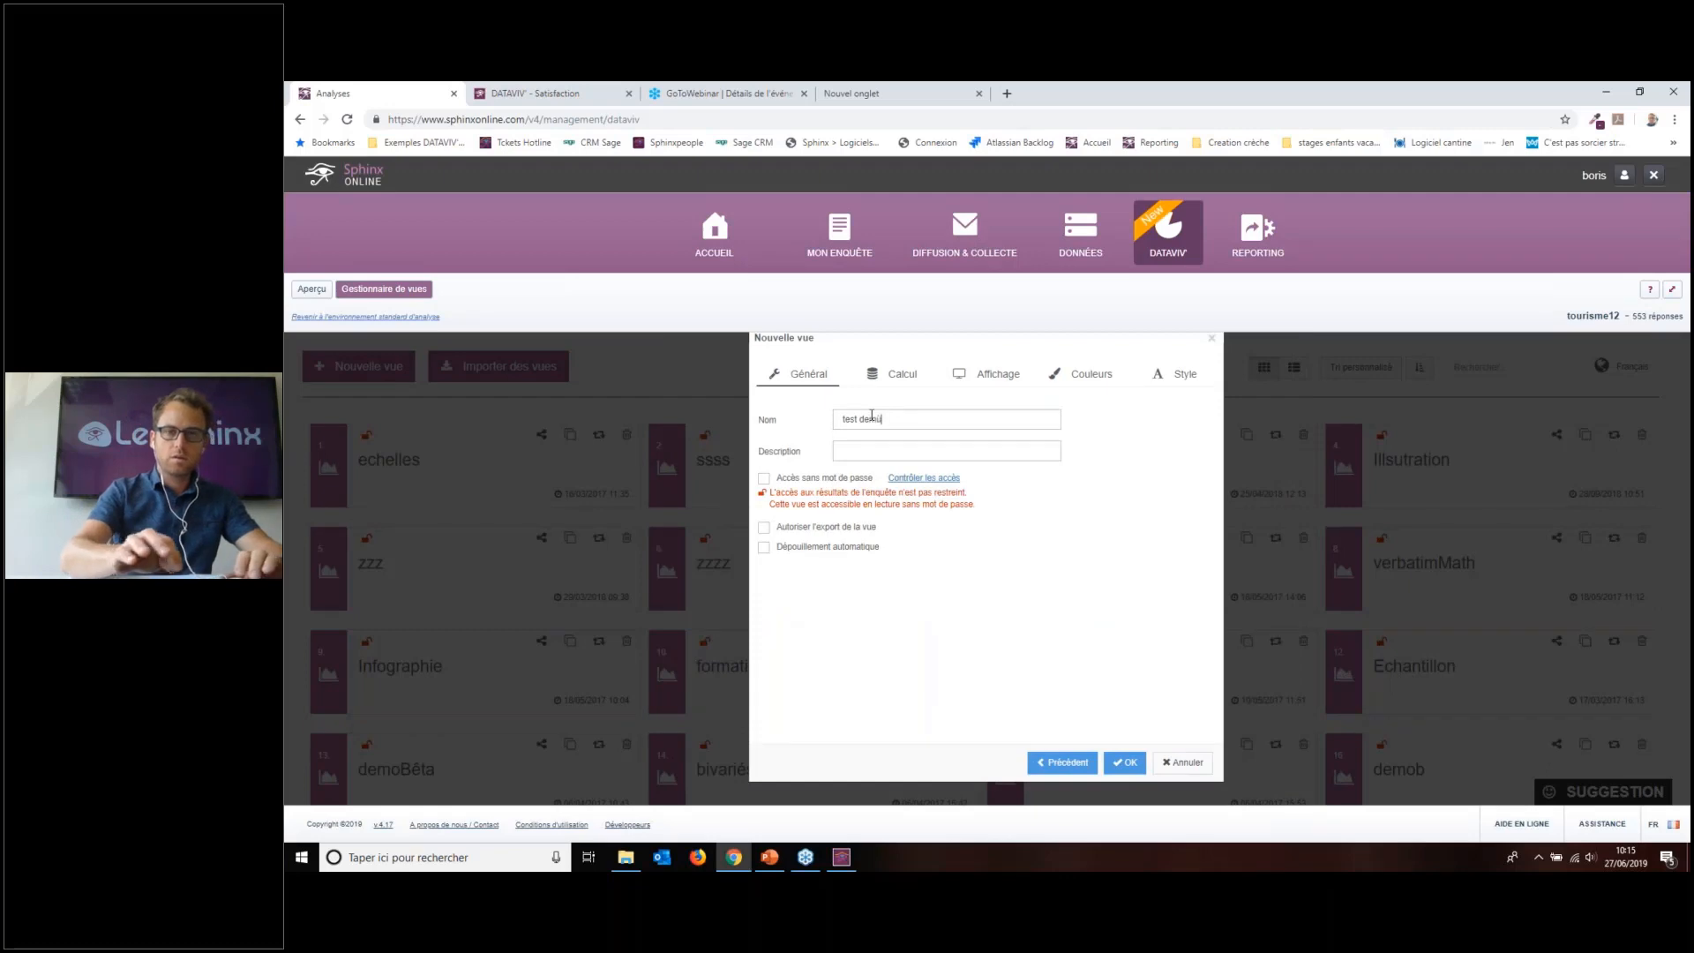
# Step: Confirm the new view named 'test demùo' so it opens in the editor
pyautogui.click(1125, 762)
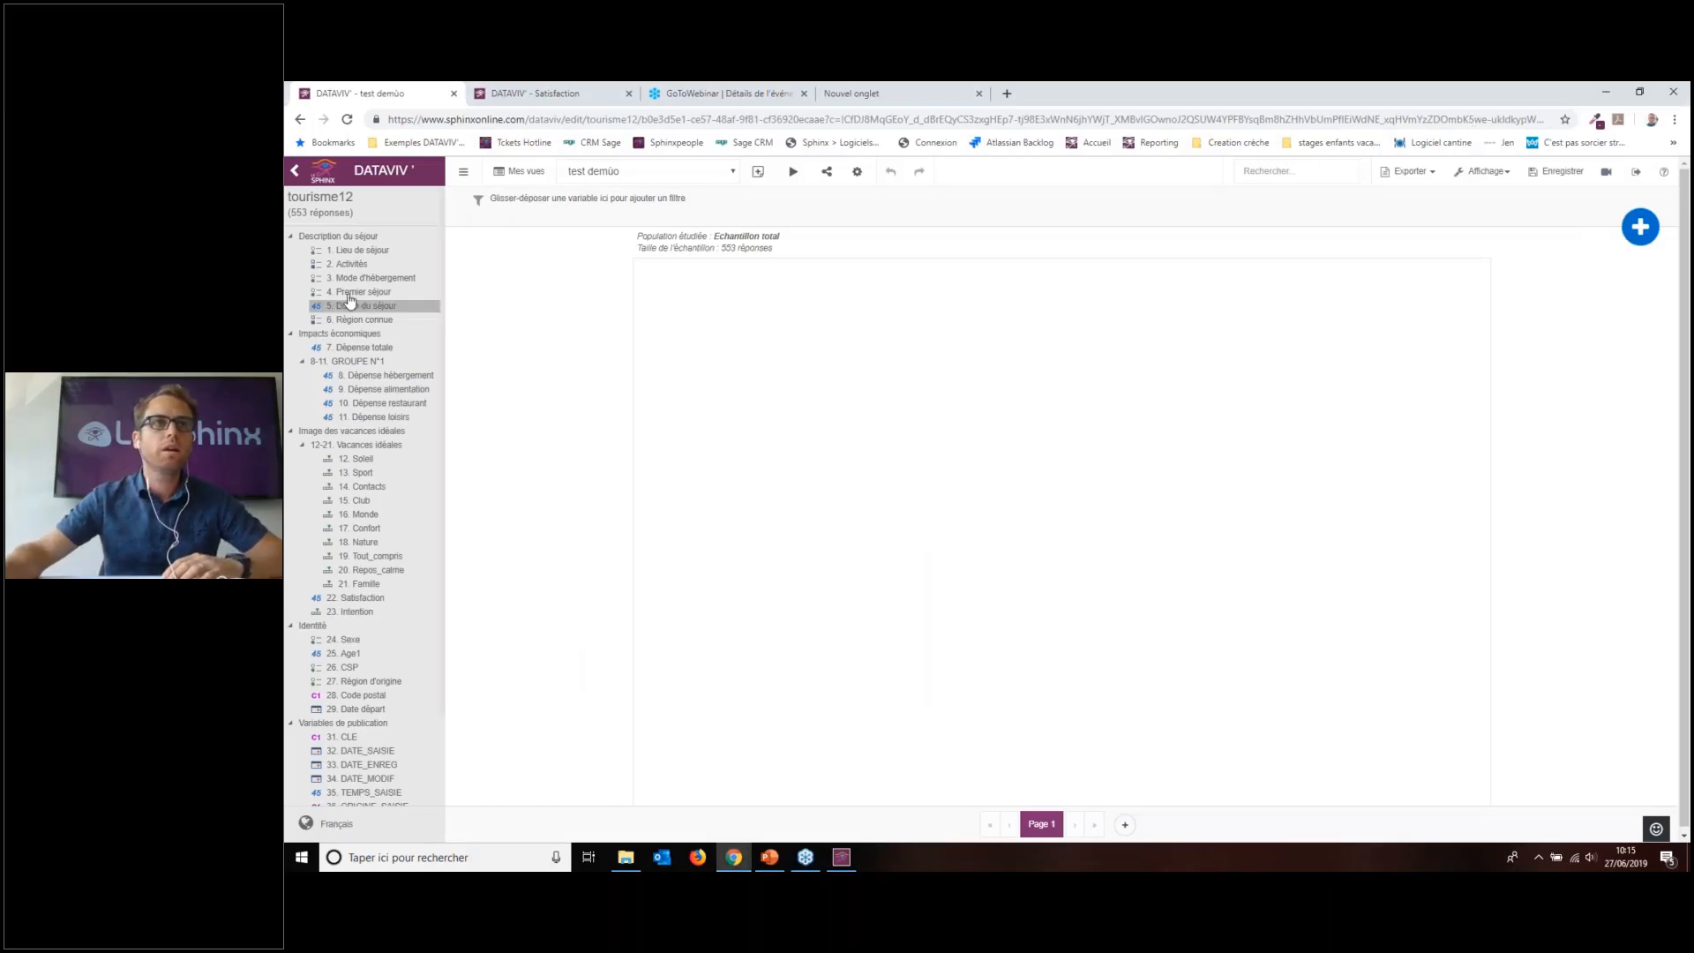
# Step: Put Mode d'hébergement and Premier séjour charts on page 1, and a Mode d'hébergement × Lieu de séjour crosstab on page 2
pyautogui.moveTo(375, 278); pyautogui.dragTo(706, 275)
pyautogui.moveTo(362, 292); pyautogui.dragTo(1279, 499)
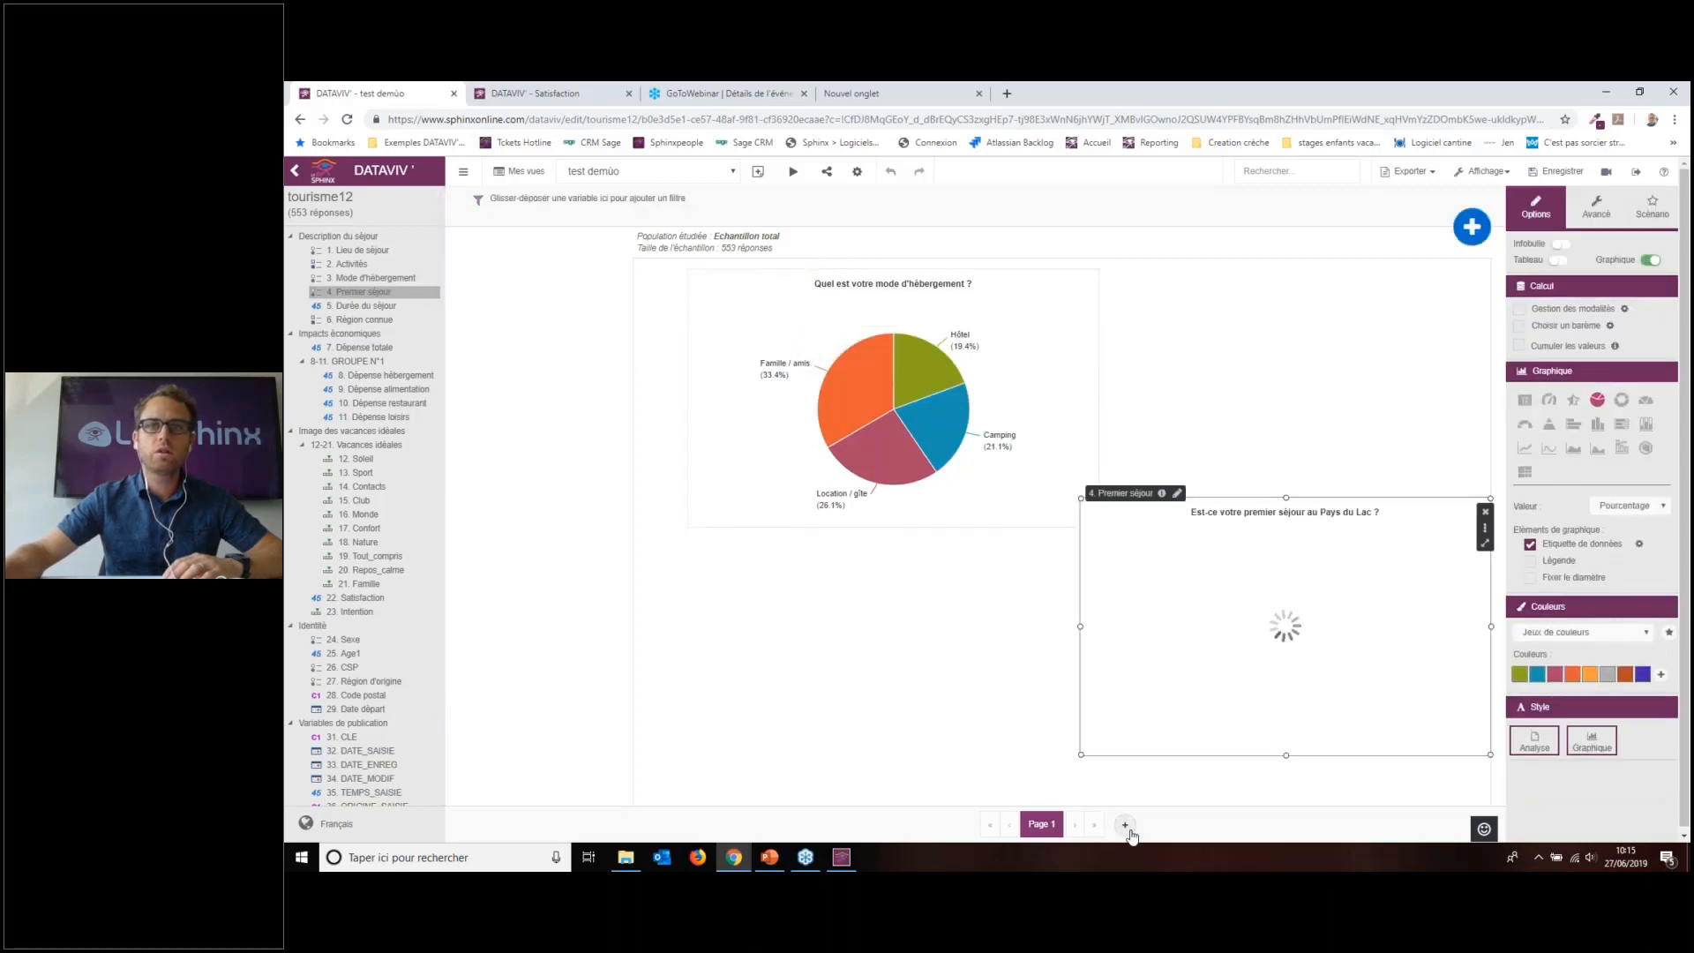
pyautogui.click(1125, 824)
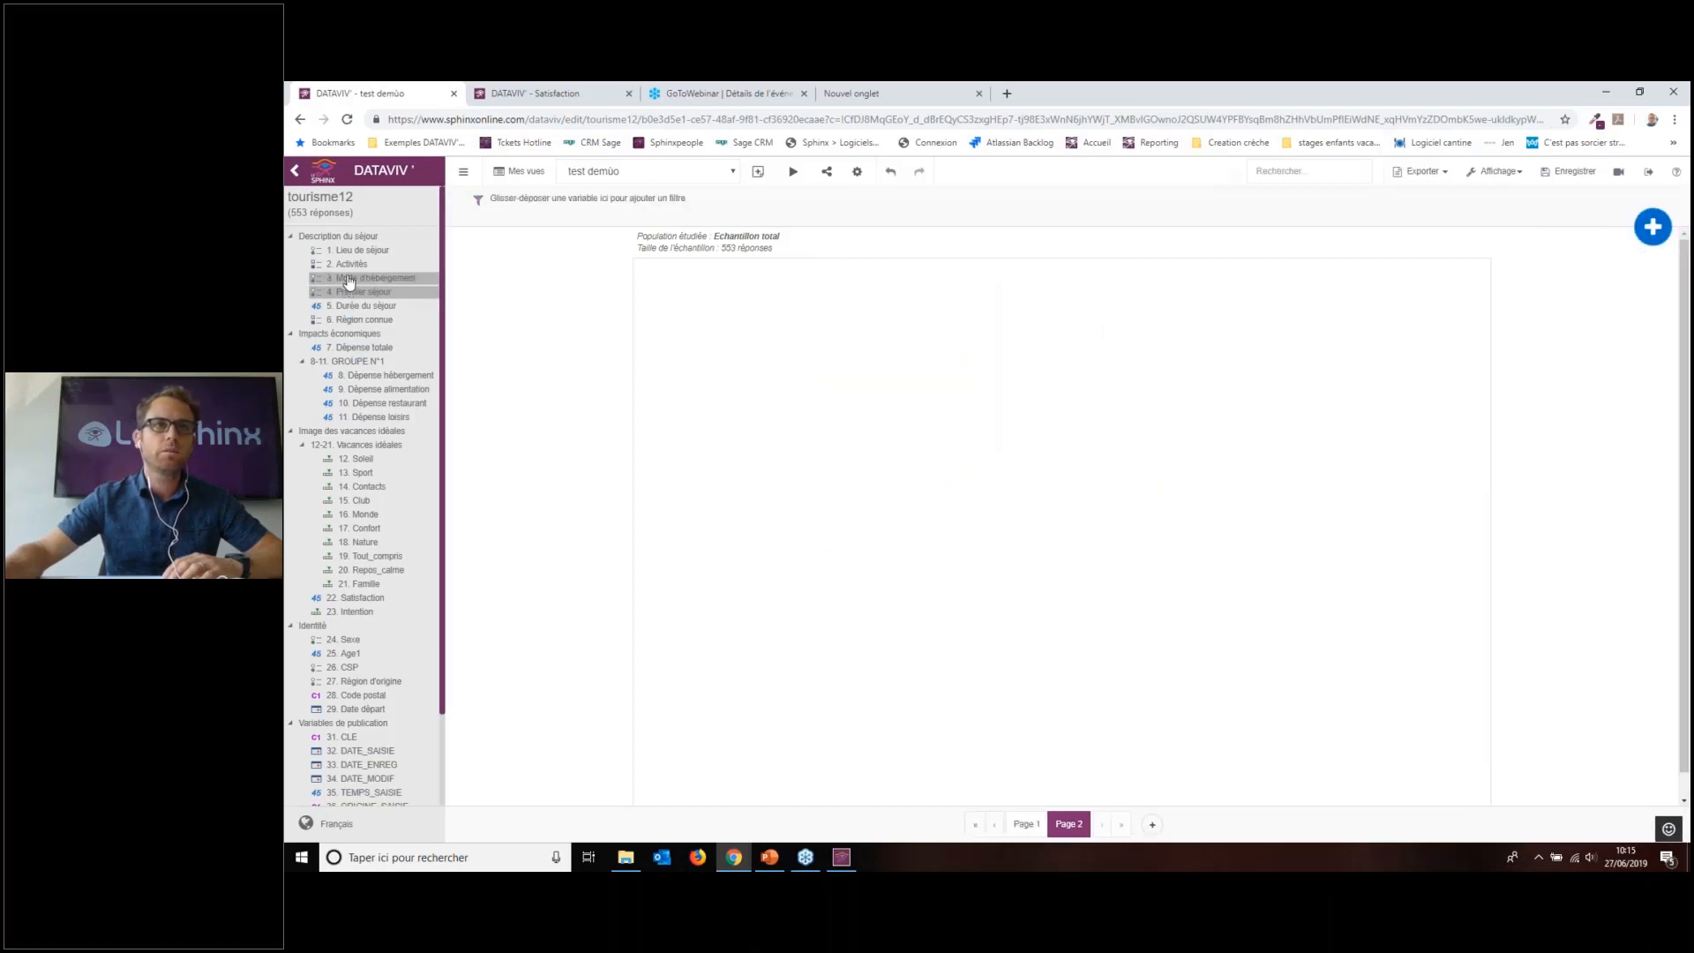
pyautogui.doubleClick(344, 277)
pyautogui.moveTo(358, 249); pyautogui.dragTo(900, 520)
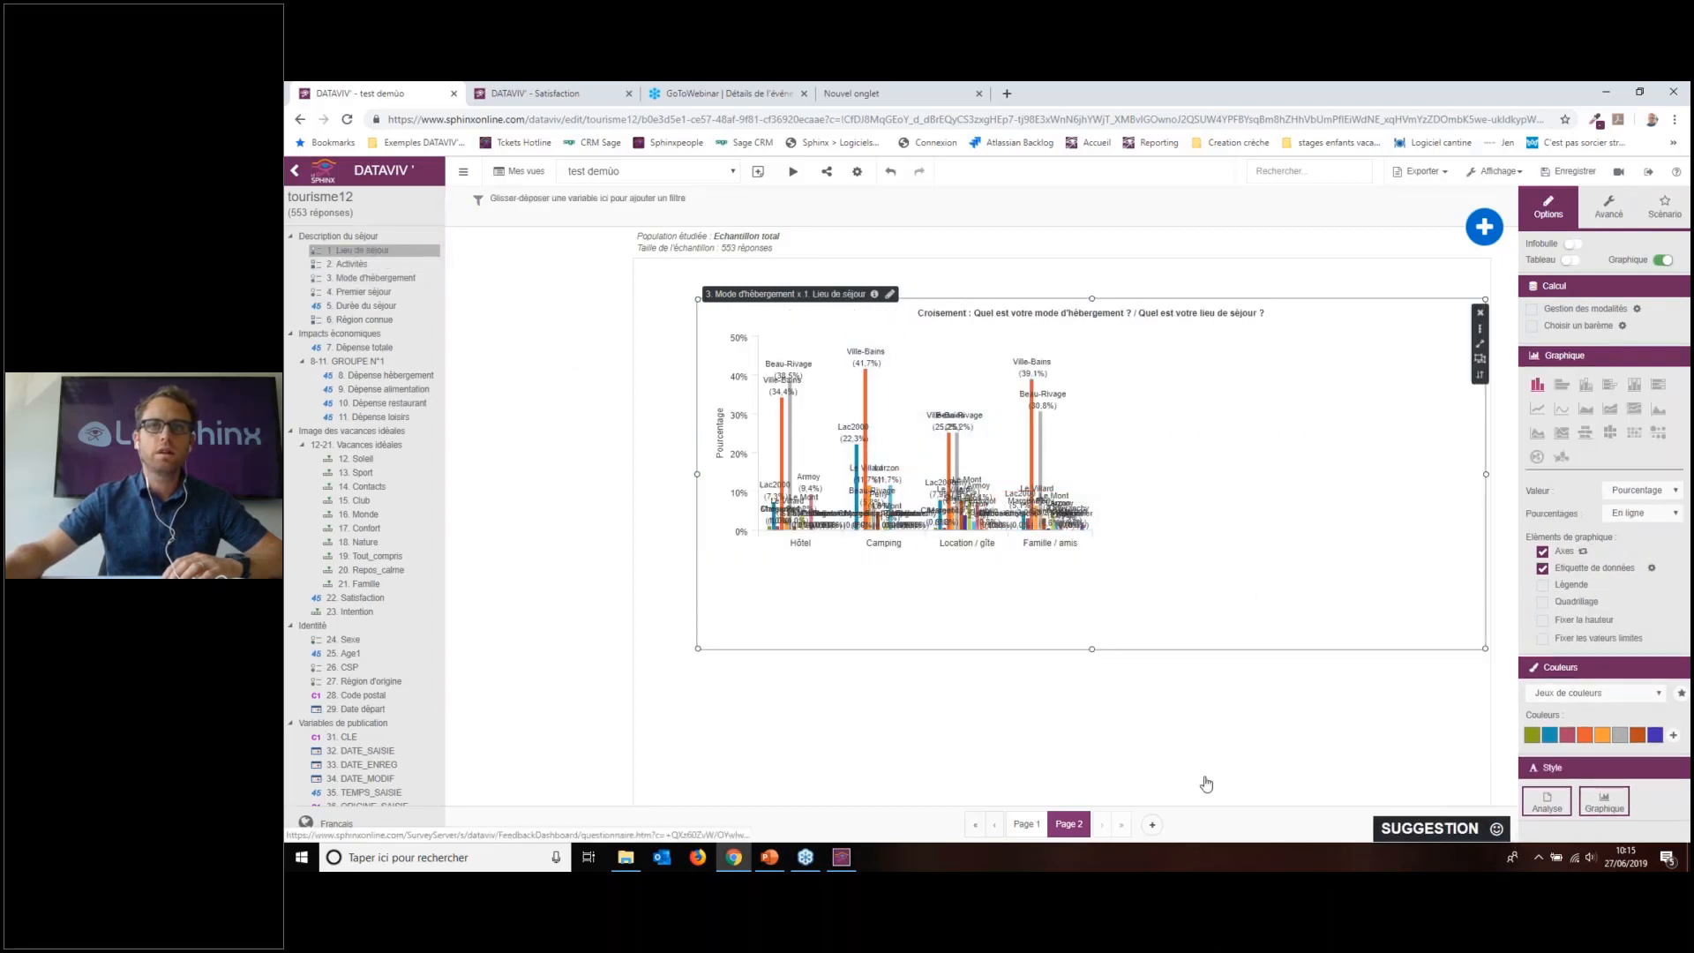
# Step: Add a third page holding a Vacances idéales bar chart widened to the right
pyautogui.click(1151, 824)
pyautogui.moveTo(357, 444); pyautogui.dragTo(752, 442)
pyautogui.moveTo(1091, 457); pyautogui.dragTo(1251, 457)
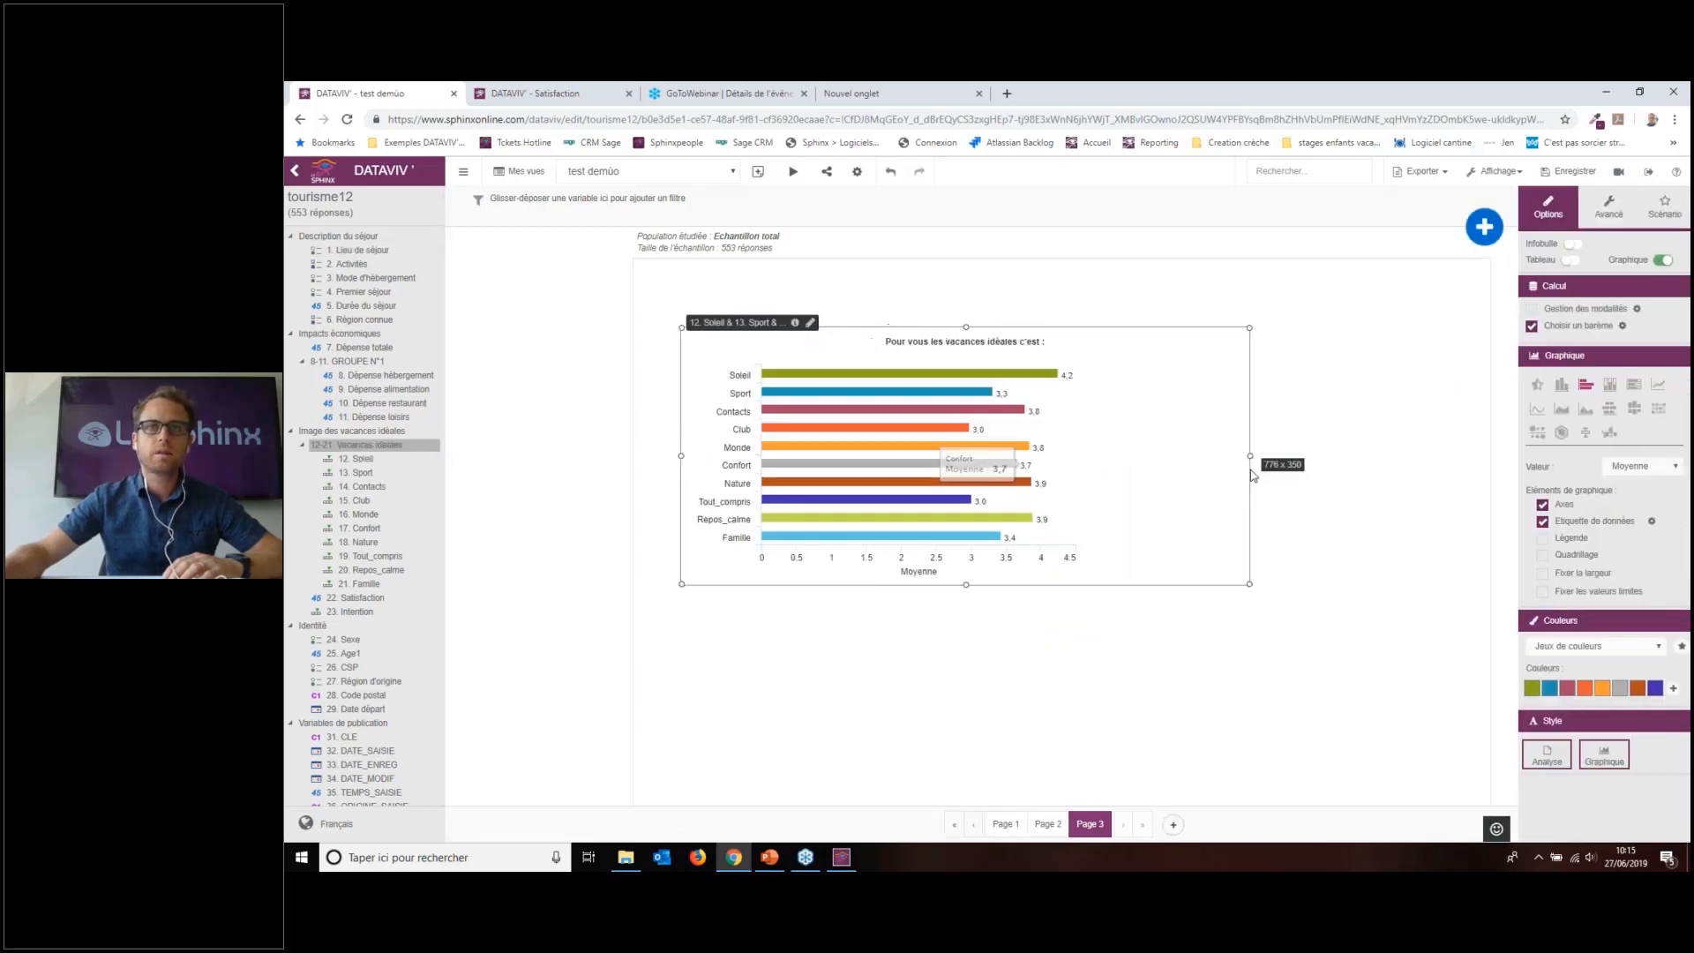
pyautogui.click(1280, 229)
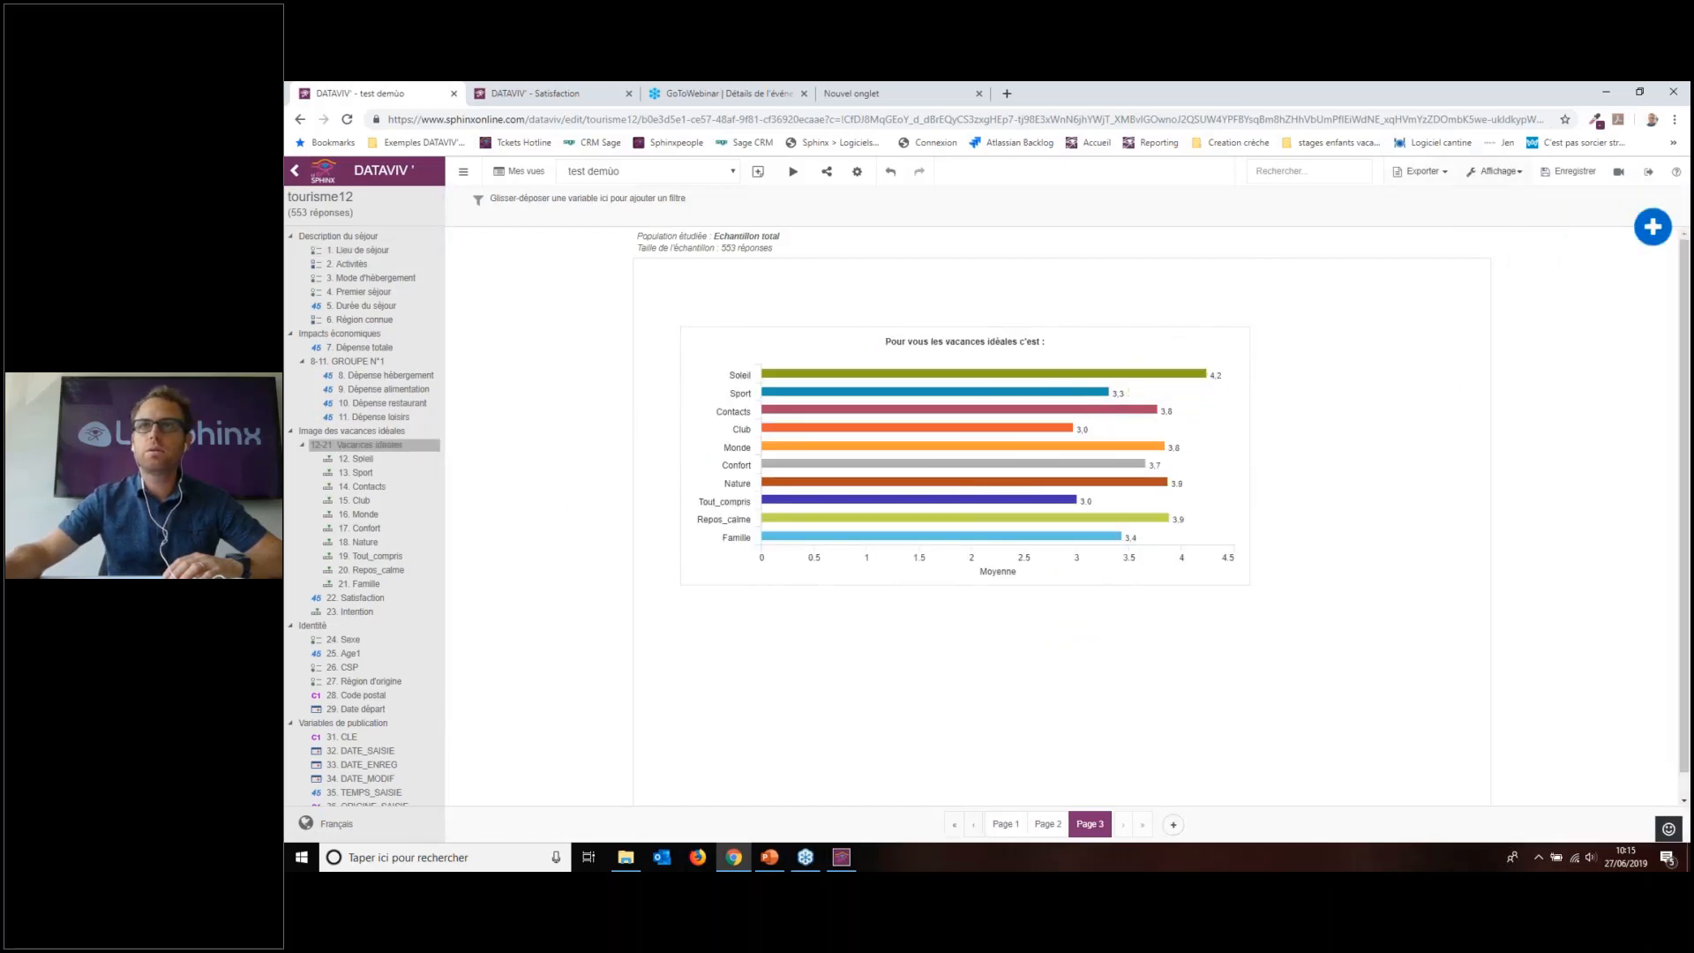
pyautogui.click(1448, 173)
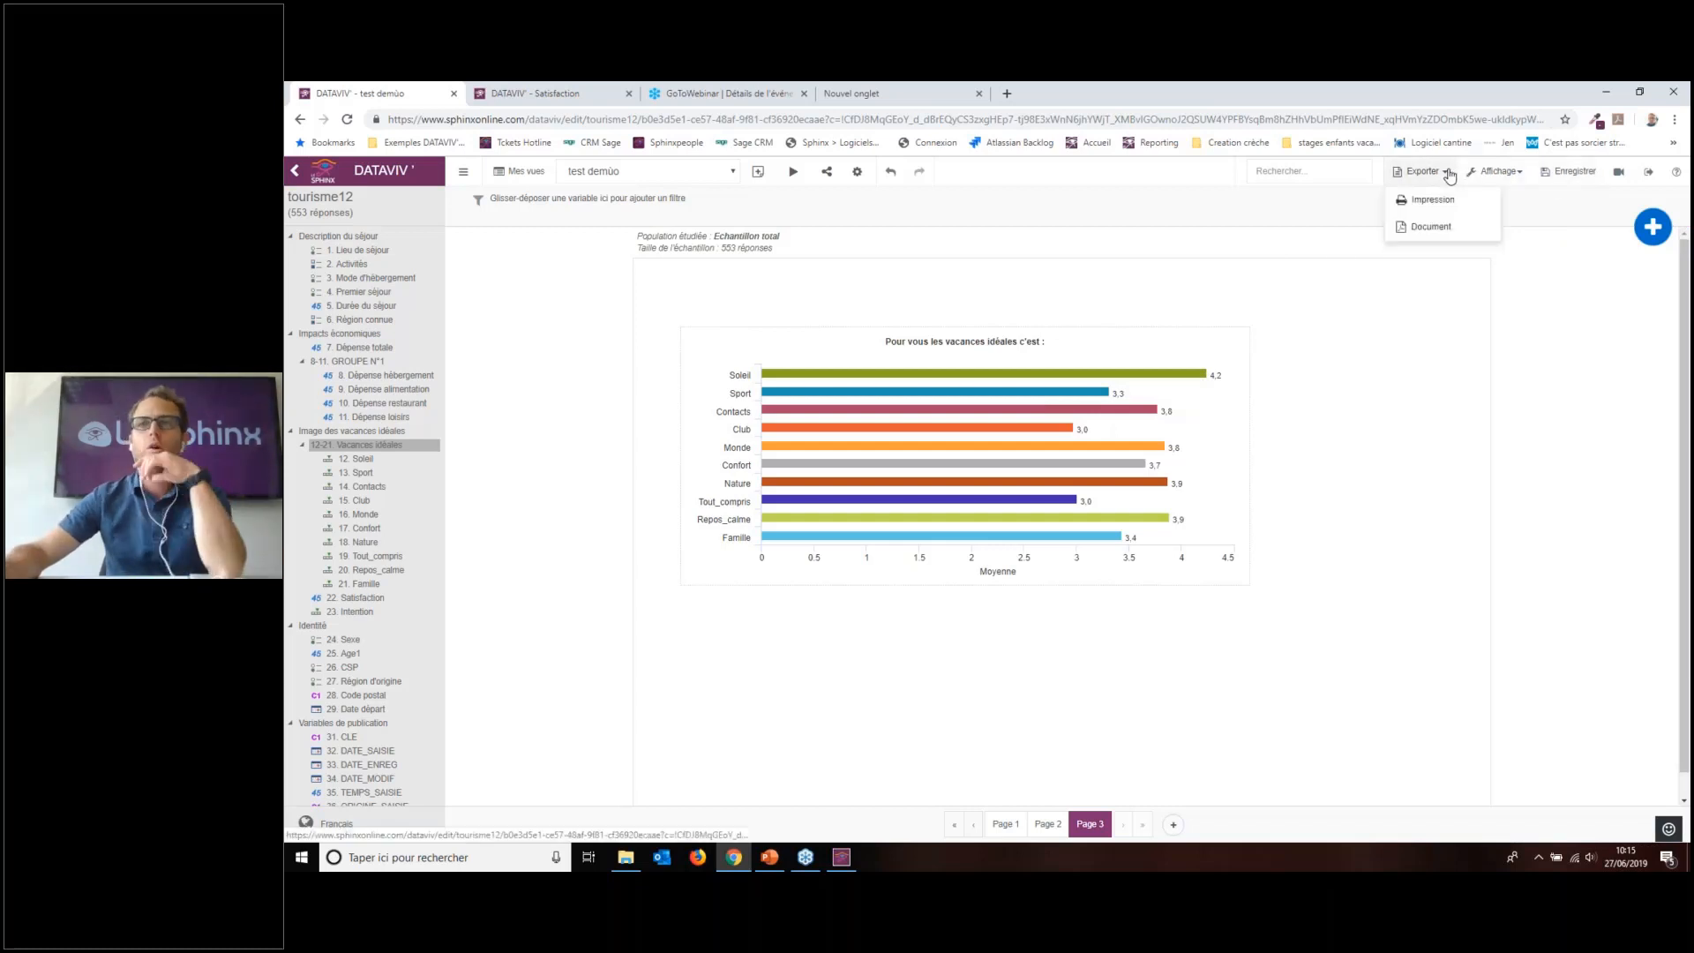
# Step: Export the whole view as a single PDF document covering all pages
pyautogui.click(1431, 227)
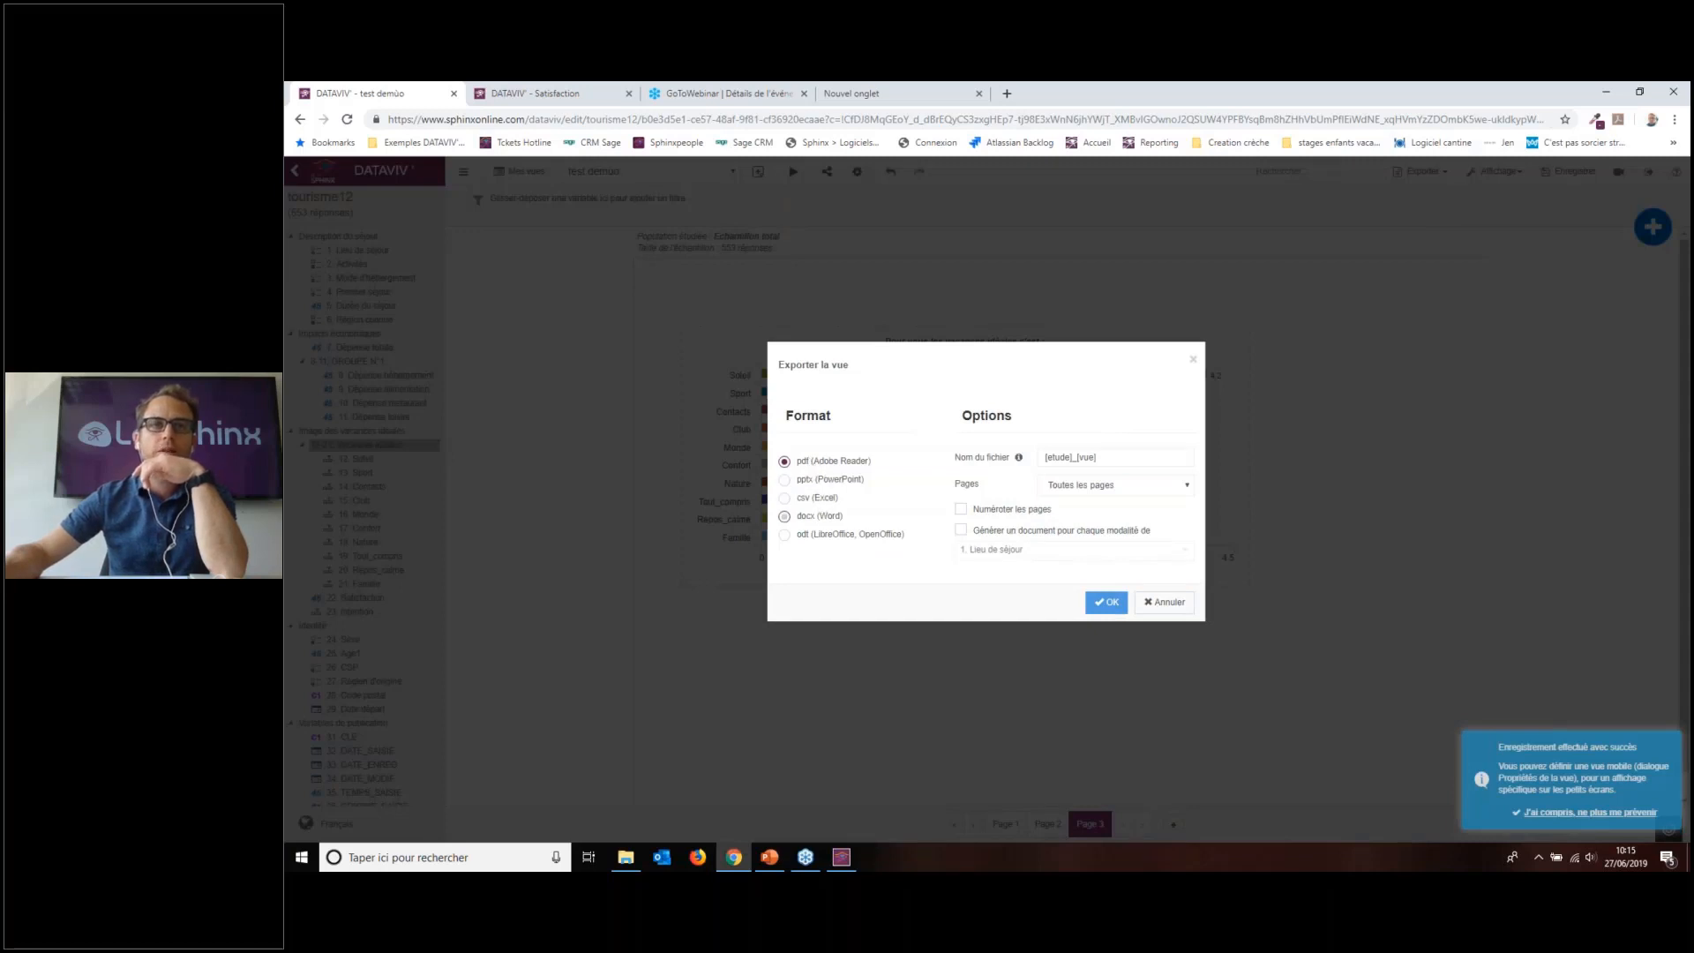
pyautogui.click(1092, 526)
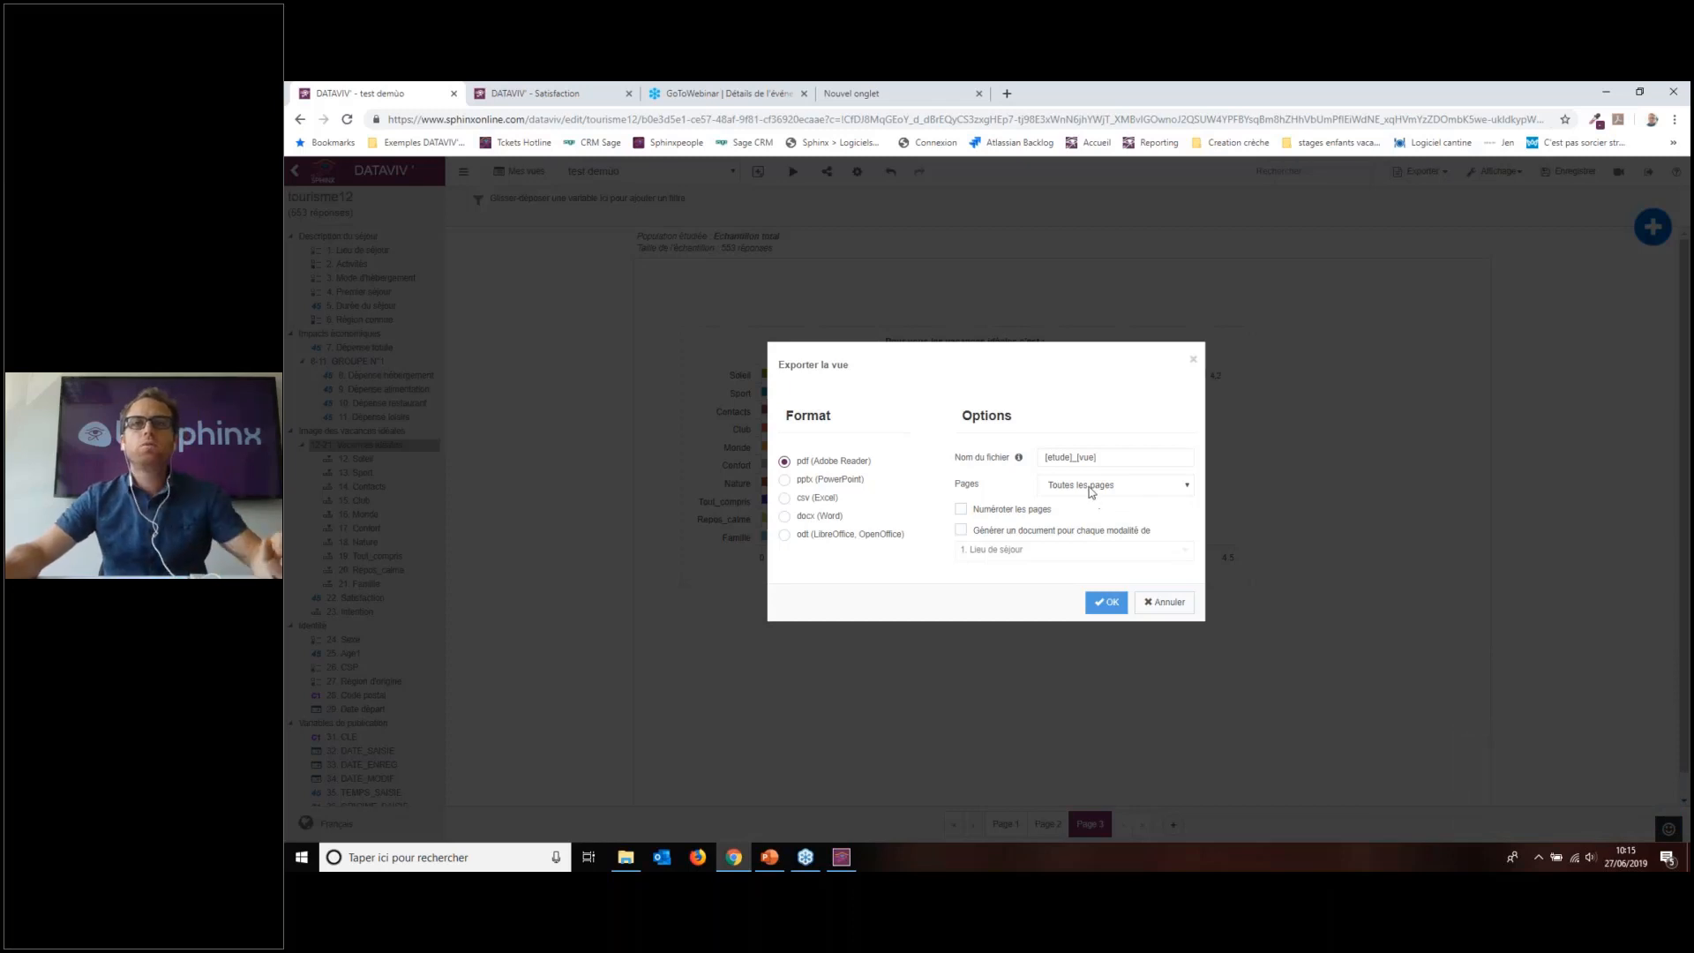
pyautogui.click(1107, 607)
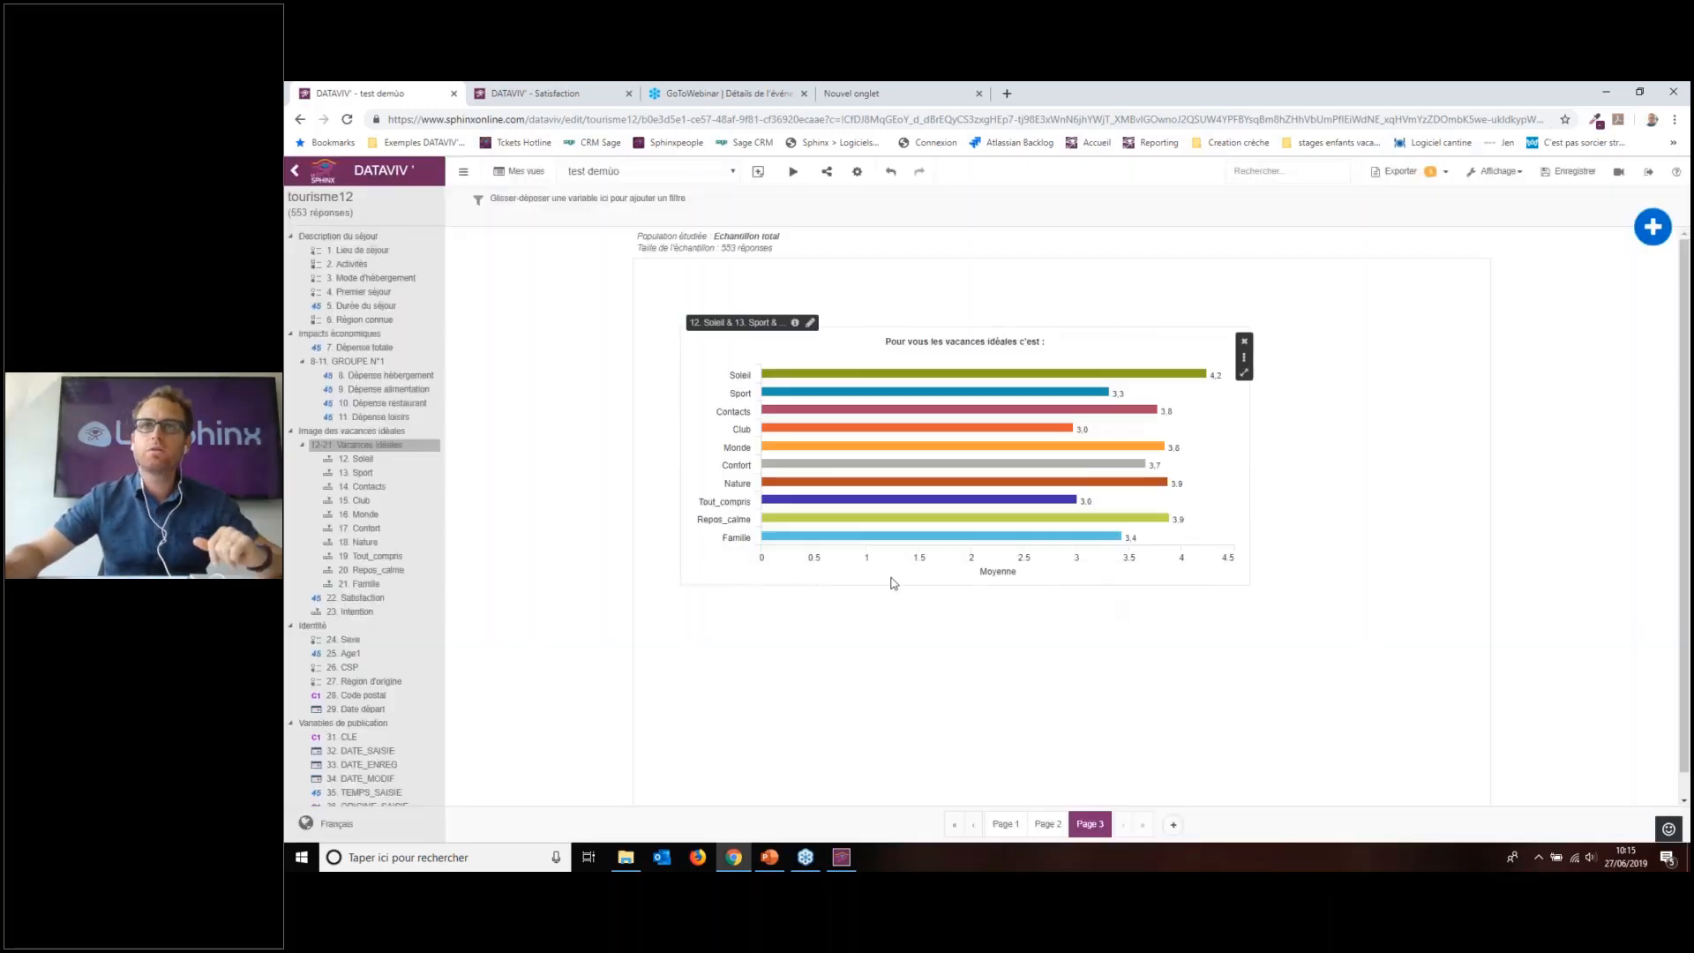
pyautogui.click(1432, 179)
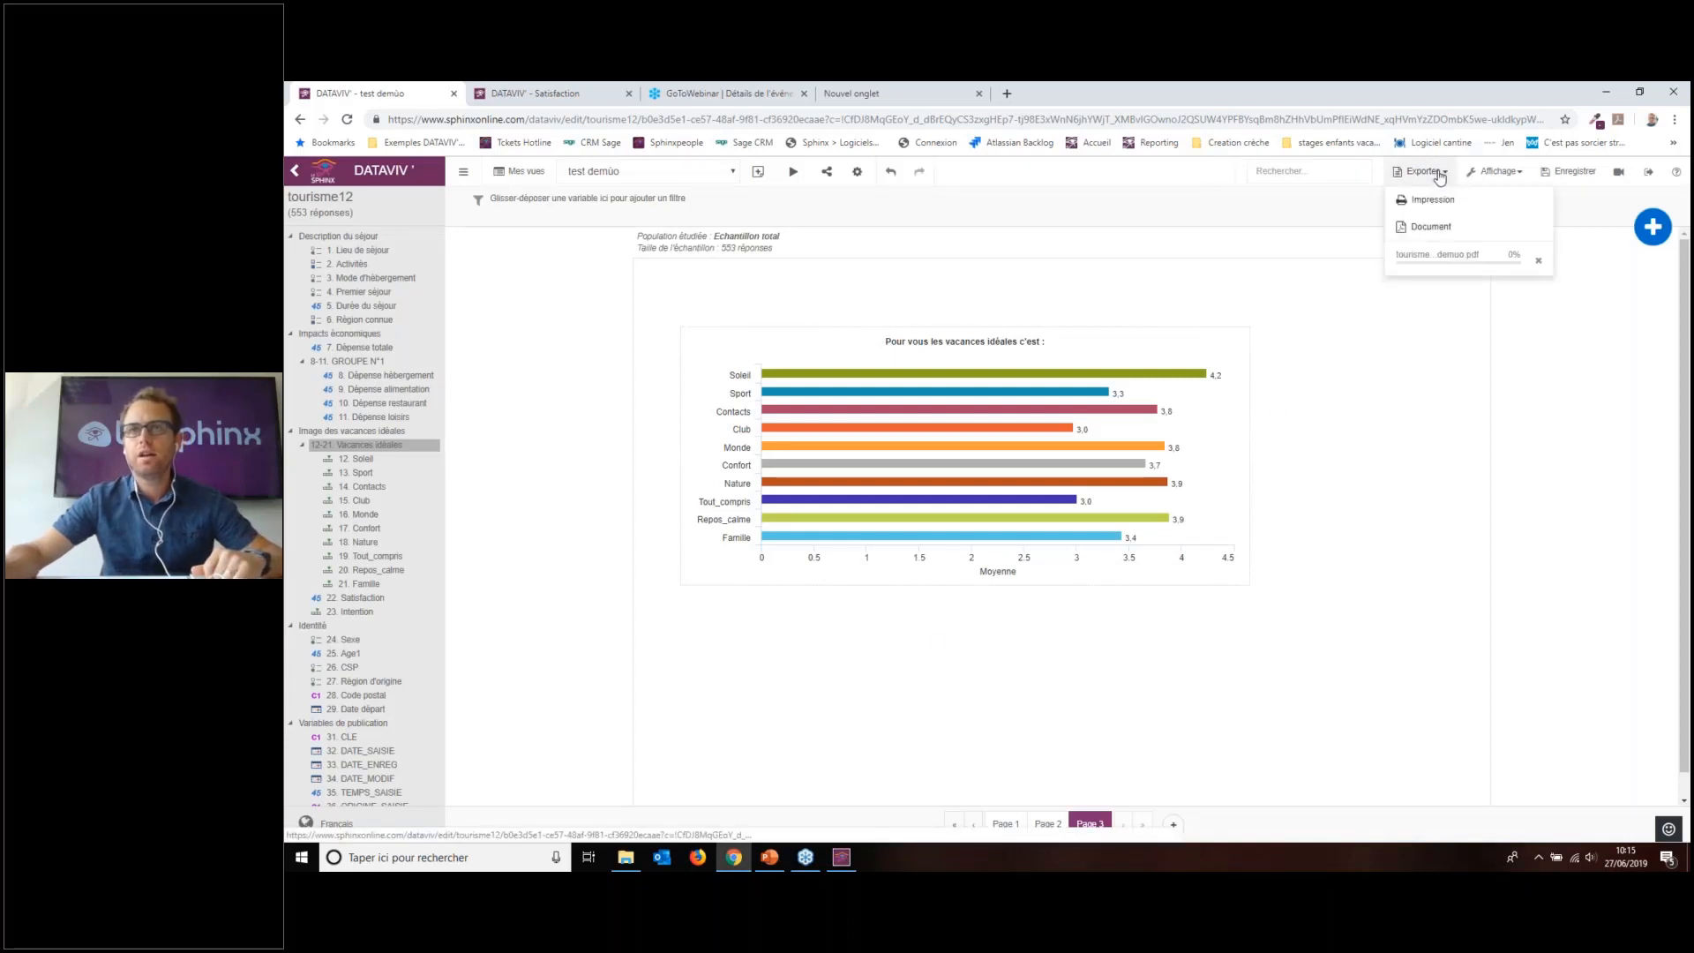
pyautogui.click(1350, 375)
# Step: Add a Mode d'hébergement pie chart to page 3, then download and review tourisme12_test_demuo.pdf
pyautogui.moveTo(370, 278); pyautogui.dragTo(1165, 627)
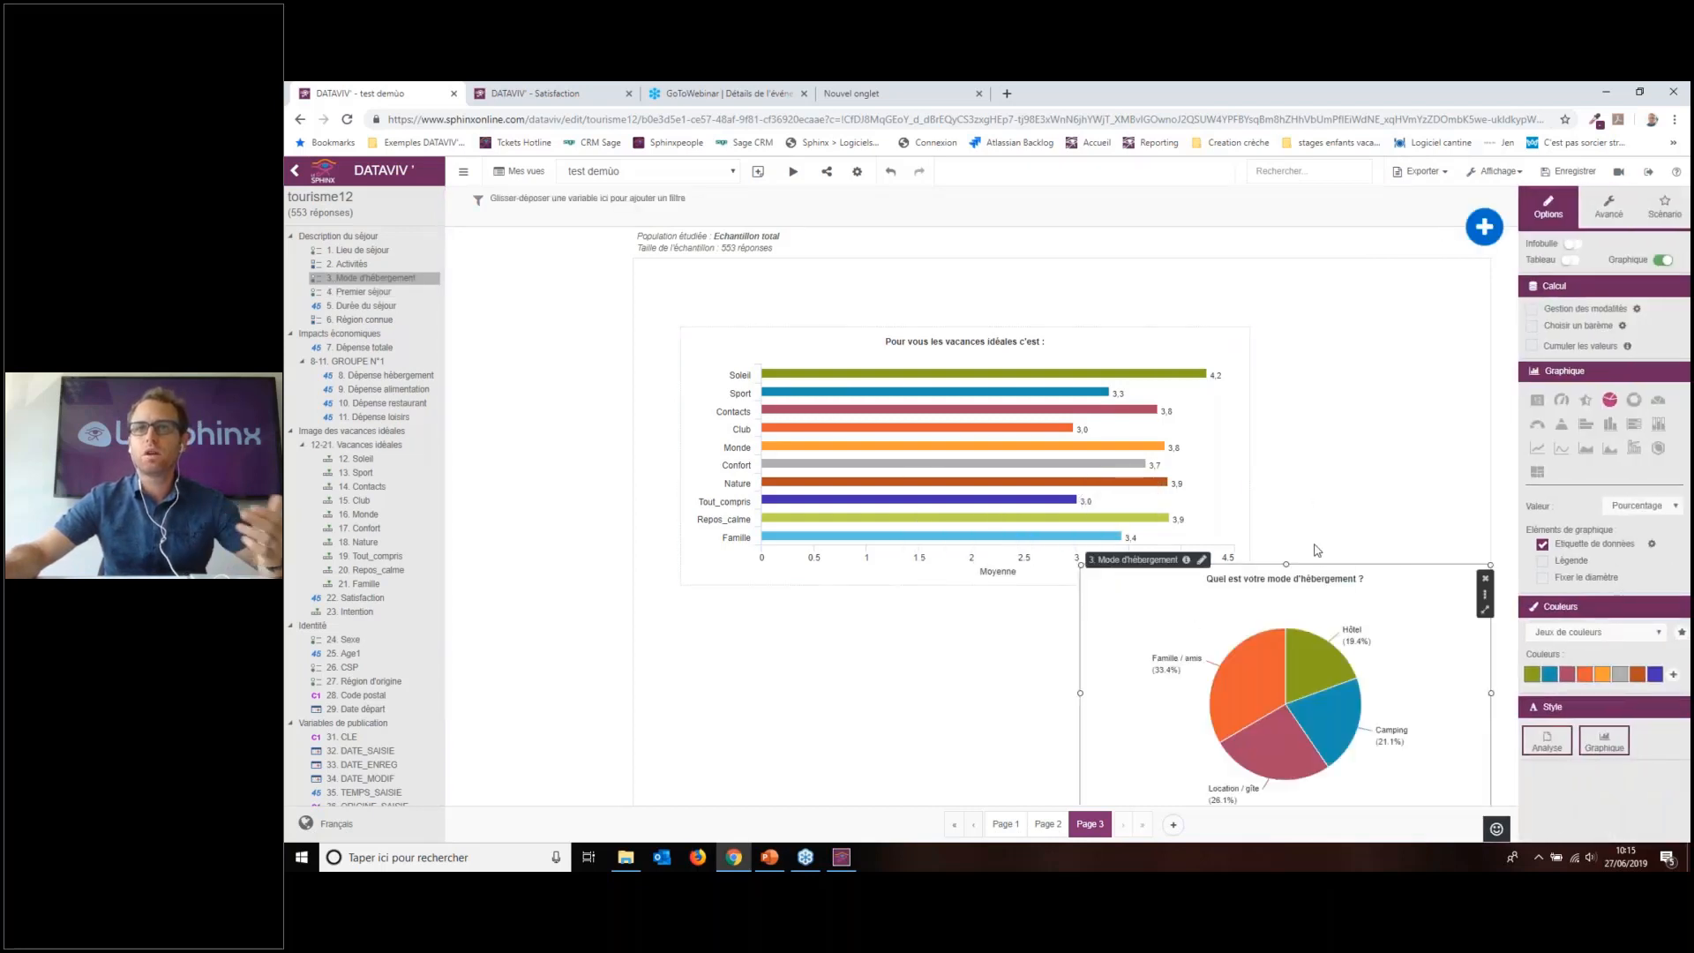
pyautogui.click(1044, 333)
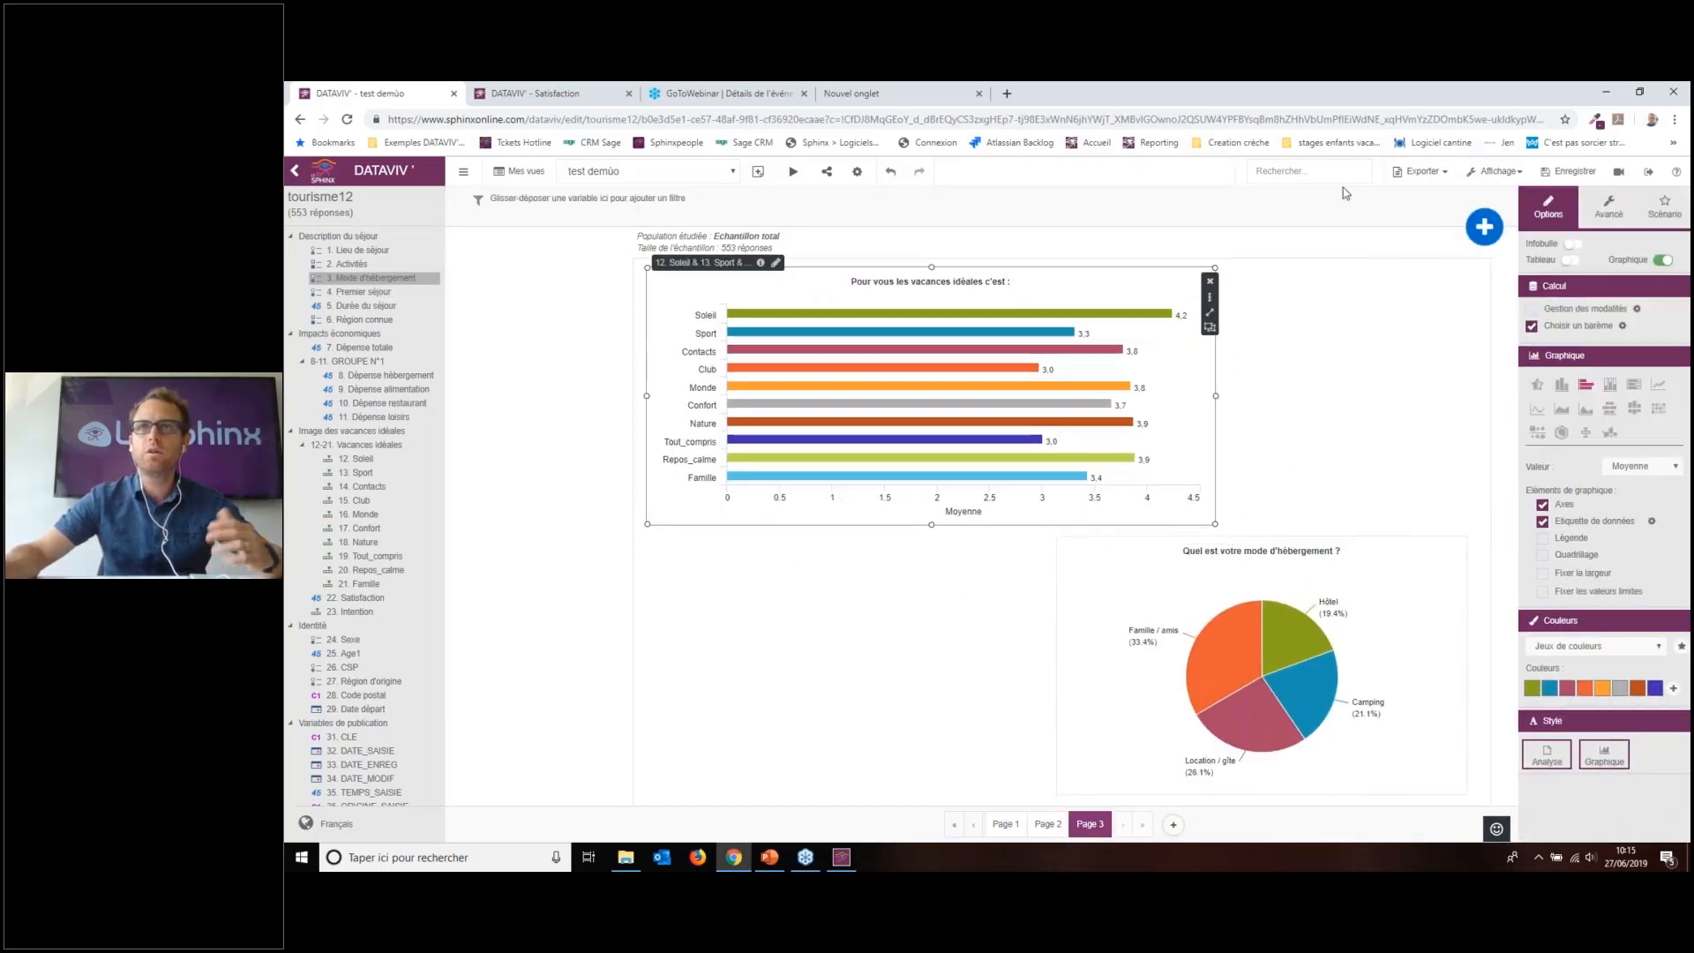
pyautogui.click(1445, 174)
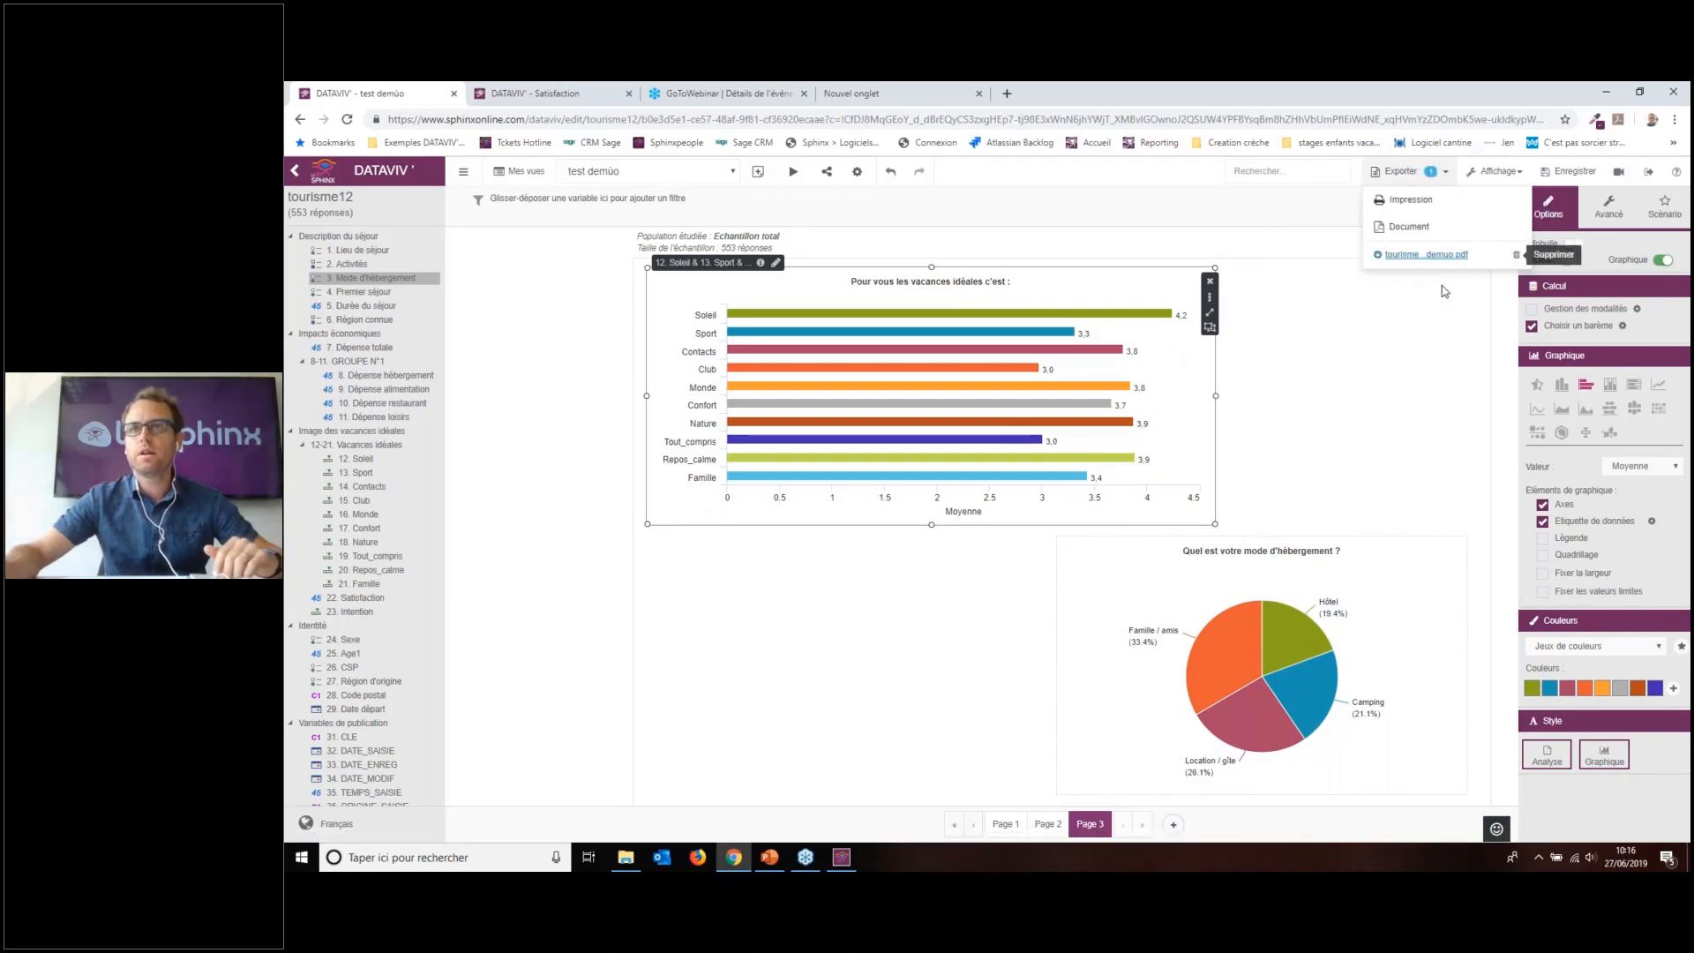
pyautogui.click(1411, 263)
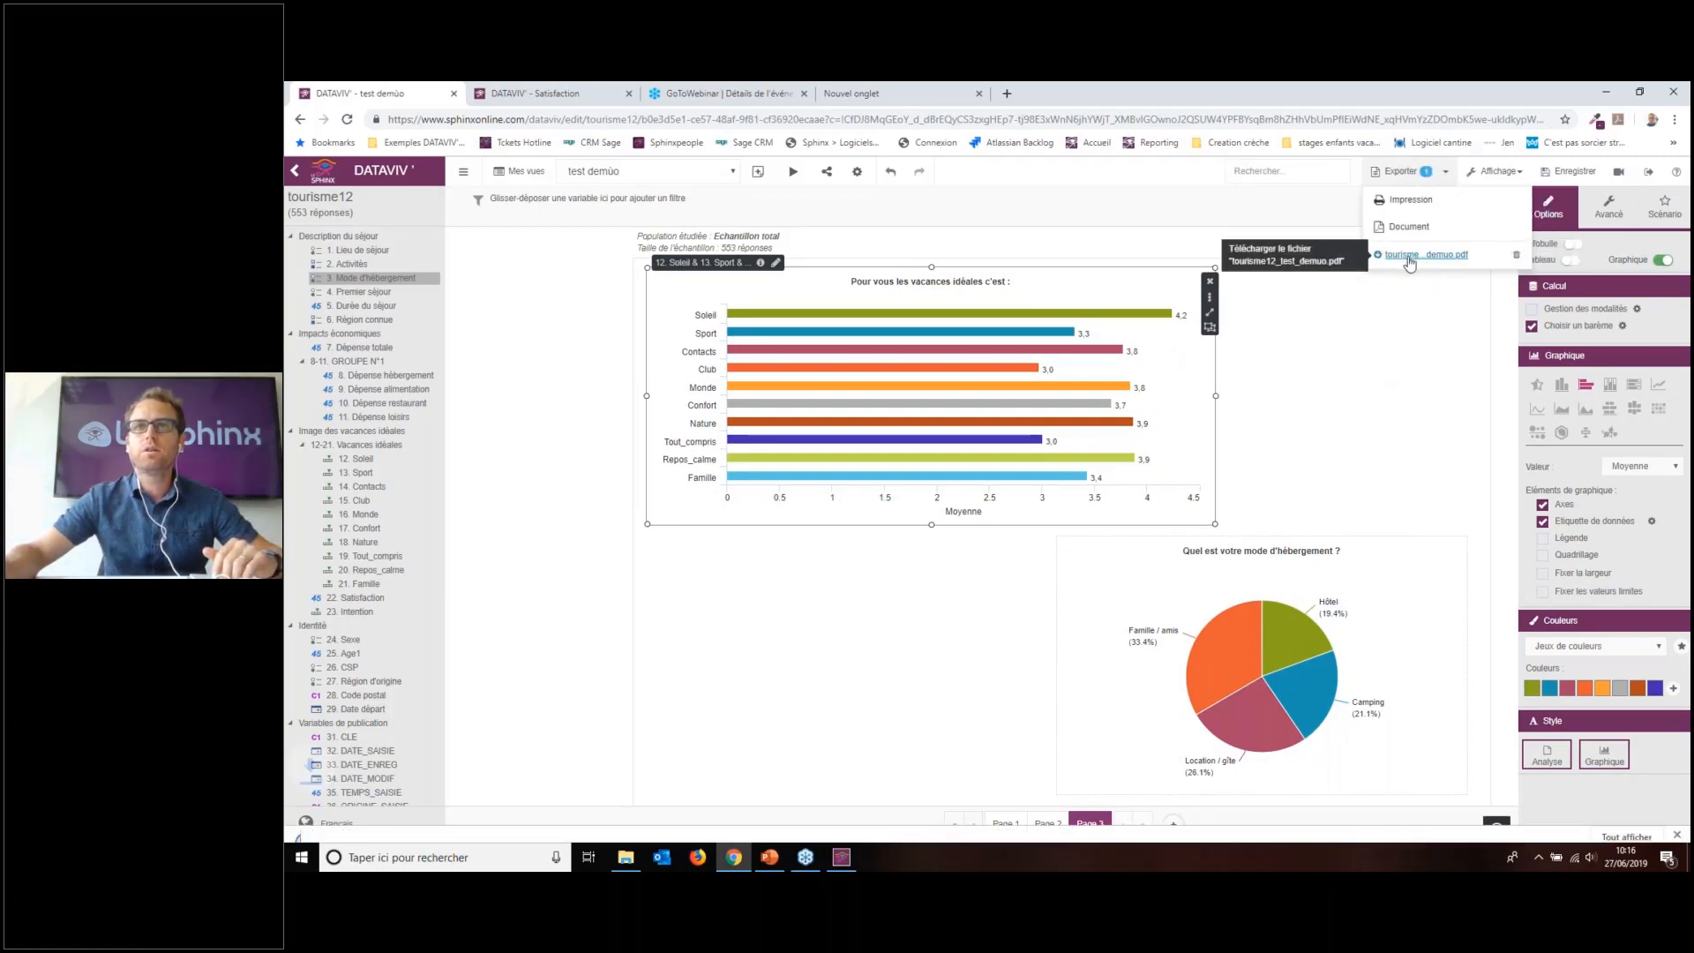
pyautogui.click(401, 828)
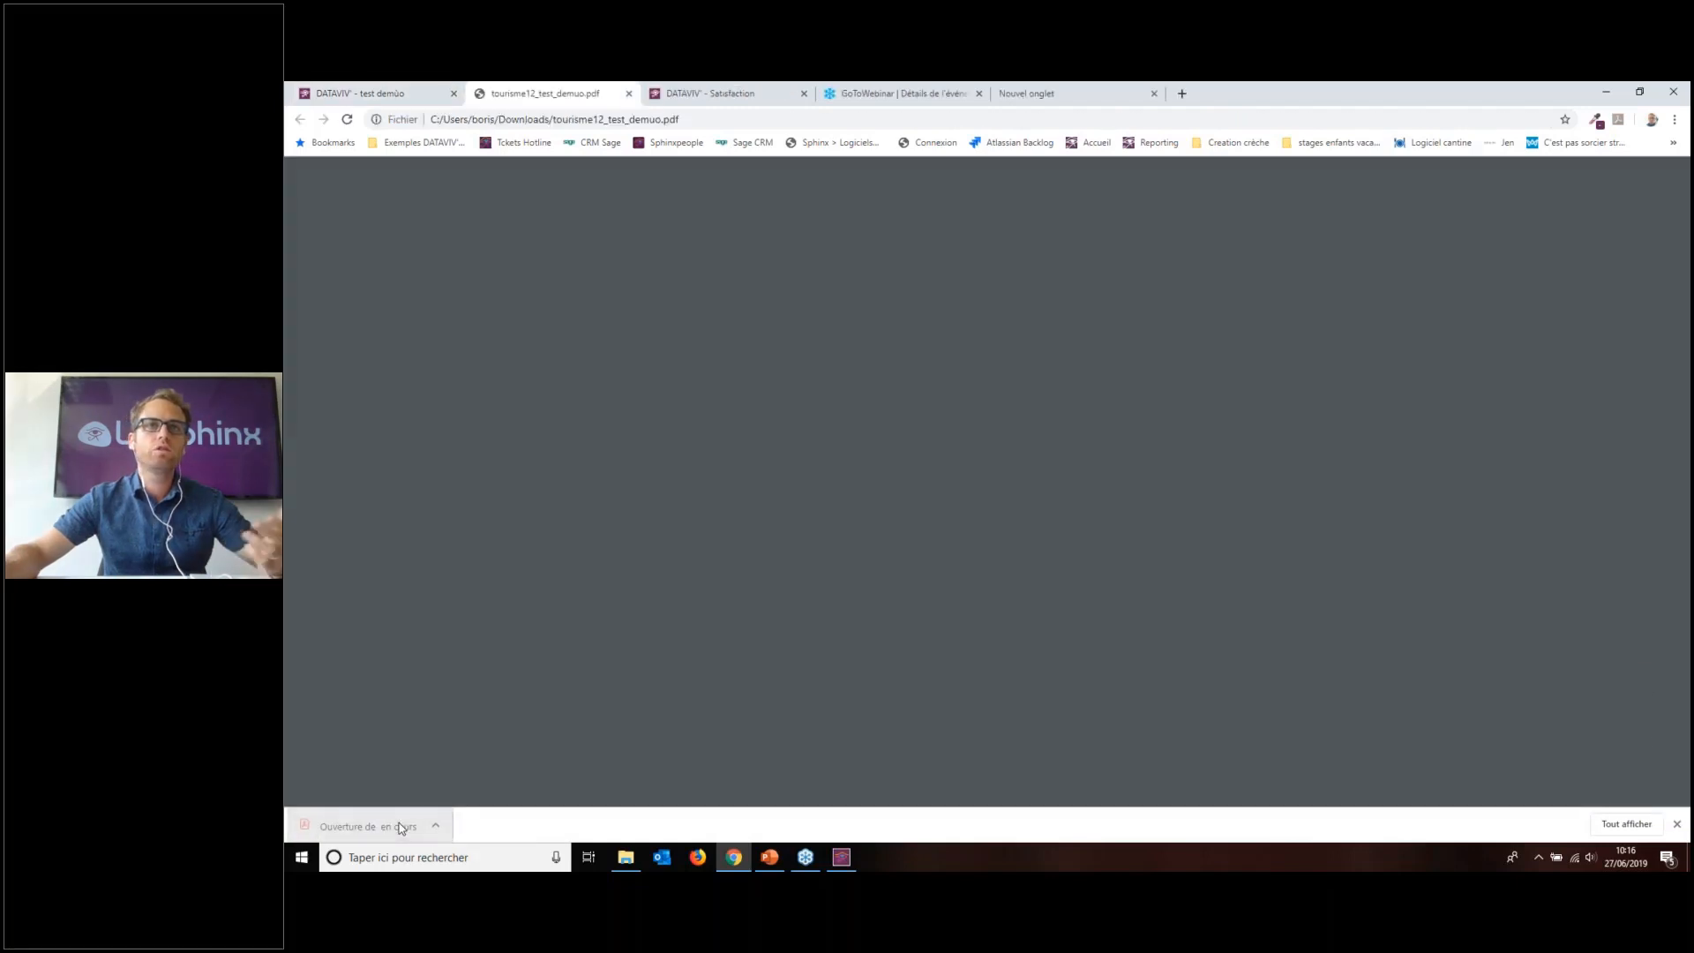
pyautogui.scroll(-12, 1019, 610)
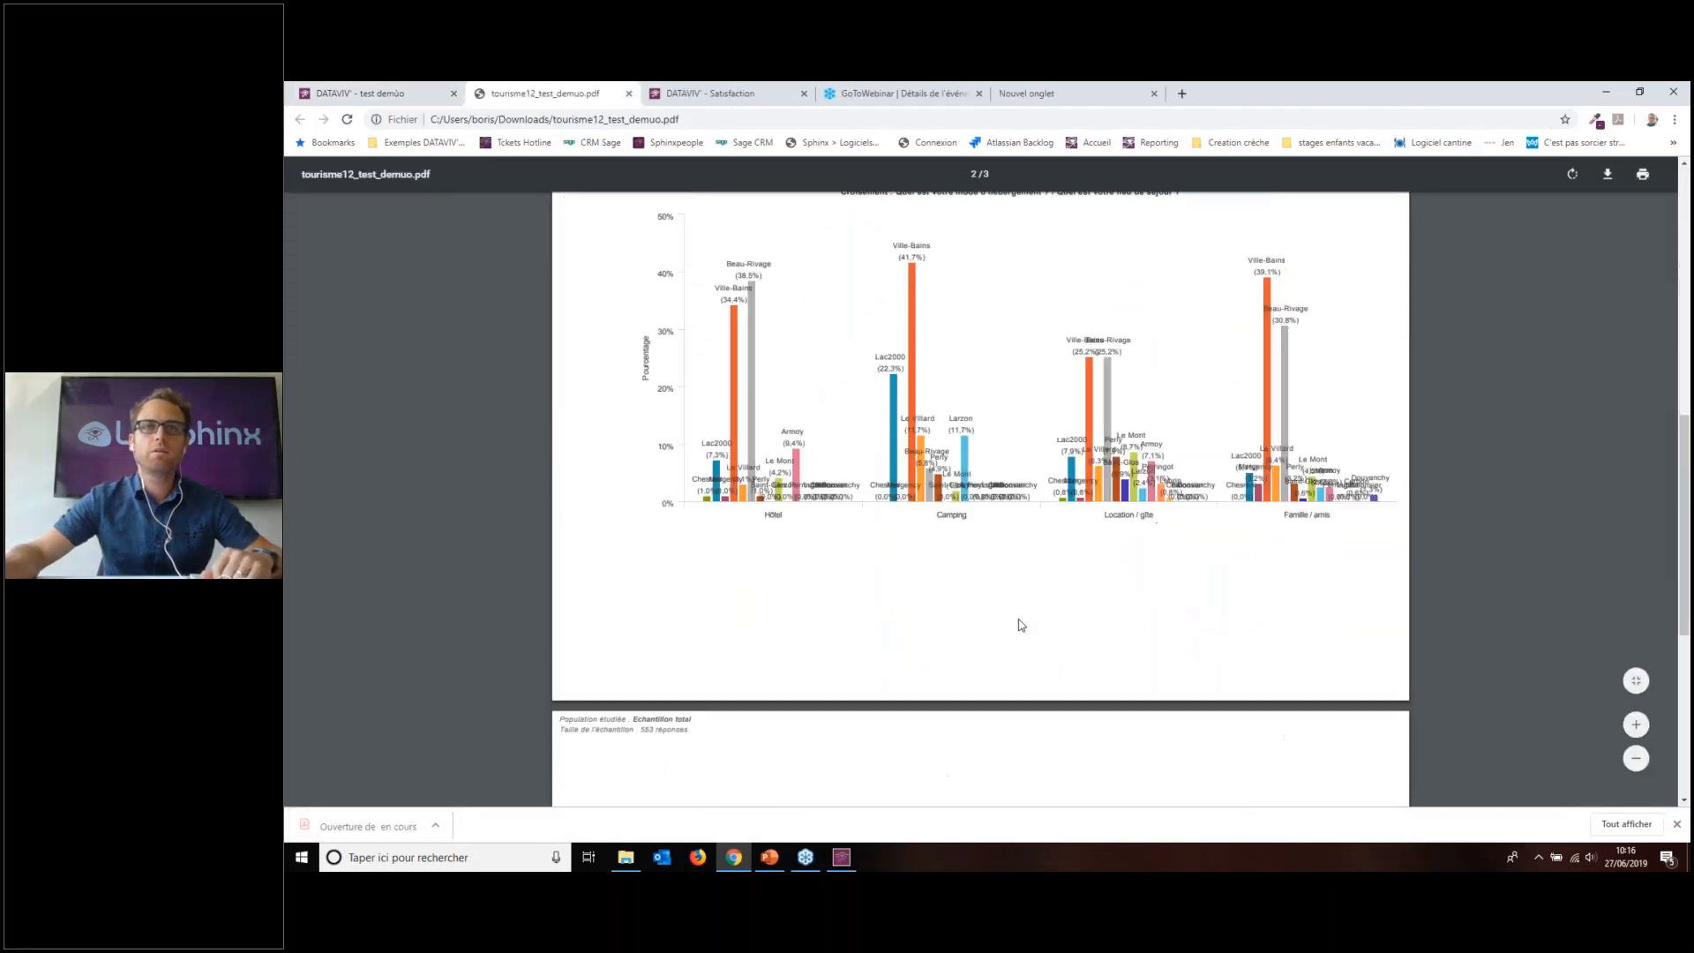
pyautogui.scroll(6, 1030, 607)
pyautogui.scroll(5, 1030, 607)
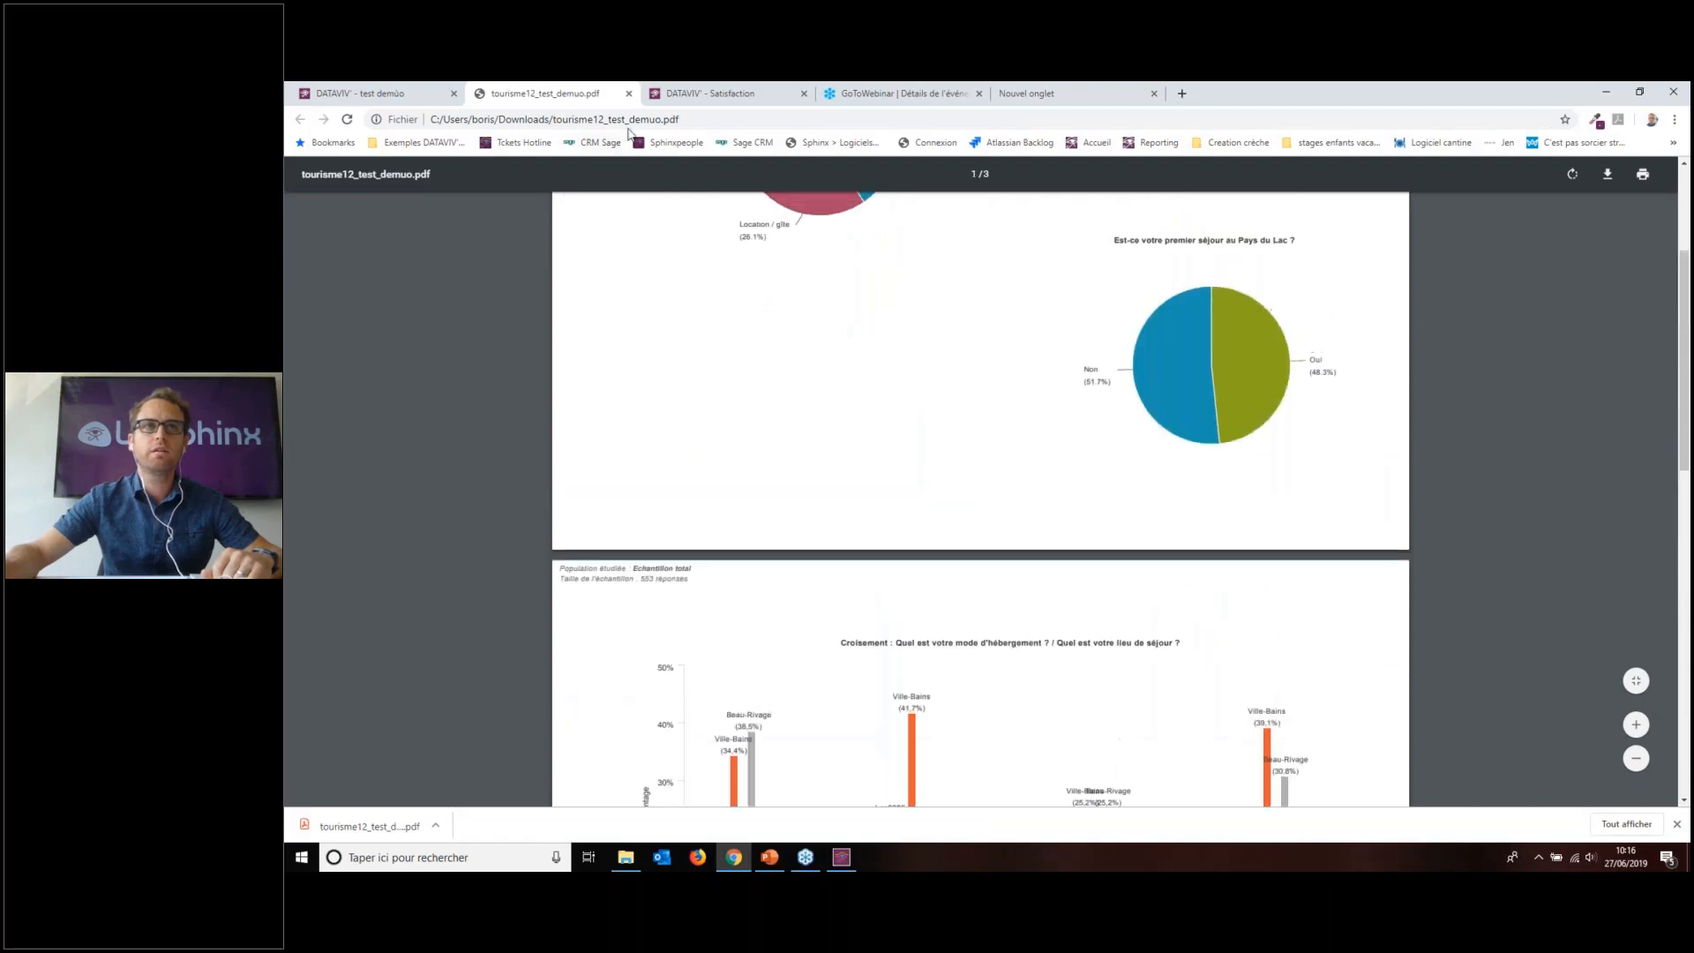
pyautogui.click(628, 93)
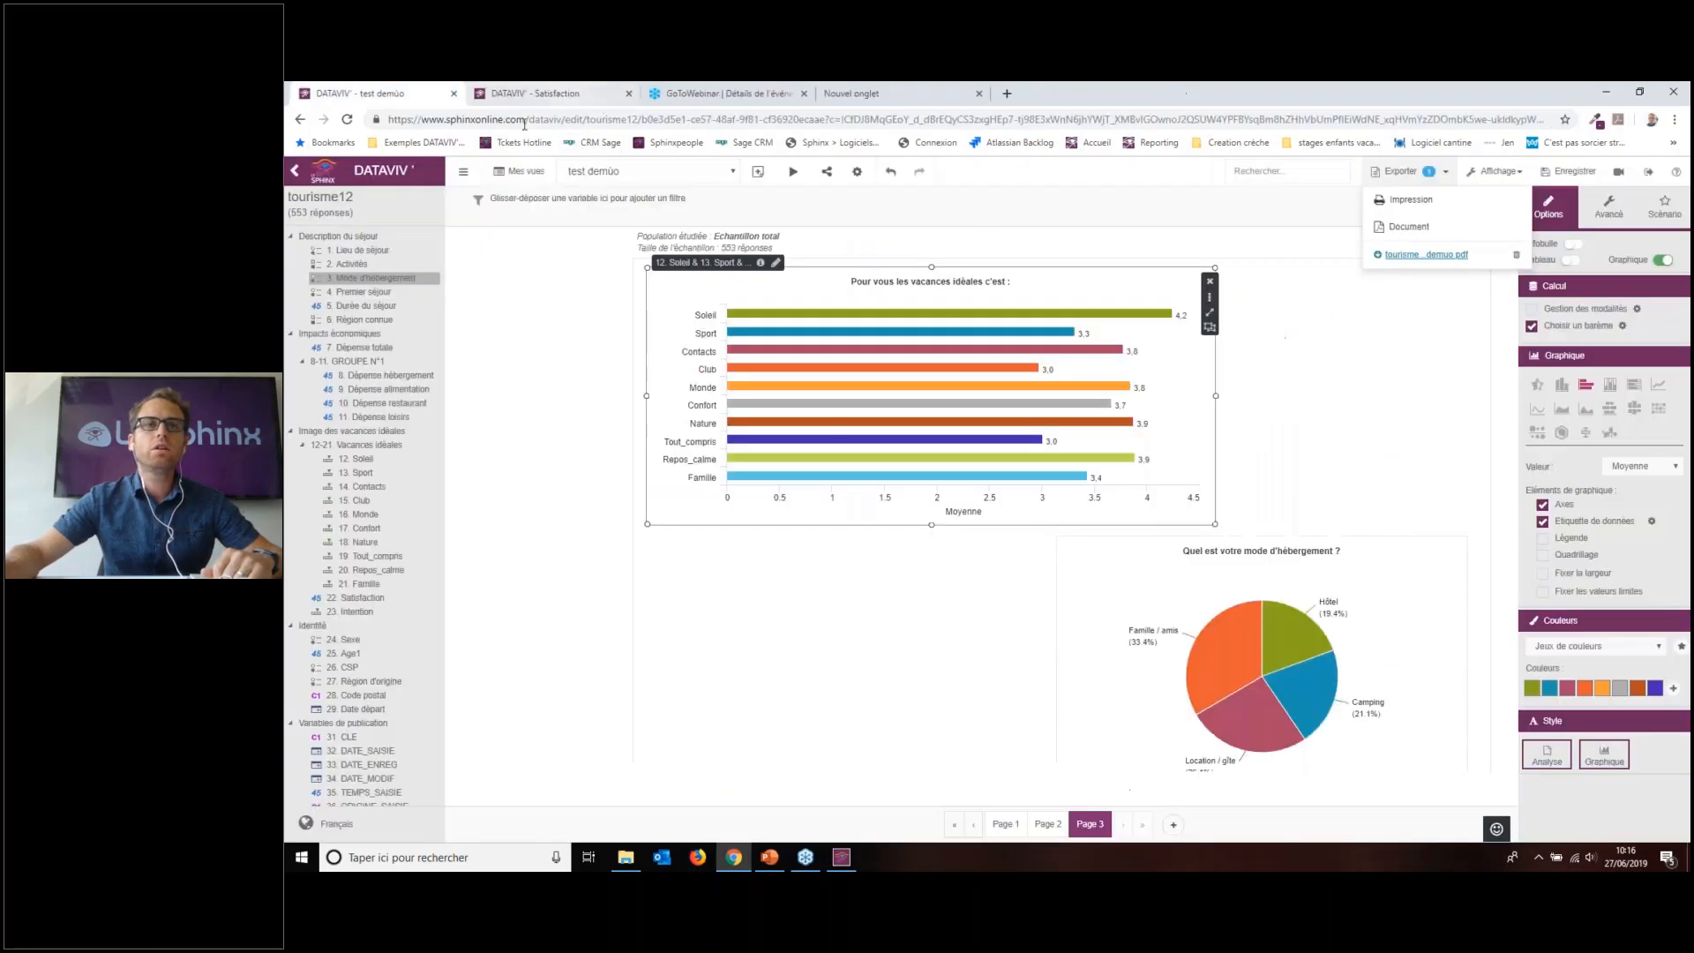
pyautogui.click(918, 697)
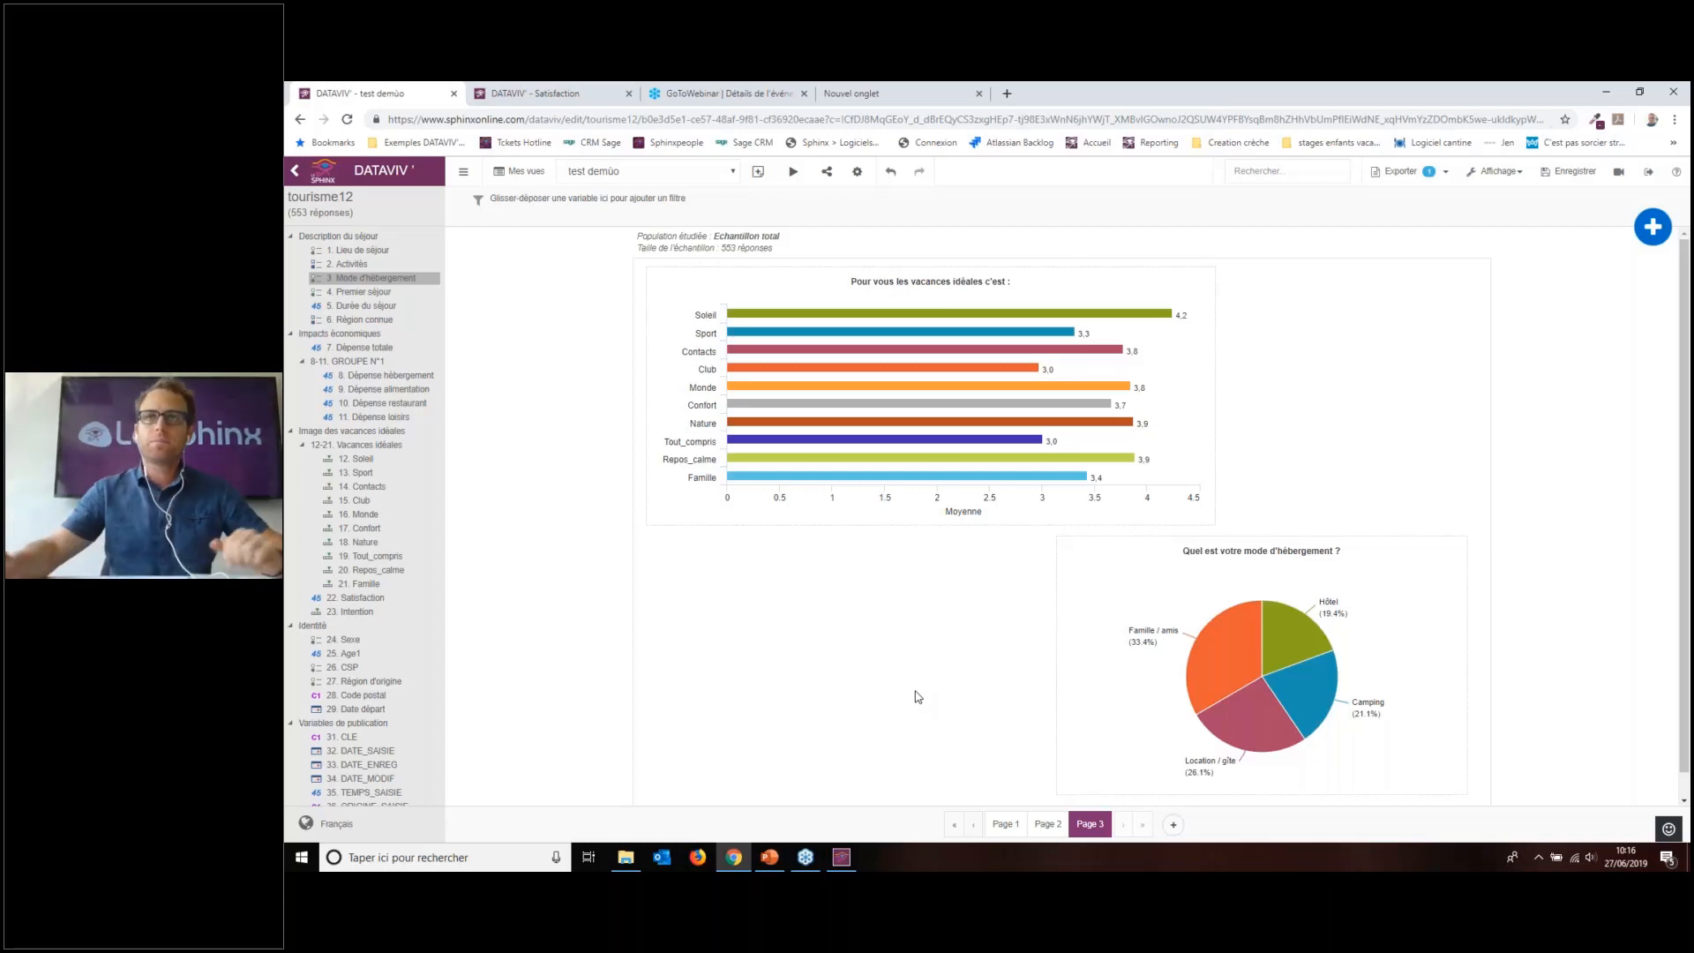
pyautogui.click(1411, 171)
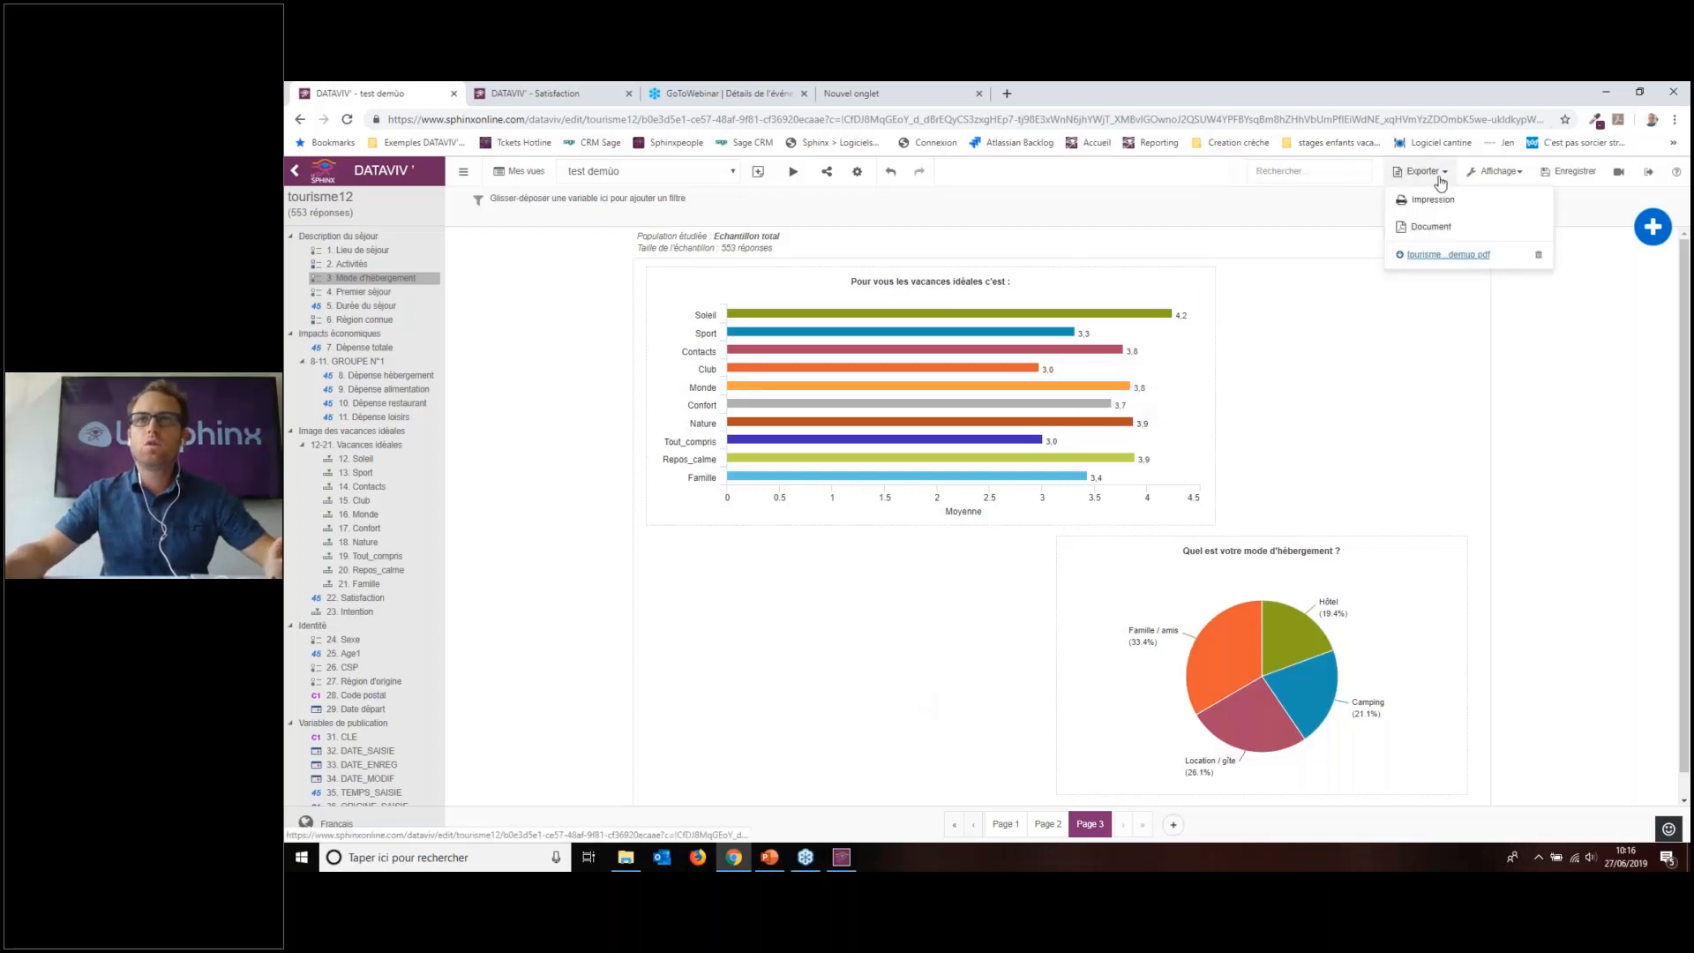
# Step: Set the PDF export to Sélection personnalisée with an empty page field and one document per modality
pyautogui.click(1431, 227)
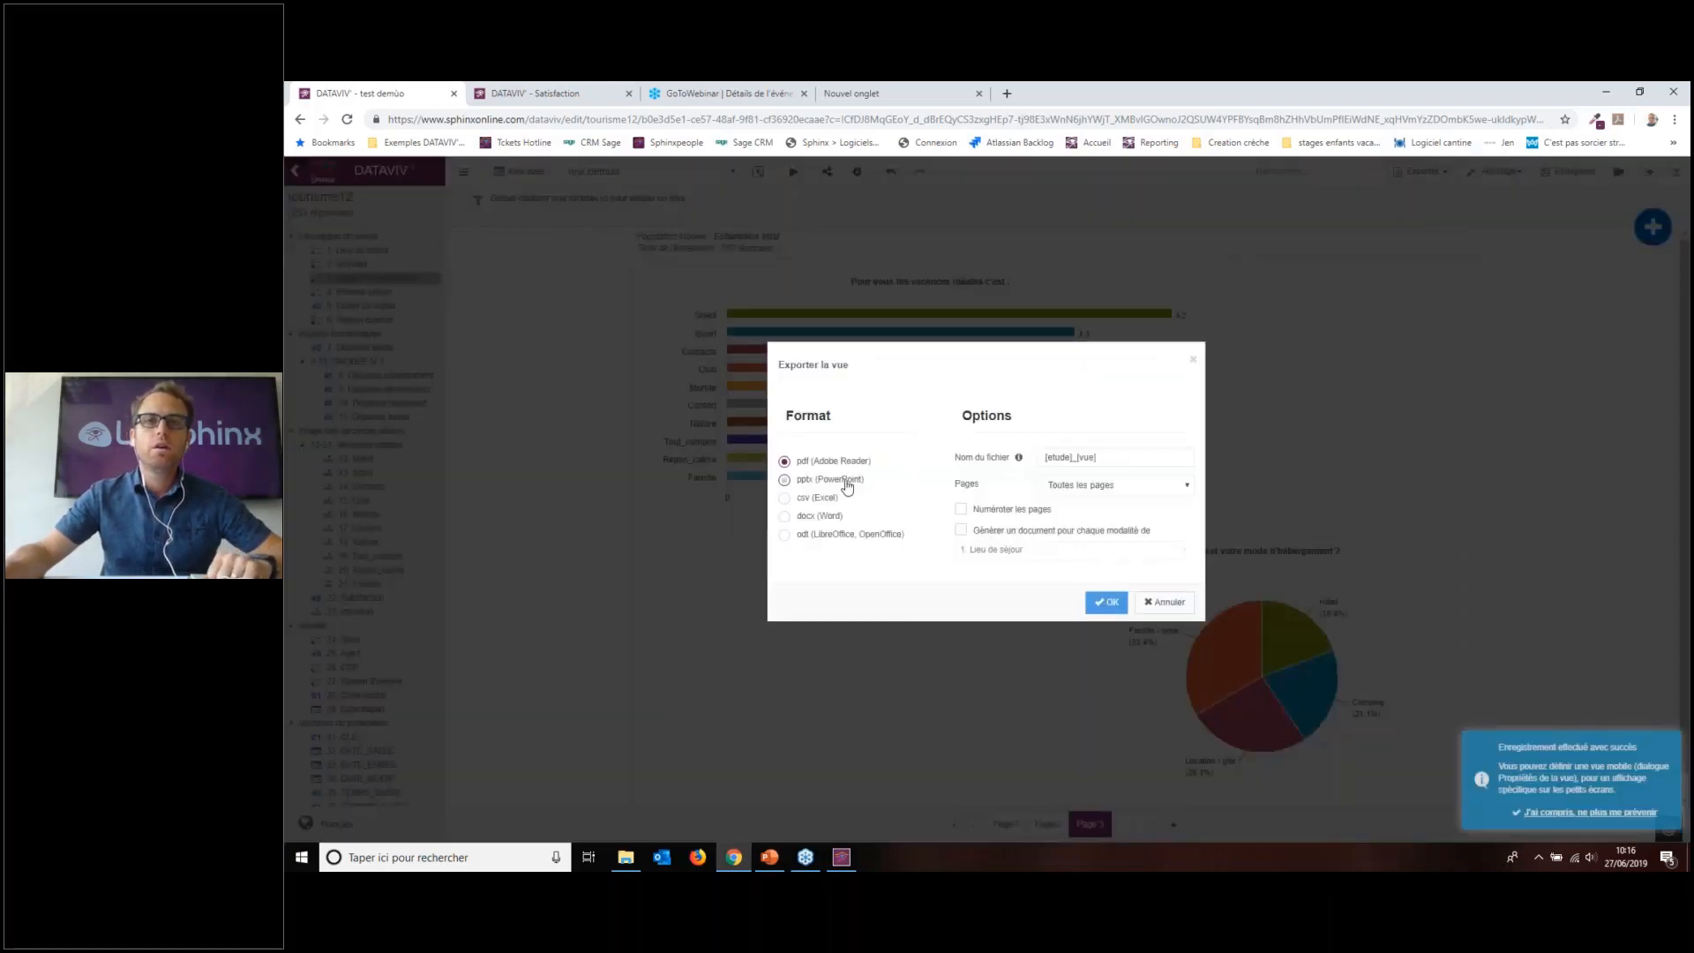
pyautogui.click(1162, 488)
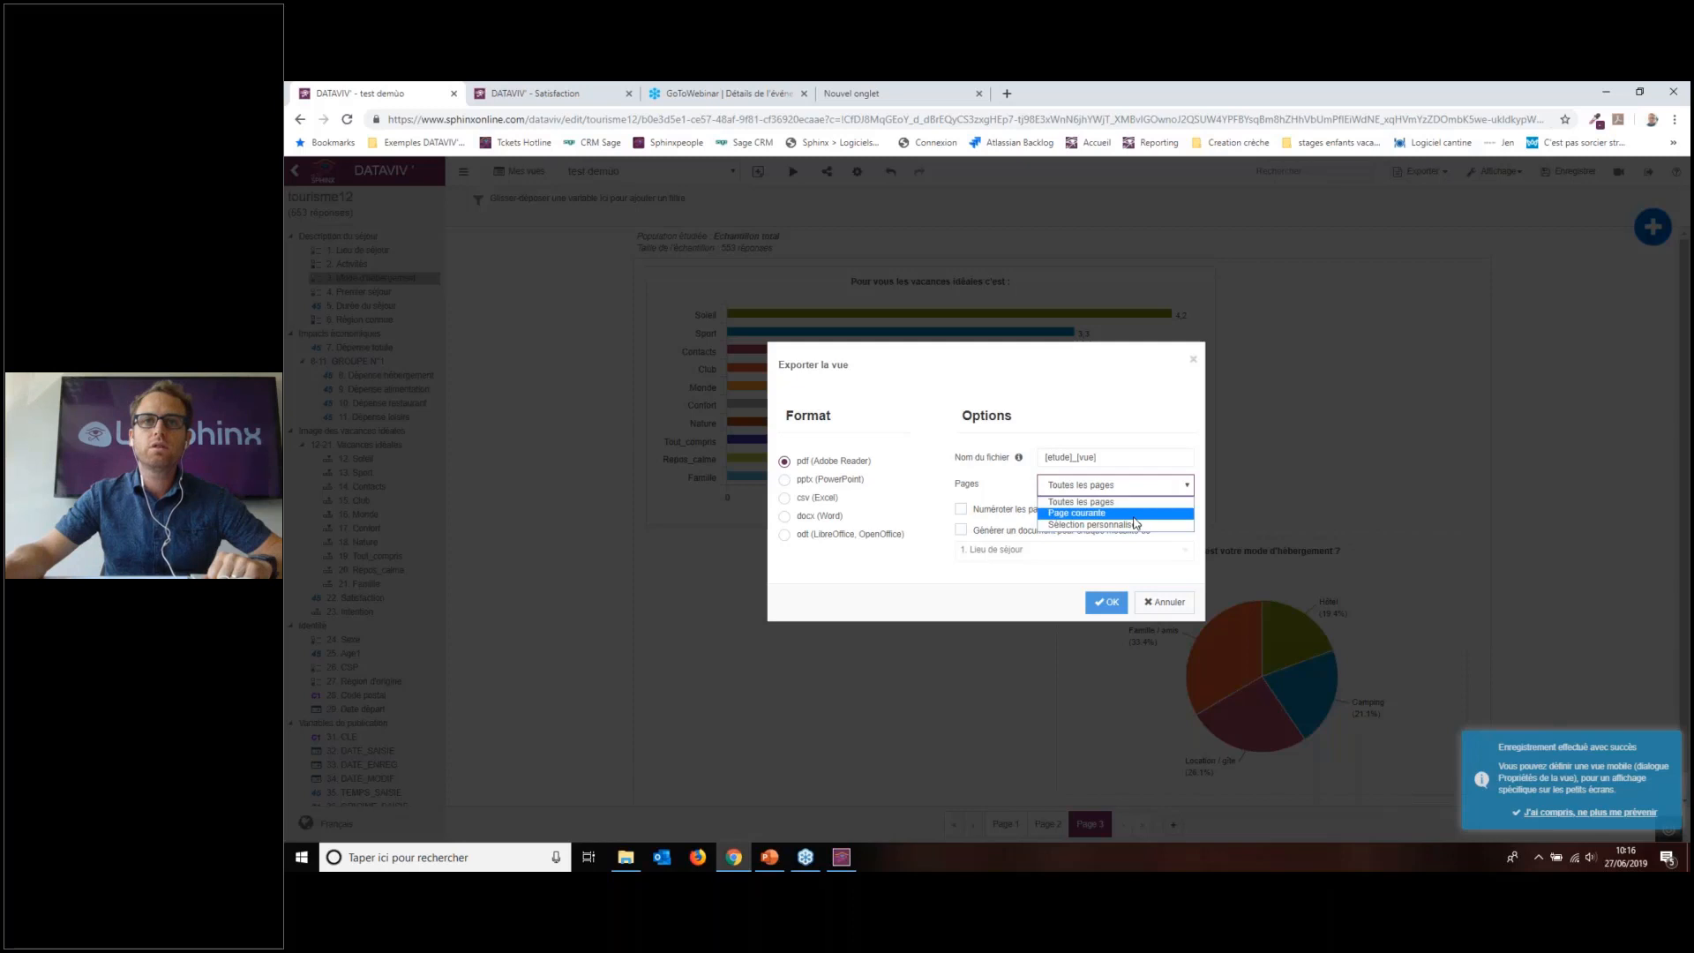
pyautogui.click(1135, 526)
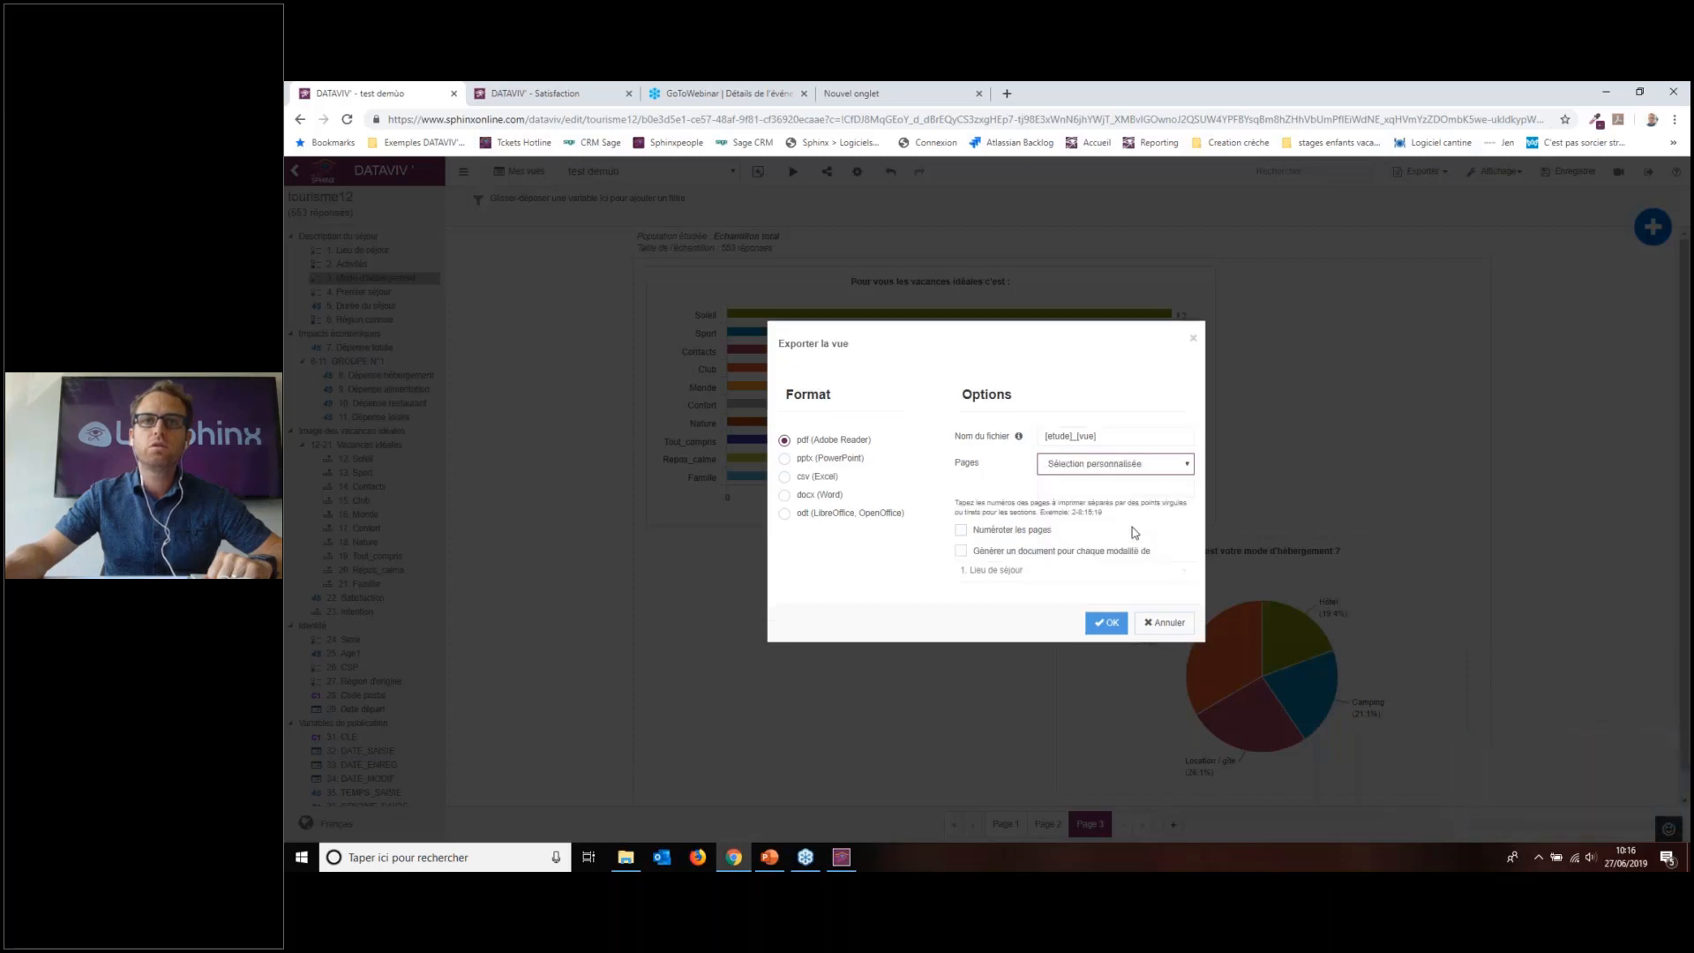
pyautogui.click(1085, 491)
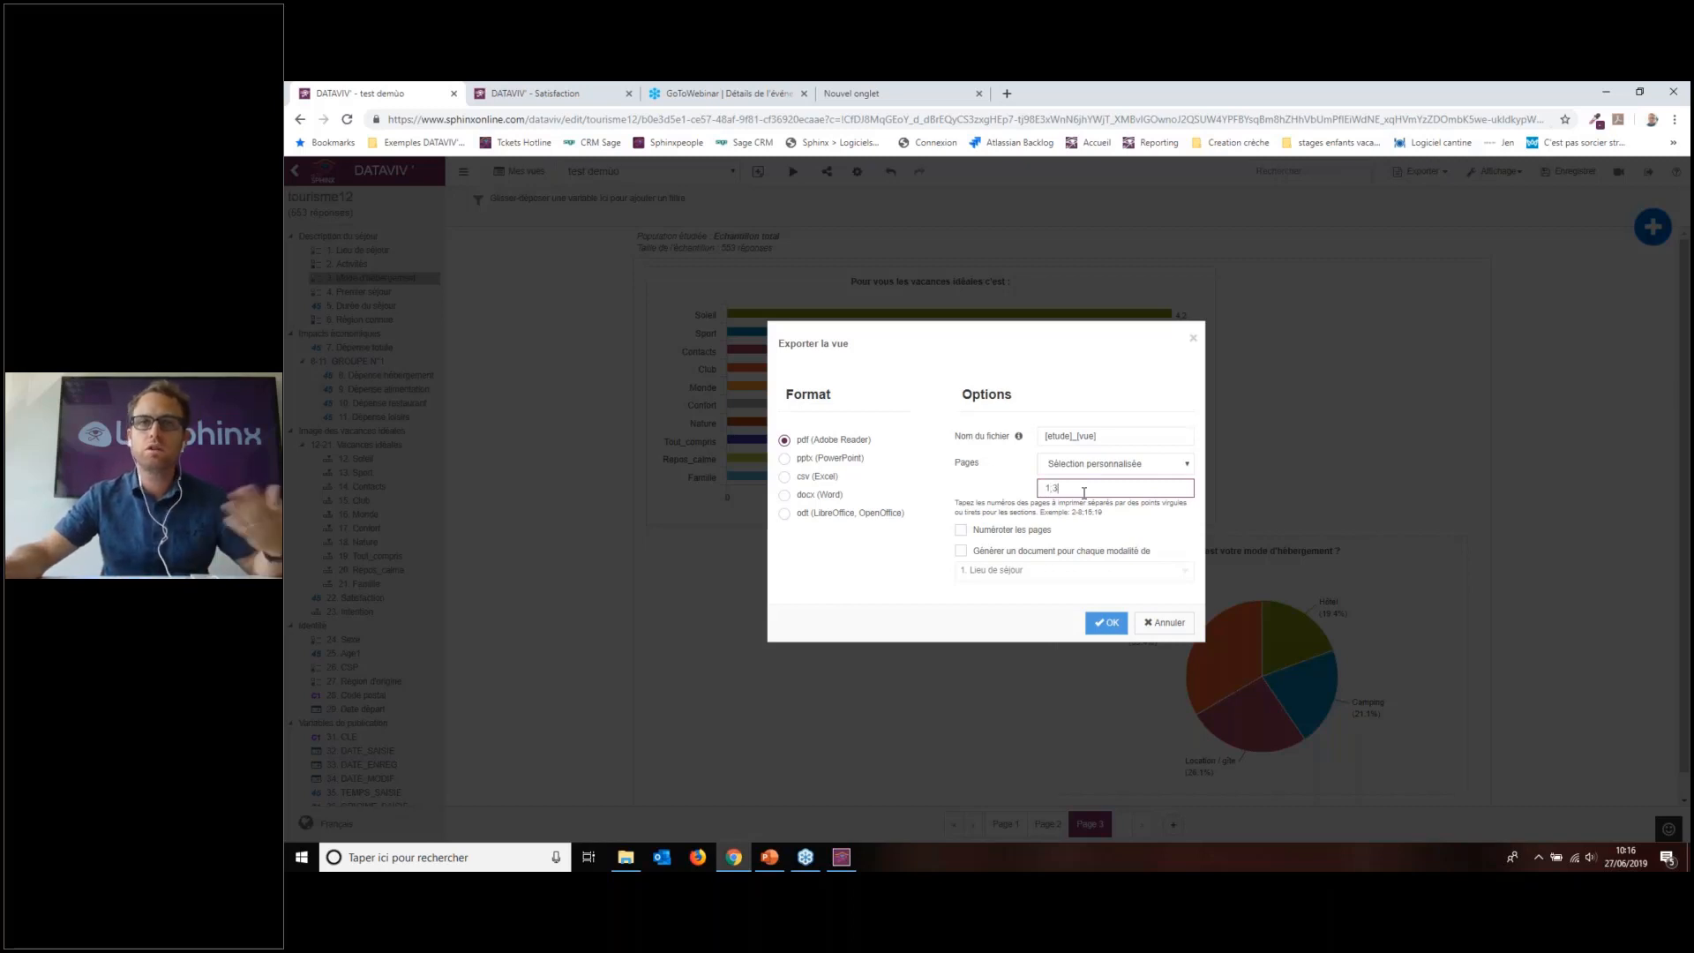
pyautogui.press('BackSpace')
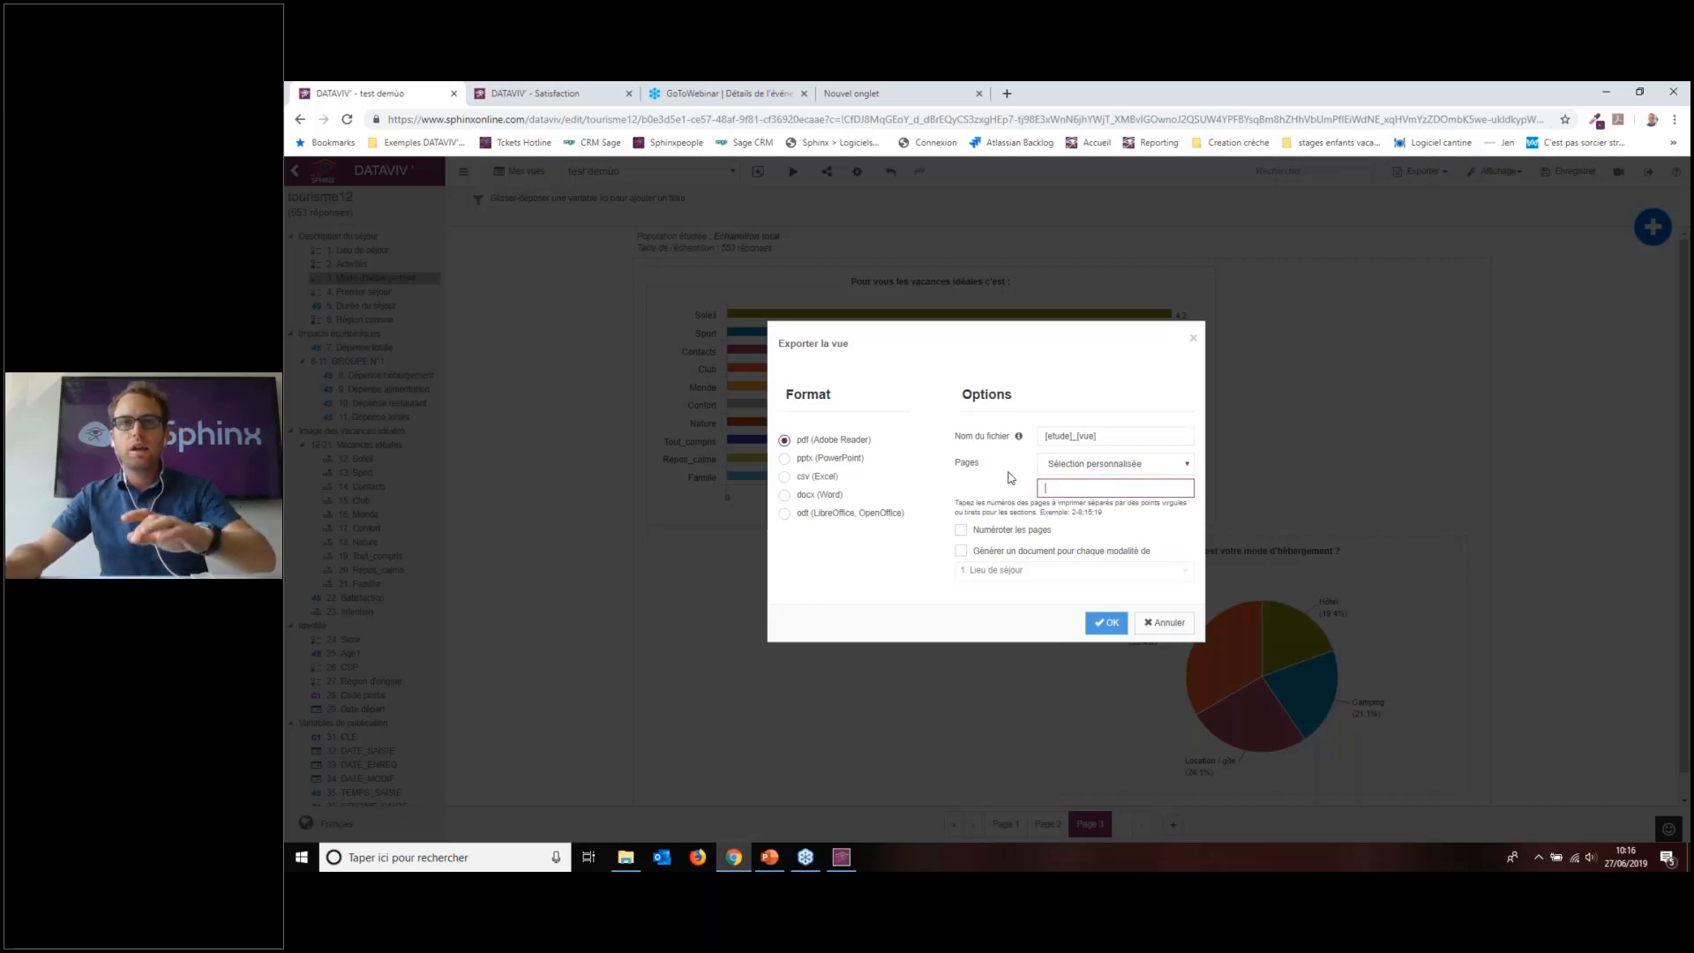
pyautogui.click(1085, 554)
pyautogui.click(1118, 578)
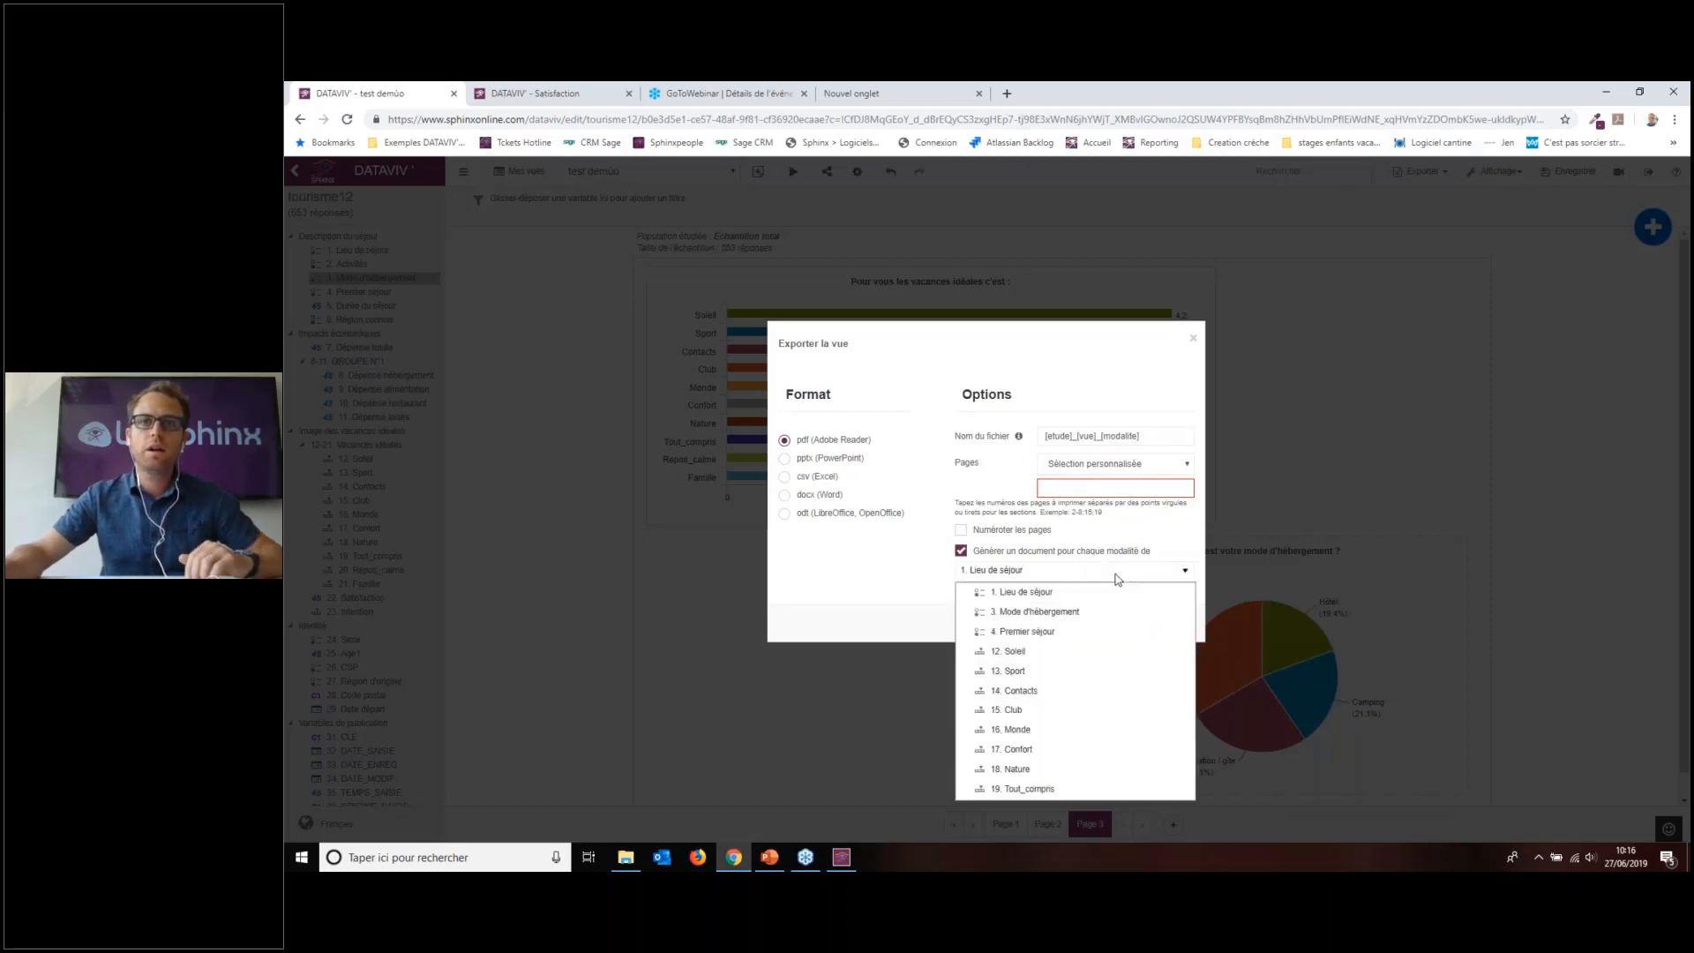
# Step: Launch the export split by Mode d'hébergement, then look over the view's three pages
pyautogui.click(1031, 616)
pyautogui.click(1165, 627)
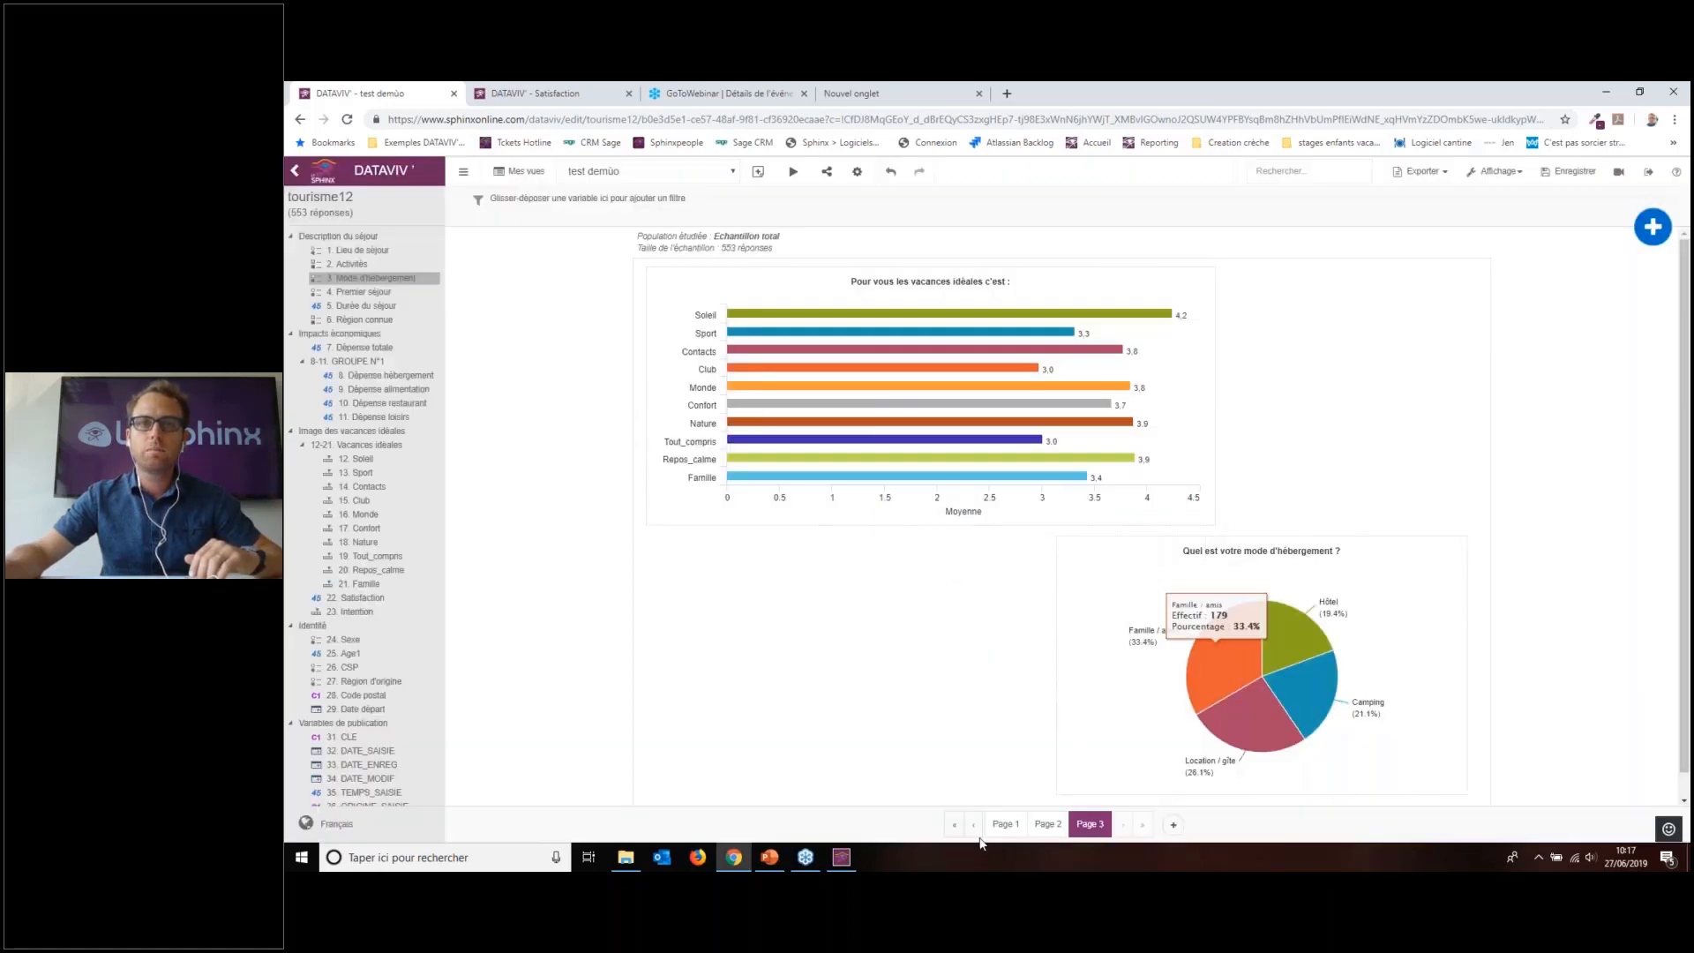
pyautogui.click(1006, 824)
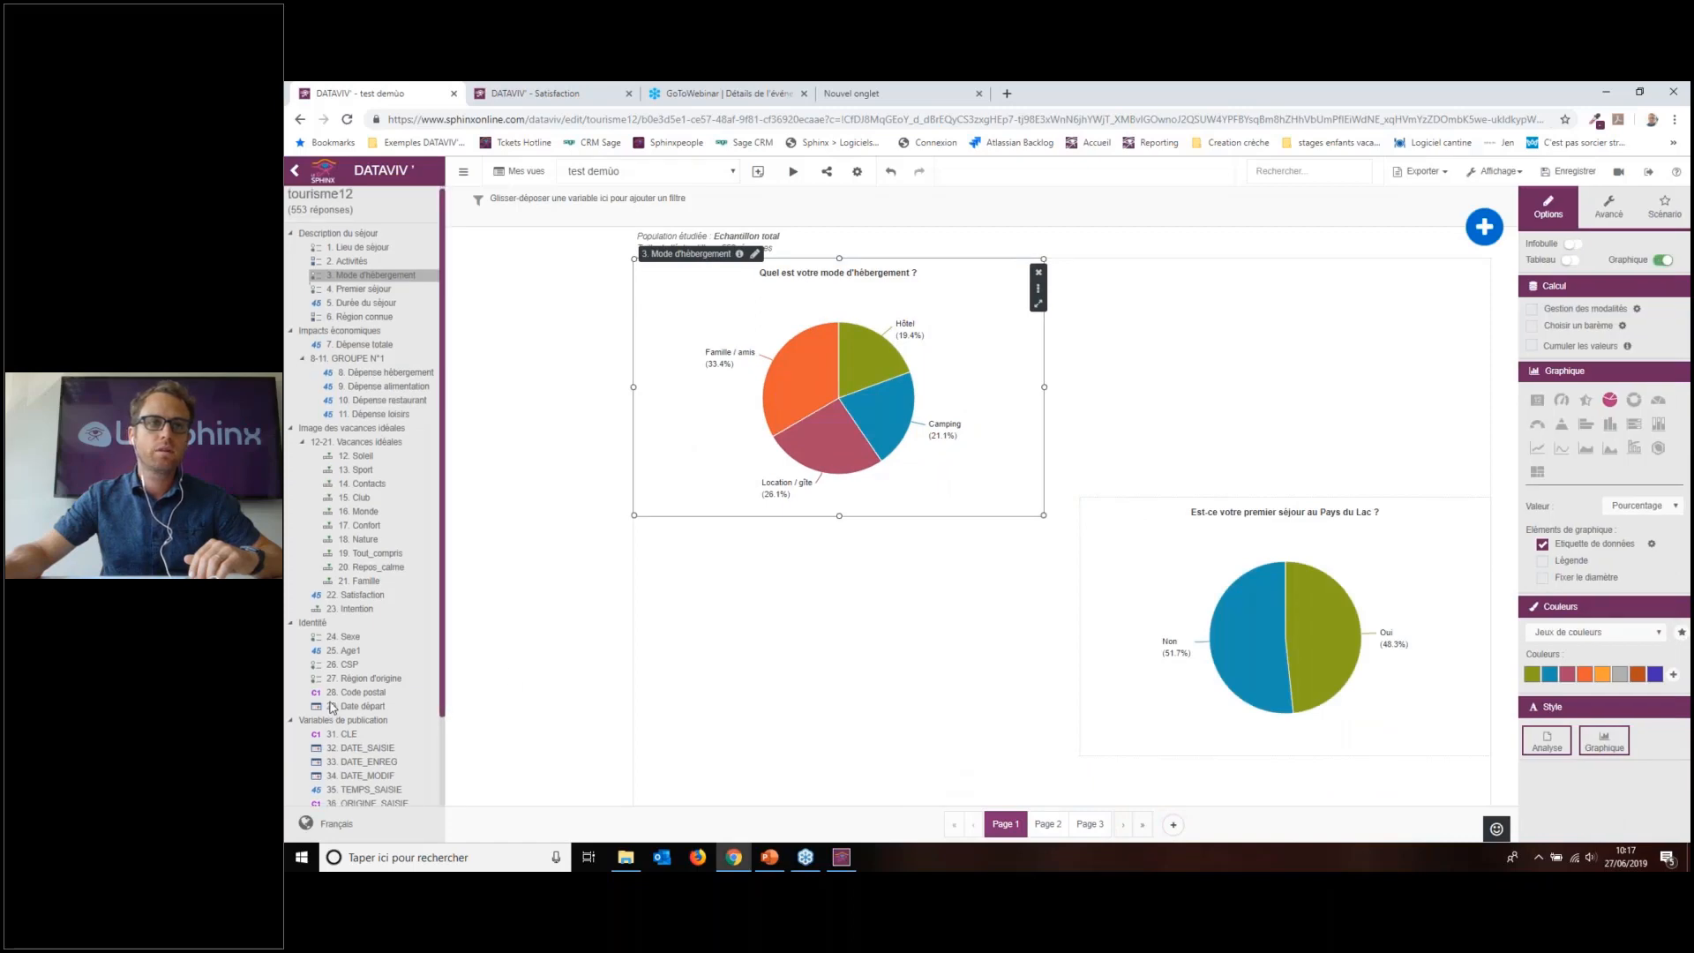
pyautogui.scroll(-2, 353, 697)
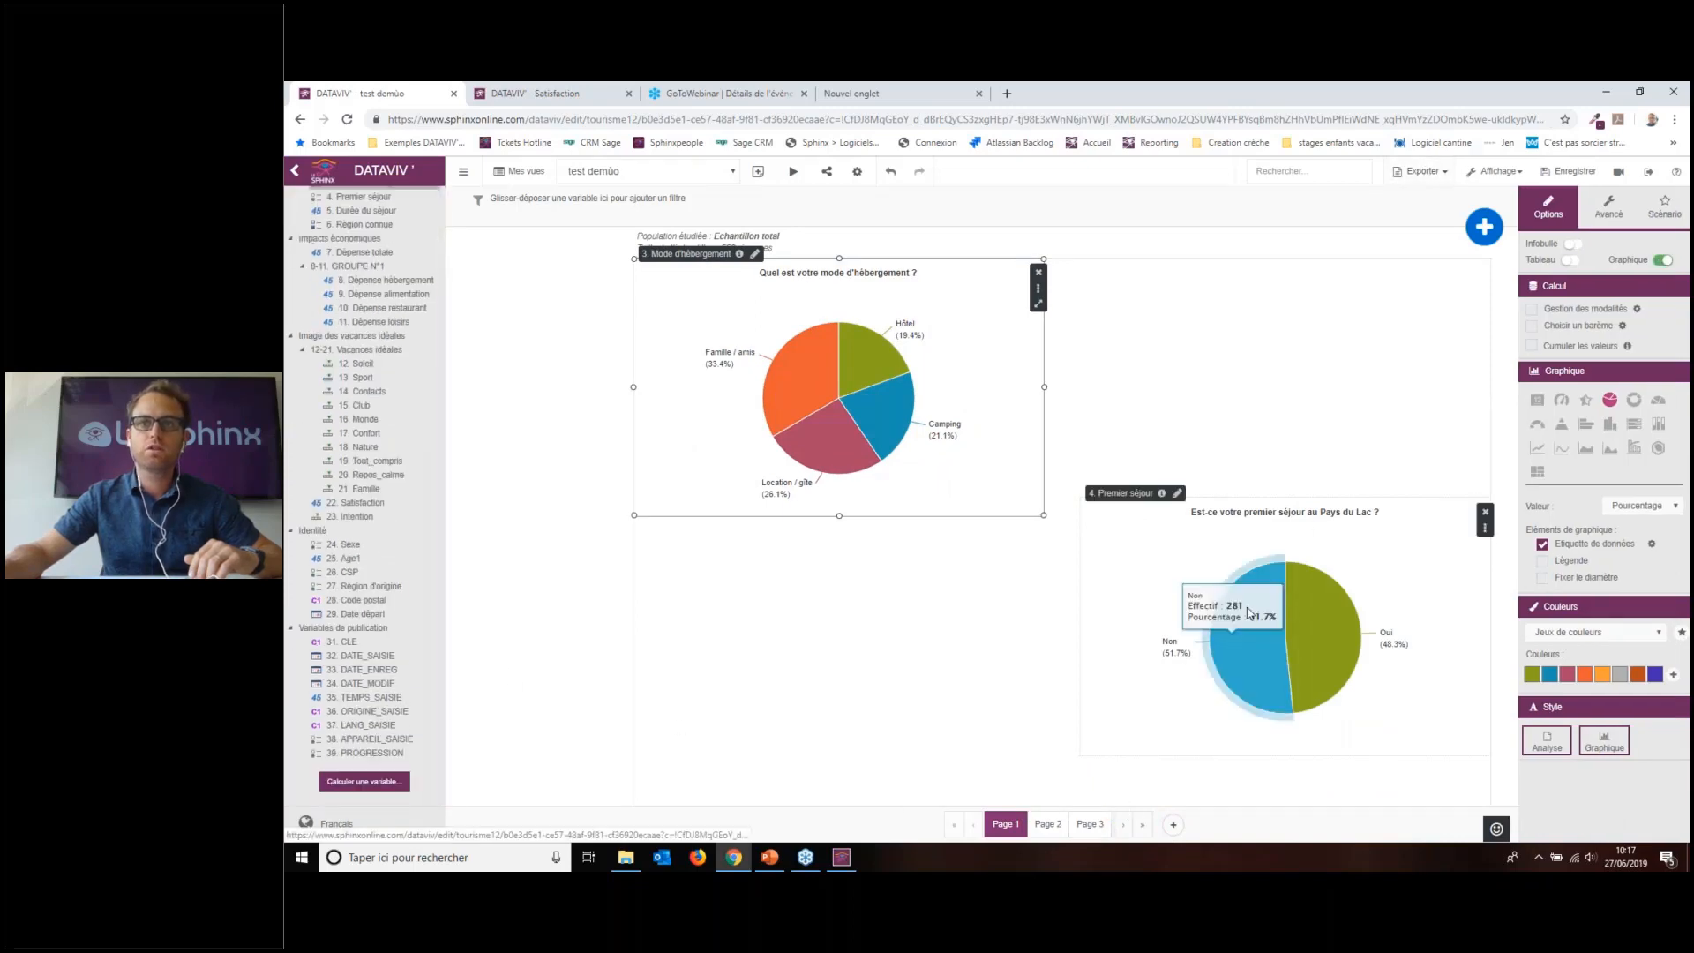
pyautogui.click(1048, 824)
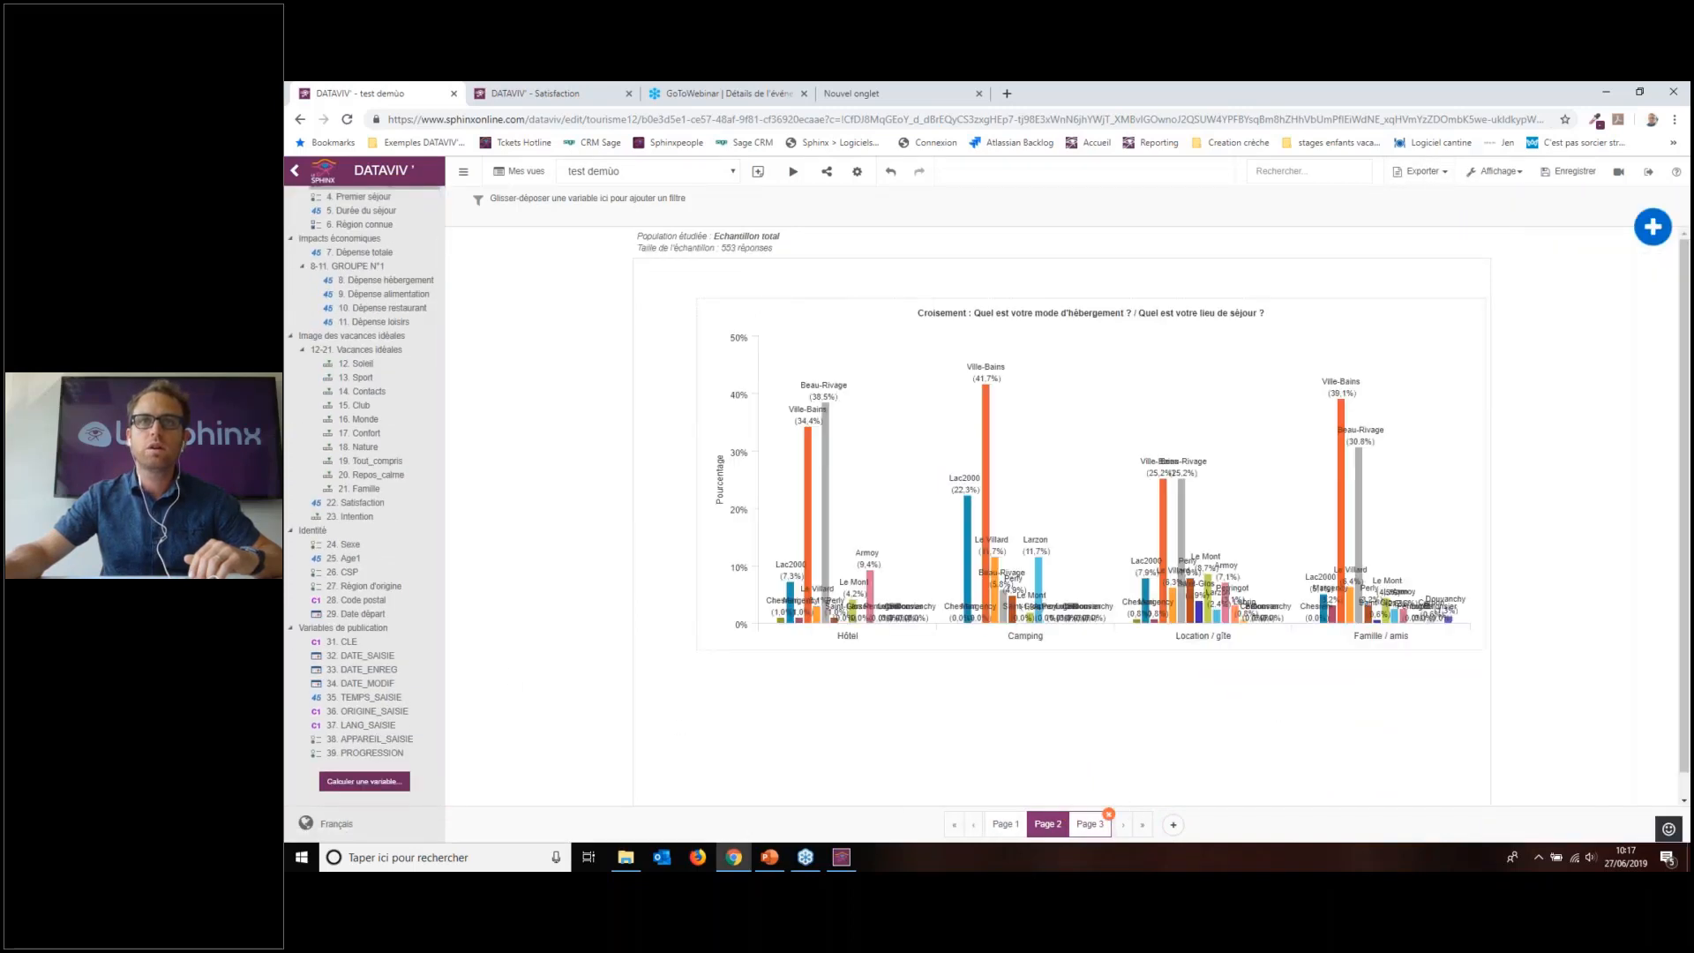
pyautogui.click(1091, 826)
# Step: Export the view as PDF with one document per modality of 24. Sexe
pyautogui.click(1444, 180)
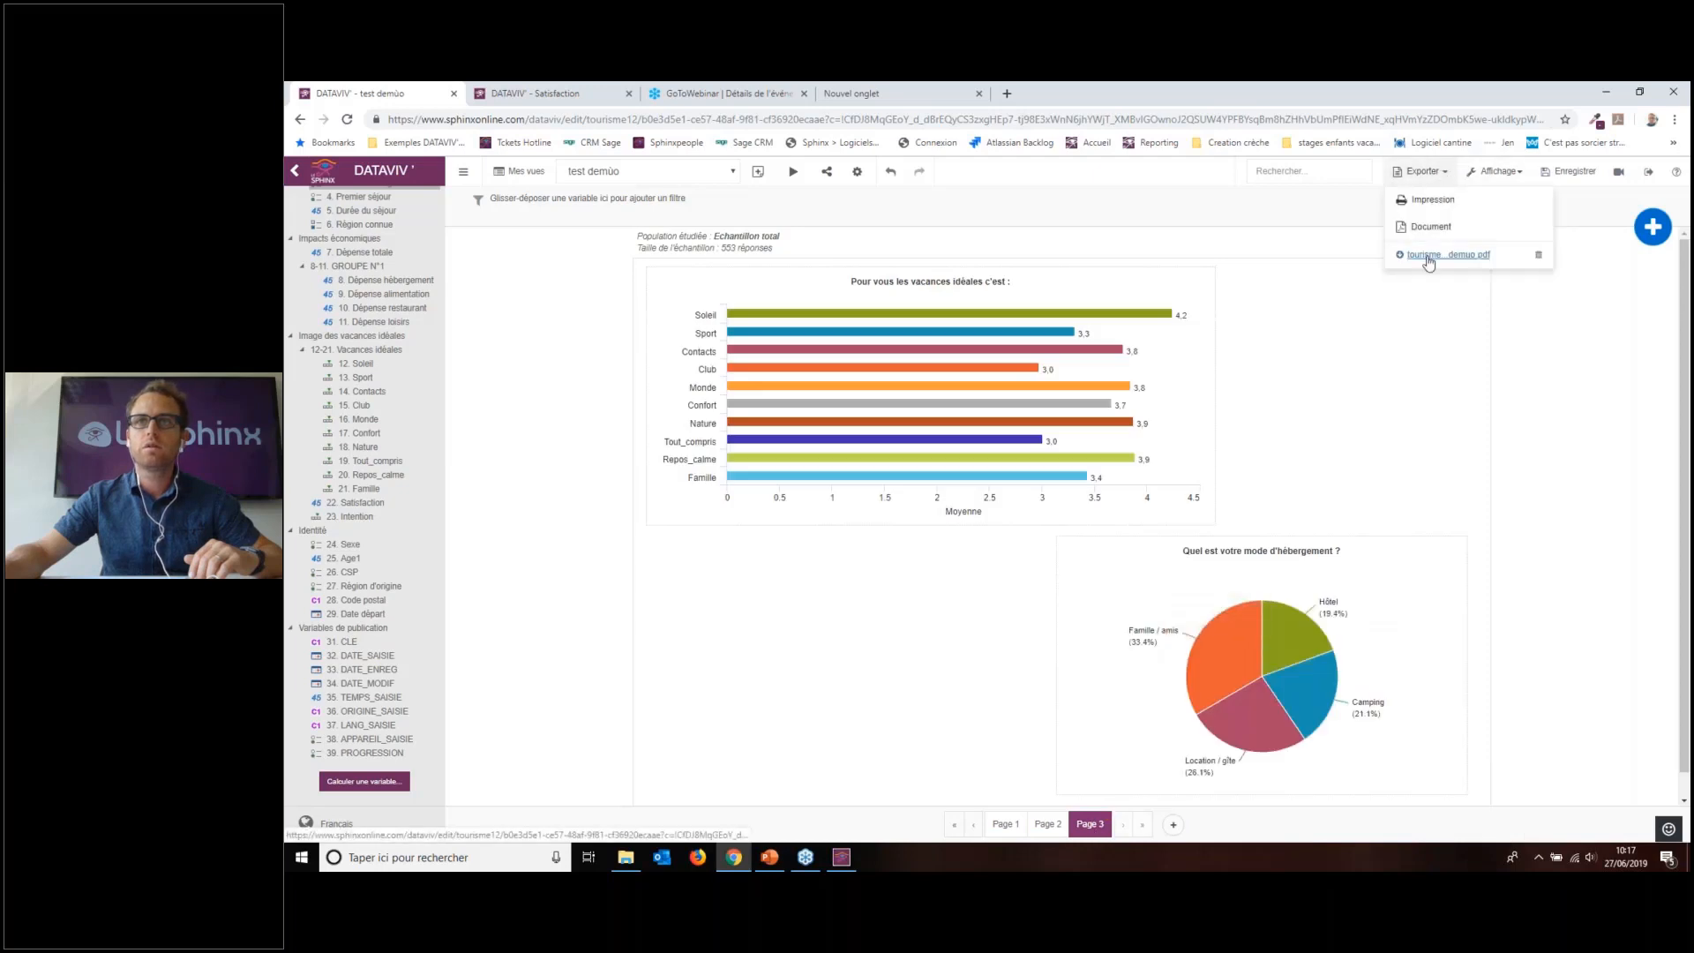
pyautogui.click(1431, 229)
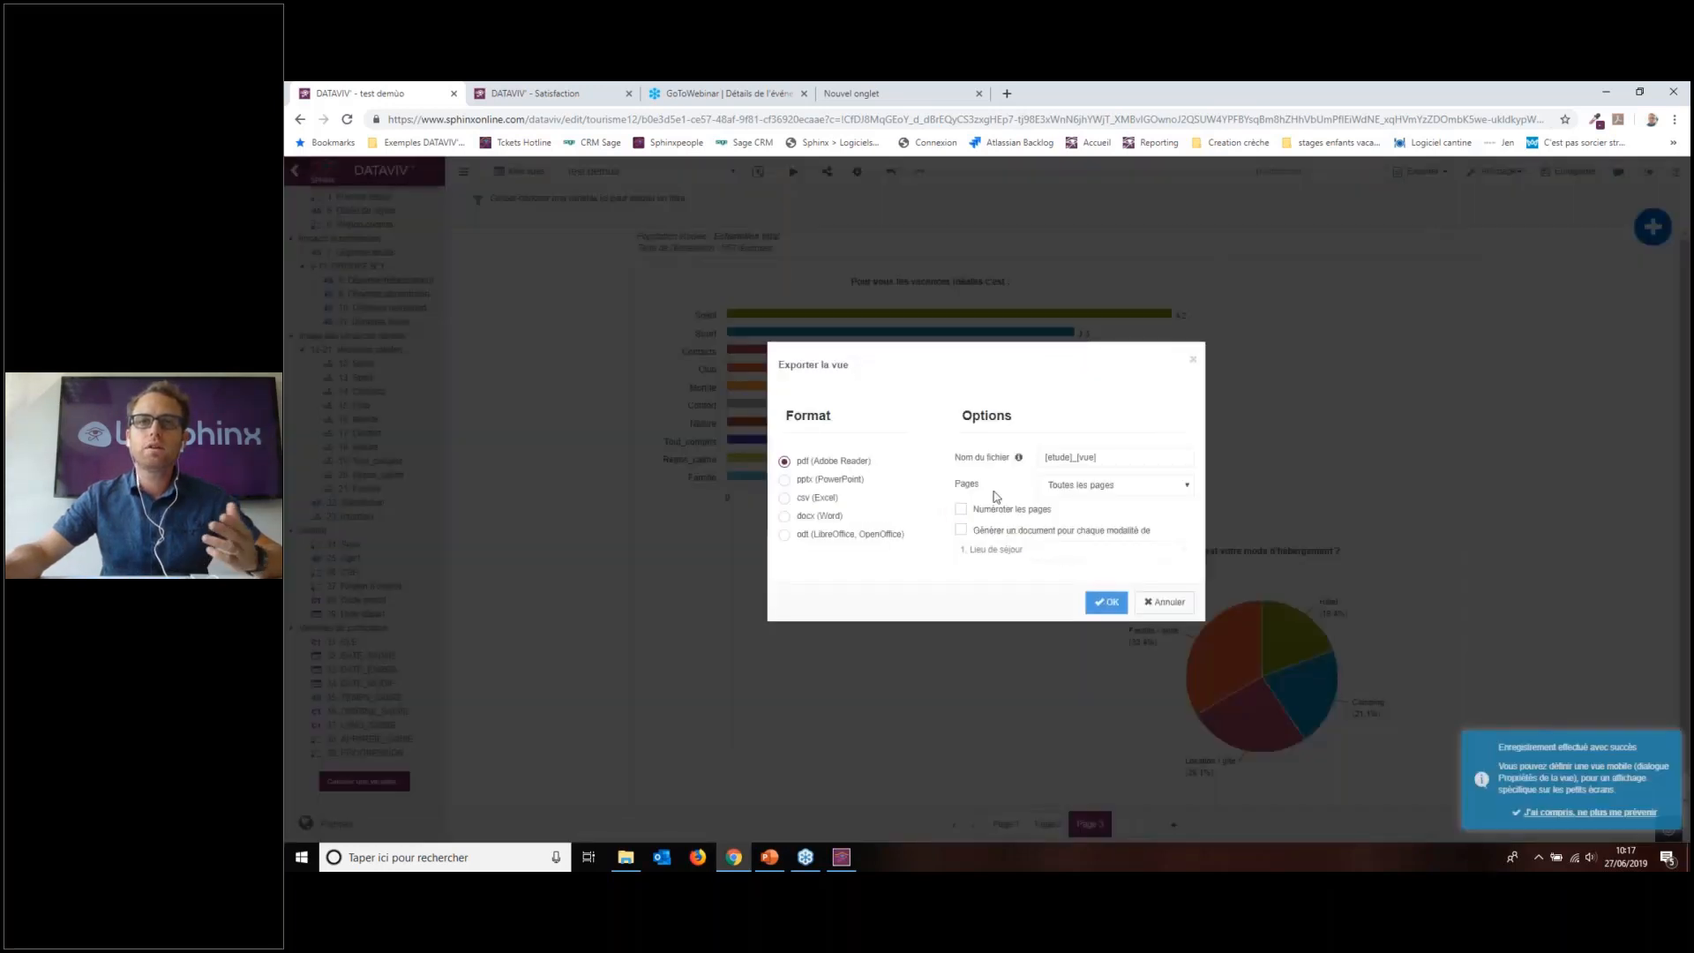
pyautogui.click(990, 531)
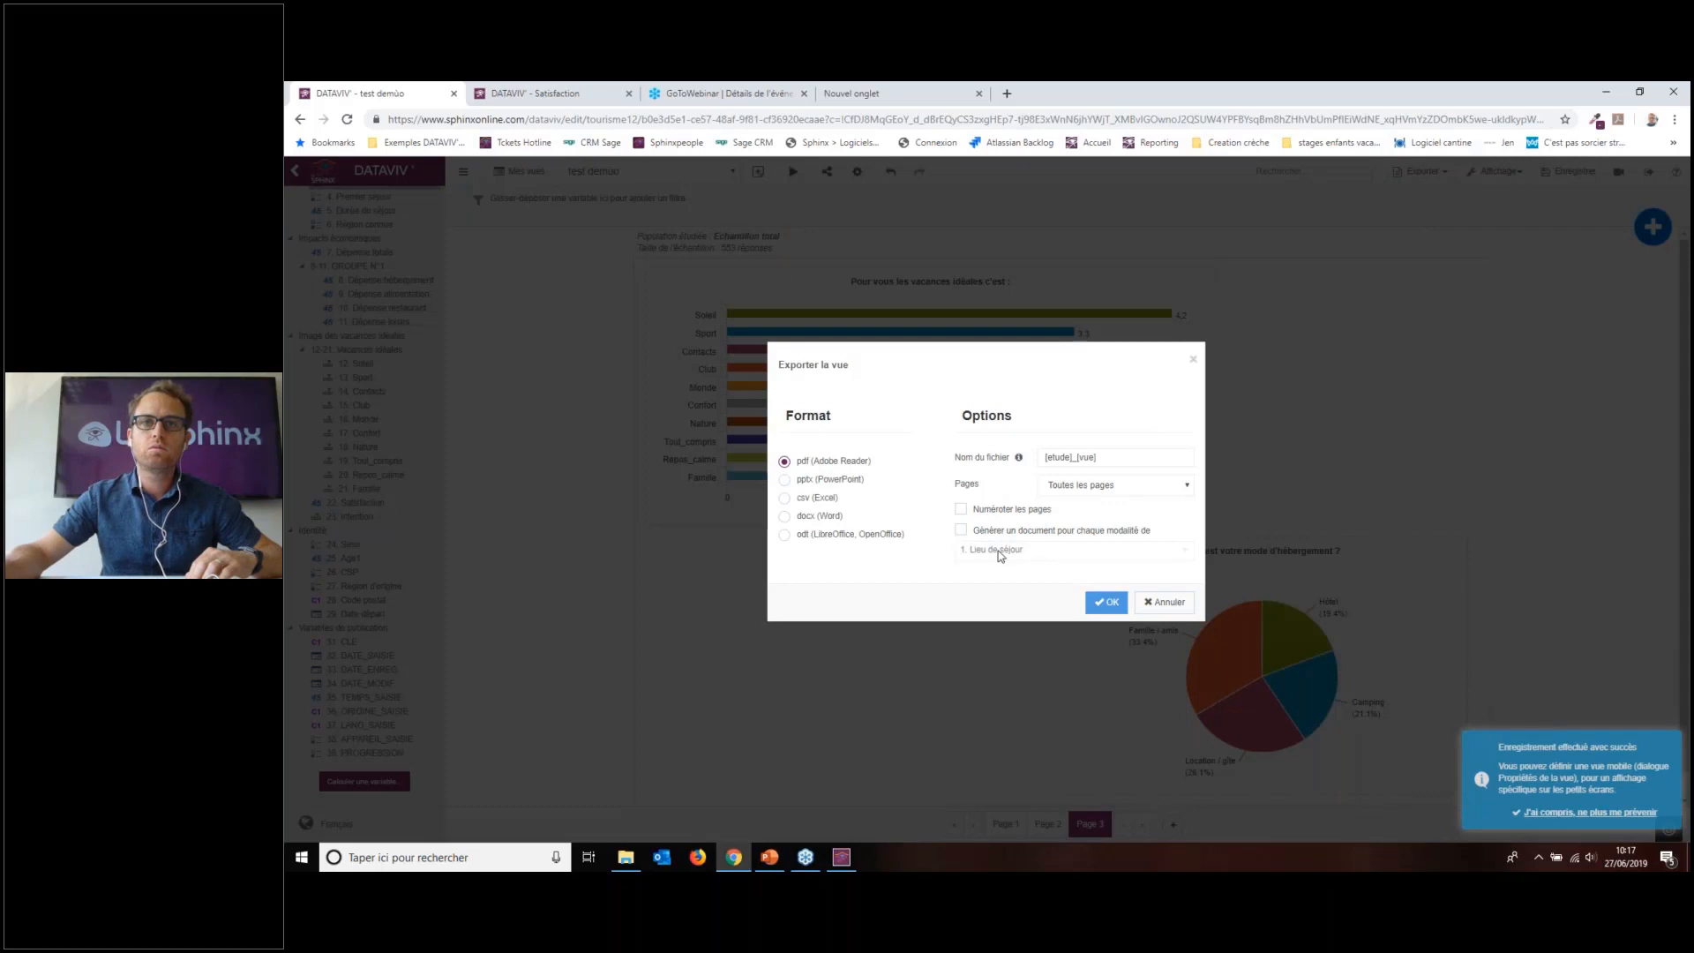
pyautogui.click(990, 533)
pyautogui.click(1064, 549)
pyautogui.scroll(-3, 1016, 671)
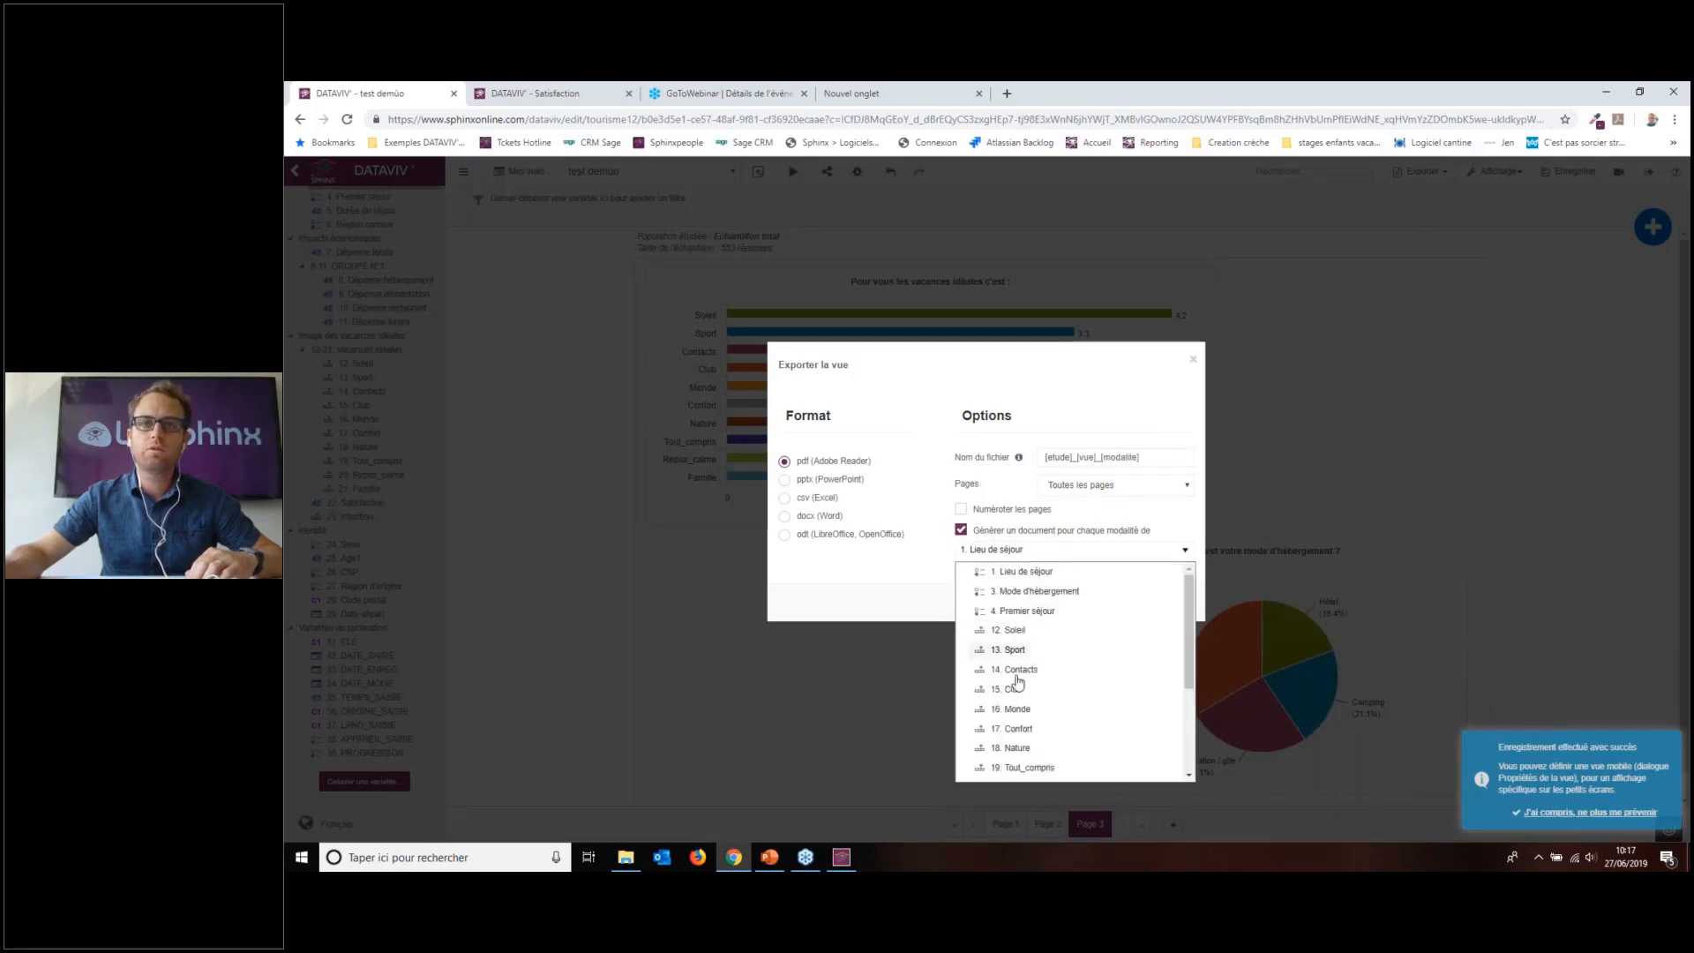
pyautogui.scroll(-3, 1016, 703)
pyautogui.click(1007, 693)
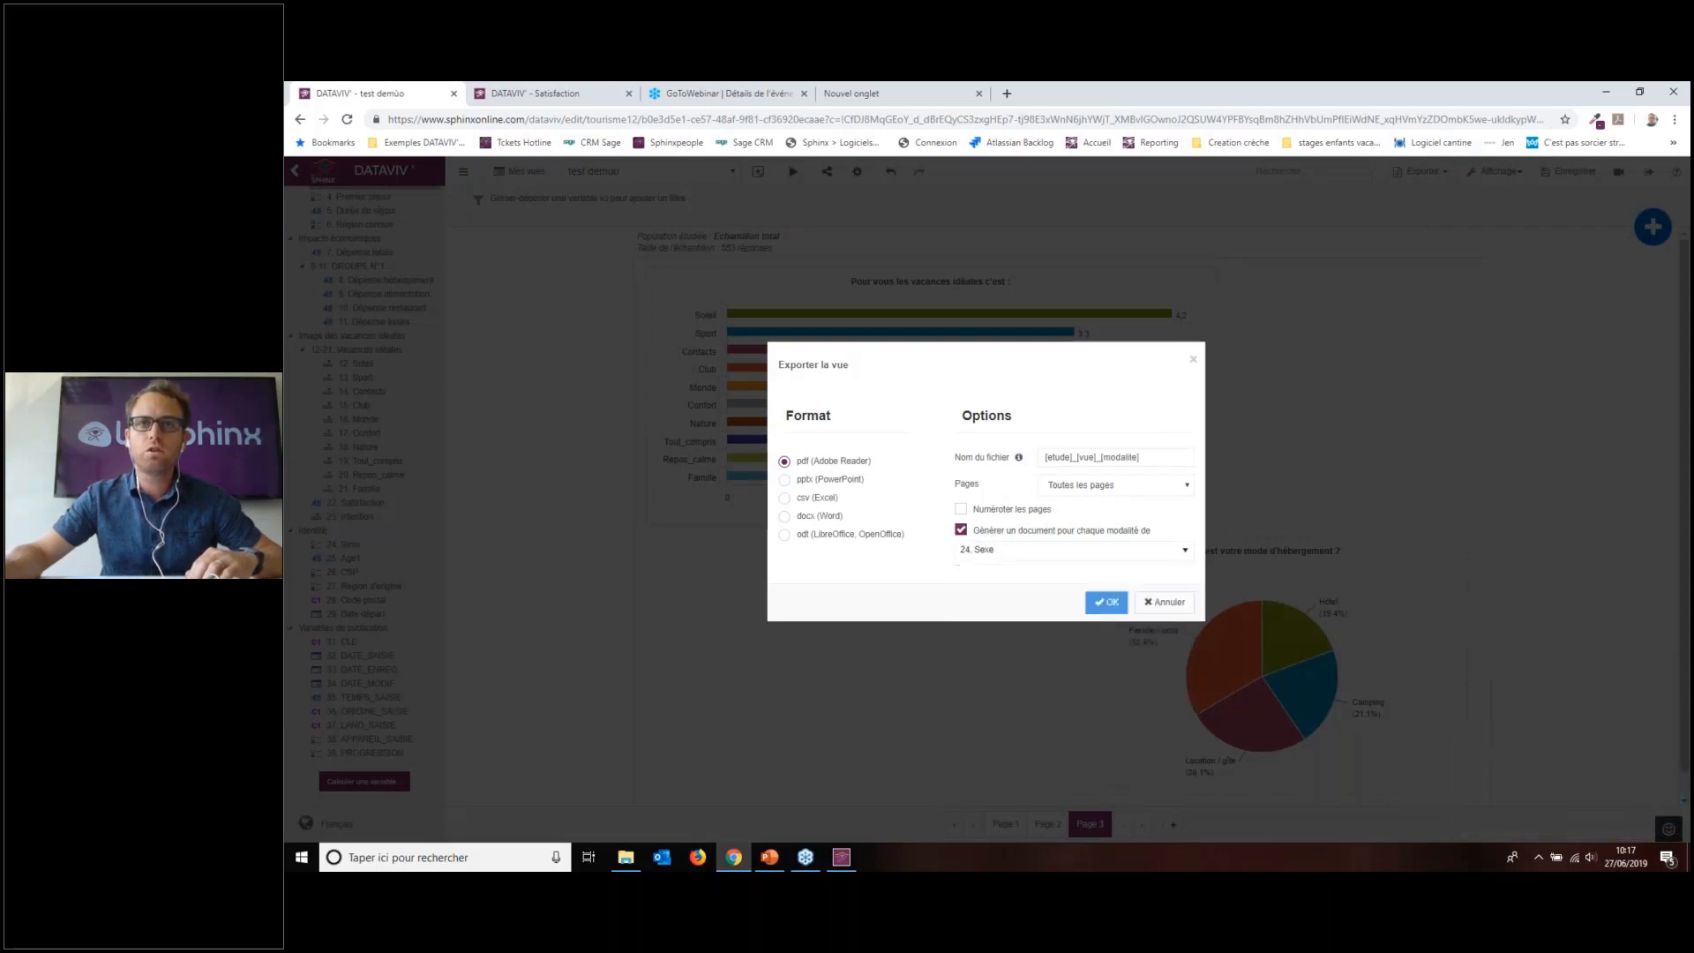
pyautogui.click(1106, 601)
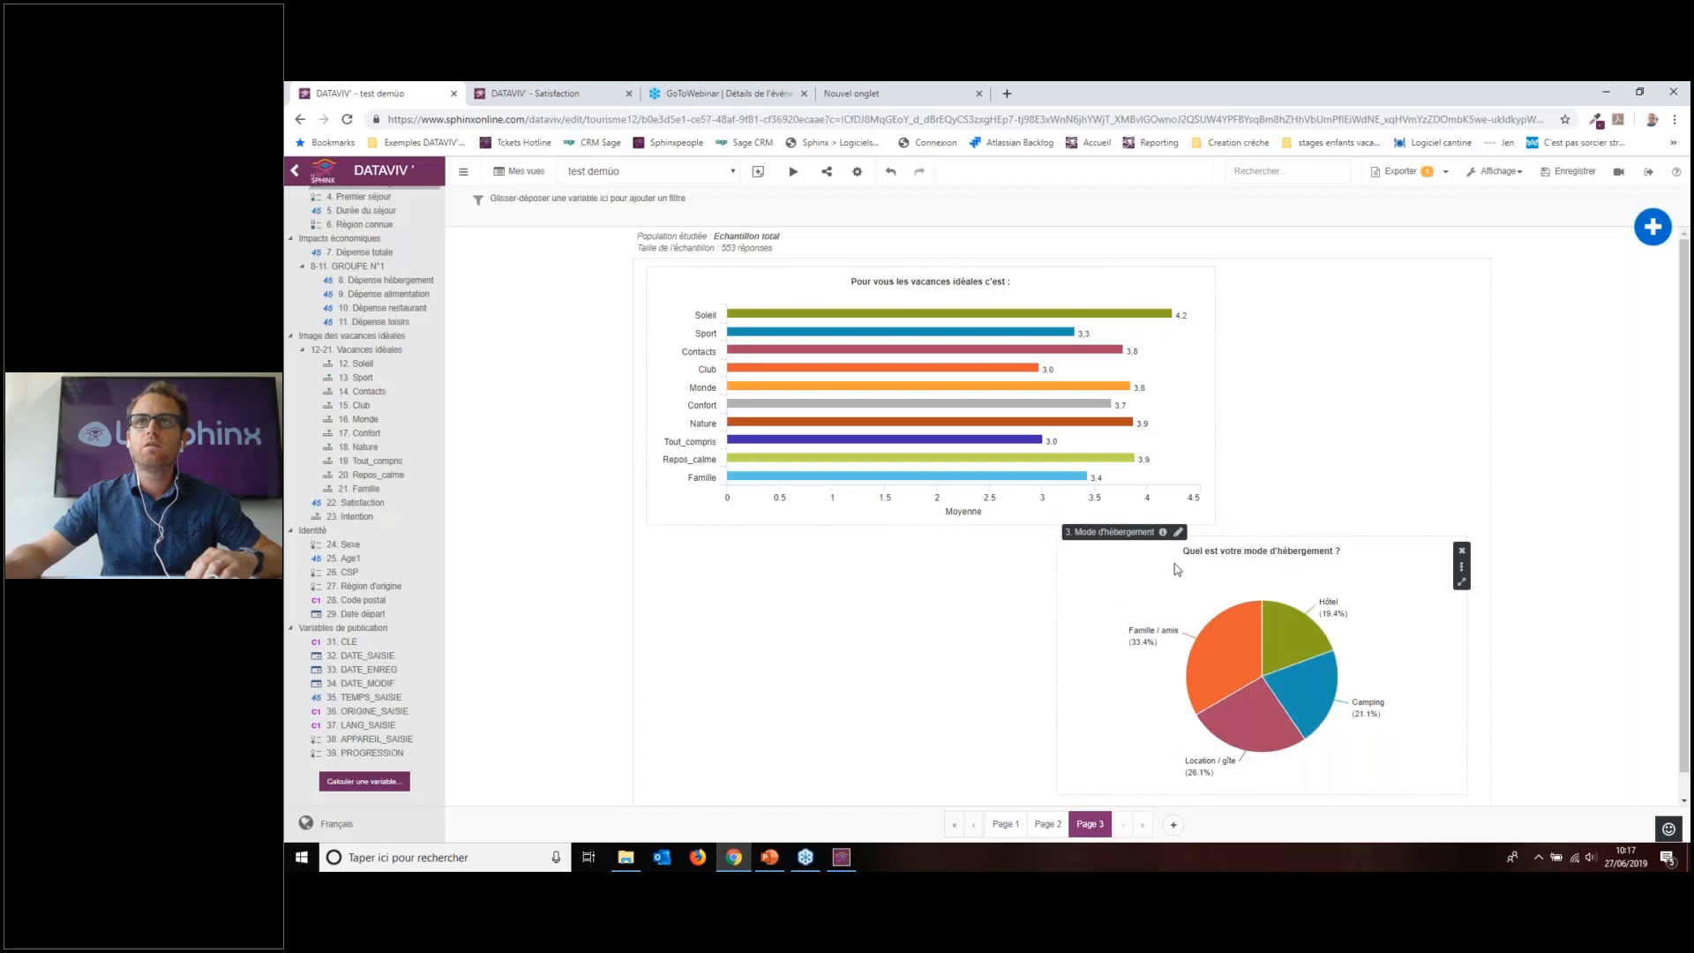
# Step: Check the zip export's progress, then add an empty Page 4 after the three charted pages
pyautogui.click(1445, 173)
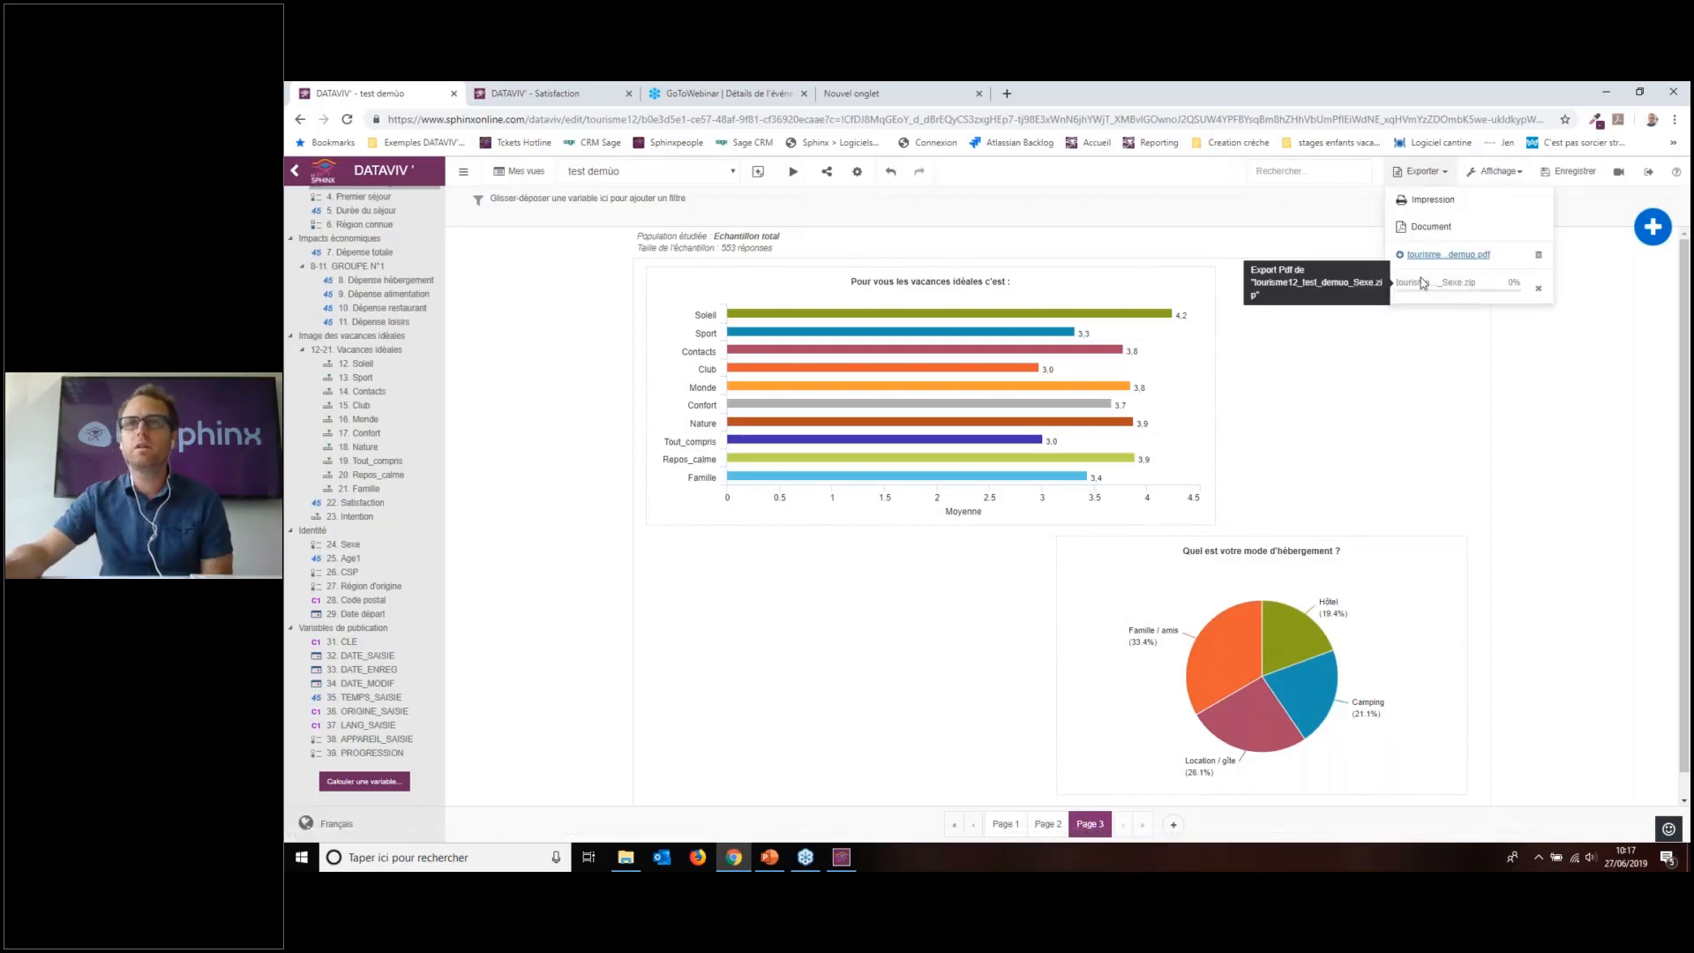
pyautogui.click(1355, 427)
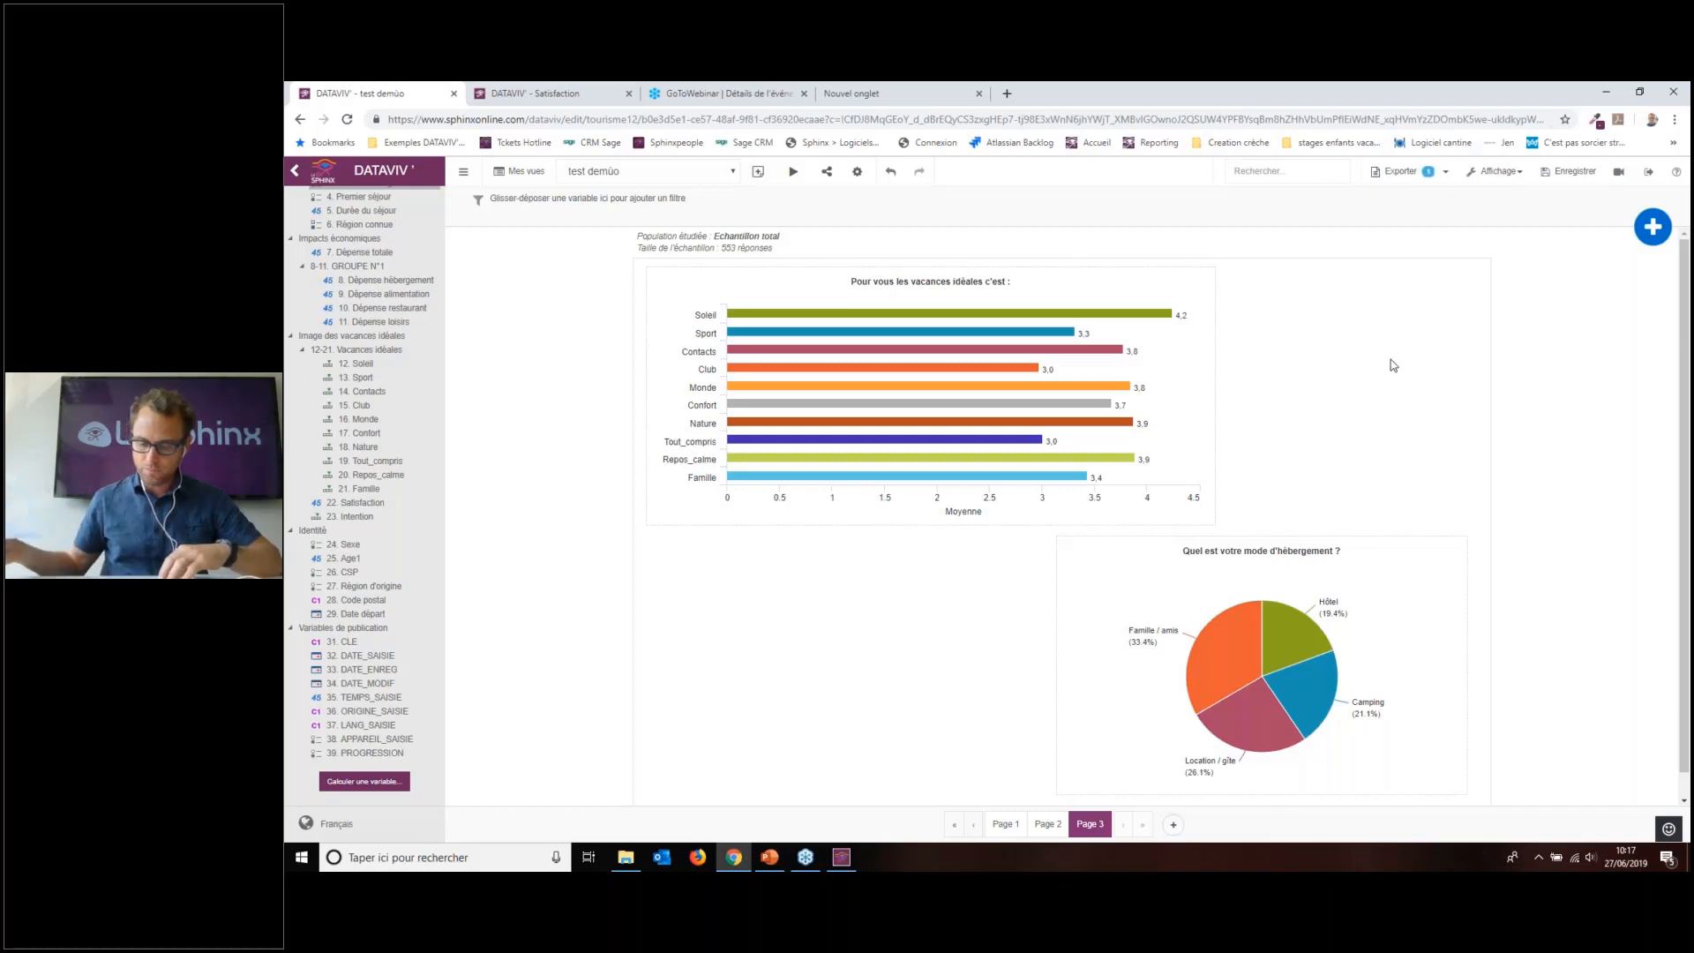
pyautogui.click(1175, 826)
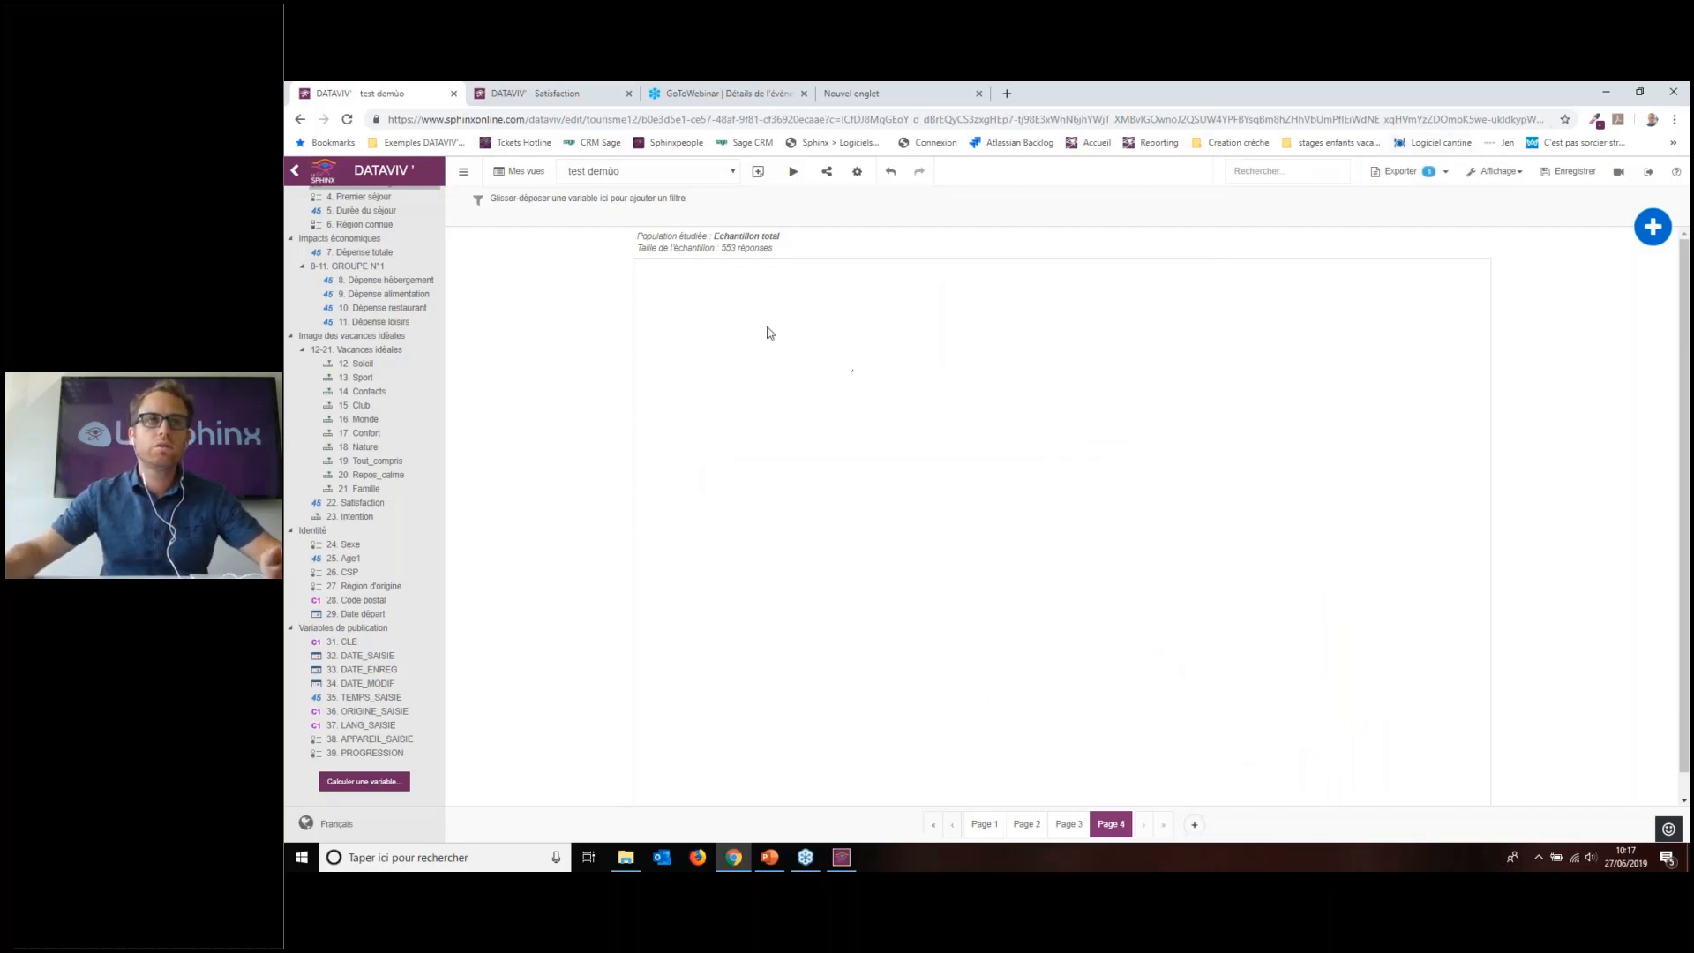
# Step: Save the 'test demùo' view with Enregistrer and go to the Accueil SphinxOnline survey list
pyautogui.click(293, 169)
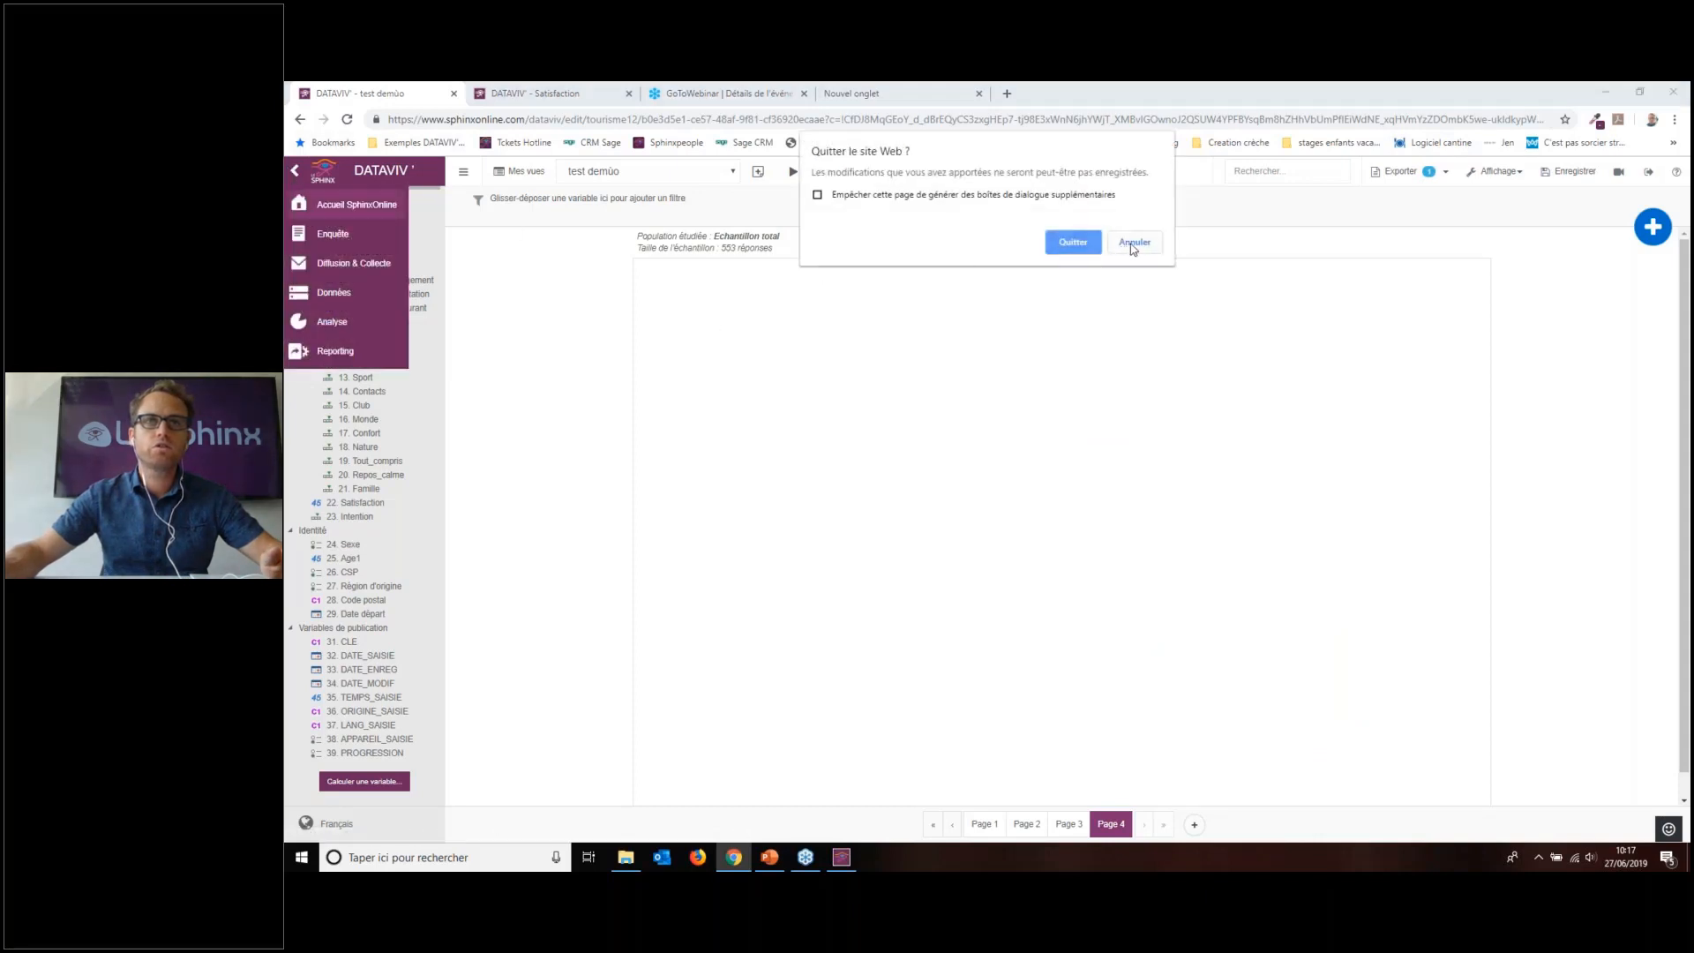
pyautogui.click(1135, 242)
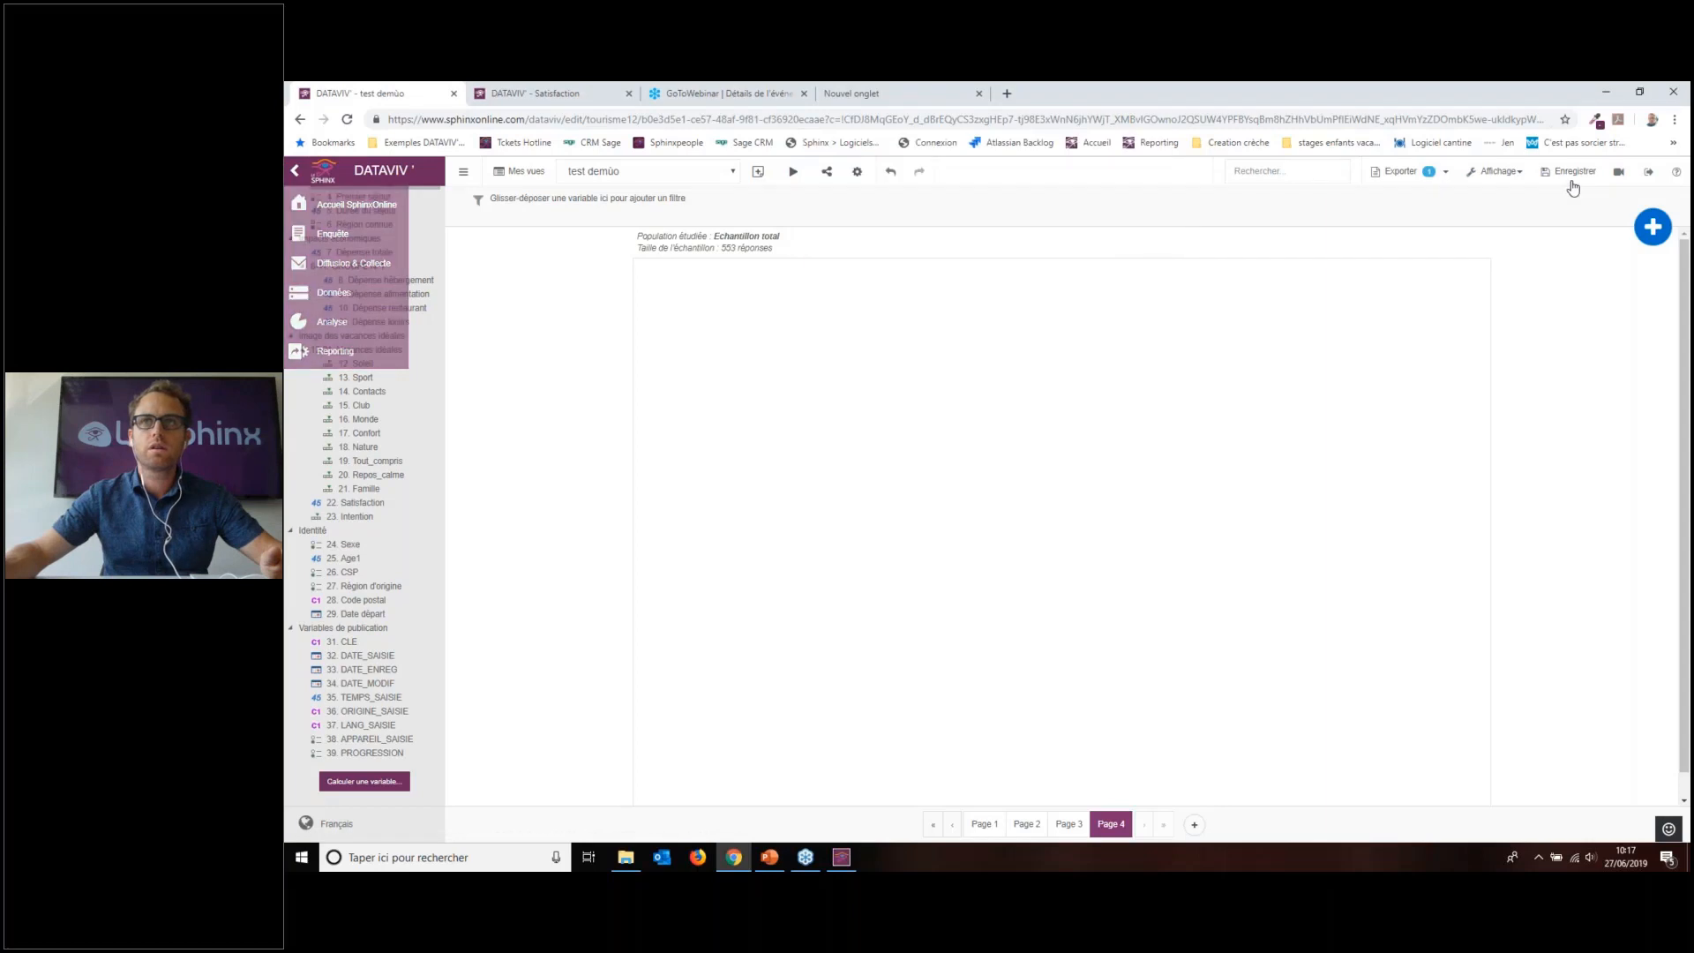
pyautogui.click(1570, 172)
pyautogui.click(301, 207)
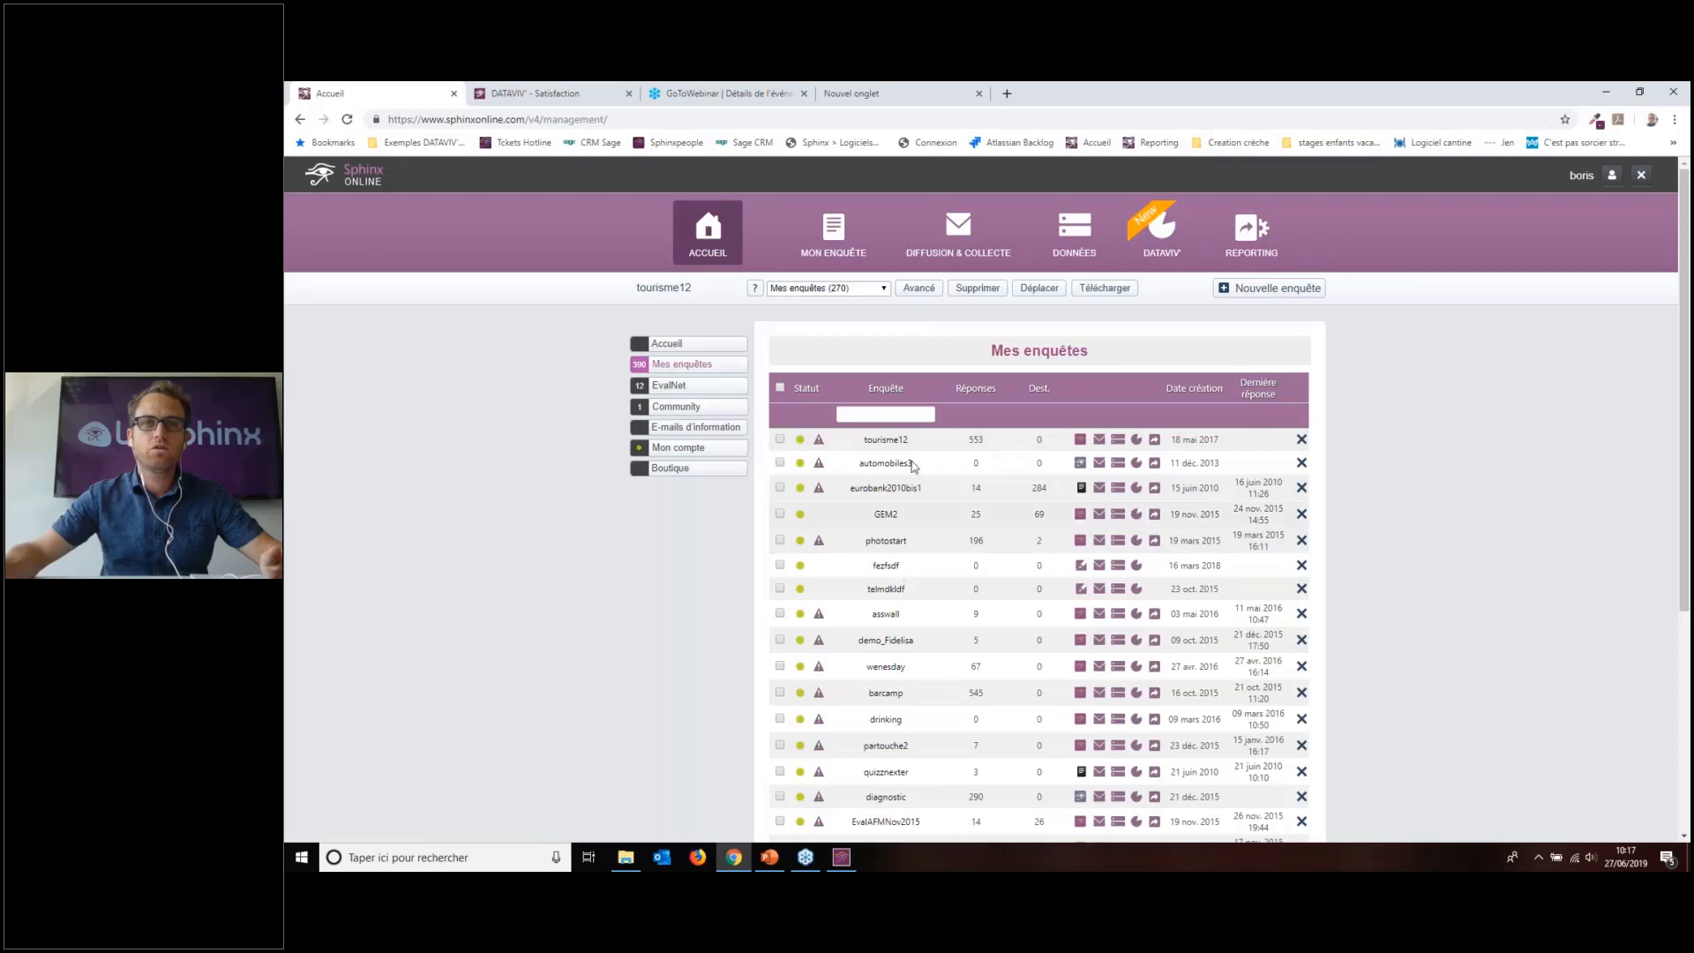
# Step: Open tourisme12 without defining a password and load its Echantillon DATAVIV view
pyautogui.click(889, 441)
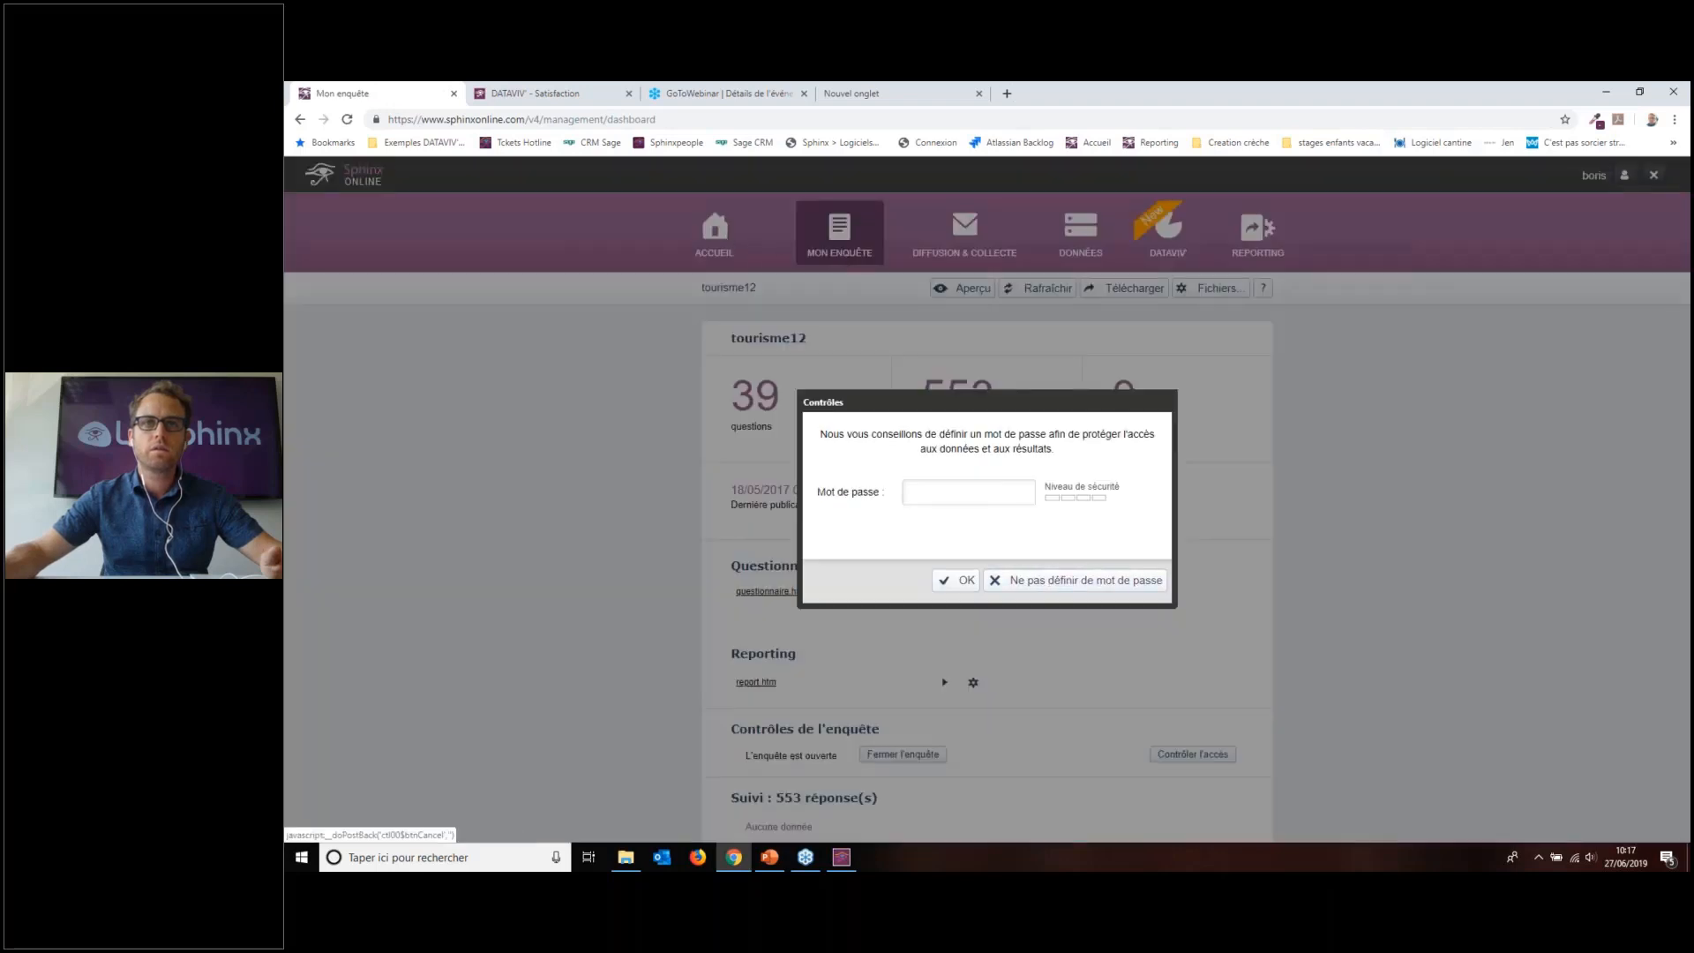
pyautogui.click(1087, 579)
pyautogui.click(715, 248)
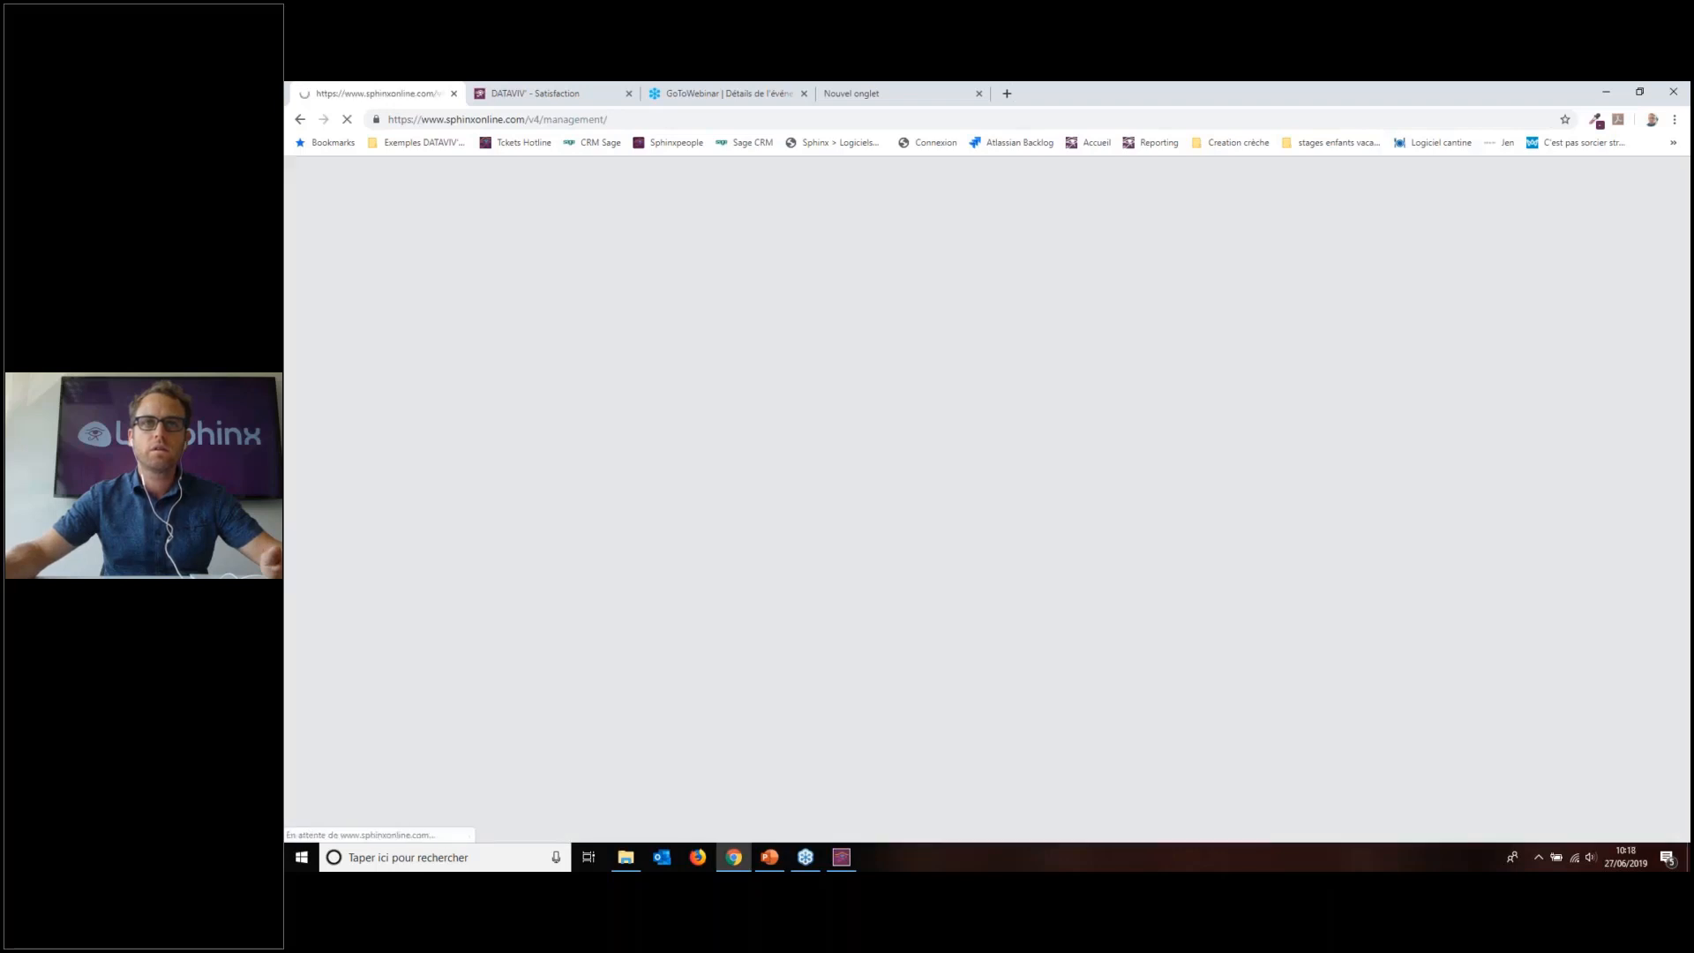
pyautogui.click(1151, 258)
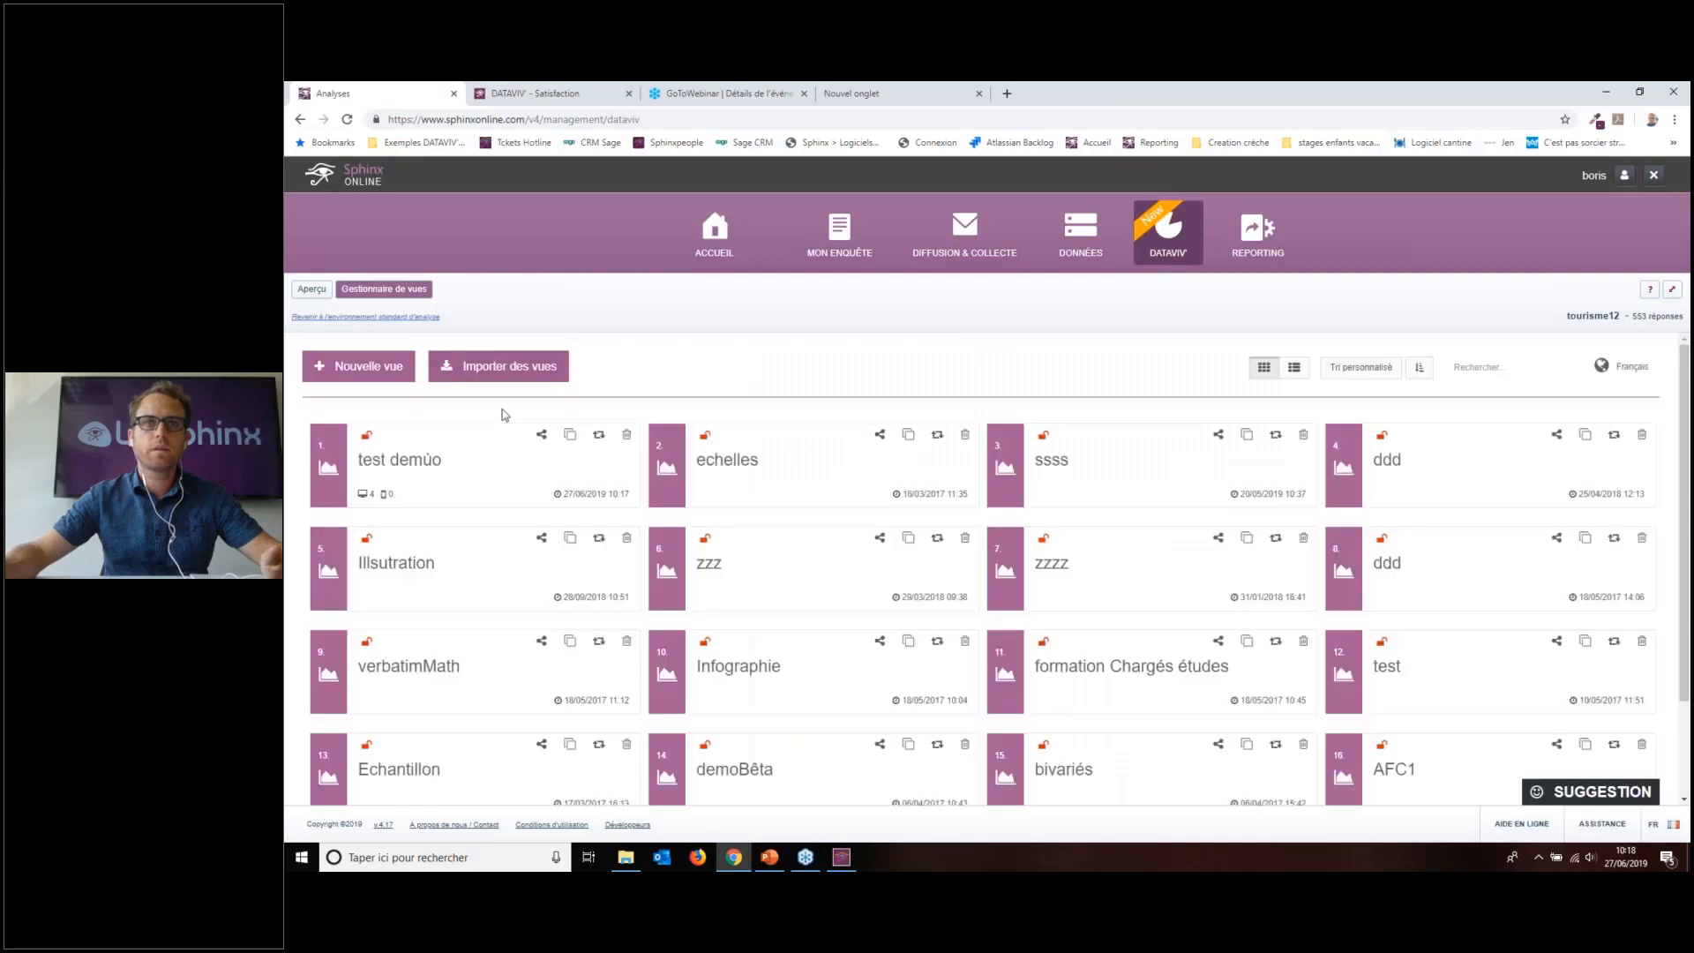
pyautogui.scroll(-3, 882, 565)
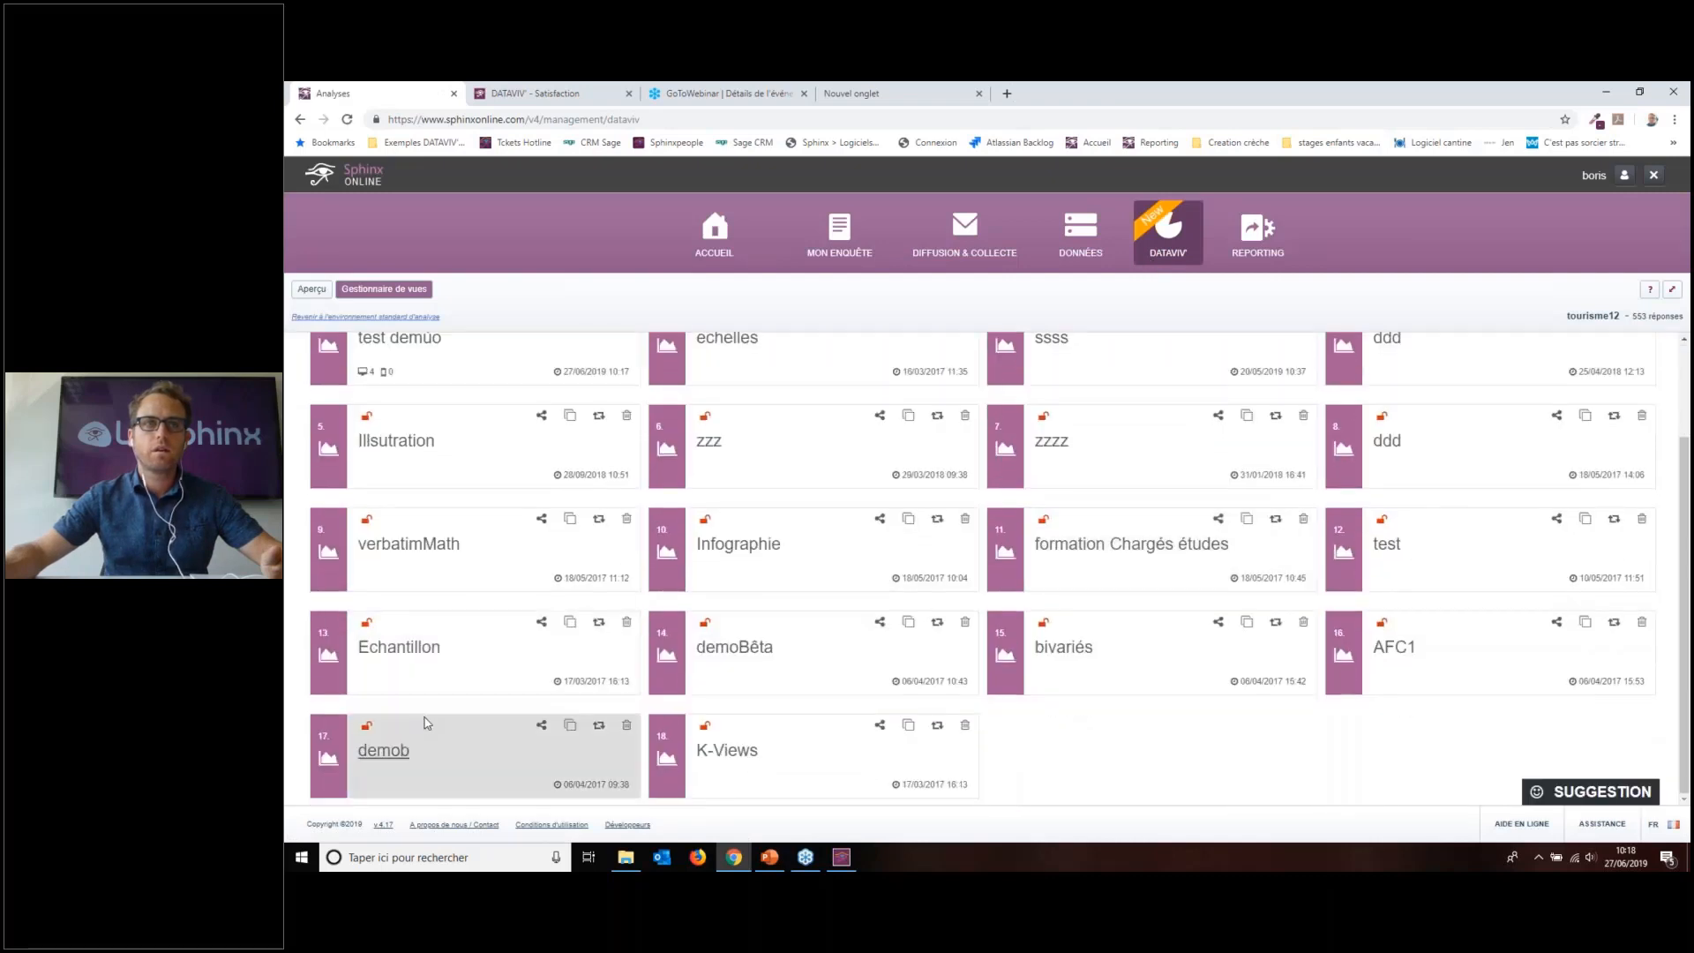
pyautogui.click(430, 664)
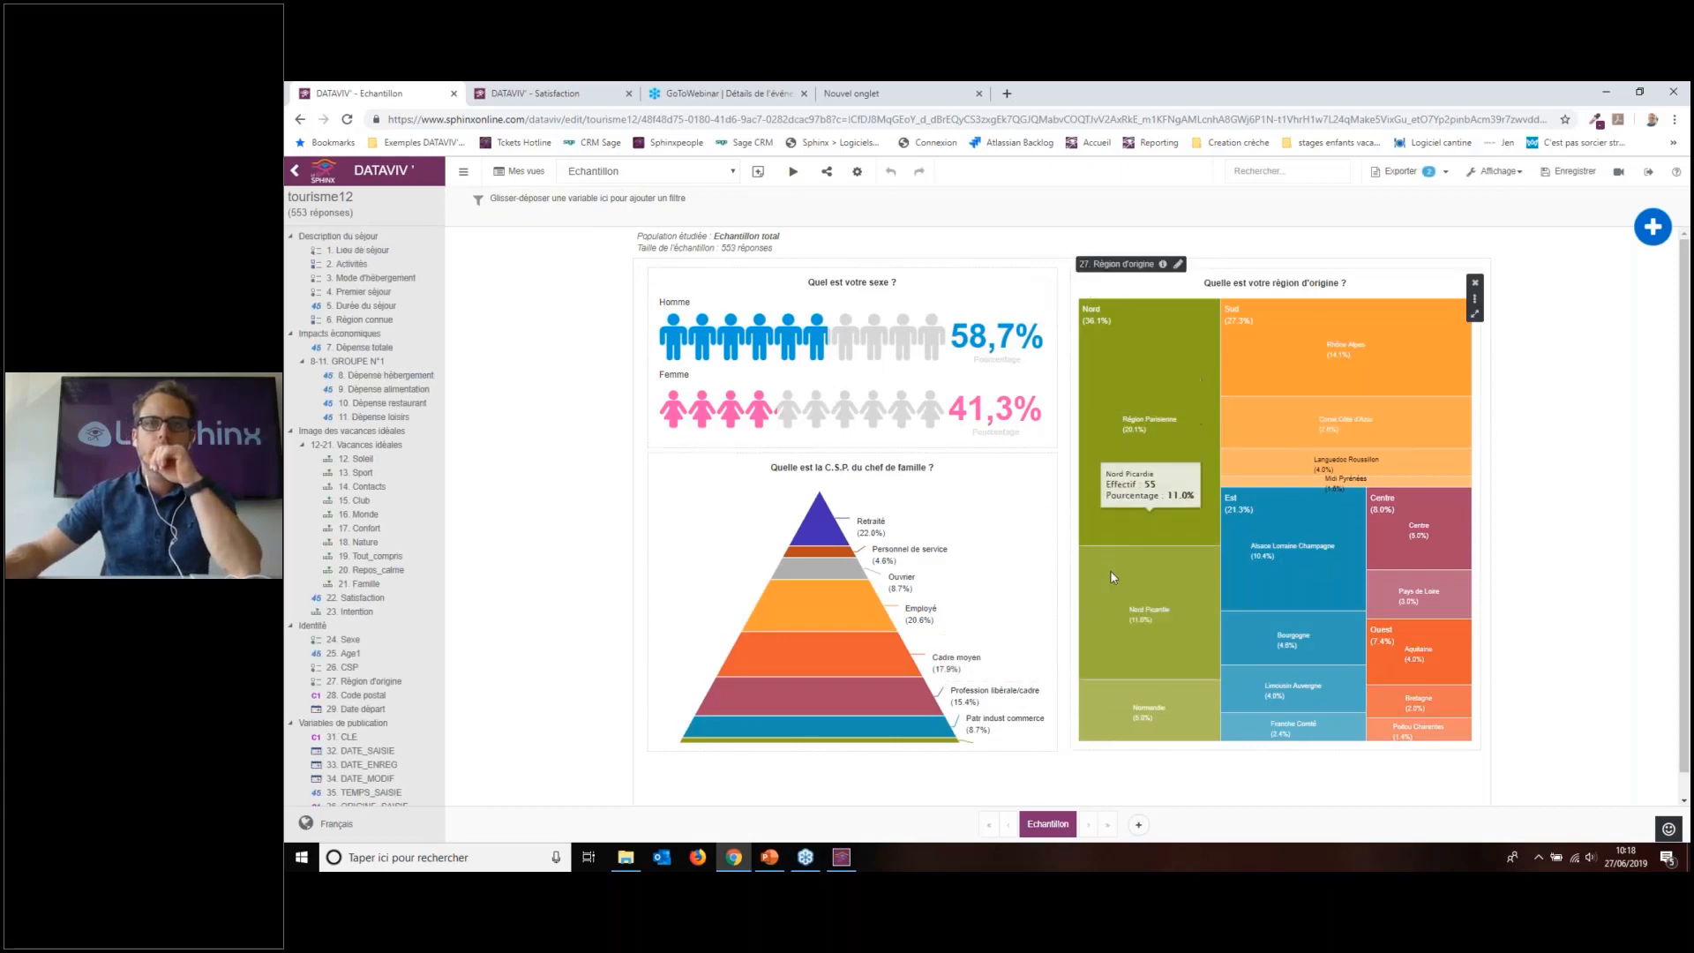
# Step: Move the CSP pyramid and region treemap lower, resizing the treemap from its top edge
pyautogui.click(874, 350)
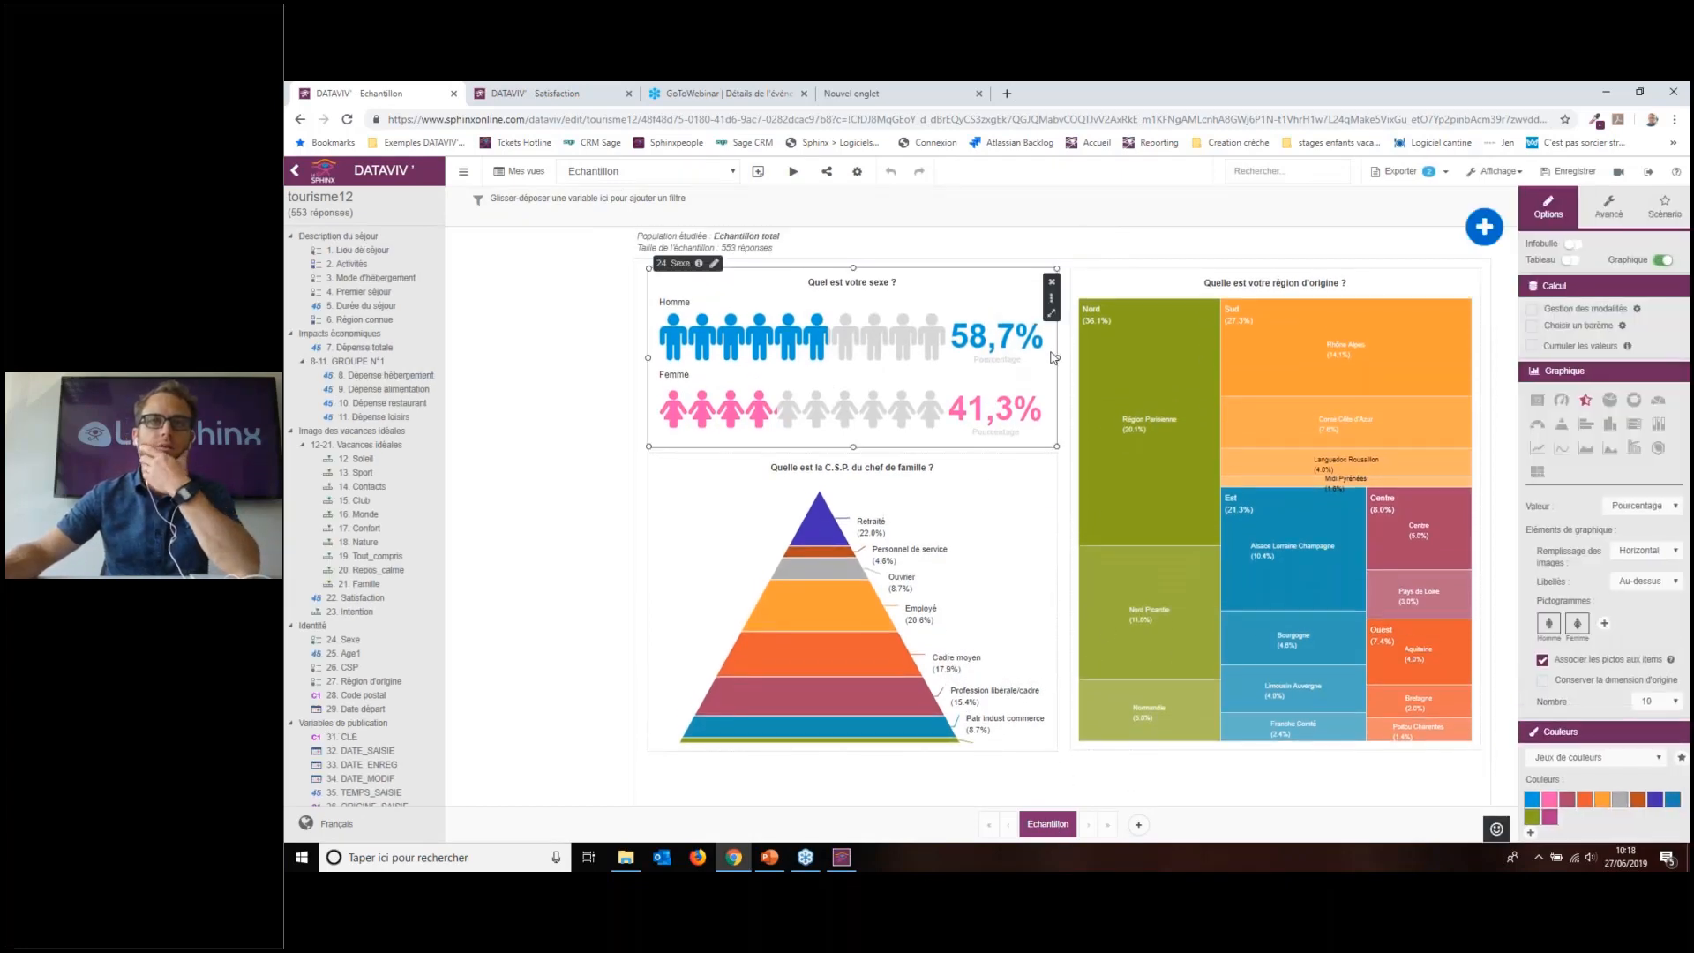
pyautogui.moveTo(960, 582); pyautogui.dragTo(971, 652)
pyautogui.click(1178, 463)
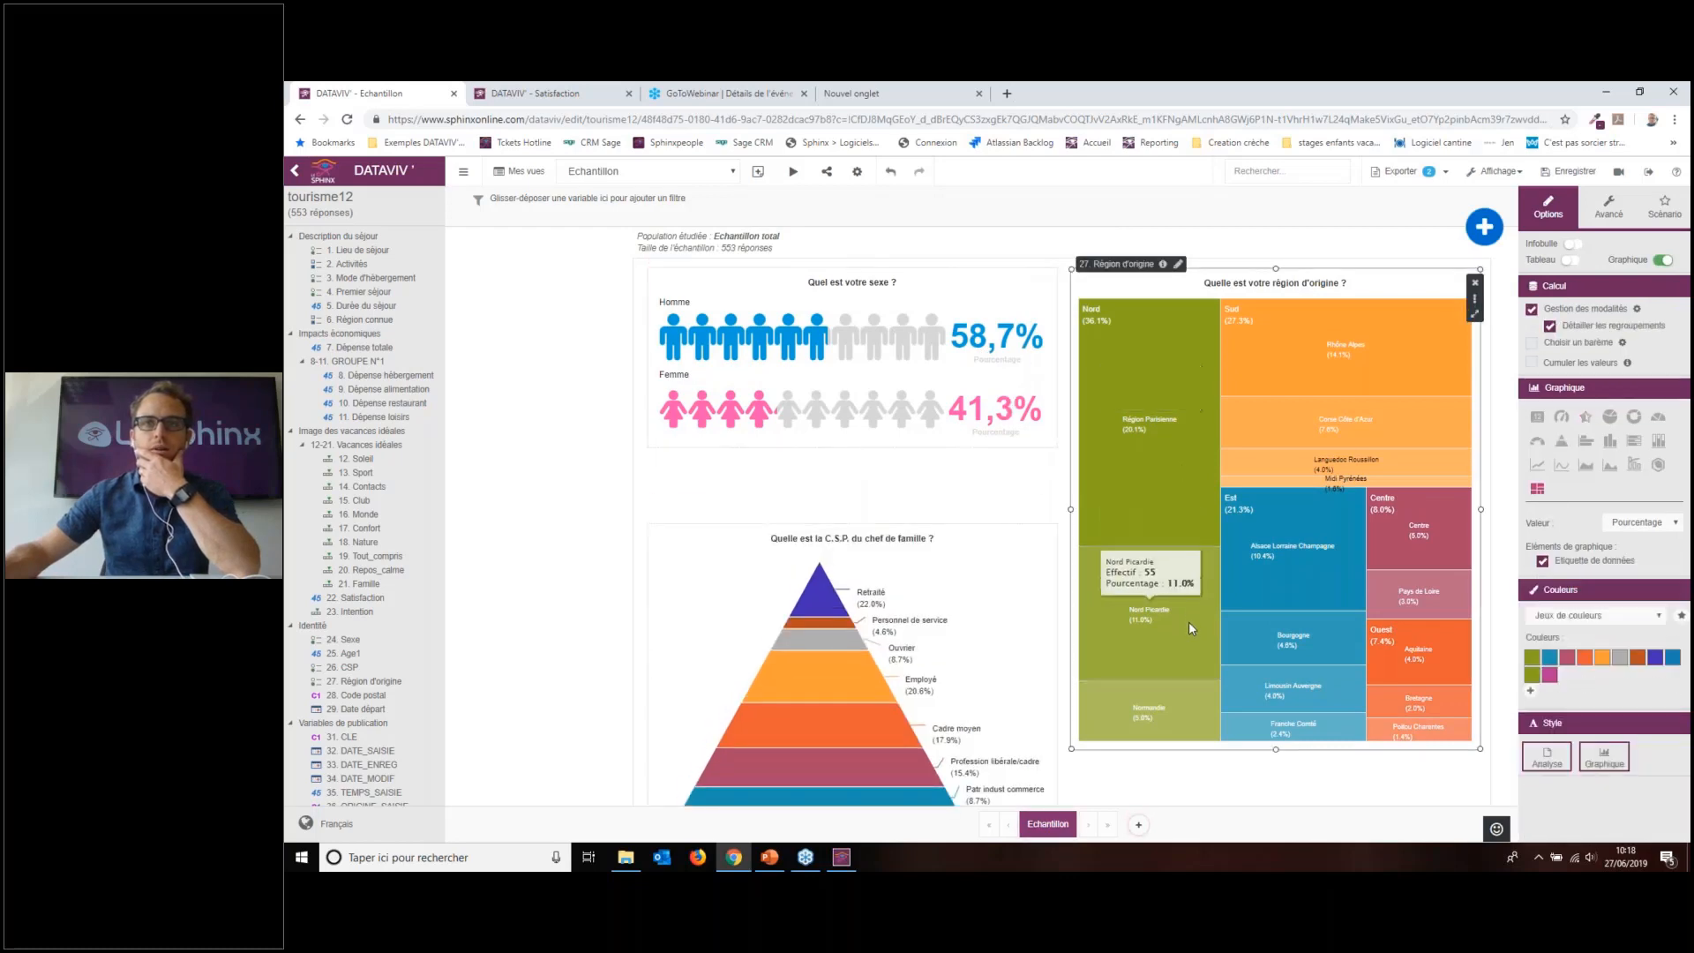
pyautogui.moveTo(1117, 286); pyautogui.dragTo(1123, 425)
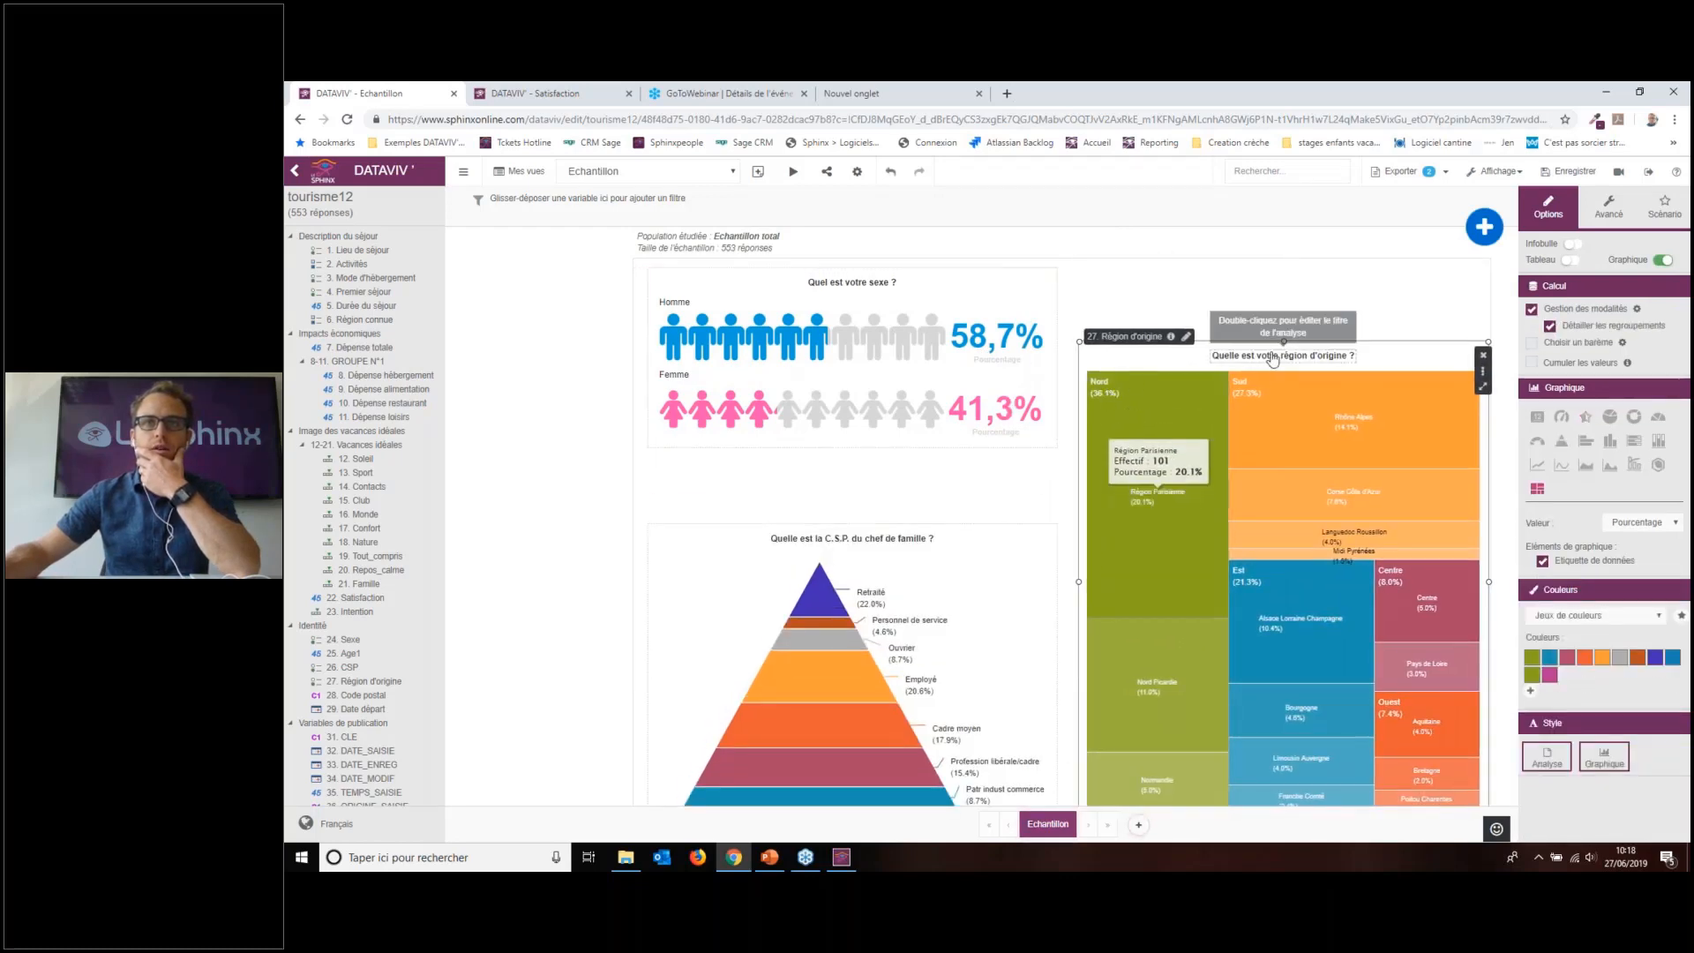
pyautogui.moveTo(1285, 340); pyautogui.dragTo(1277, 492)
# Step: Narrow the sex chart into the top-left and add a 25. Age1 chart beside it as a bar chart
pyautogui.click(1015, 344)
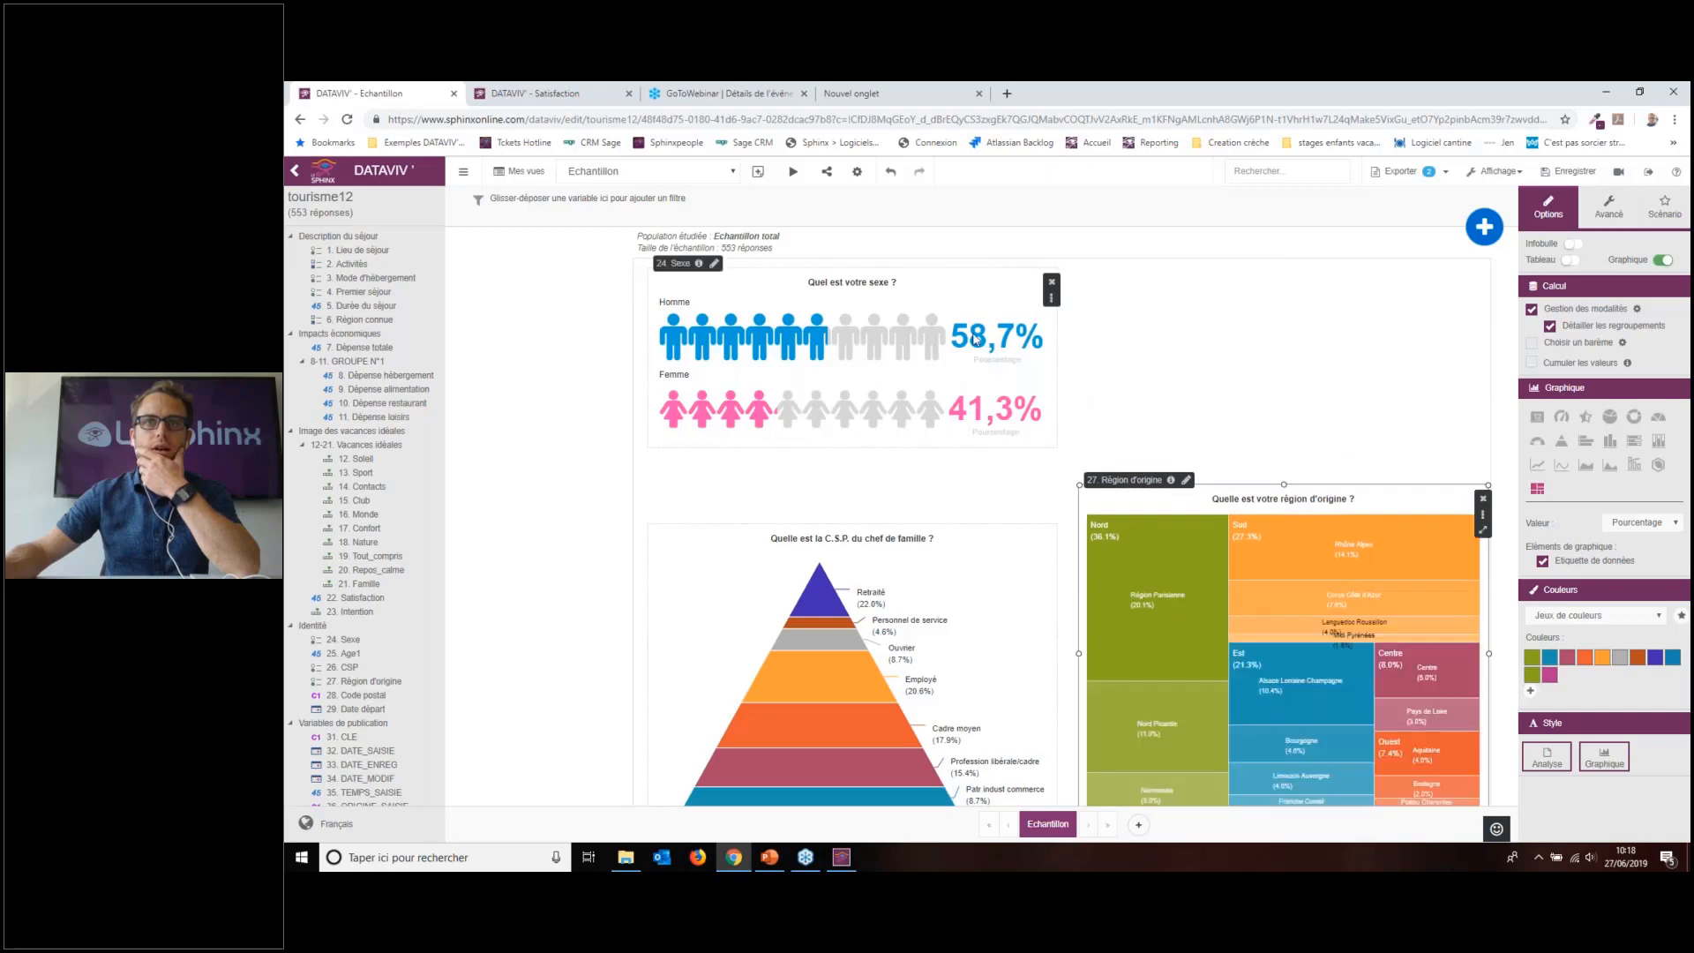
pyautogui.moveTo(1058, 358); pyautogui.dragTo(919, 354)
pyautogui.moveTo(784, 307); pyautogui.dragTo(766, 296)
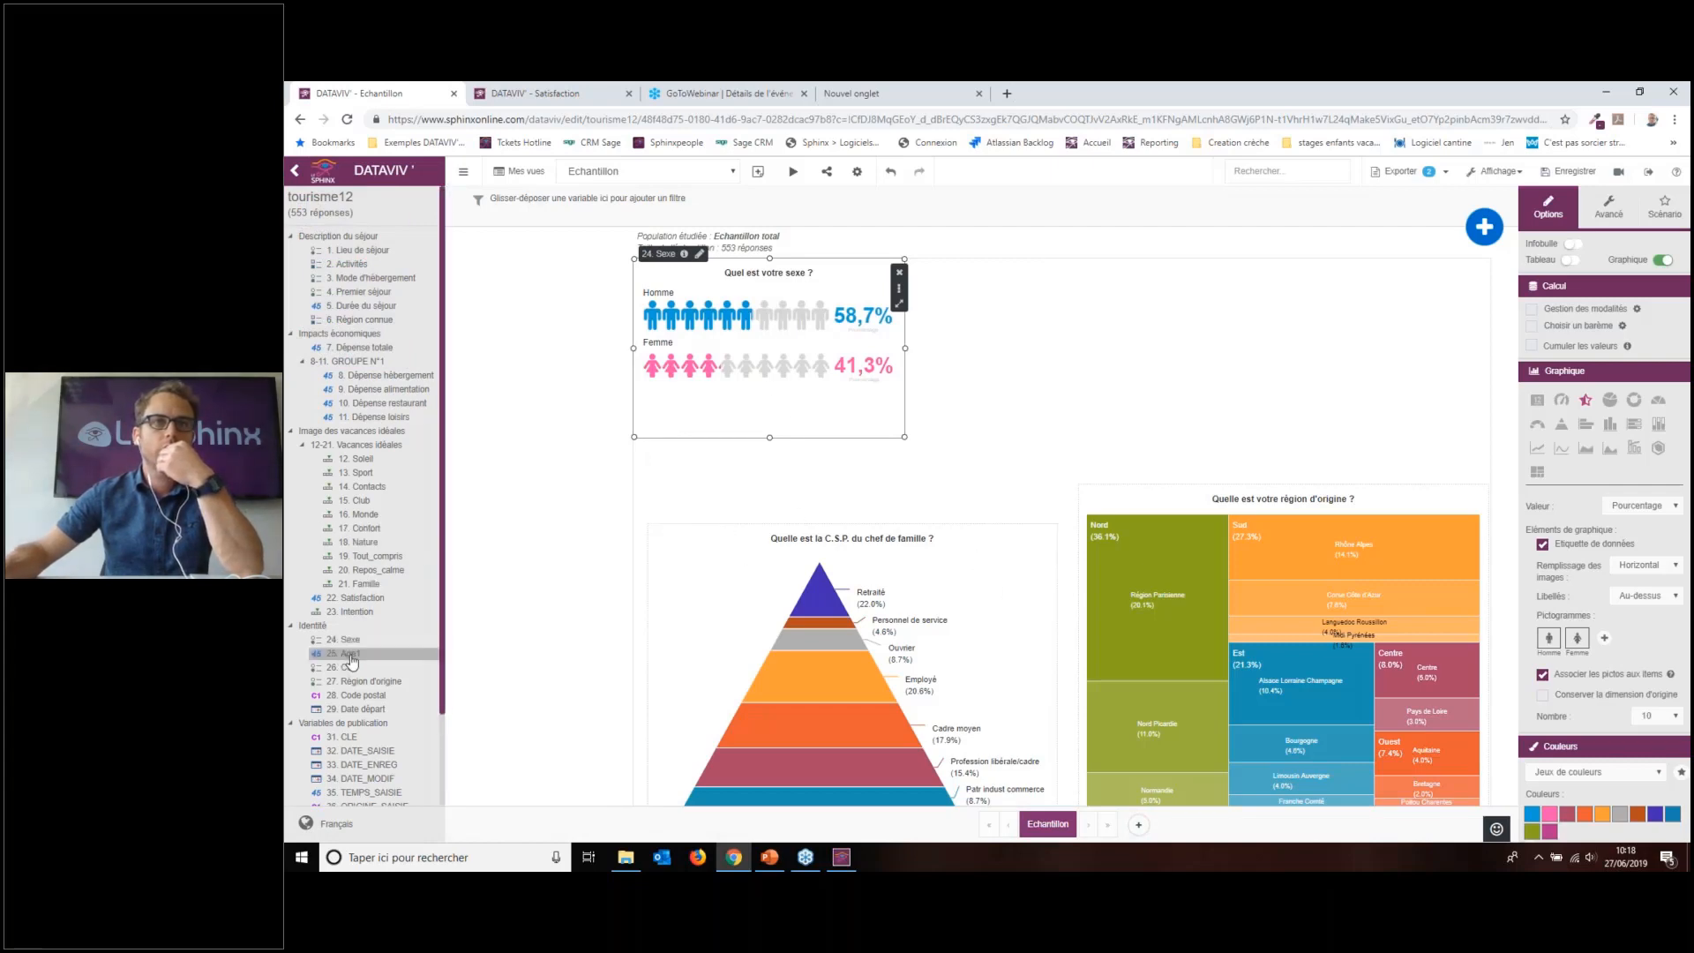
pyautogui.moveTo(351, 657); pyautogui.dragTo(1032, 266)
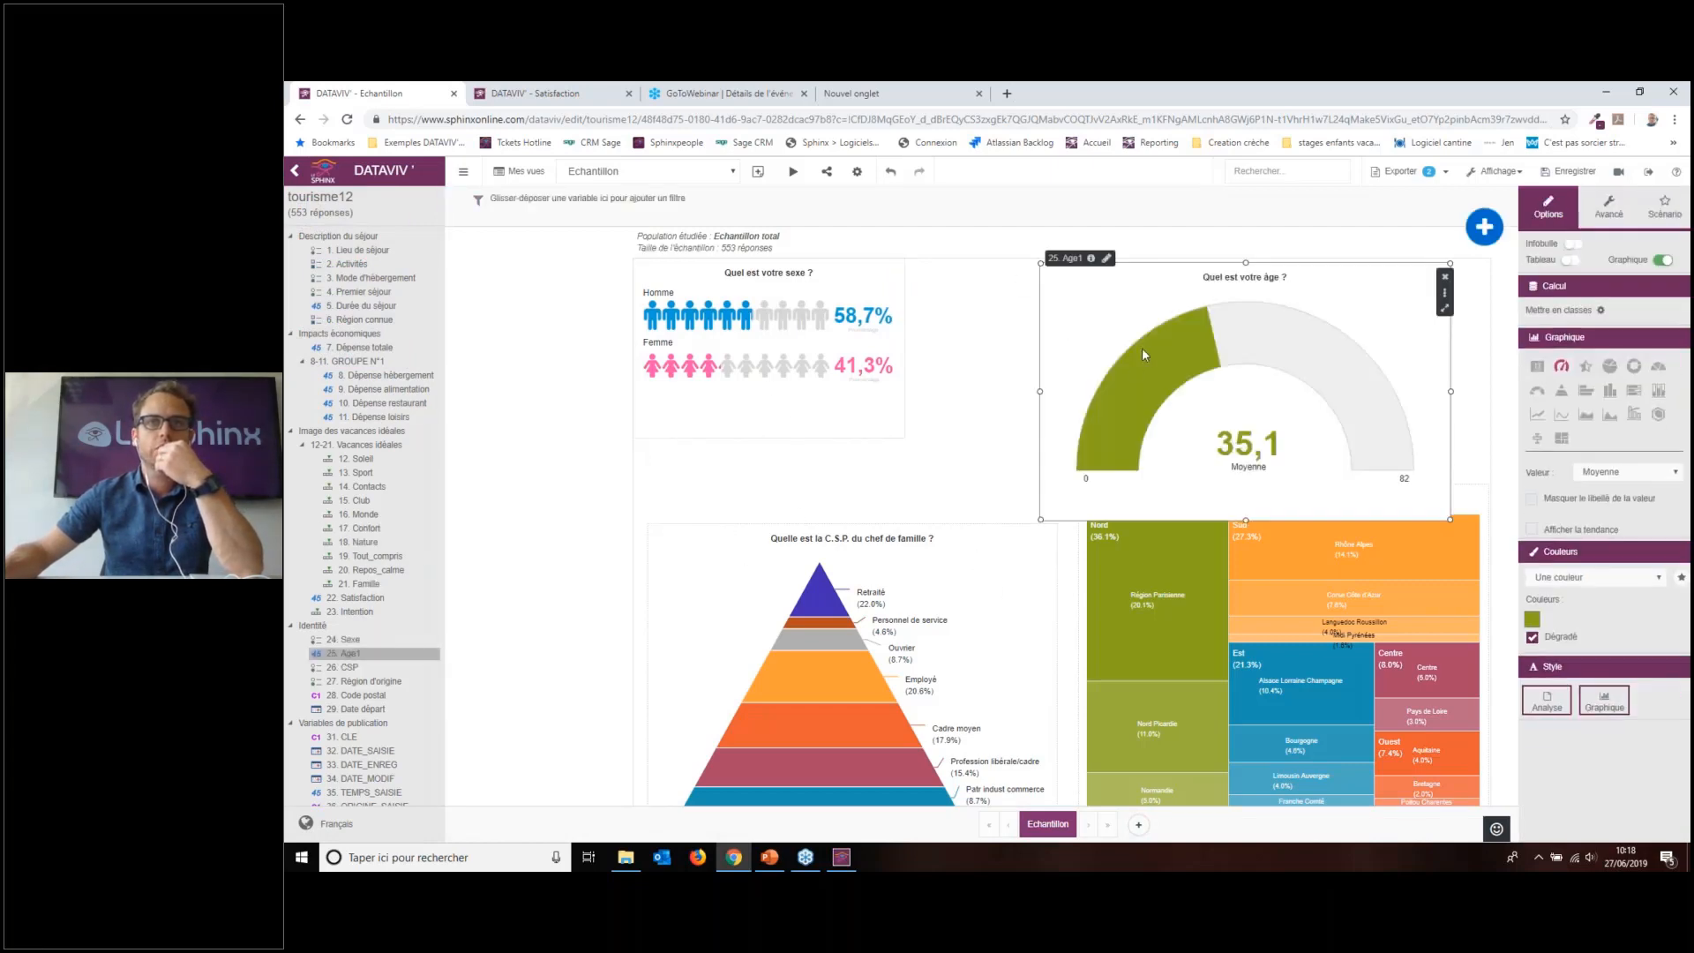
pyautogui.click(1618, 399)
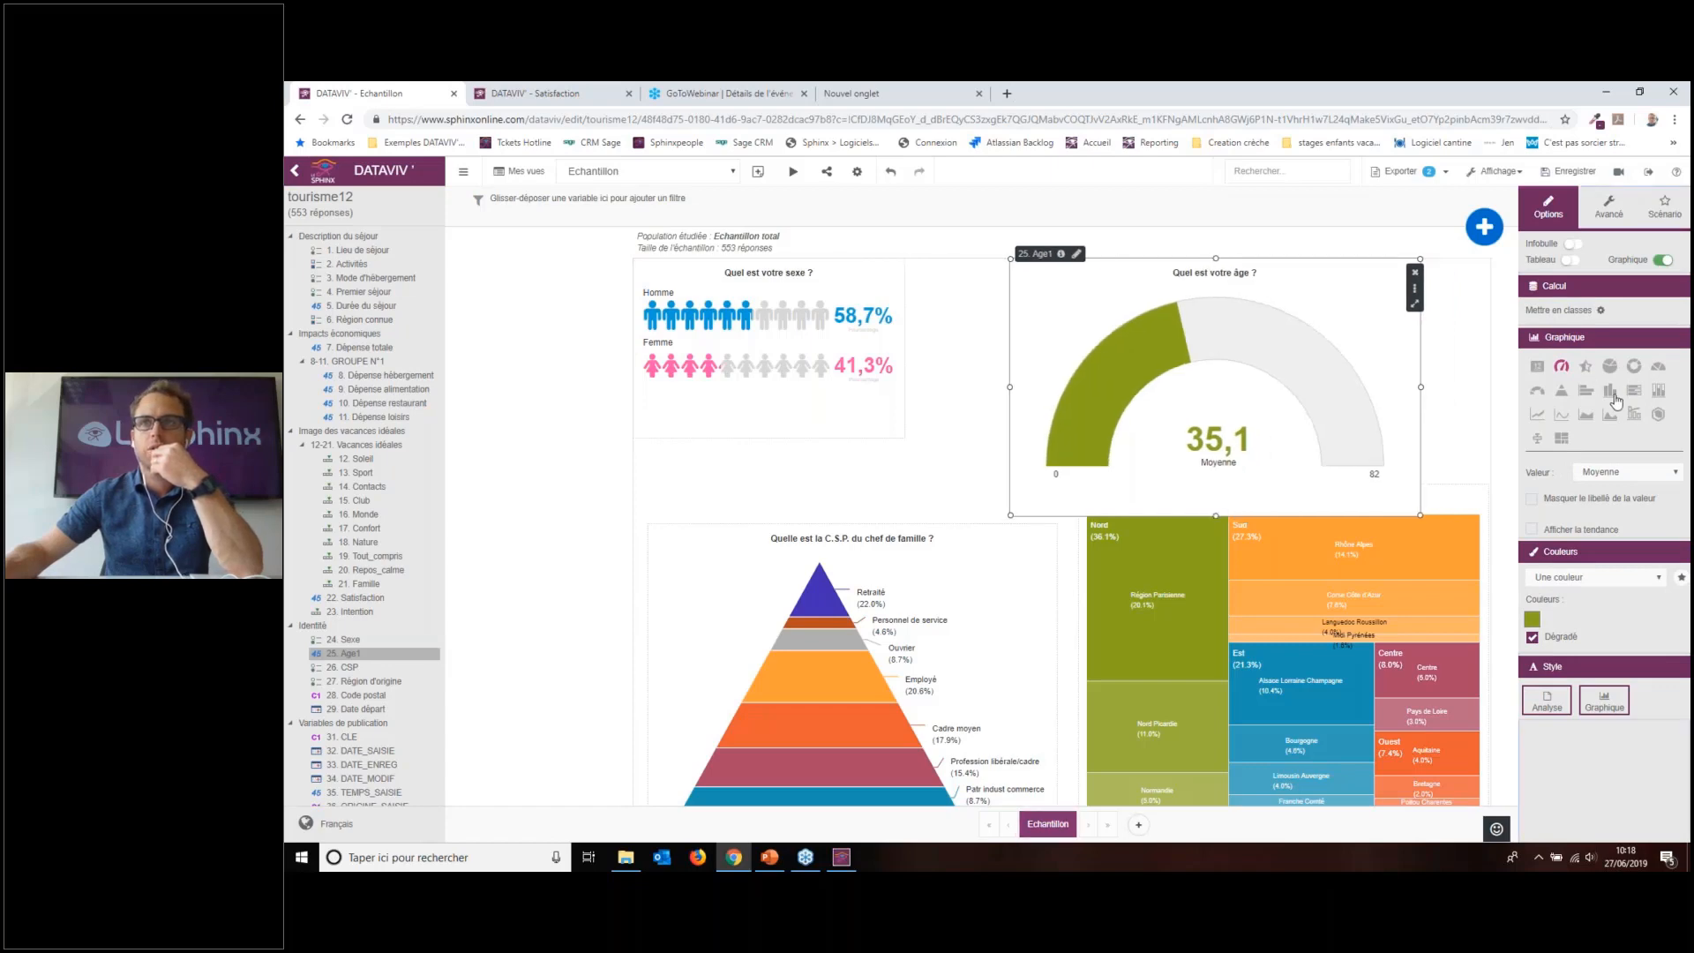
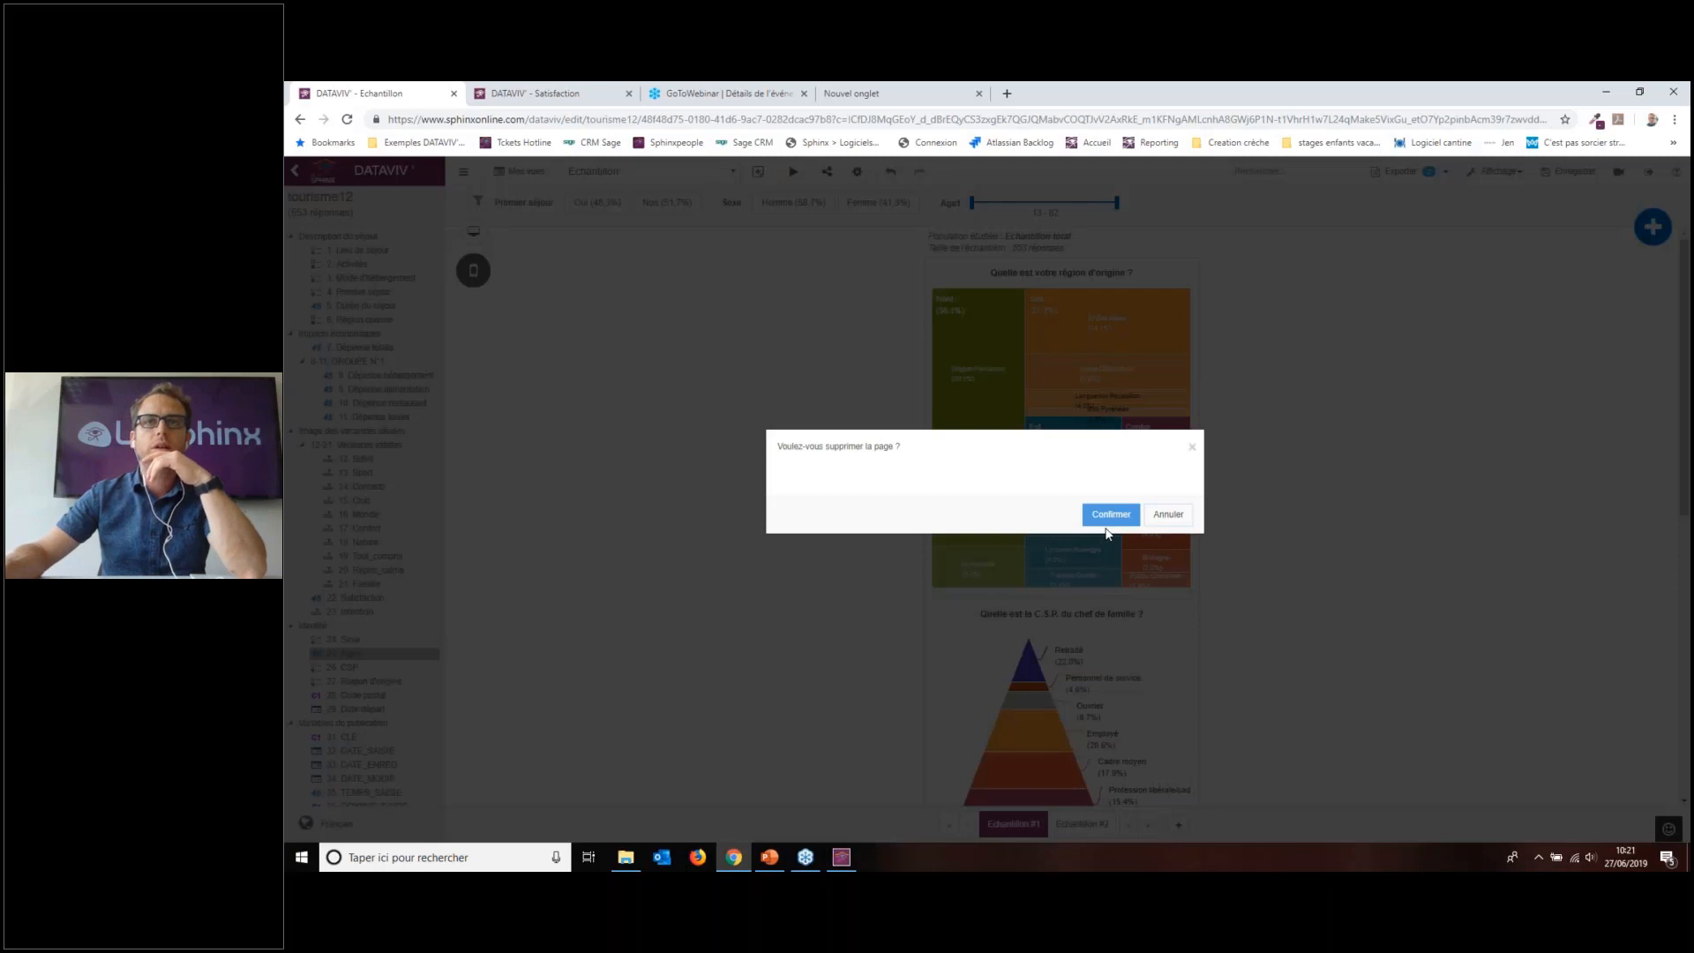
# Step: Delete the Echantillon #2 page and narrow the Age1 filter range to 35–82
pyautogui.click(1107, 523)
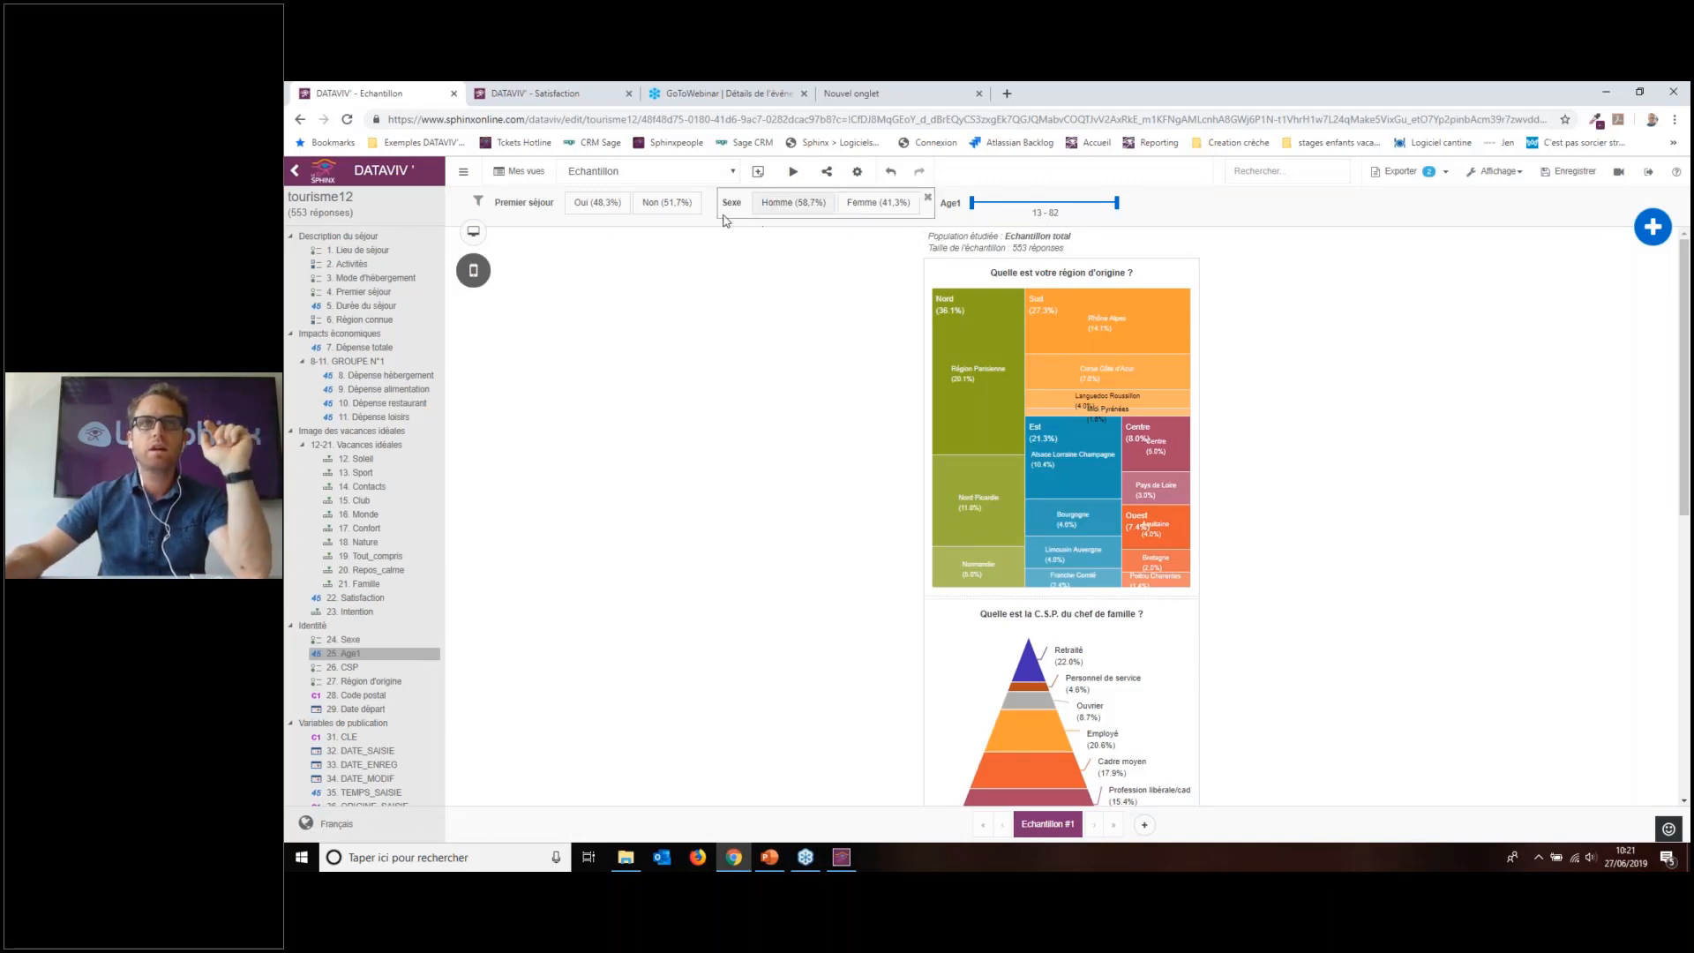
pyautogui.click(997, 212)
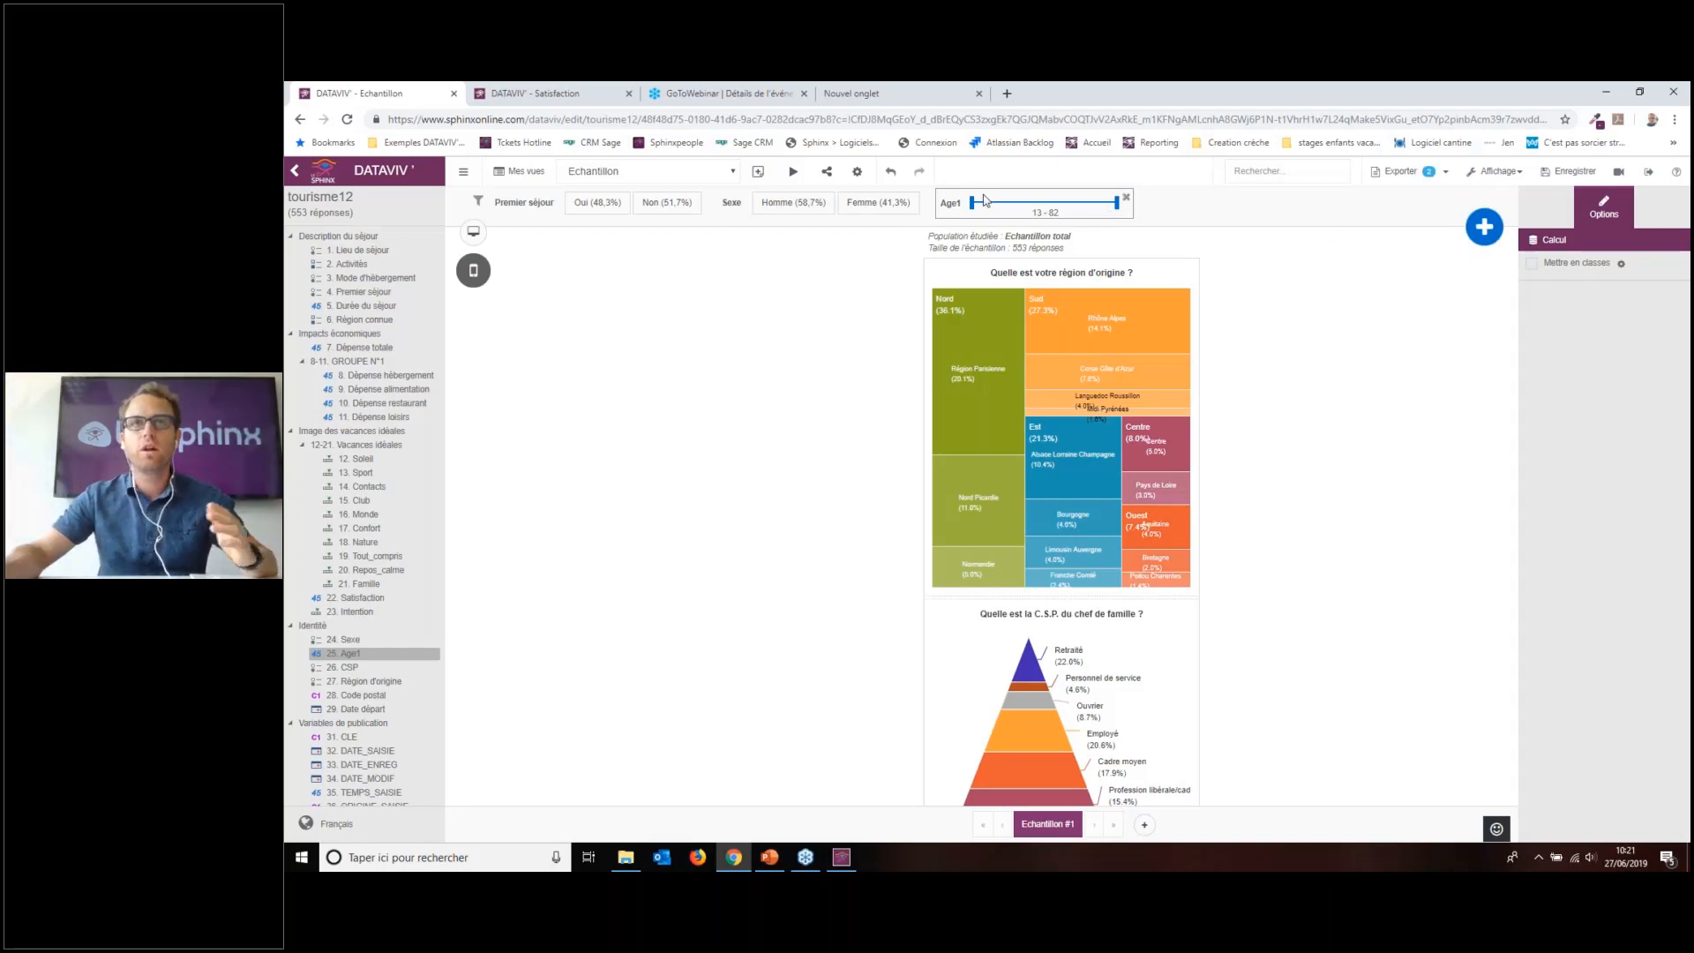
pyautogui.moveTo(972, 209); pyautogui.dragTo(1021, 210)
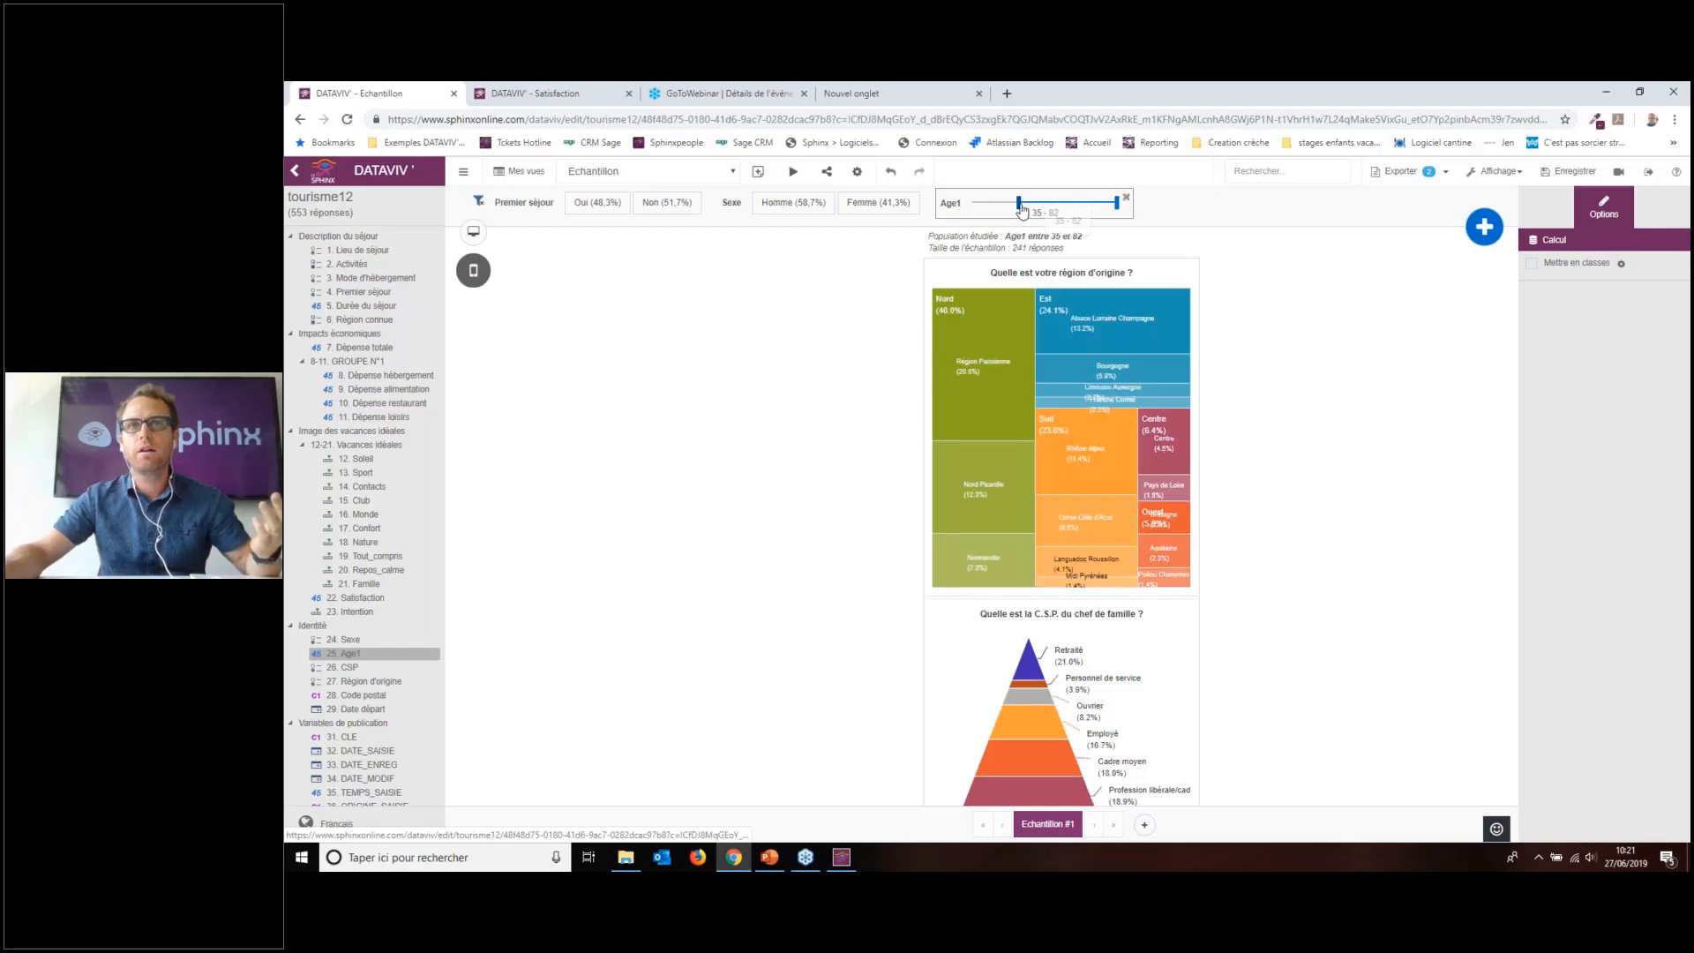
# Step: Group Age1 into custom classes with limits 20;40;60
pyautogui.click(1610, 269)
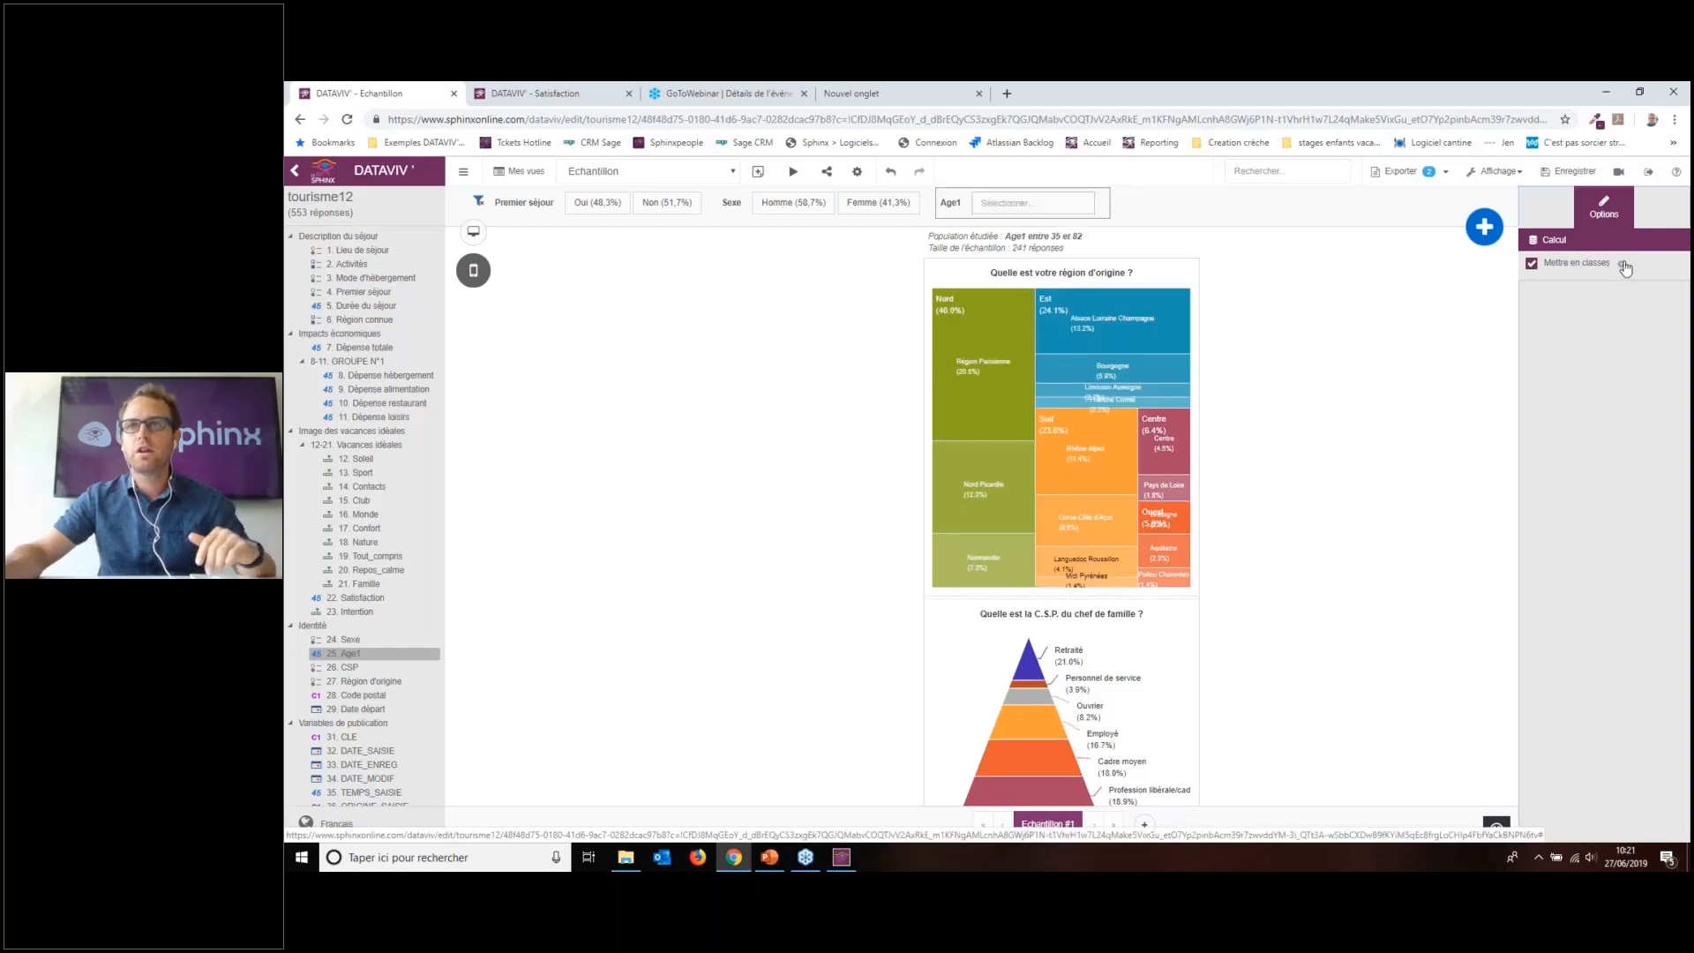
pyautogui.click(1622, 267)
pyautogui.click(799, 454)
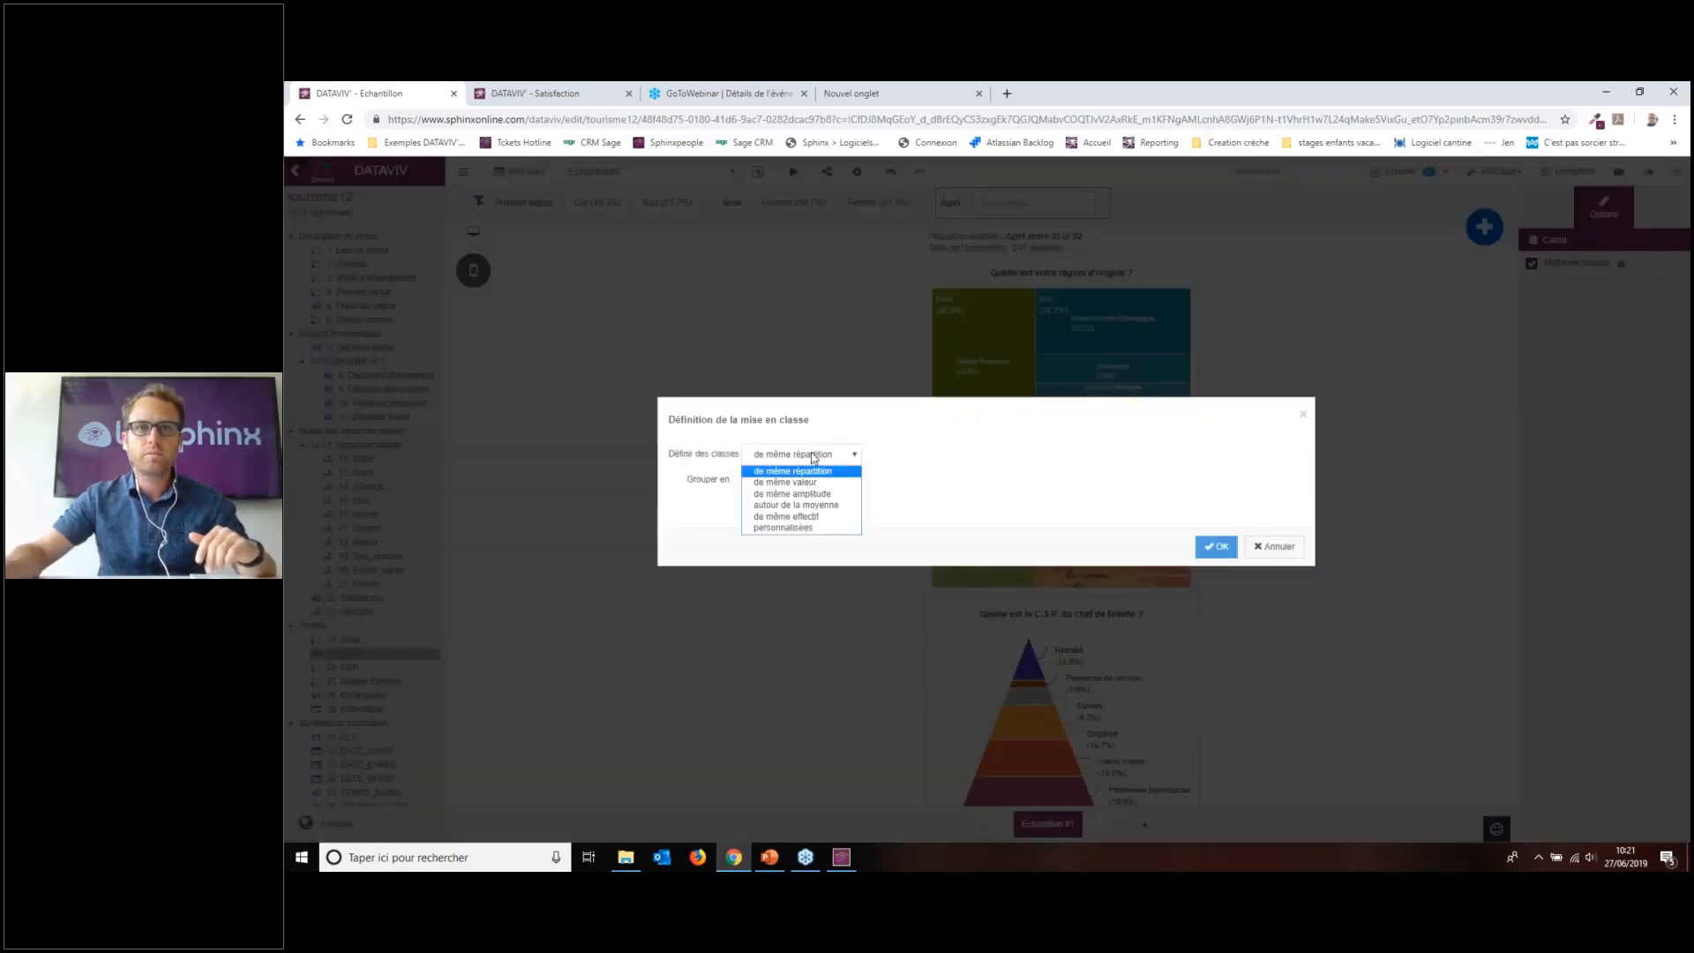
pyautogui.click(809, 528)
pyautogui.click(834, 481)
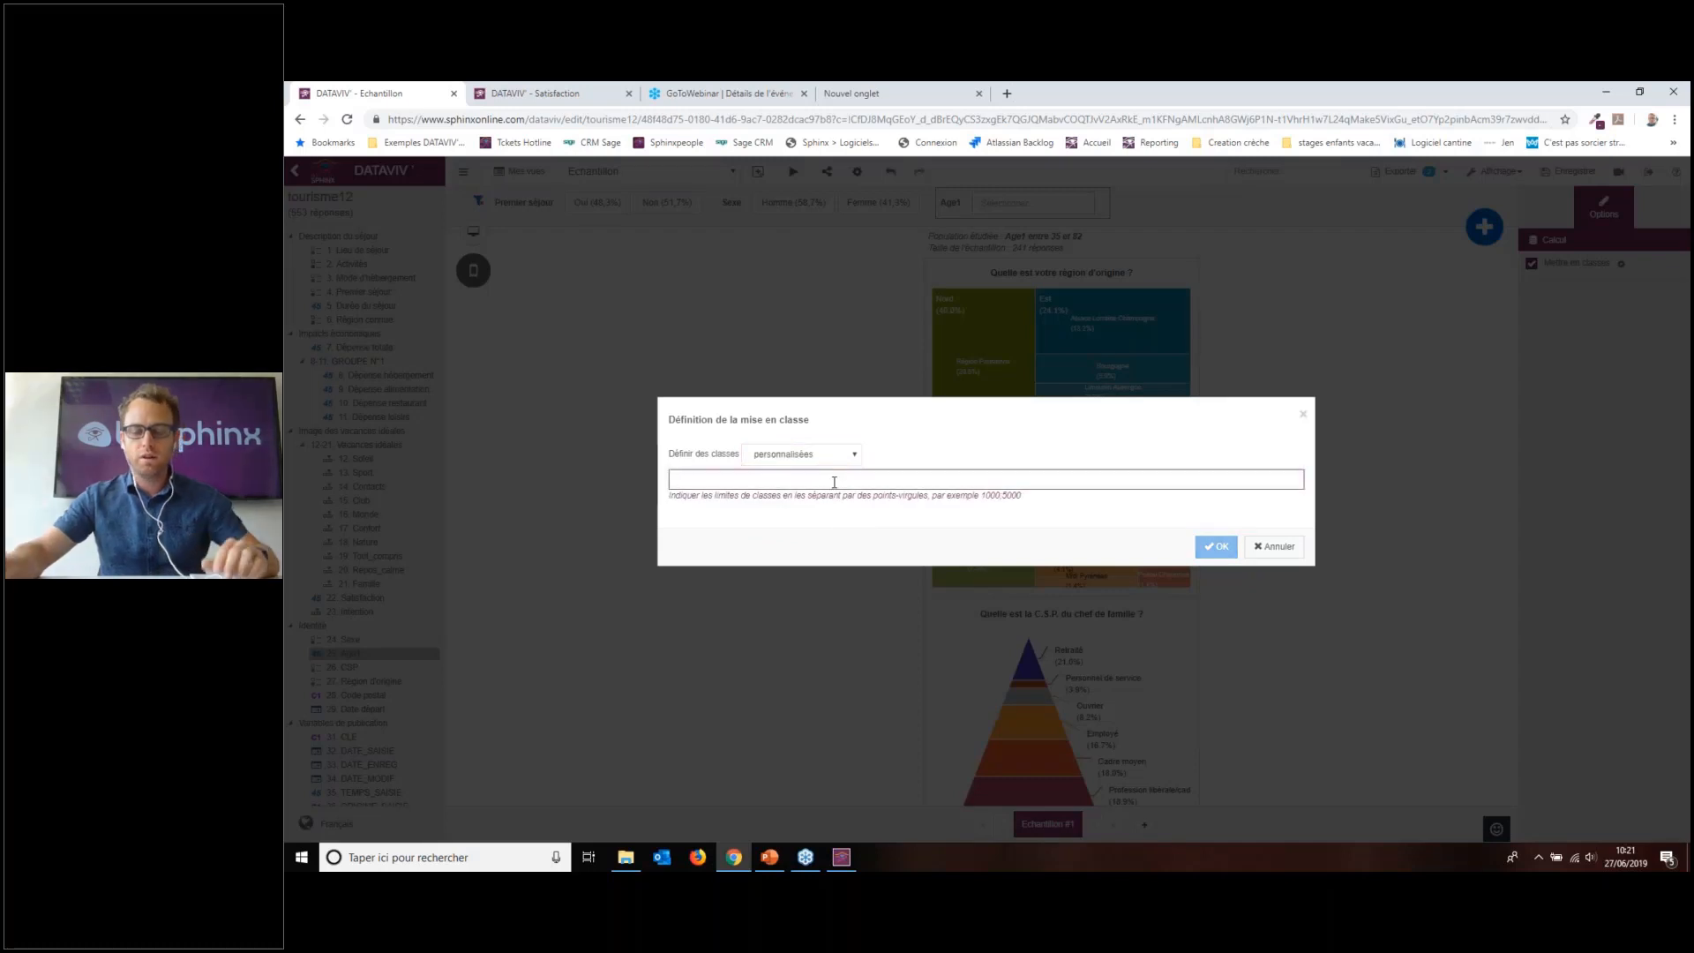
pyautogui.write('20;40;')
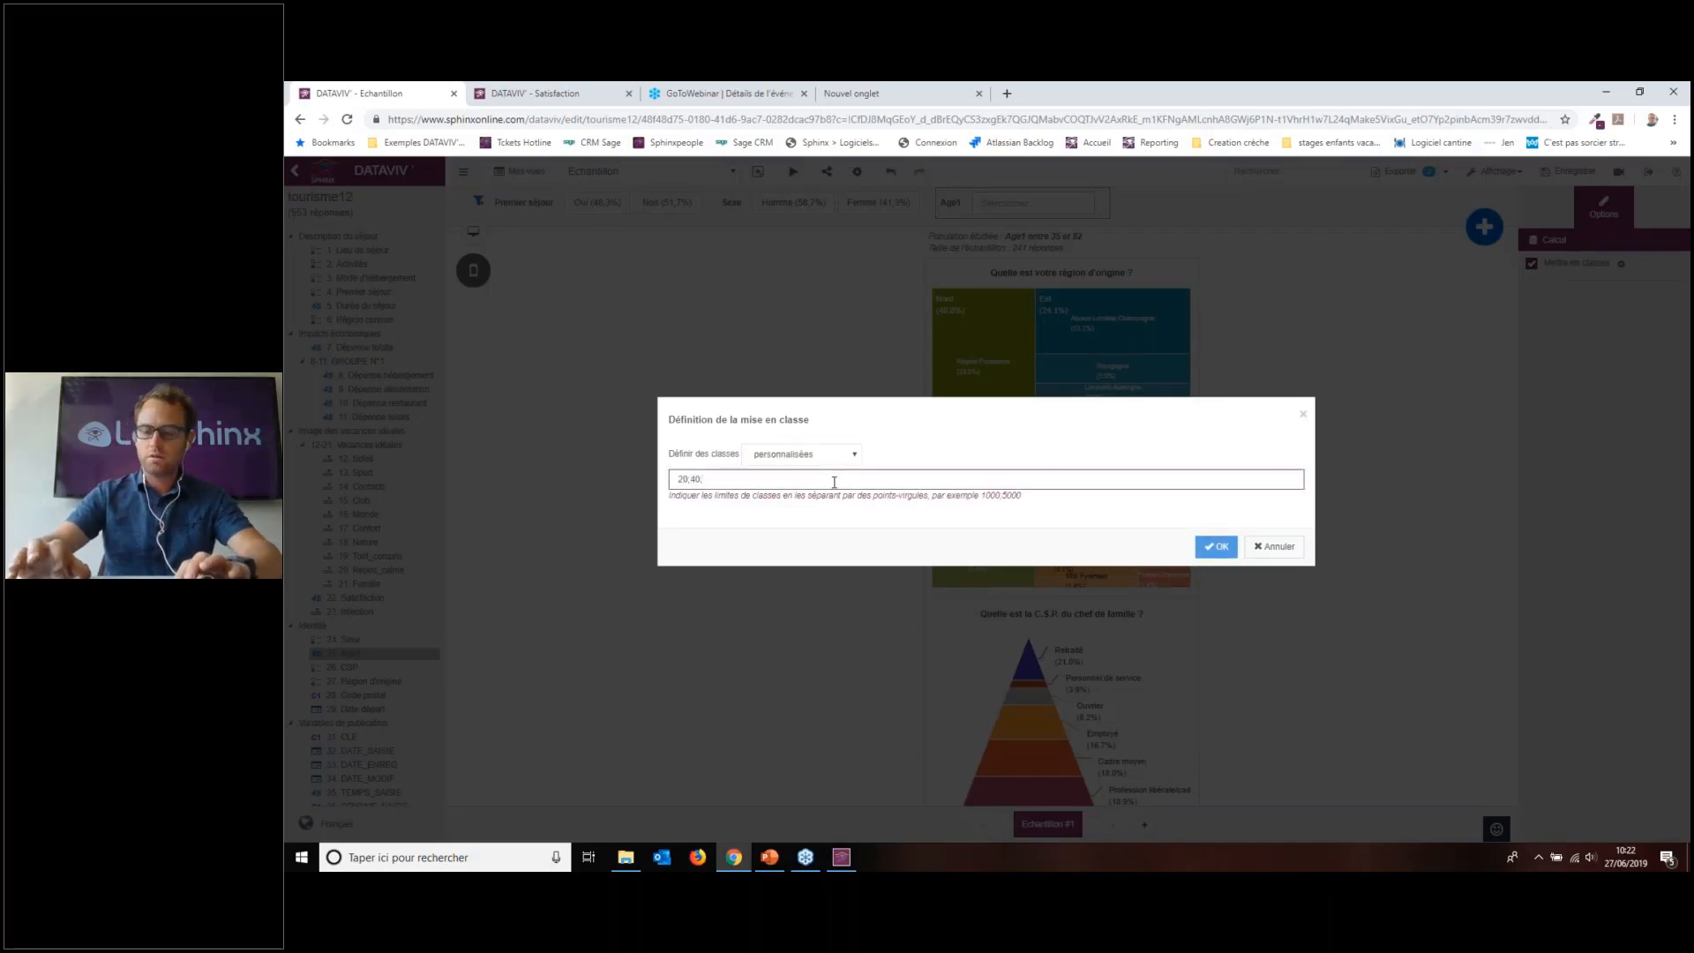
pyautogui.write('60')
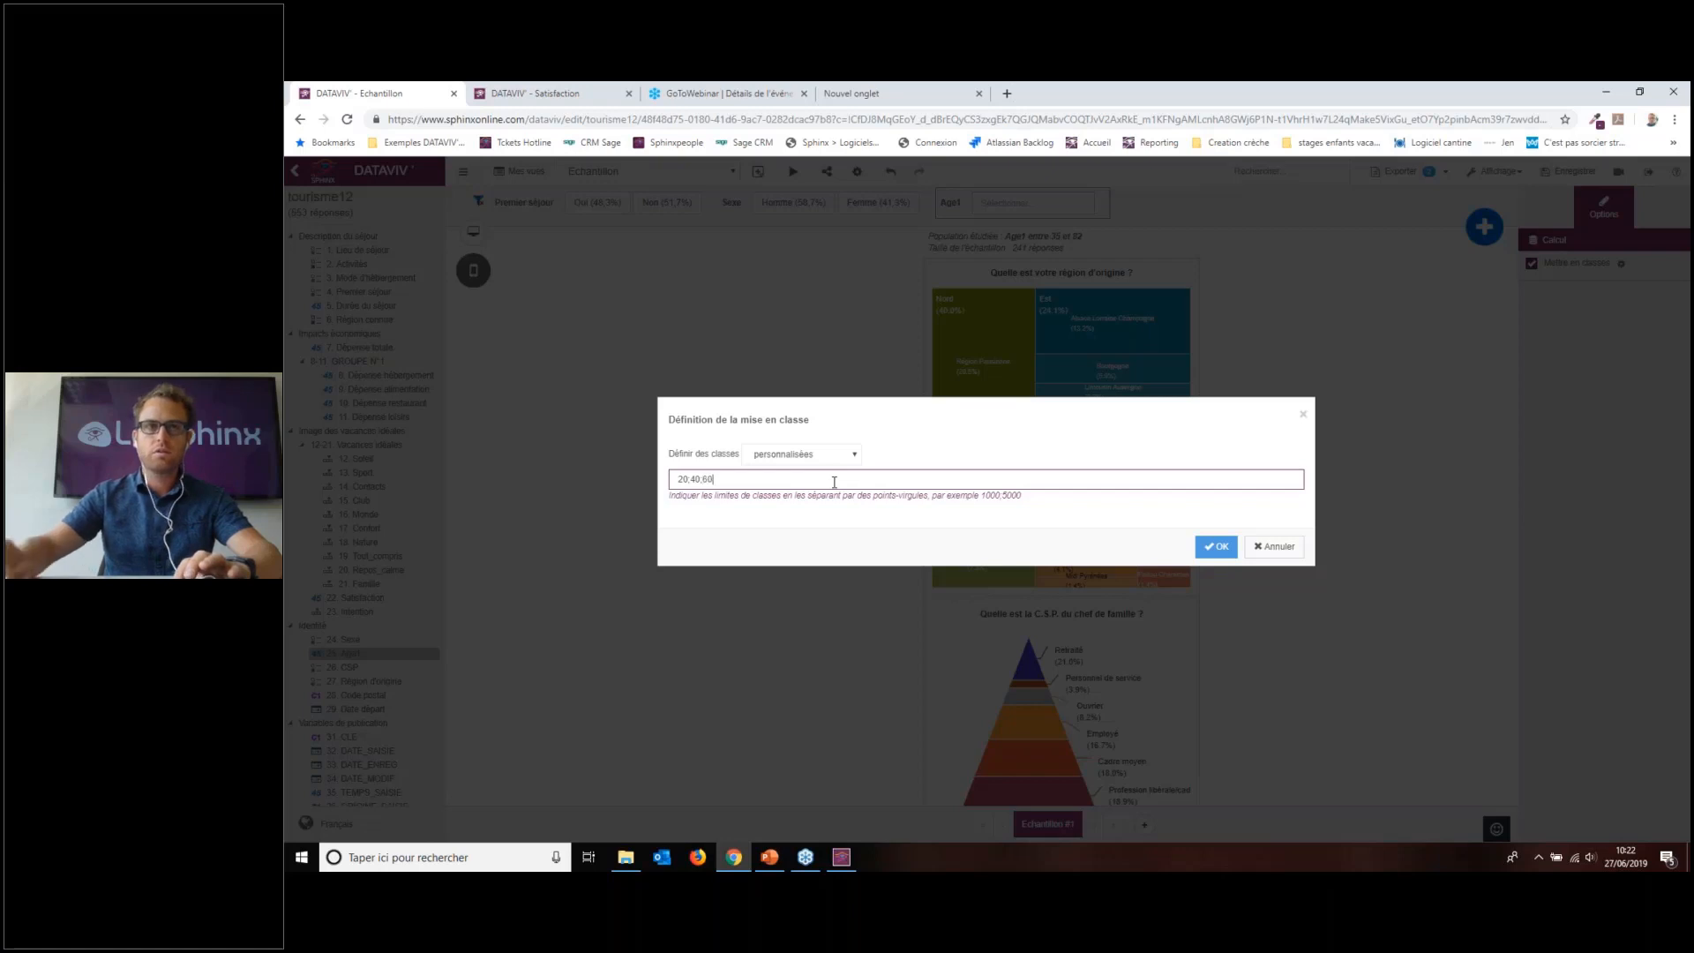
pyautogui.click(1217, 547)
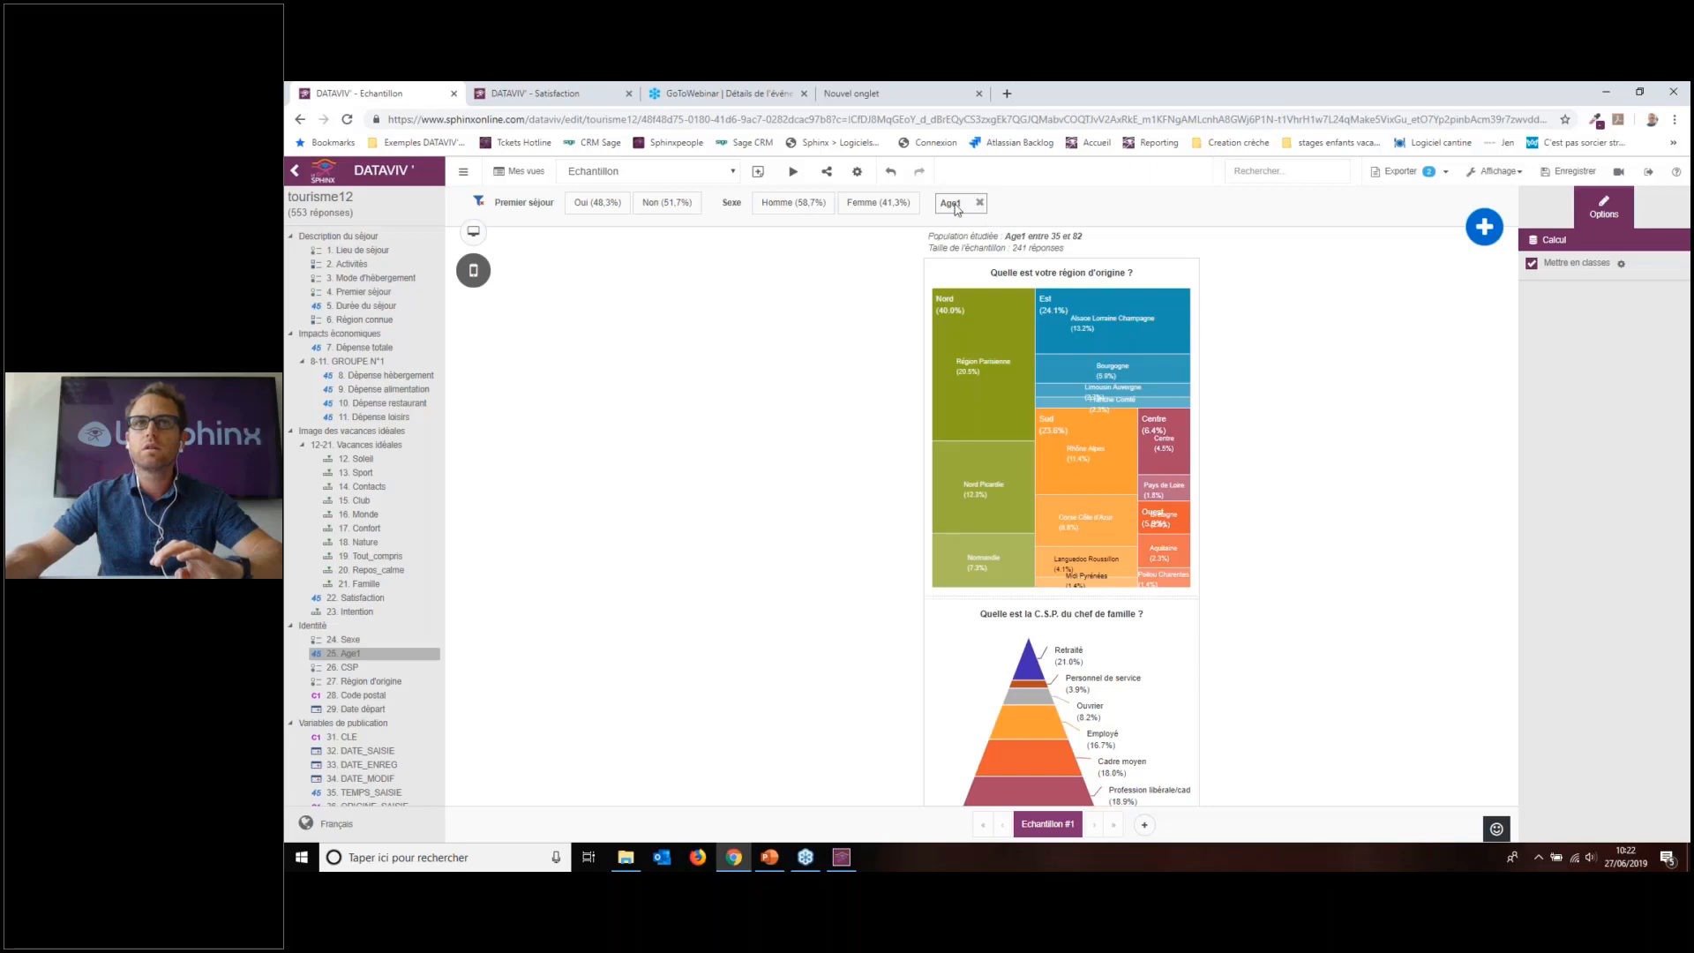
pyautogui.click(1062, 216)
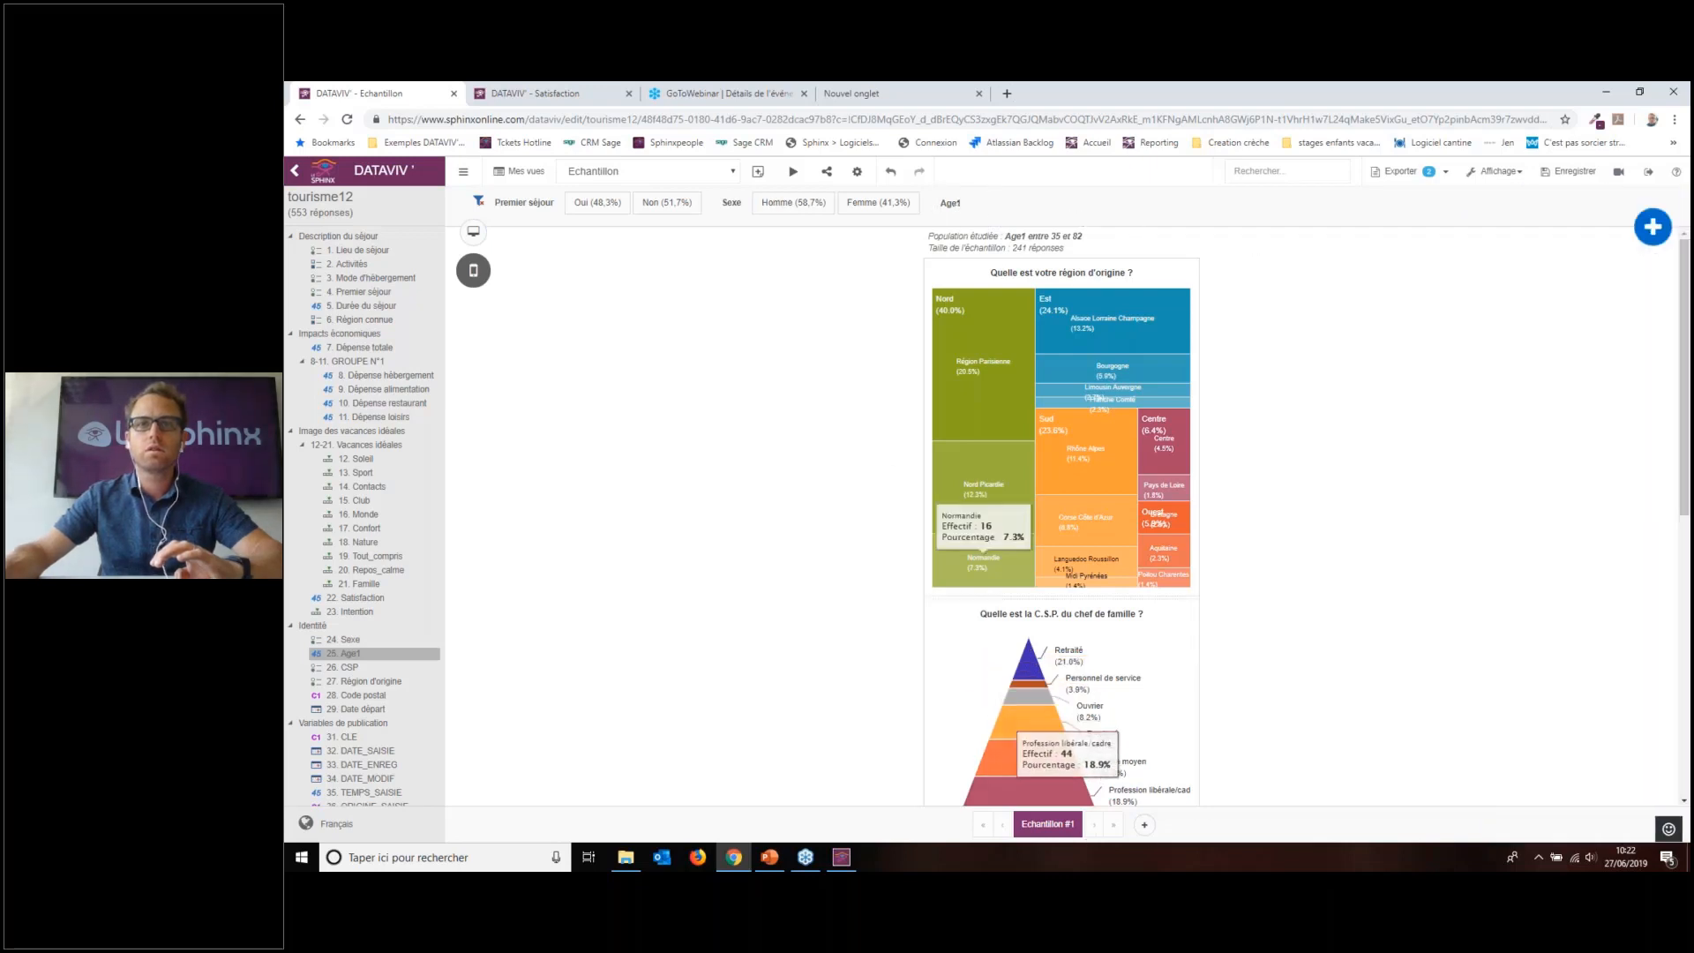
# Step: Add a blank Page 2, recheck the Age1 custom classes on Echantillon #1, and save the report
pyautogui.click(1144, 824)
pyautogui.click(1026, 824)
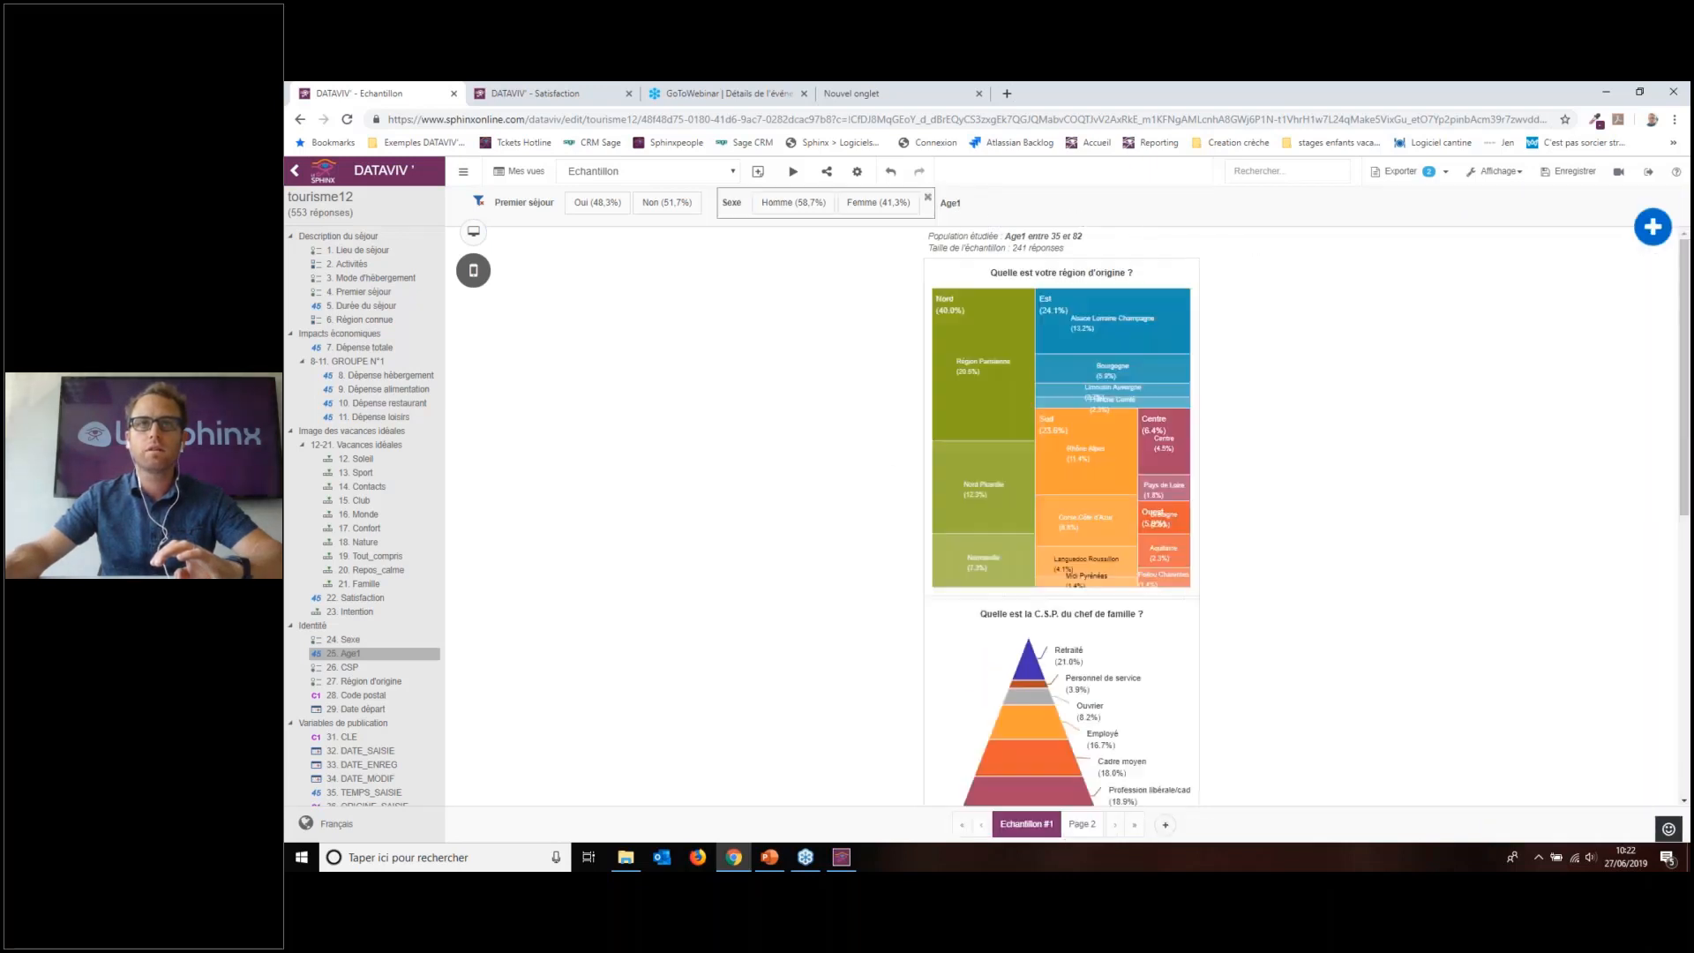
pyautogui.click(951, 212)
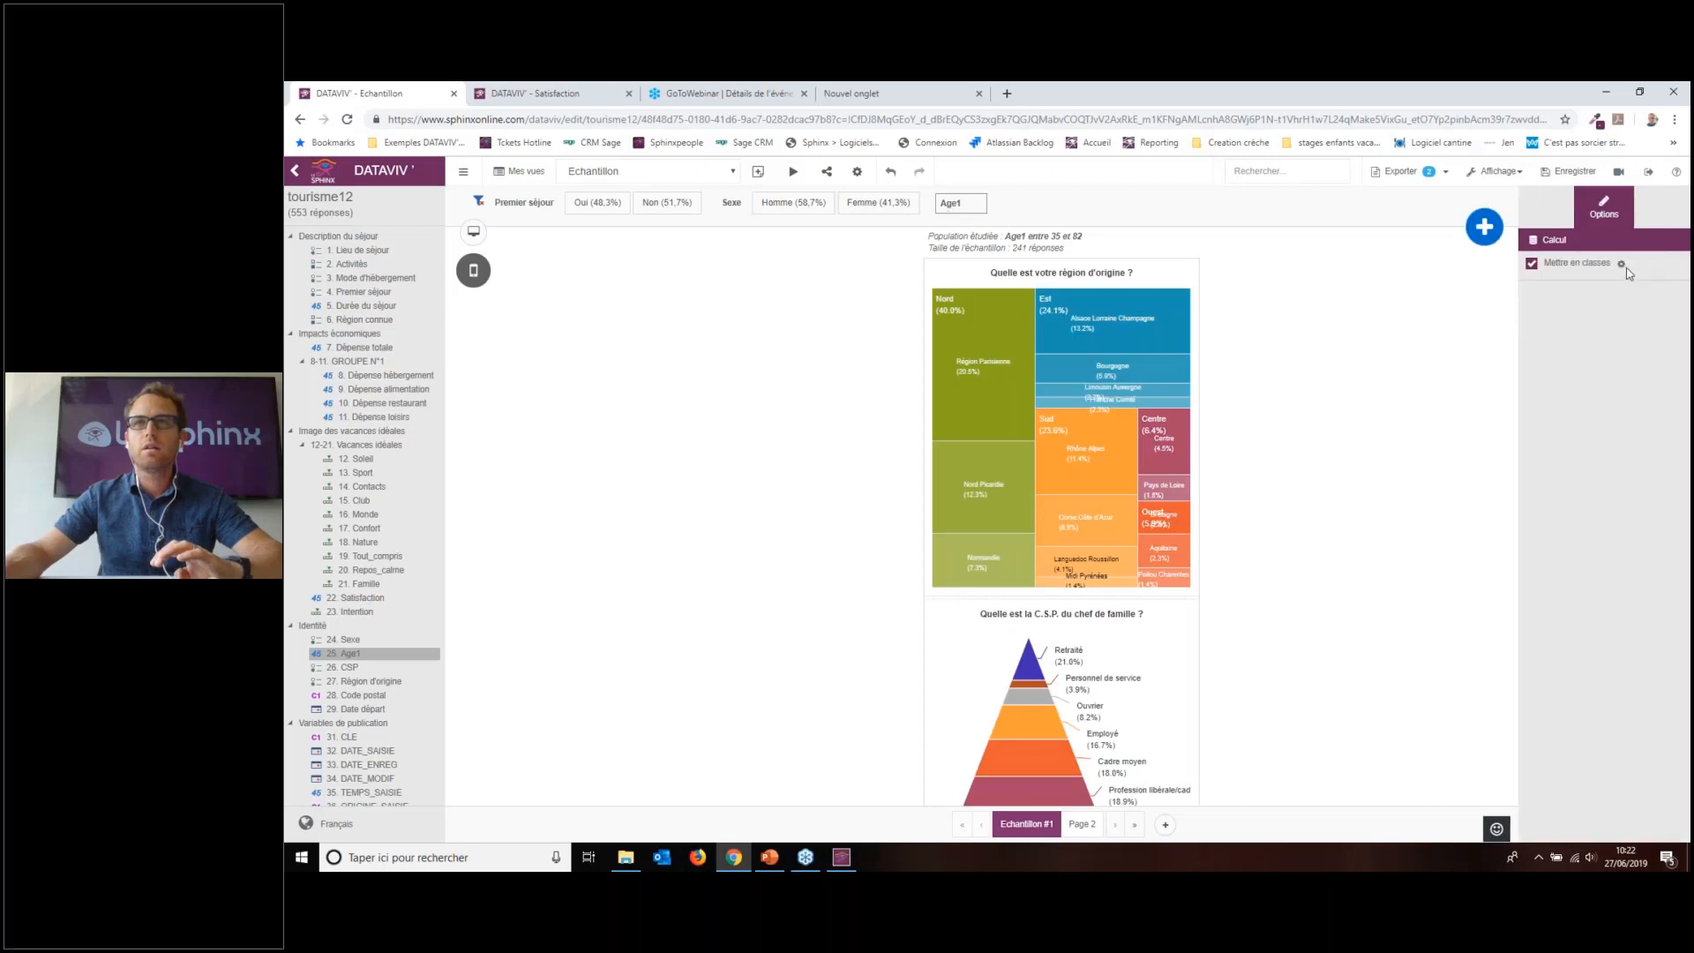
pyautogui.click(1621, 264)
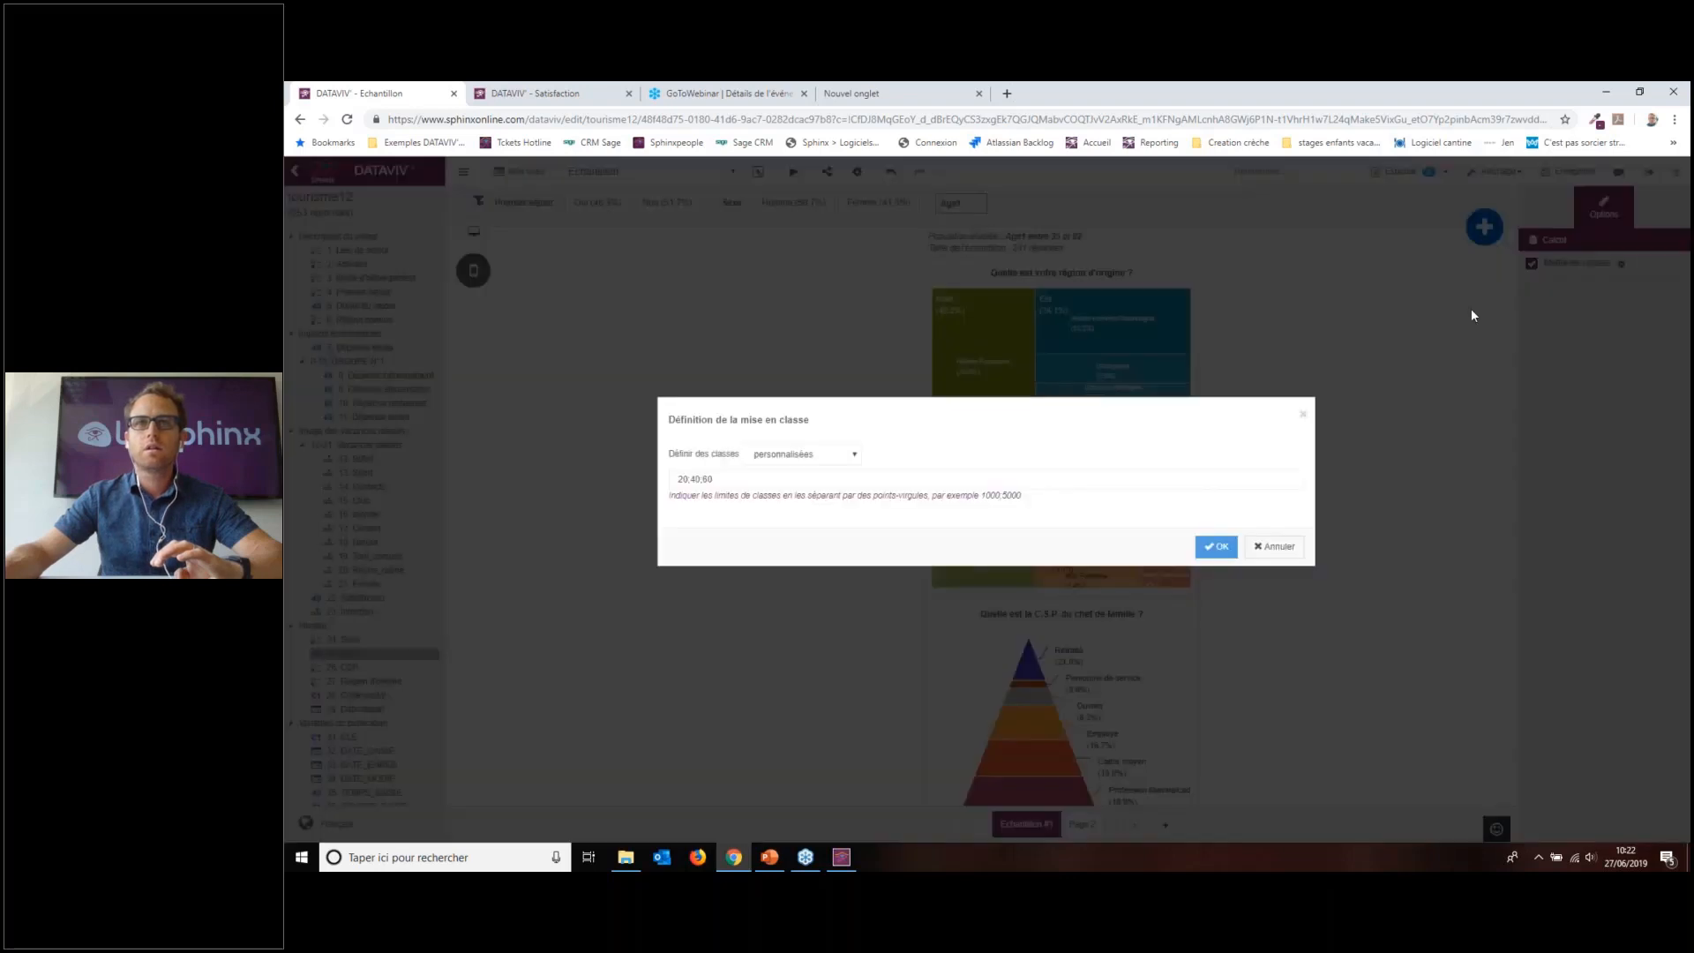
pyautogui.click(812, 455)
pyautogui.click(812, 455)
pyautogui.click(1216, 547)
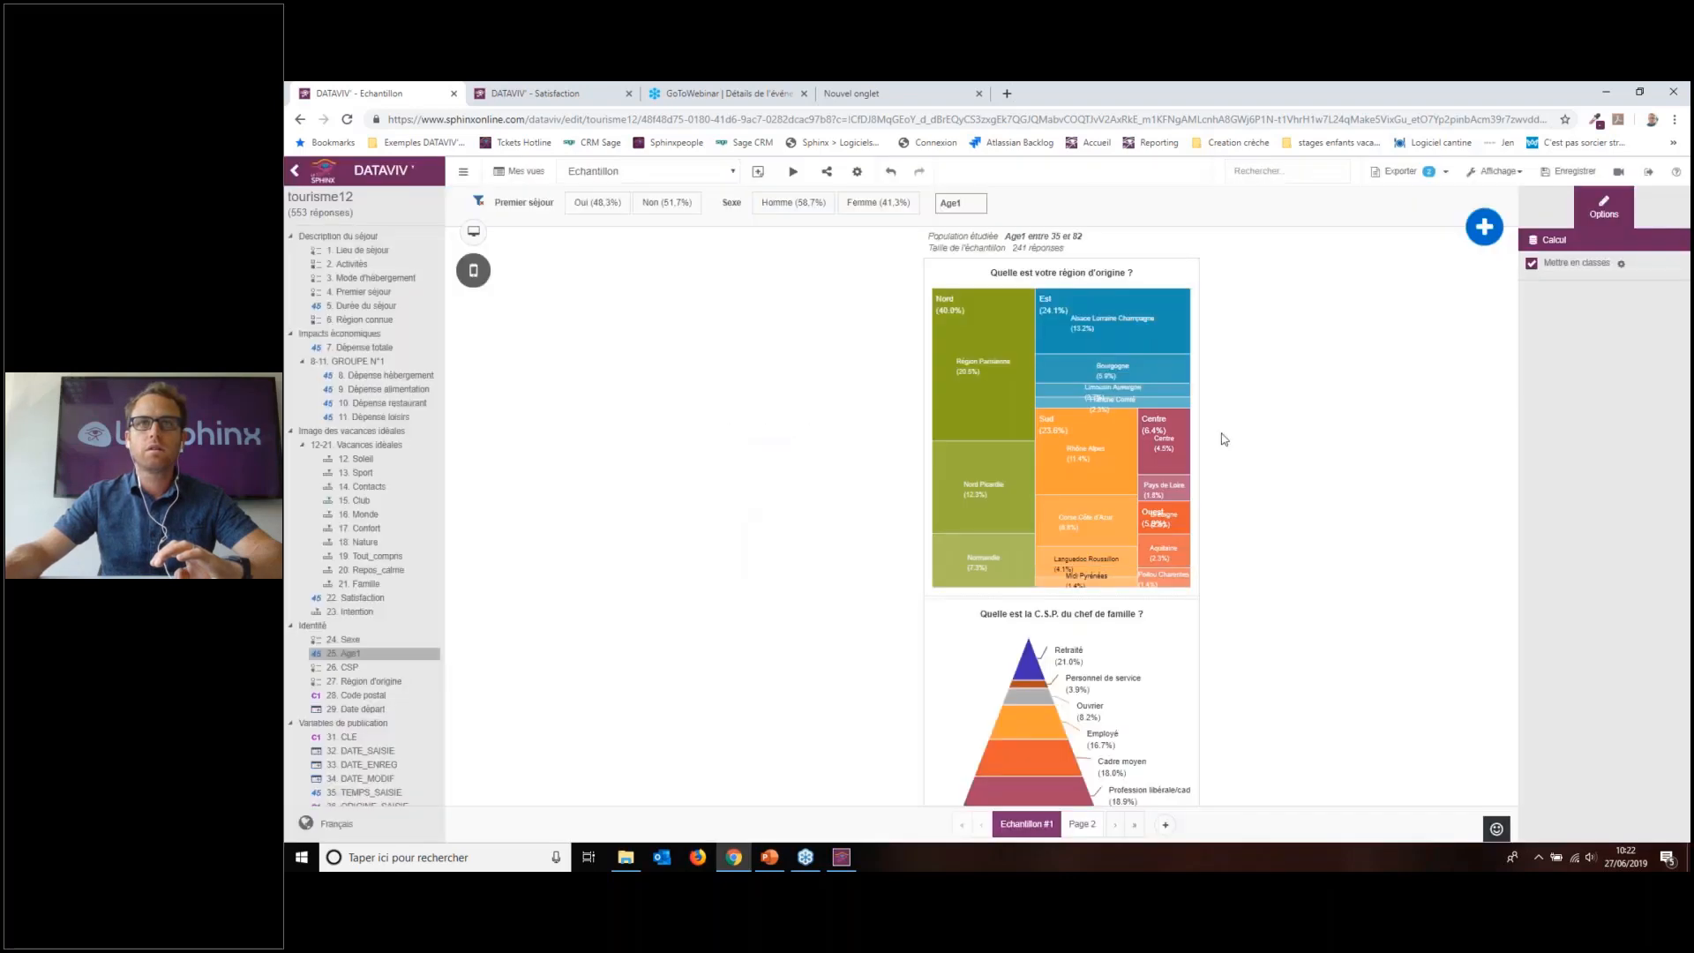
pyautogui.click(1571, 172)
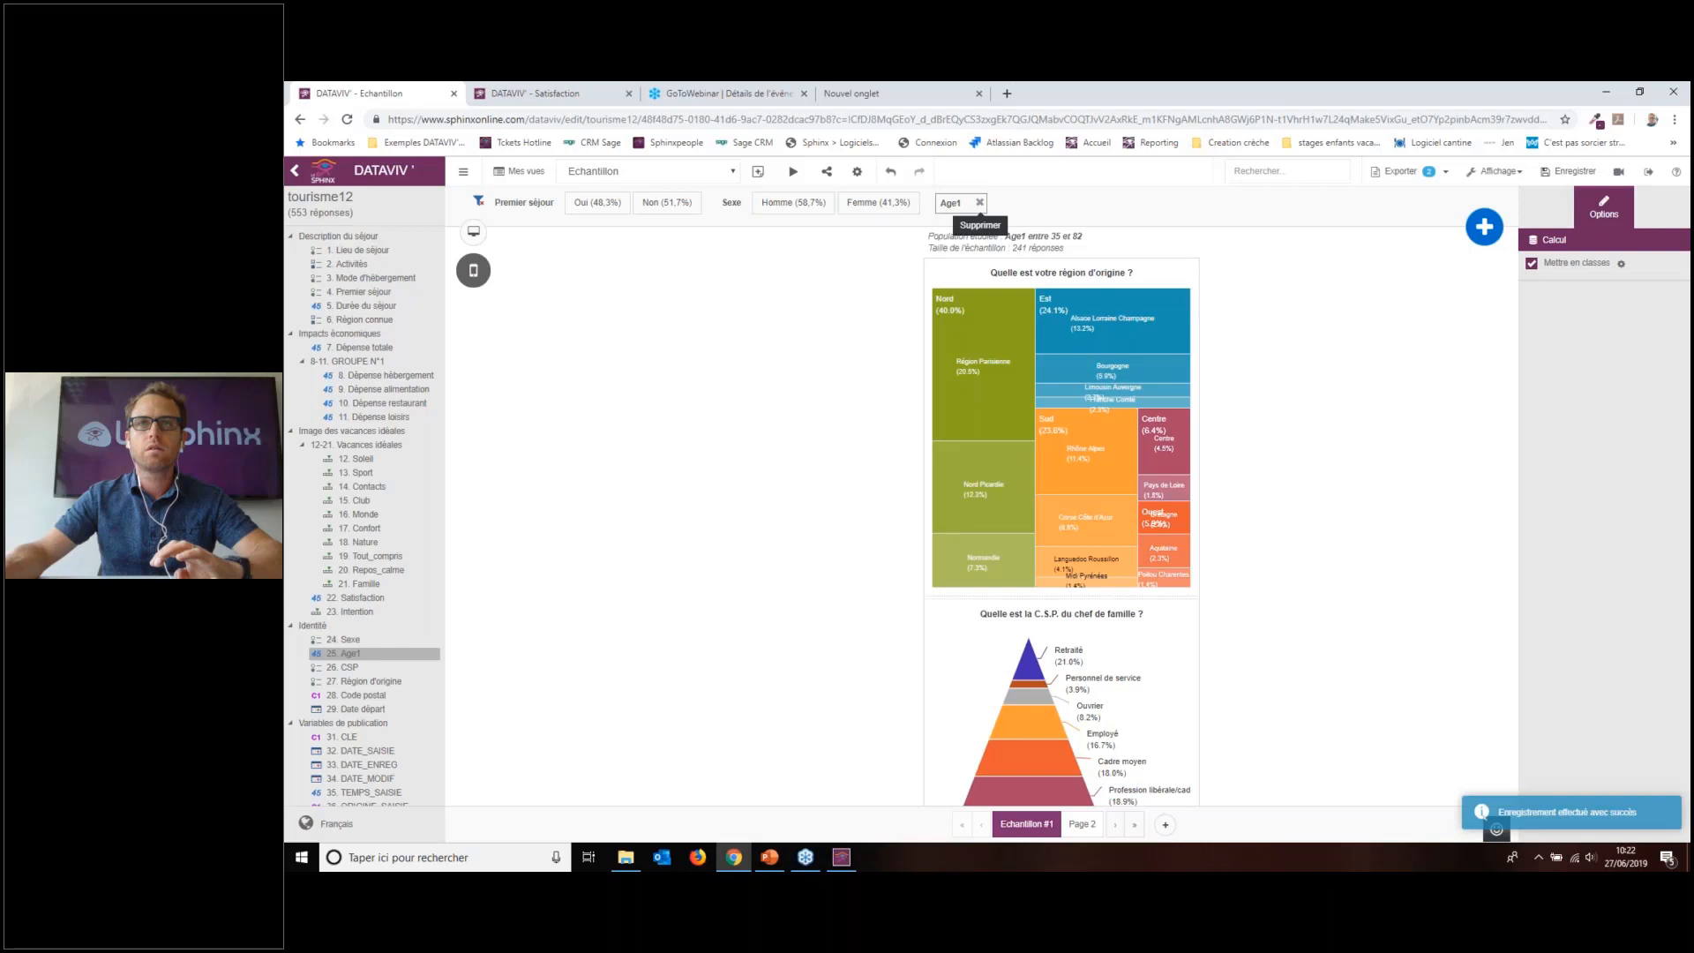
# Step: Switch the Age1 classes to five equal-distribution classes
pyautogui.click(1572, 266)
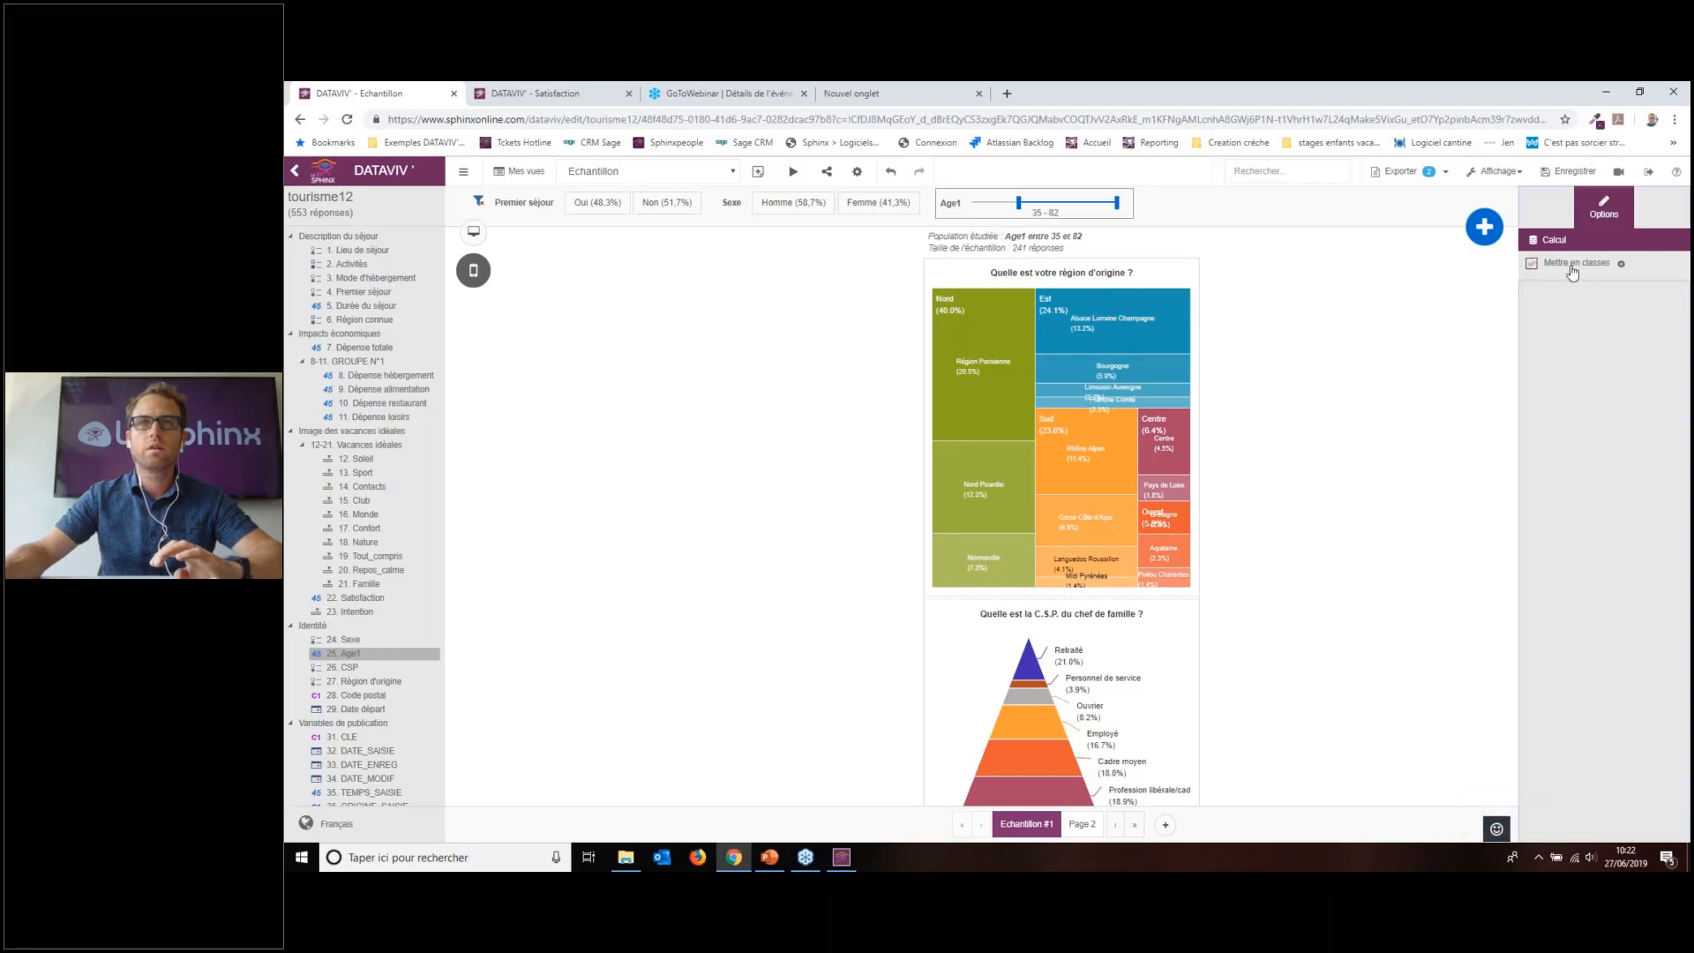
pyautogui.click(1571, 271)
pyautogui.click(1622, 263)
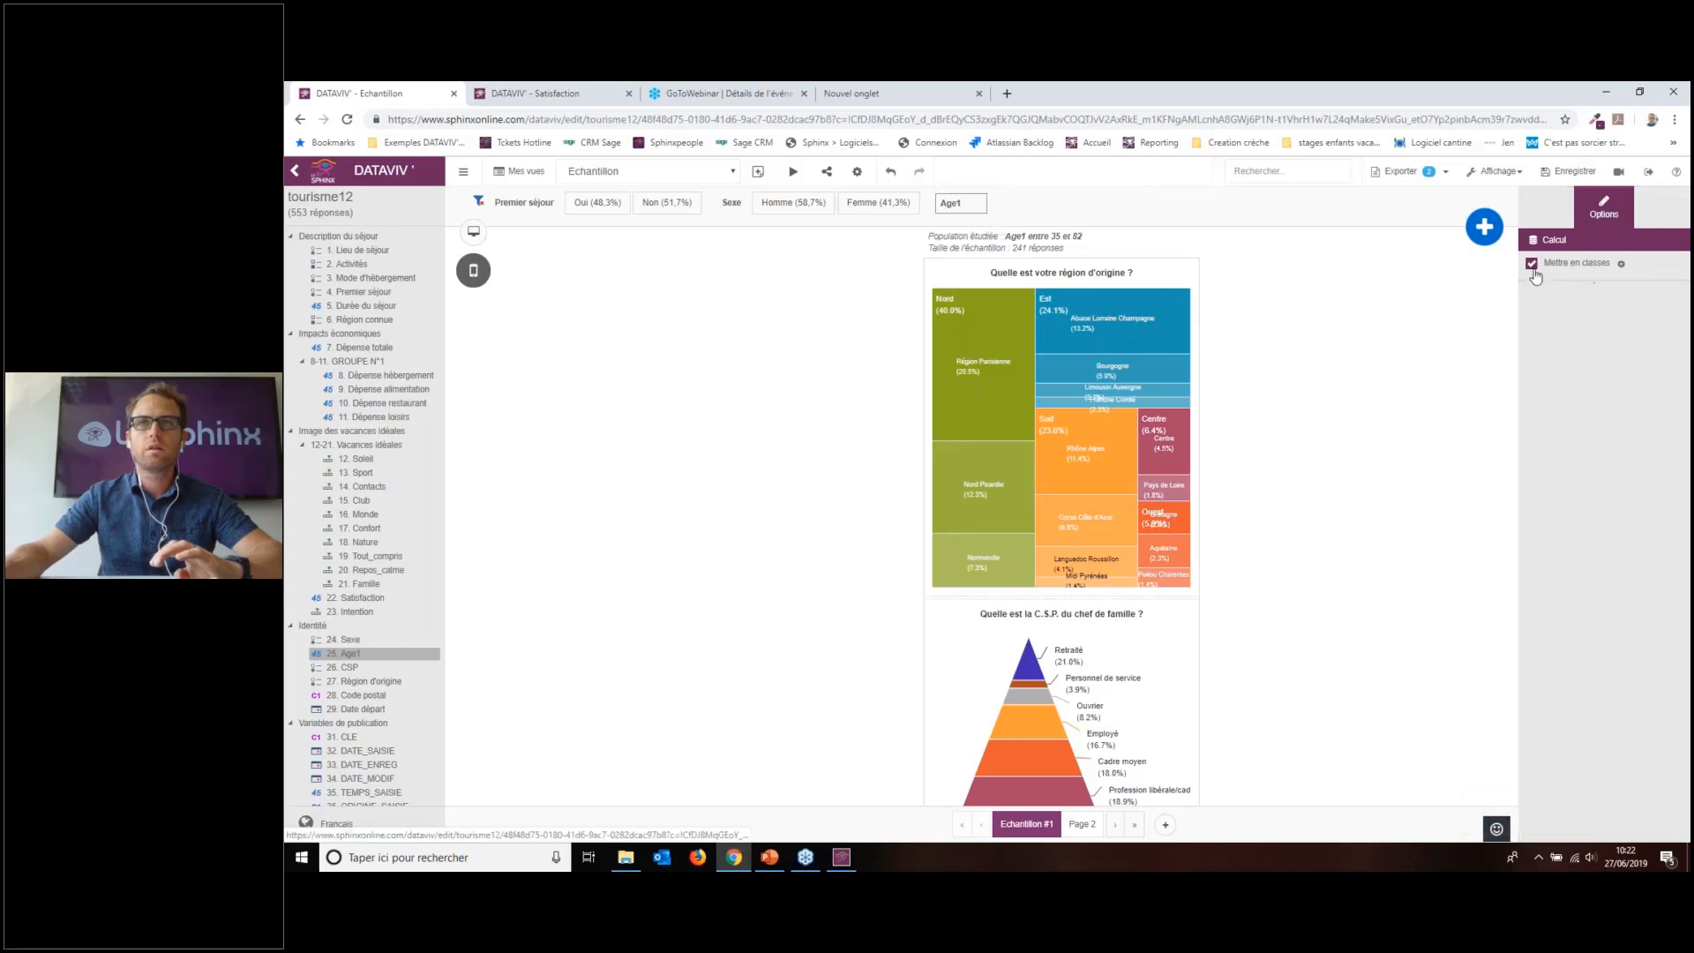
pyautogui.click(833, 453)
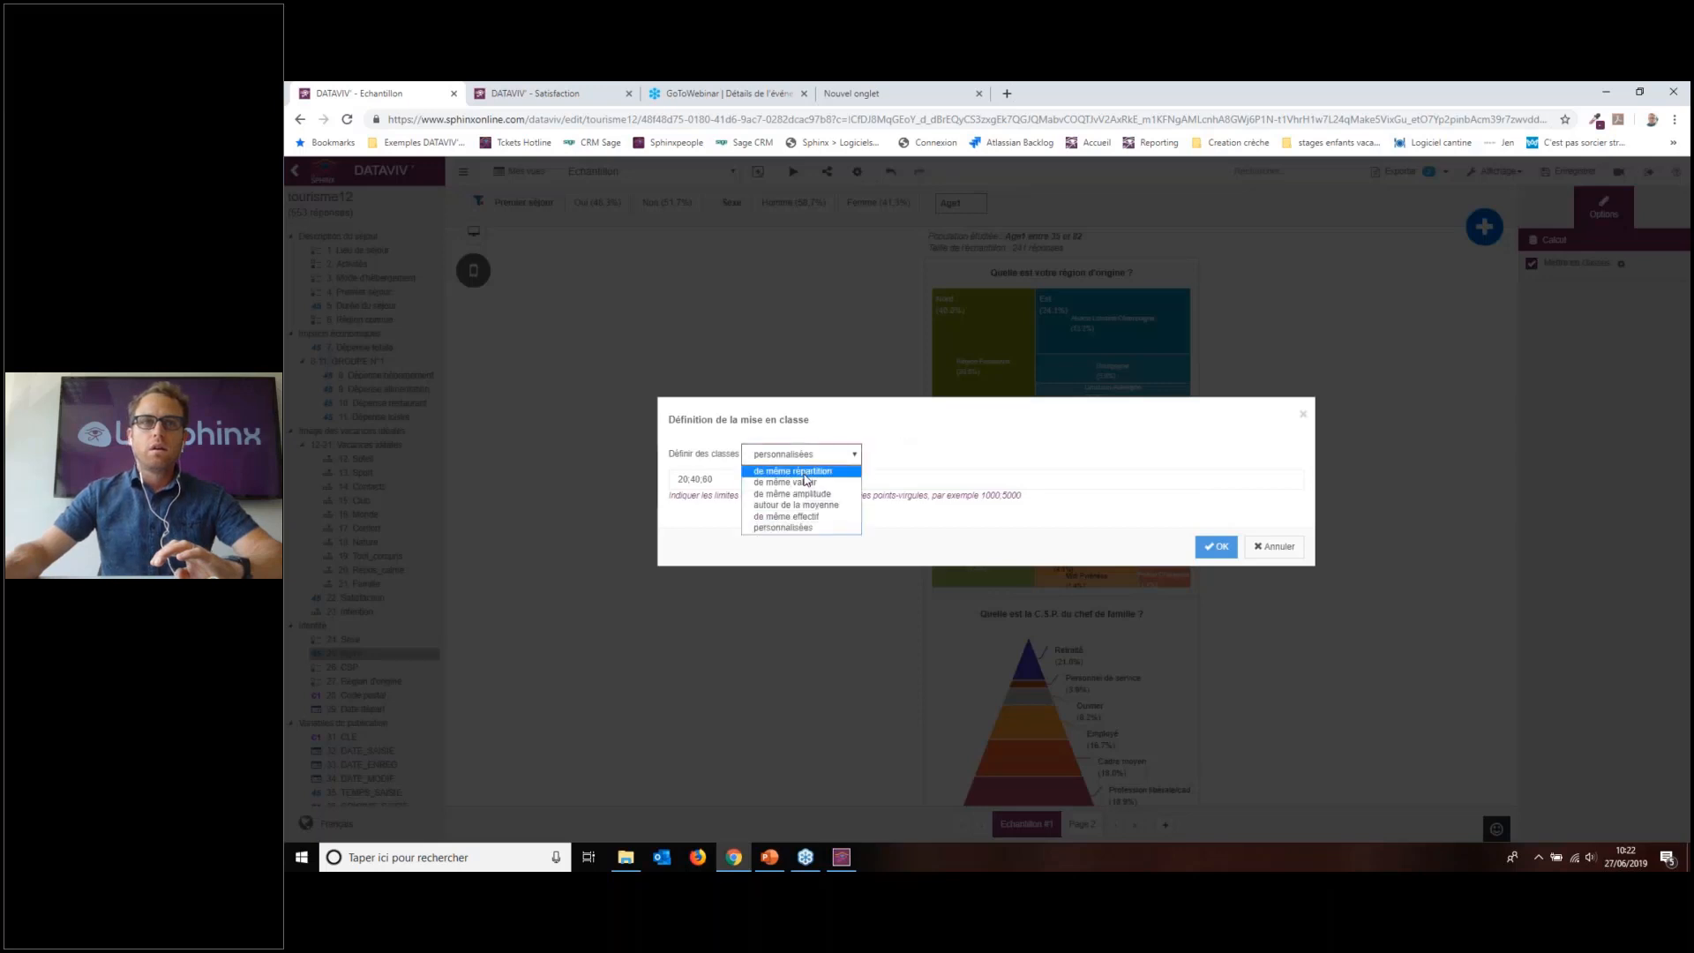
pyautogui.click(799, 478)
pyautogui.click(1218, 547)
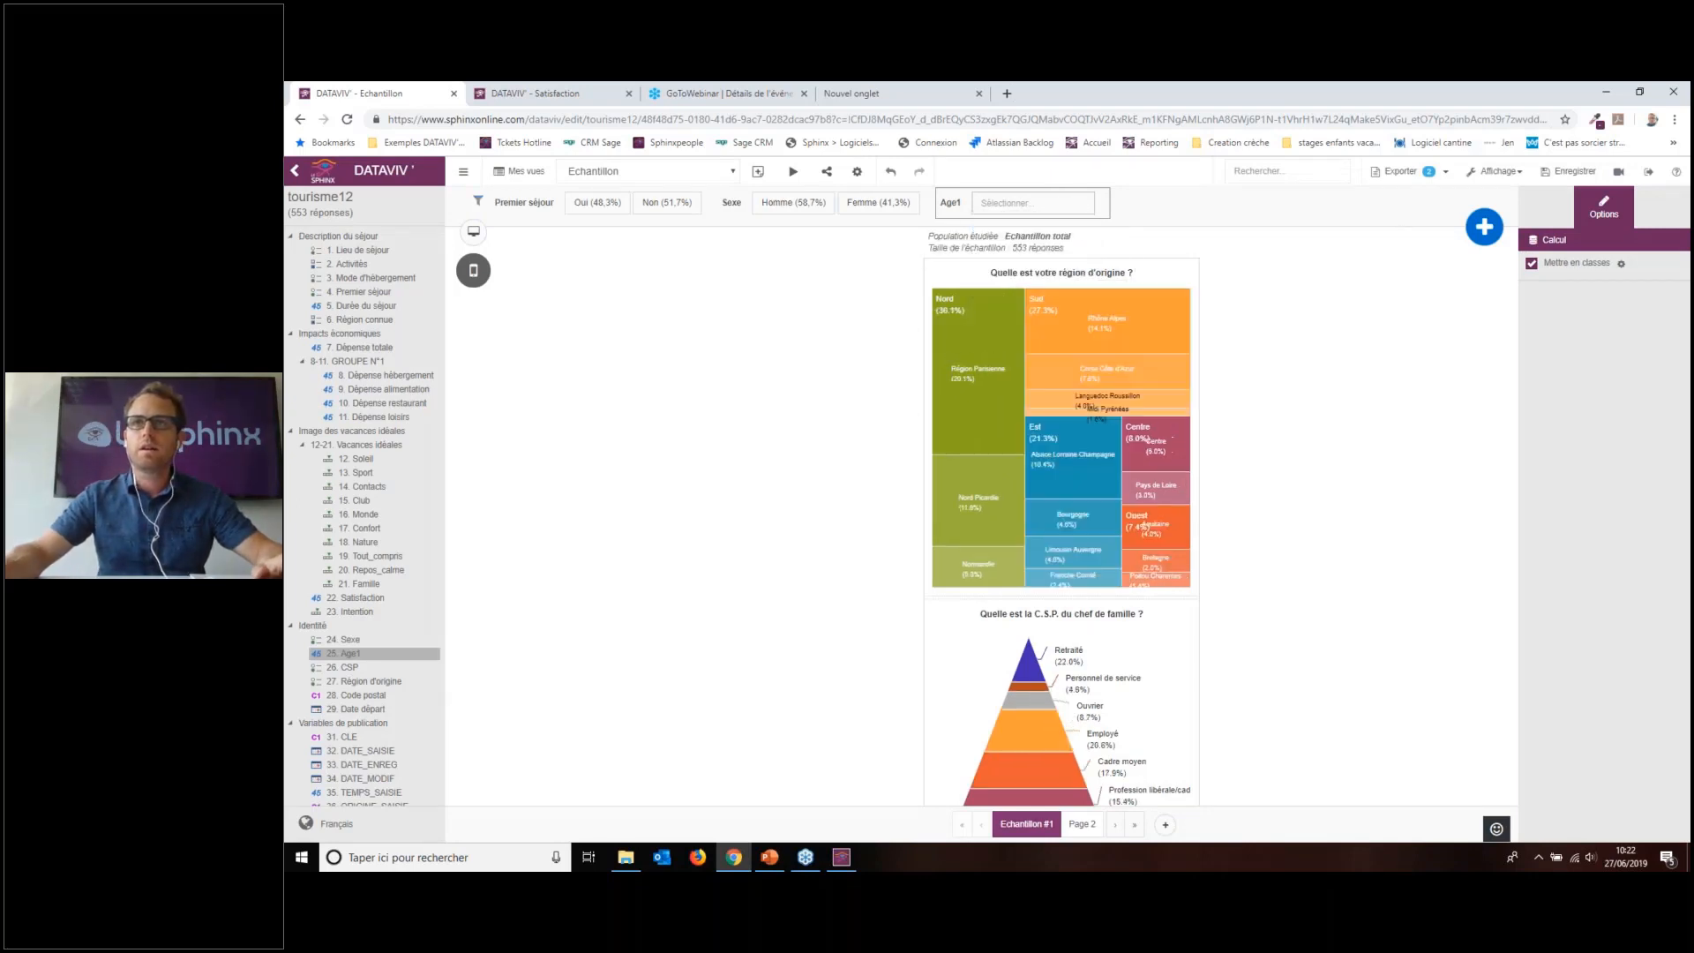
# Step: Briefly try custom limits, confirm Age1's 'de même répartition' classes, then close the filter options
pyautogui.click(1621, 264)
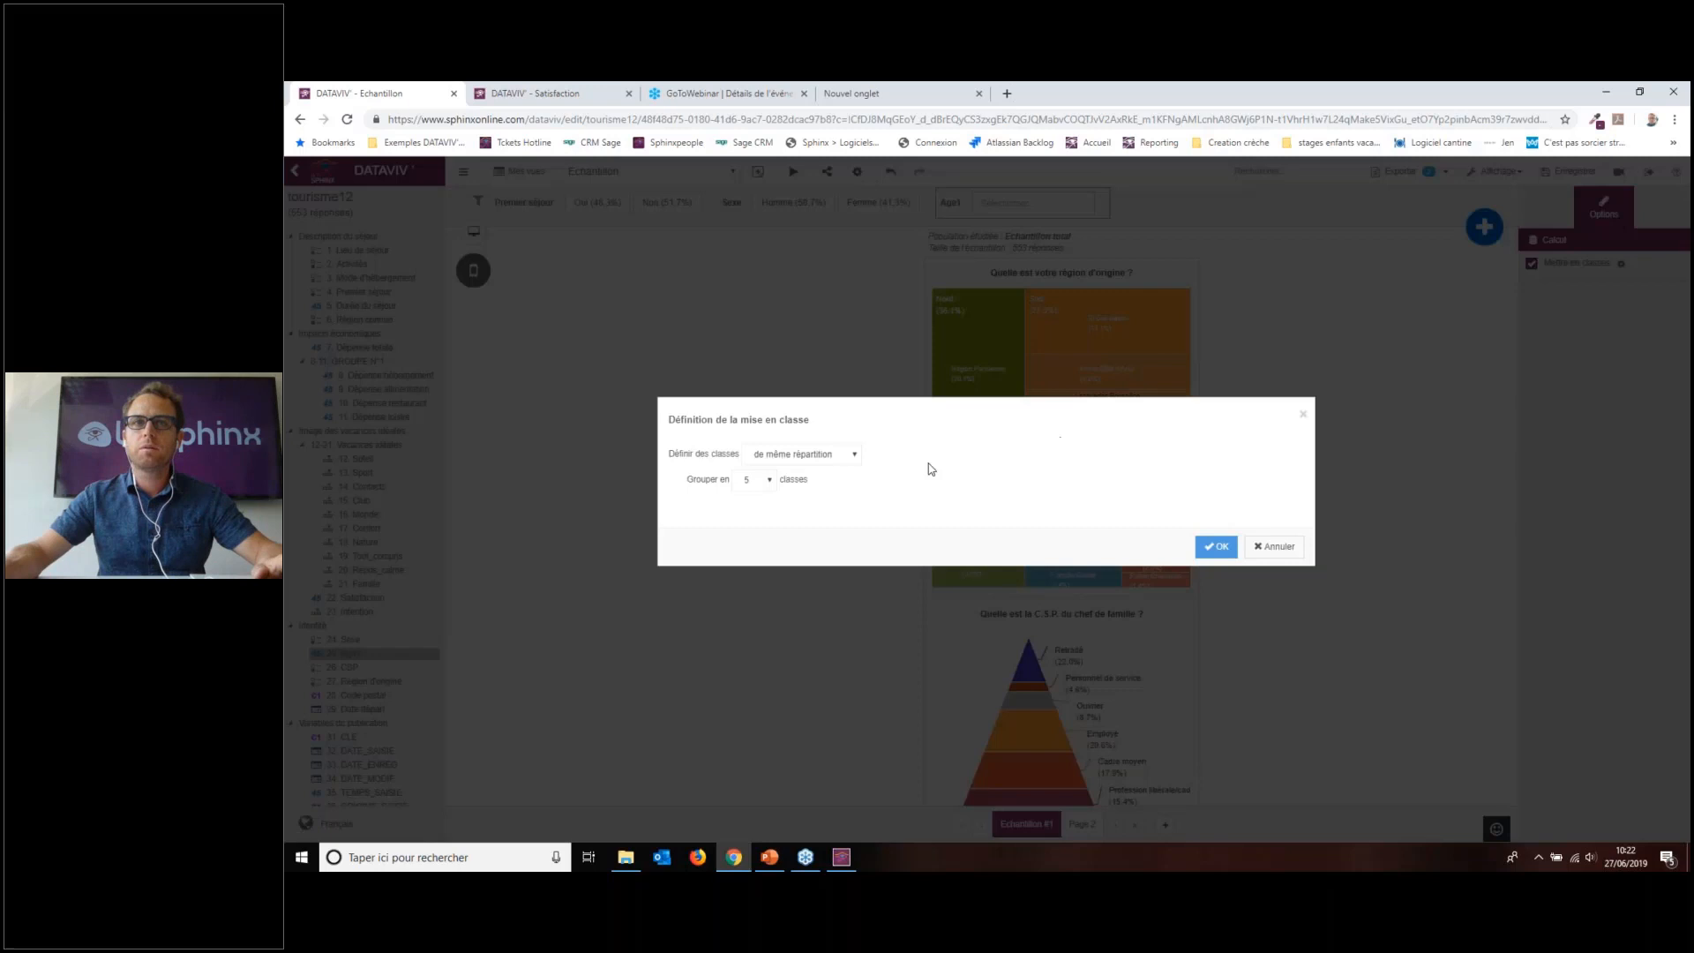
pyautogui.click(823, 456)
pyautogui.click(785, 527)
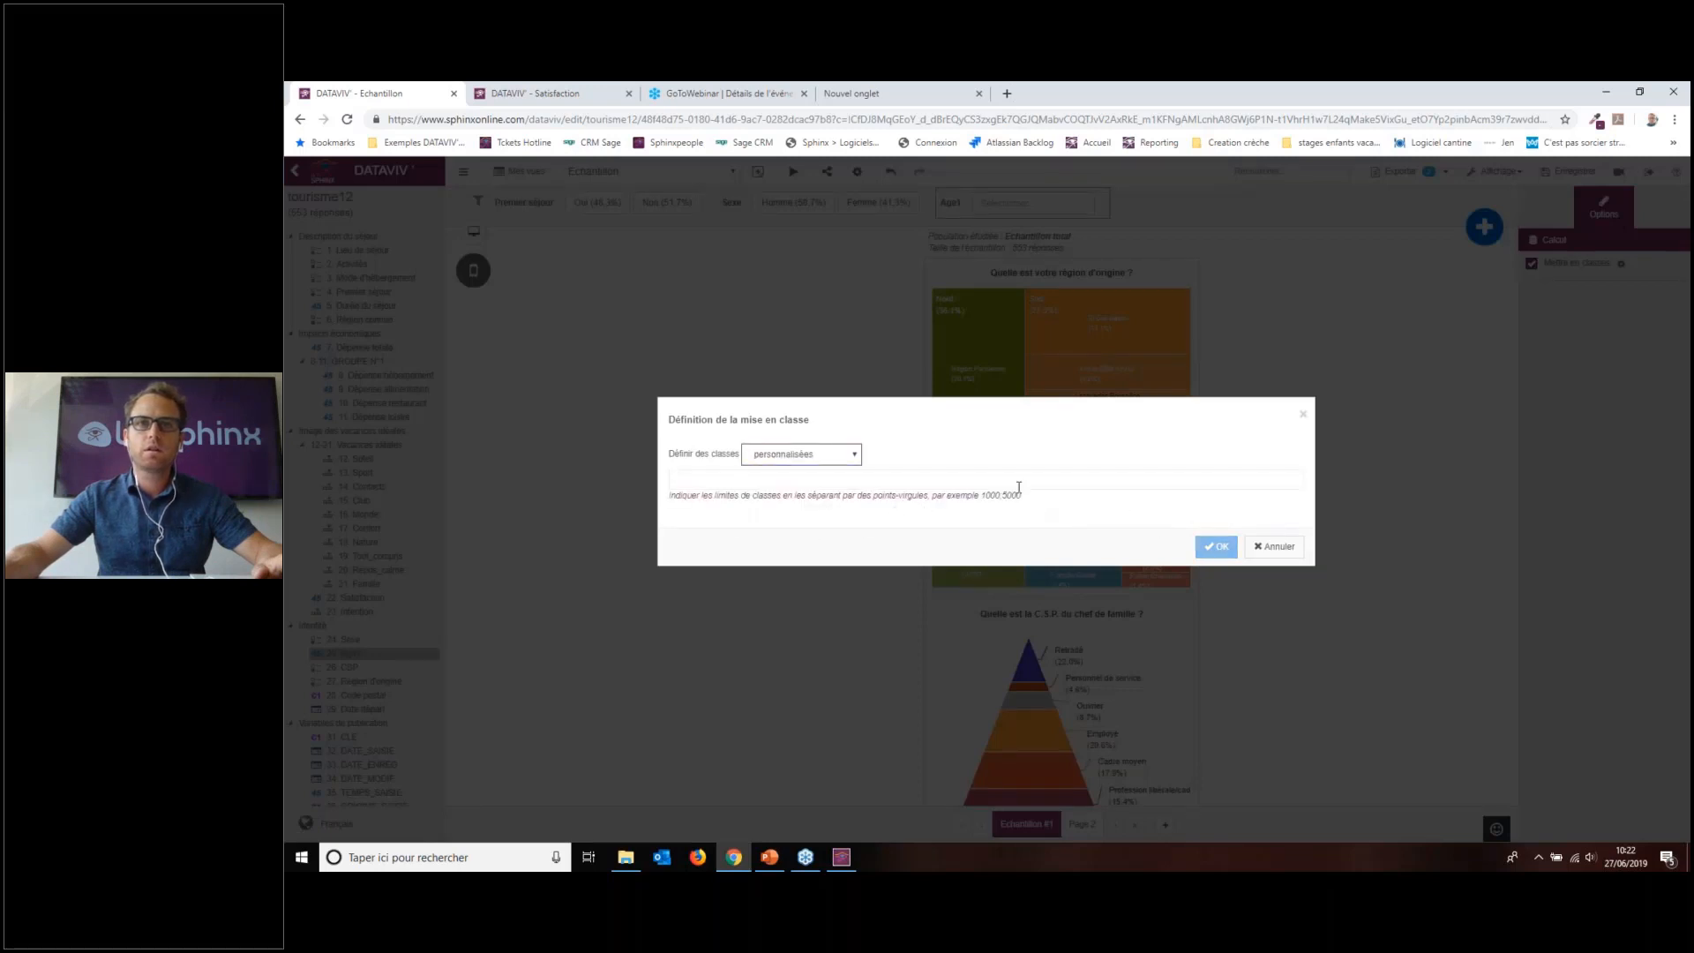
pyautogui.click(820, 465)
pyautogui.click(820, 465)
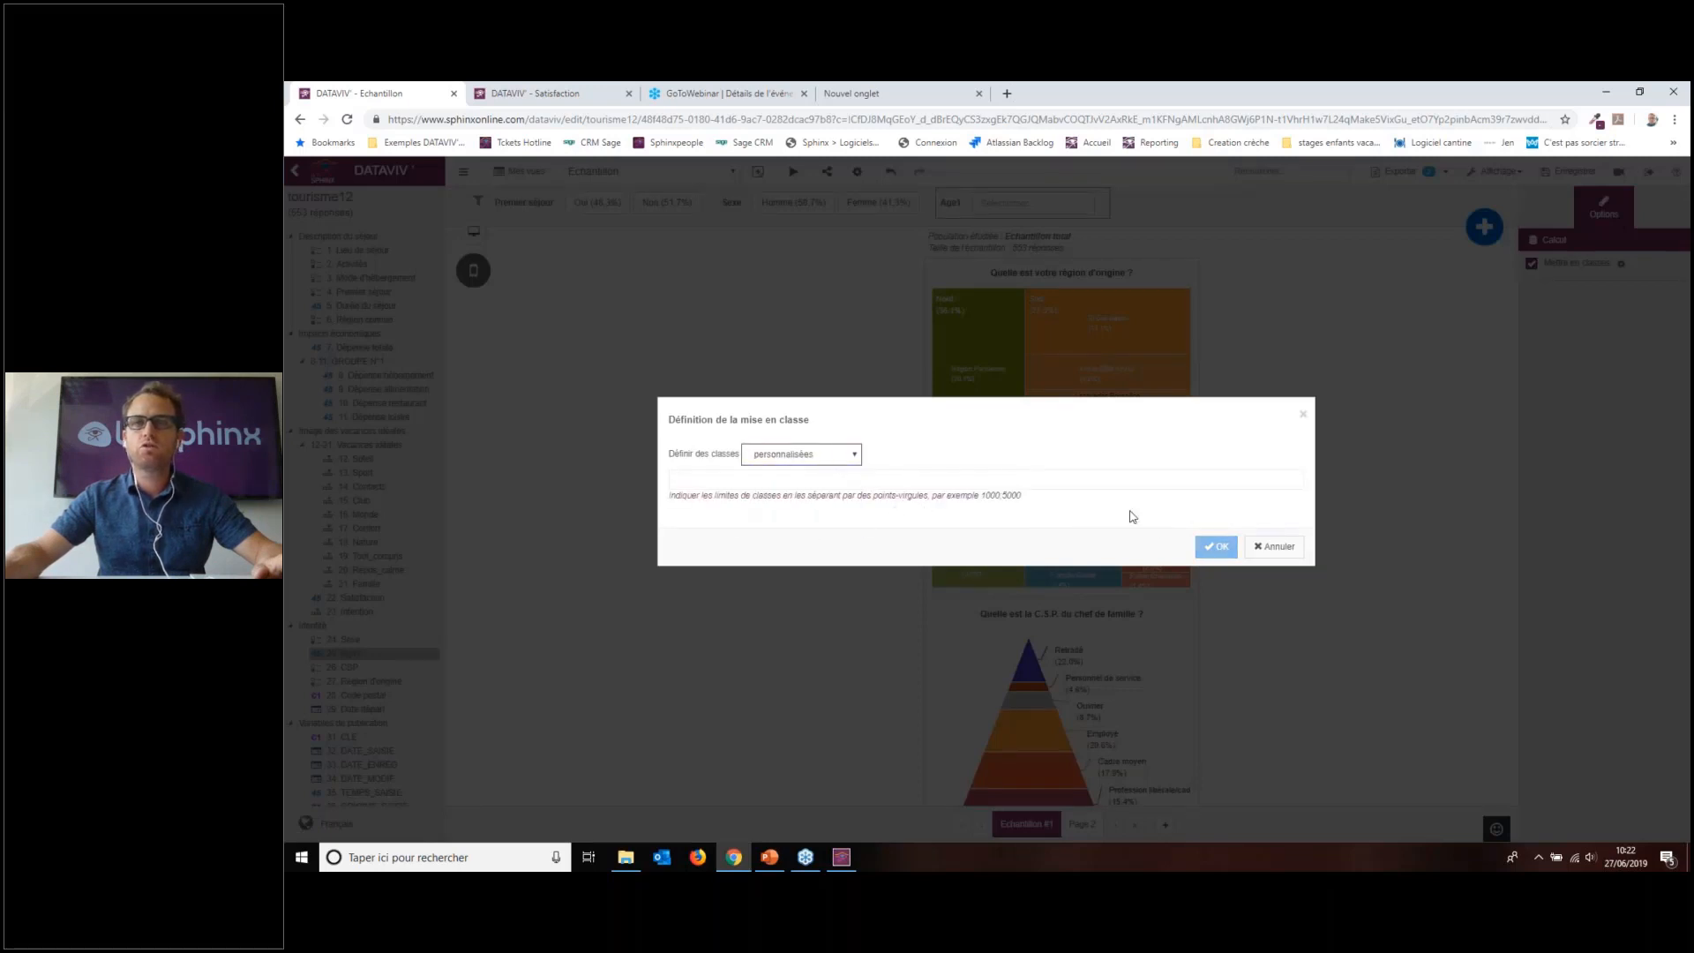
pyautogui.click(782, 455)
pyautogui.click(799, 472)
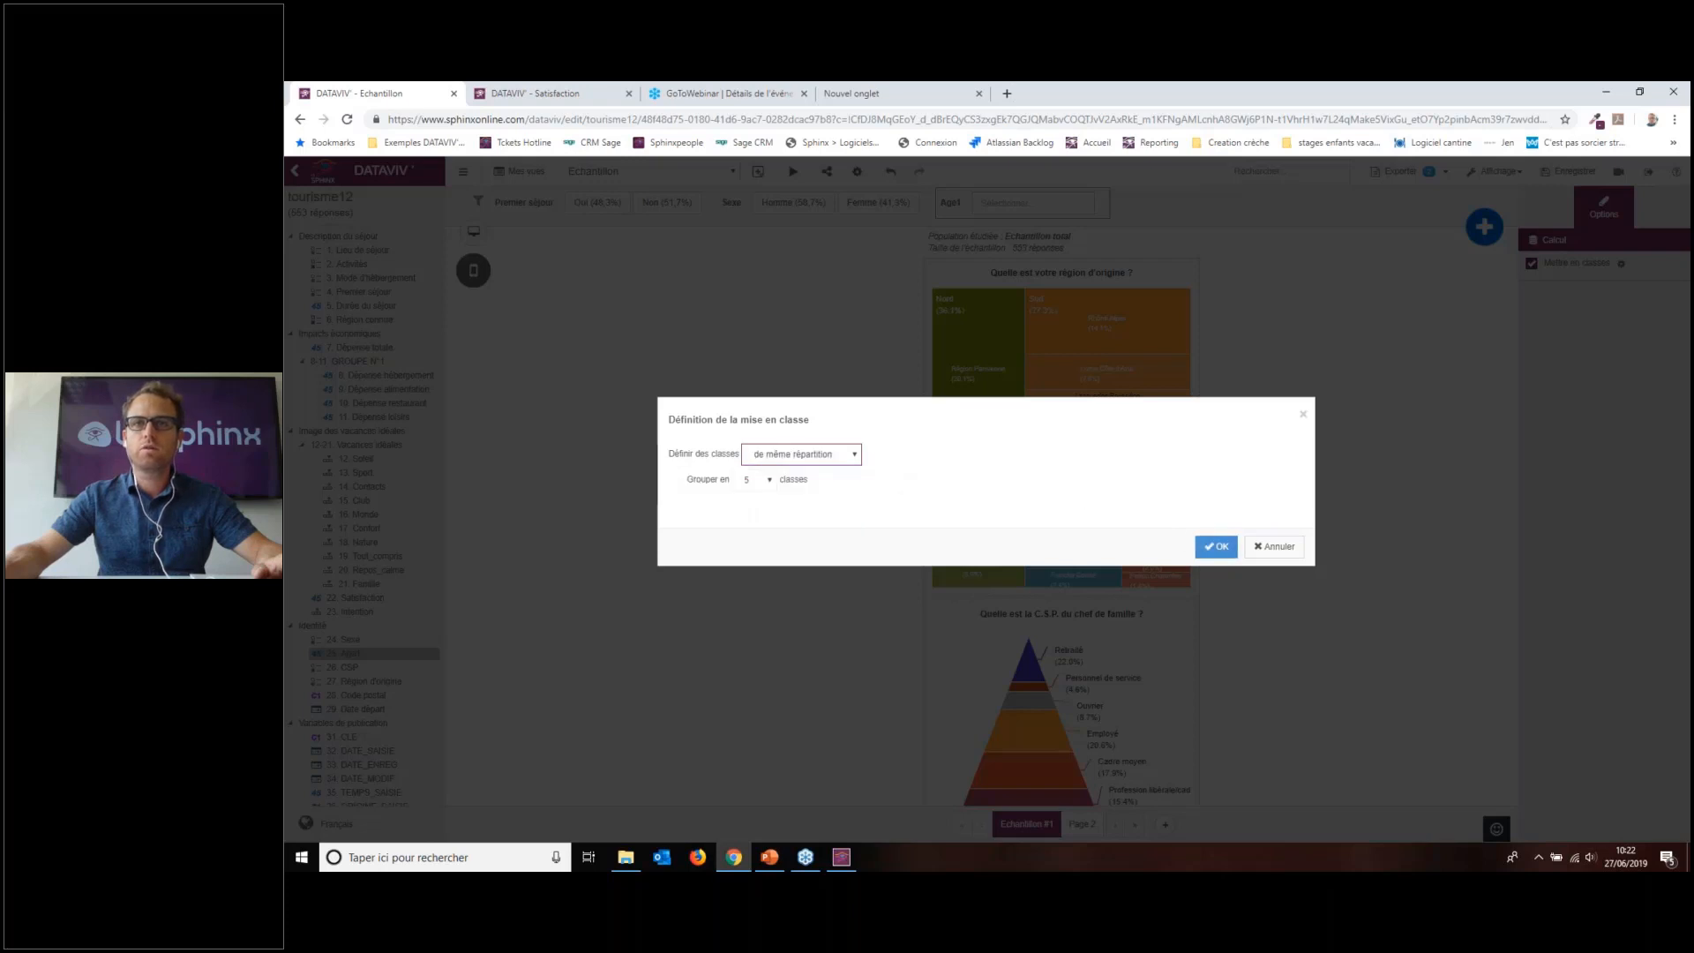
pyautogui.click(1228, 546)
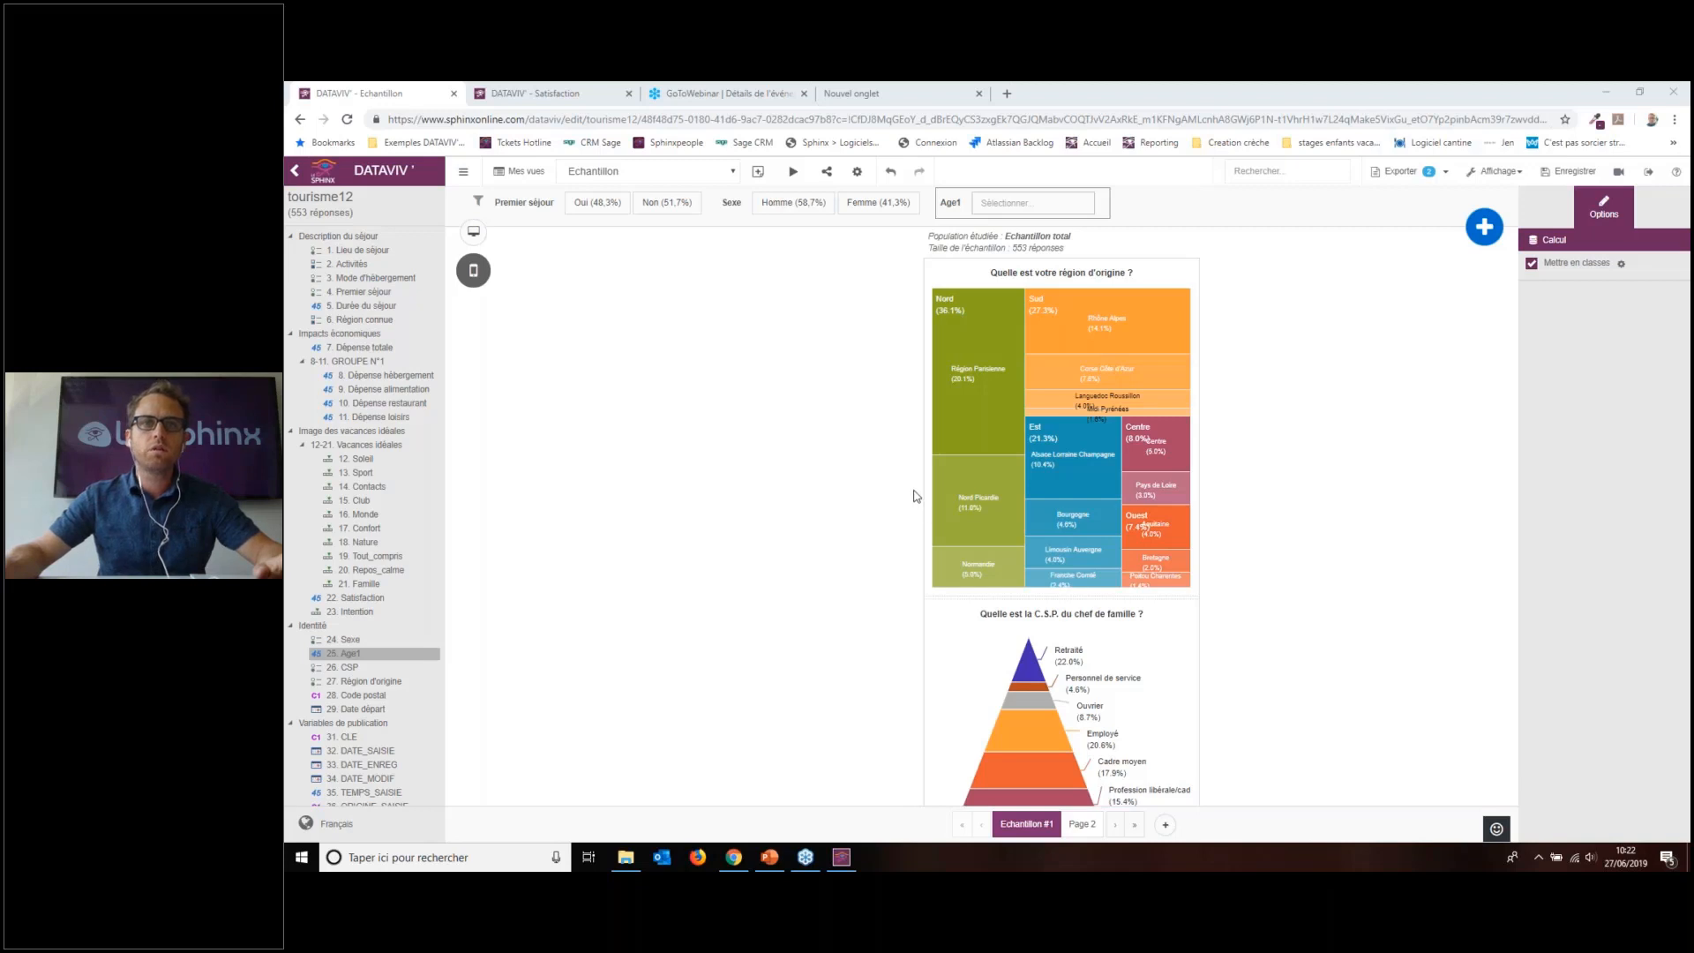
pyautogui.click(1234, 323)
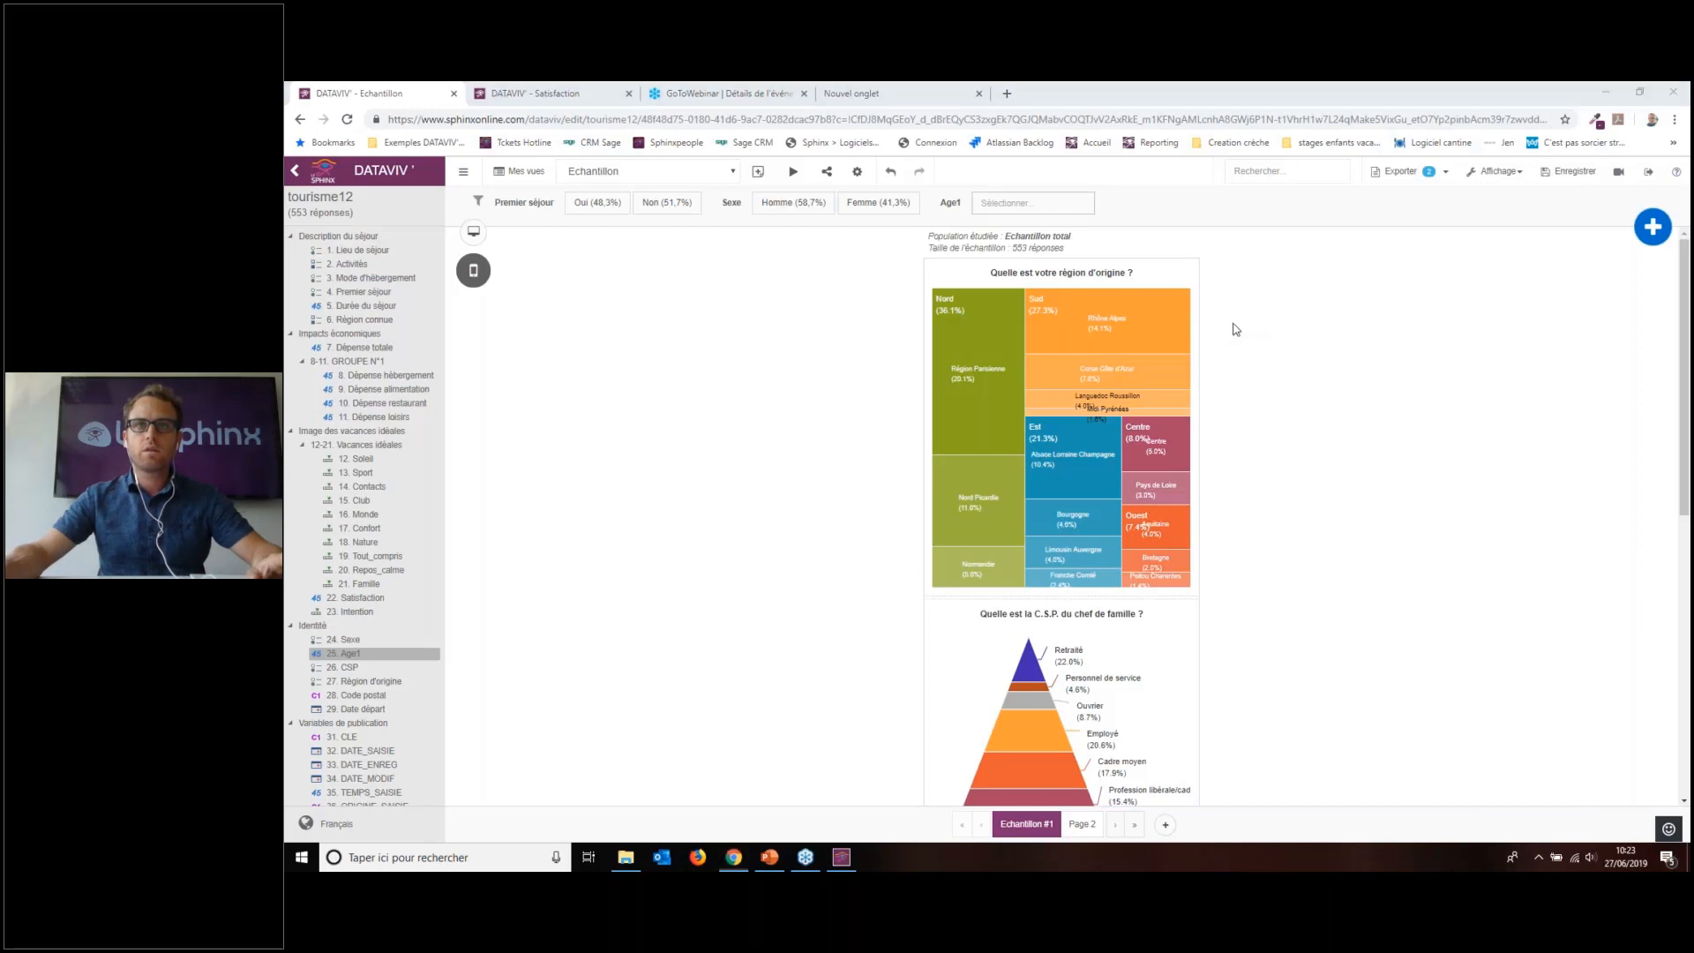
pyautogui.scroll(-3, 1308, 613)
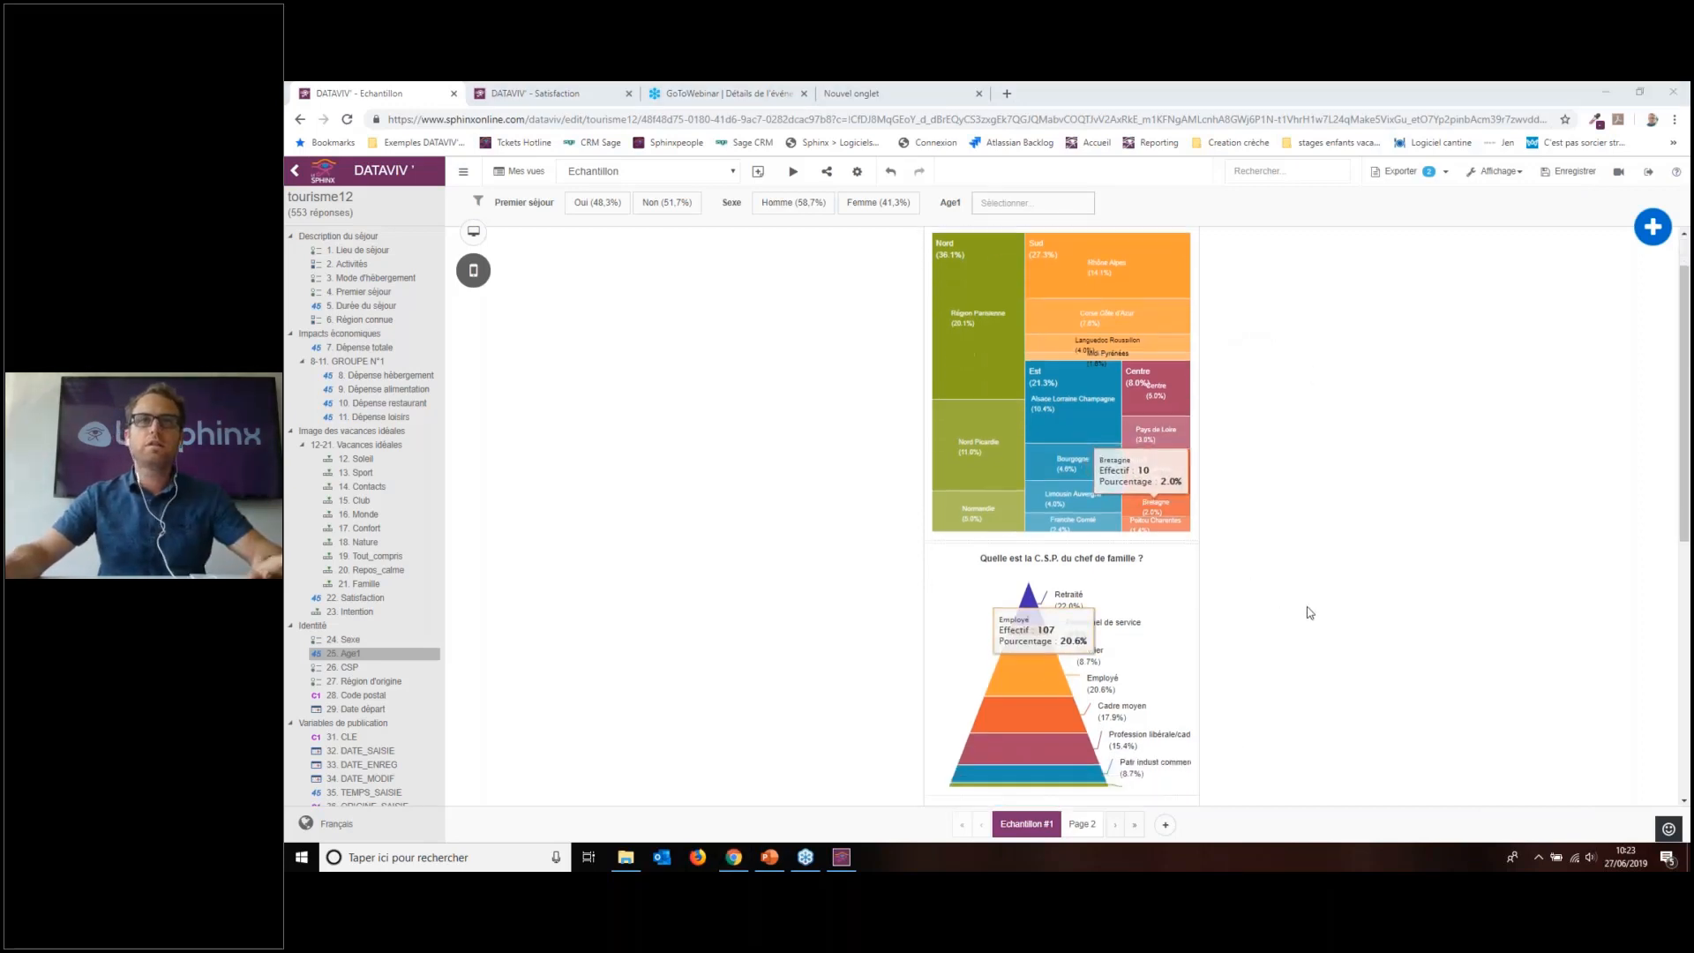
pyautogui.scroll(3, 1316, 599)
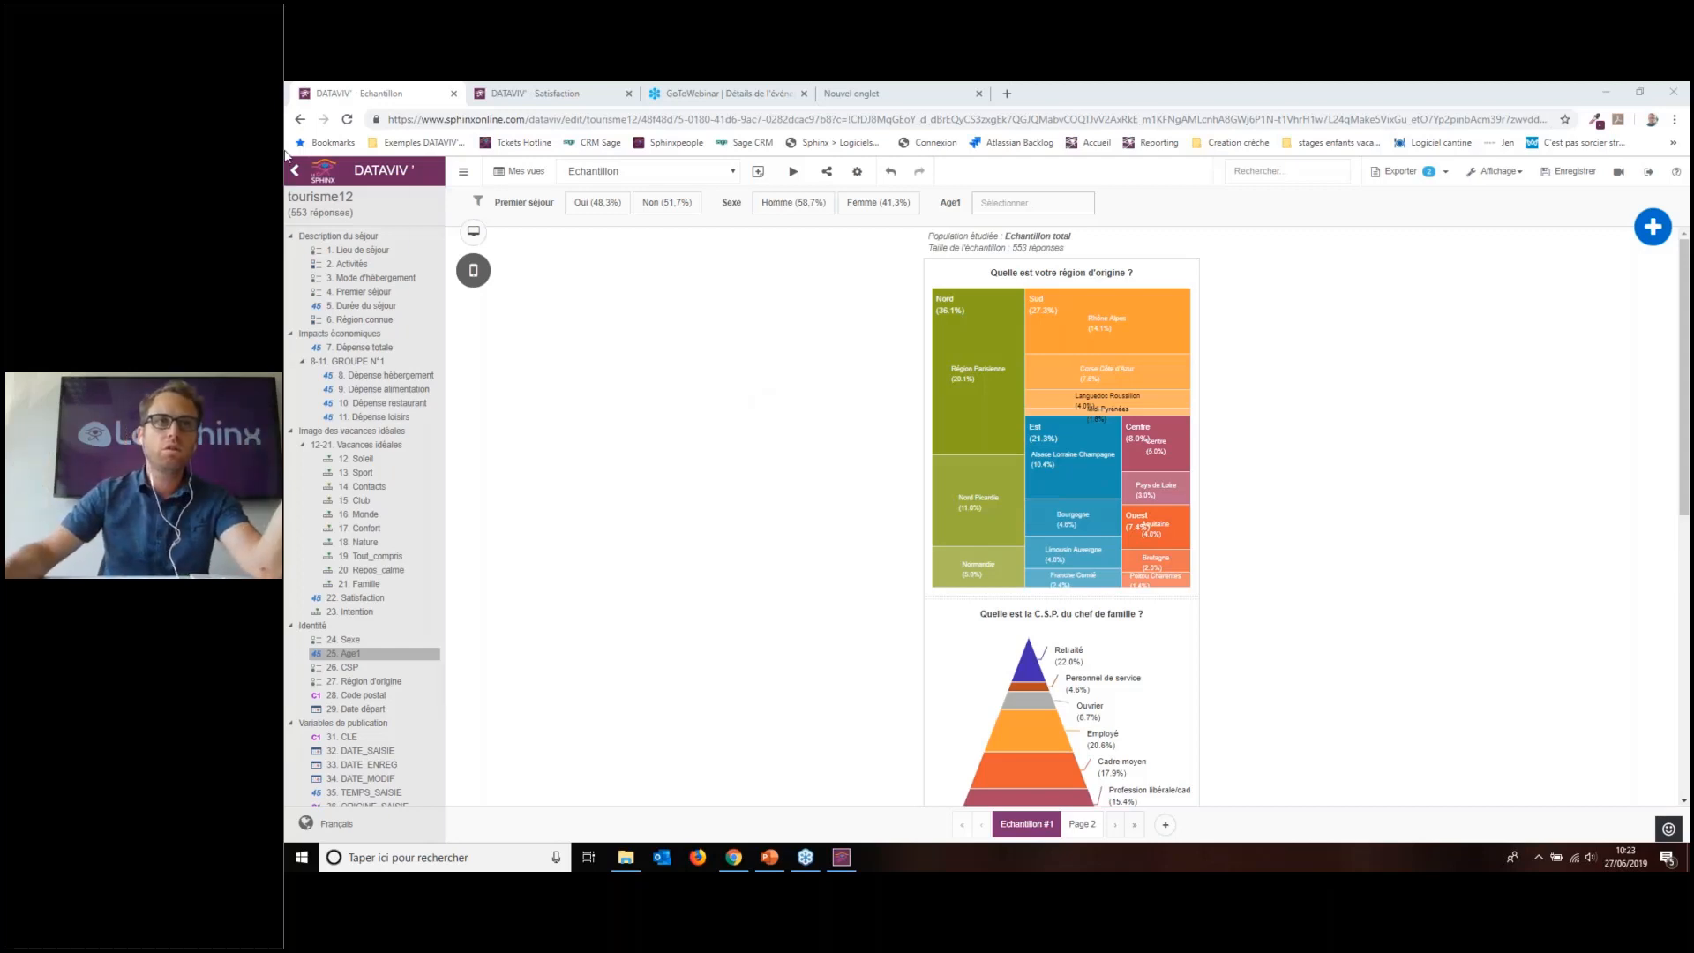
# Step: Toggle between desktop and mobile layouts, then preview the mobile report in a new tab
pyautogui.click(474, 232)
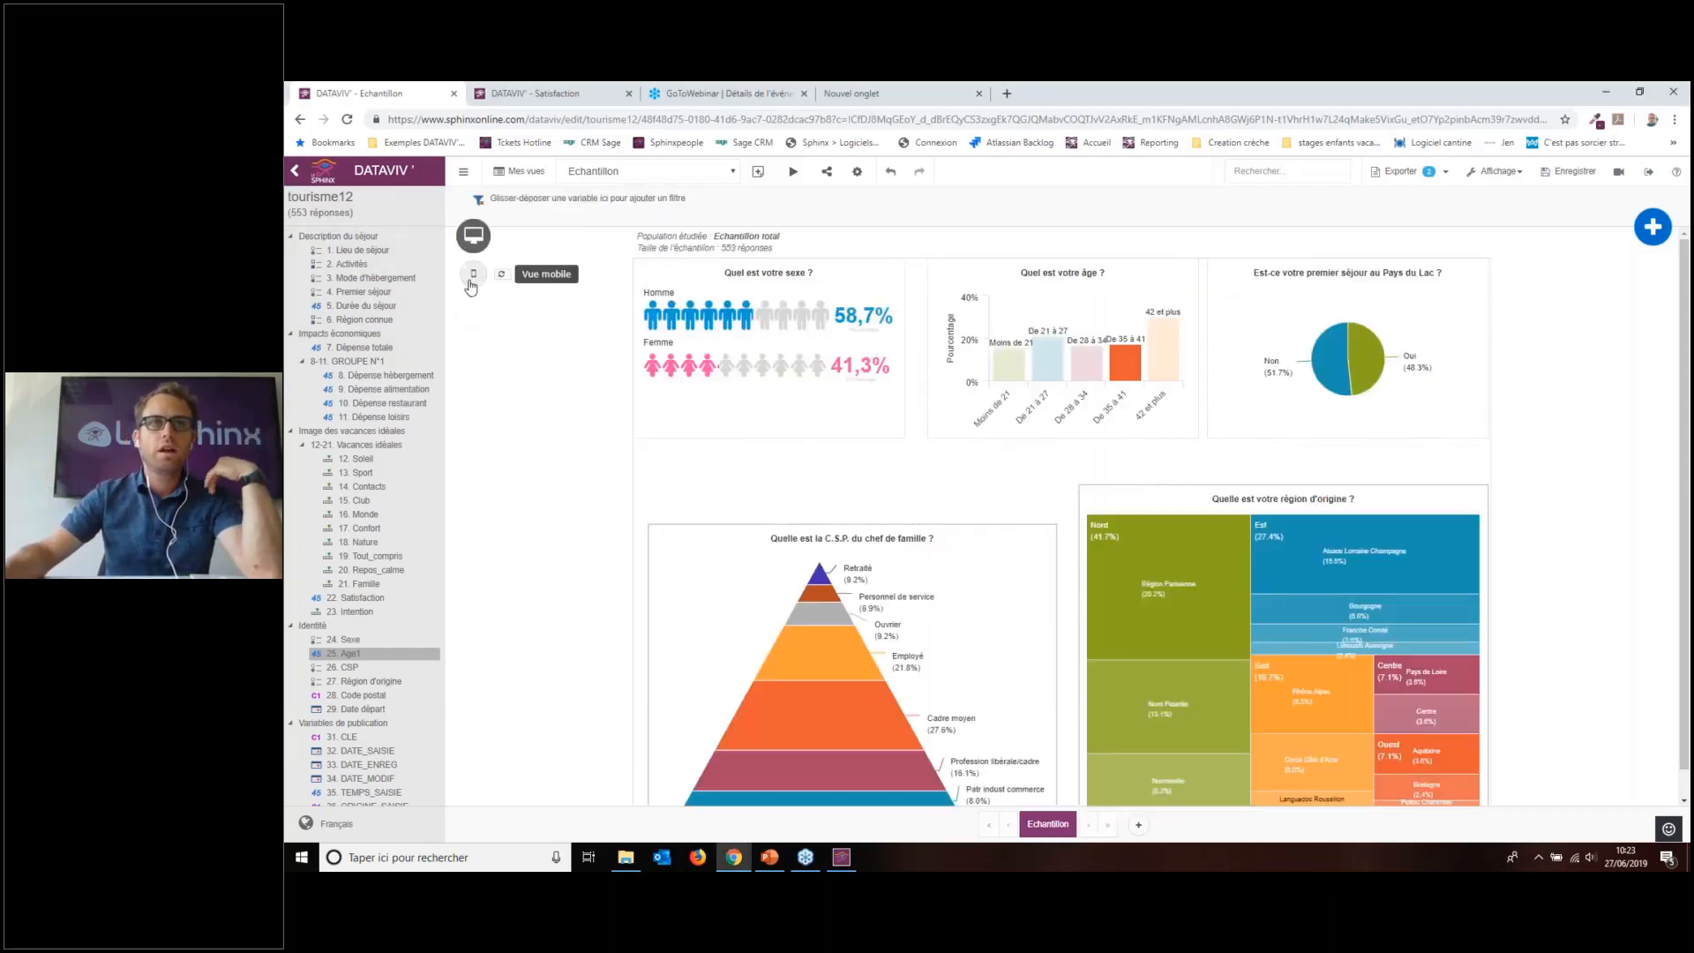
pyautogui.click(472, 277)
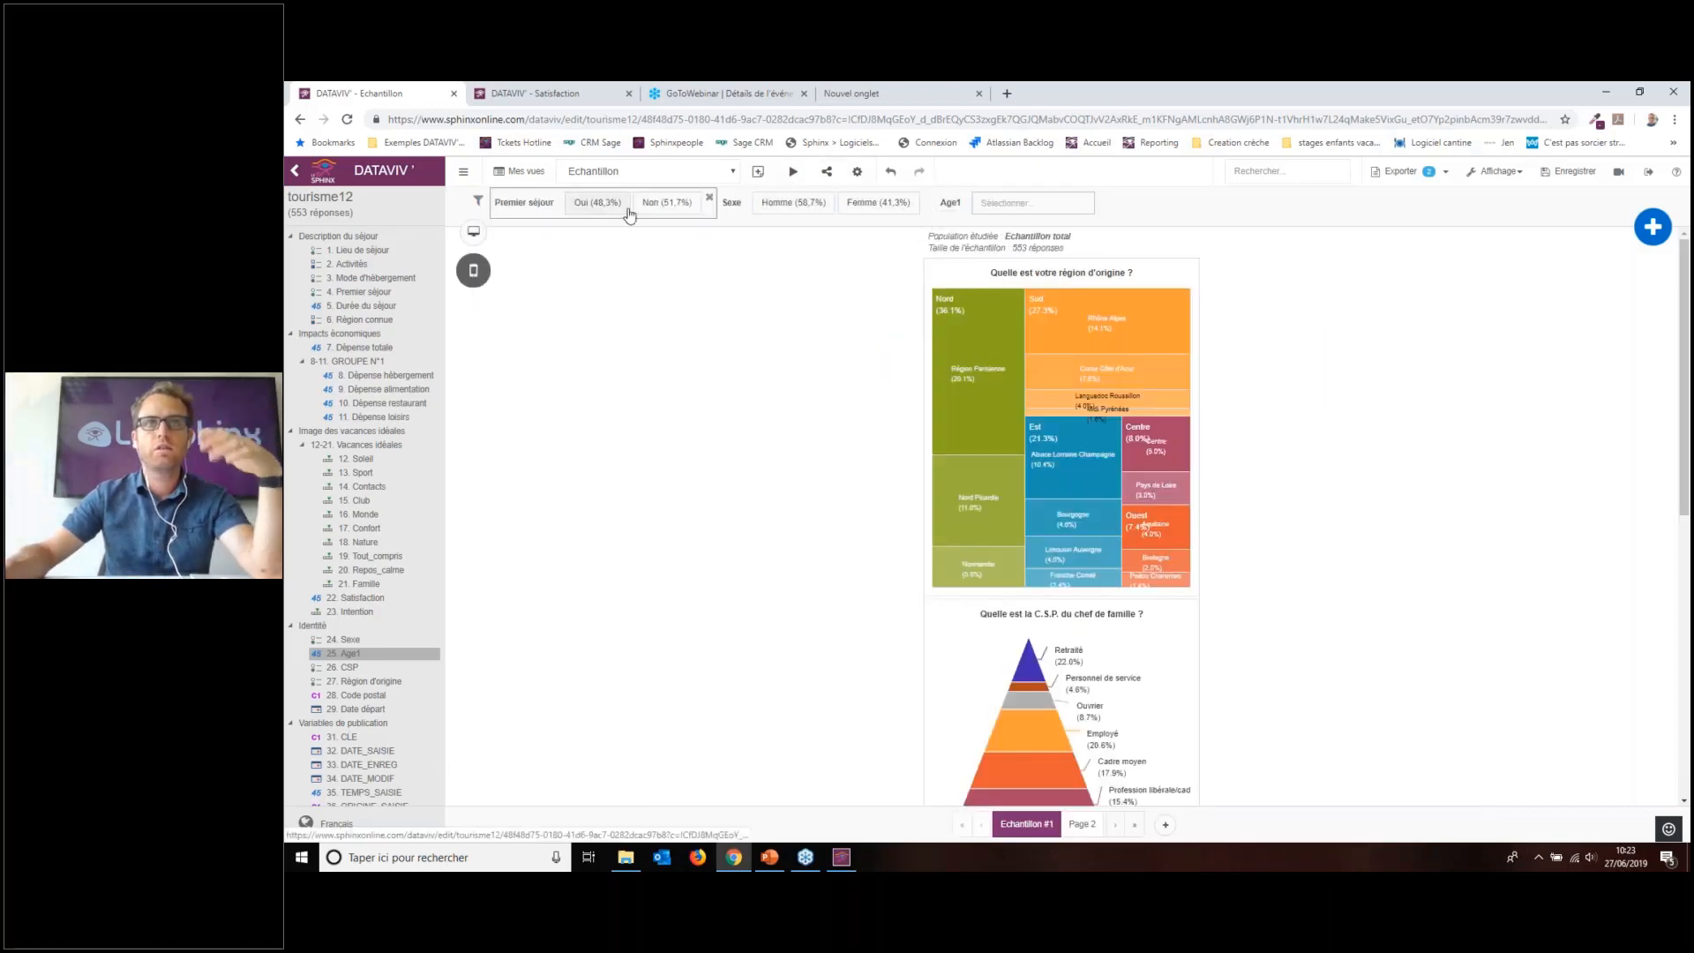
pyautogui.click(793, 173)
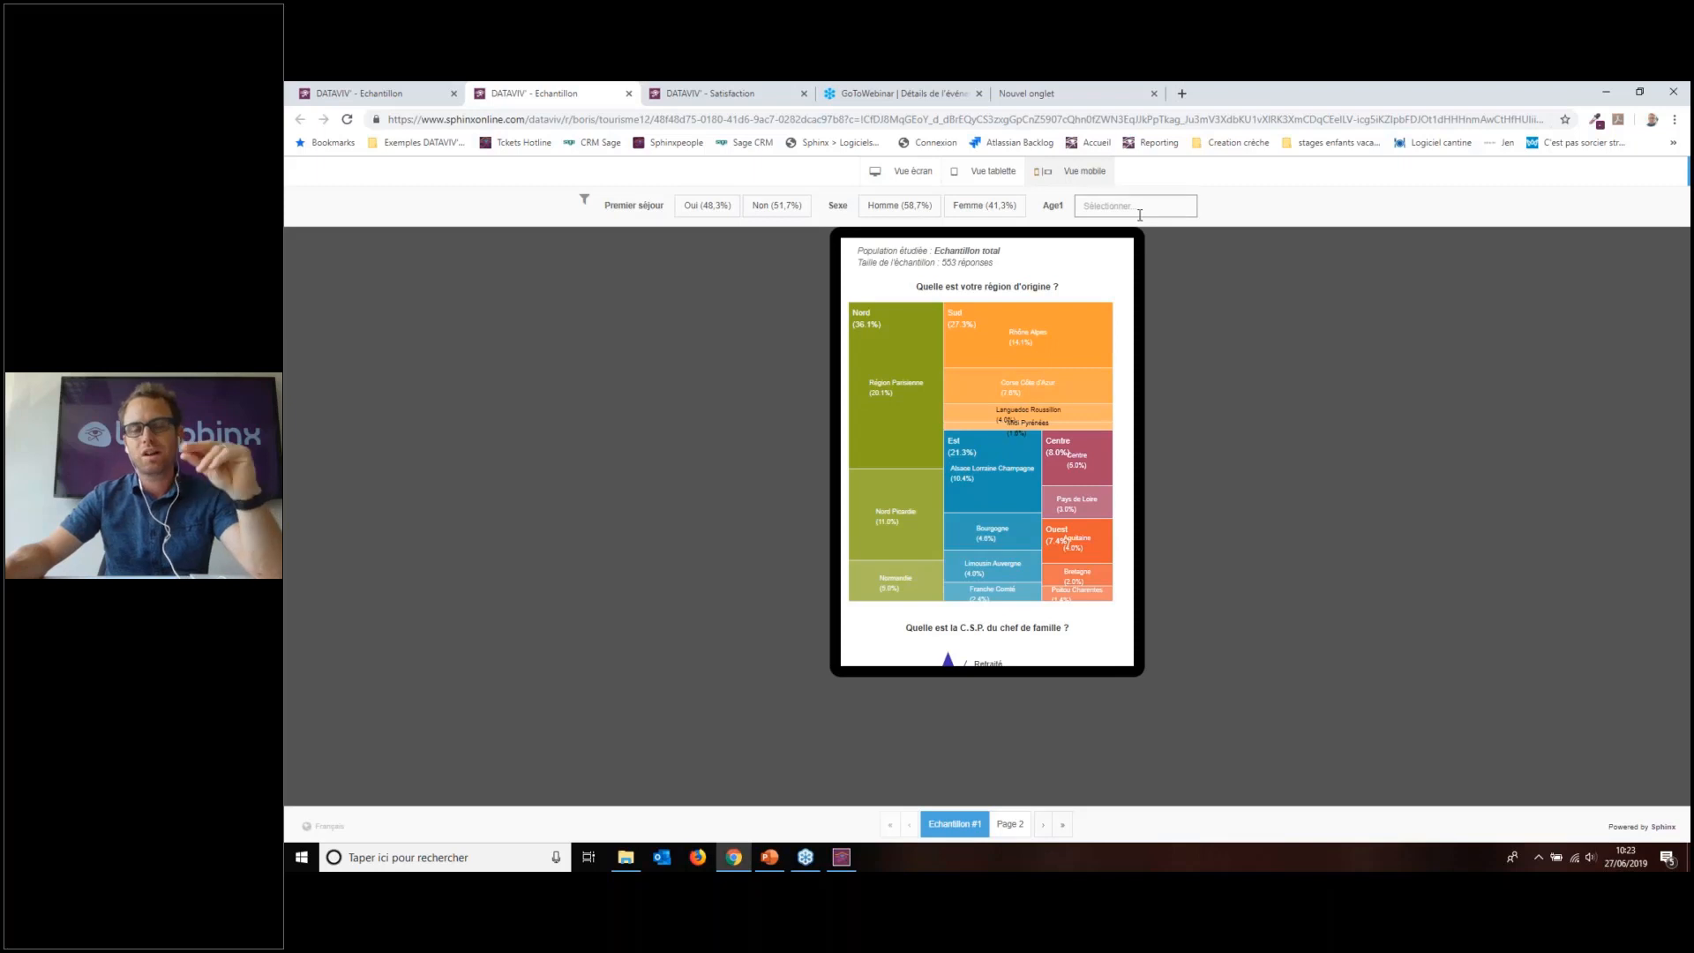
# Step: In the preview, apply then clear the Homme filter, and go back to the editor tab
pyautogui.scroll(-1, 1000, 380)
pyautogui.scroll(-2, 1000, 380)
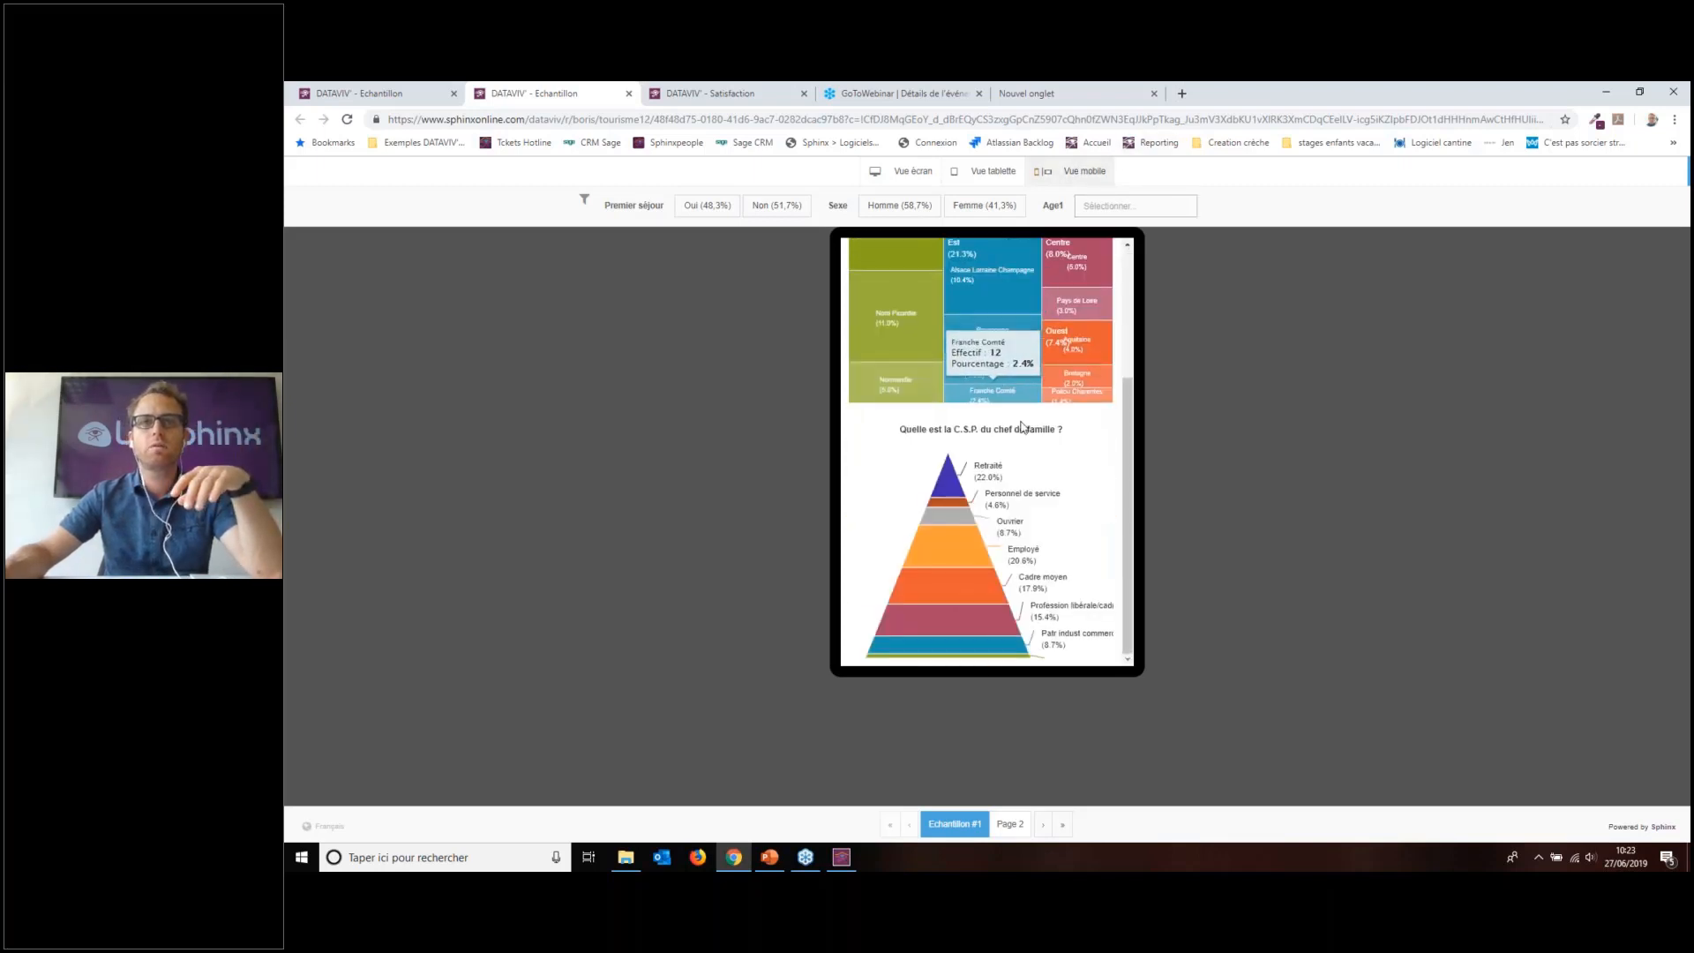
pyautogui.scroll(4, 1000, 380)
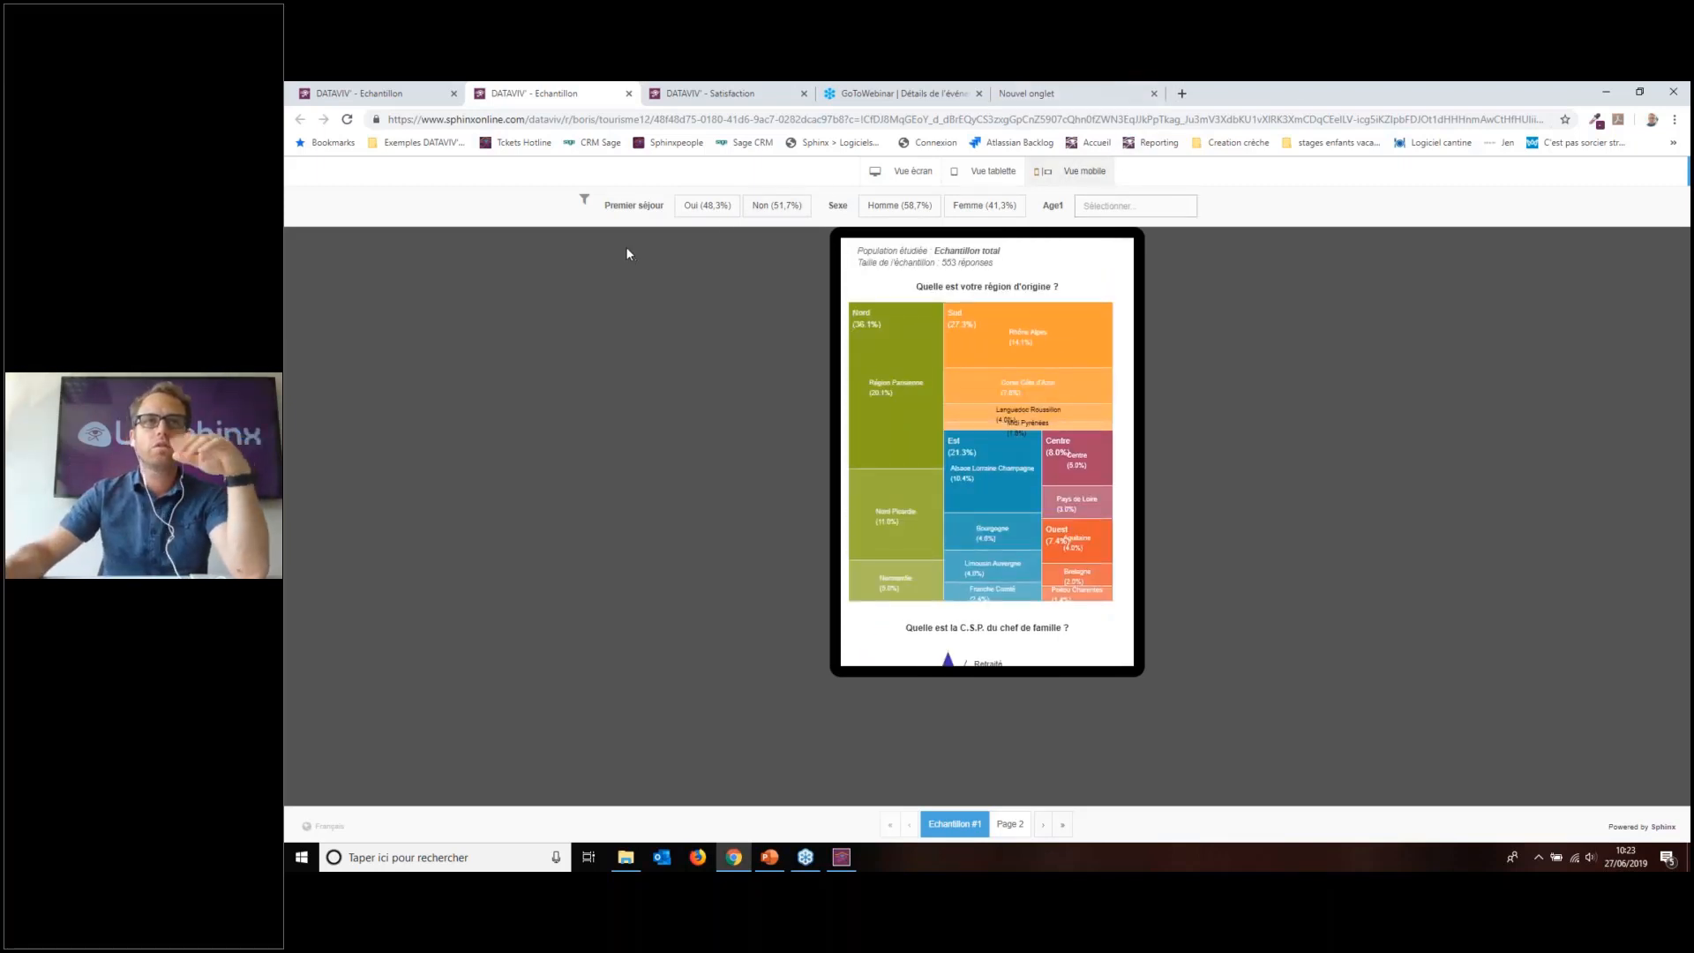
pyautogui.click(899, 206)
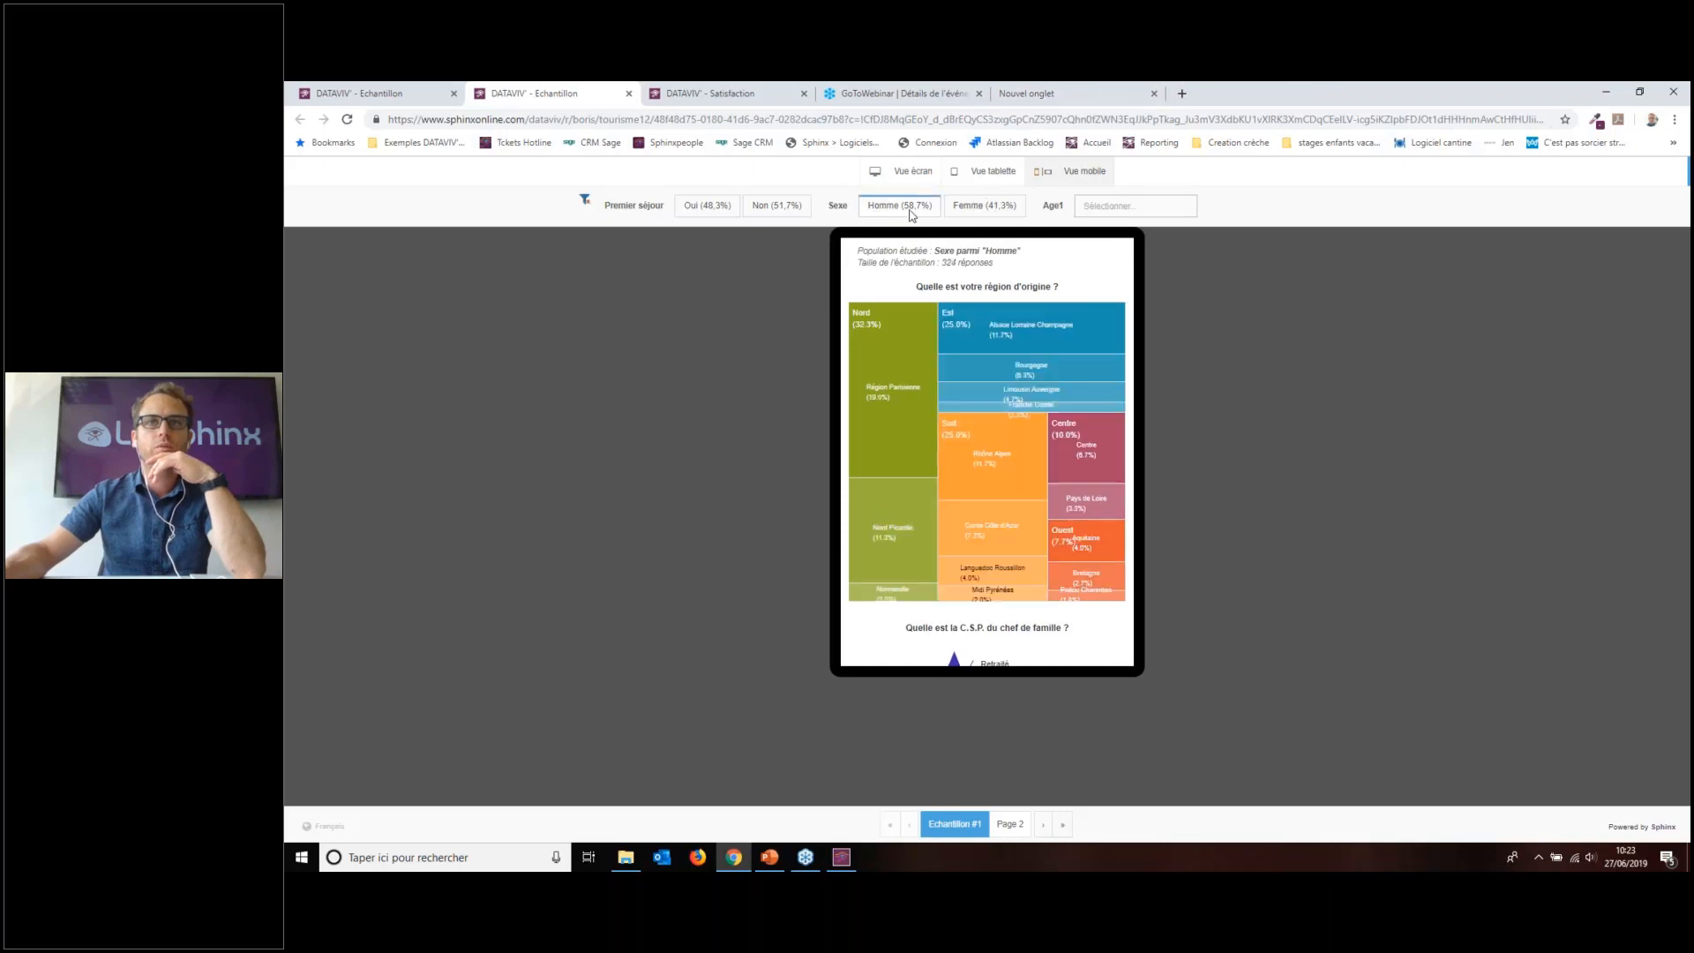
pyautogui.scroll(-2, 1012, 465)
pyautogui.scroll(3, 1013, 466)
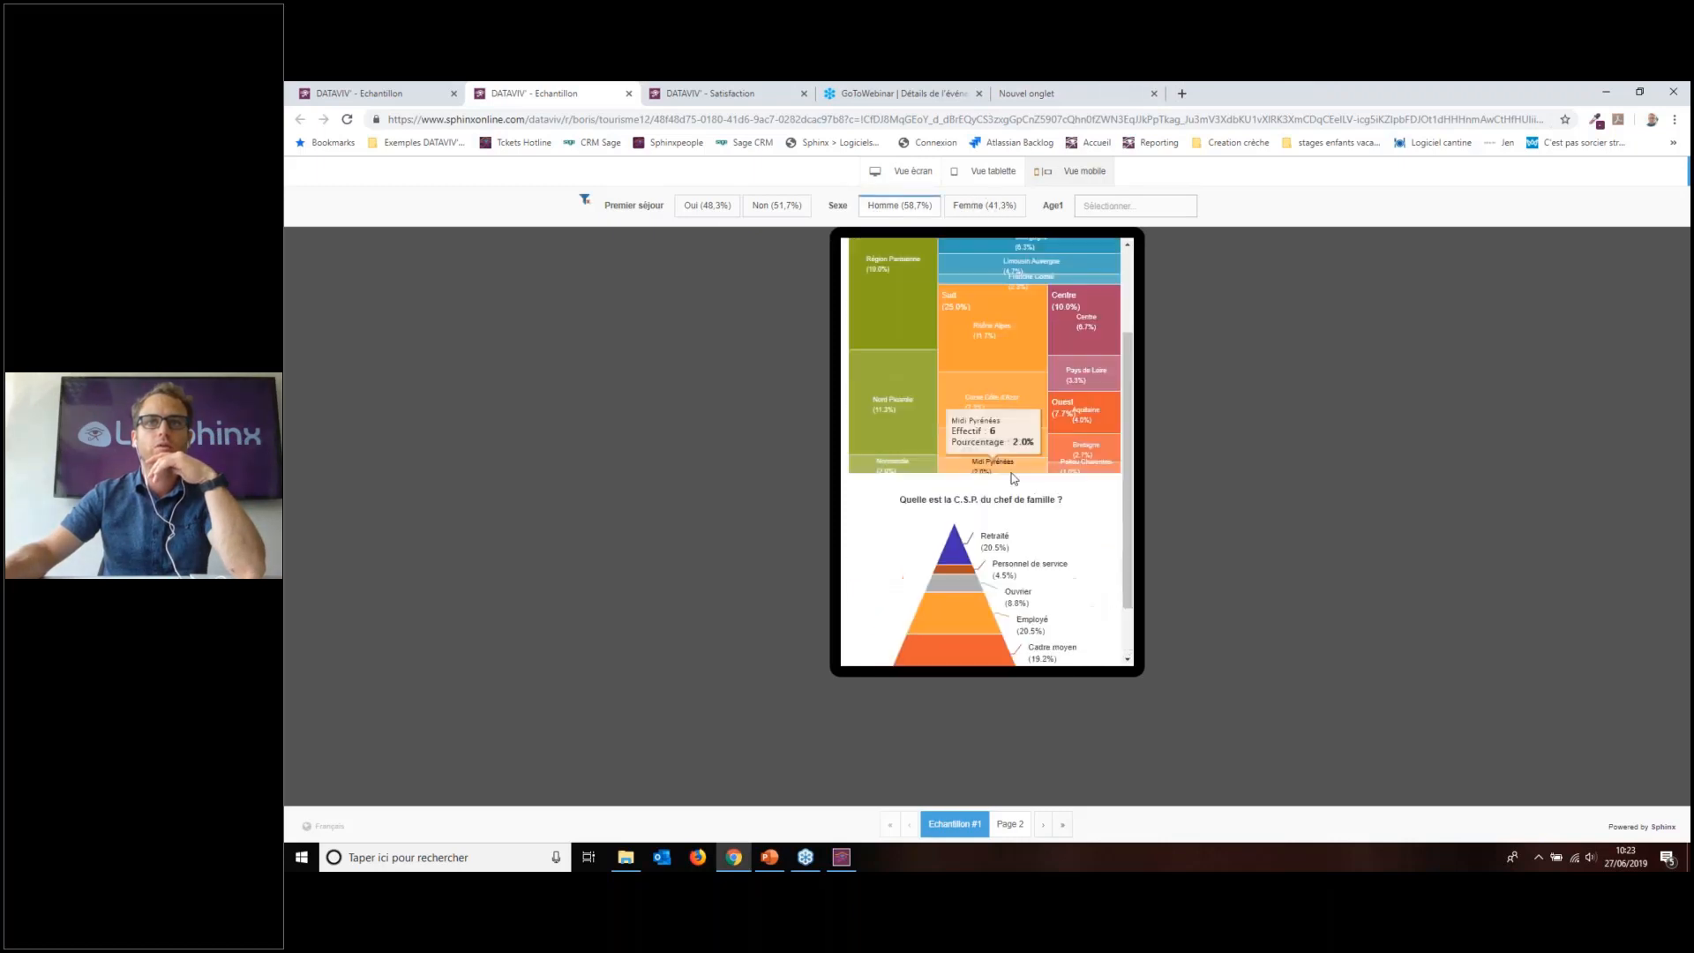
pyautogui.click(899, 206)
pyautogui.click(379, 92)
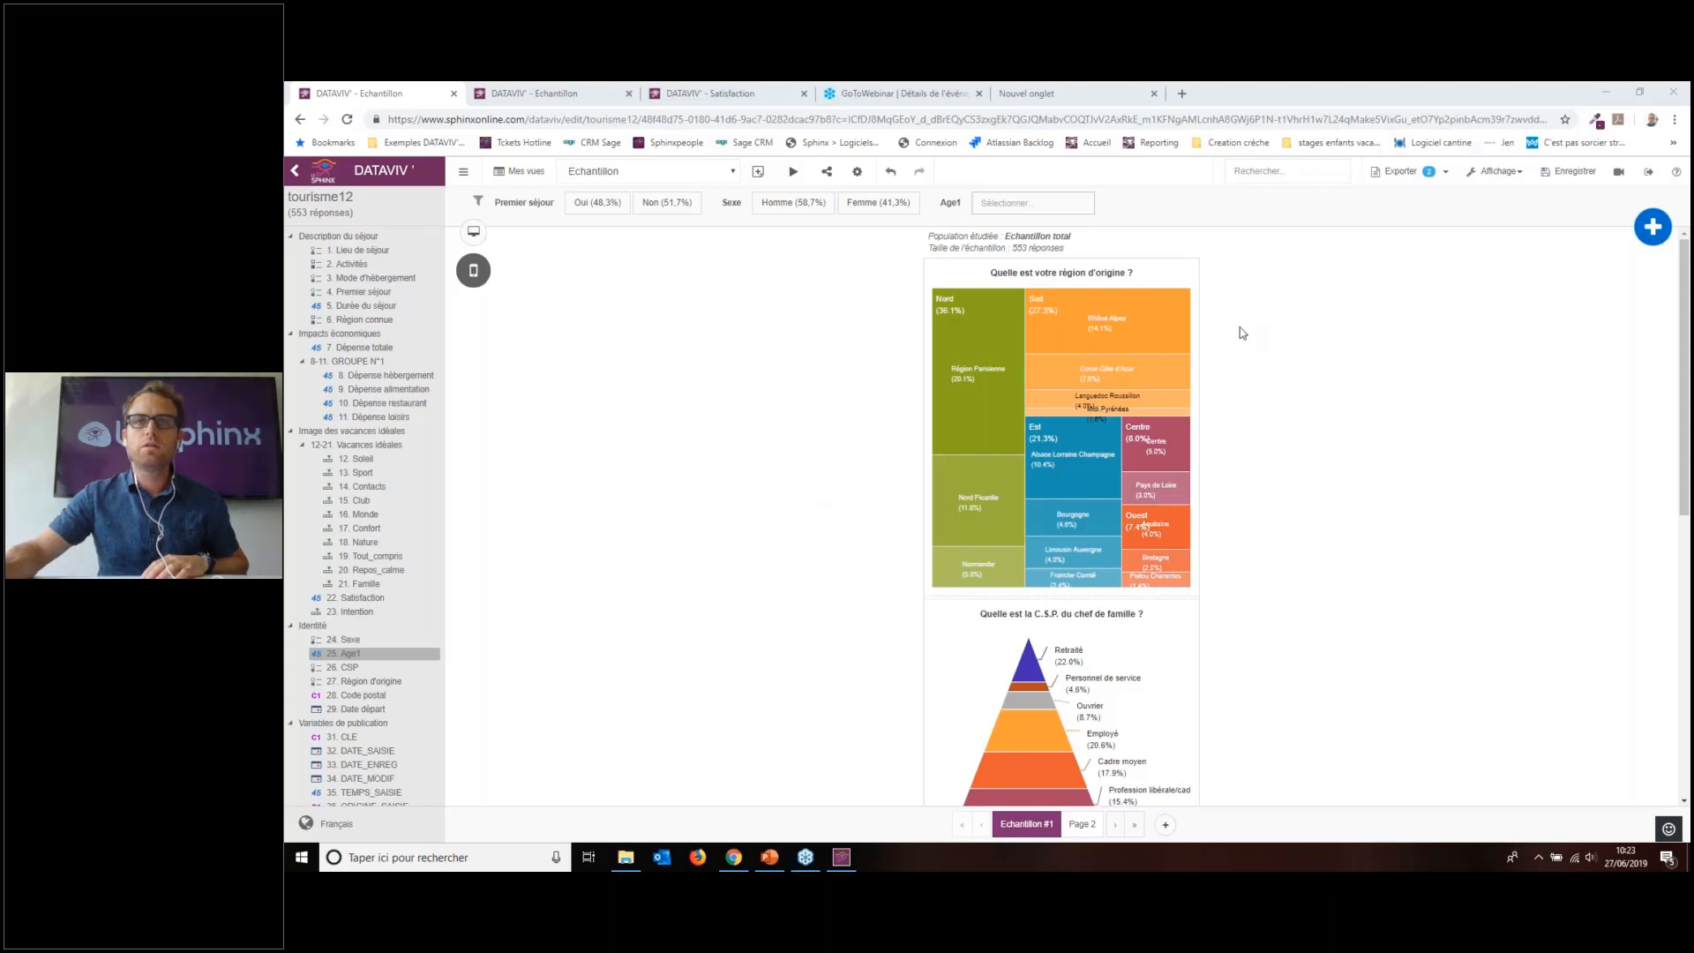
# Step: Look at the view properties' Affichage settings and close them without changes
pyautogui.click(1438, 333)
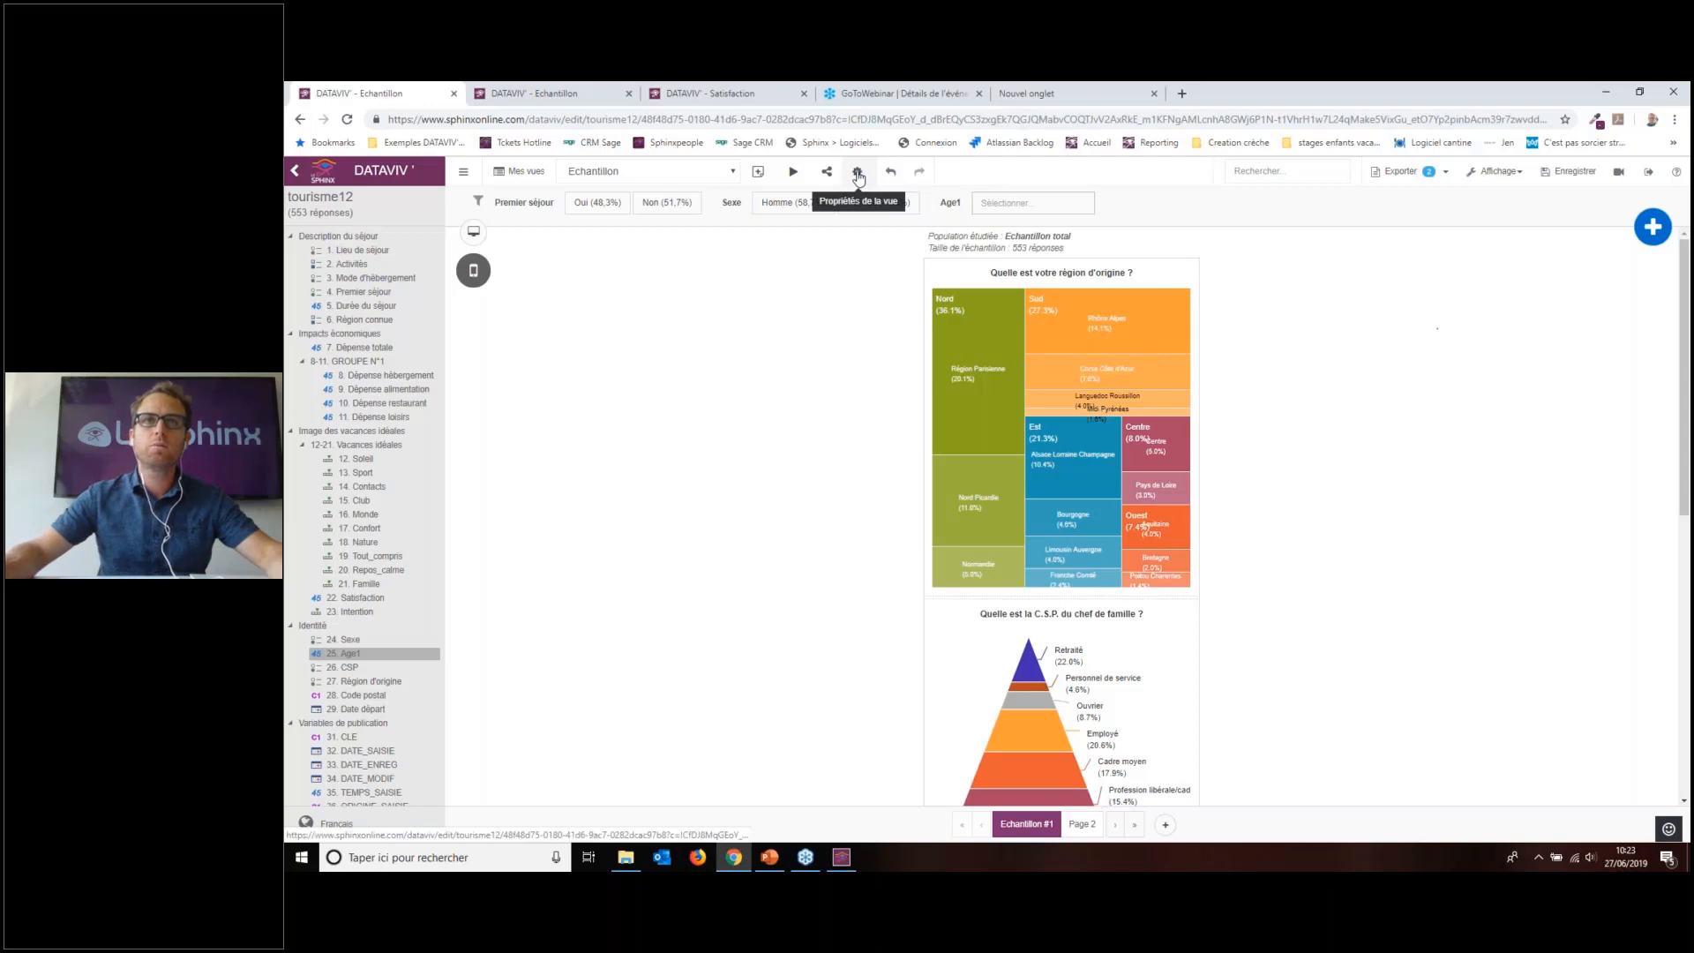
pyautogui.click(858, 175)
pyautogui.click(997, 307)
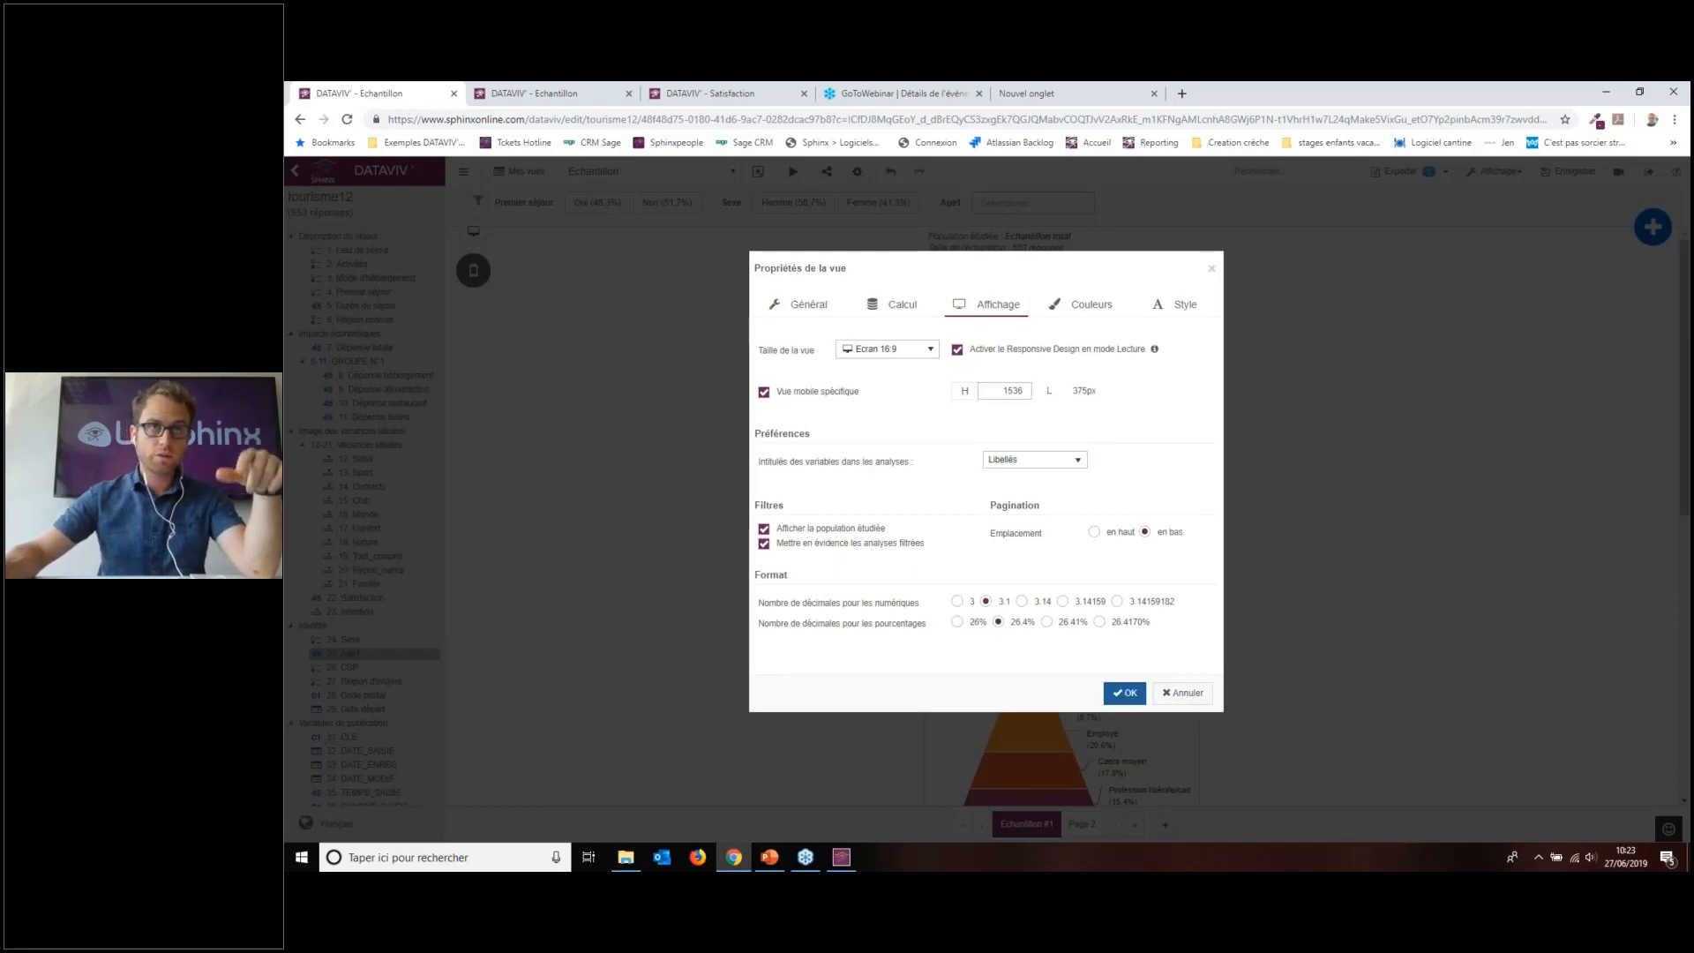
pyautogui.press('Escape')
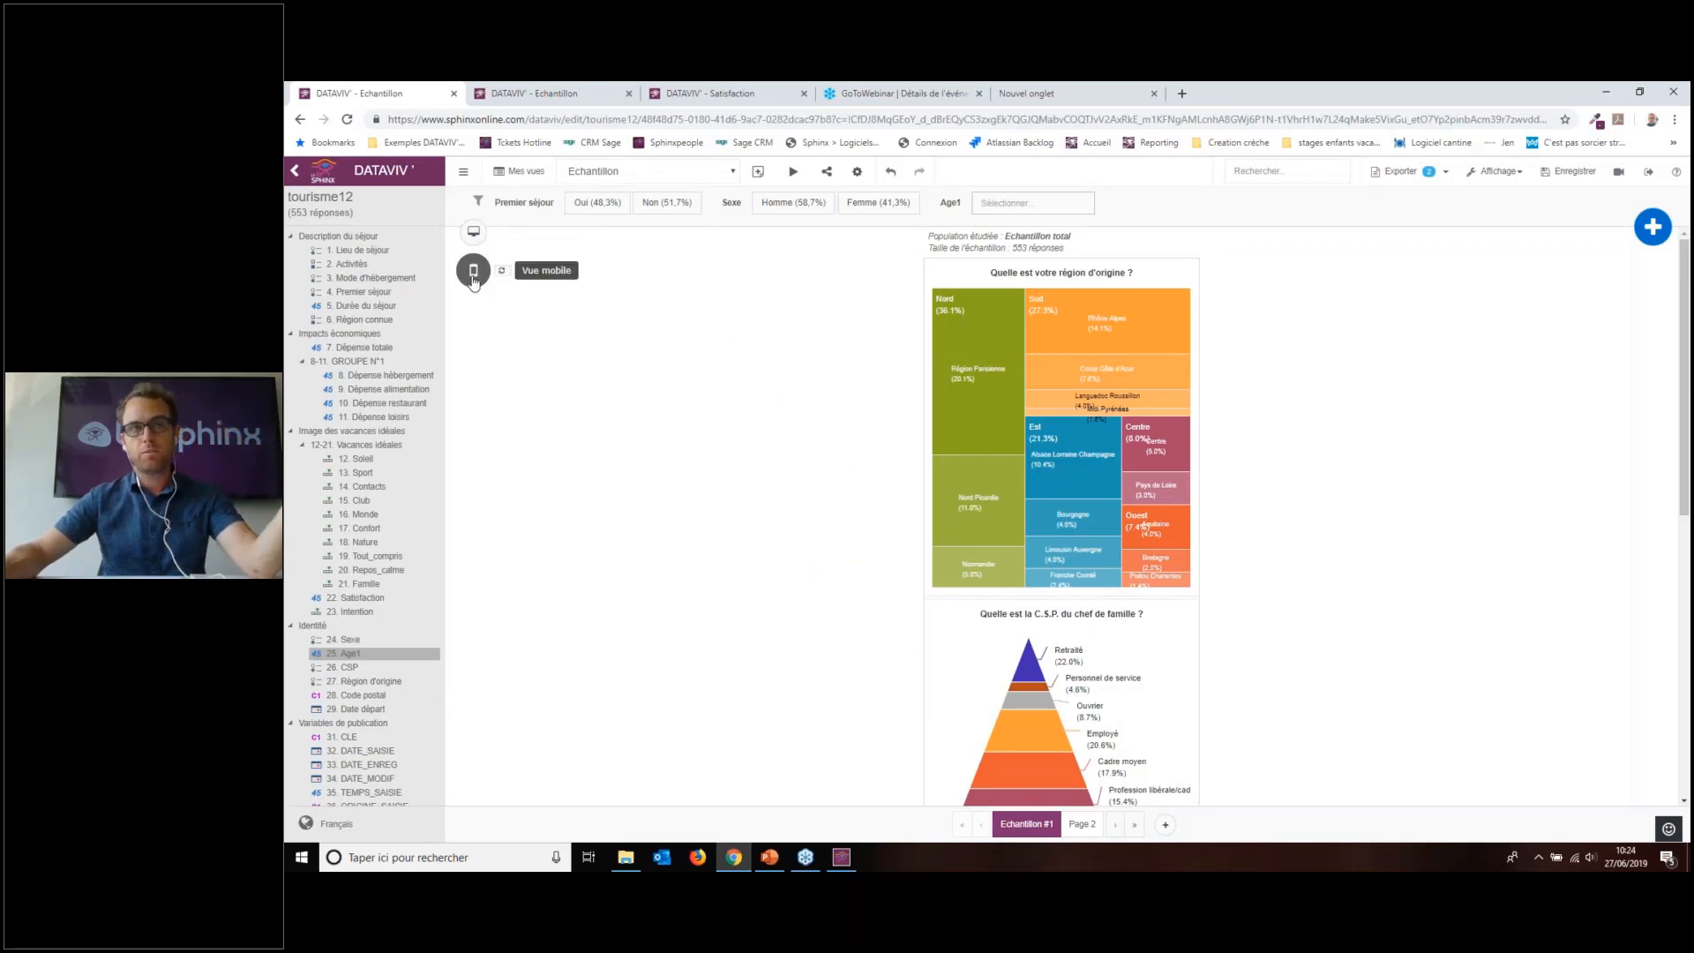
# Step: Add 12-21. Vacances idéales under the charts and switch to the Vue écran layout
pyautogui.scroll(-6, 1005, 418)
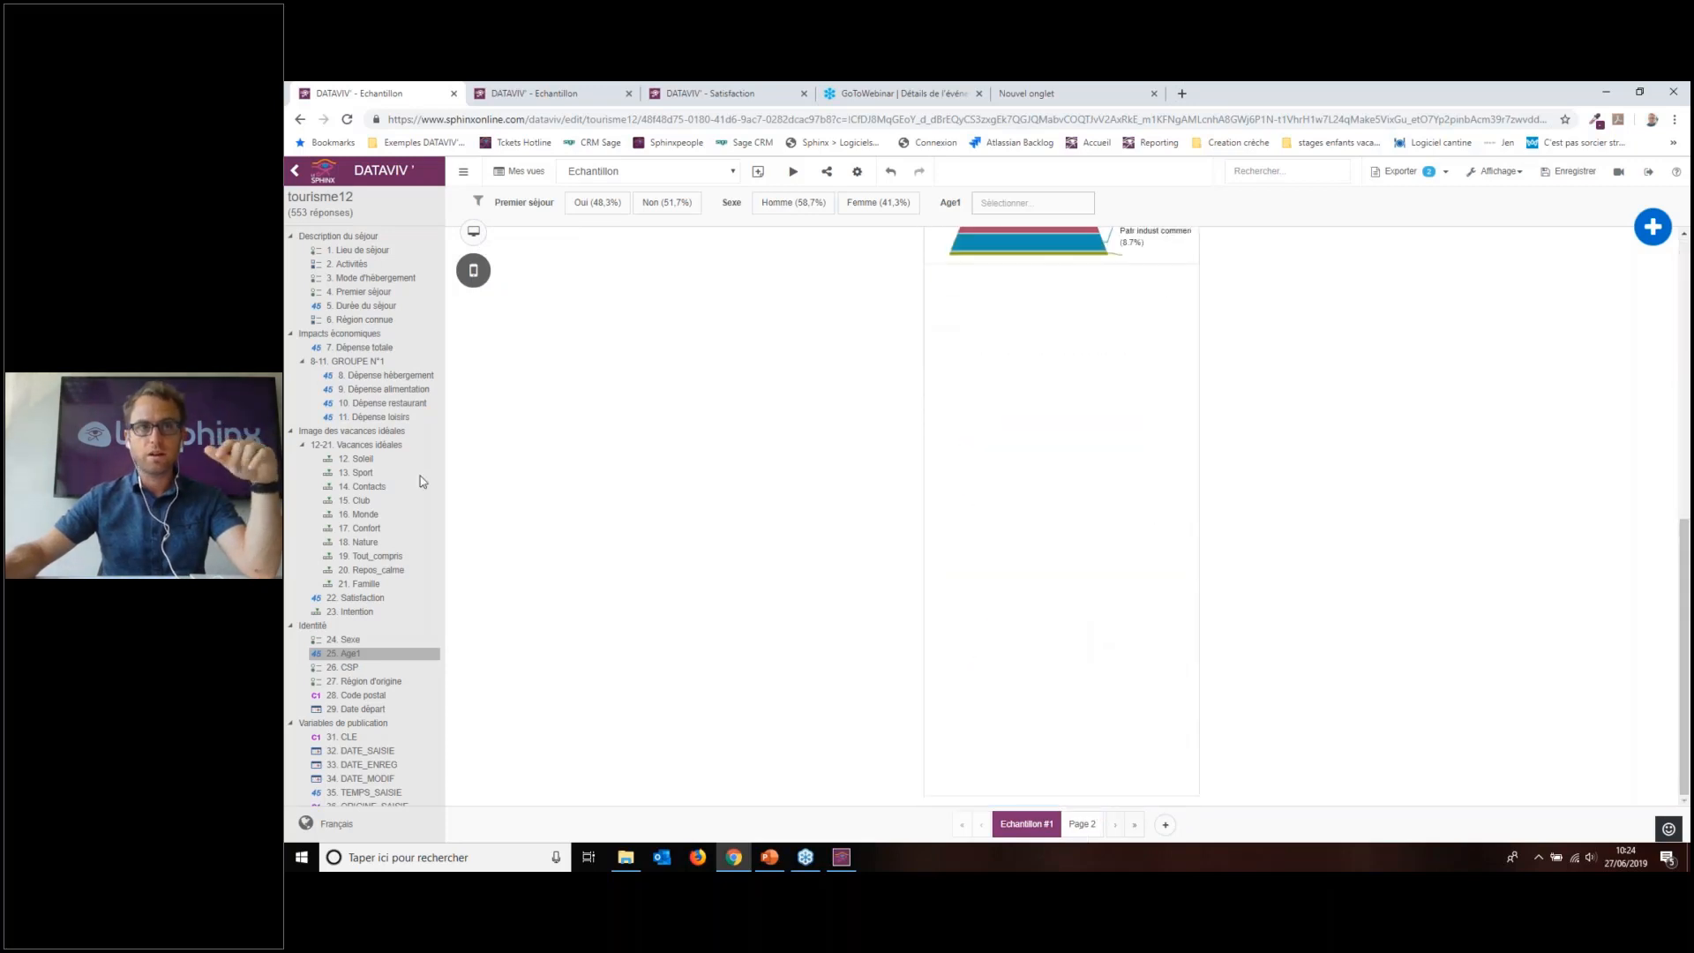
pyautogui.moveTo(358, 445); pyautogui.dragTo(1059, 349)
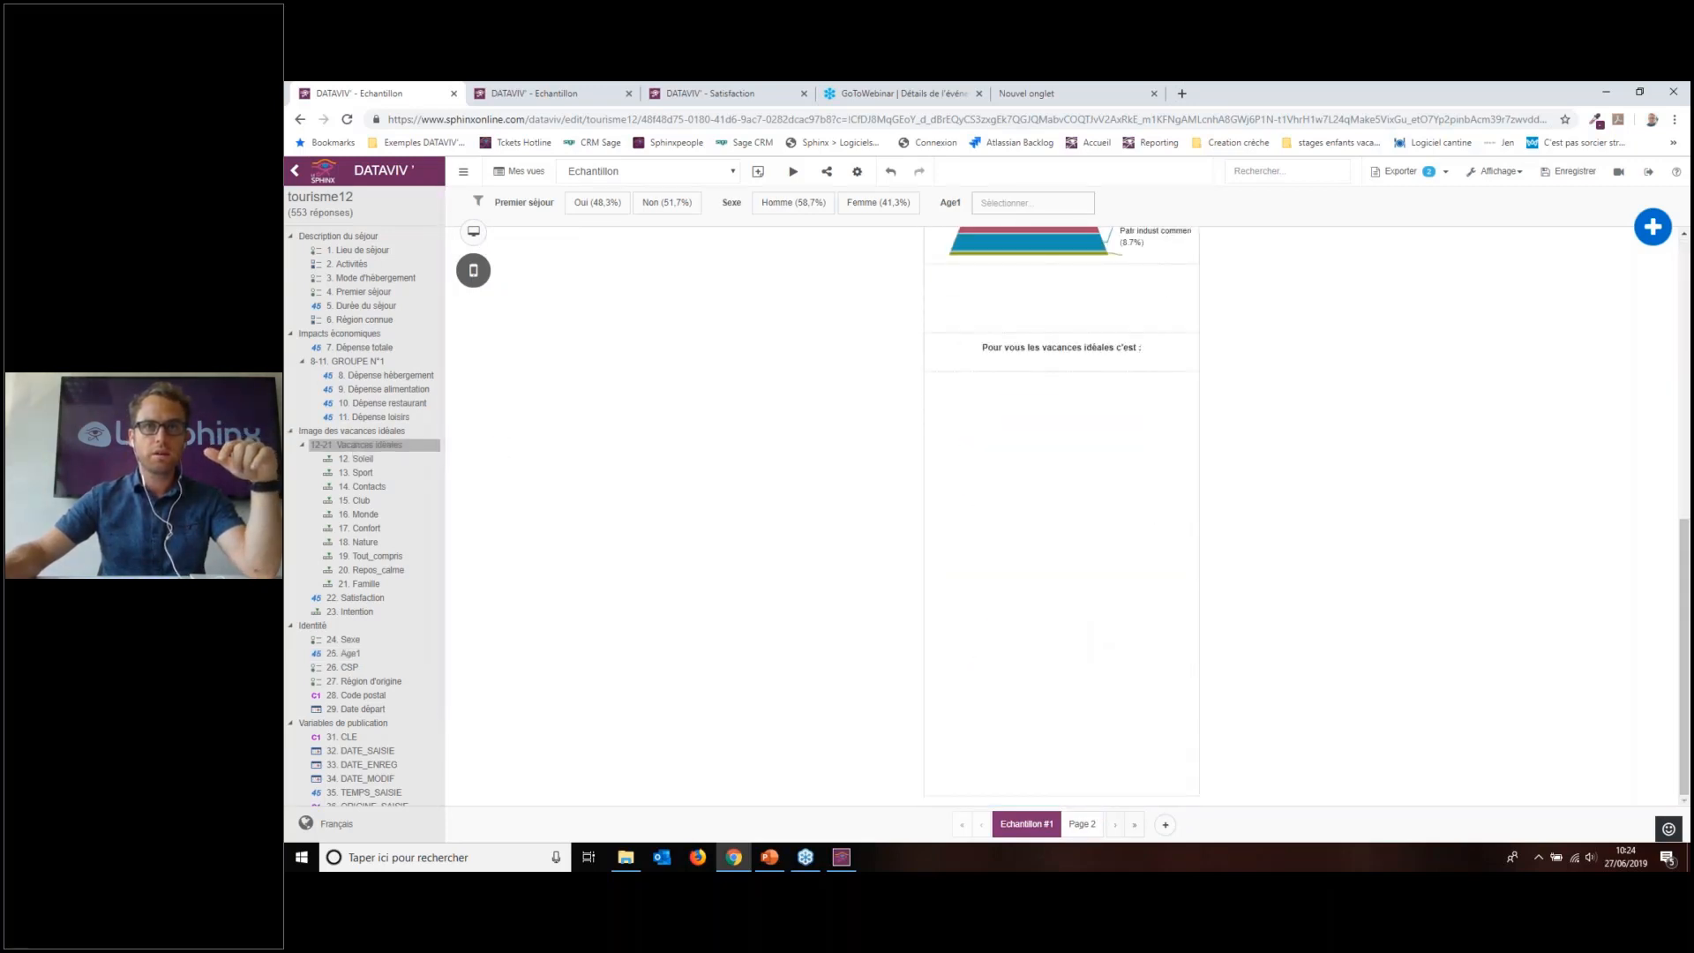
pyautogui.scroll(8, 1025, 411)
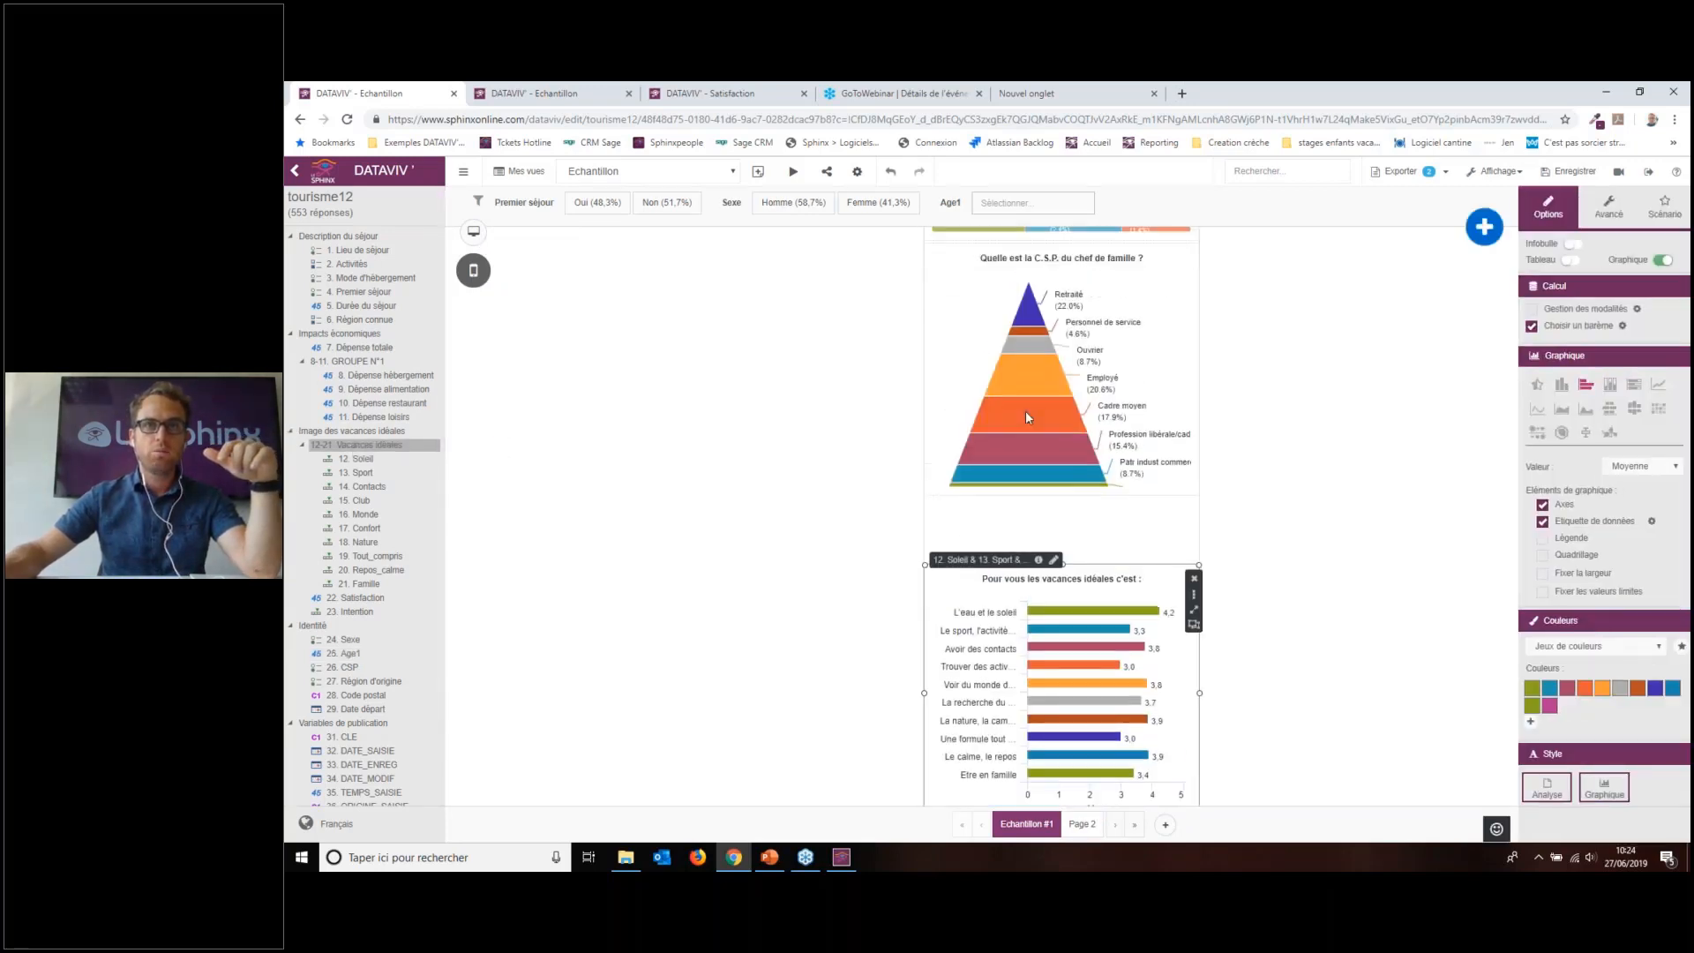
pyautogui.click(473, 234)
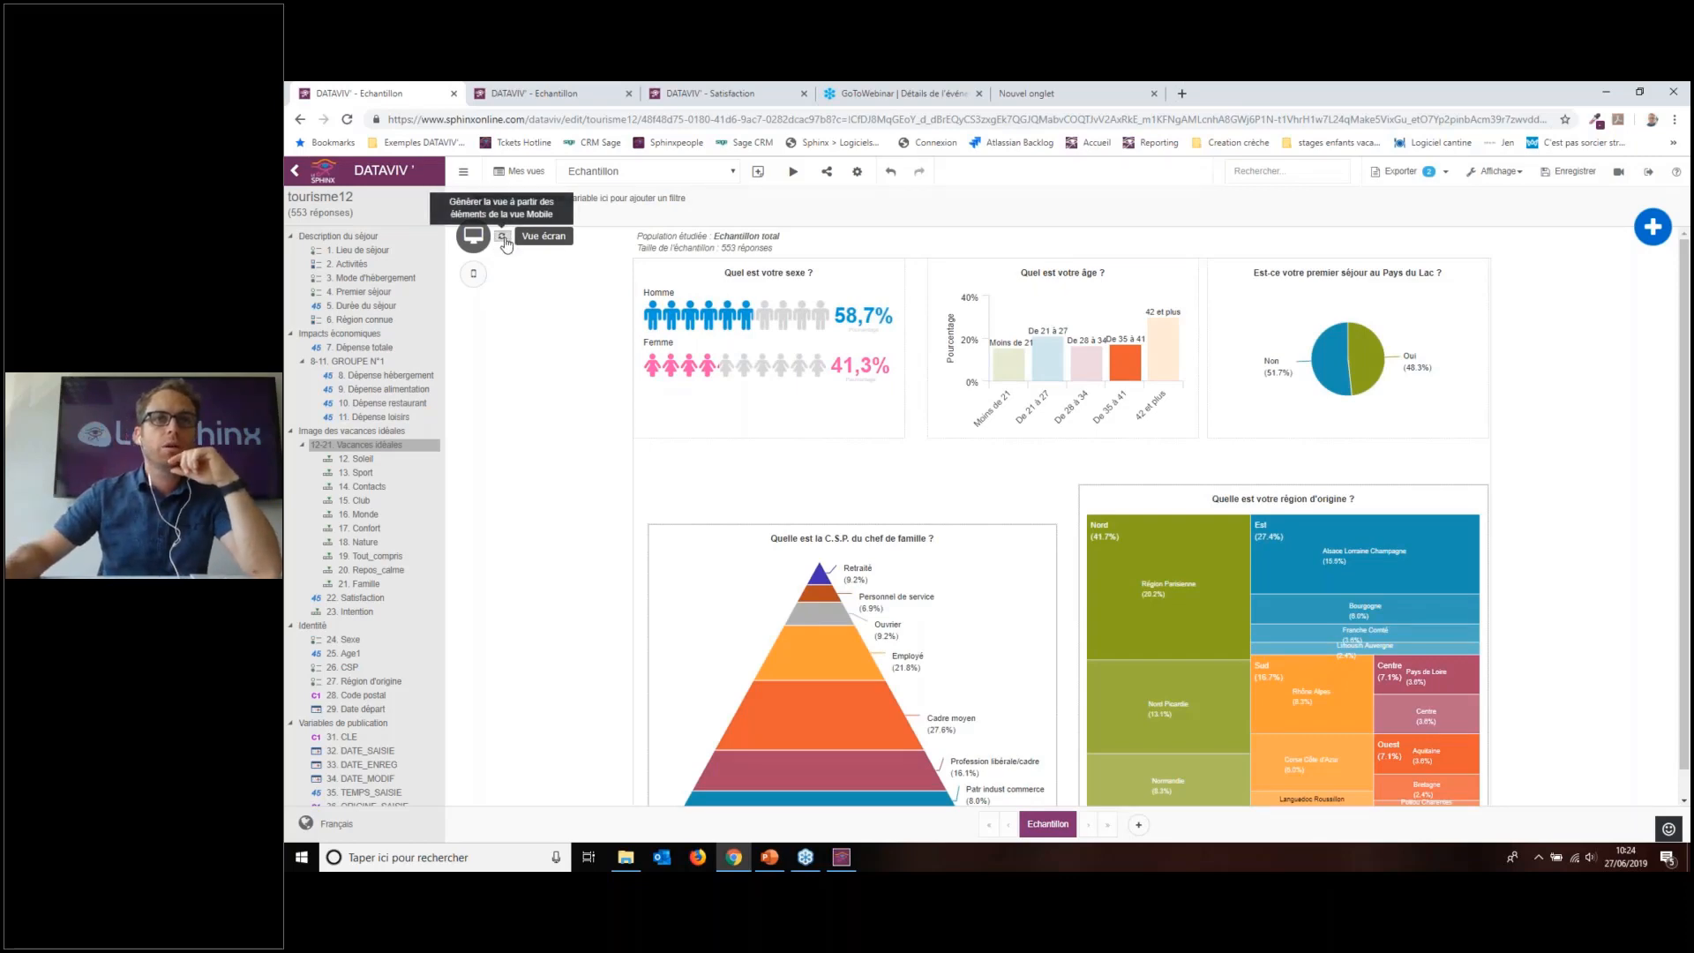
# Step: Regenerate the screen view from the mobile view and browse Echantillon #1 #2 and Page 3
pyautogui.click(502, 235)
pyautogui.click(1111, 515)
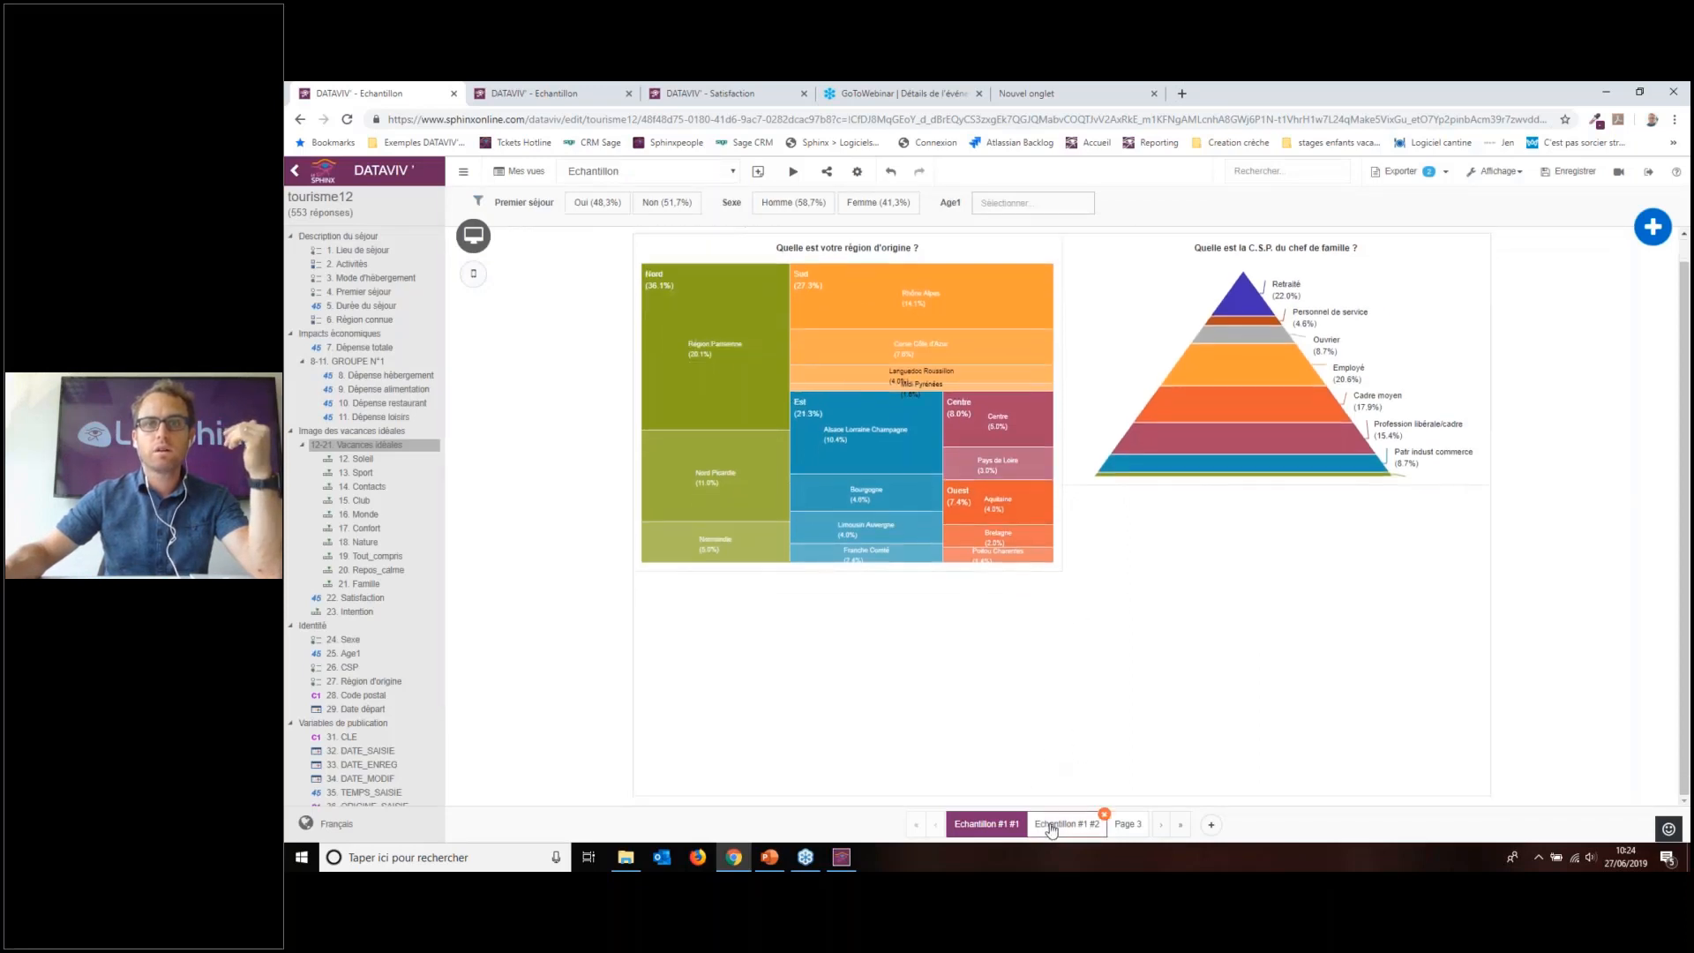
pyautogui.click(1069, 823)
pyautogui.click(1128, 823)
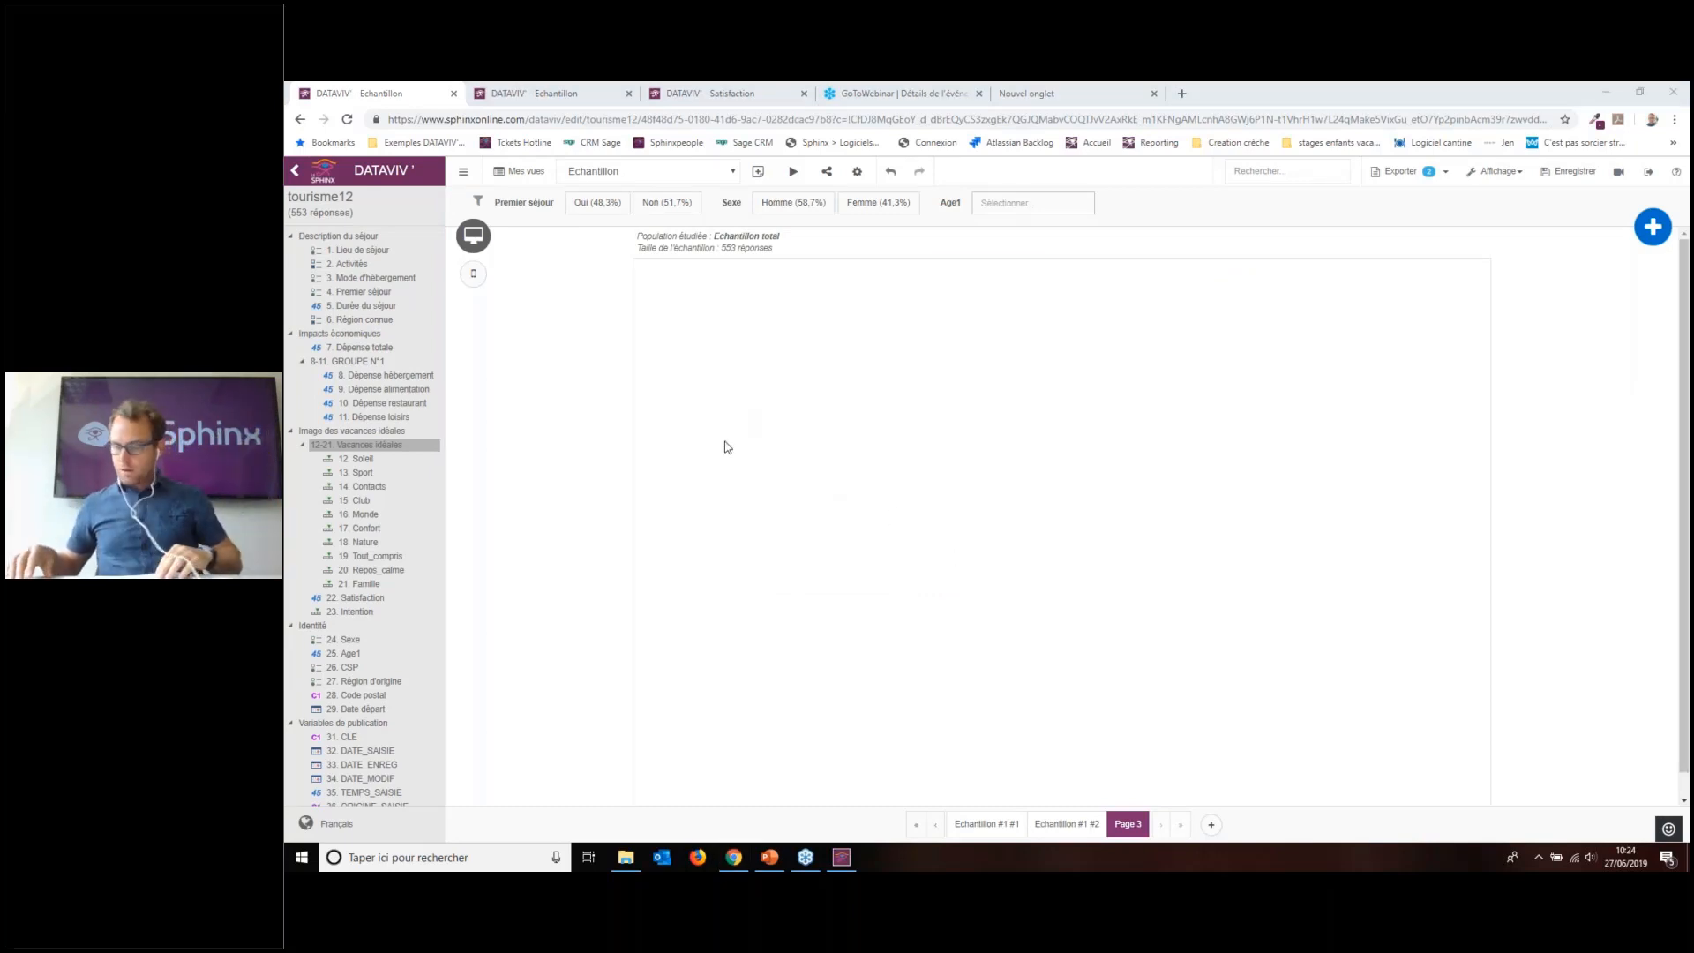
pyautogui.click(323, 171)
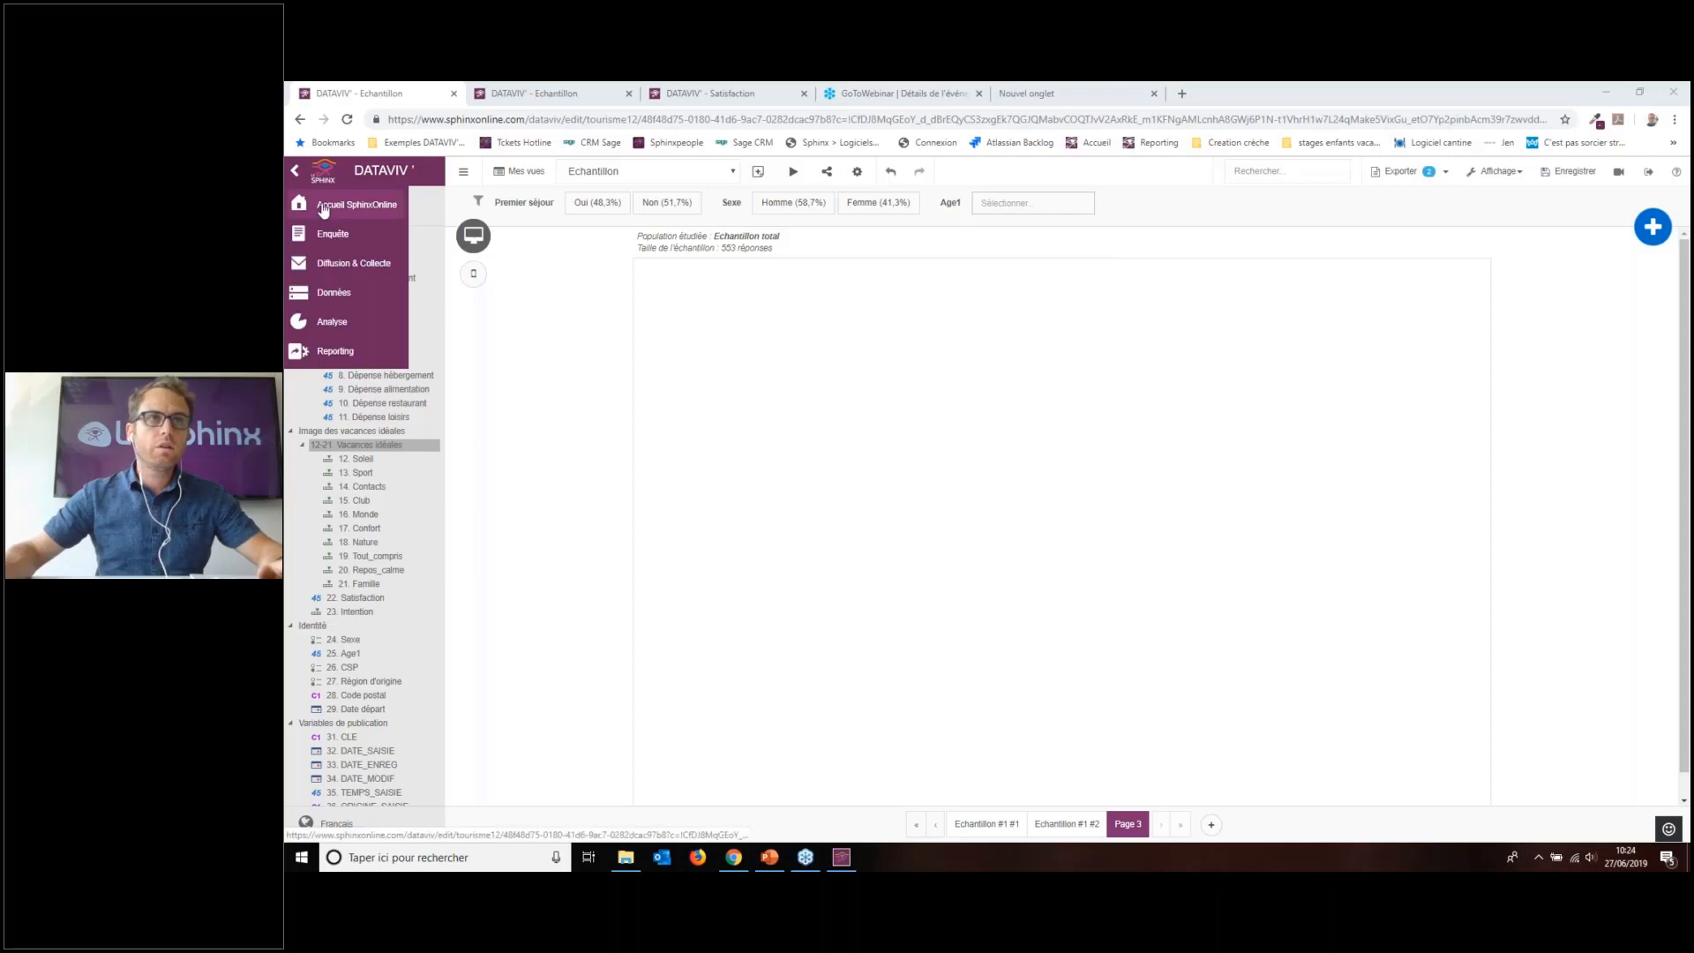
# Step: Quit to the Sphinx Online home, filter Mes enquêtes by name, and open the Satisfaction report tab
pyautogui.click(323, 205)
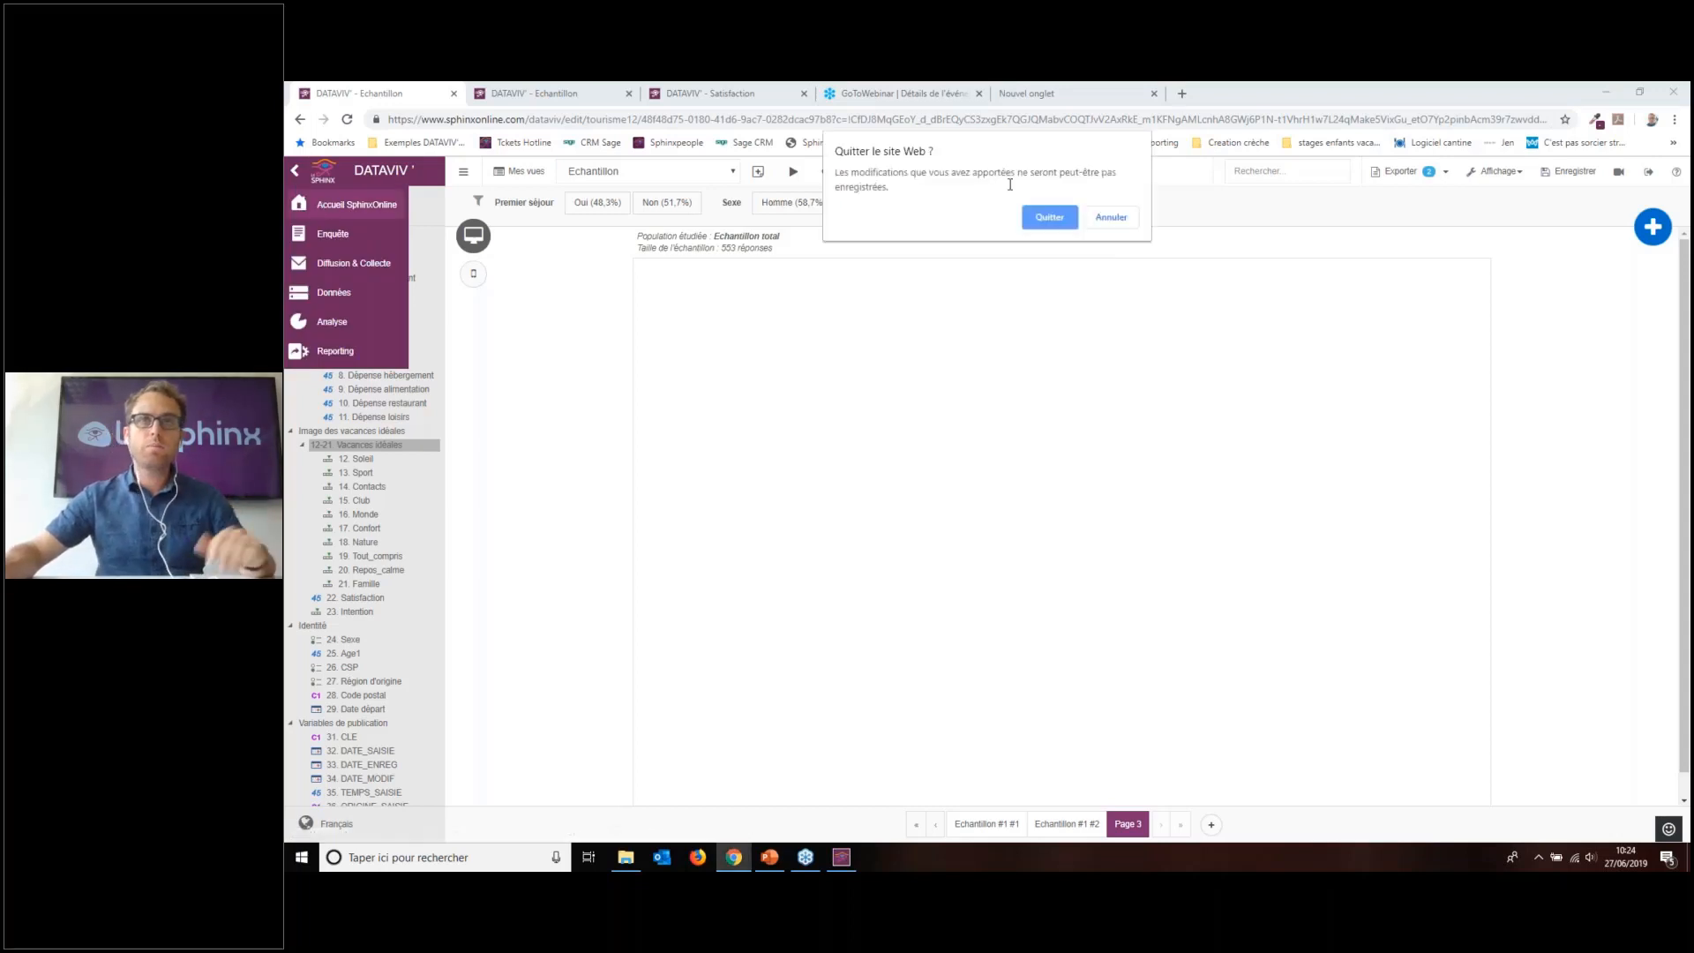
pyautogui.click(1049, 217)
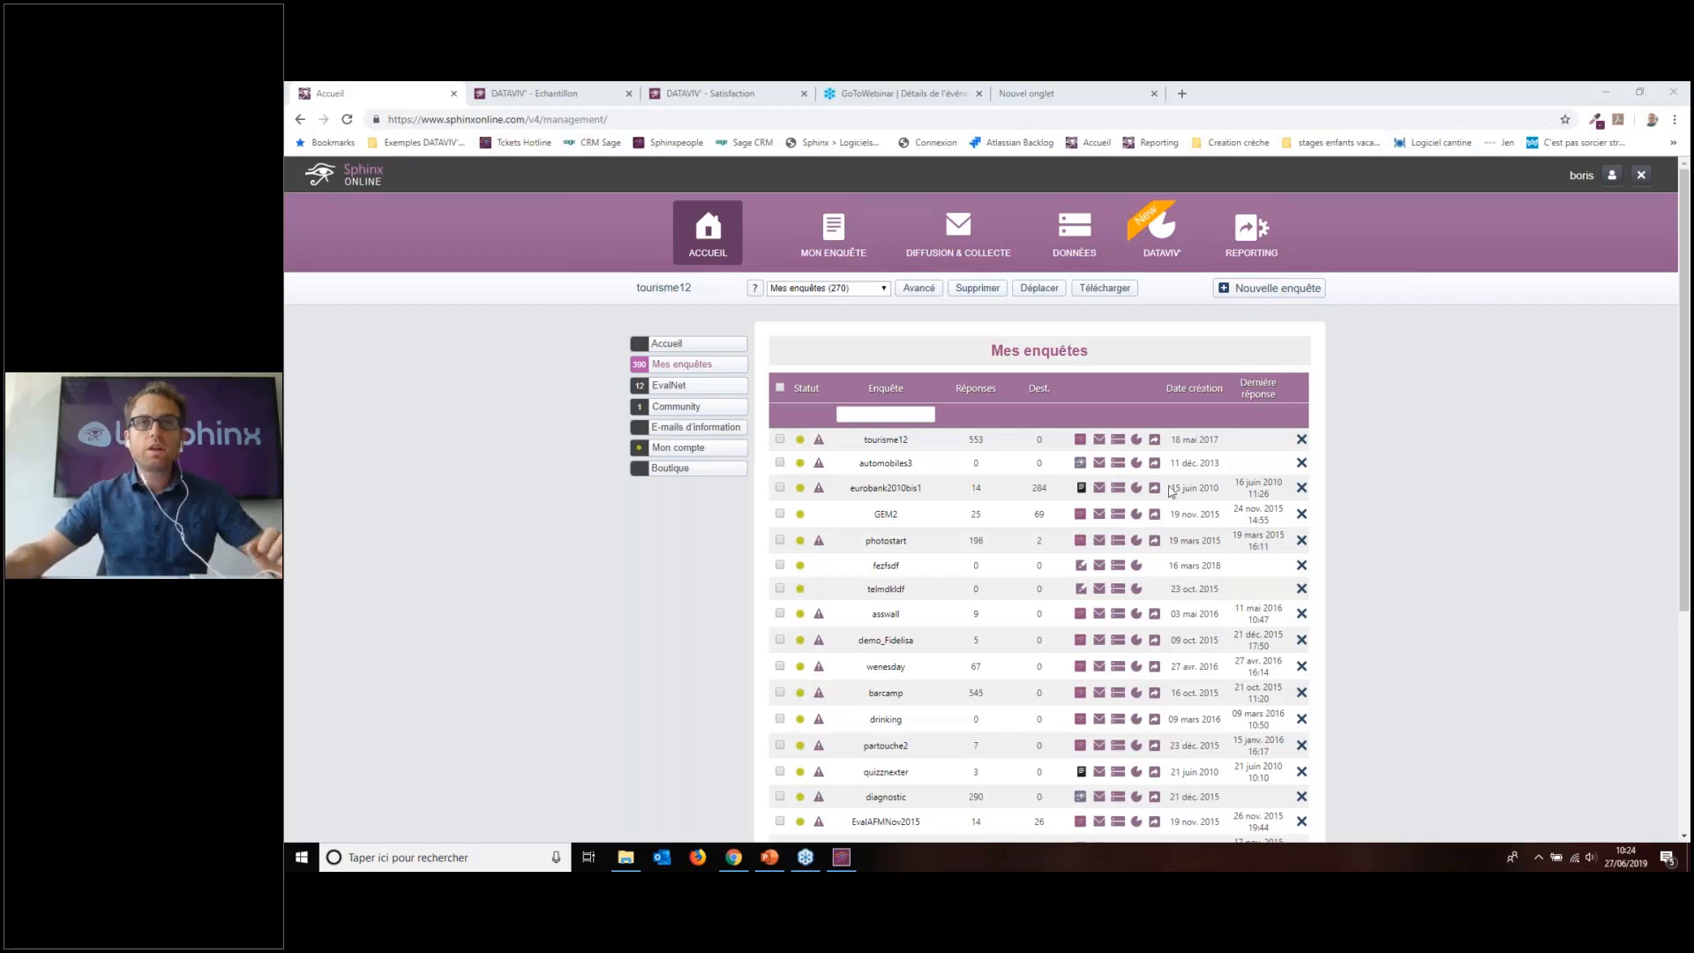
pyautogui.click(901, 418)
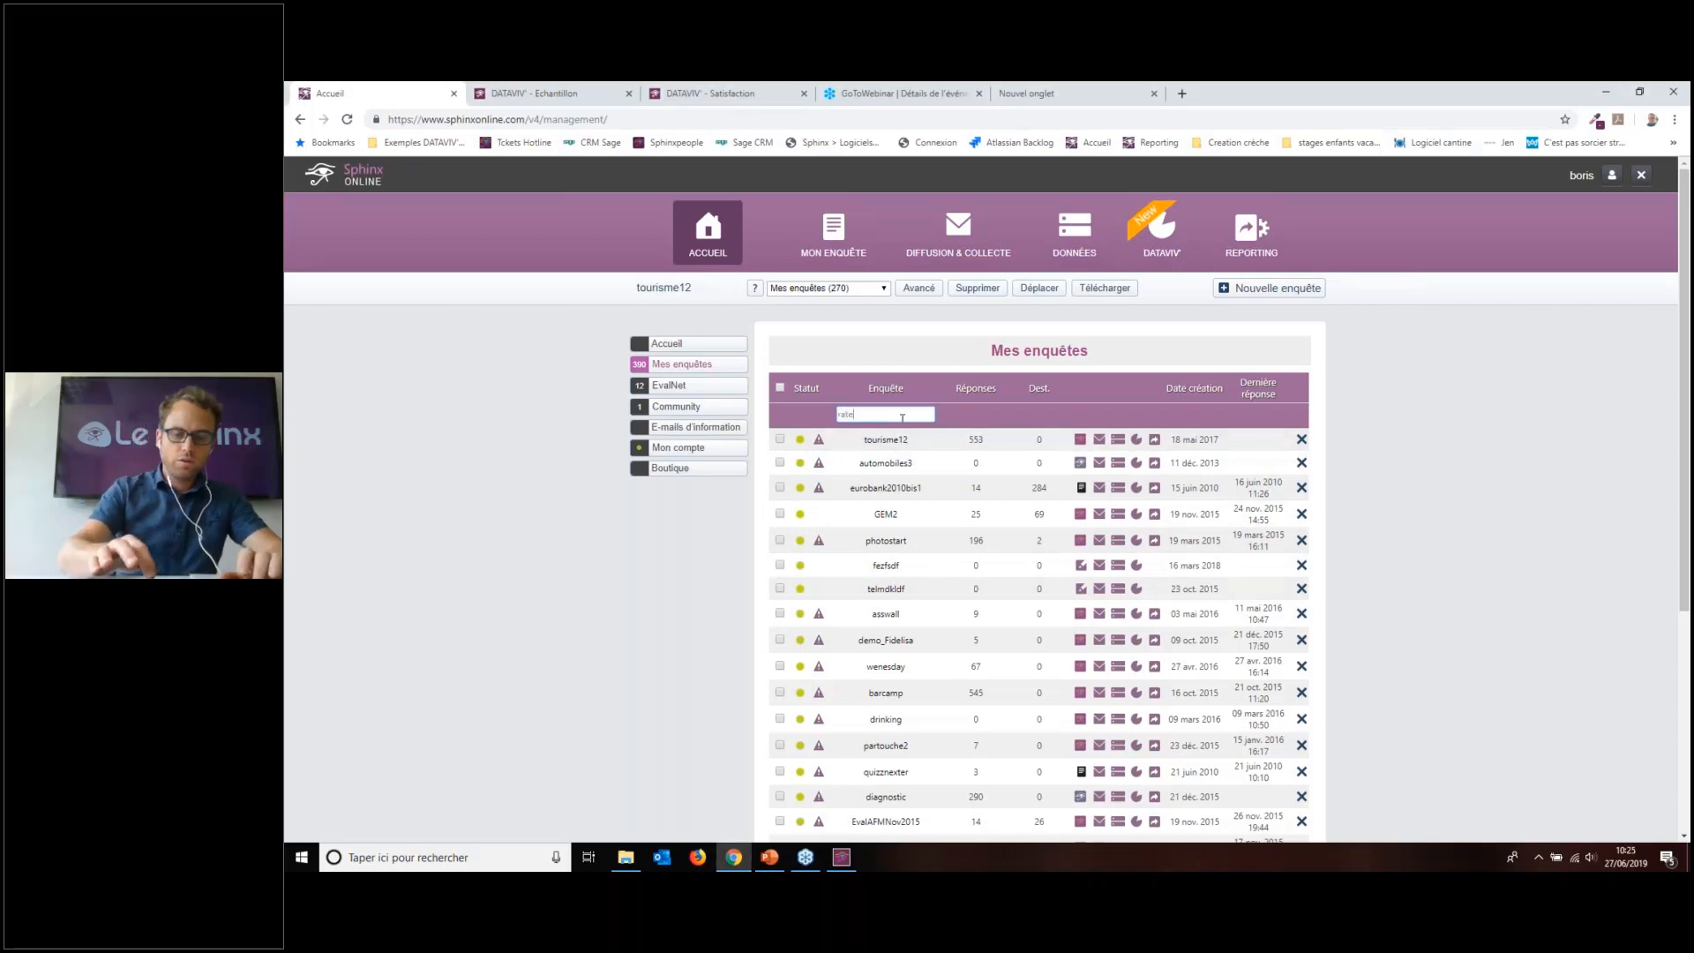
pyautogui.press('Return')
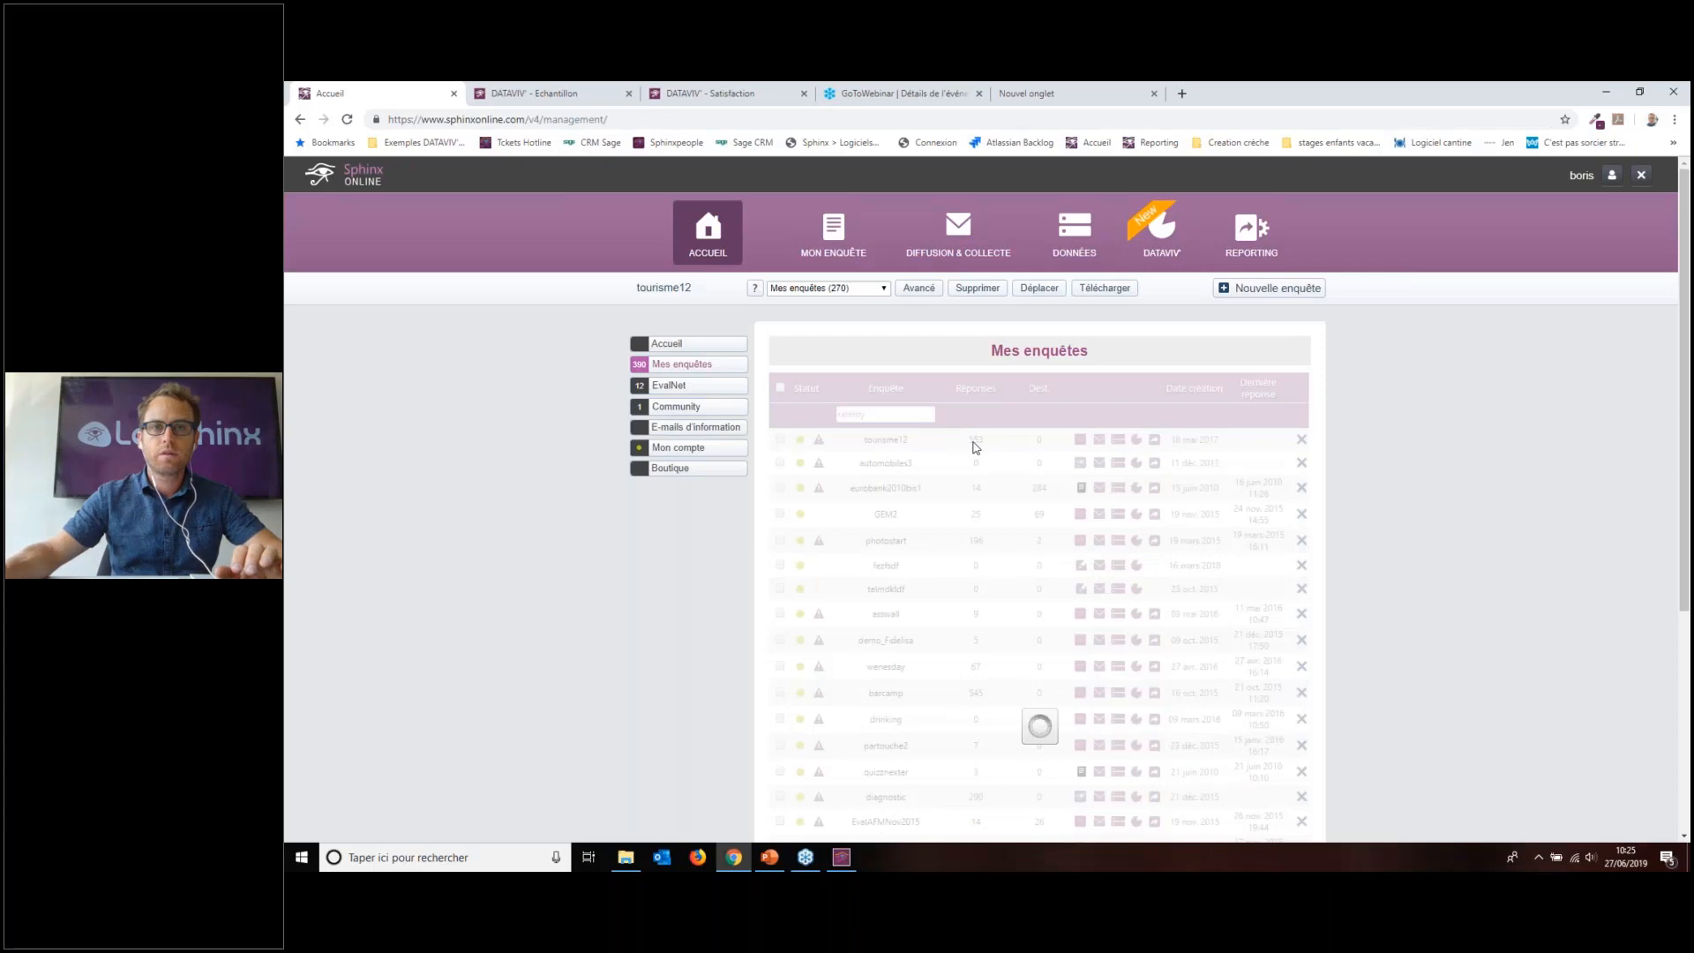
pyautogui.click(618, 92)
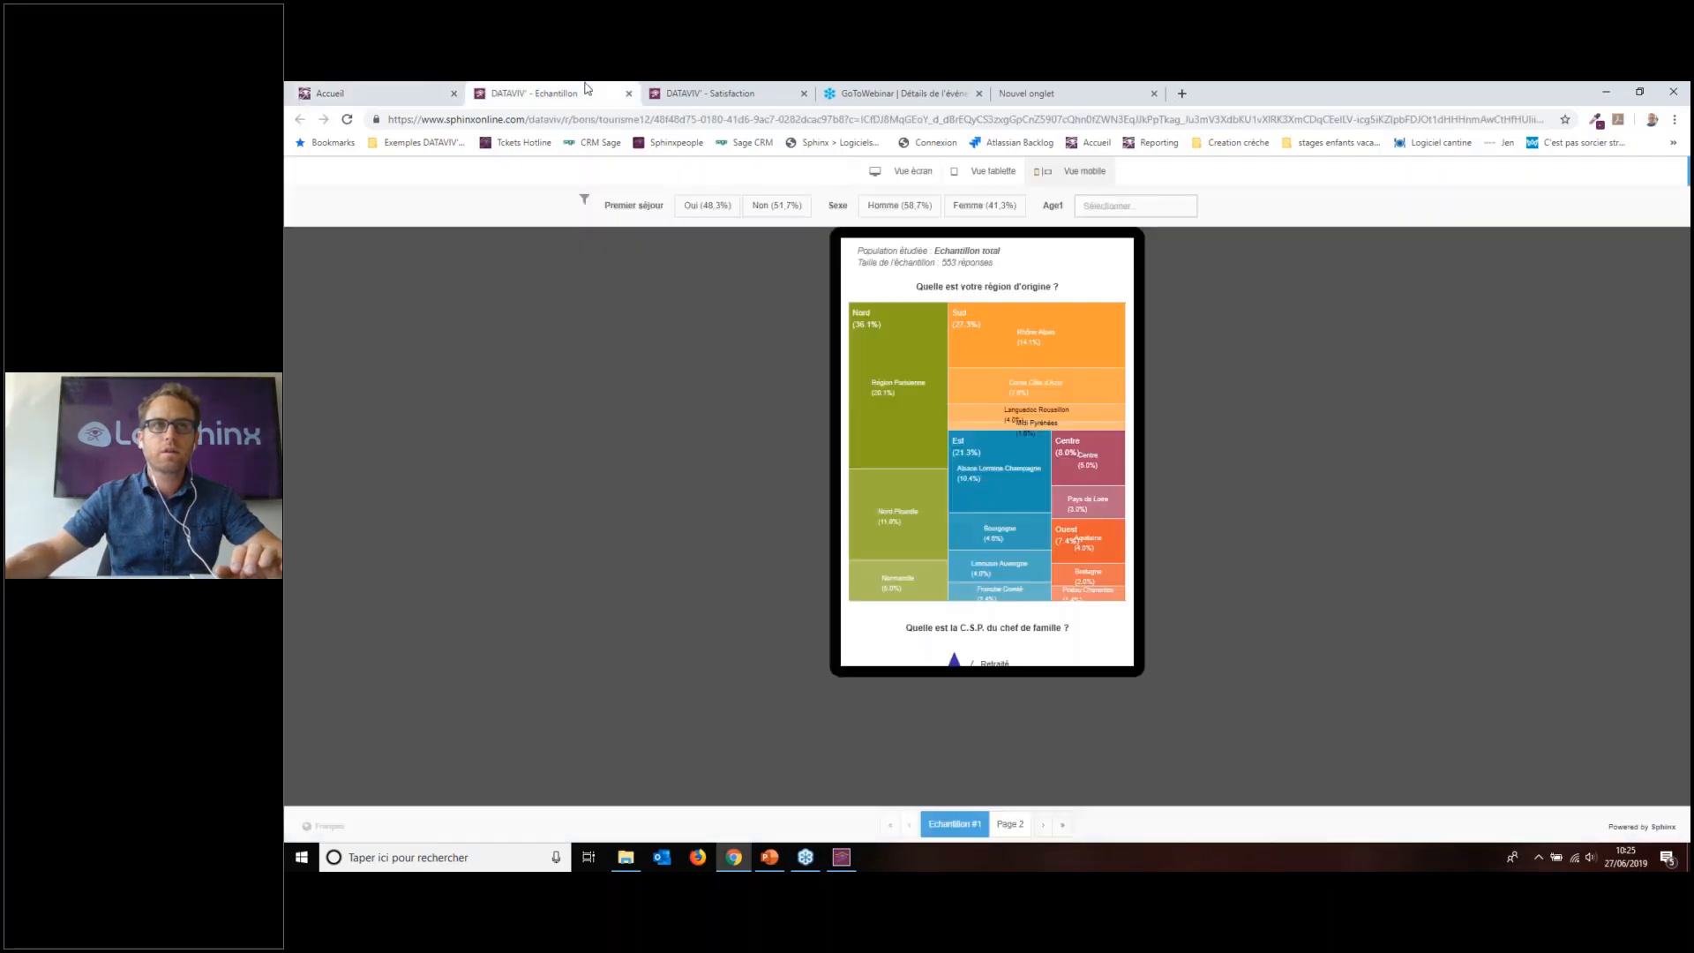
pyautogui.click(701, 93)
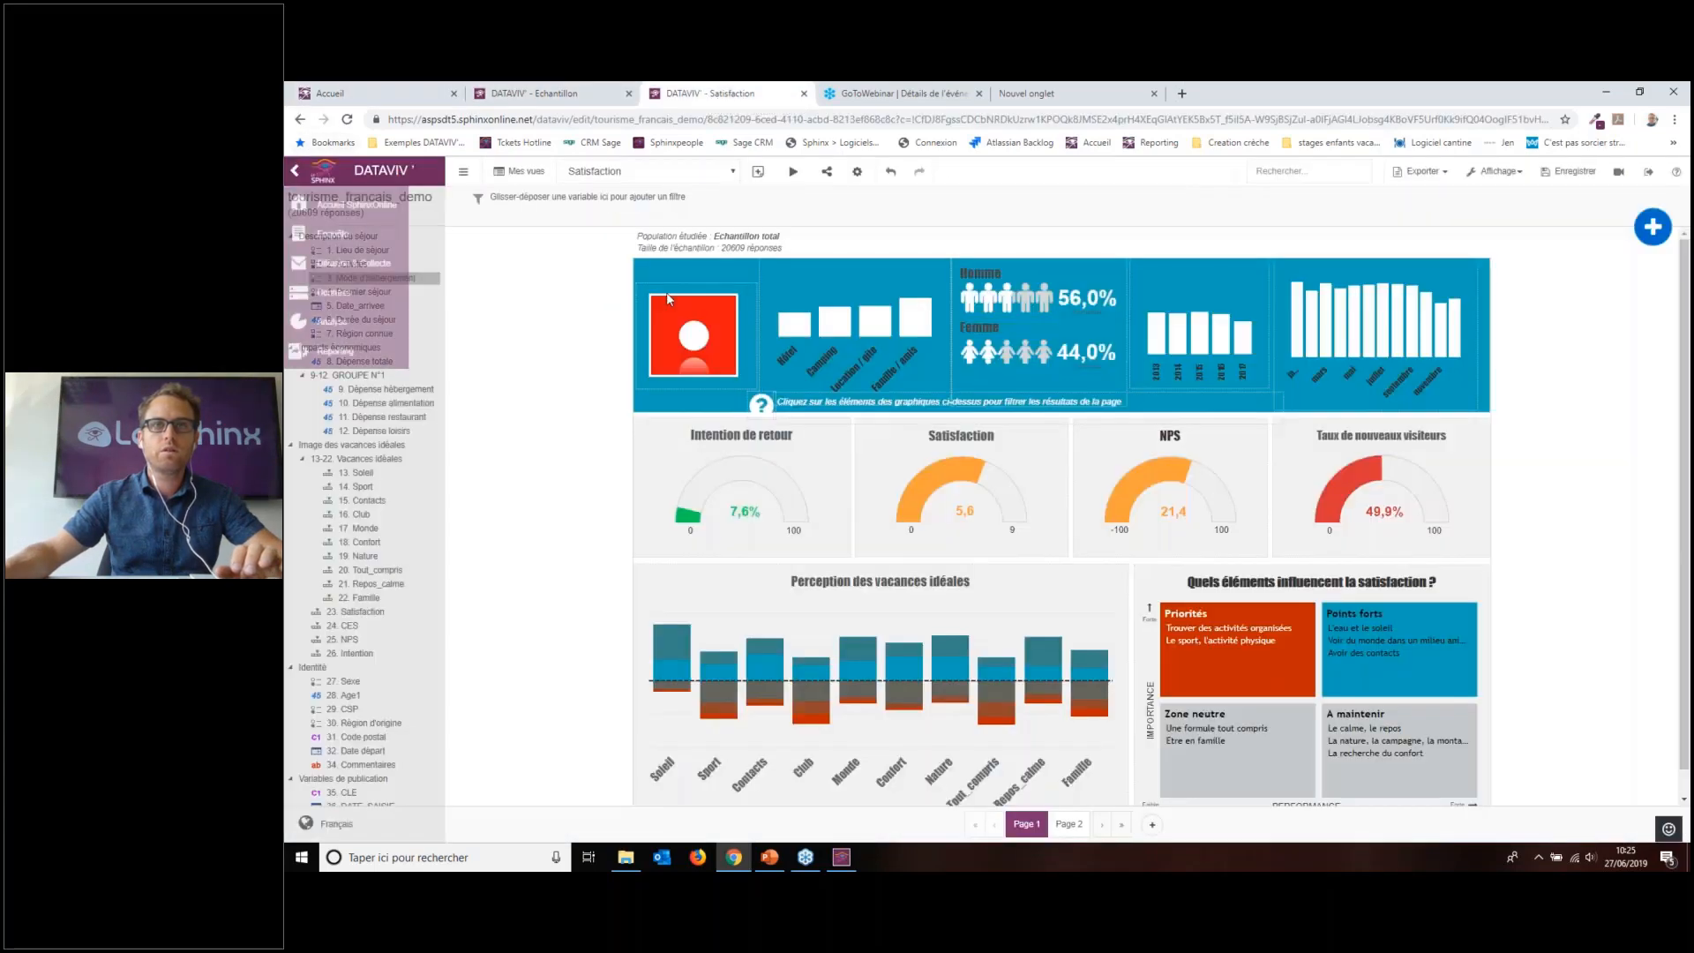
# Step: Place the 34. Commentaires word cloud on the blank Page 2
pyautogui.click(1153, 824)
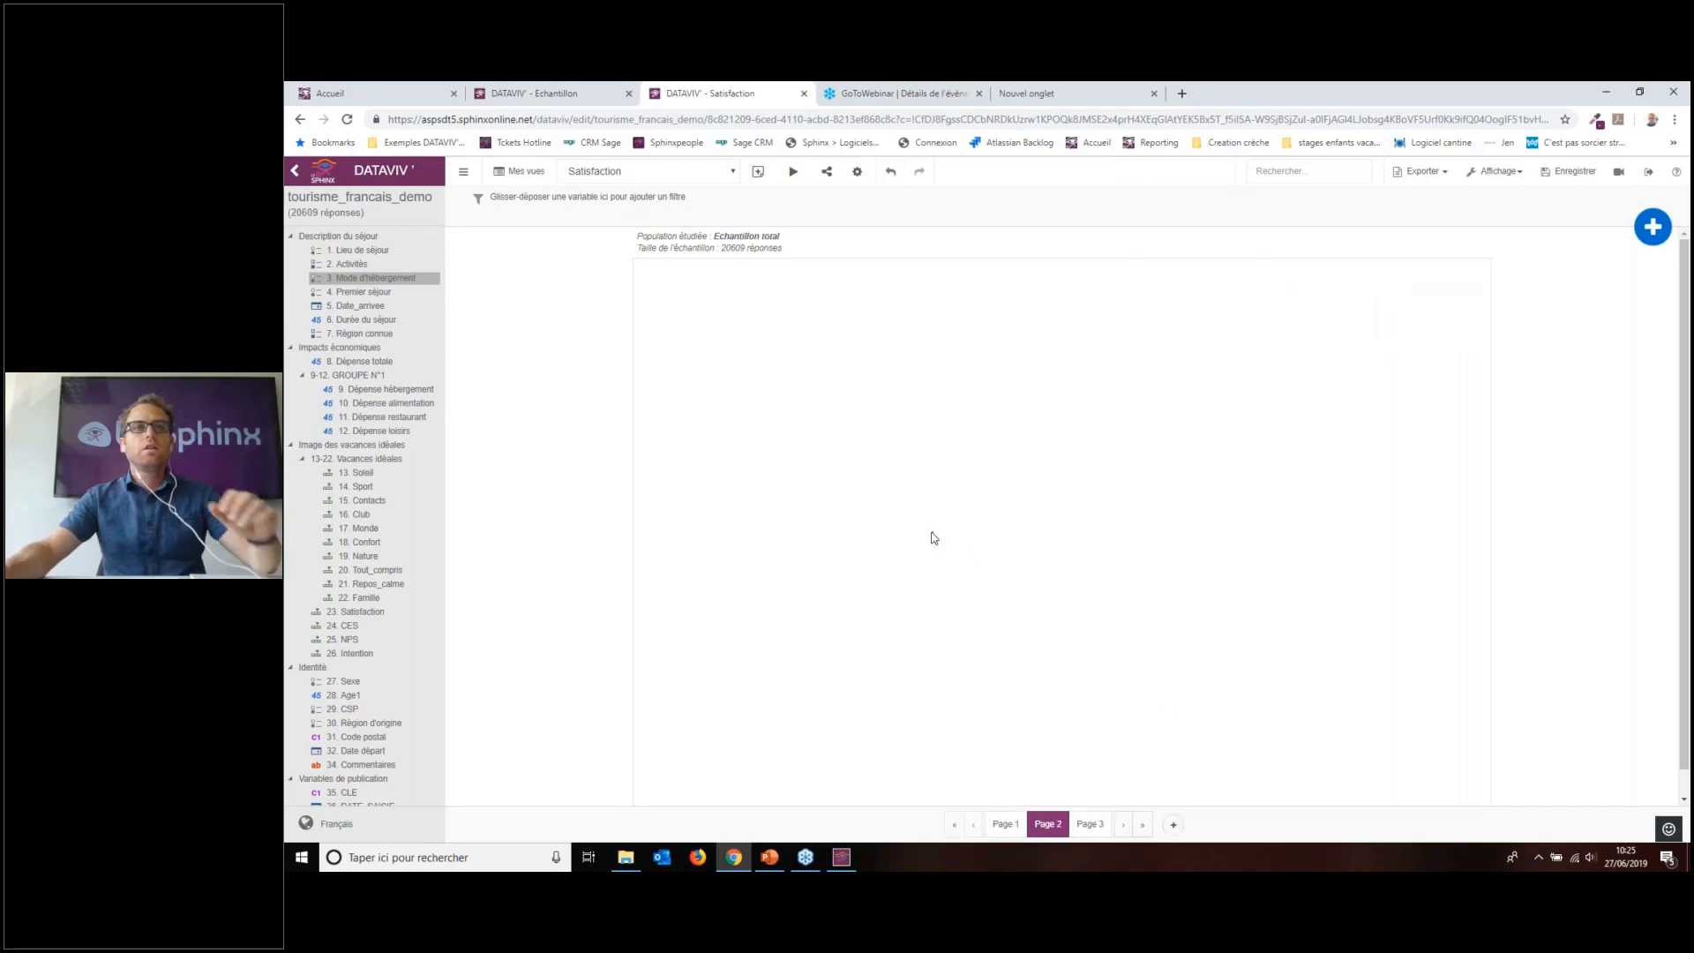
pyautogui.scroll(-3, 377, 478)
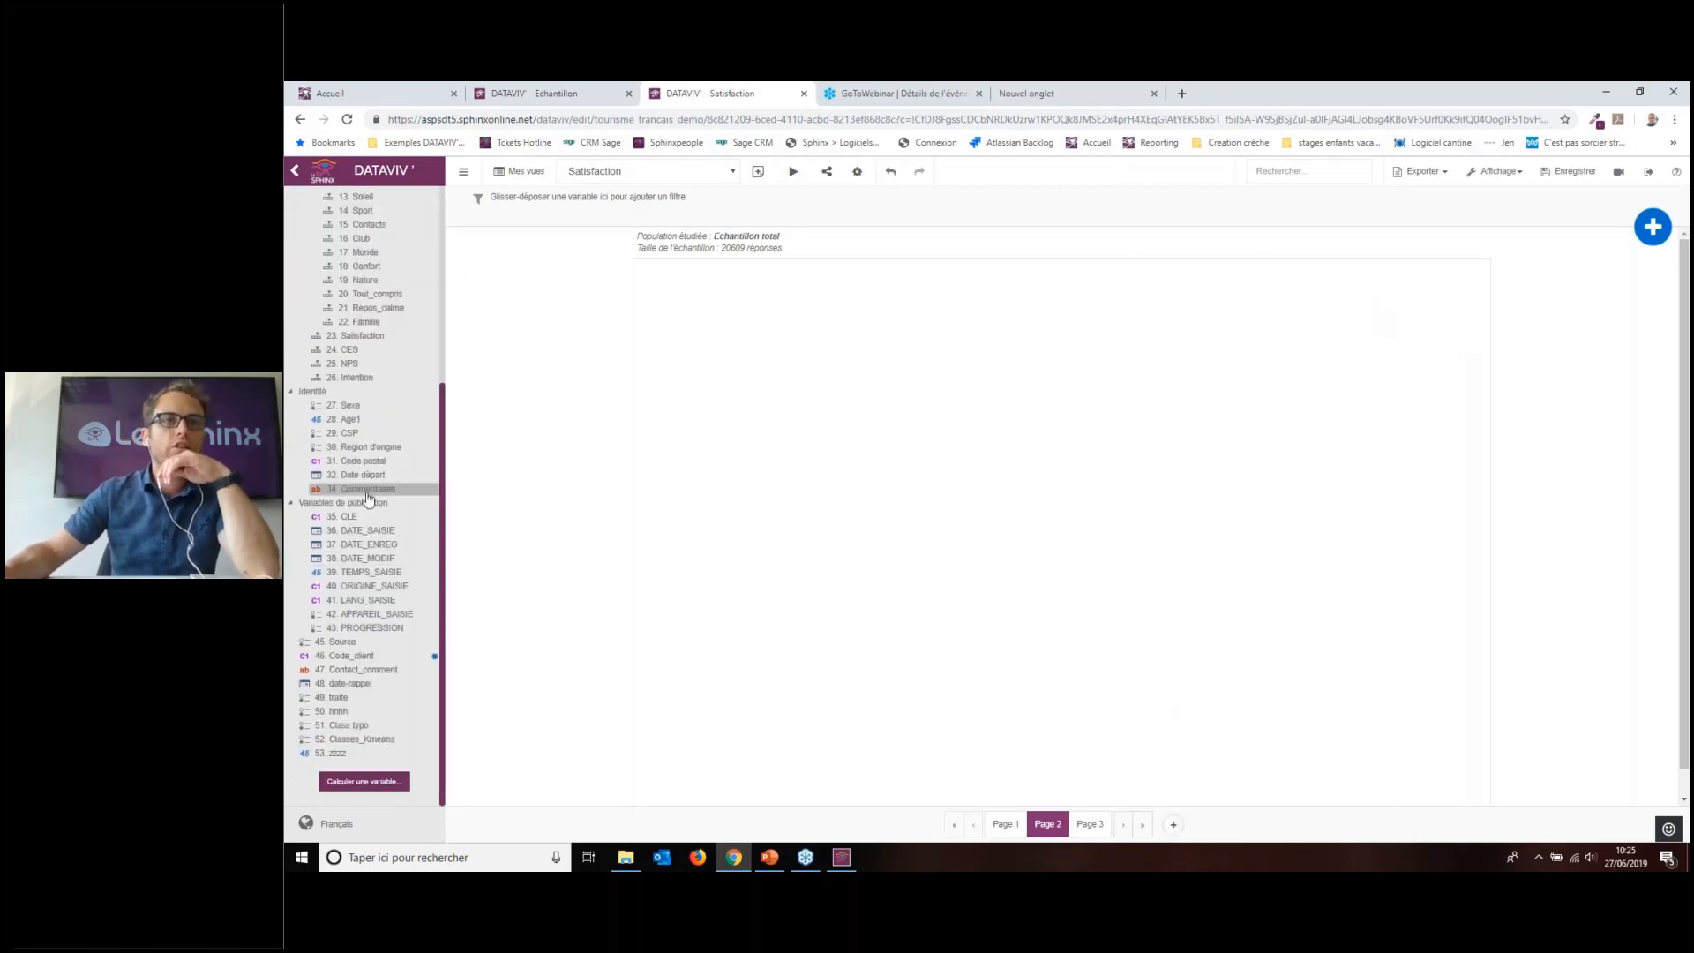
pyautogui.moveTo(368, 490); pyautogui.dragTo(1139, 371)
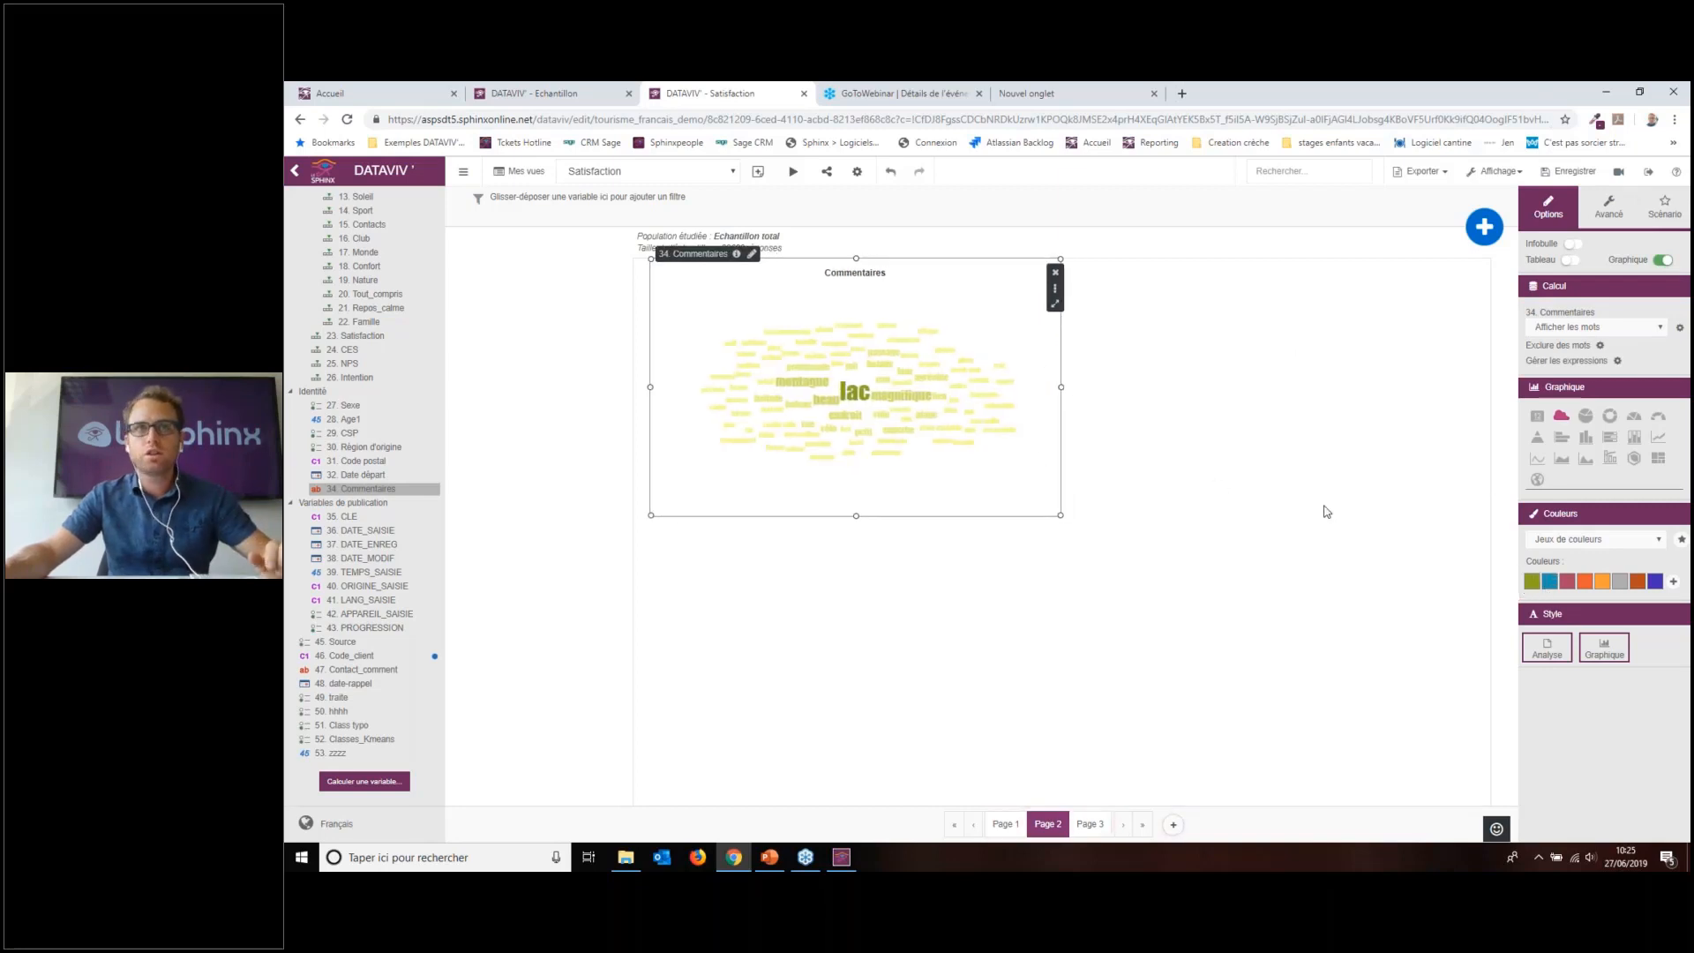
pyautogui.click(1179, 483)
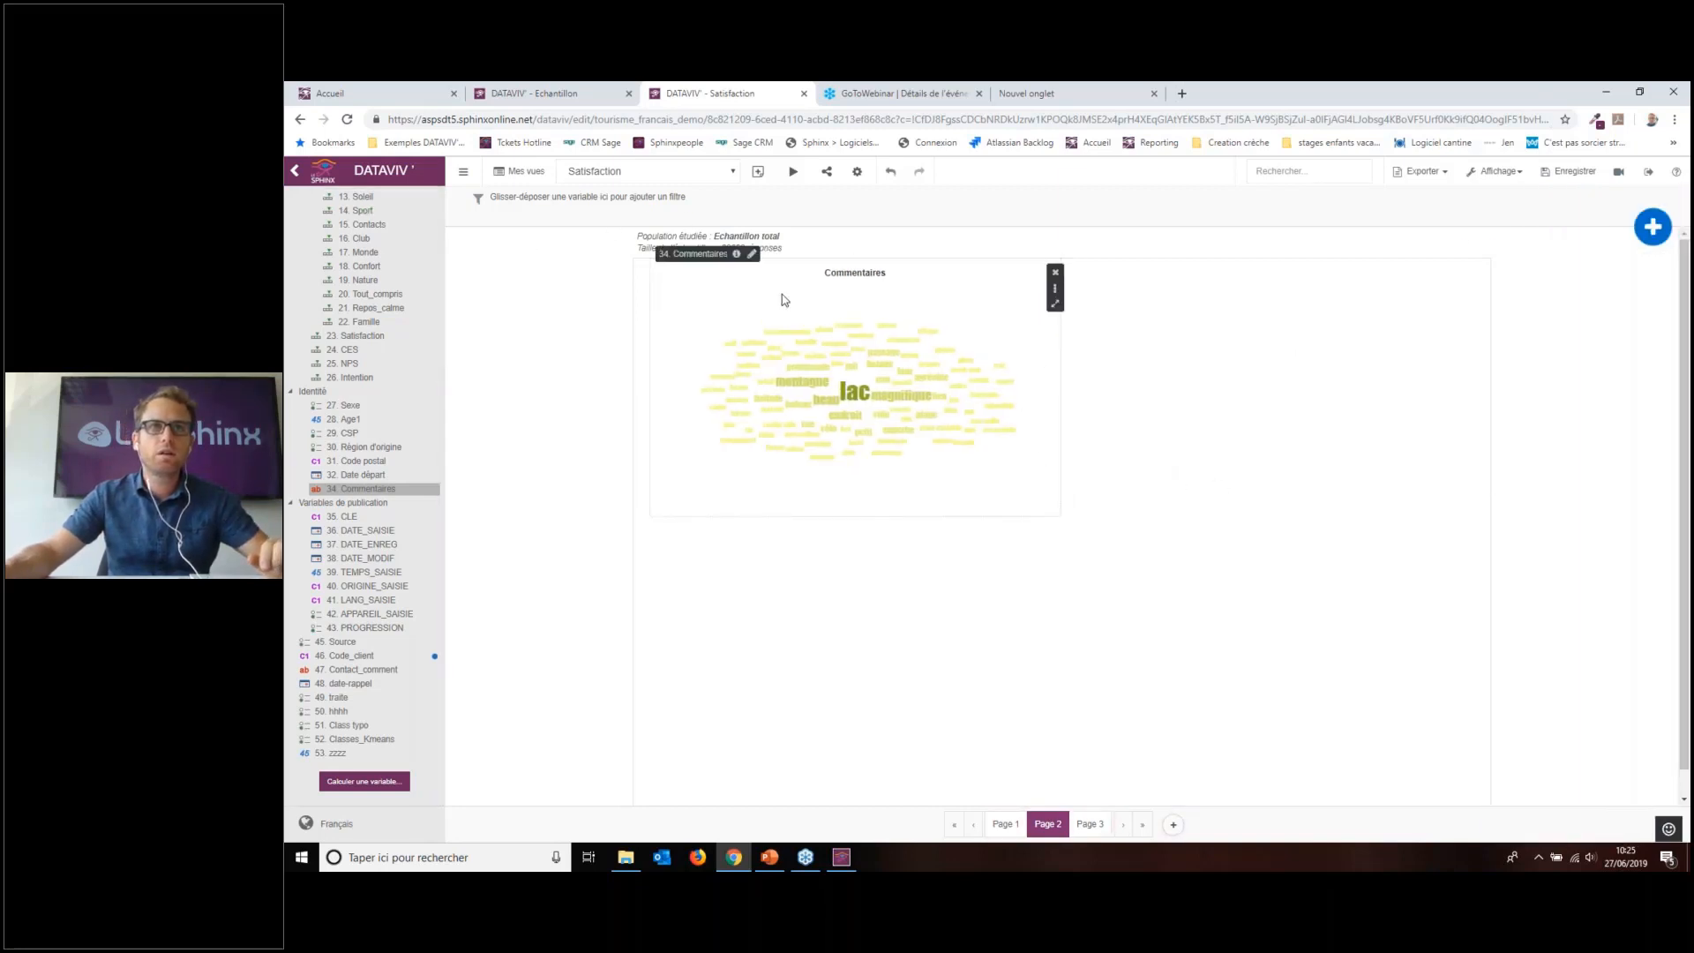
pyautogui.click(1024, 318)
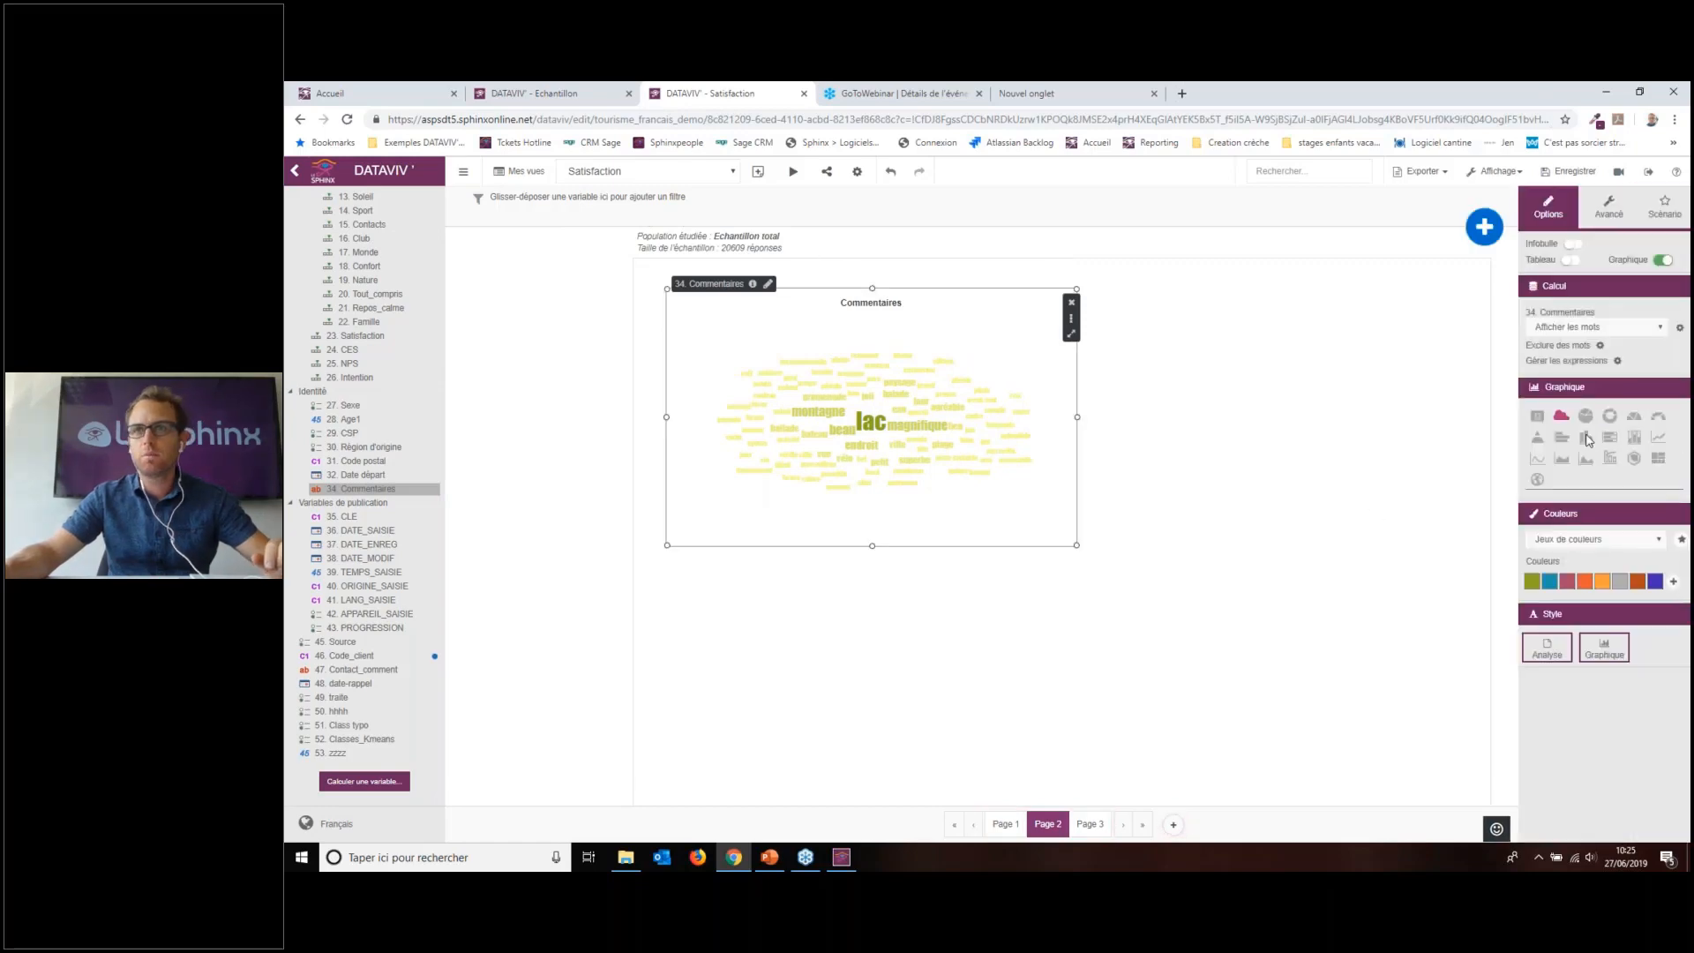
# Step: Change the word cloud's first colour to a darker olive and enlarge it across the page
pyautogui.click(1590, 539)
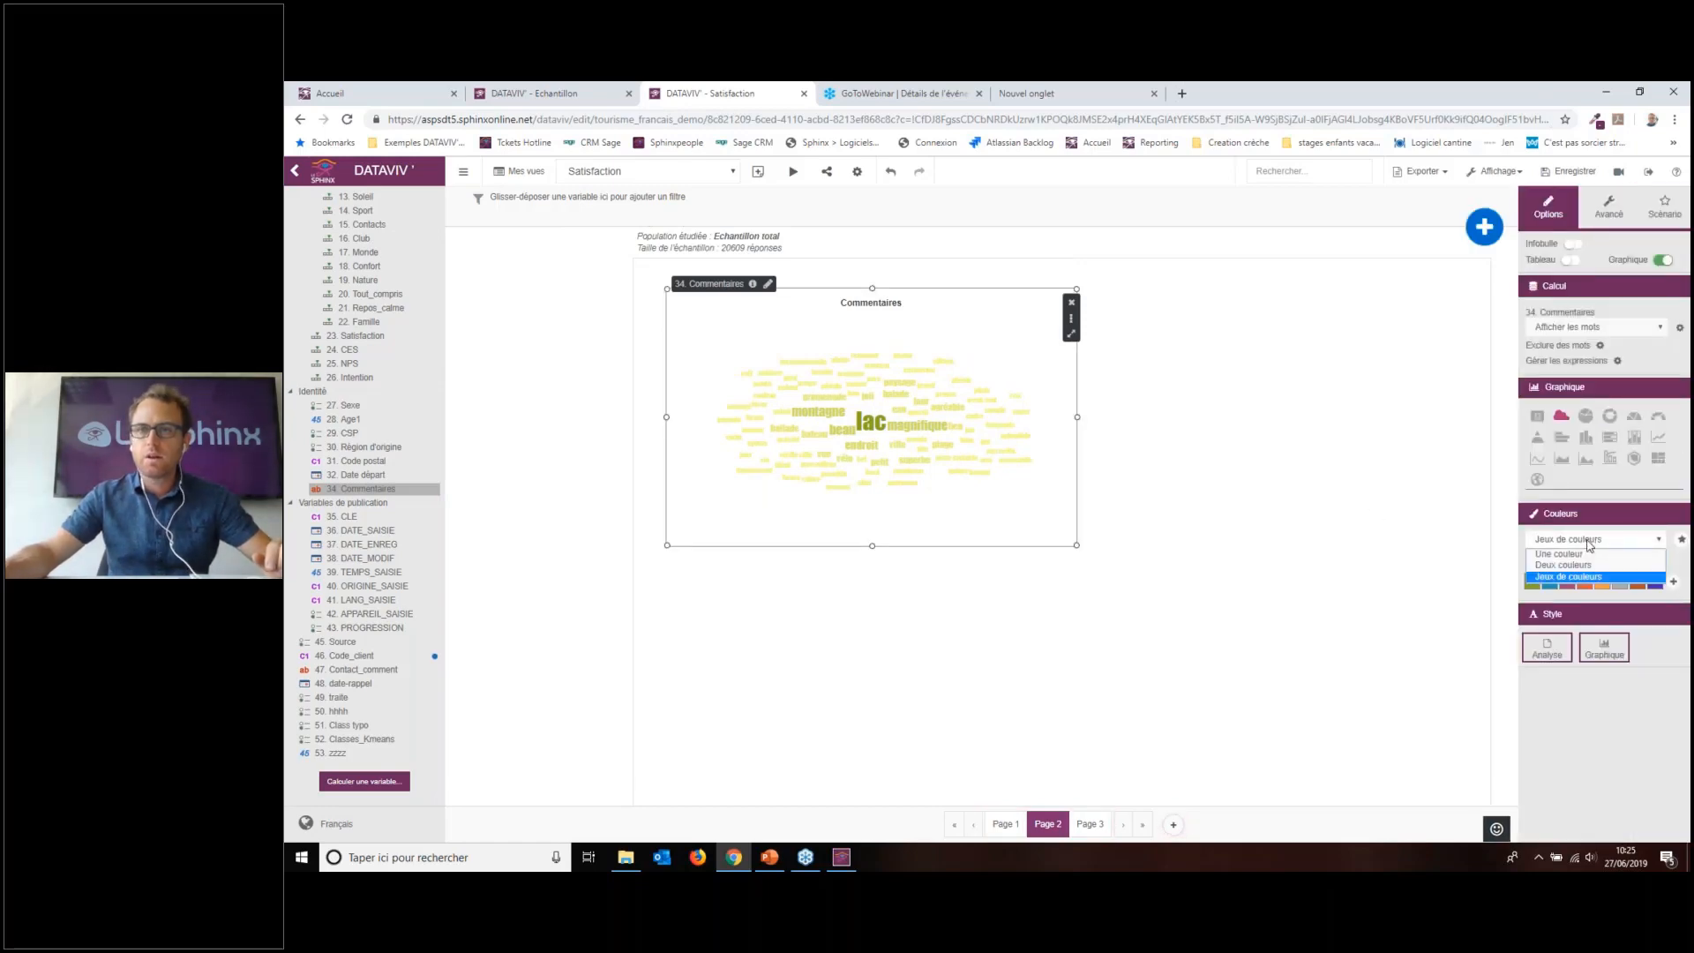
pyautogui.click(1589, 544)
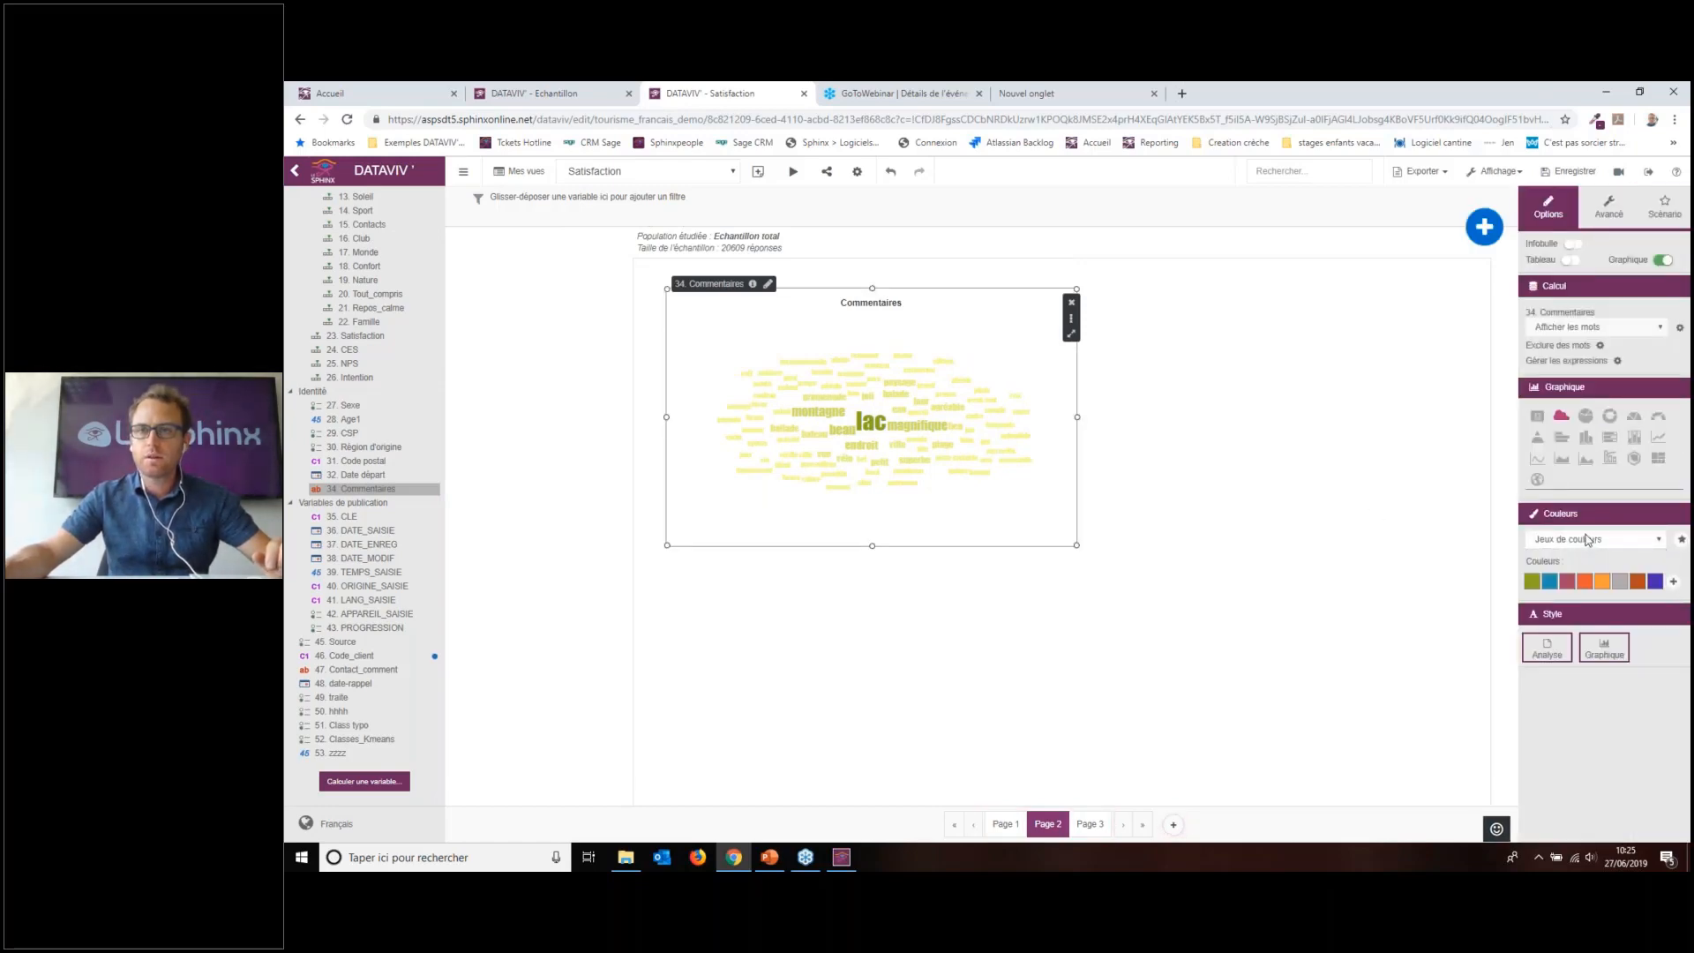
pyautogui.click(1532, 580)
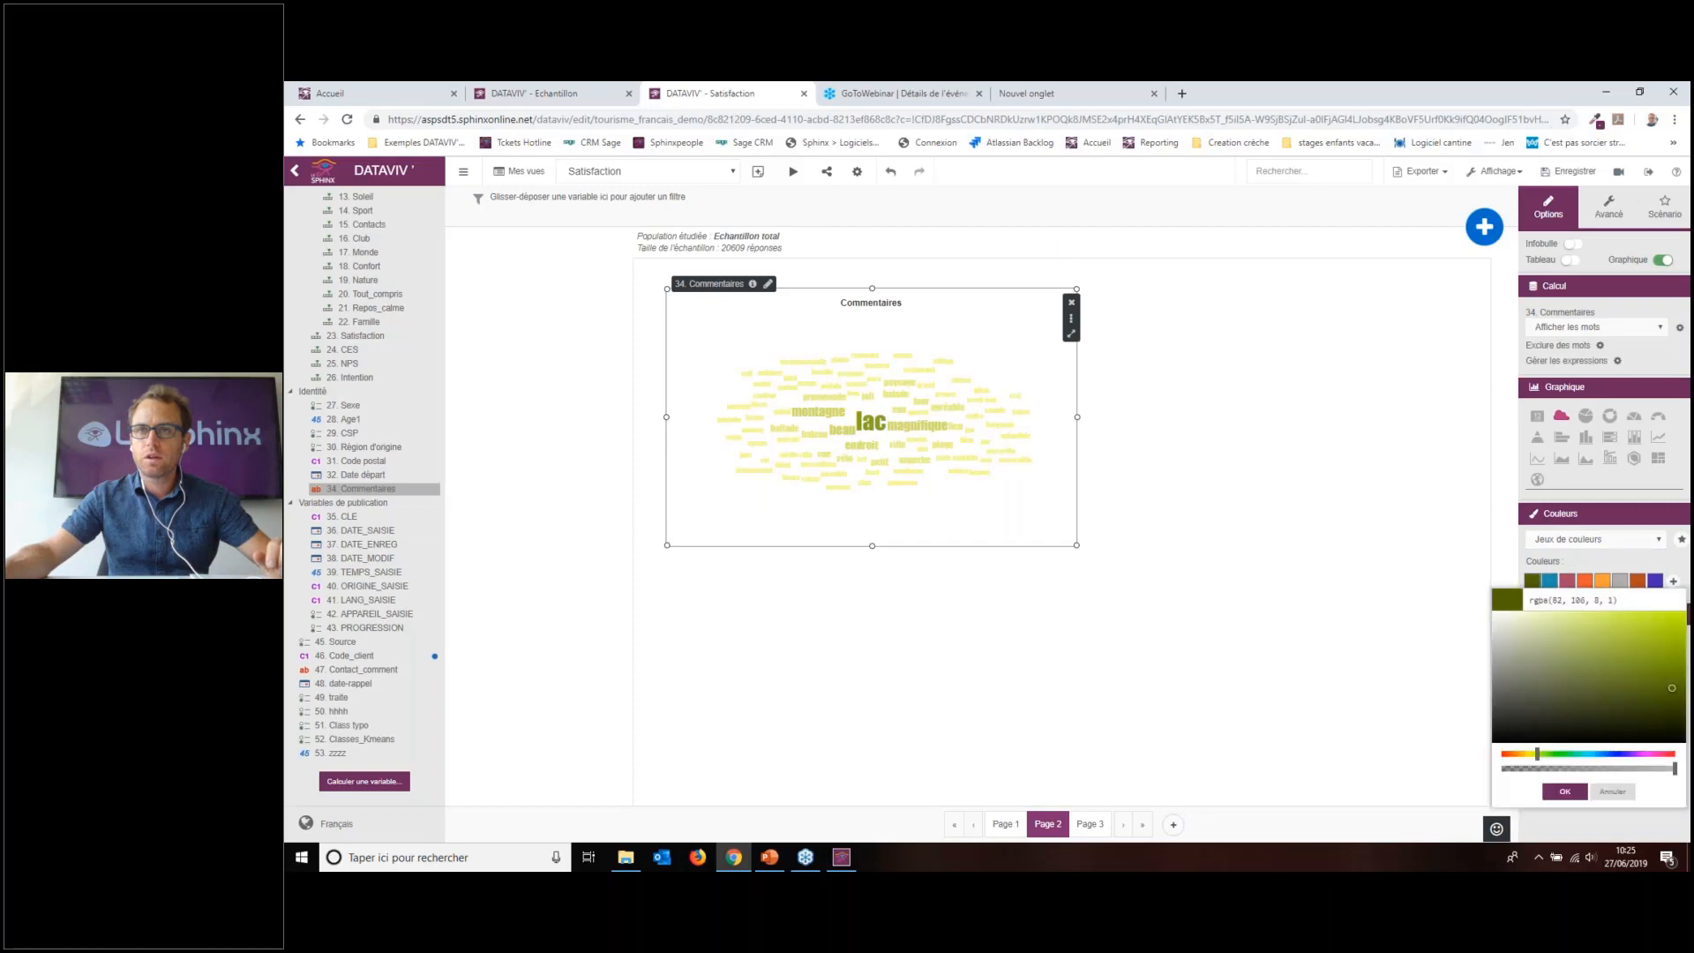
pyautogui.click(1565, 791)
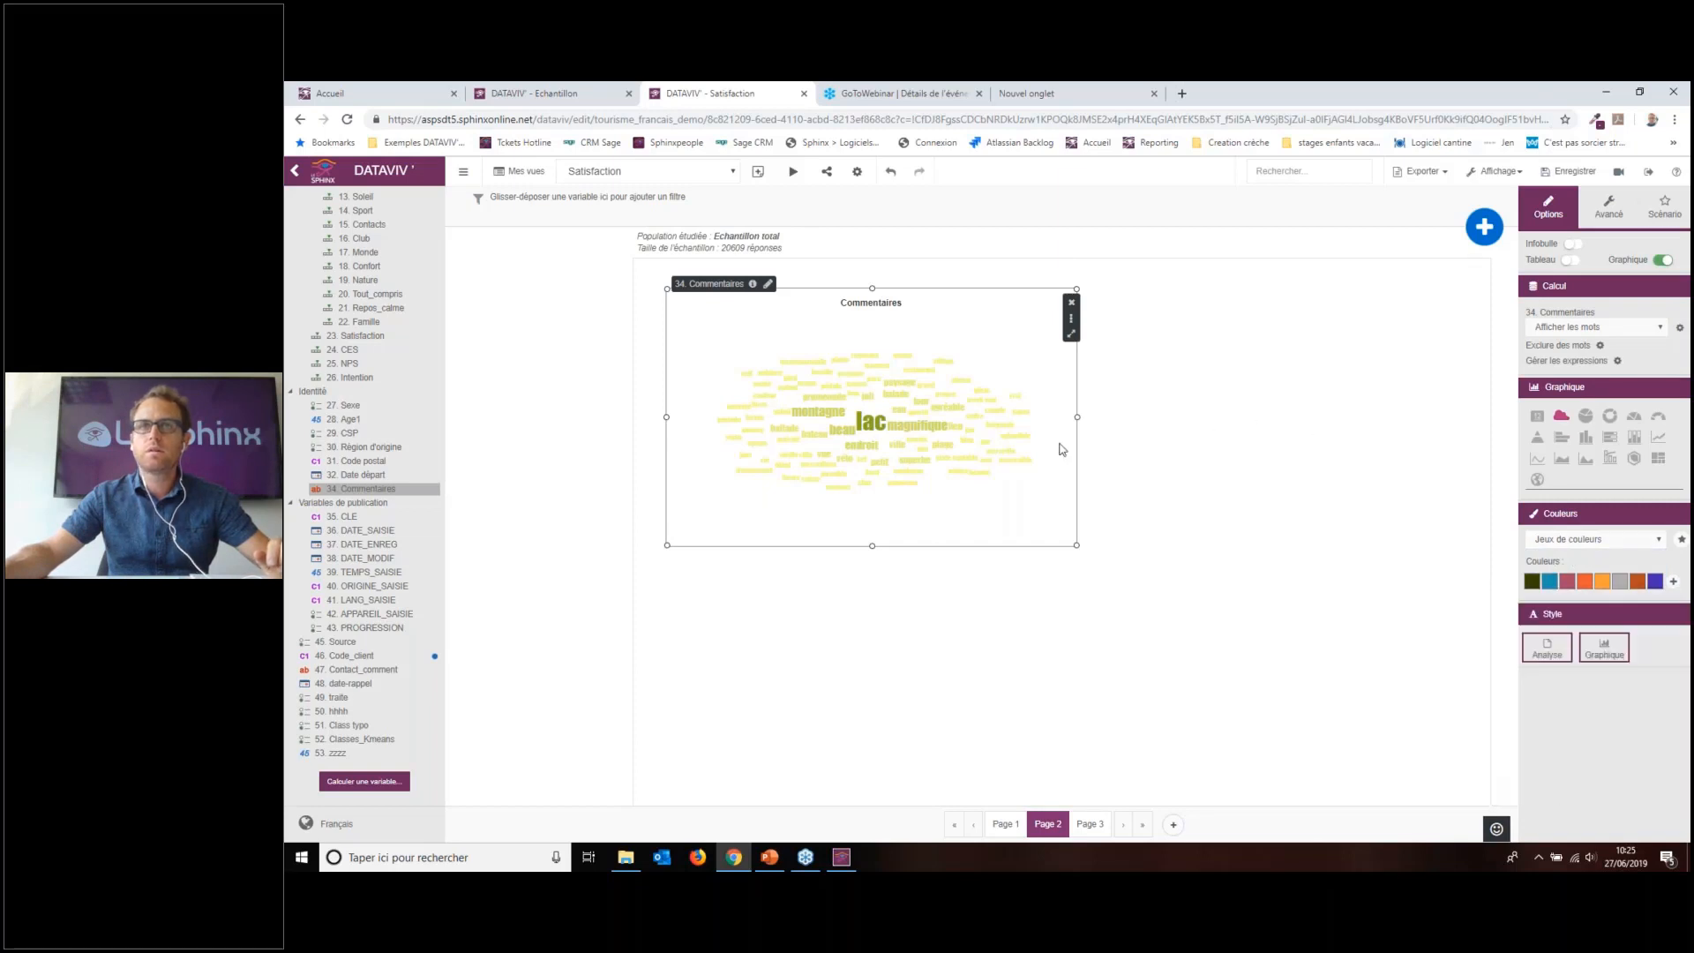
pyautogui.moveTo(1075, 545); pyautogui.dragTo(1178, 634)
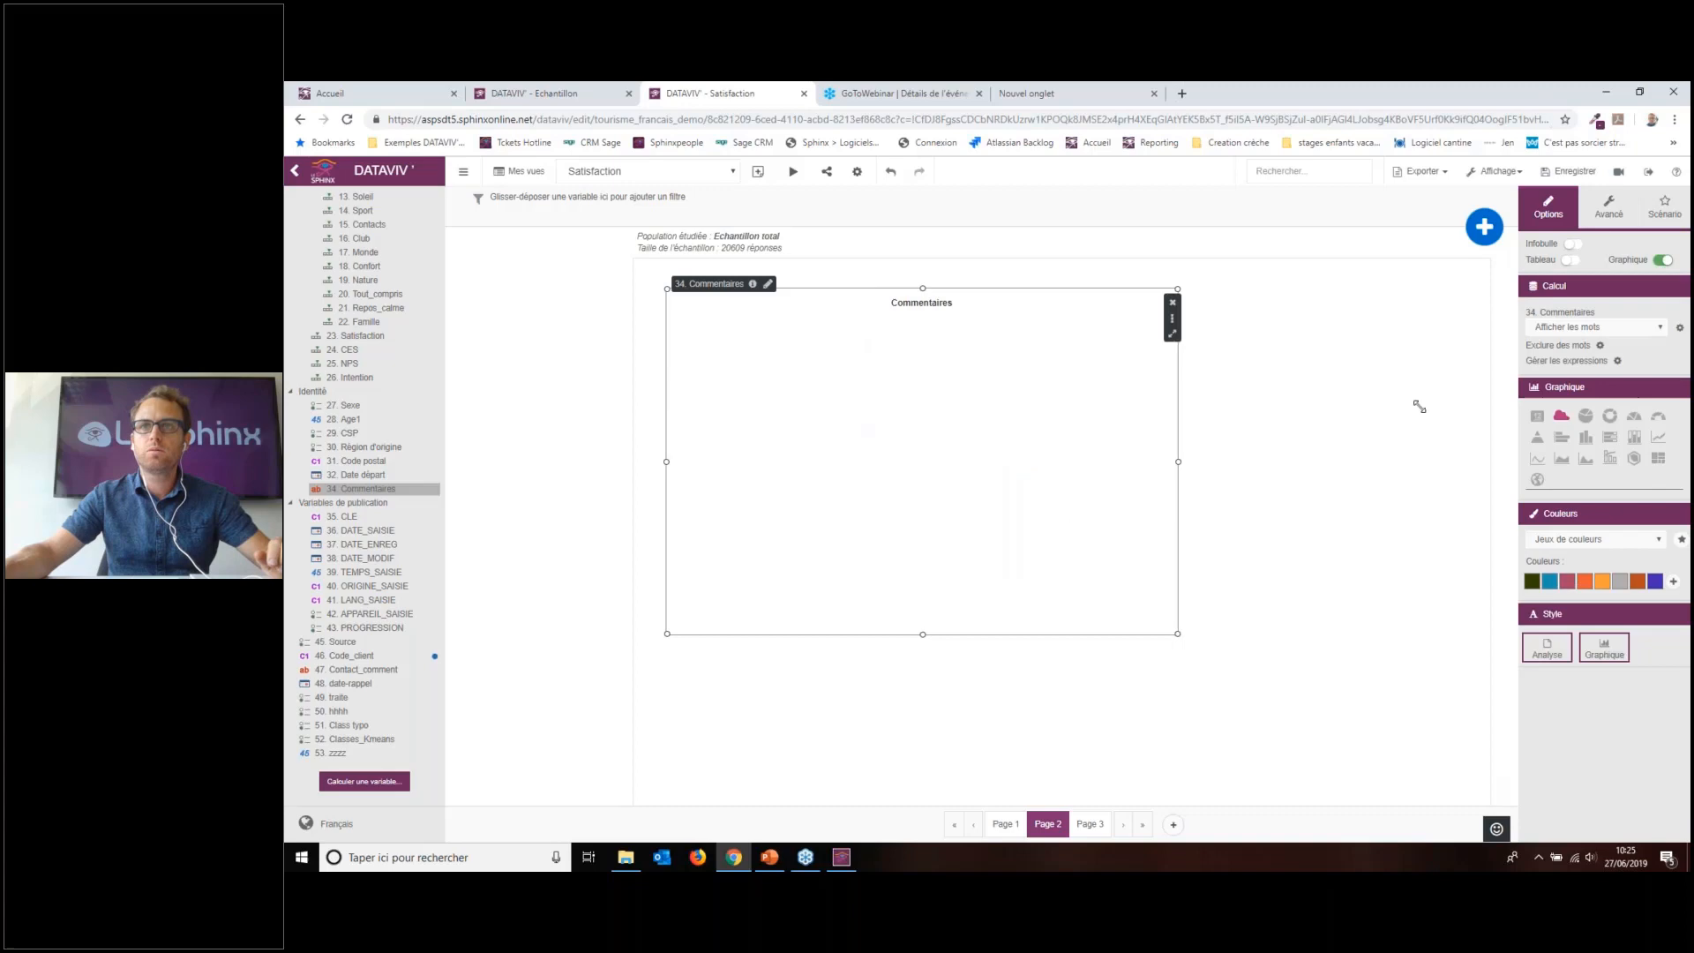
pyautogui.click(1608, 329)
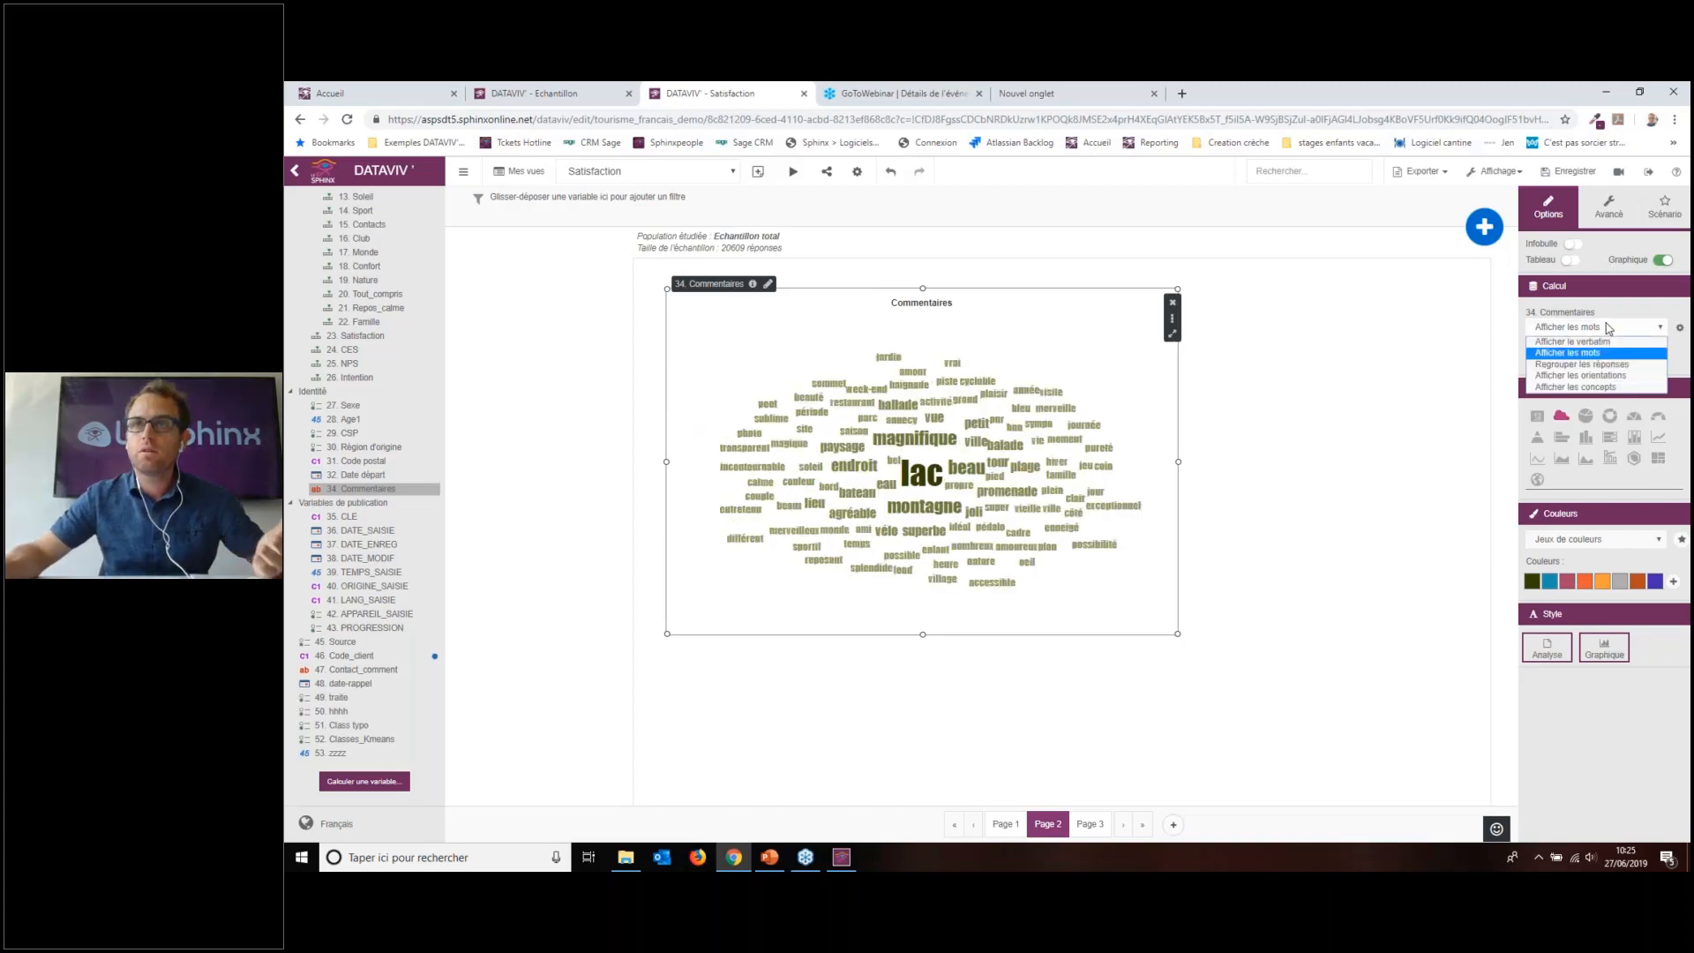
# Step: Show comment orientations instead of words and select the resulting Commentaires pie chart on Page 2
pyautogui.click(1602, 378)
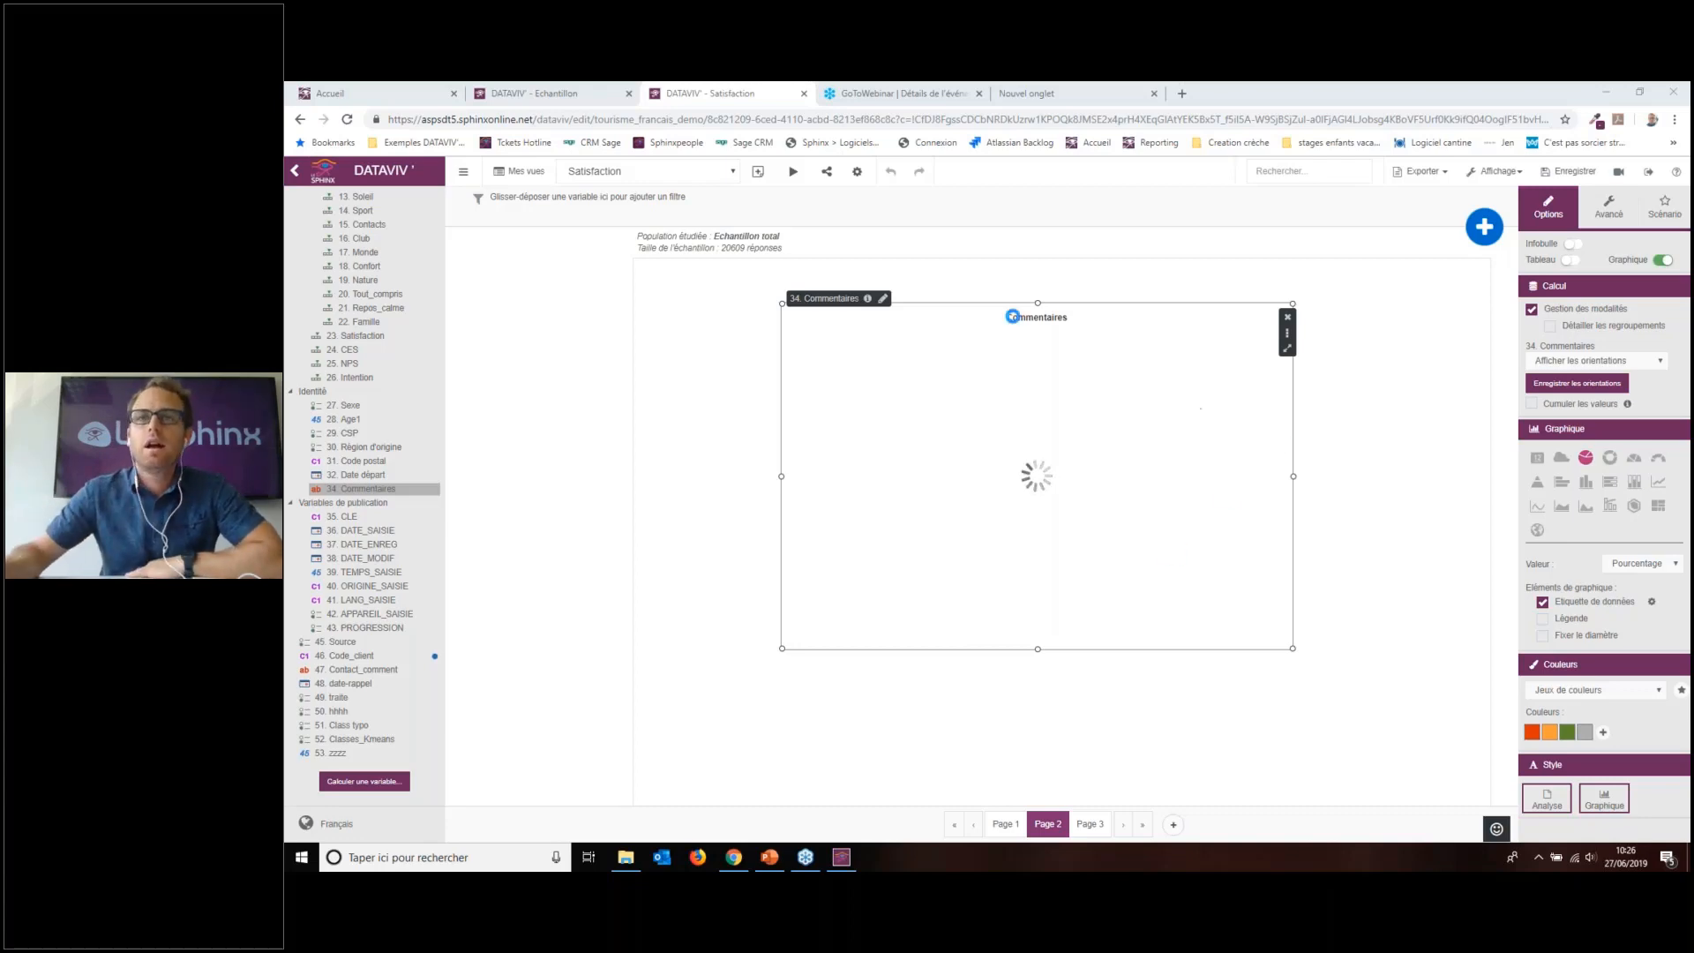
pyautogui.click(1090, 823)
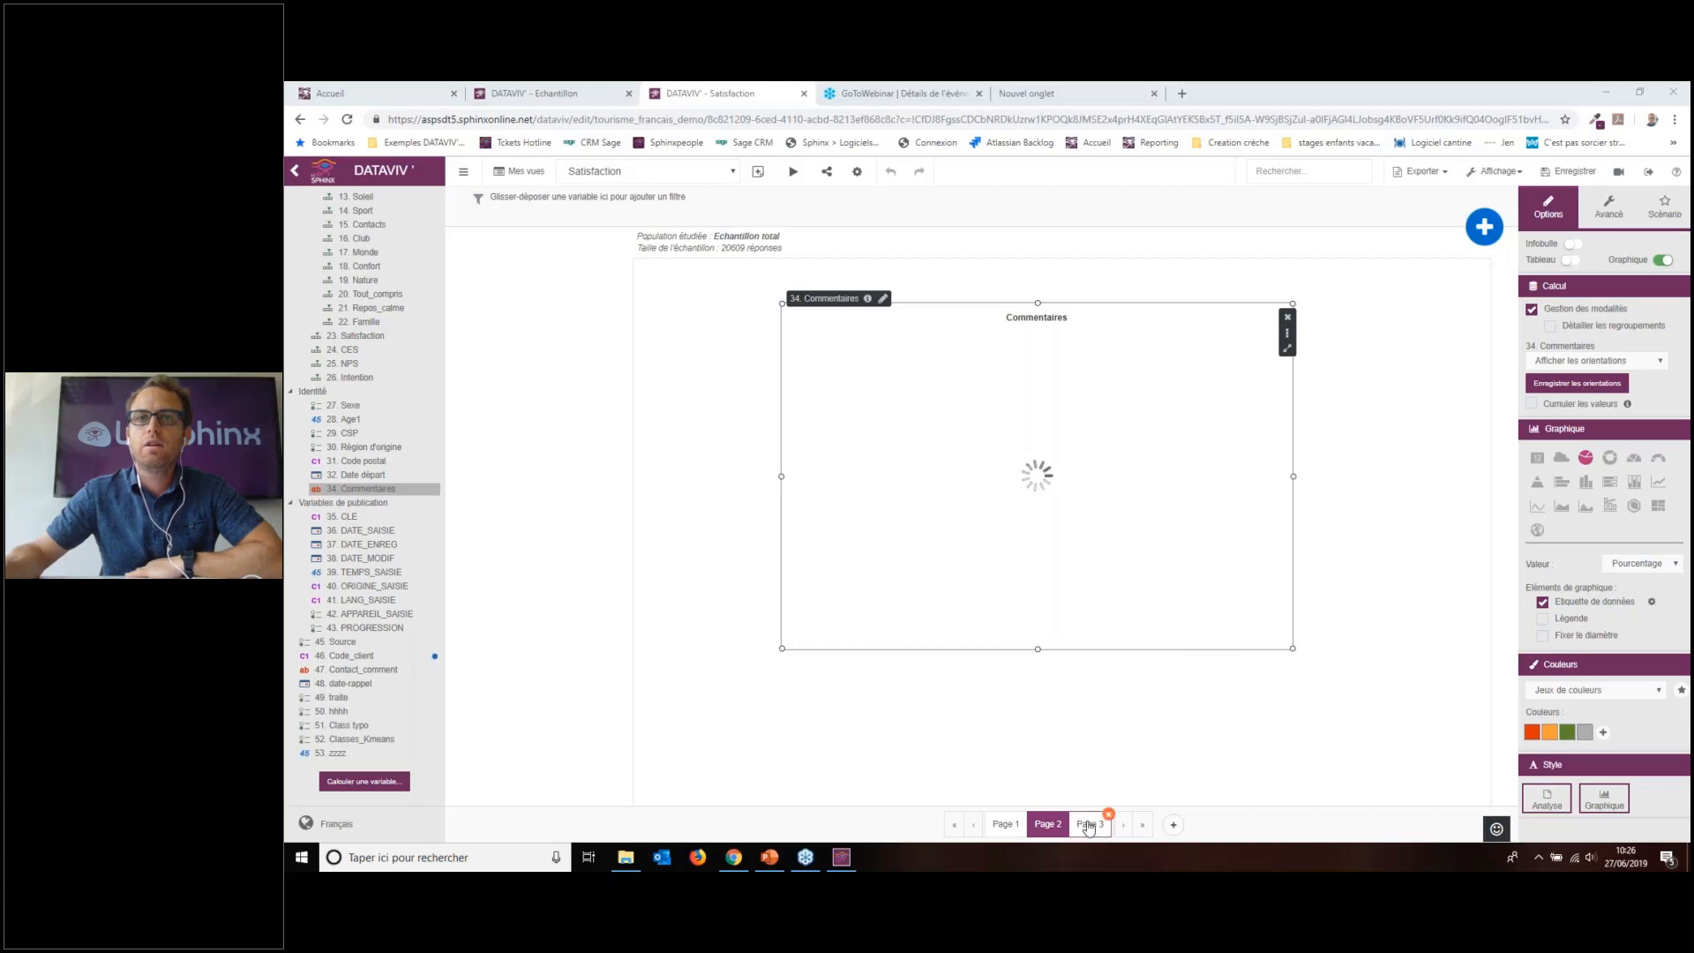
pyautogui.click(1044, 827)
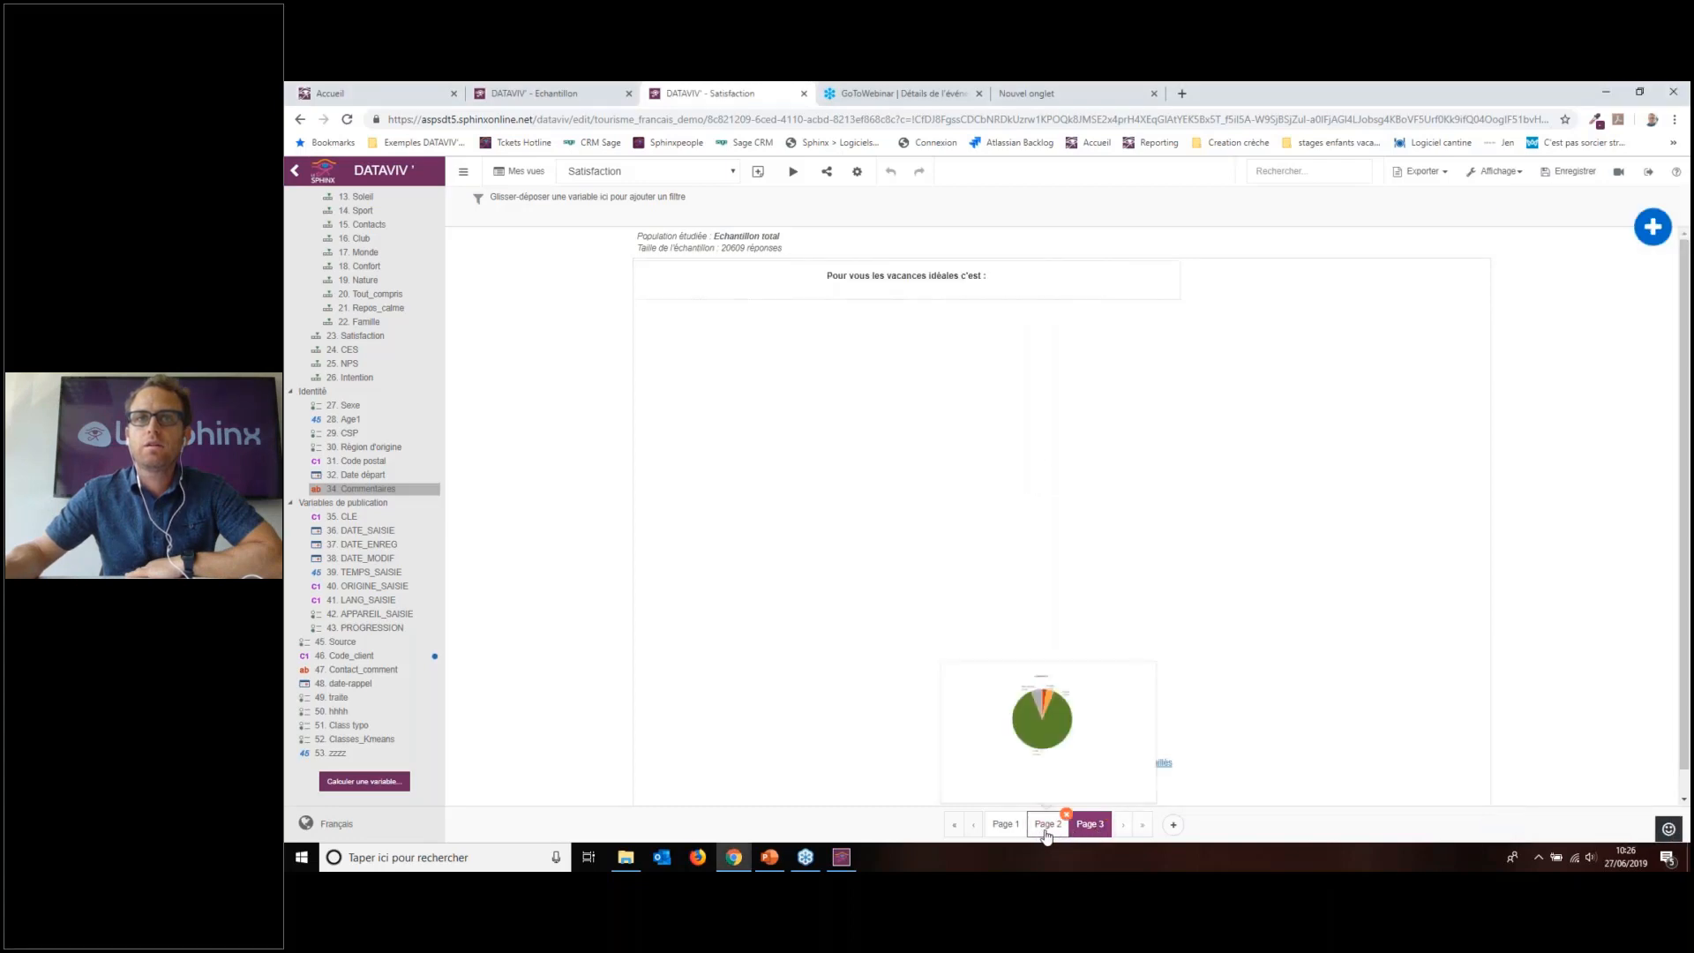
pyautogui.click(1135, 430)
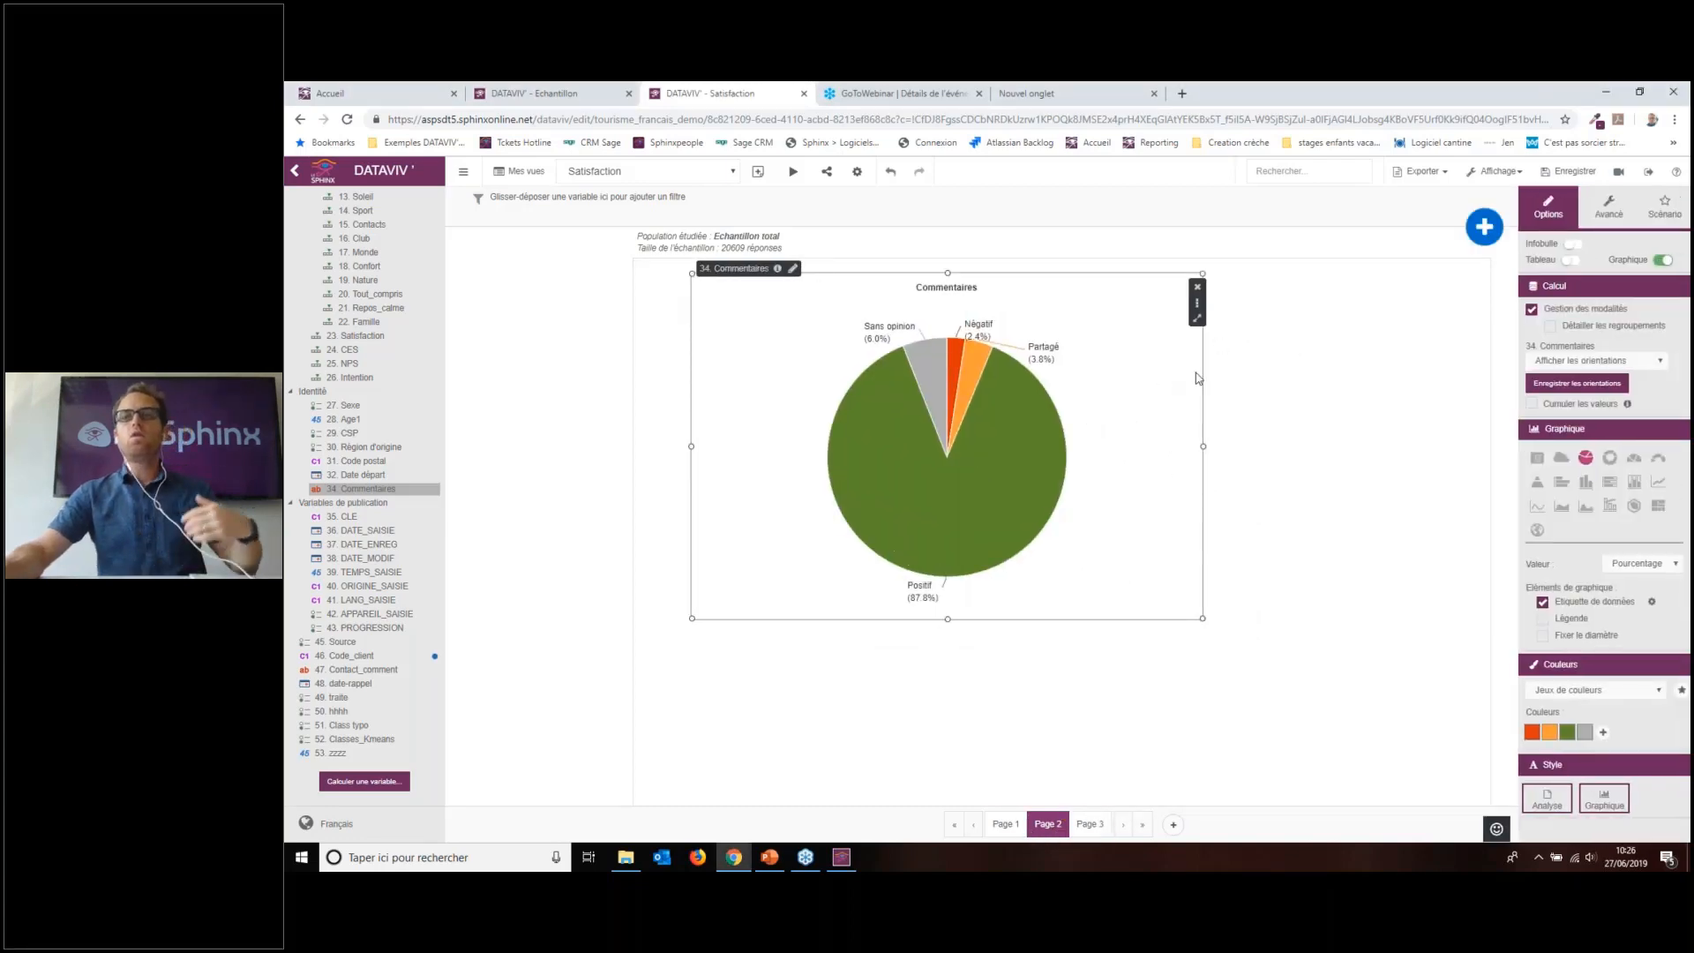
pyautogui.moveTo(905, 355)
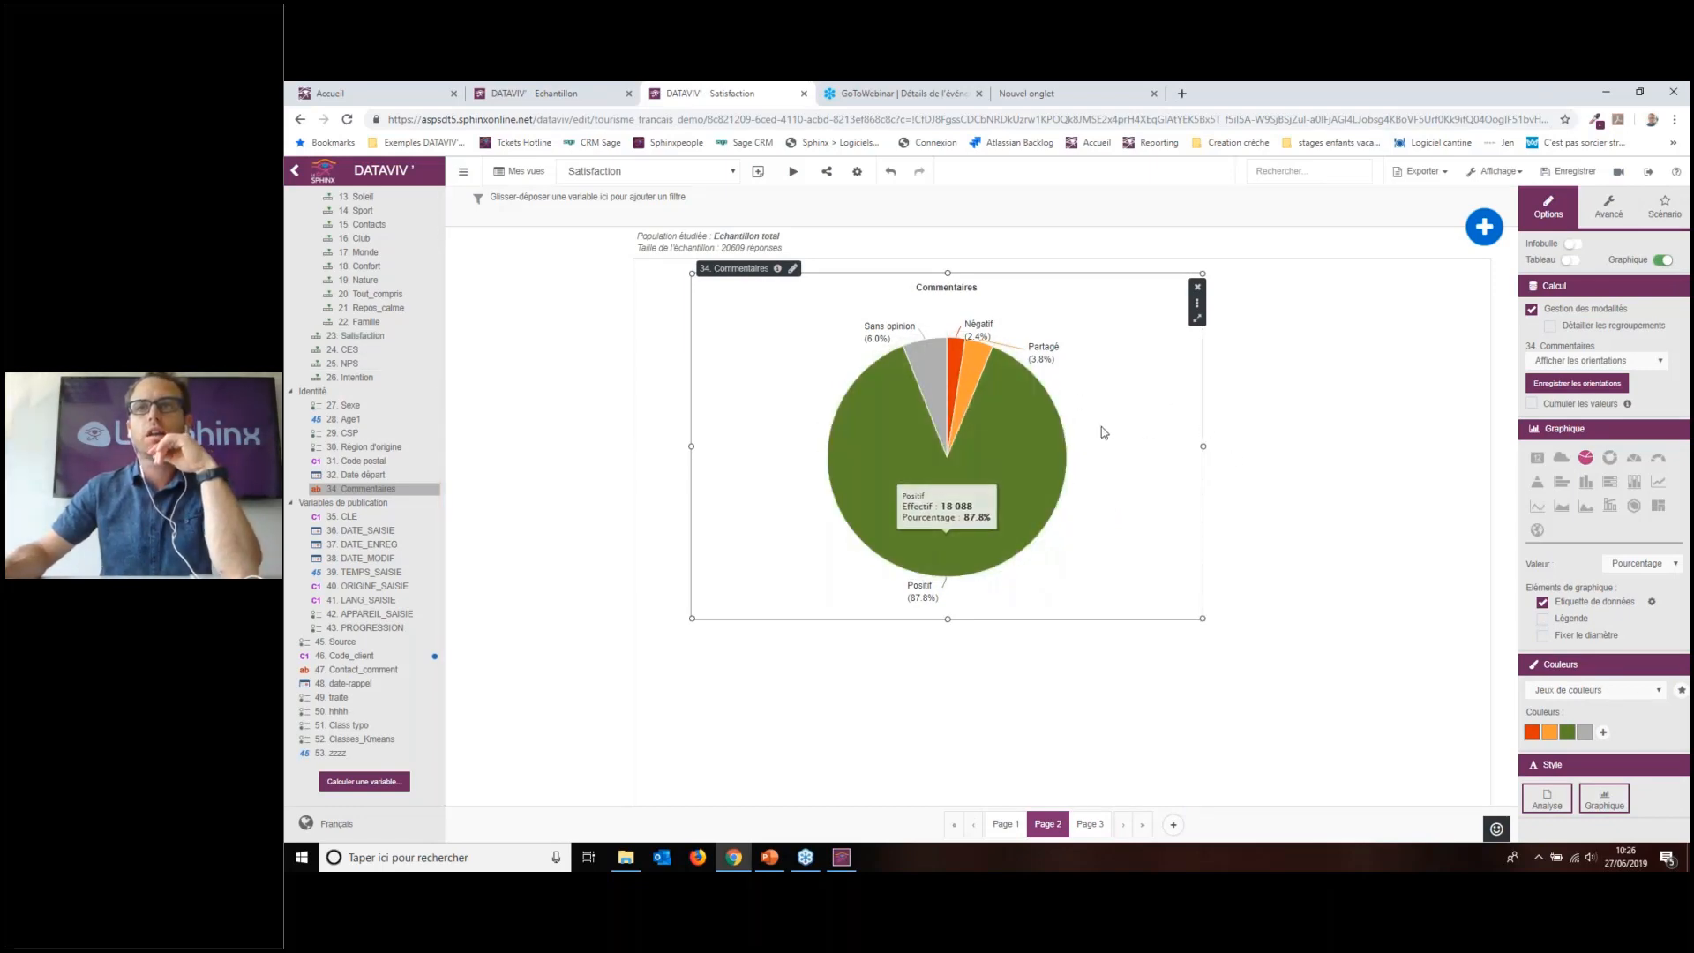
pyautogui.moveTo(970, 363)
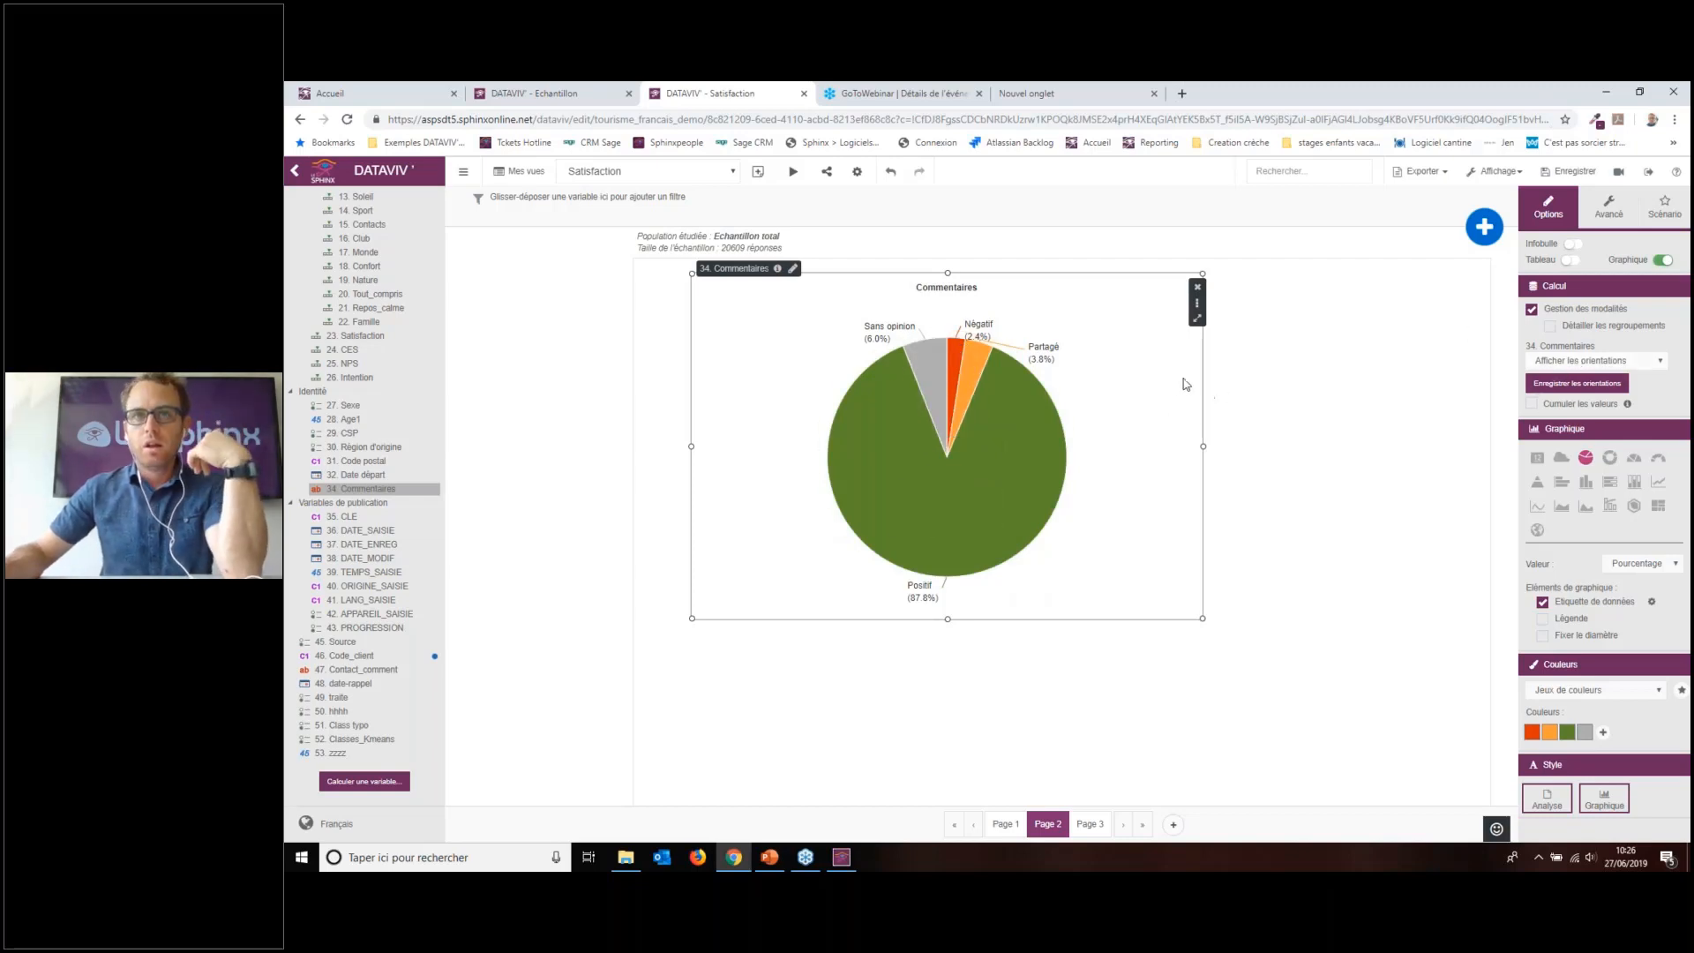
# Step: Cross the comment orientations with 3. Mode d'hébergement and enlarge the bar chart
pyautogui.scroll(3, 327, 334)
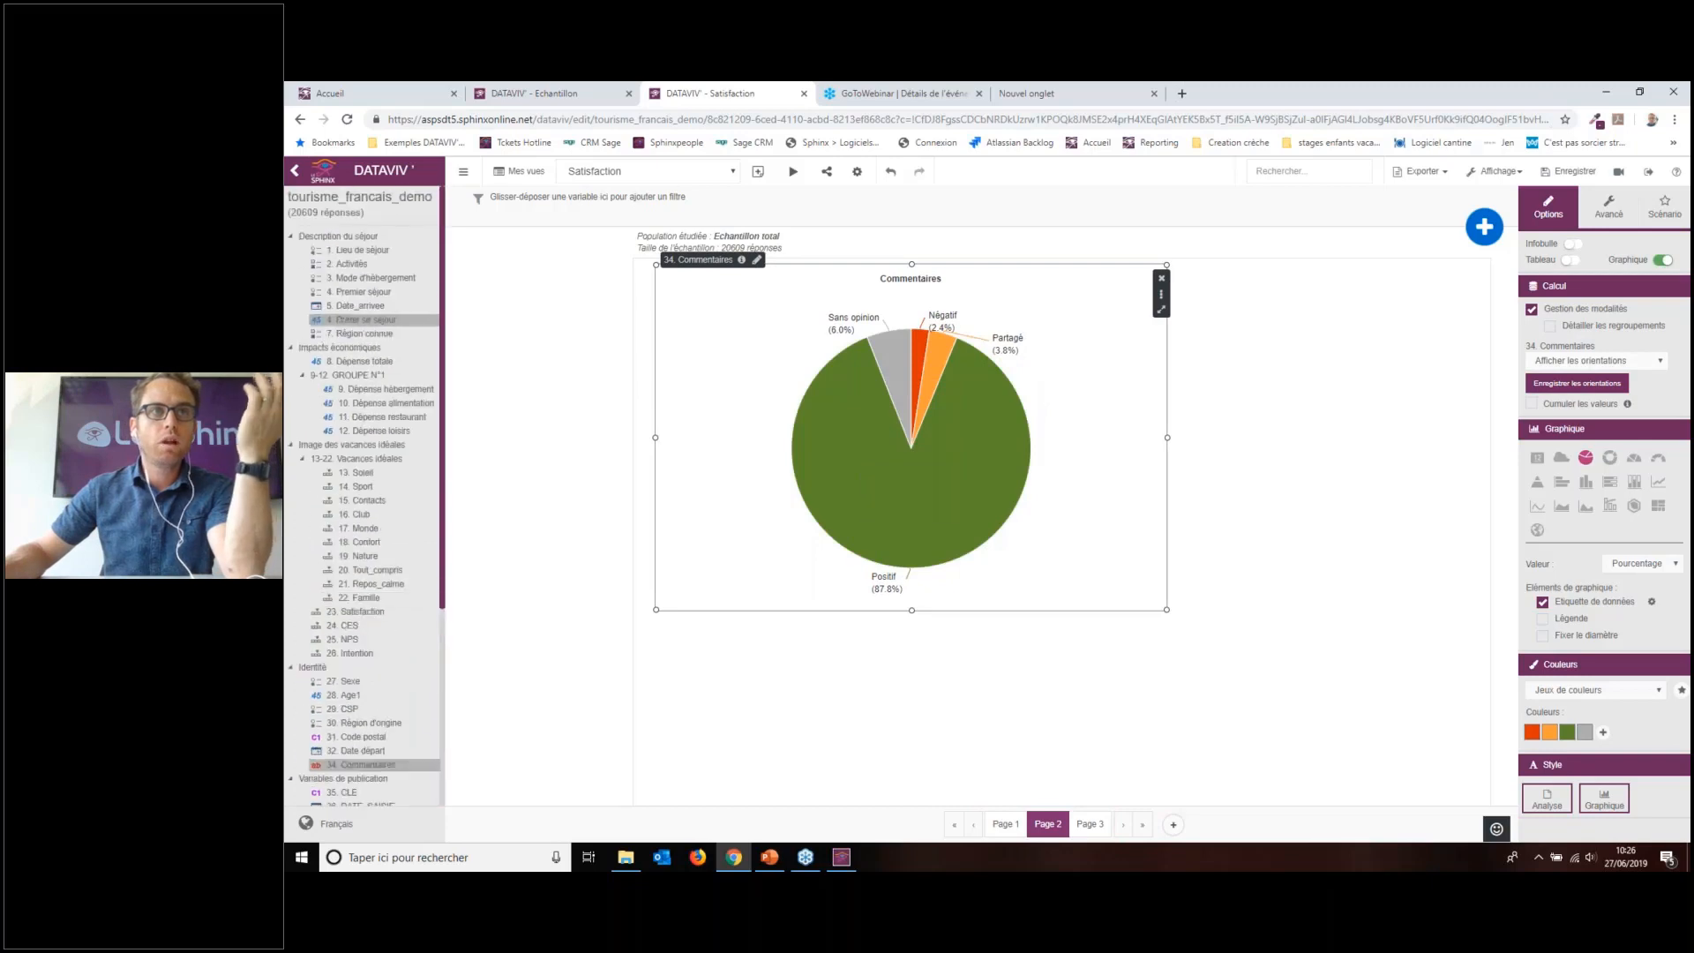
pyautogui.moveTo(571, 343); pyautogui.dragTo(875, 561)
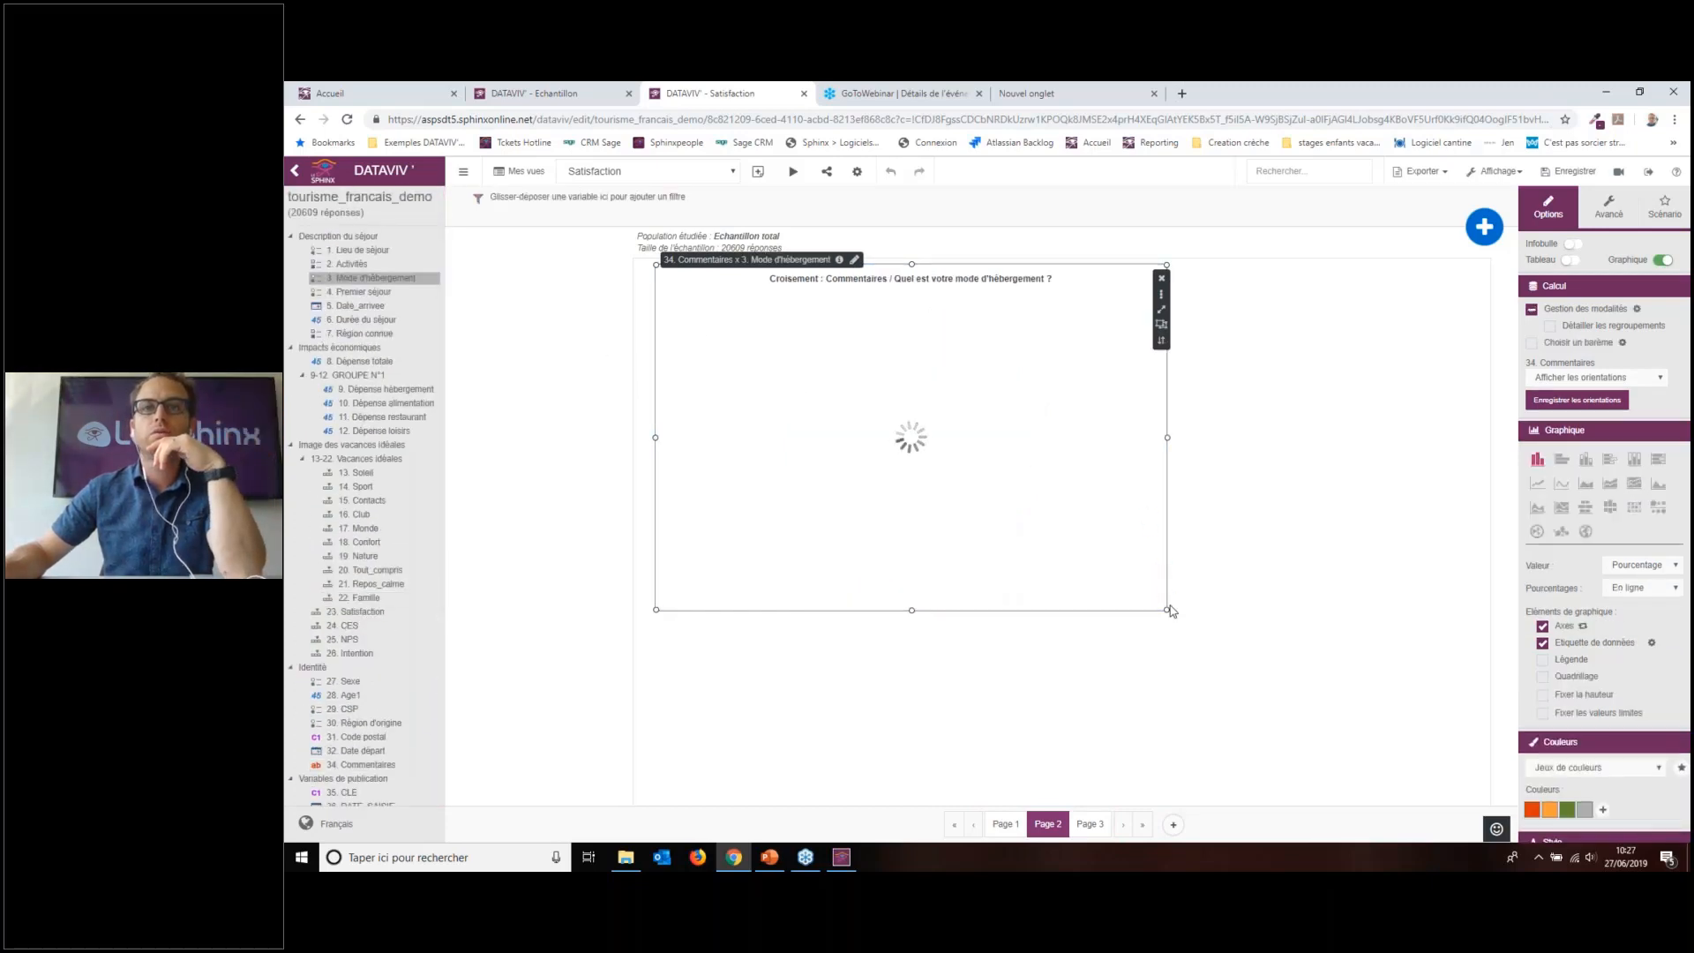
pyautogui.moveTo(1166, 610); pyautogui.dragTo(1405, 725)
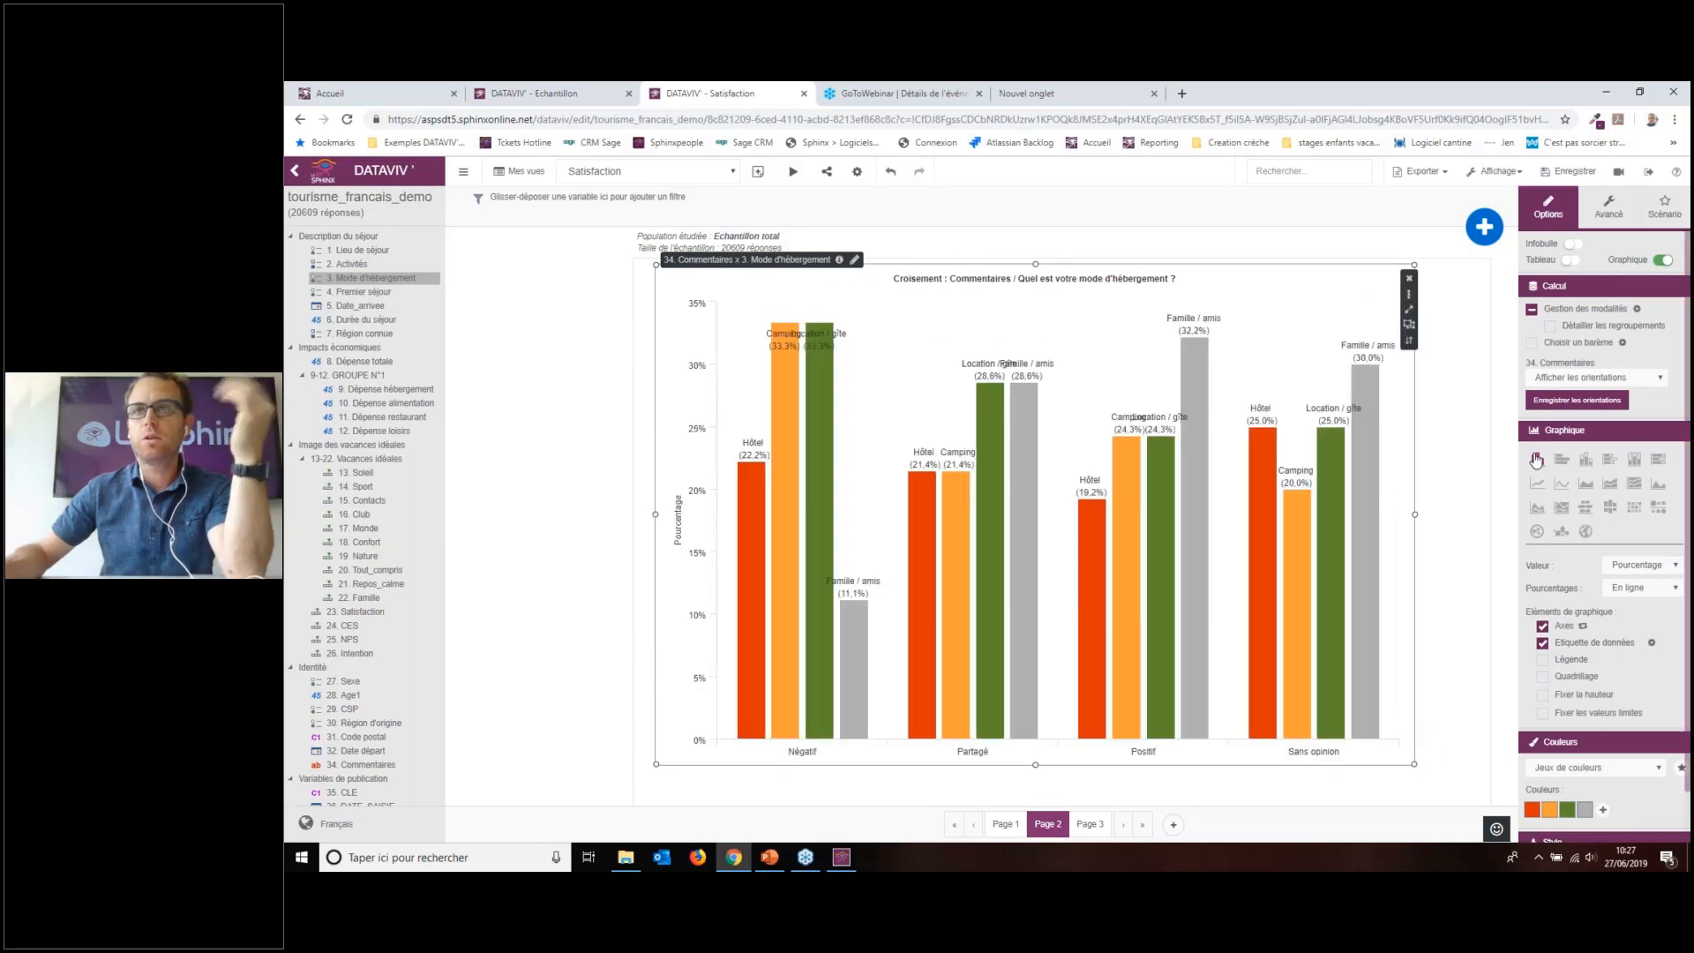
# Step: Save the comment orientations as the variable Commentaires_Orientations
pyautogui.moveTo(1332, 399)
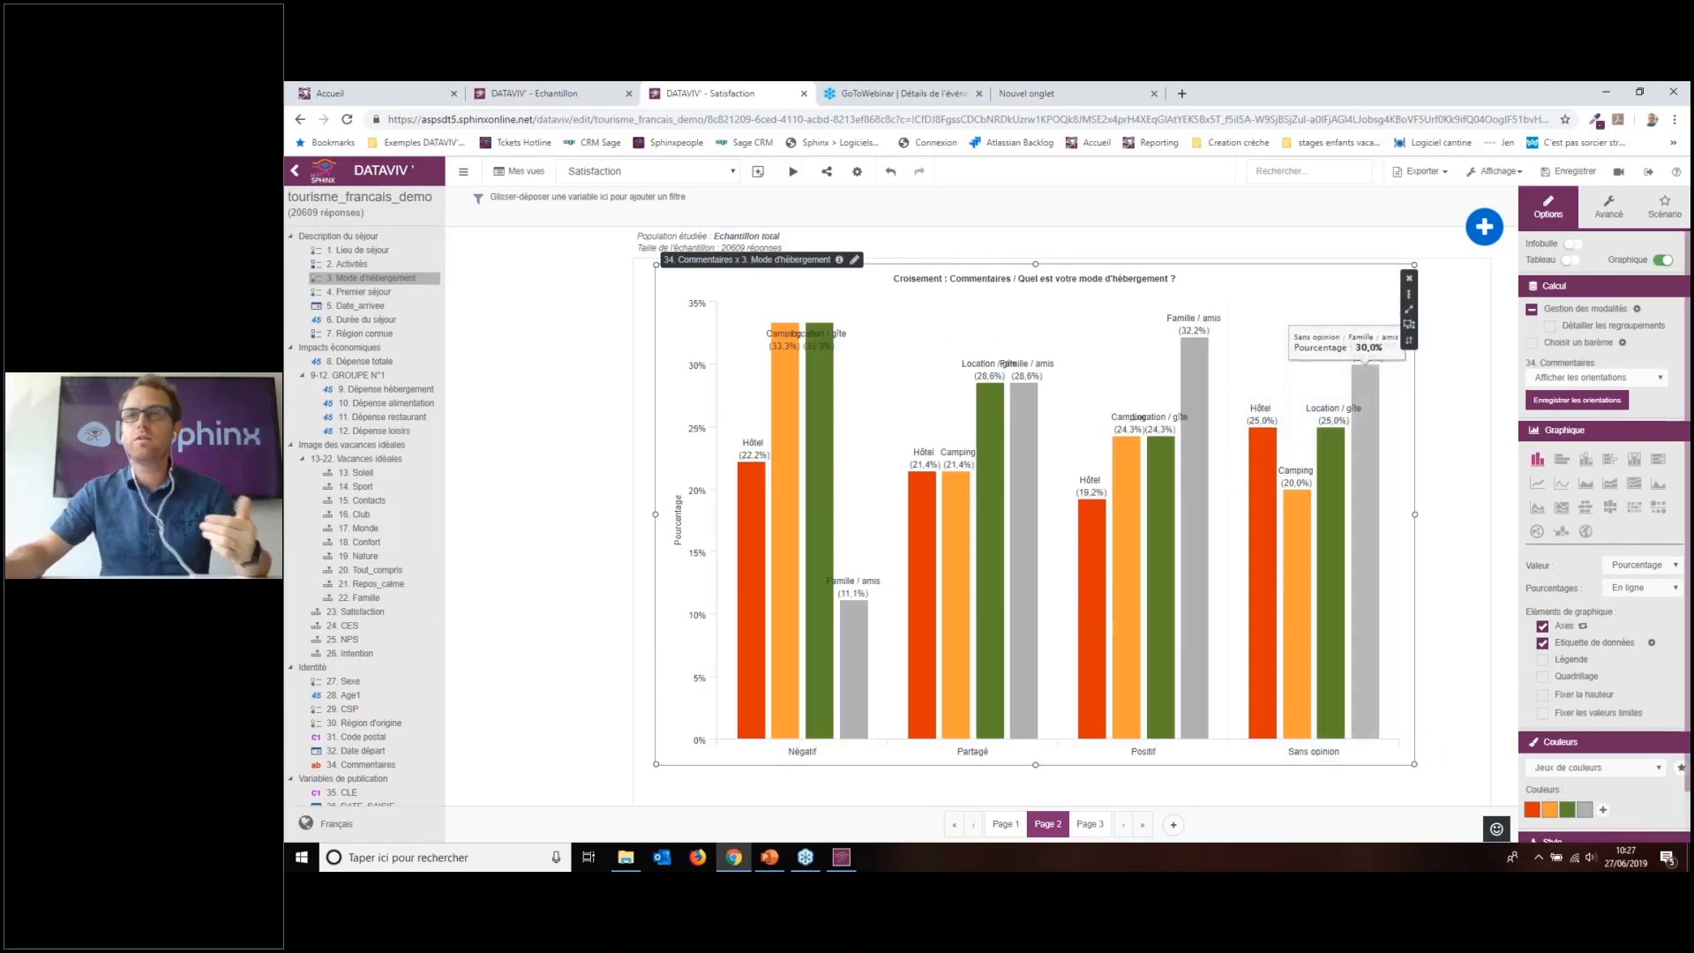
pyautogui.click(1556, 408)
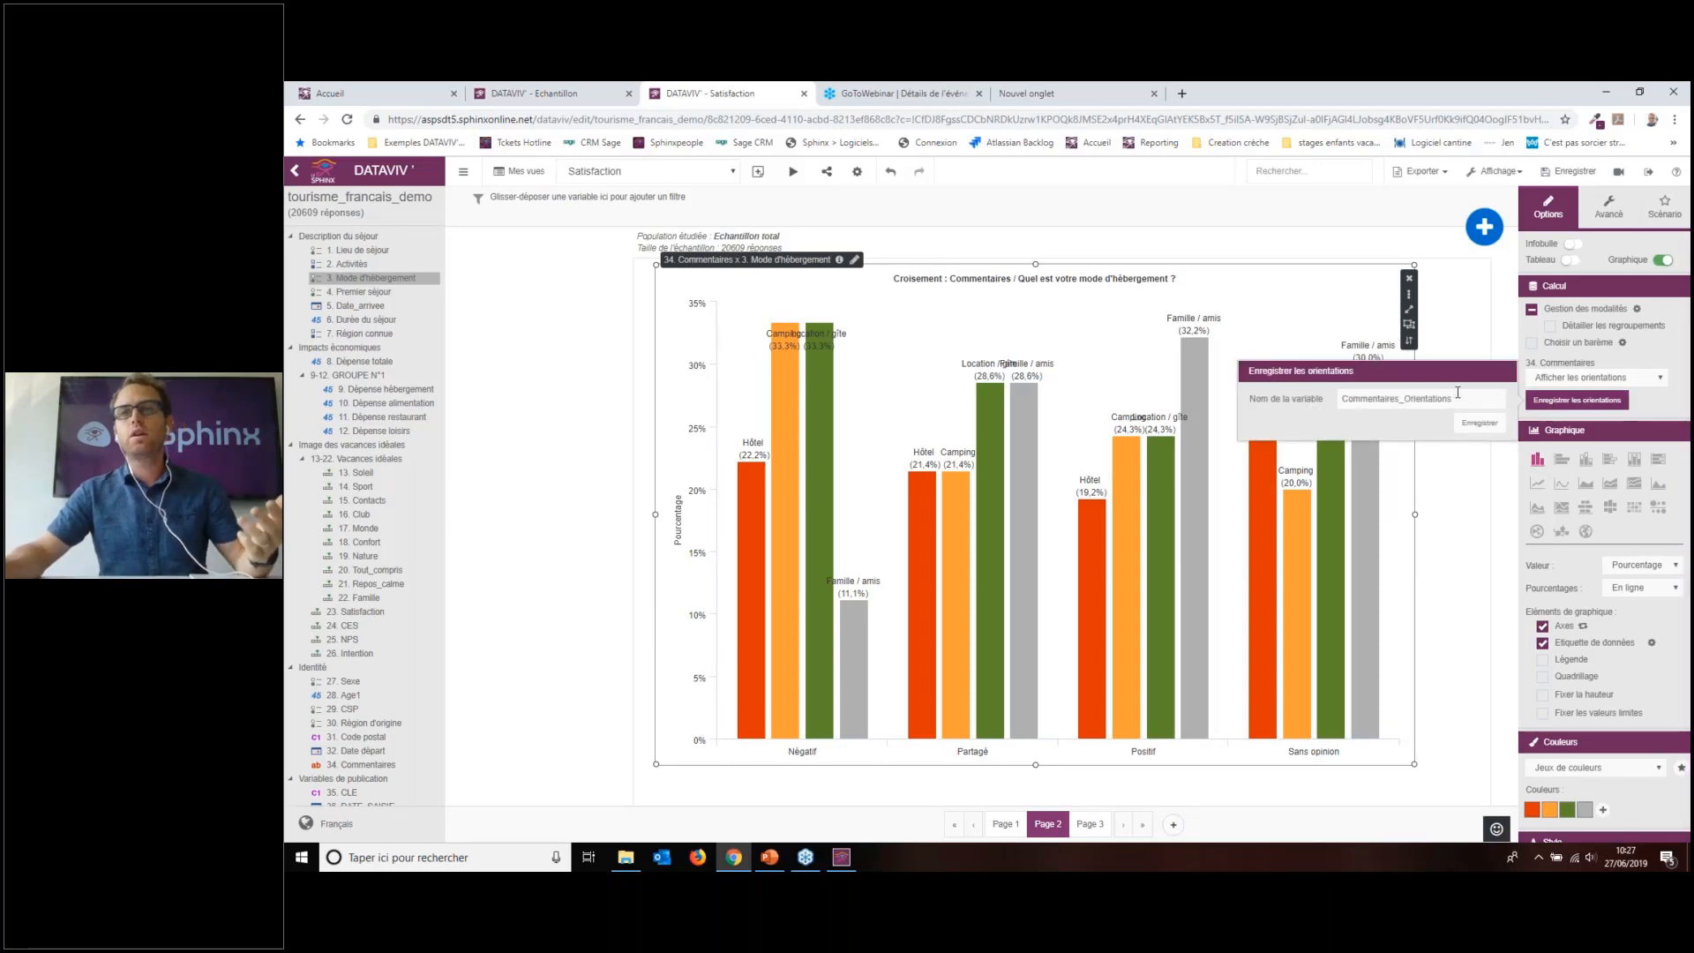
pyautogui.click(1480, 424)
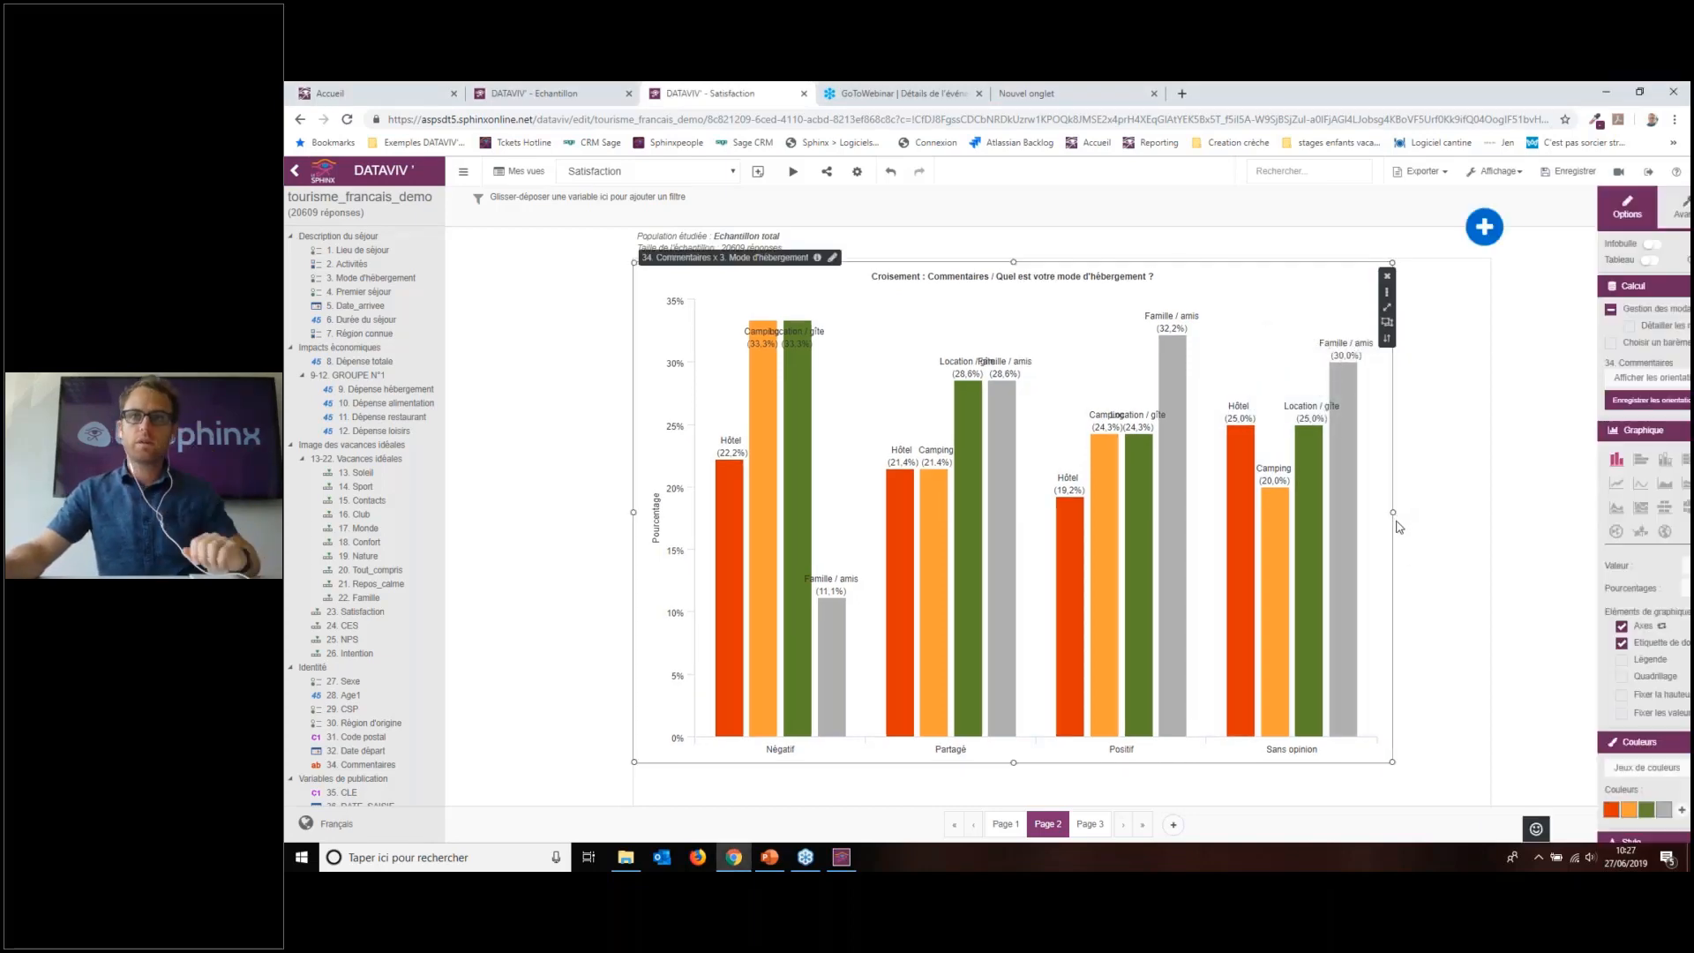
# Step: Narrow the bar chart and place a 34. Commentaires word cloud beside it
pyautogui.moveTo(1392, 511); pyautogui.dragTo(1015, 511)
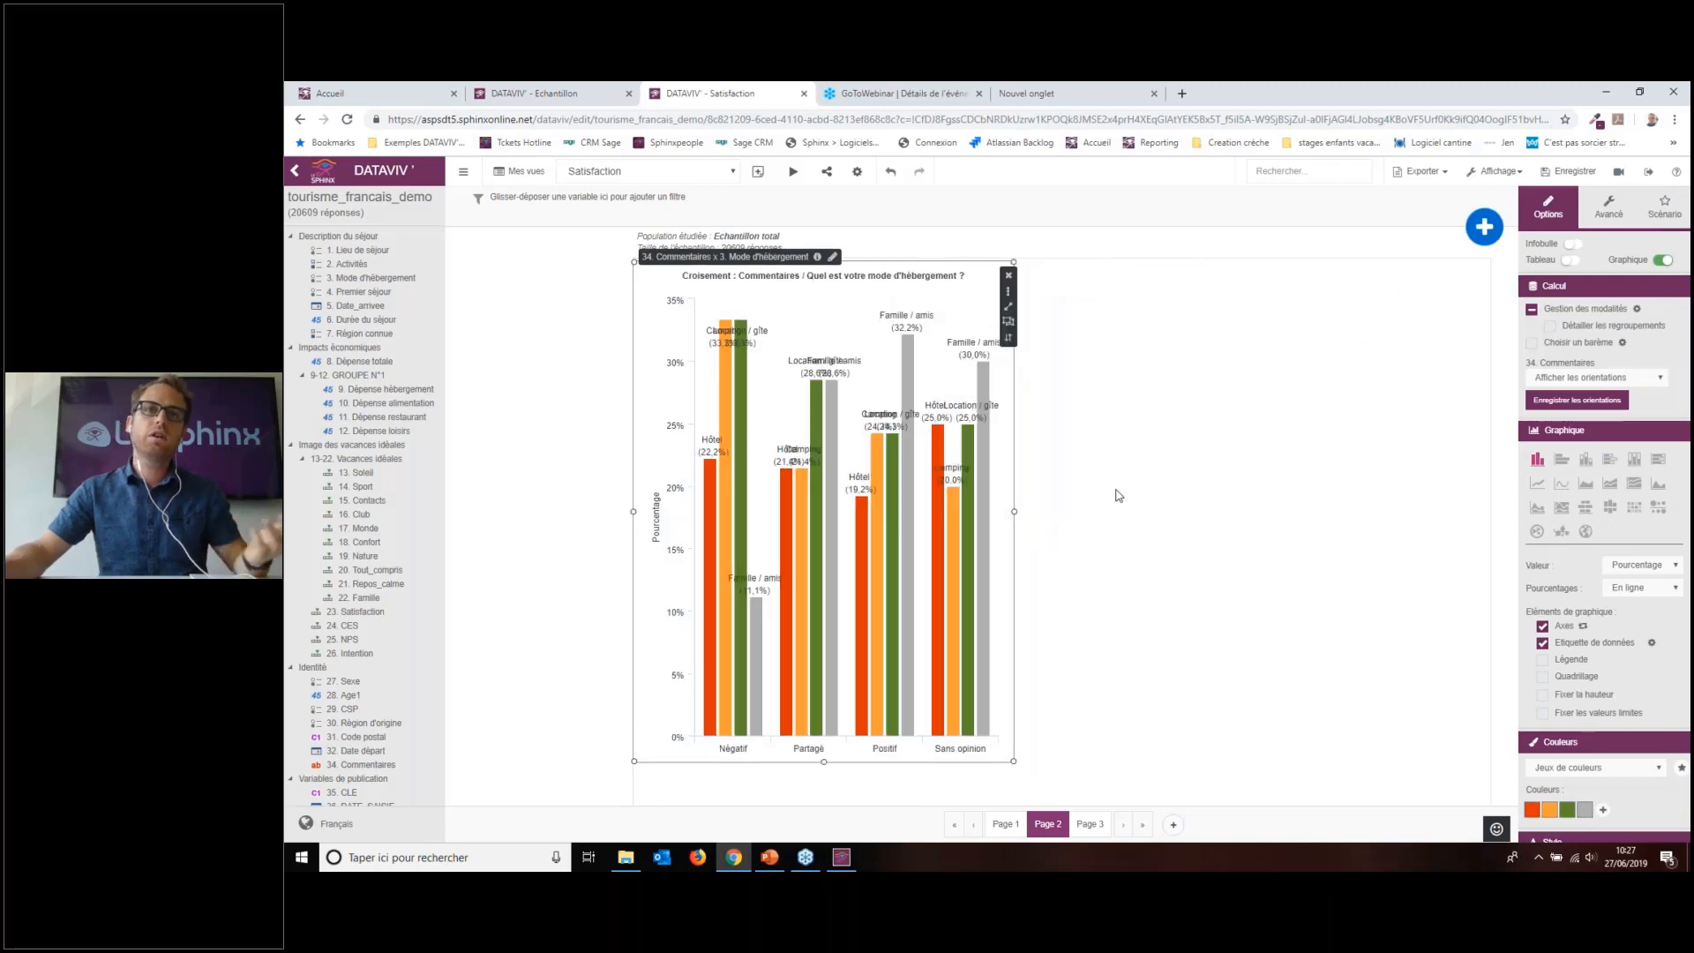
pyautogui.scroll(-3, 371, 494)
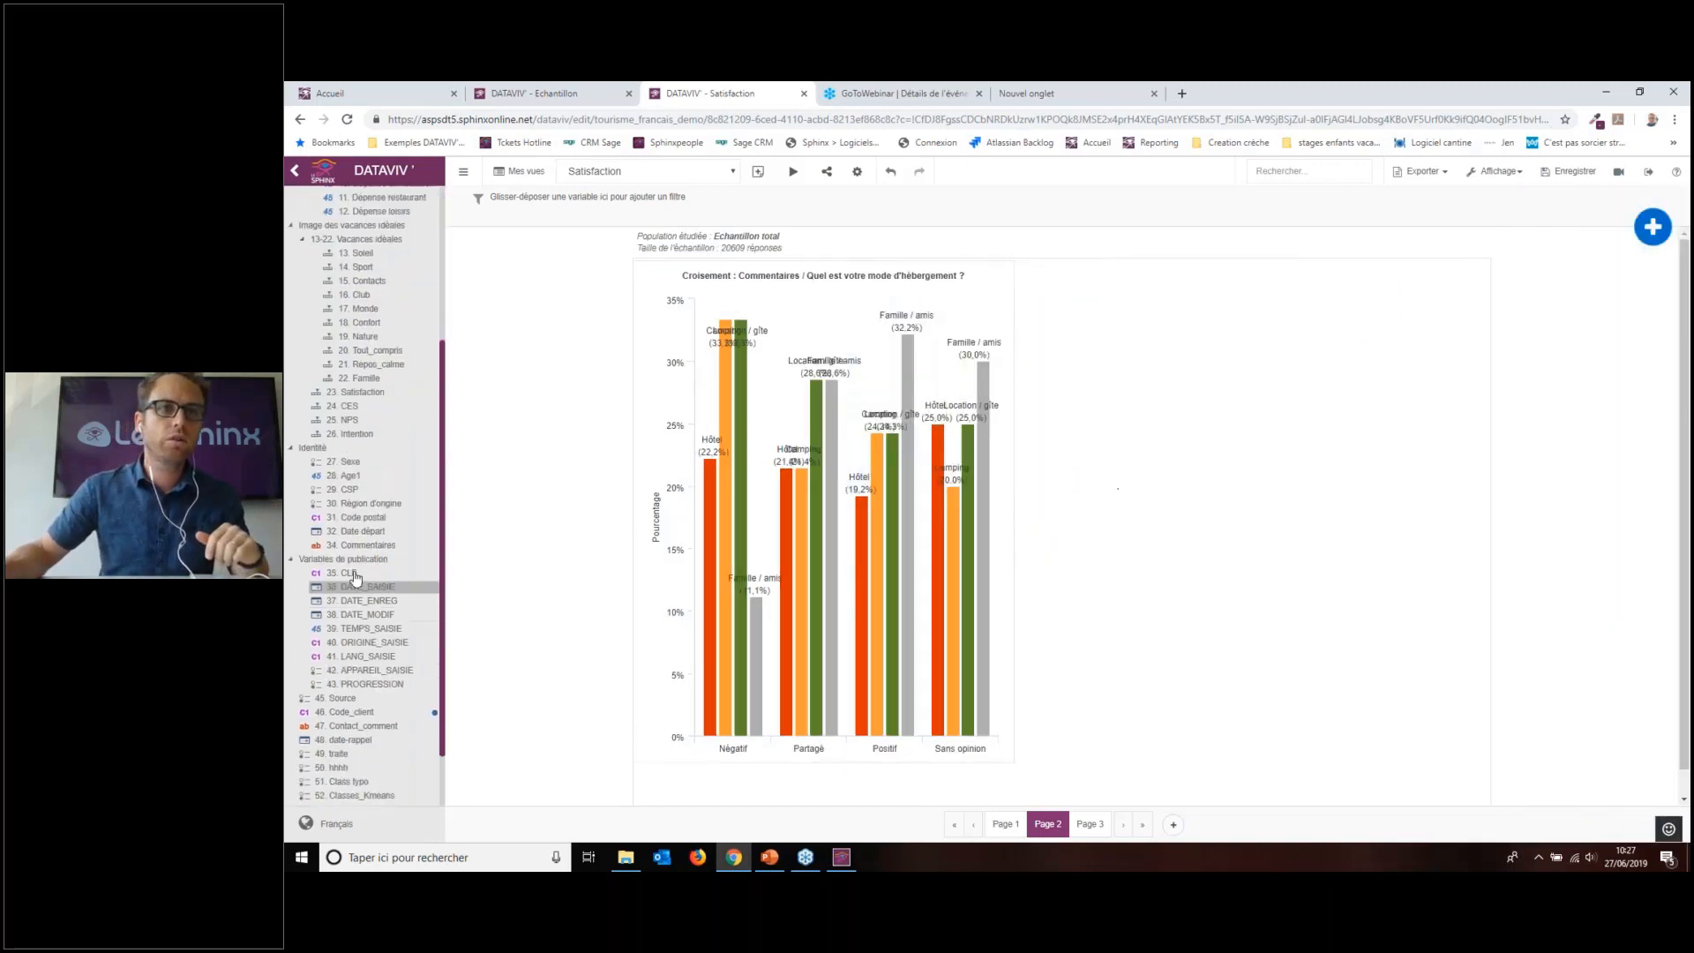
pyautogui.moveTo(367, 544); pyautogui.dragTo(1077, 370)
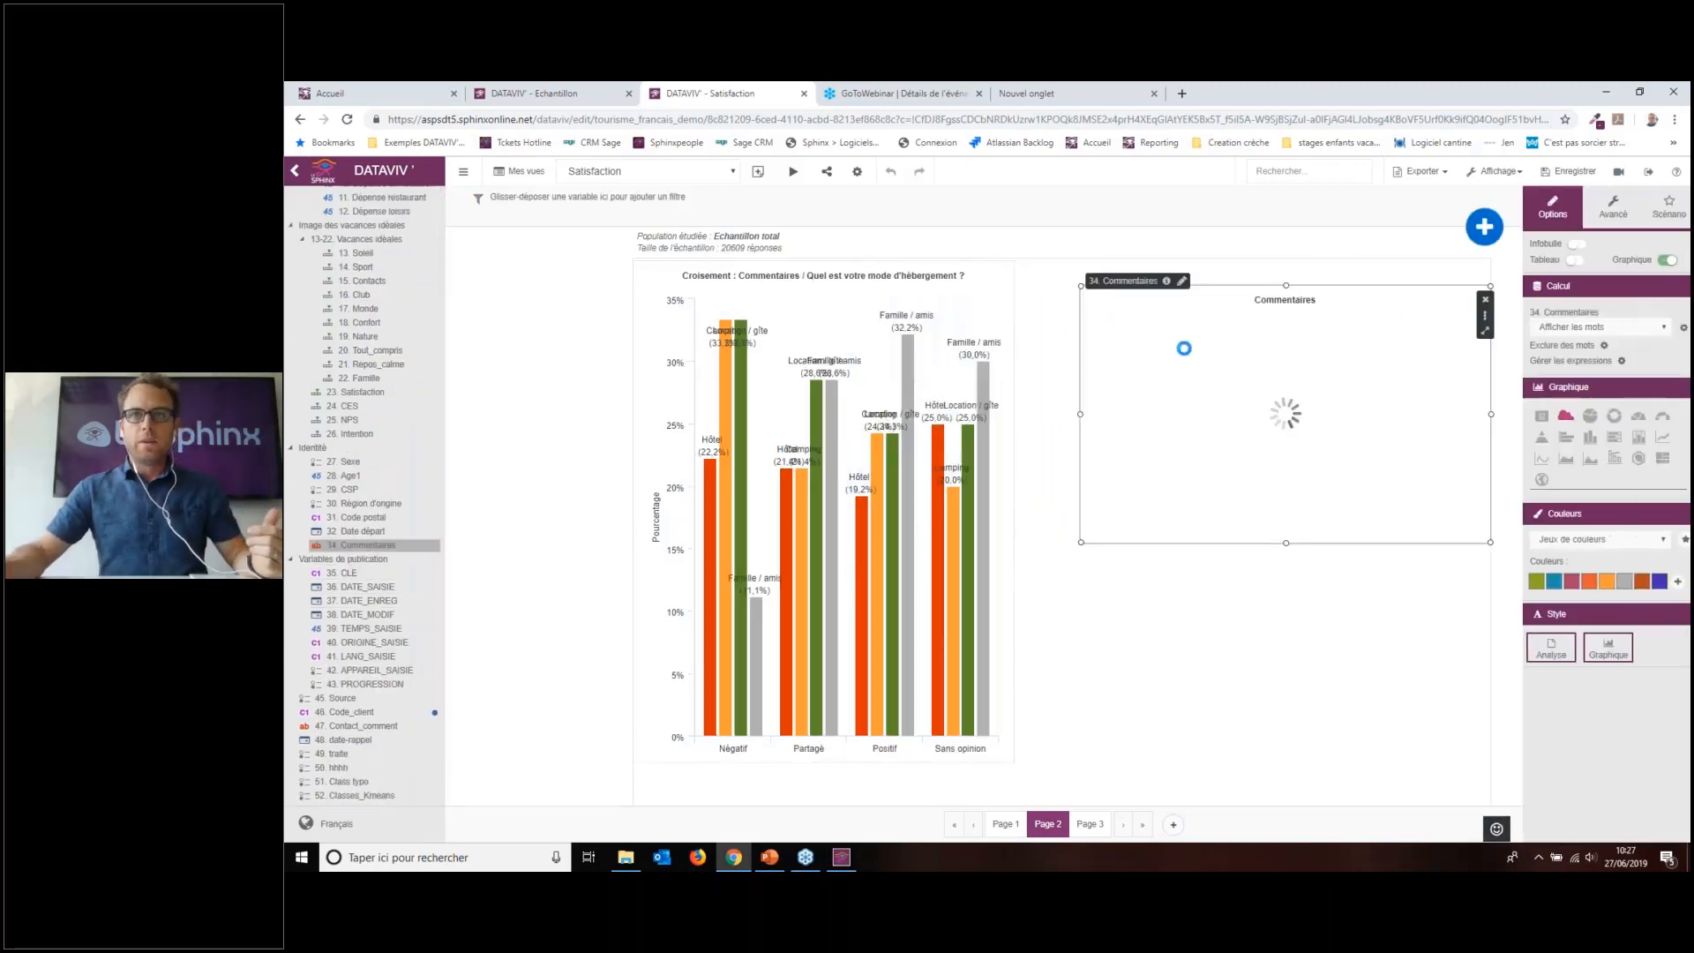
pyautogui.scroll(-1, 353, 671)
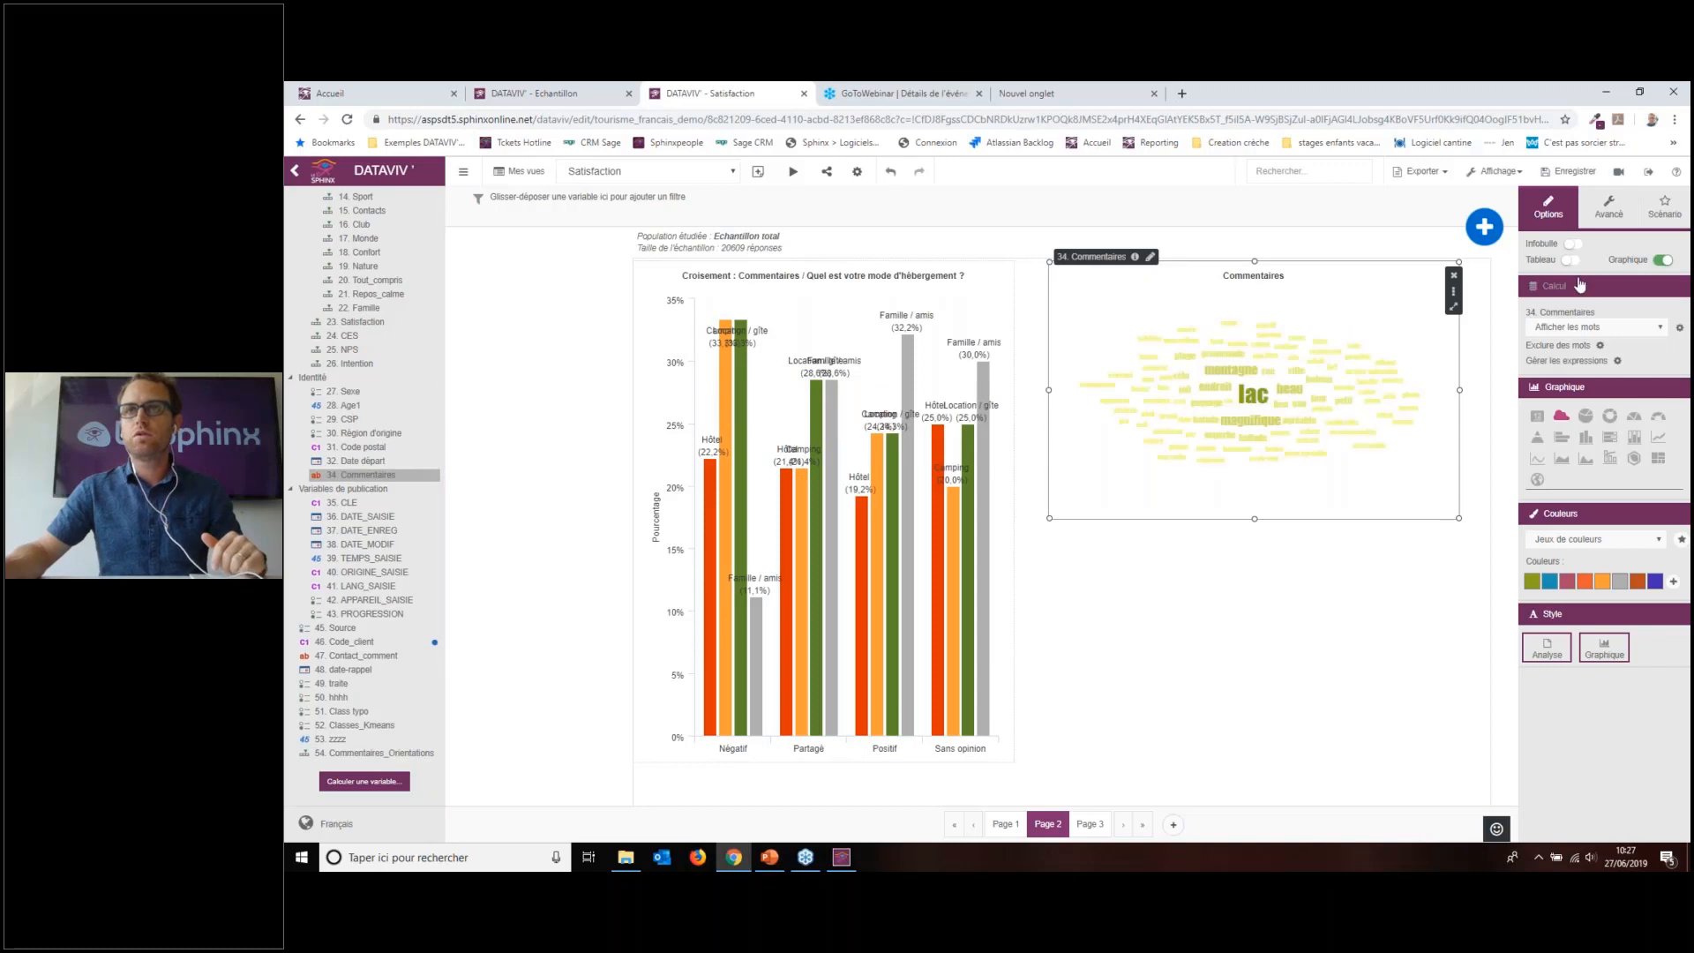
# Step: Filter the word cloud on Commentaires_Orientations to Nettement négatif and Plutôt négatif
pyautogui.click(1609, 207)
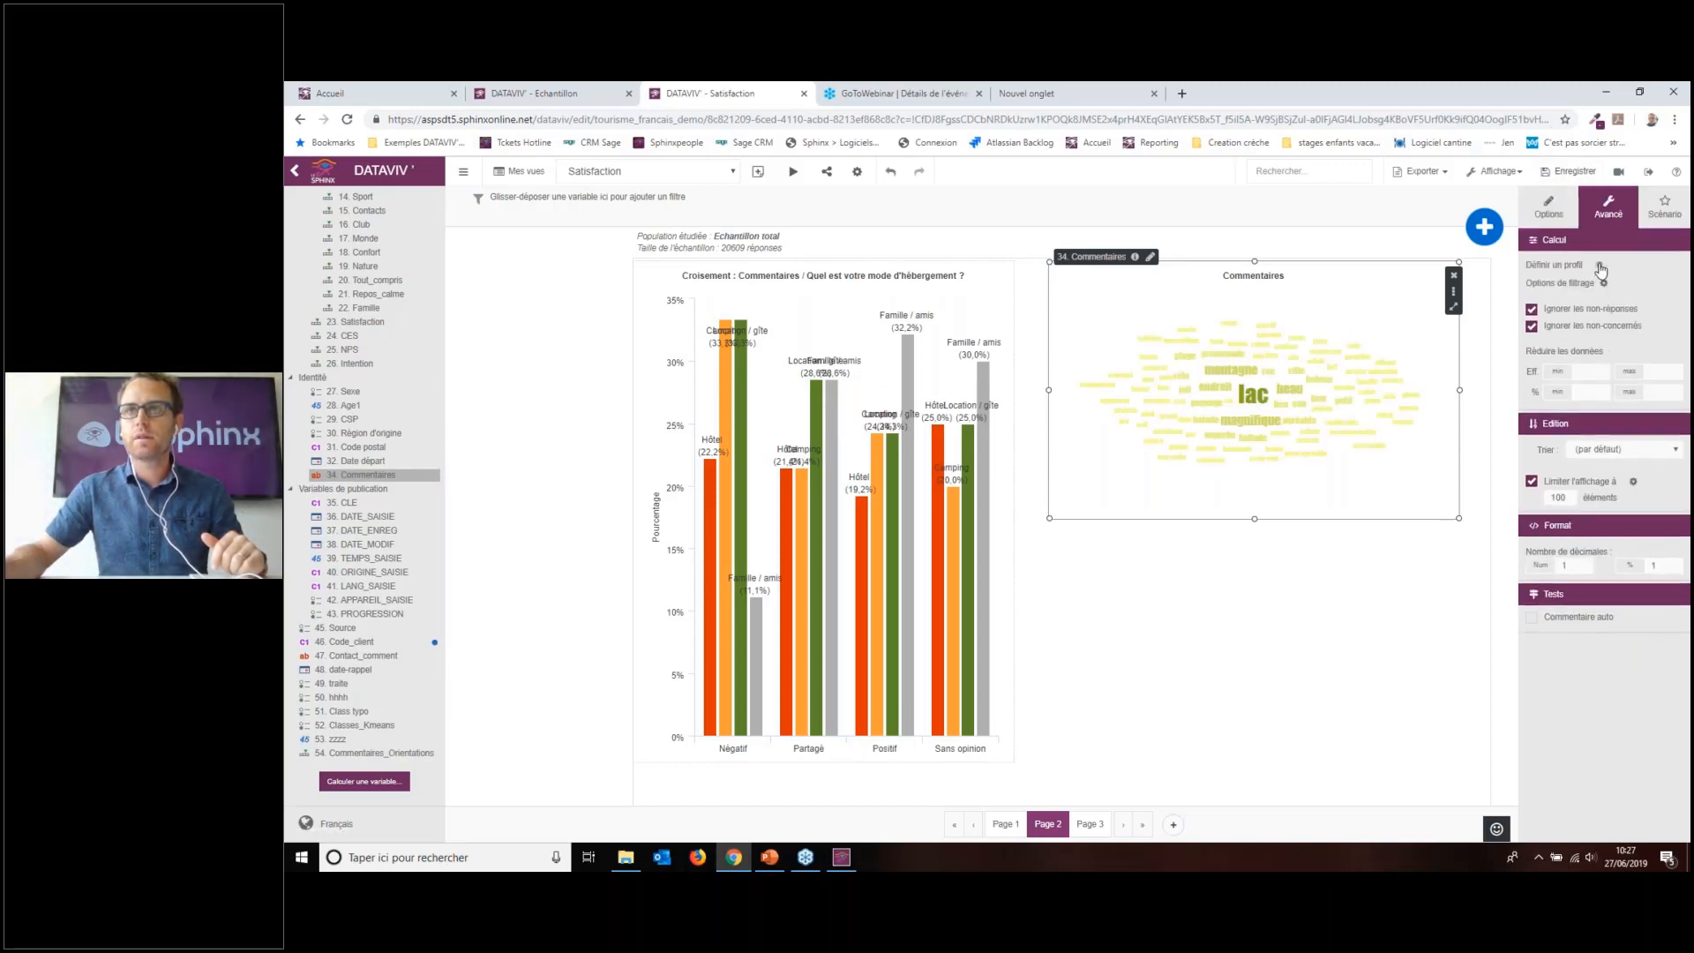
pyautogui.click(1599, 264)
pyautogui.click(821, 344)
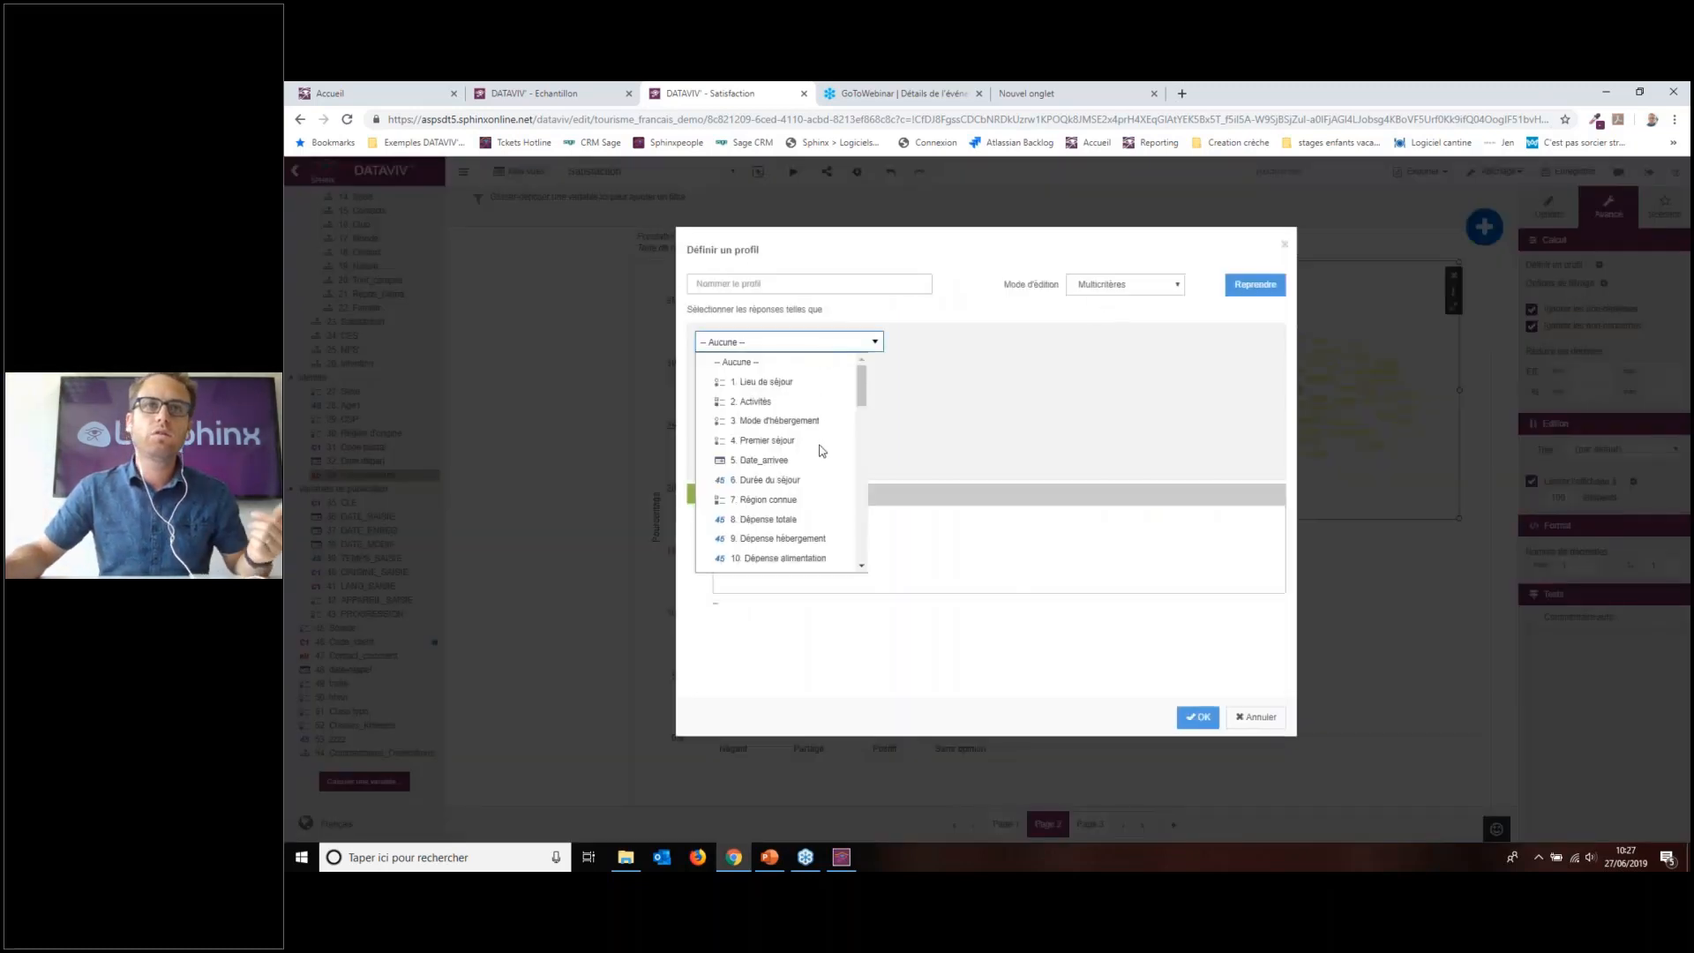
pyautogui.scroll(-8, 820, 450)
pyautogui.click(797, 562)
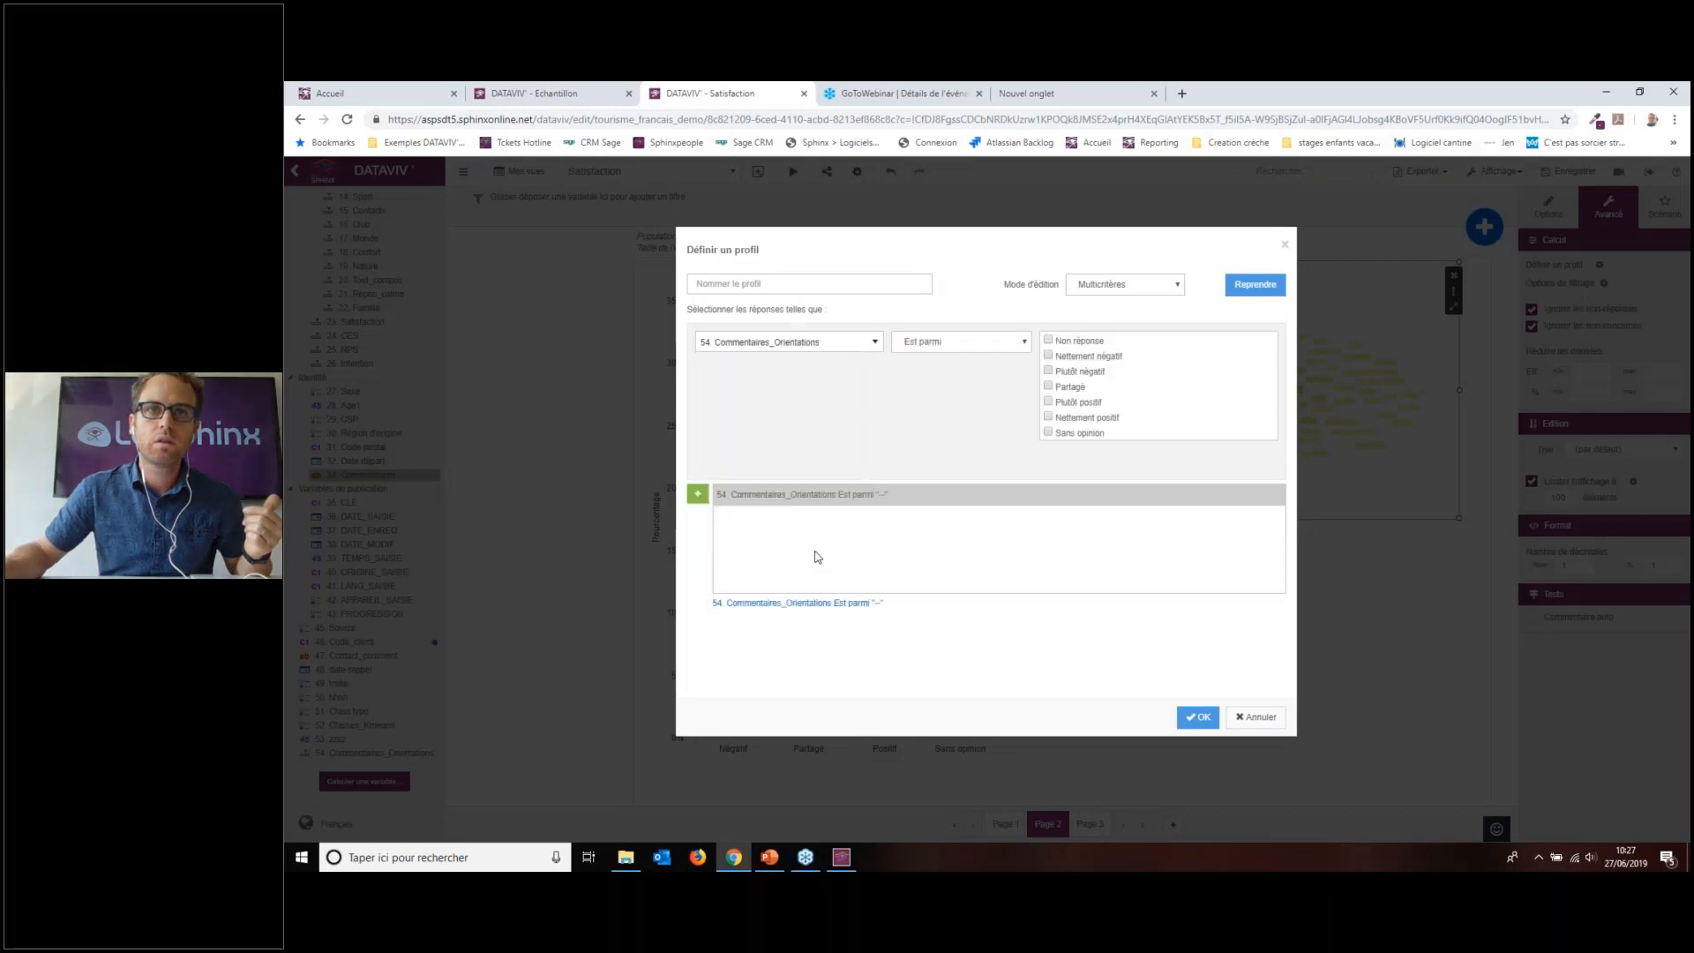
pyautogui.click(1103, 356)
pyautogui.click(1084, 372)
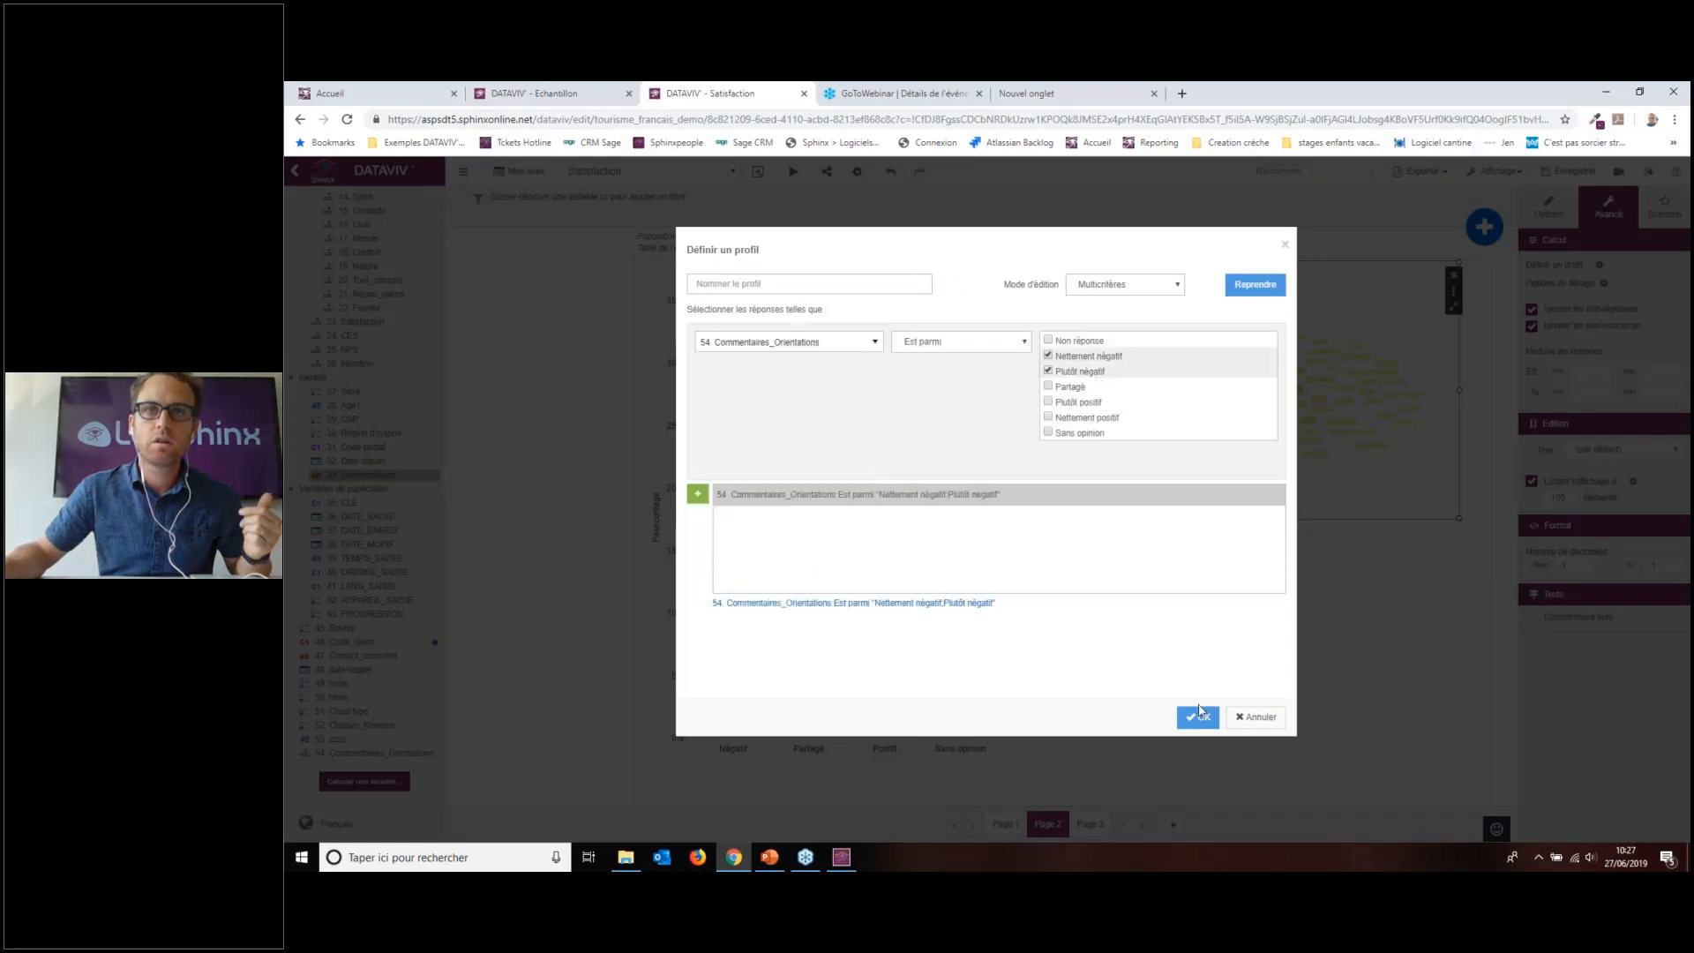
pyautogui.click(1198, 717)
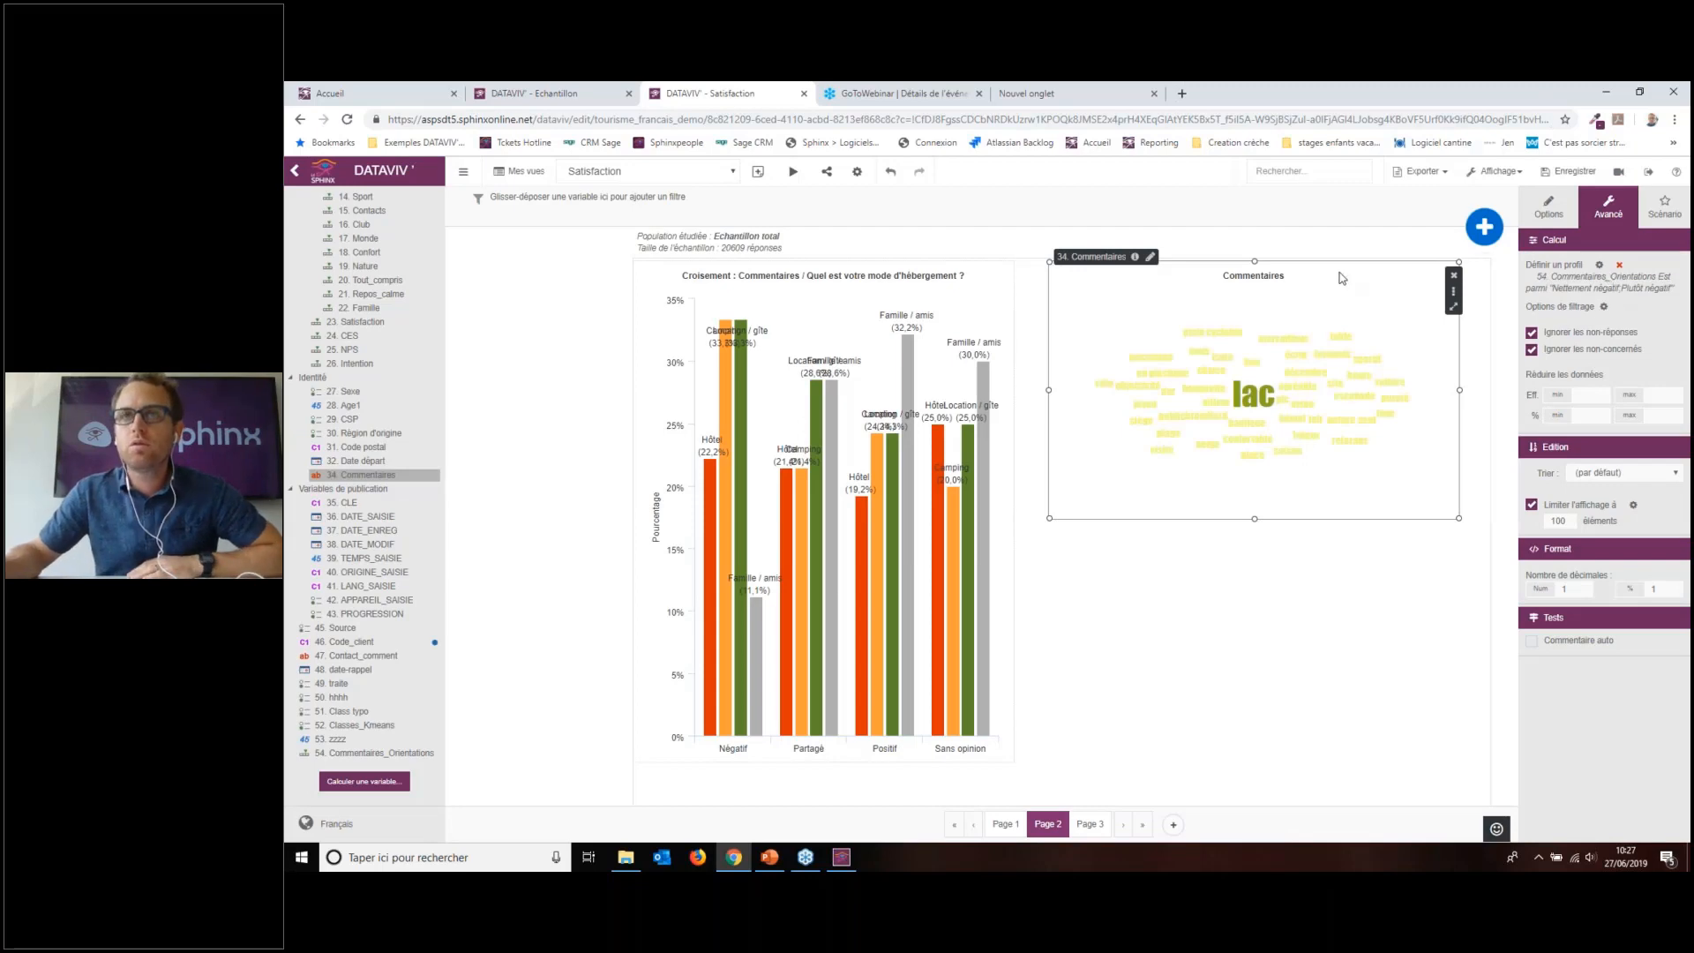
# Step: Shift the word cloud slightly left, colour it near-black and make it taller
pyautogui.moveTo(1335, 278); pyautogui.dragTo(1318, 278)
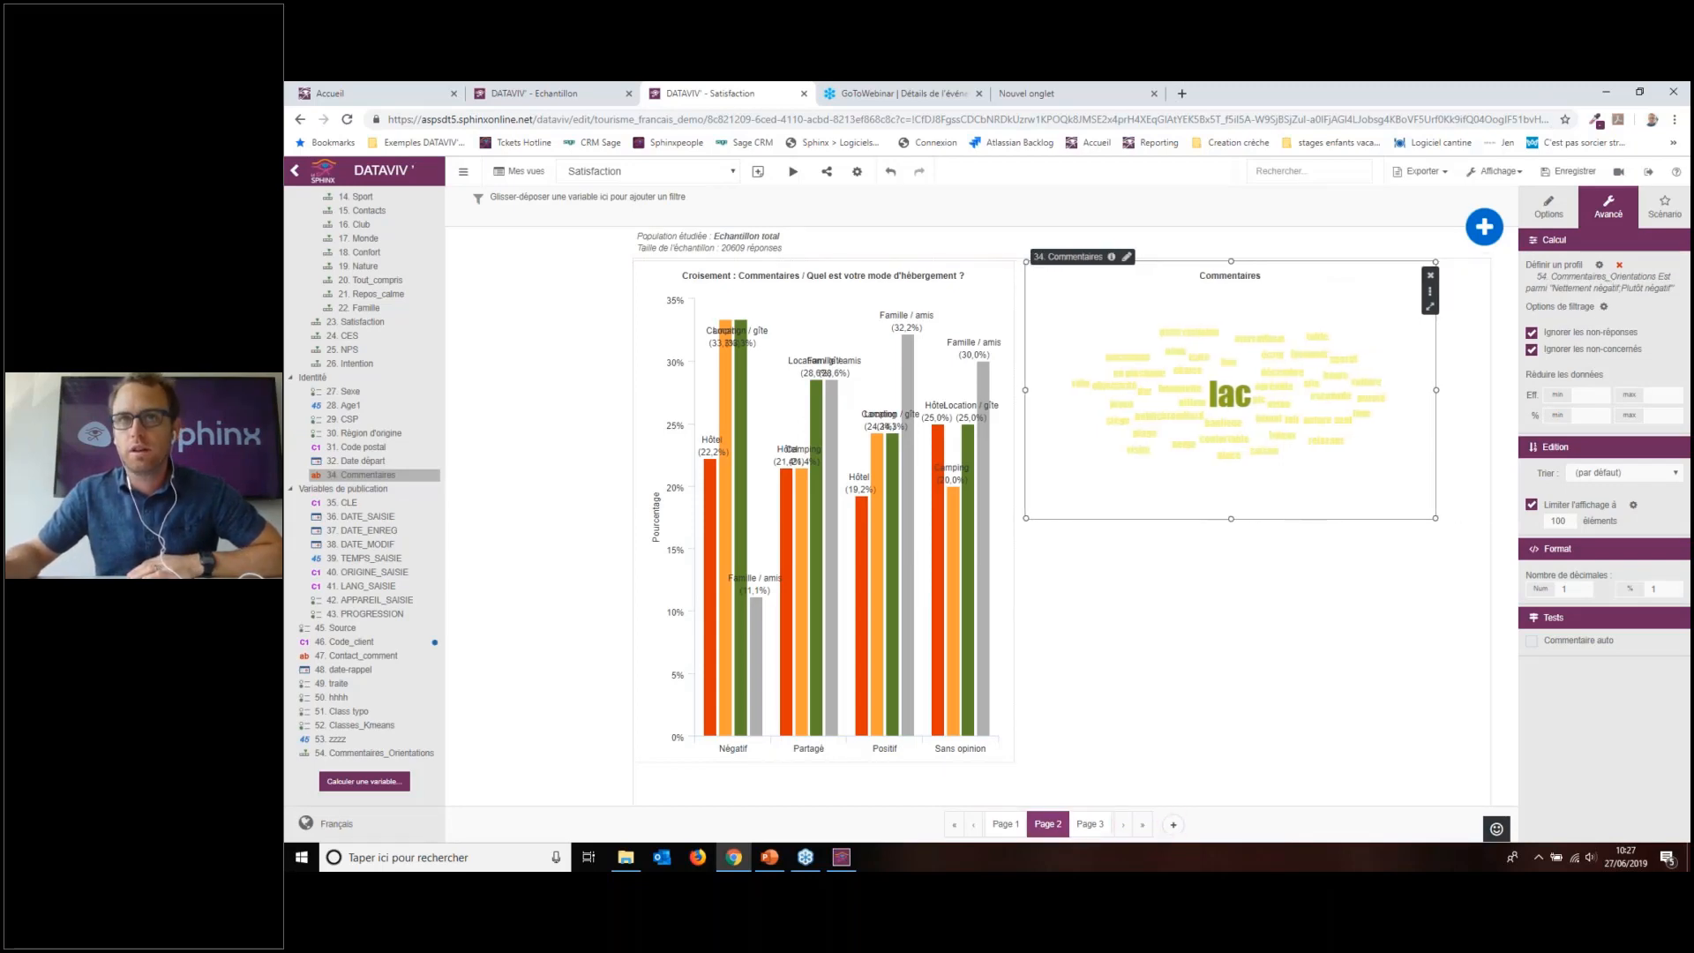
pyautogui.click(1569, 196)
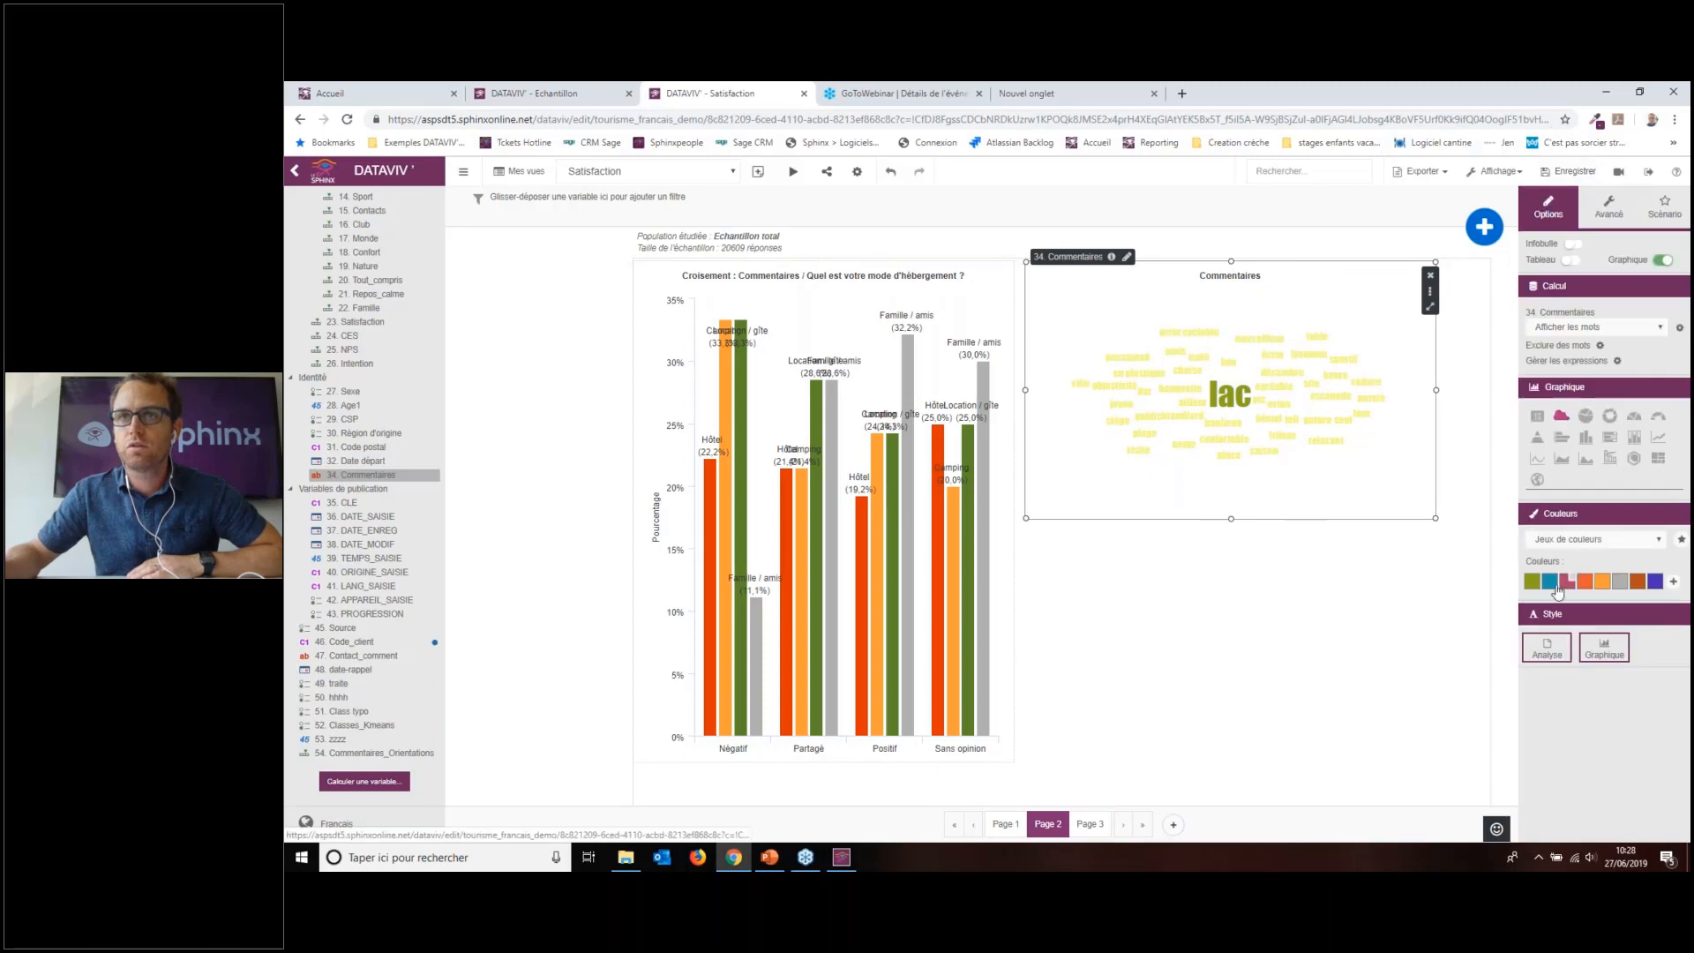
pyautogui.click(1532, 584)
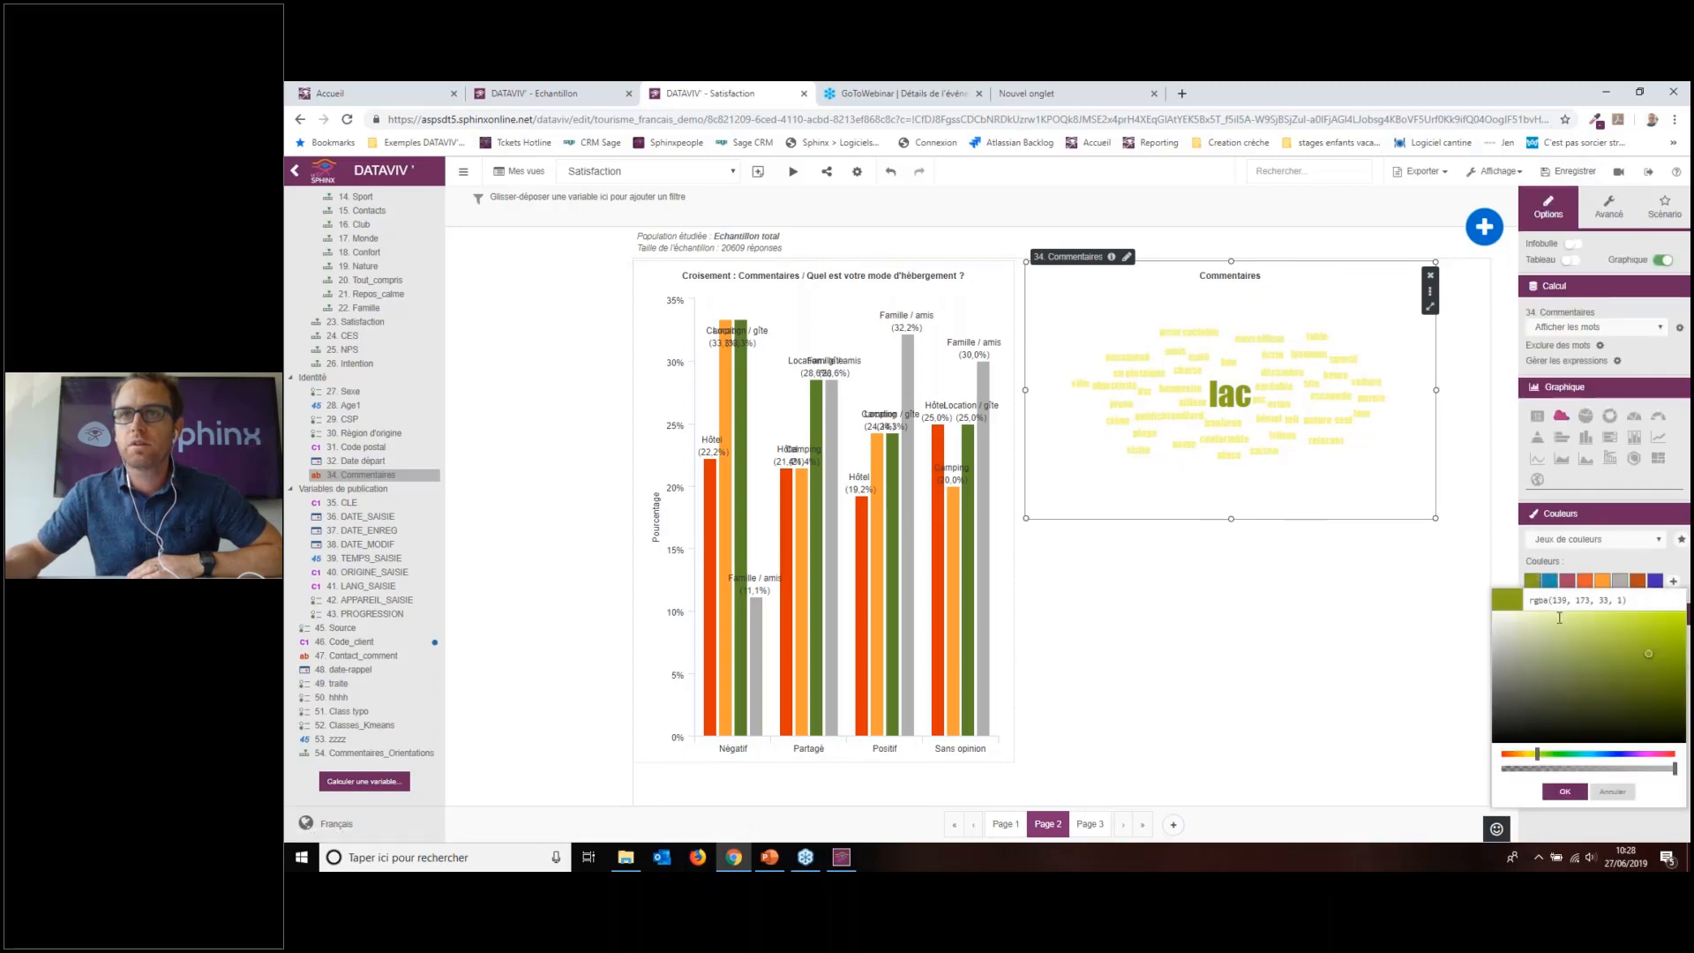
pyautogui.moveTo(1610, 685); pyautogui.dragTo(1644, 726)
pyautogui.click(1565, 792)
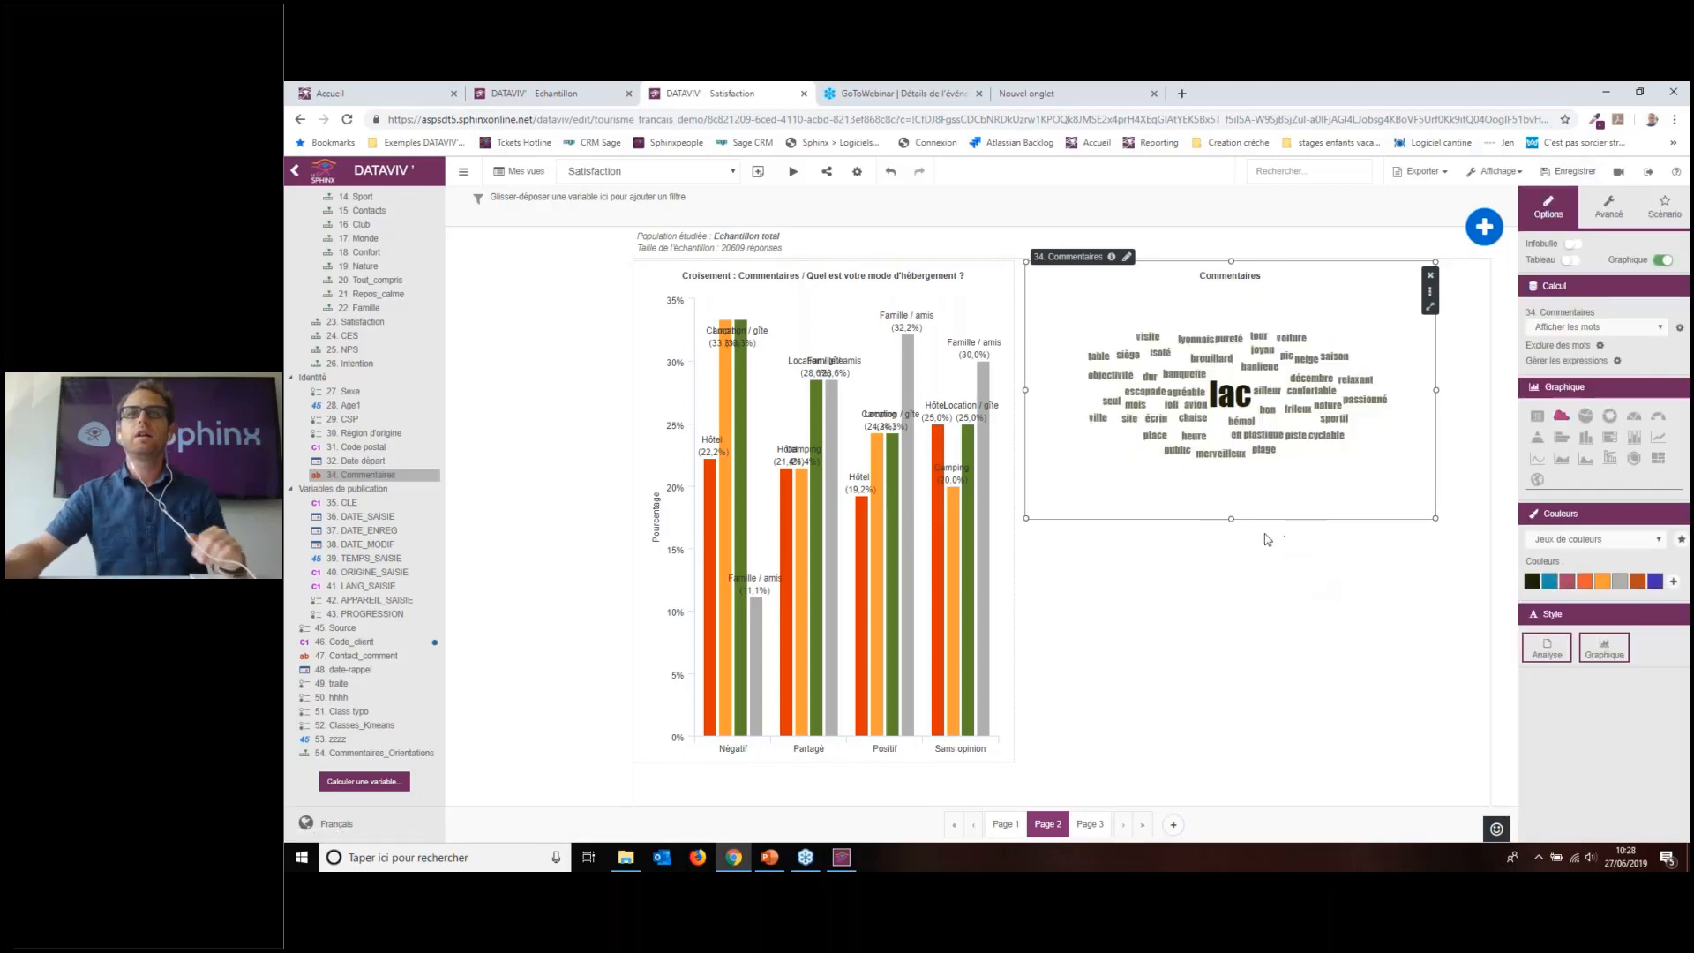
pyautogui.moveTo(1230, 524); pyautogui.dragTo(1231, 712)
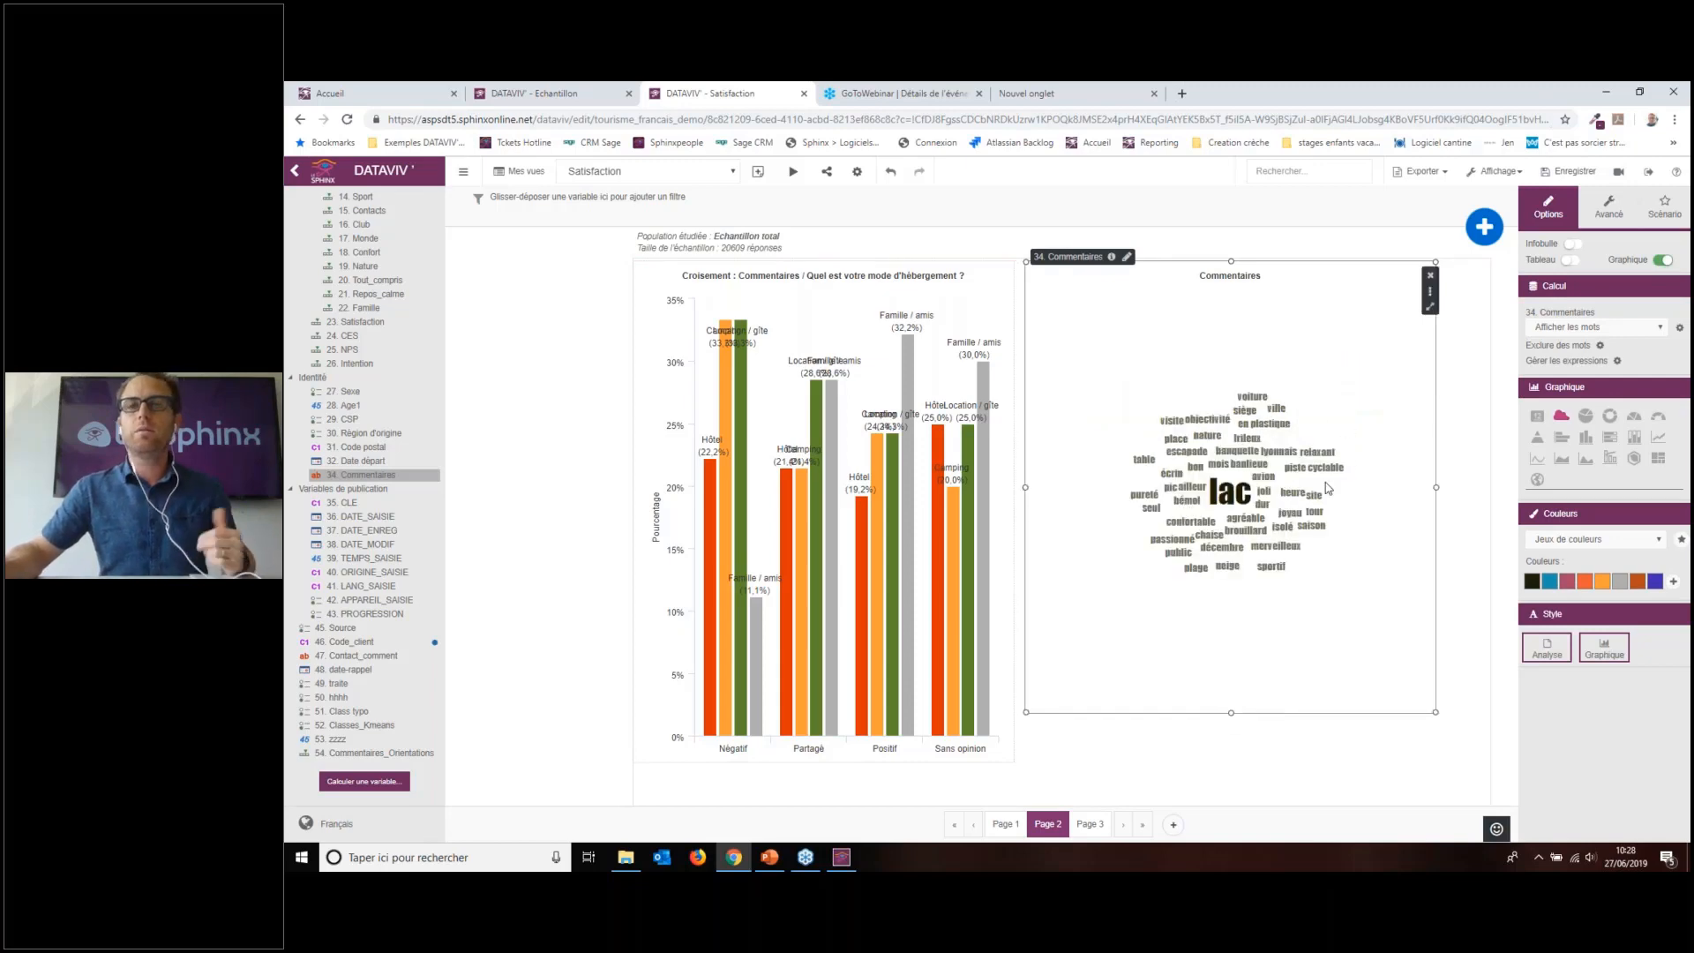
pyautogui.click(1609, 208)
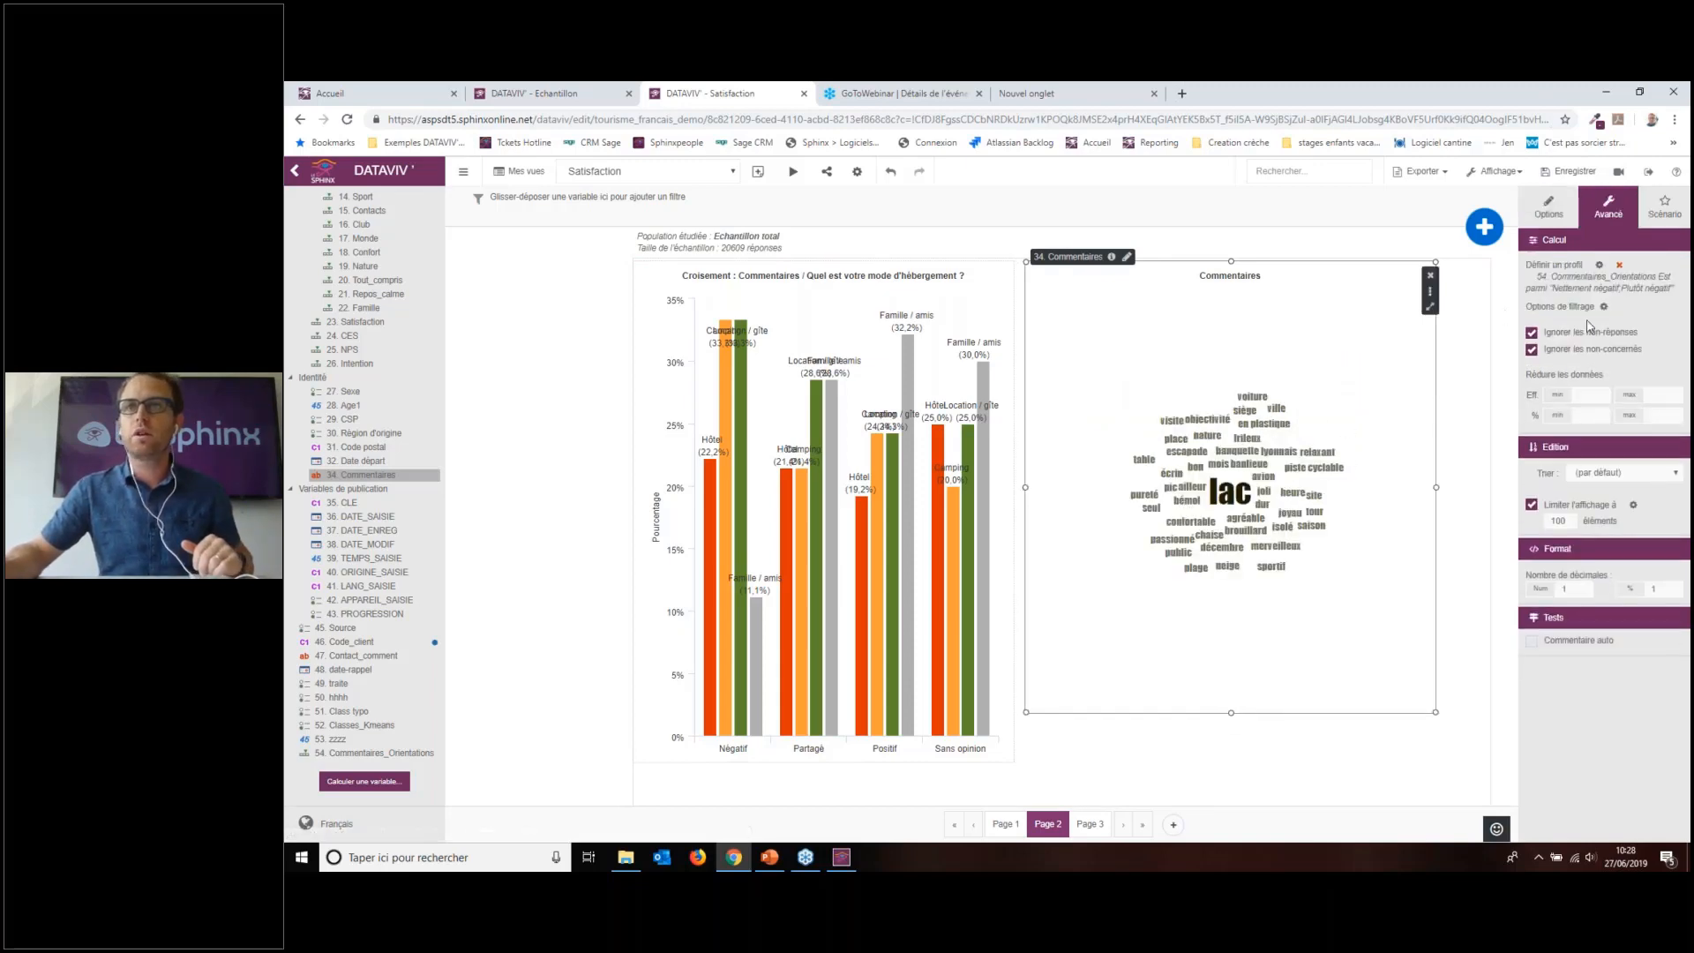
# Step: Refilter the word cloud to Plutôt positif and Nettement positif comments and widen it
pyautogui.click(1561, 265)
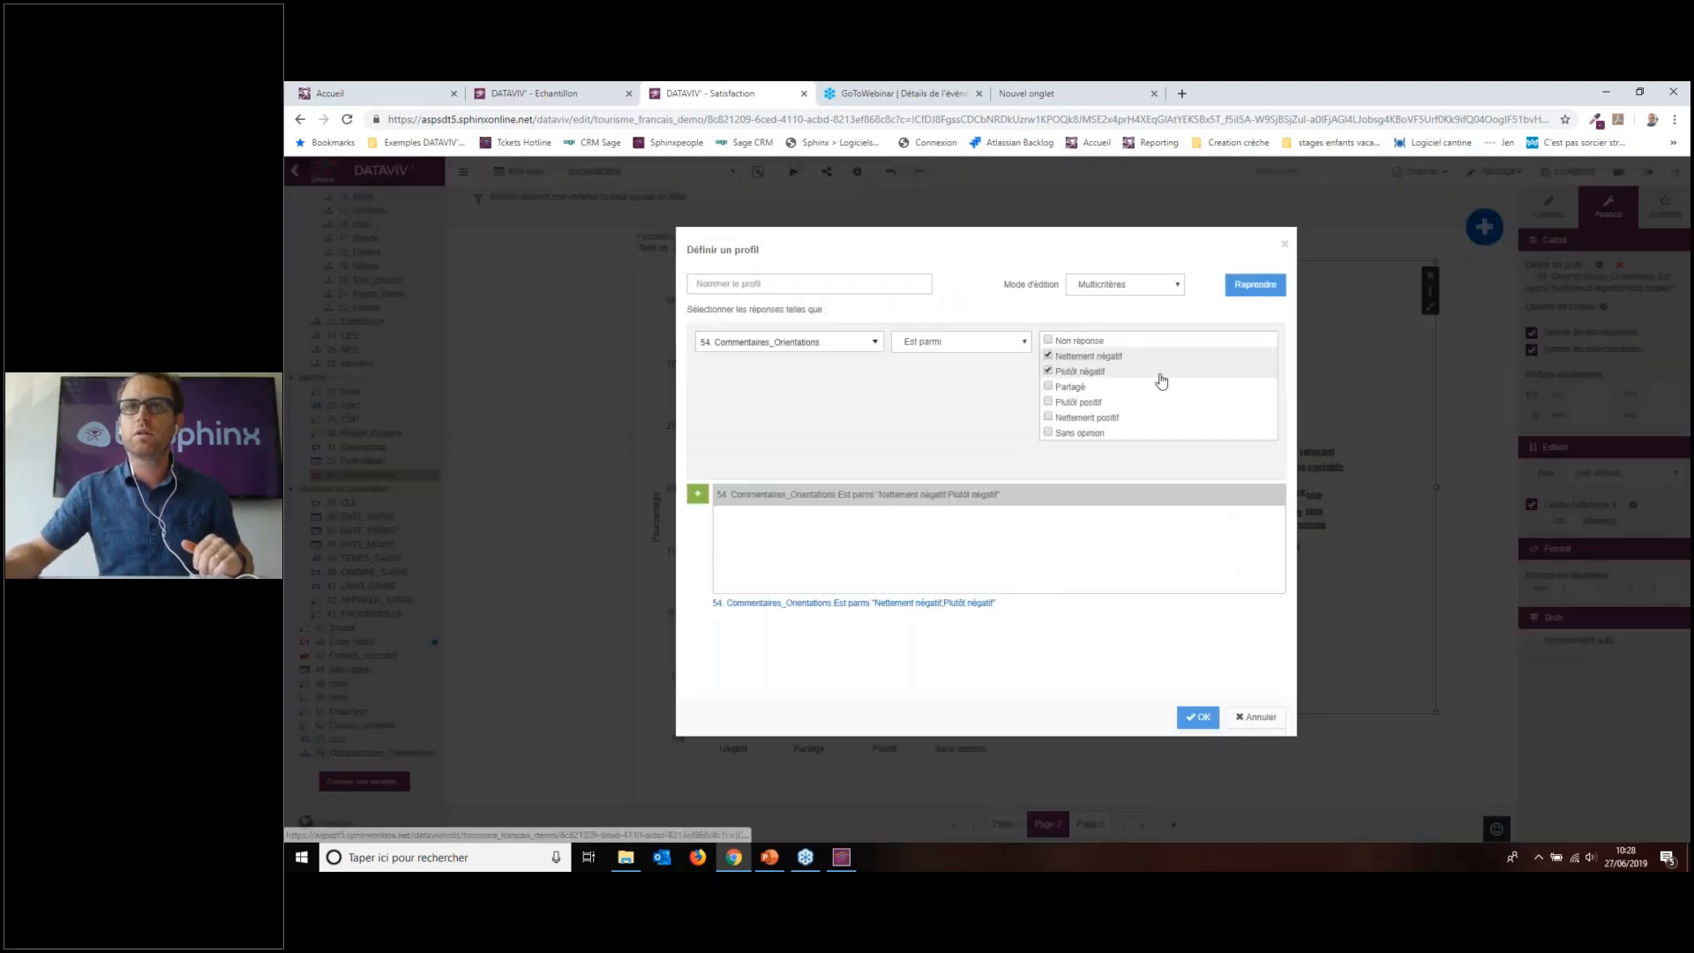
pyautogui.click(1071, 420)
pyautogui.click(1079, 401)
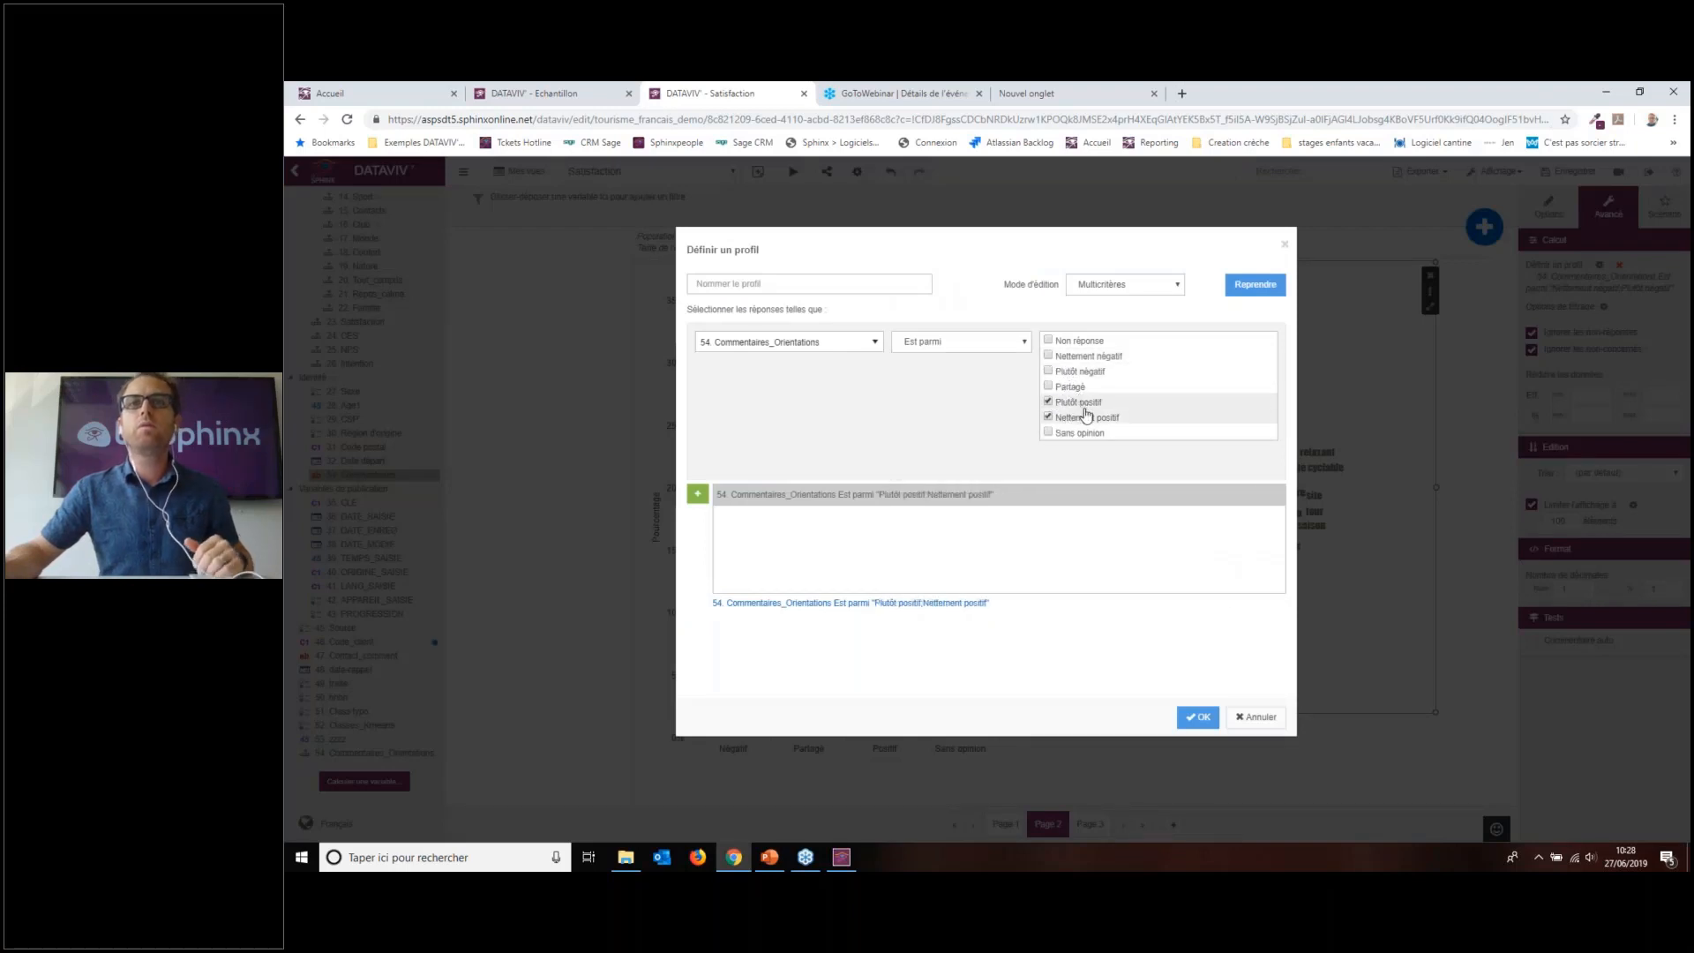
pyautogui.click(1201, 720)
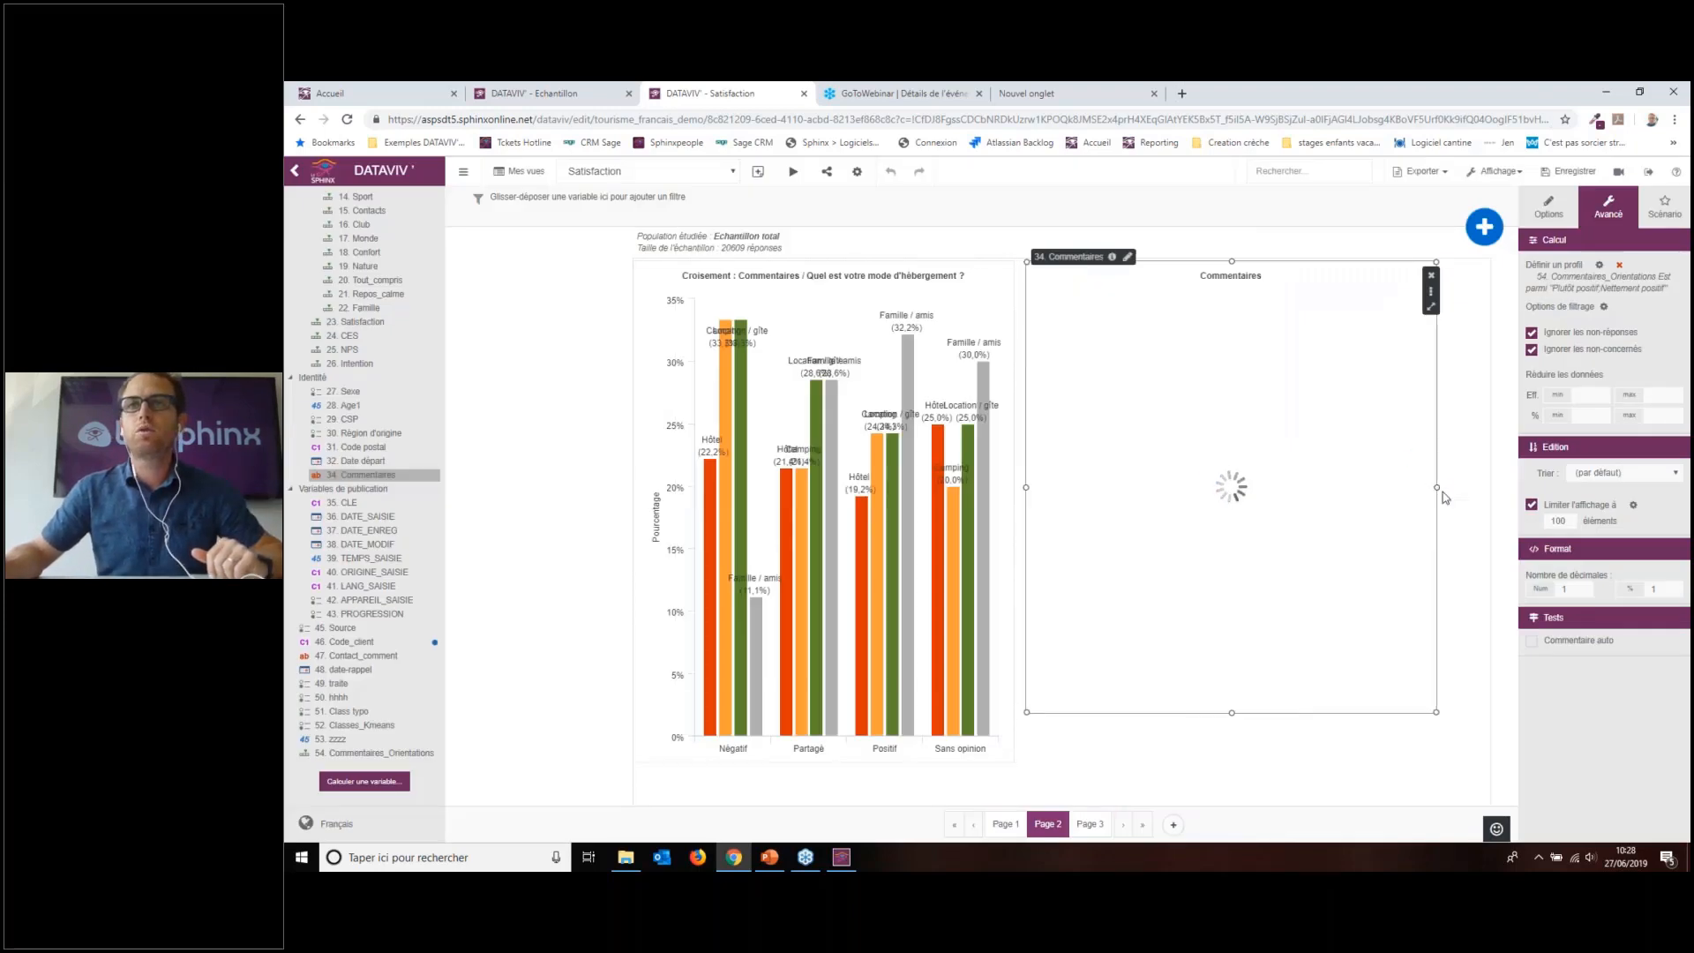
pyautogui.moveTo(1452, 488); pyautogui.dragTo(1473, 478)
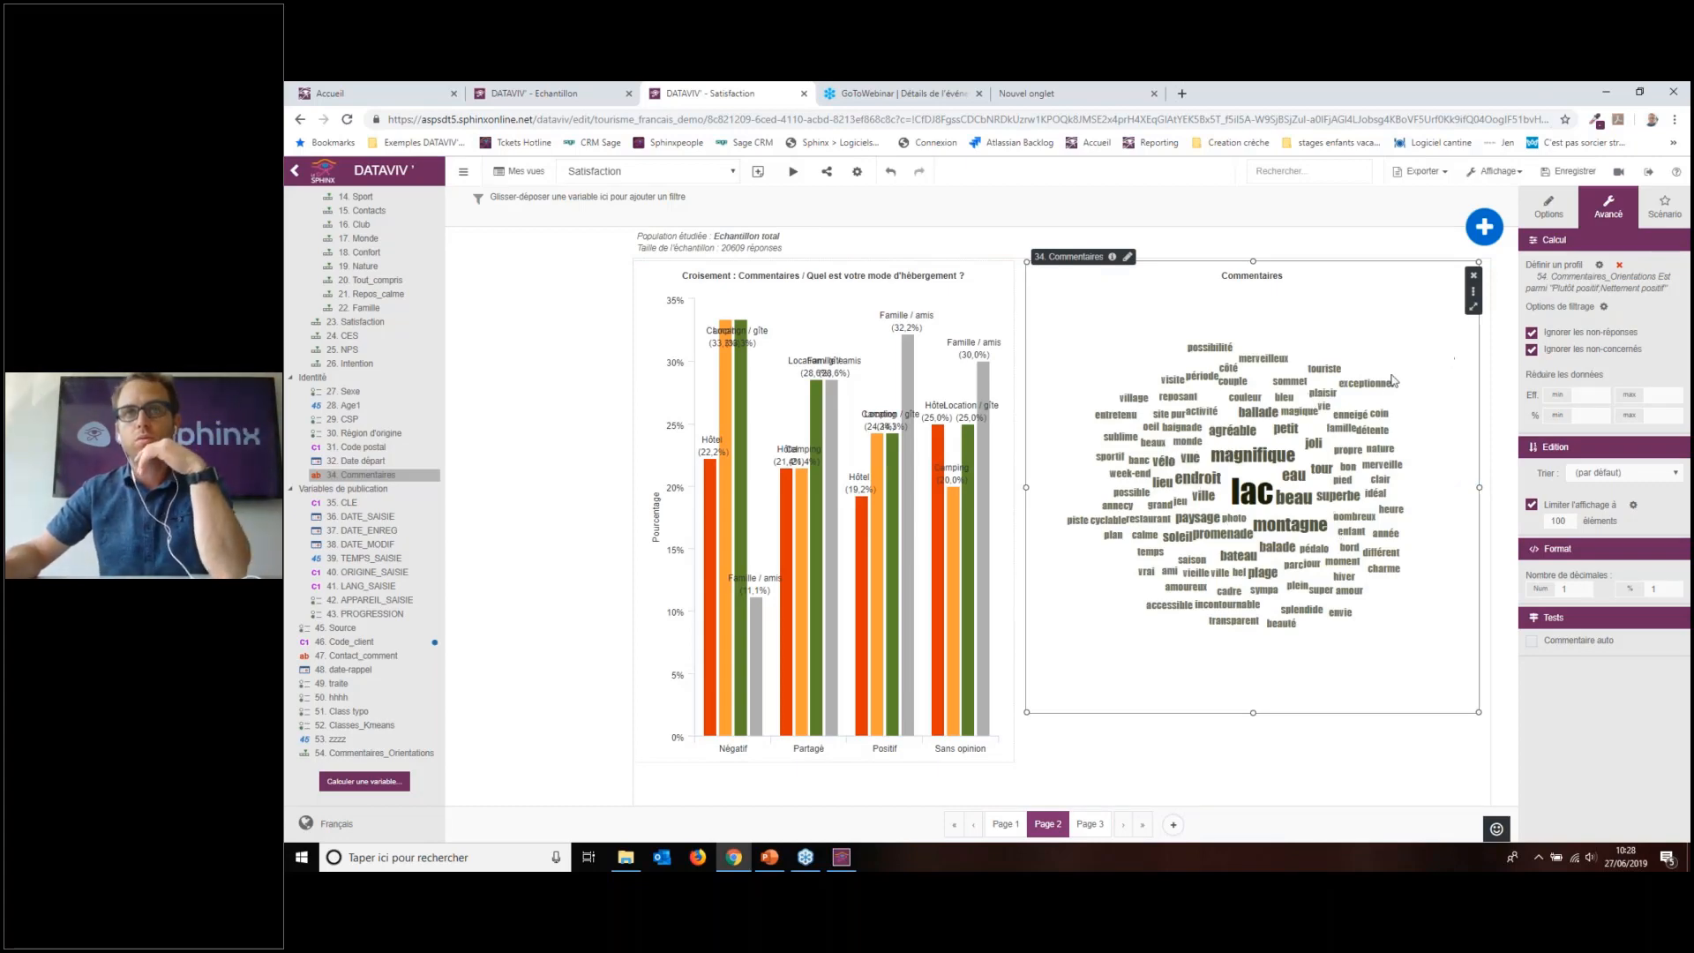
# Step: Select the accommodation bar chart and swap its two crossed variables
pyautogui.click(1549, 208)
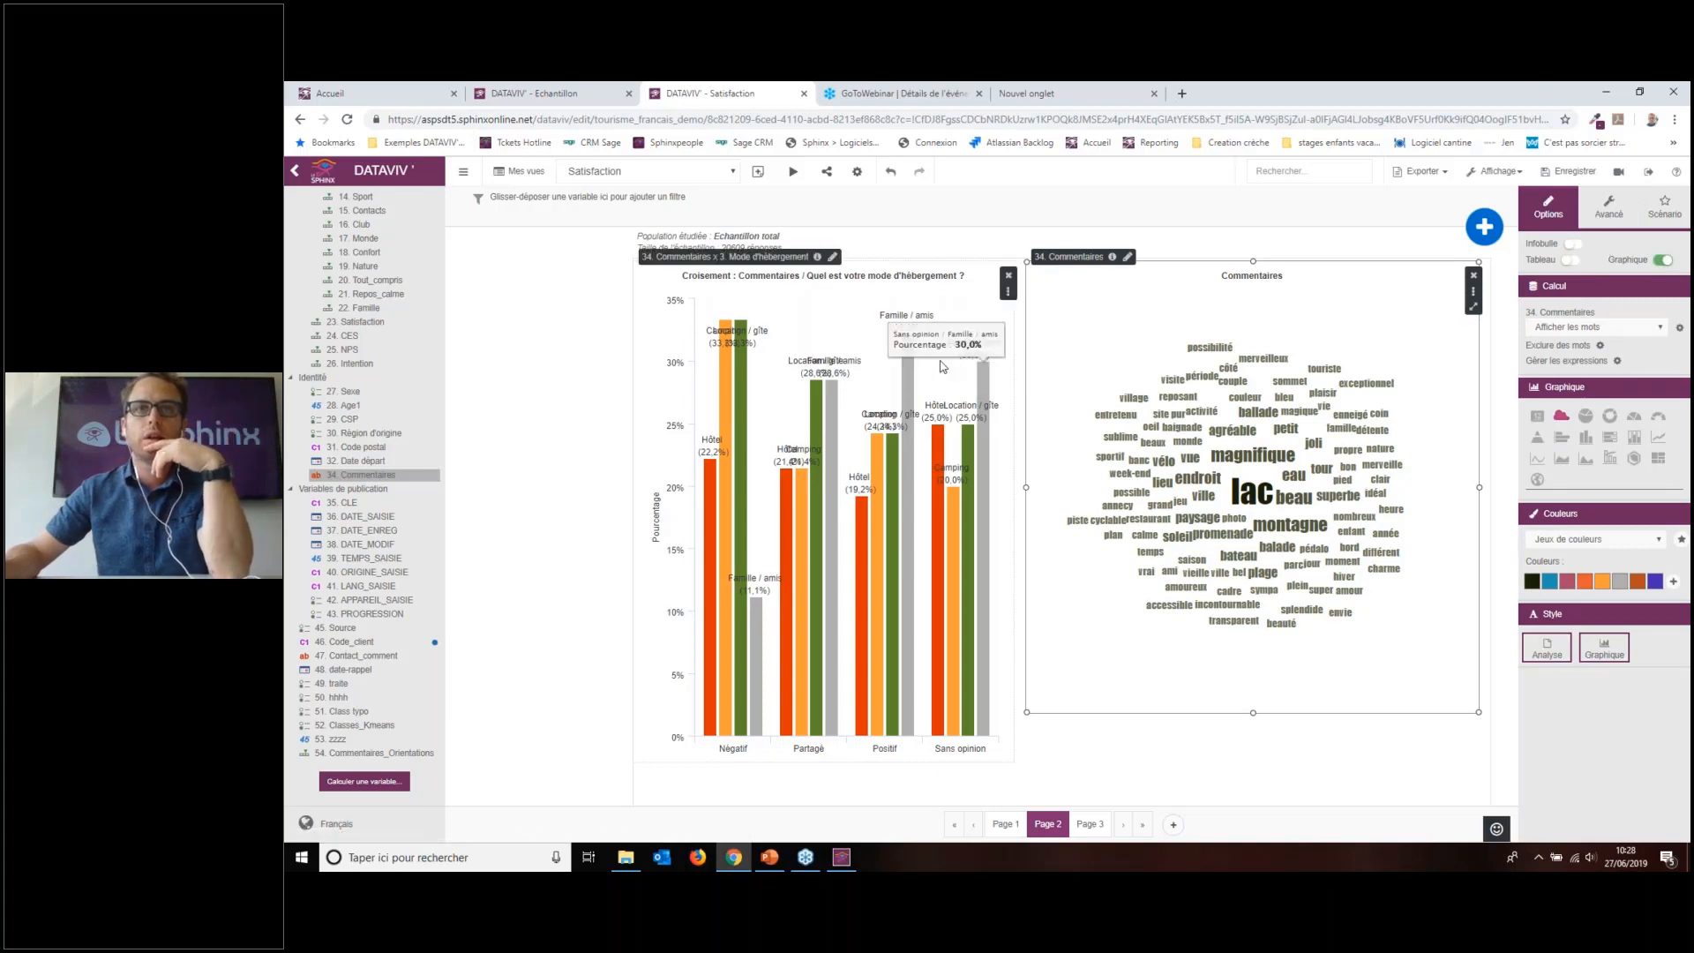
pyautogui.click(996, 369)
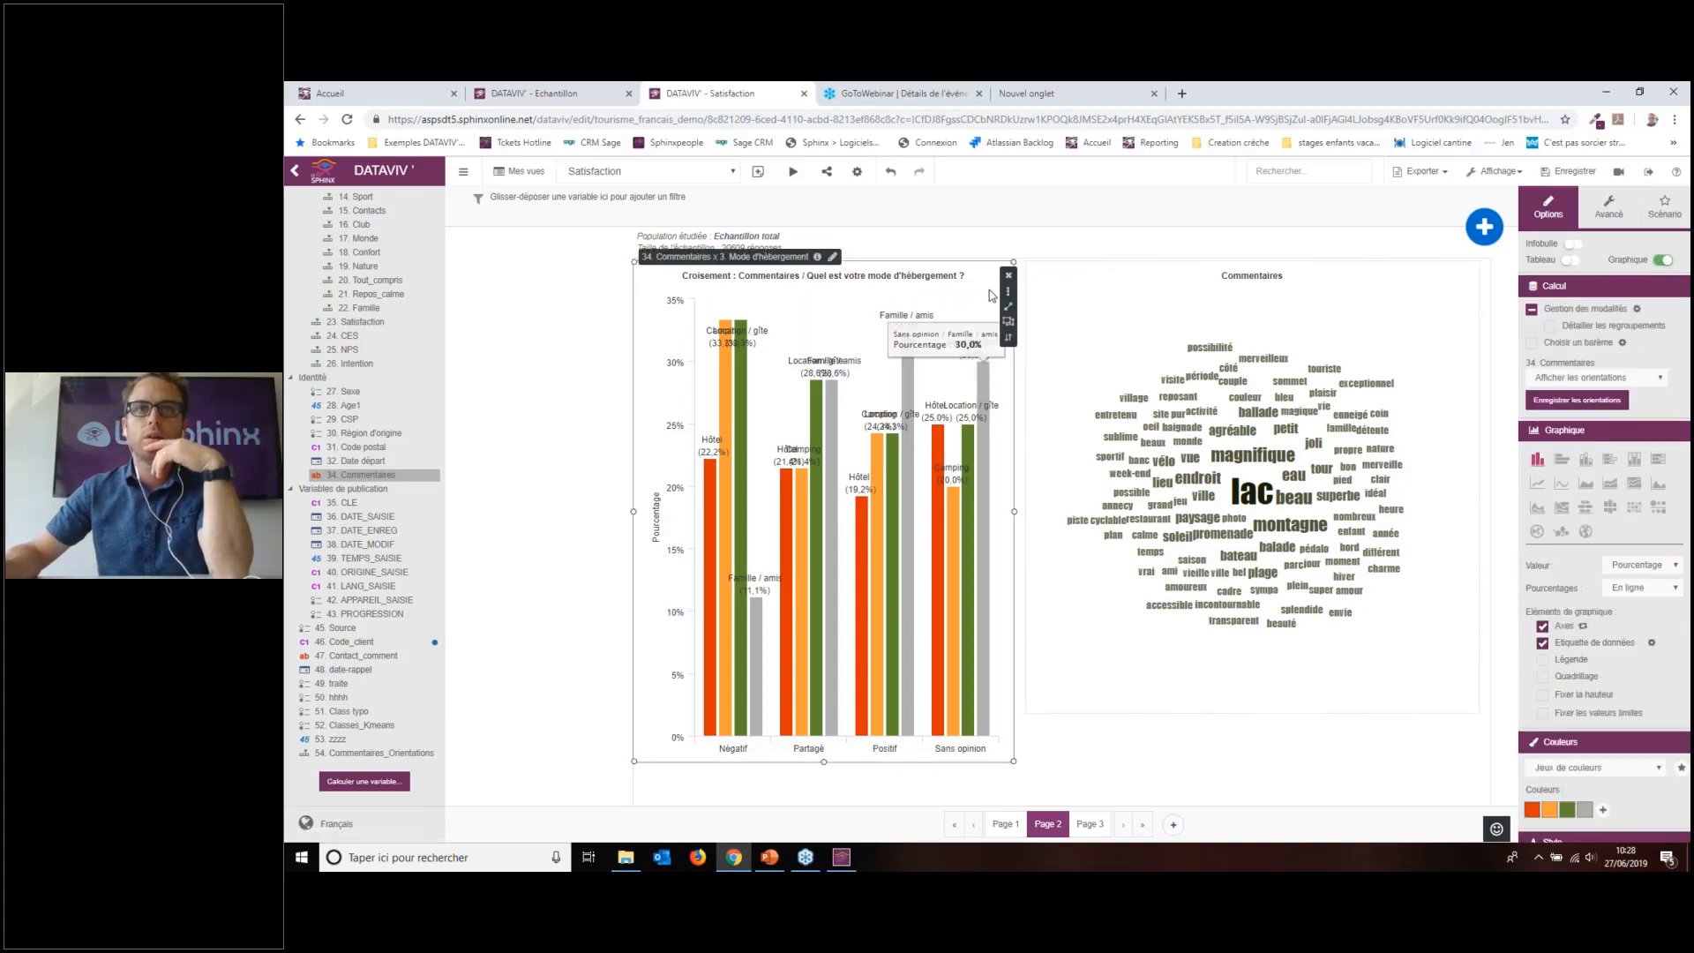
pyautogui.click(1012, 343)
# Step: Delete the Mode d'hébergement pie and show the left Commentaires cloud as a narrower orientation pie
pyautogui.moveTo(894, 335); pyautogui.dragTo(1103, 499)
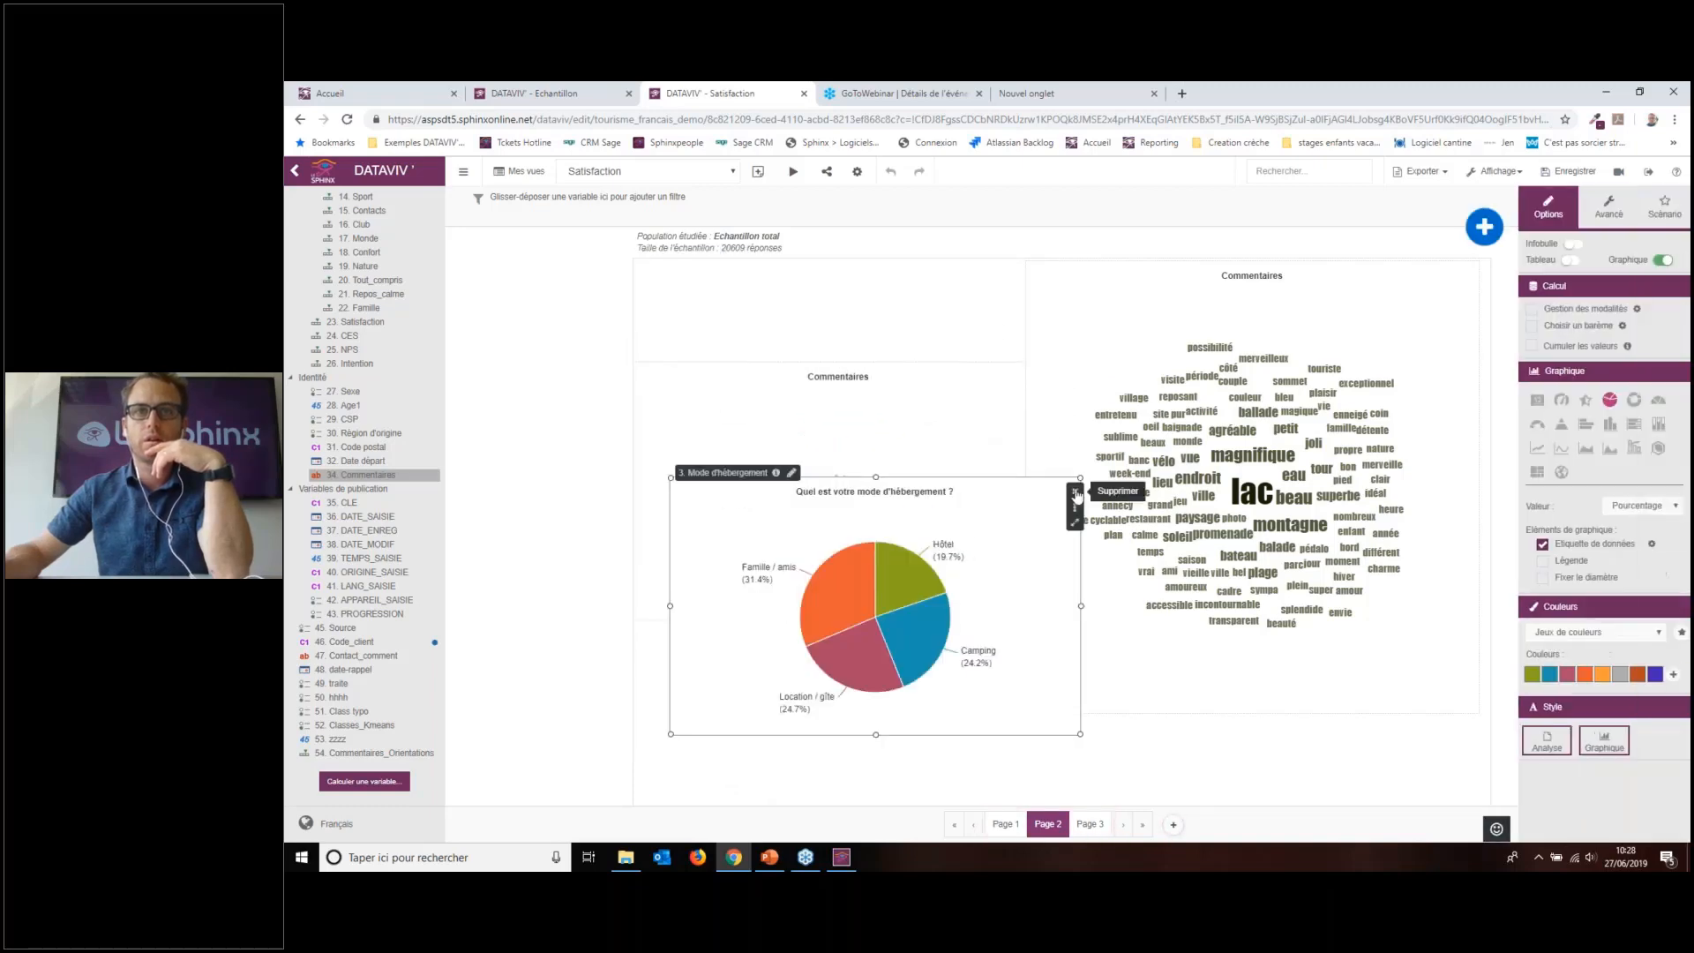
pyautogui.click(1109, 512)
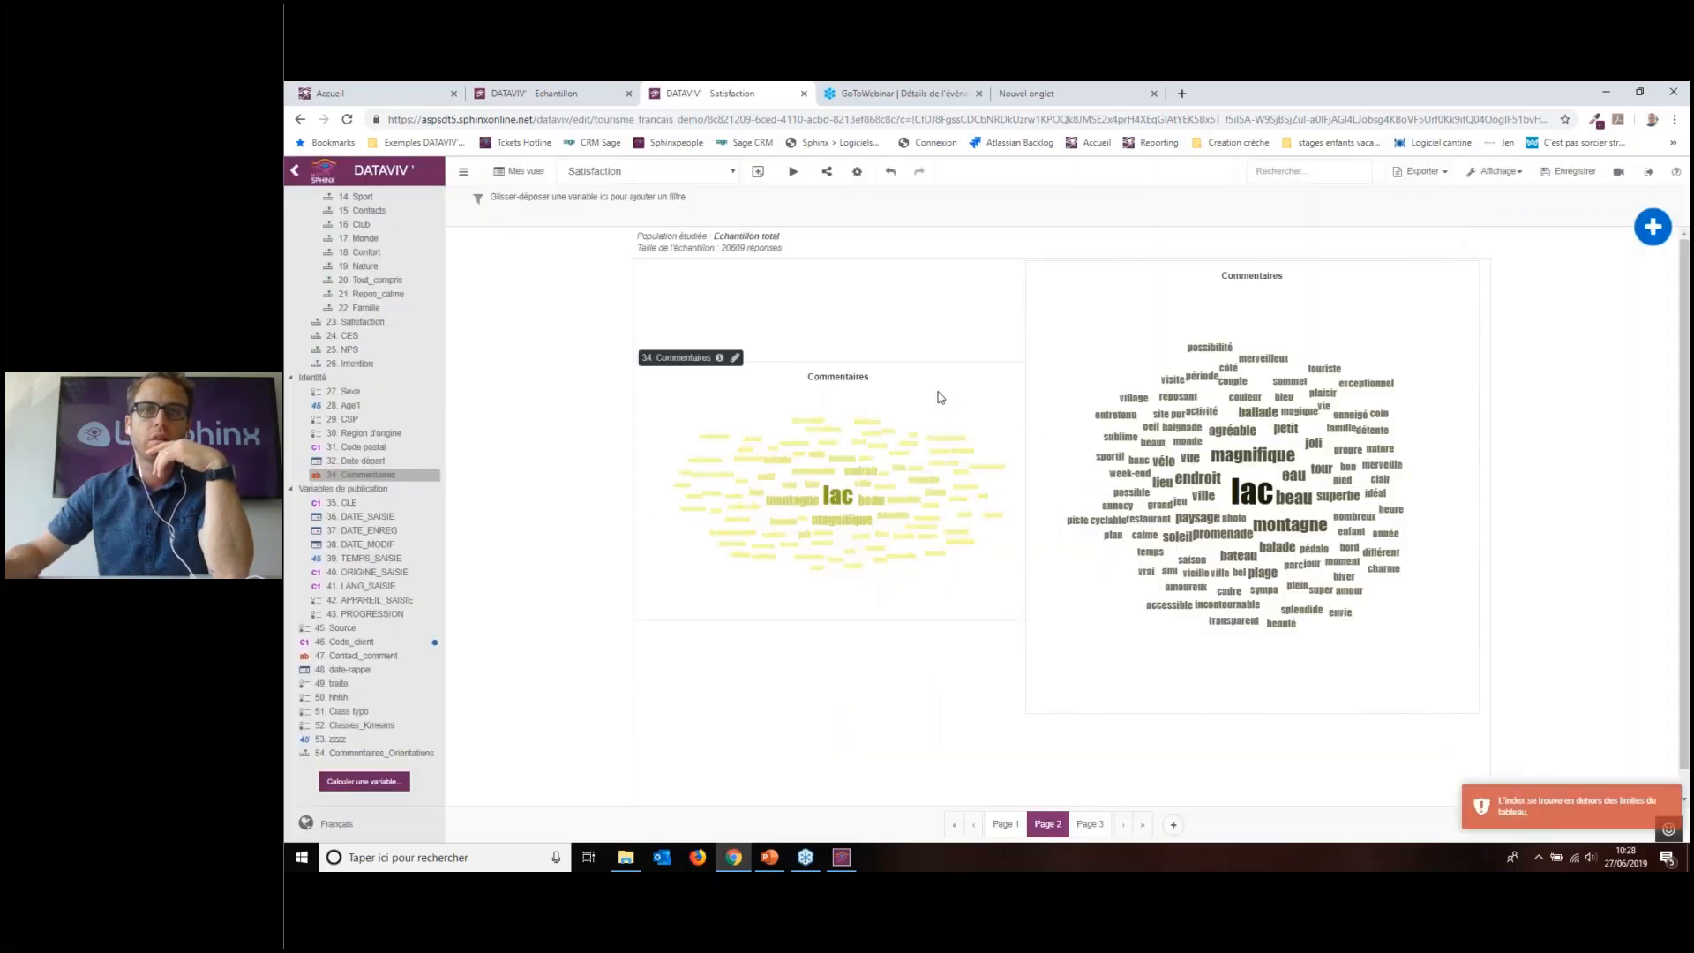
pyautogui.click(940, 394)
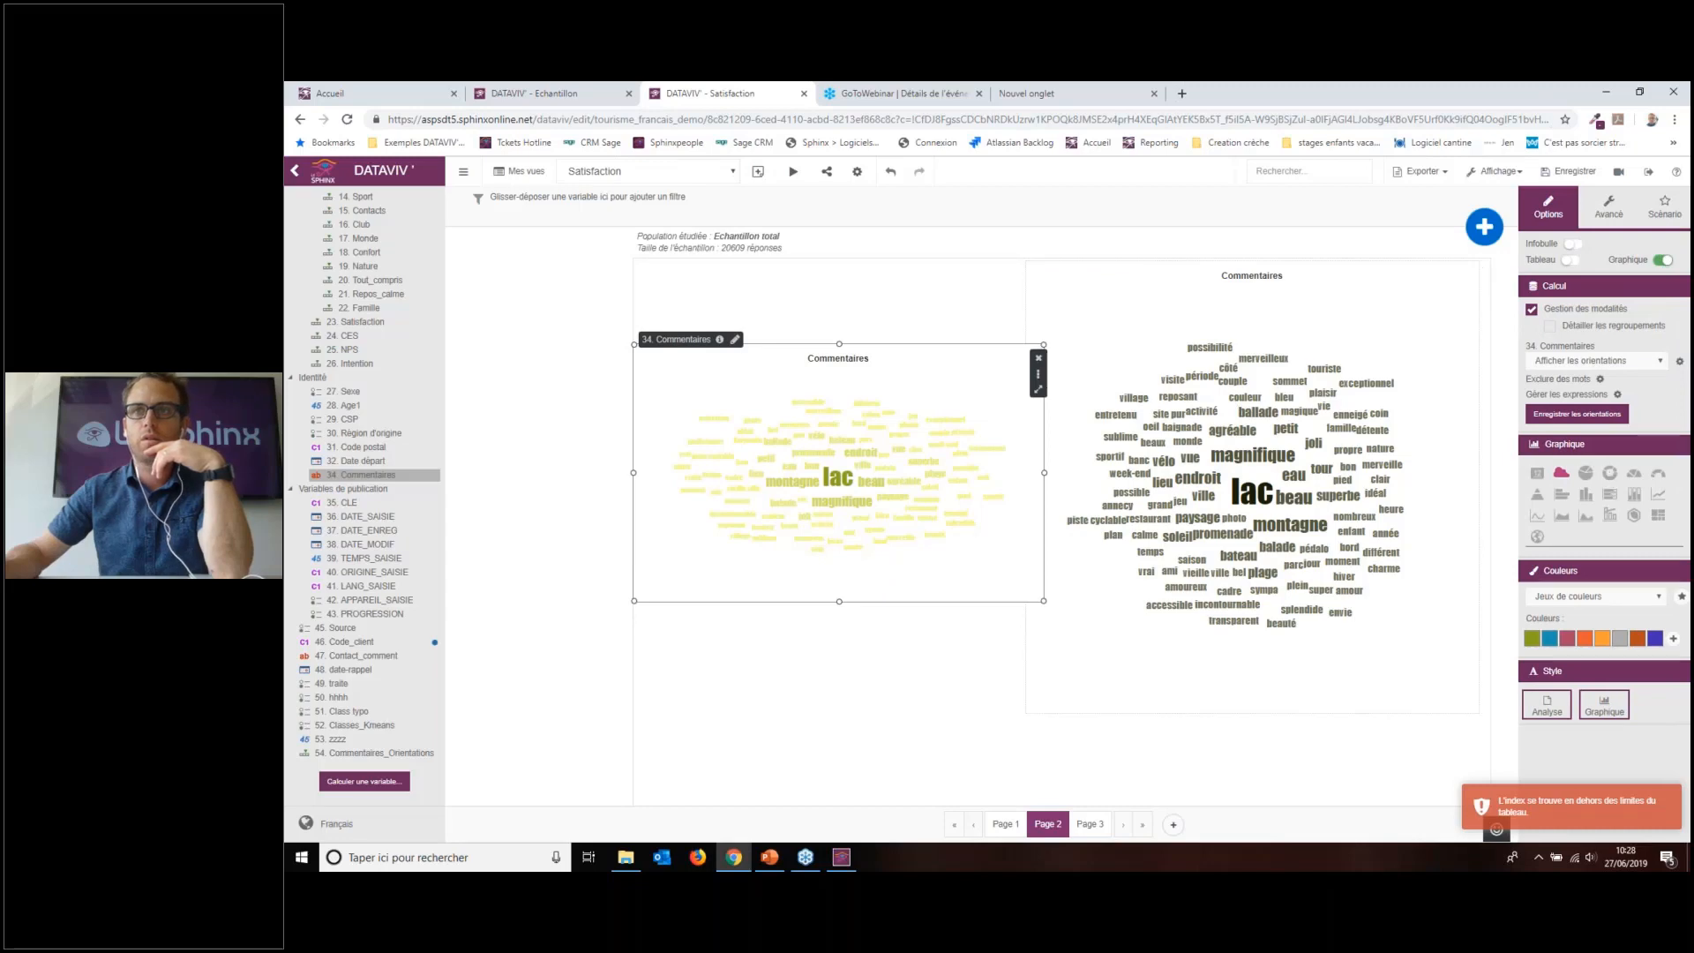
pyautogui.click(1590, 362)
pyautogui.click(1580, 411)
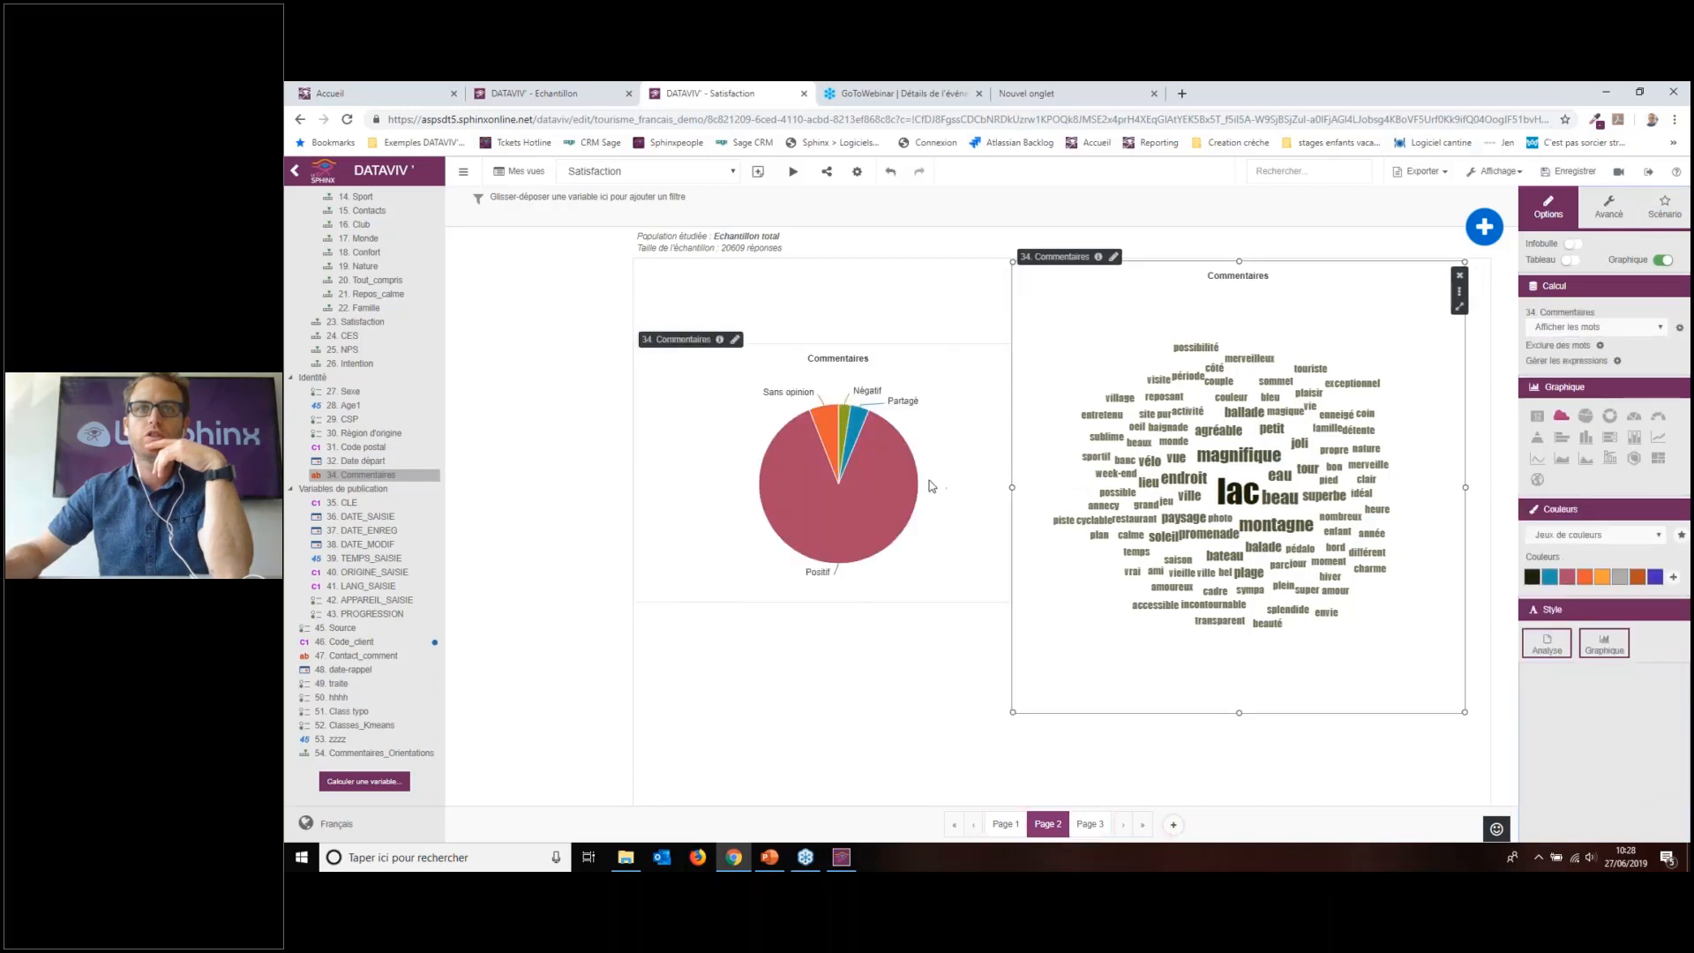
pyautogui.moveTo(1049, 472); pyautogui.dragTo(963, 472)
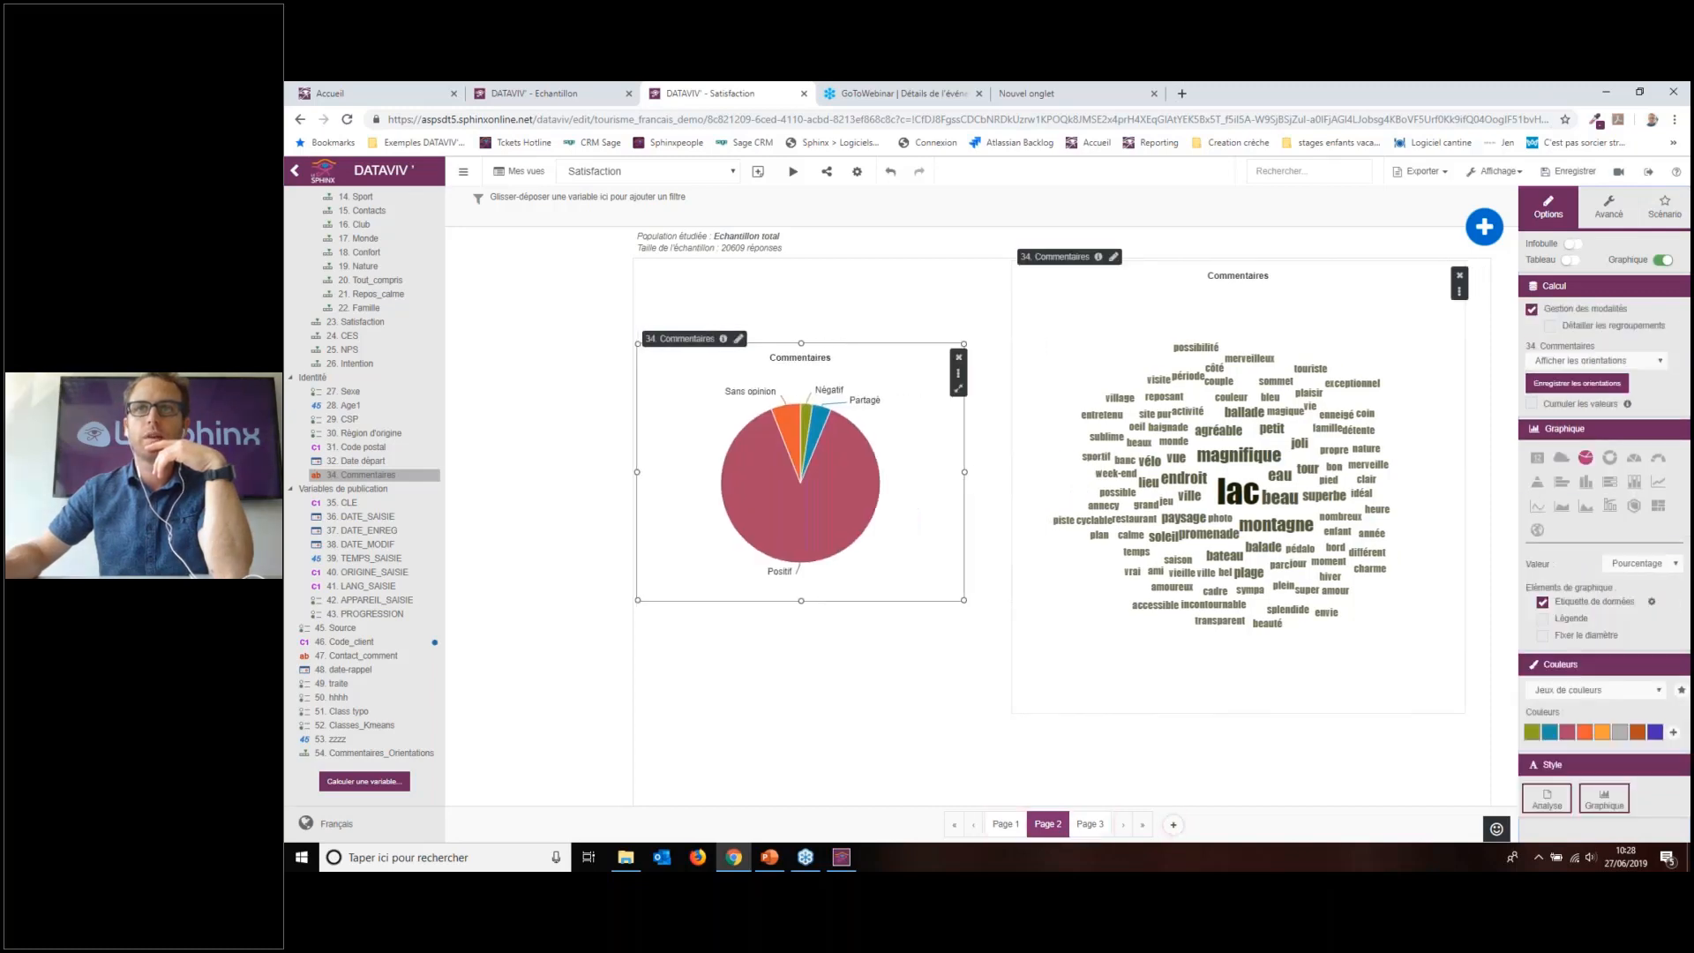
# Step: Set the pie's scenario action to 'Filtrer des analyses' targeting the Commentaires word cloud
pyautogui.click(1609, 207)
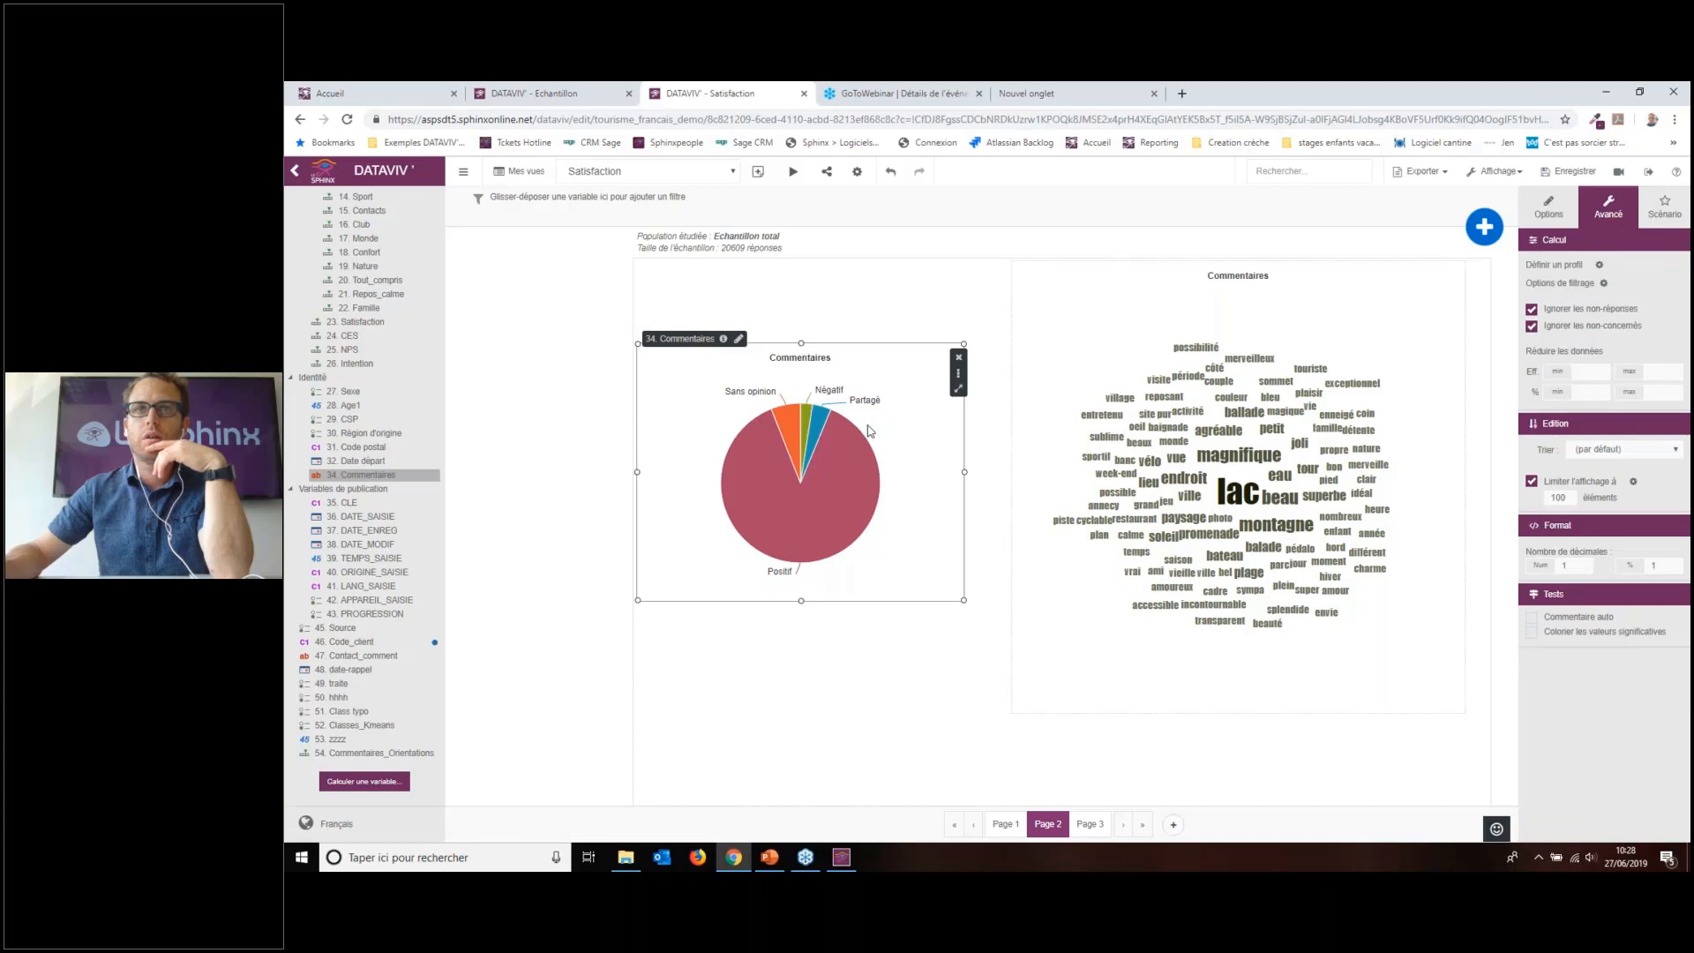
pyautogui.click(1664, 211)
pyautogui.click(1602, 291)
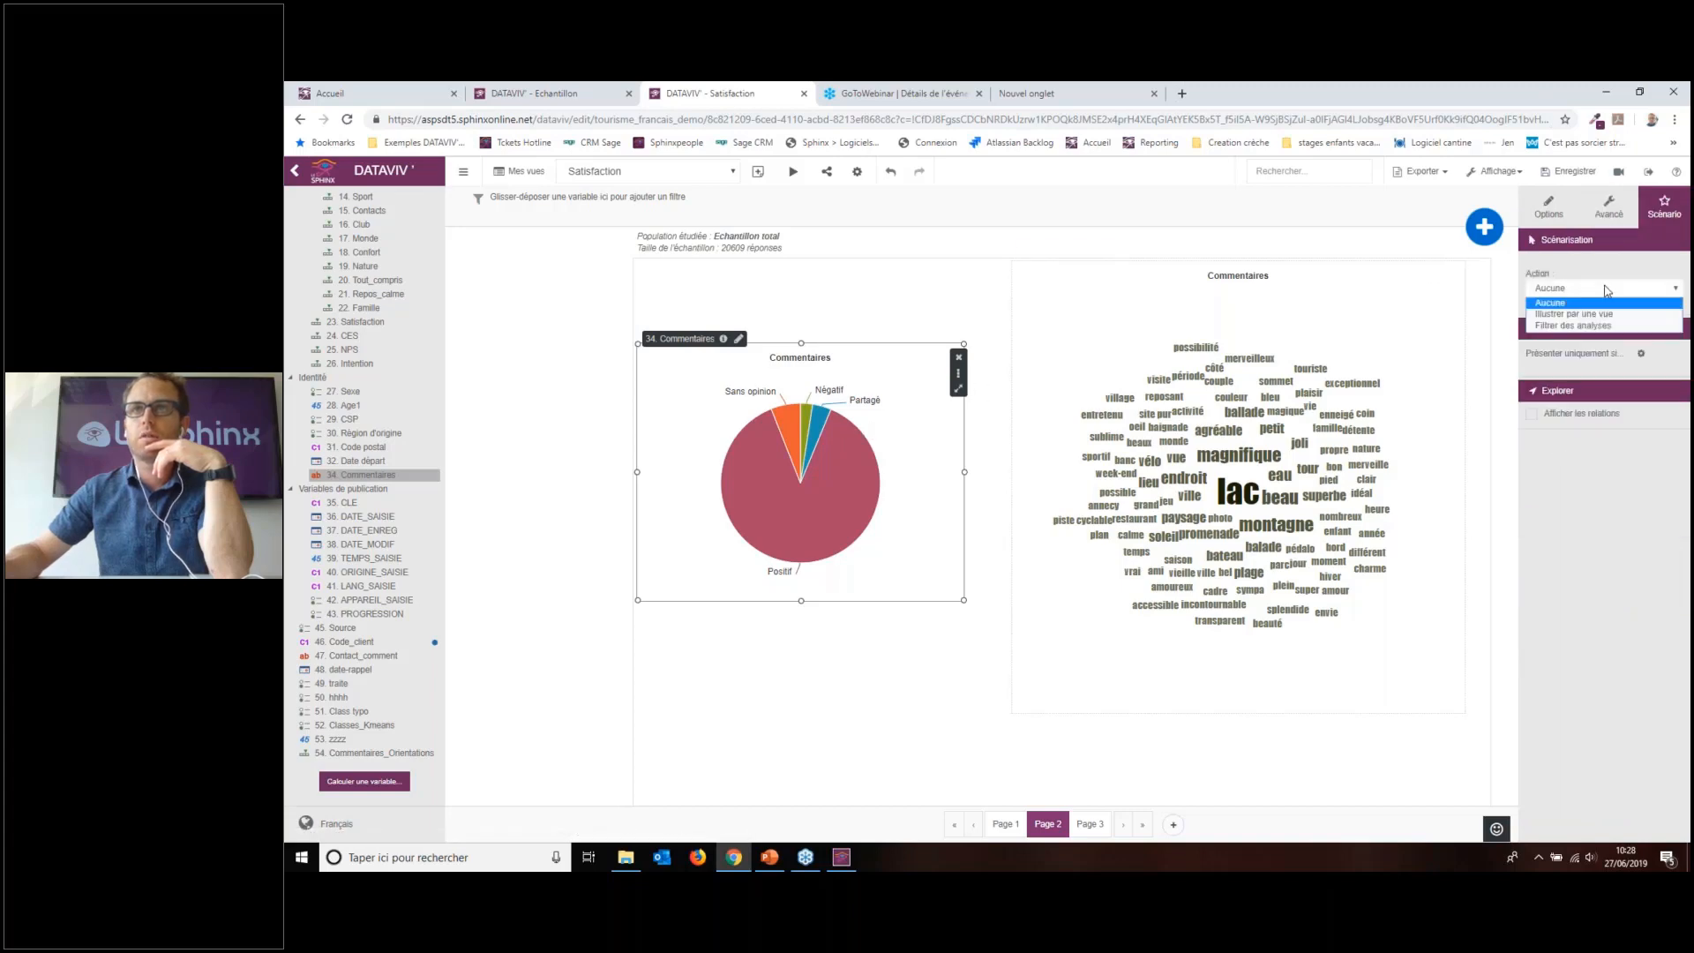
pyautogui.click(1591, 326)
pyautogui.click(1288, 468)
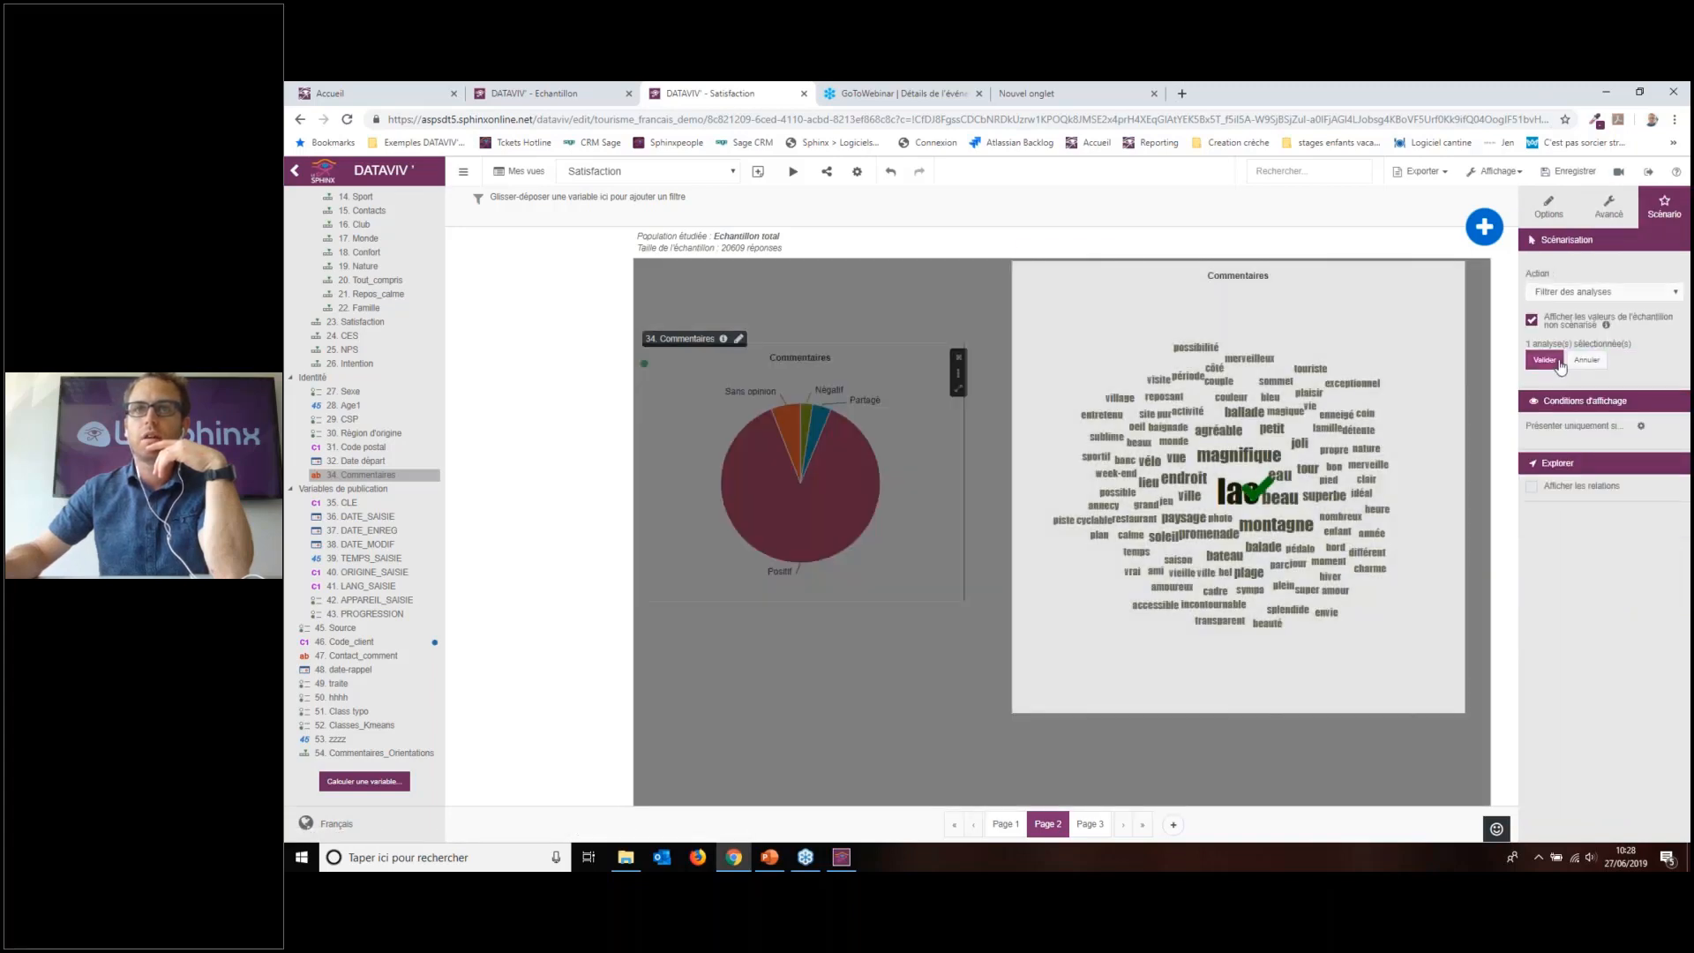
pyautogui.click(1545, 359)
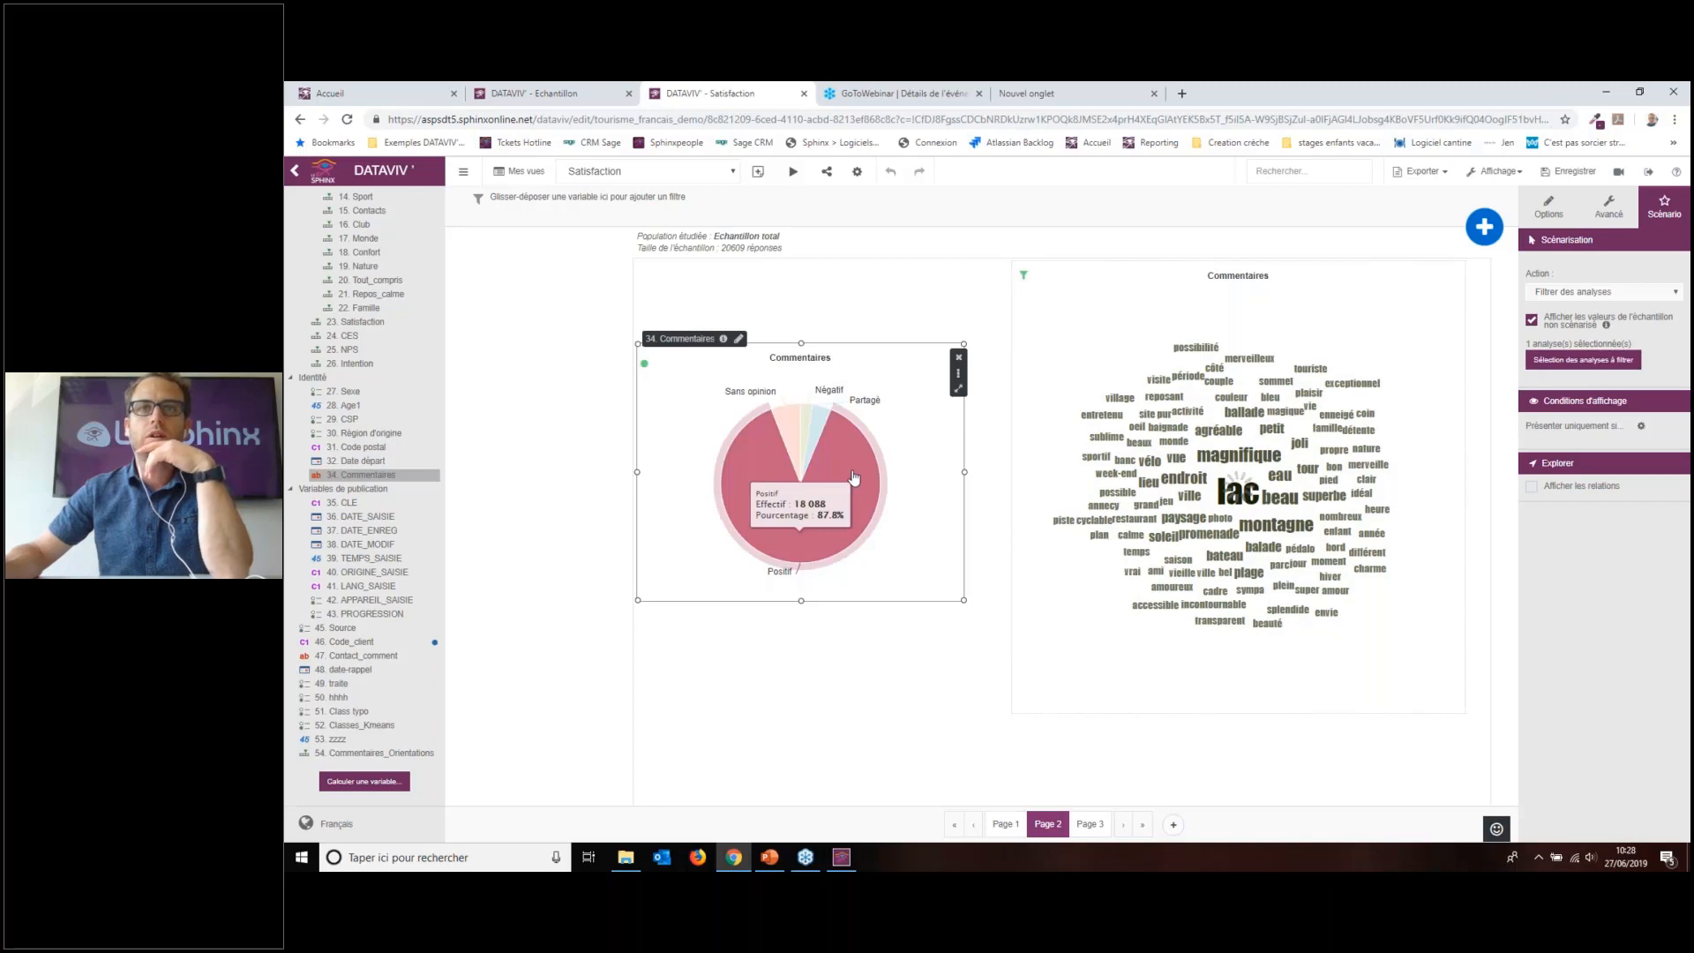
# Step: Test the Négatif and Positif slices on the cloud, then save the comment orientations
pyautogui.click(811, 429)
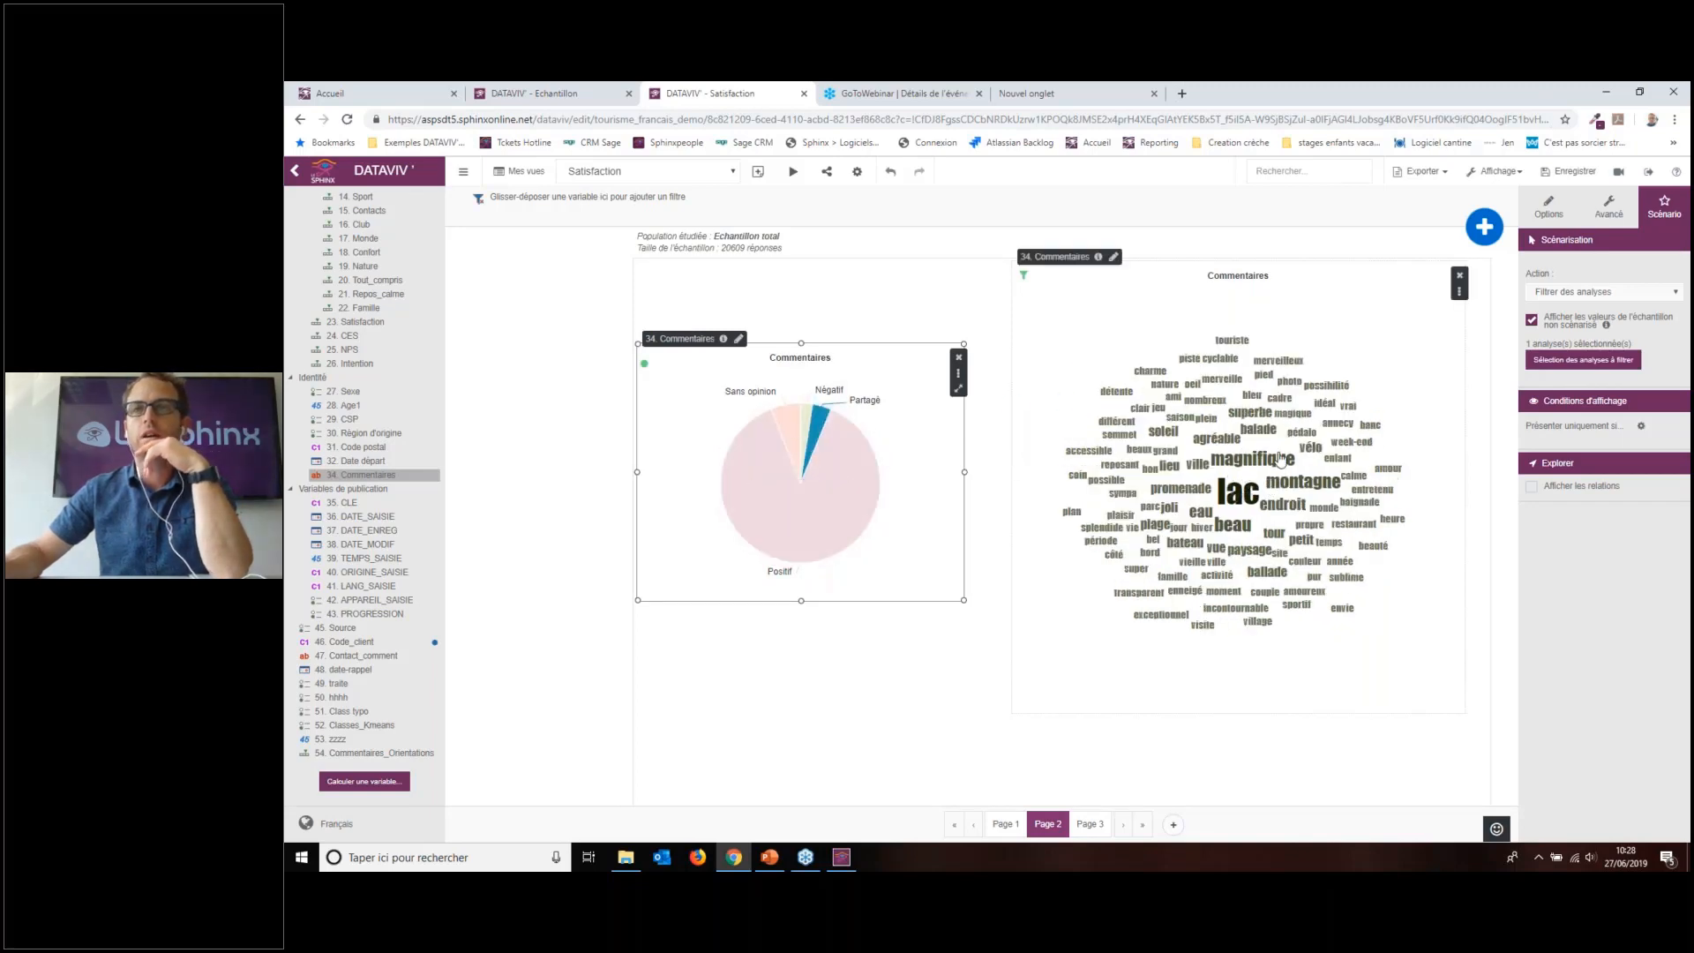
pyautogui.click(851, 457)
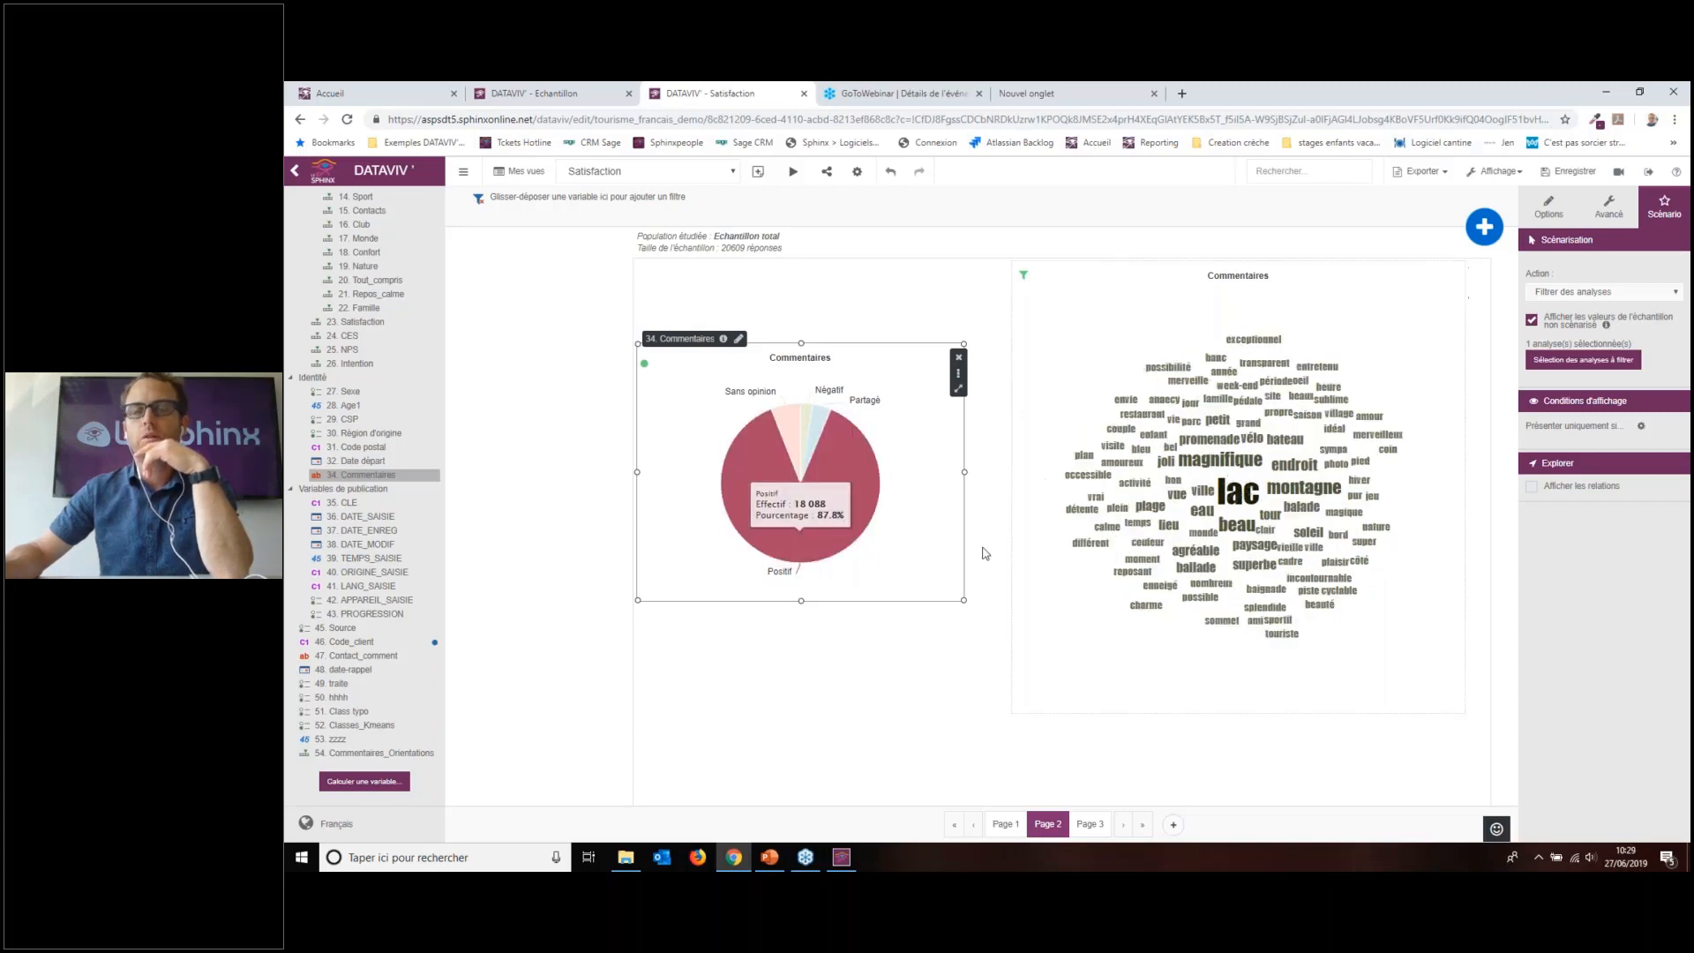
pyautogui.click(1549, 206)
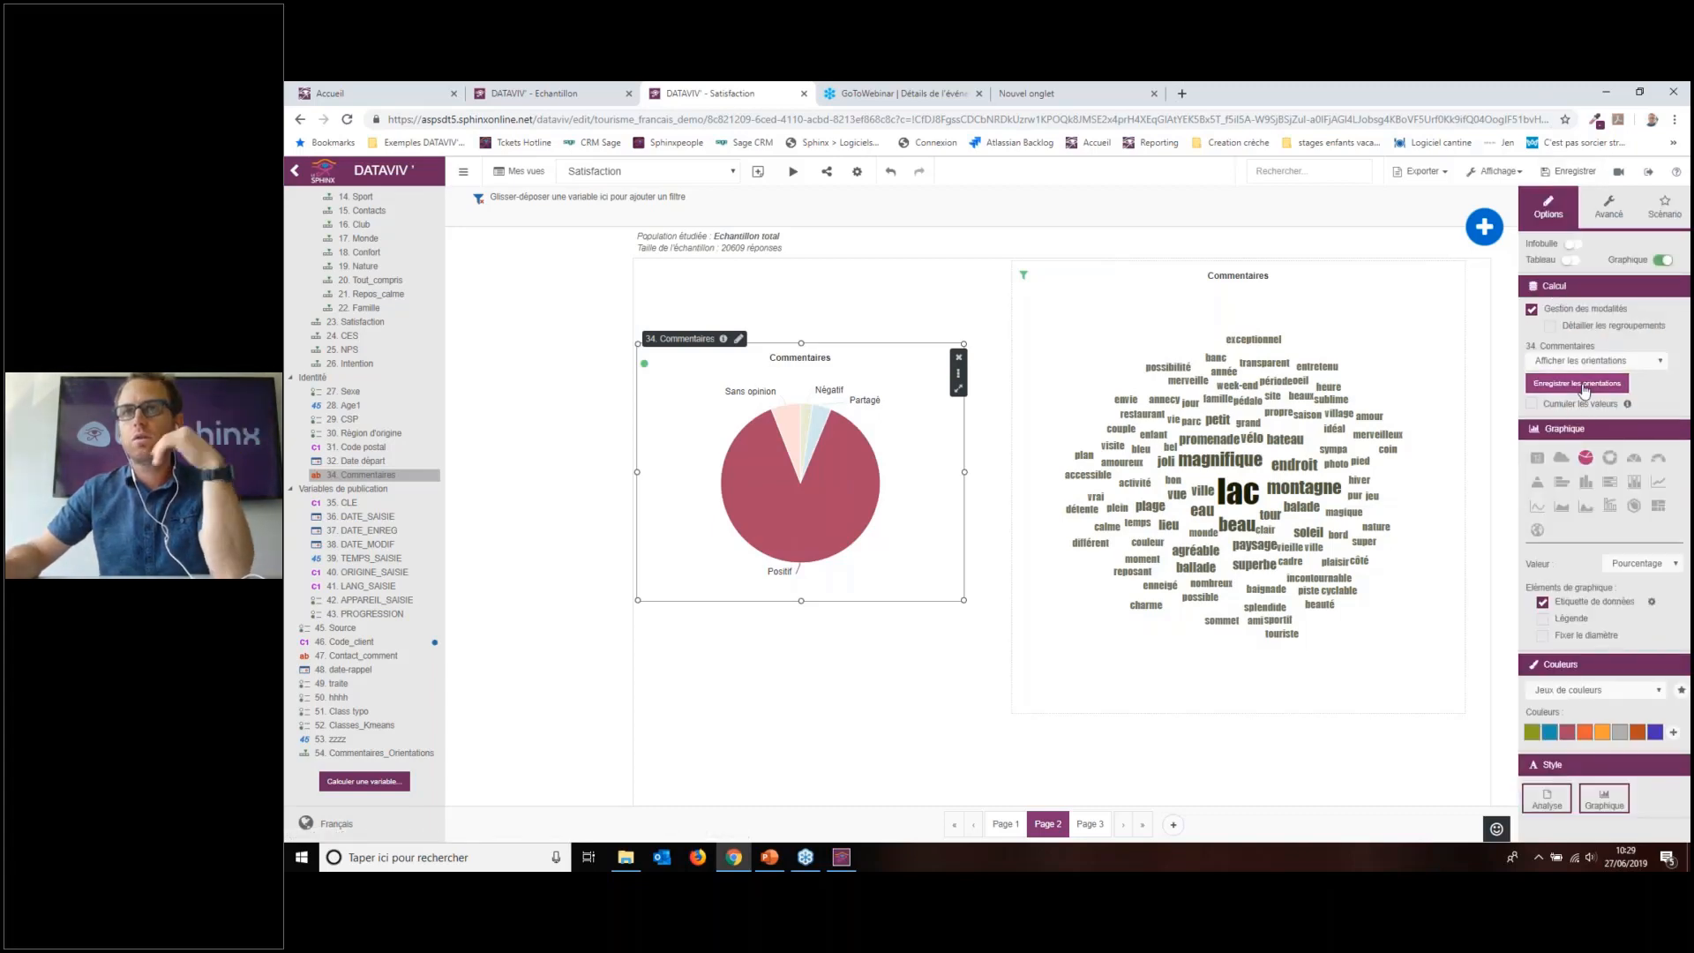
pyautogui.click(1585, 386)
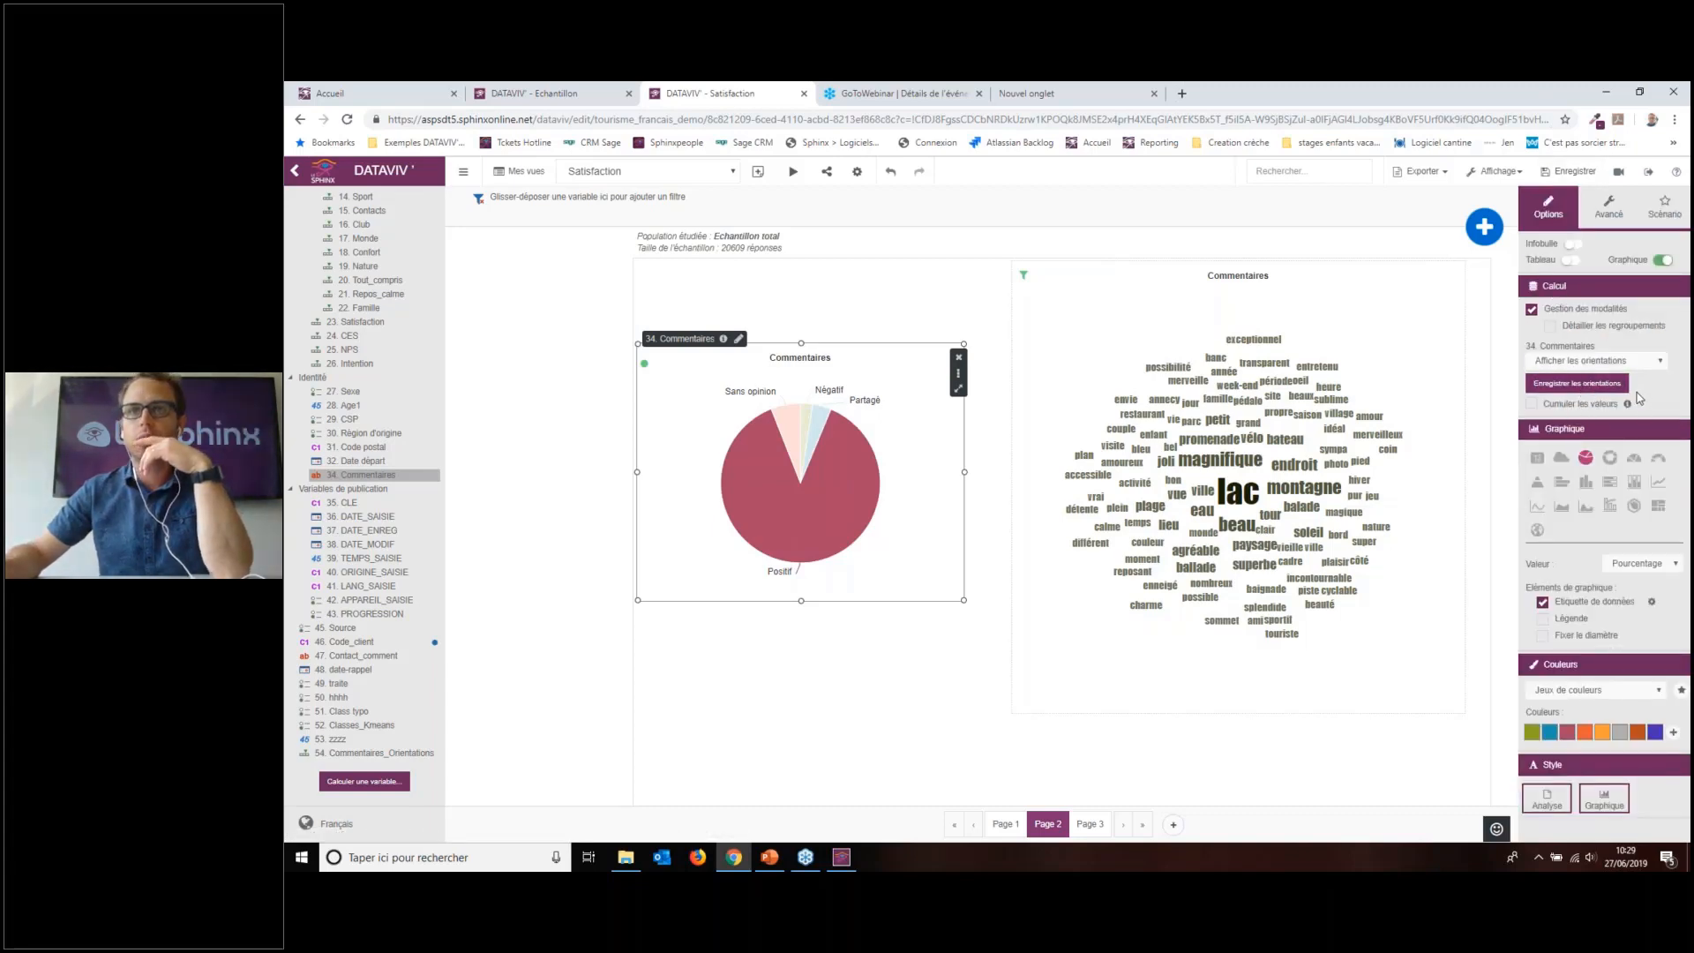
# Step: Raise the orientation pie so it aligns with the top of the Commentaires word cloud
pyautogui.click(1674, 333)
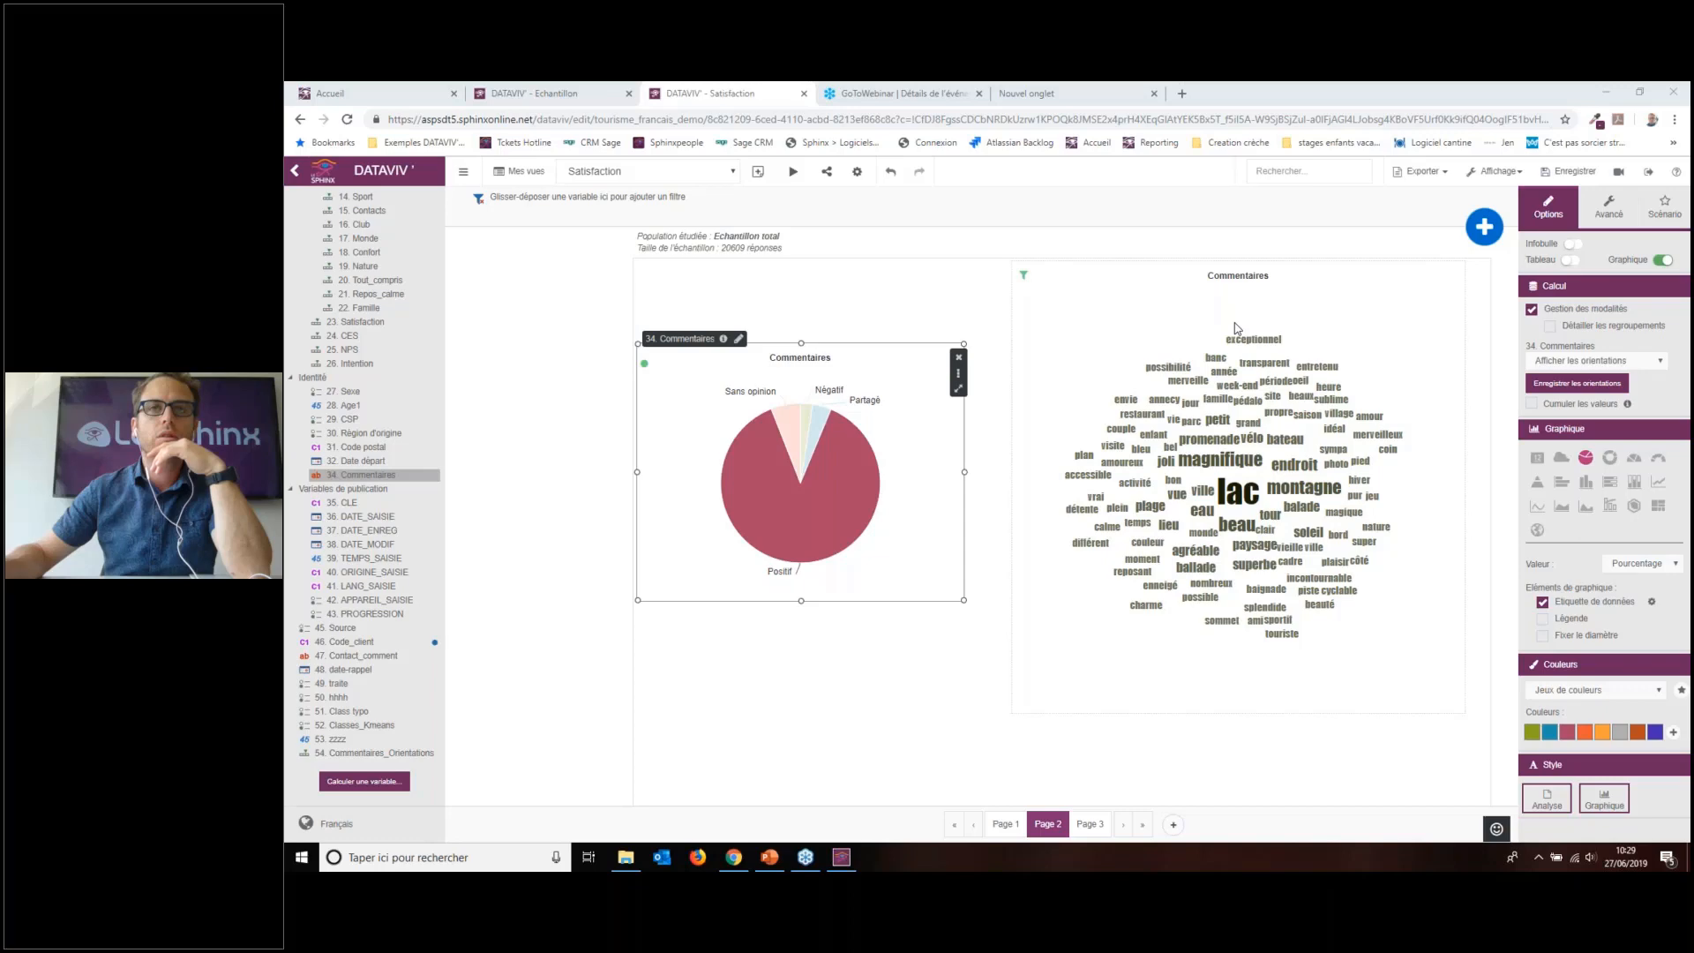
pyautogui.moveTo(777, 481); pyautogui.dragTo(777, 399)
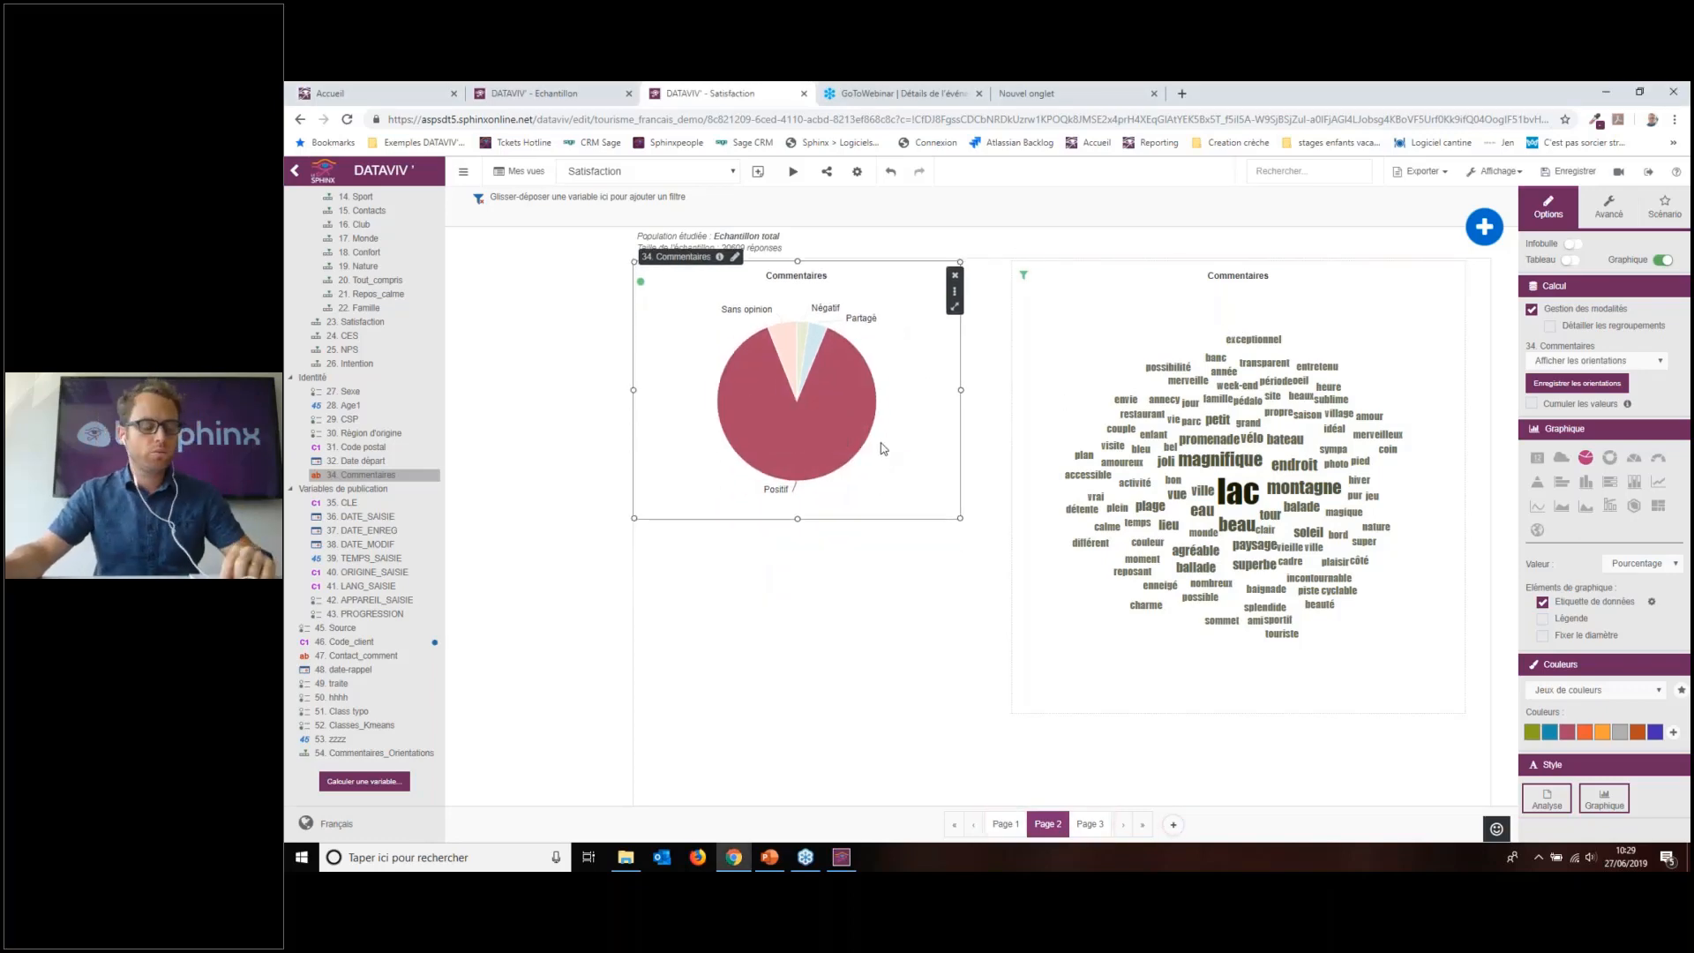
pyautogui.click(975, 442)
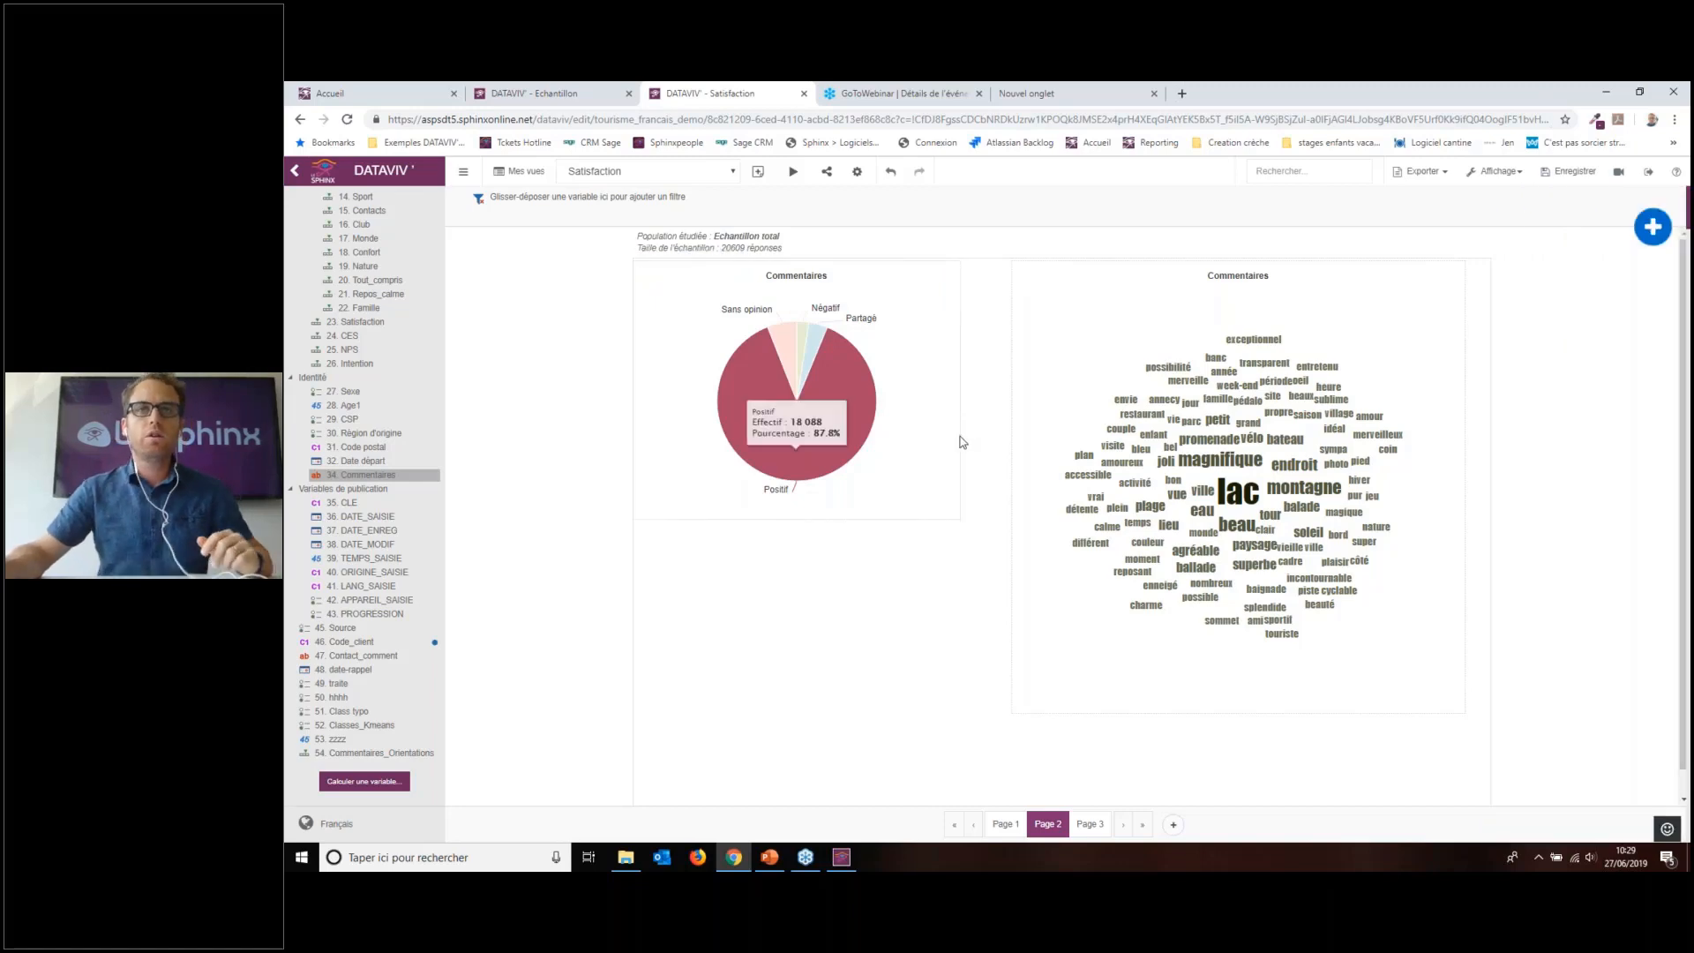
pyautogui.click(961, 443)
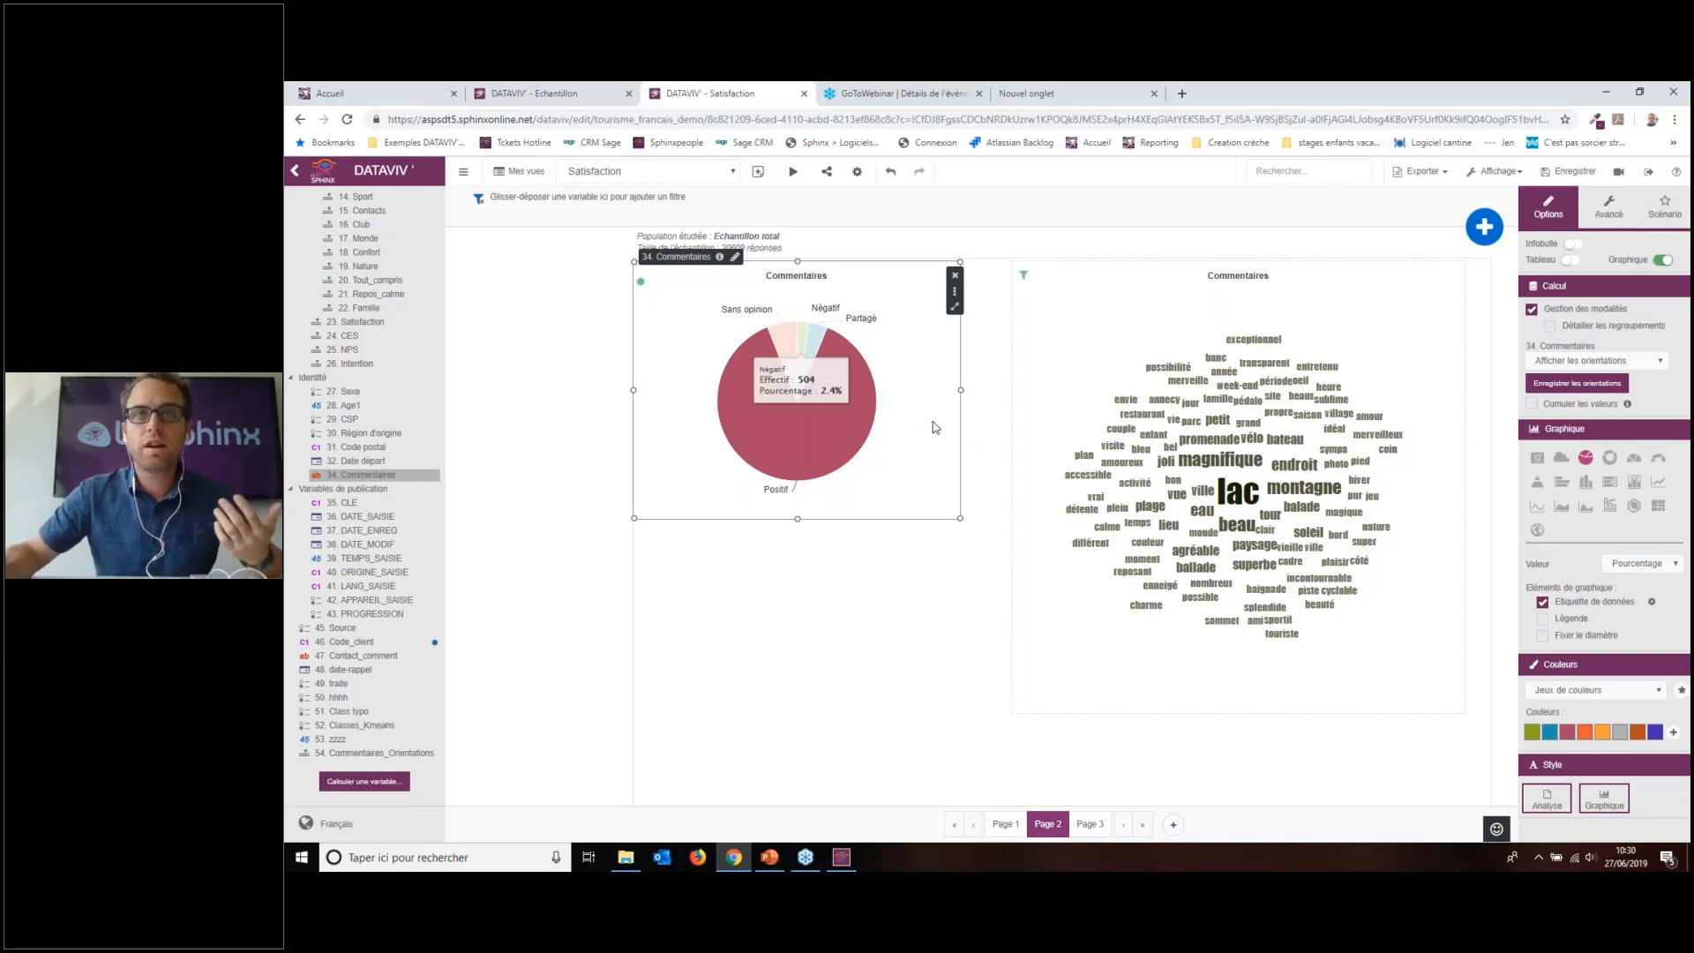
pyautogui.click(1100, 300)
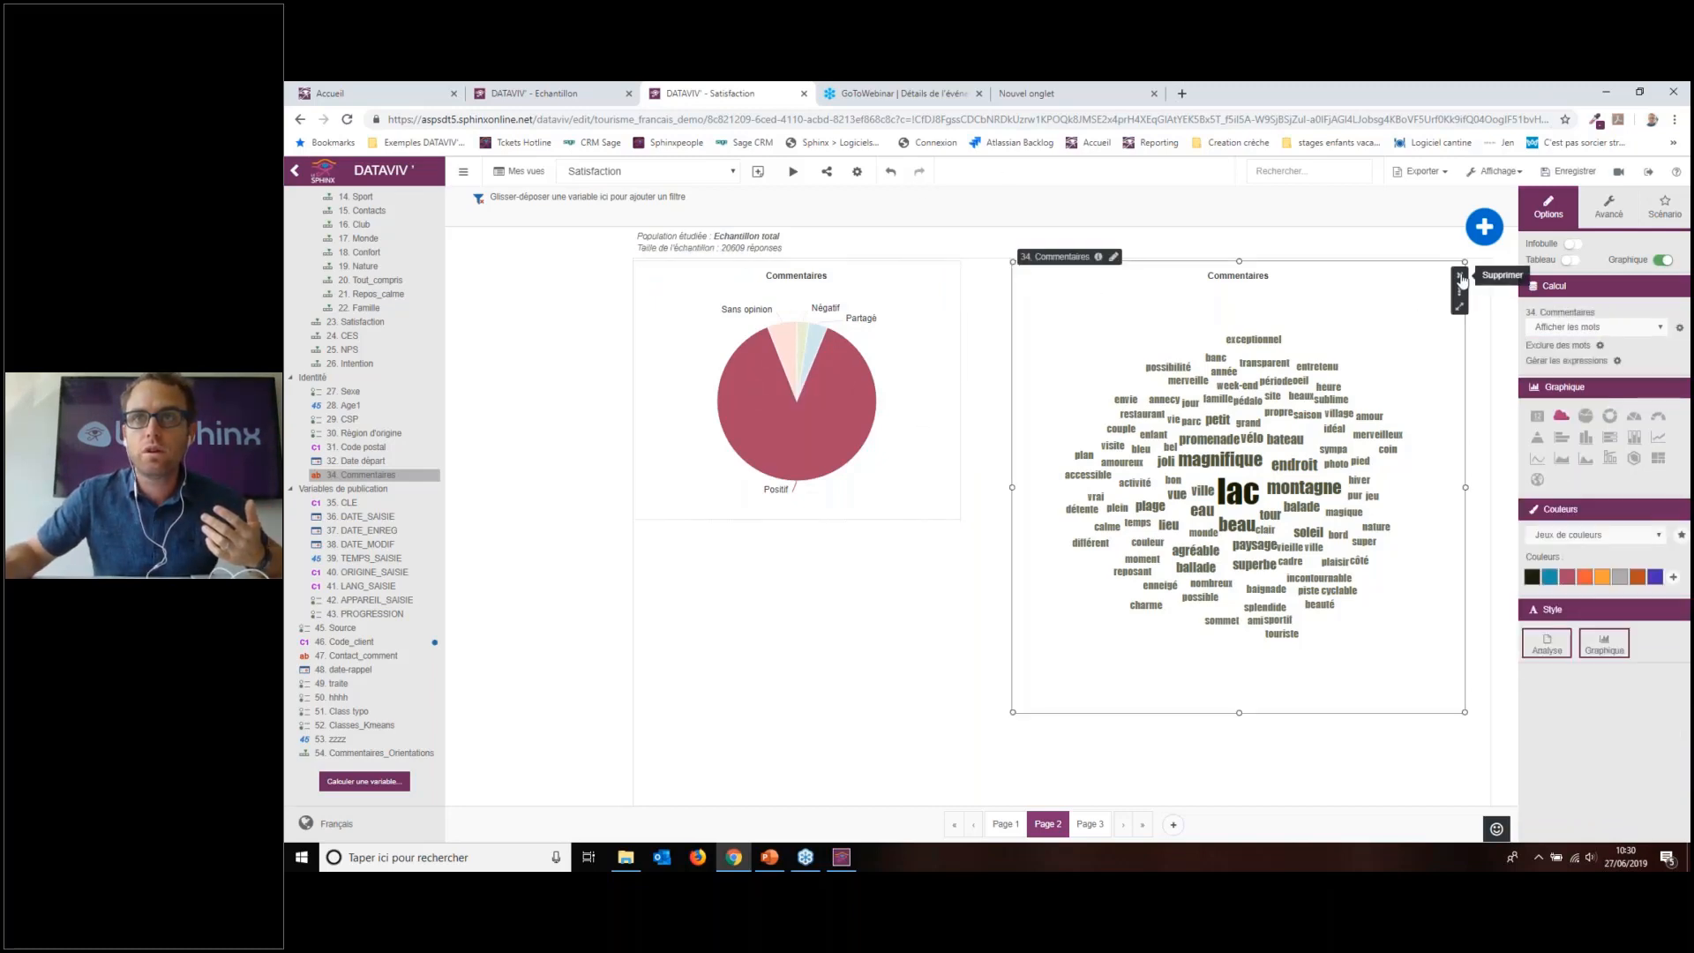
# Step: Delete the word cloud, discard a stray Activités chart, and cross the pie with 3. Mode d'hébergement
pyautogui.click(1459, 275)
pyautogui.click(1109, 514)
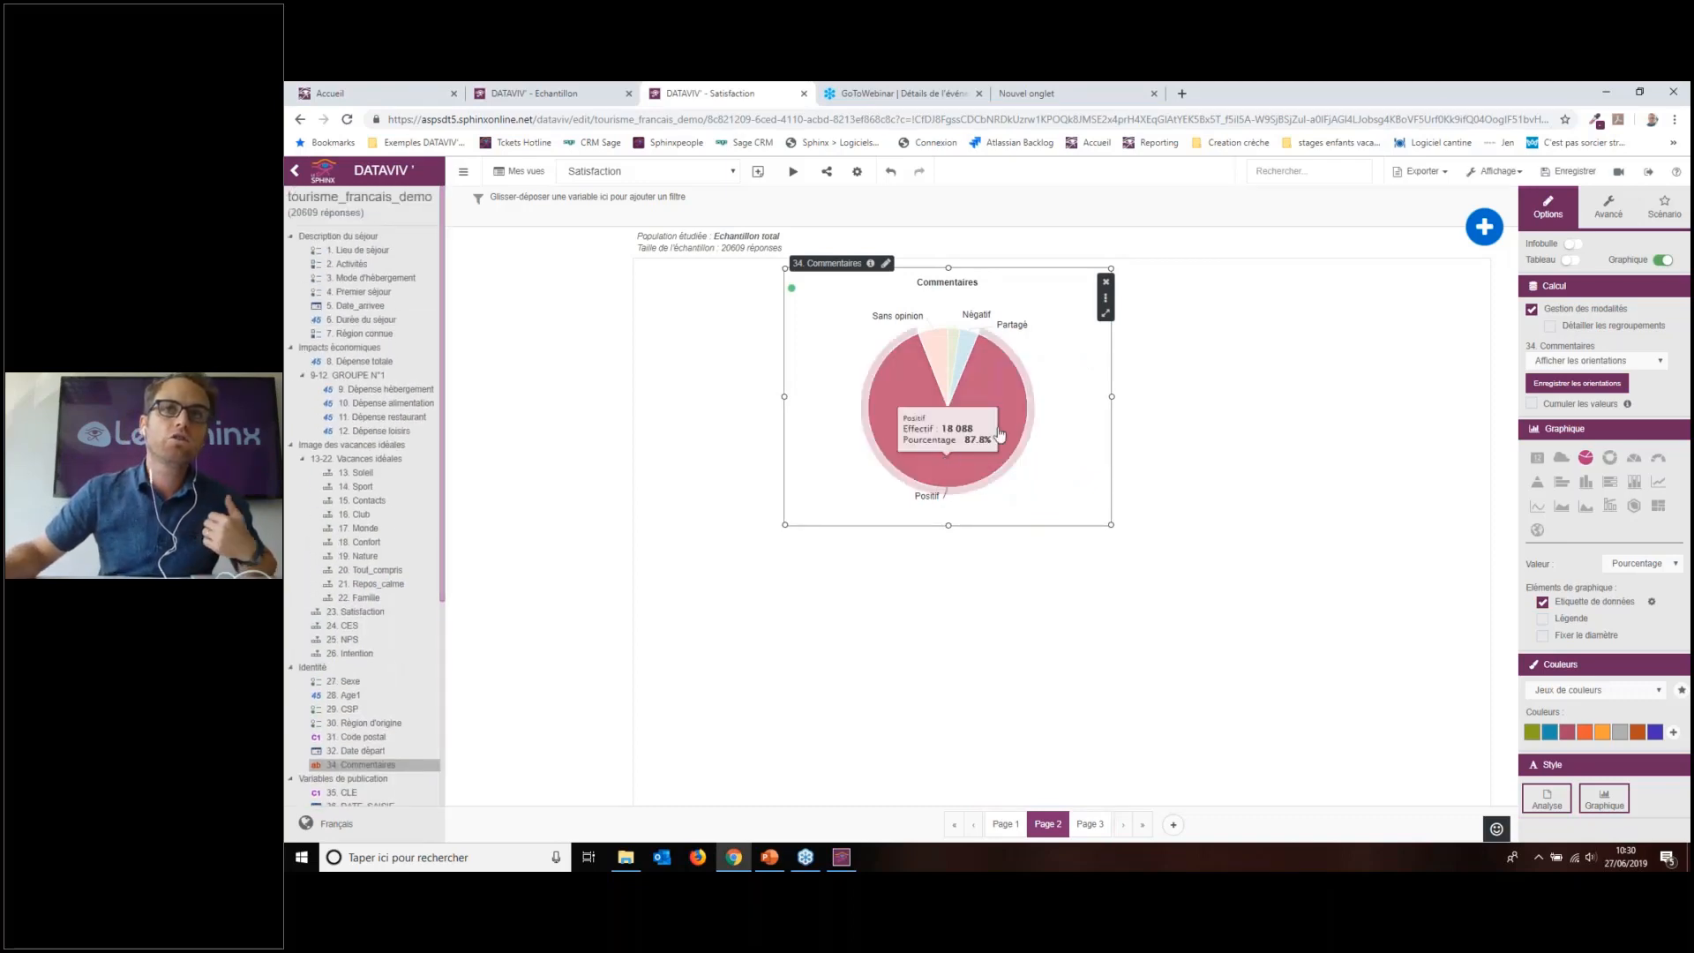
pyautogui.moveTo(348, 264); pyautogui.dragTo(645, 349)
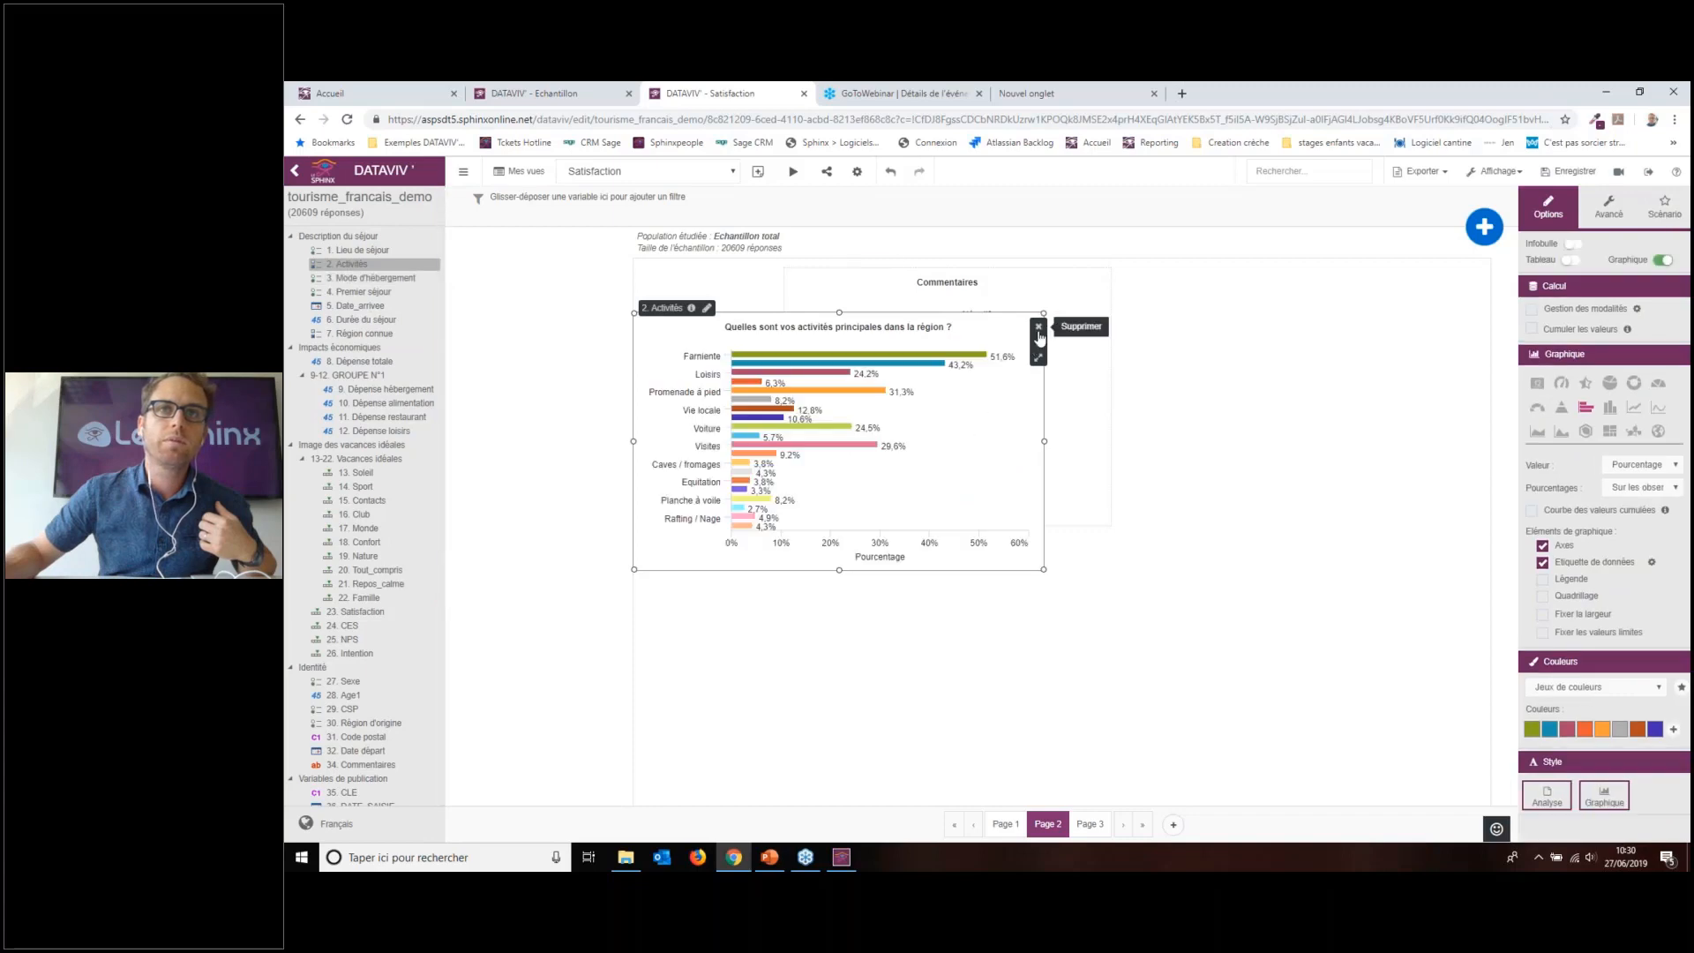
pyautogui.click(1038, 327)
pyautogui.click(1112, 511)
pyautogui.moveTo(371, 278); pyautogui.dragTo(985, 499)
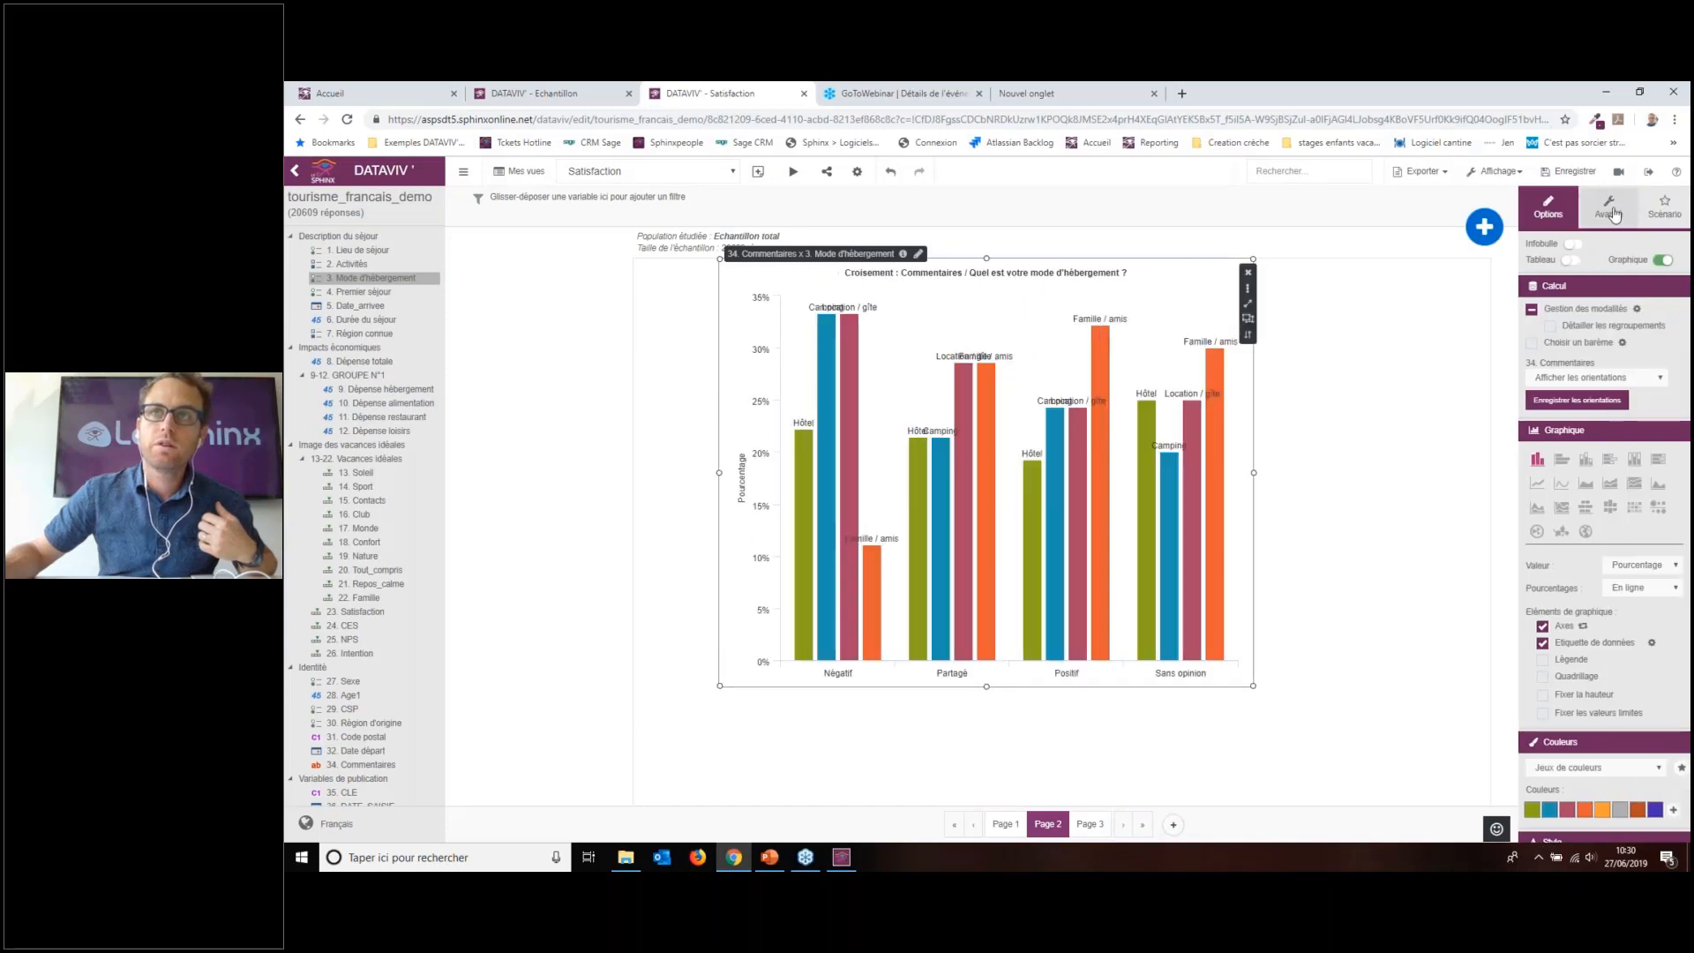
# Step: Colour significant values, enlarge the crossed chart, and swap its axes to group by accommodation type
pyautogui.click(1608, 210)
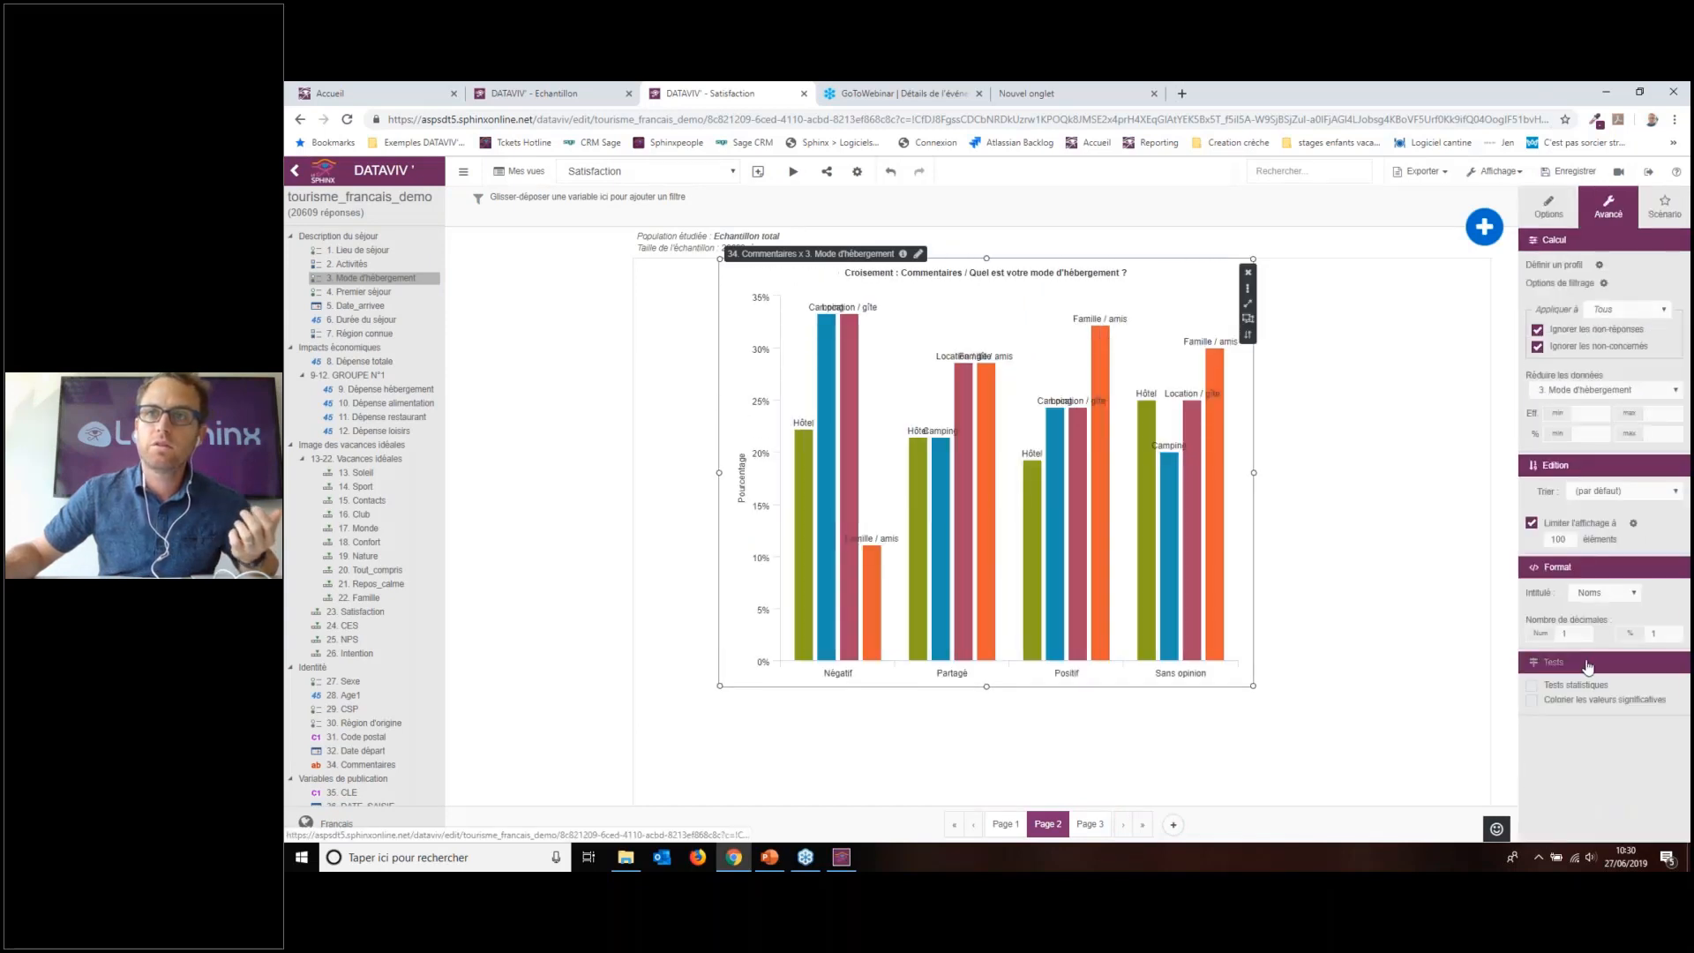
pyautogui.click(1571, 700)
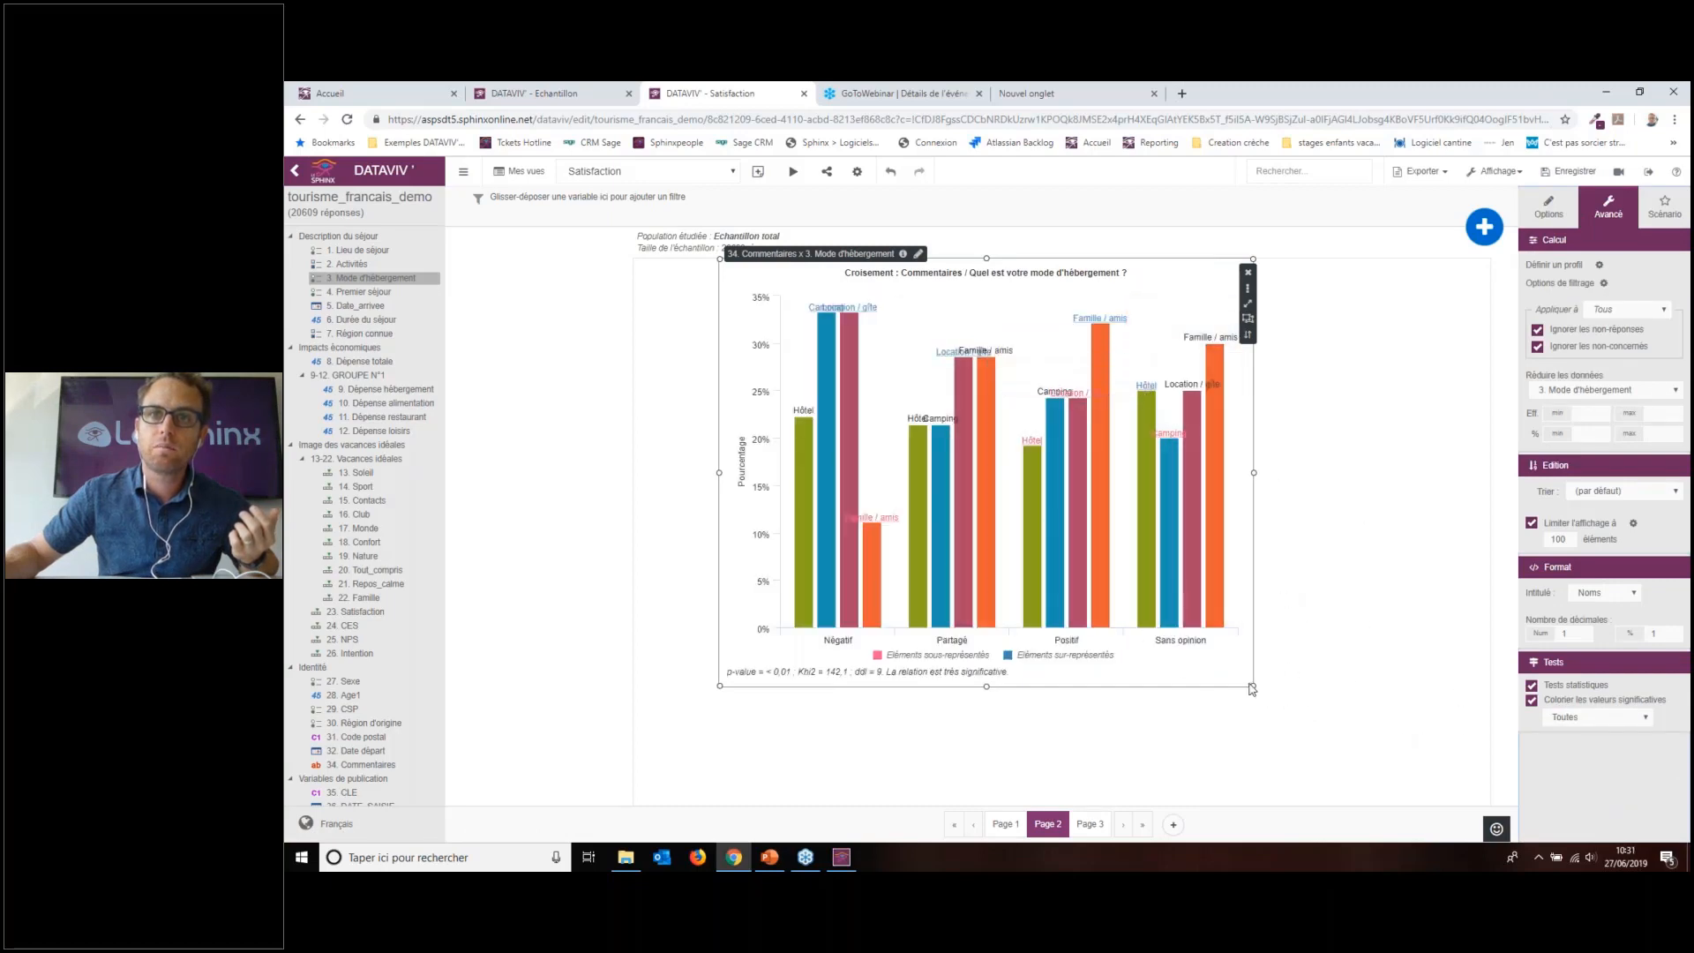
pyautogui.moveTo(1252, 689); pyautogui.dragTo(1432, 799)
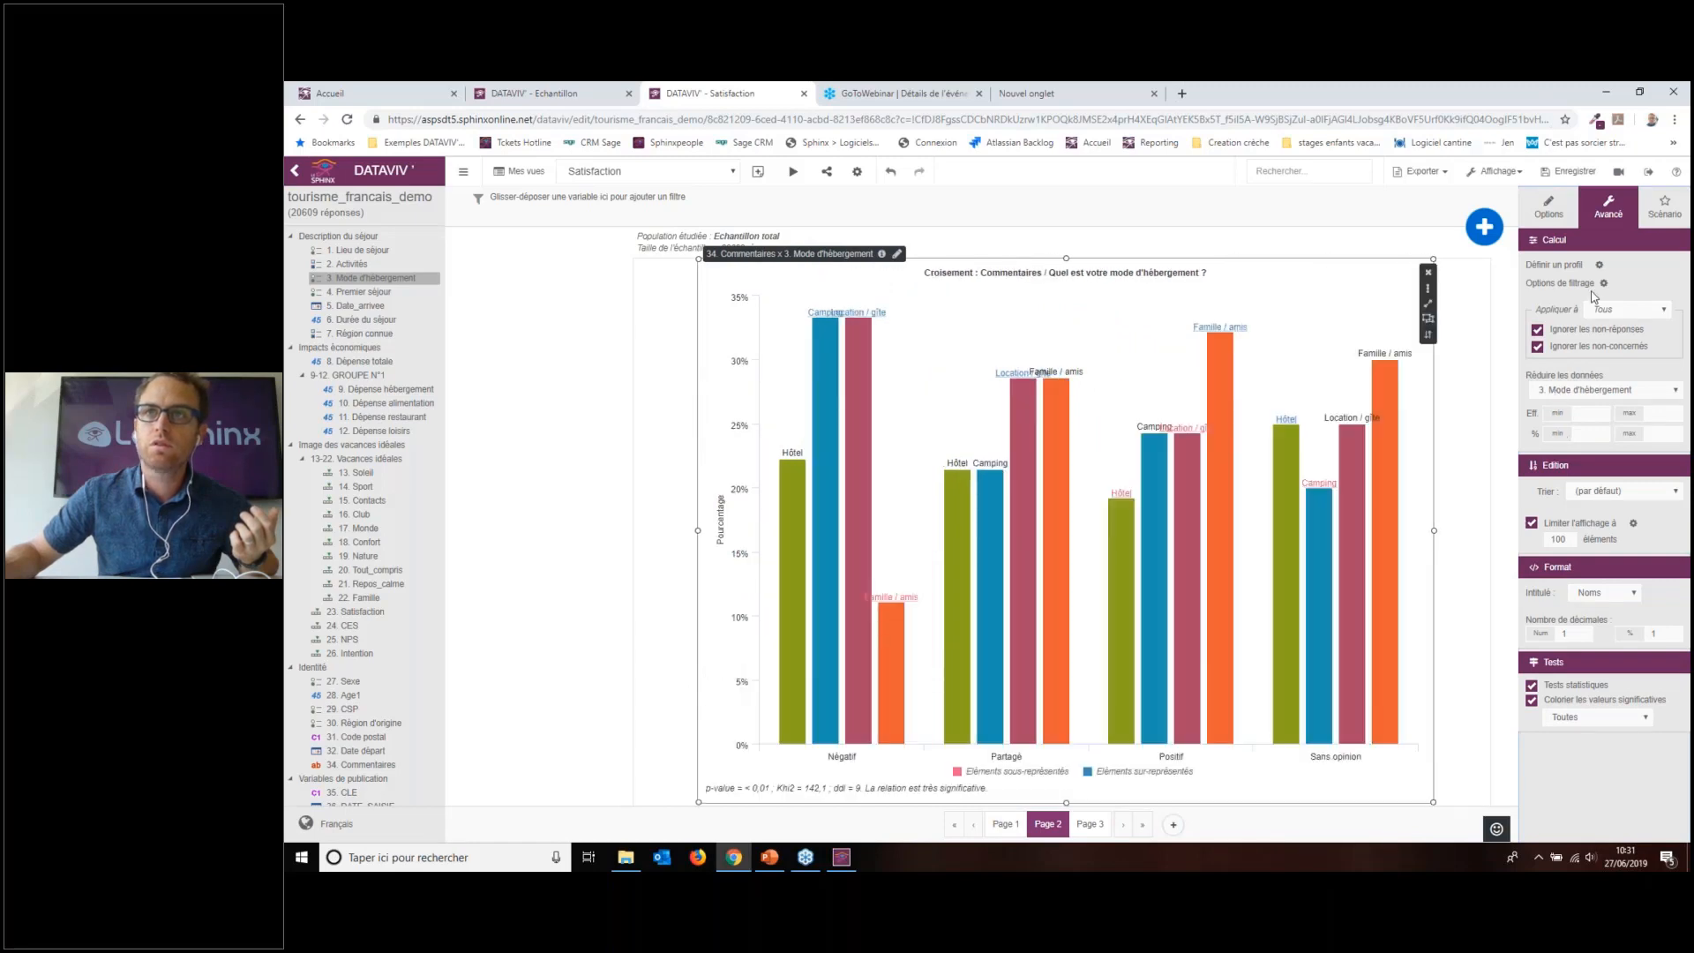
pyautogui.click(1428, 335)
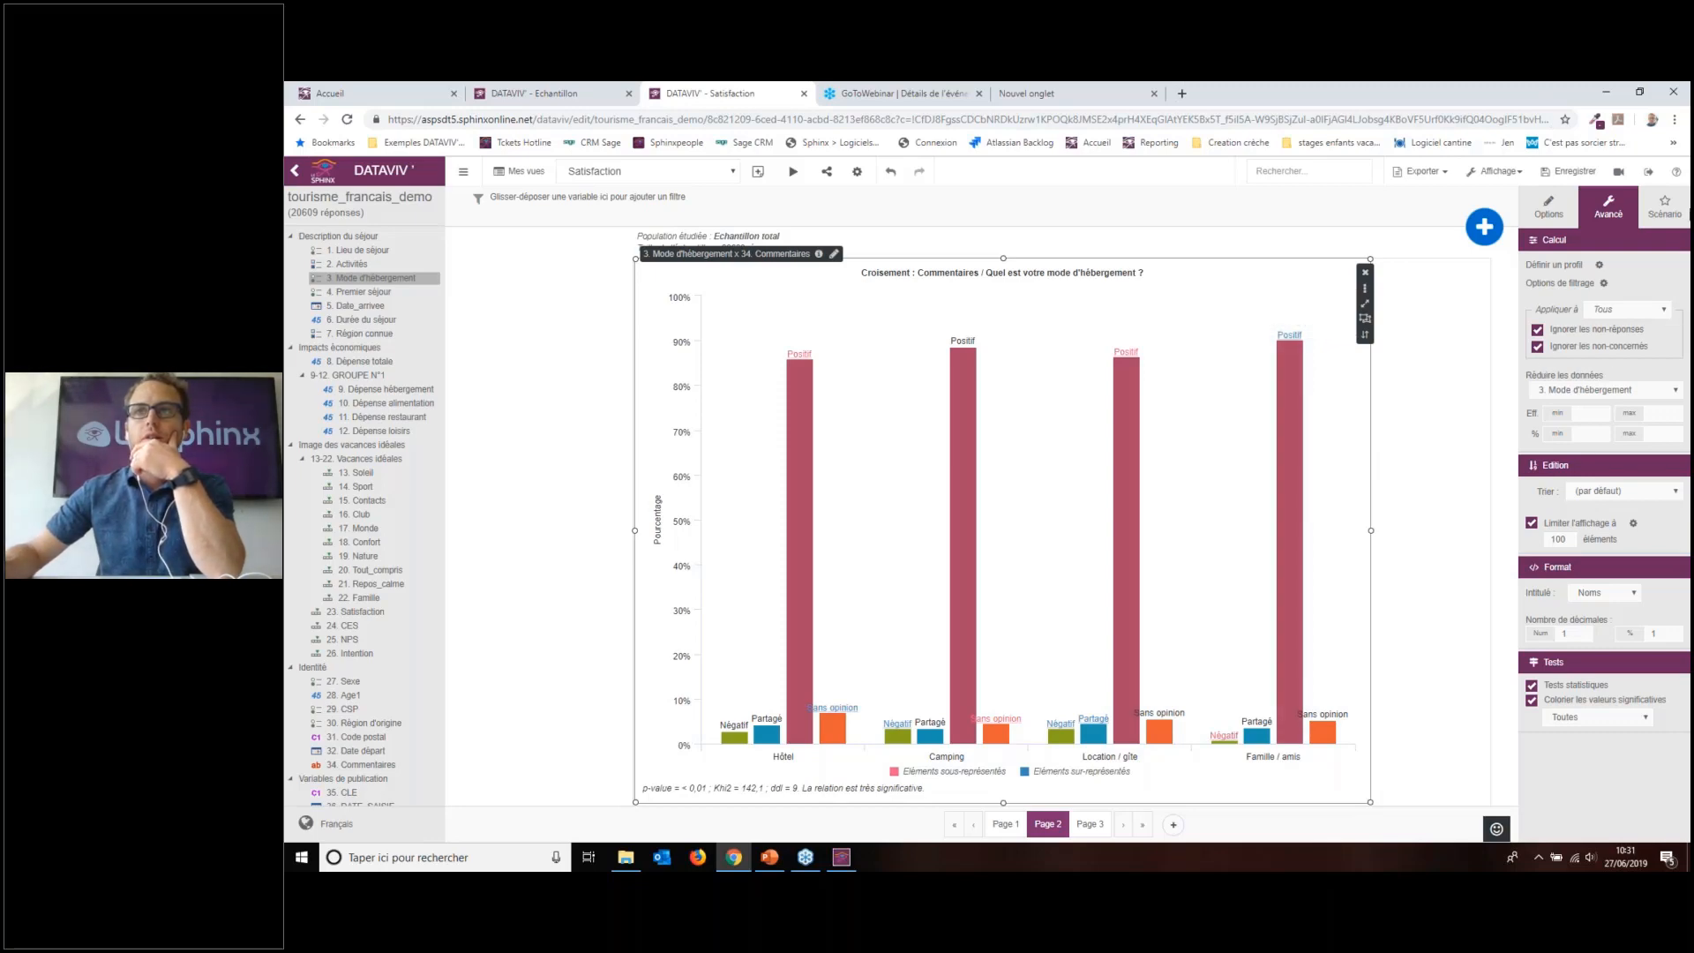
# Step: From Page 3, add a blank Page 4 to the Satisfaction report
pyautogui.click(1675, 124)
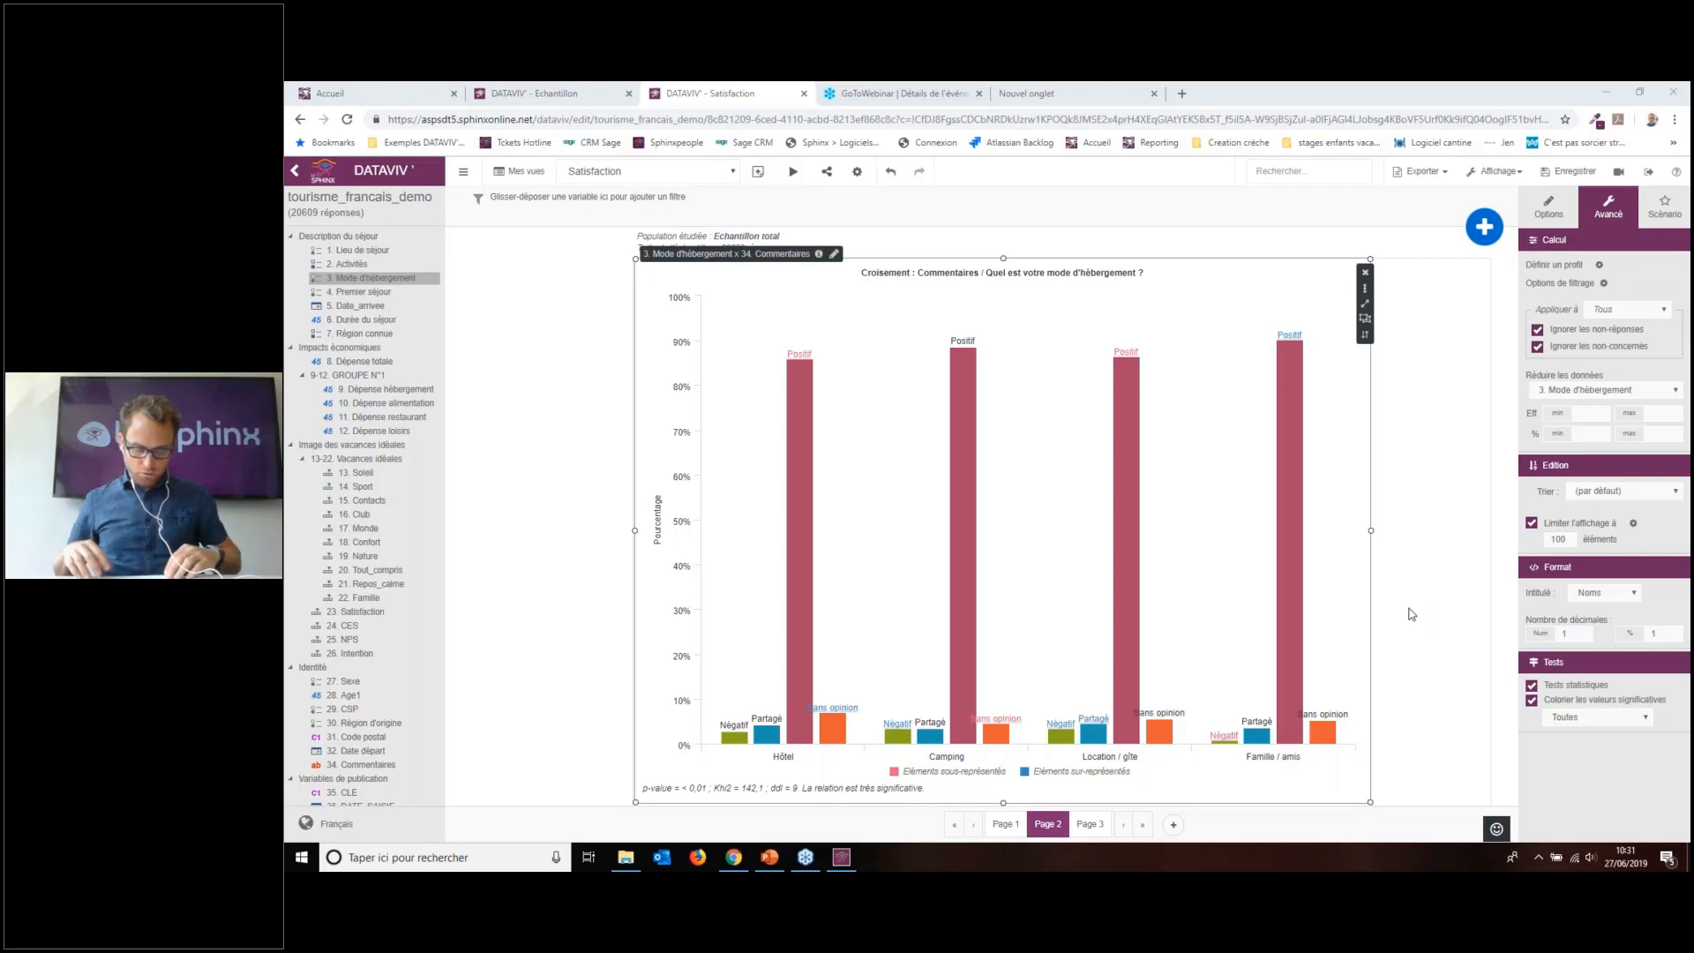
pyautogui.click(1091, 824)
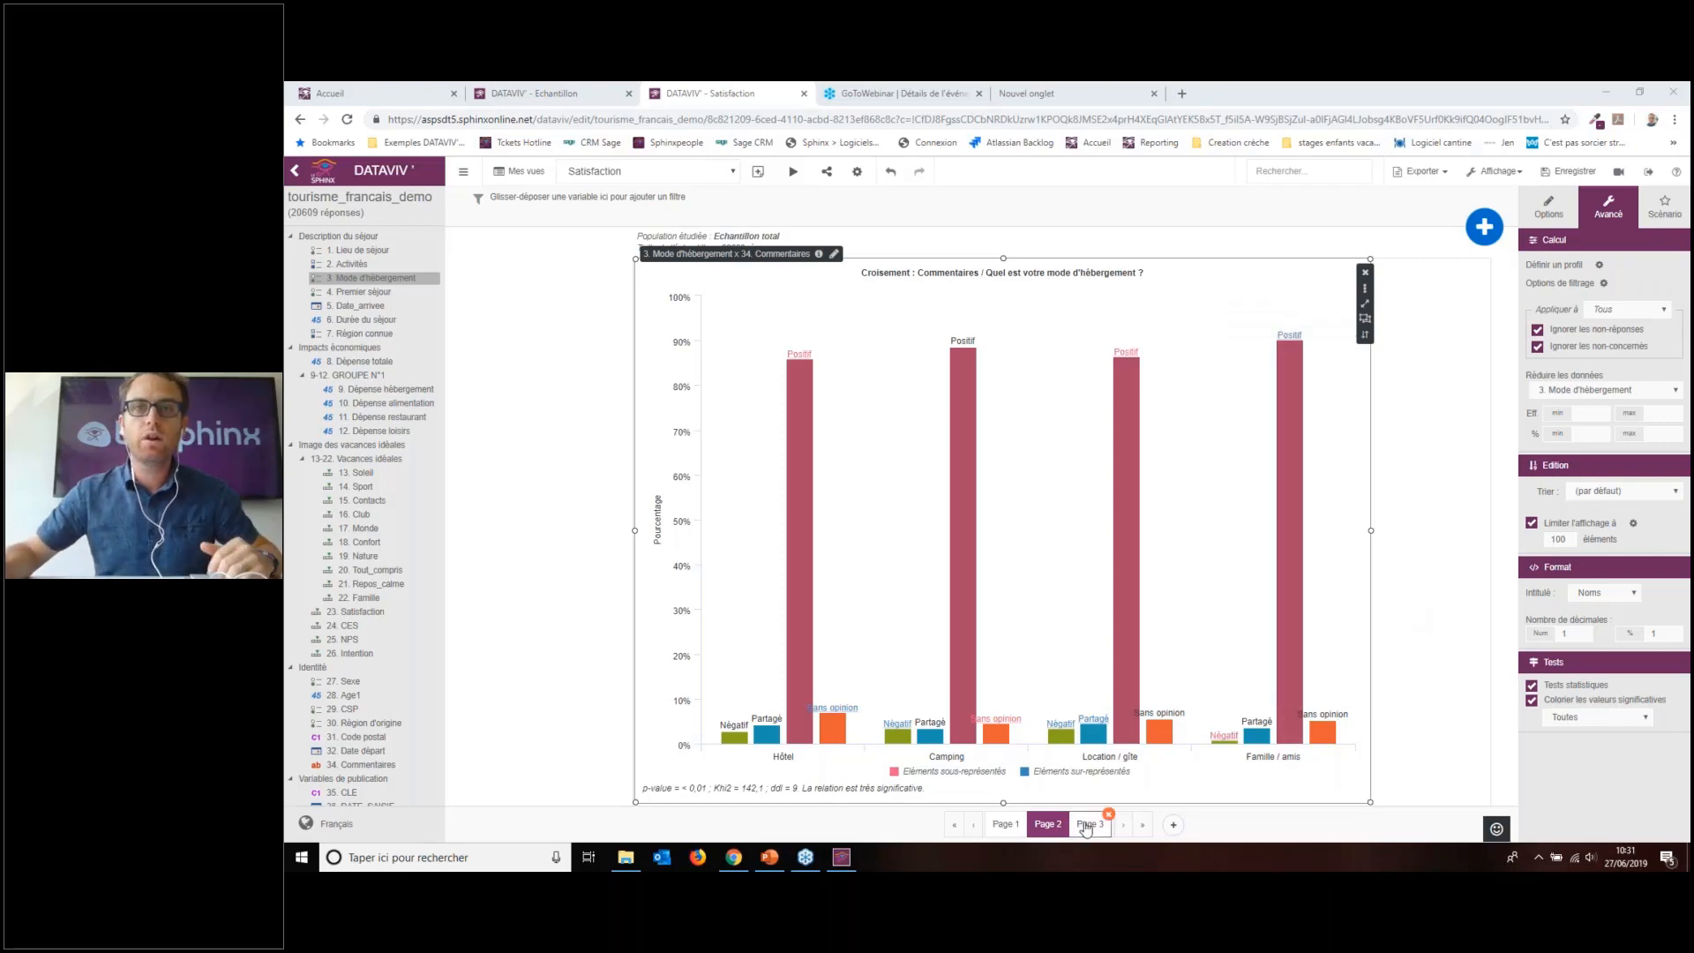
pyautogui.click(1173, 824)
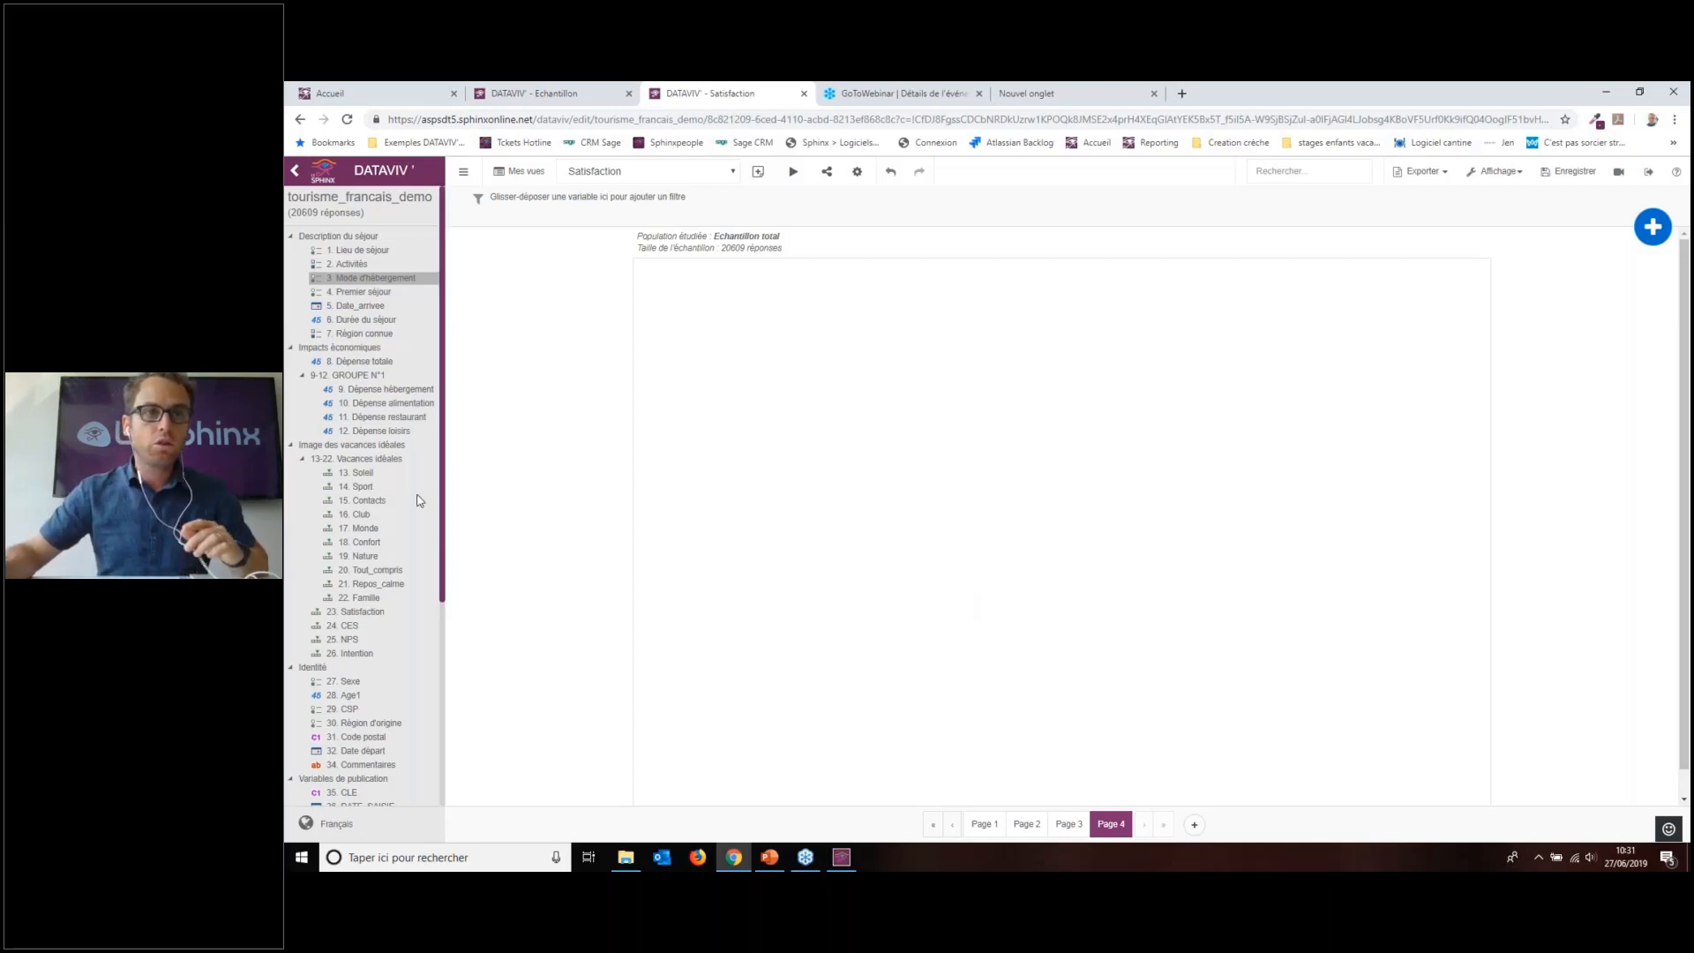
# Step: Place an enlarged Commentaires analysis on Page 4, displayed as concepts
pyautogui.moveTo(366, 764); pyautogui.dragTo(843, 415)
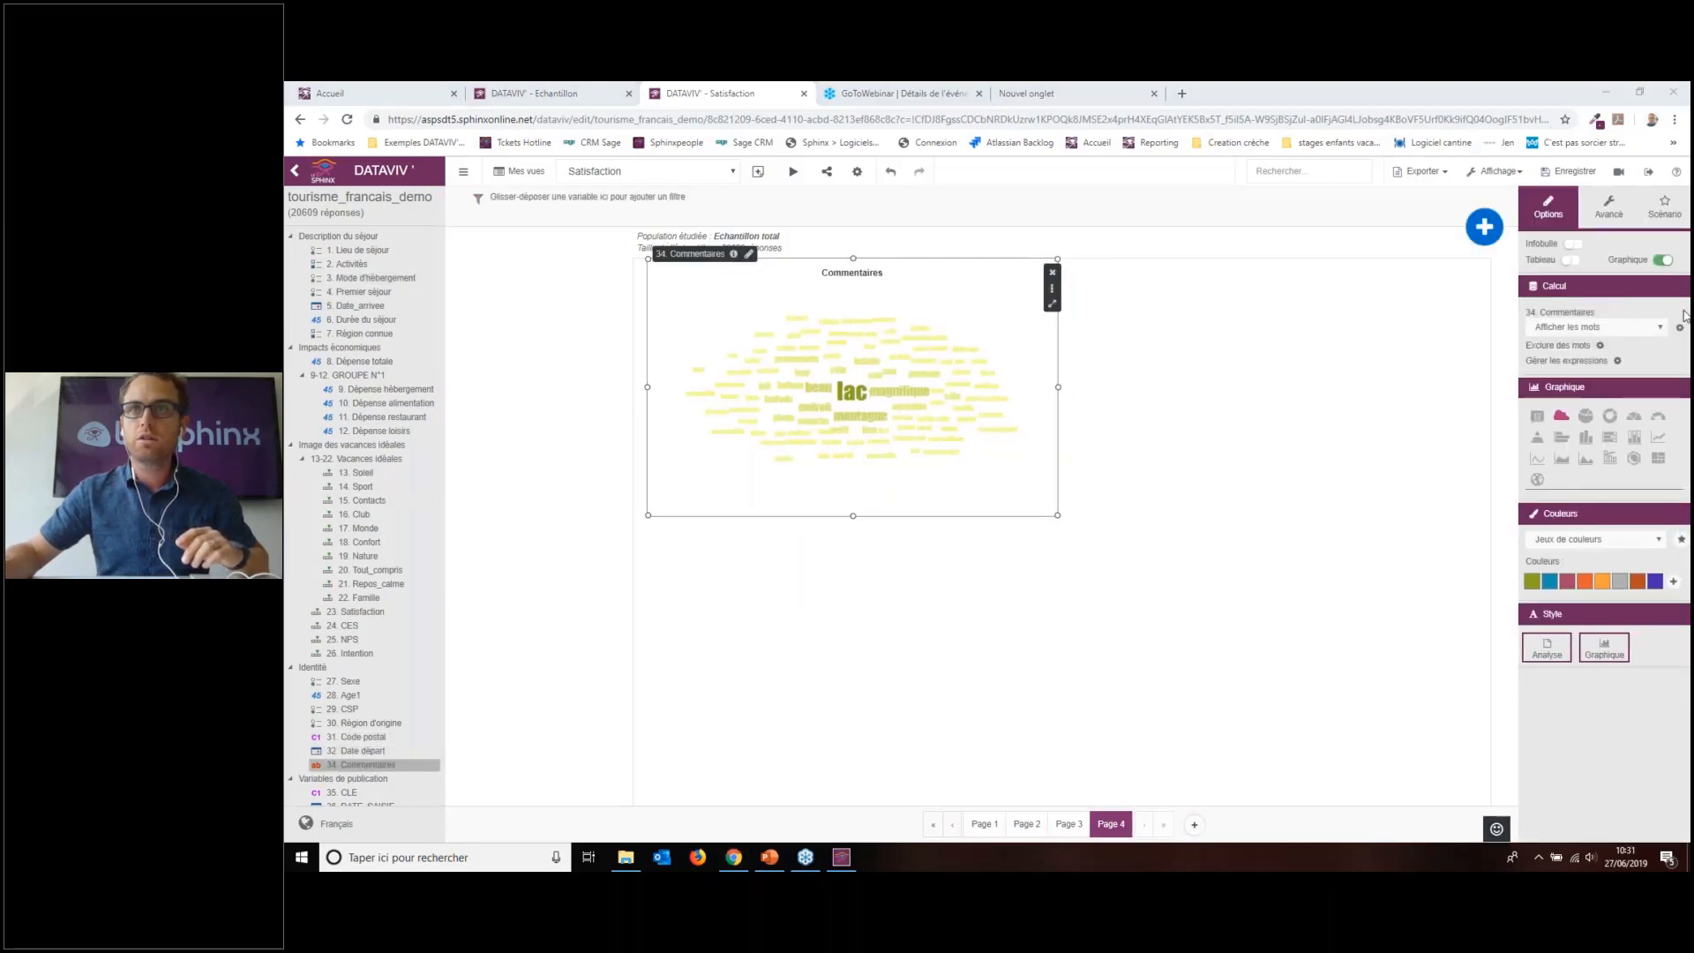
pyautogui.click(1612, 328)
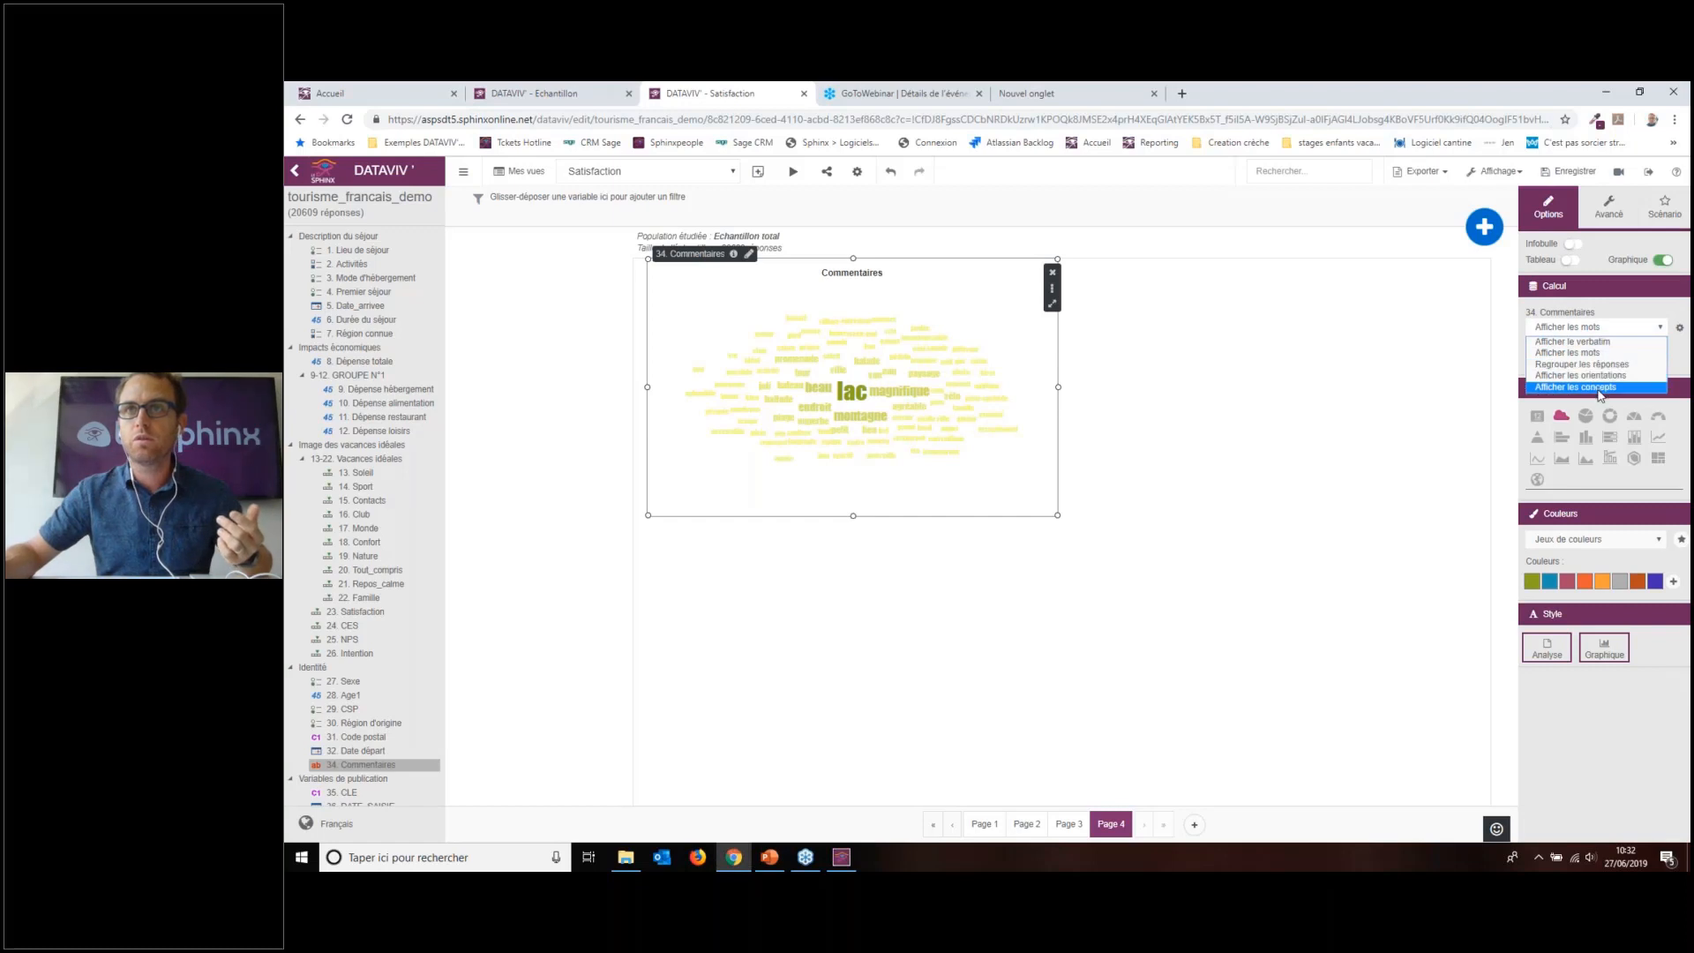
pyautogui.click(1601, 387)
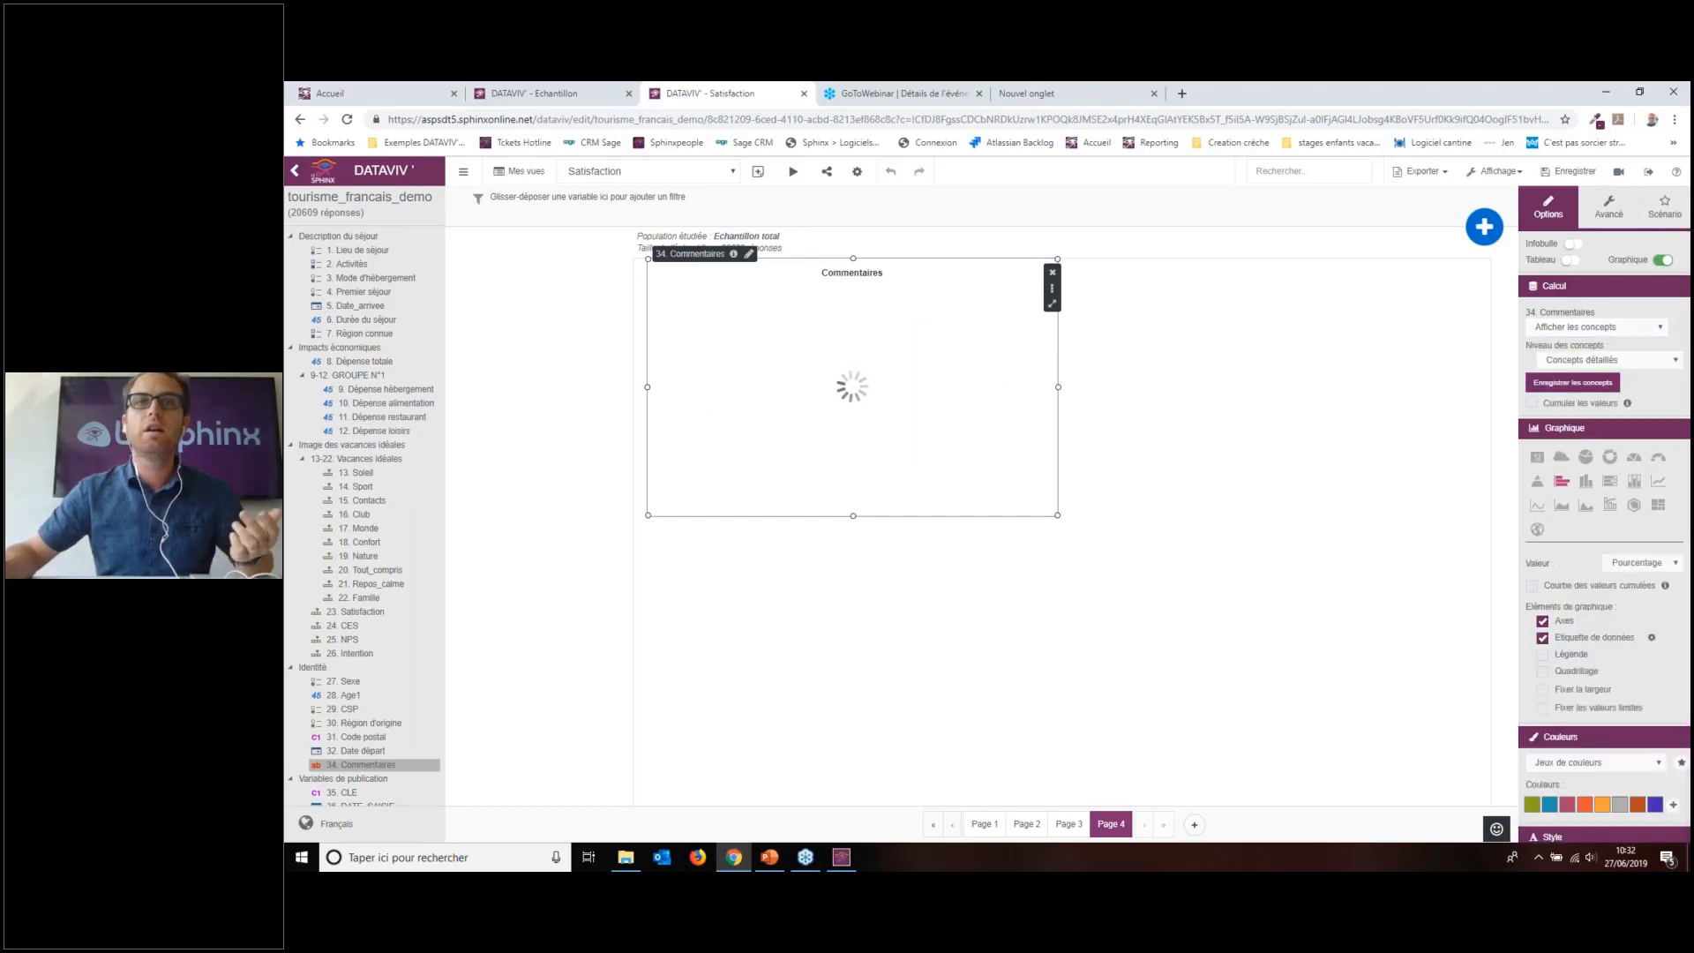
pyautogui.moveTo(1058, 516); pyautogui.dragTo(1281, 693)
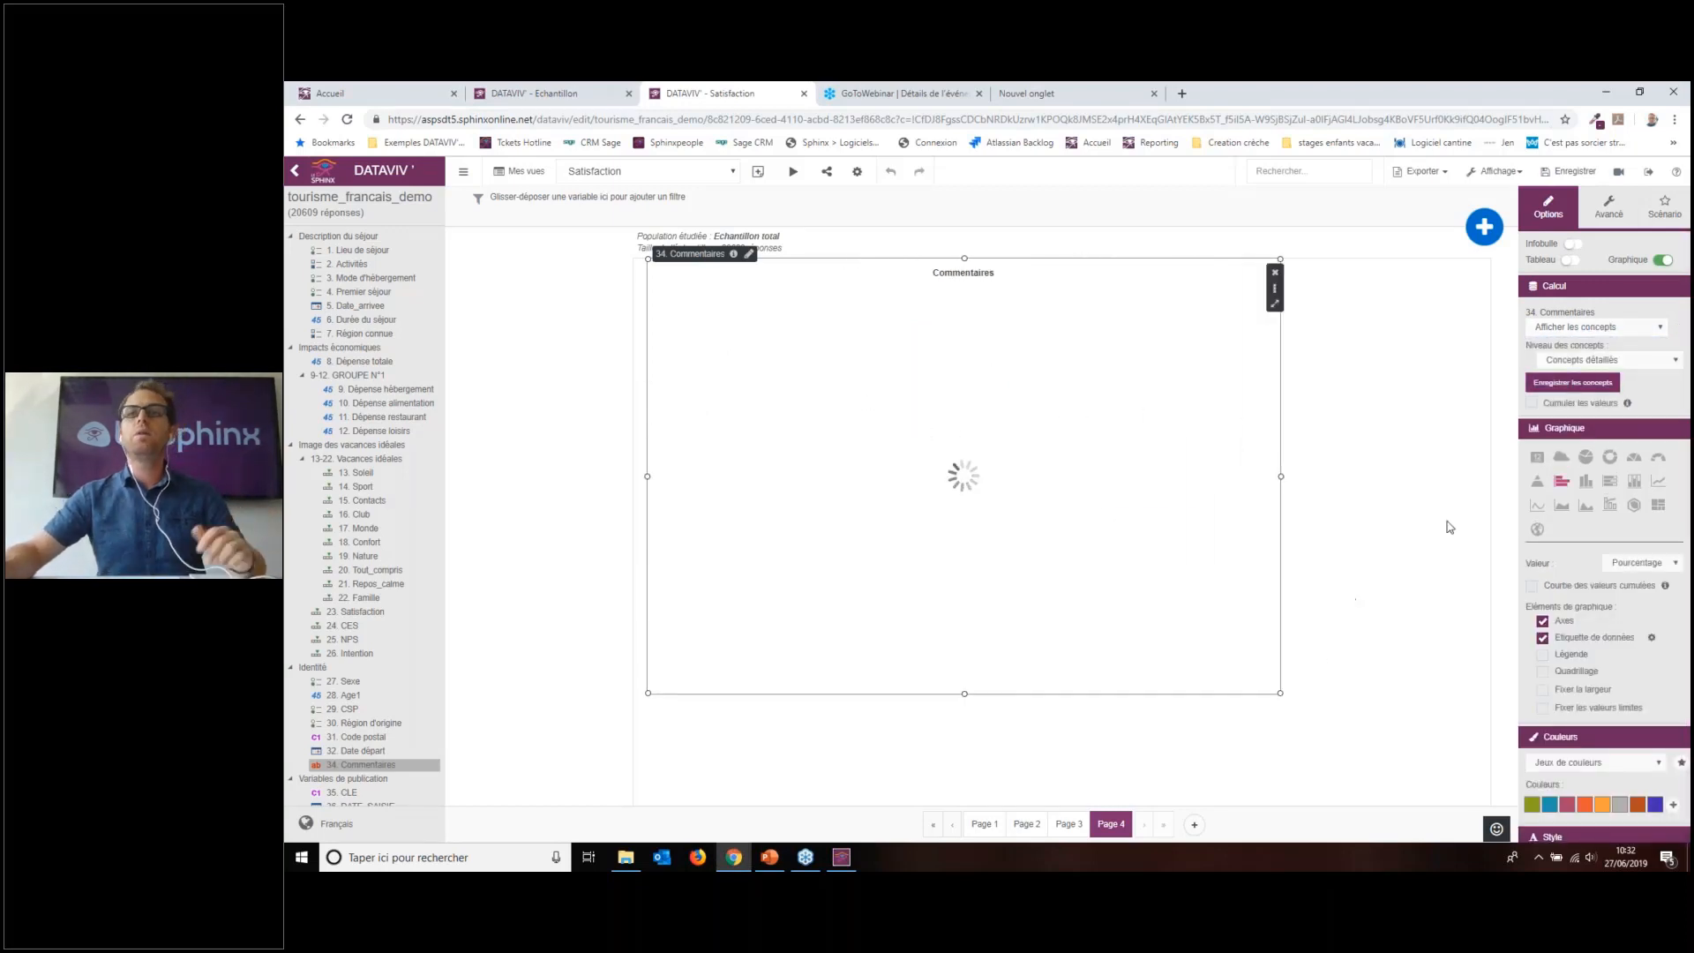
pyautogui.click(1609, 385)
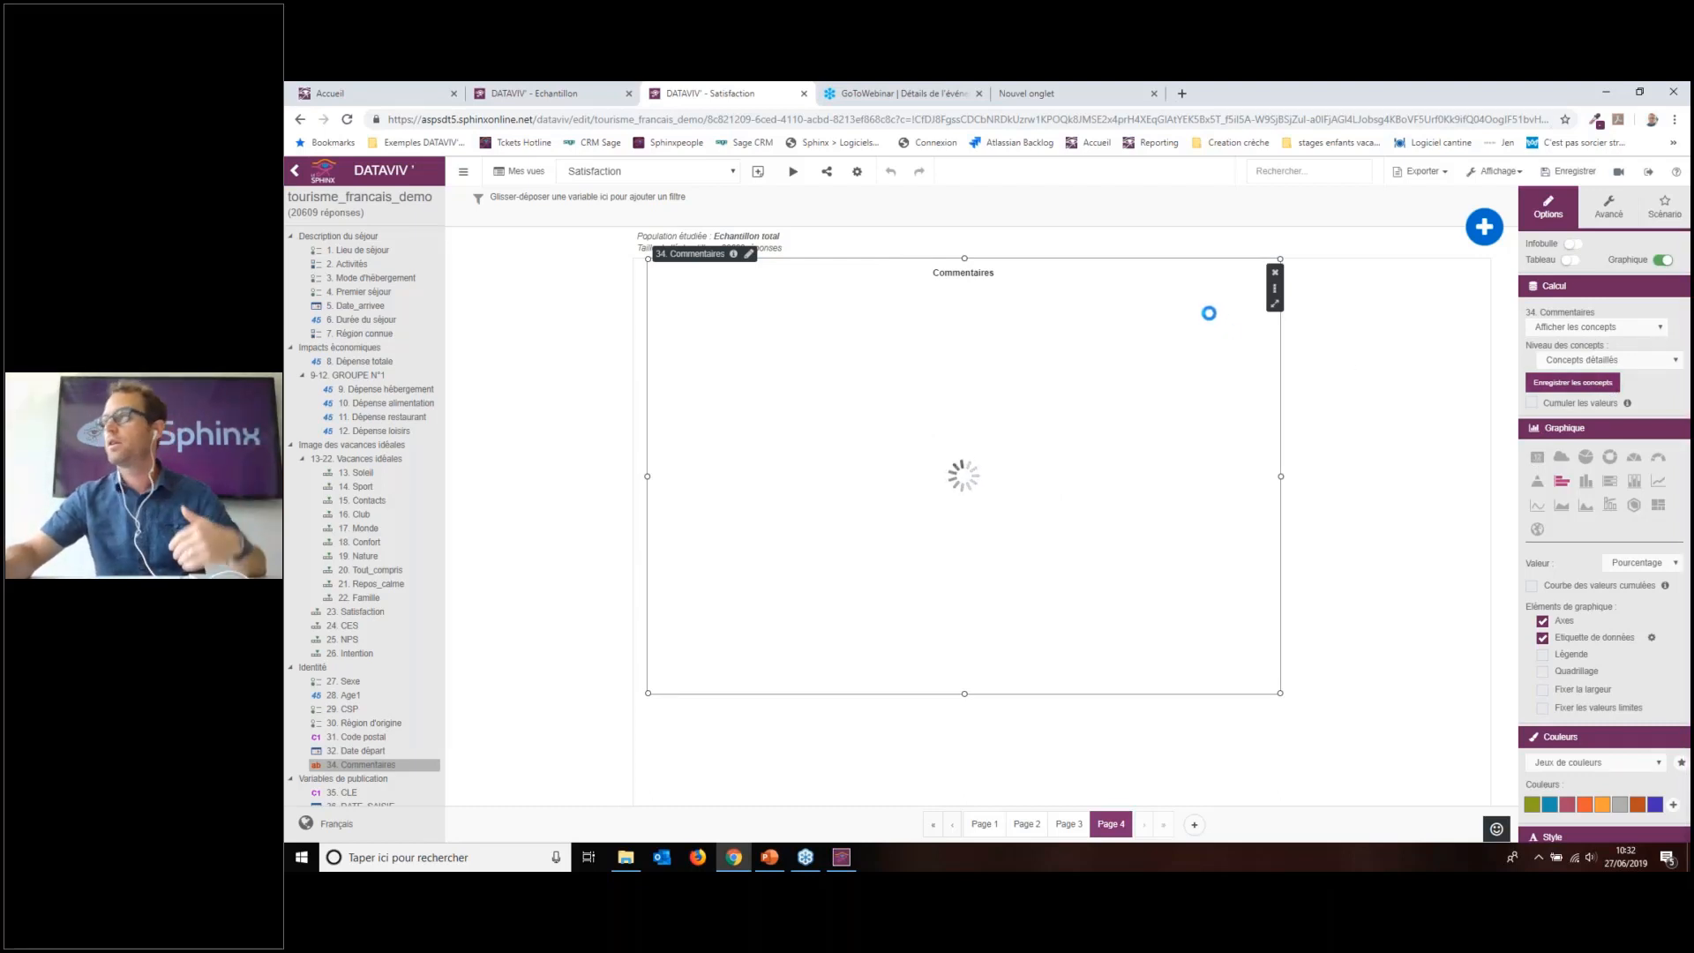
# Step: Try the very detailed concept level on the Commentaires chart, then revert to detailed concepts
pyautogui.click(1069, 823)
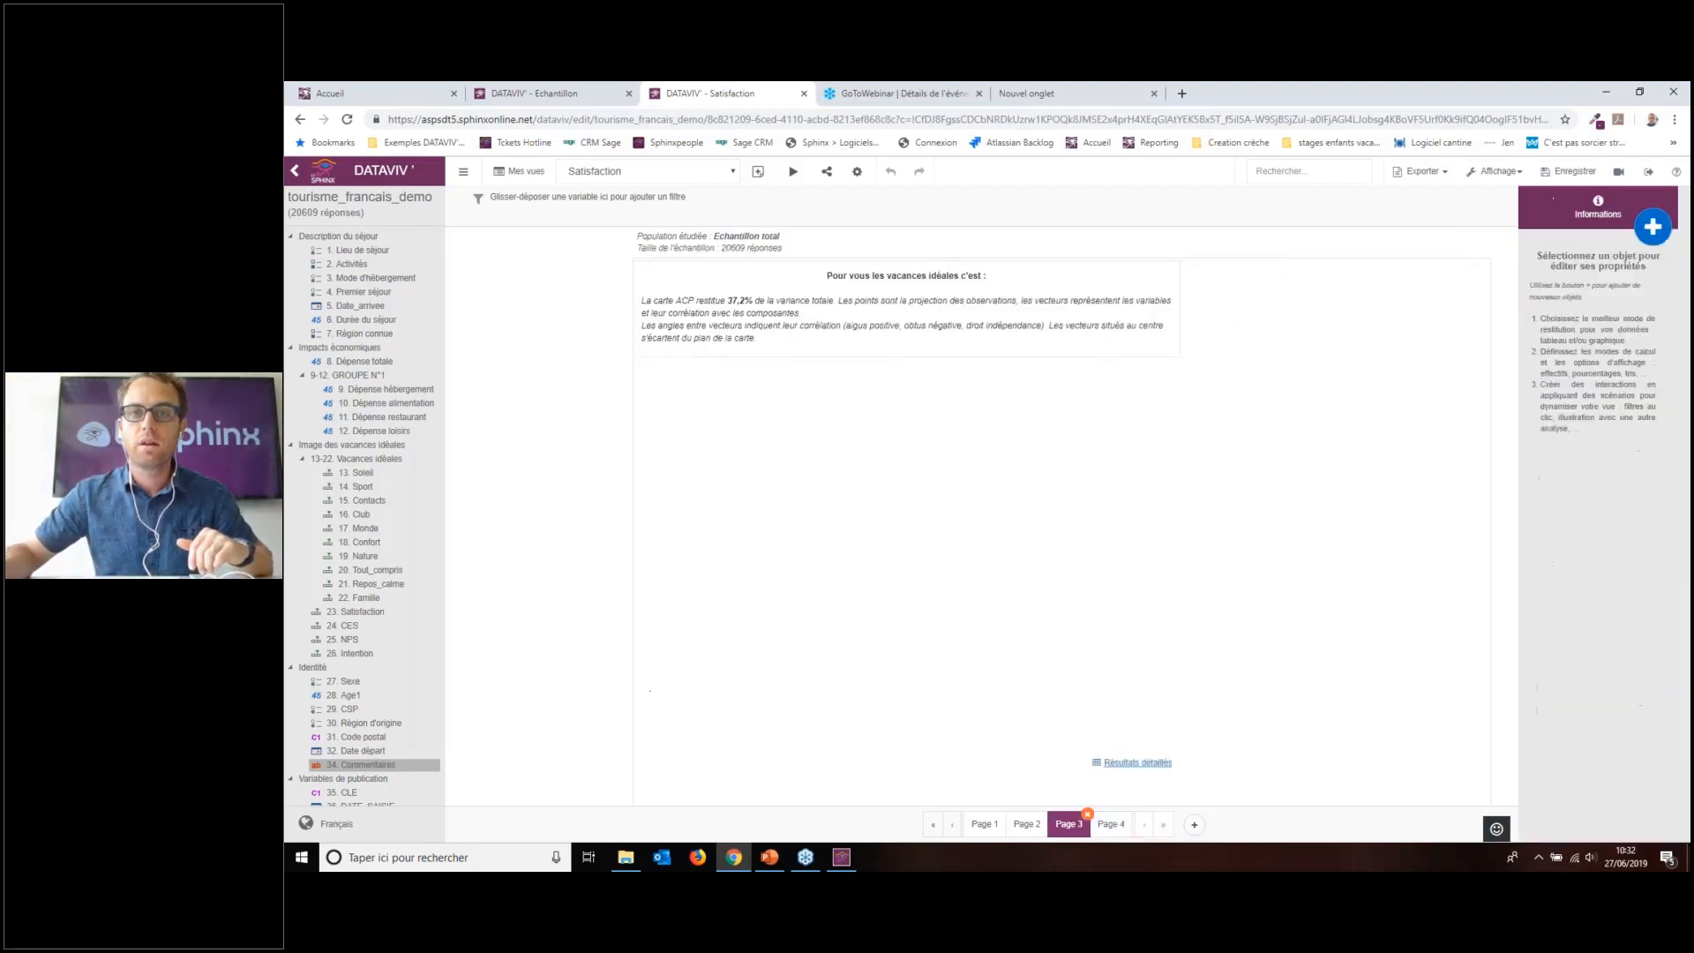
pyautogui.click(1108, 823)
pyautogui.click(1174, 450)
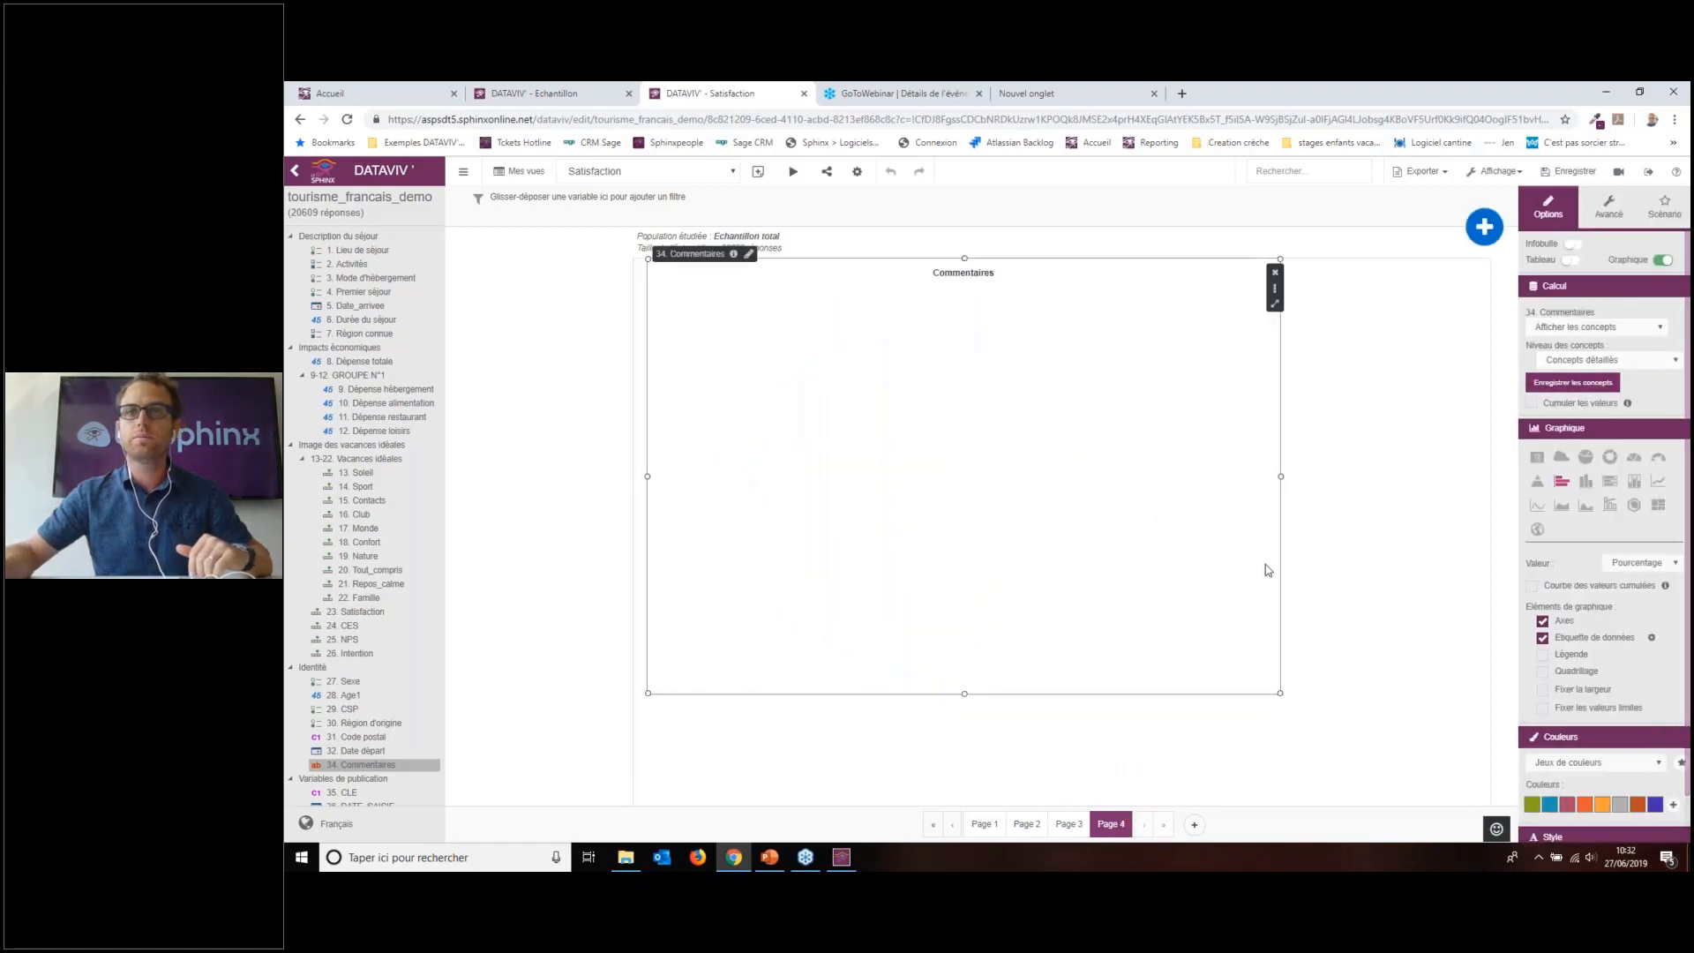
pyautogui.click(1068, 823)
pyautogui.click(1110, 823)
pyautogui.click(1122, 541)
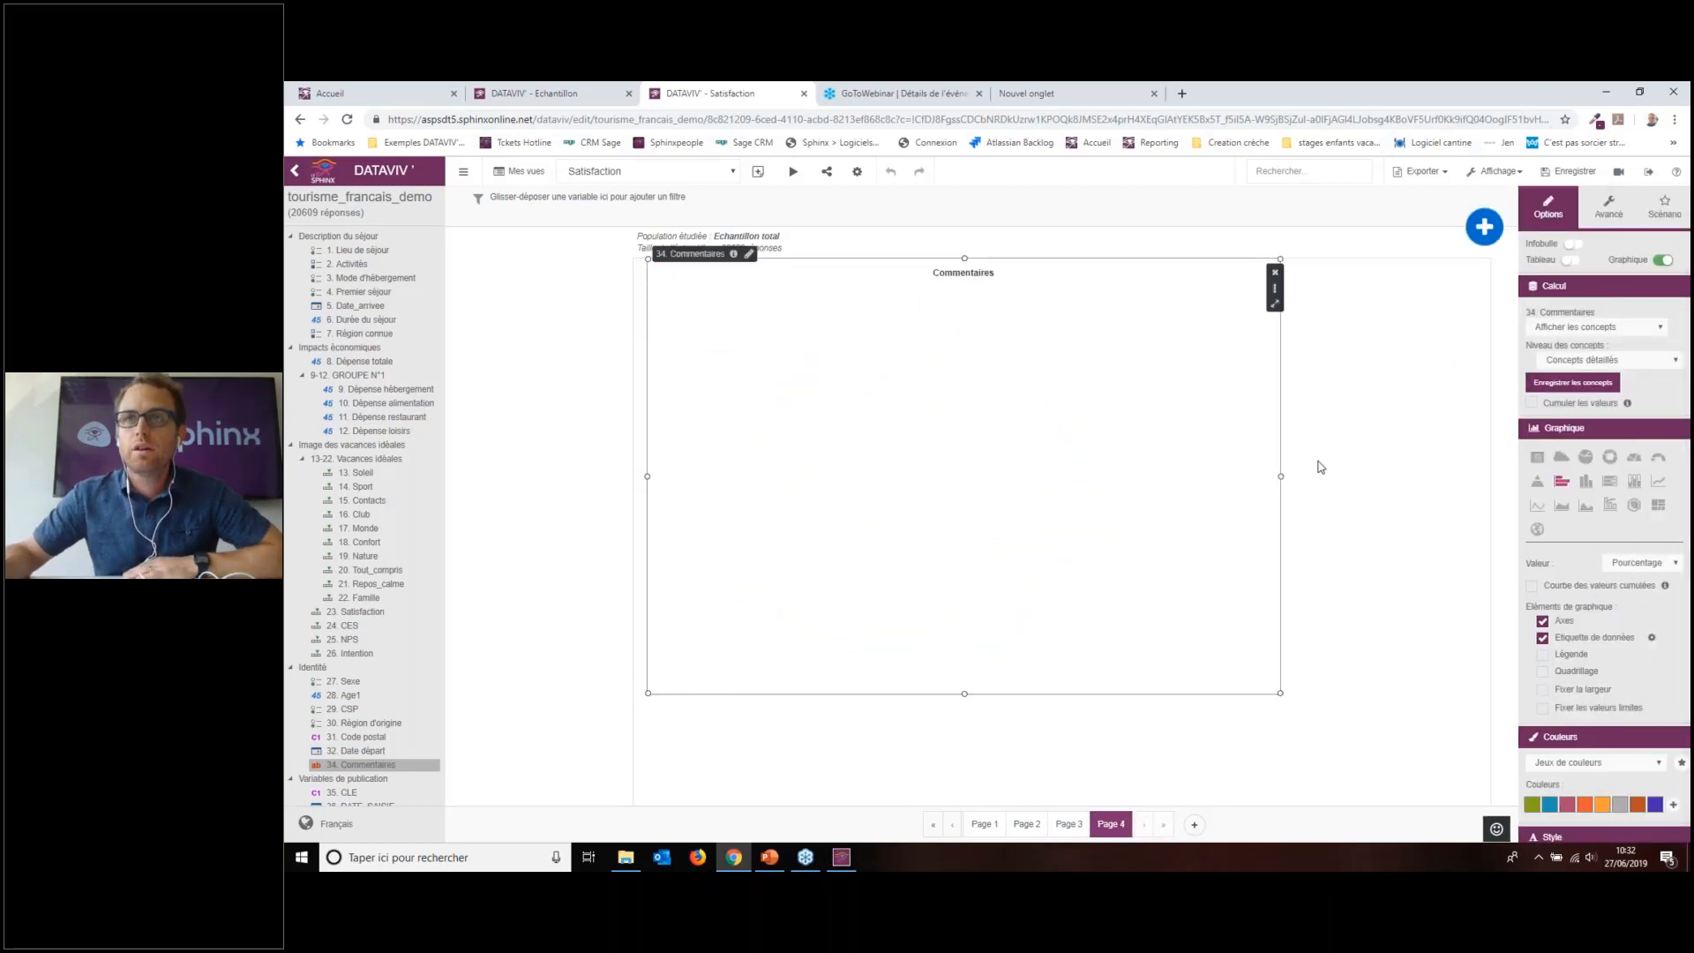
pyautogui.click(1580, 360)
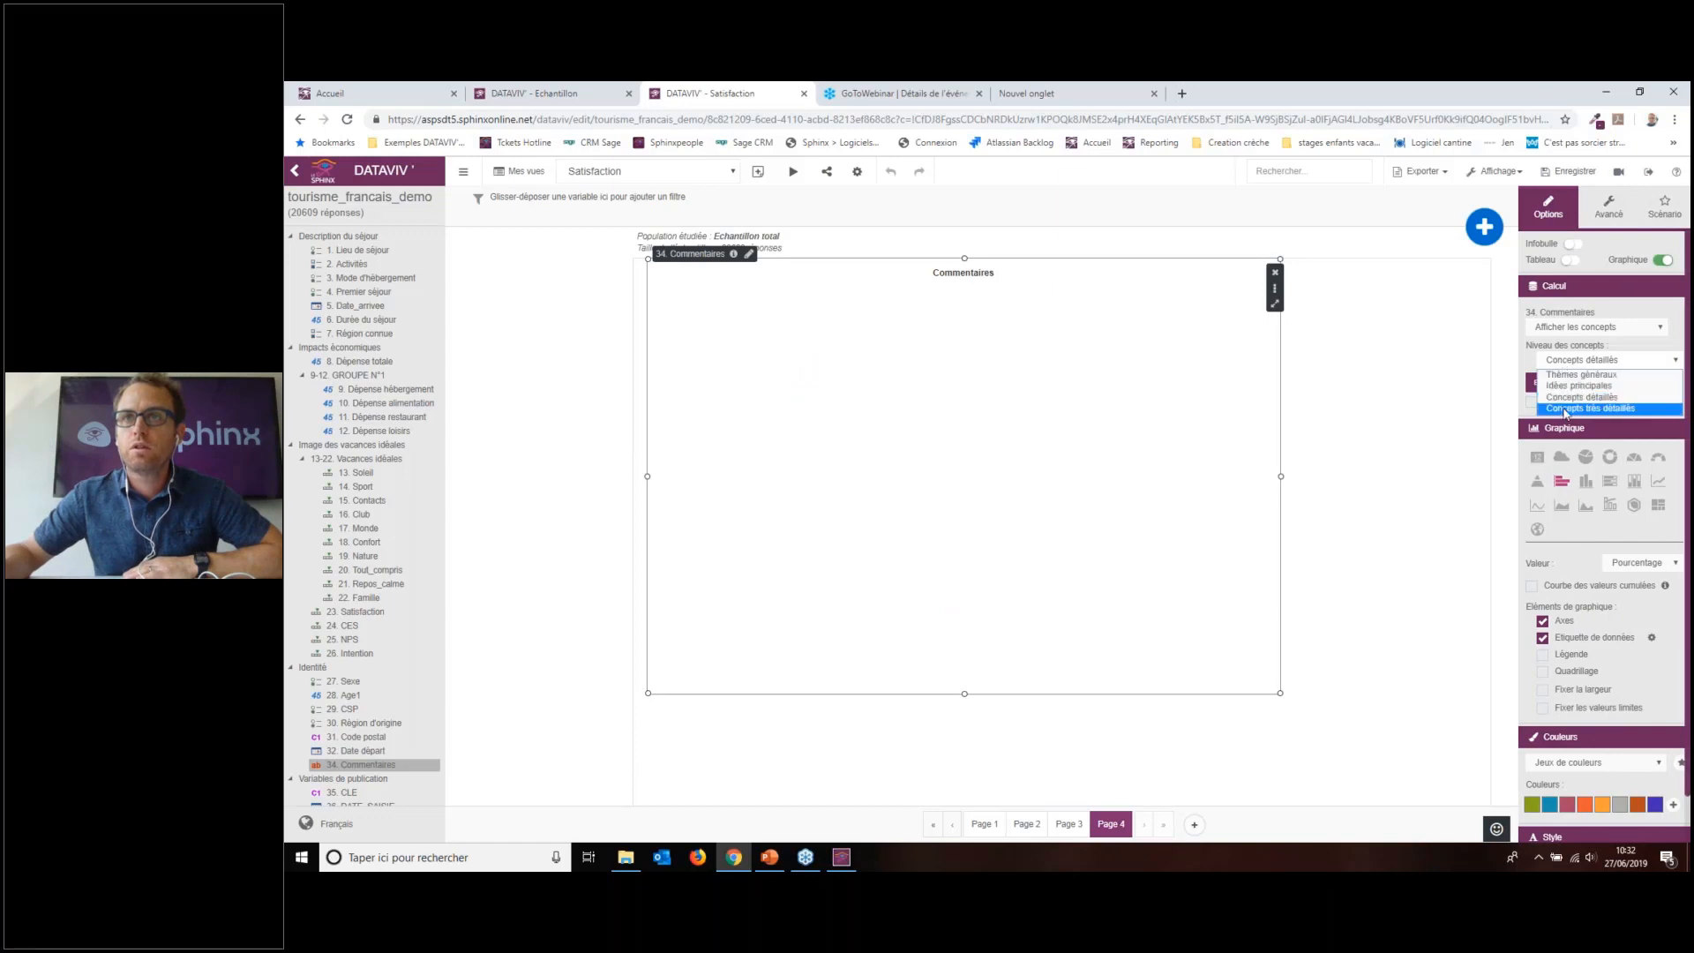
pyautogui.click(1566, 408)
pyautogui.click(1585, 360)
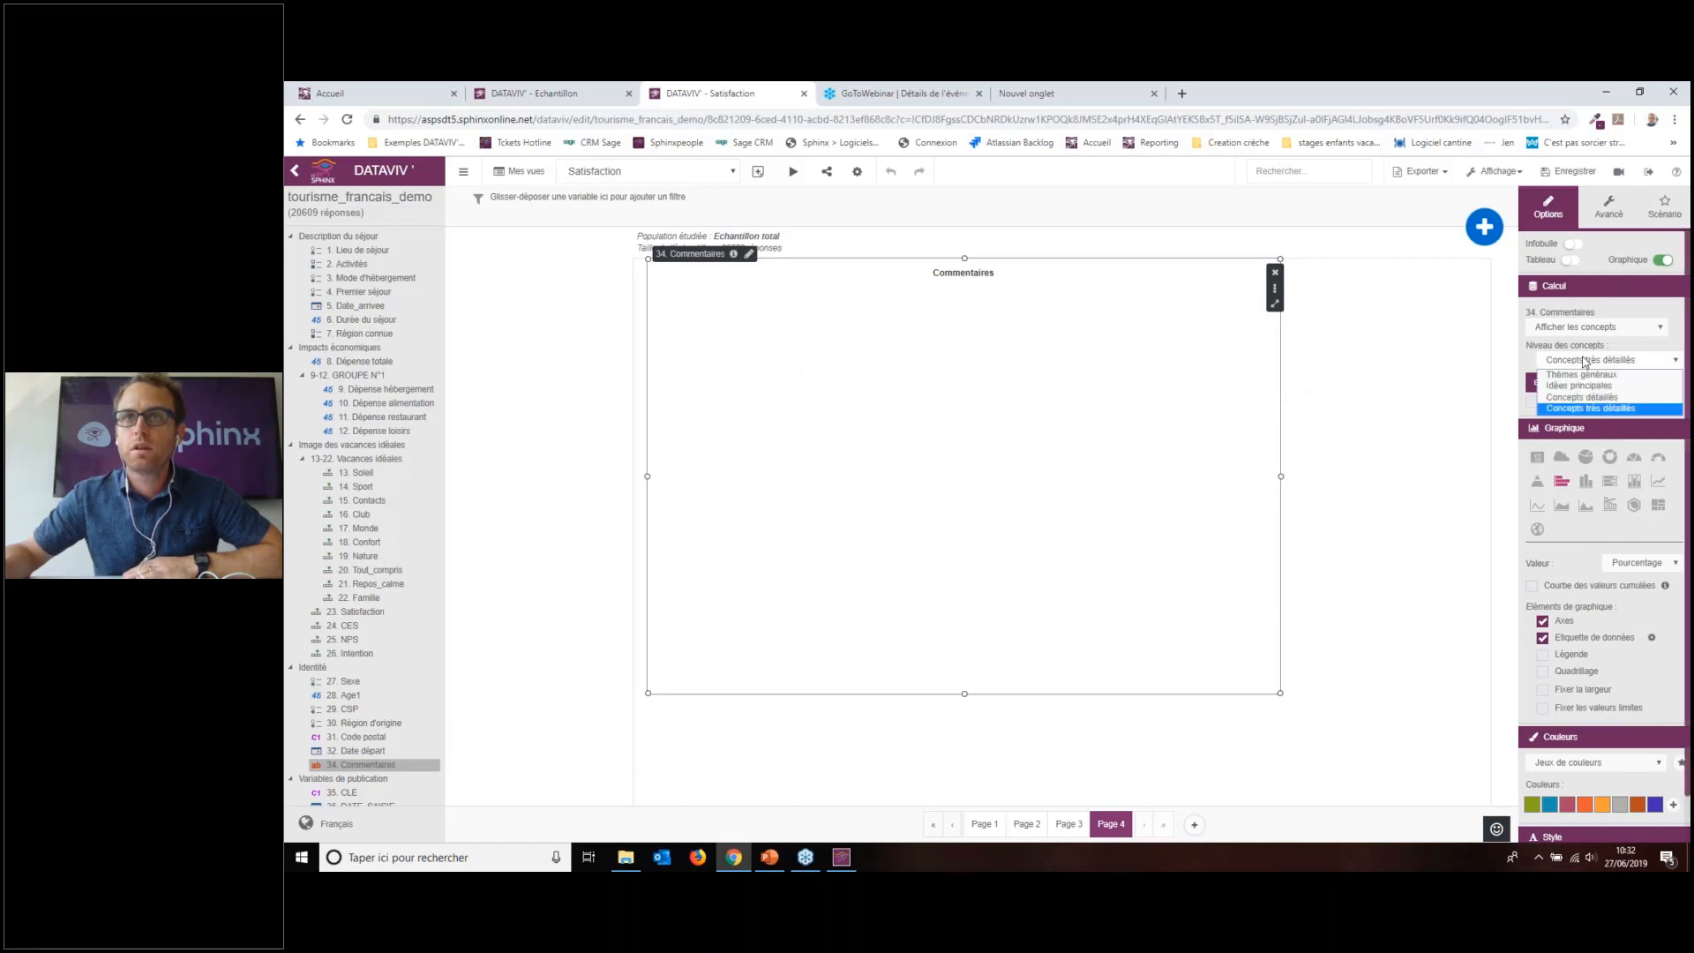
pyautogui.click(1571, 397)
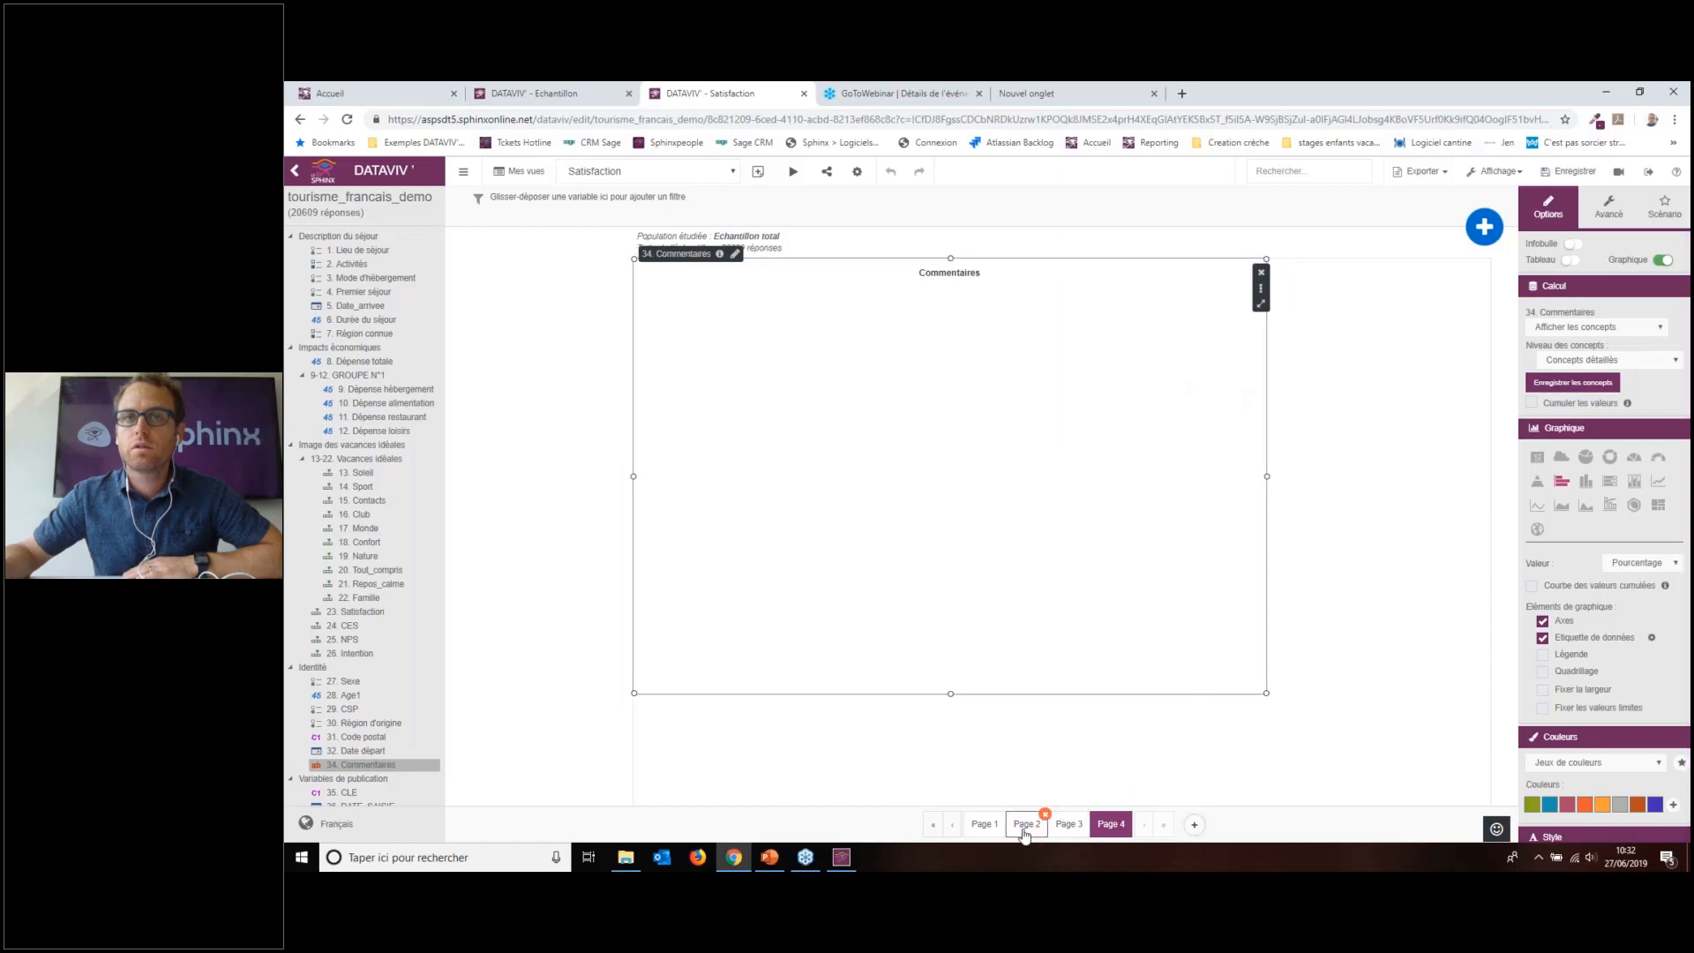
# Step: Delete the Commentaires chart from Page 4
pyautogui.moveTo(1025, 834)
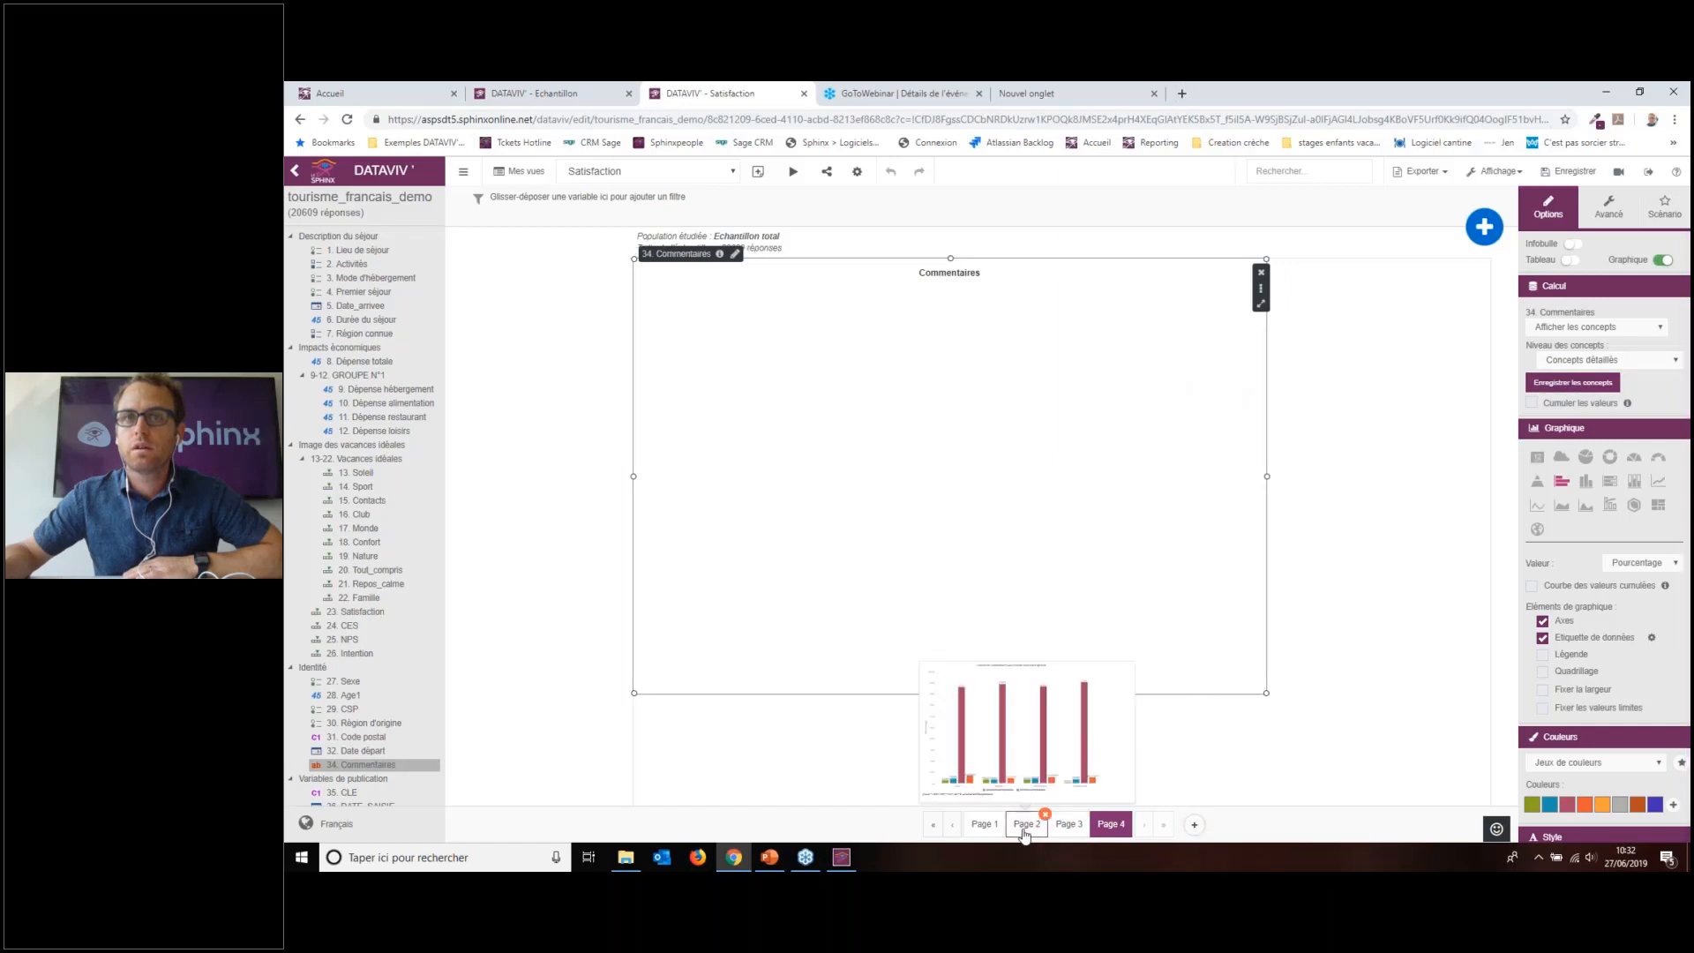
pyautogui.click(1025, 834)
pyautogui.click(1110, 824)
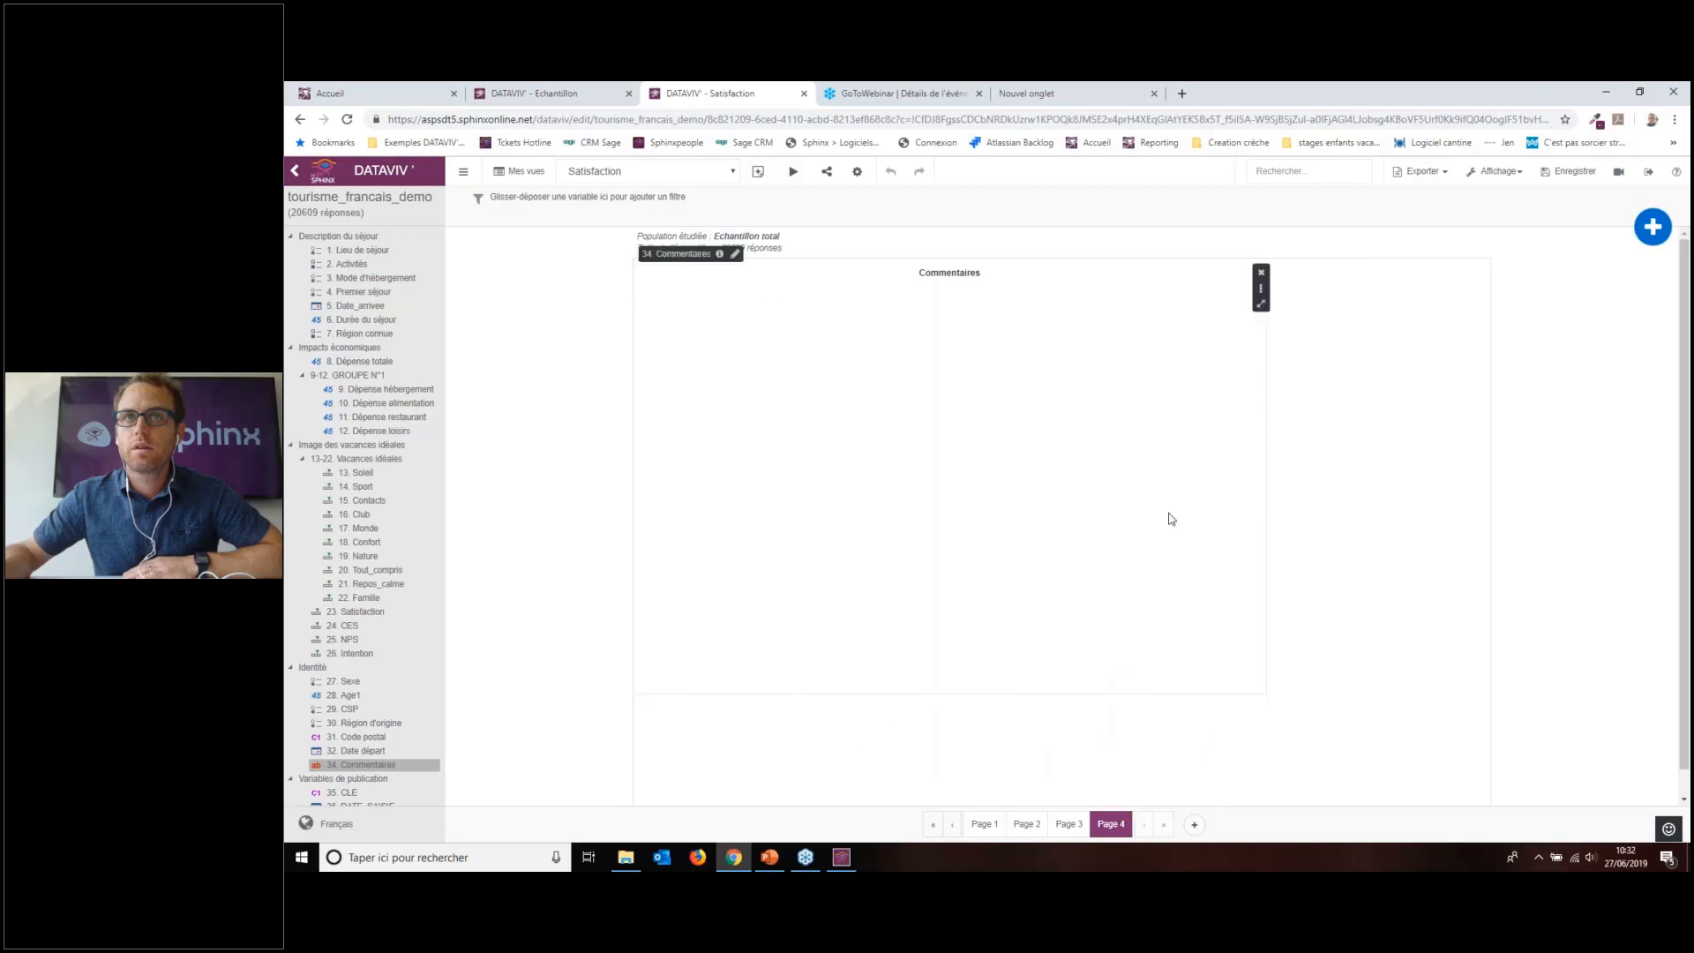
pyautogui.click(1261, 271)
pyautogui.click(1128, 515)
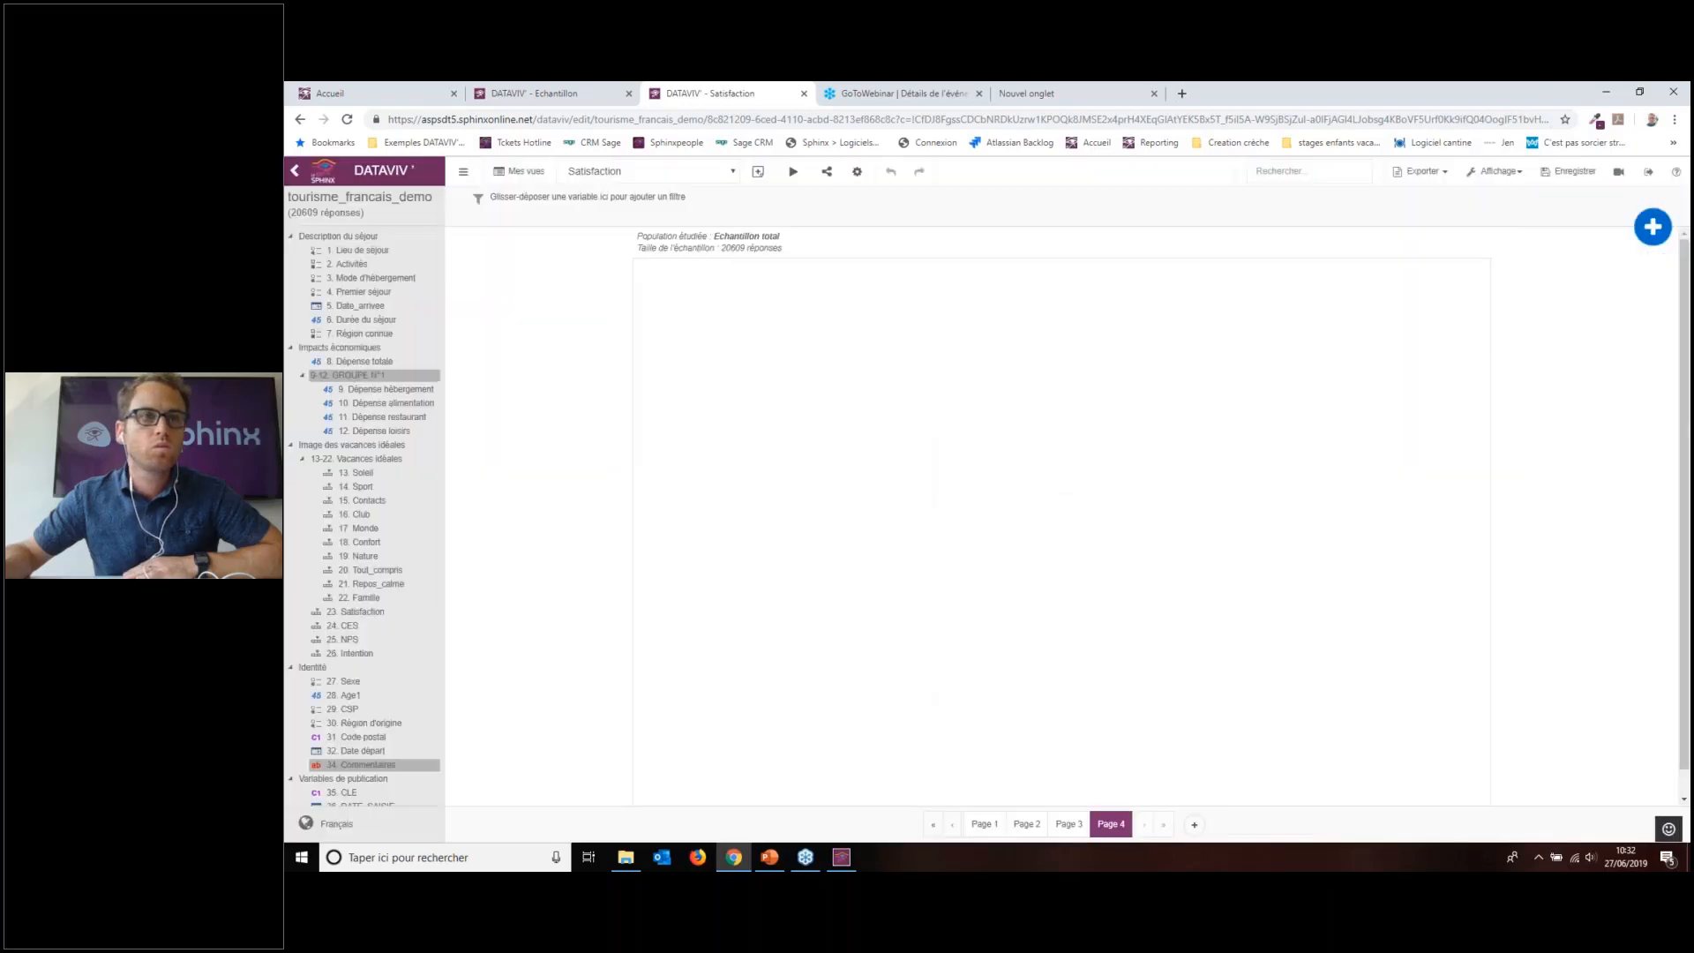
# Step: Add a 34. Commentaires chart showing concepts, enlarge it and move it right
pyautogui.doubleClick(357, 766)
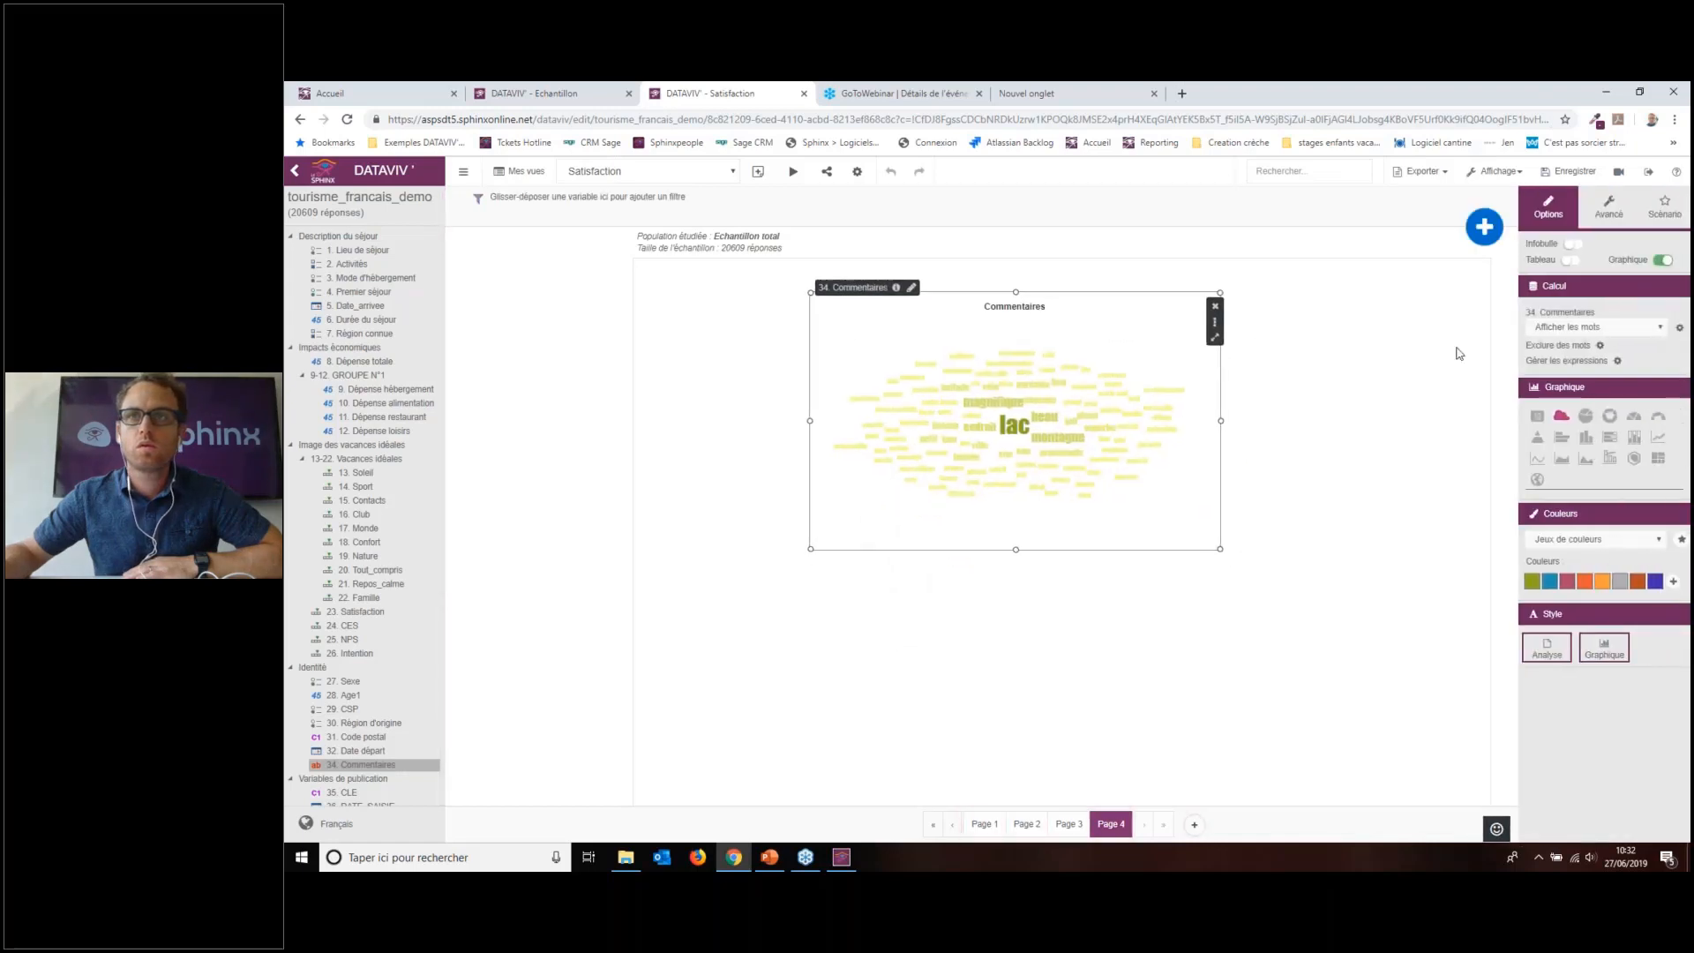
pyautogui.click(1553, 328)
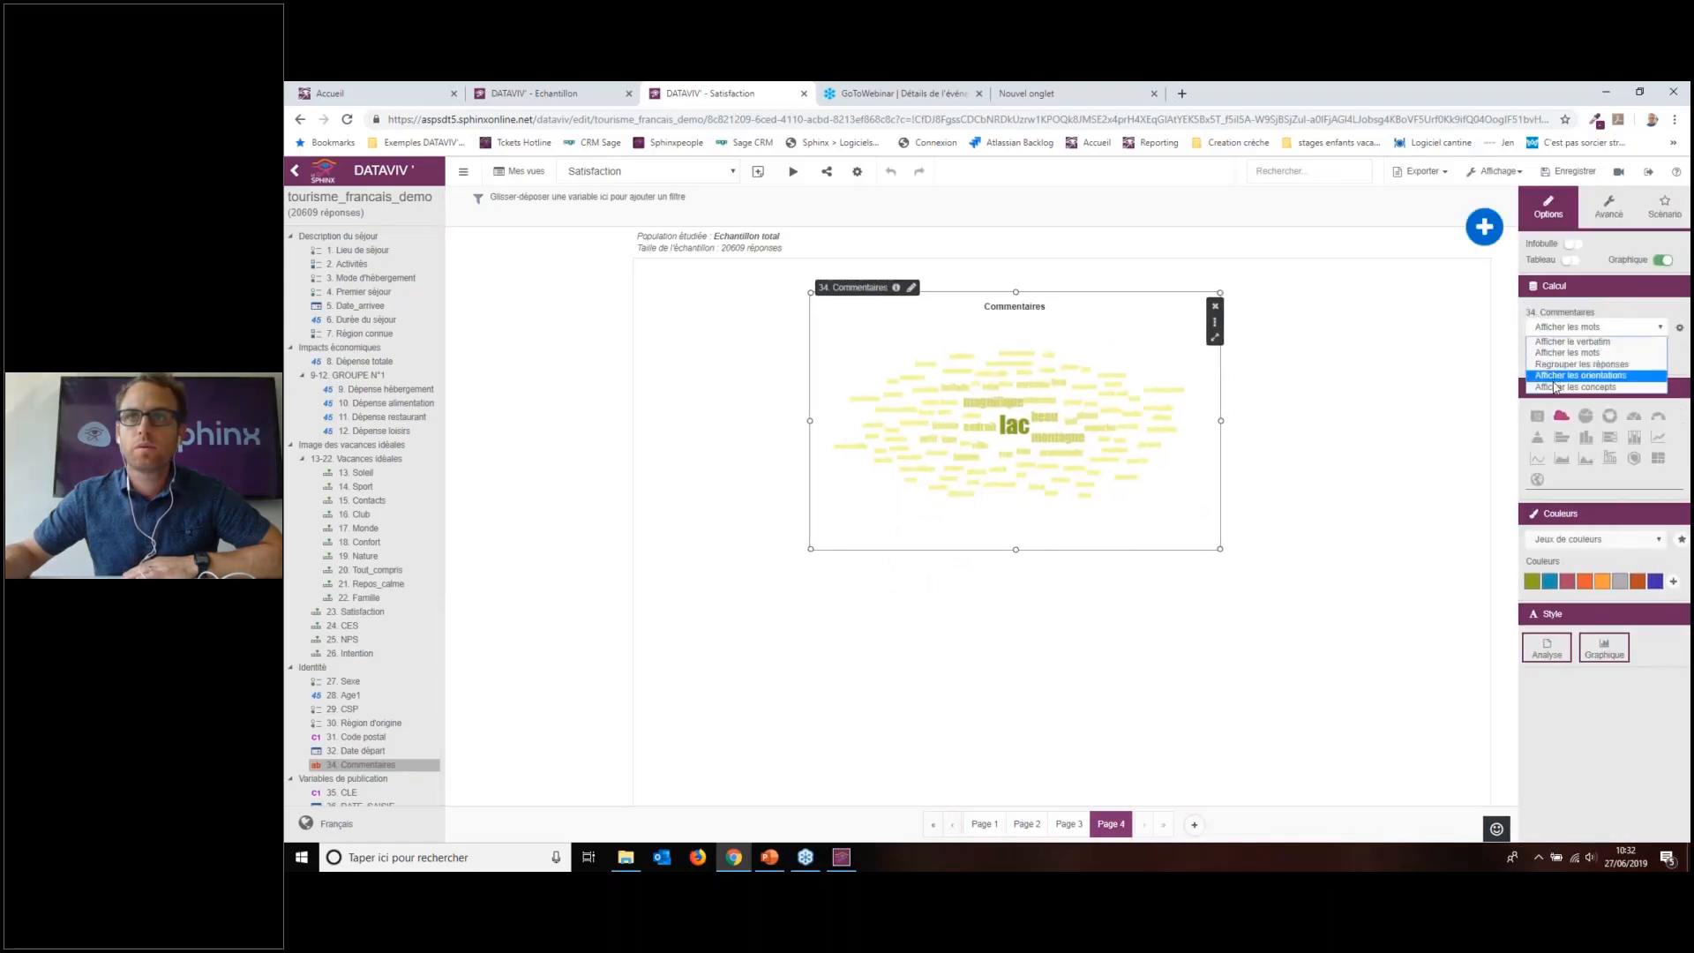
pyautogui.click(1555, 386)
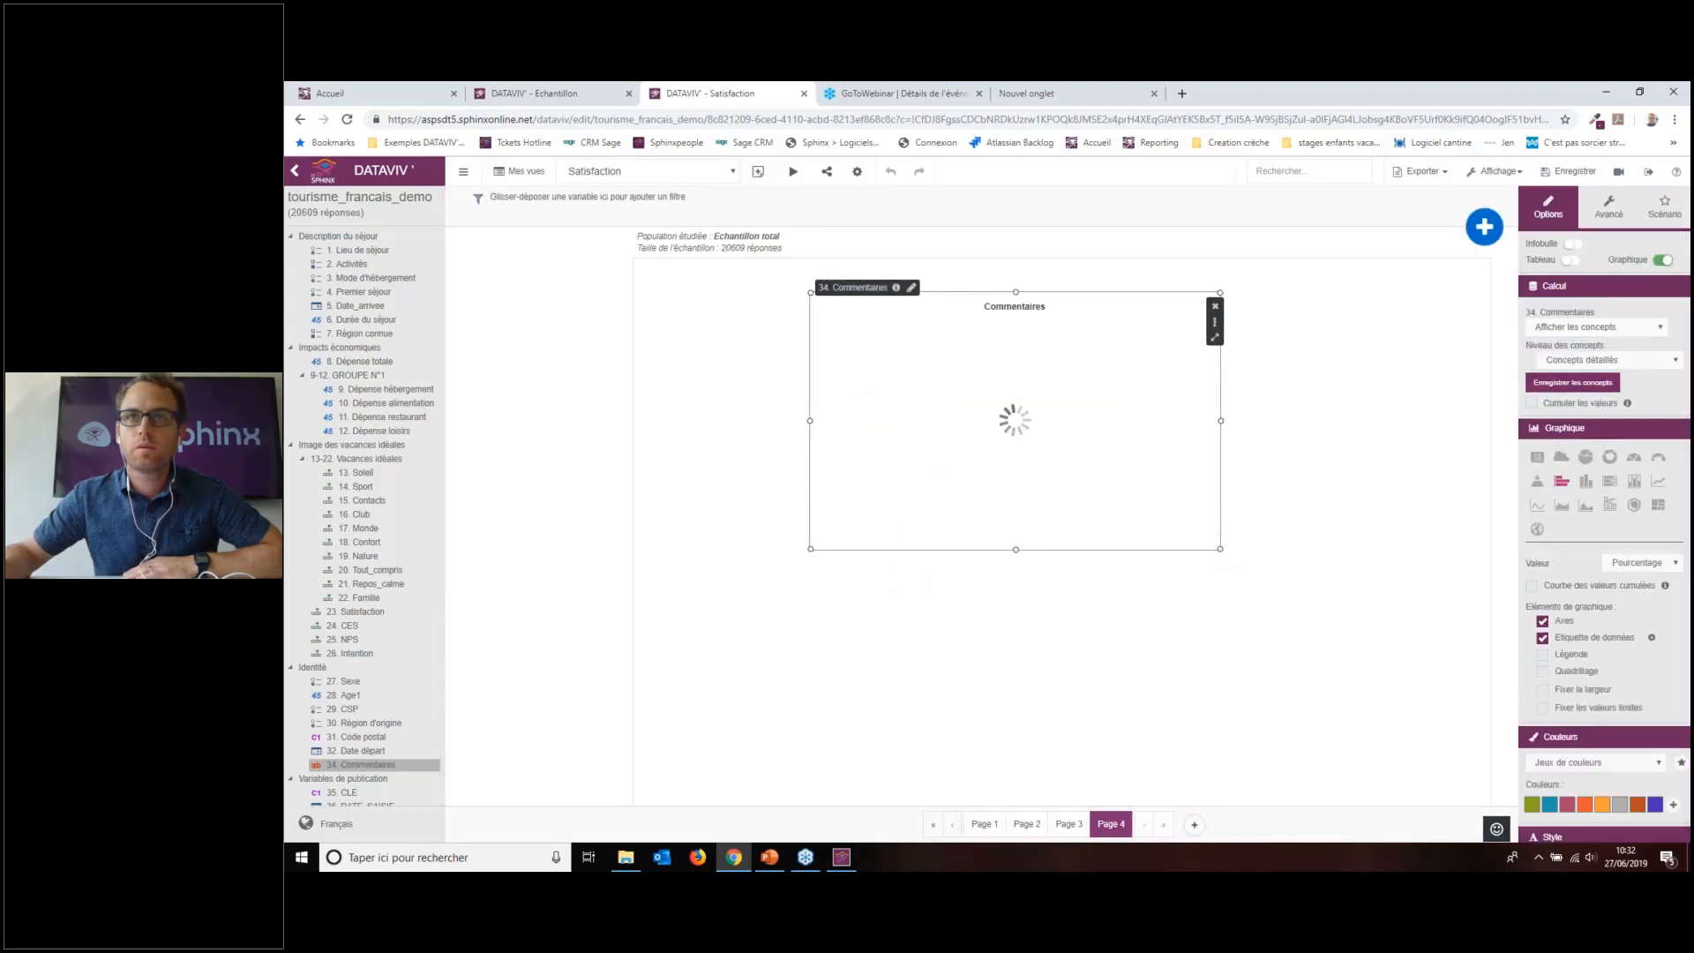
pyautogui.moveTo(1221, 548); pyautogui.dragTo(1332, 706)
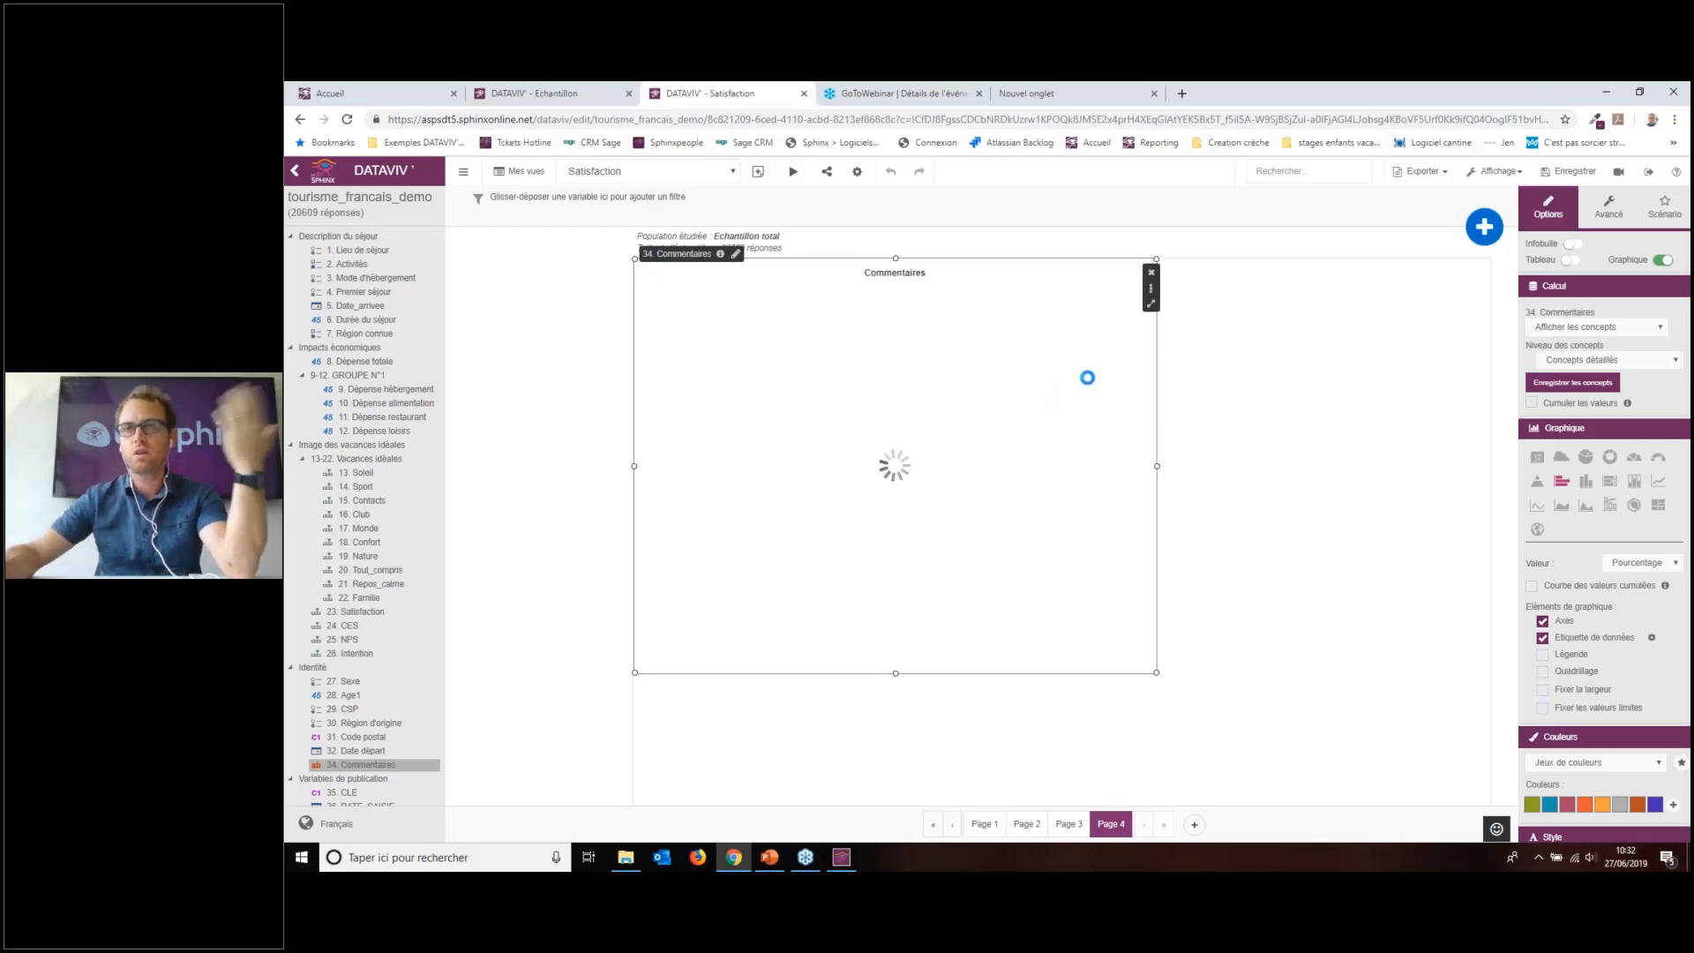
pyautogui.moveTo(1087, 379); pyautogui.dragTo(1252, 353)
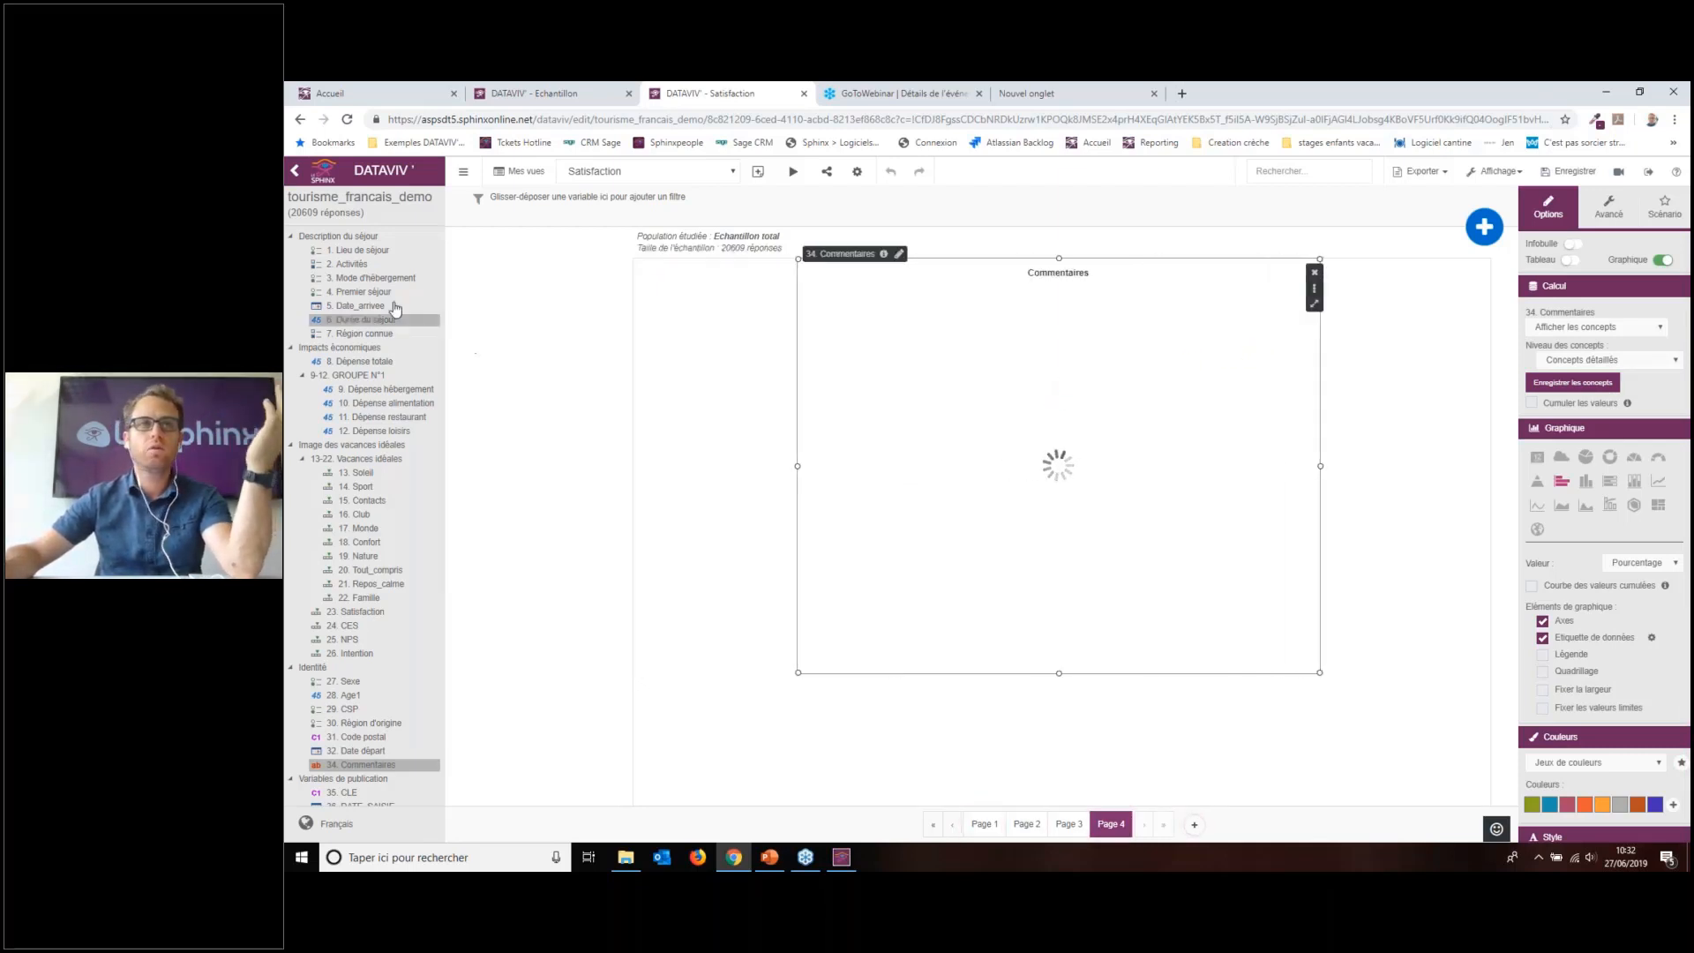
# Step: Drop 3. Mode d'hébergement onto the Commentaires chart and move the chart back left
pyautogui.moveTo(371, 278); pyautogui.dragTo(1094, 630)
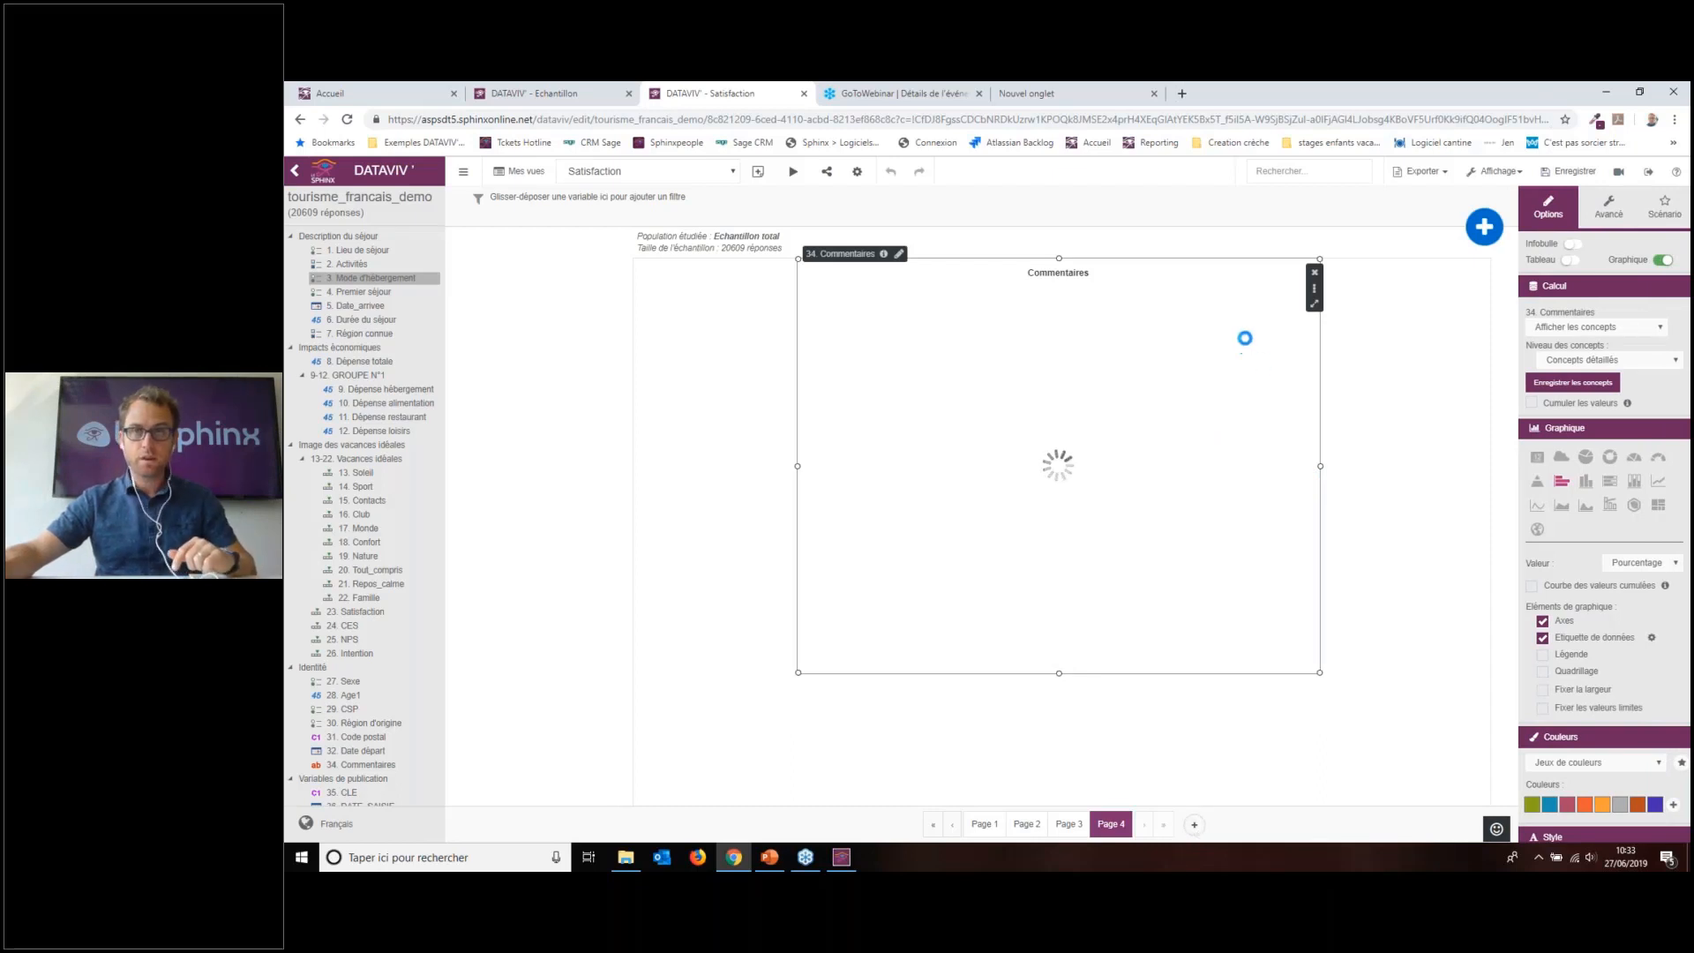
pyautogui.moveTo(1244, 336); pyautogui.dragTo(1082, 348)
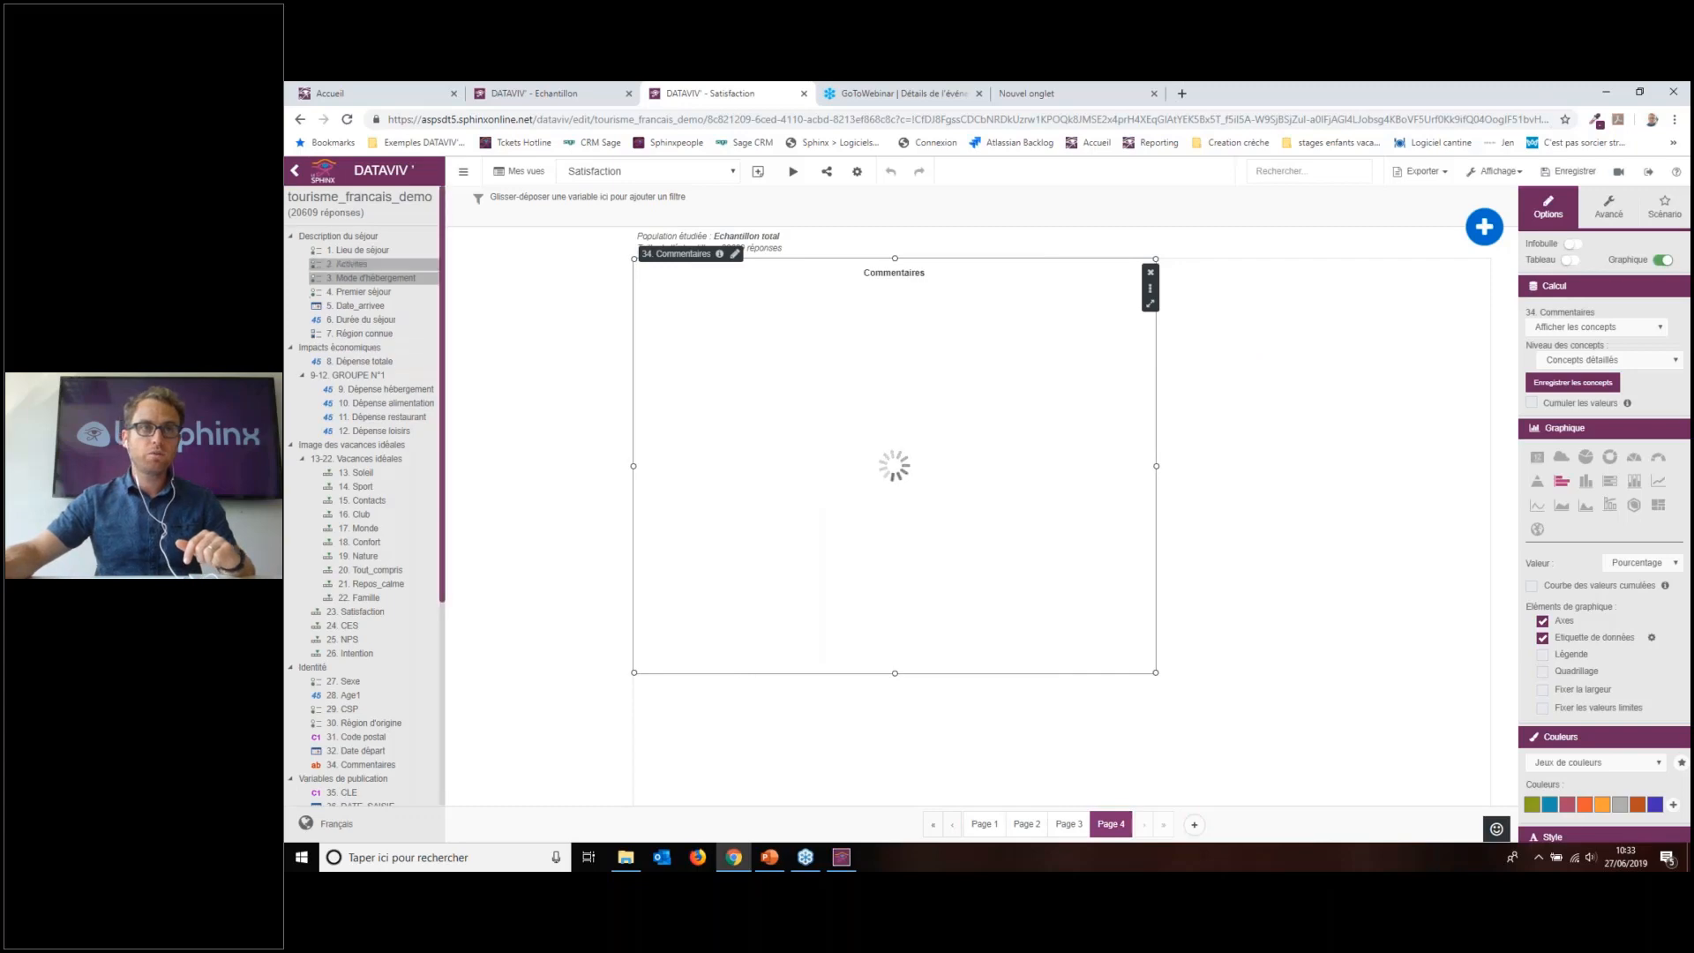
pyautogui.moveTo(1125, 826)
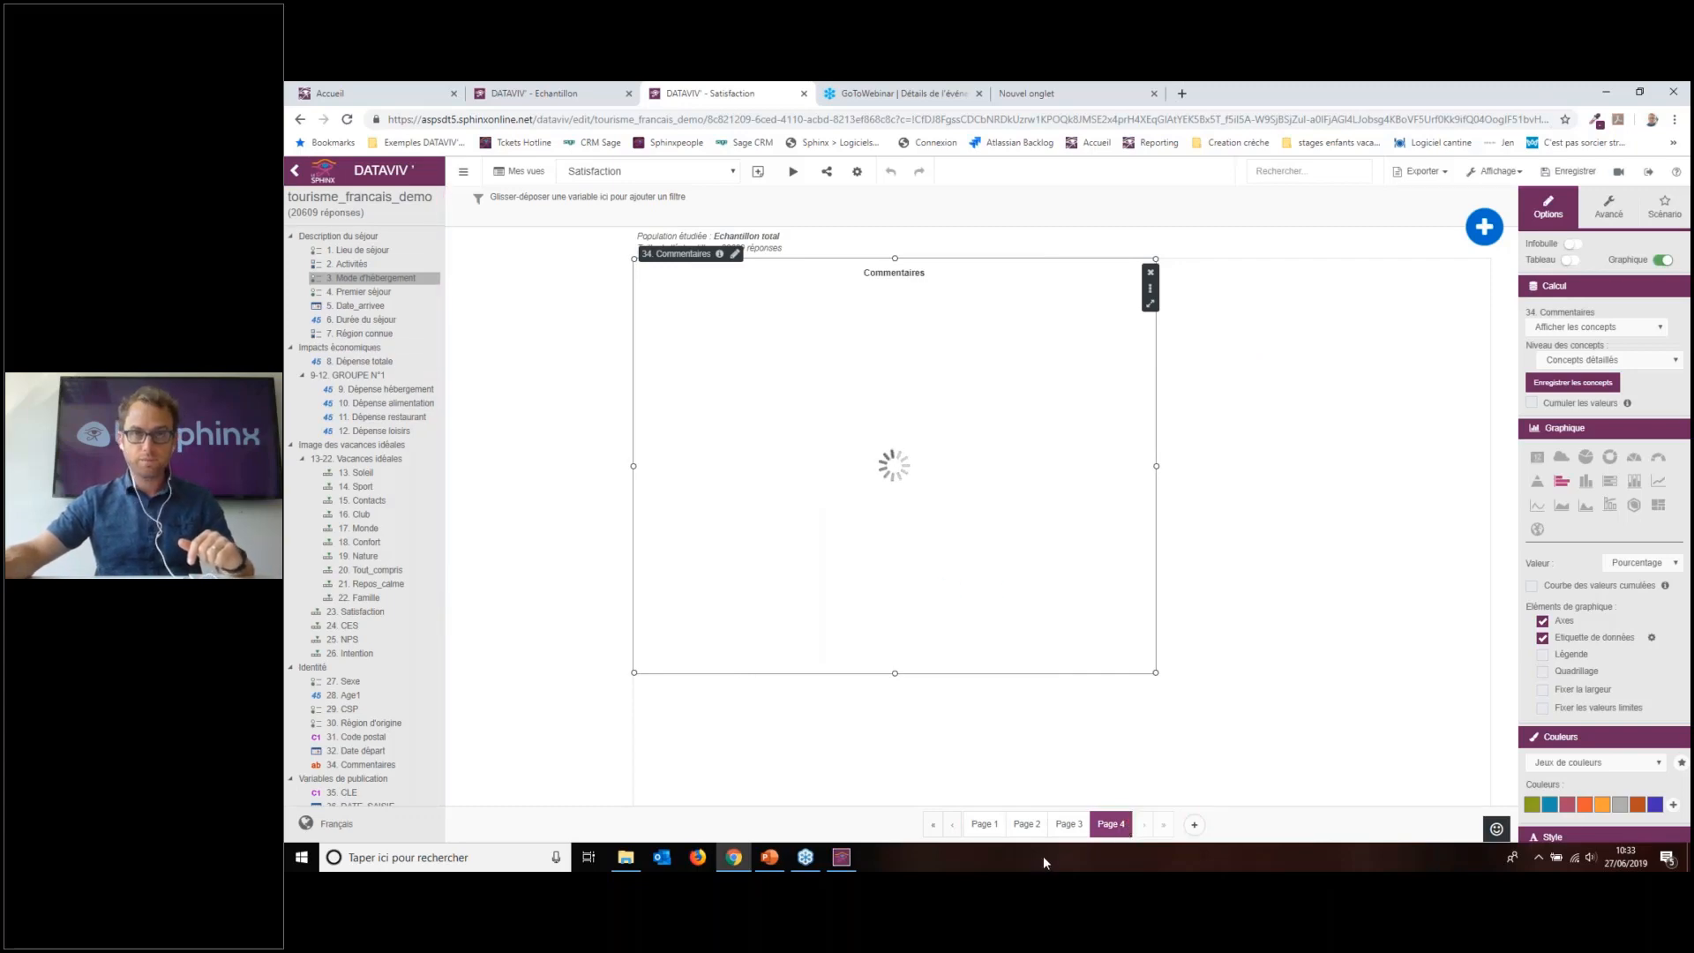
pyautogui.click(1069, 824)
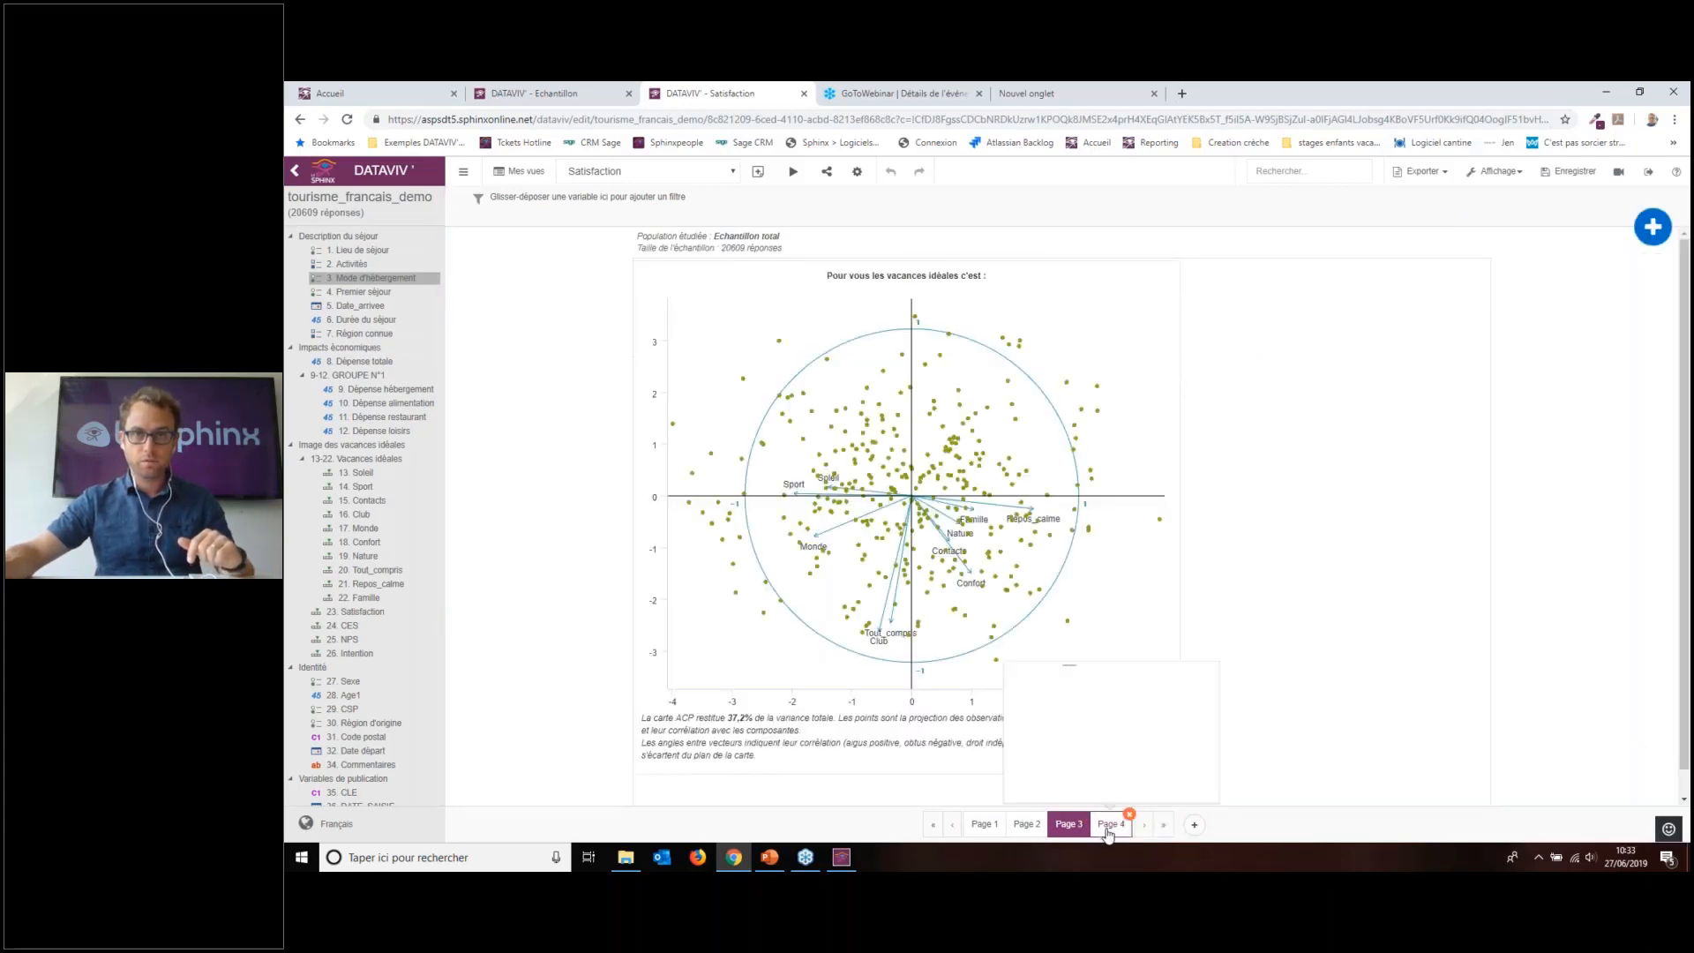
pyautogui.click(1108, 826)
pyautogui.click(1013, 549)
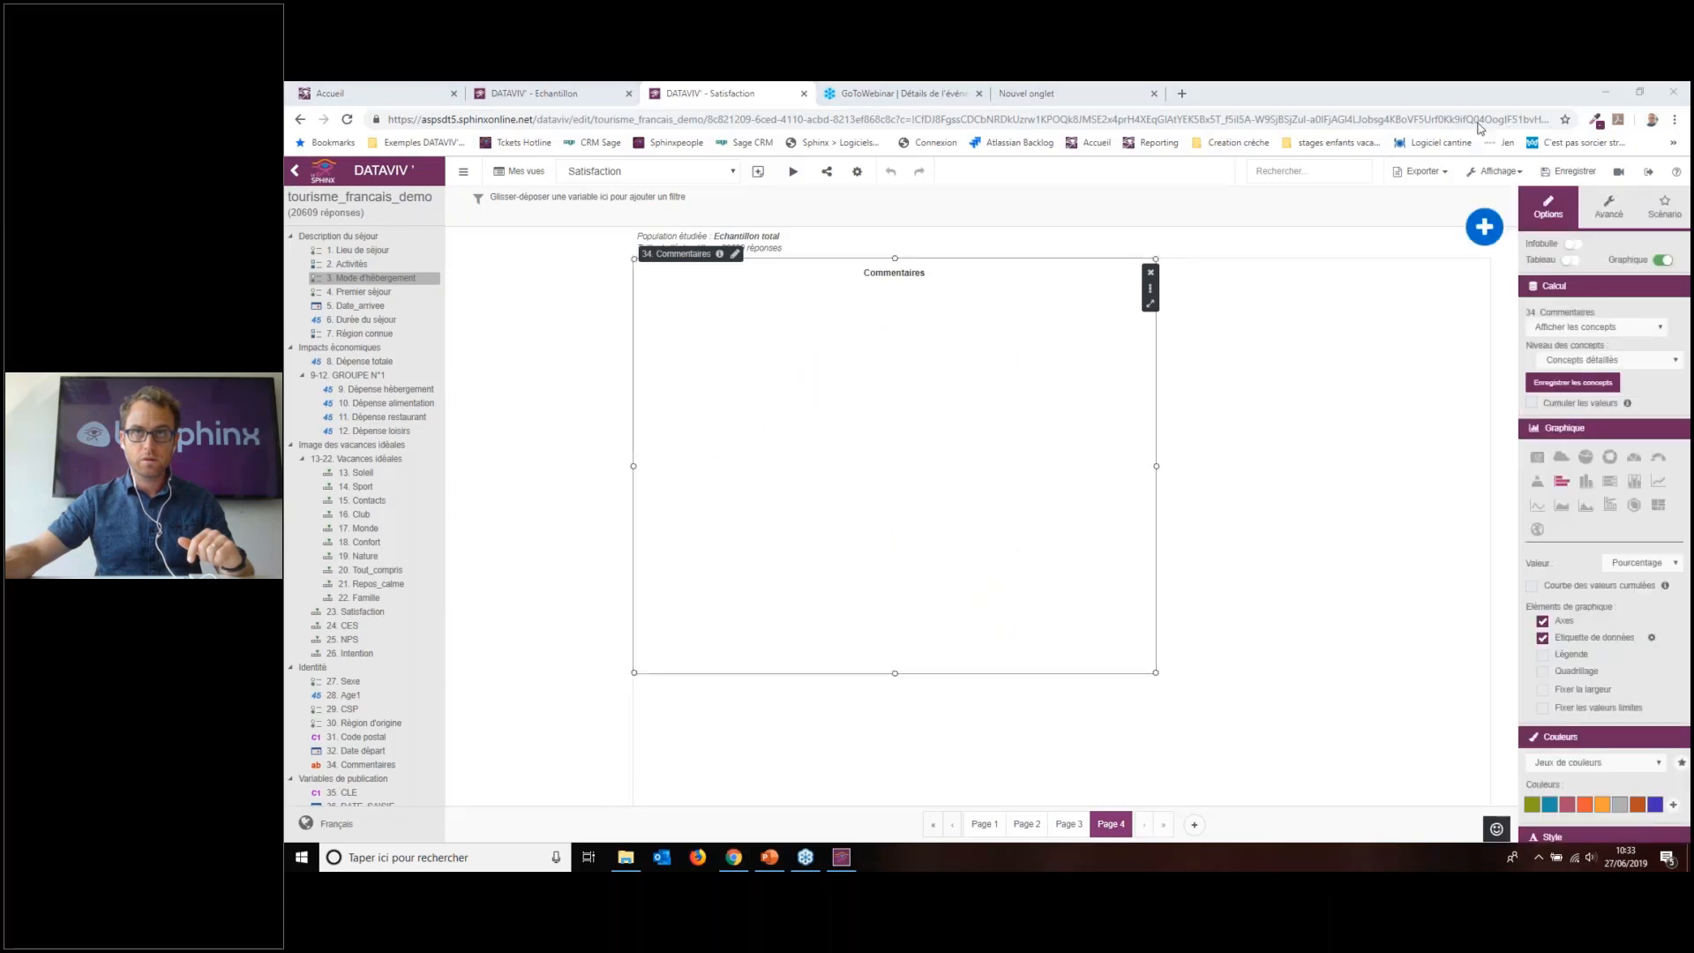
pyautogui.click(1277, 299)
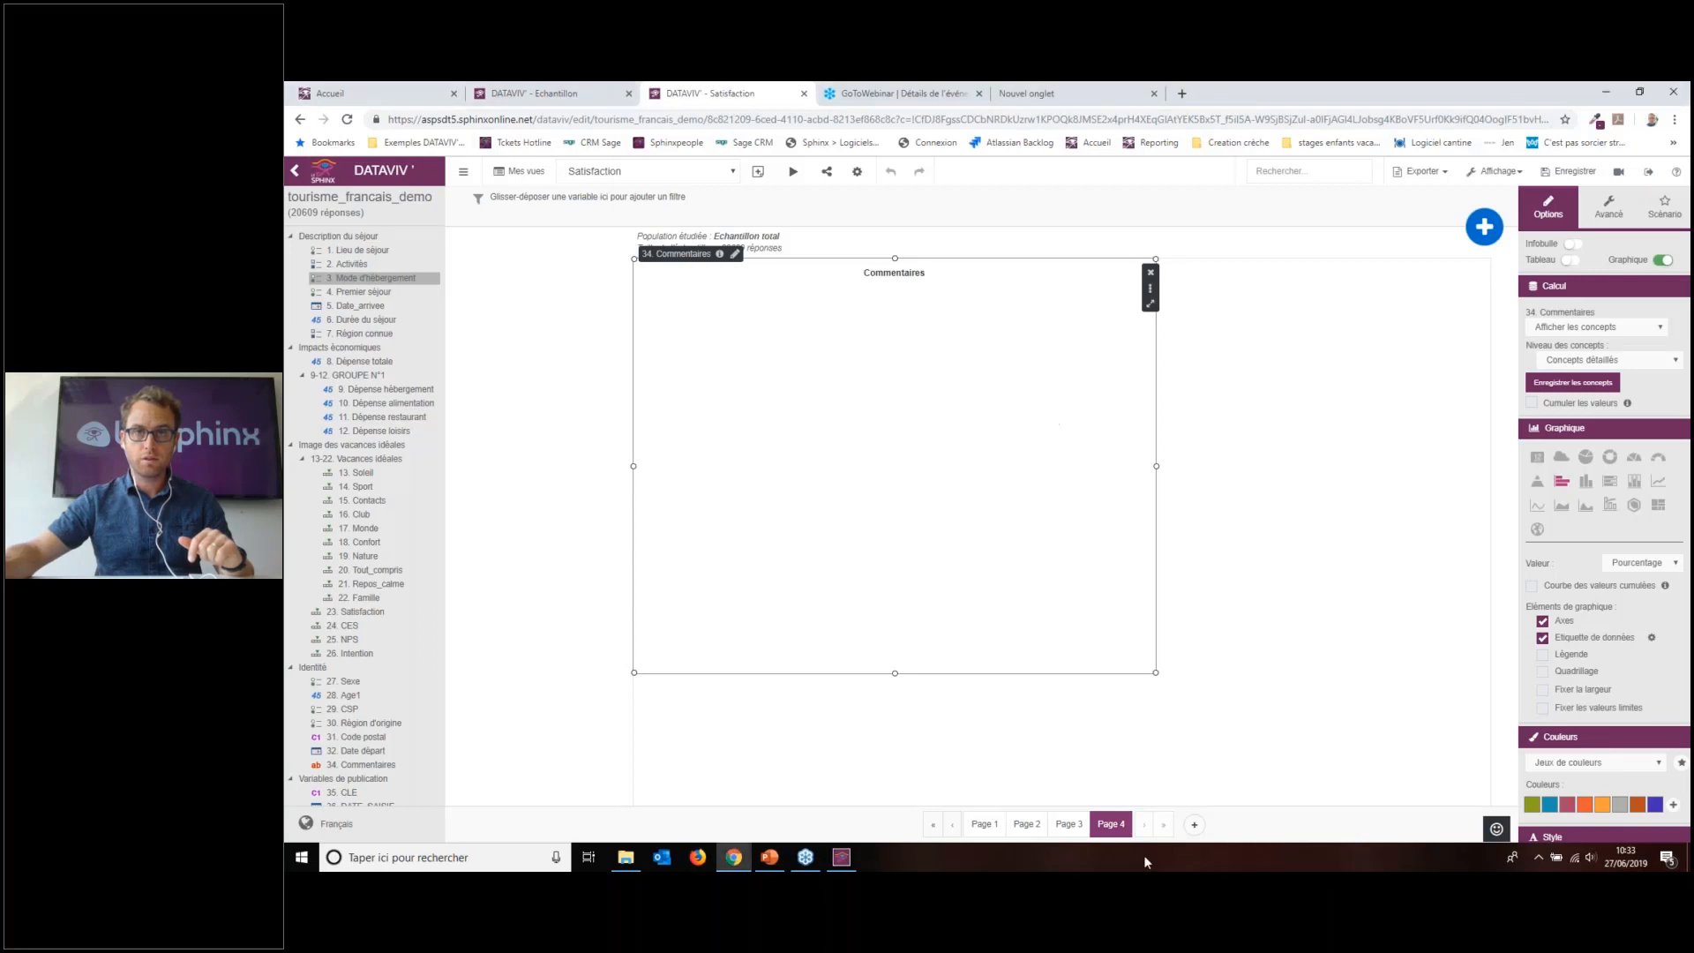
# Step: Add Page 5 with a 34. Commentaires word cloud kept on Afficher les mots
pyautogui.click(1193, 825)
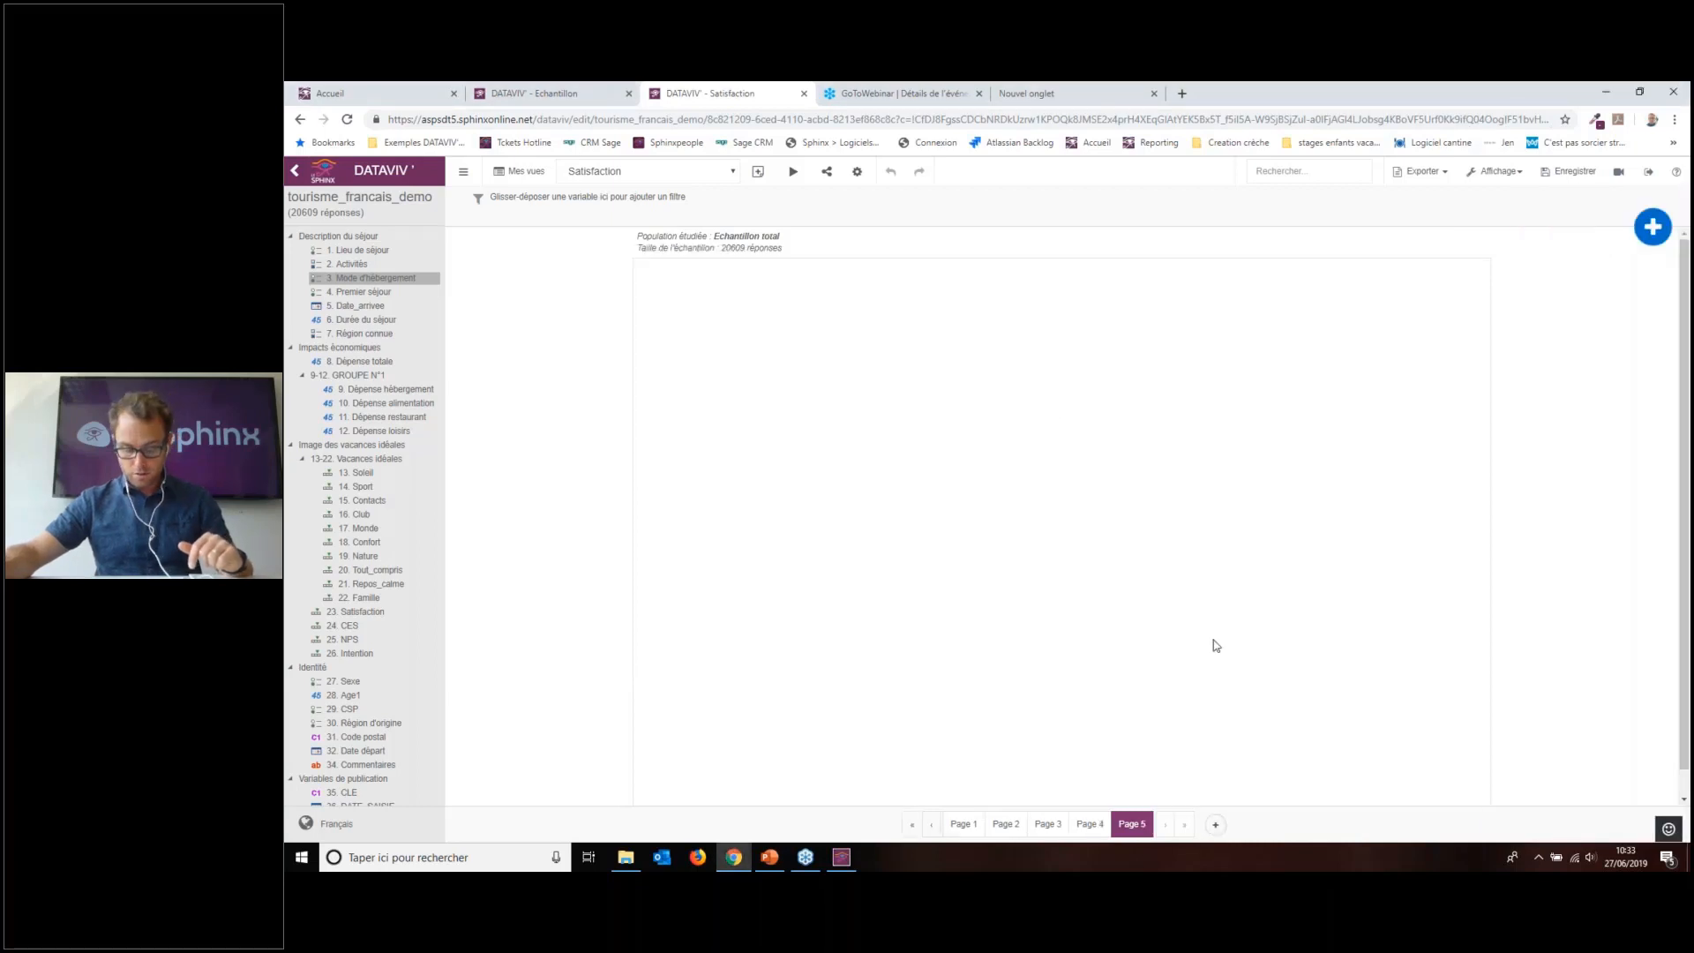
pyautogui.scroll(-4, 371, 641)
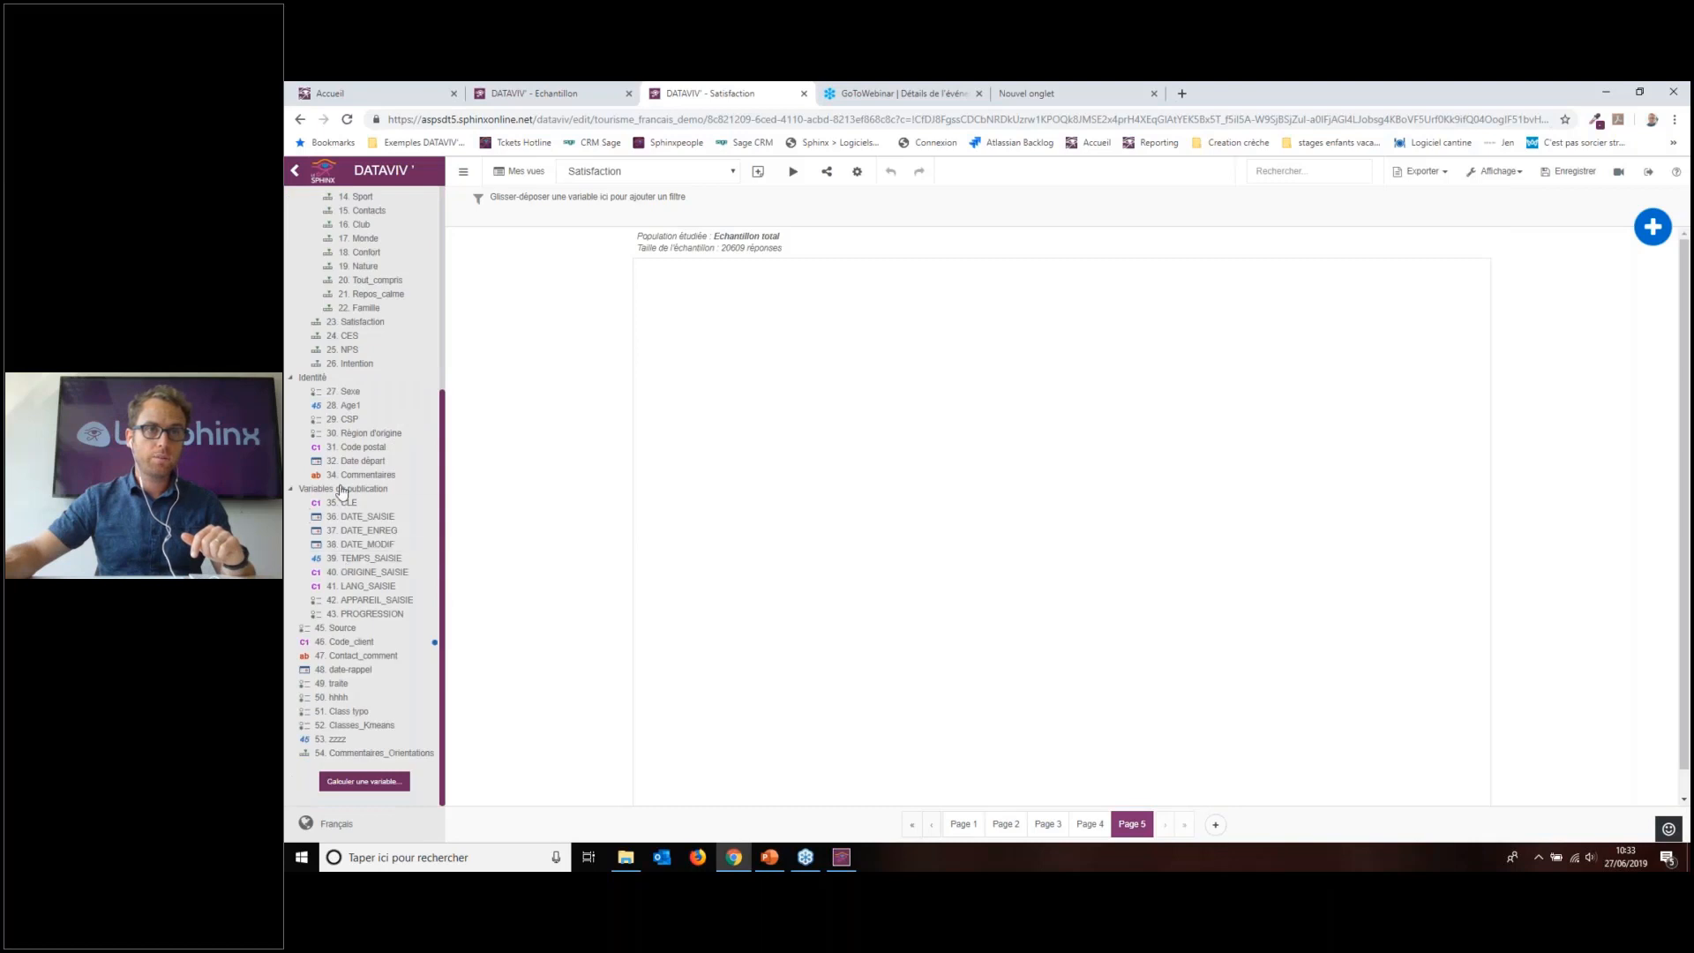
pyautogui.moveTo(352, 474); pyautogui.dragTo(843, 283)
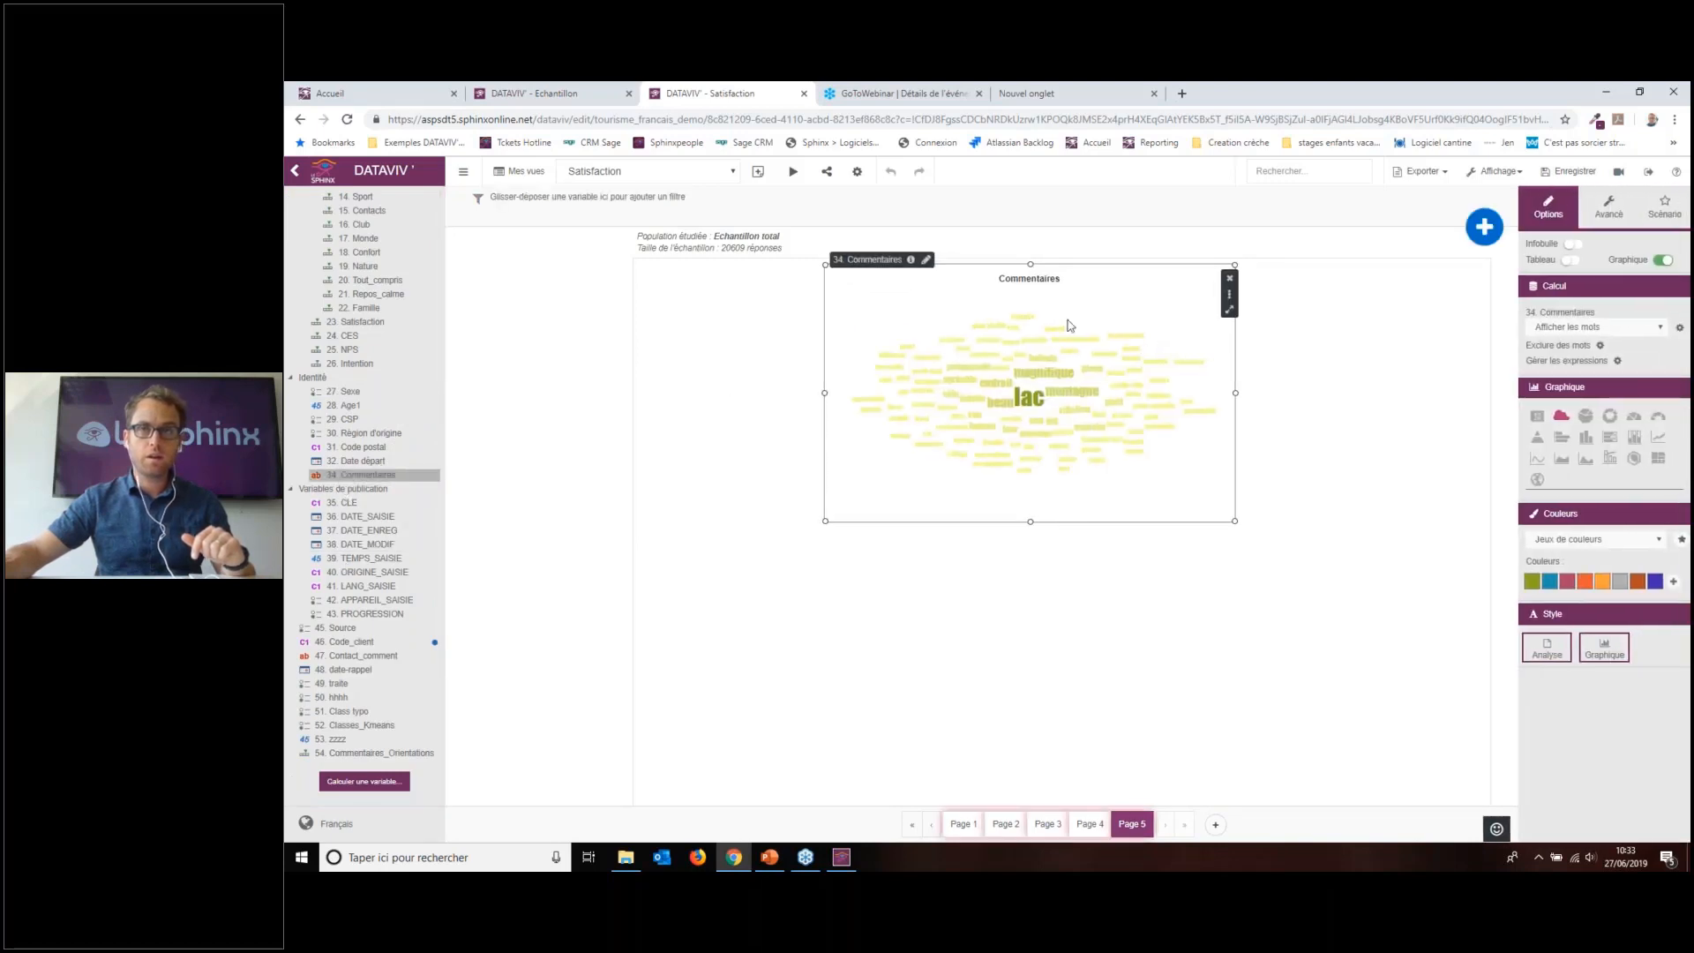
pyautogui.click(1620, 329)
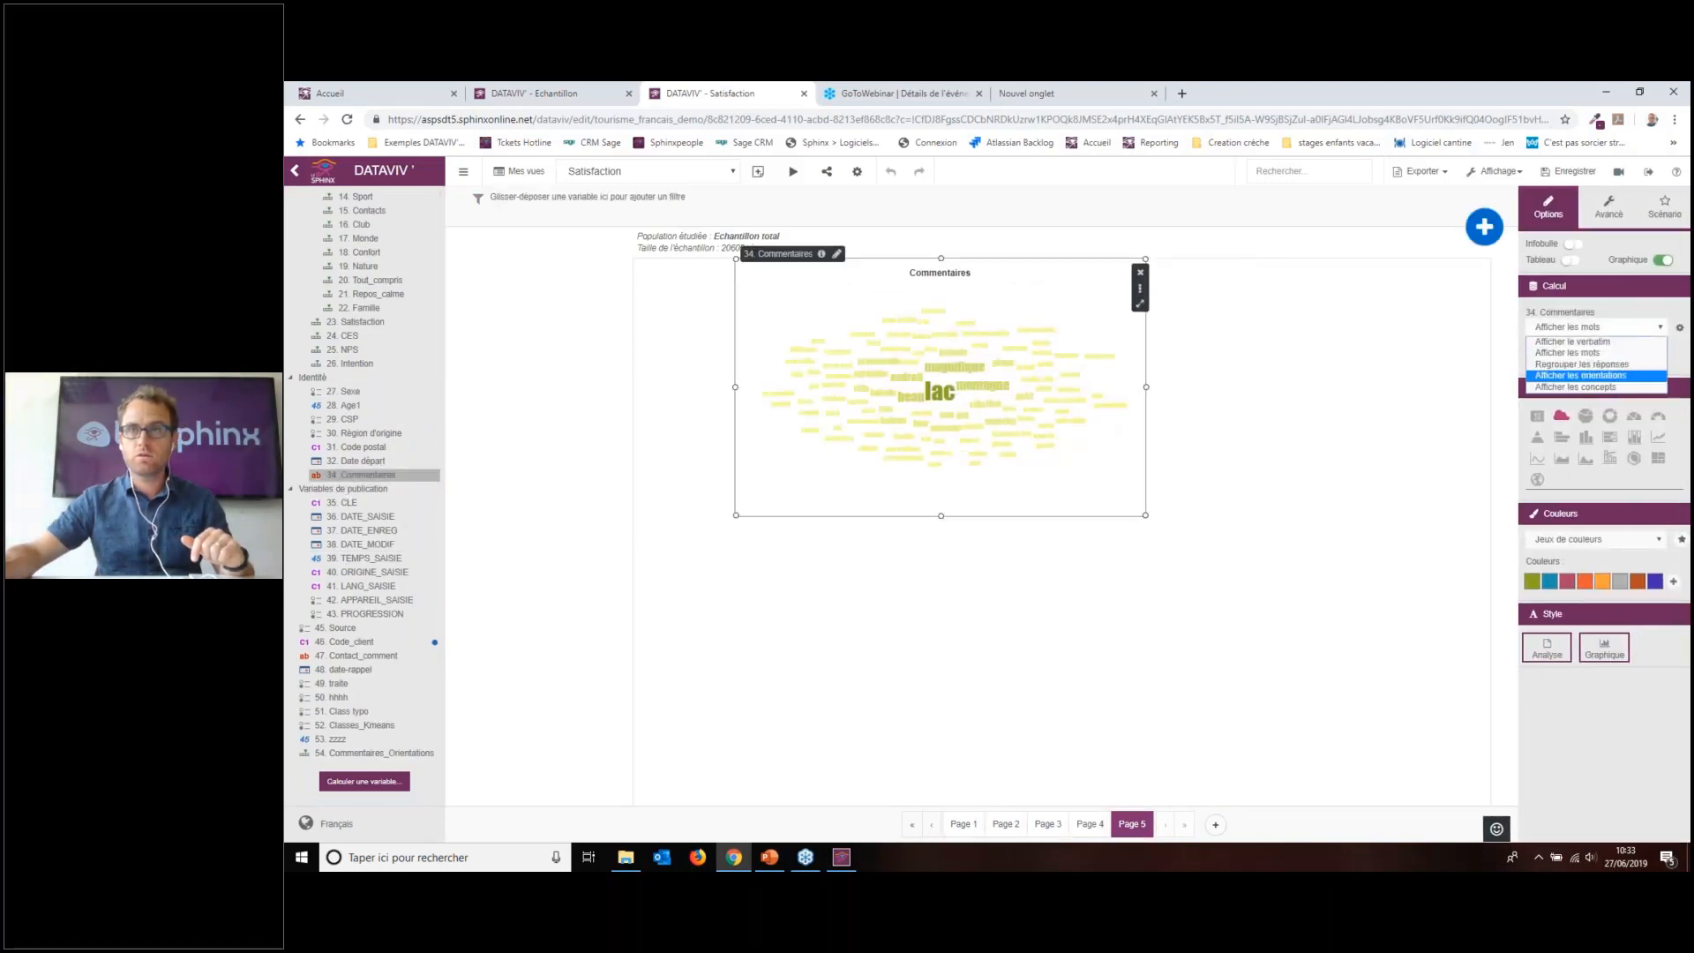
pyautogui.click(1351, 309)
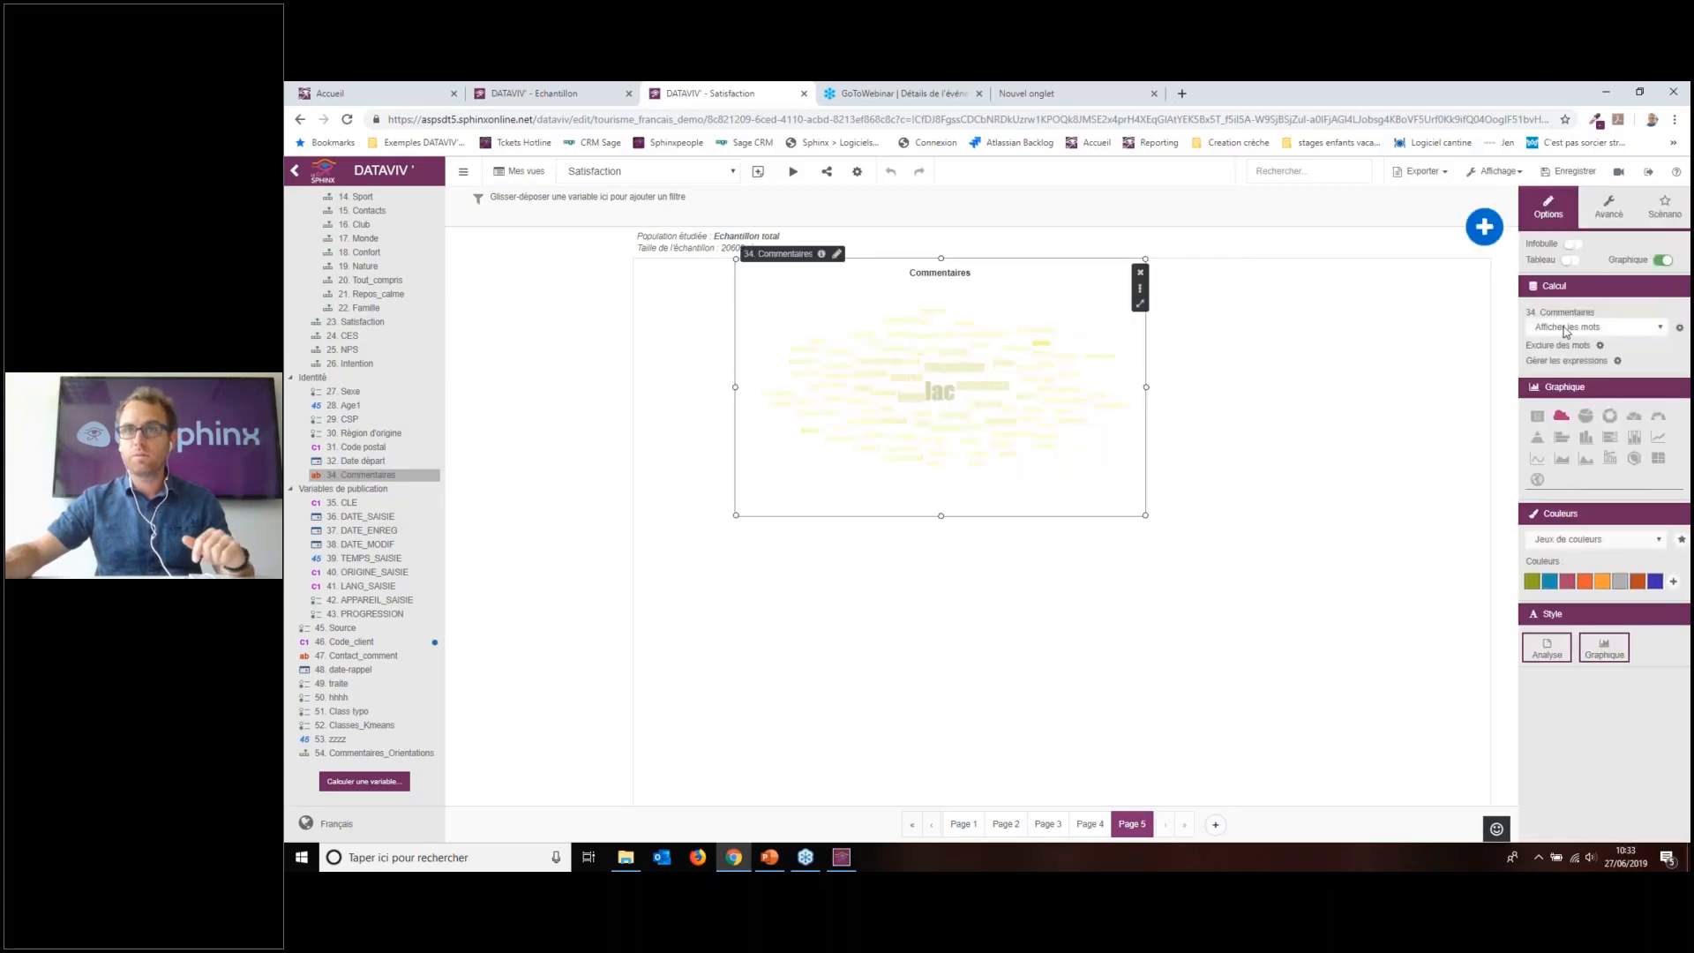
# Step: Auto-generate the Commentaires expression list (e.g. lac % Annecy) and confirm it with OK
pyautogui.click(1617, 361)
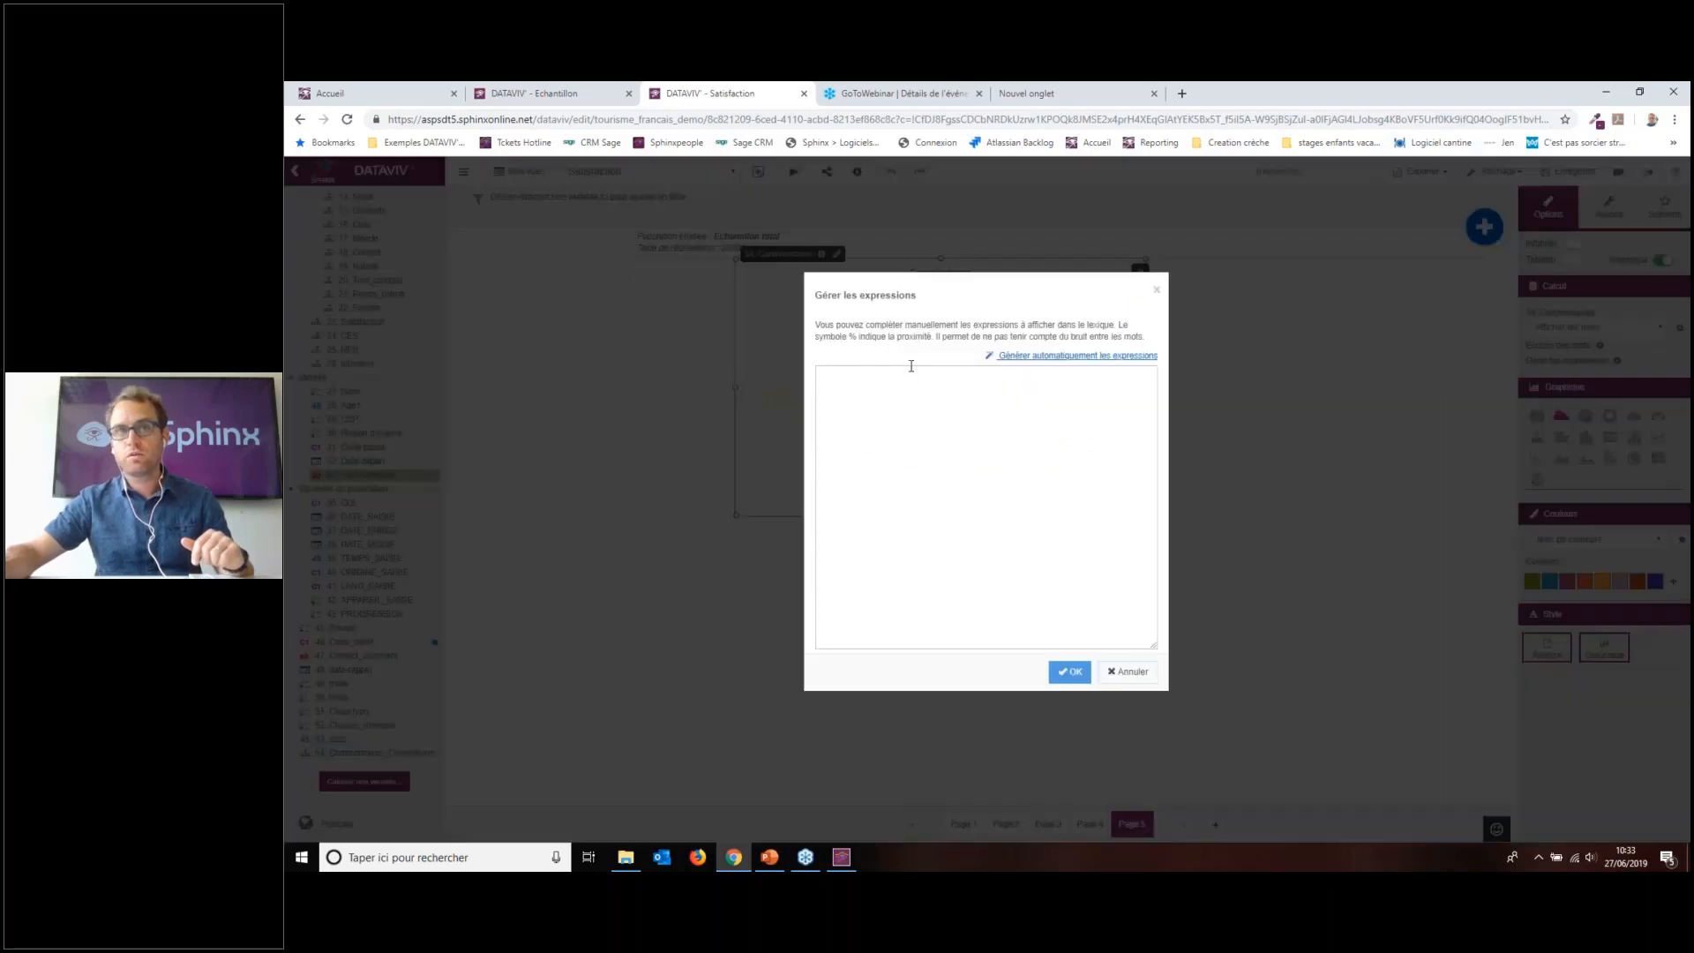
pyautogui.click(1037, 356)
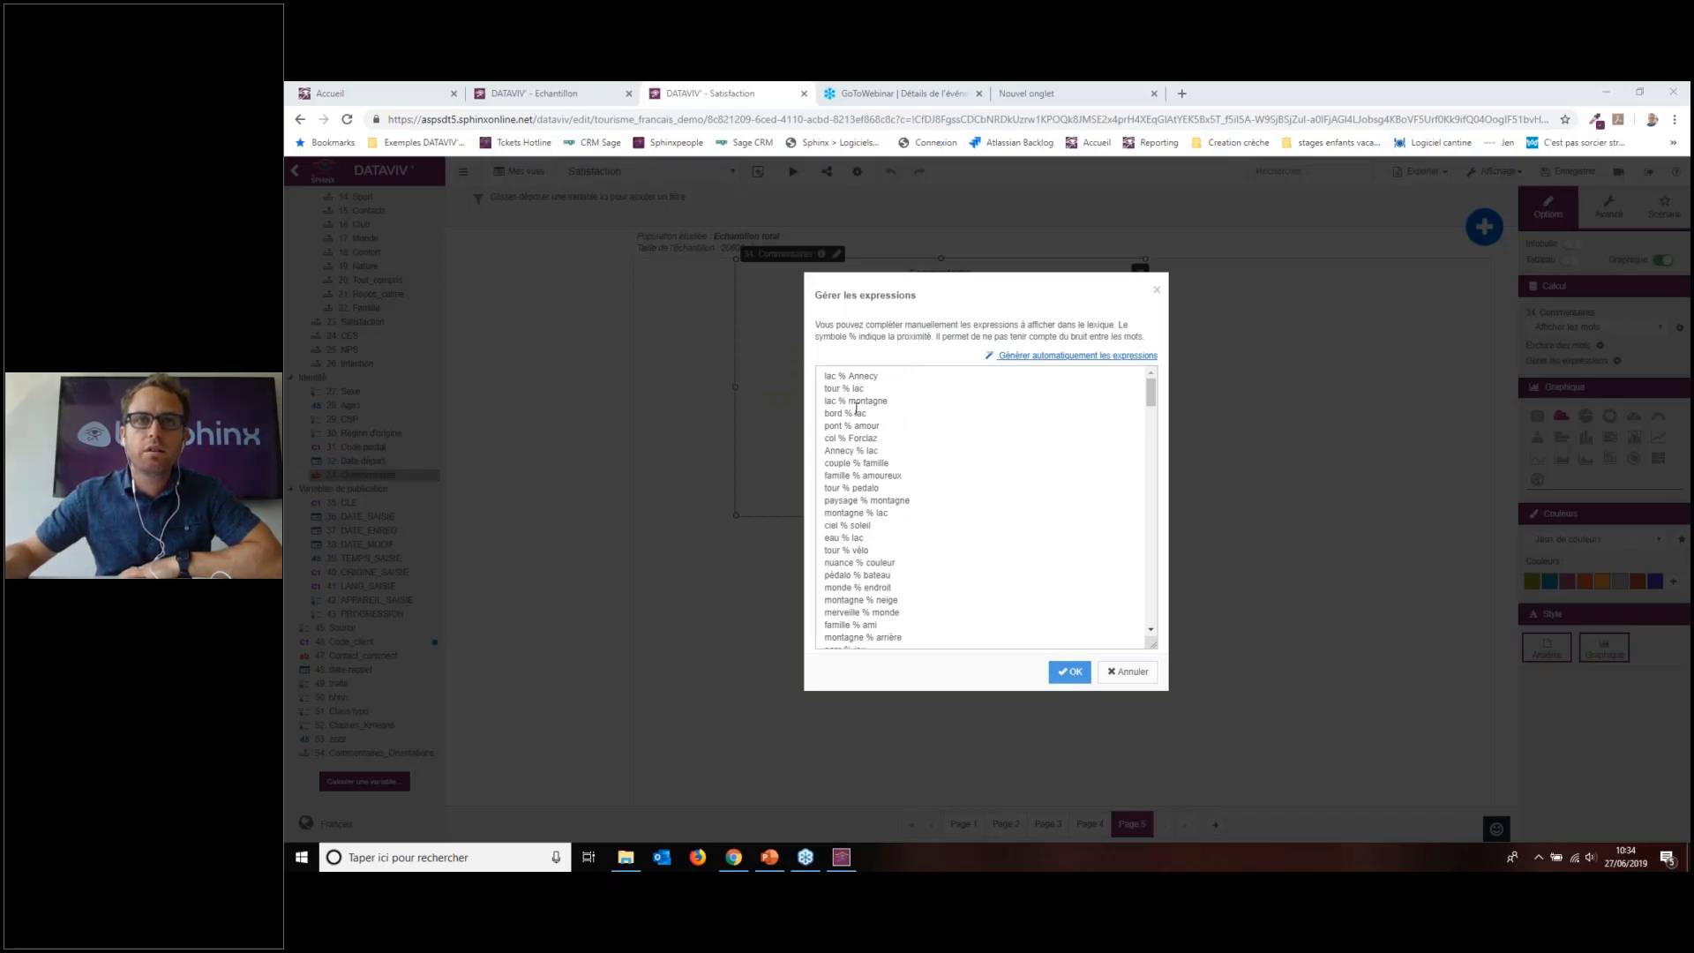
pyautogui.scroll(-15, 913, 459)
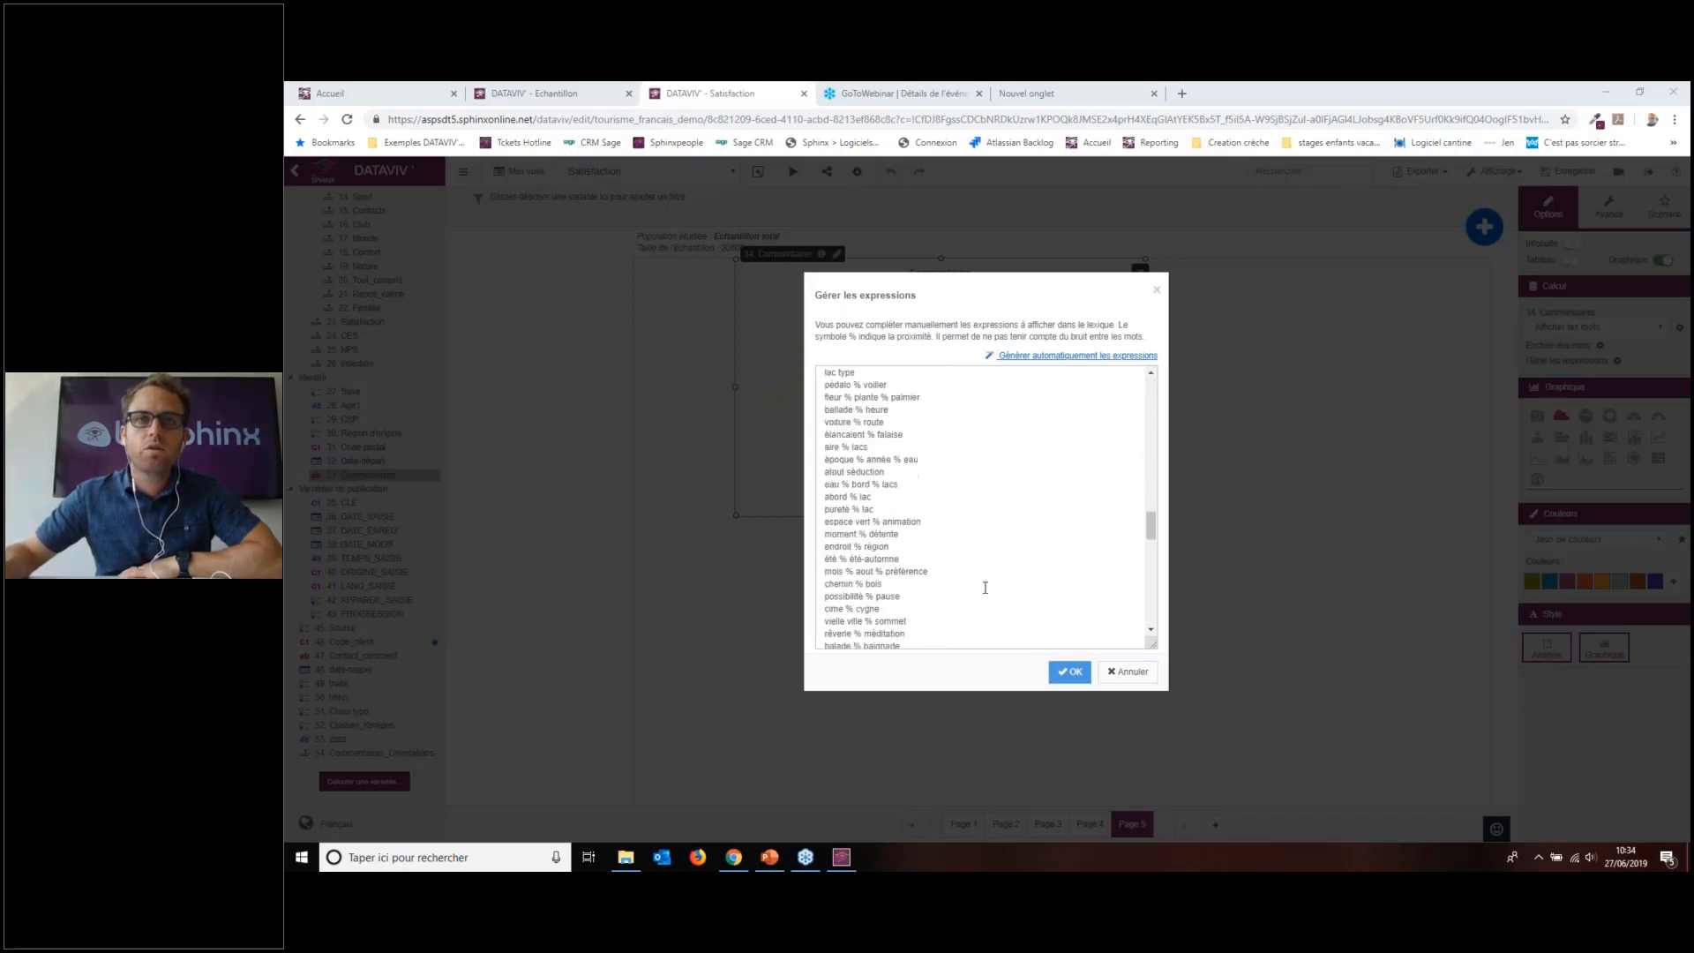
pyautogui.click(1069, 671)
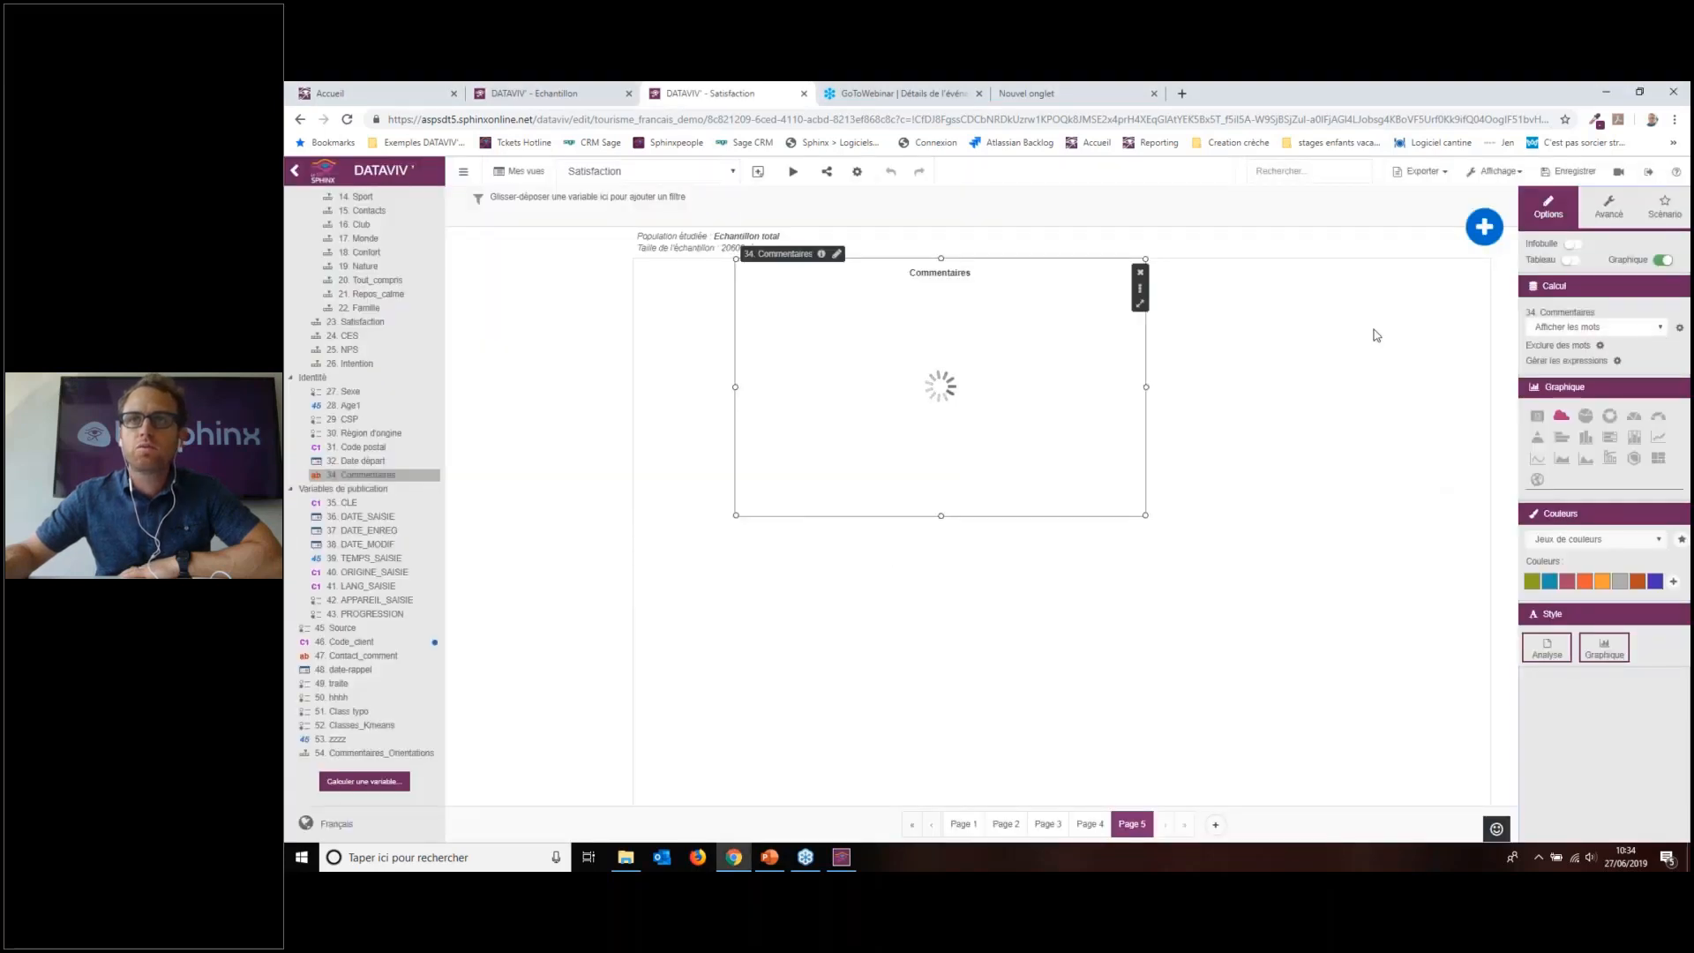
# Step: Shift the Commentaires chart slightly left and resize the browser window
pyautogui.moveTo(1100, 331); pyautogui.dragTo(1018, 309)
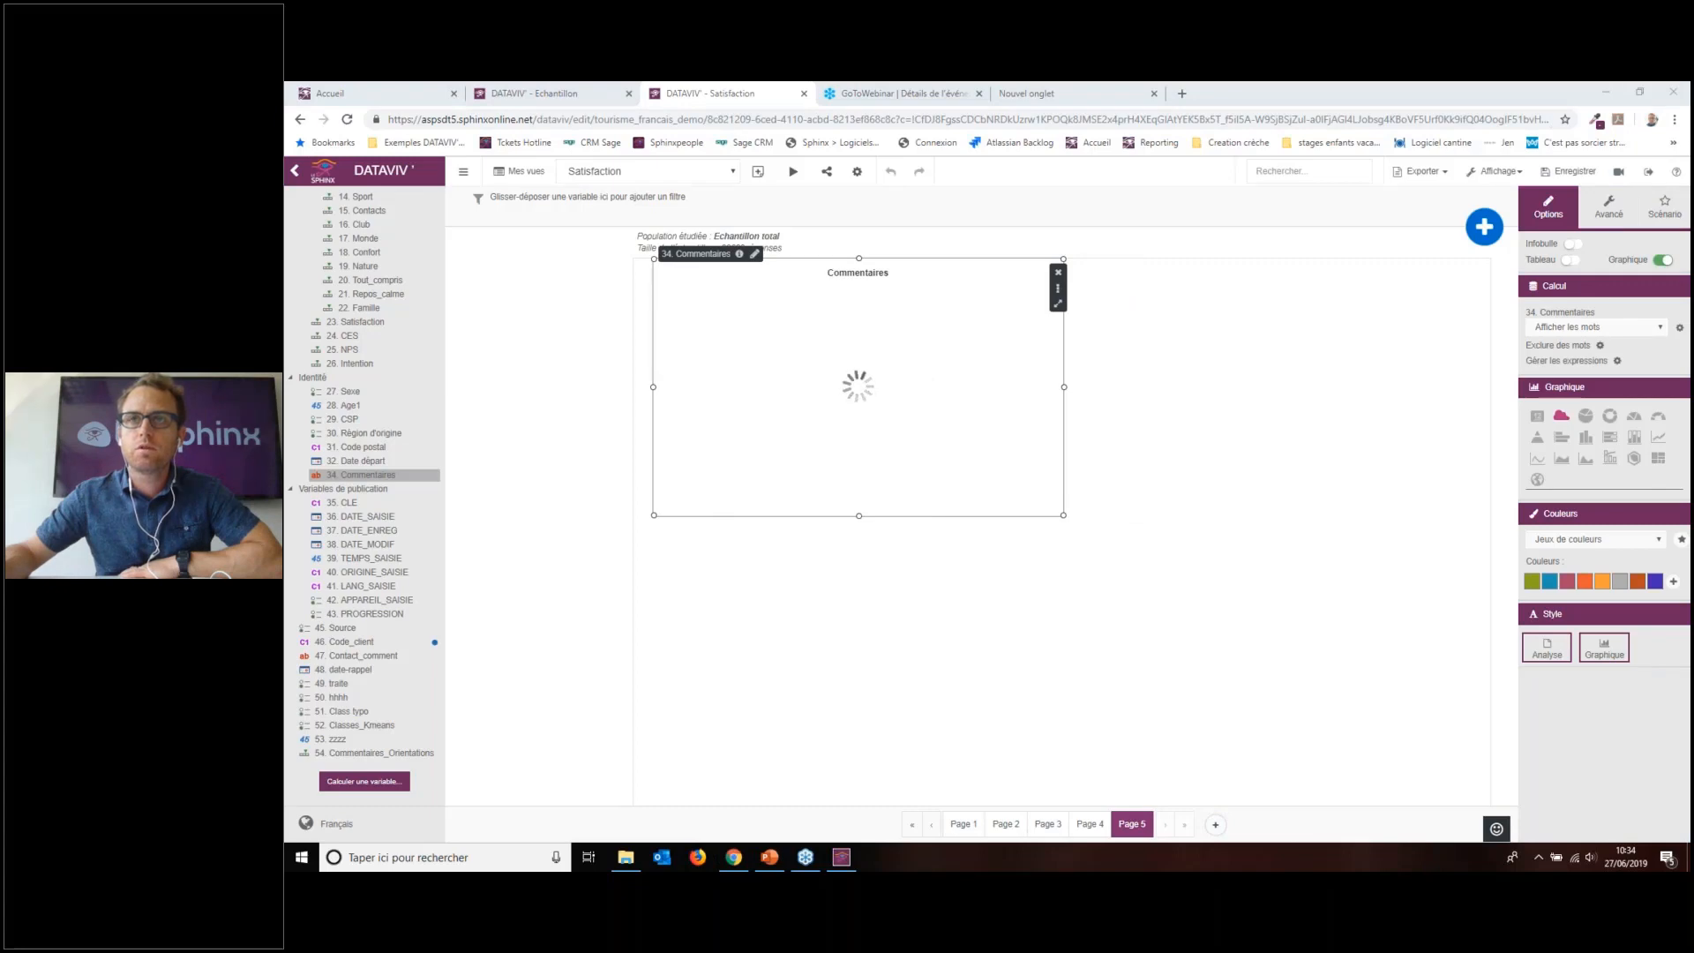
pyautogui.moveTo(1438, 95); pyautogui.dragTo(1077, 95)
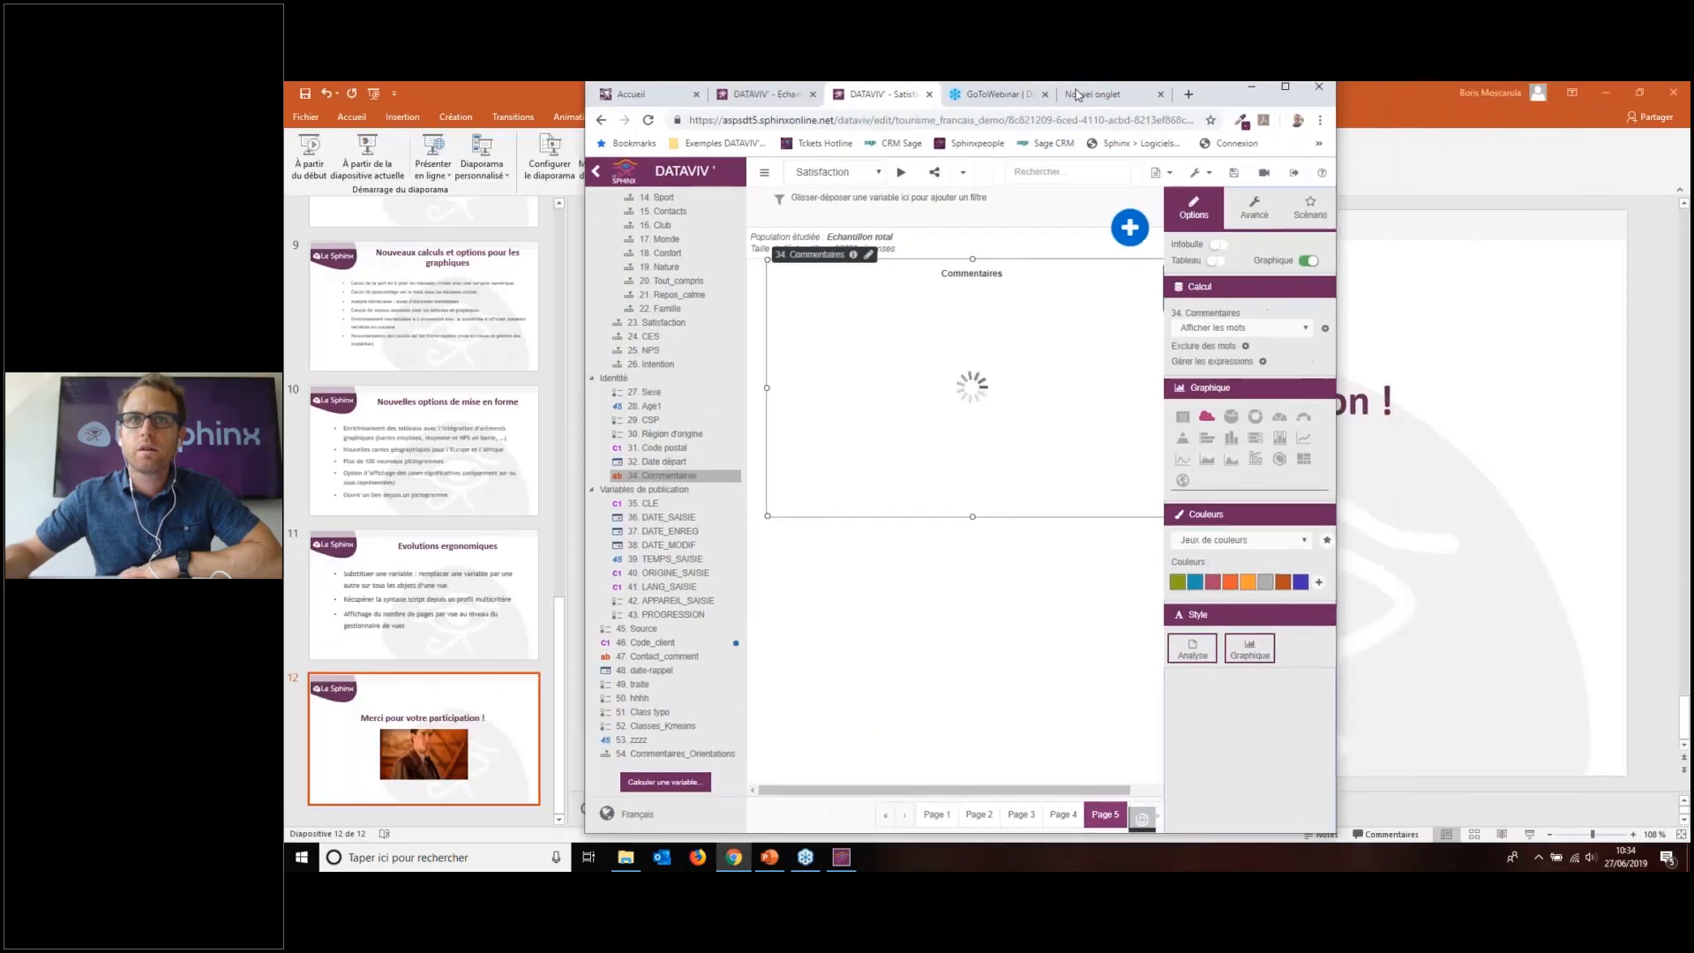
pyautogui.click(1293, 92)
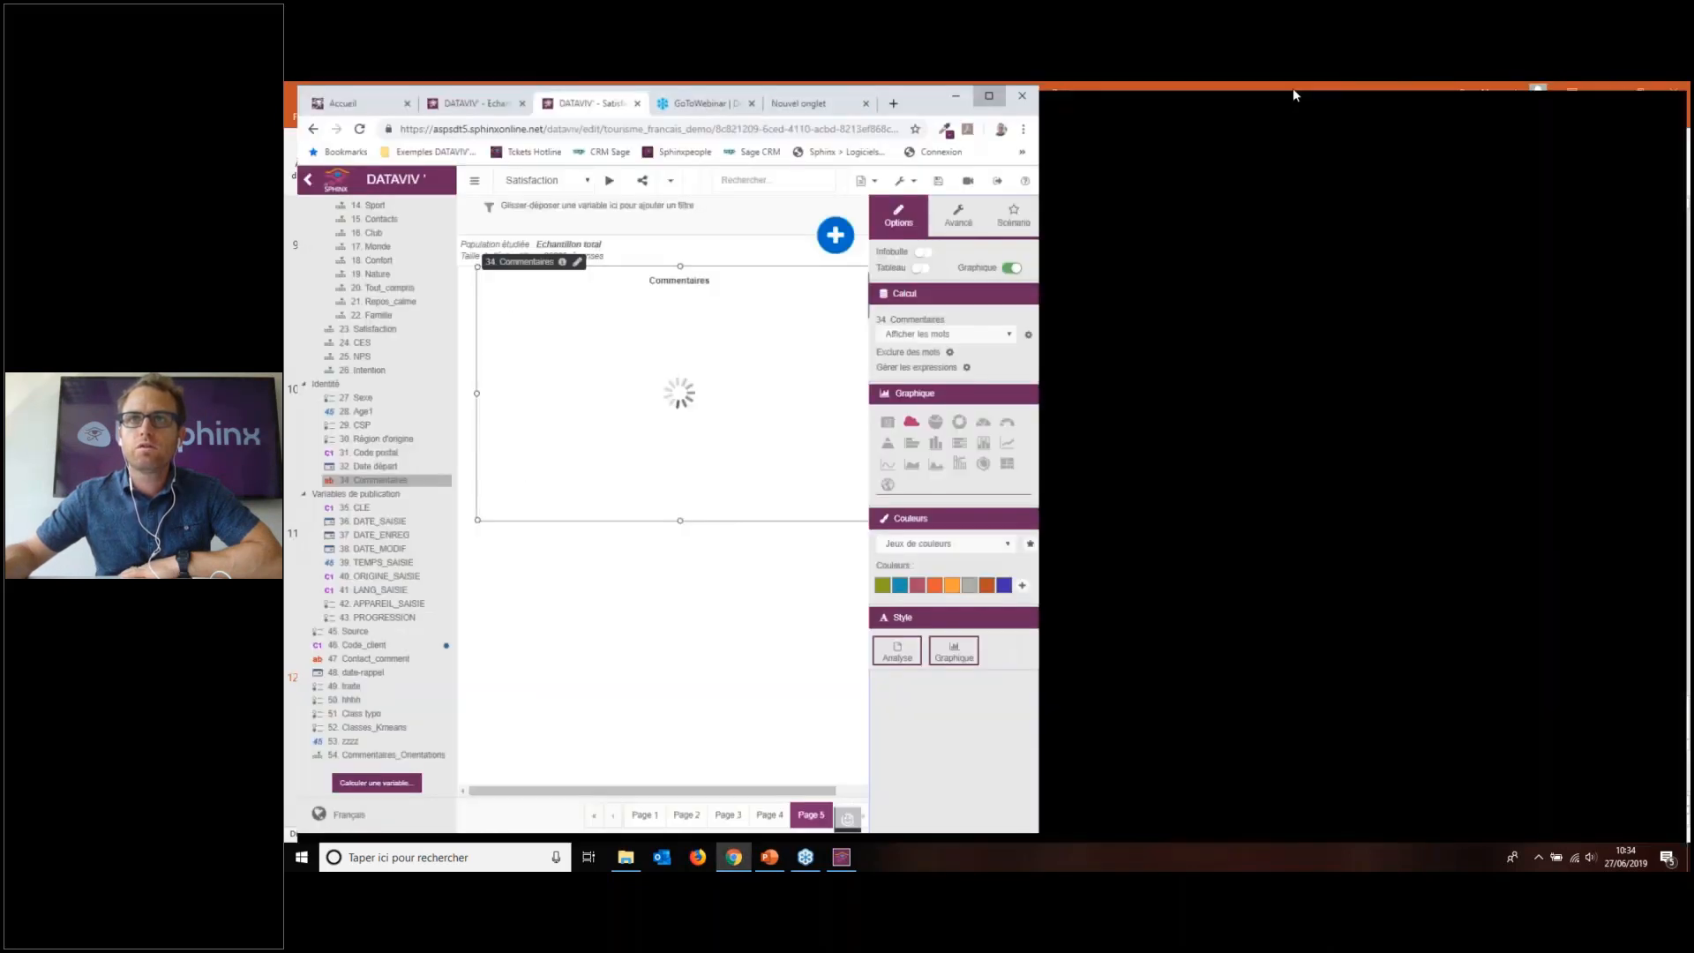
pyautogui.moveTo(1448, 91); pyautogui.dragTo(816, 118)
# Step: Uncheck Noms communs and Adjectifs in the Afficher seulement filter, then reload the page
pyautogui.click(1262, 353)
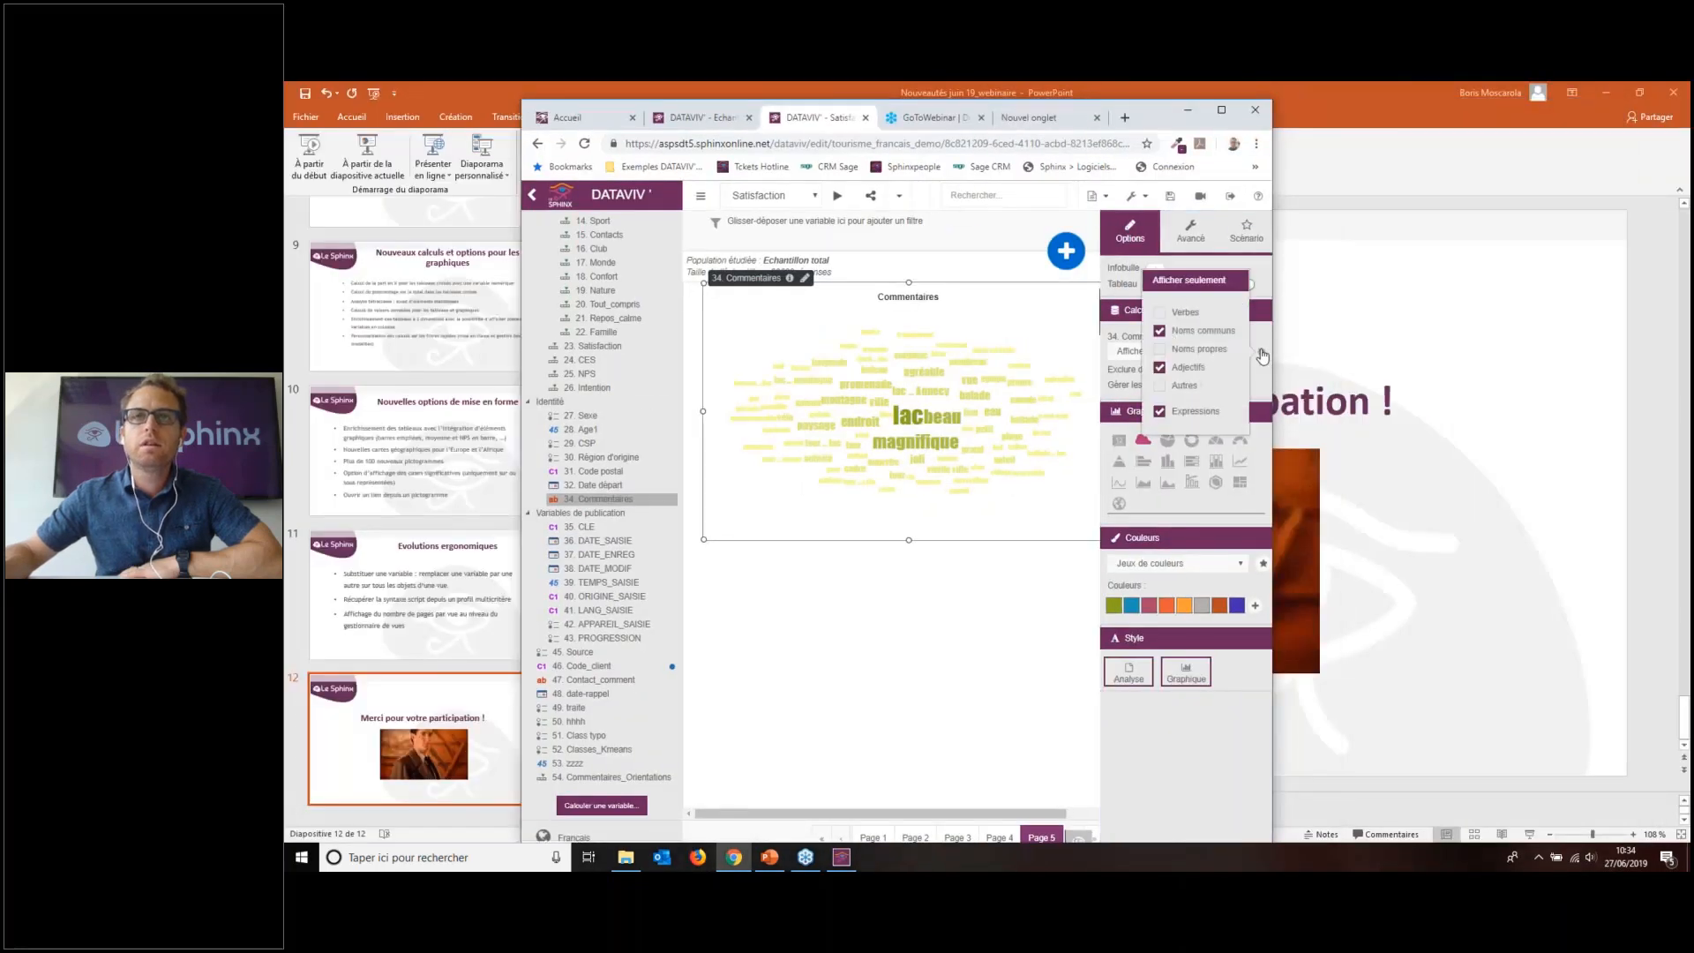
pyautogui.click(1184, 336)
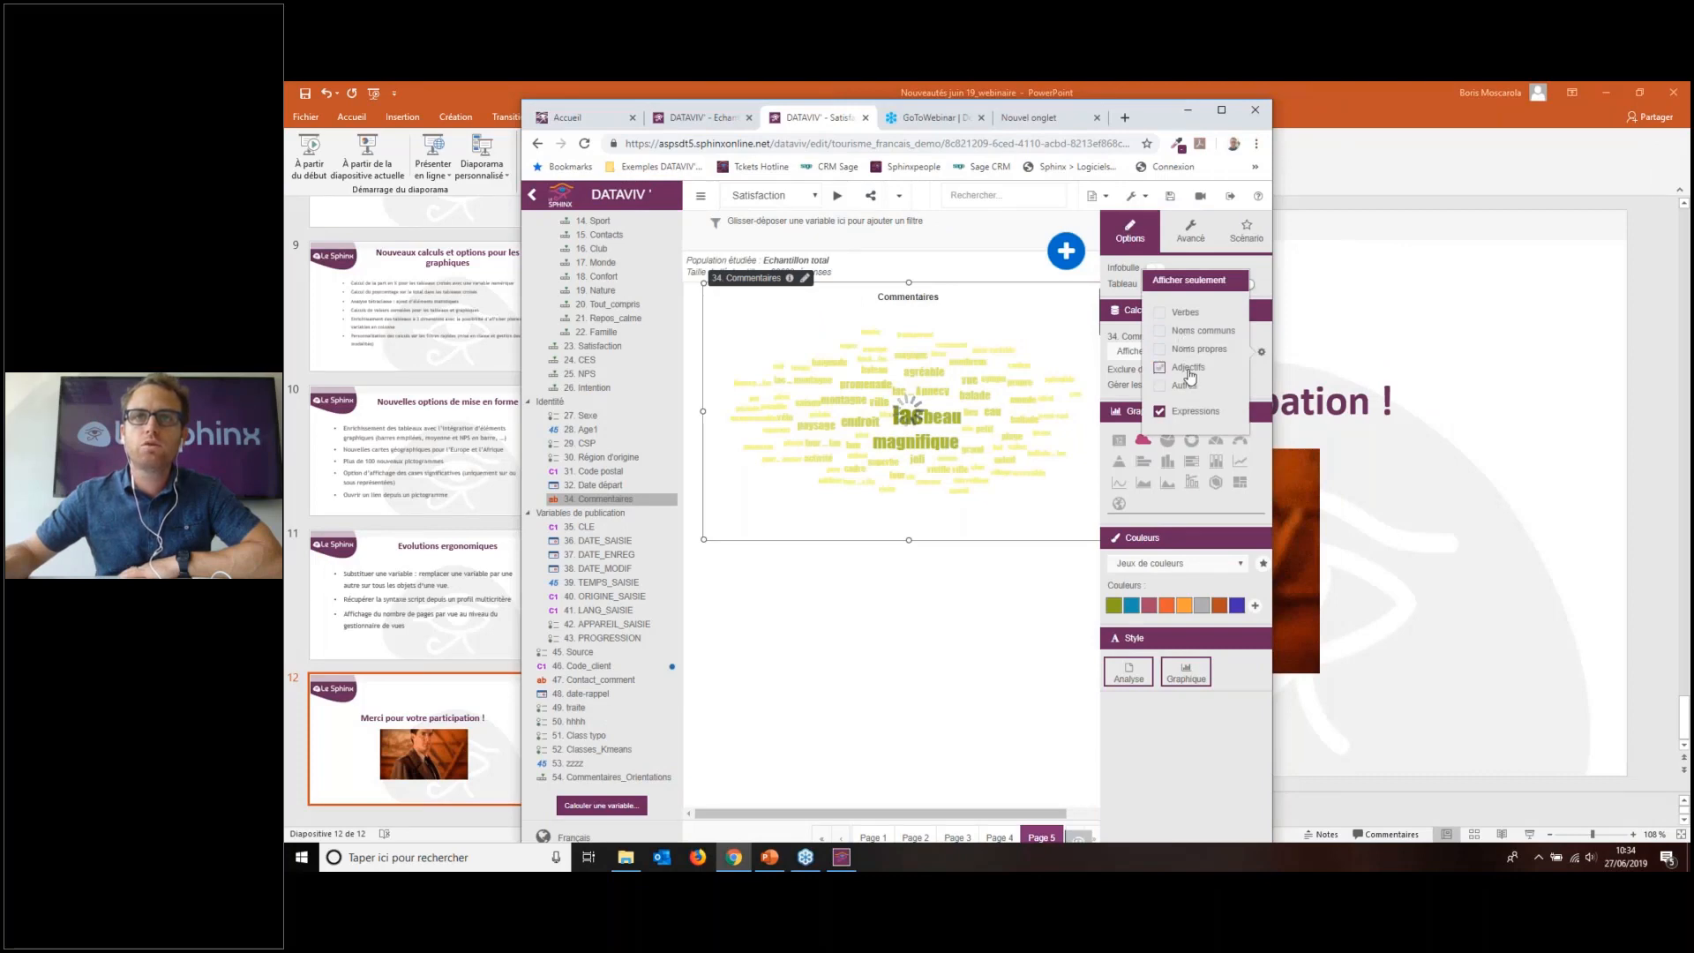
pyautogui.click(1235, 367)
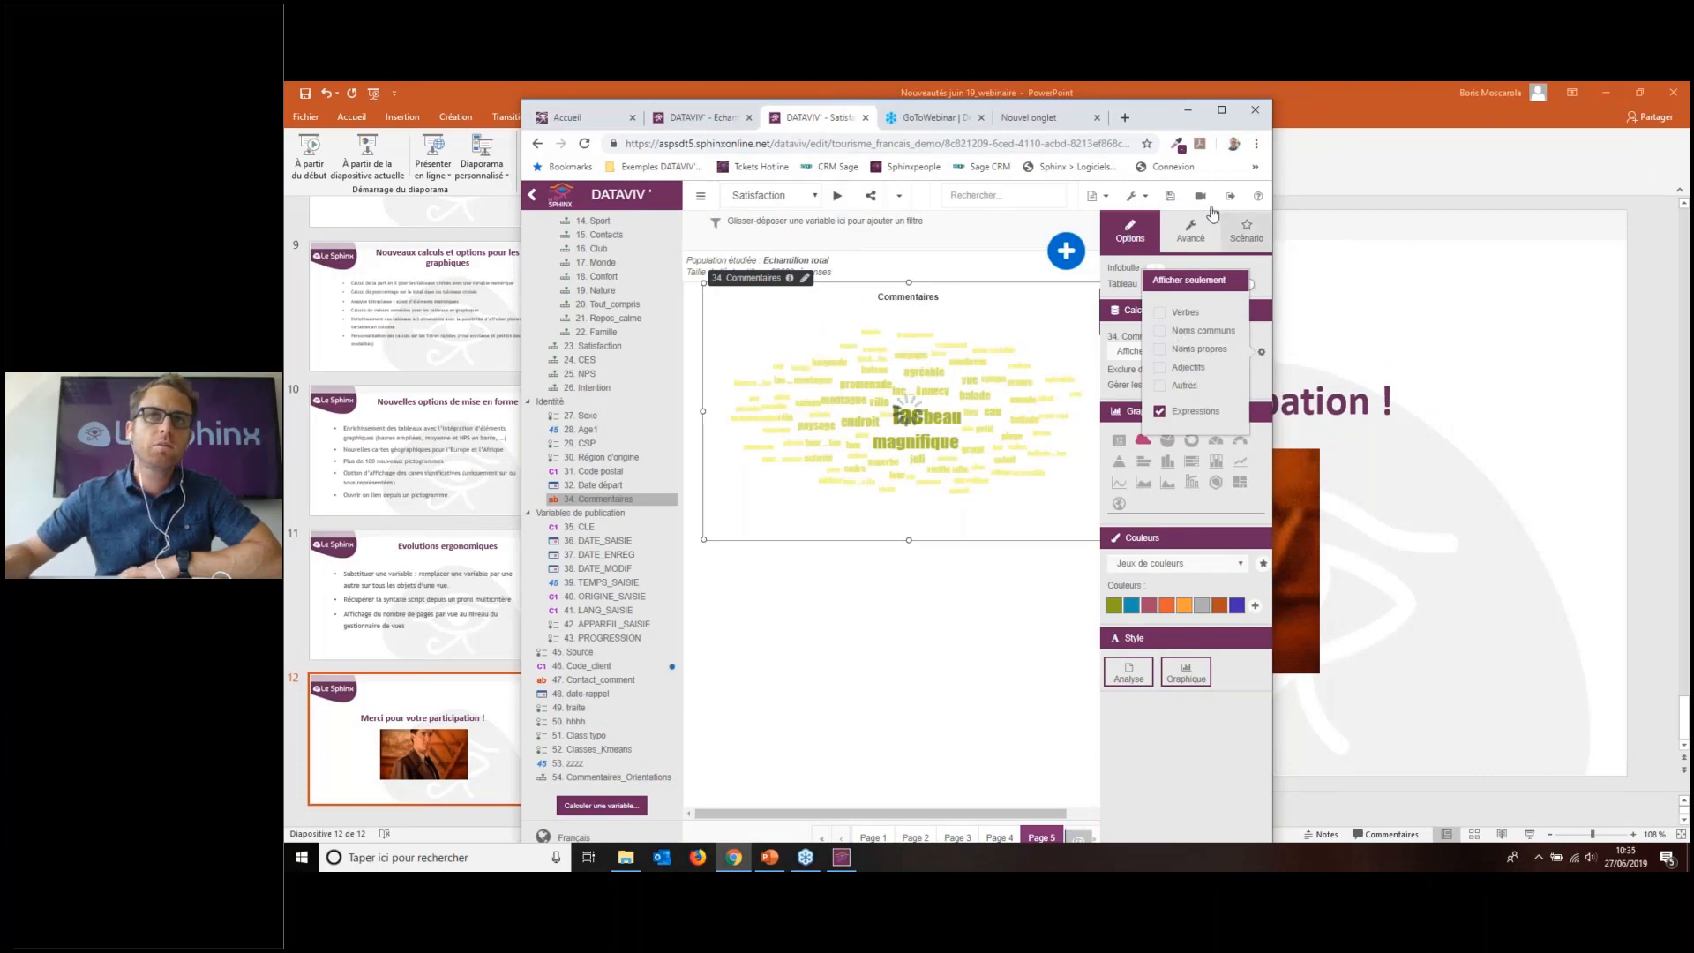
pyautogui.moveTo(1273, 168); pyautogui.dragTo(1312, 167)
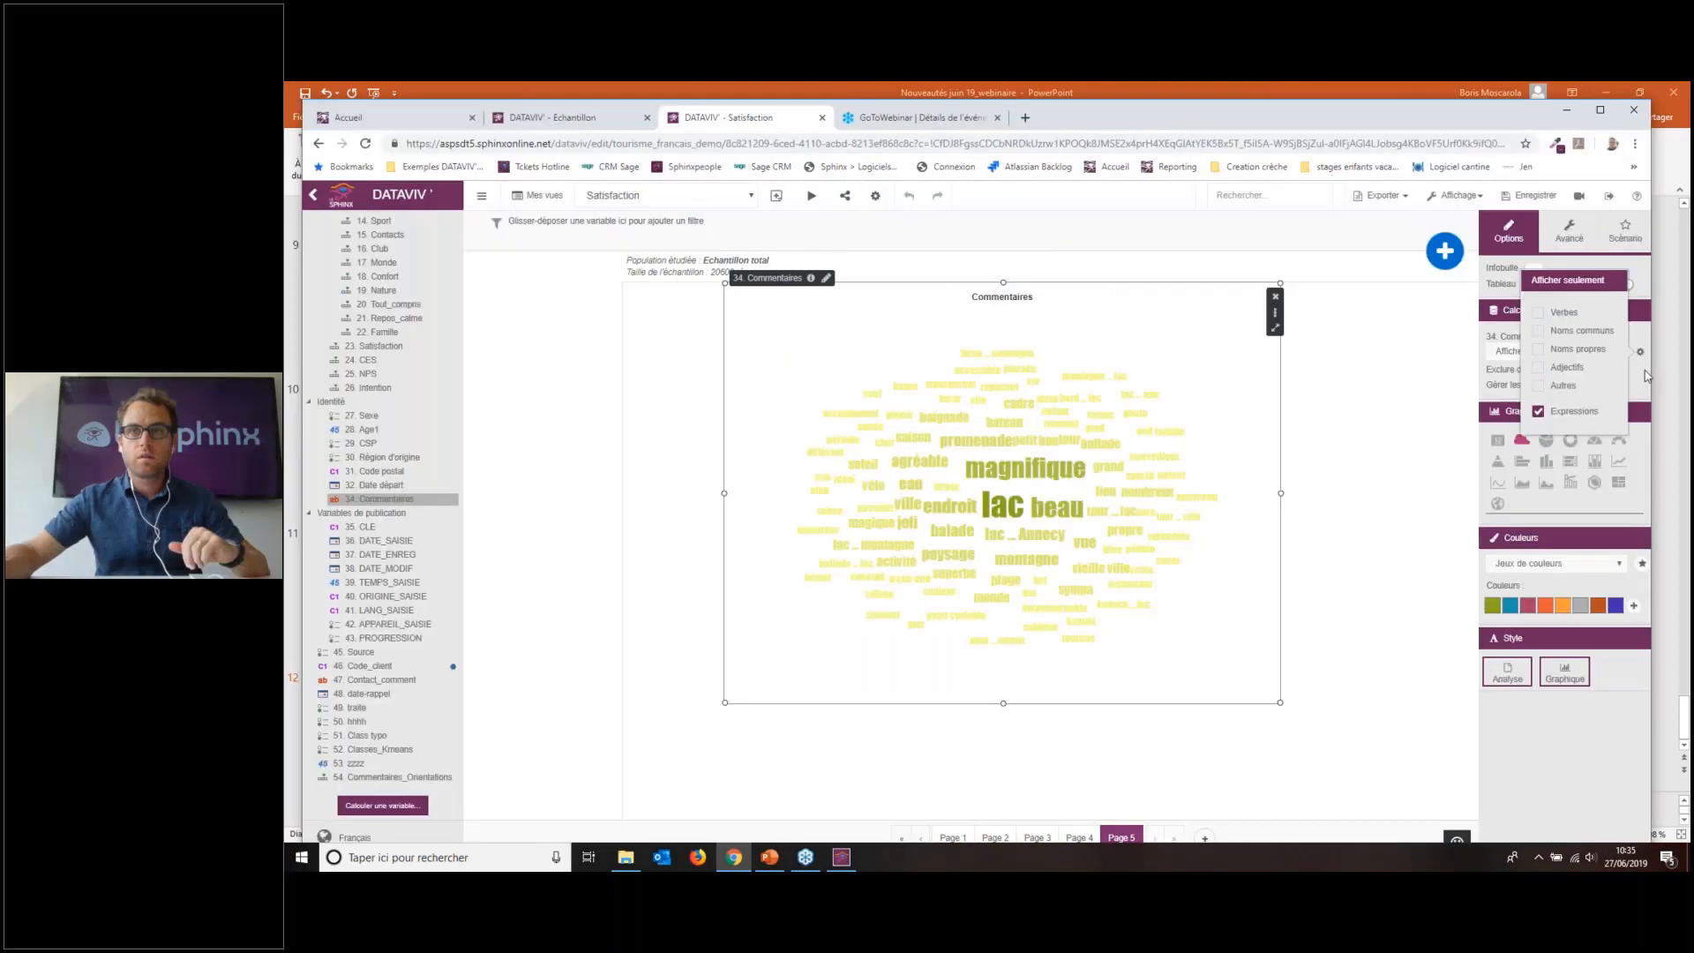
pyautogui.click(1644, 366)
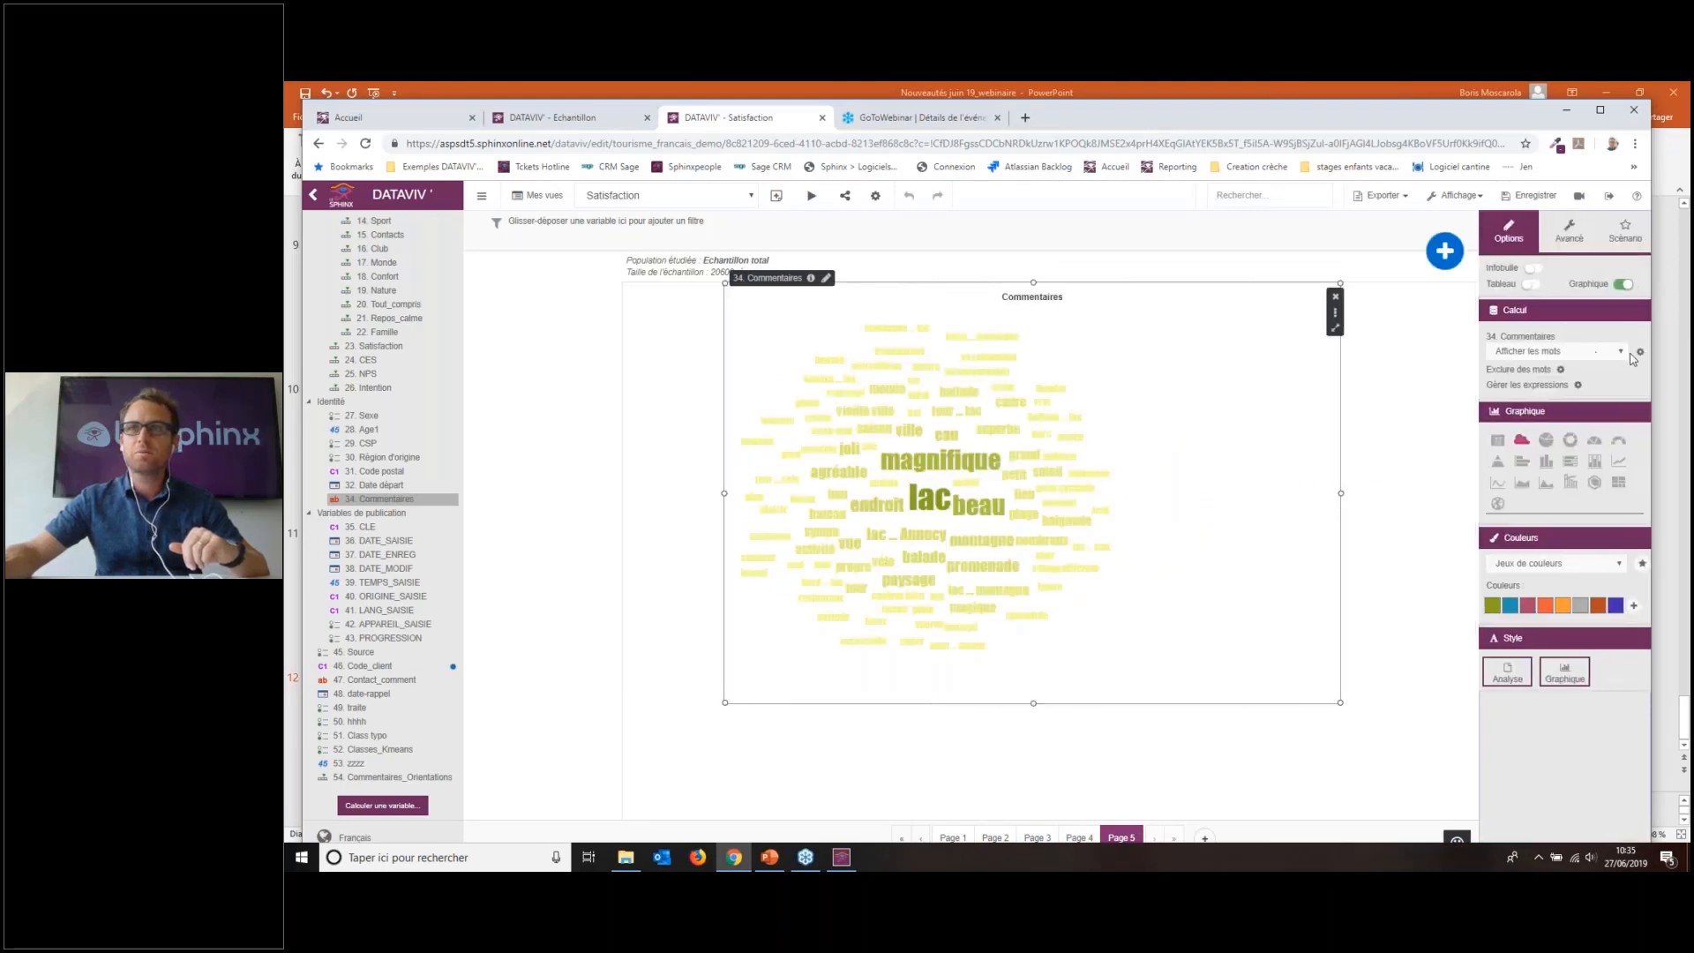
pyautogui.click(1644, 353)
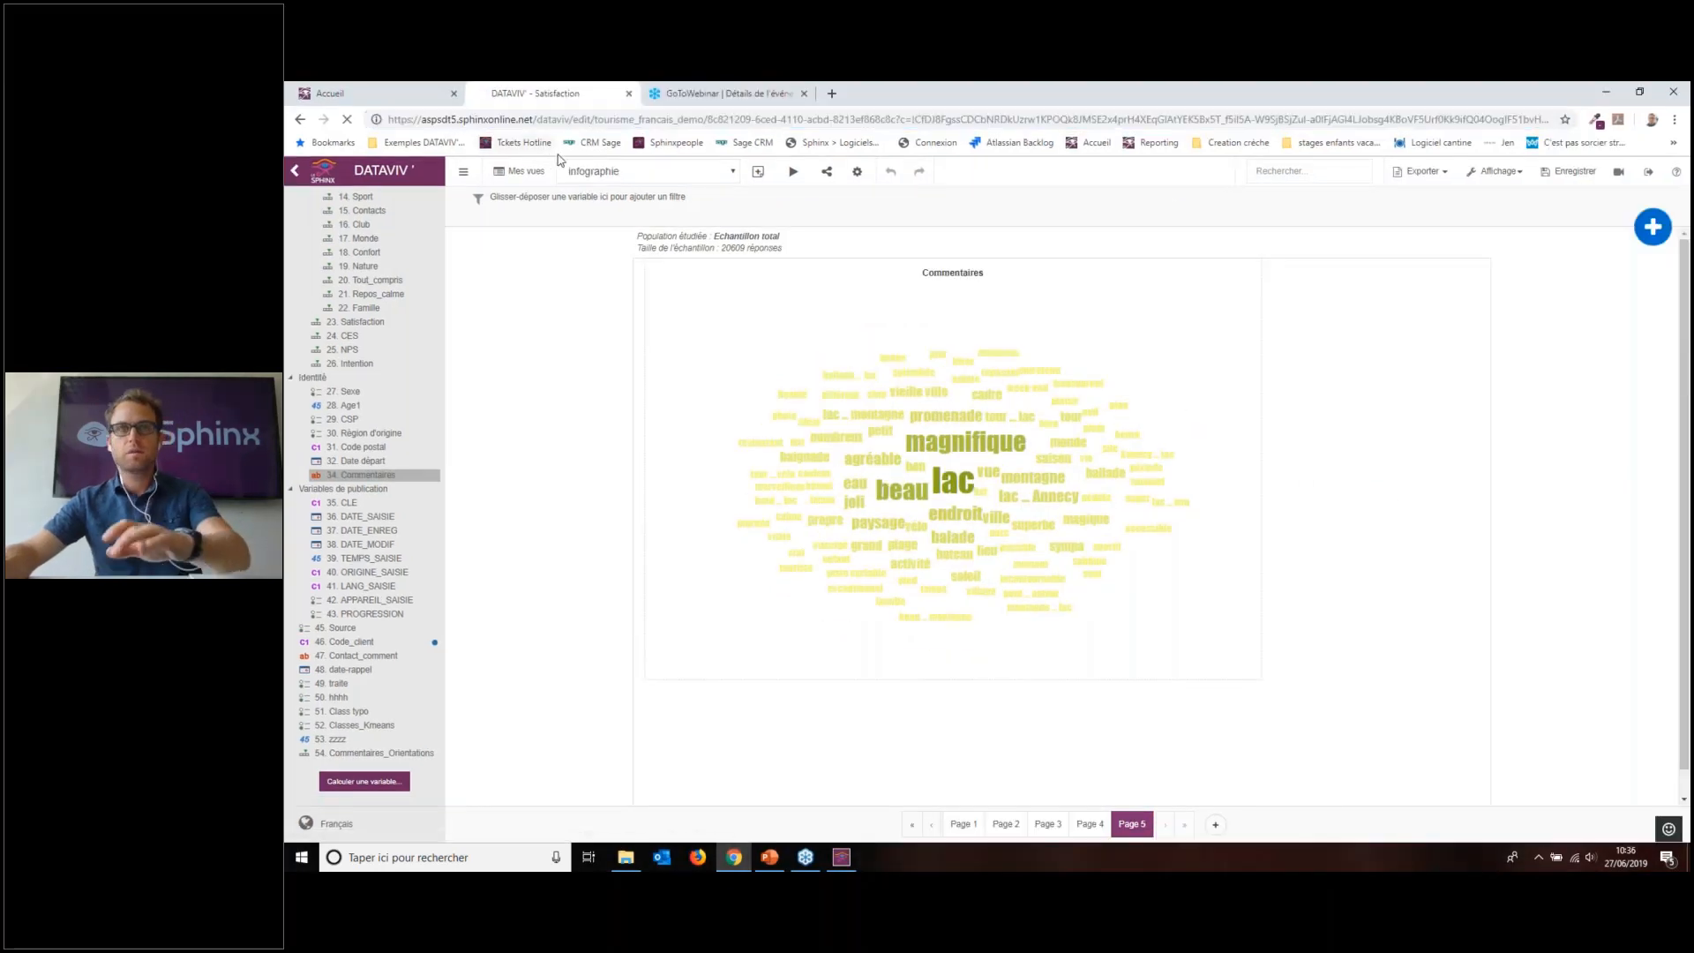
pyautogui.press('F5')
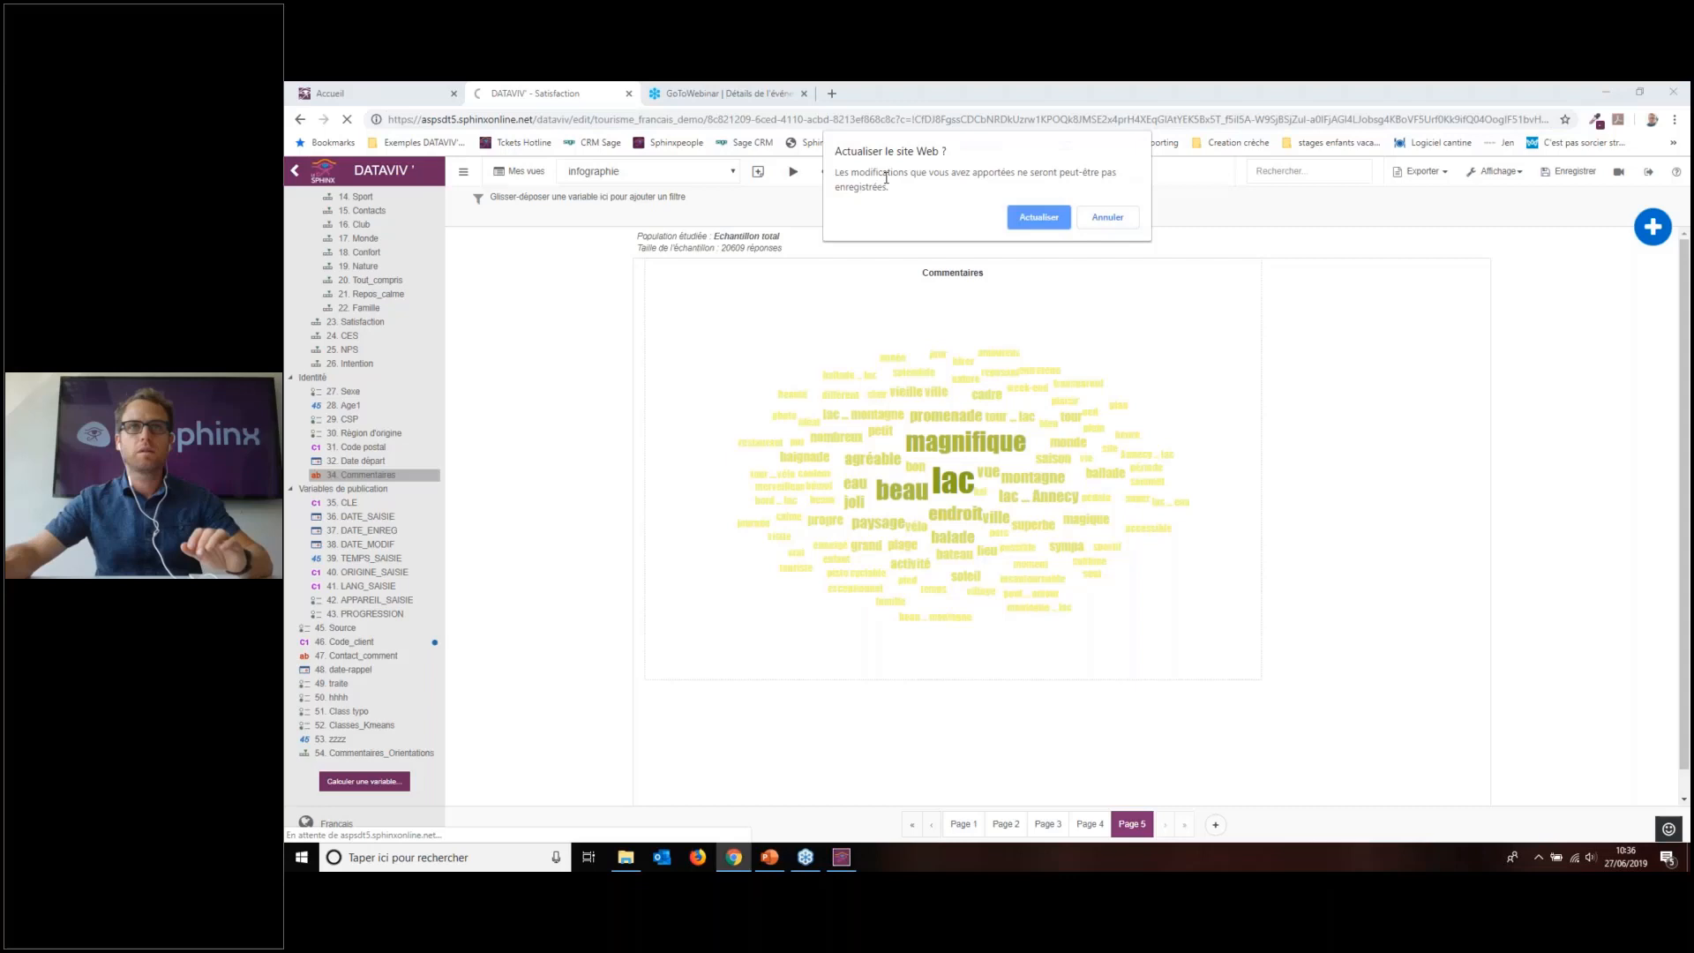
# Step: Confirm the reload and check the Commentaires word cloud still uses Afficher les mots
pyautogui.click(1032, 217)
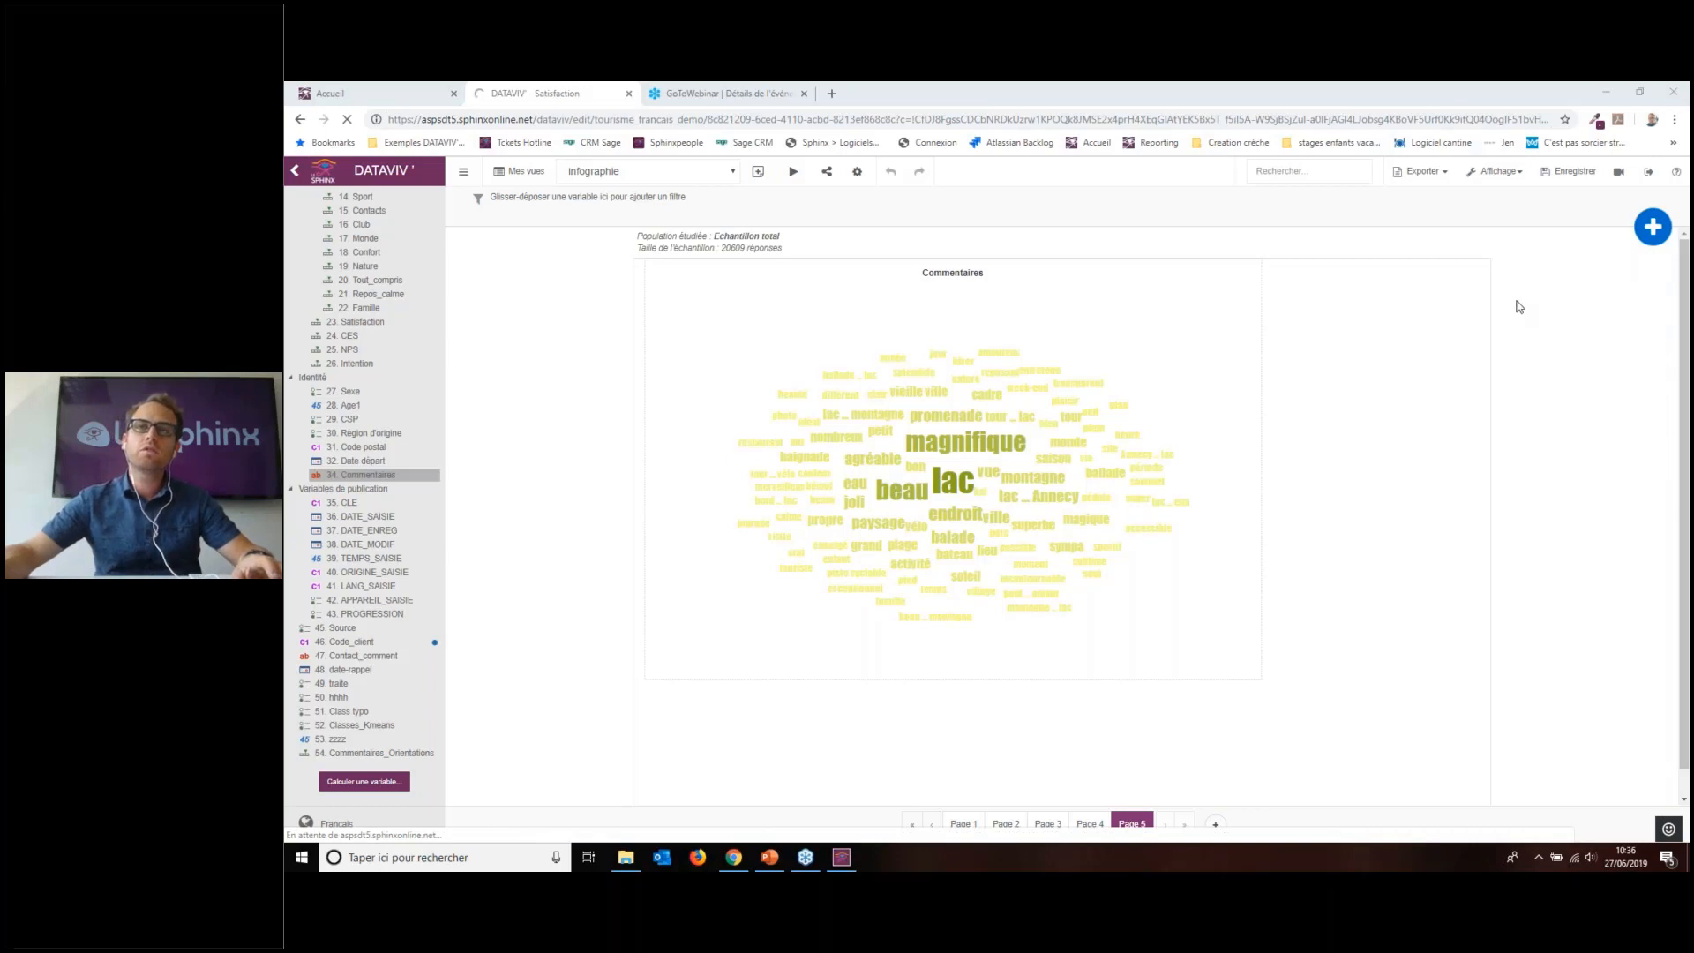
pyautogui.click(1196, 363)
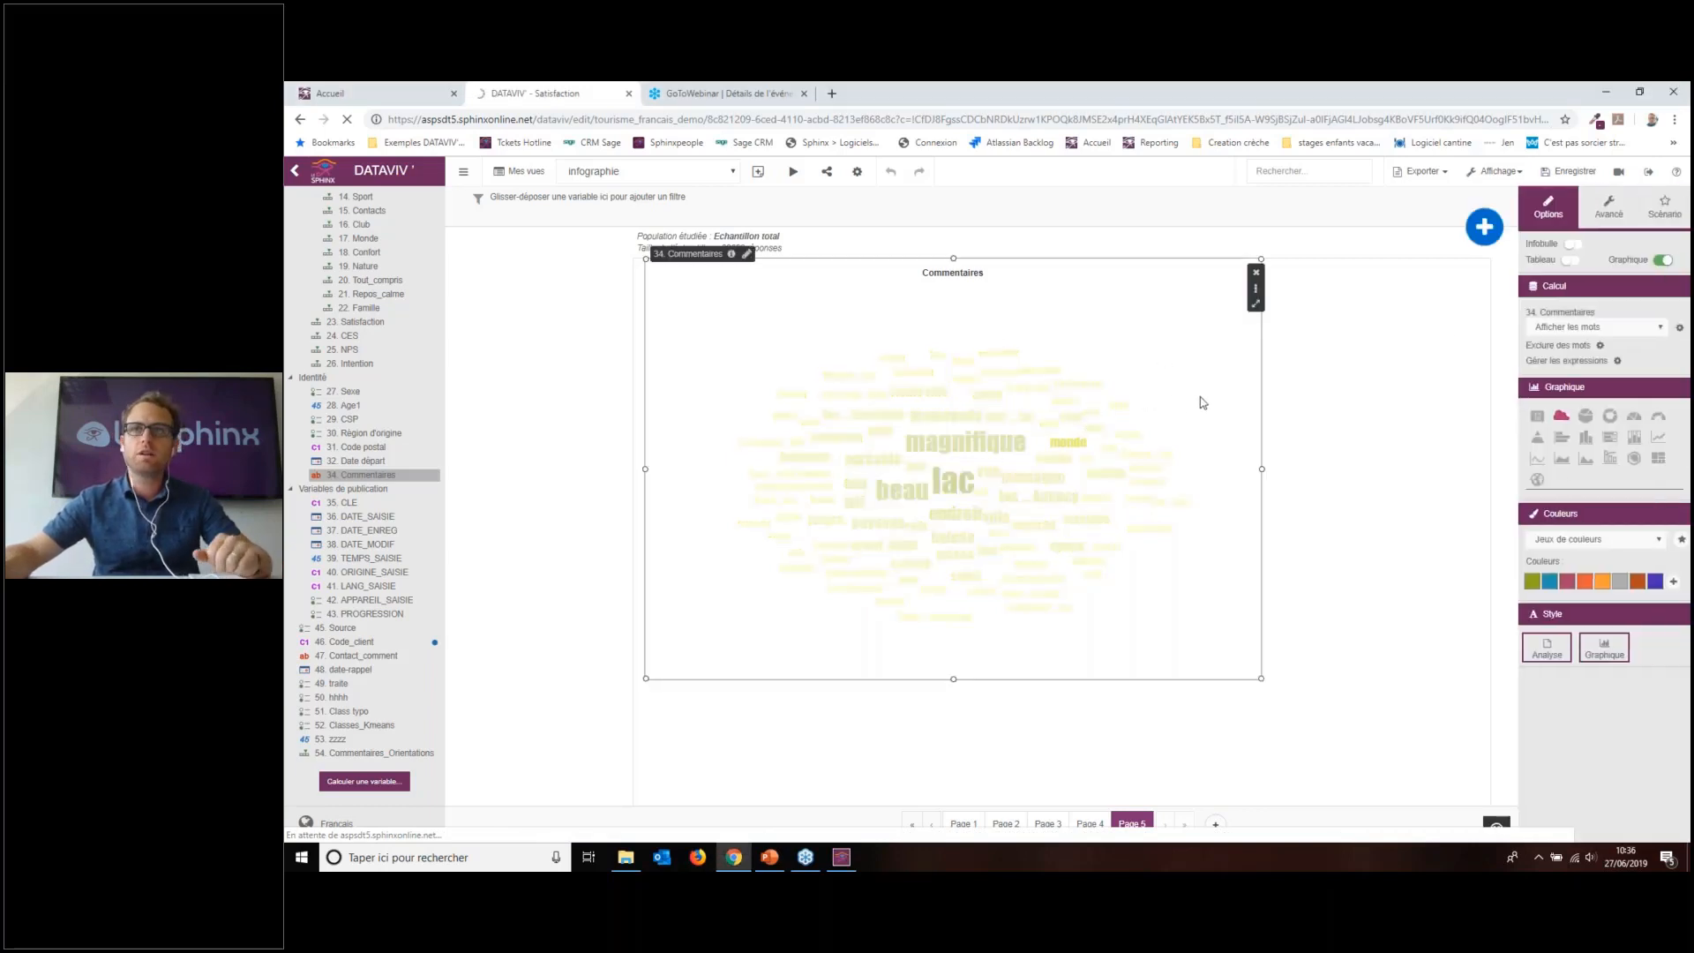
pyautogui.click(1648, 329)
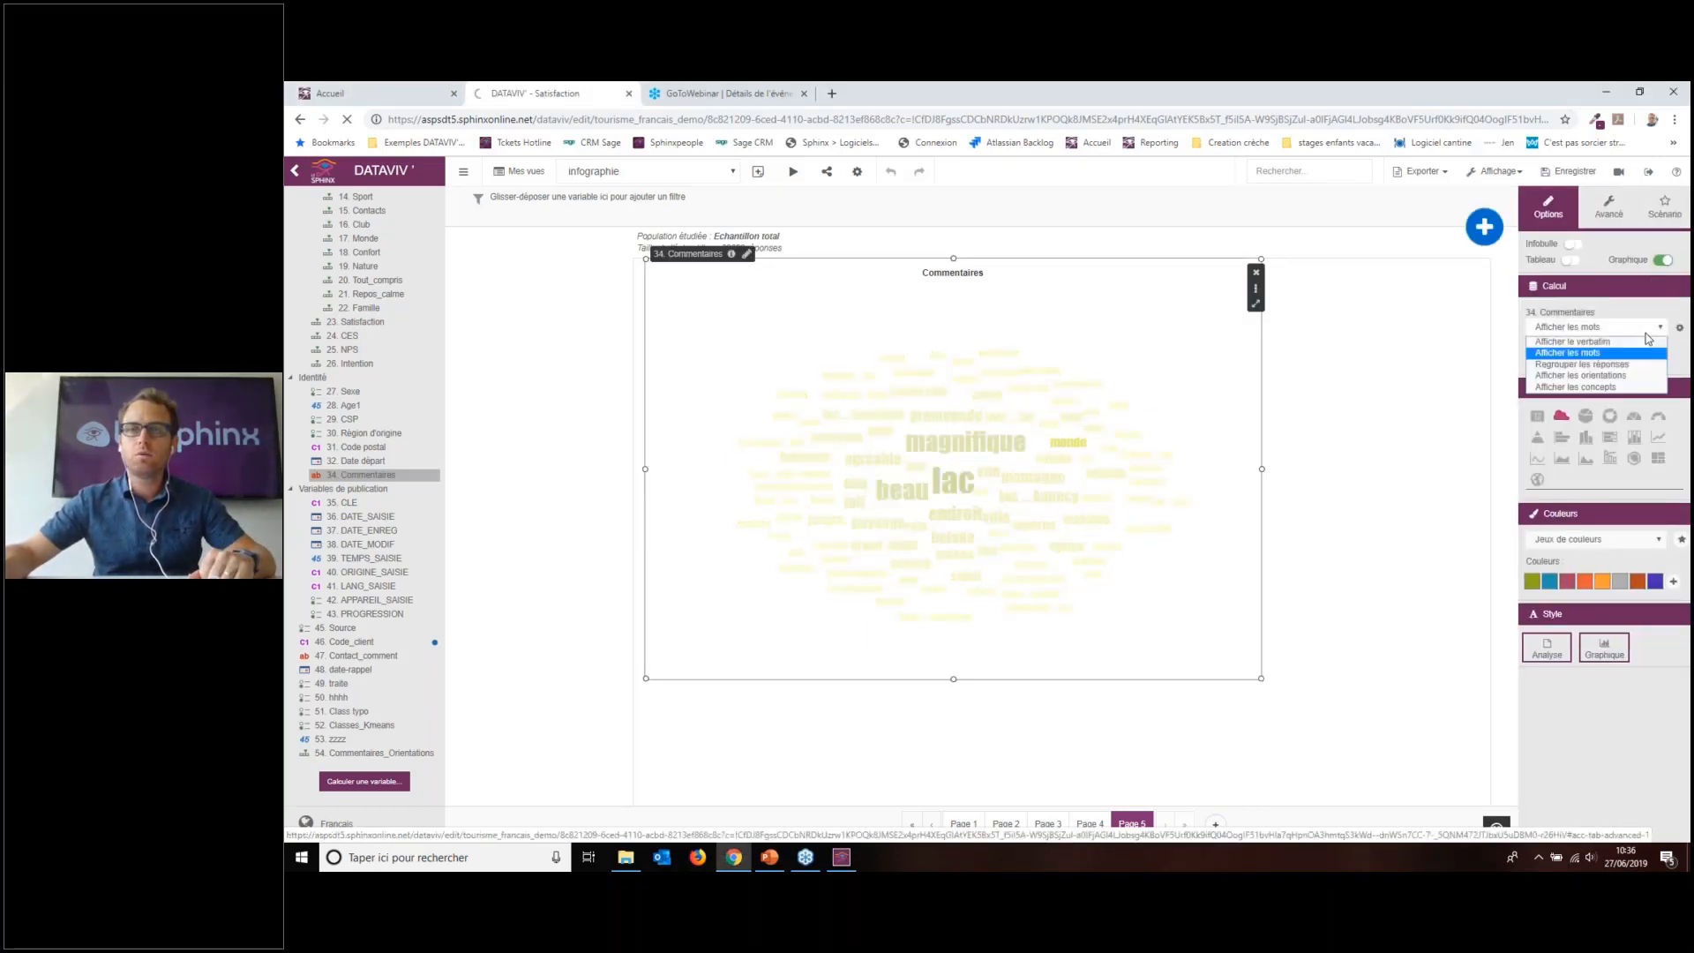
pyautogui.click(1637, 332)
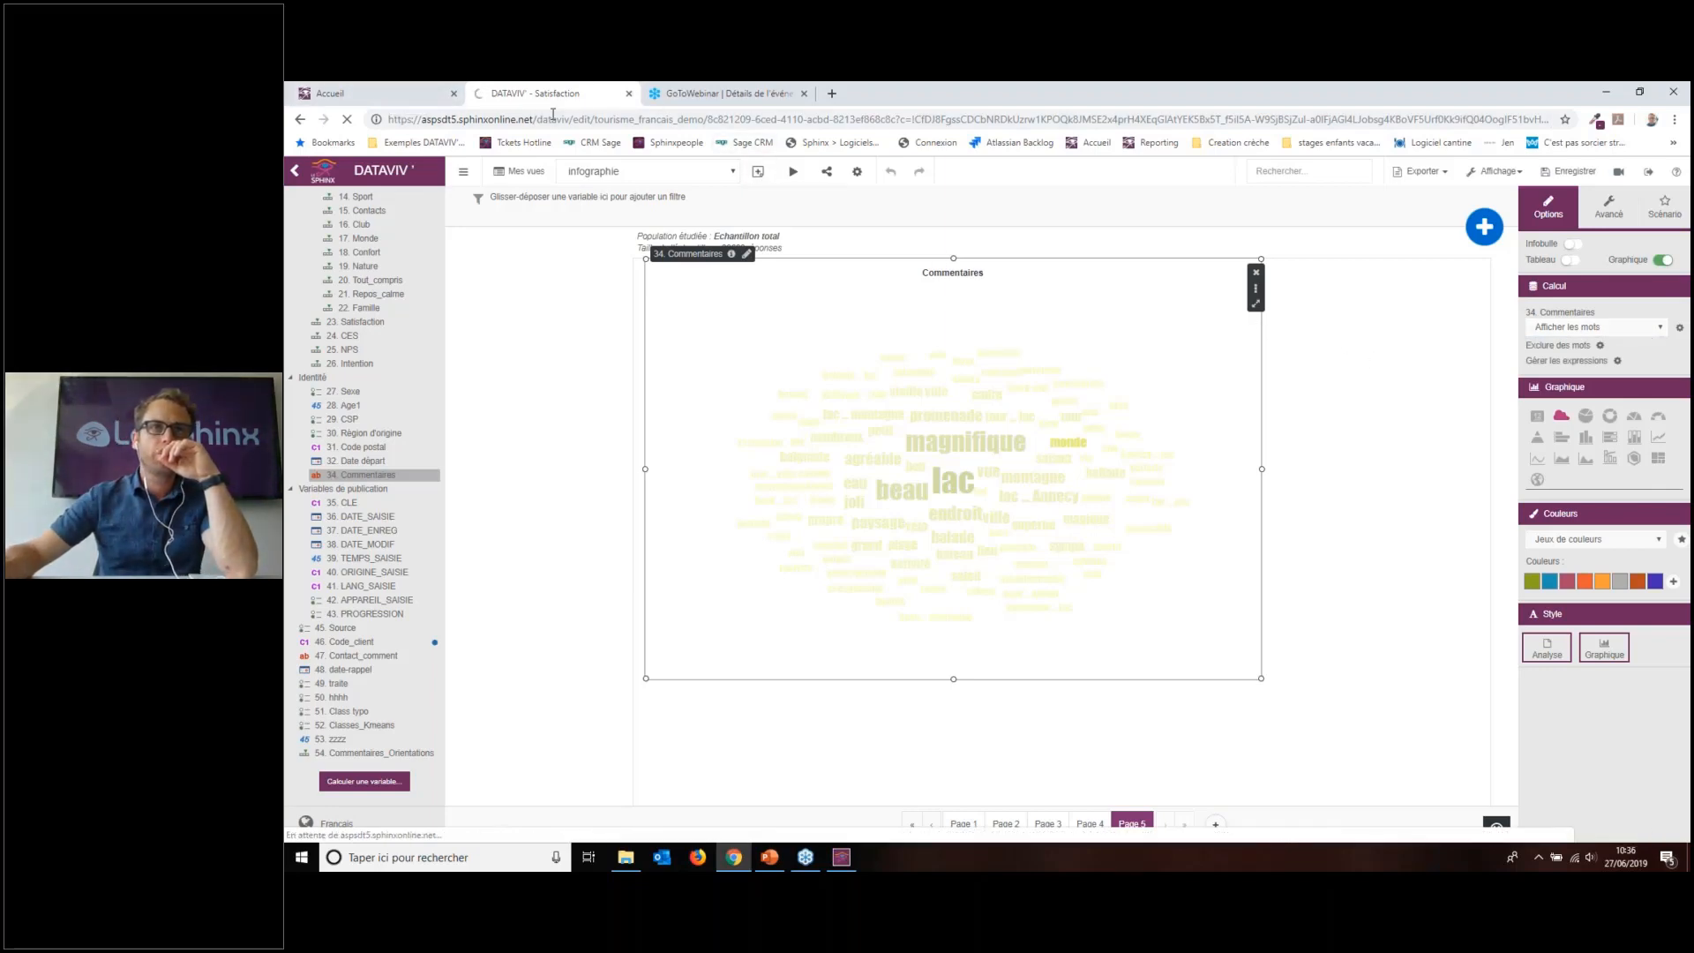
# Step: Close the DATAVIV report tab, confirming Quitter
pyautogui.hotkey('ctrl', 'l')
pyautogui.click(629, 94)
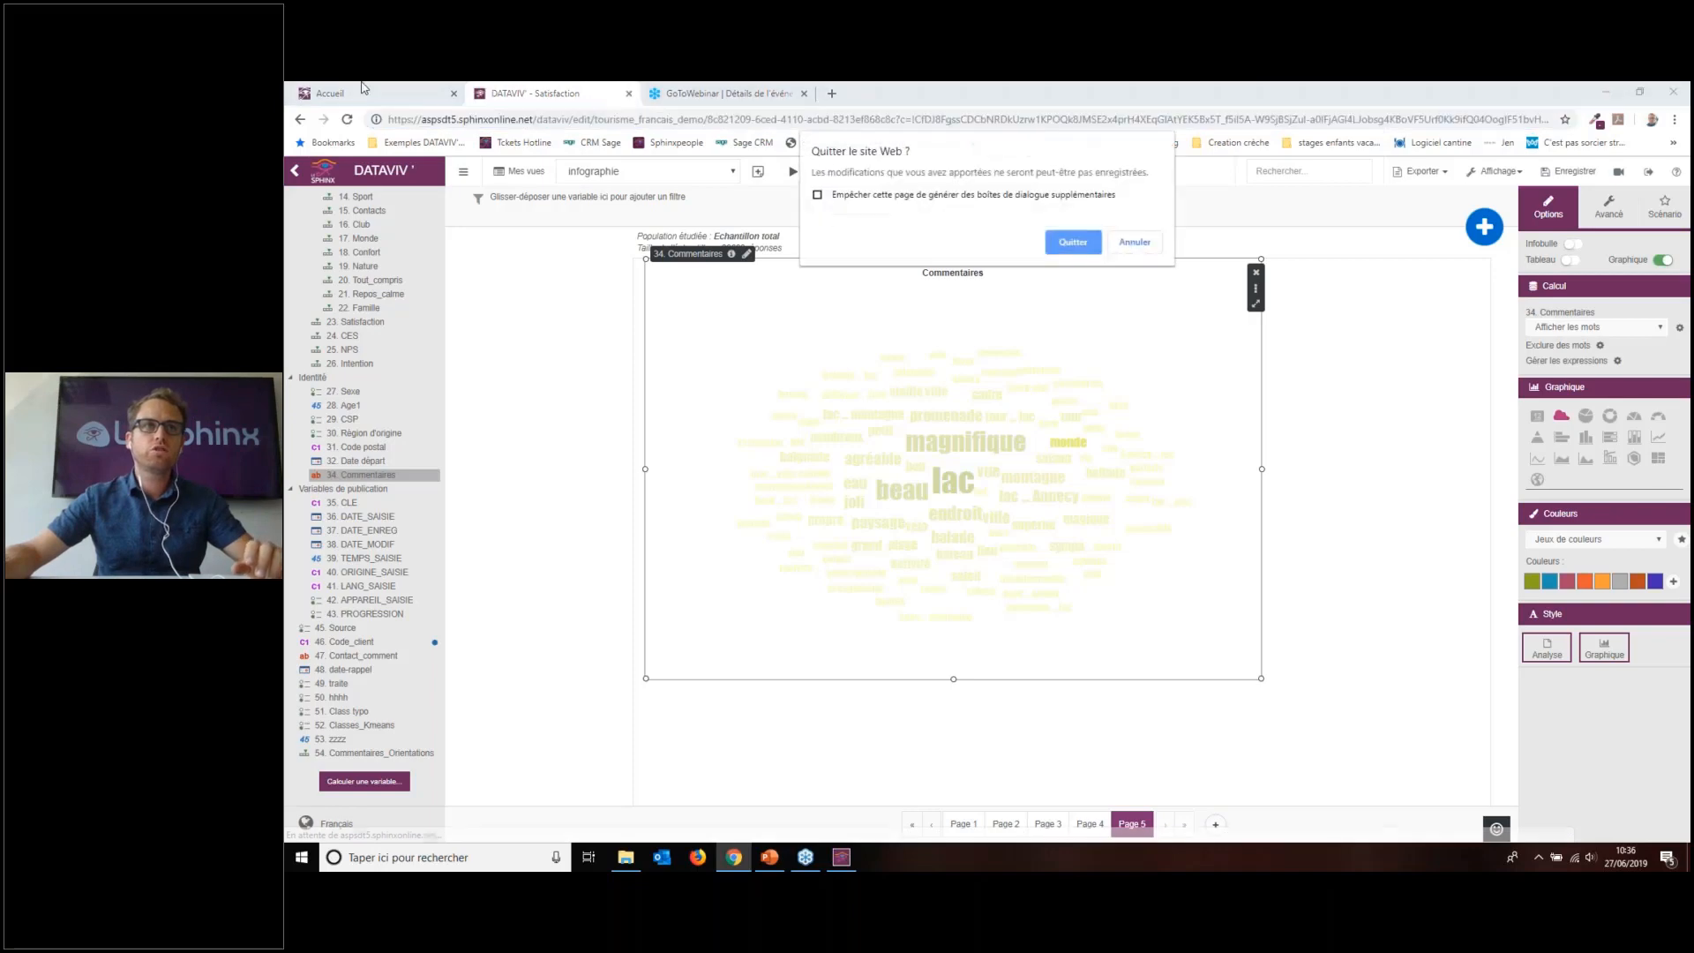
pyautogui.click(1070, 242)
# Step: Return to the Accueil tab and show the Mes enquêtes survey list
pyautogui.click(380, 93)
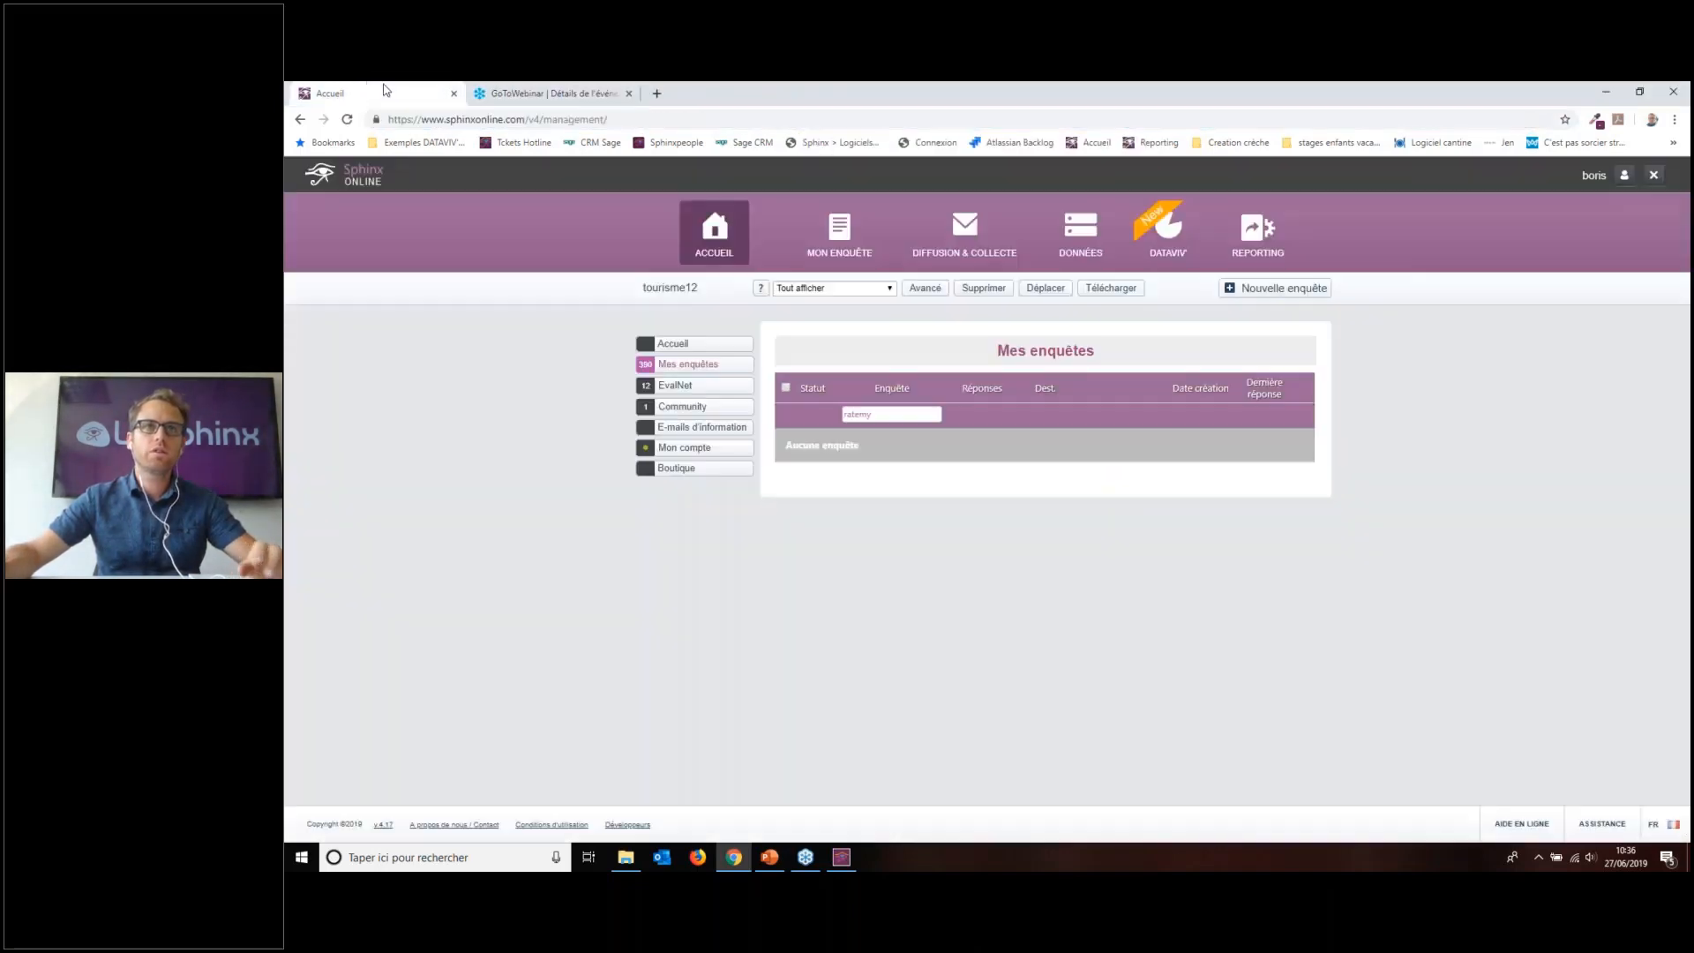
pyautogui.click(693, 345)
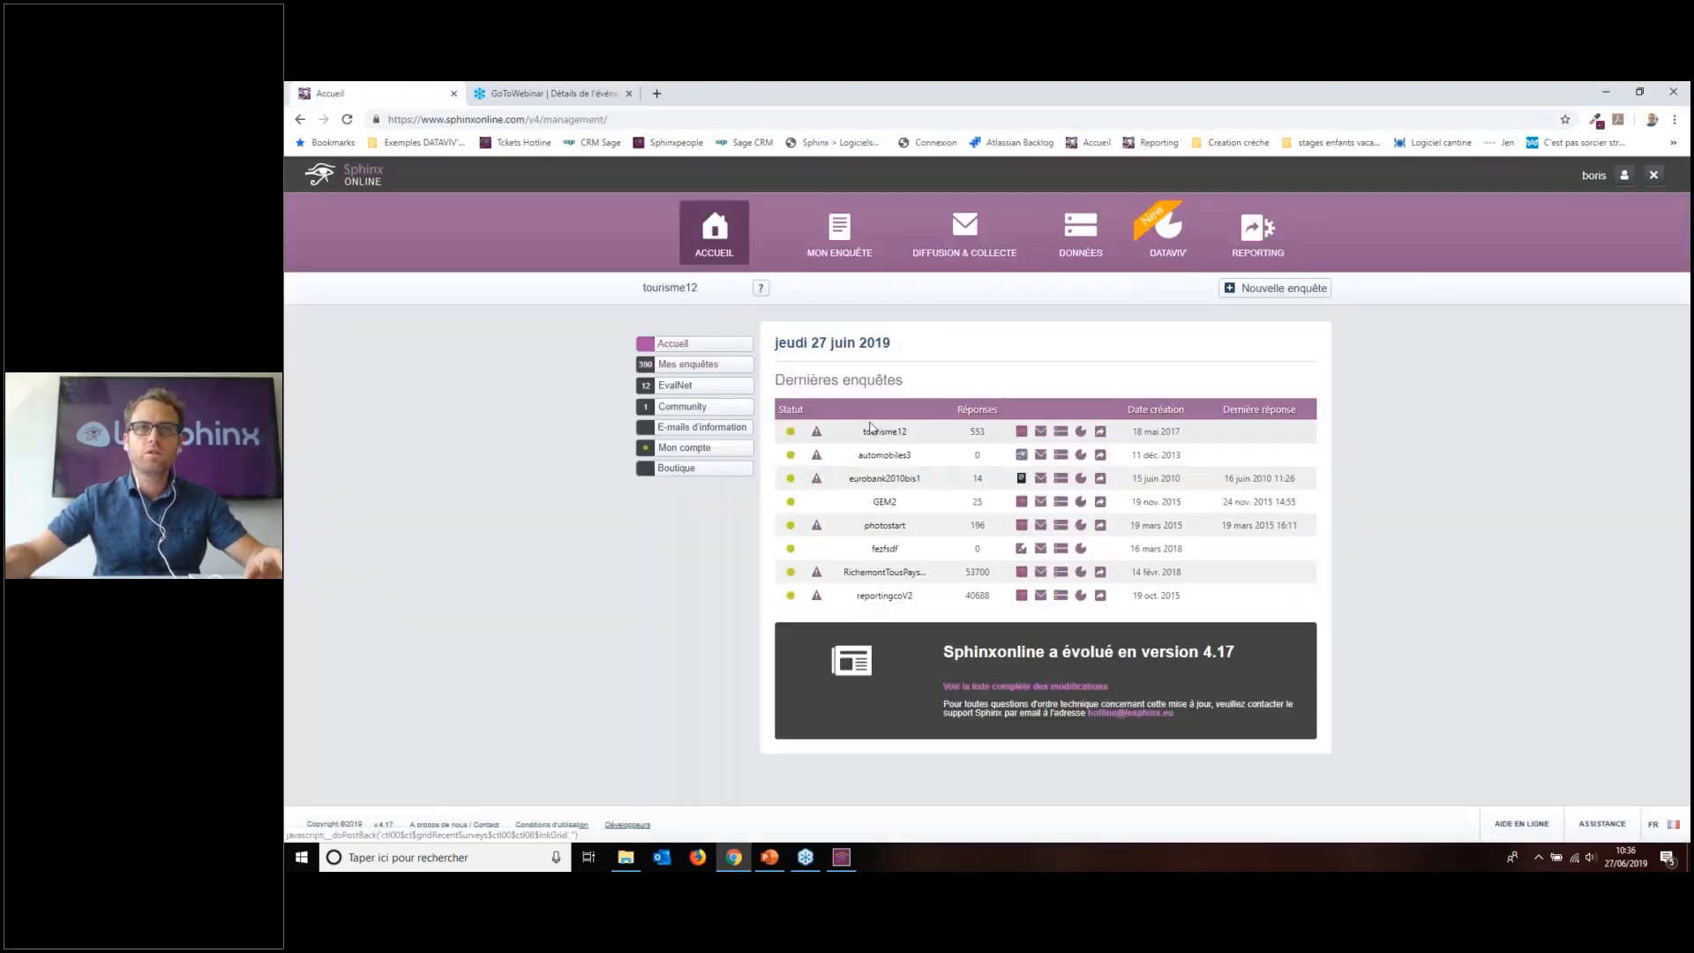
pyautogui.click(664, 368)
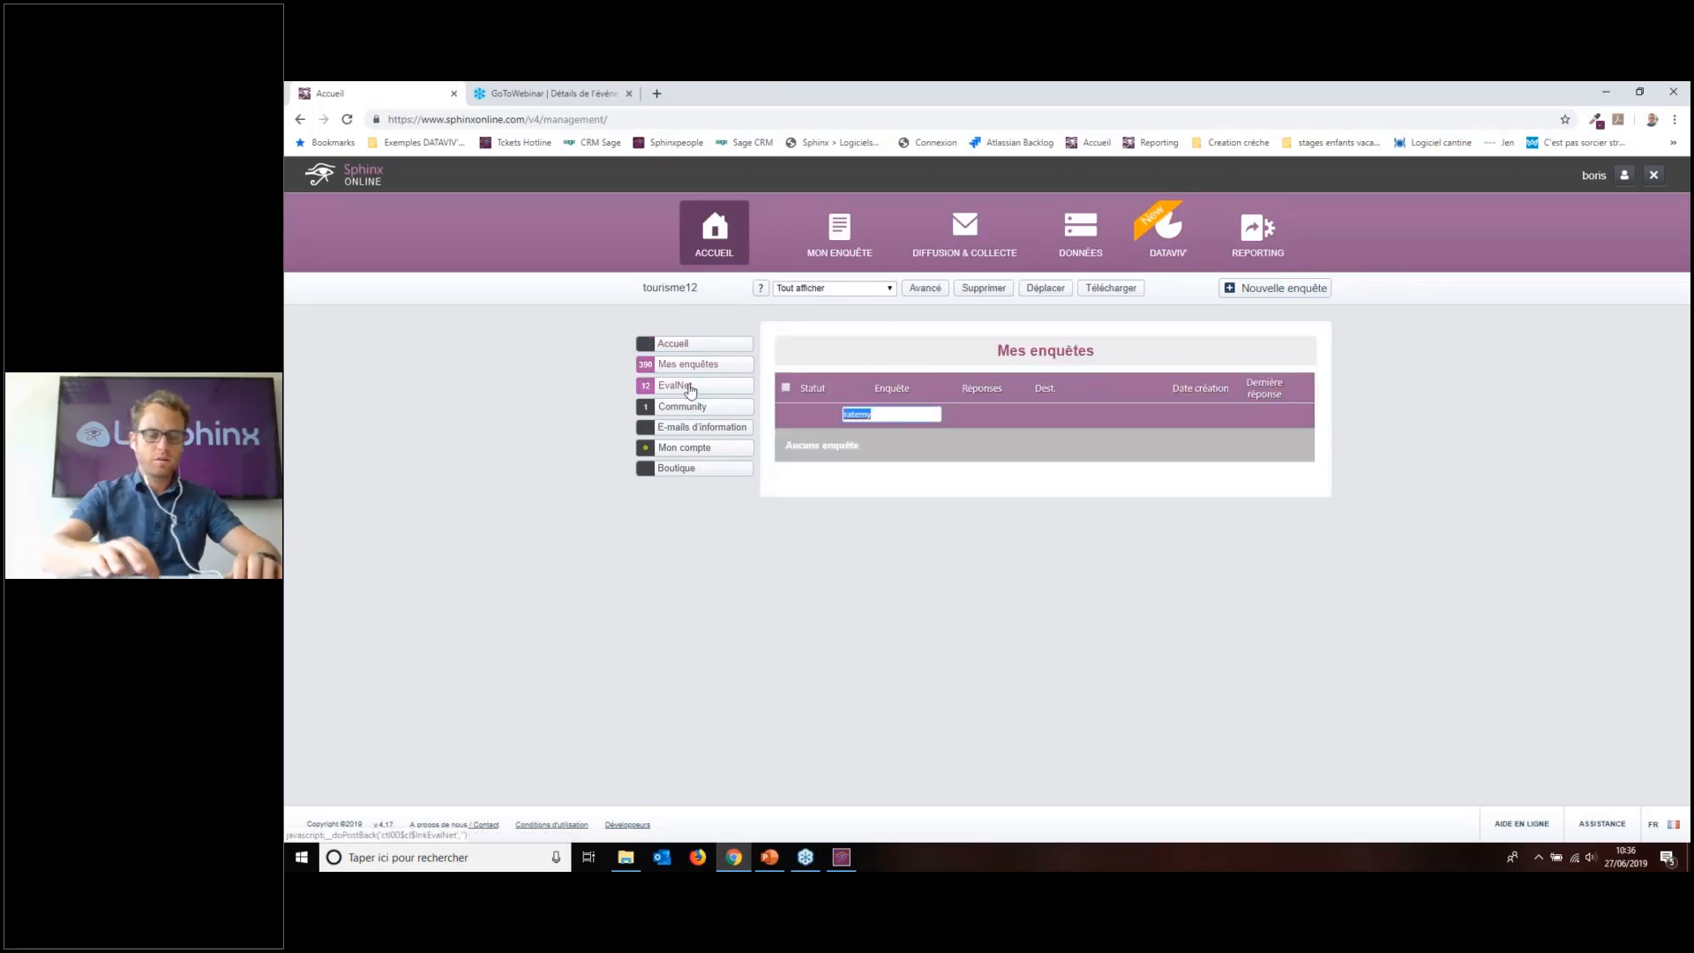
# Step: Filter surveys by 'risme', clear the Enquête filter, and scroll to C-Invest
pyautogui.write('risme')
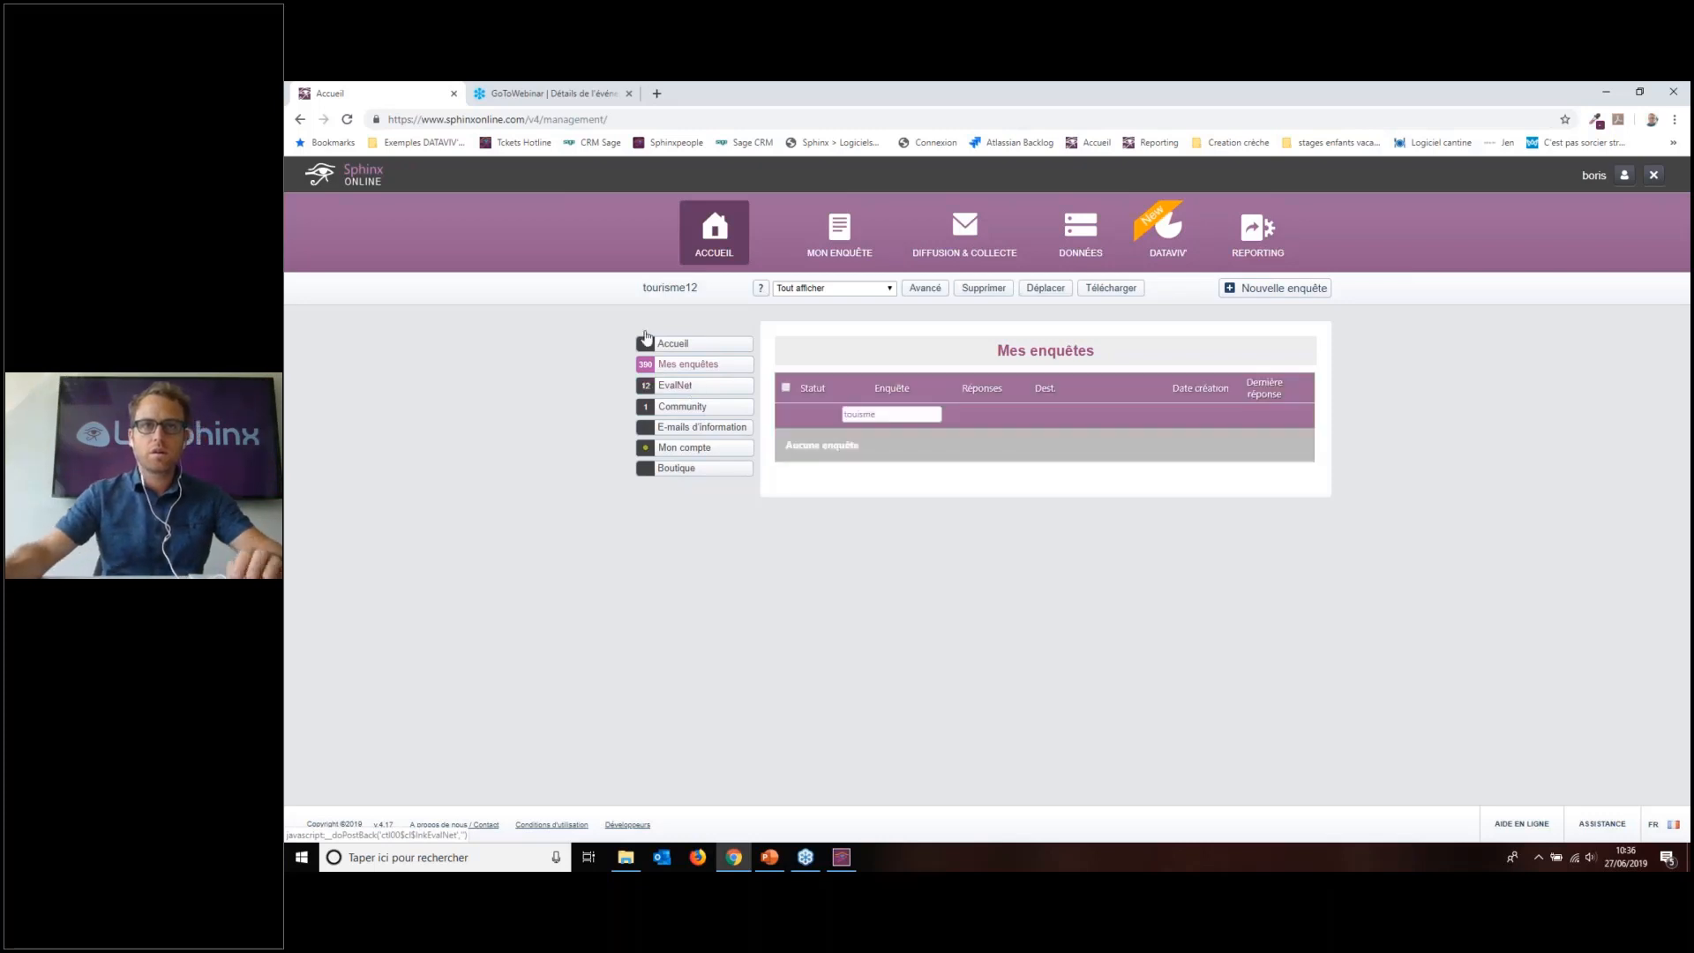
pyautogui.hotkey('ctrl', 'a')
pyautogui.press('BackSpace')
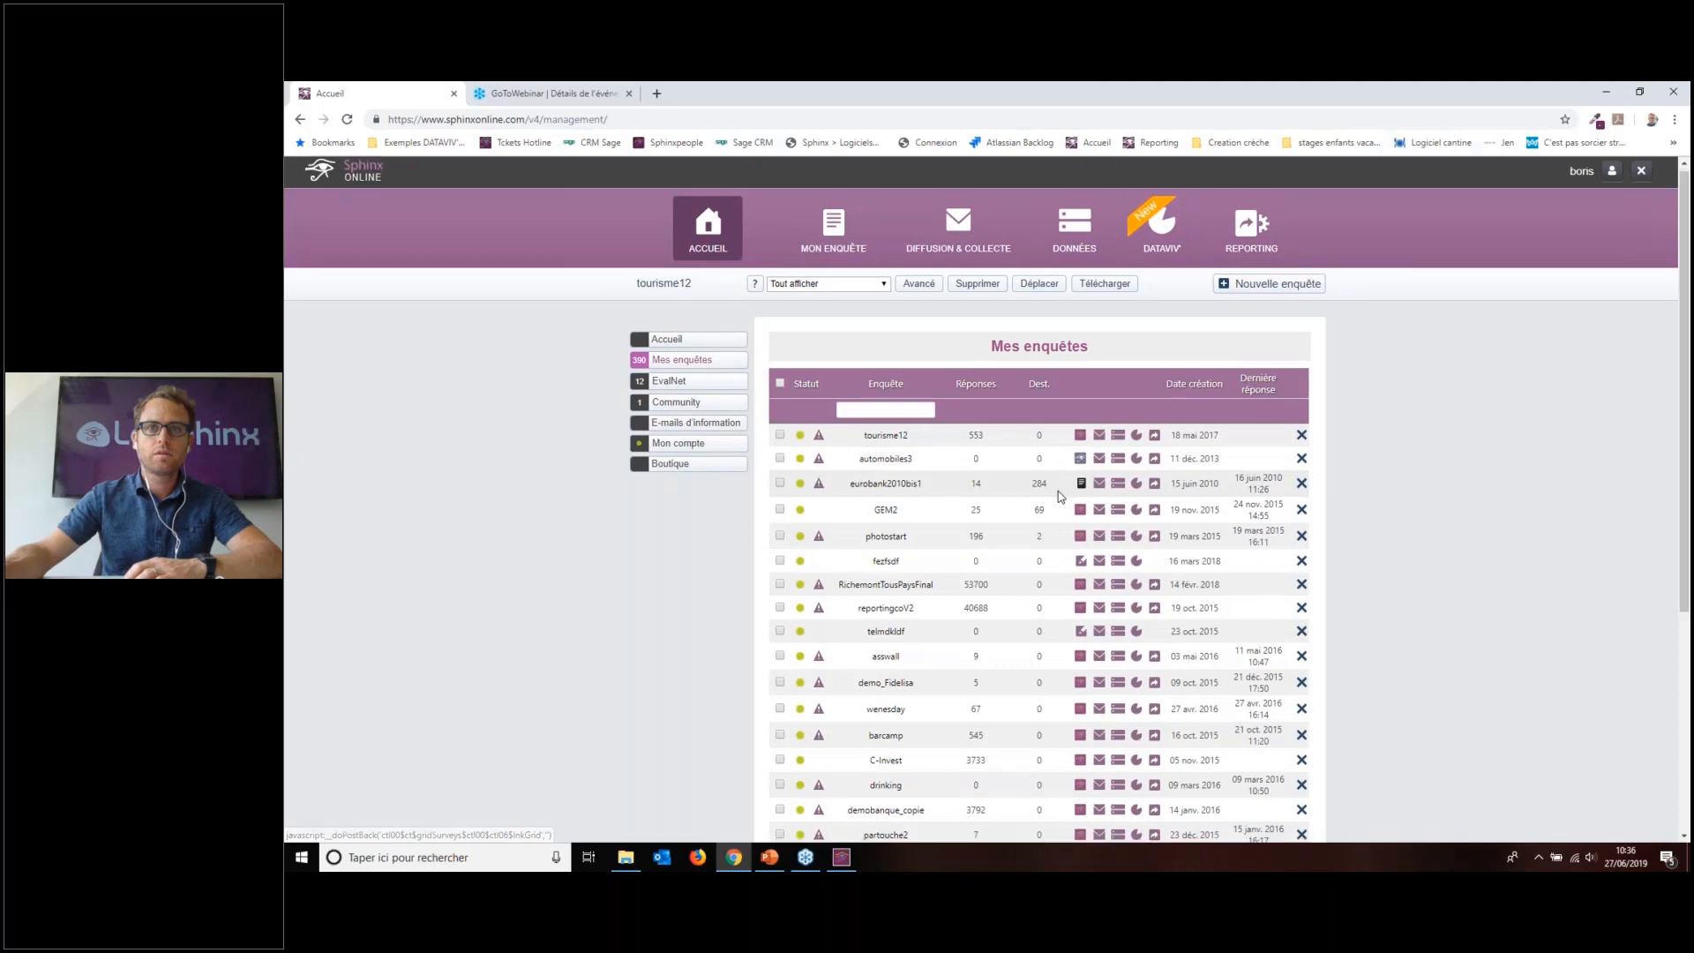
pyautogui.scroll(-2, 919, 432)
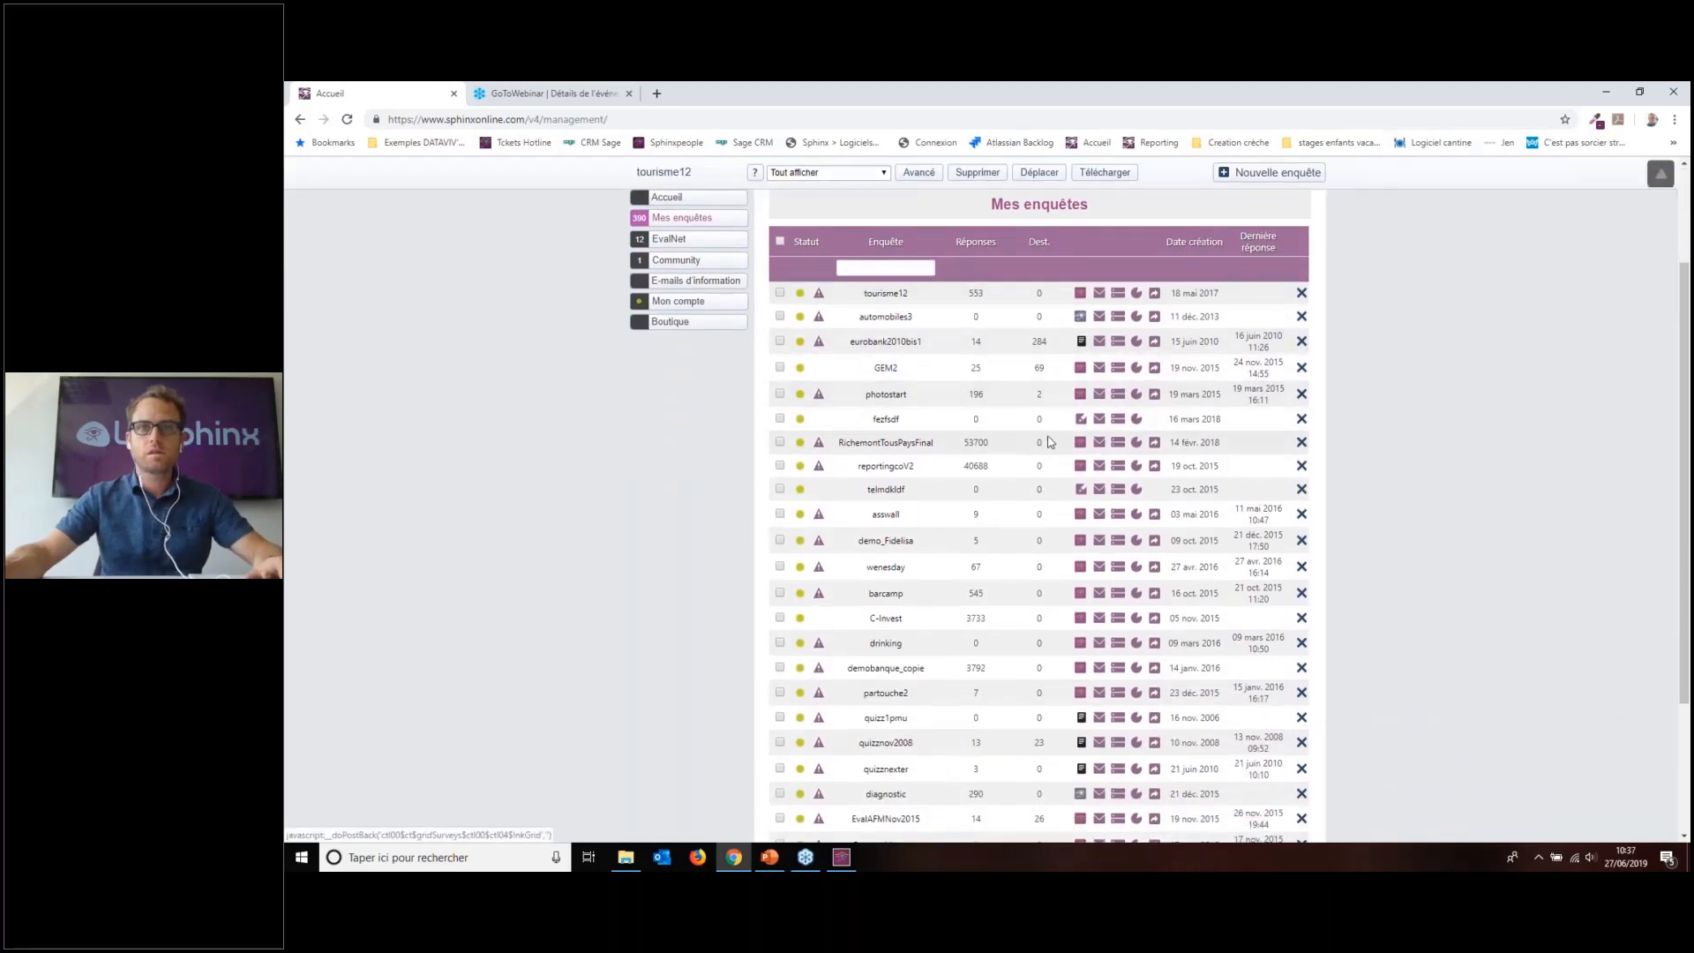
pyautogui.scroll(-1, 903, 300)
pyautogui.scroll(2, 877, 692)
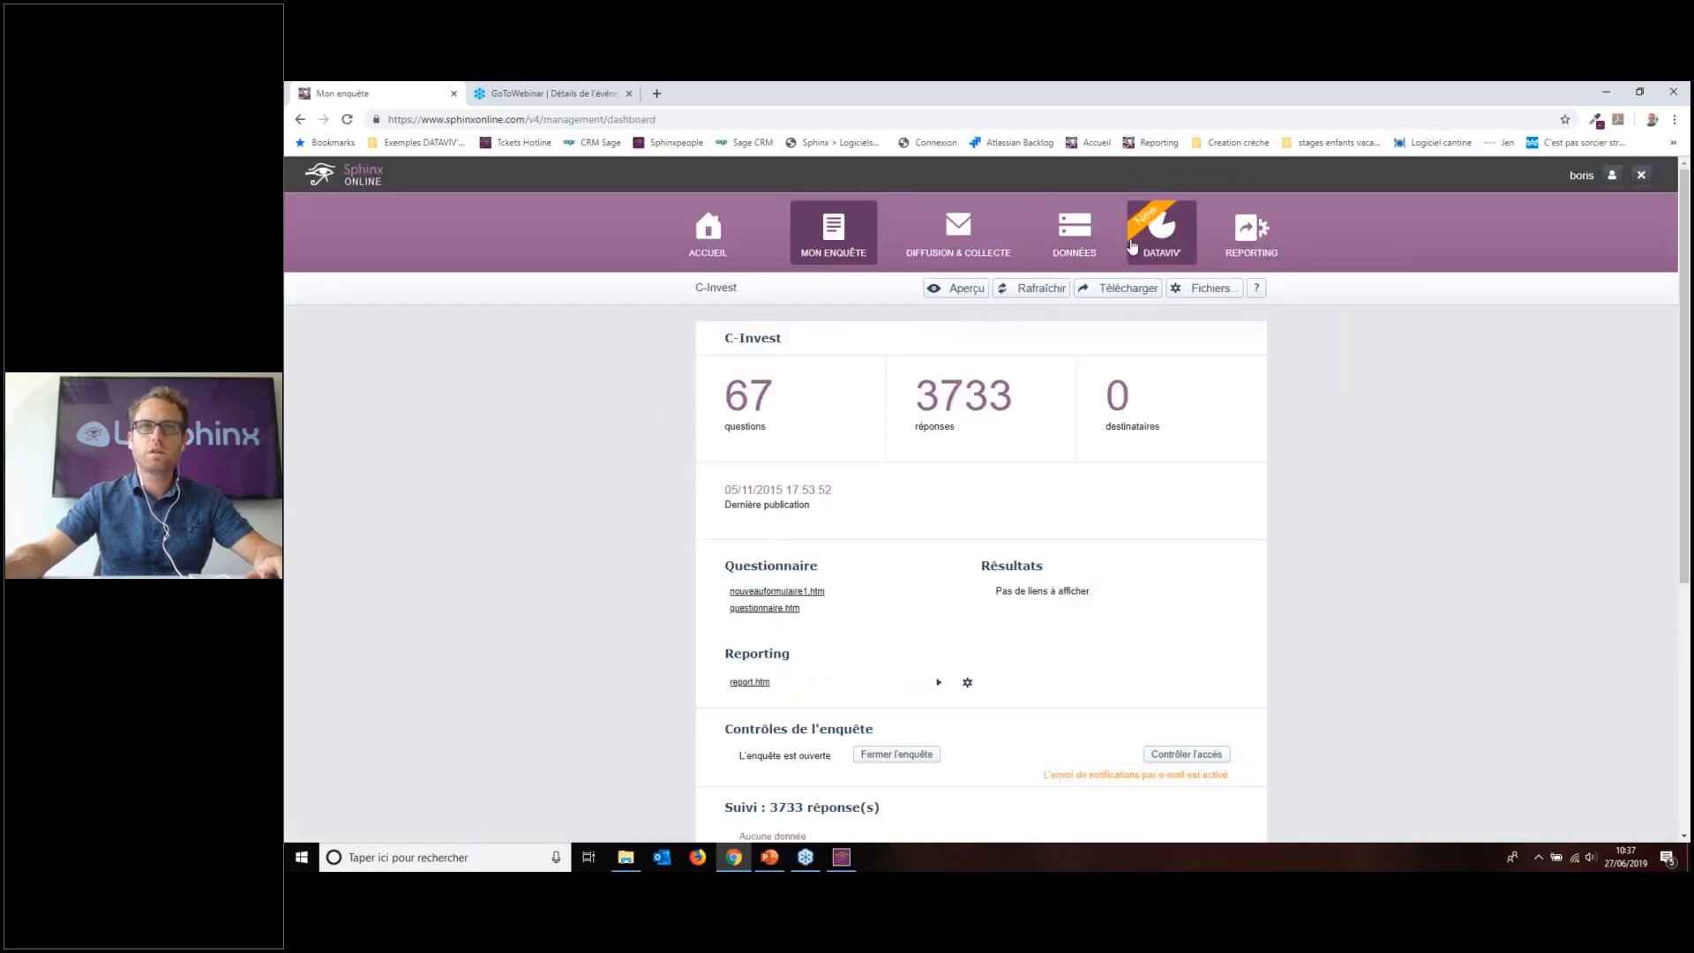
# Step: Create a new DATAVIV view named eeee for C-Invest via Nouvelle vue
pyautogui.click(1161, 234)
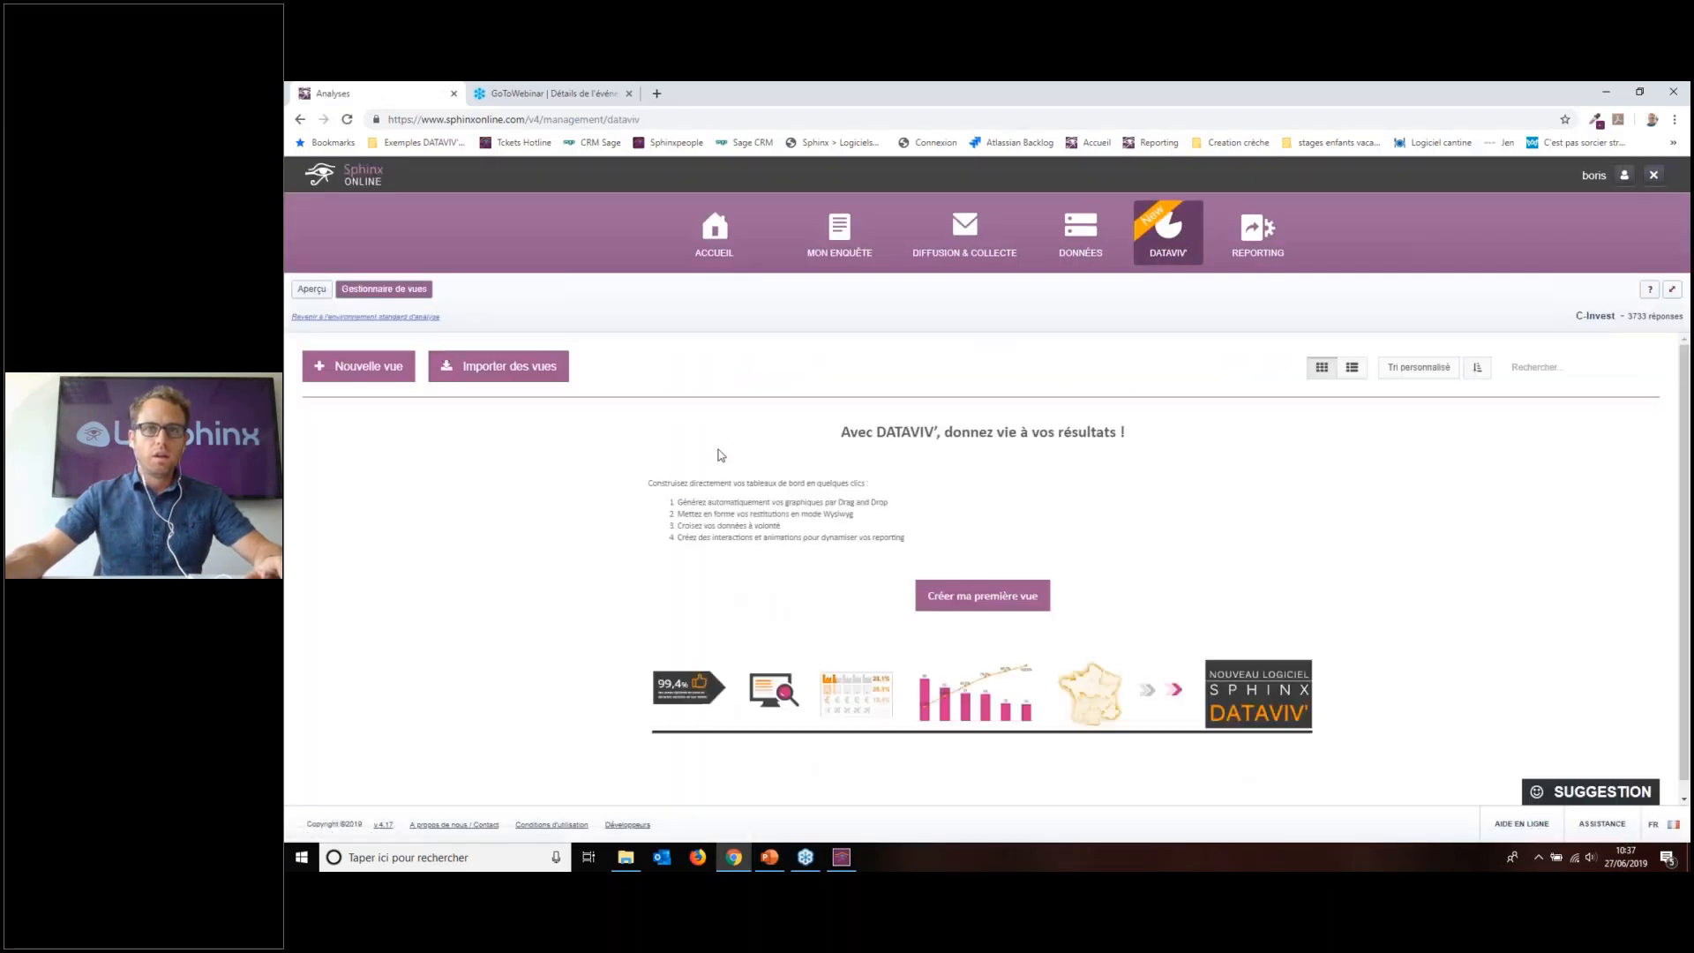
pyautogui.click(362, 366)
pyautogui.click(1187, 764)
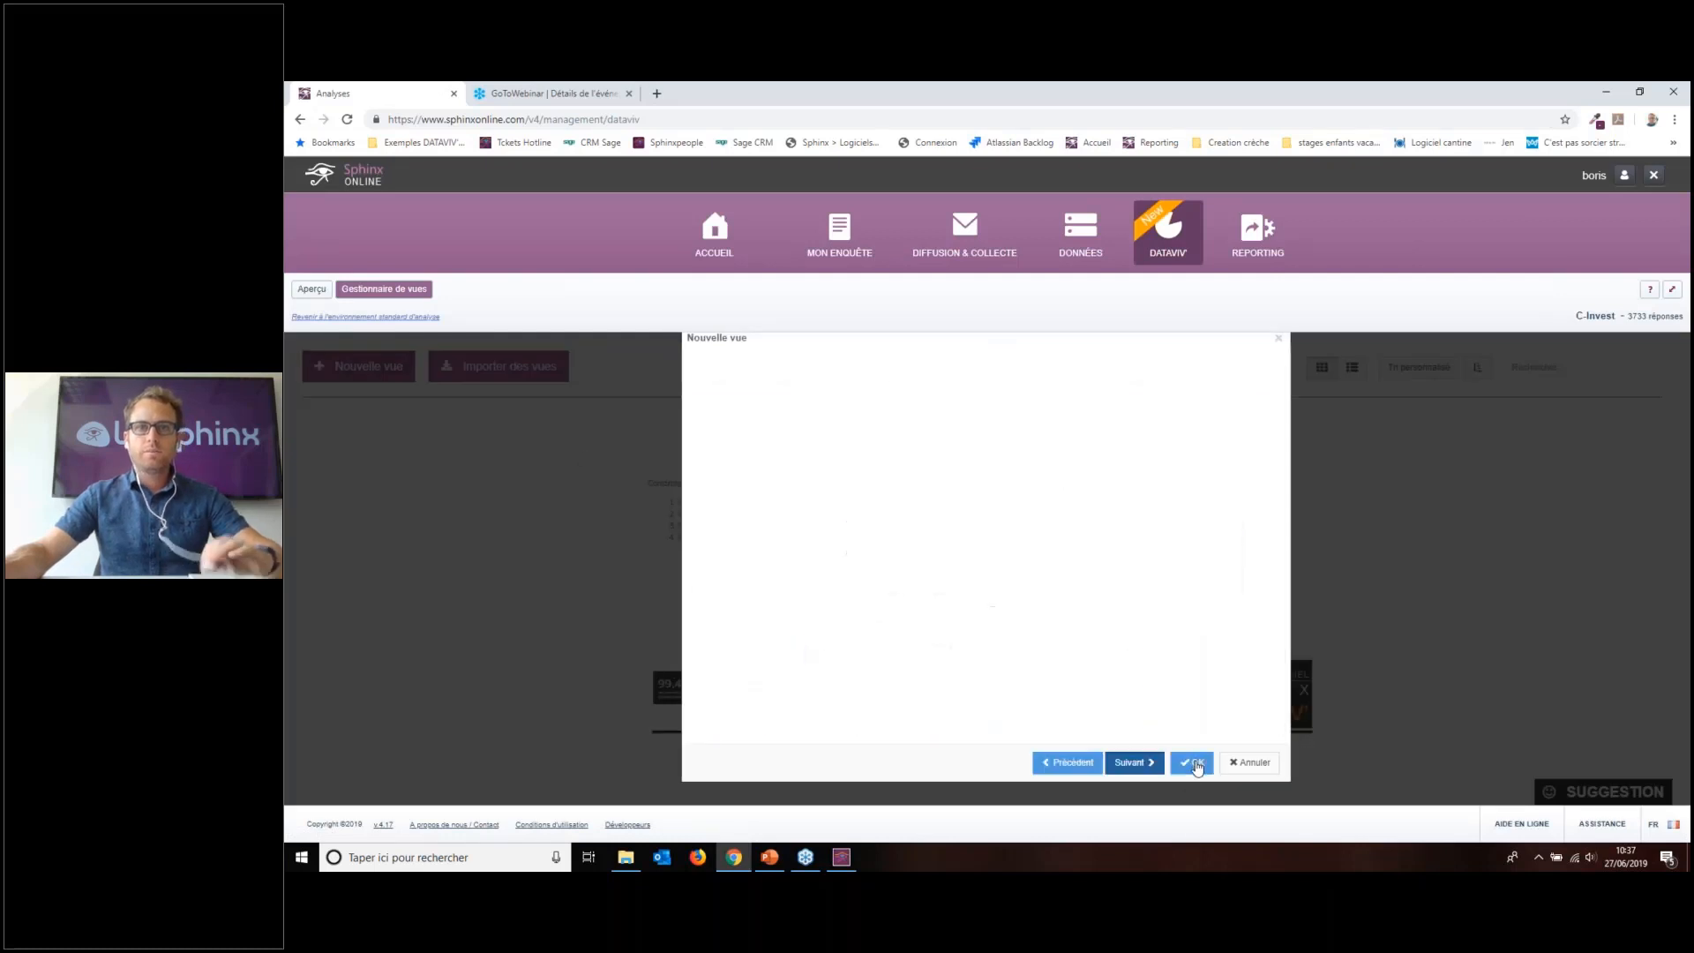
pyautogui.click(848, 422)
pyautogui.click(1148, 572)
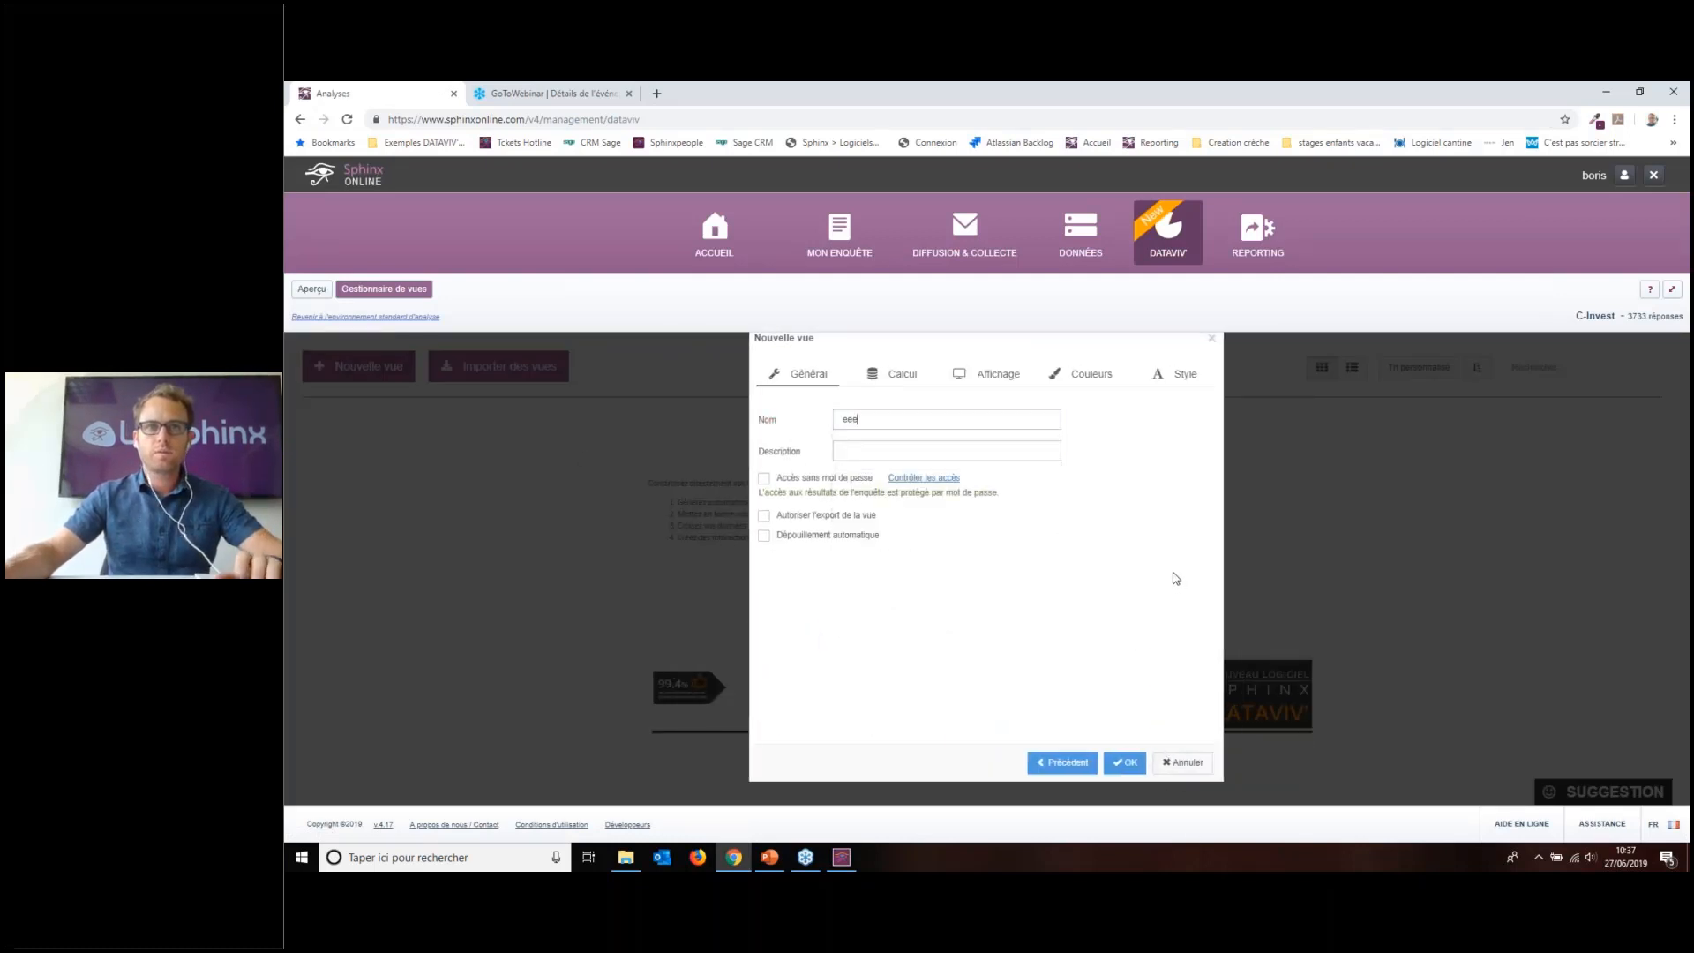
pyautogui.click(1124, 762)
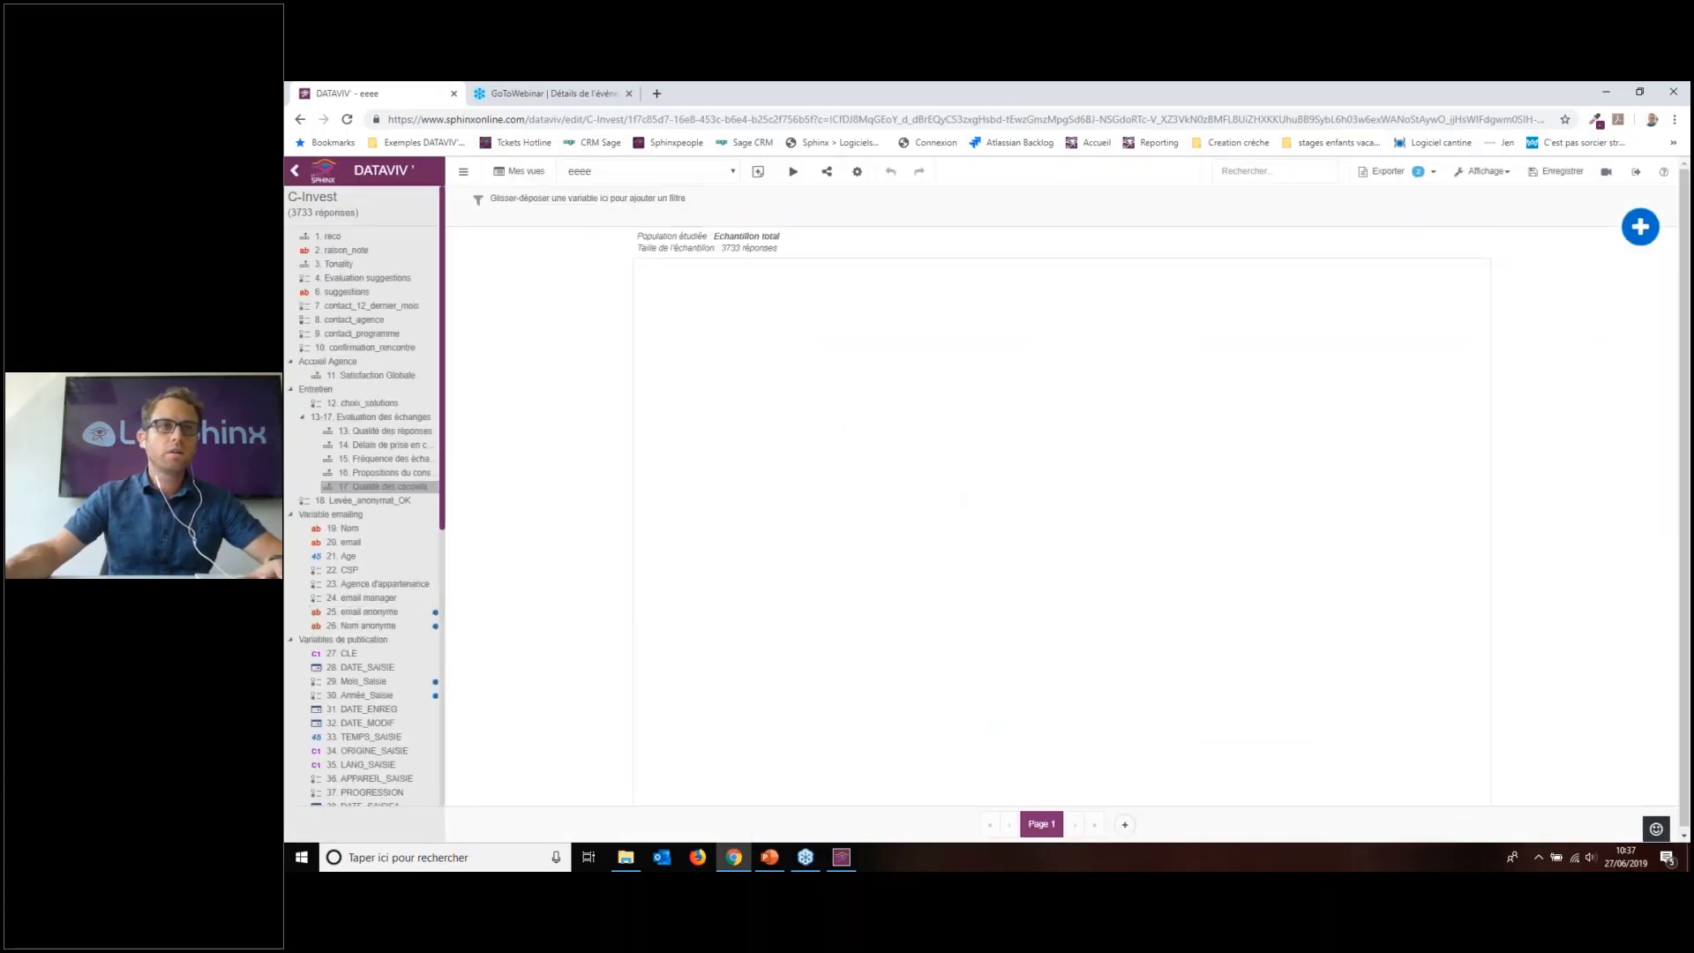
# Step: Add an enlarged 2. raison_note word cloud using automatically generated expressions
pyautogui.moveTo(353, 255); pyautogui.dragTo(737, 329)
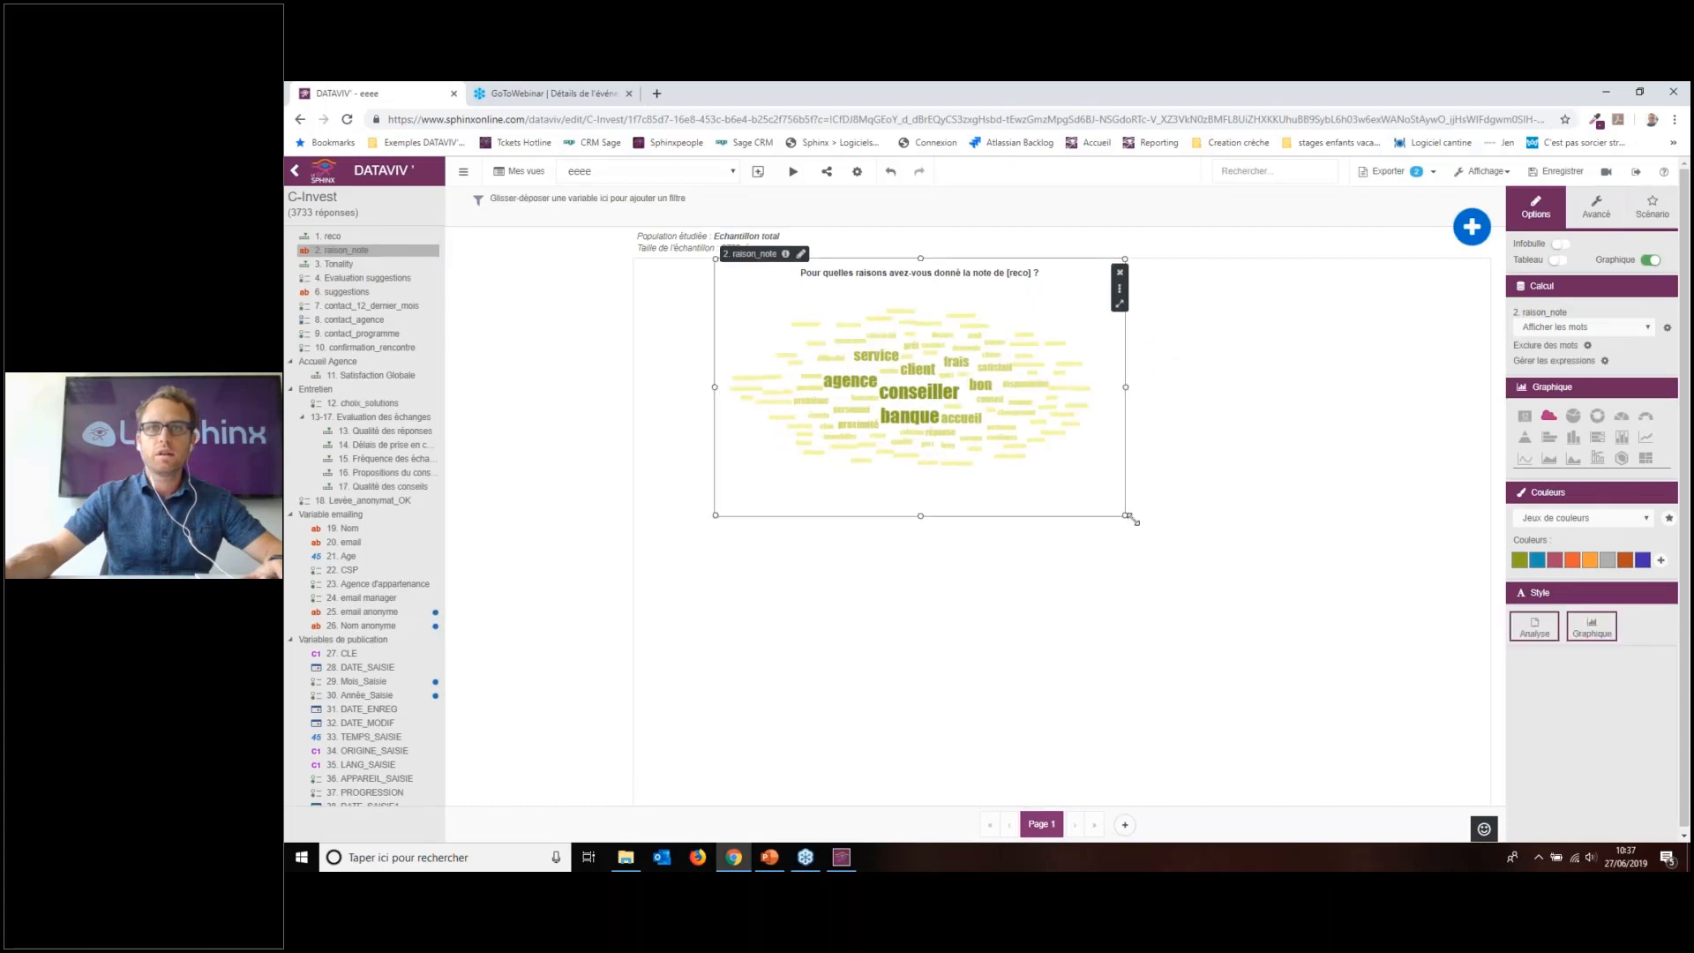
pyautogui.moveTo(1131, 517); pyautogui.dragTo(1405, 729)
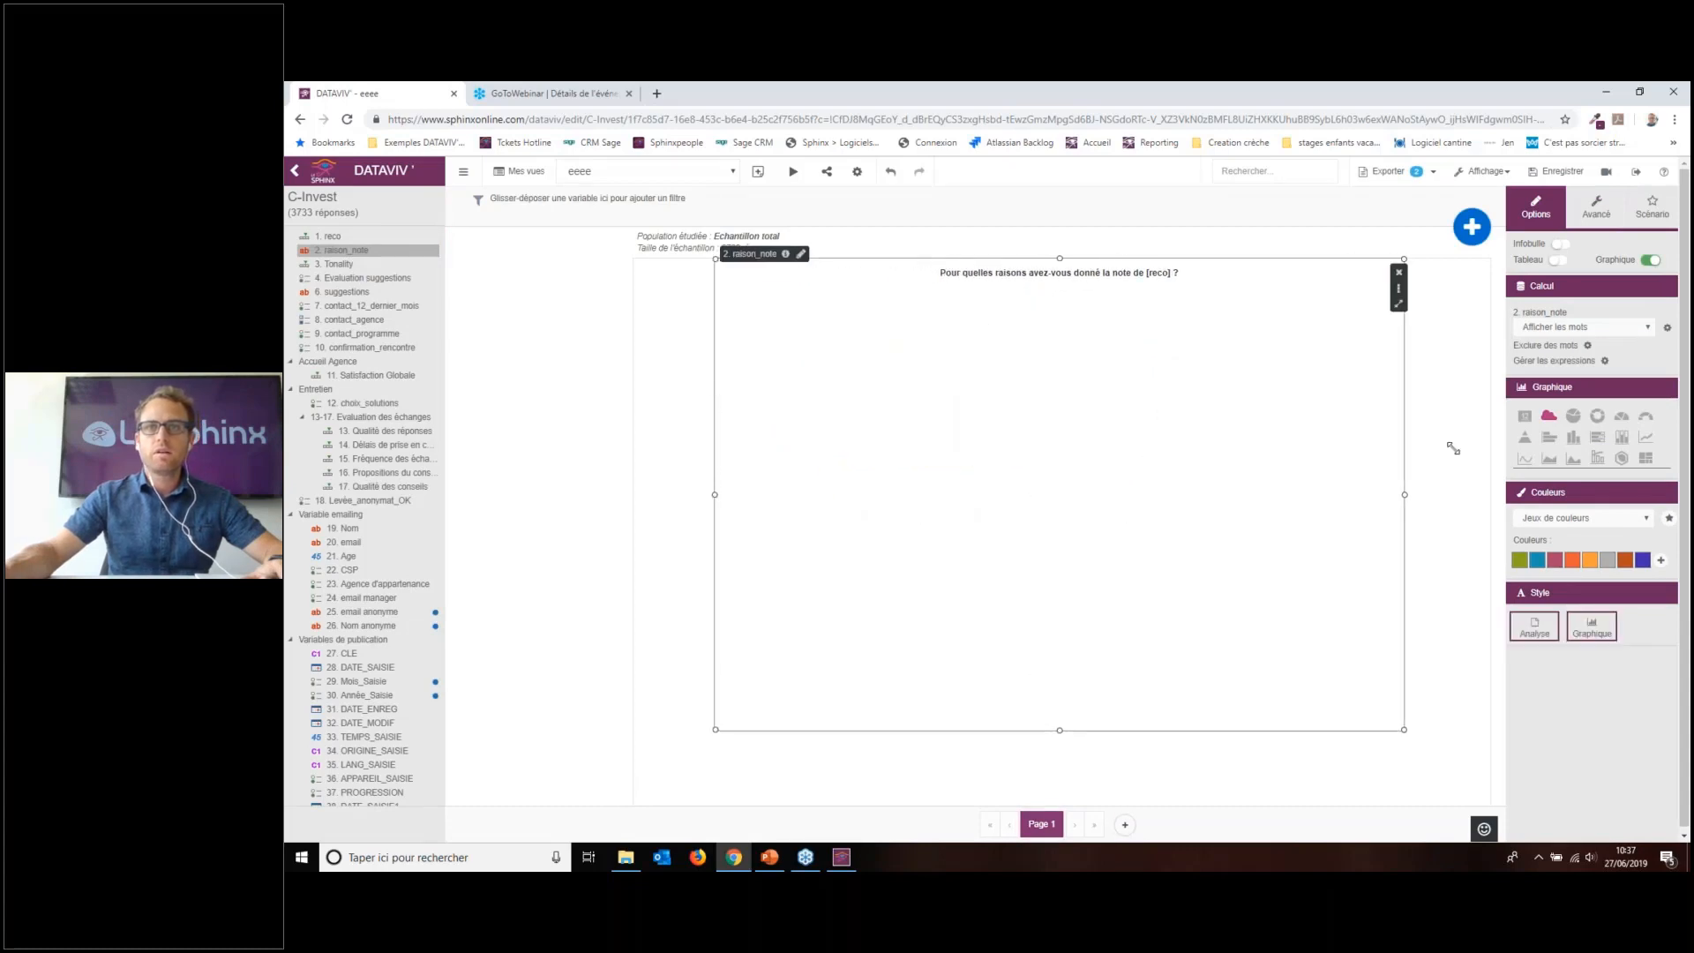
pyautogui.click(1618, 361)
pyautogui.click(1059, 357)
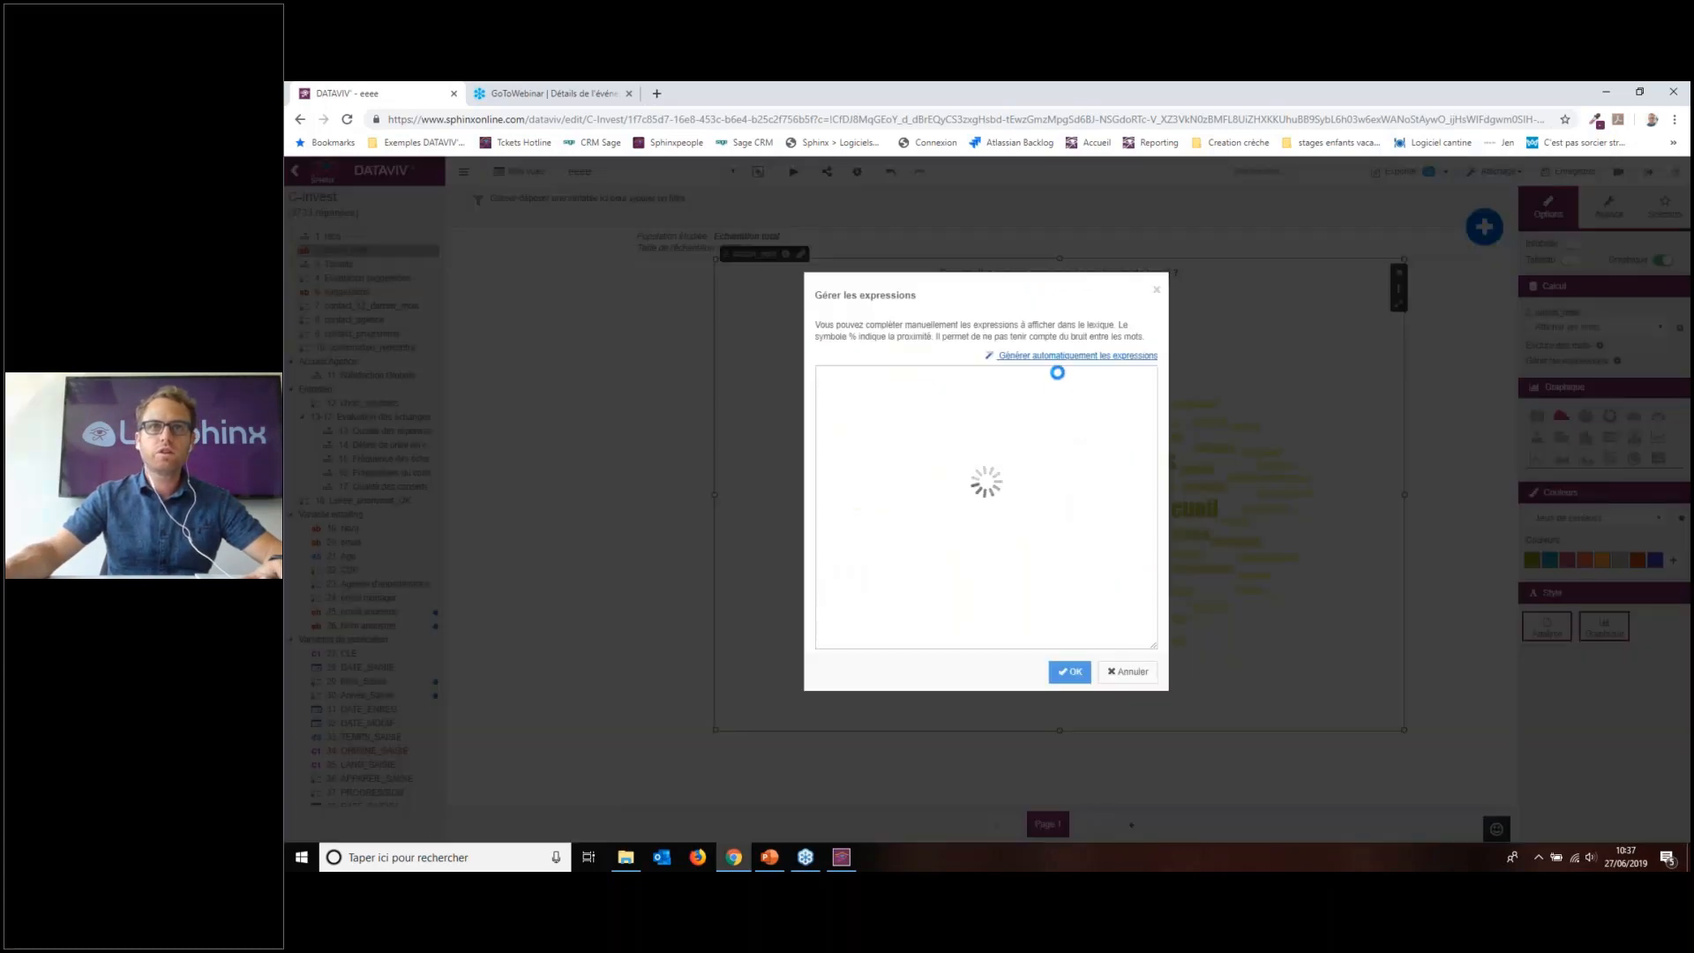
pyautogui.click(1069, 672)
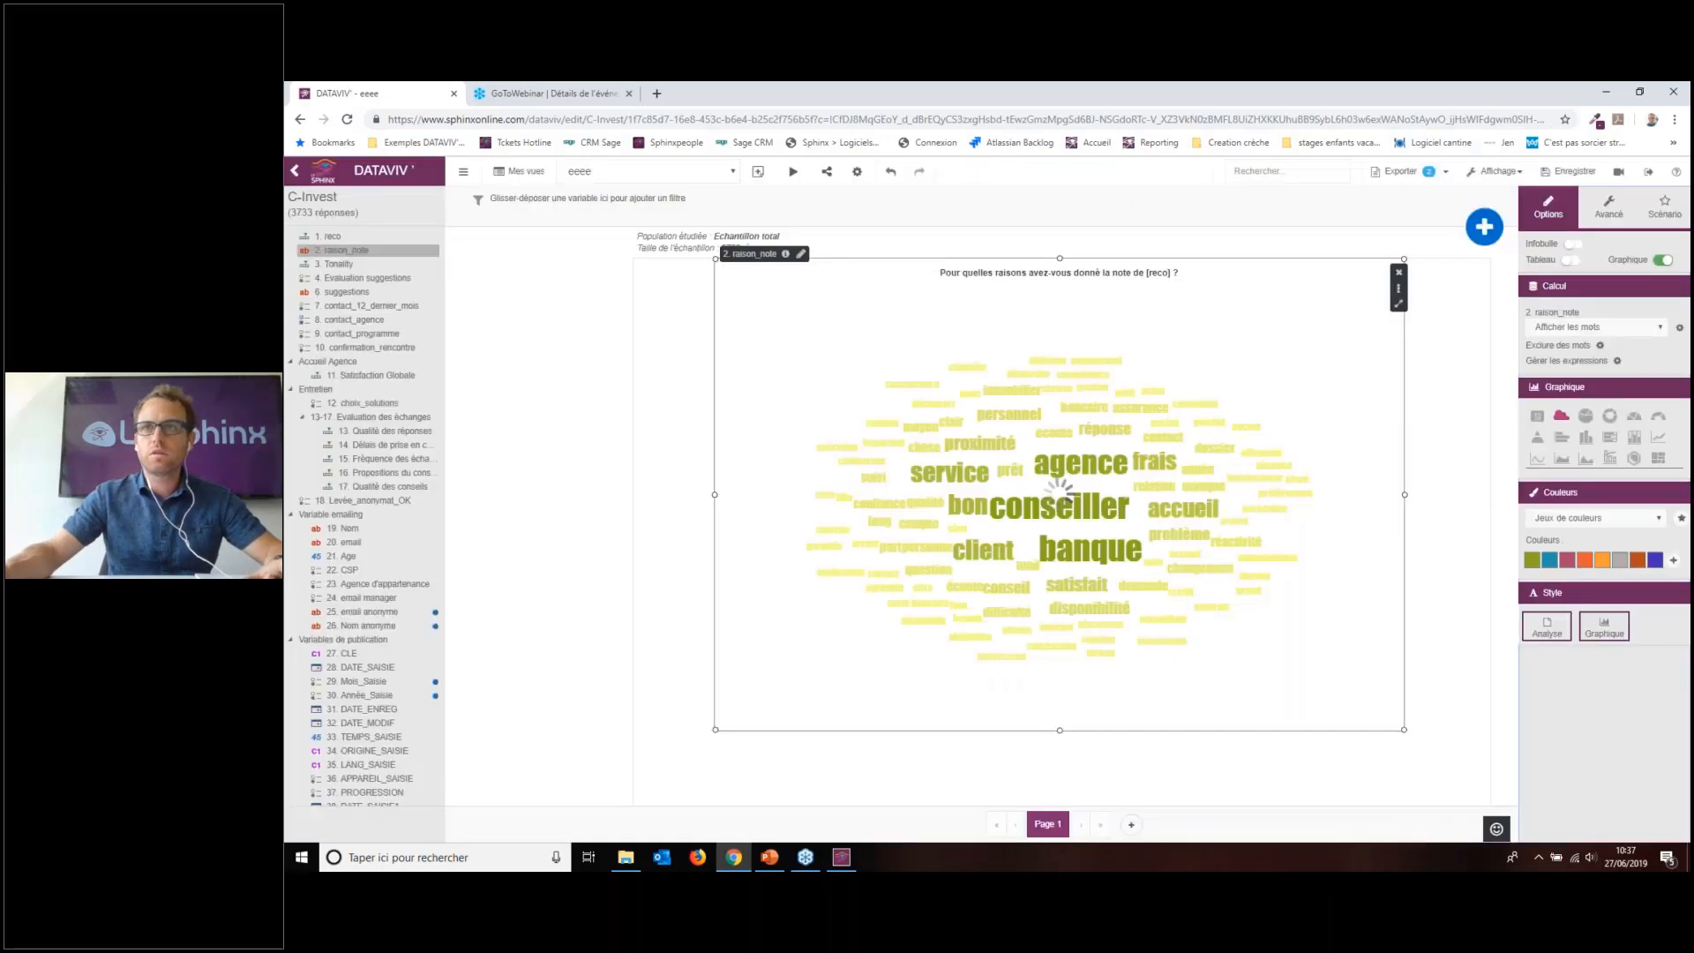
# Step: Uncheck Noms communs and Adjectifs so only expressions like proximité … agence remain
pyautogui.moveTo(1516, 83); pyautogui.dragTo(1340, 108)
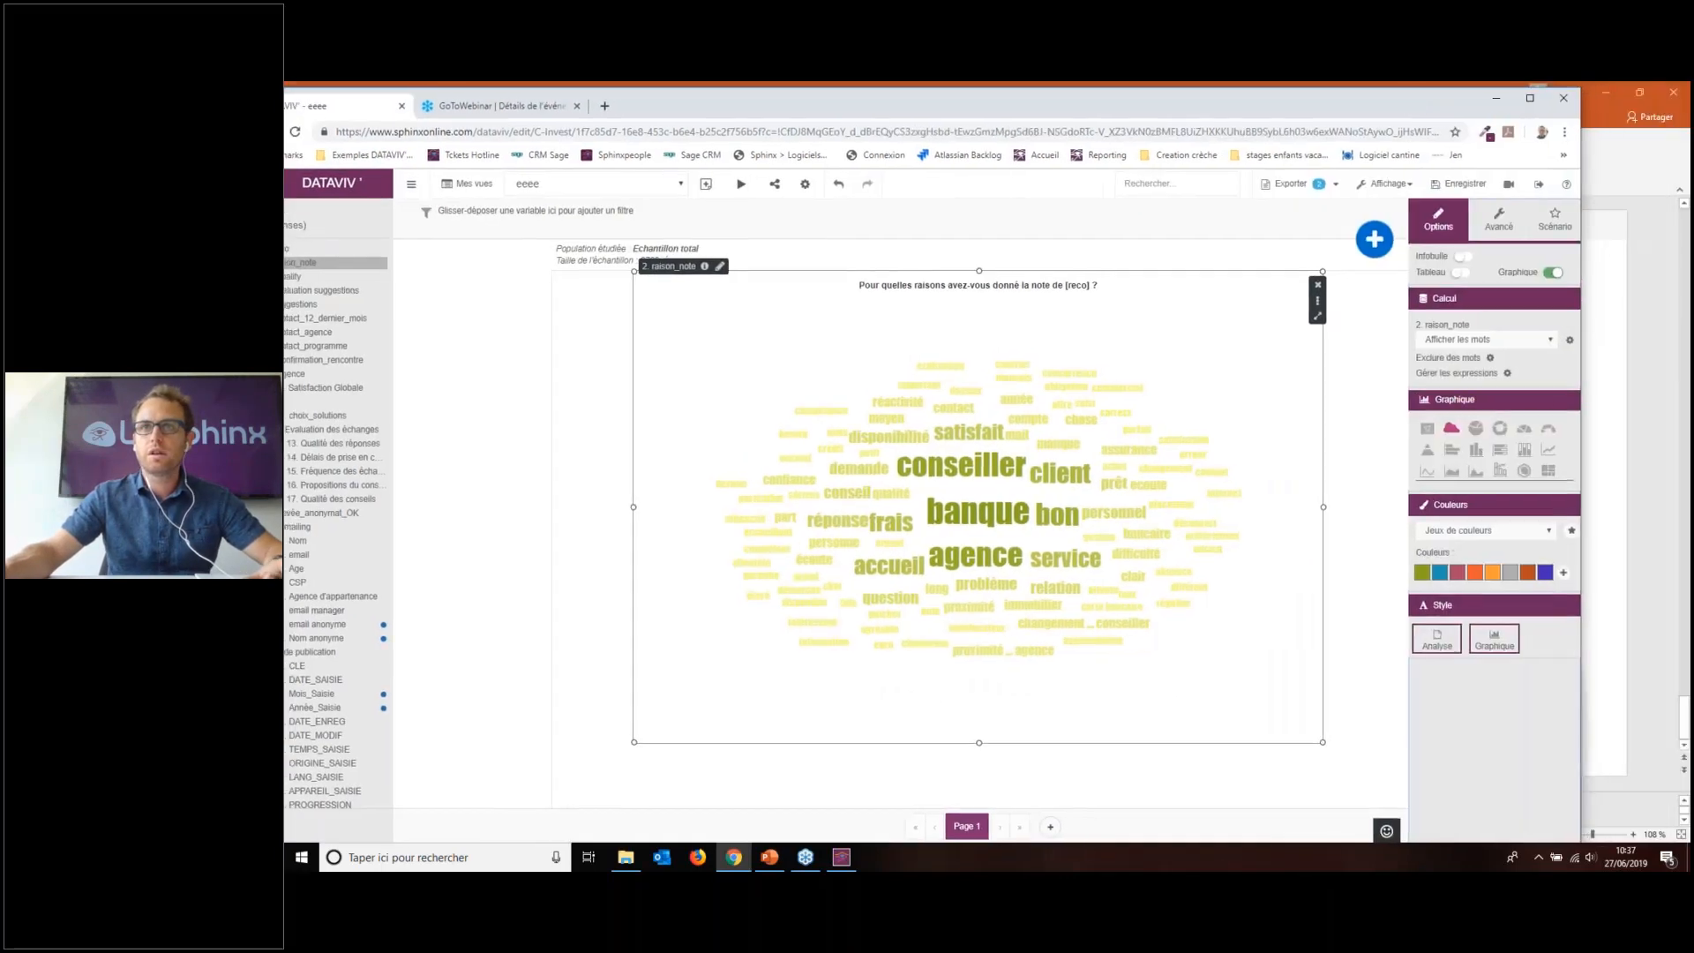
pyautogui.click(1474, 339)
pyautogui.click(1498, 321)
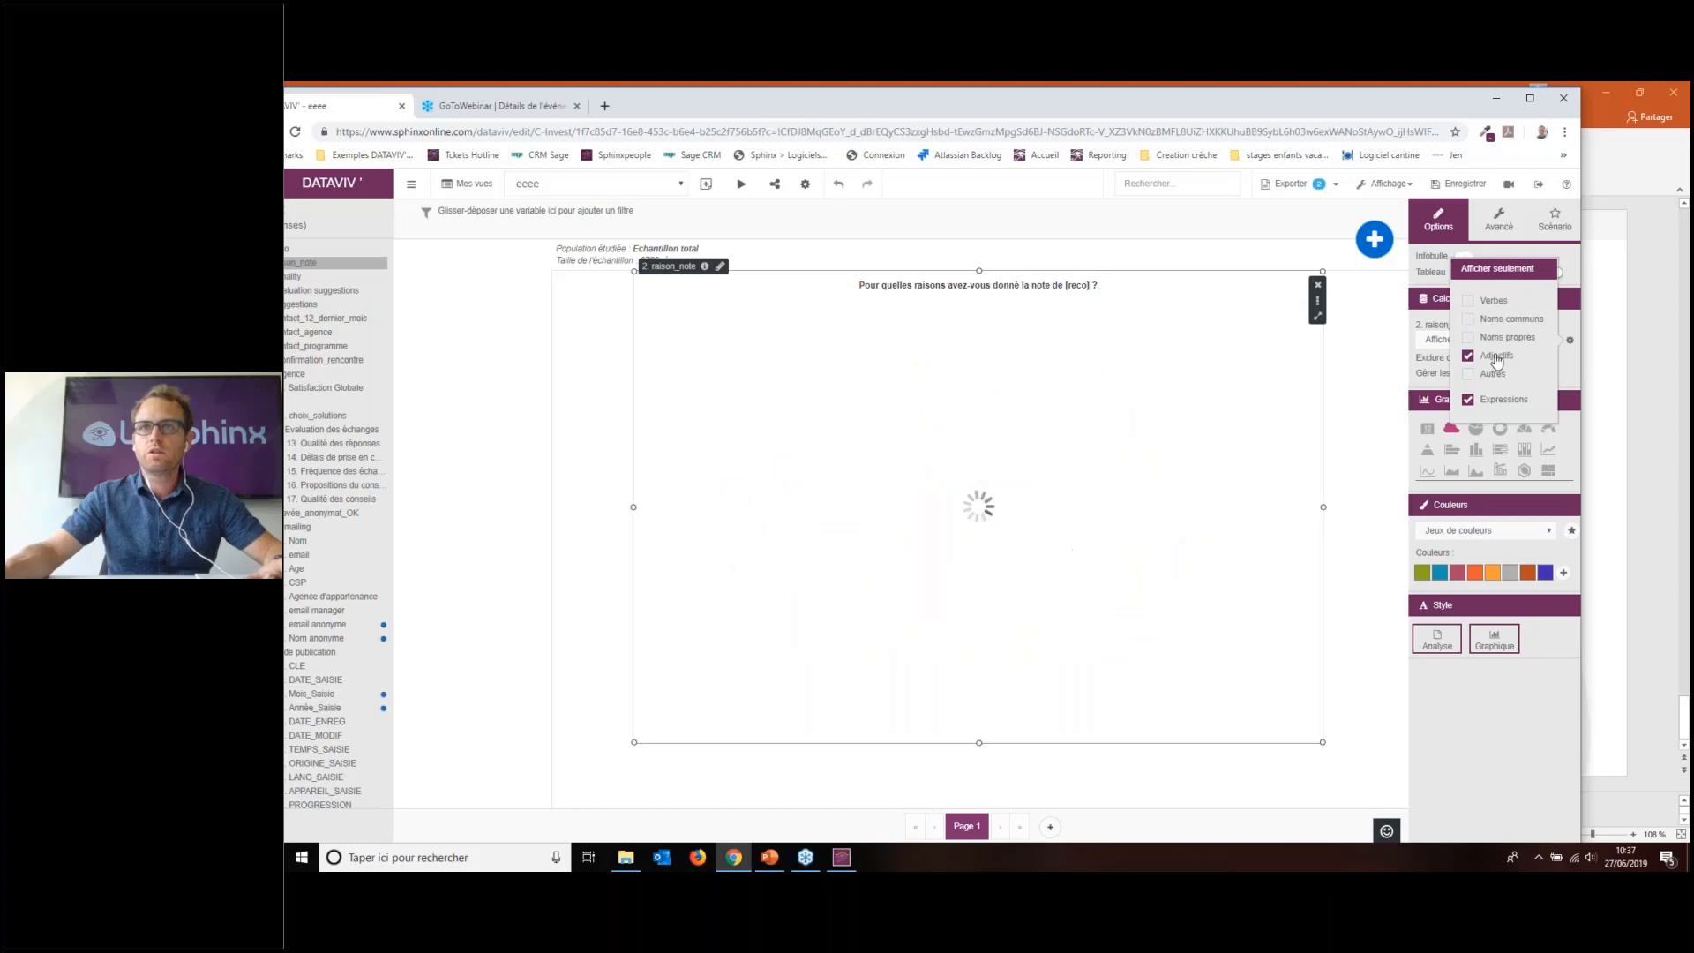
pyautogui.click(1497, 358)
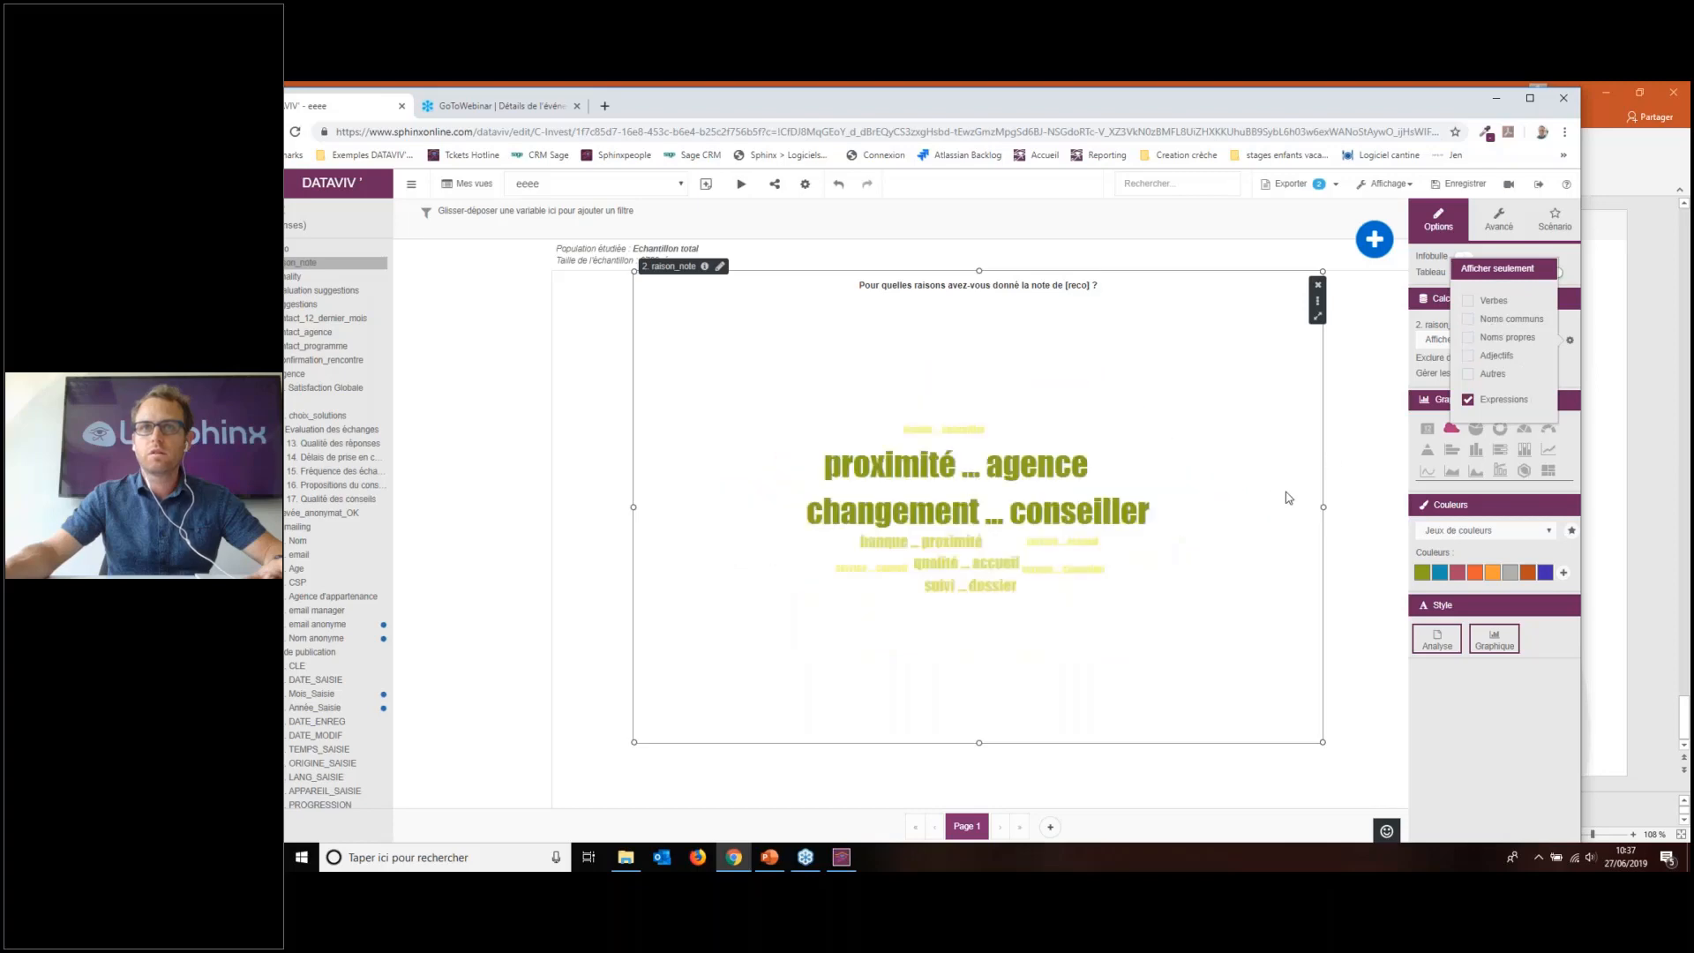
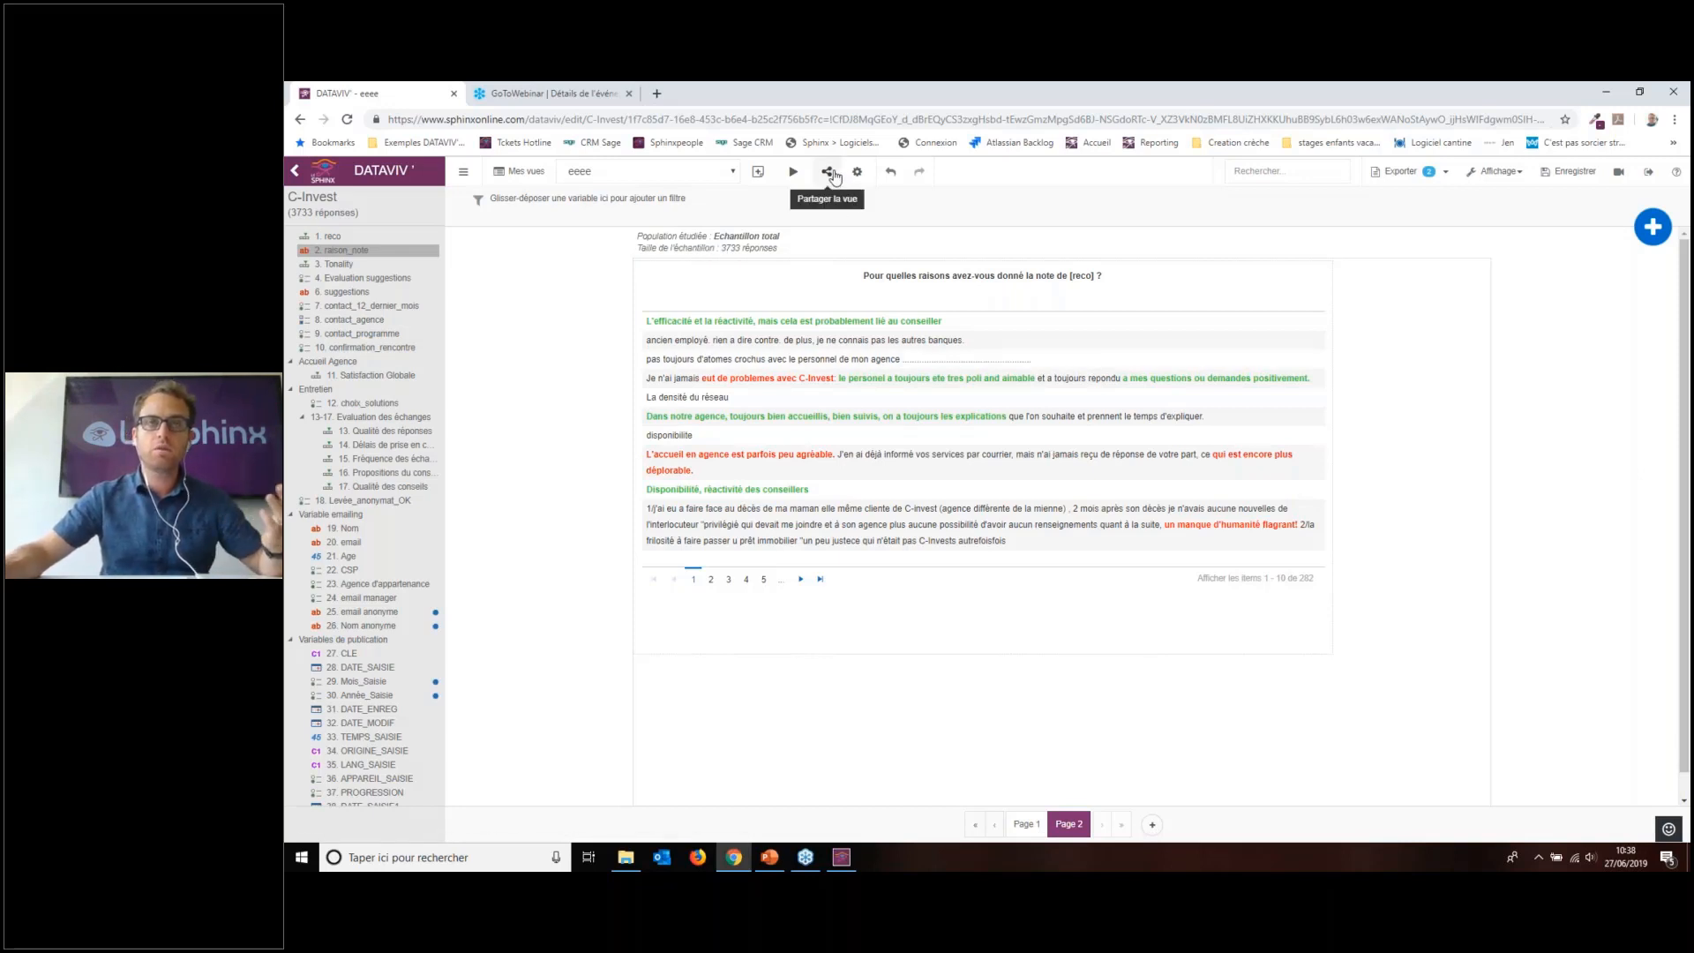
# Step: Copy the view's short share link from Partager and open a new browser tab
pyautogui.click(831, 174)
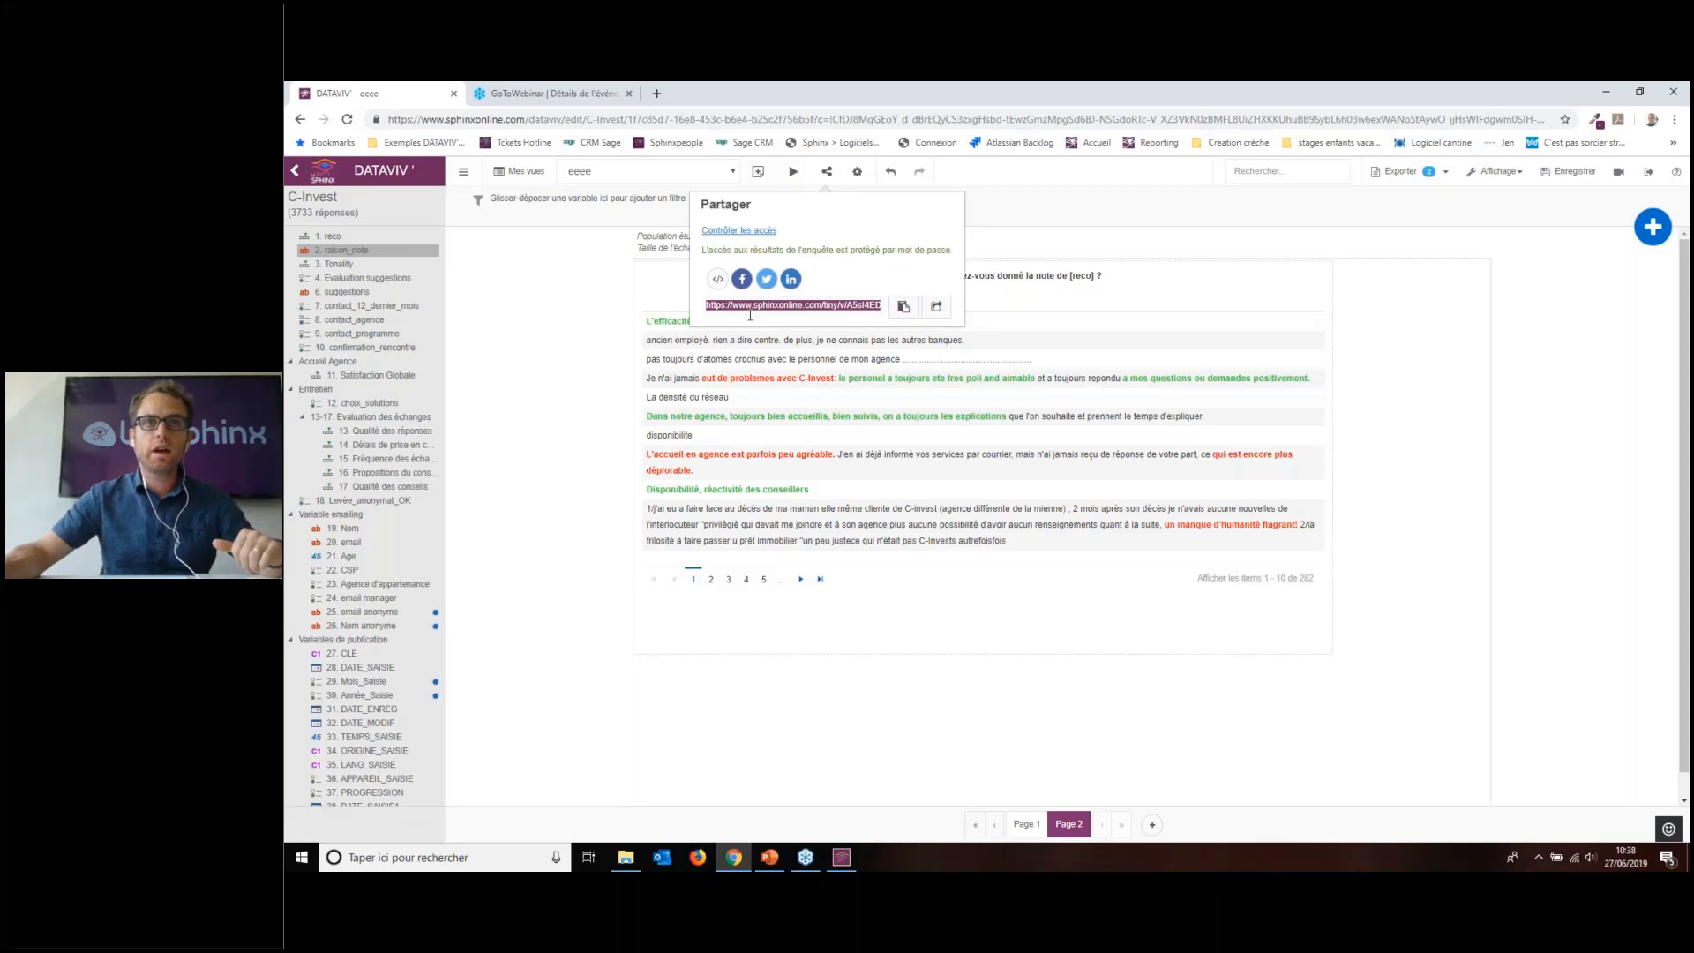
pyautogui.click(902, 309)
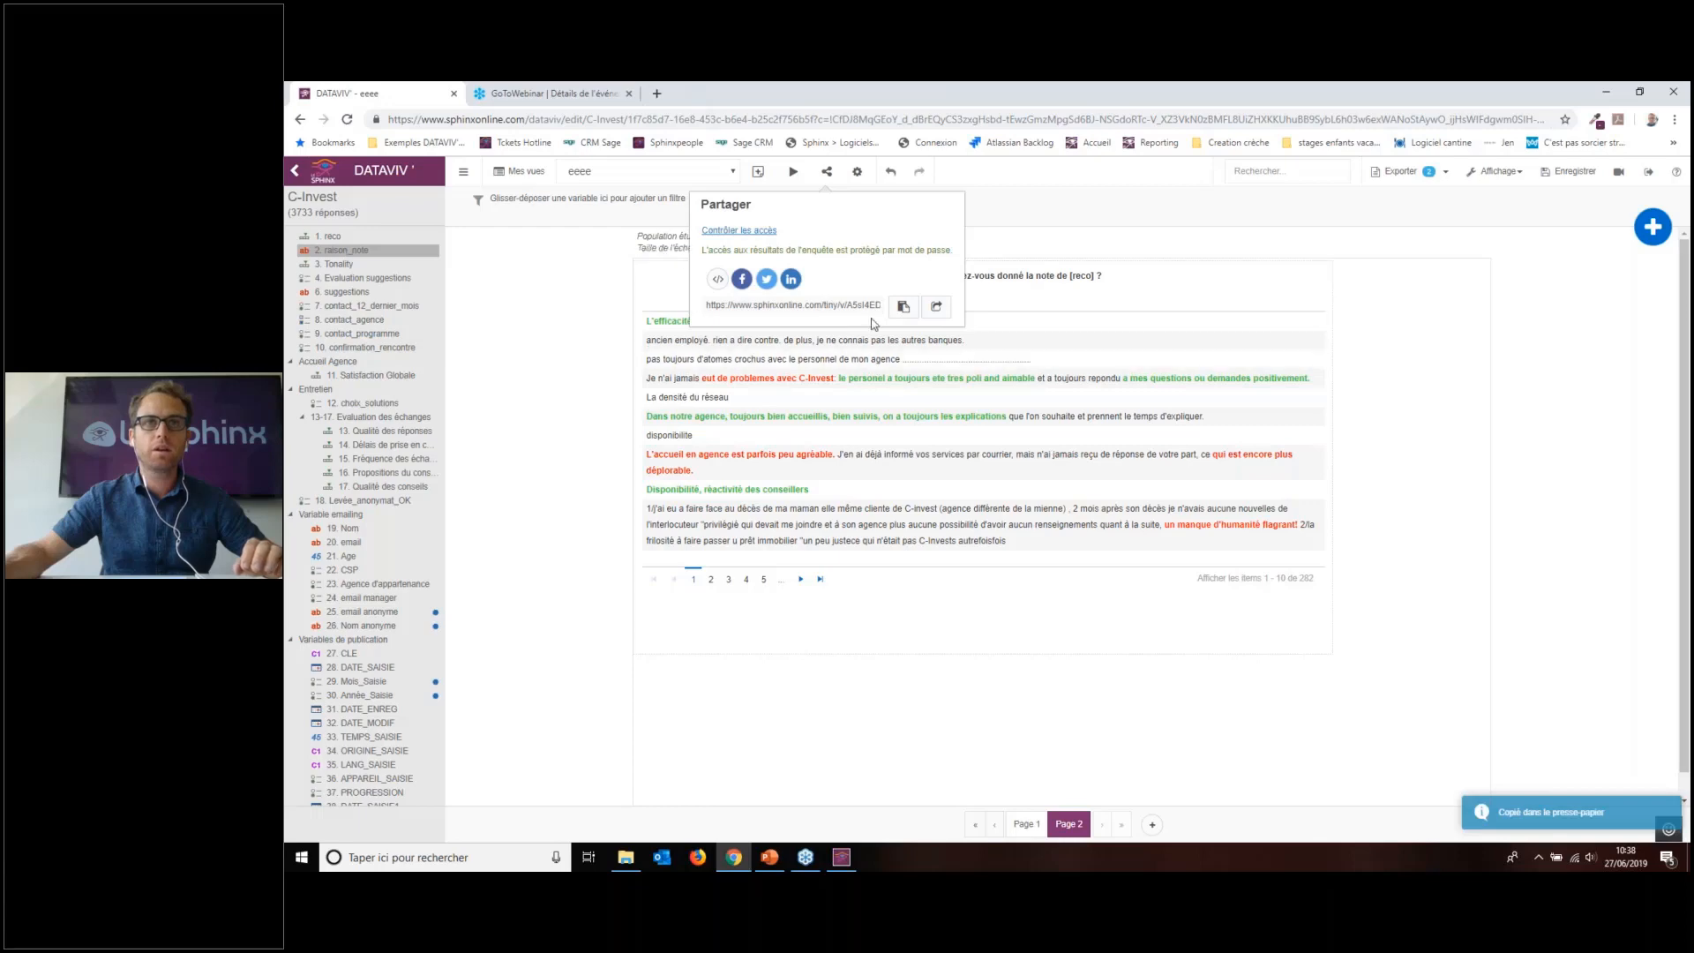
pyautogui.click(656, 93)
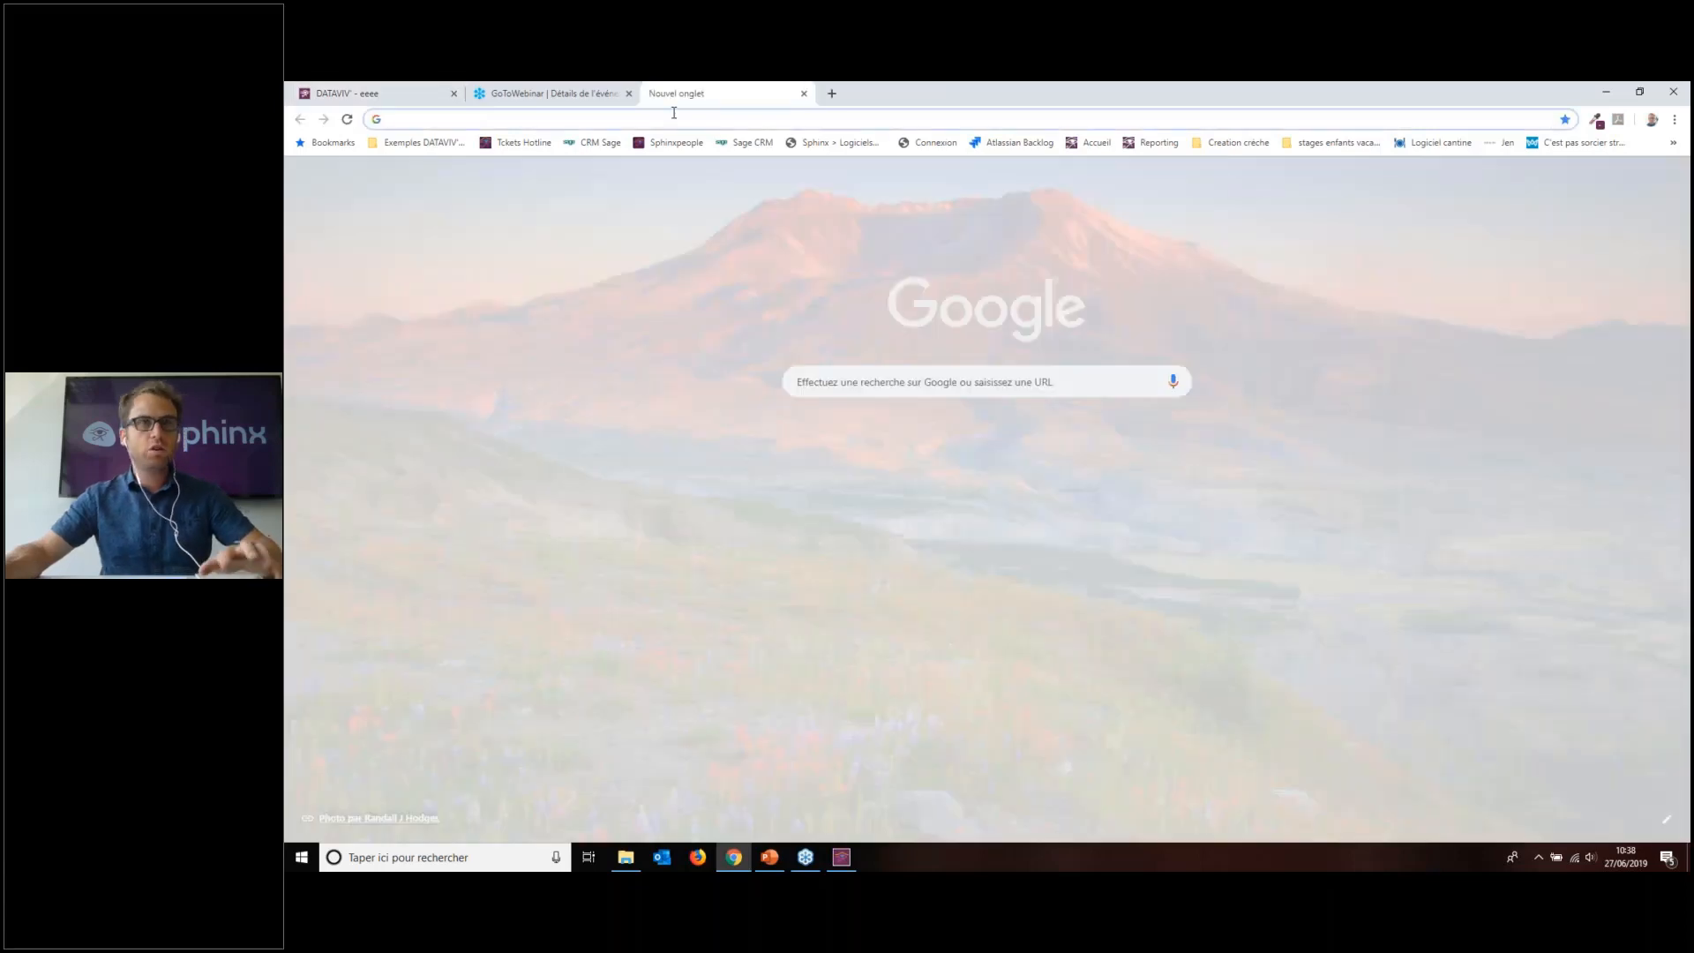
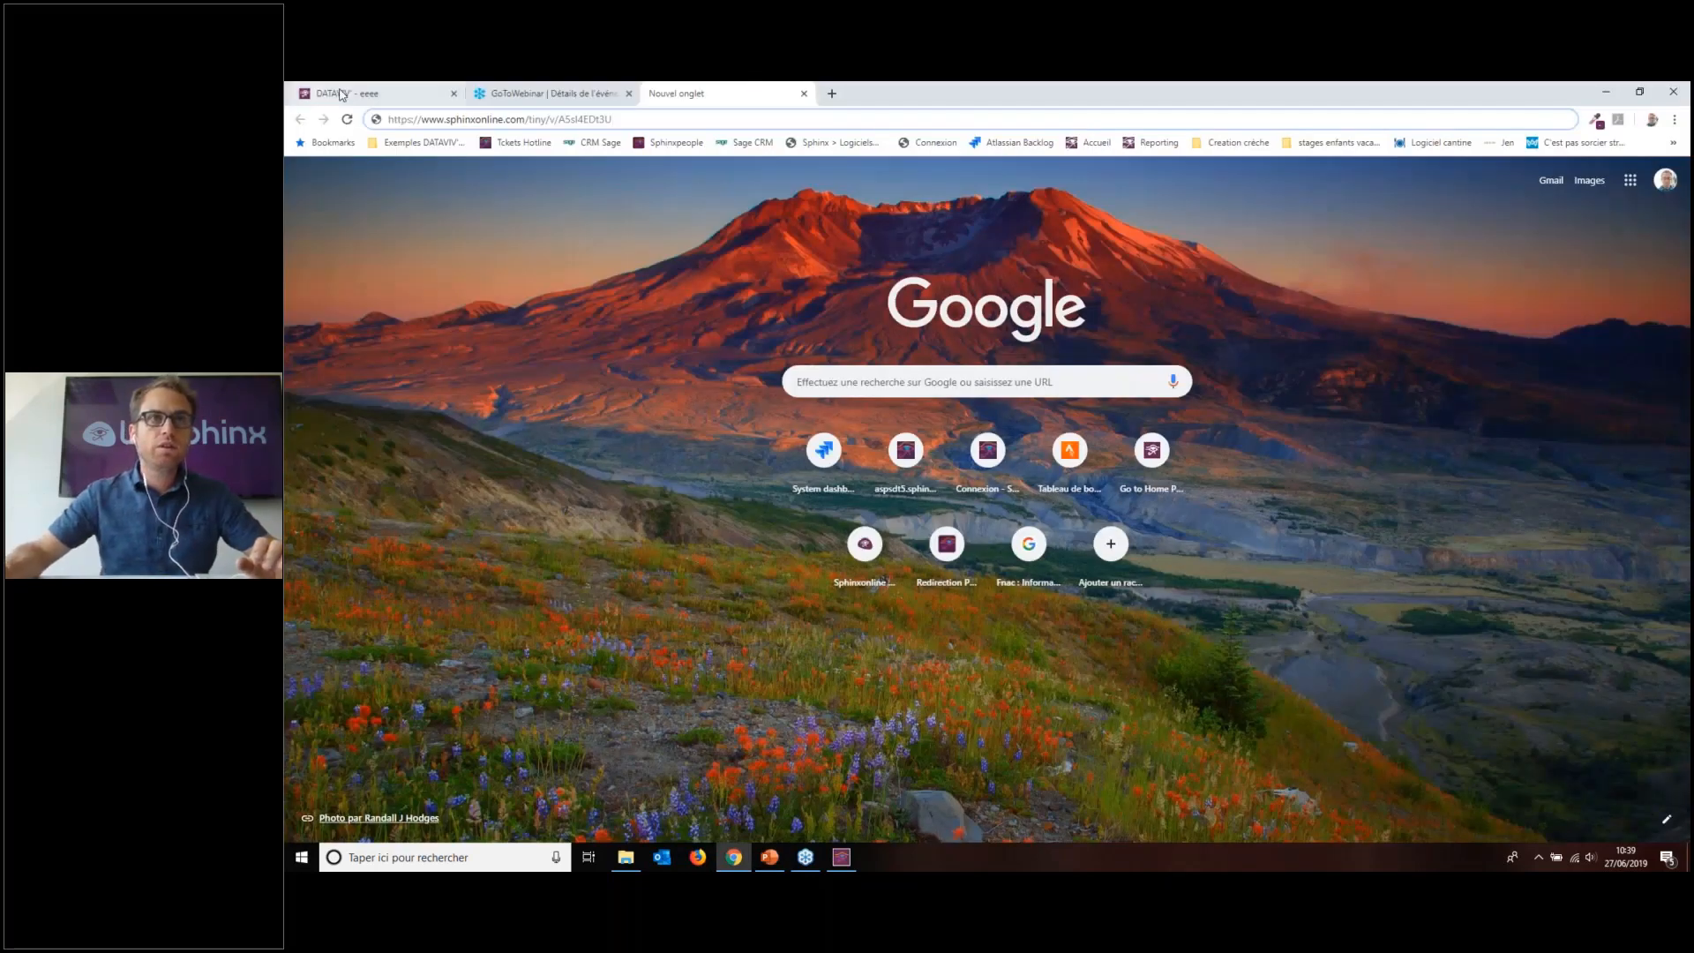
# Step: Paste the share link into the new tab's address bar, then return to the DATAVIV tab
pyautogui.hotkey('ctrl', '1')
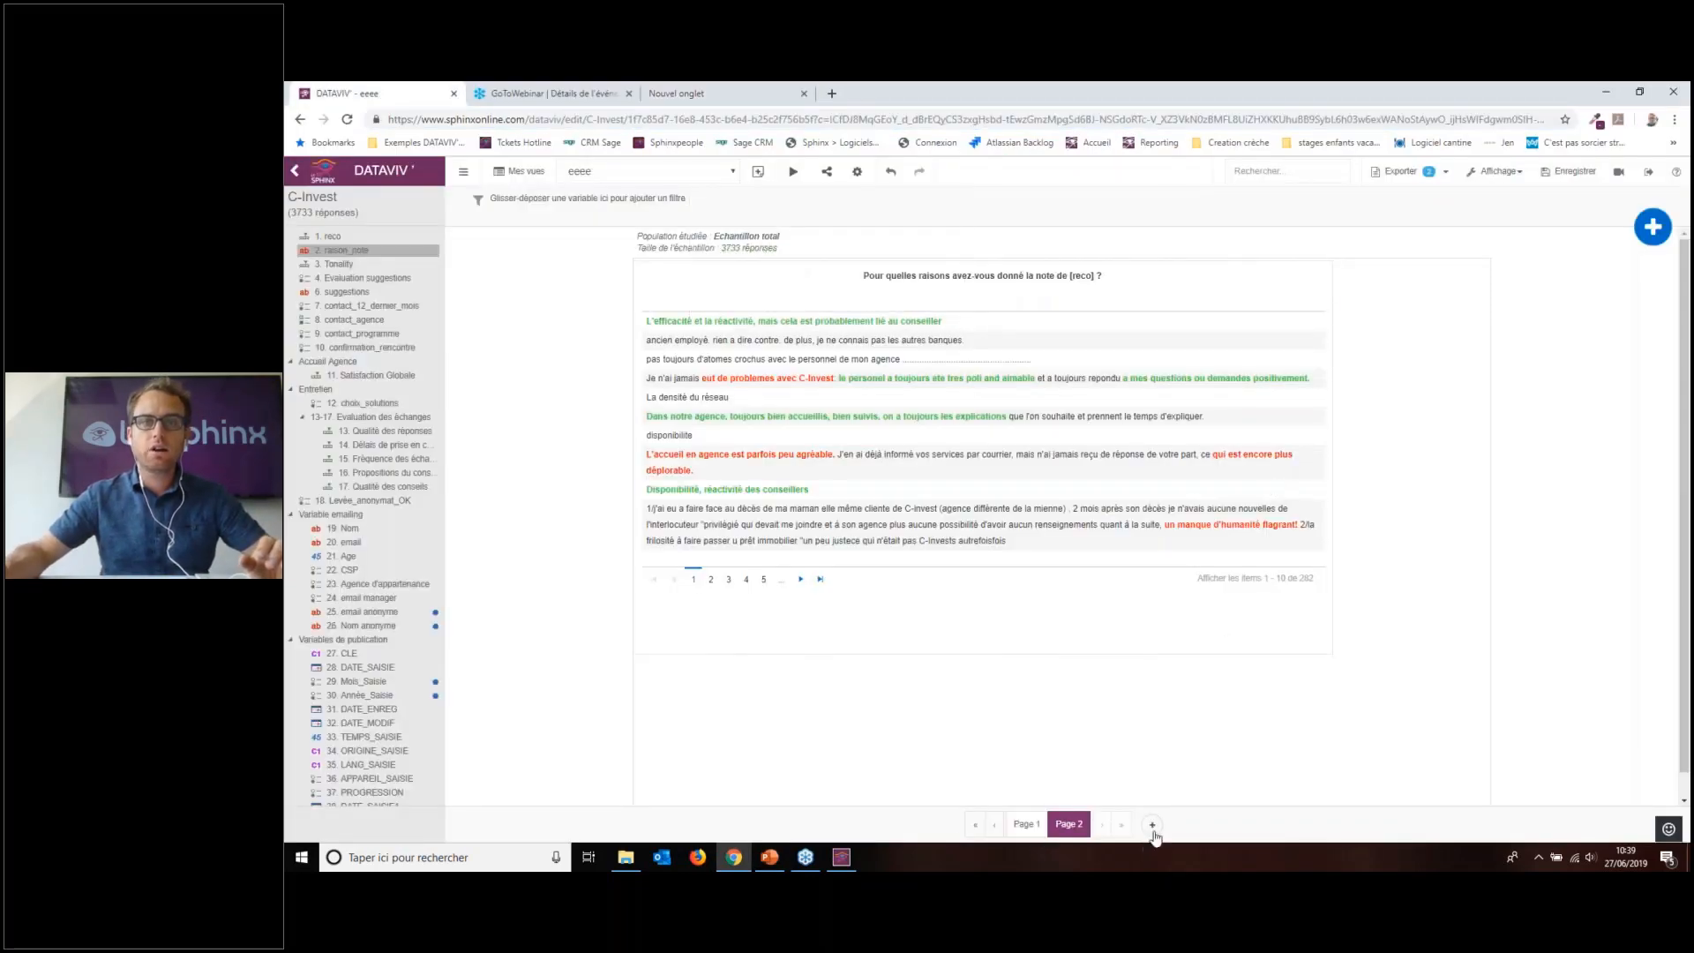
# Step: Add Page 3 with an enlarged 13-17 Evaluation des échanges mean-ratings chart and Infobulle on
pyautogui.click(1152, 825)
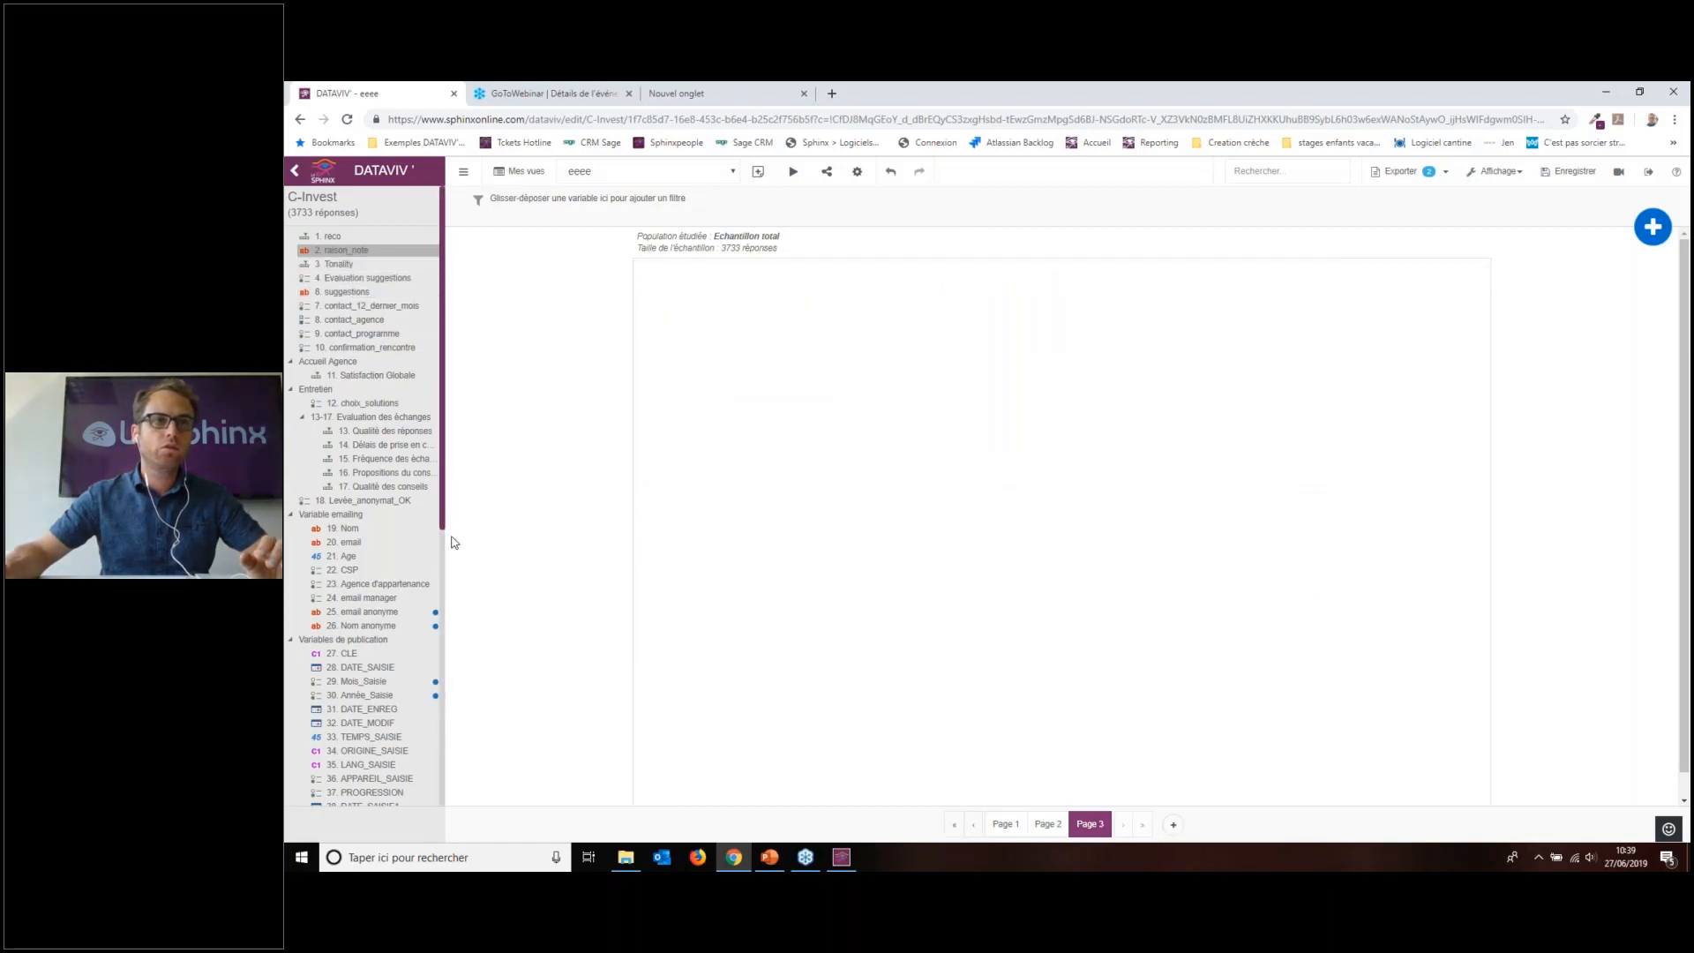
pyautogui.moveTo(371, 417); pyautogui.dragTo(829, 409)
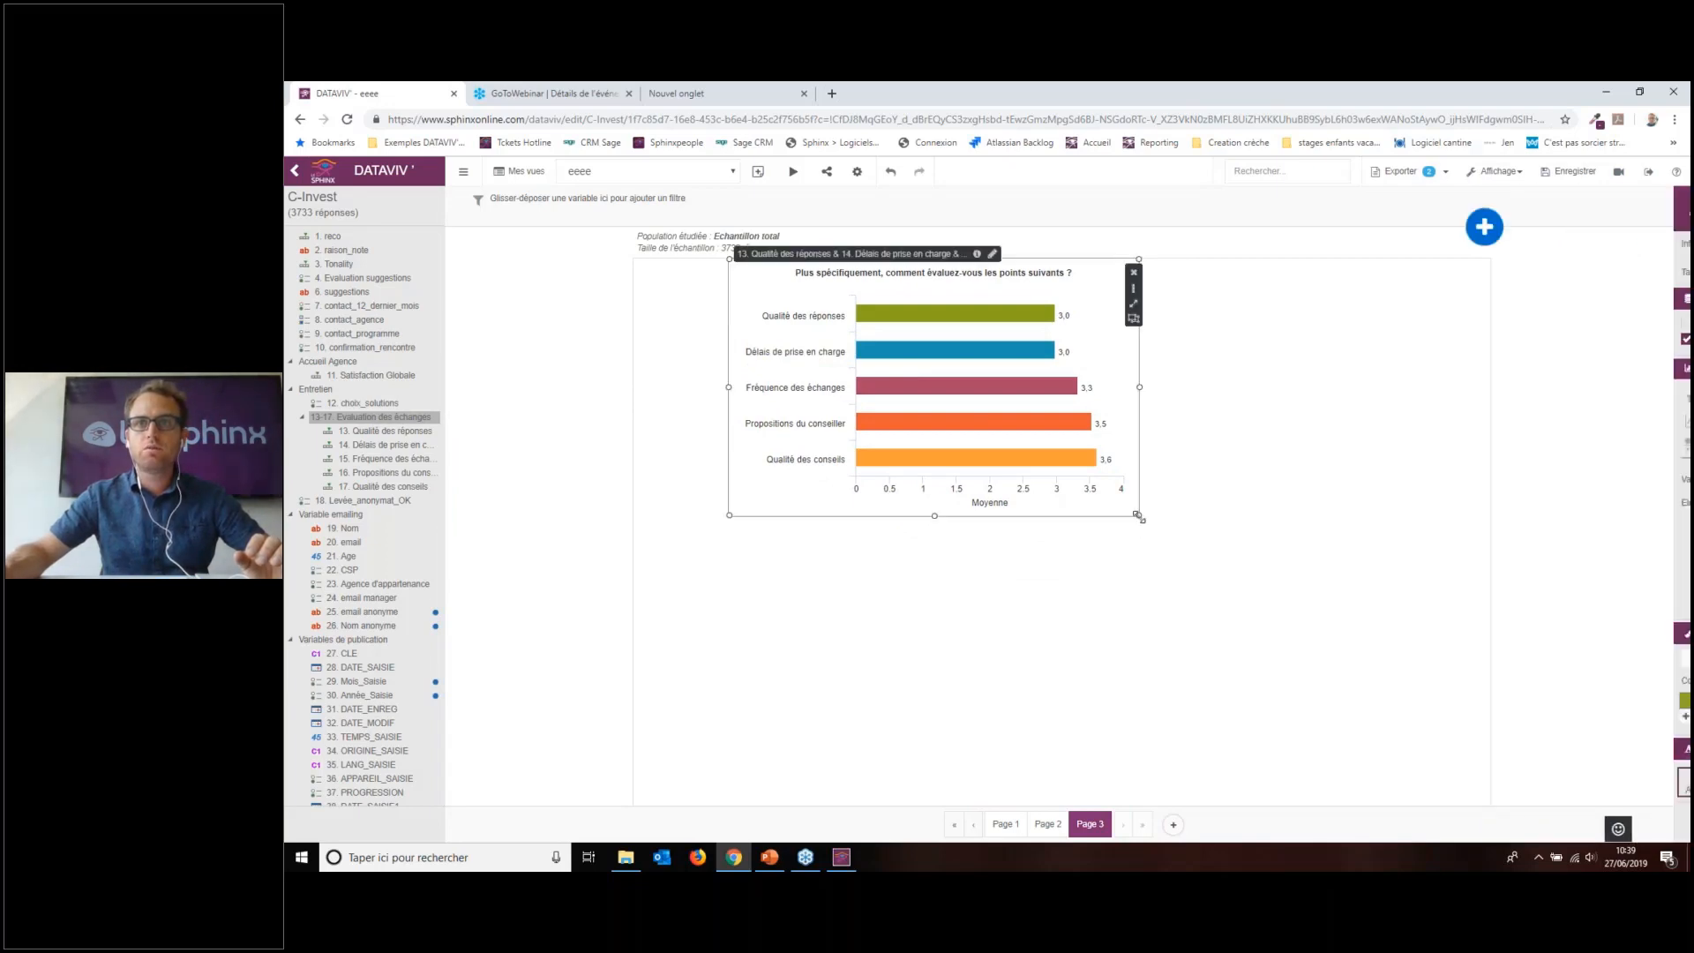
pyautogui.moveTo(1139, 513); pyautogui.dragTo(1374, 615)
pyautogui.click(1573, 244)
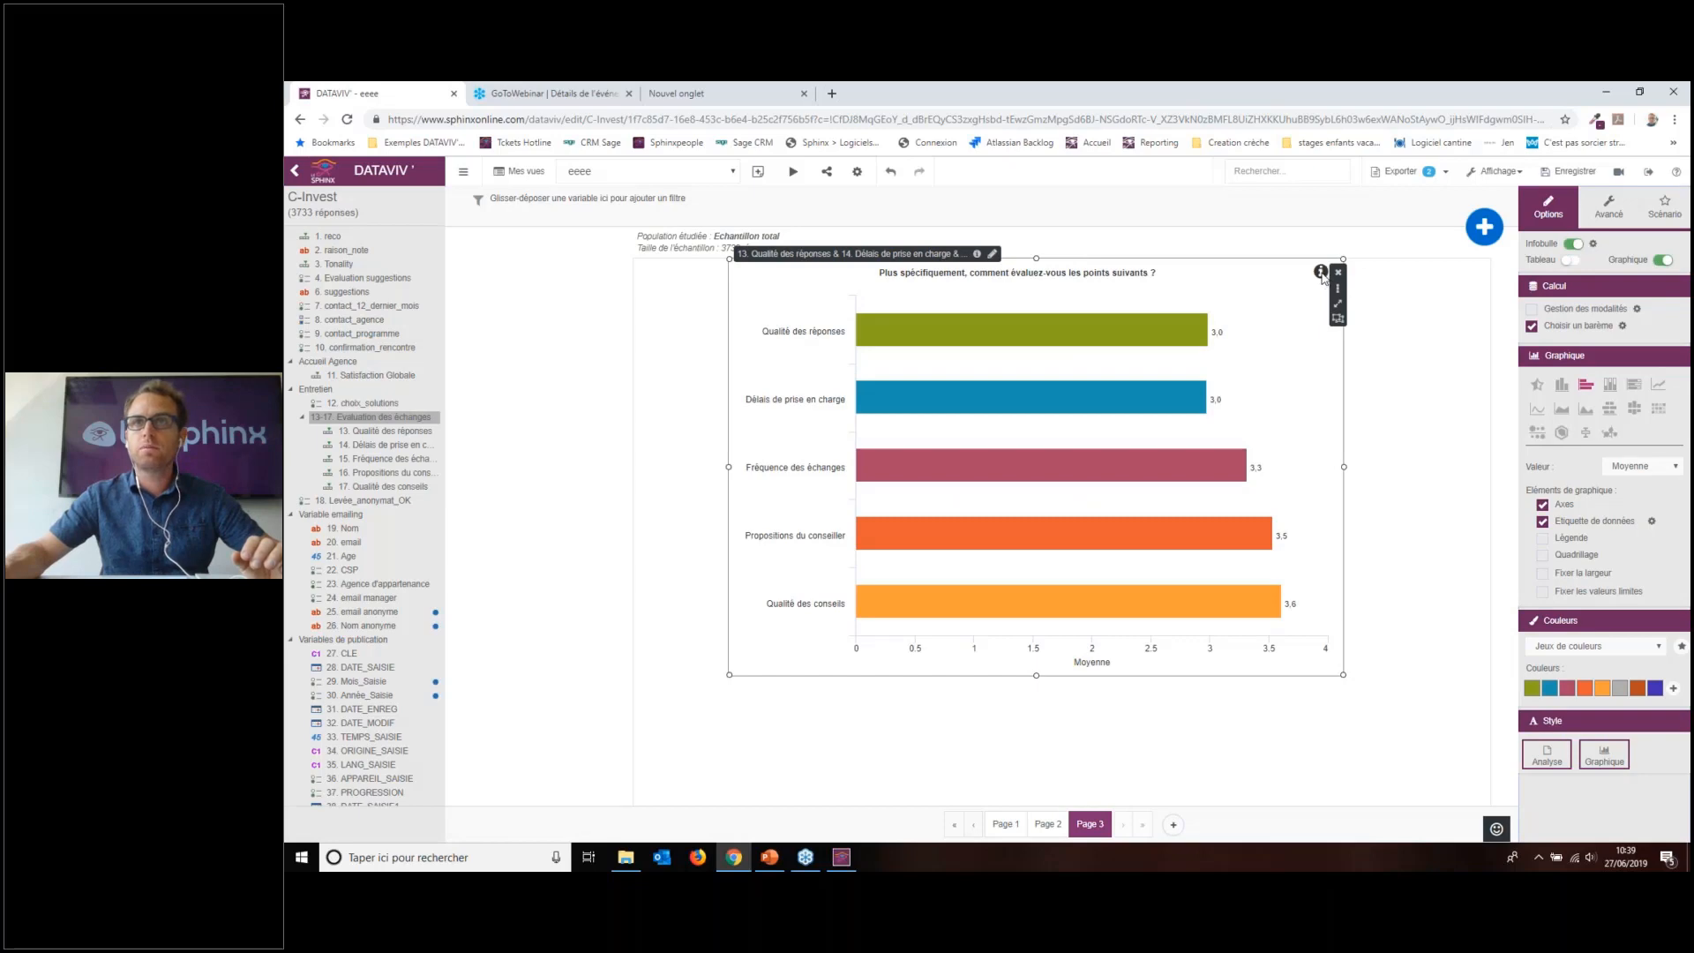
# Step: Set the tooltip text to 'quel est le texte que je souhaite afficher pour rendre mon analyse plus intelligible'
pyautogui.click(1593, 245)
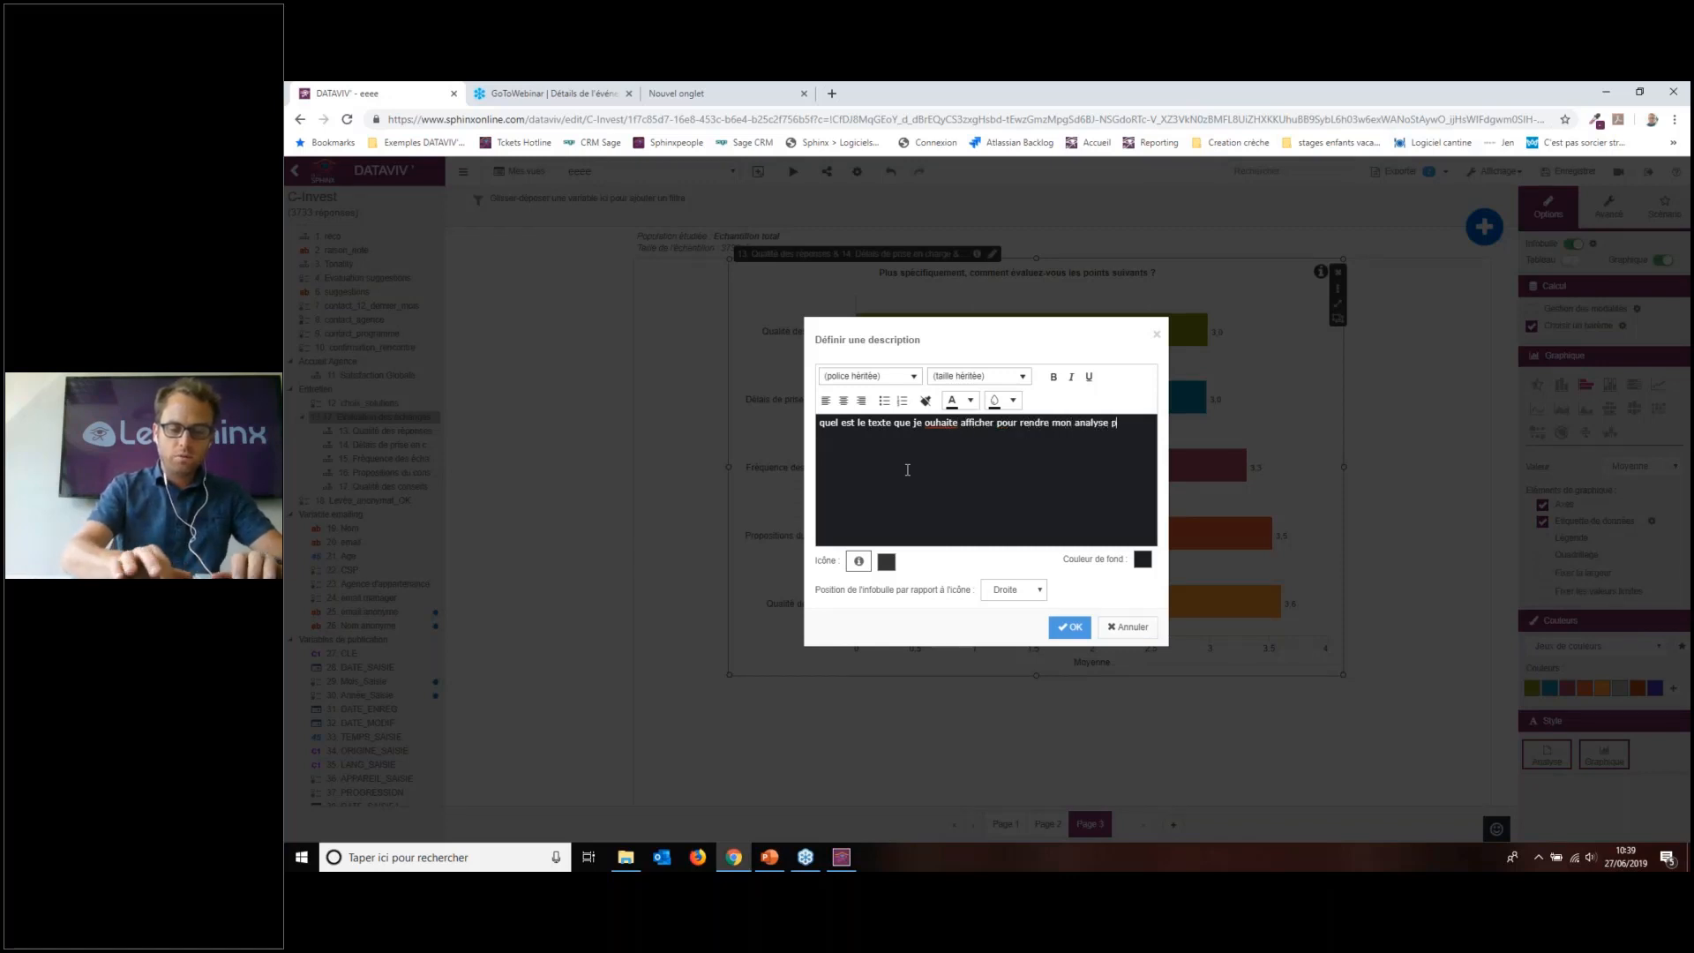
pyautogui.write('lligible')
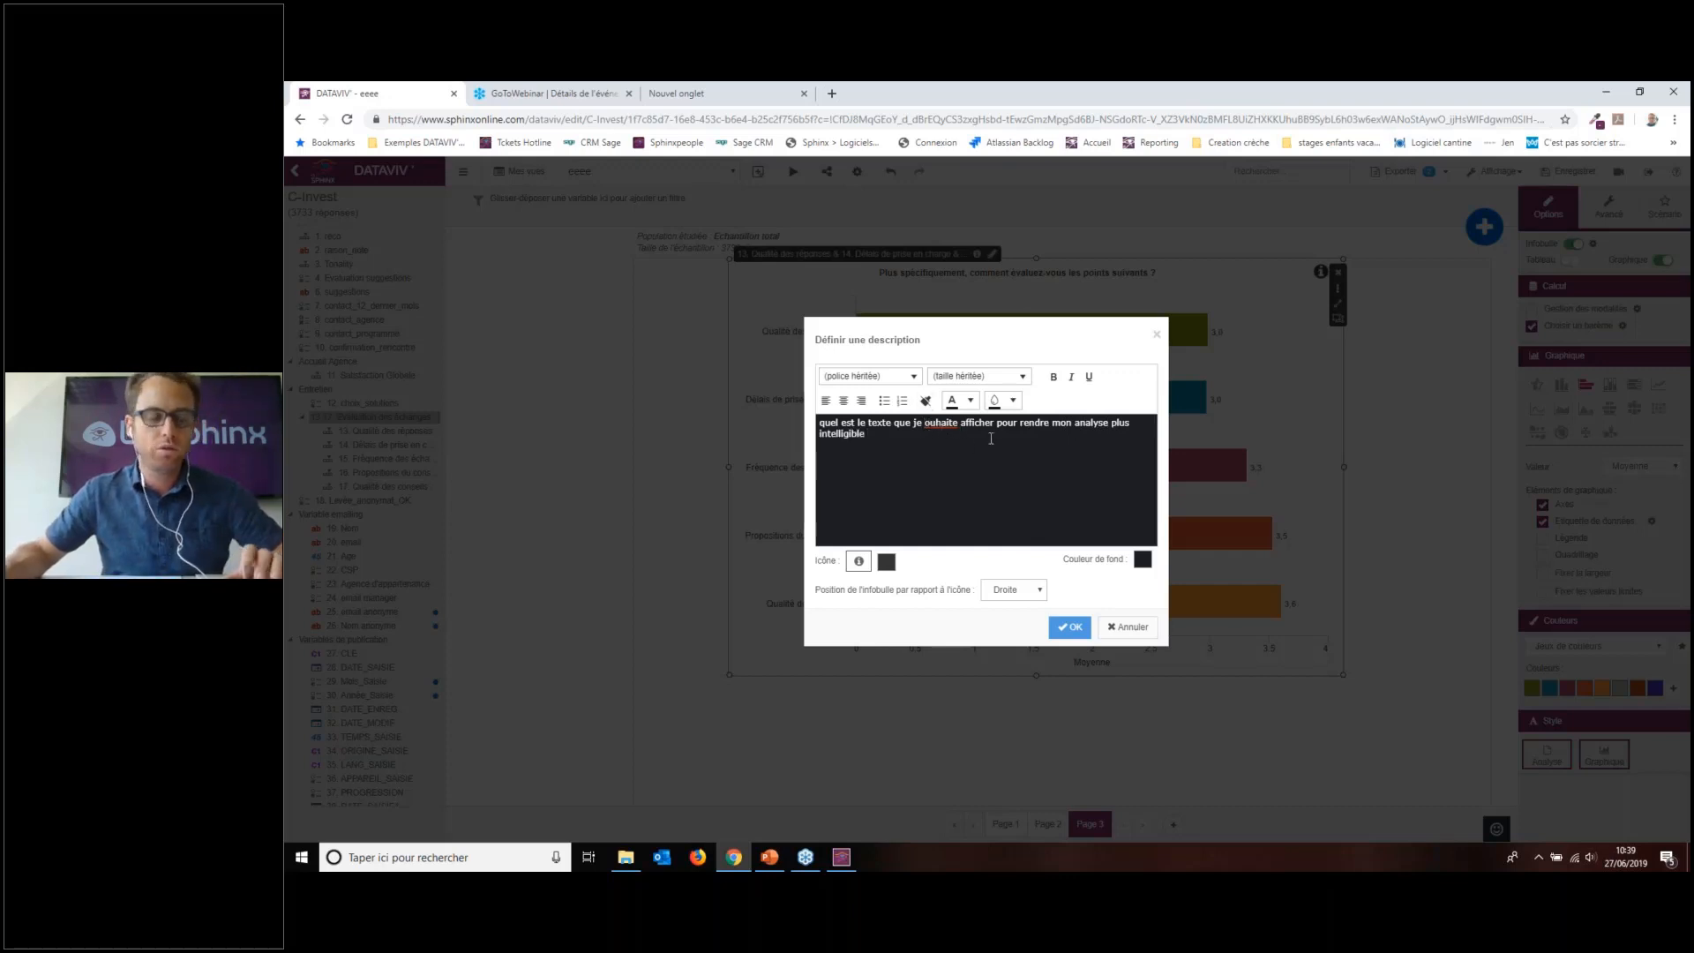
pyautogui.write('s')
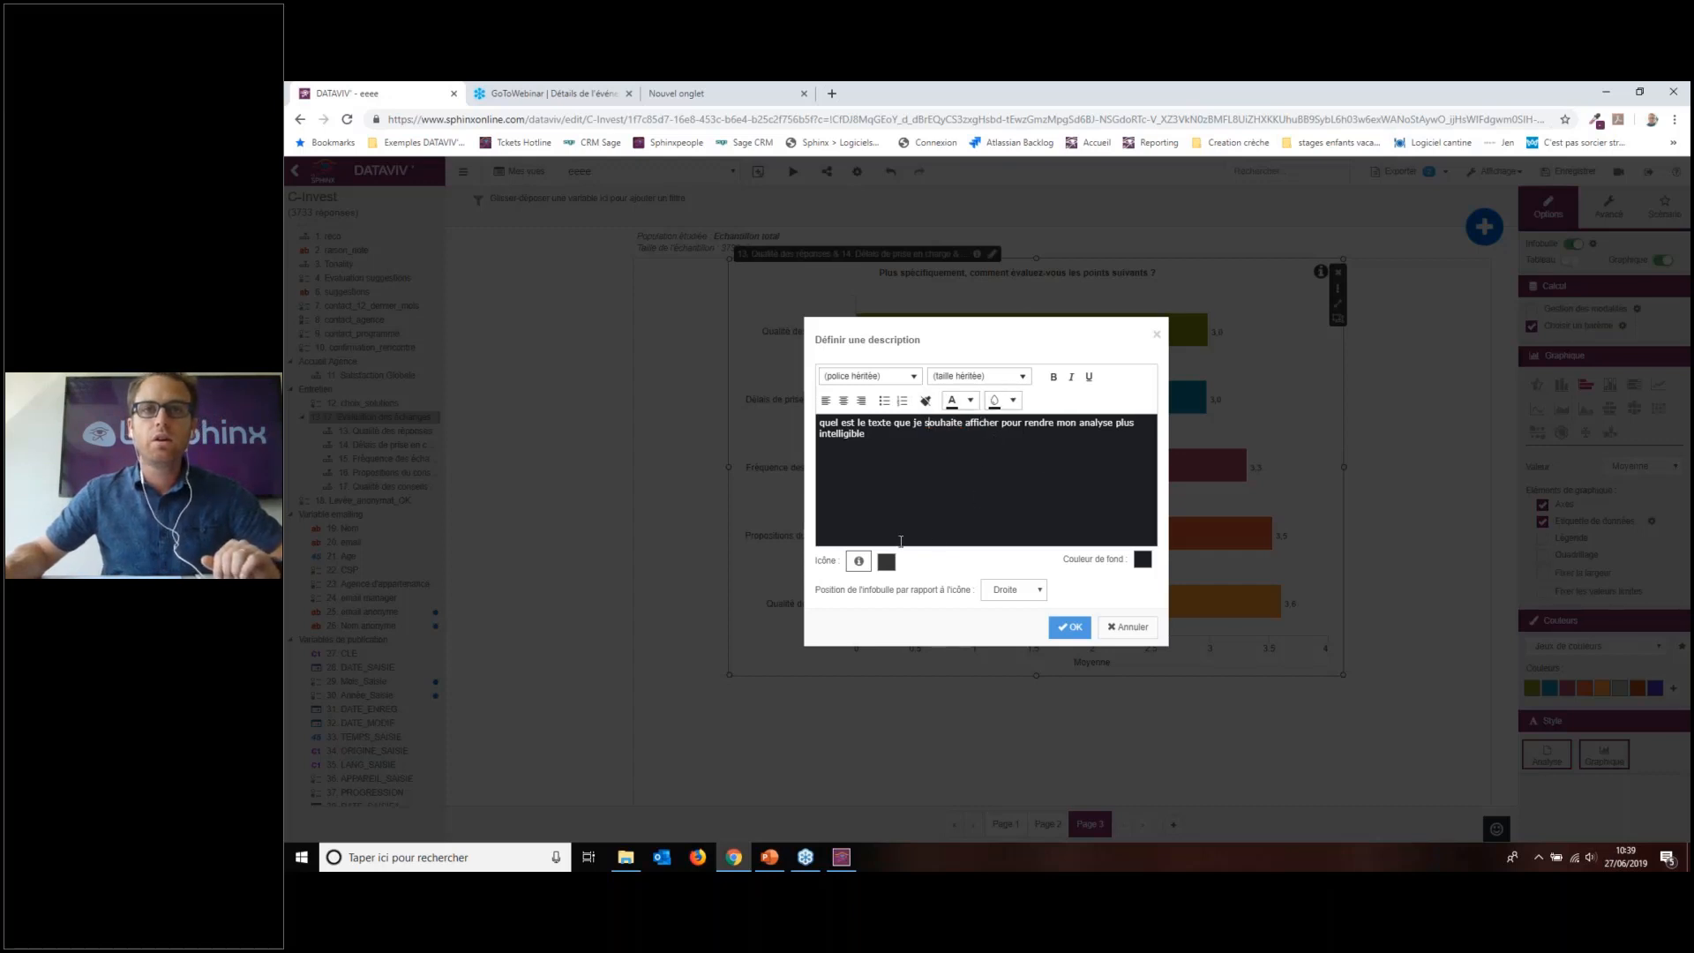
# Step: Open the pictogram gallery and browse the Profession, Périodicité and Métier categories
pyautogui.click(859, 561)
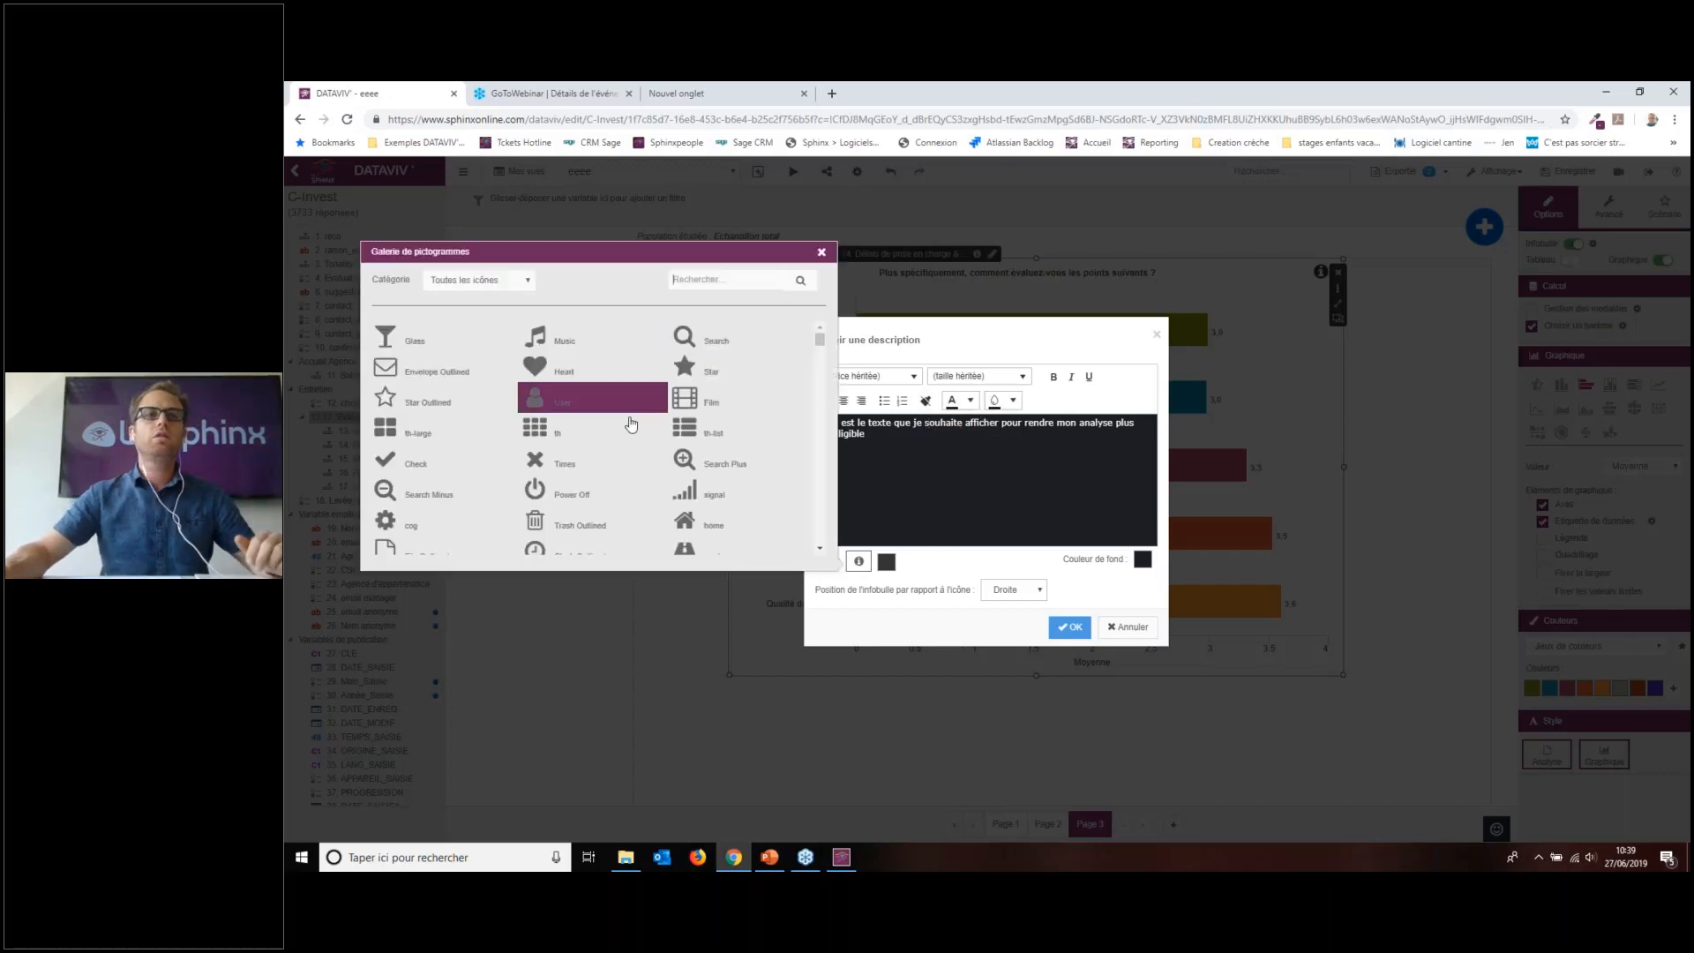
pyautogui.scroll(-1, 631, 422)
pyautogui.scroll(-2, 631, 419)
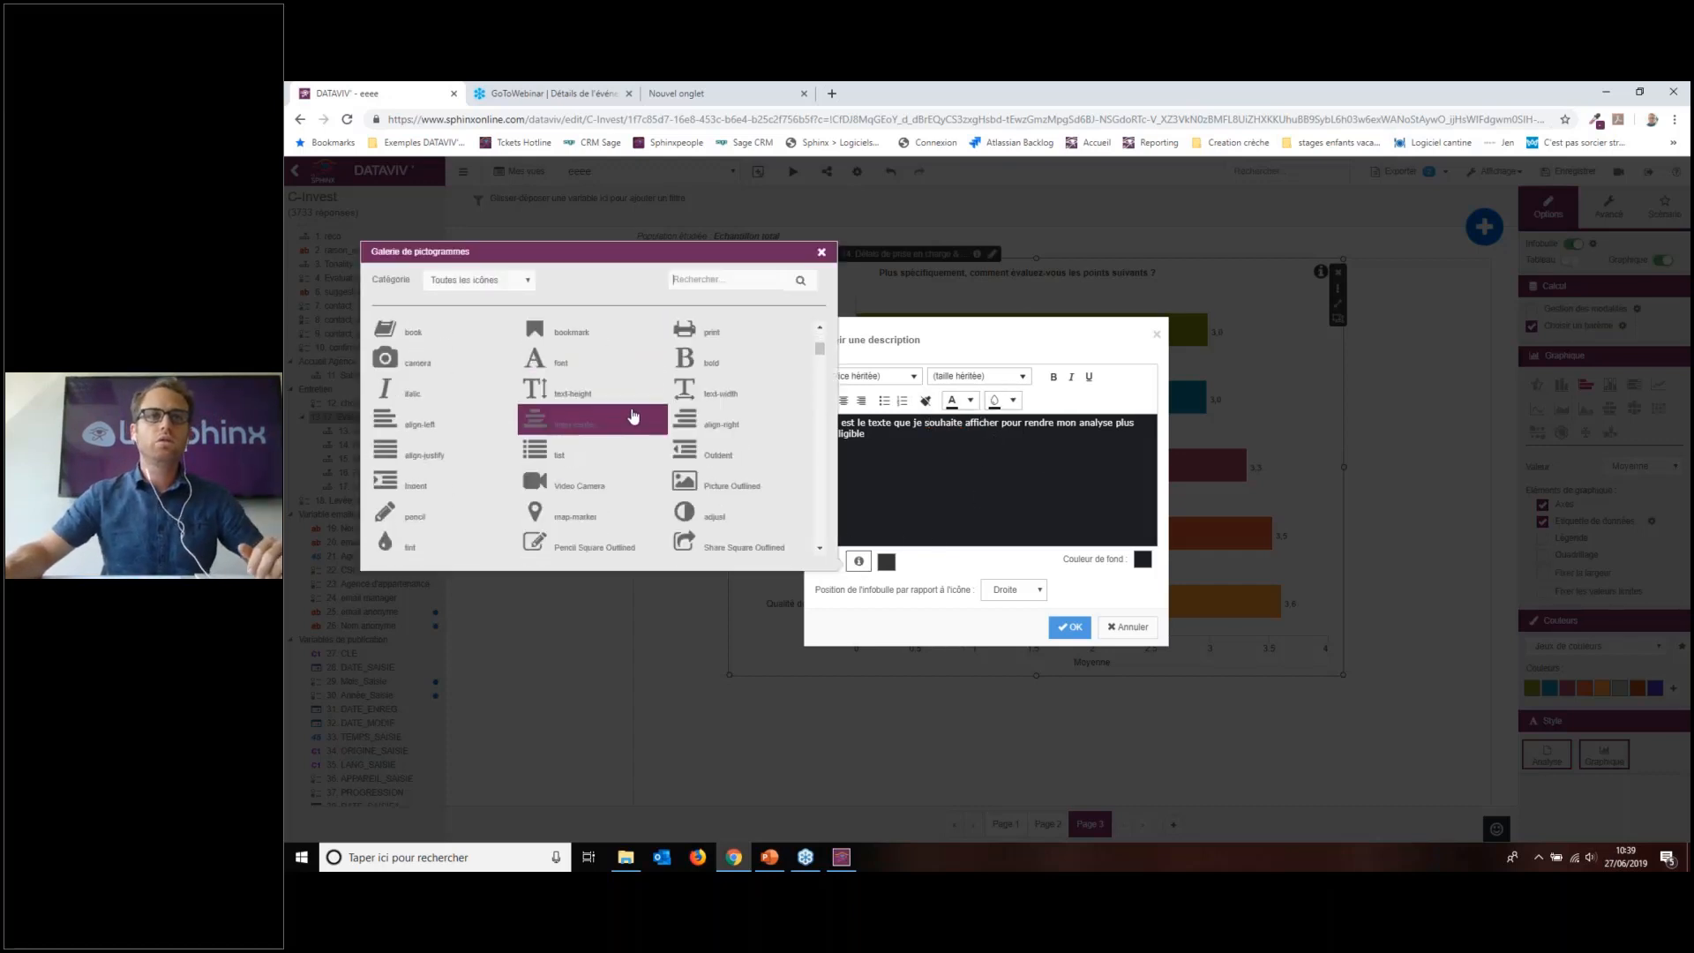
pyautogui.click(525, 281)
pyautogui.click(525, 281)
pyautogui.click(525, 281)
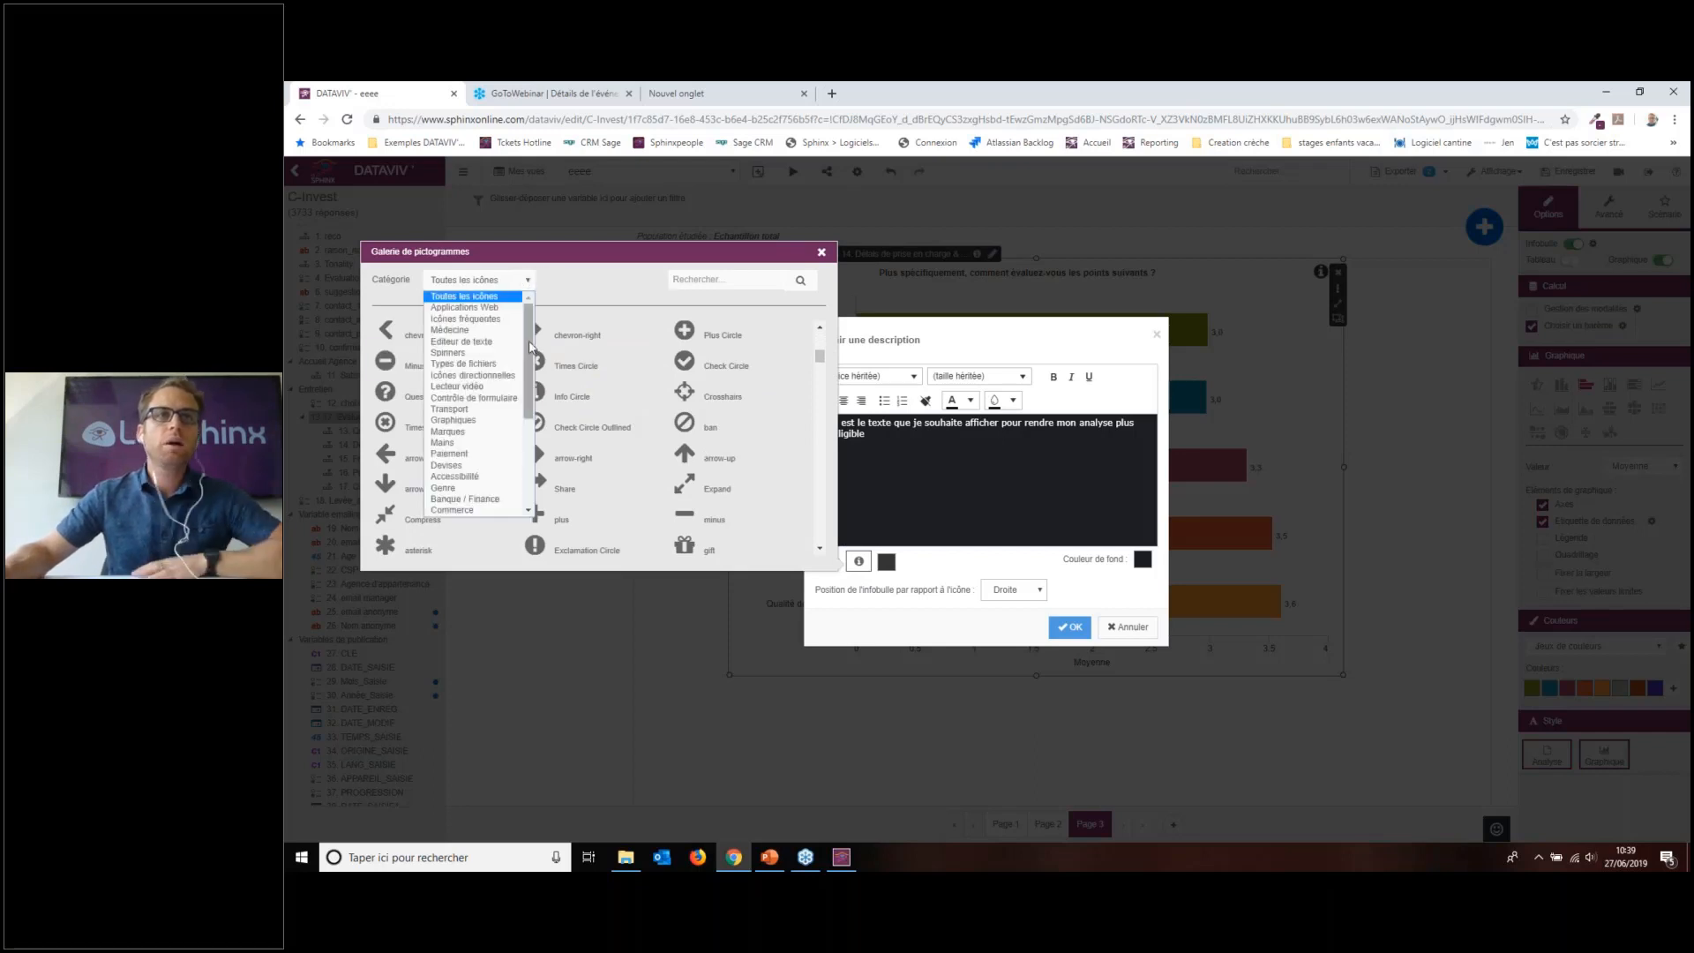
pyautogui.scroll(-1, 531, 363)
pyautogui.scroll(-3, 530, 363)
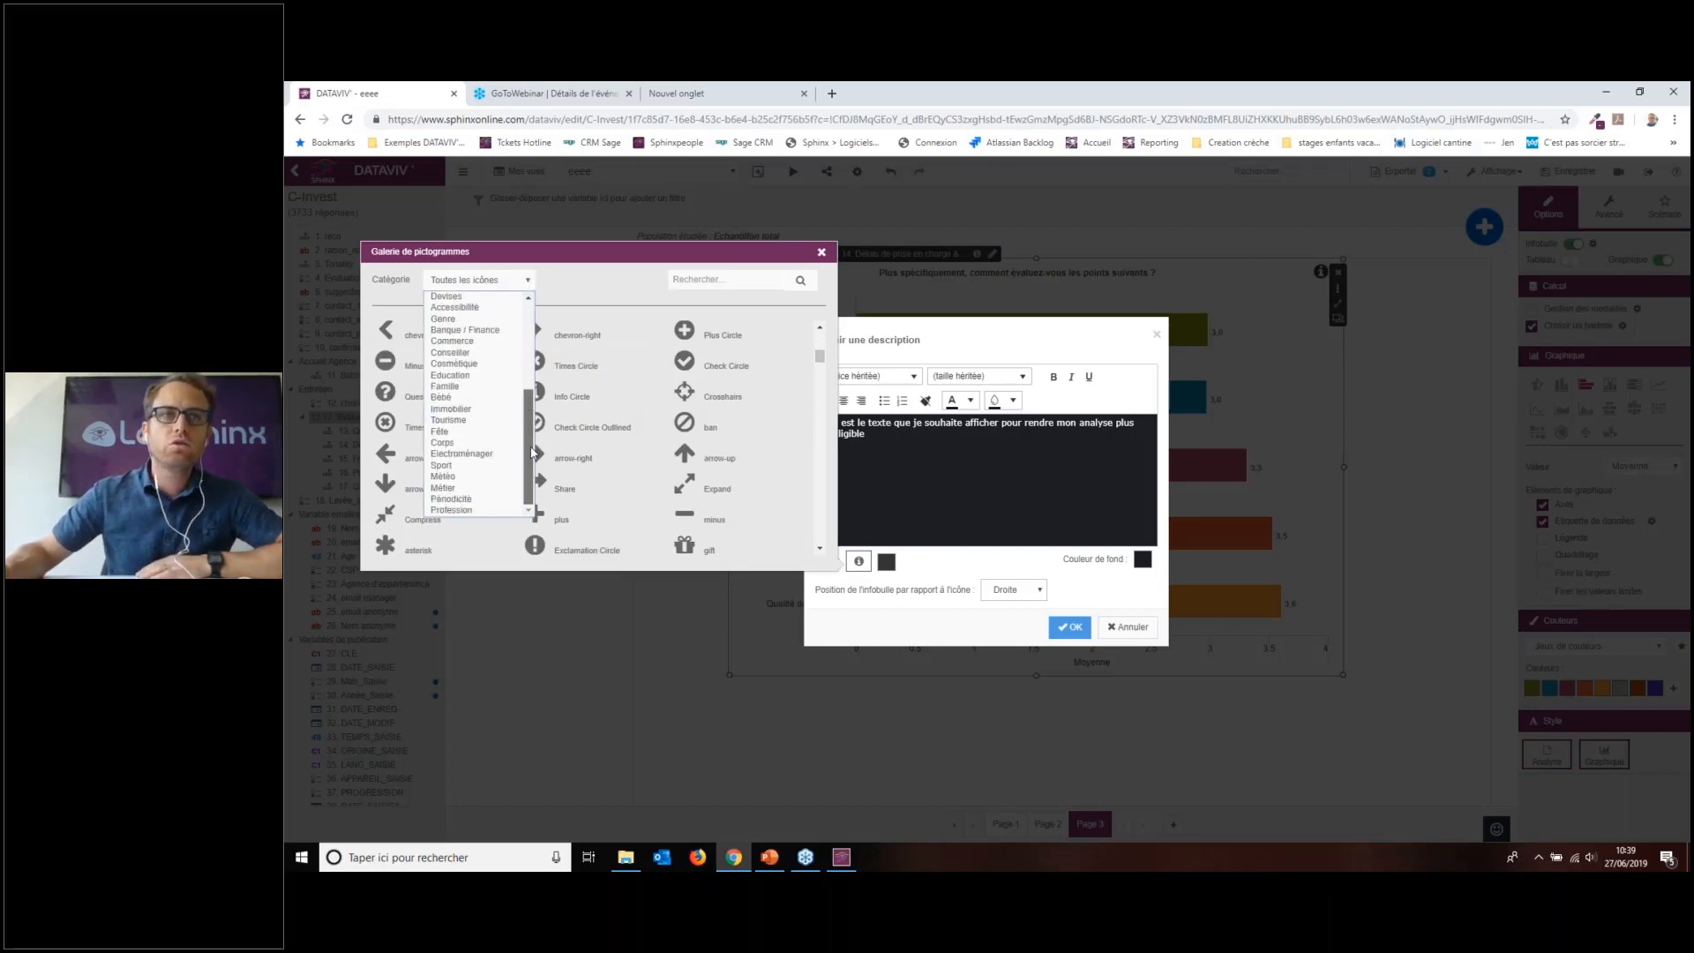
pyautogui.click(471, 511)
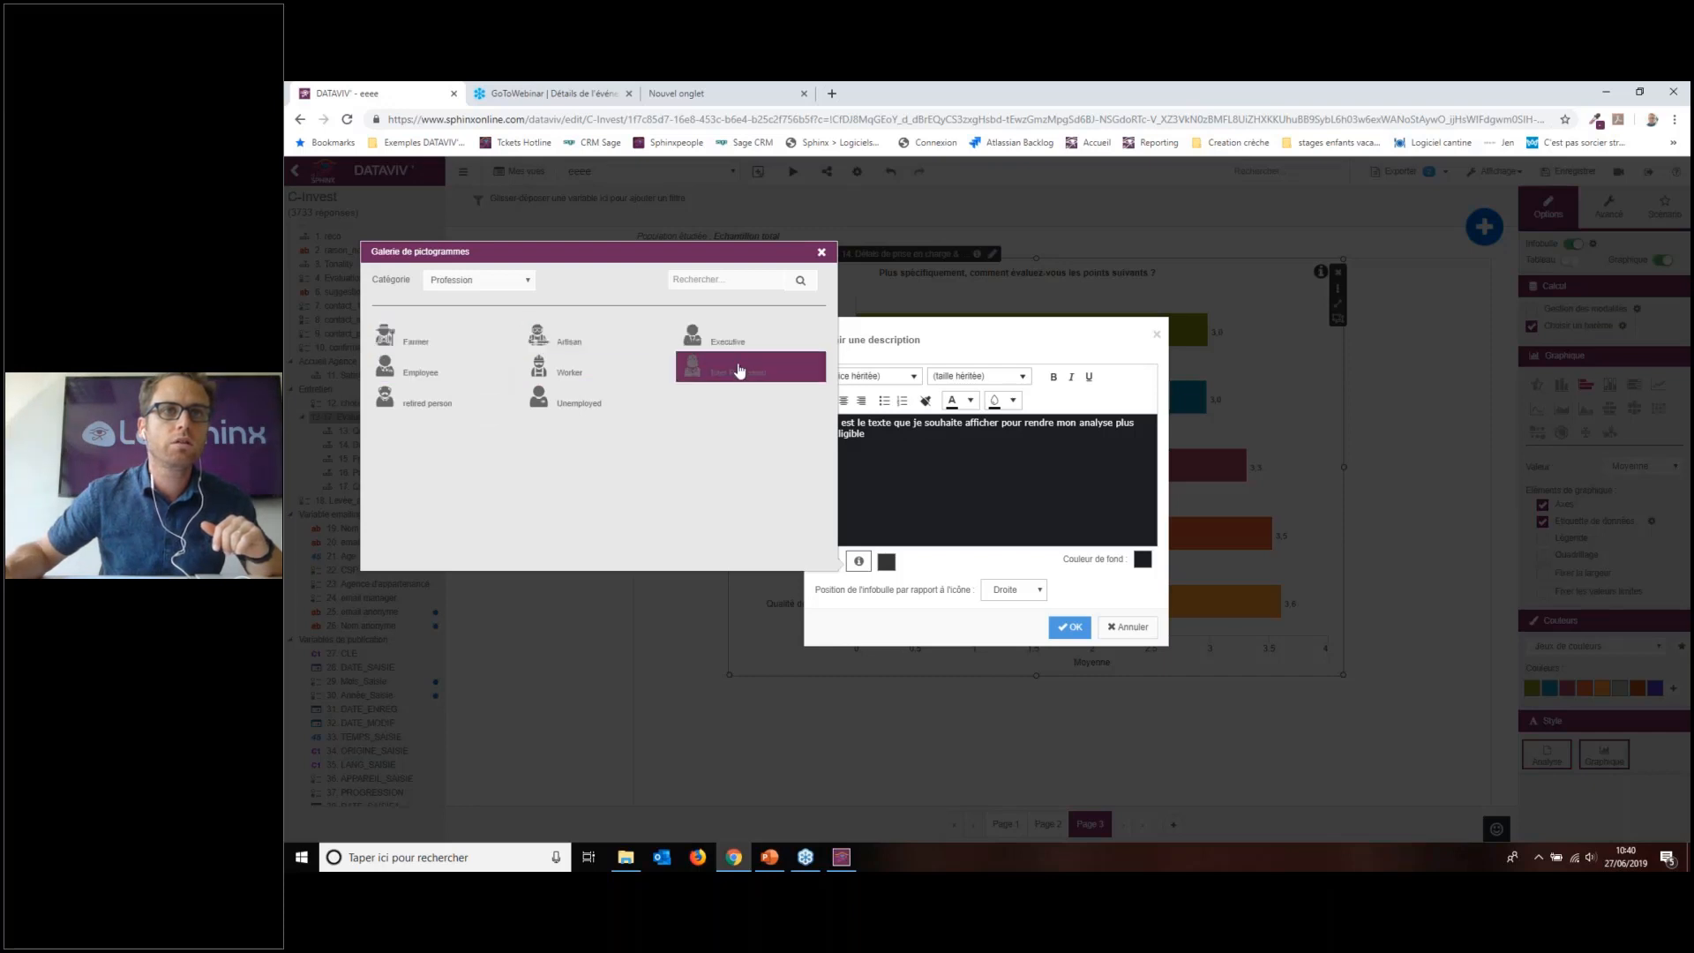
pyautogui.click(510, 281)
pyautogui.click(477, 496)
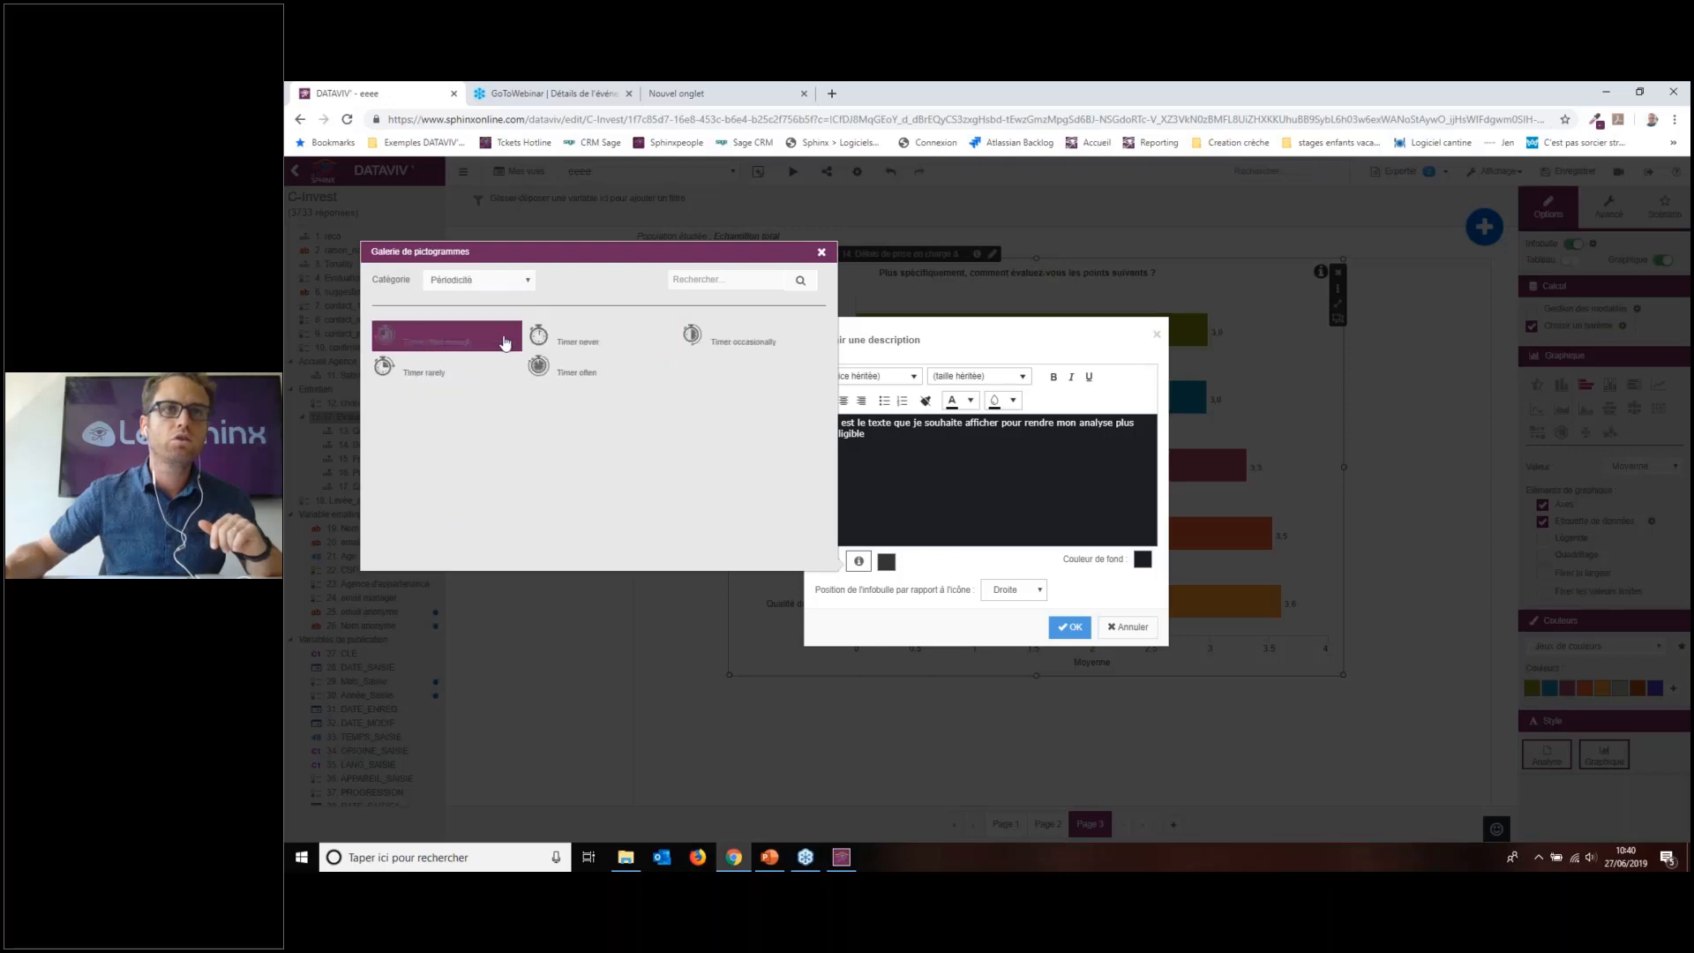
pyautogui.click(517, 280)
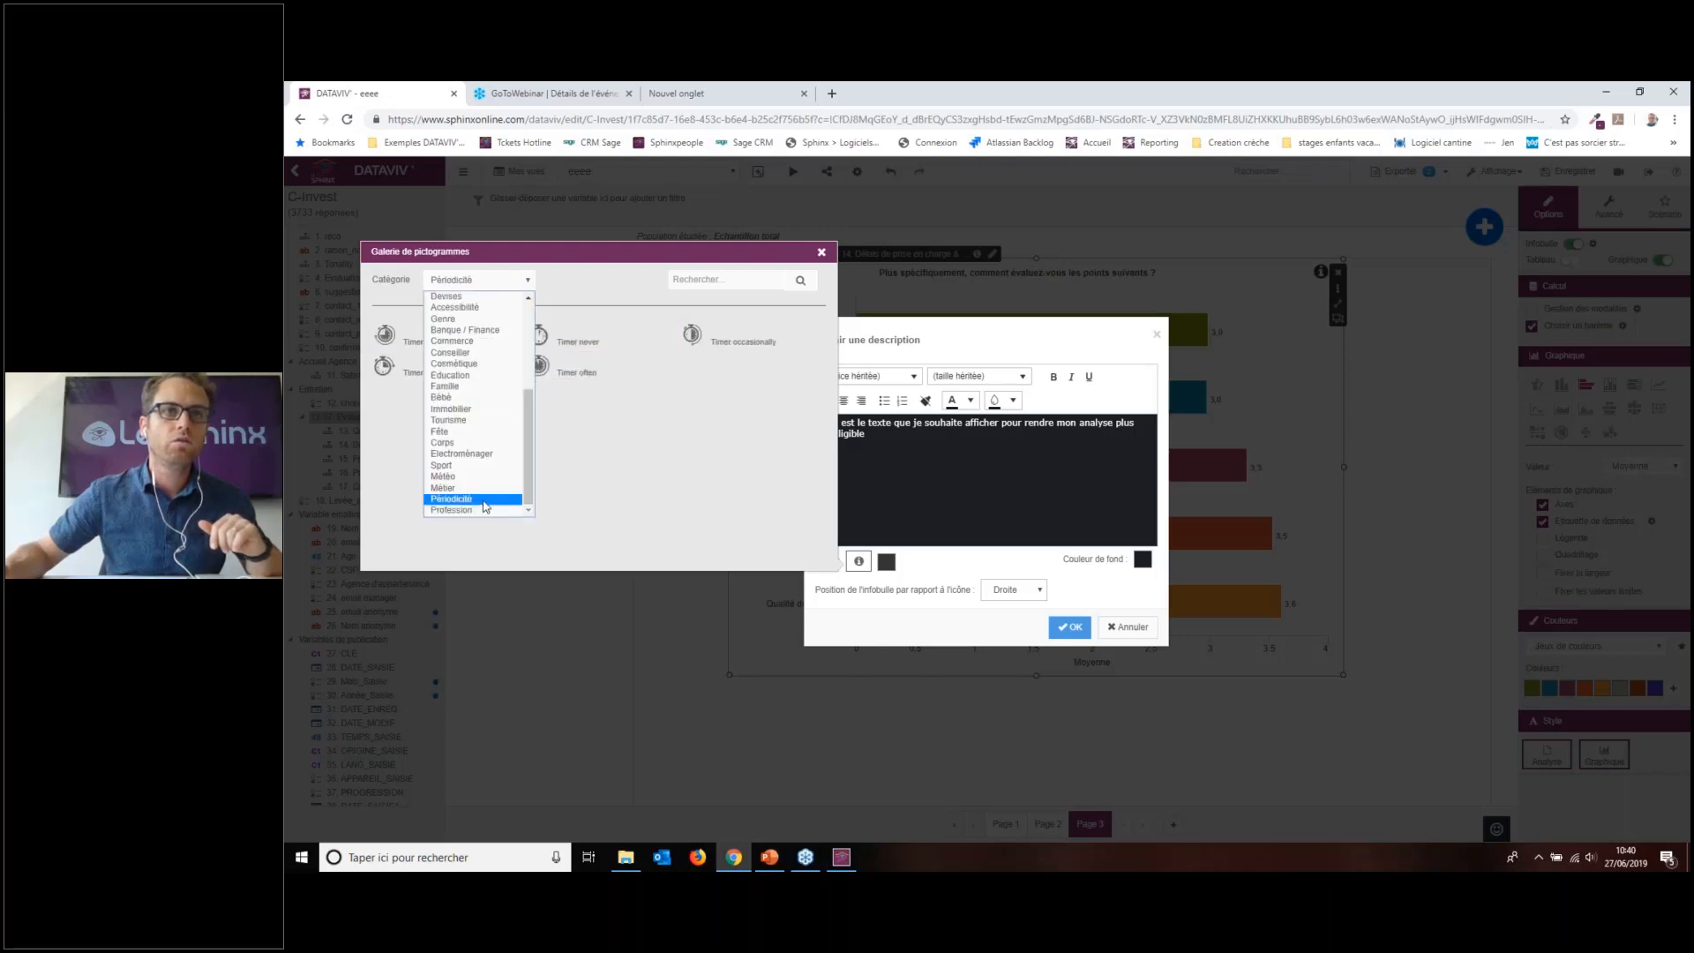
pyautogui.click(483, 488)
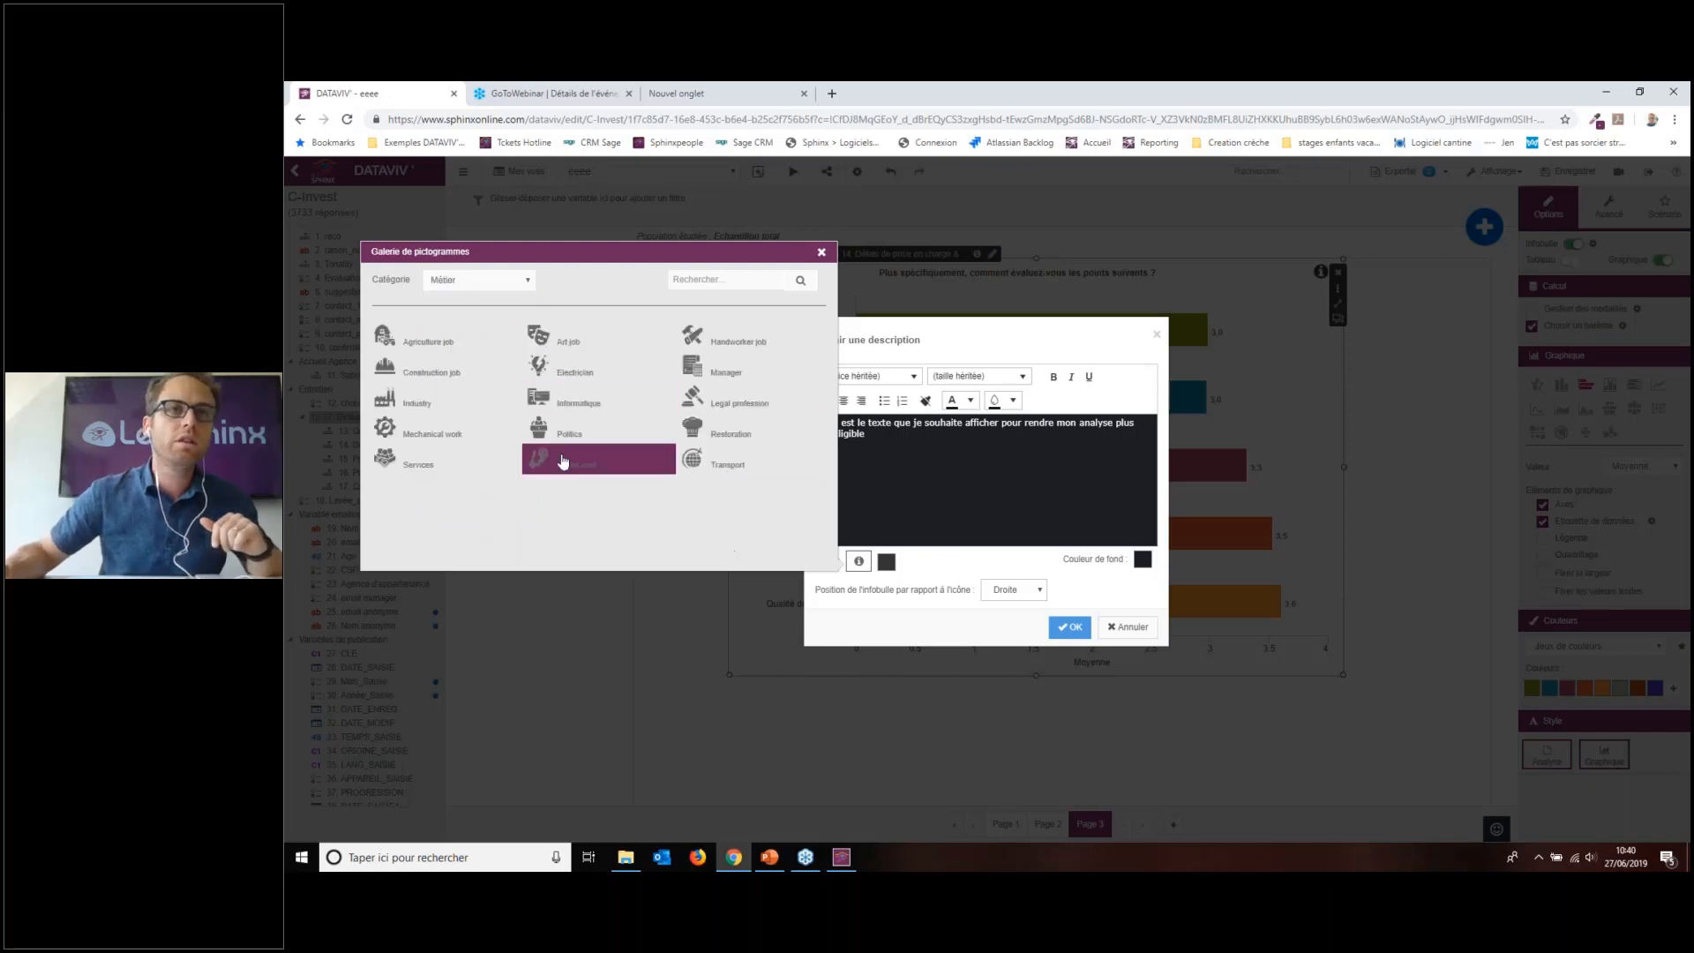
# Step: Browse the Sport, Electroménager, Corps, Fête and Bébé pictograms, then close the gallery without choosing
pyautogui.click(512, 284)
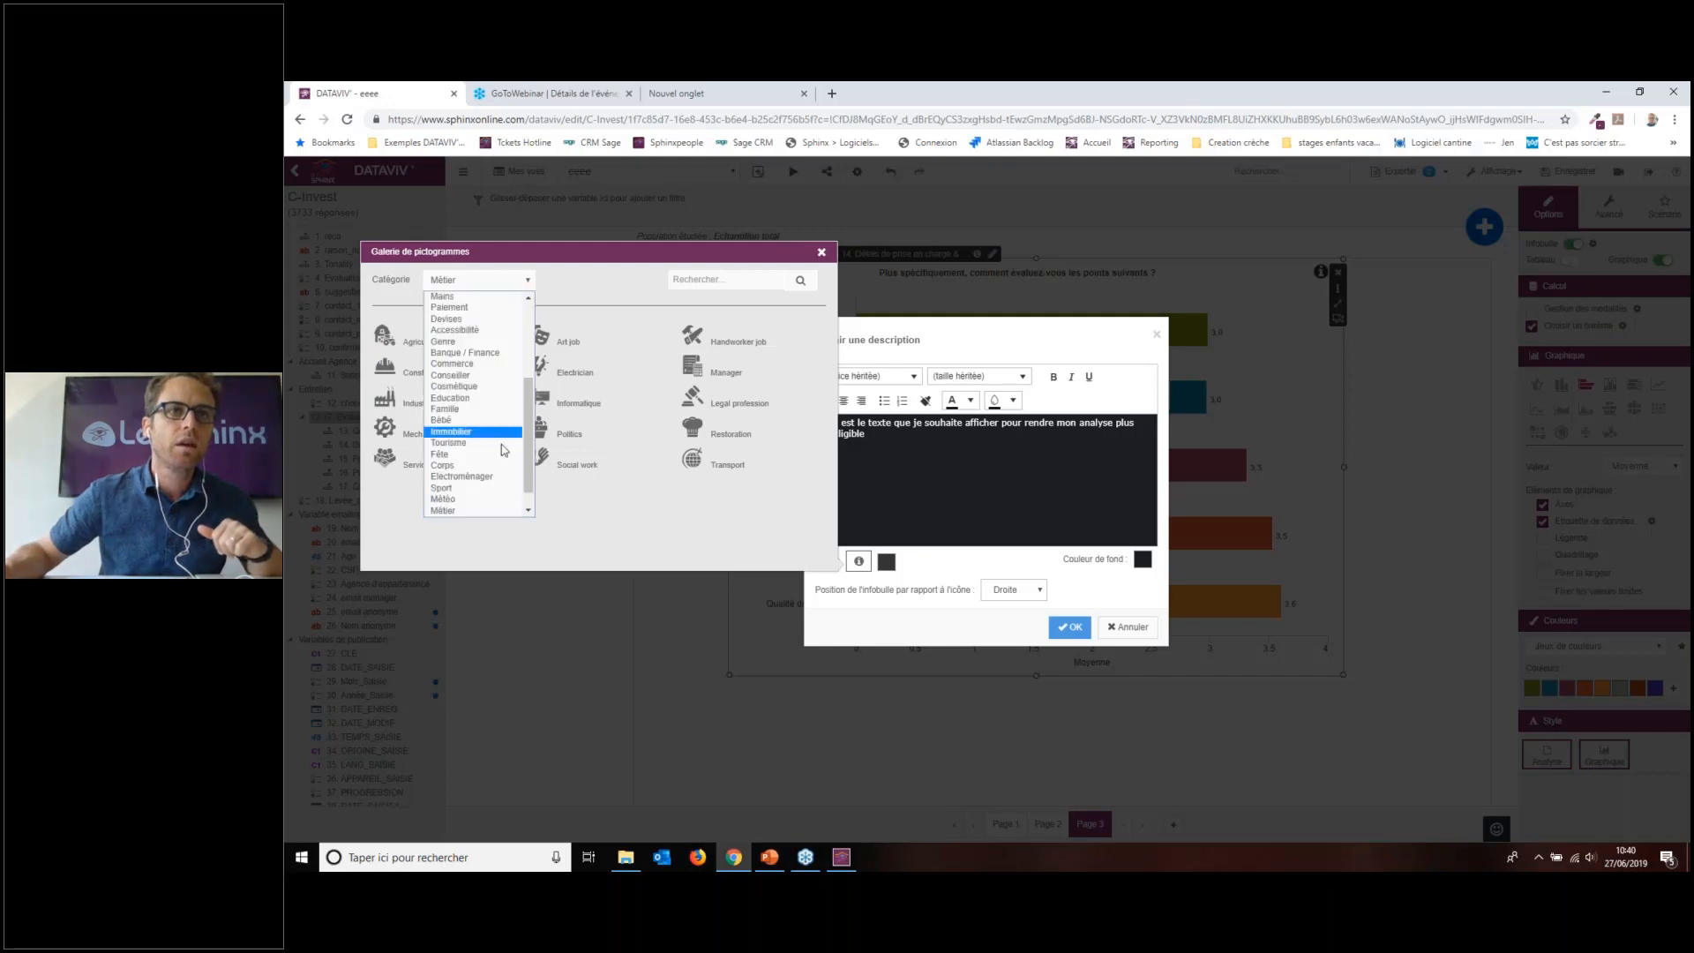
pyautogui.click(496, 489)
pyautogui.scroll(-1, 618, 415)
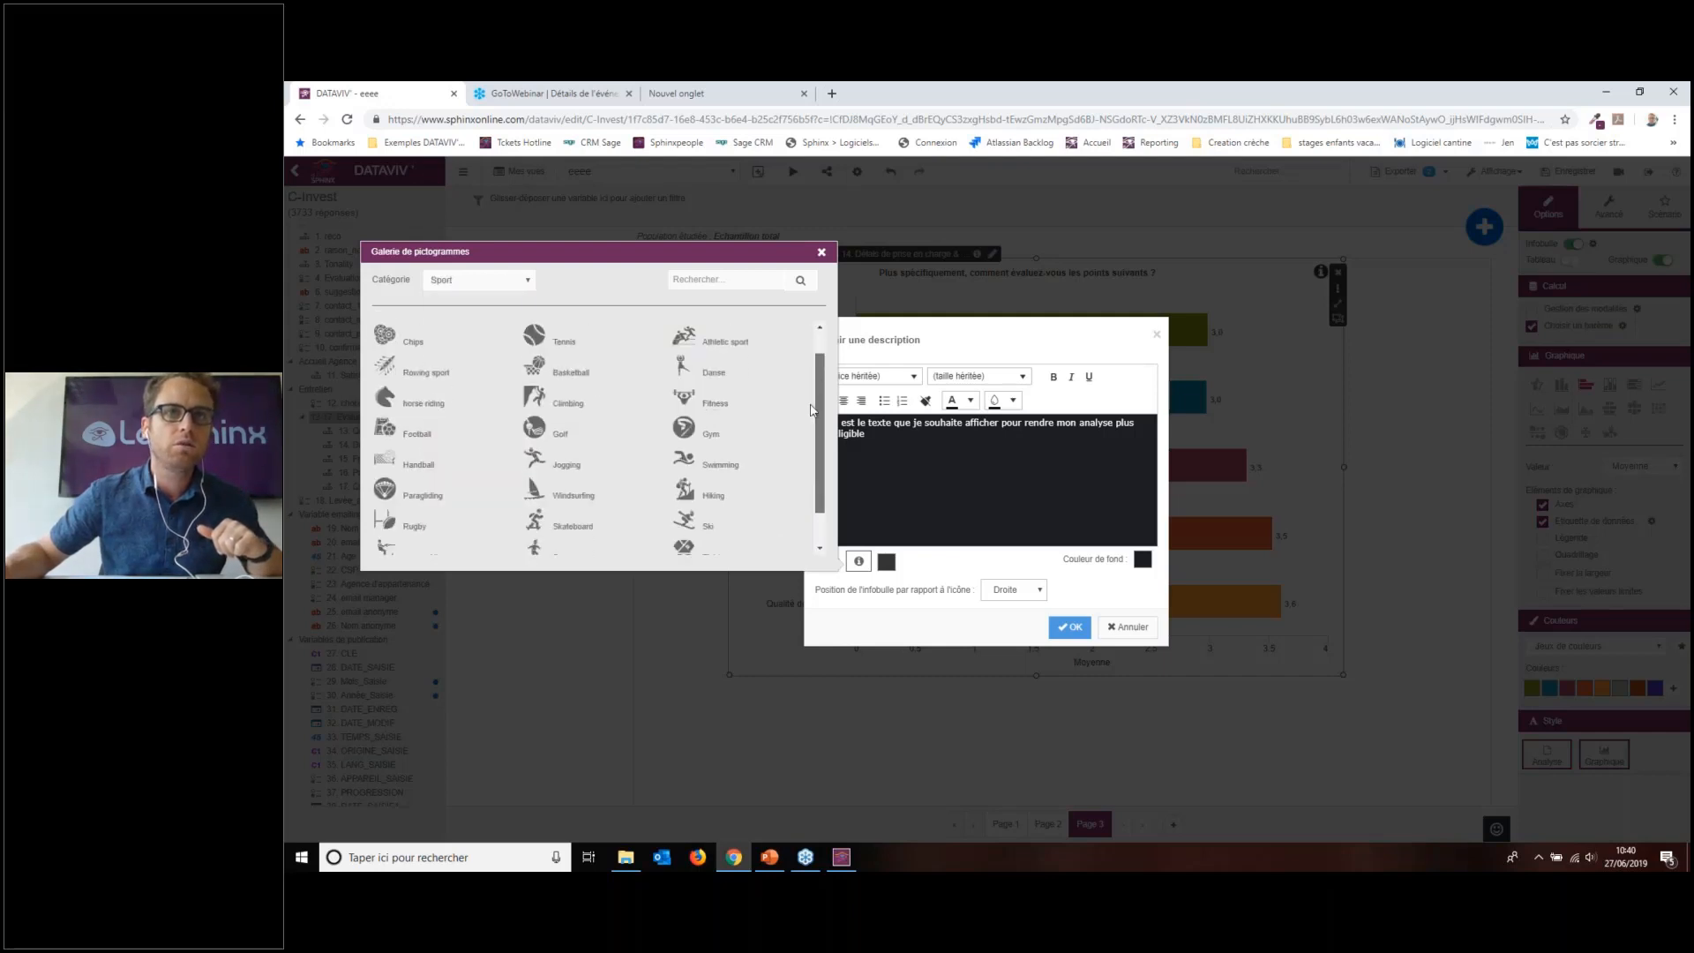
pyautogui.scroll(1, 689, 419)
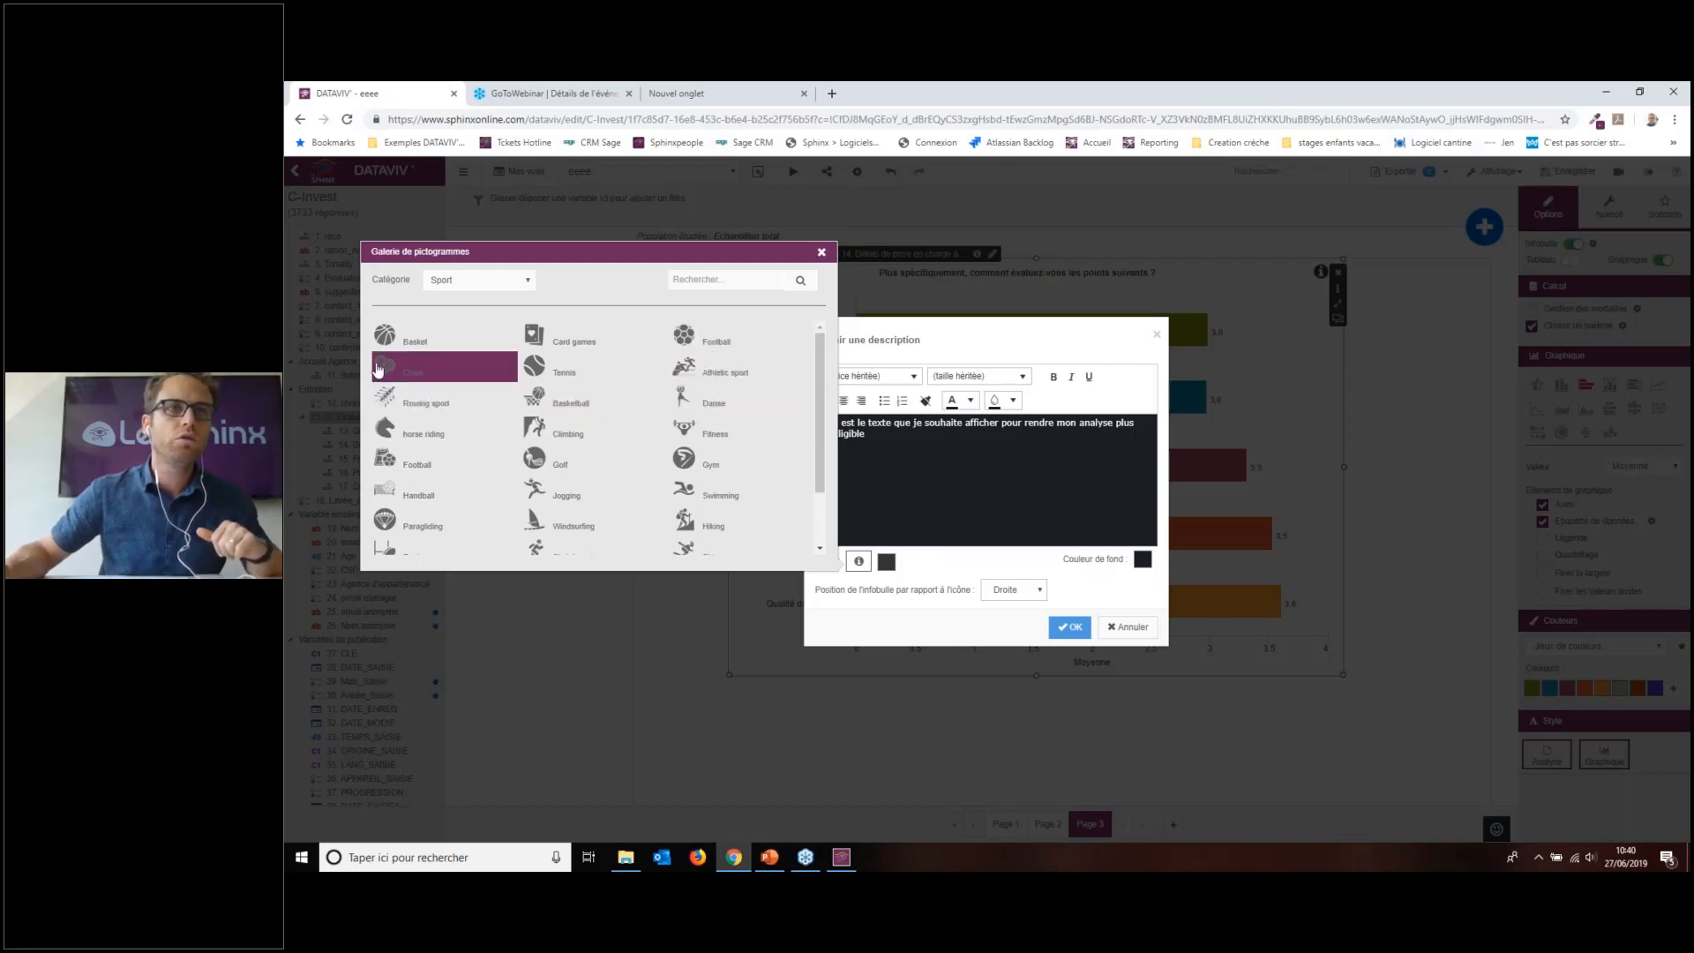
pyautogui.click(527, 280)
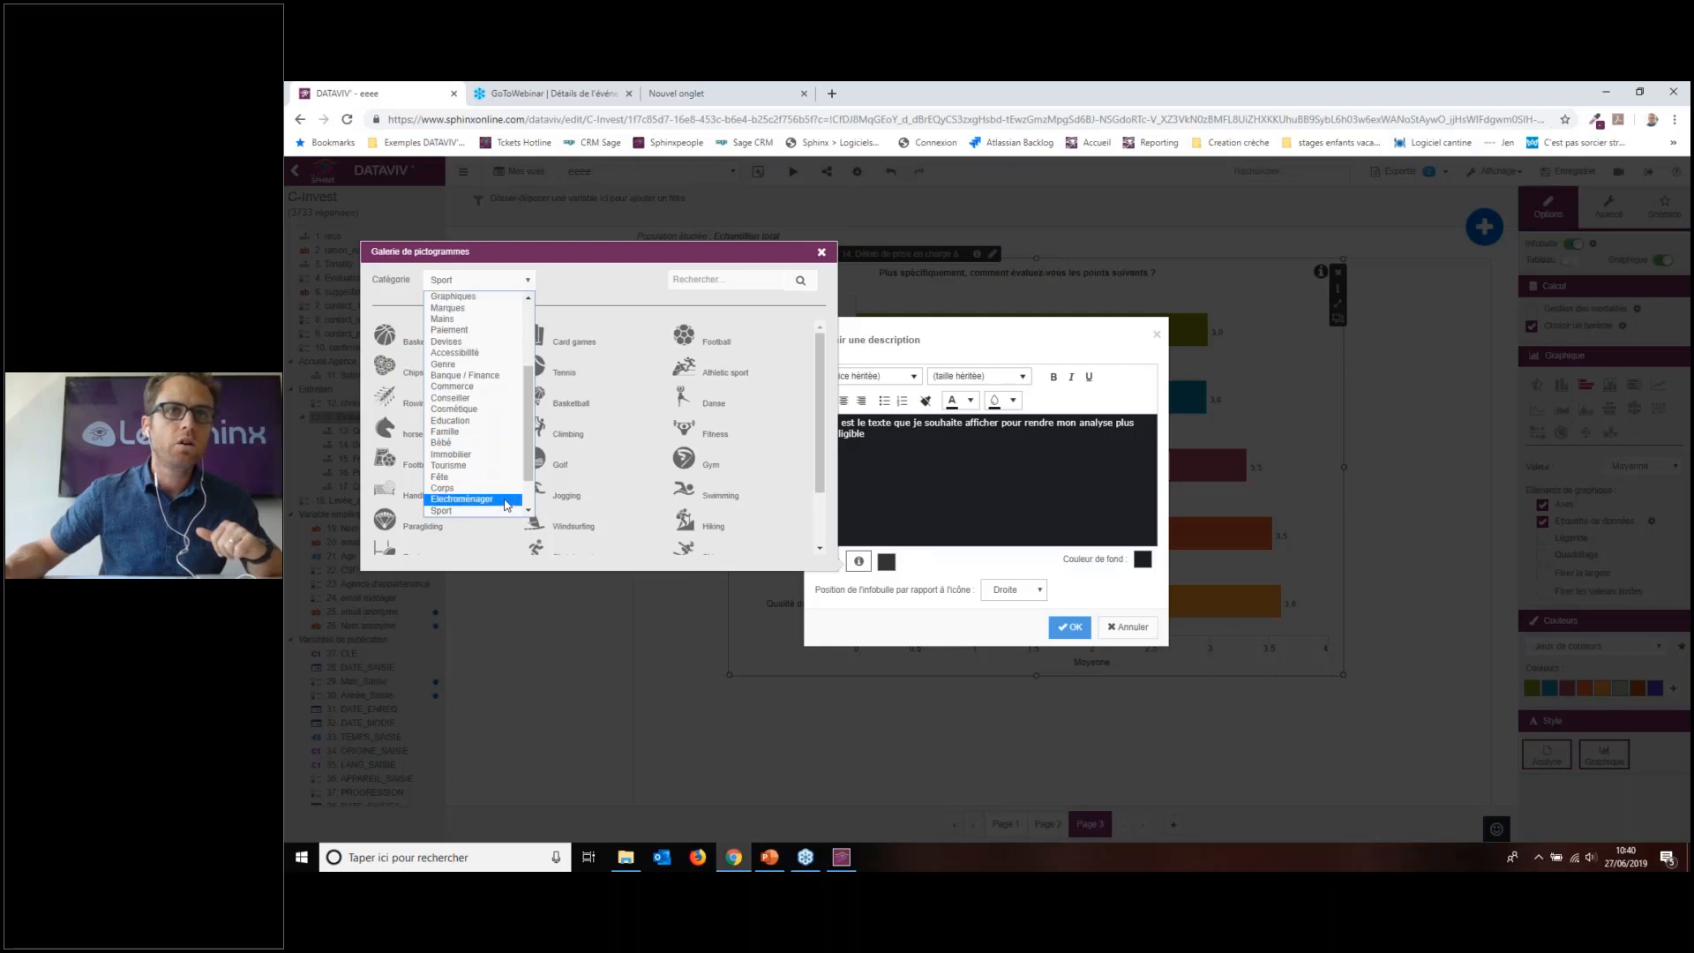
pyautogui.click(507, 499)
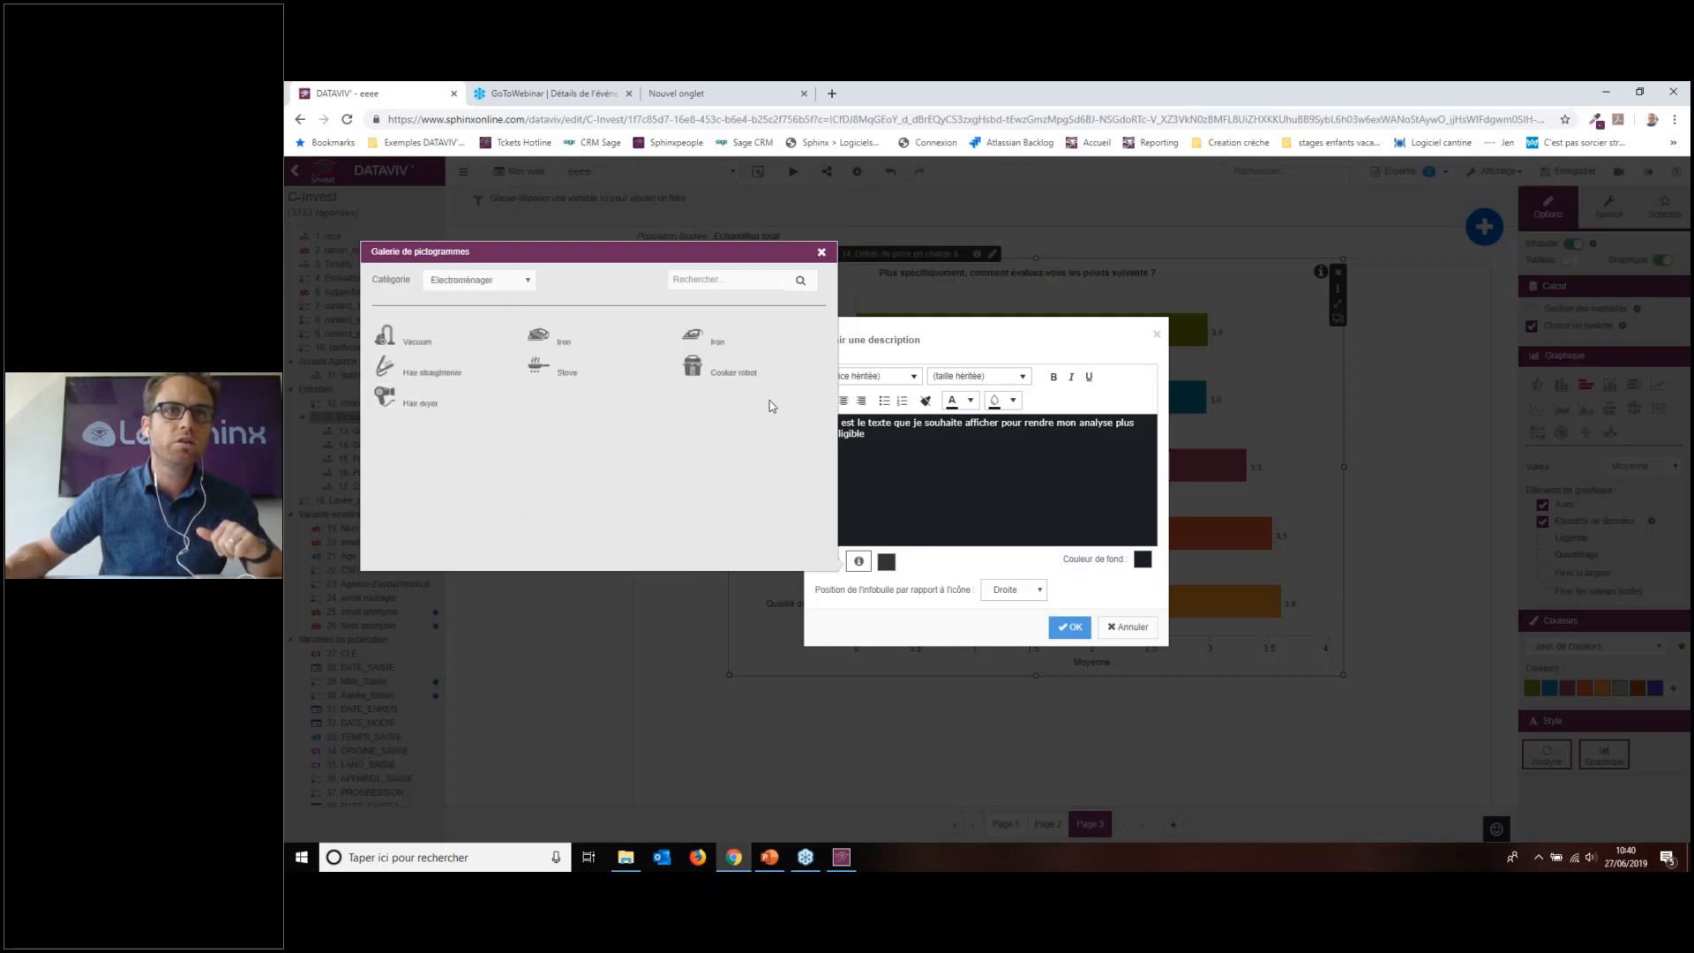
pyautogui.click(507, 283)
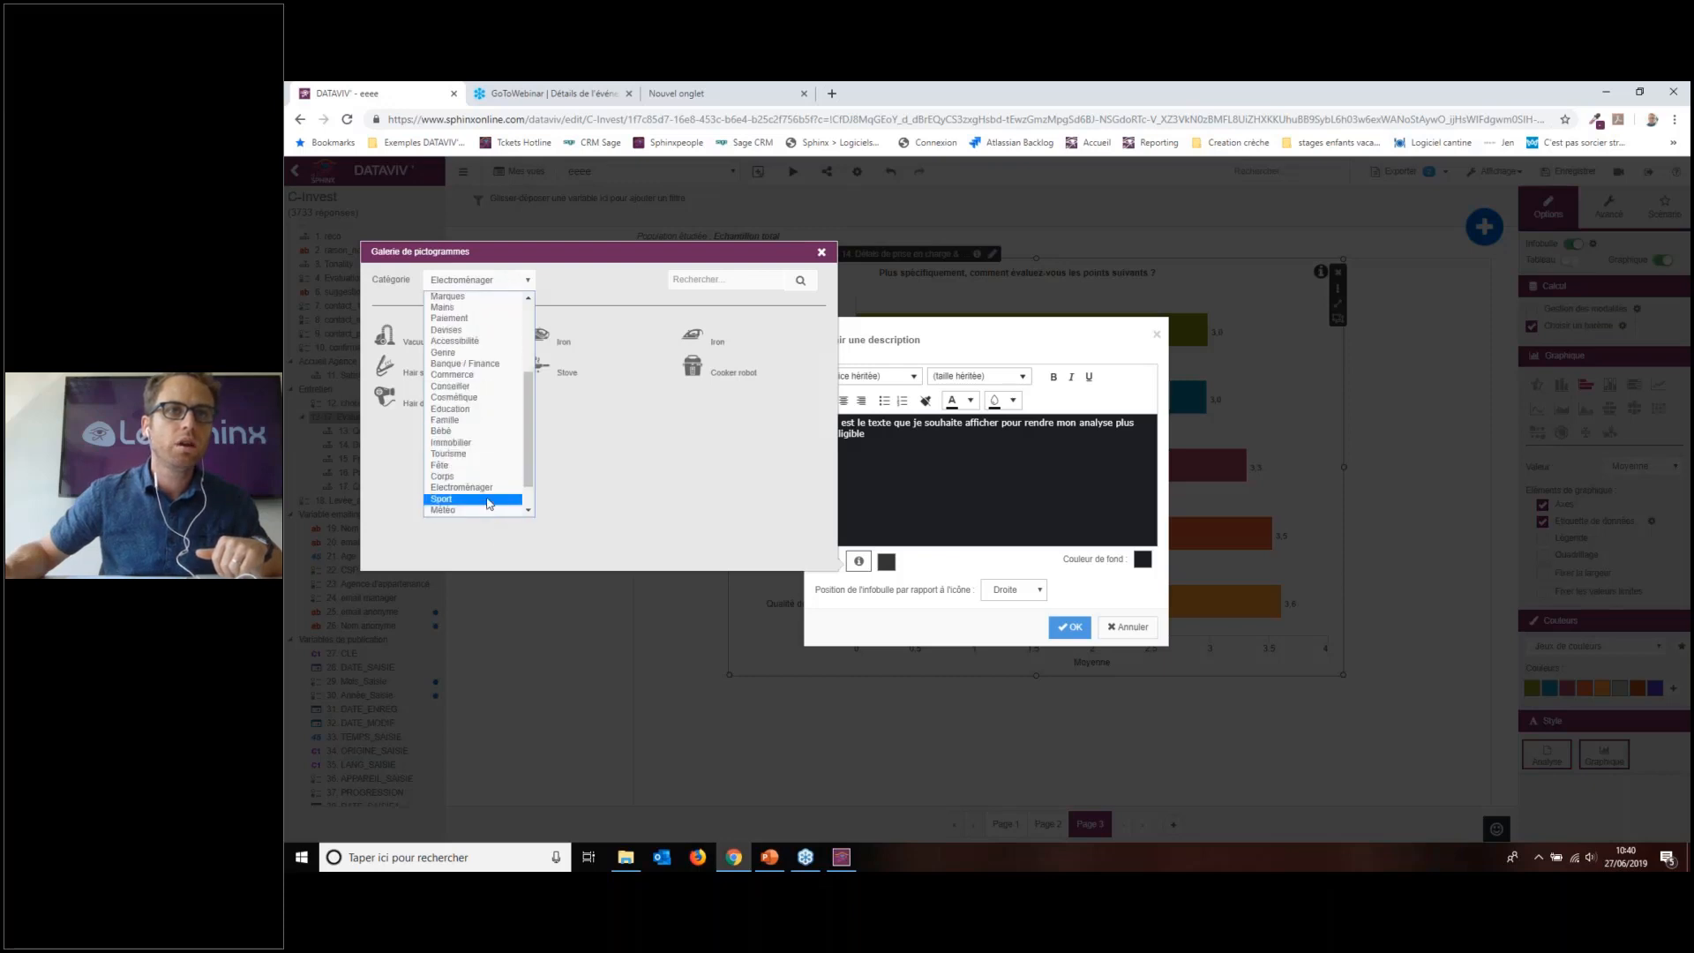
pyautogui.click(487, 476)
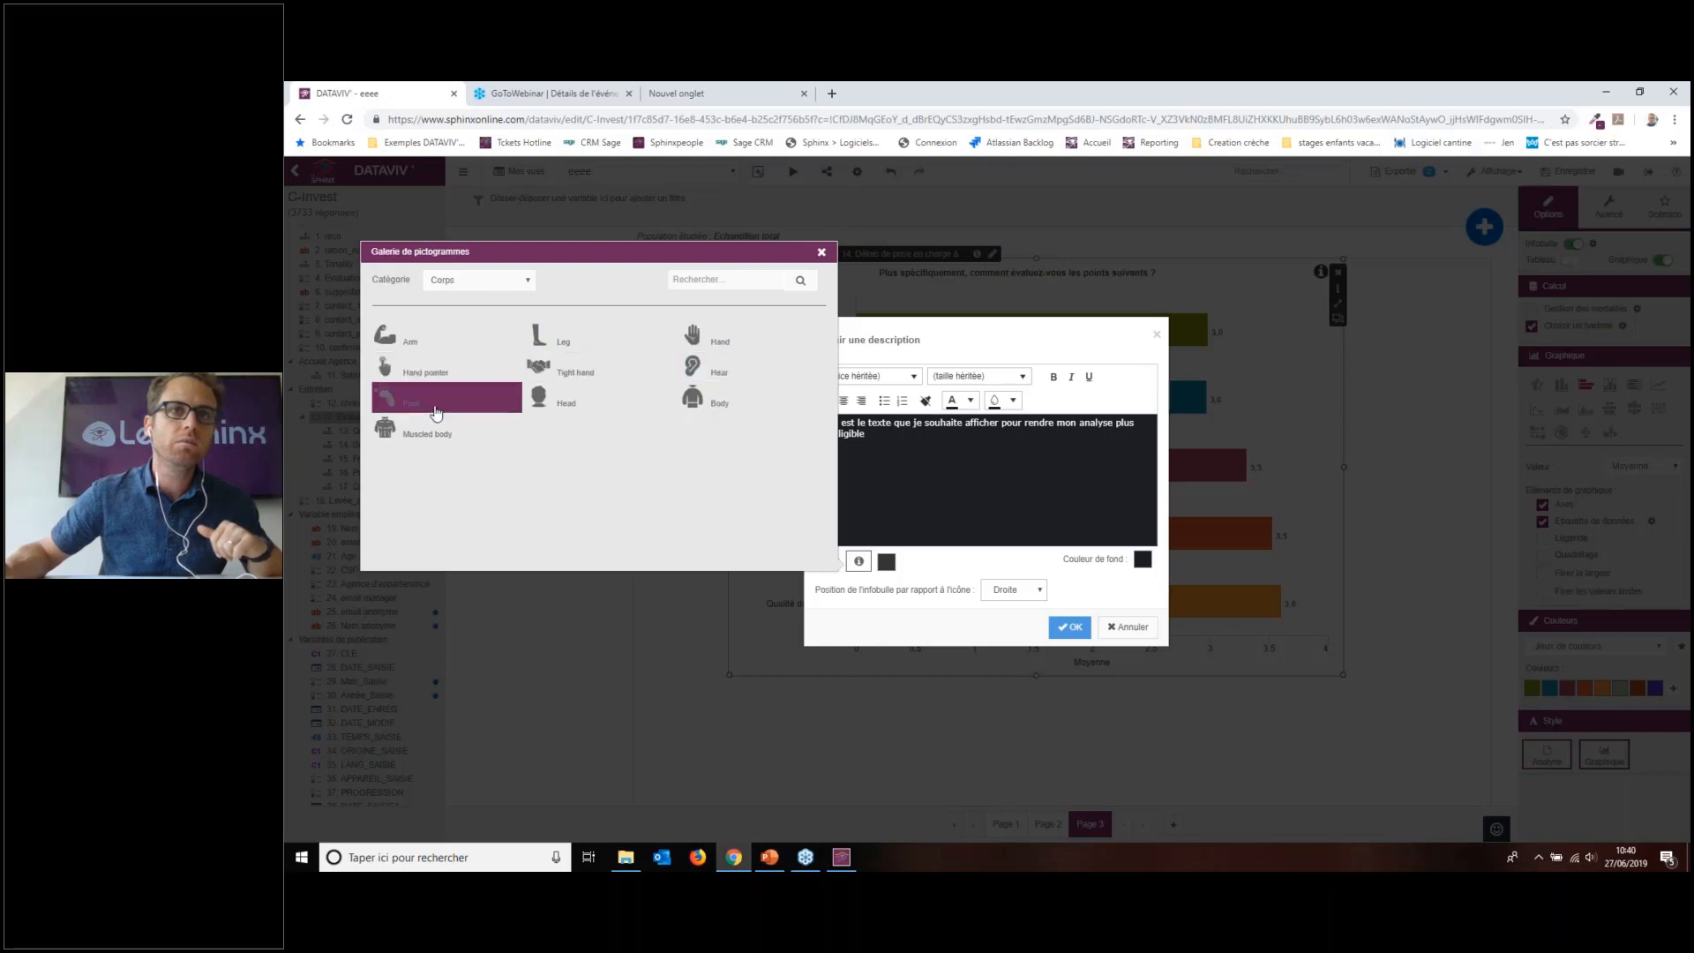
pyautogui.click(505, 281)
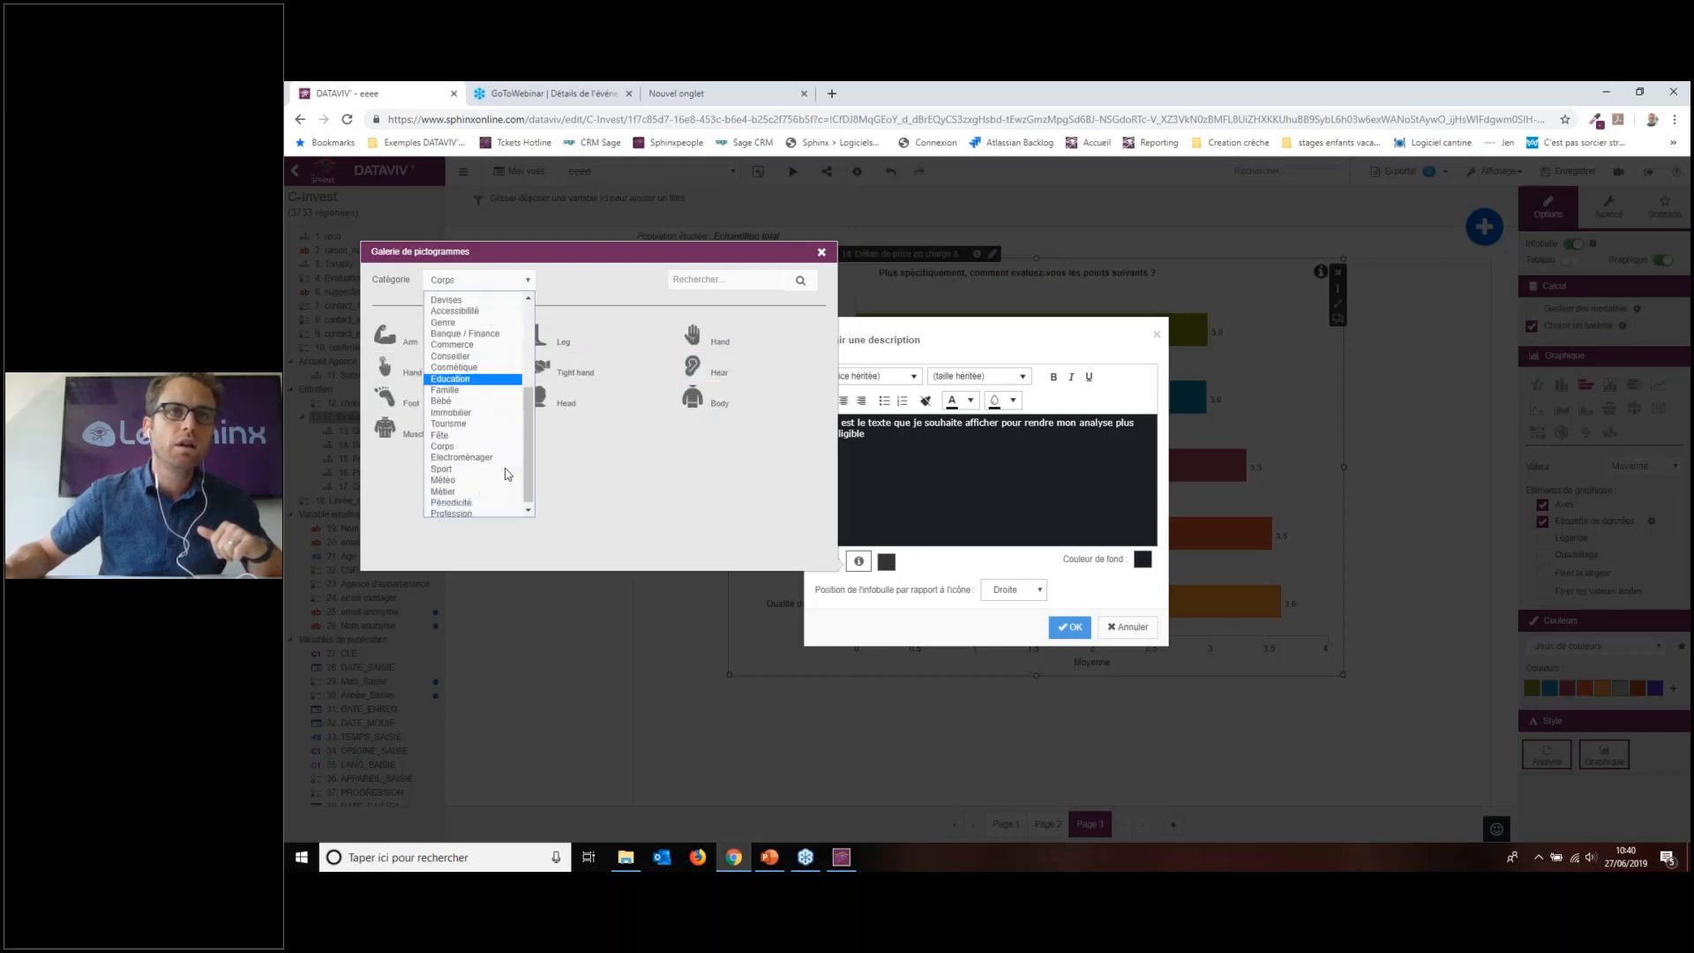
pyautogui.scroll(-1, 508, 475)
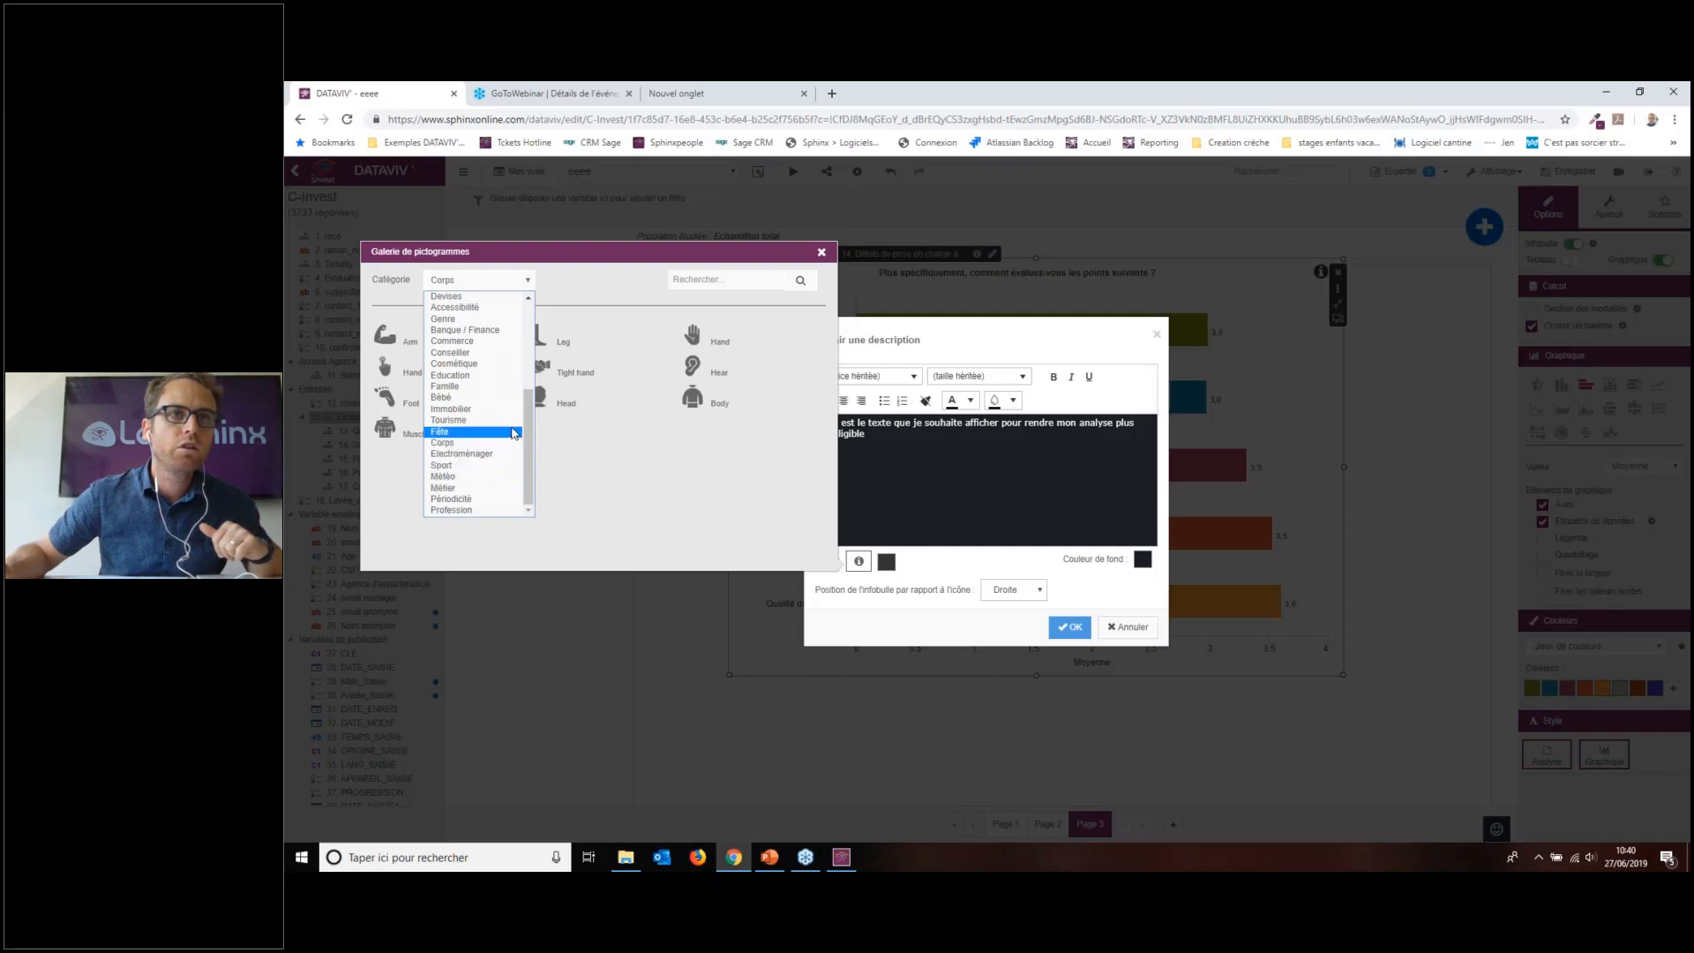
pyautogui.click(514, 433)
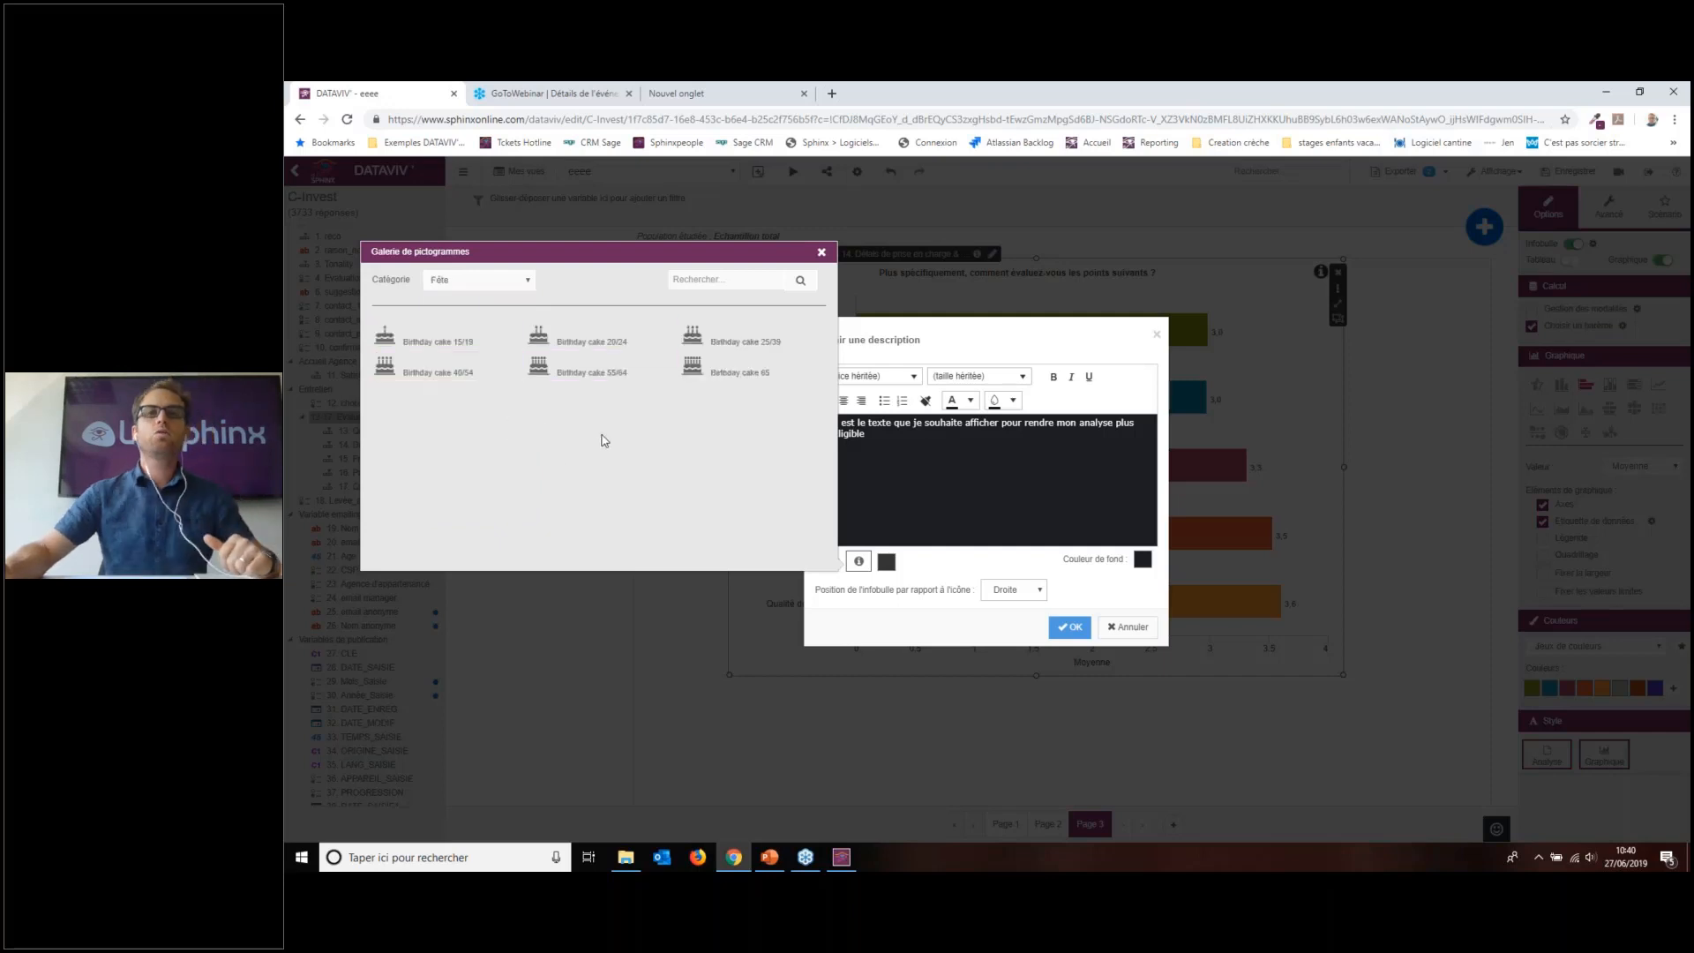
pyautogui.click(502, 292)
pyautogui.click(500, 288)
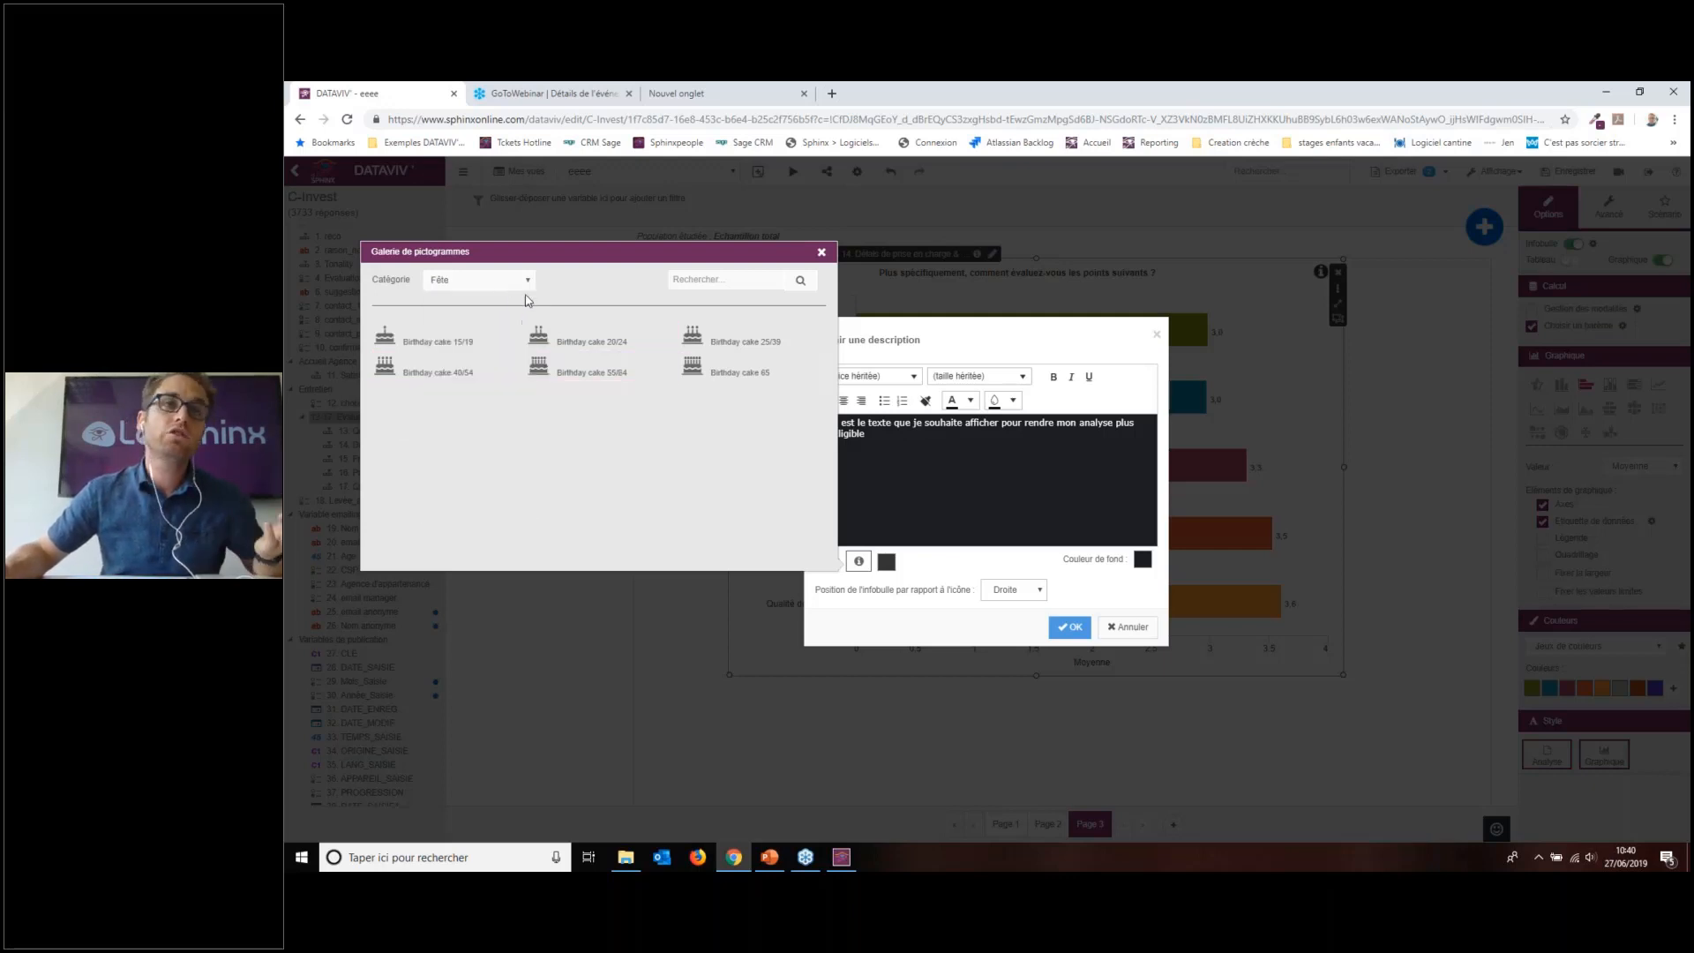
pyautogui.click(525, 282)
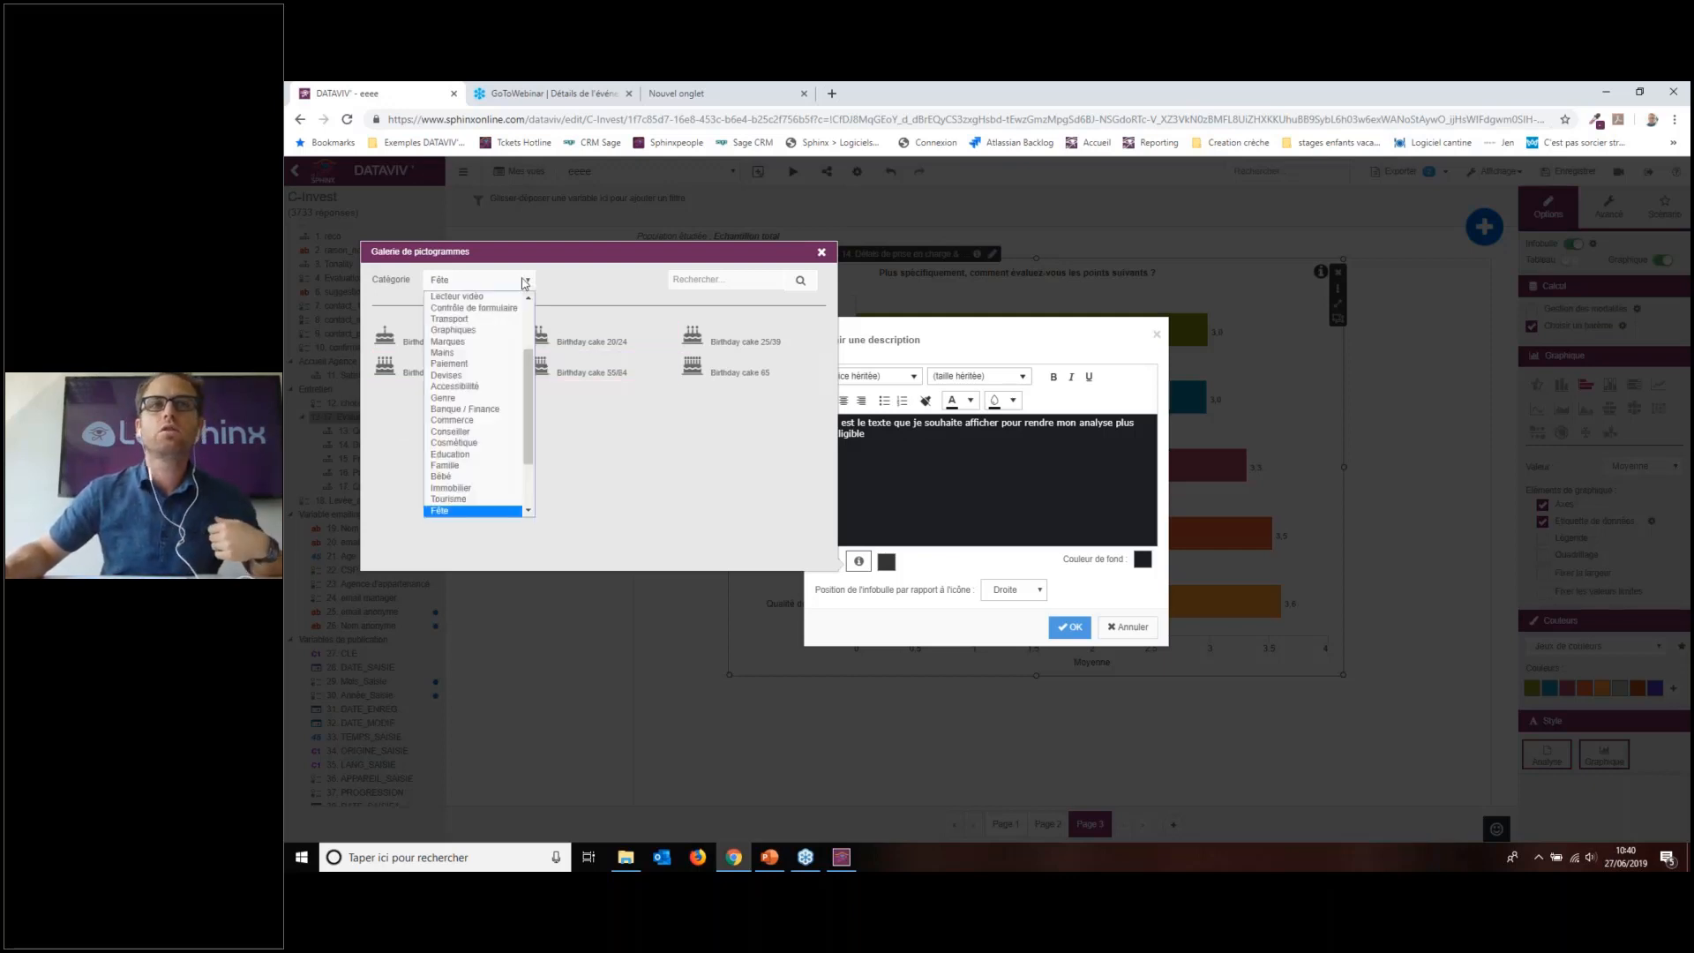
pyautogui.click(505, 477)
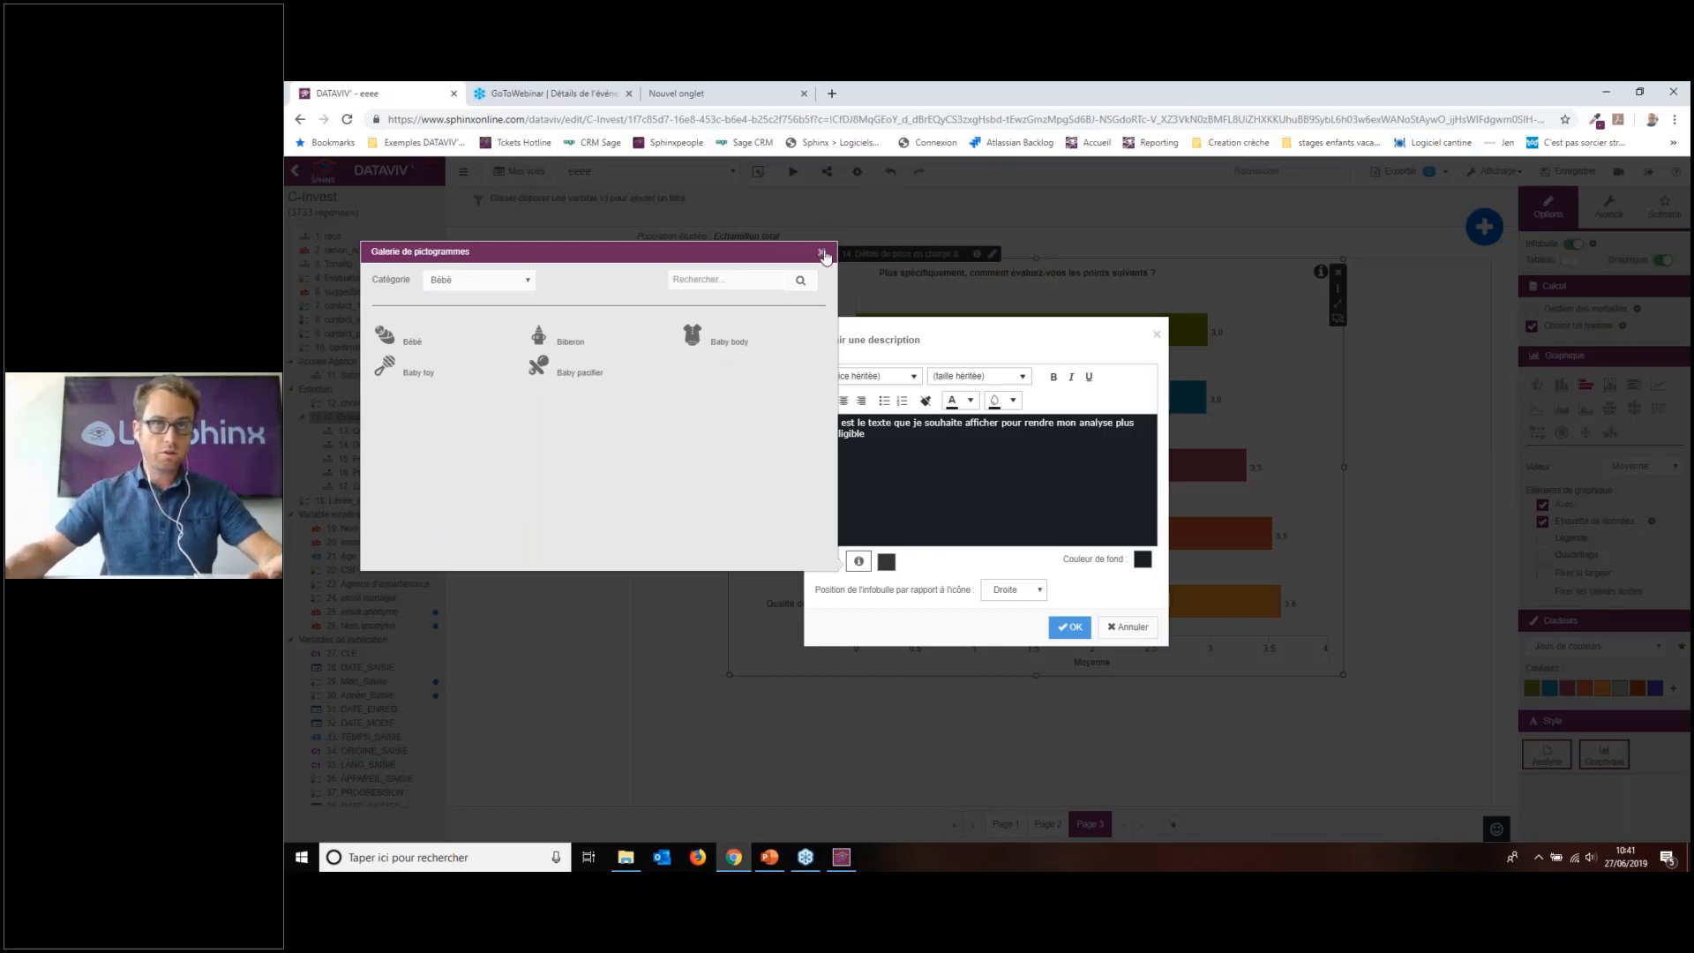
pyautogui.click(822, 253)
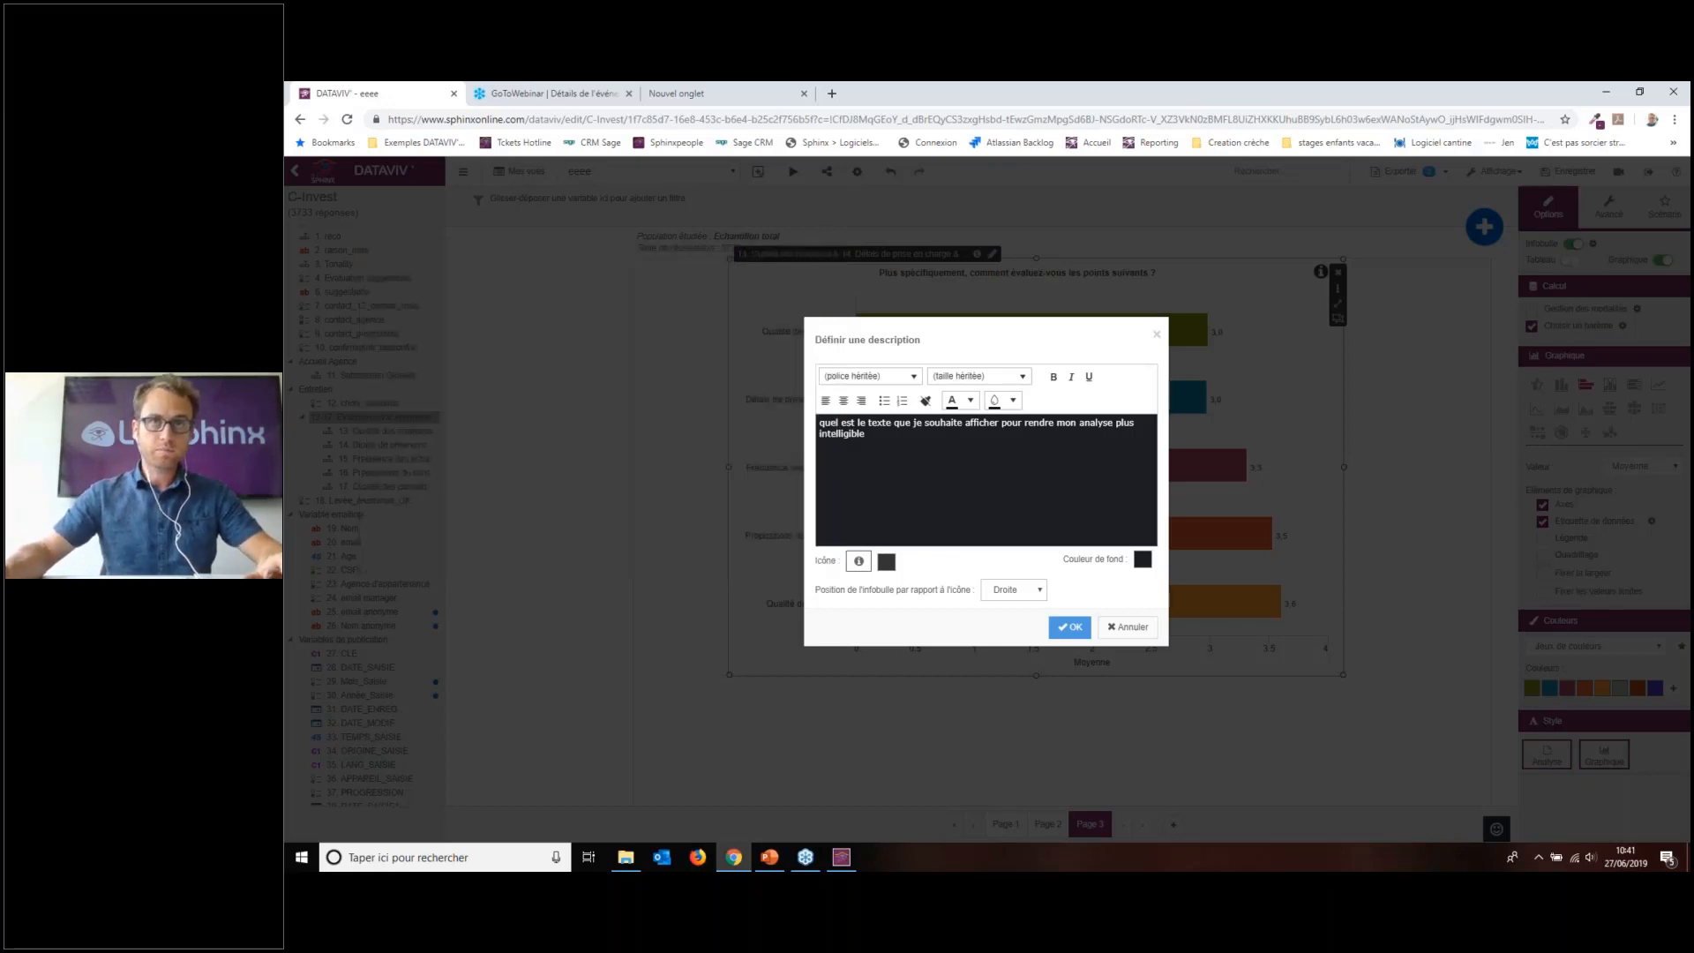
# Step: Confirm the tooltip description and preview the report in a new tab
pyautogui.click(1071, 628)
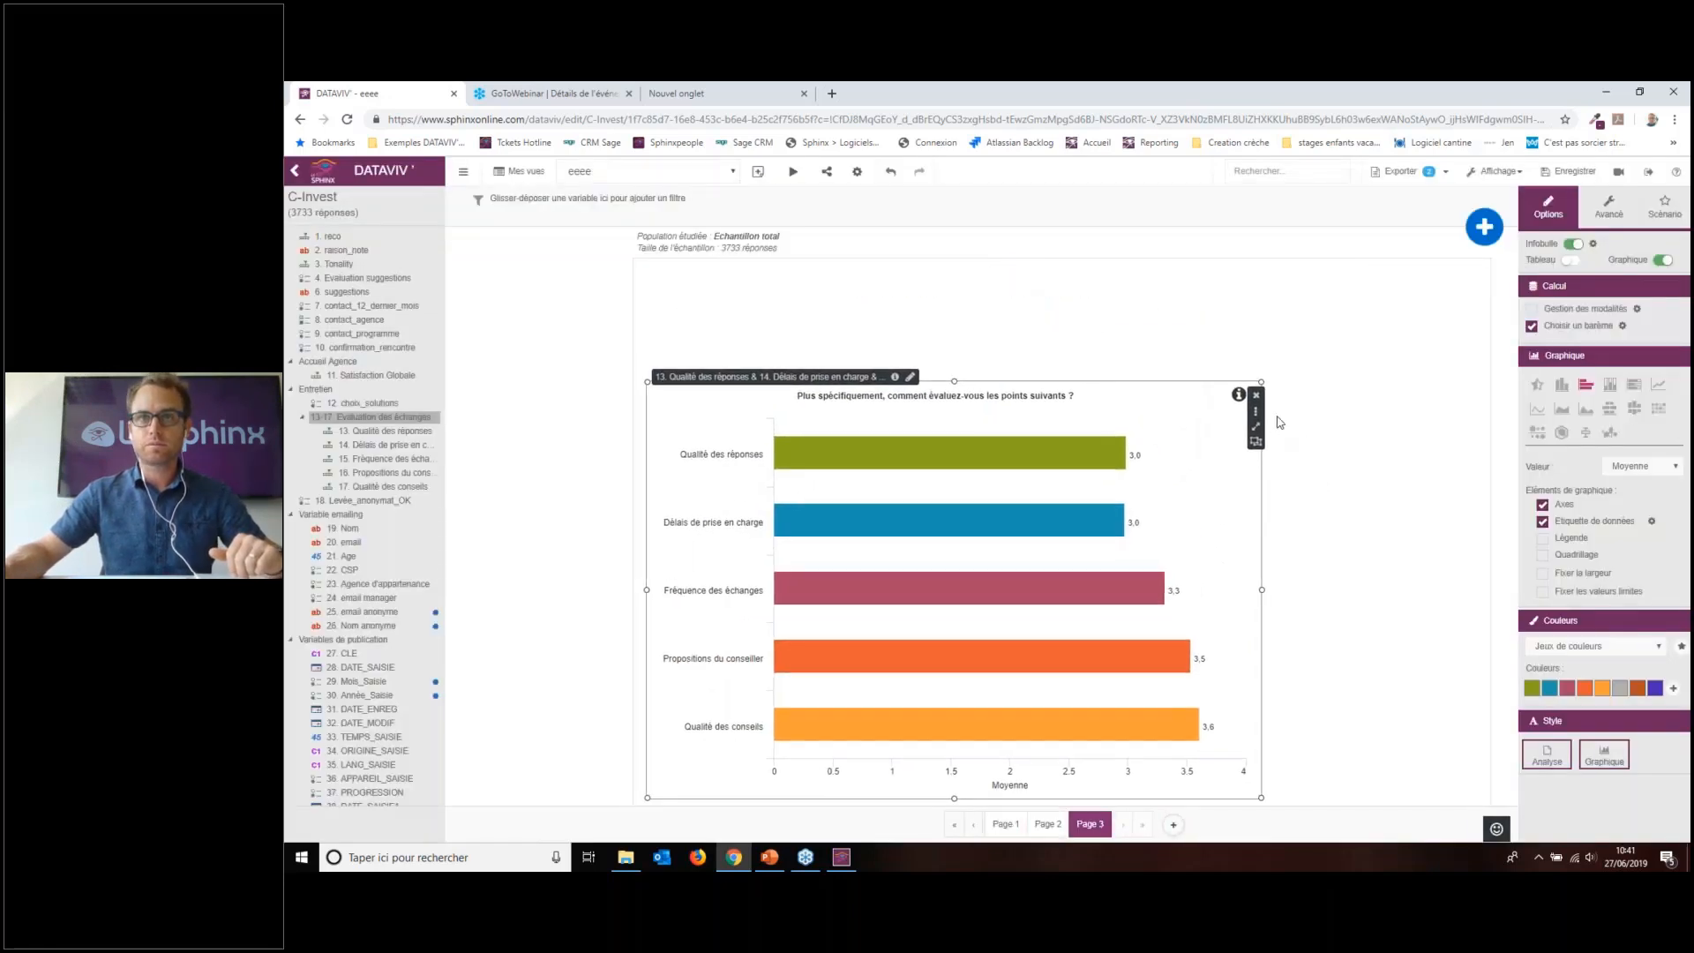
pyautogui.moveTo(1239, 395)
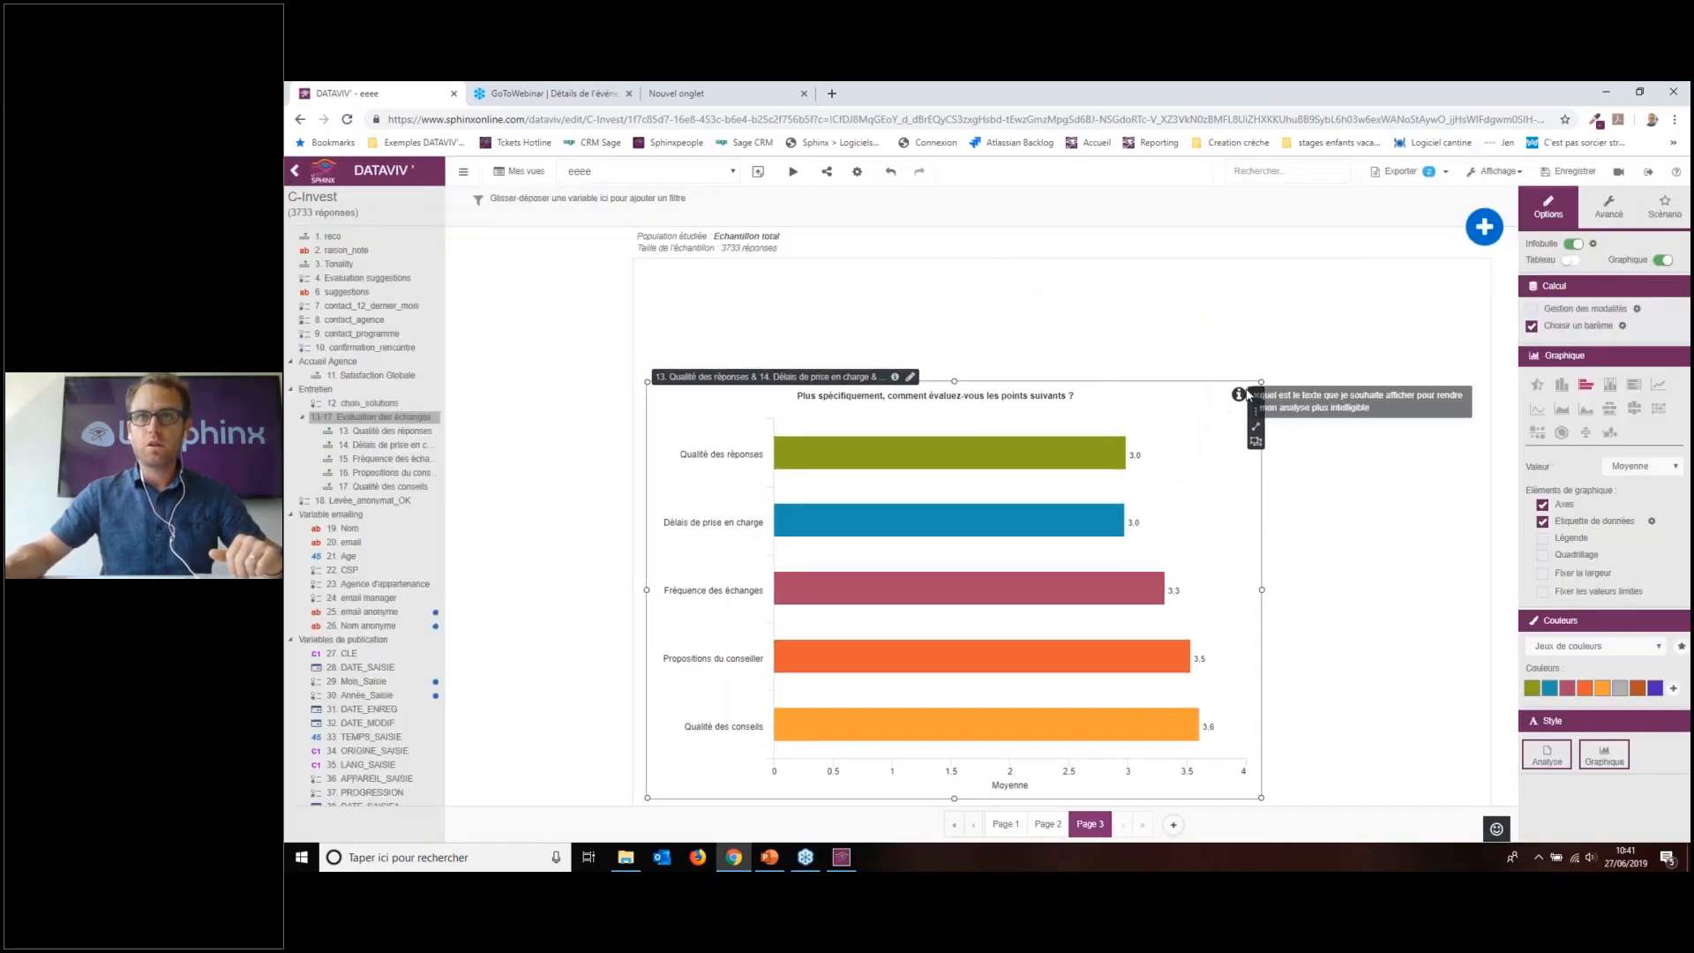
pyautogui.click(793, 171)
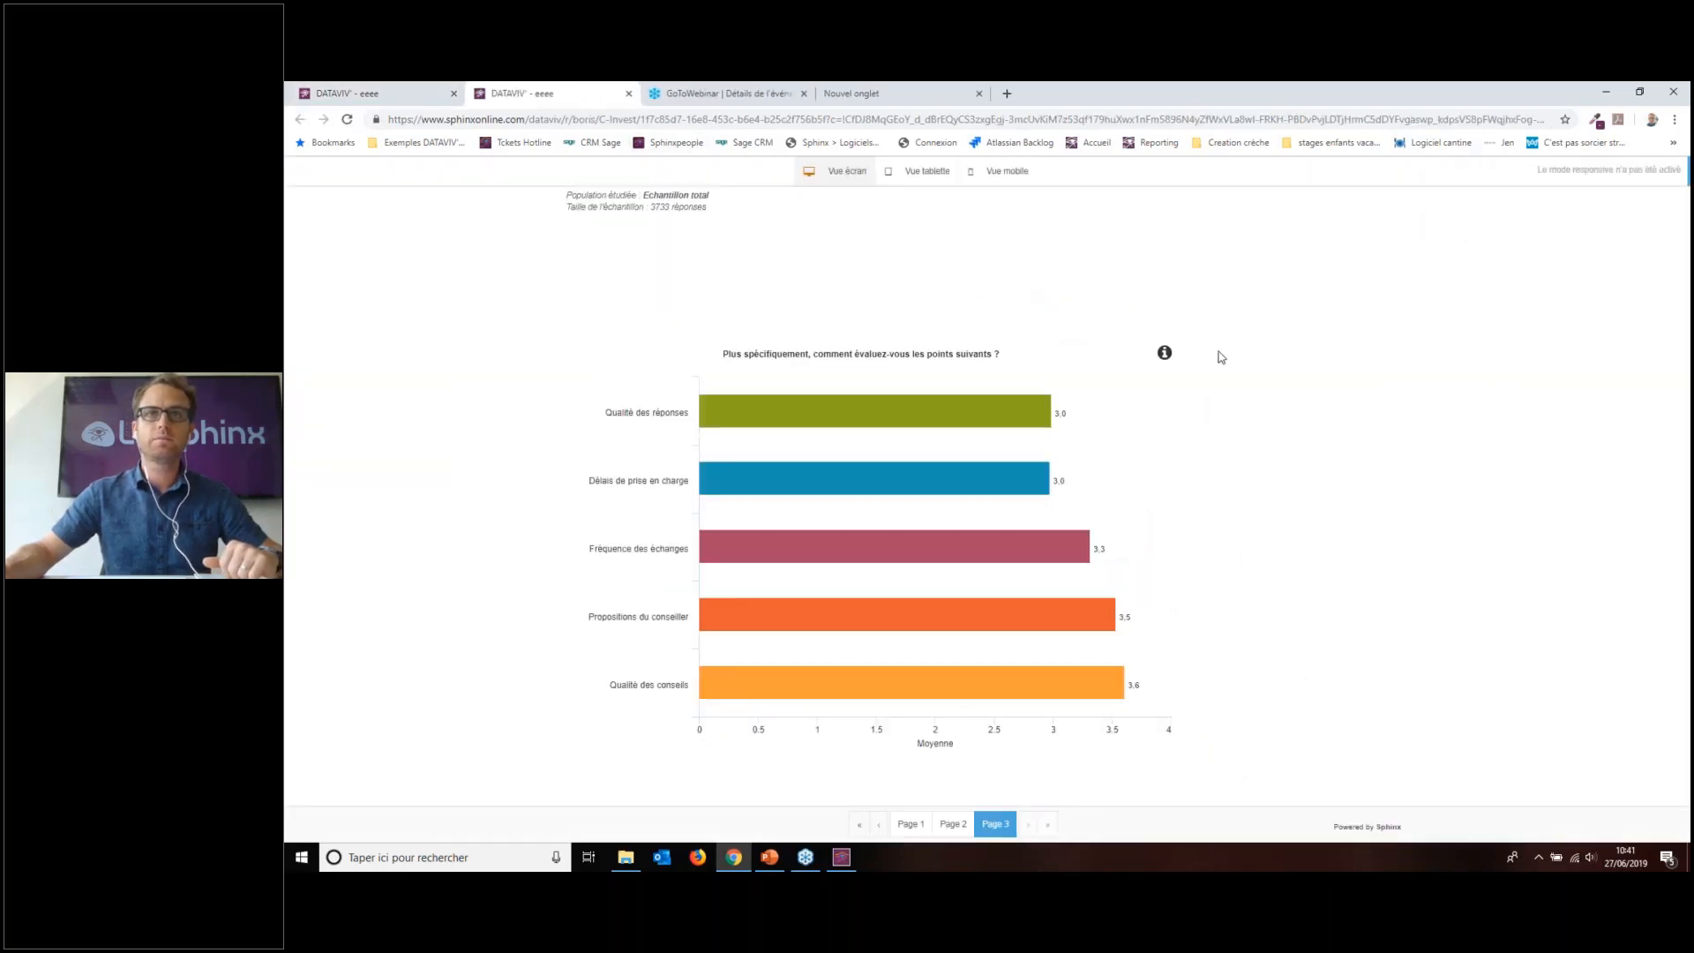
# Step: Check the tooltip text over the preview's bars, then return to the editor tab
pyautogui.moveTo(1165, 353)
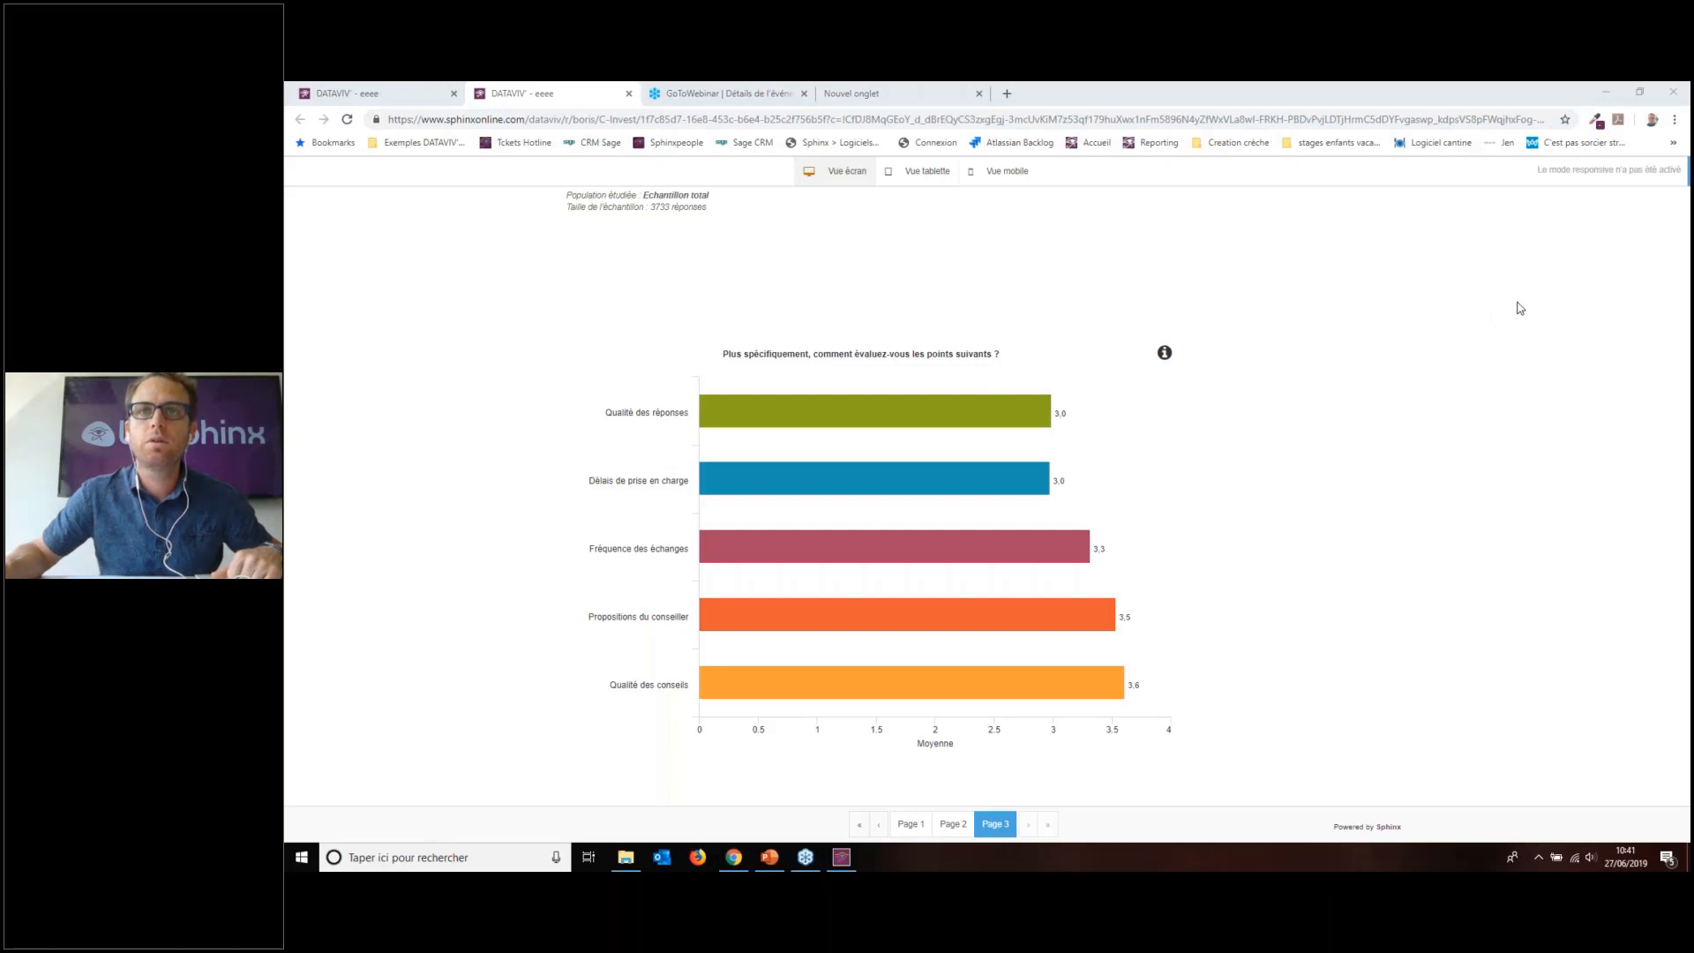
pyautogui.click(334, 91)
# Step: Move the chart higher, then look through the image gallery and own-image options before cancelling
pyautogui.moveTo(1203, 454); pyautogui.dragTo(1172, 354)
pyautogui.moveTo(1485, 231)
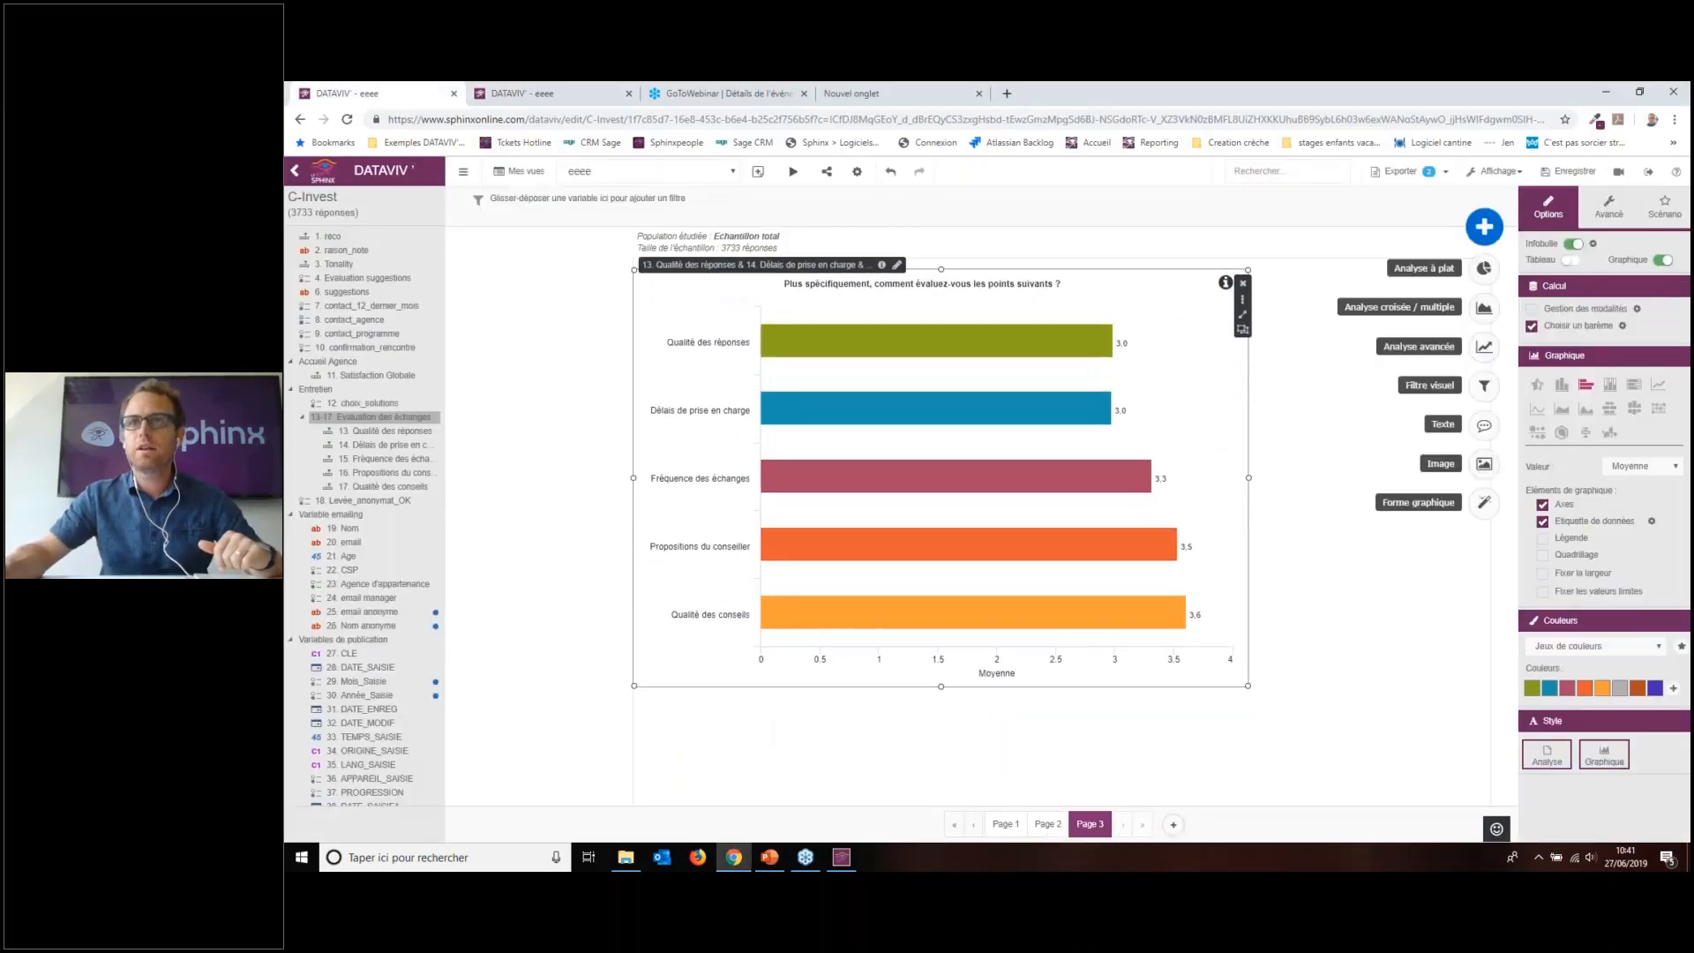
pyautogui.click(1483, 468)
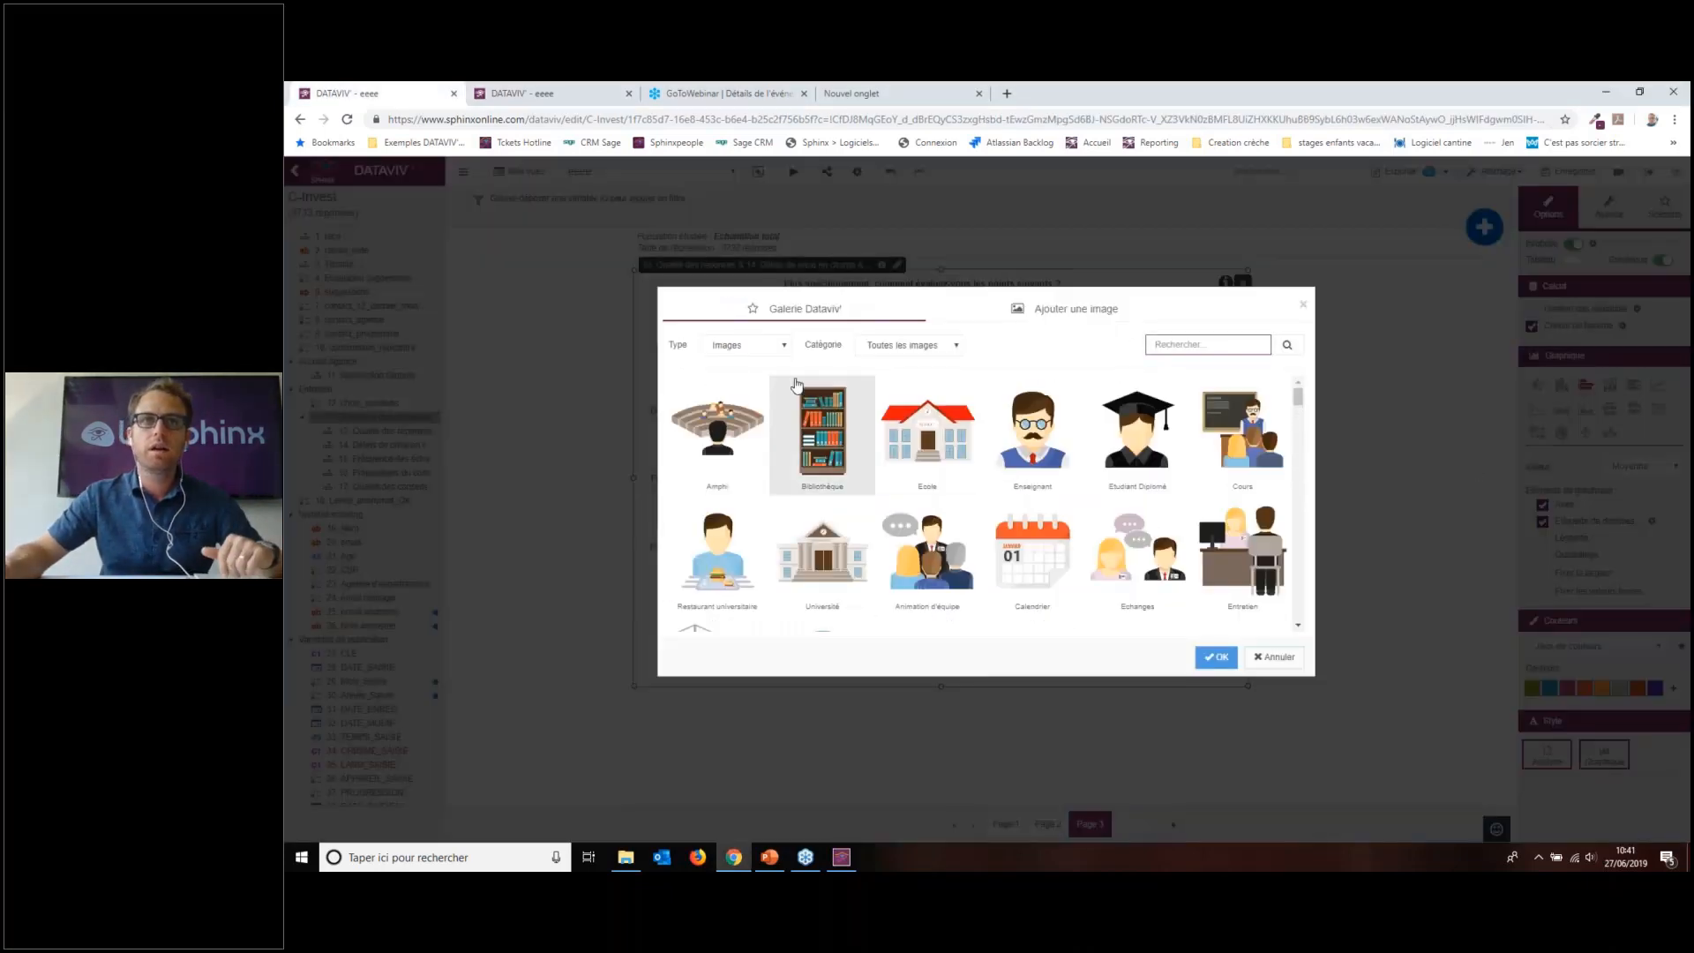
pyautogui.scroll(-15, 1041, 475)
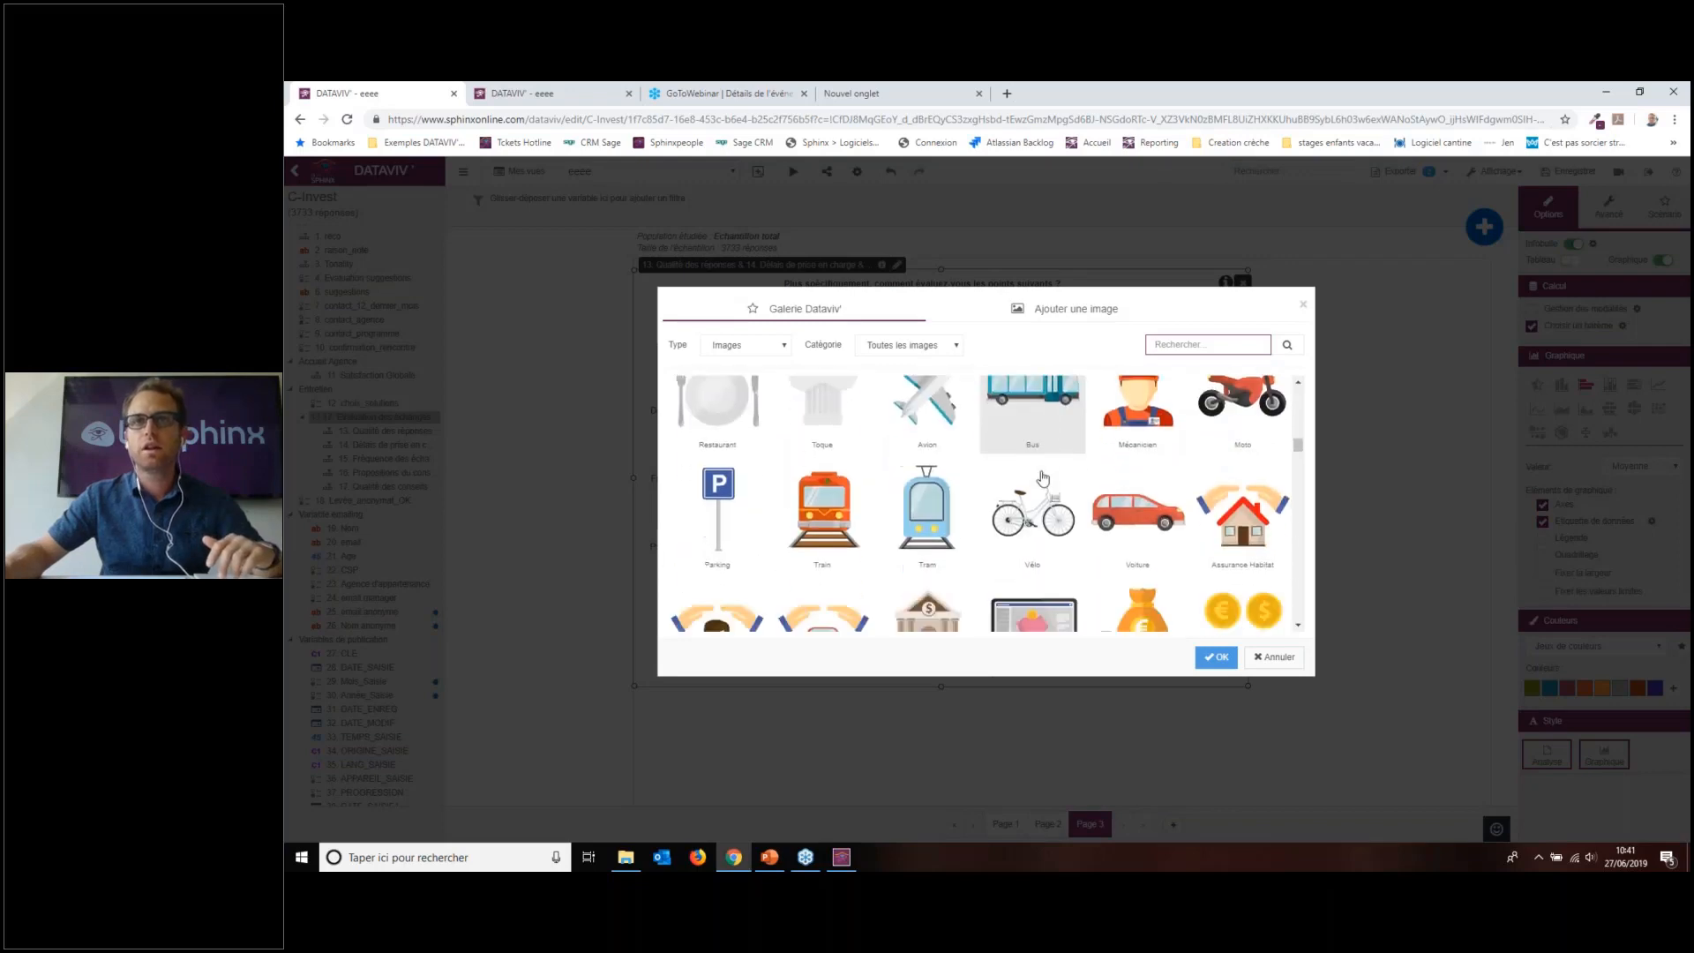
pyautogui.click(764, 345)
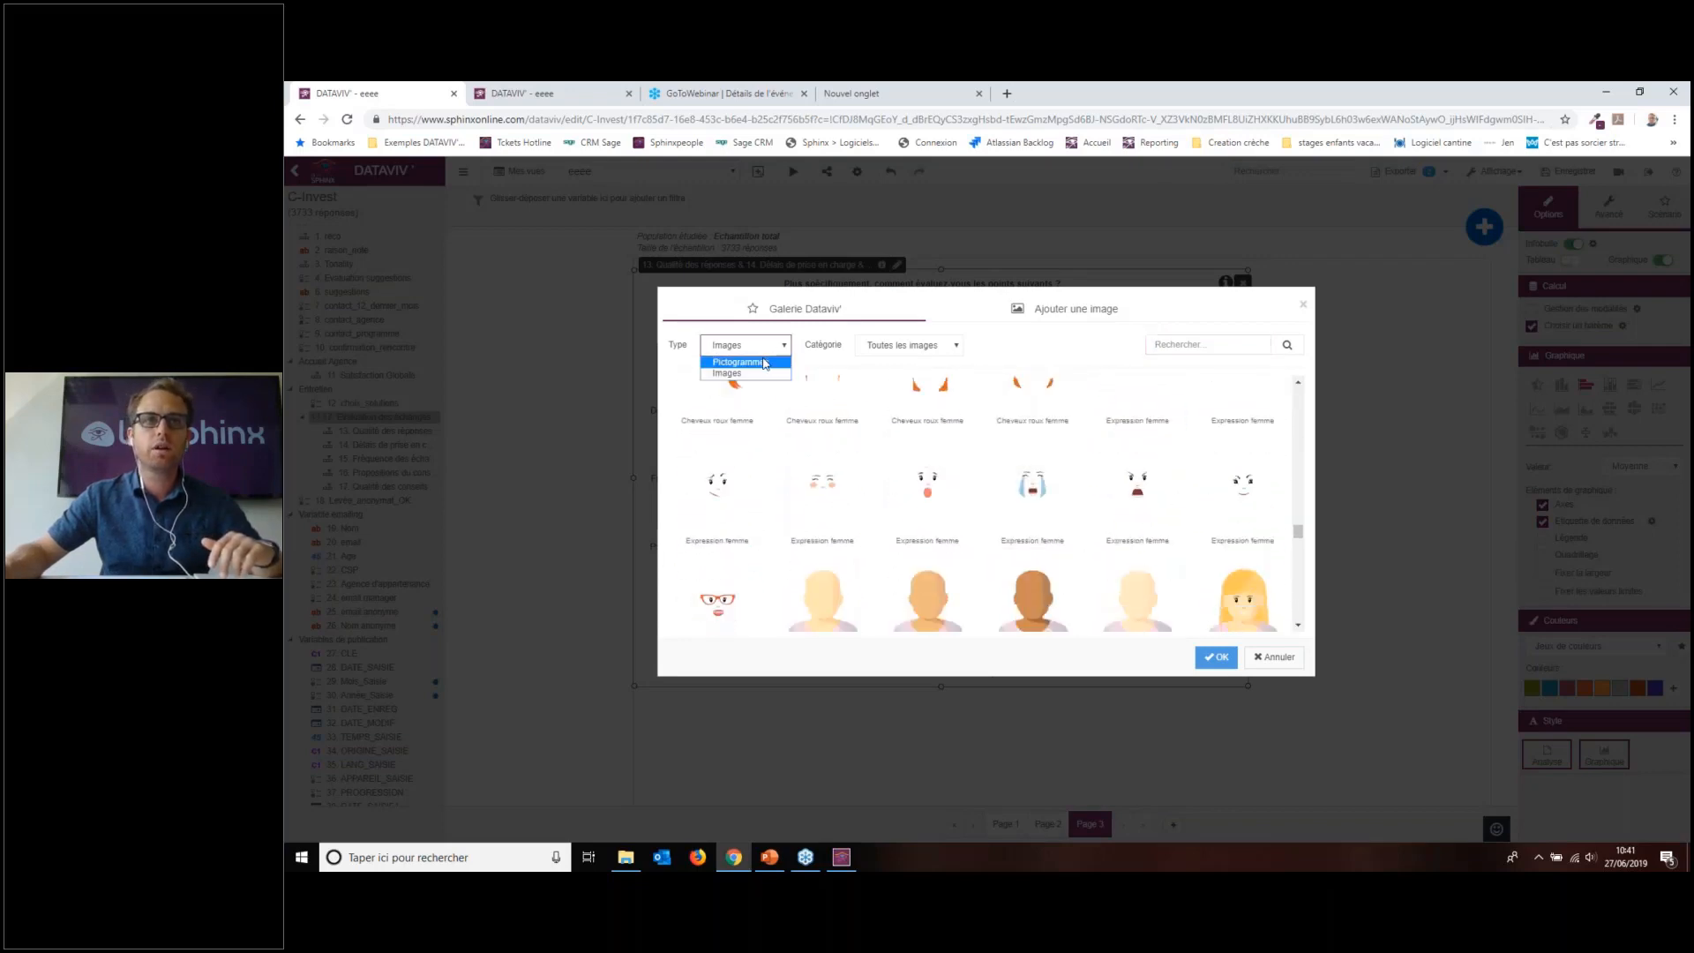
pyautogui.click(1092, 307)
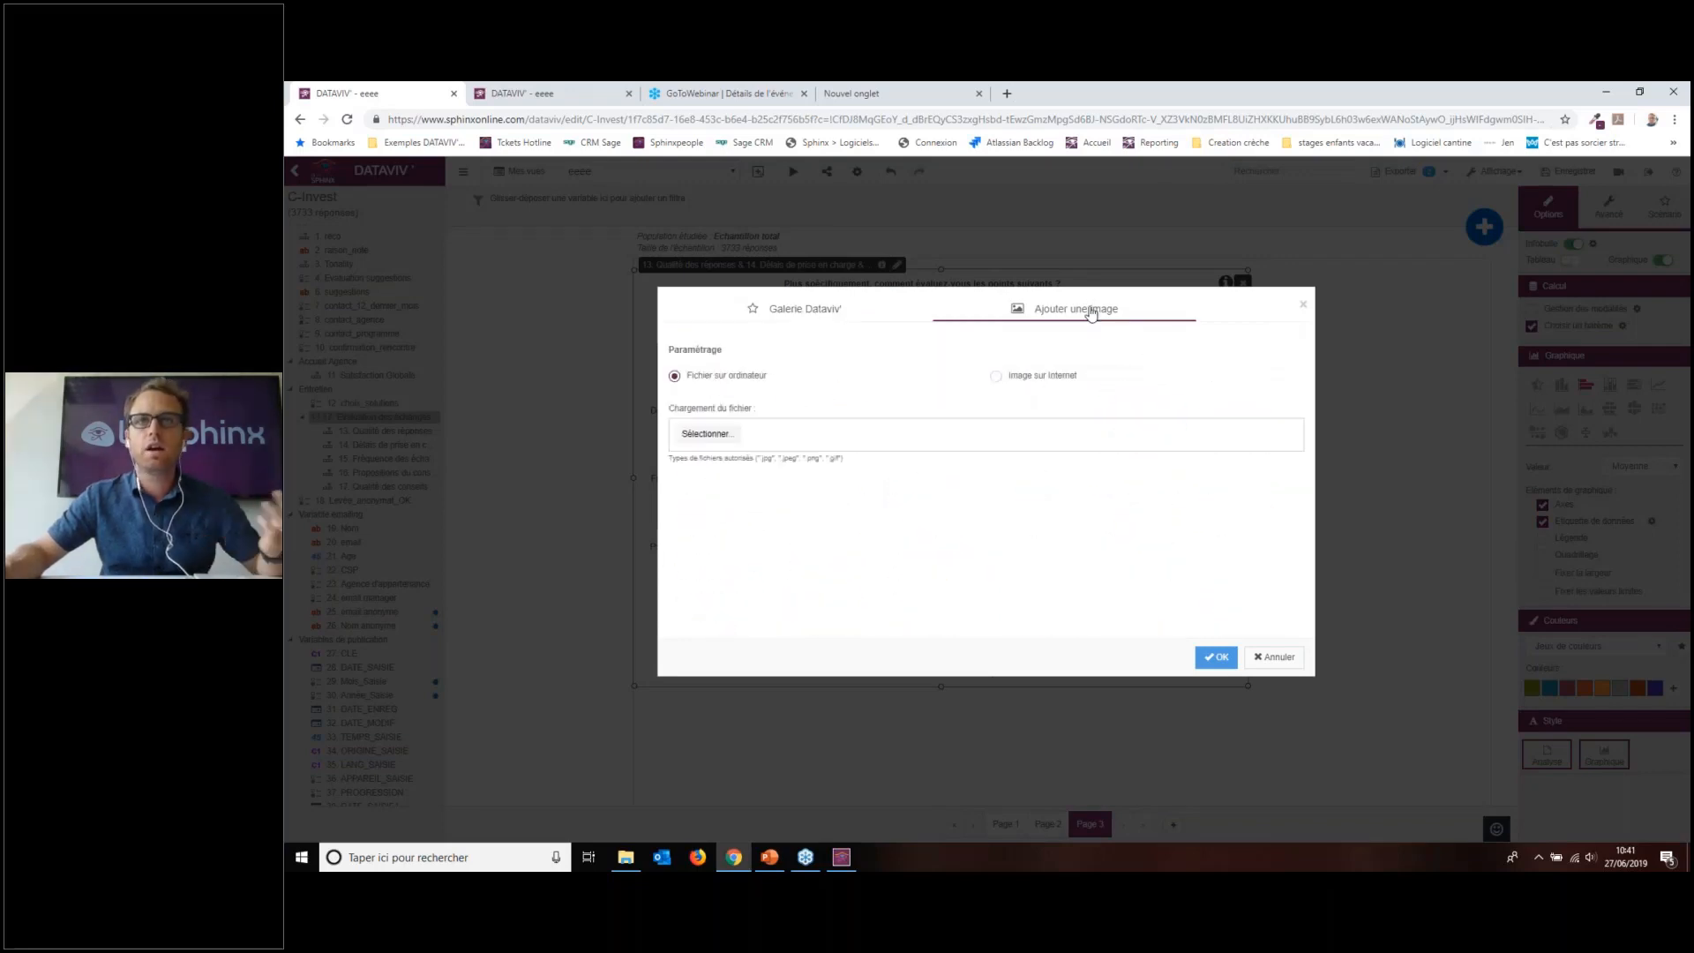
pyautogui.click(706, 433)
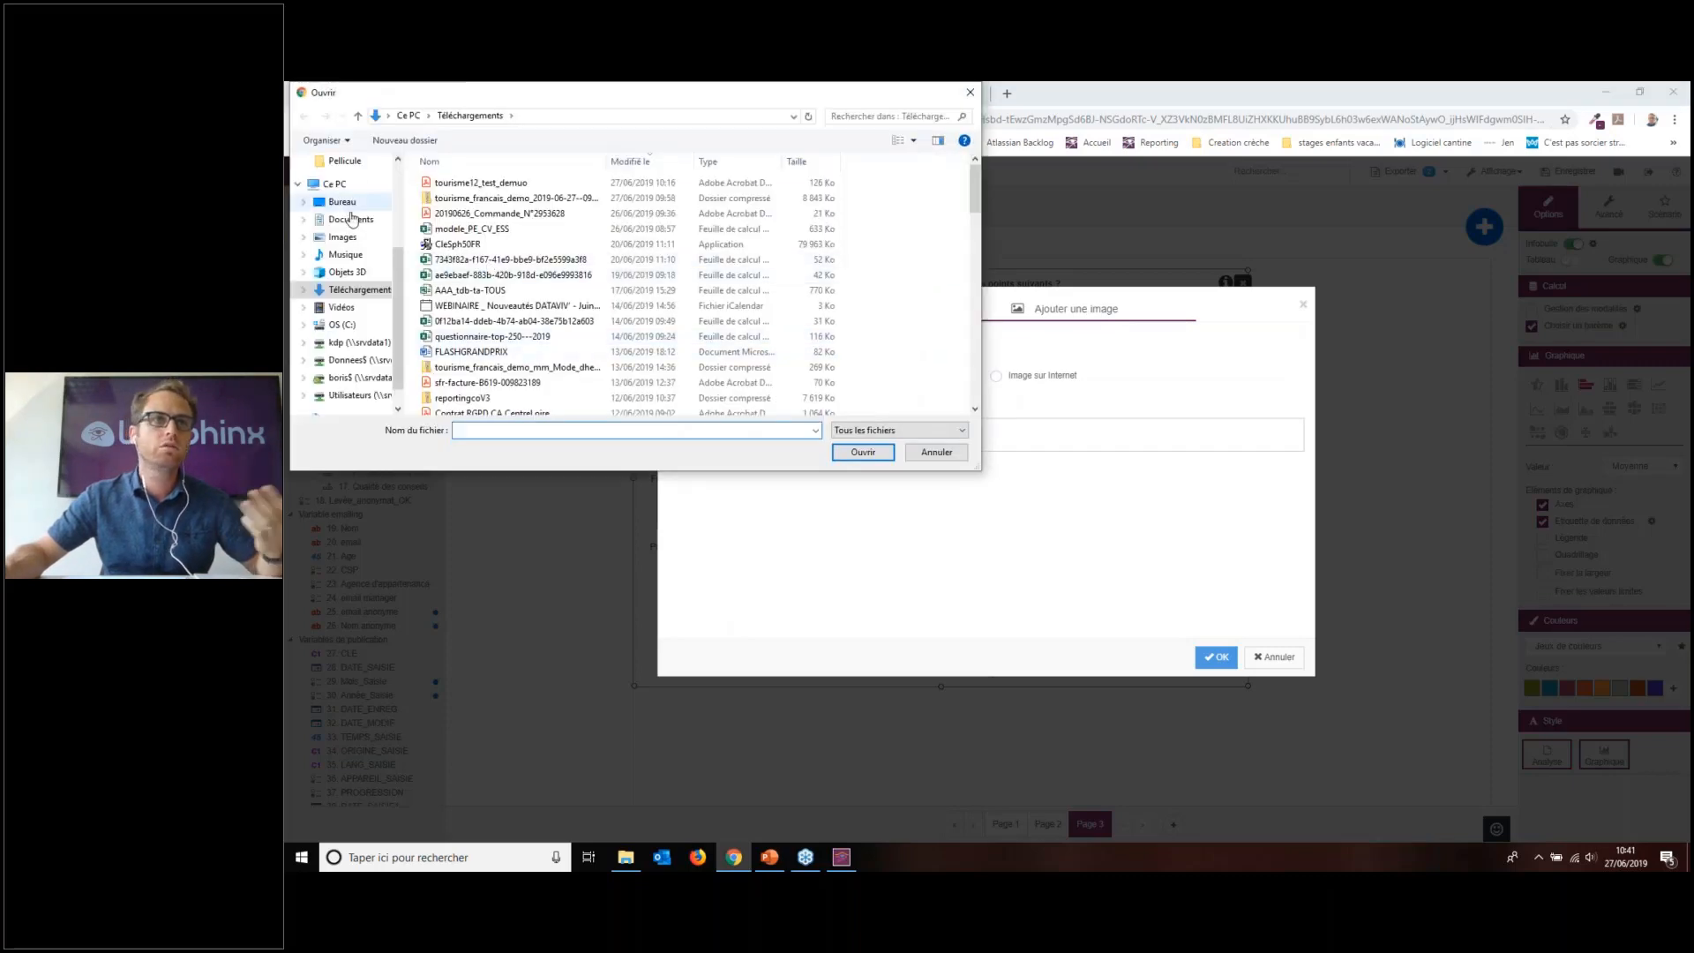
pyautogui.click(937, 452)
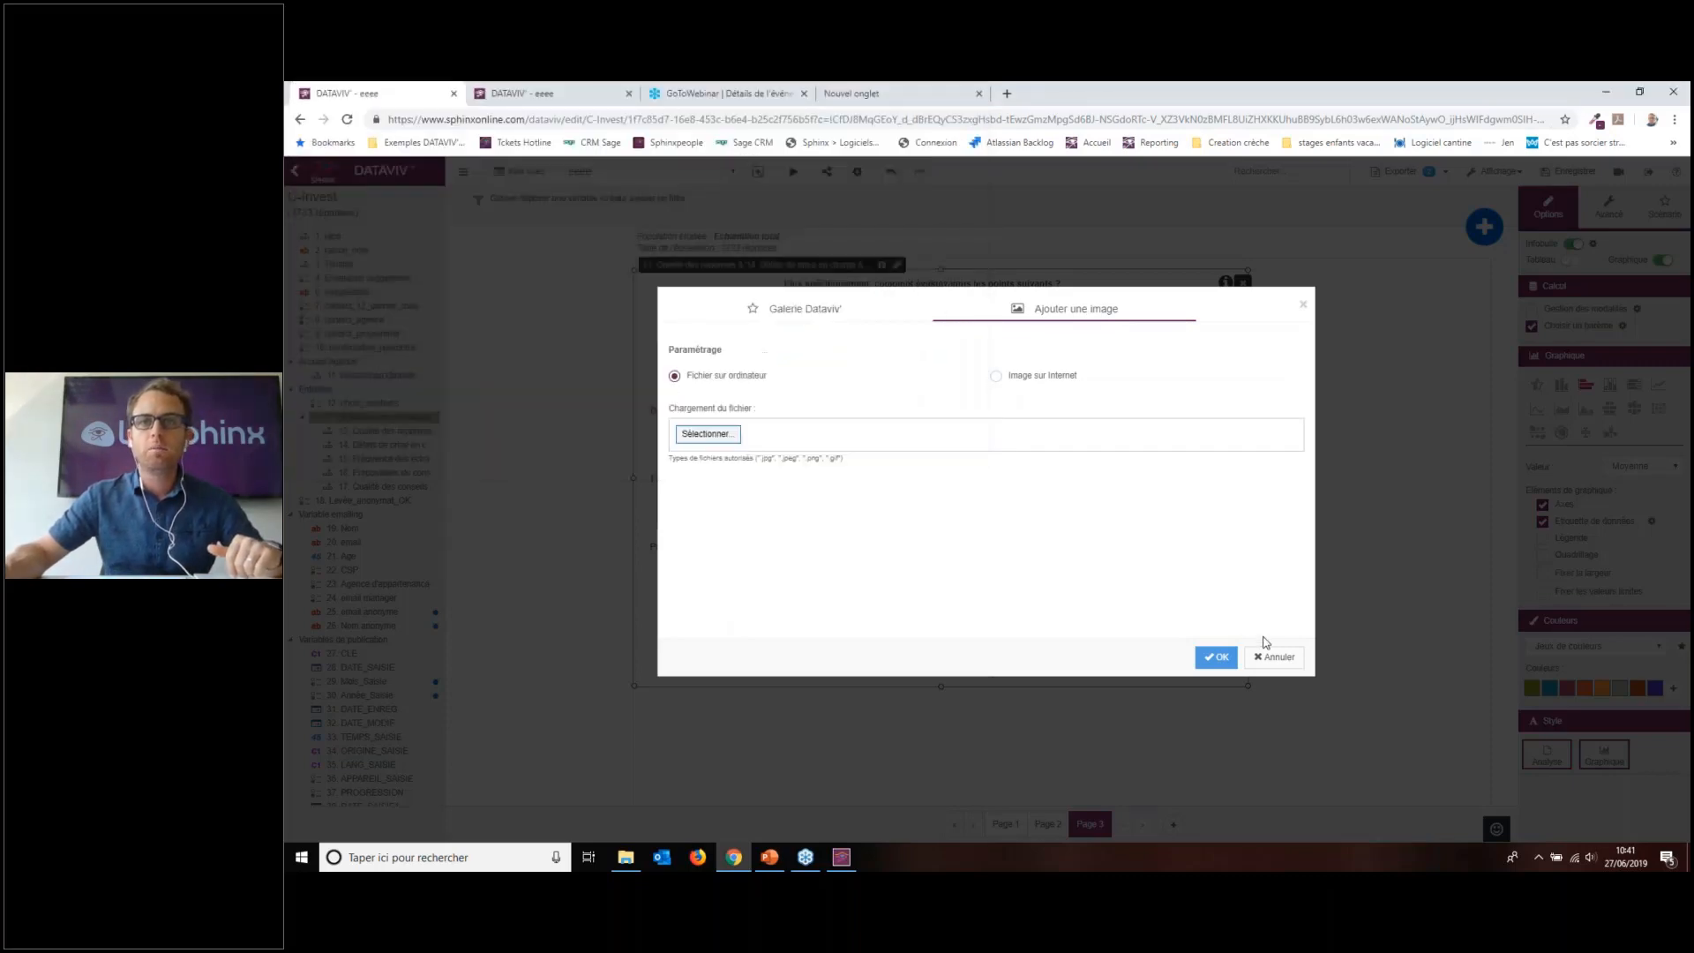
pyautogui.click(1274, 657)
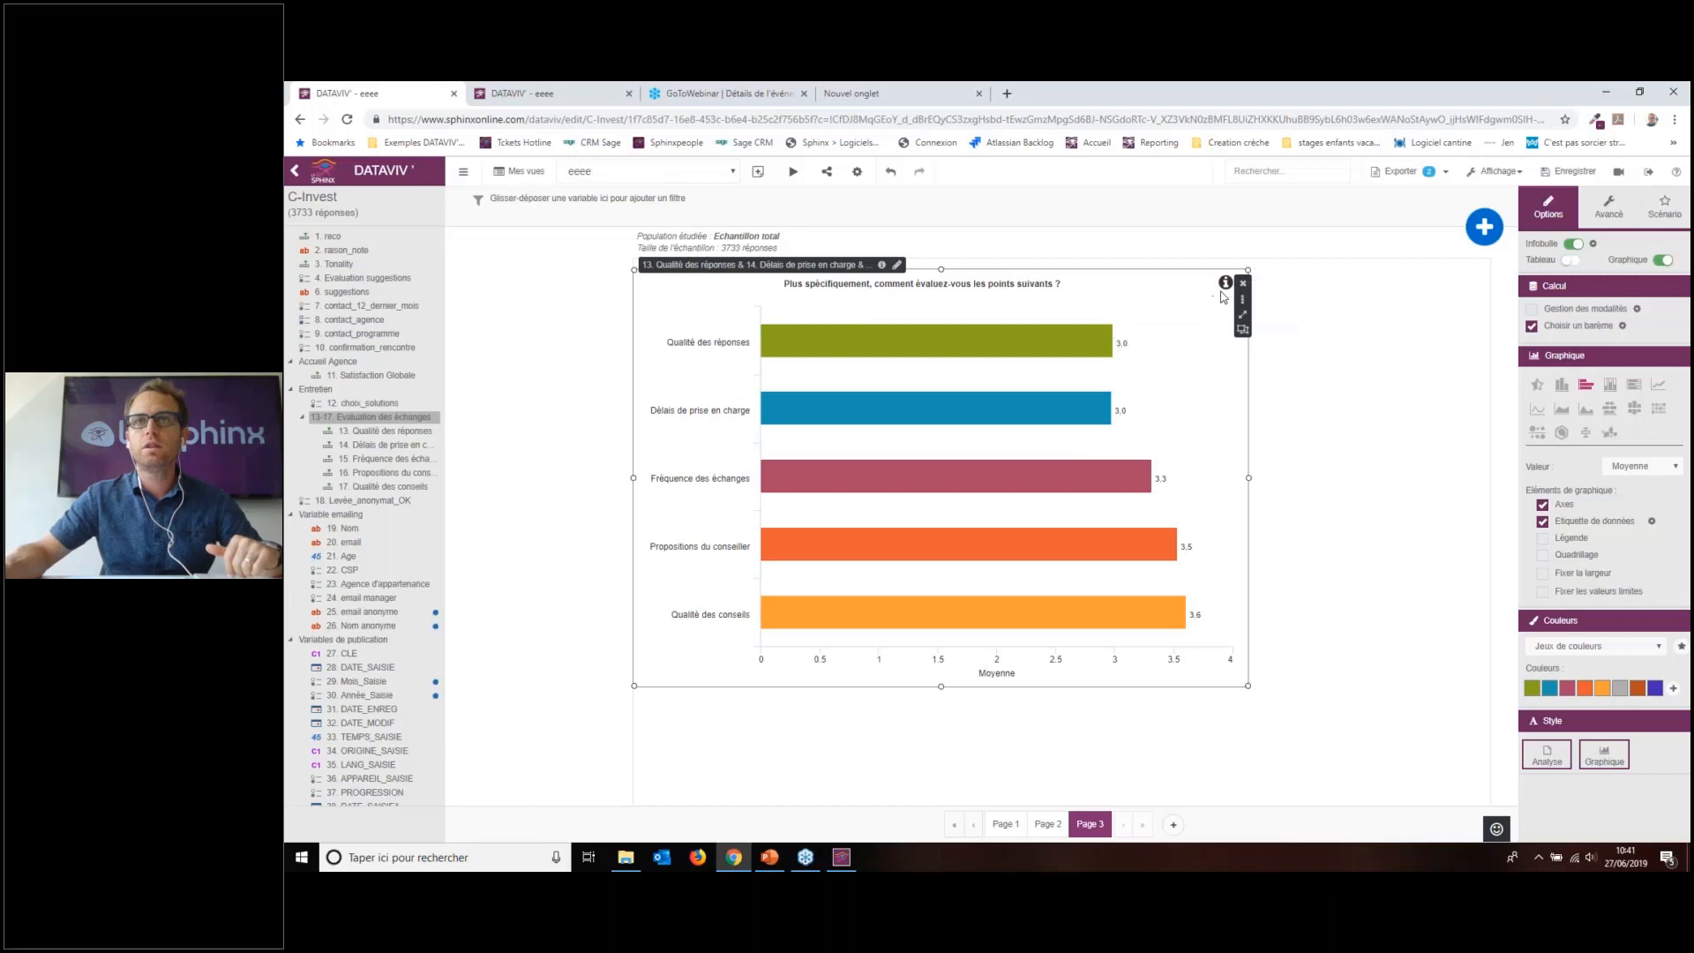
# Step: Reopen the tooltip description, browse all pictogram categories, and make the info icon red
pyautogui.moveTo(1226, 284)
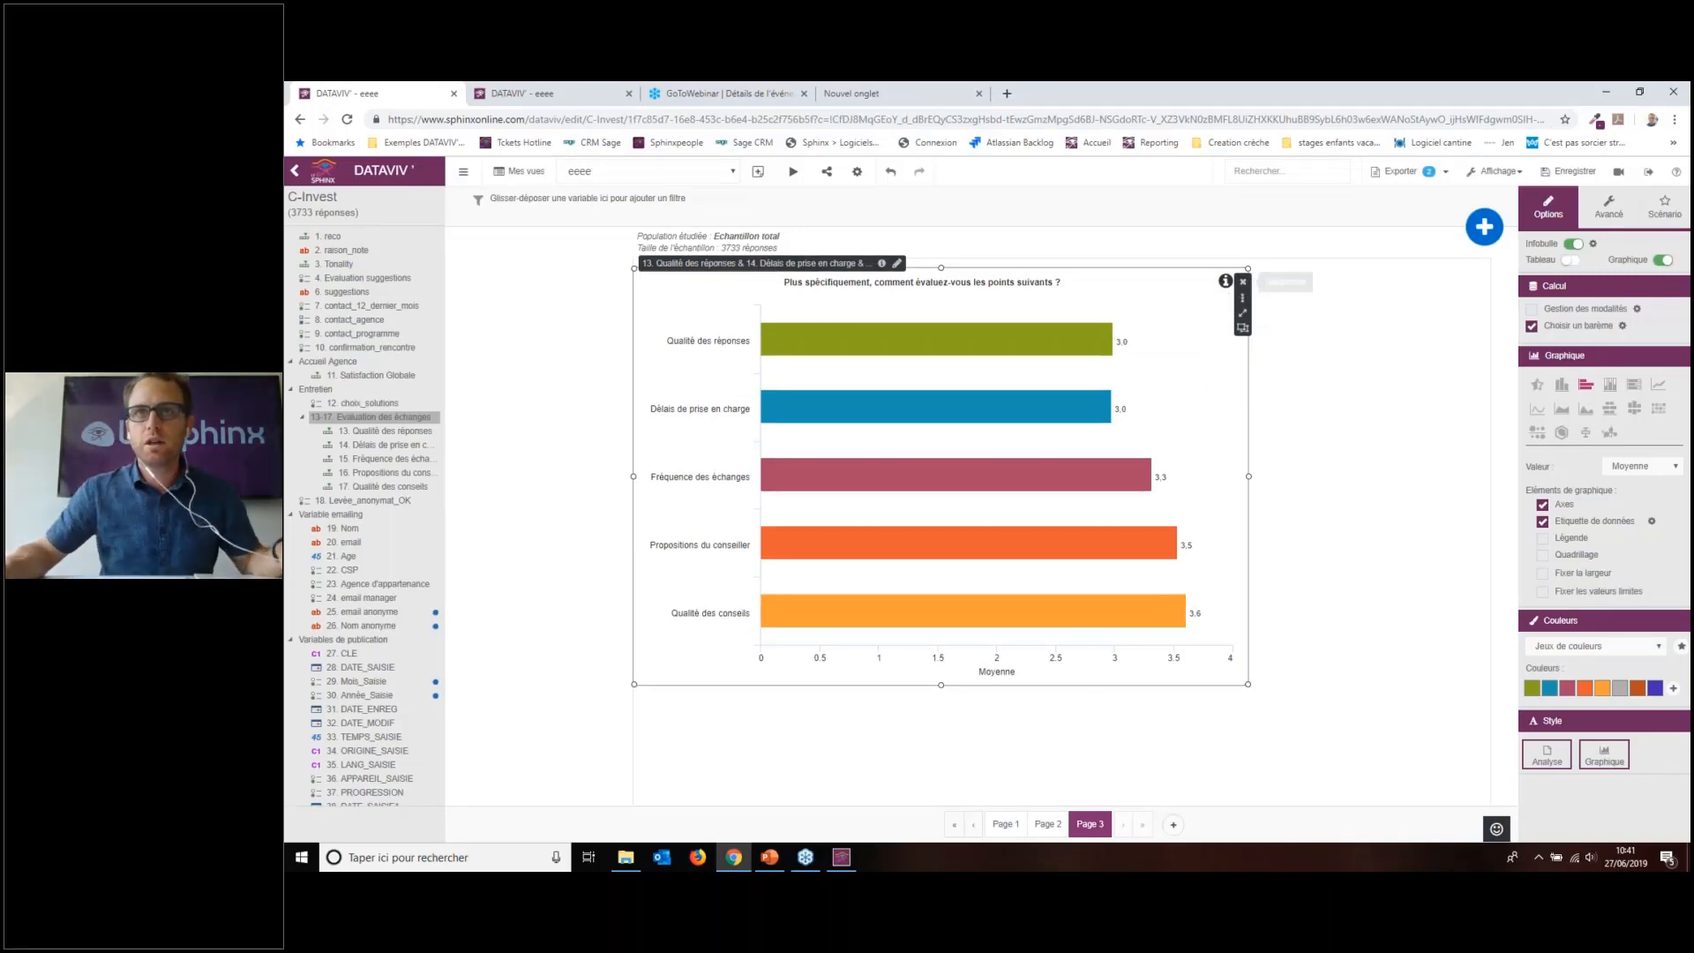
pyautogui.click(1594, 244)
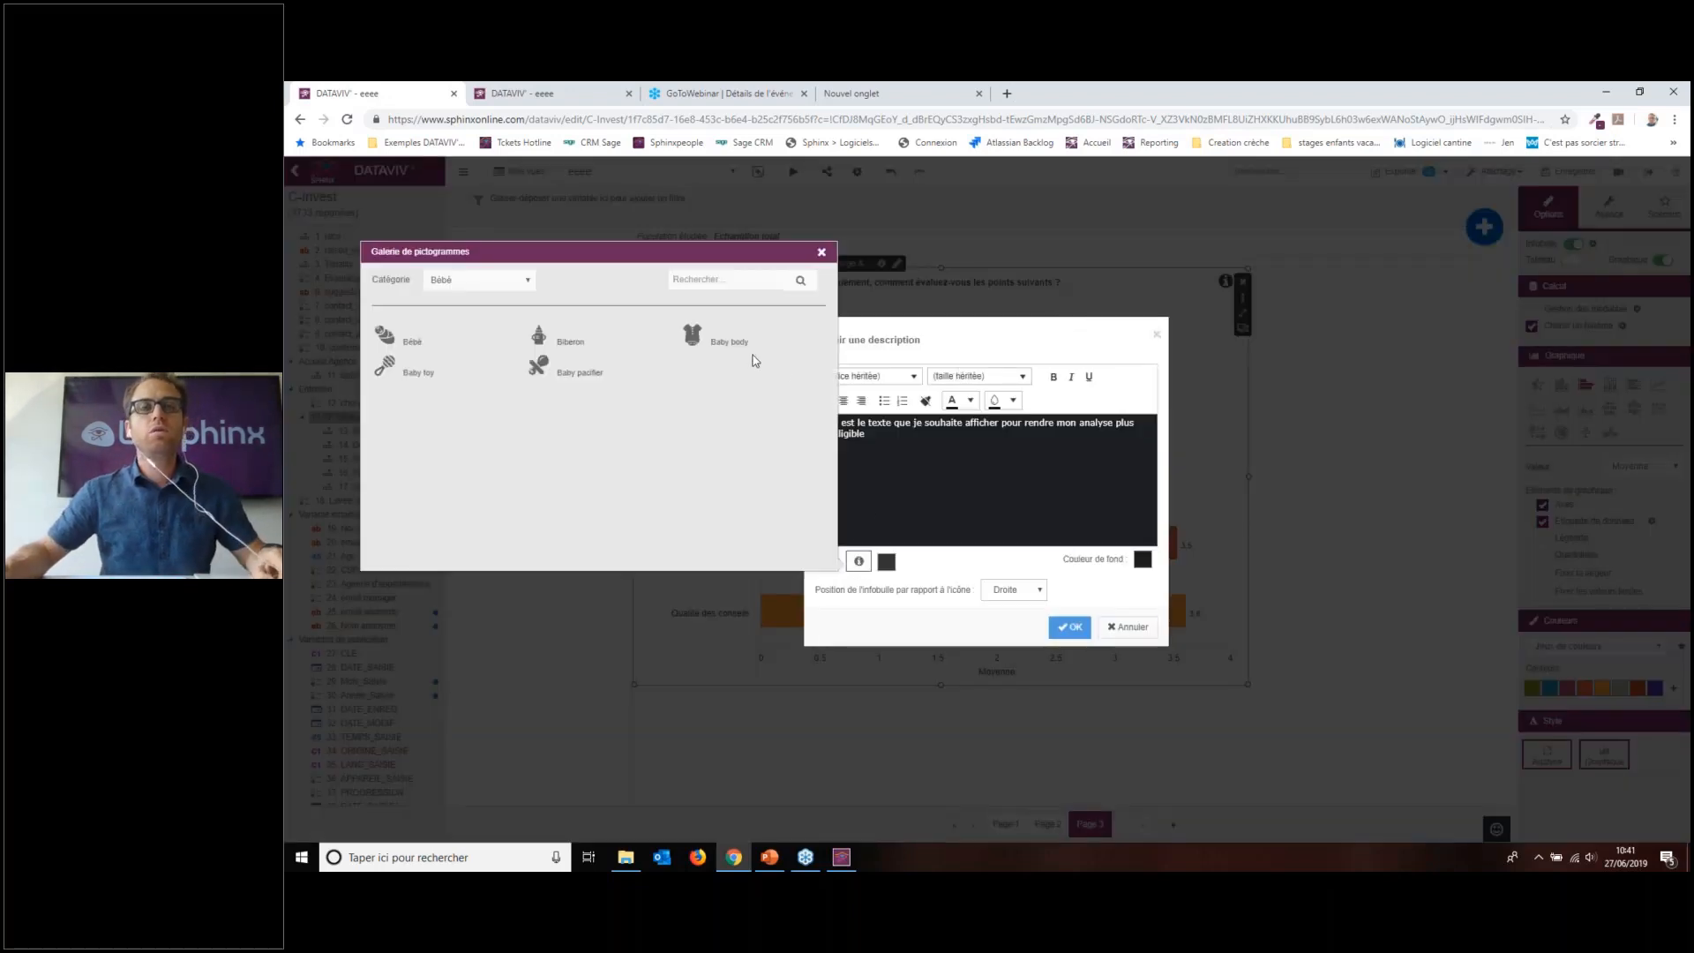
pyautogui.click(516, 283)
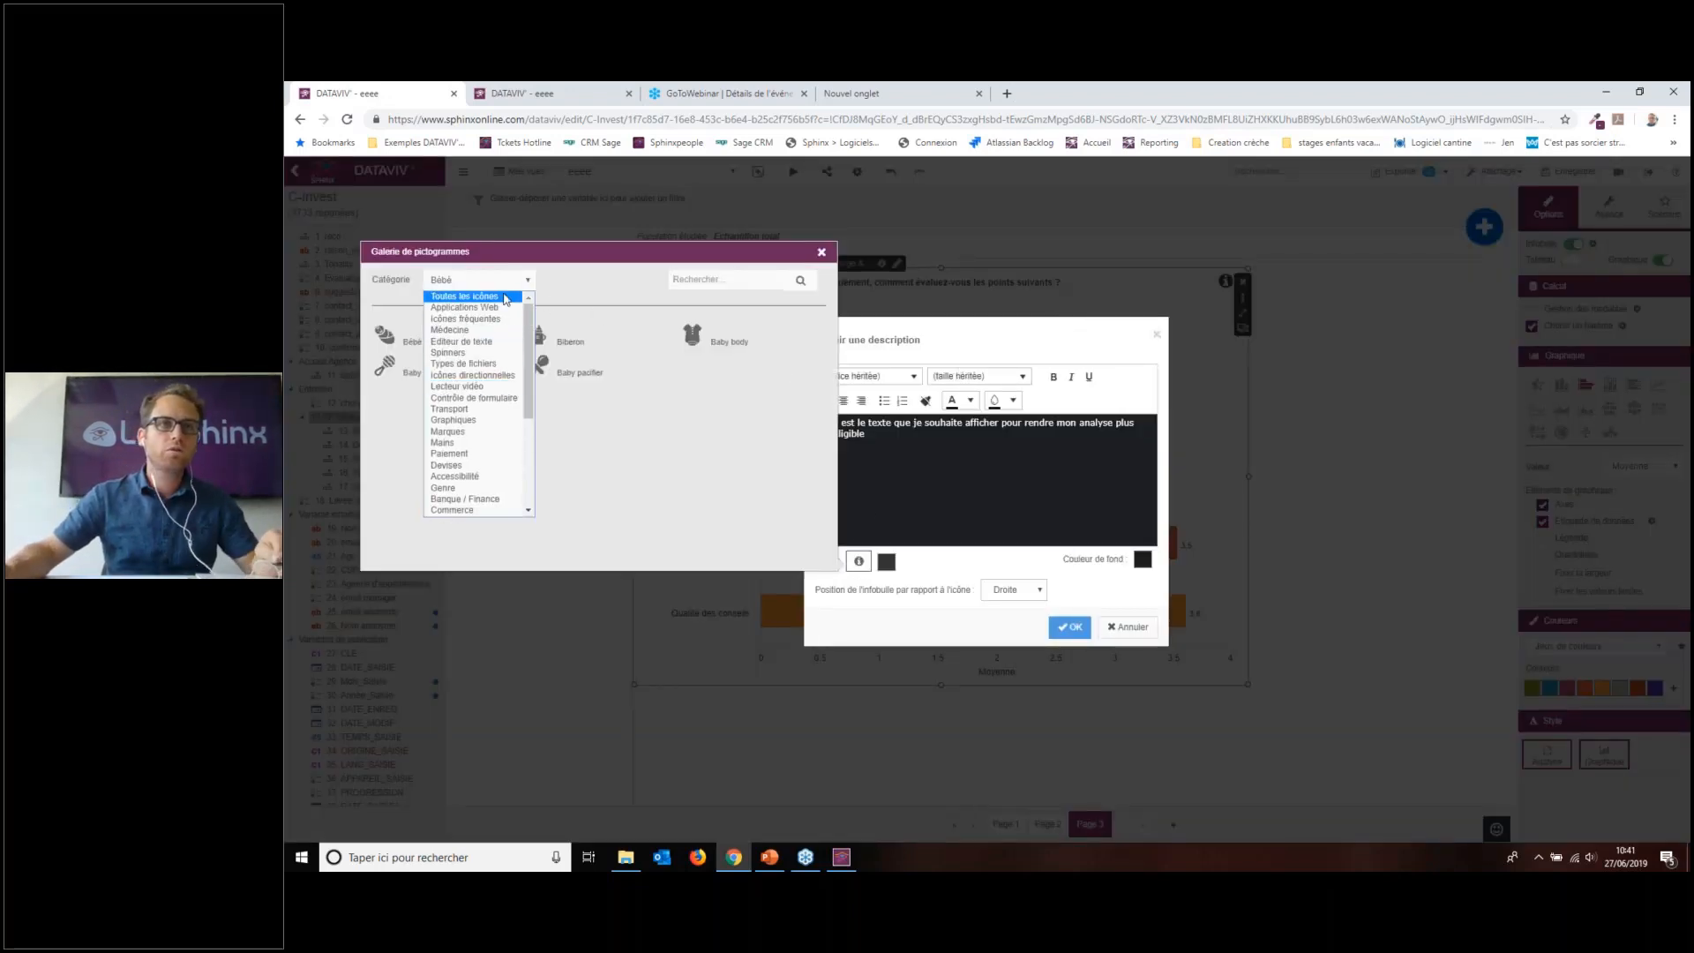
pyautogui.click(516, 298)
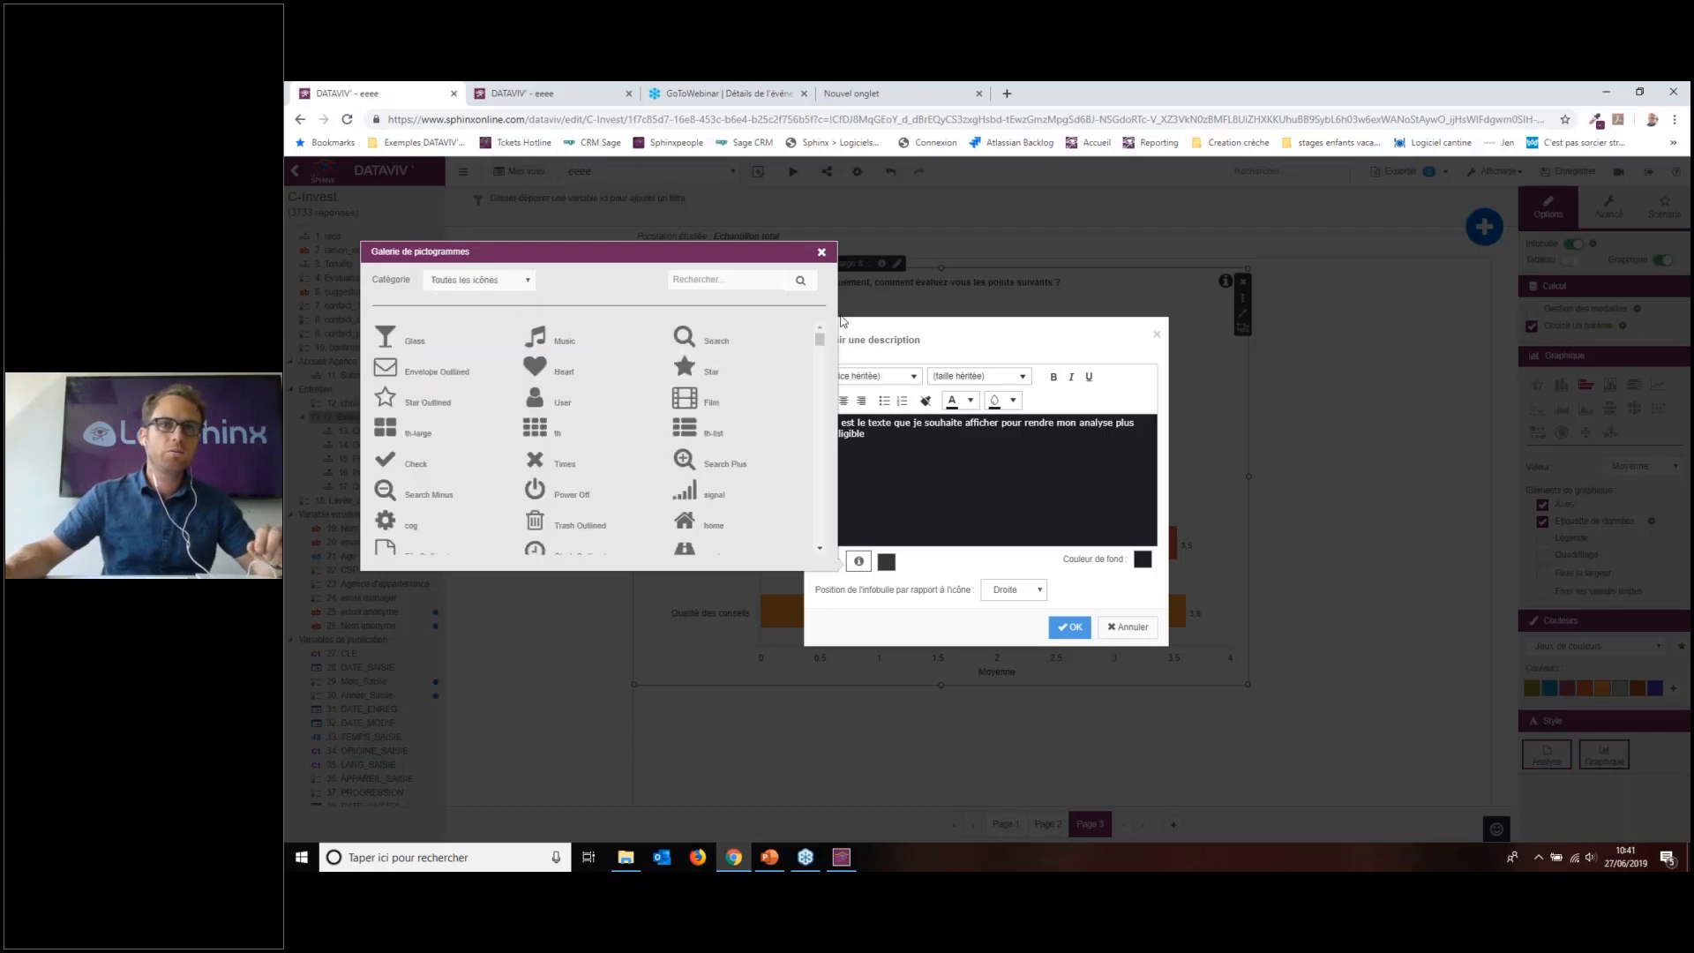
pyautogui.moveTo(822, 342); pyautogui.dragTo(819, 534)
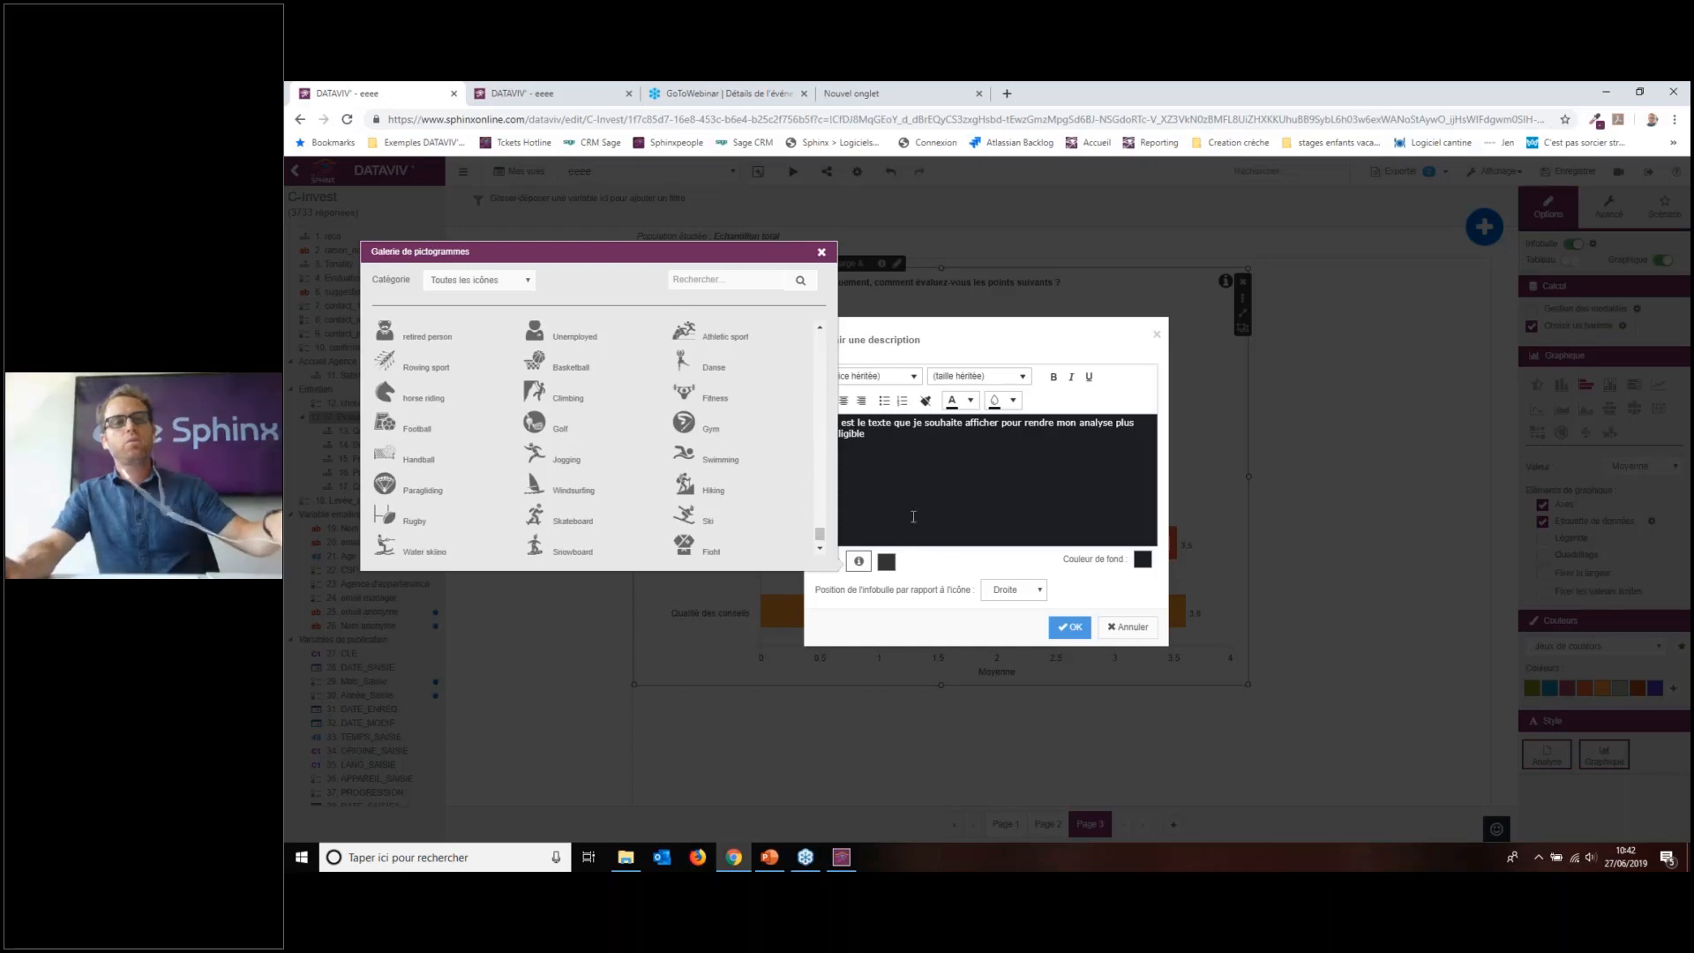
pyautogui.click(822, 253)
pyautogui.click(887, 565)
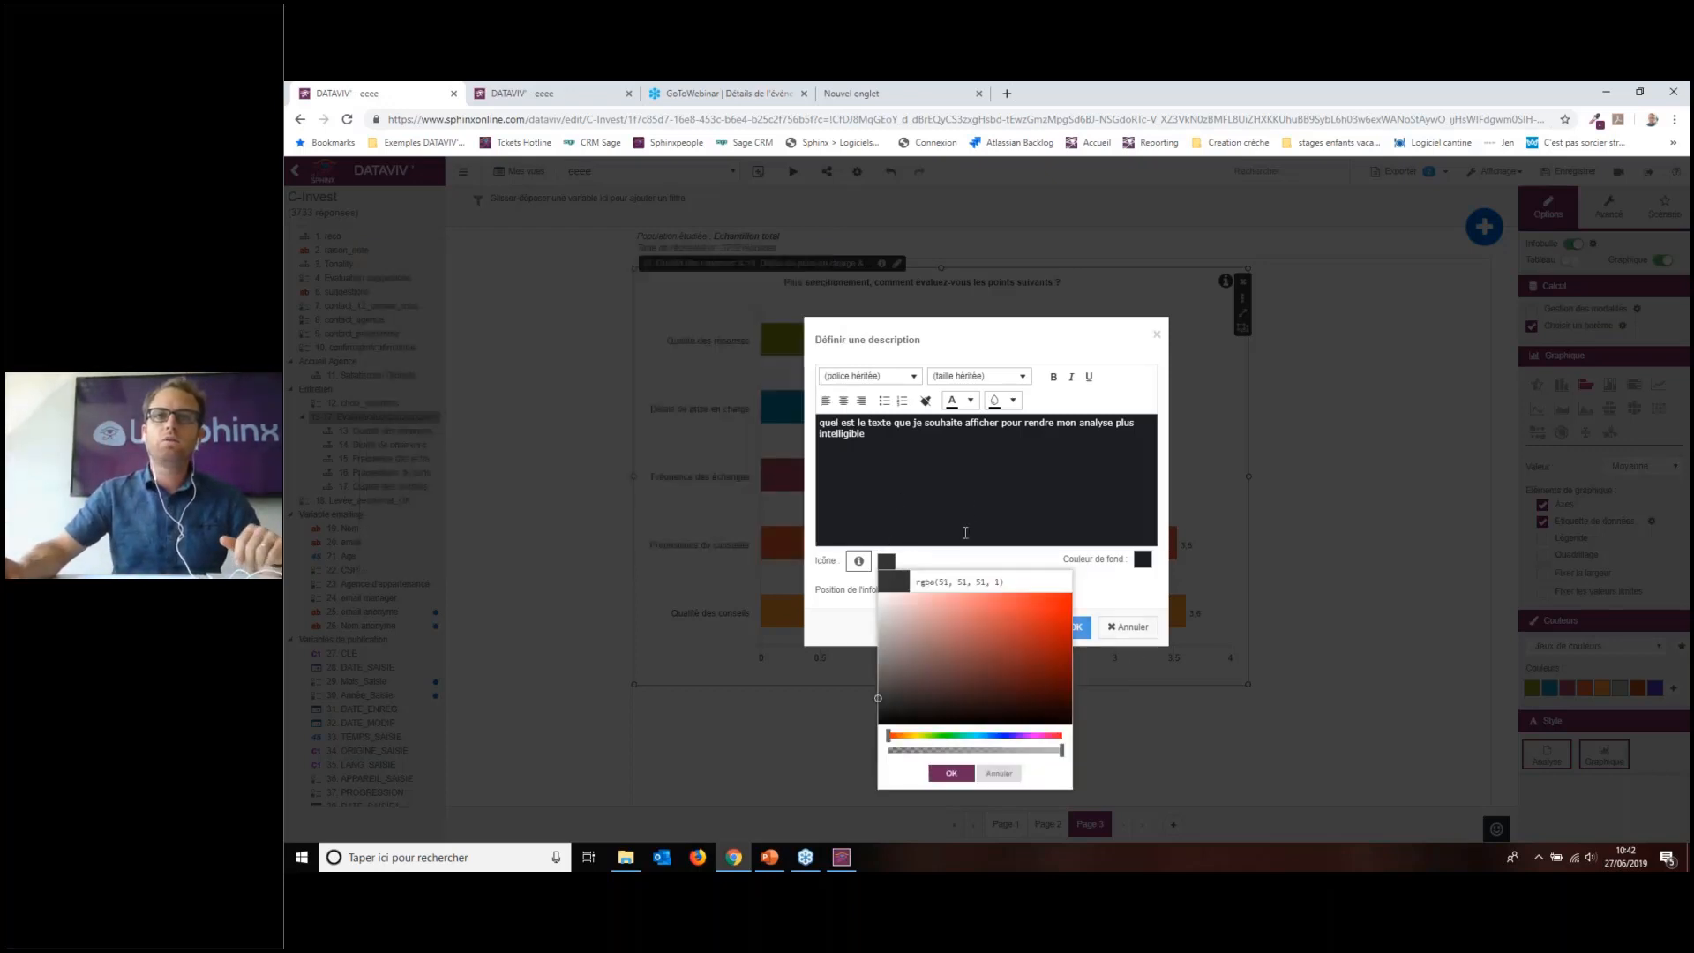
pyautogui.click(951, 775)
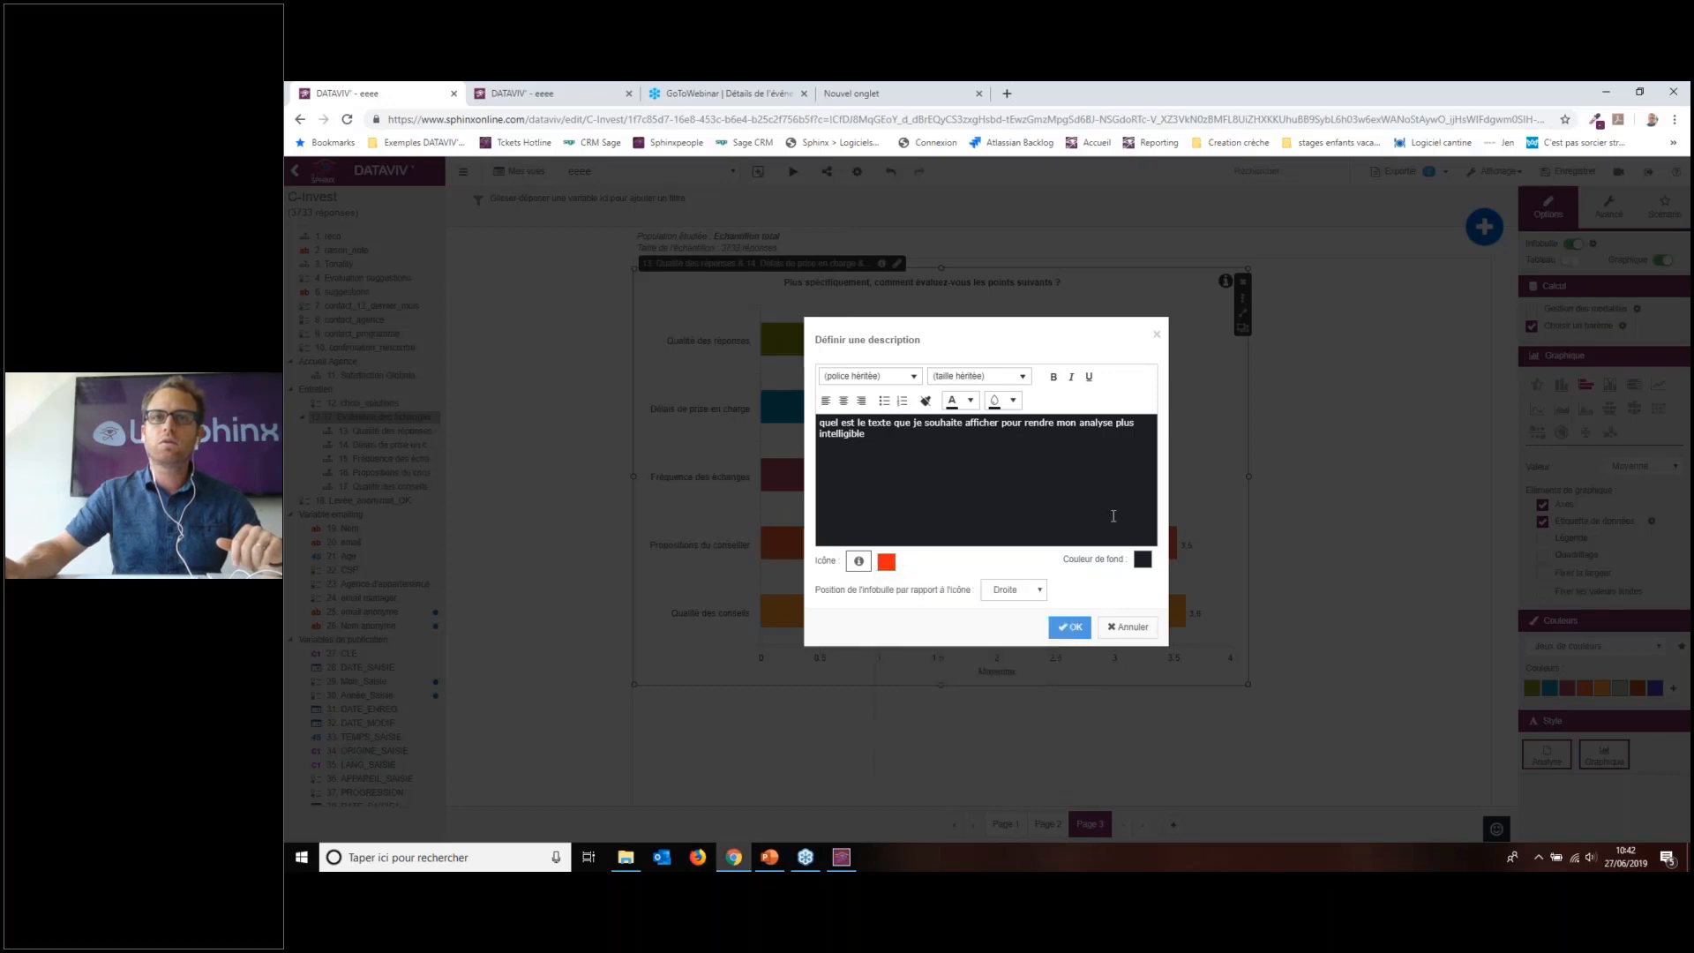
# Step: Set the description background to blue and confirm the description
pyautogui.click(1139, 569)
pyautogui.click(1307, 614)
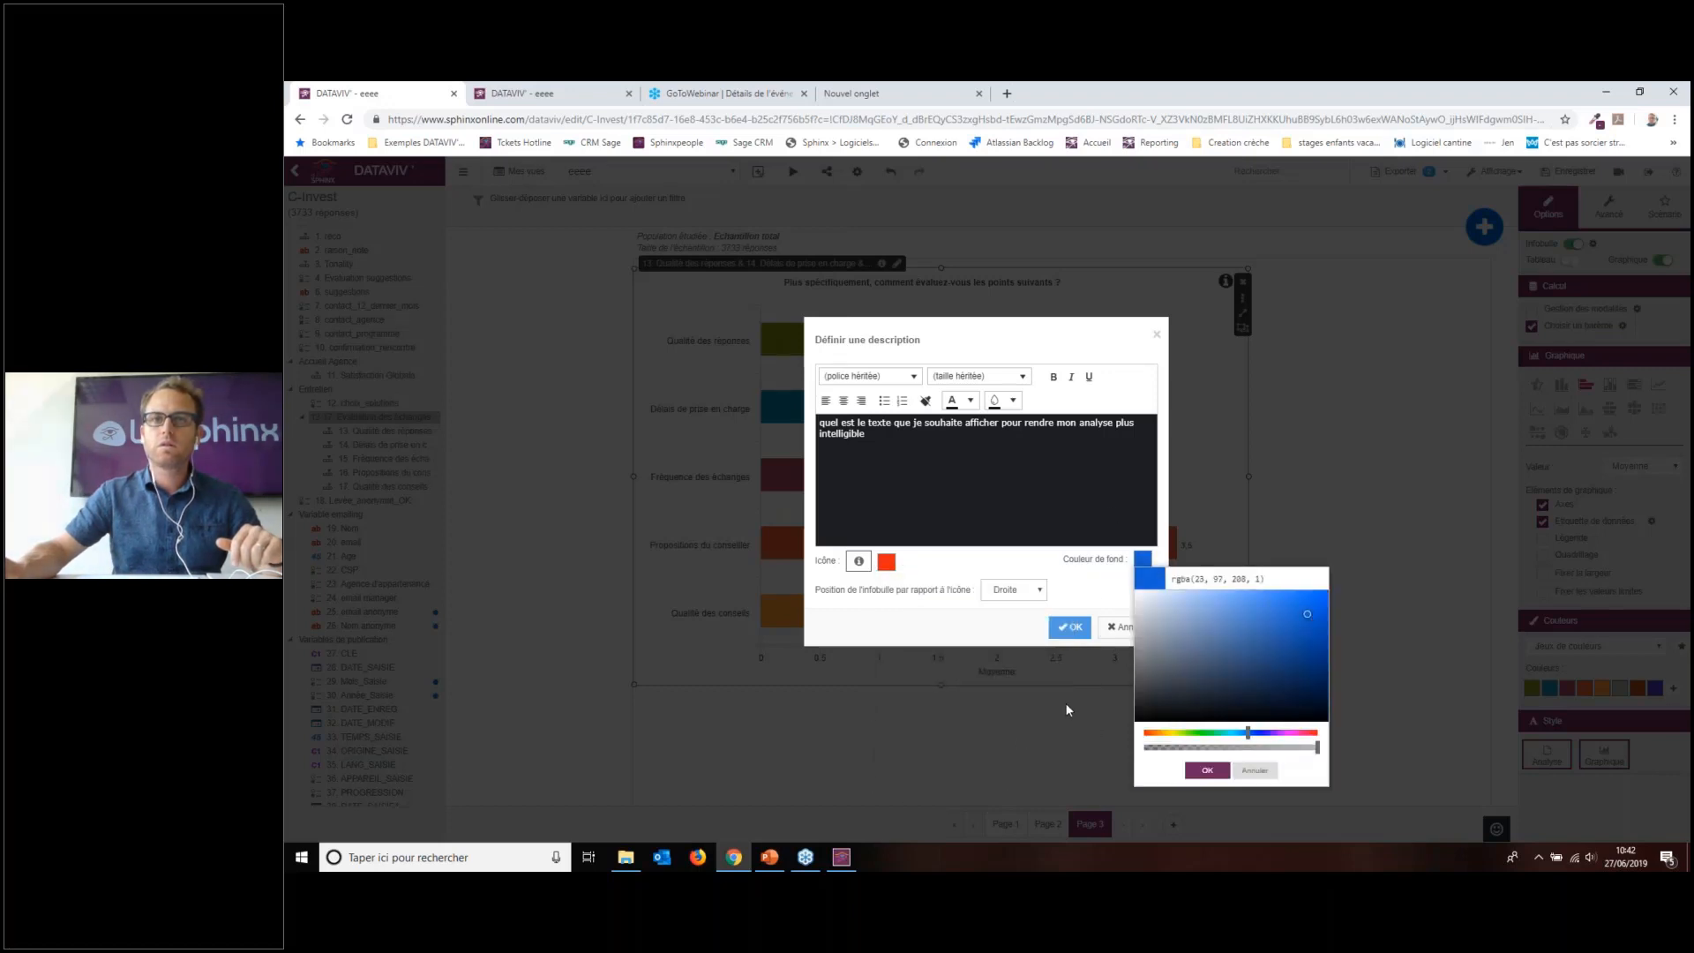
pyautogui.click(1085, 656)
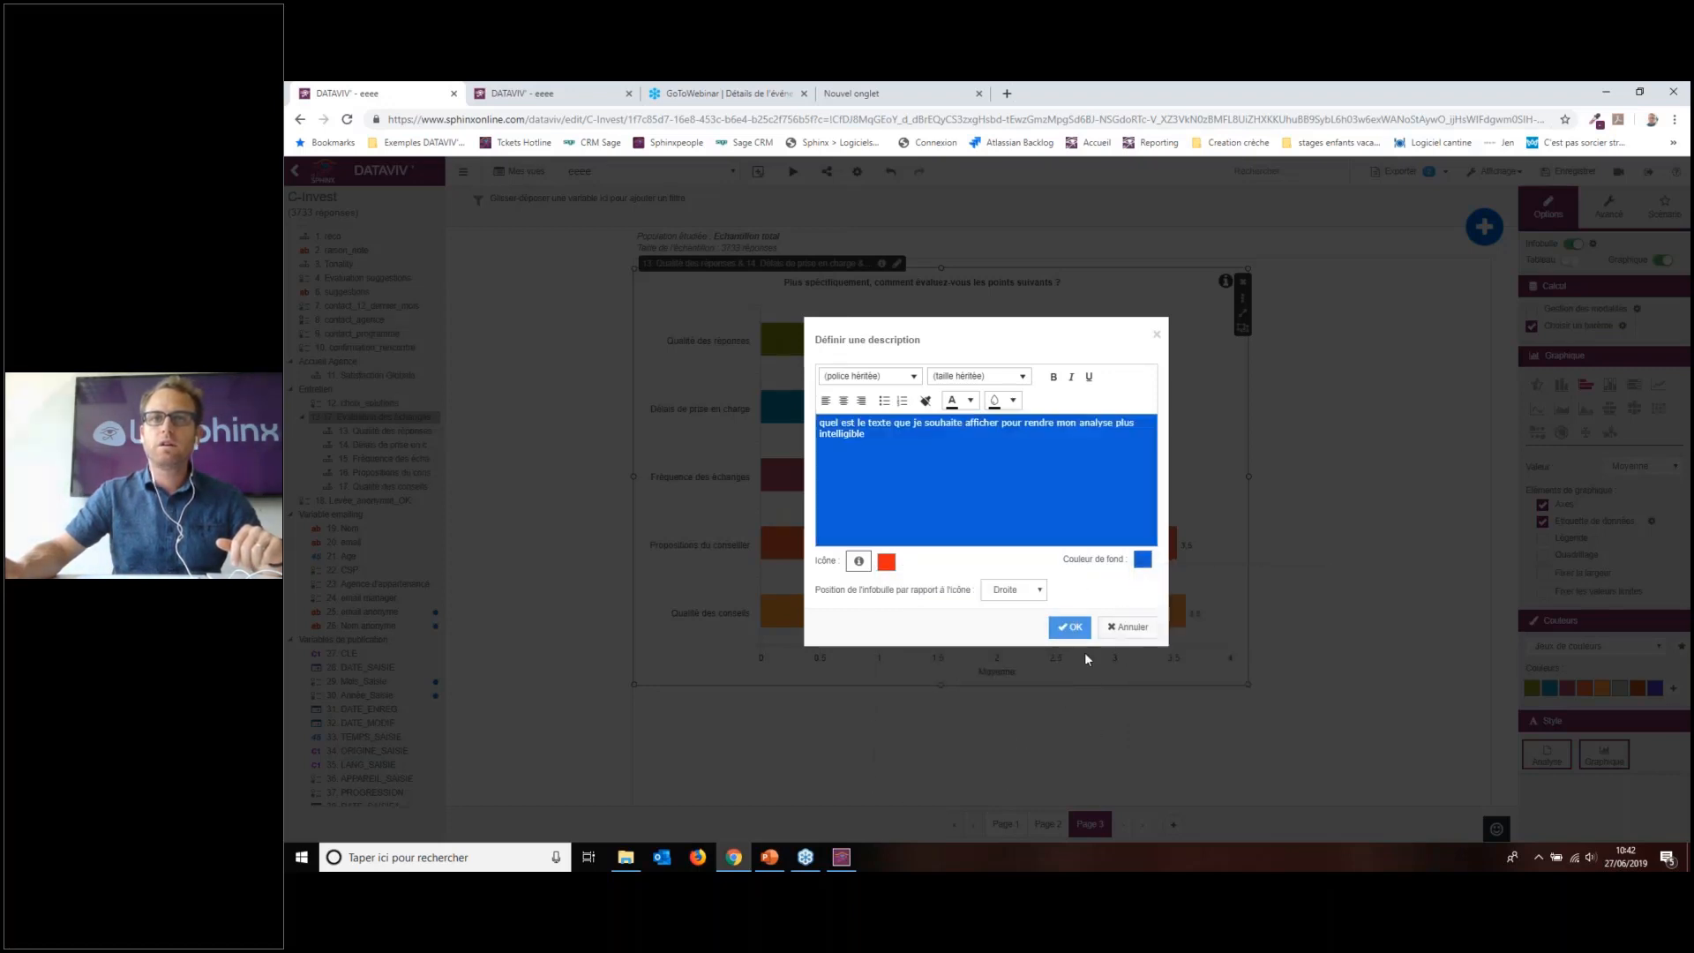
pyautogui.click(1073, 628)
# Step: Select the 13–17 mean-ratings bar chart and confirm its deletion from Page 3
pyautogui.moveTo(1226, 284)
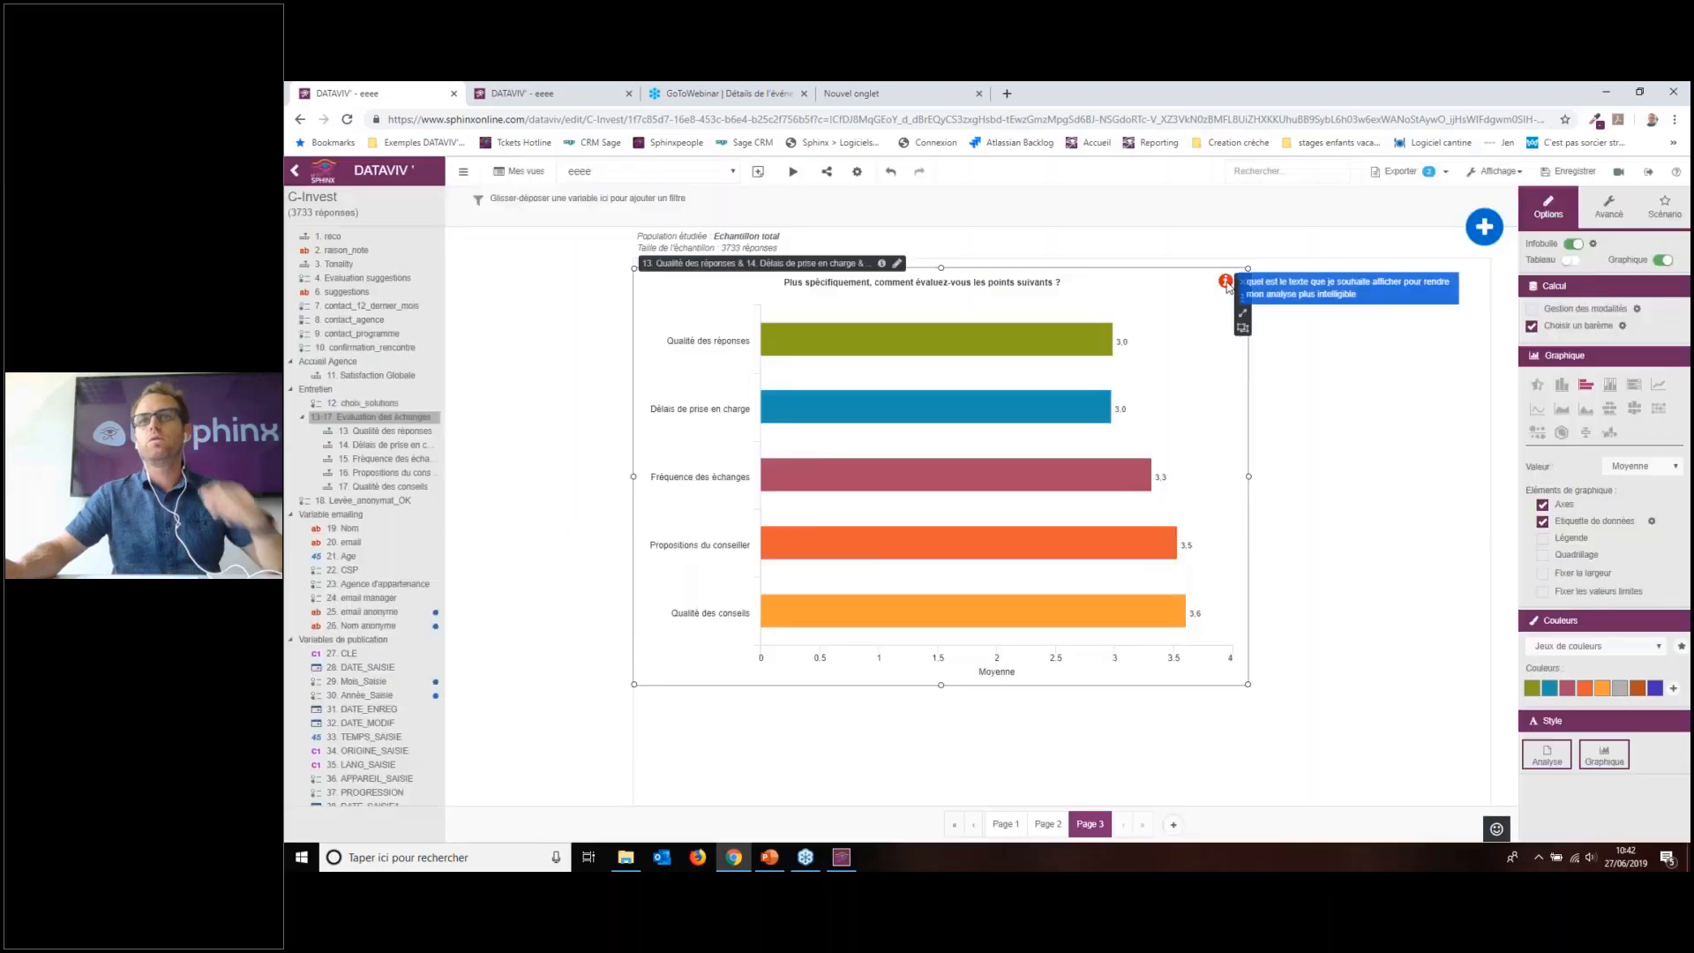
pyautogui.click(1282, 399)
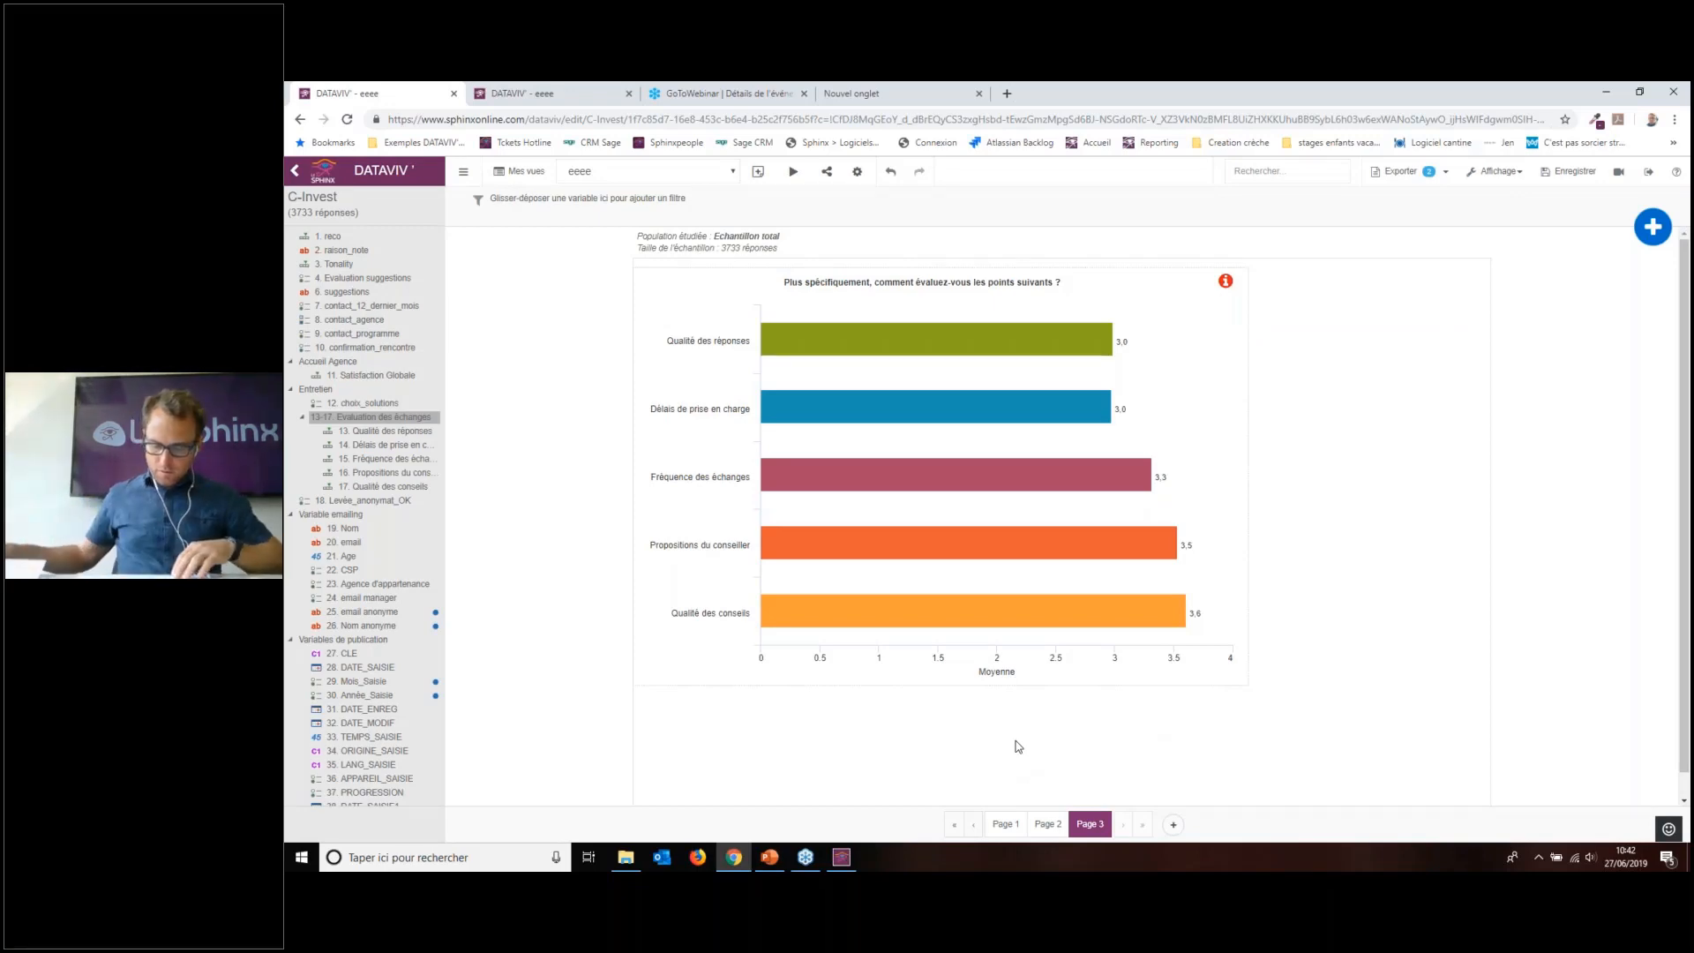
pyautogui.click(1174, 447)
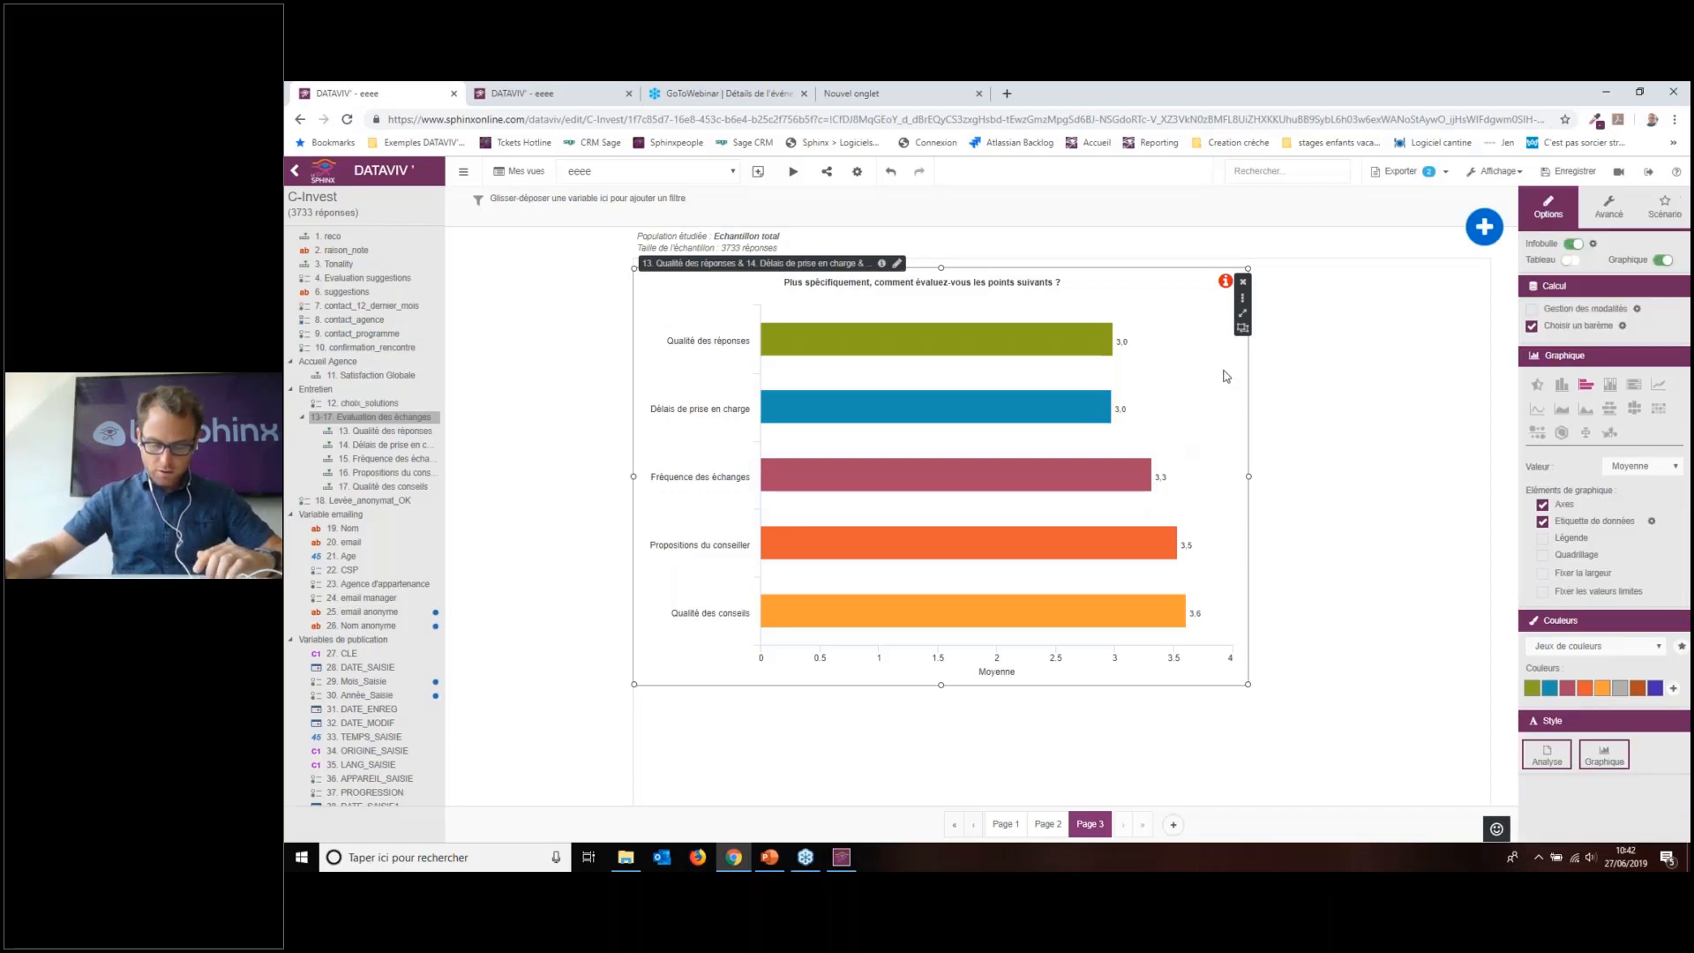
pyautogui.click(1243, 281)
pyautogui.click(1114, 513)
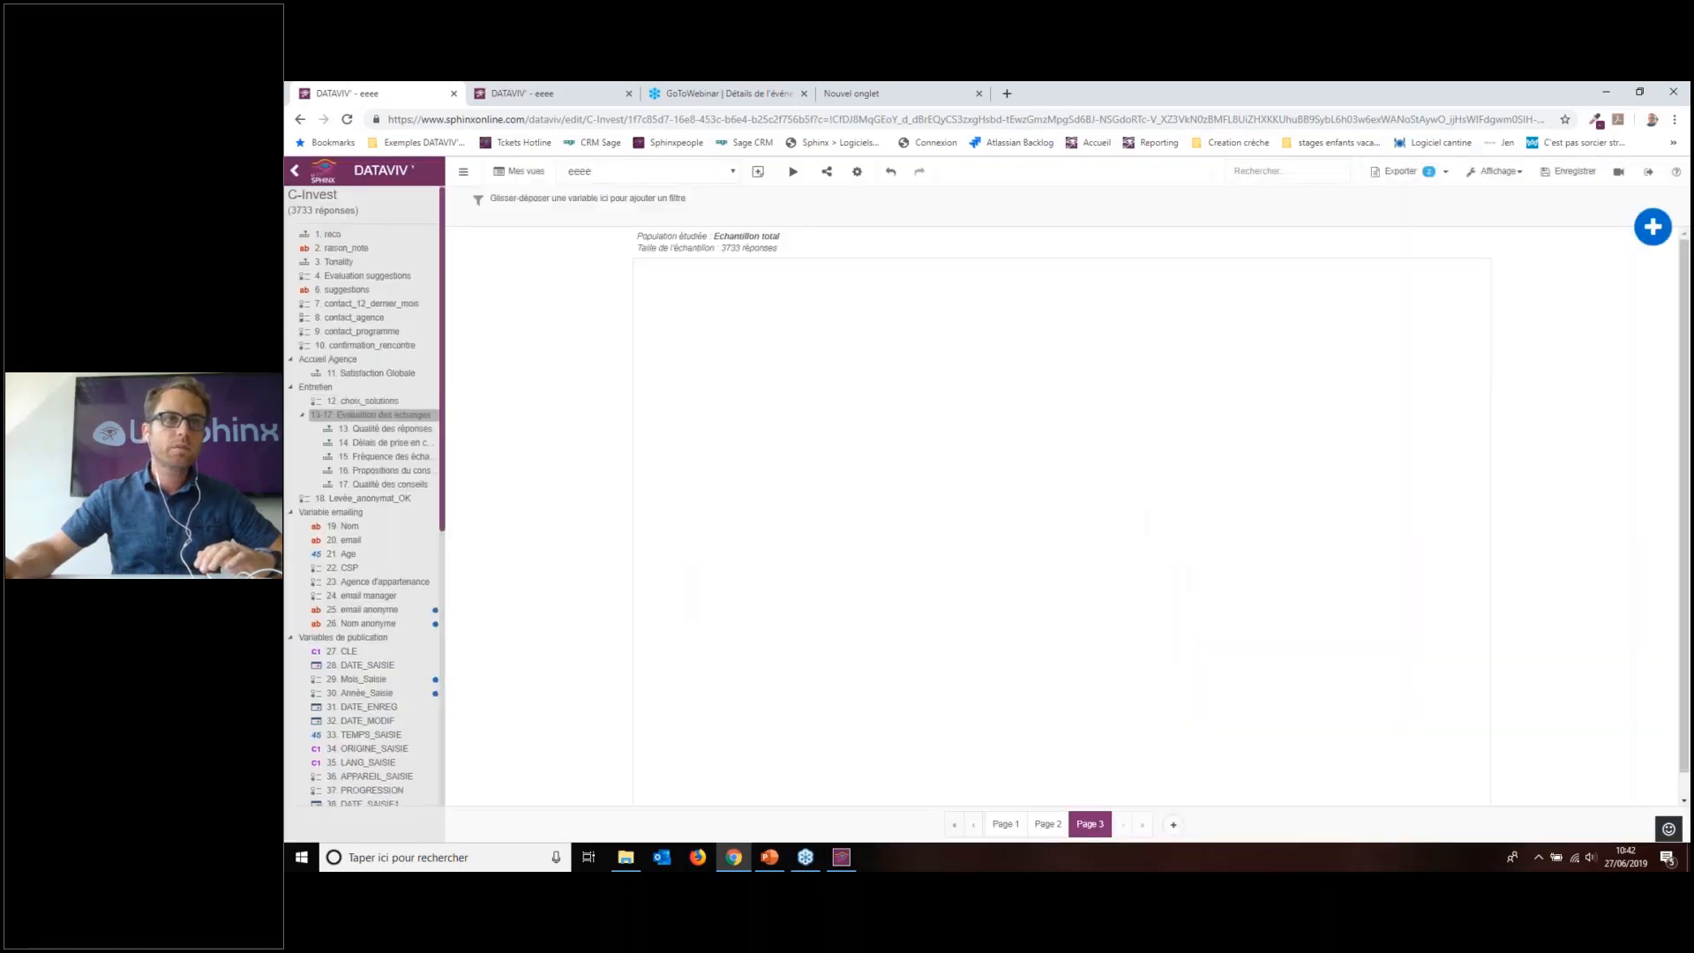
pyautogui.scroll(-1, 375, 269)
# Step: Leave for the SphinxOnline home page and open the tourisme12 survey's Echantillon DATAVIV view
pyautogui.click(323, 171)
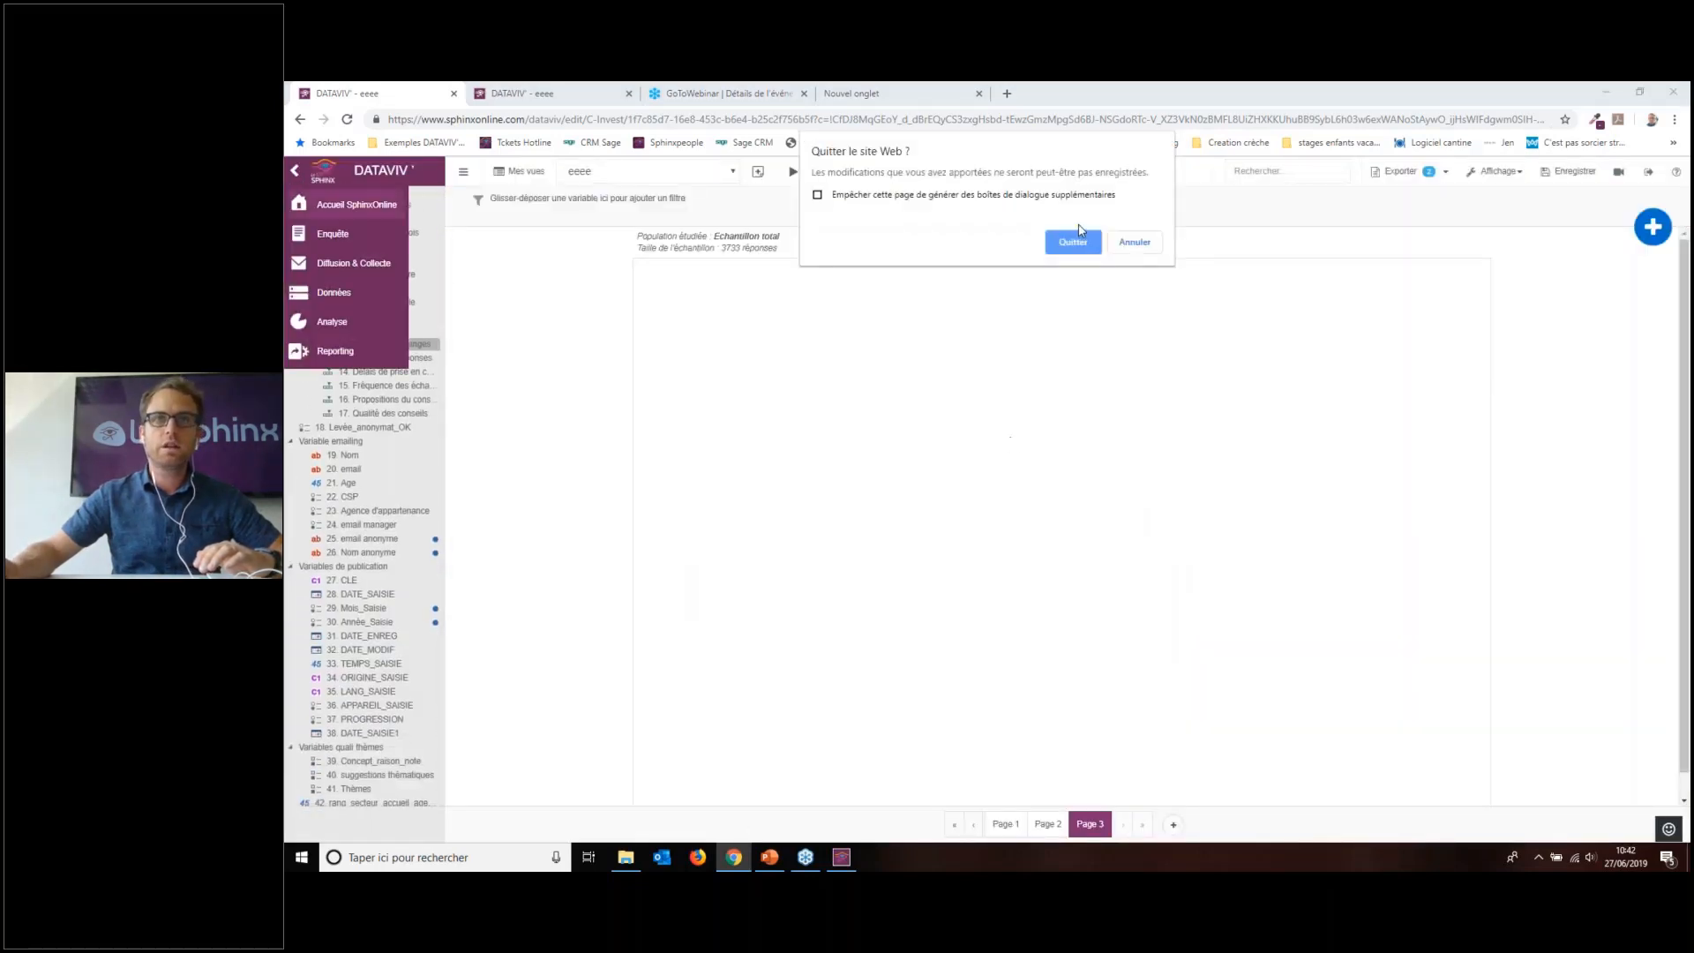
pyautogui.click(1073, 242)
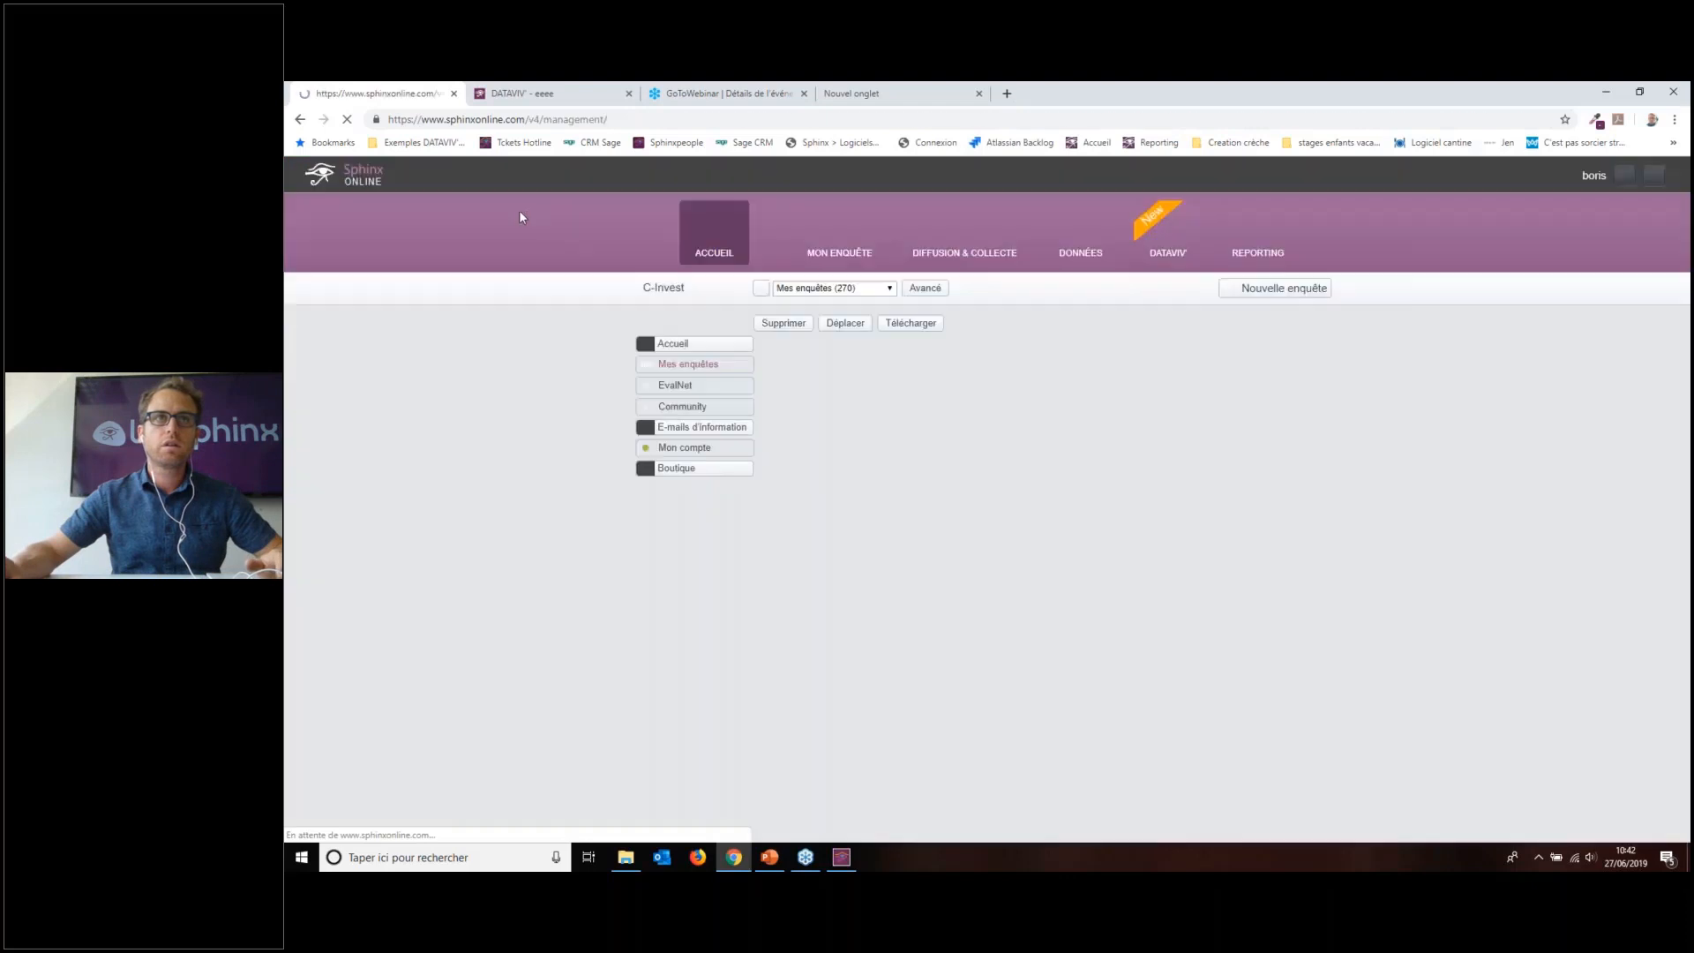
pyautogui.click(884, 441)
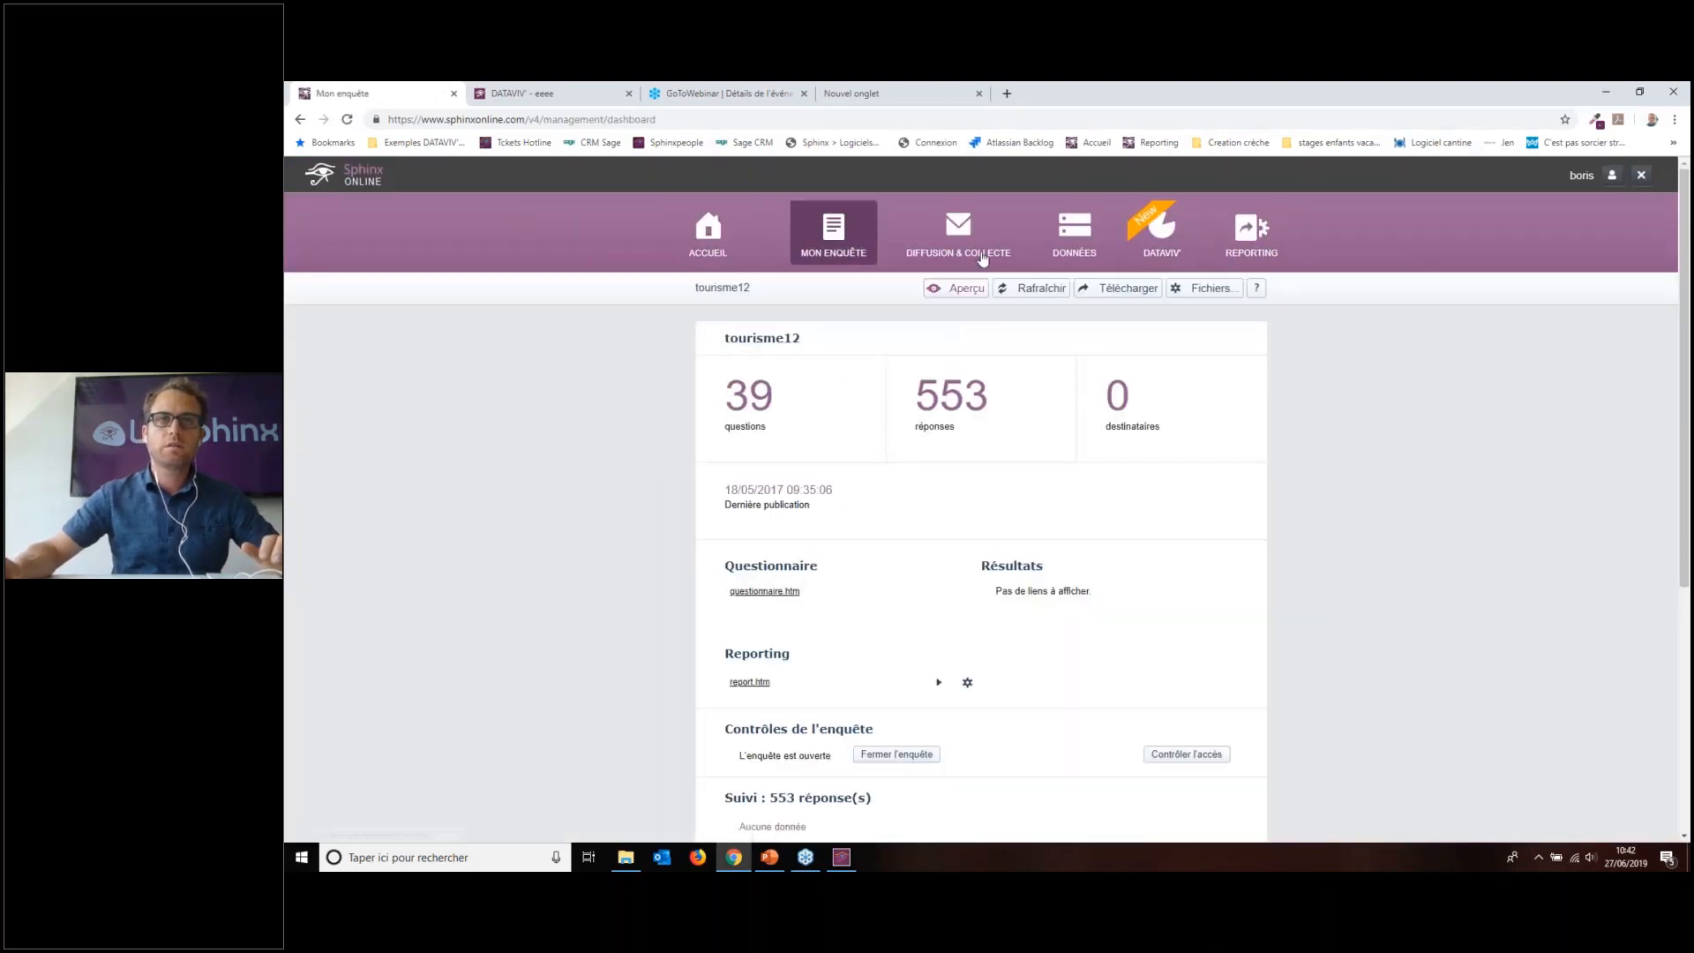
pyautogui.click(1158, 256)
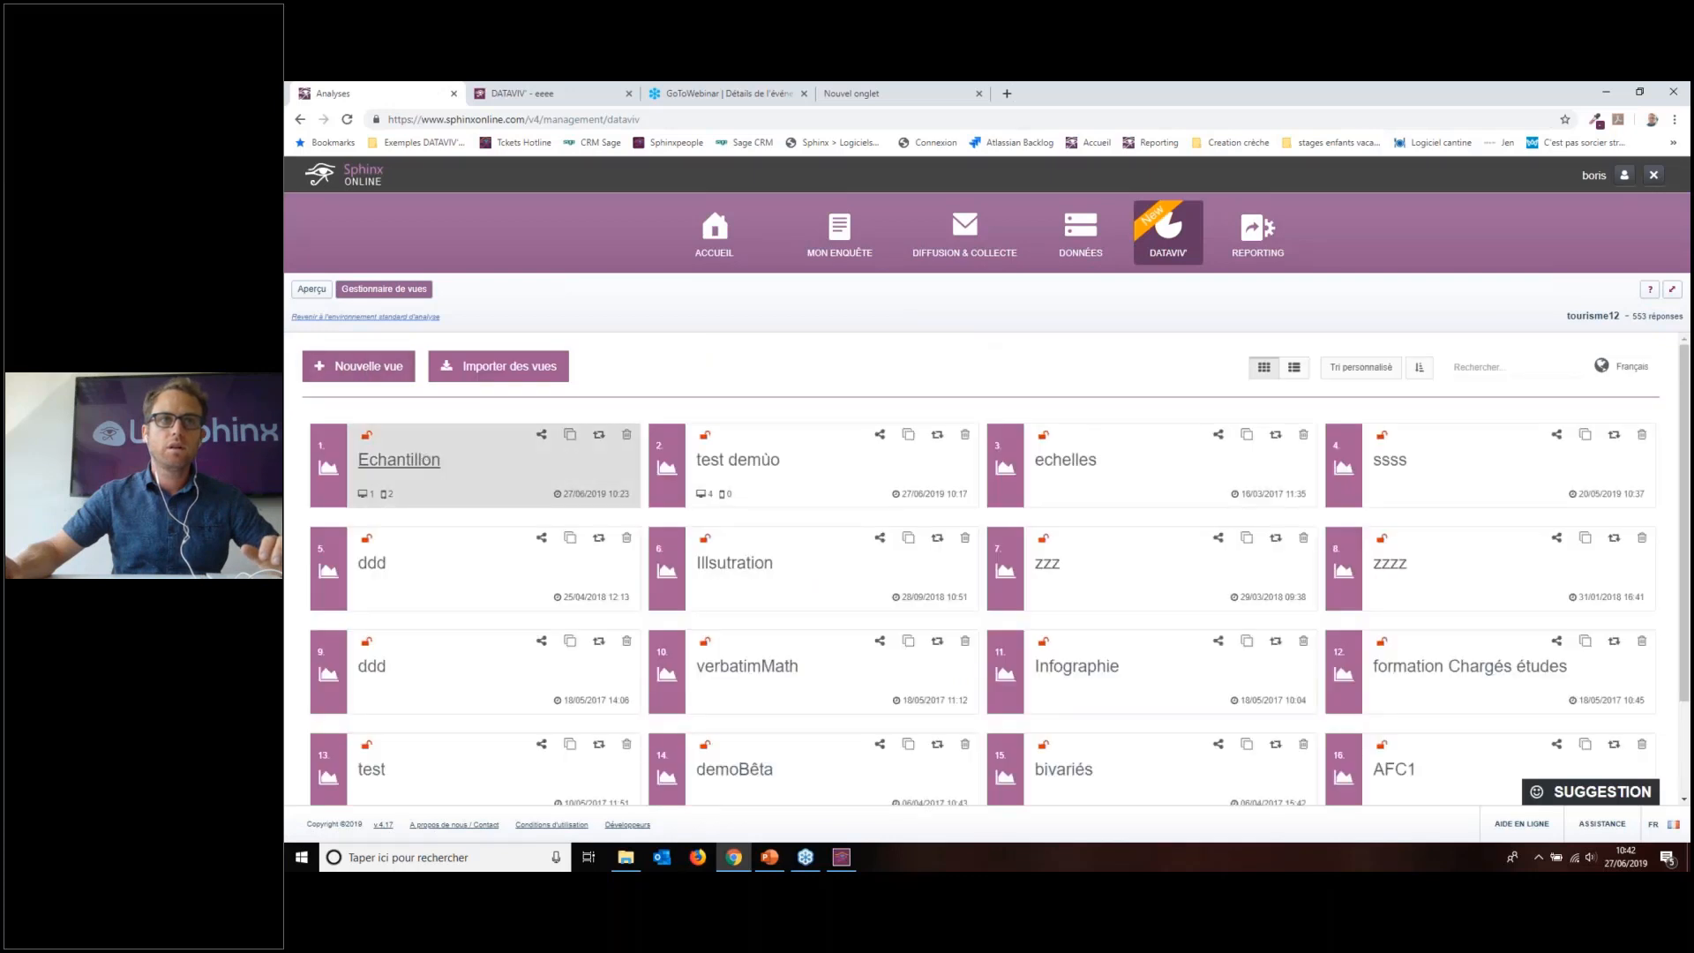
pyautogui.click(399, 460)
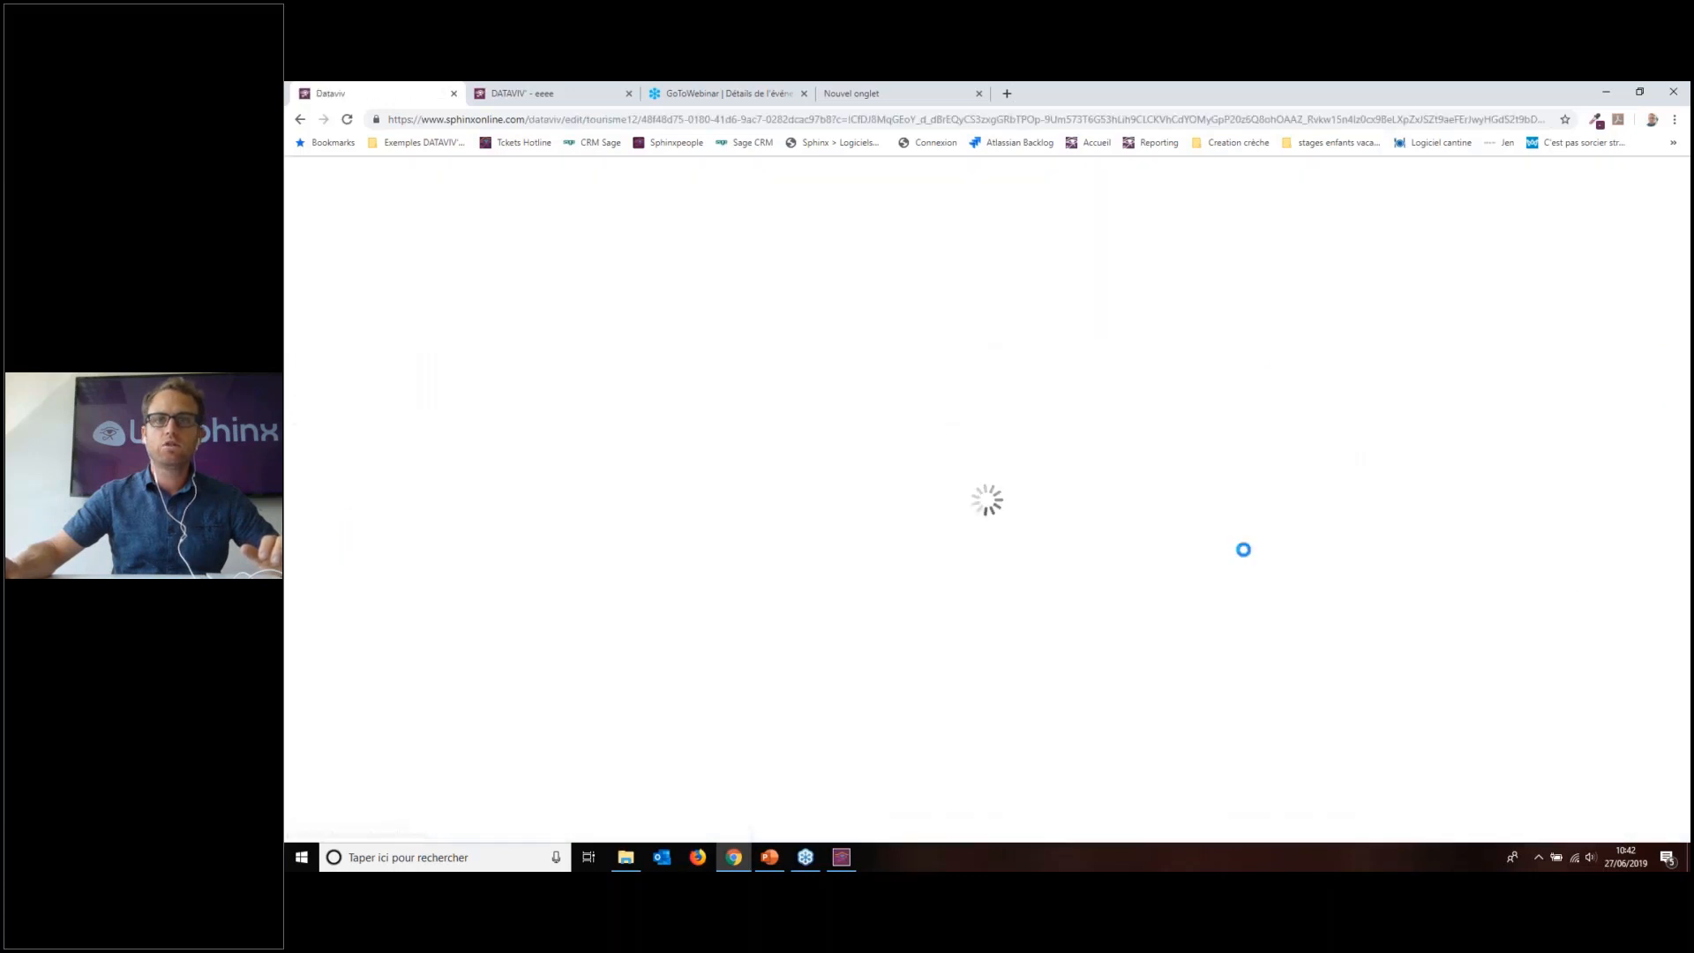
# Step: On a new Page 2, table 3. Mode d'hébergement crossed with 26. CSP, percentages on overall total
pyautogui.click(1137, 810)
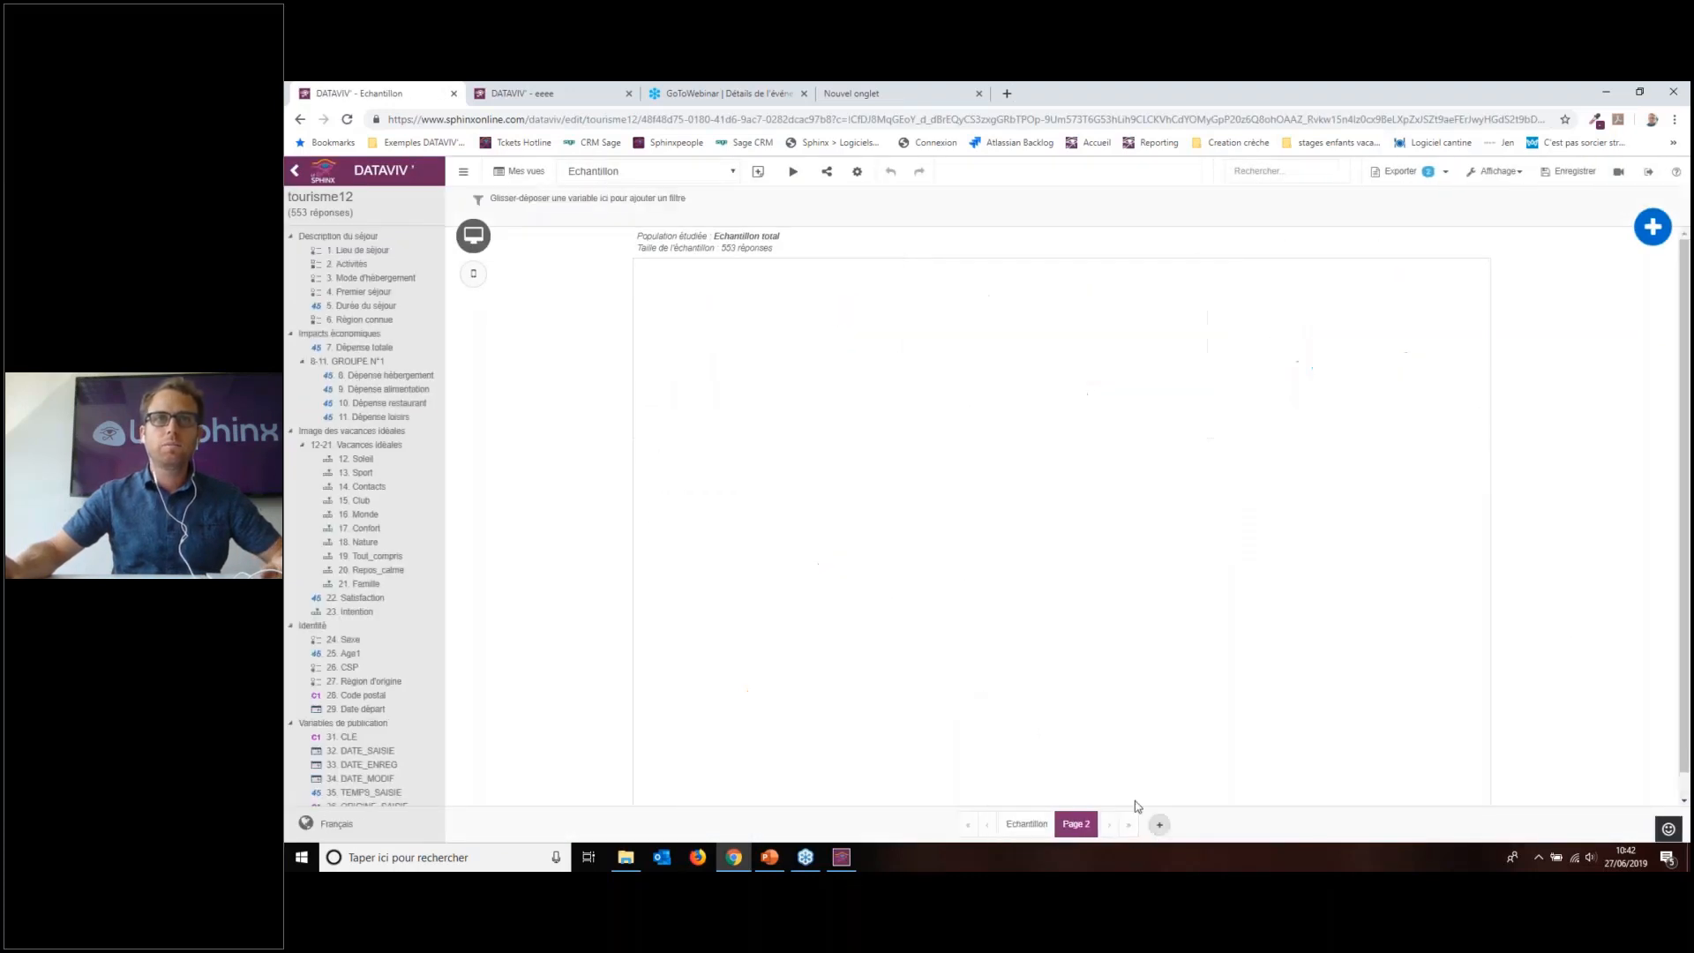
pyautogui.moveTo(375, 277); pyautogui.dragTo(606, 314)
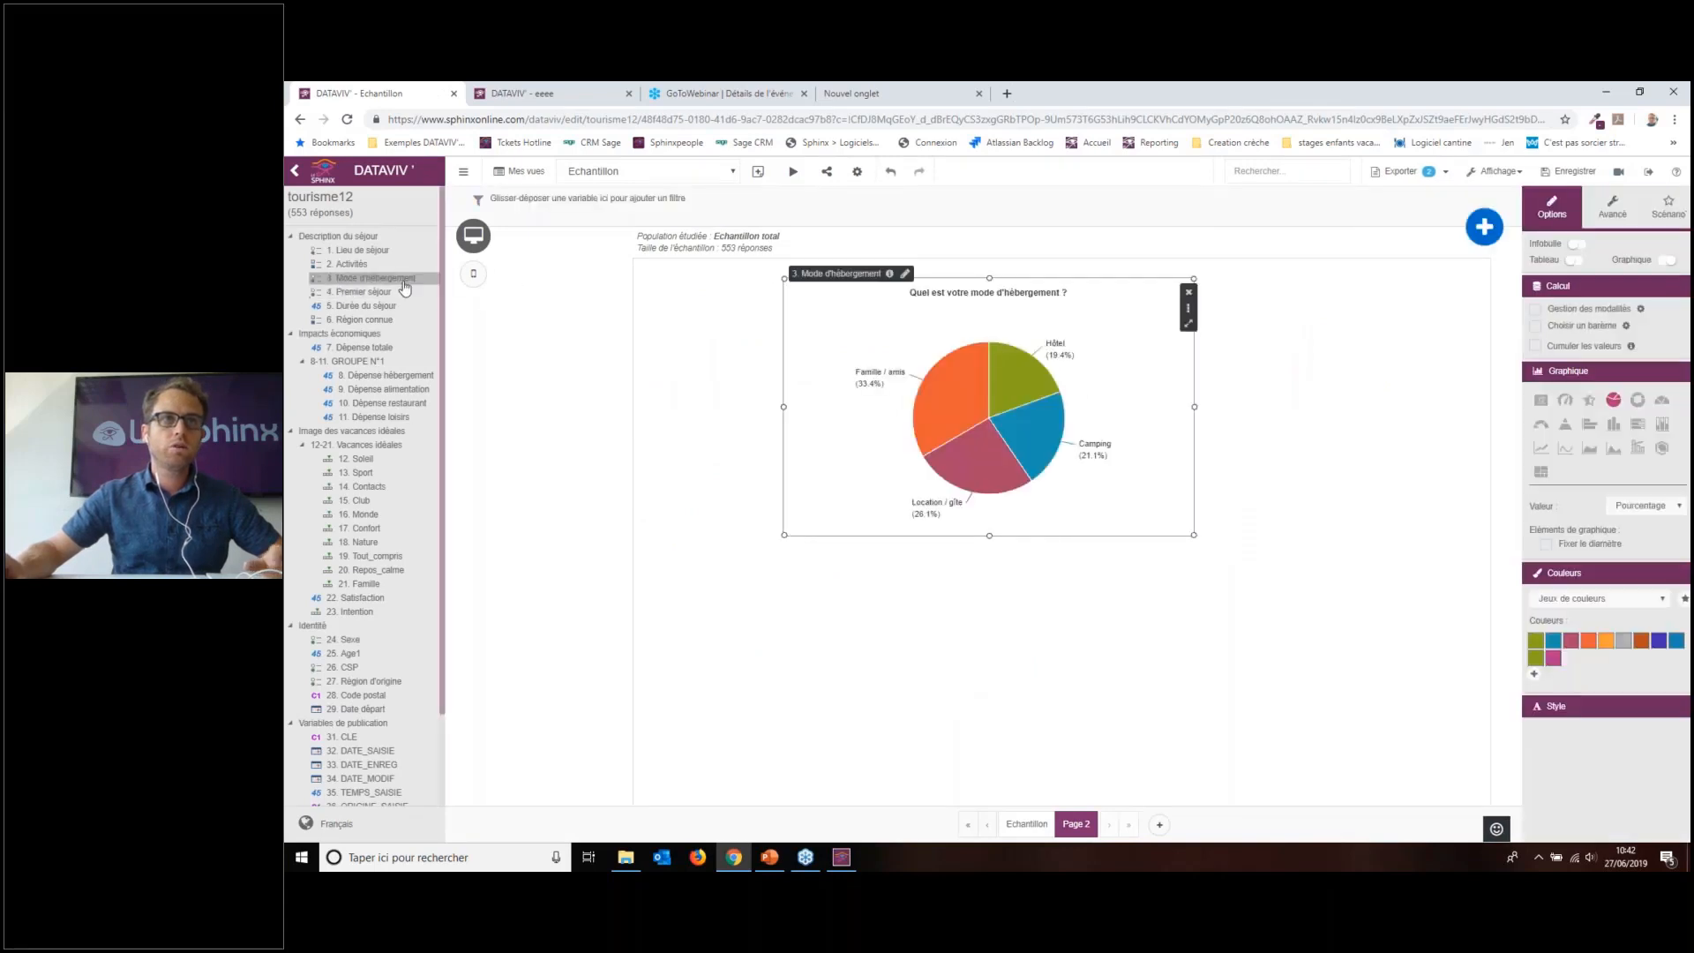
pyautogui.moveTo(346, 667); pyautogui.dragTo(955, 488)
pyautogui.click(1575, 263)
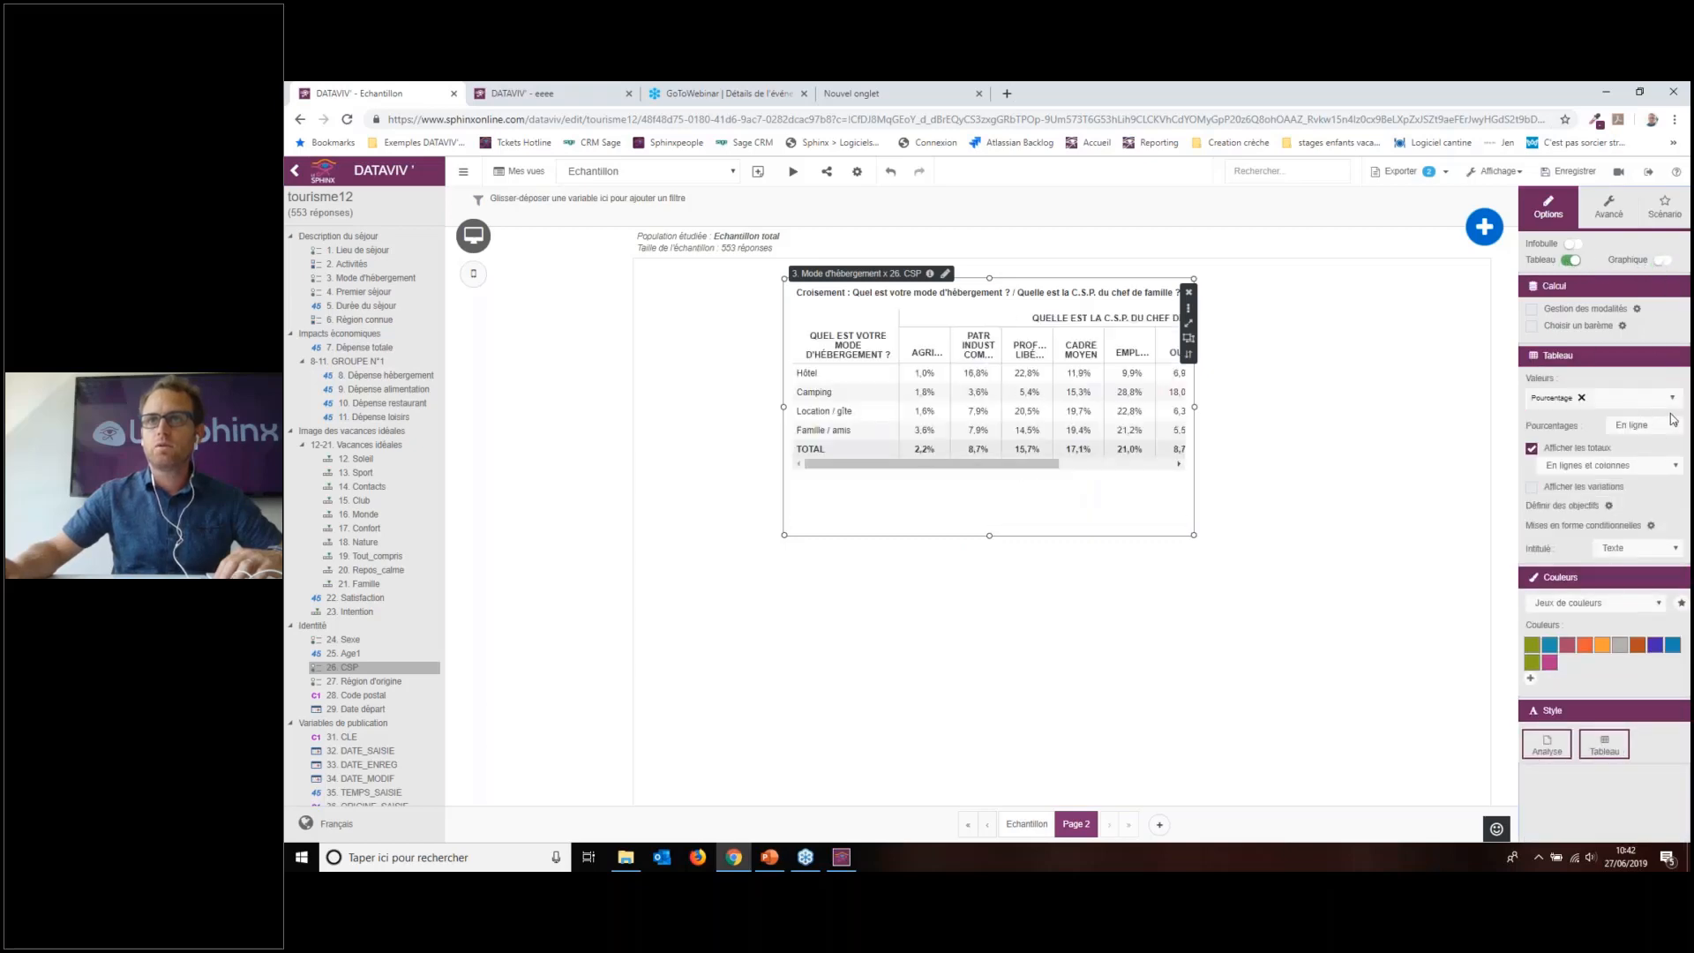
pyautogui.click(1643, 427)
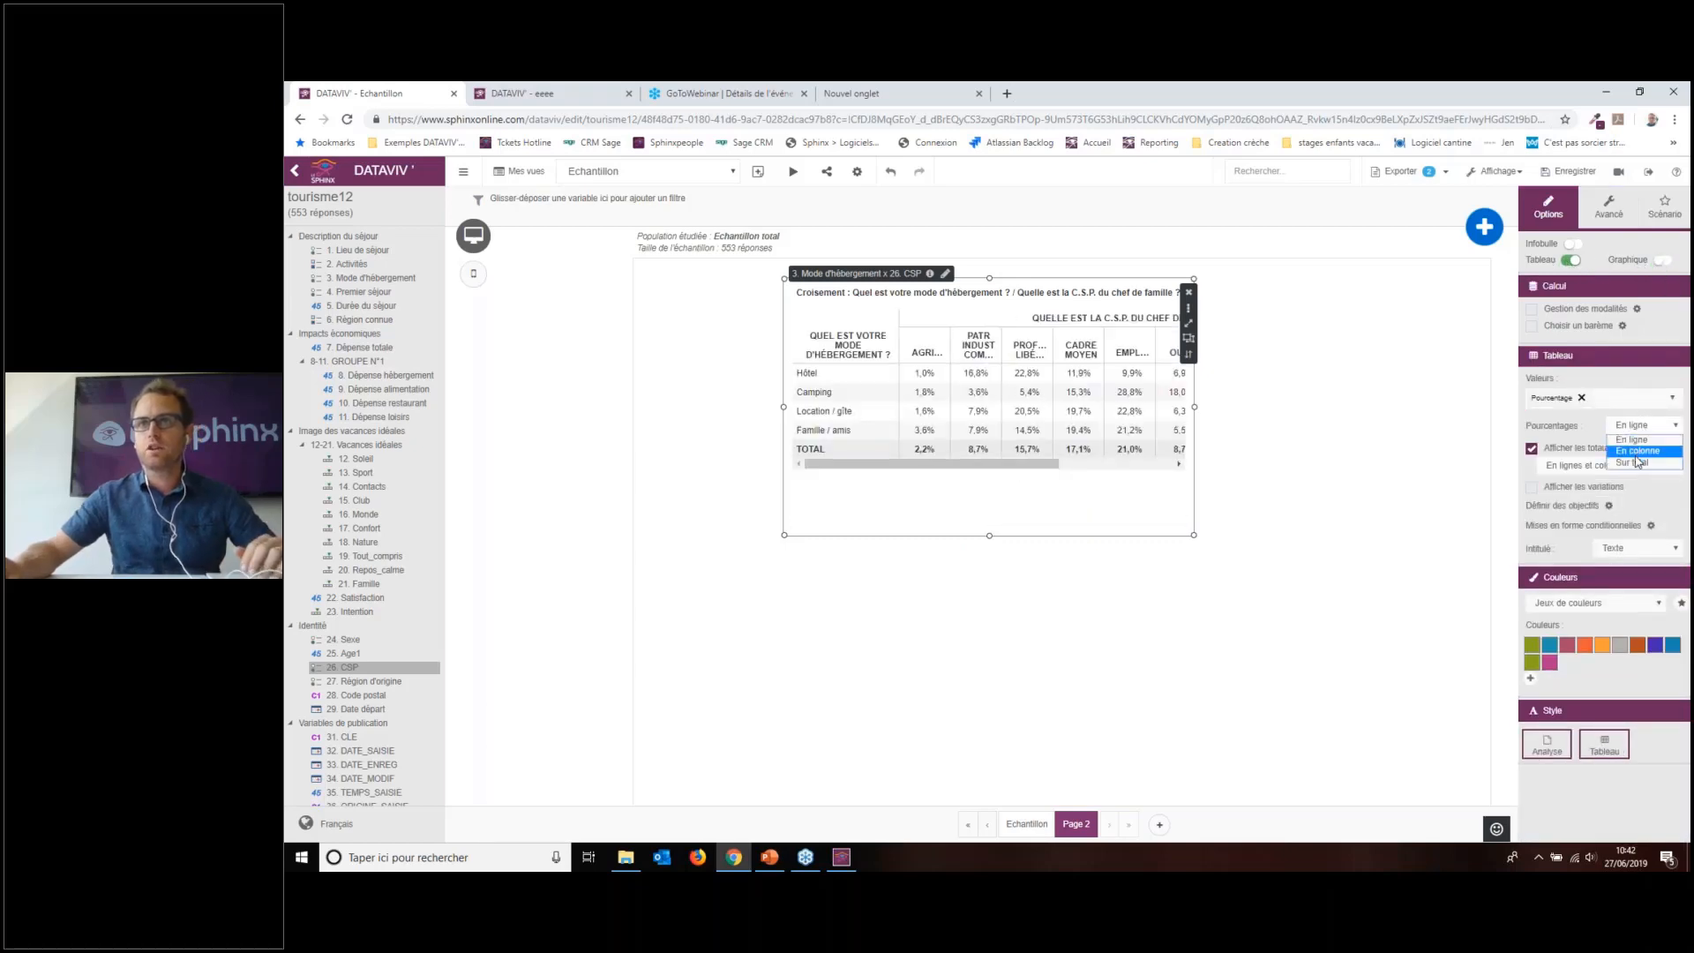
pyautogui.click(1634, 463)
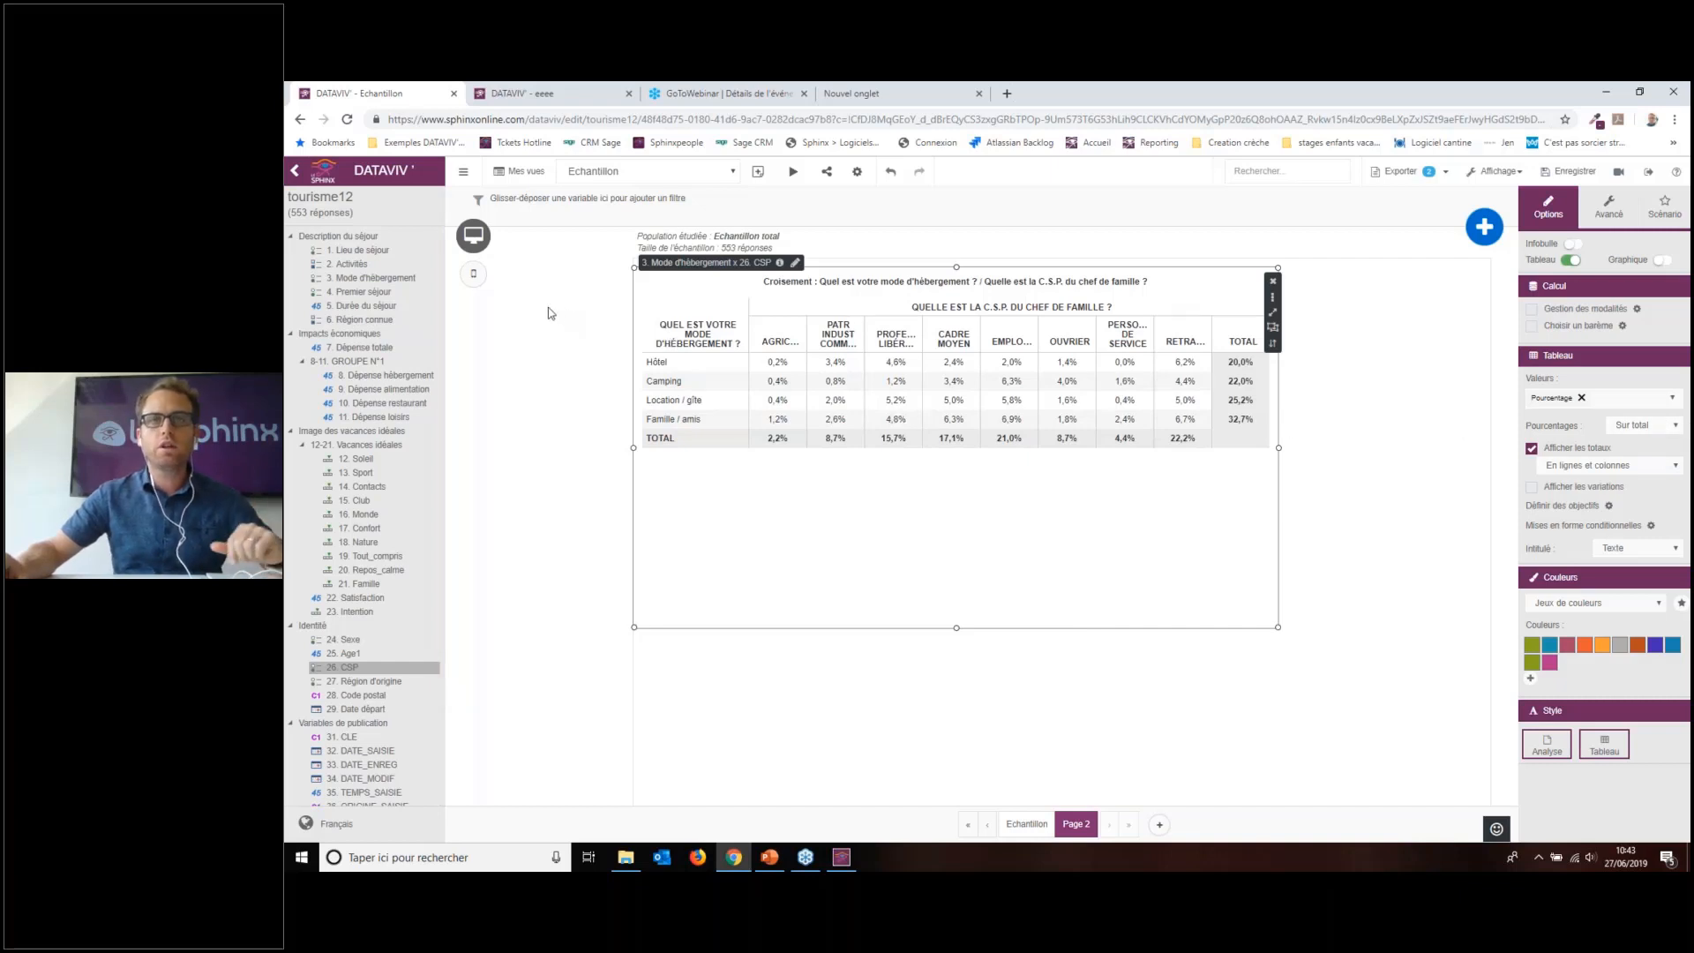
# Step: Add 7. Dépense totale to the cross table and show its sums per cell
pyautogui.moveTo(415, 304); pyautogui.dragTo(1033, 582)
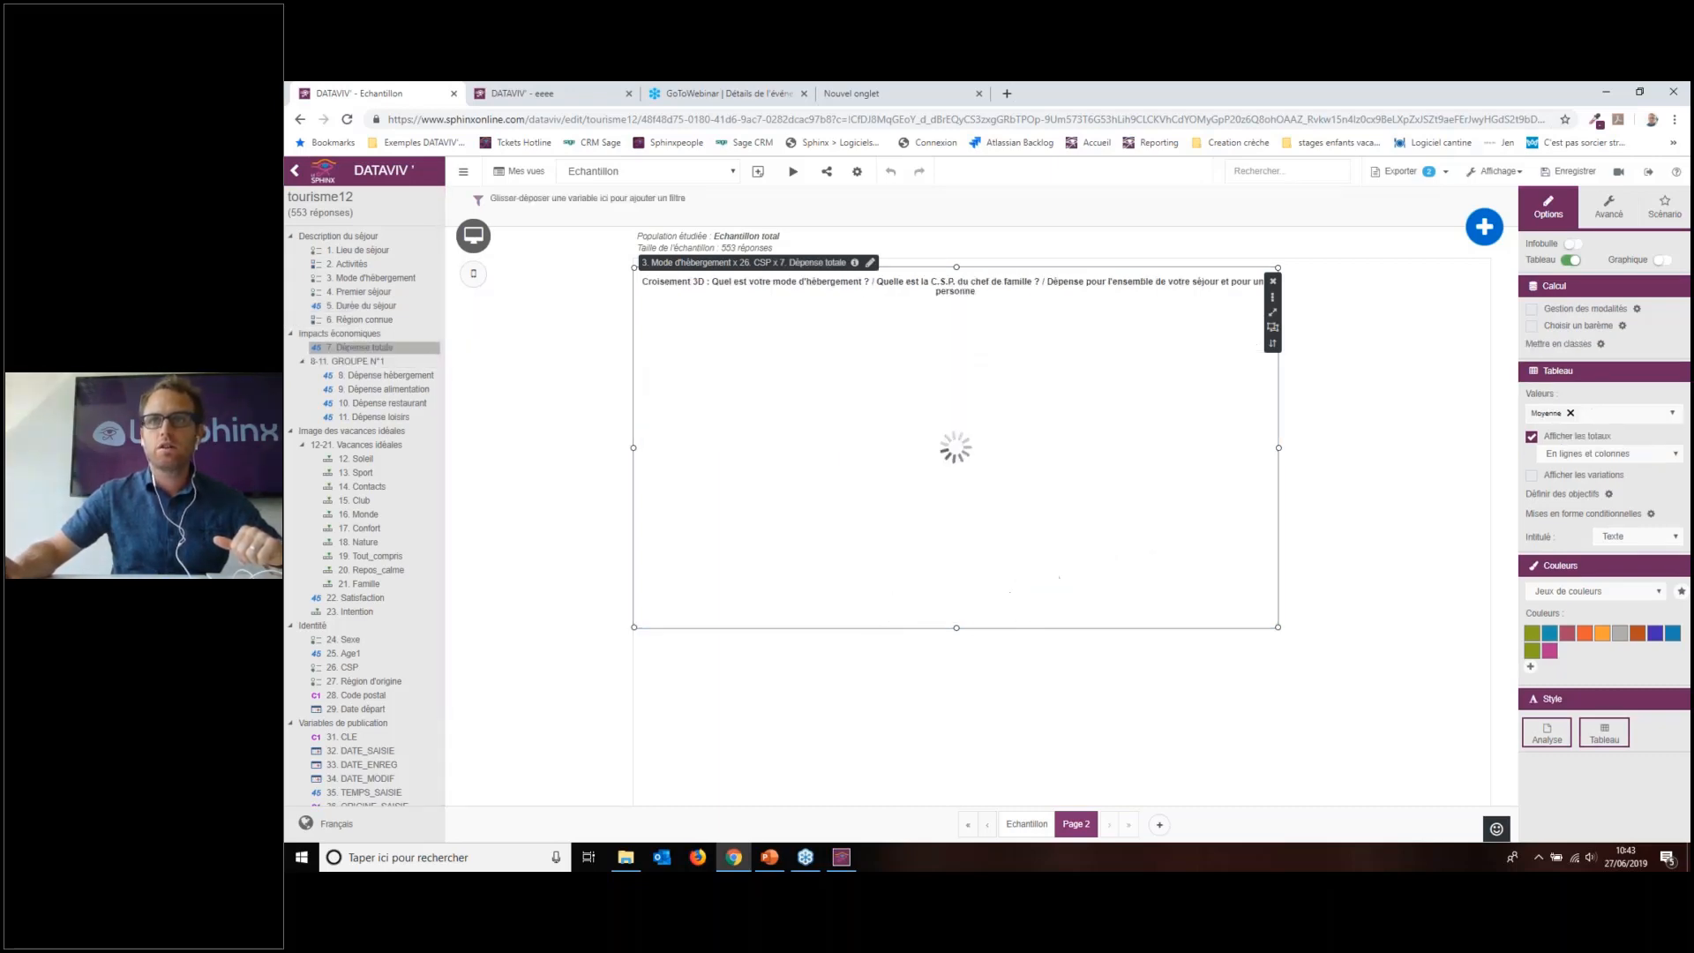
pyautogui.click(1627, 416)
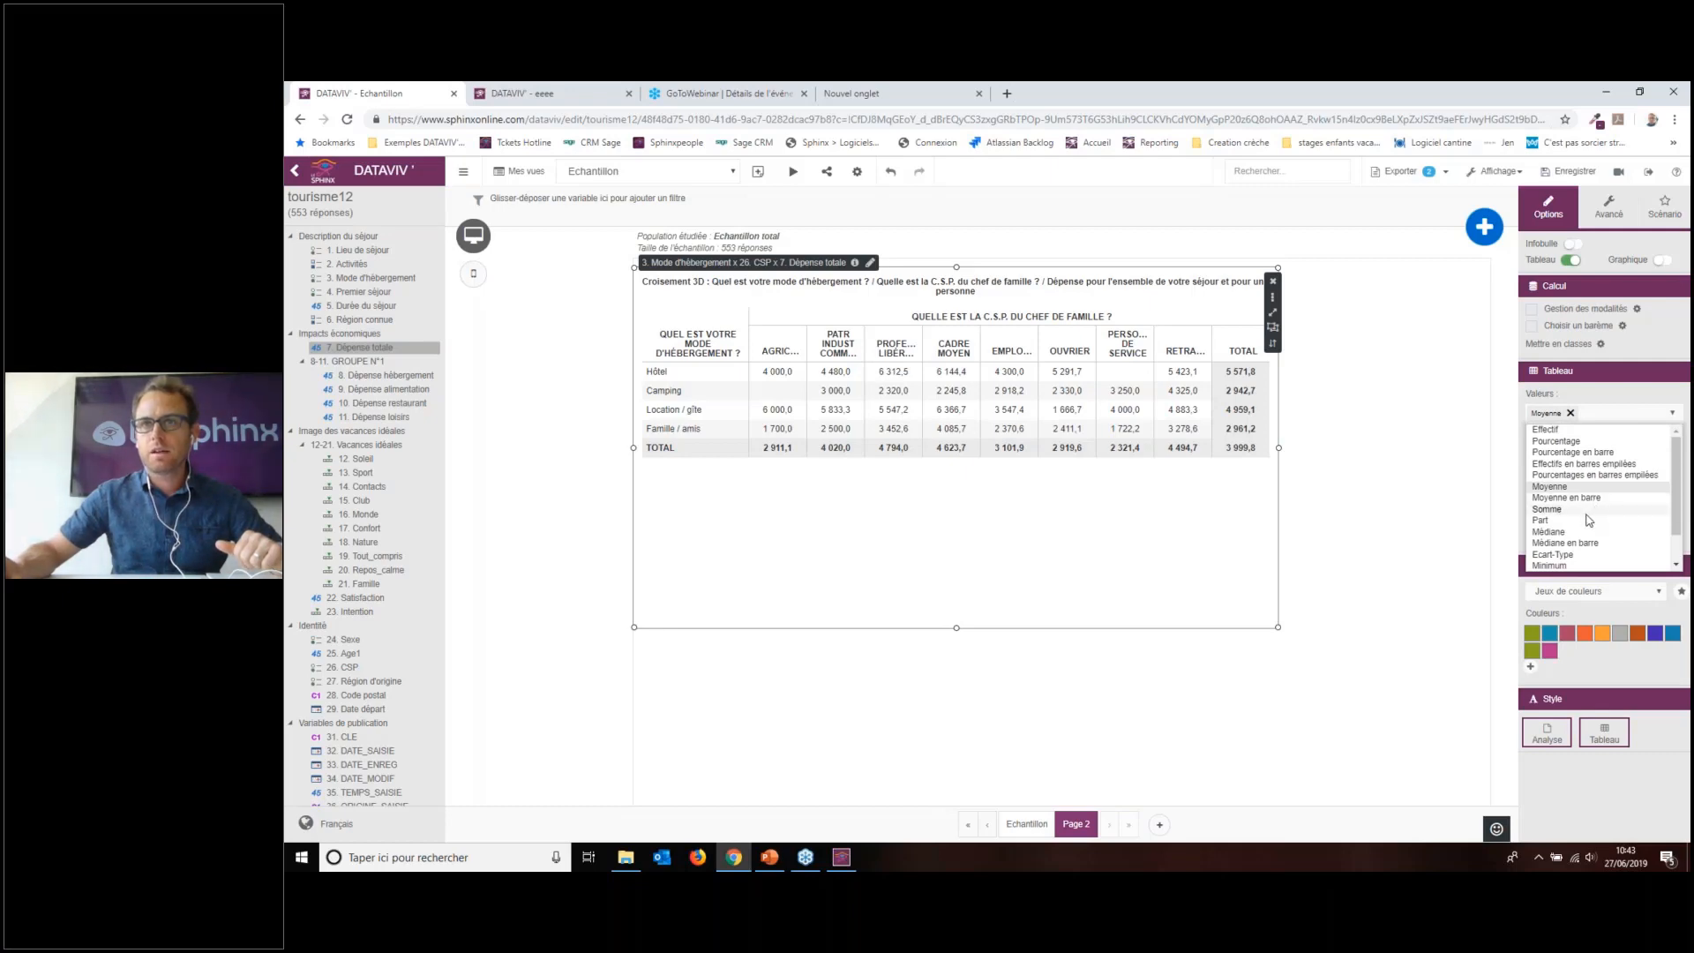
pyautogui.scroll(-1, 1590, 525)
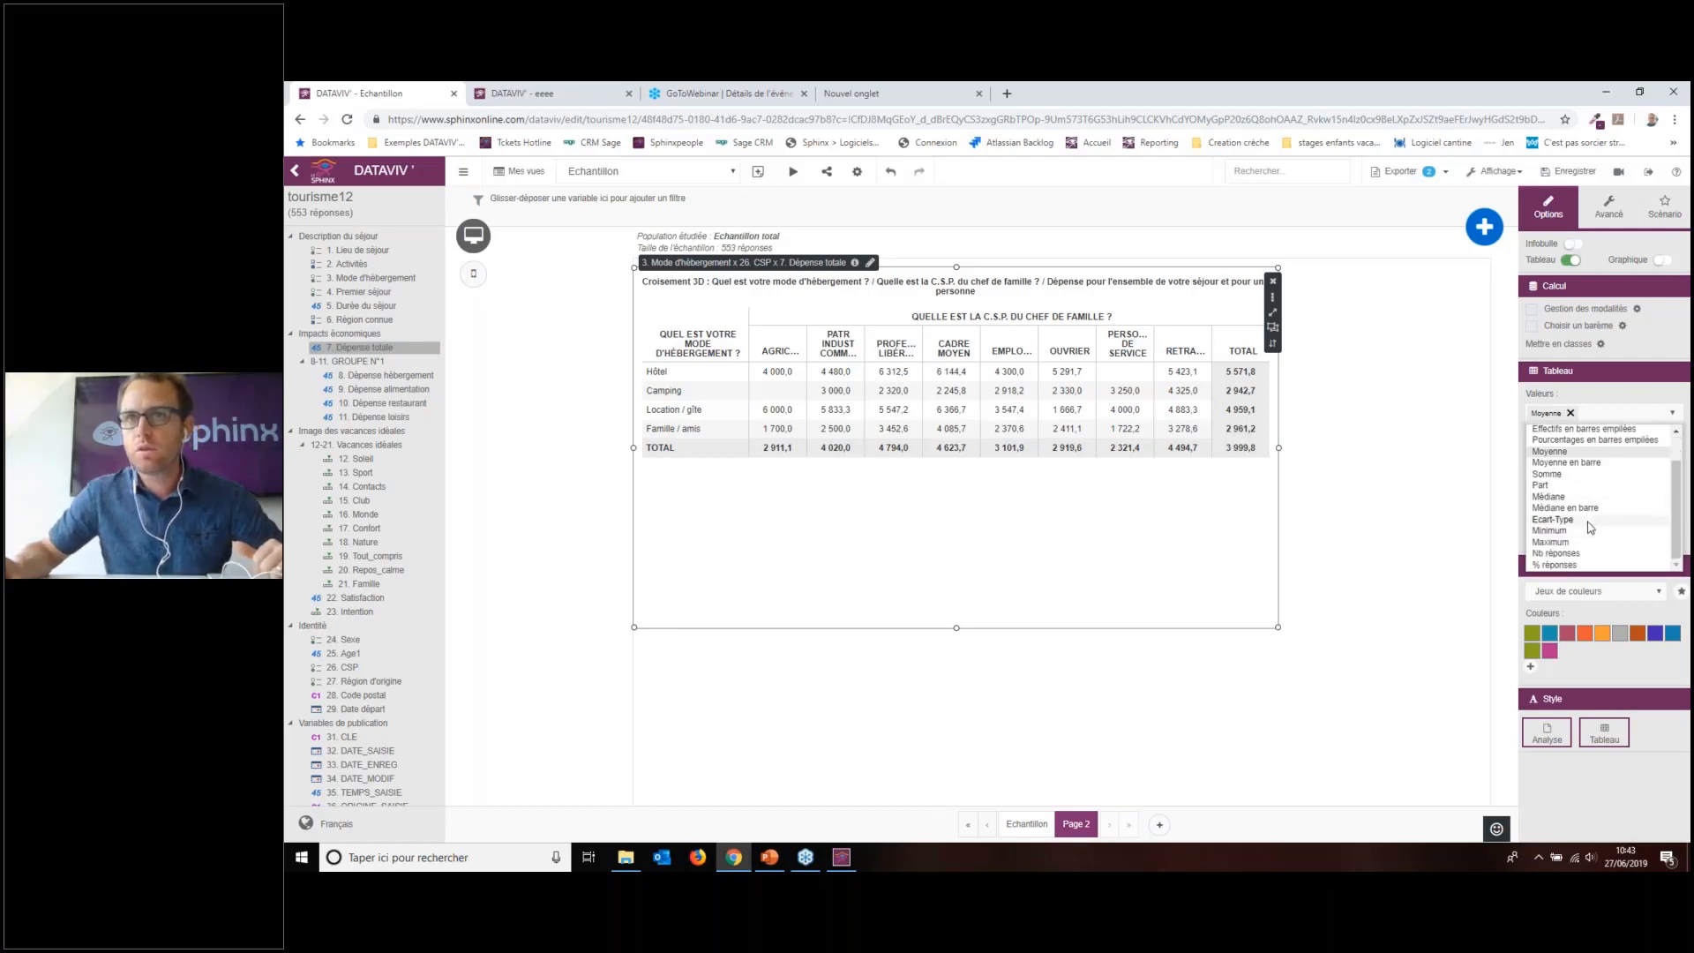
pyautogui.click(1603, 476)
pyautogui.click(1588, 488)
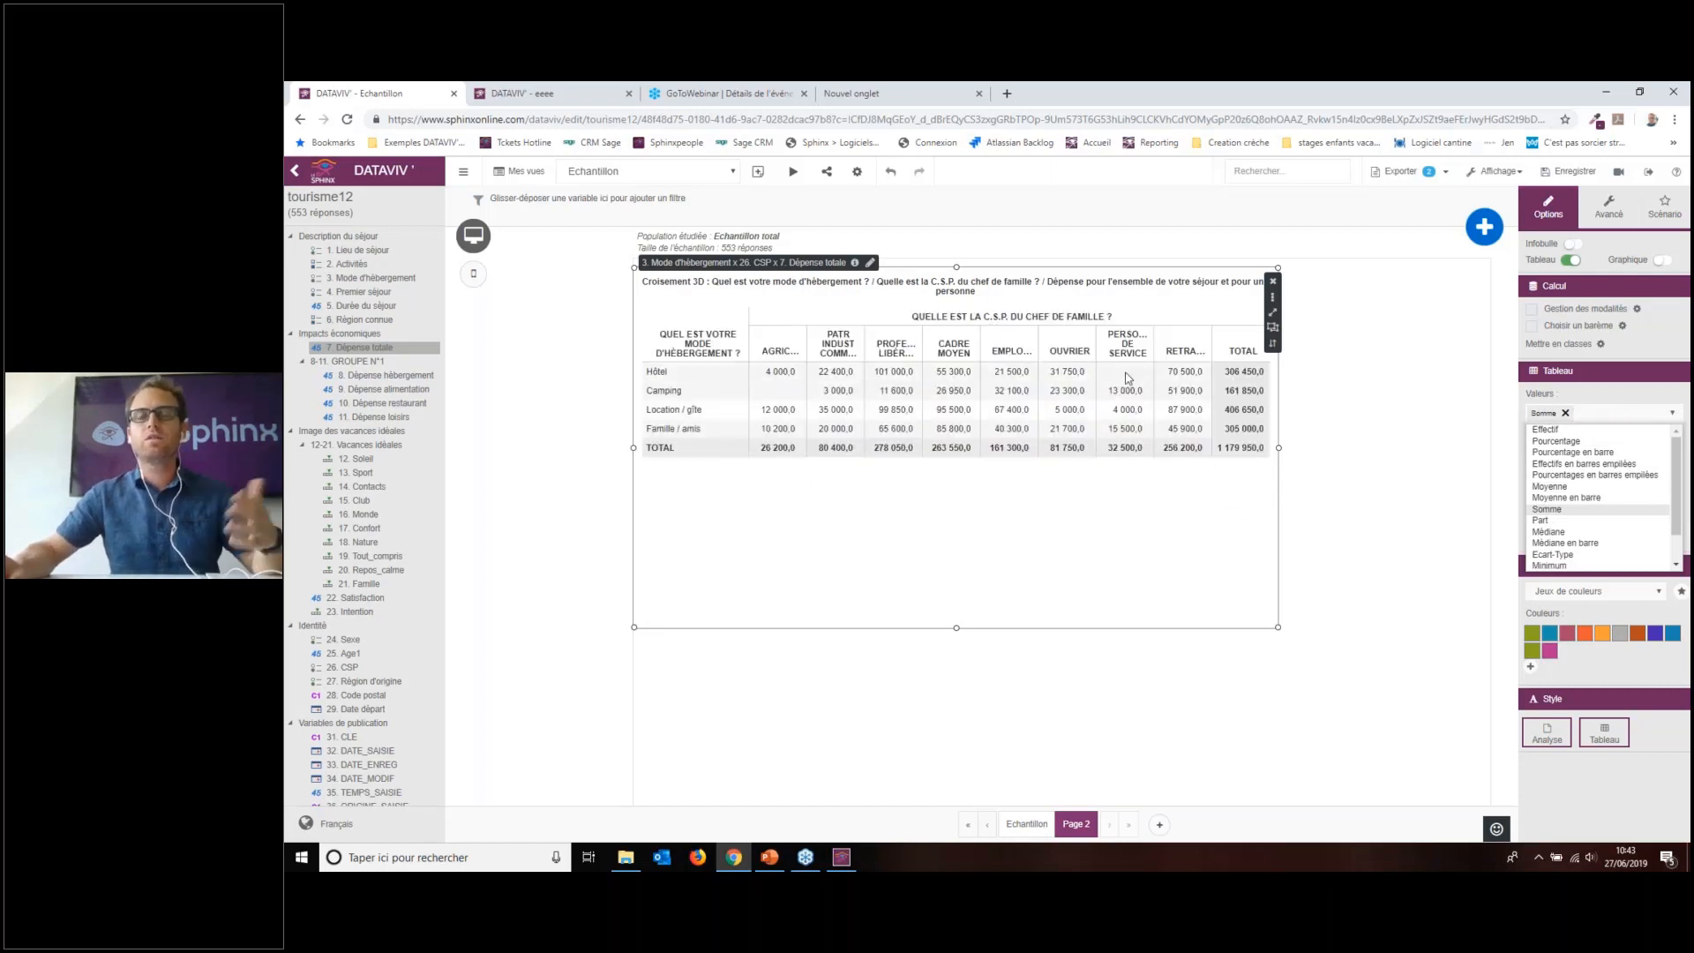
pyautogui.click(1646, 410)
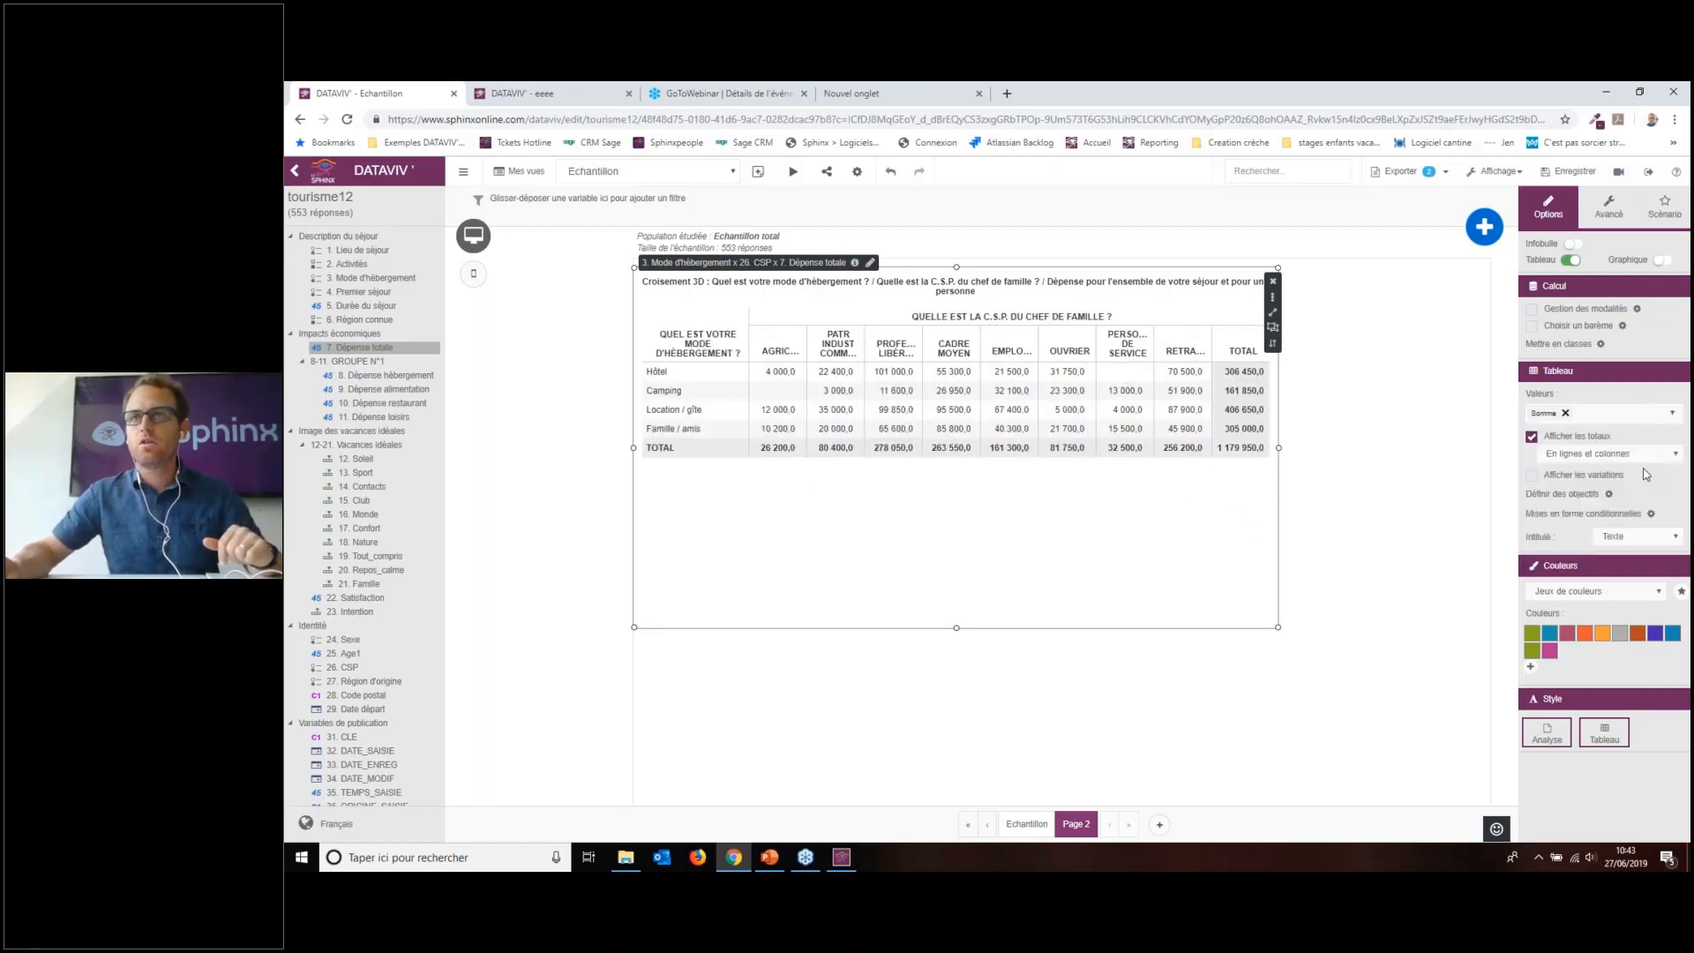
# Step: Add Part next to Somme, widen the table, and swap its rows and columns
pyautogui.click(1622, 415)
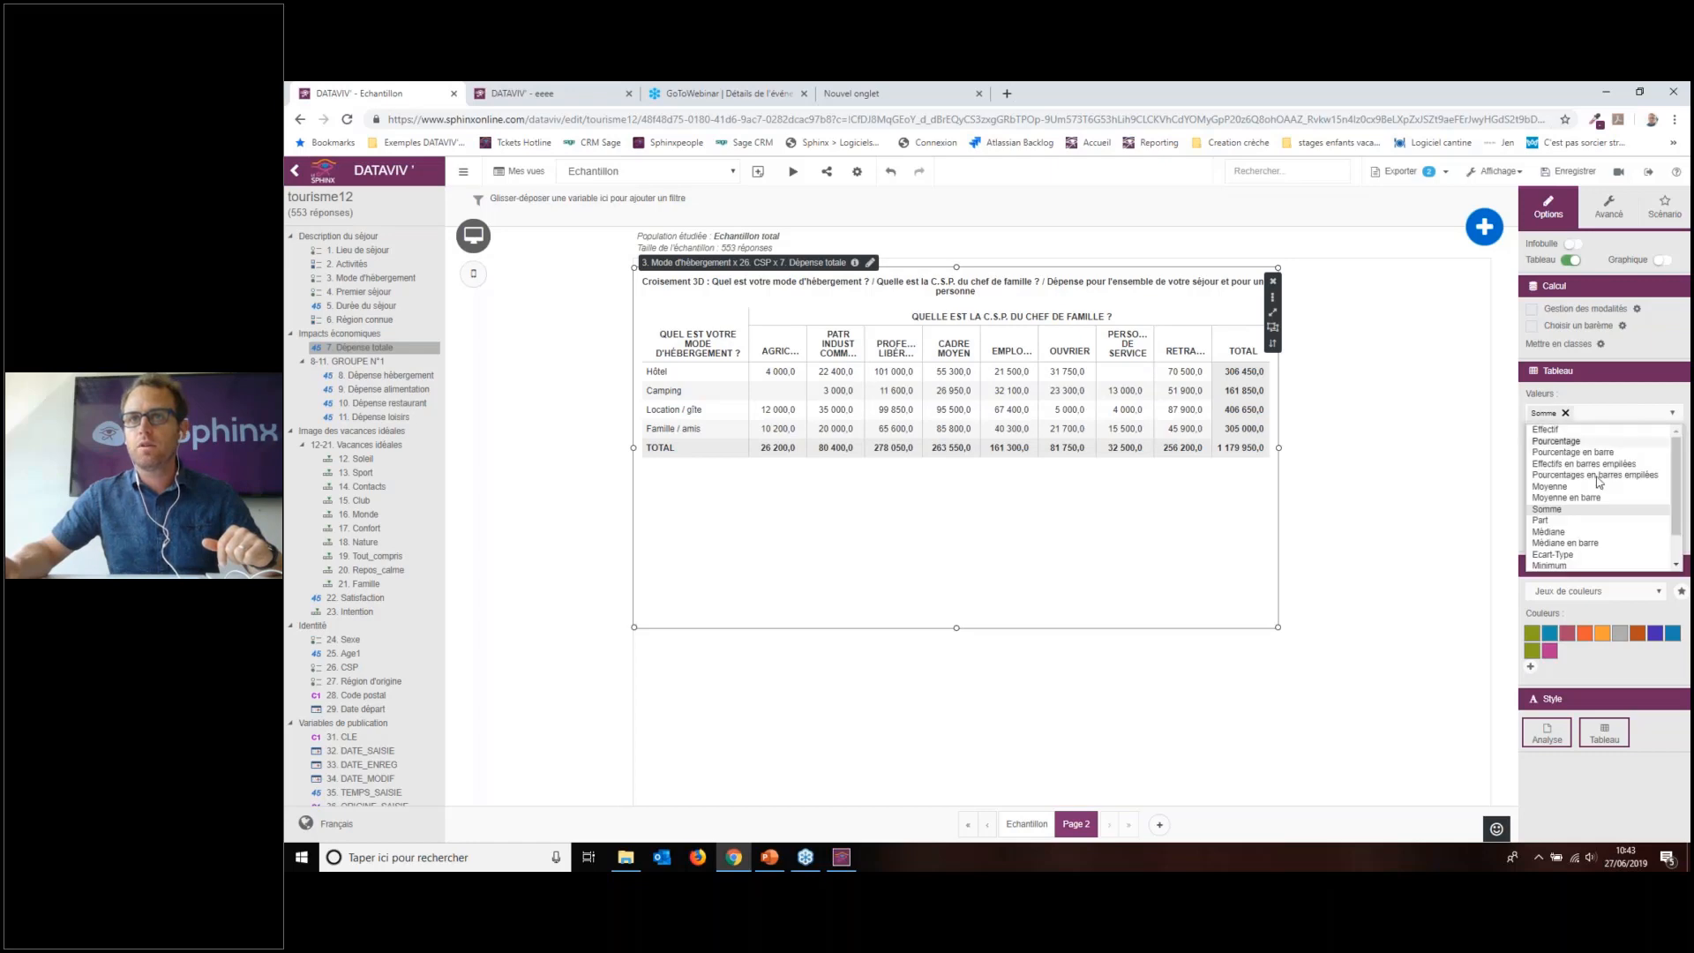
pyautogui.click(1567, 521)
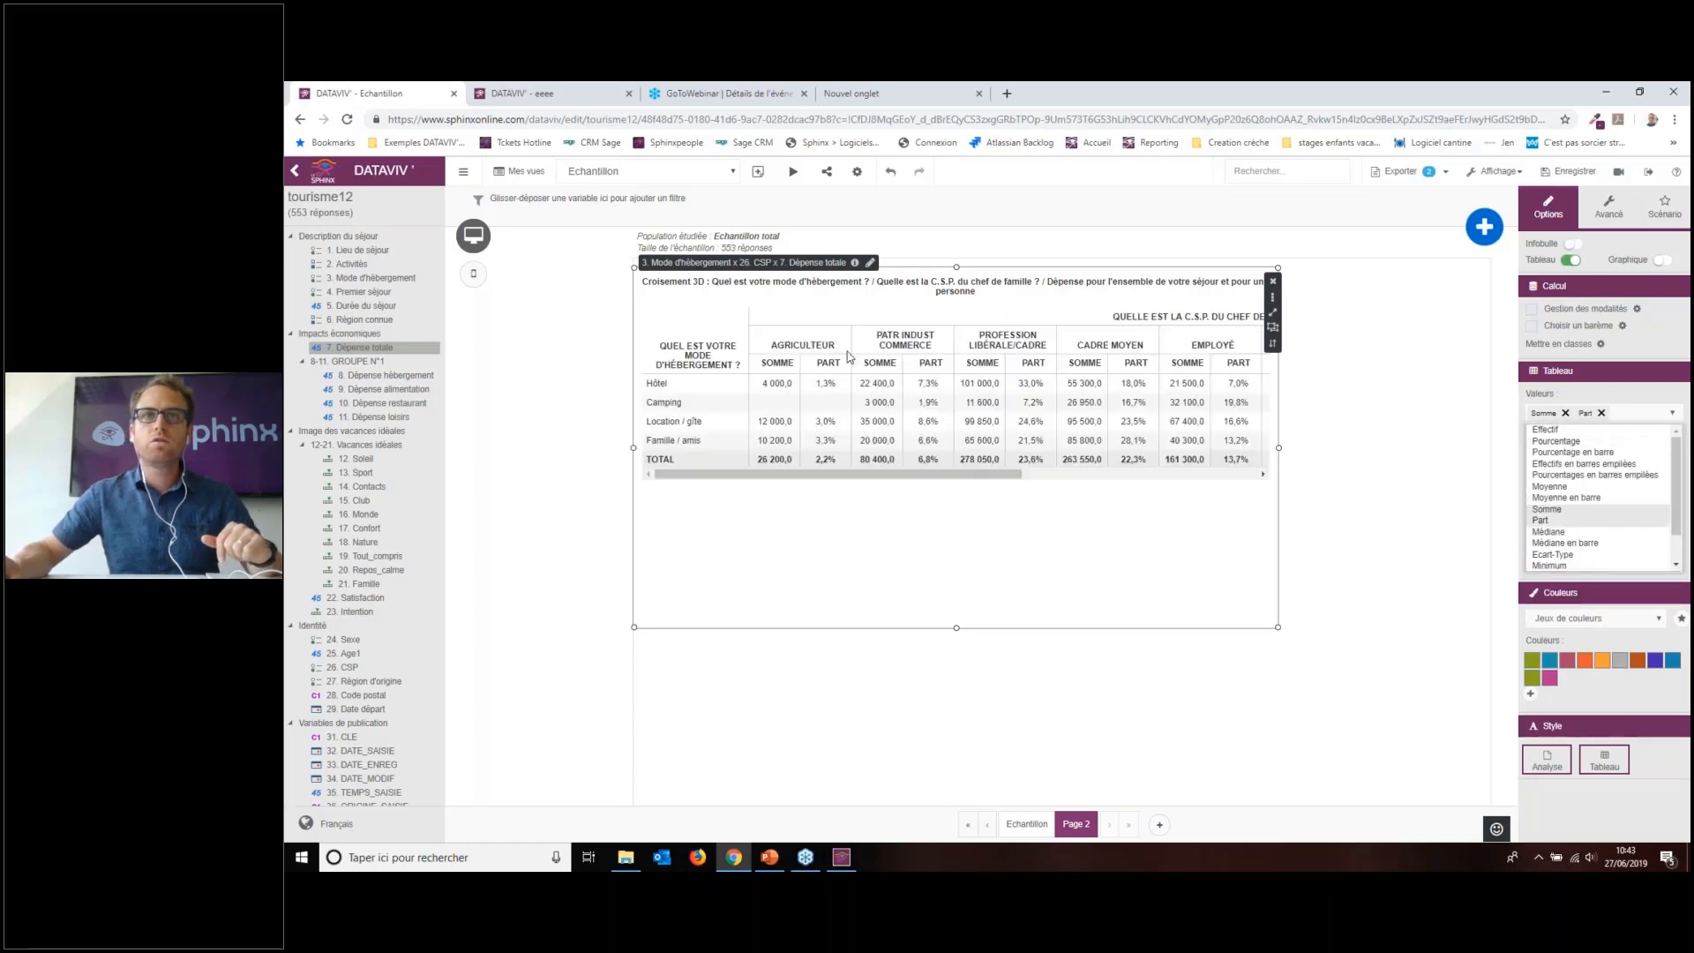
pyautogui.click(1328, 618)
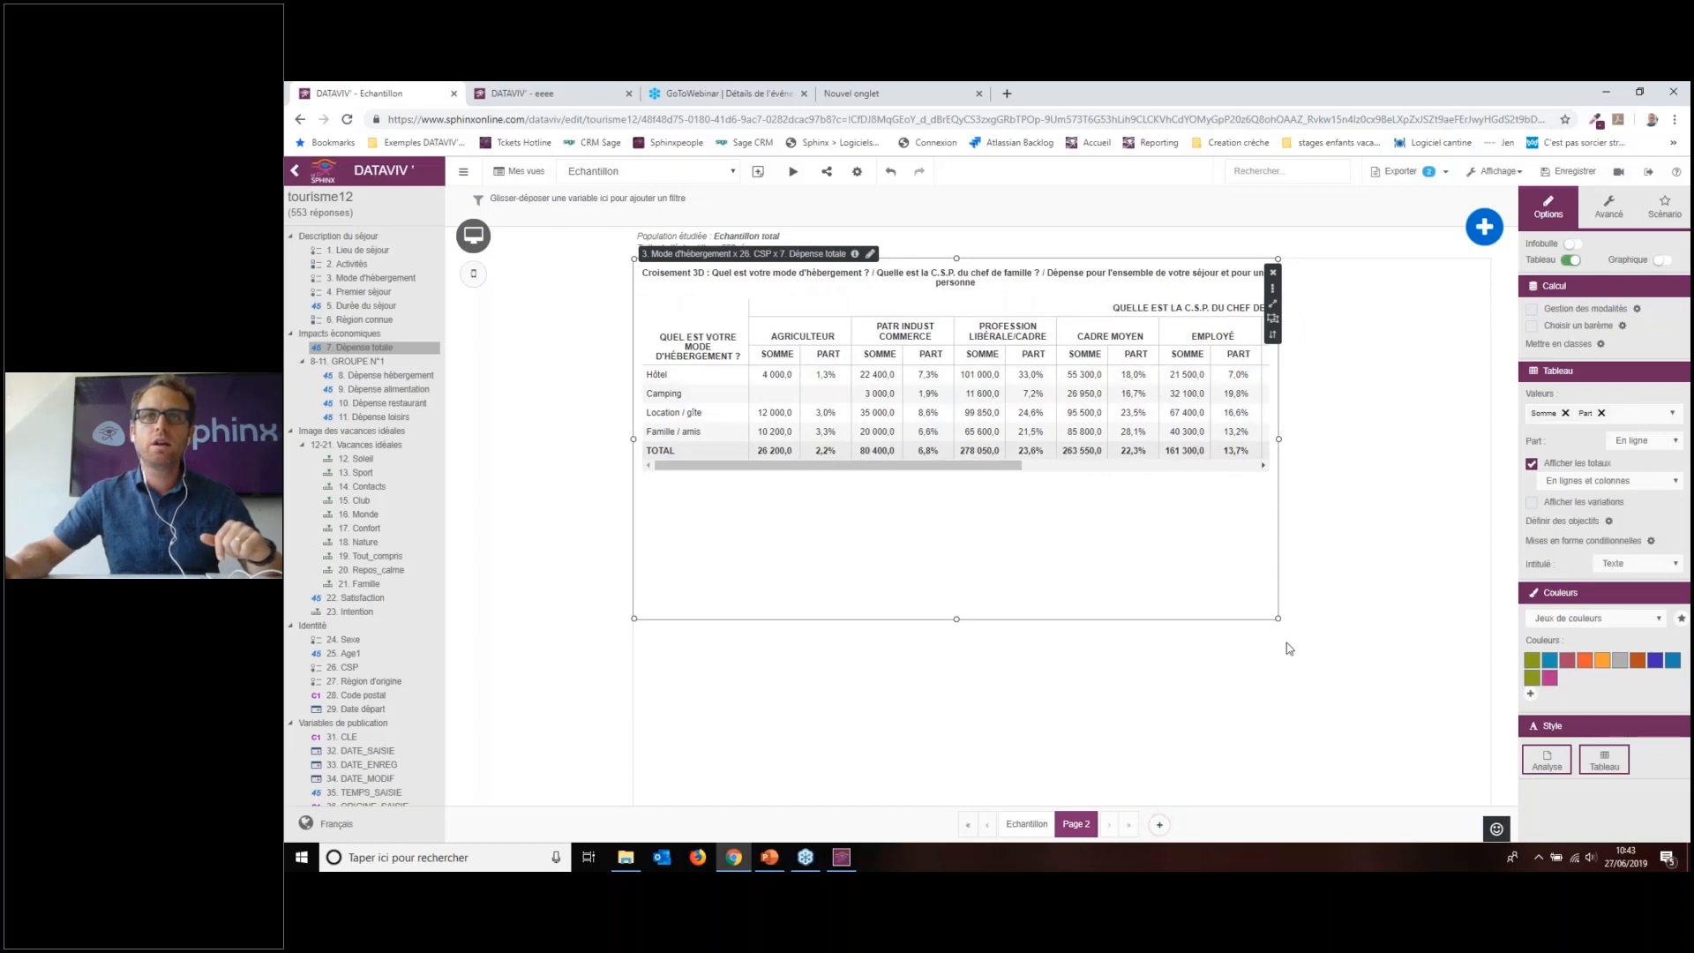
pyautogui.moveTo(1293, 623); pyautogui.dragTo(1373, 605)
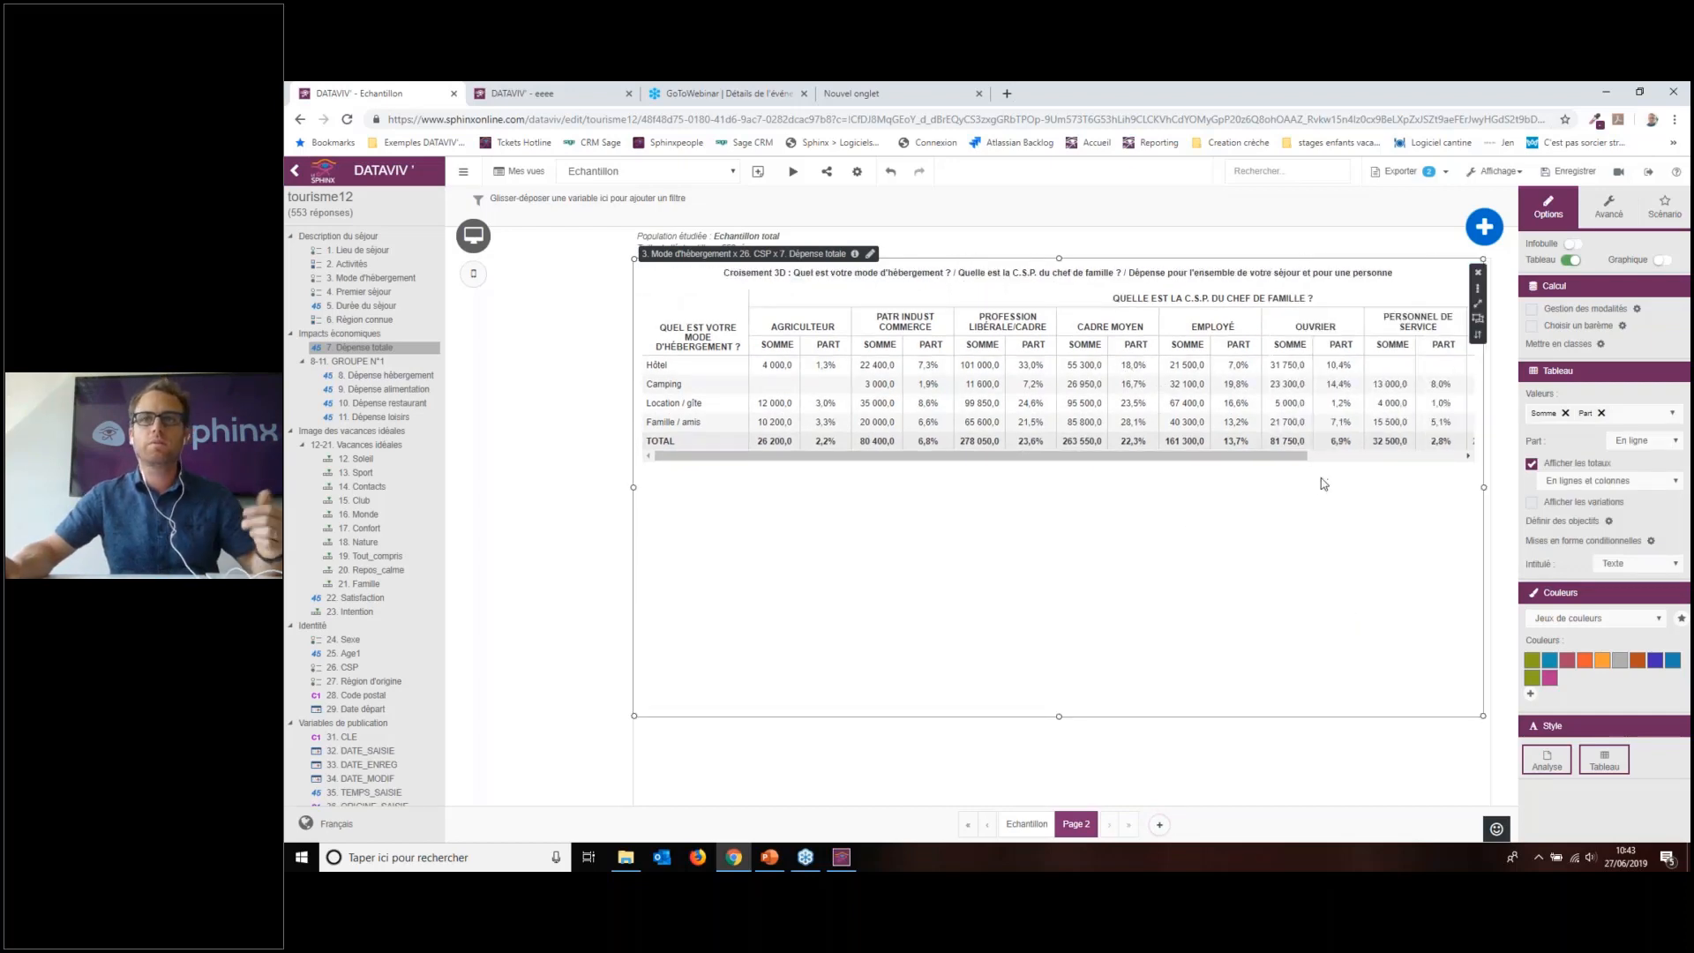
pyautogui.click(1477, 318)
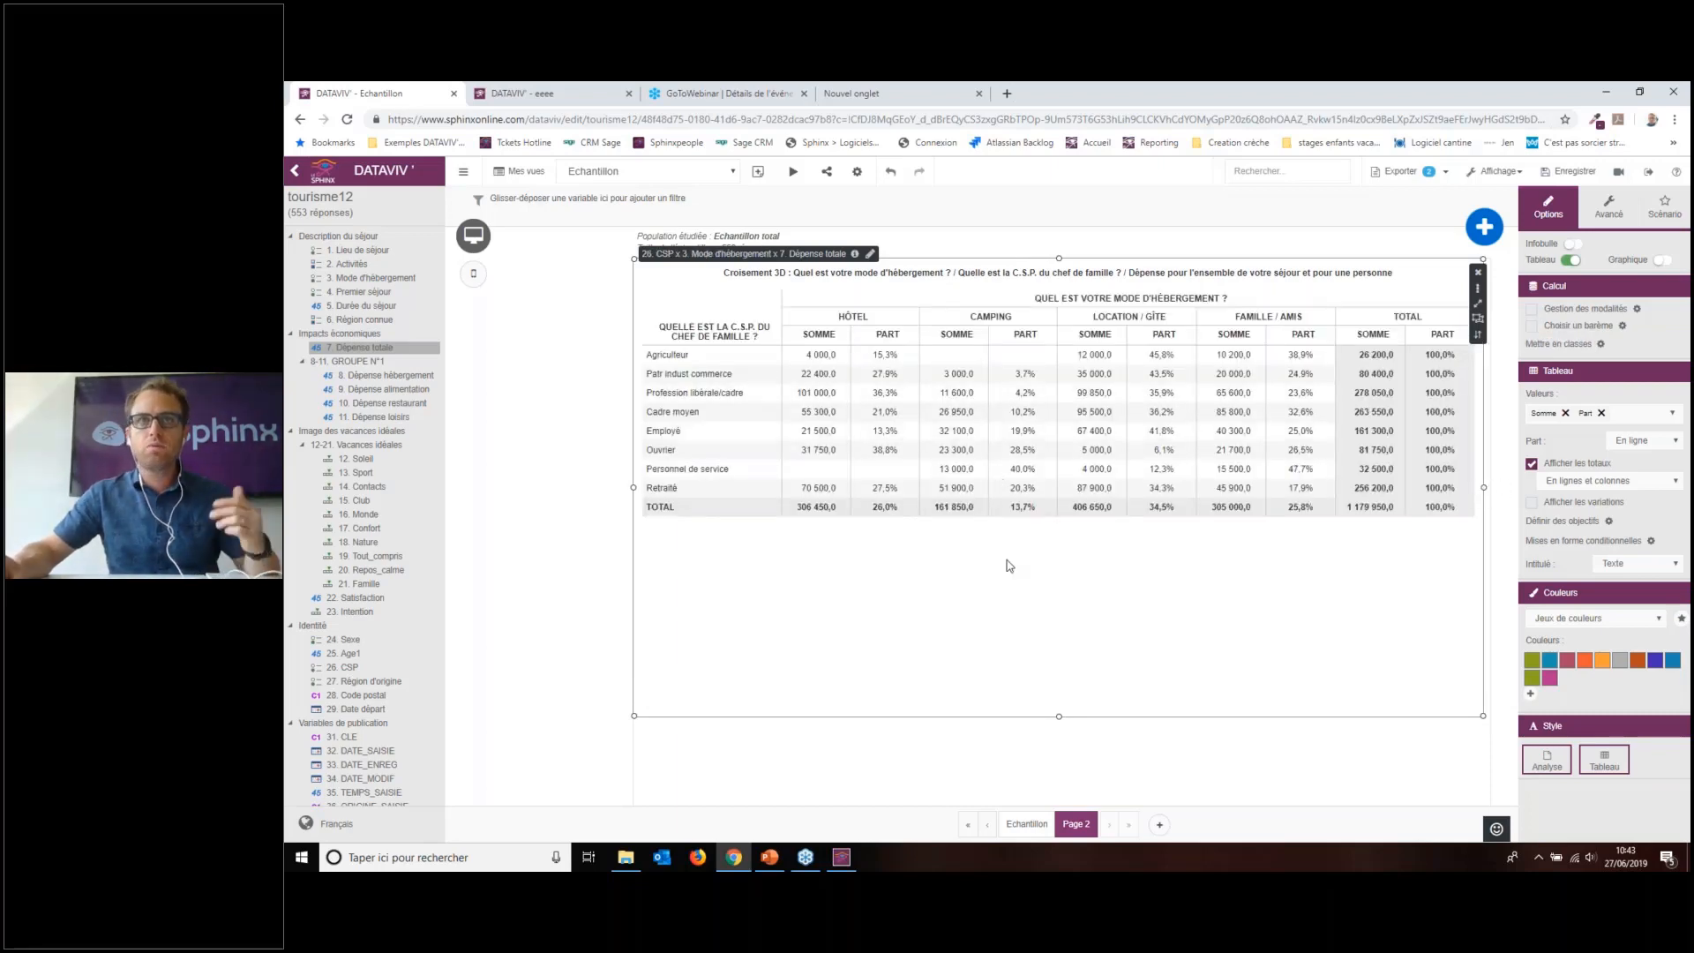
# Step: Replace the sums with Moyenne en barre and add Médiane values
pyautogui.click(1640, 418)
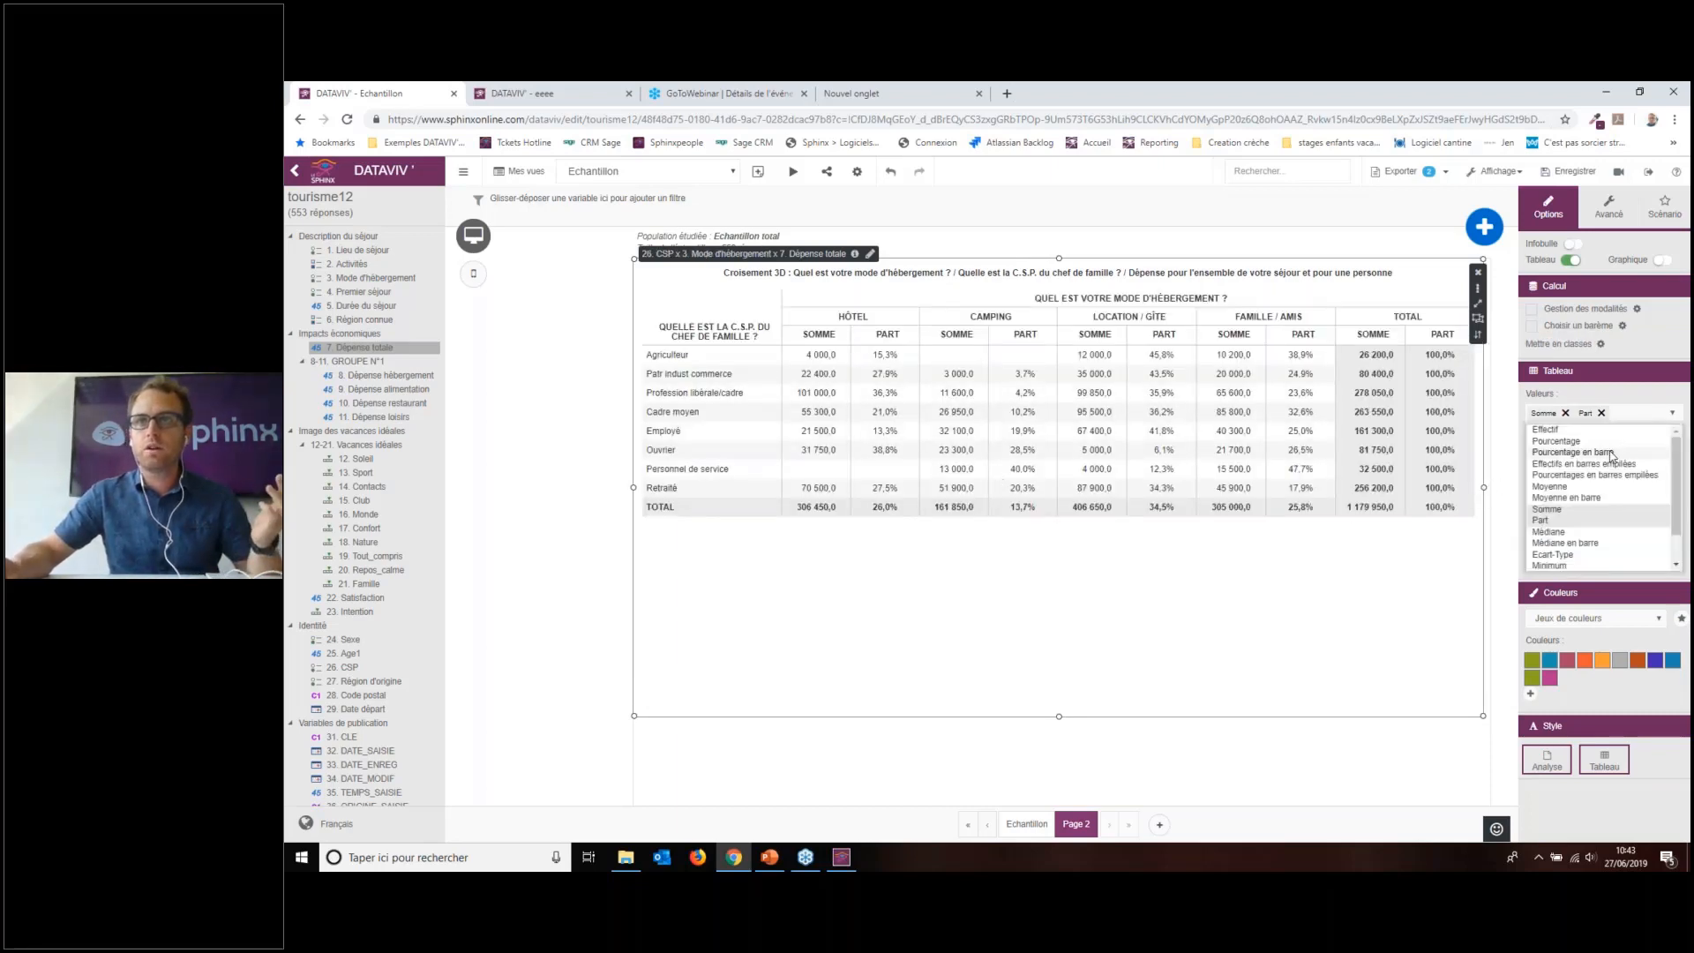
pyautogui.click(1586, 499)
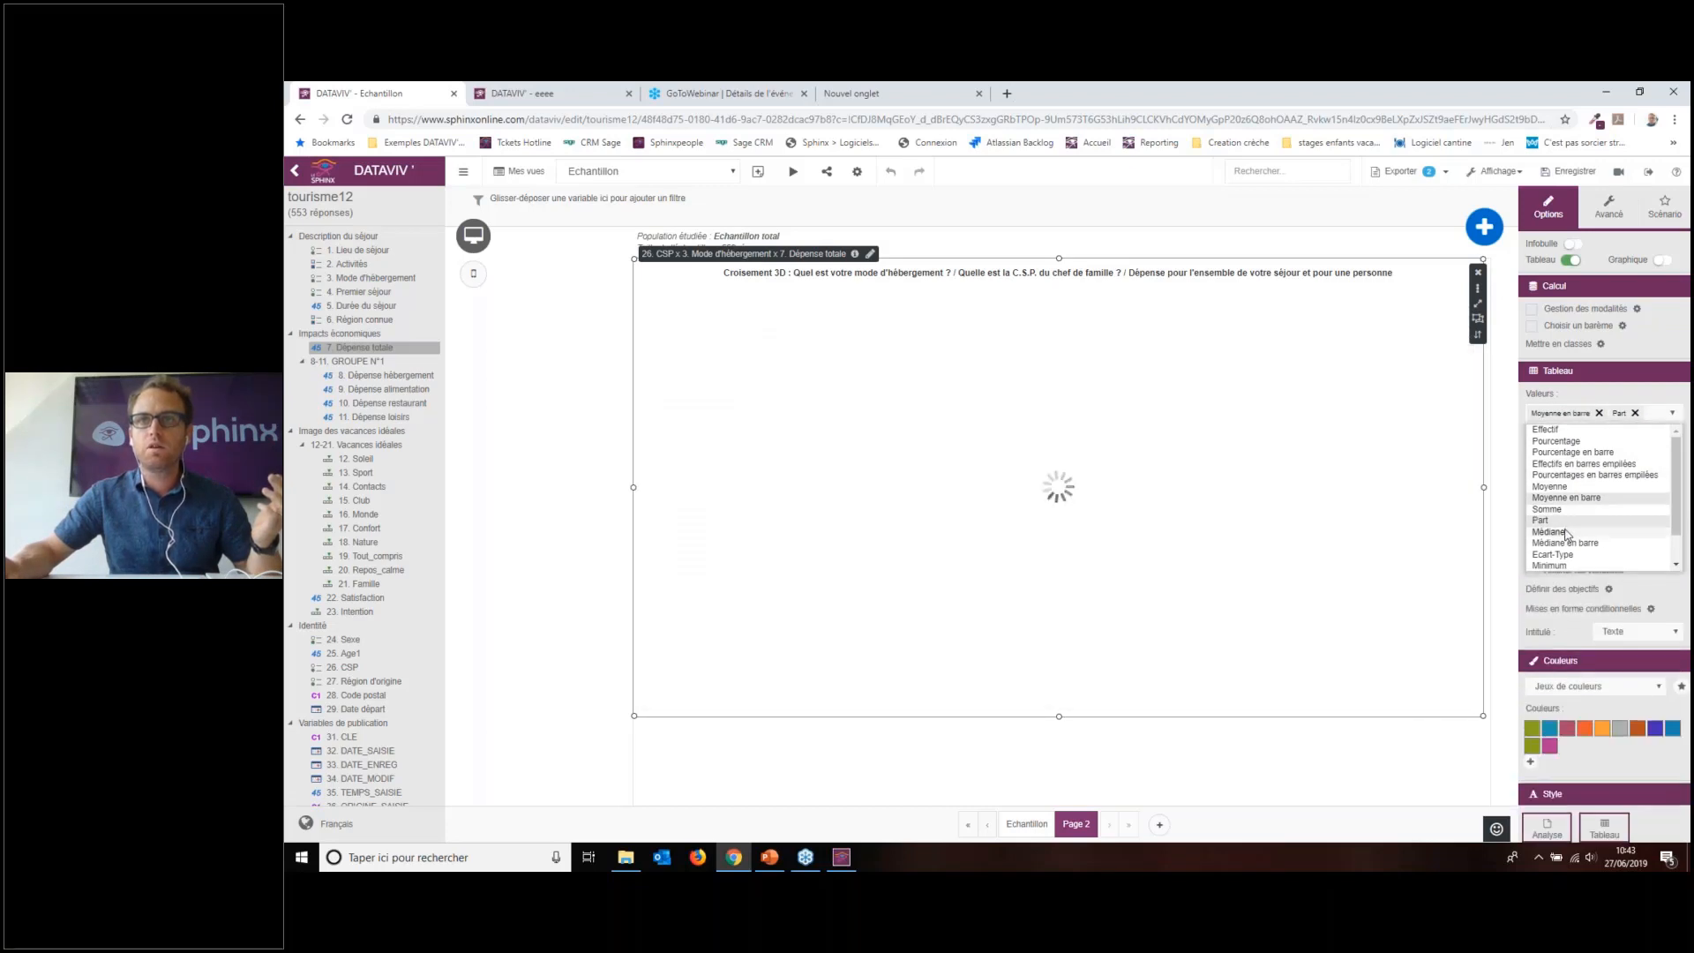
pyautogui.click(1568, 533)
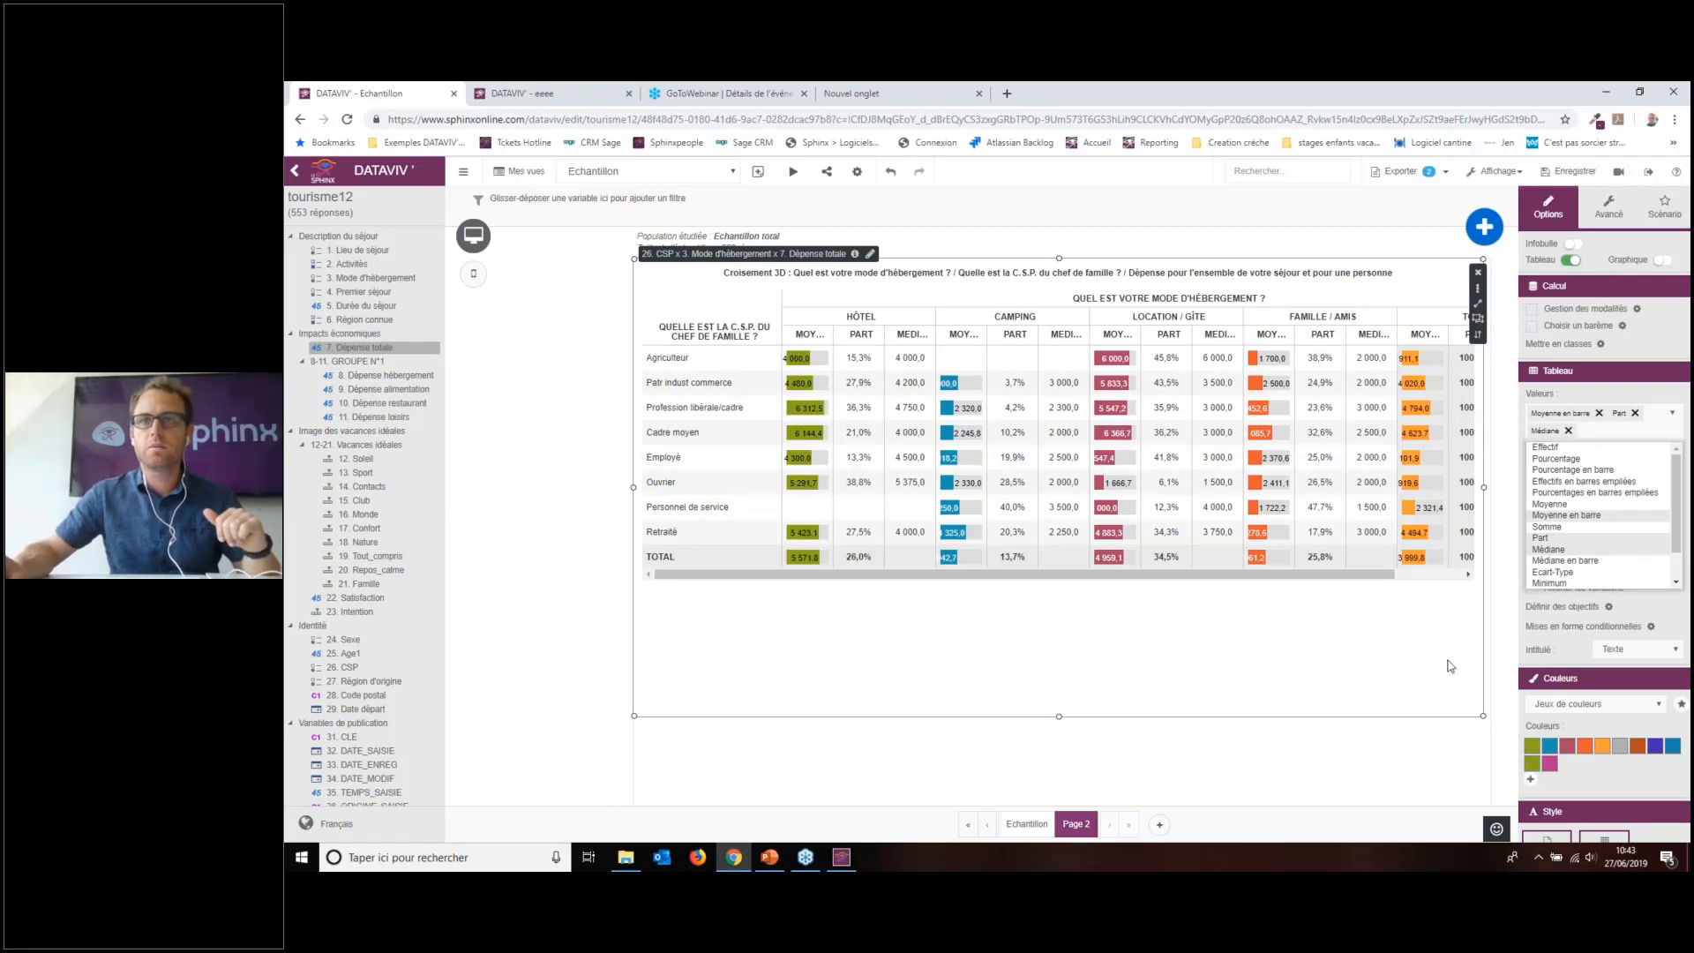
pyautogui.scroll(-2, 1568, 561)
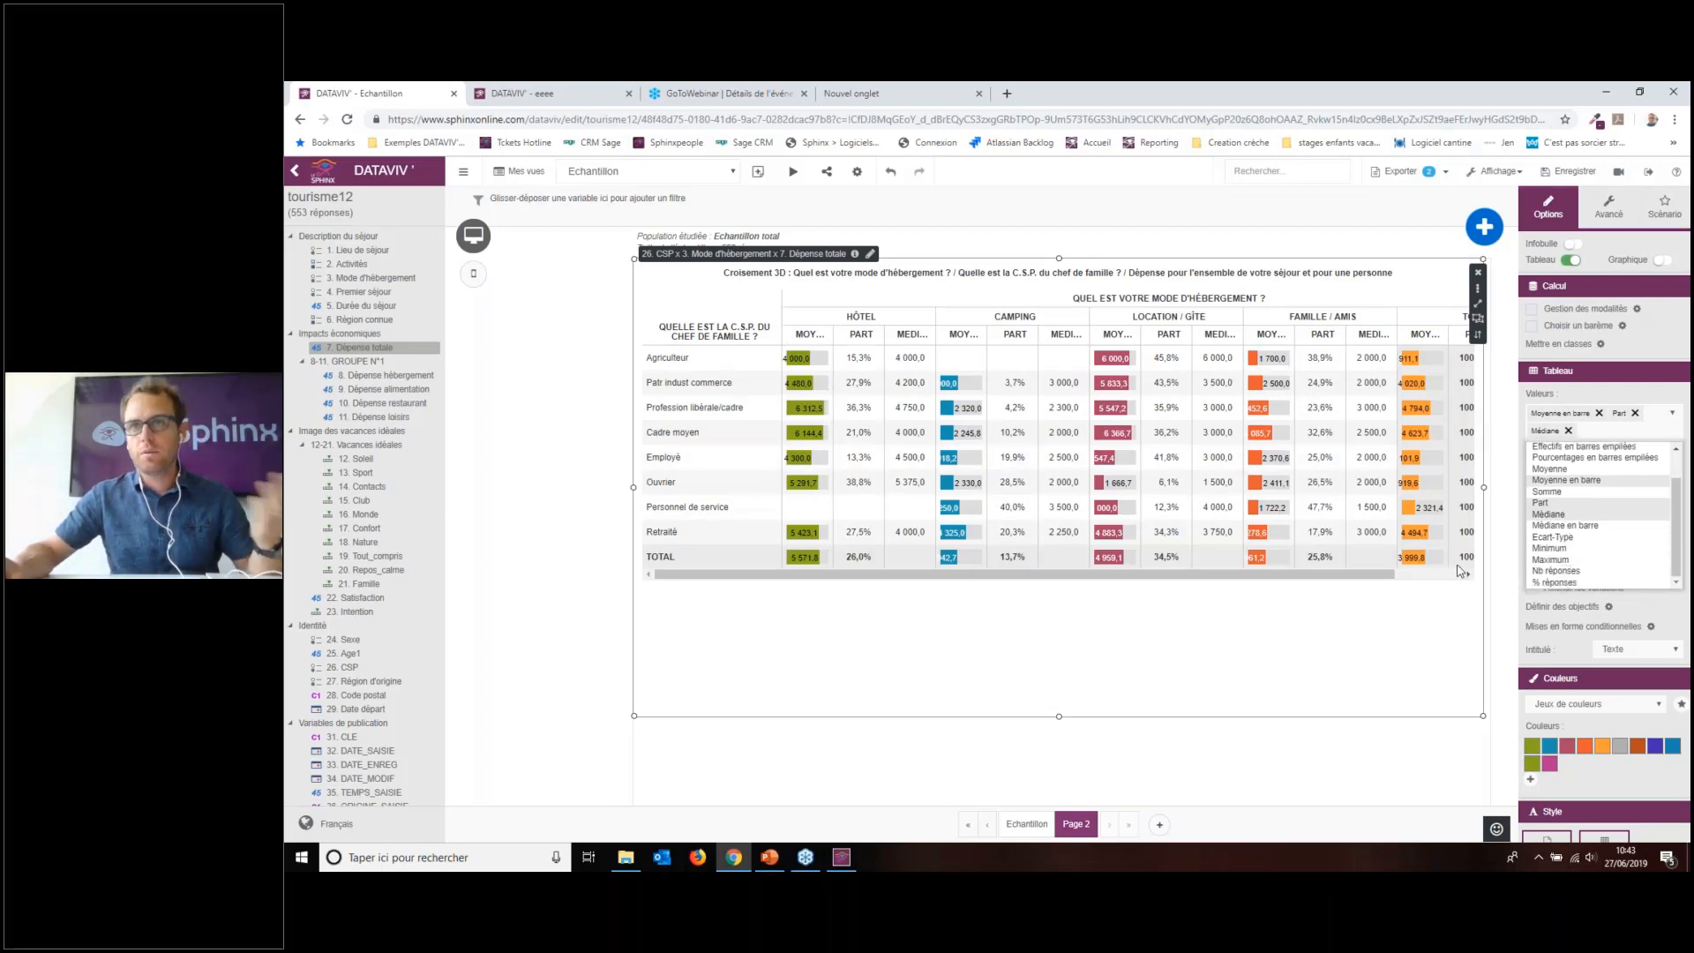
pyautogui.click(1390, 642)
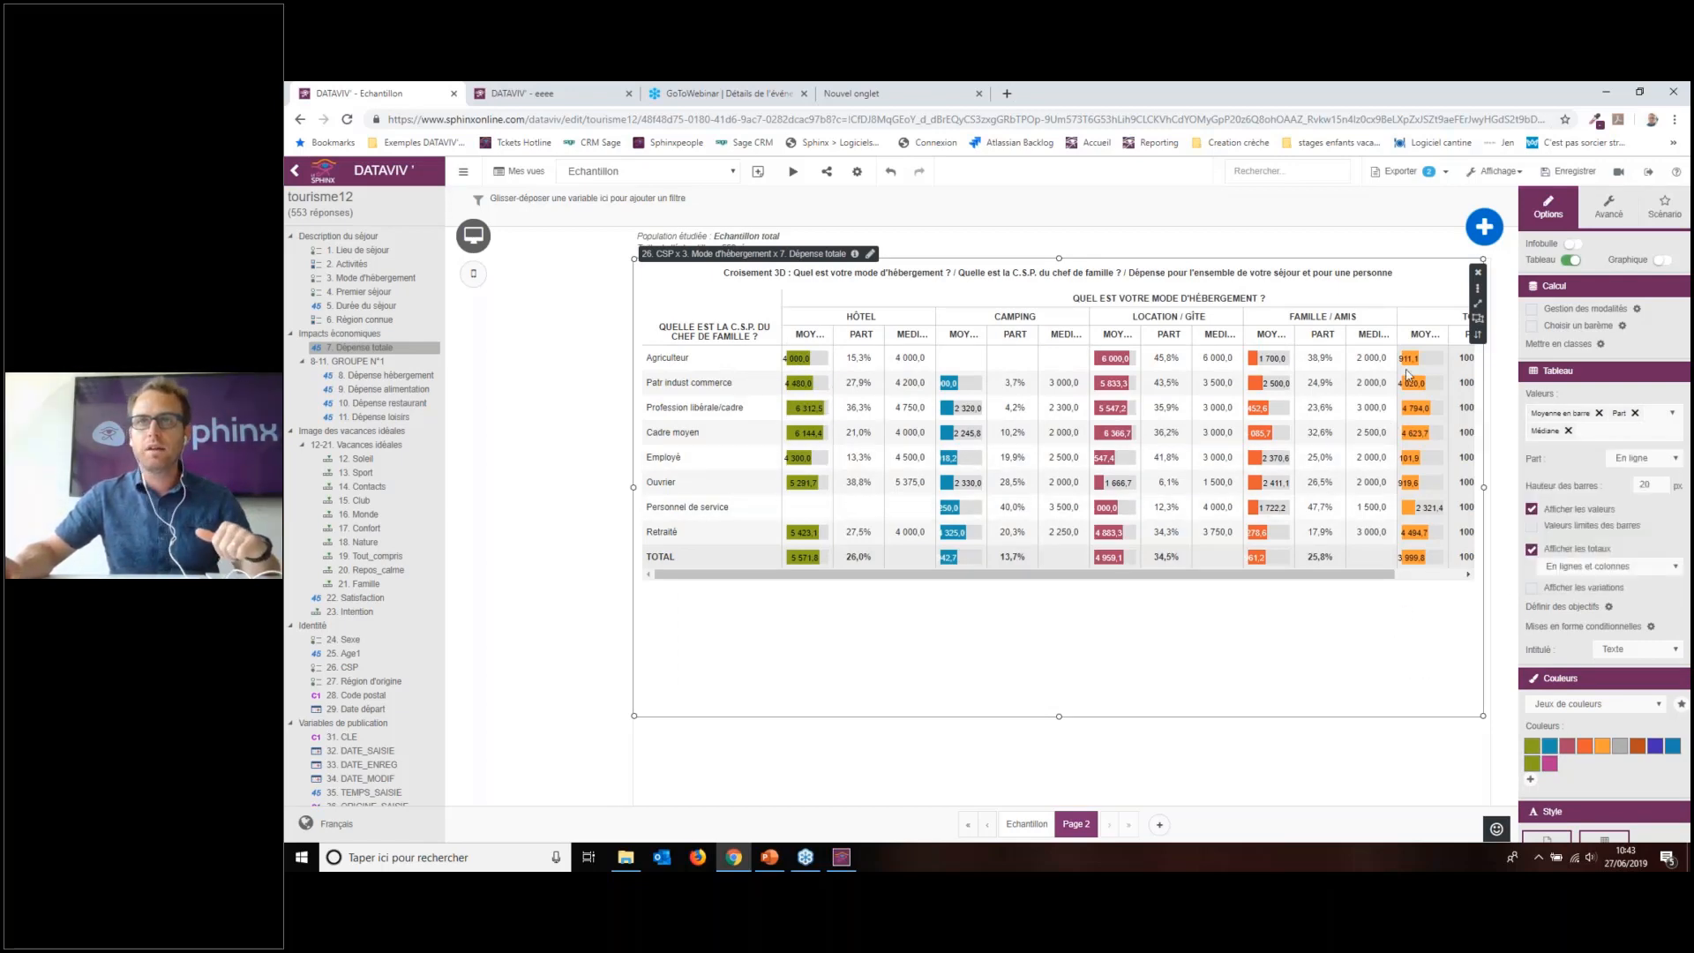
# Step: Add Page 3 showing the 12-21 Vacances idéales items as an enlarged table
pyautogui.click(1158, 824)
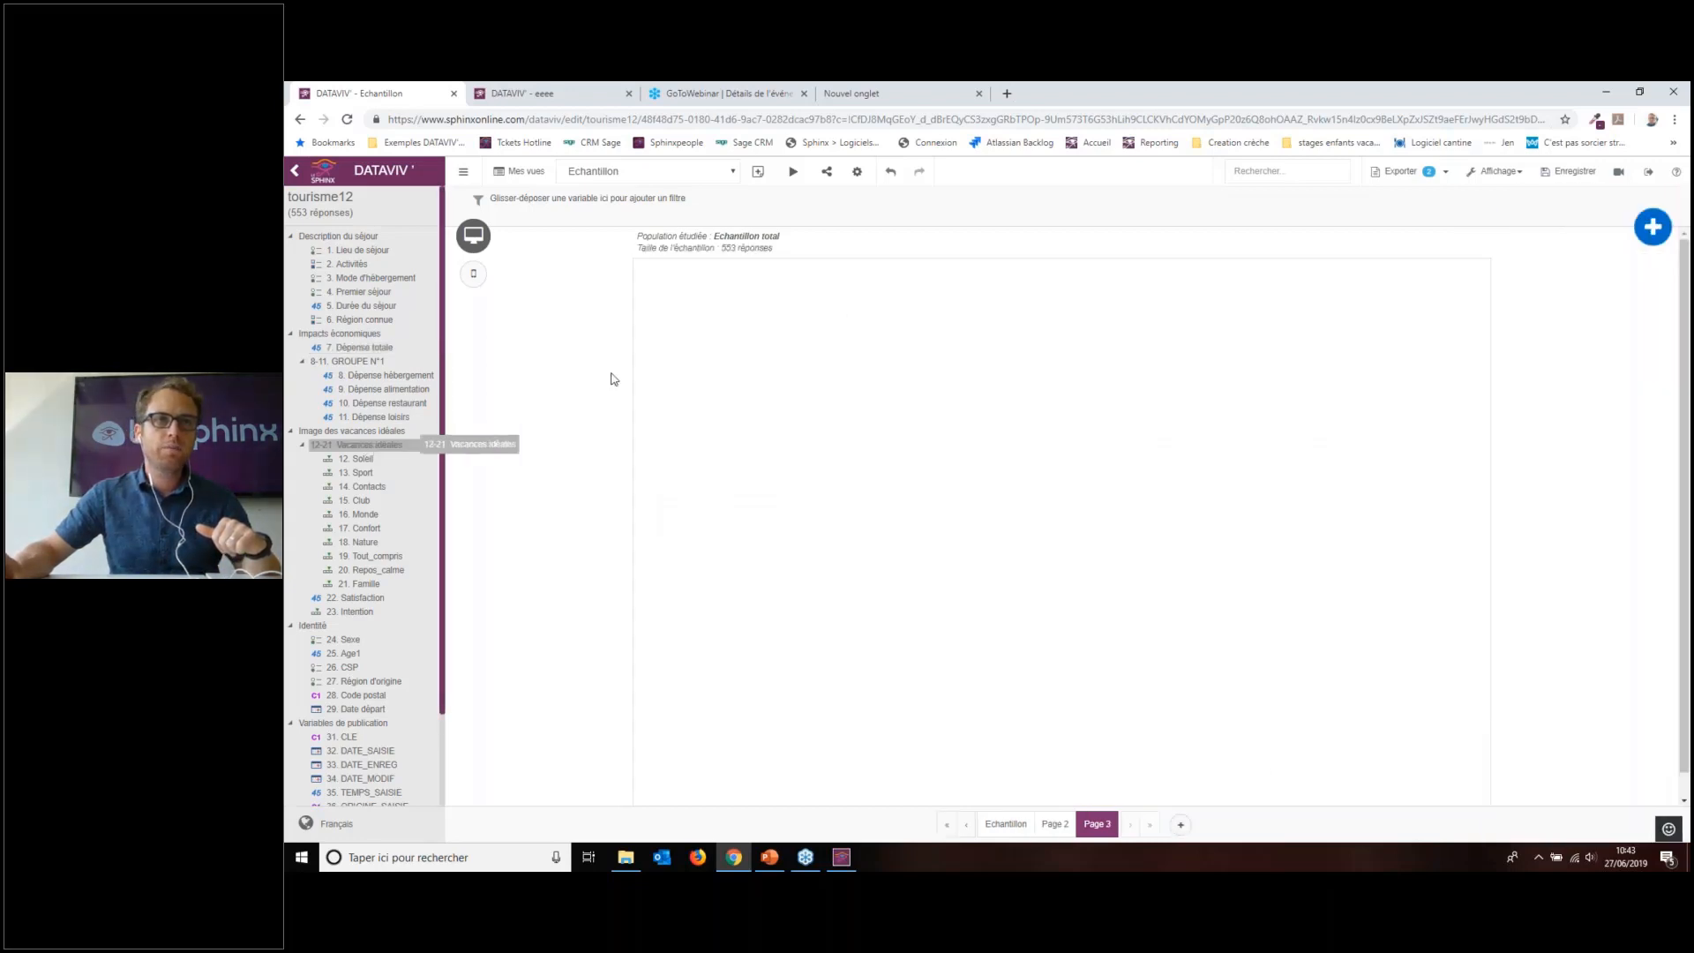
pyautogui.moveTo(614, 379); pyautogui.dragTo(756, 326)
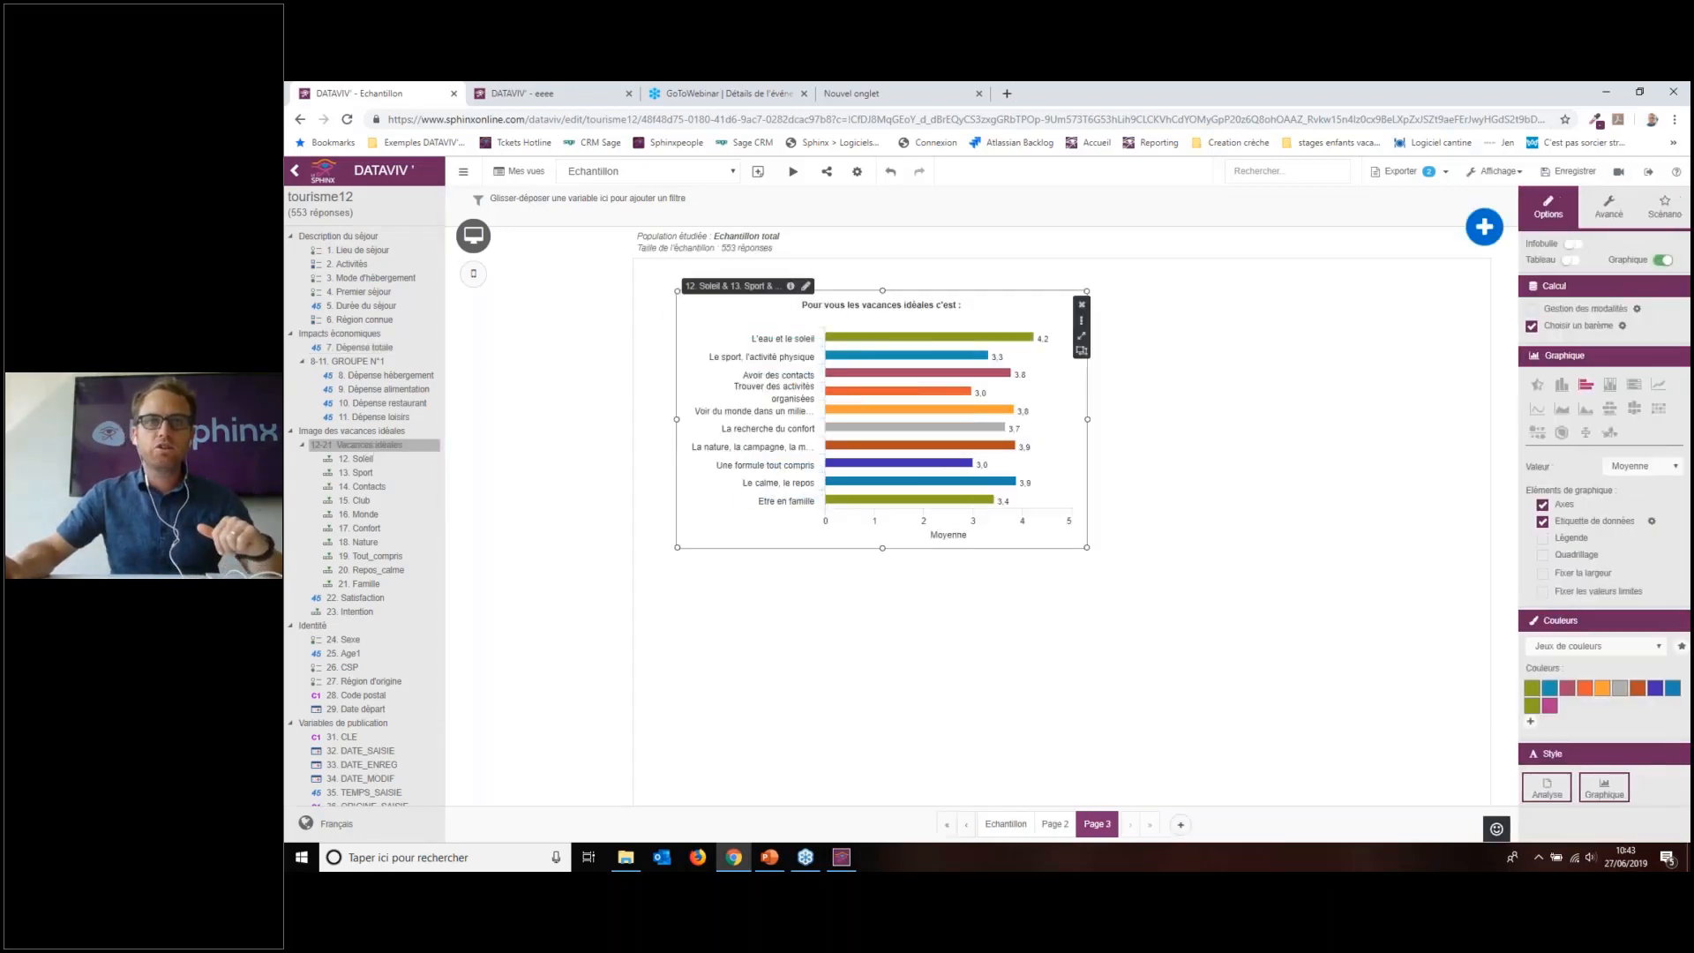
pyautogui.moveTo(882, 548); pyautogui.dragTo(882, 701)
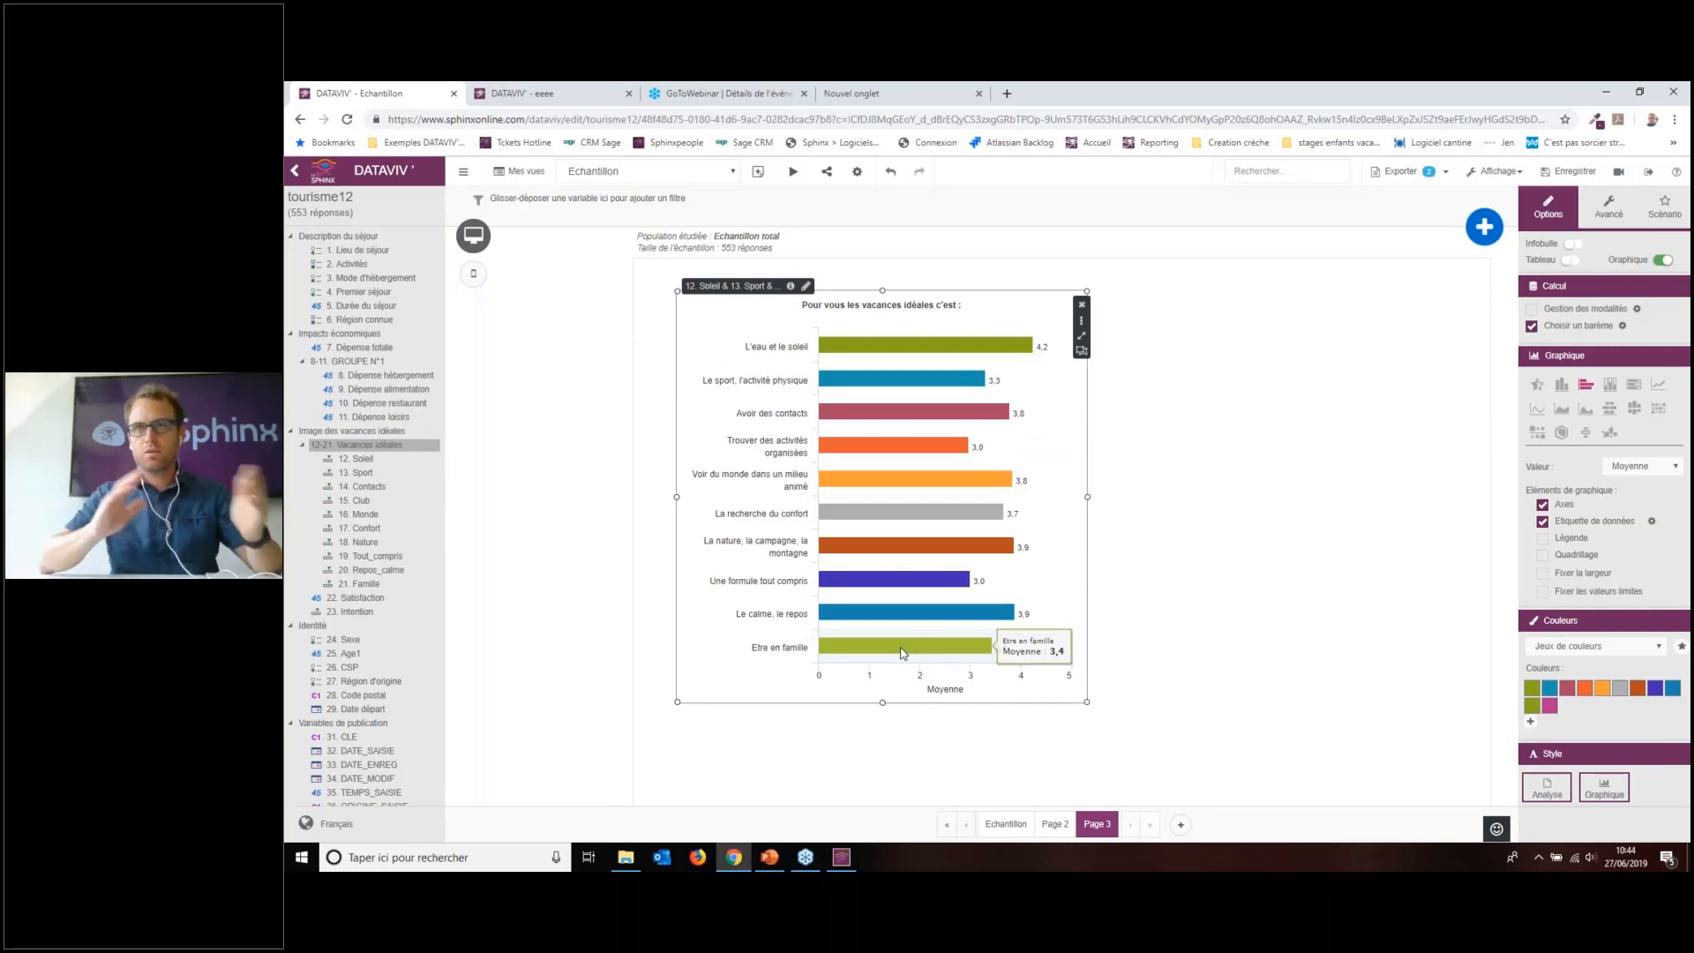
pyautogui.click(1571, 259)
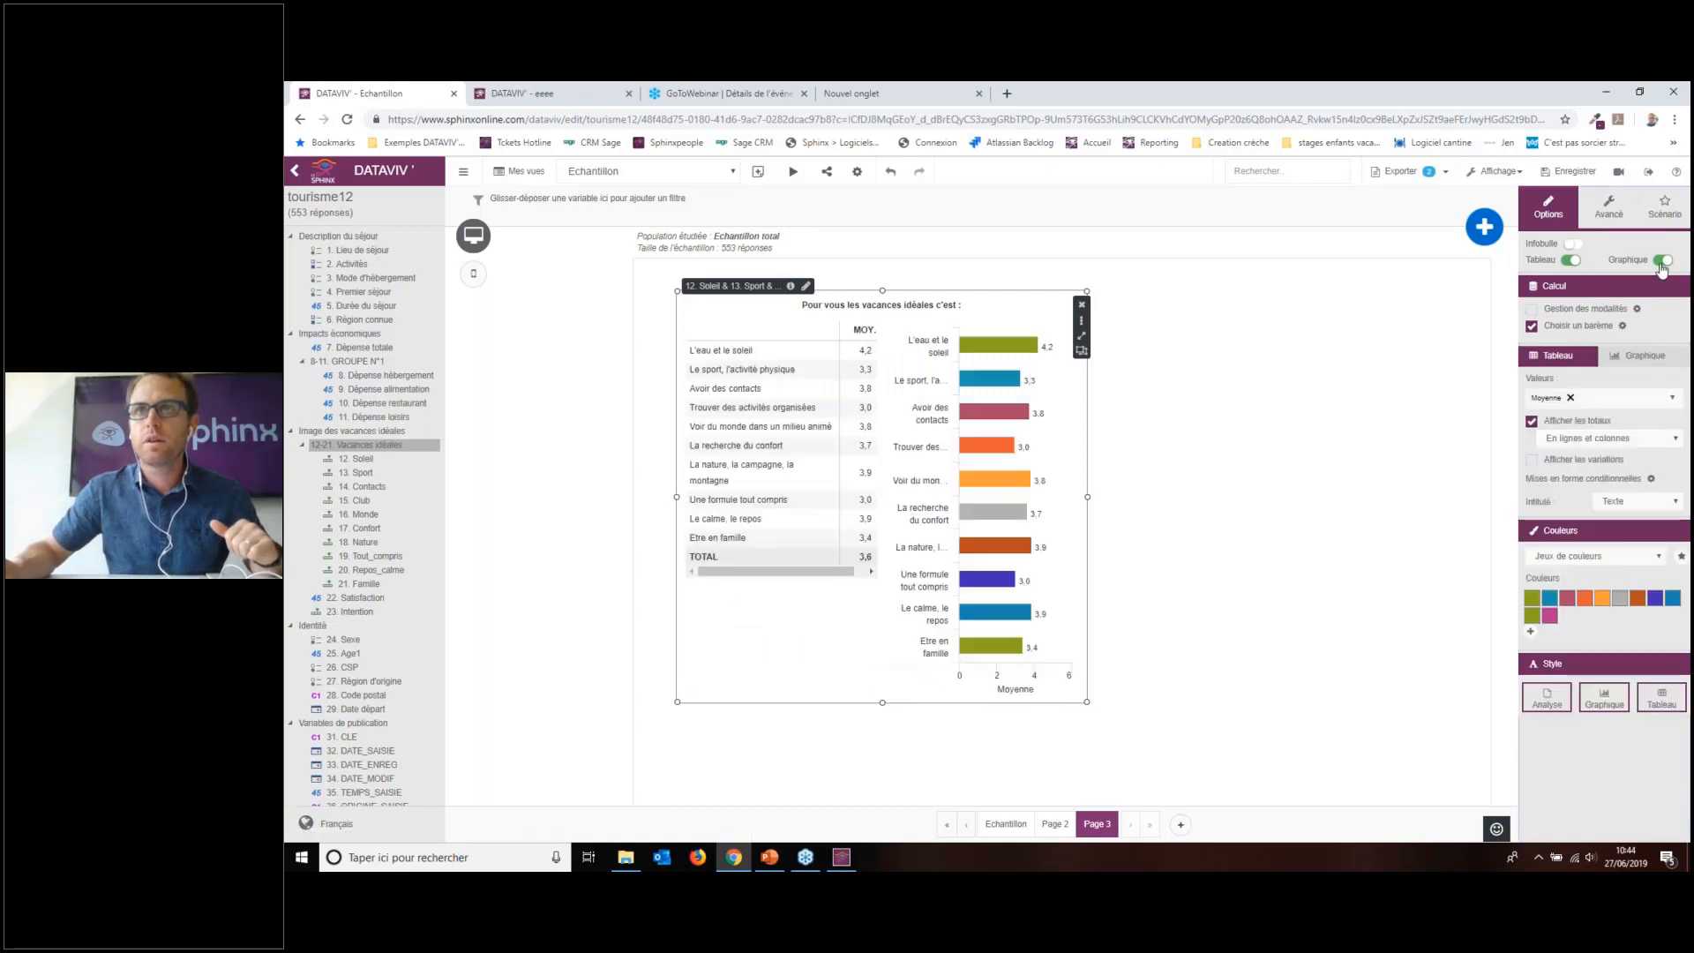
# Step: Add stacked percentage bars in a two-colour red and green scheme, widening the table
pyautogui.click(1624, 399)
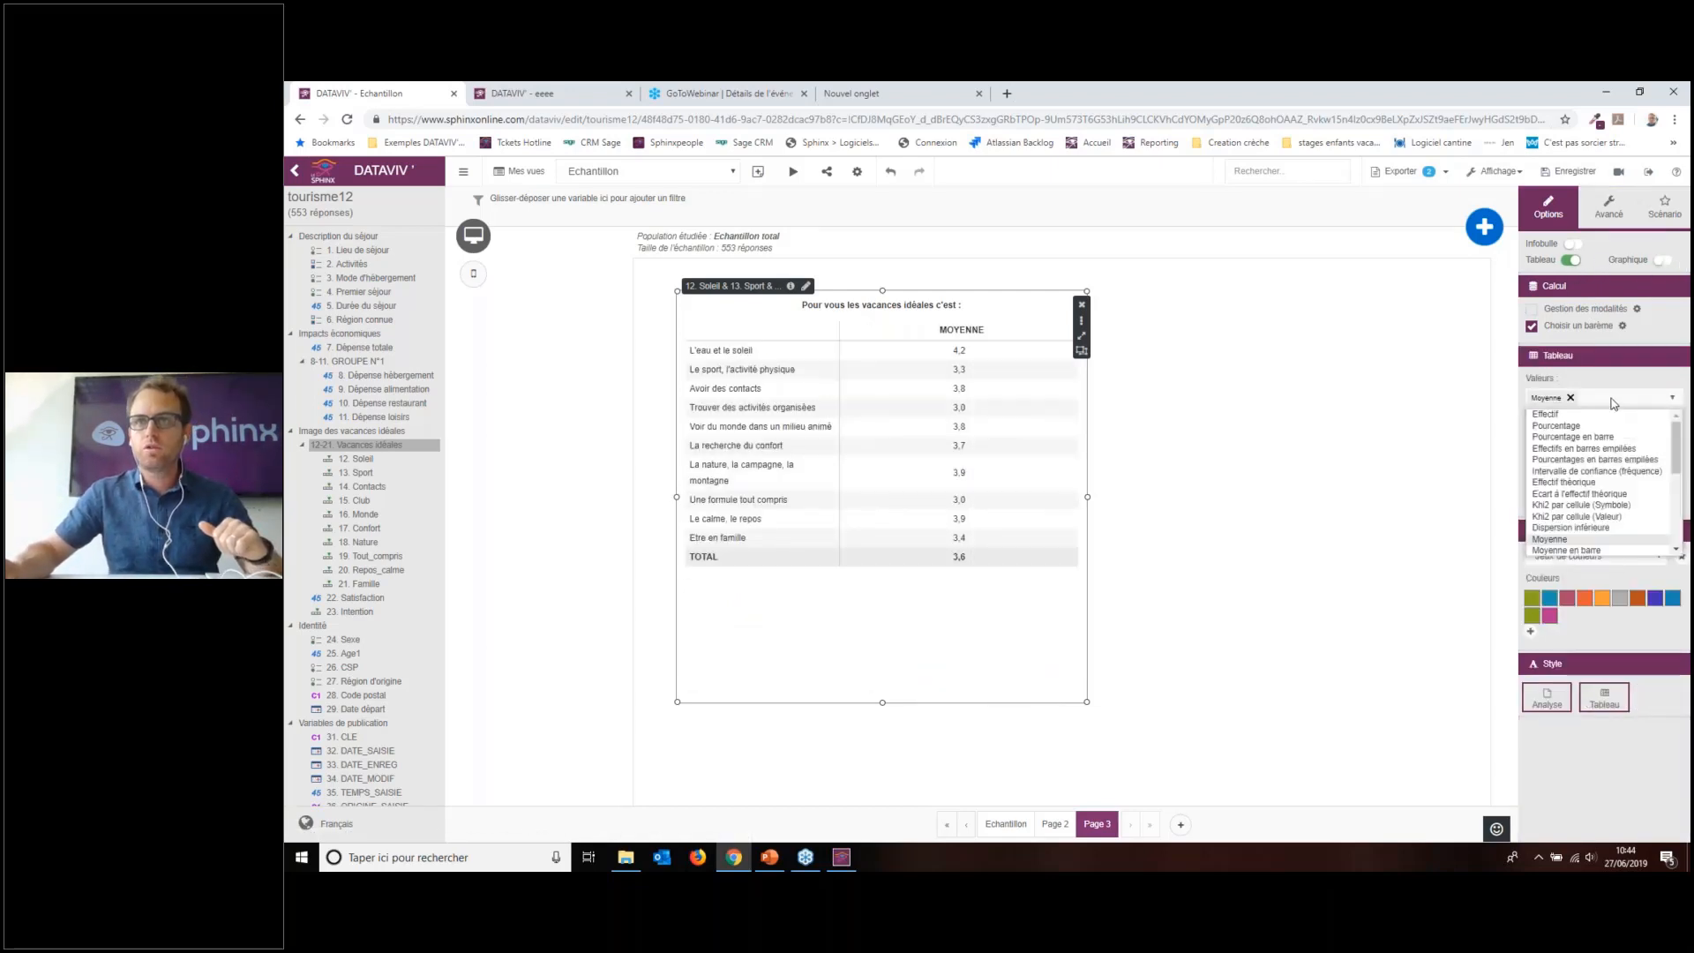
pyautogui.click(1602, 461)
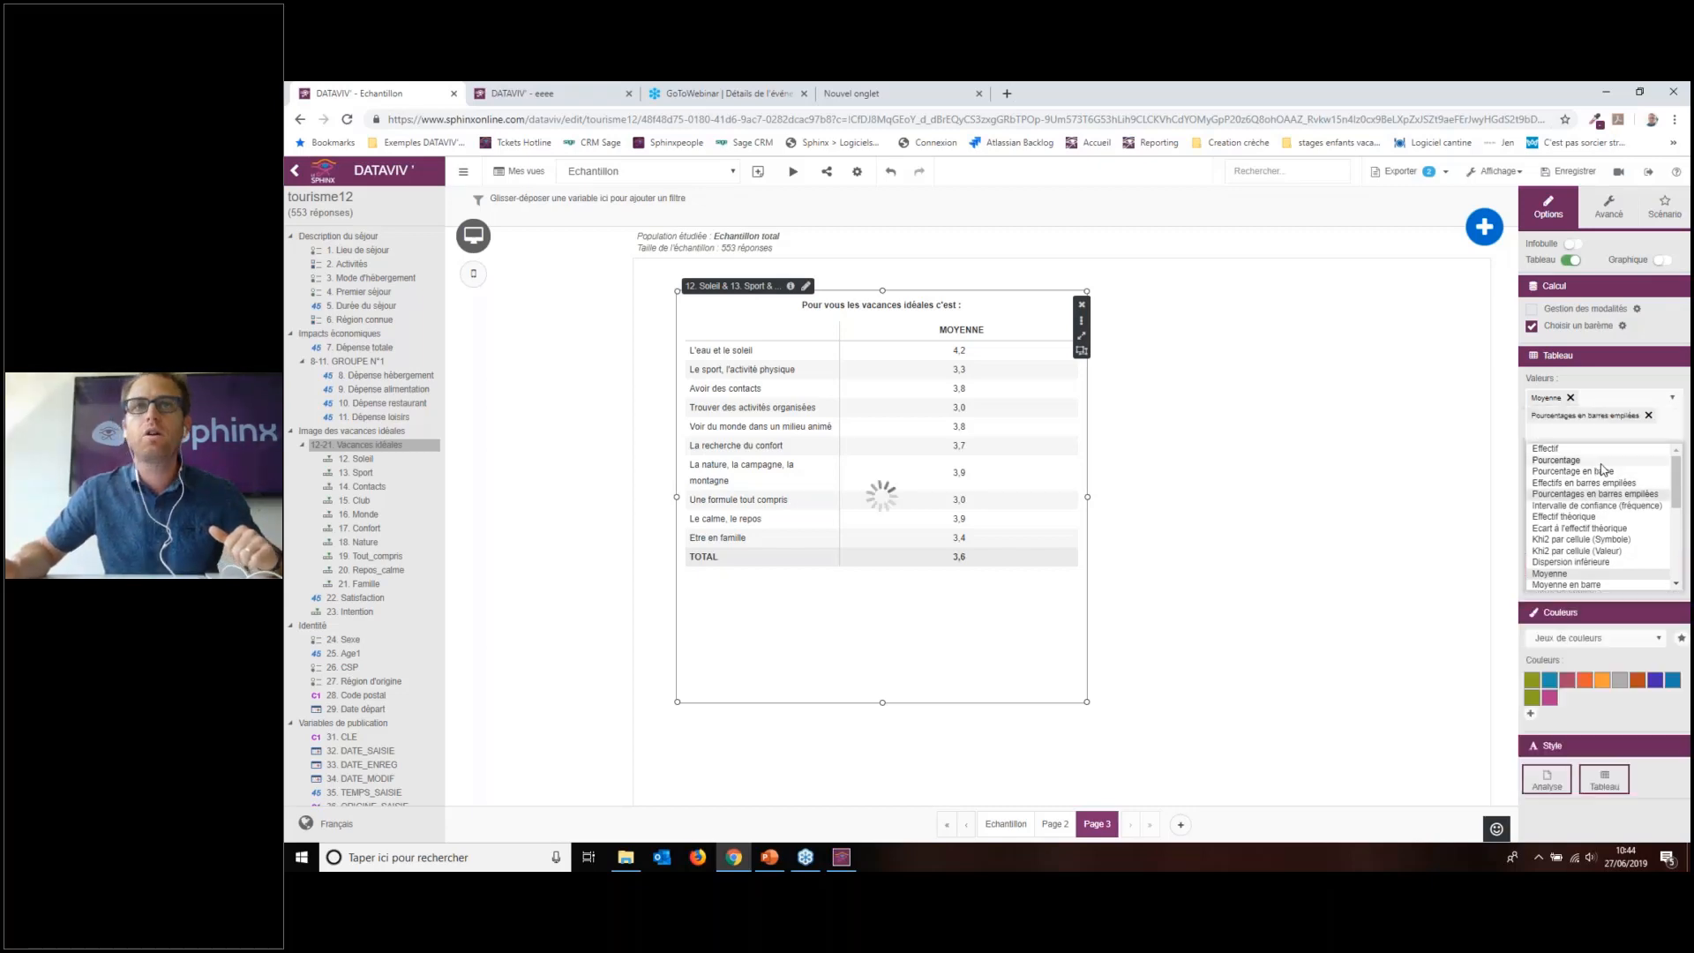
pyautogui.moveTo(1089, 497); pyautogui.dragTo(1414, 497)
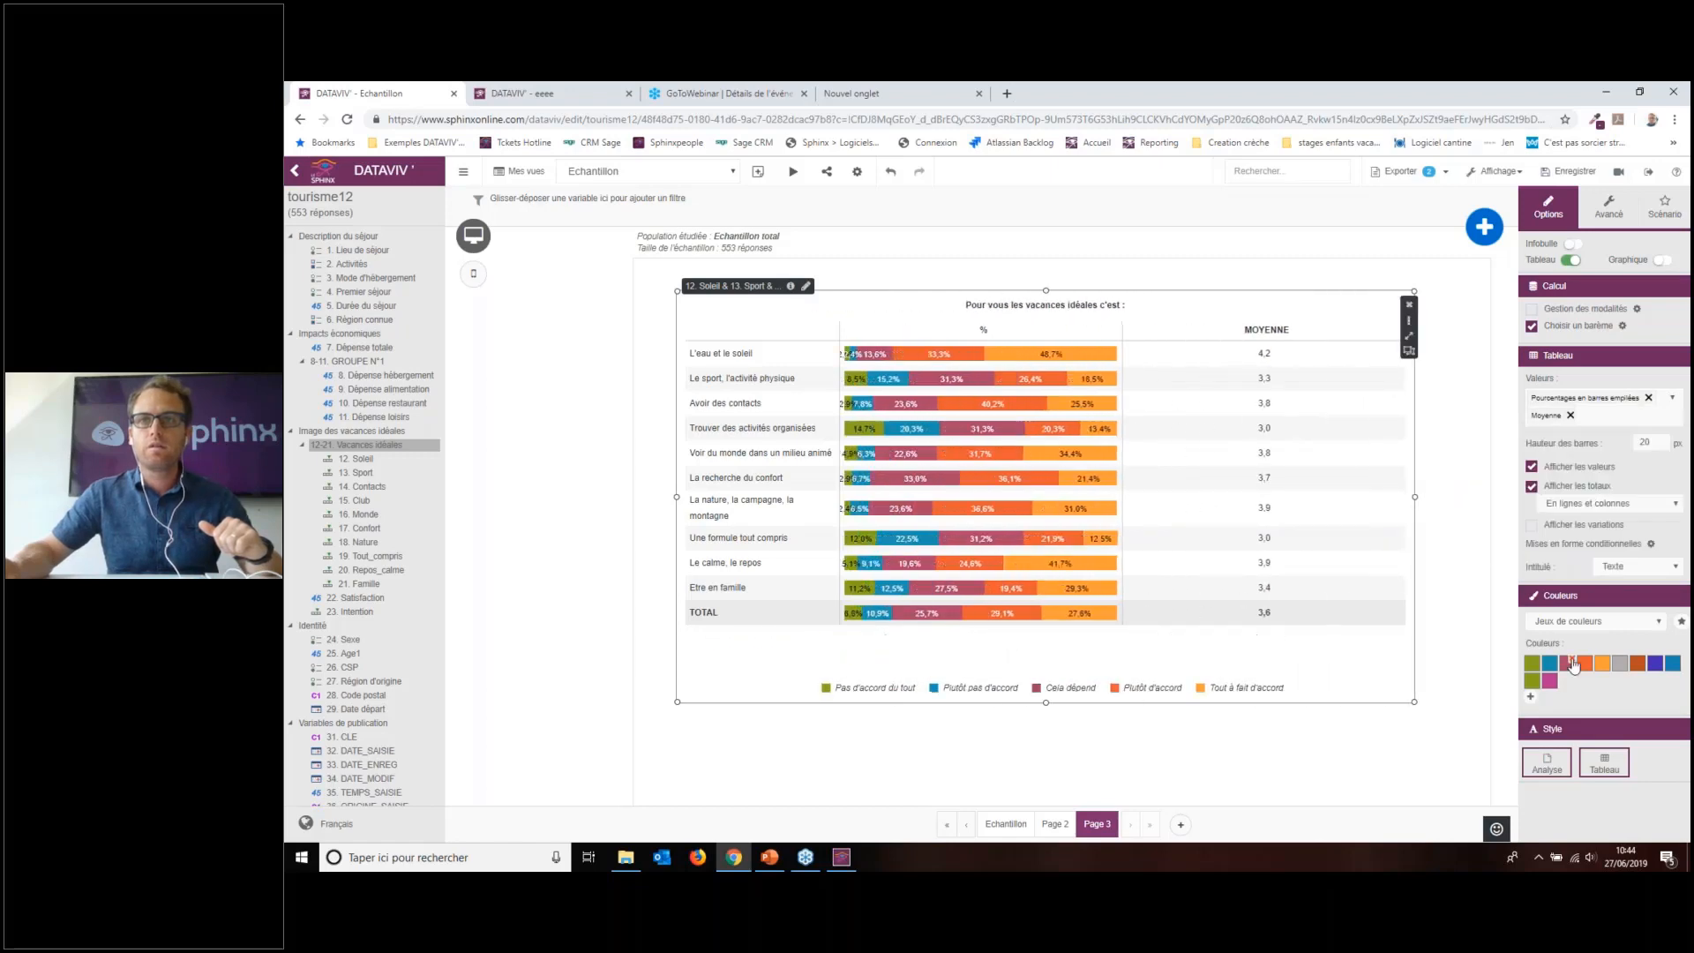
pyautogui.click(1593, 622)
pyautogui.click(1579, 647)
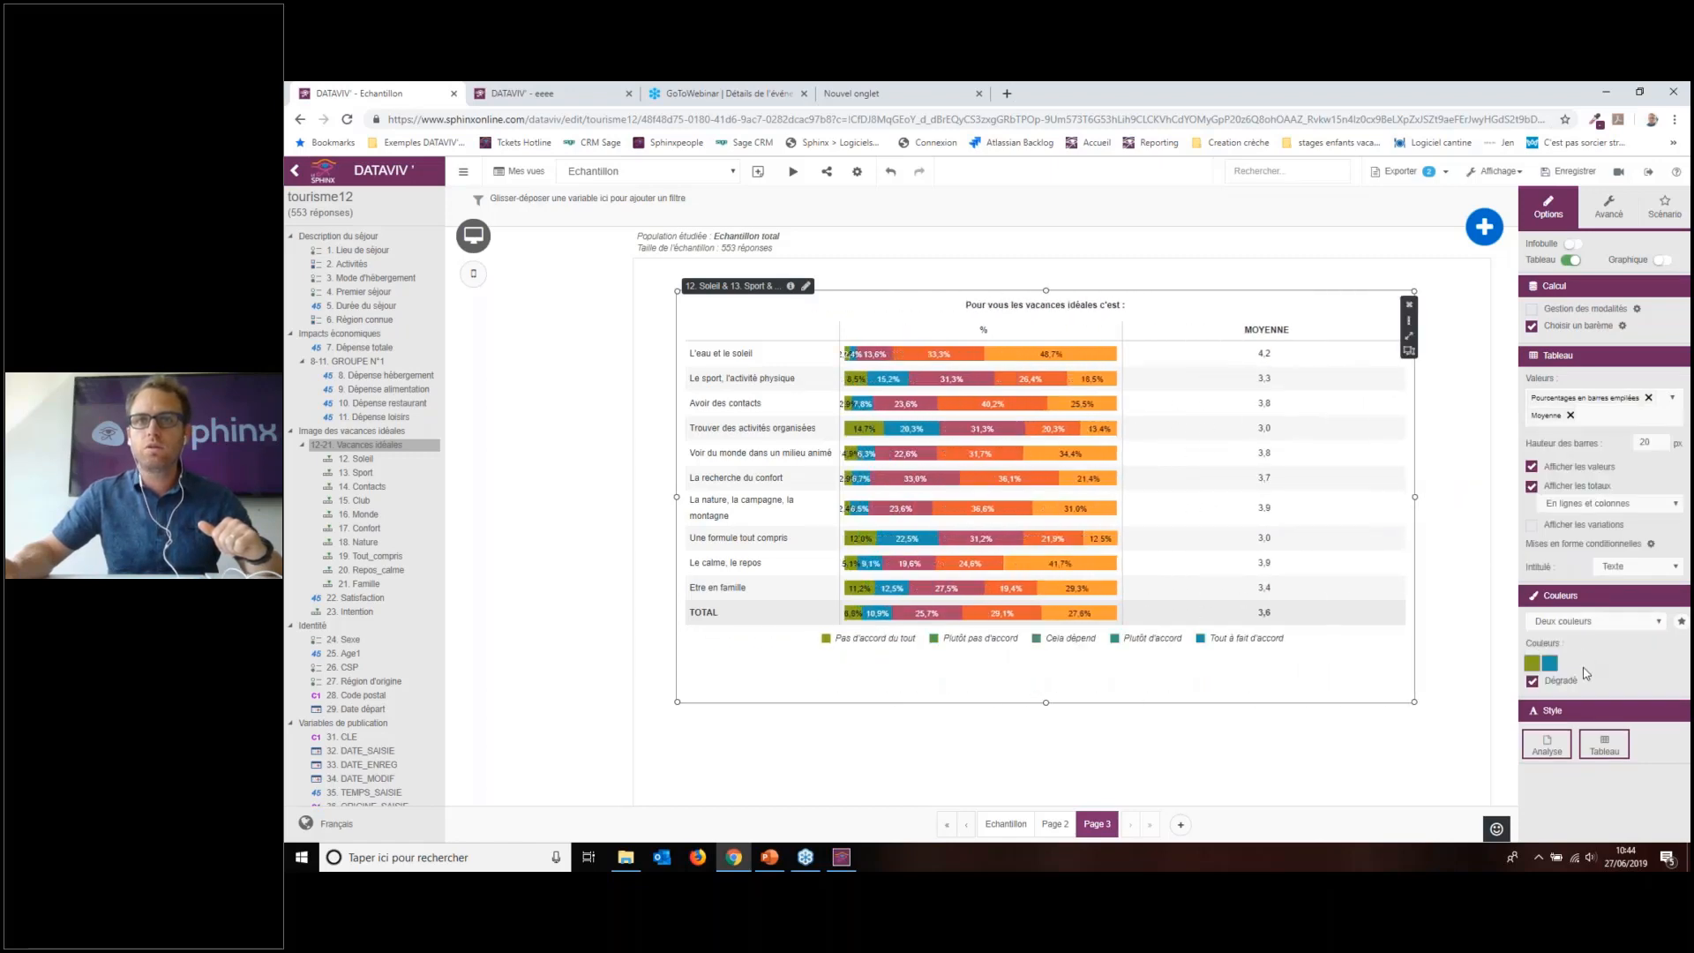
pyautogui.click(1530, 676)
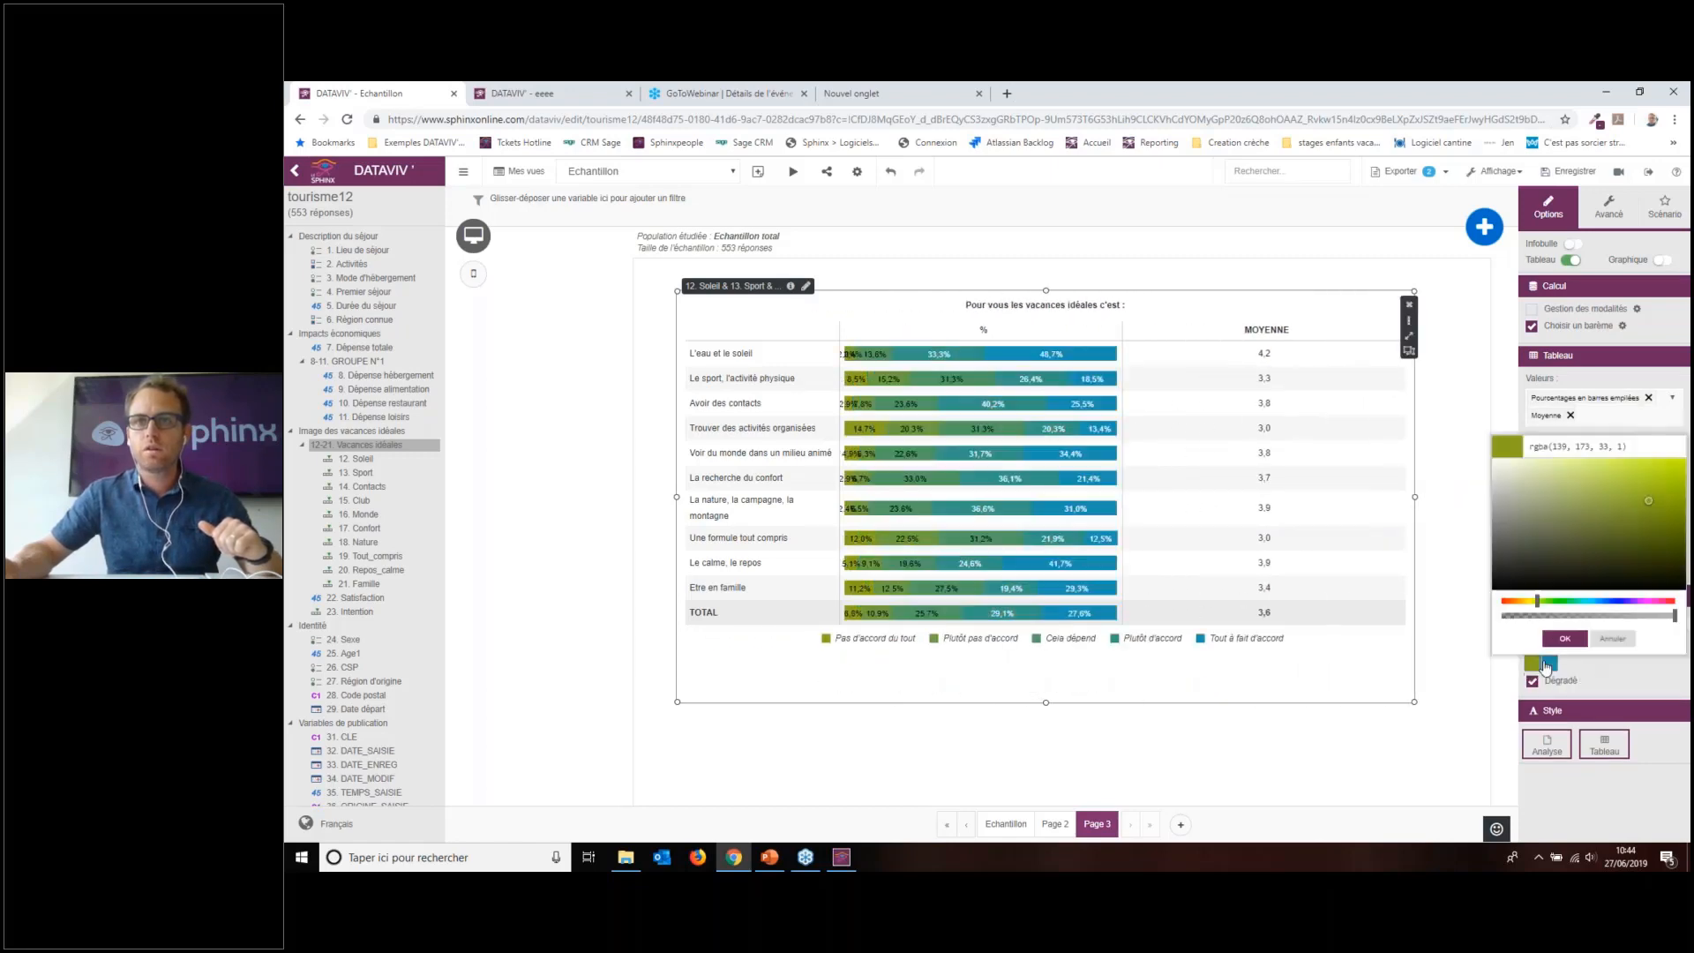
pyautogui.click(1503, 602)
pyautogui.click(1565, 638)
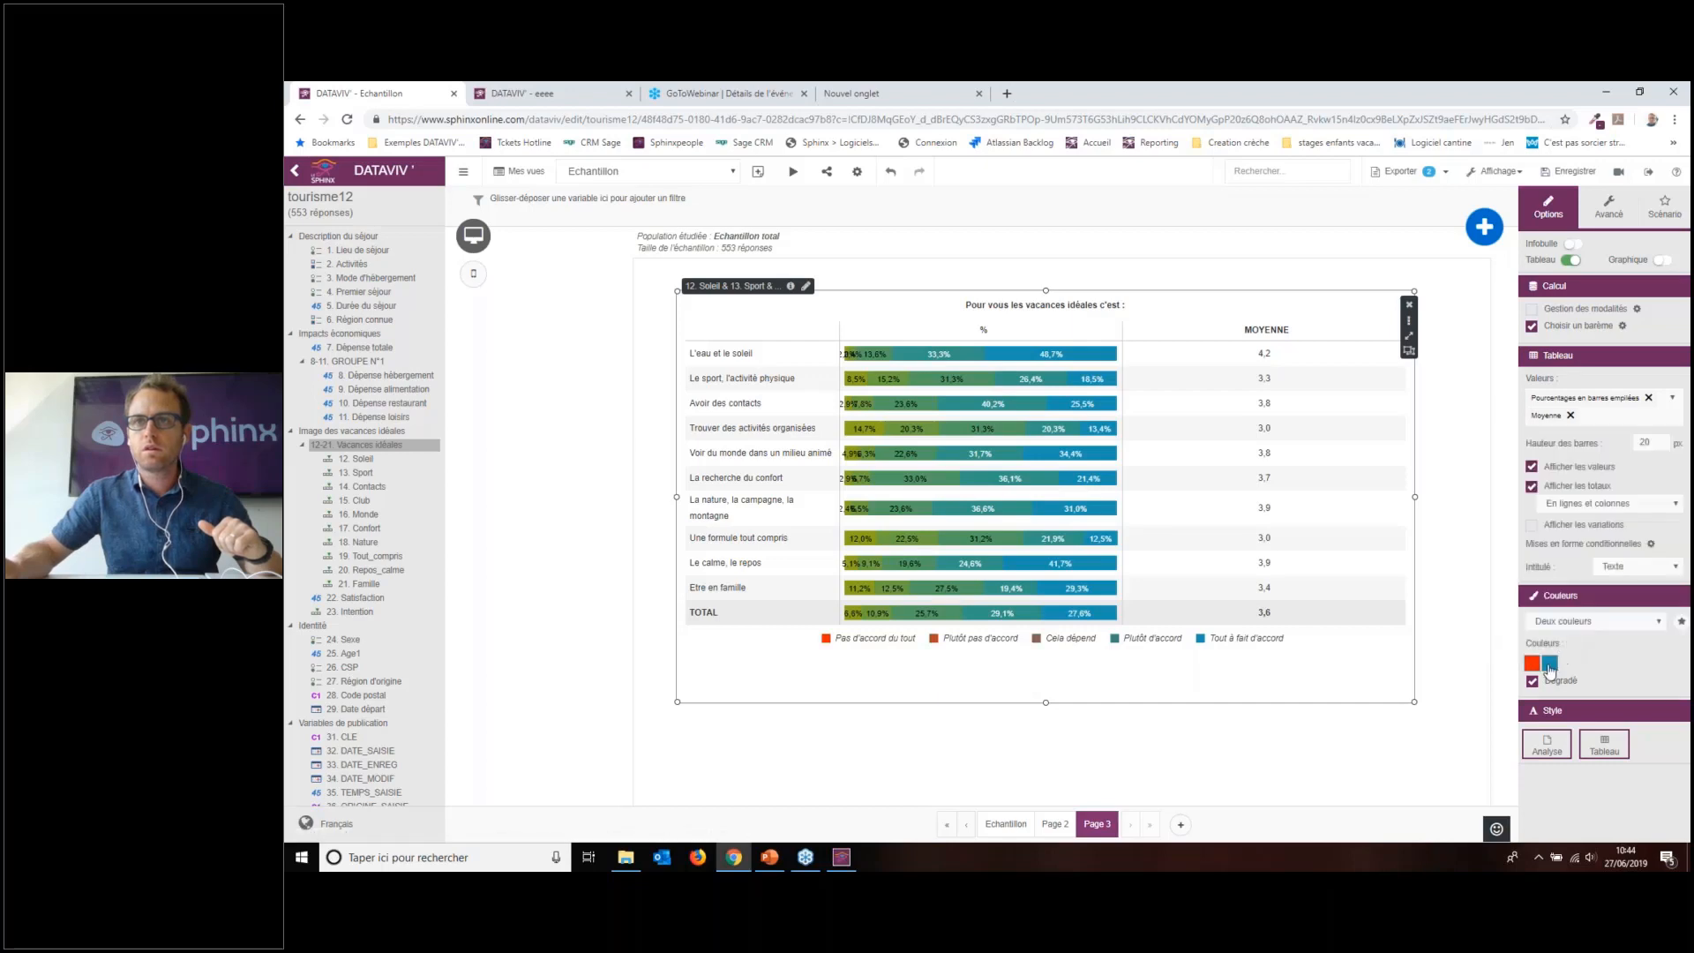
pyautogui.click(1550, 664)
pyautogui.click(1565, 602)
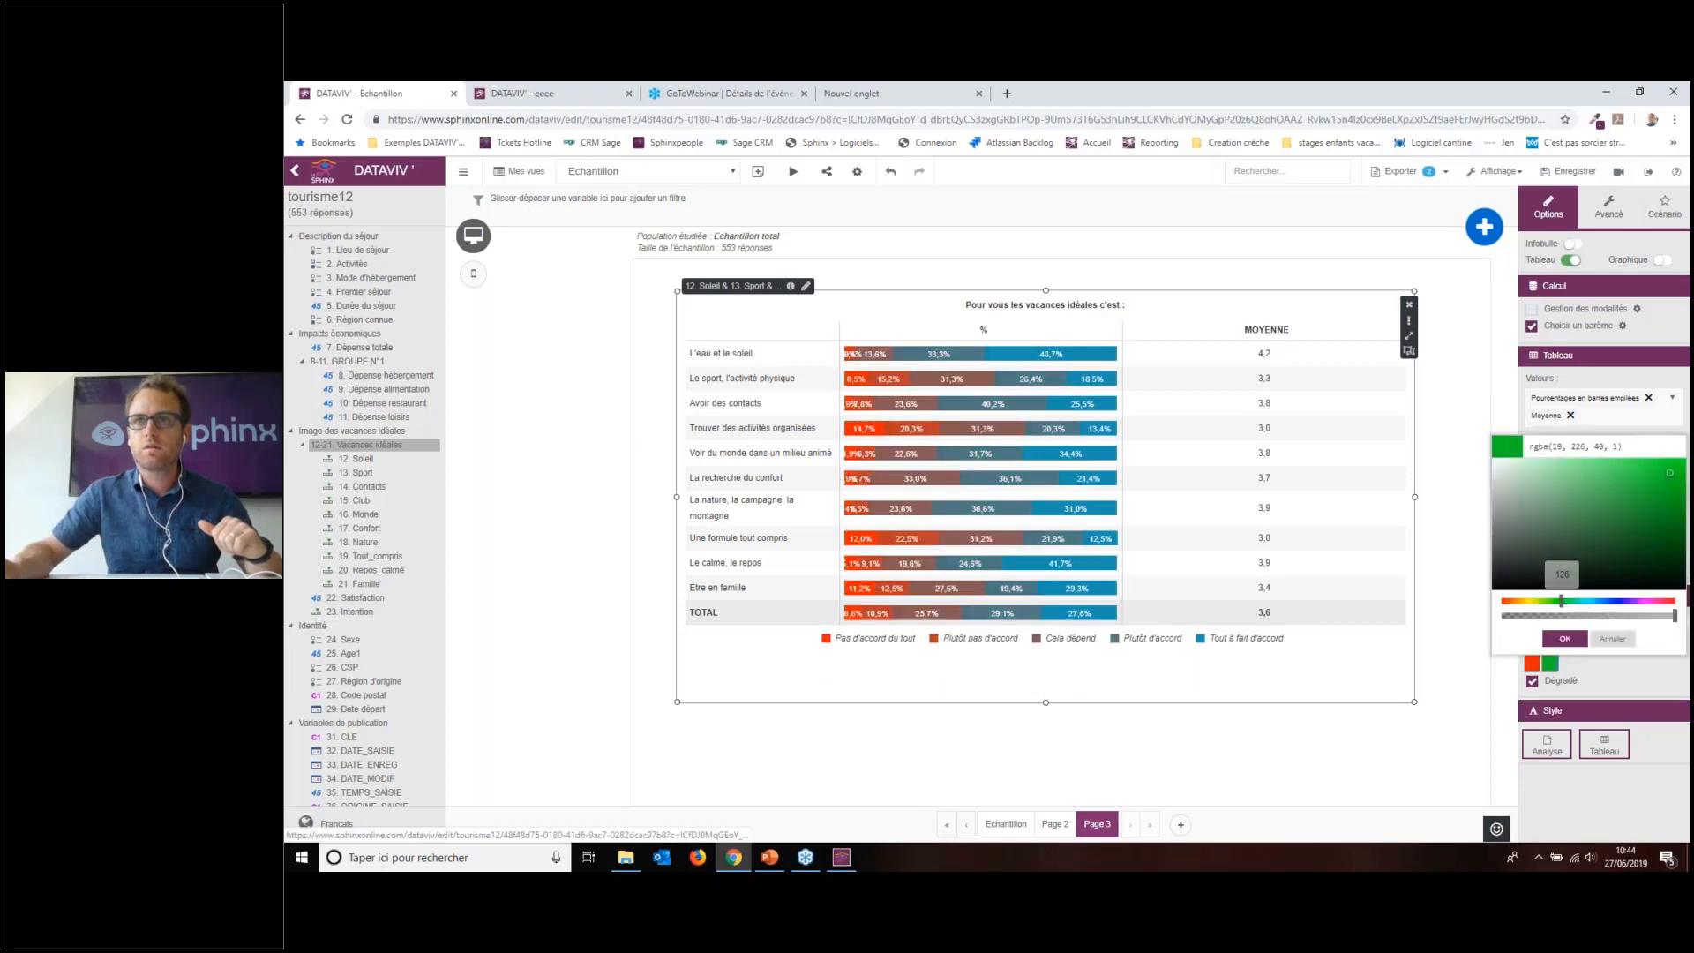
pyautogui.click(1564, 638)
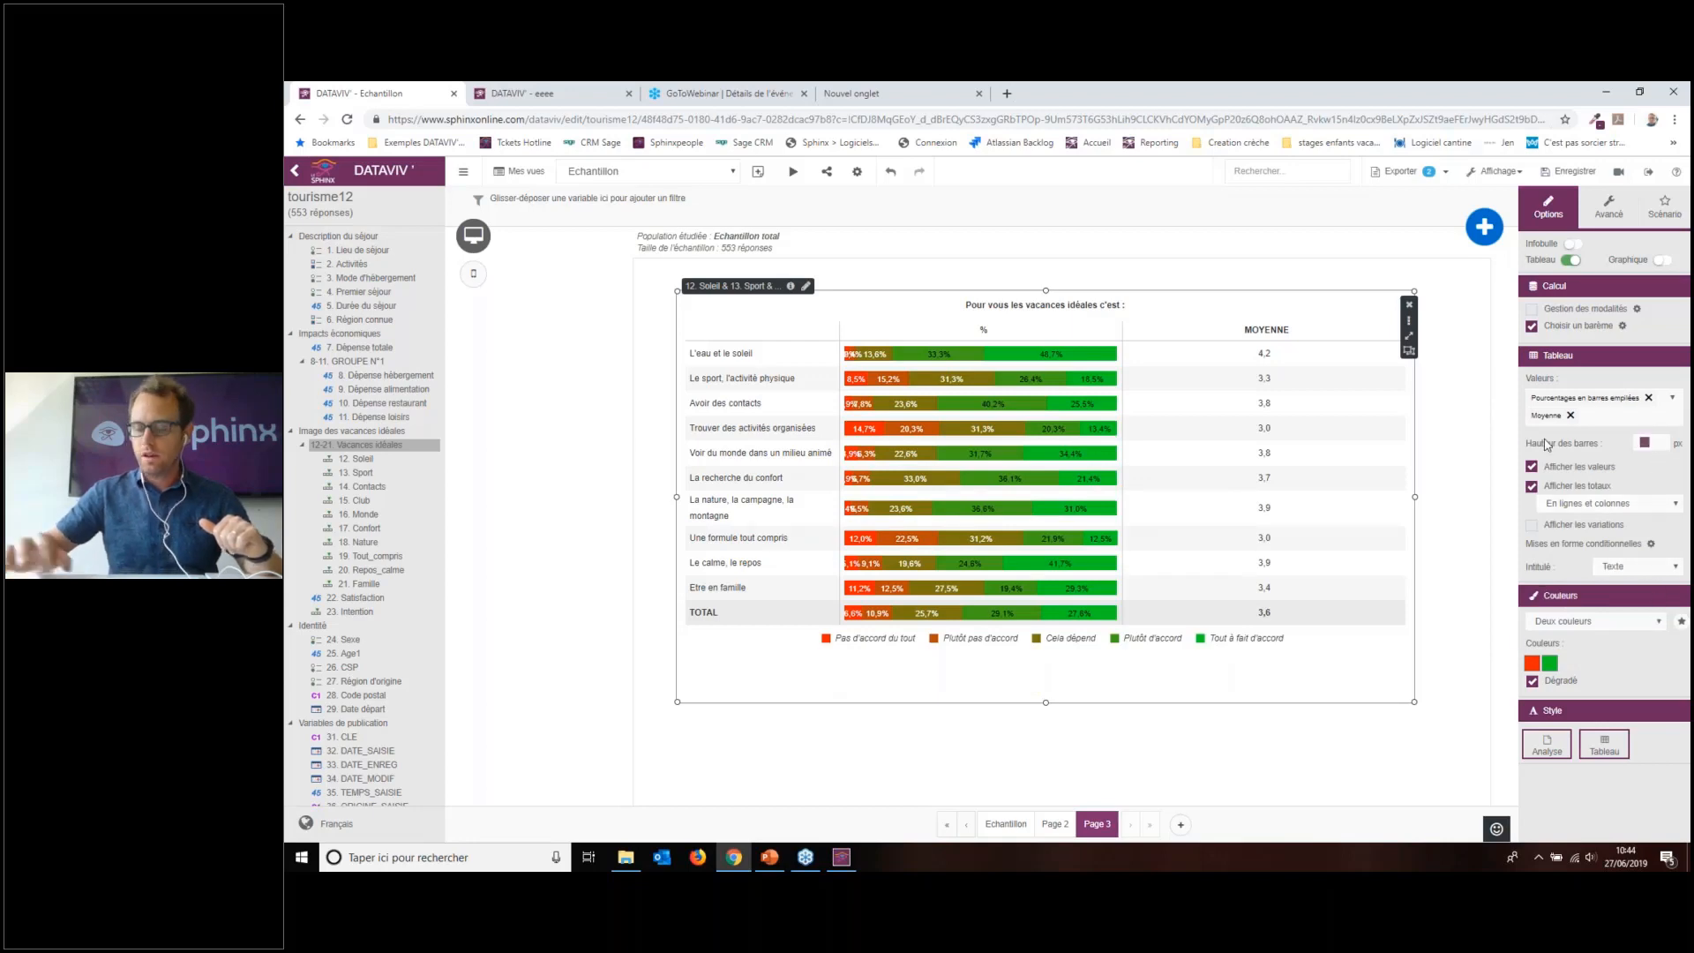
# Step: Set the bar height to 30 px, resize the table, and open the answer category definition
pyautogui.click(1668, 476)
pyautogui.moveTo(1046, 703); pyautogui.dragTo(1045, 805)
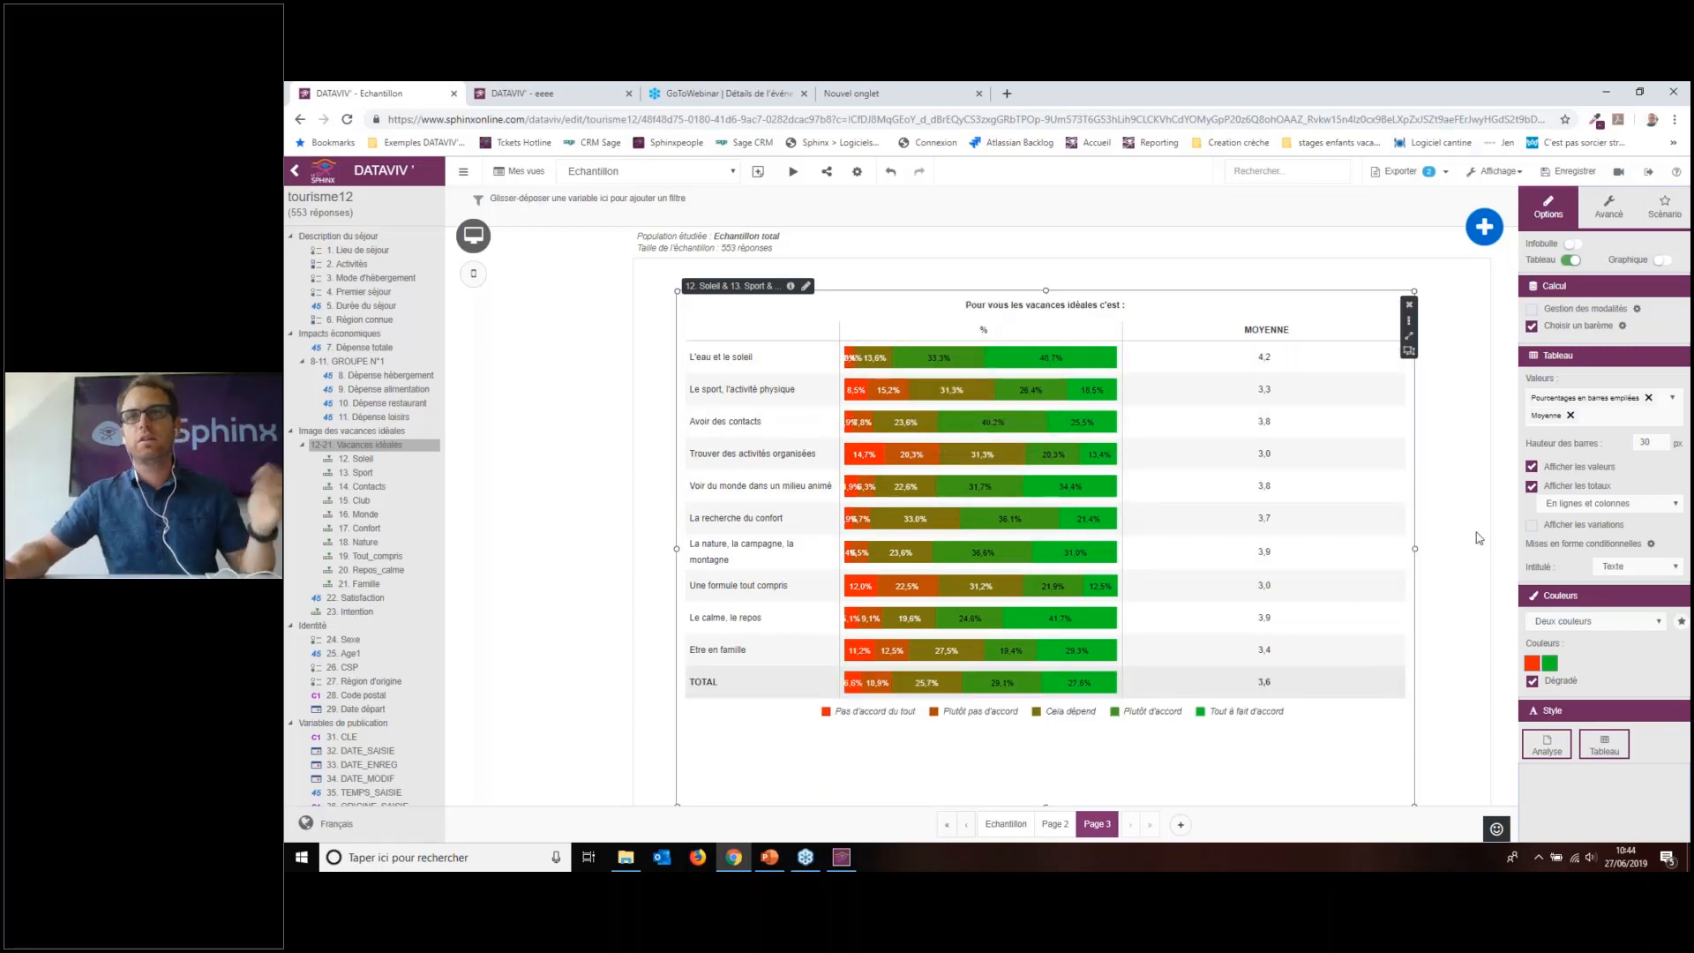
pyautogui.moveTo(1412, 548); pyautogui.dragTo(1308, 548)
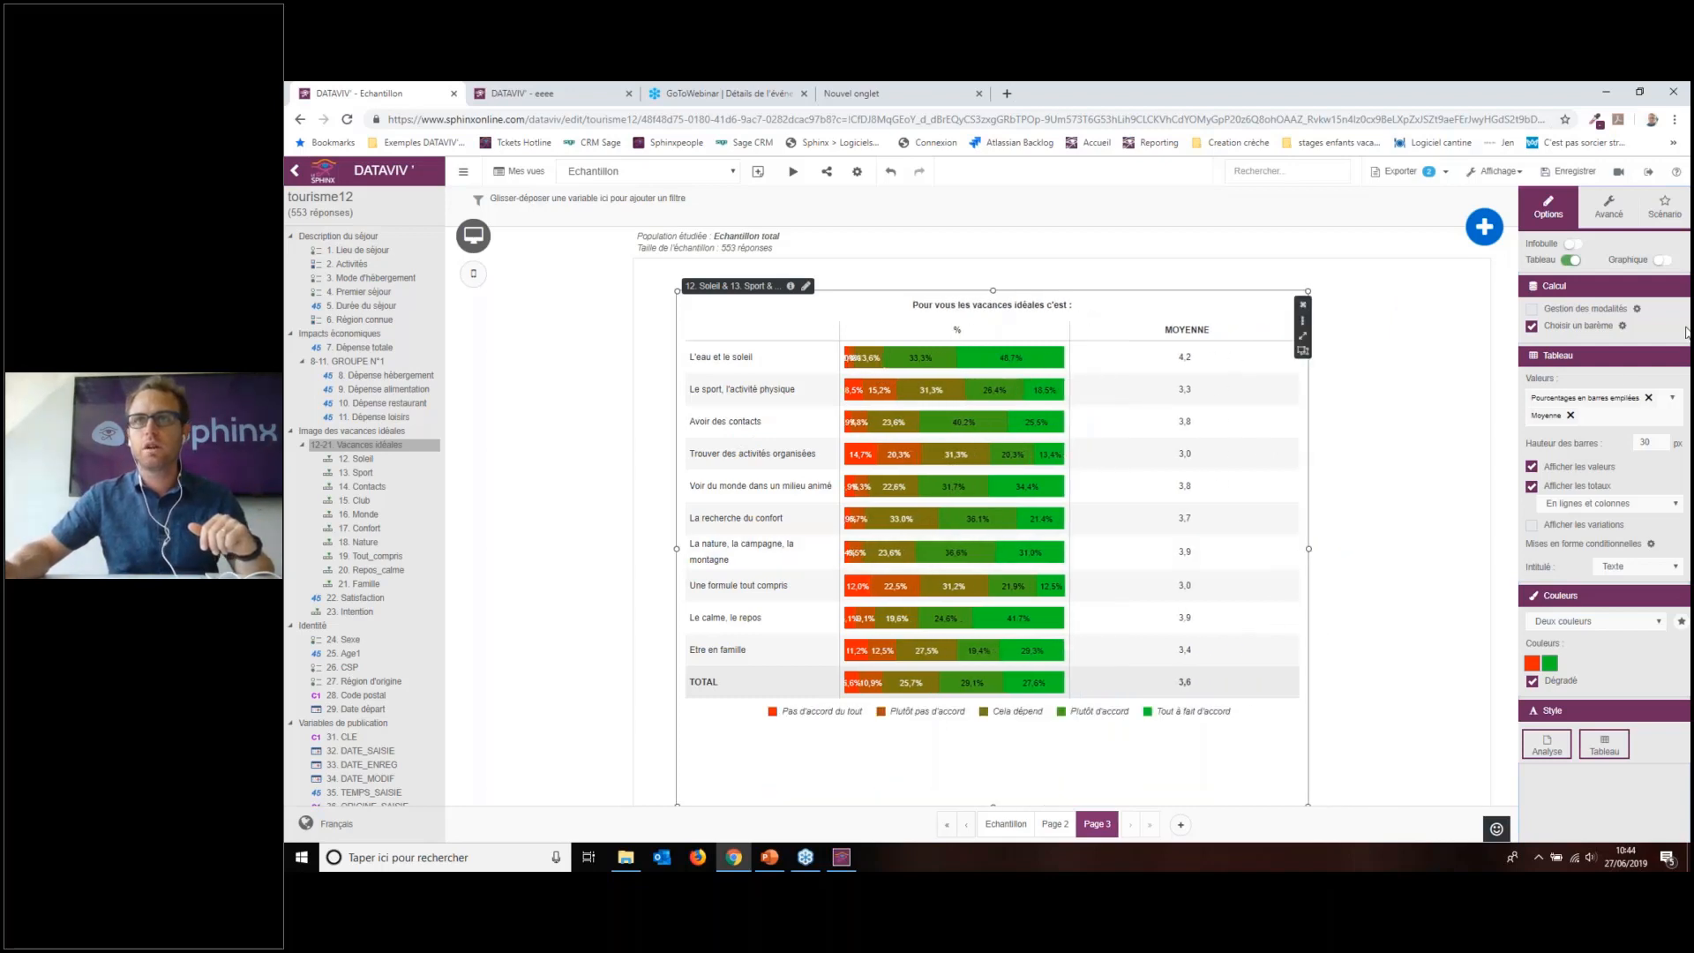
pyautogui.click(1637, 308)
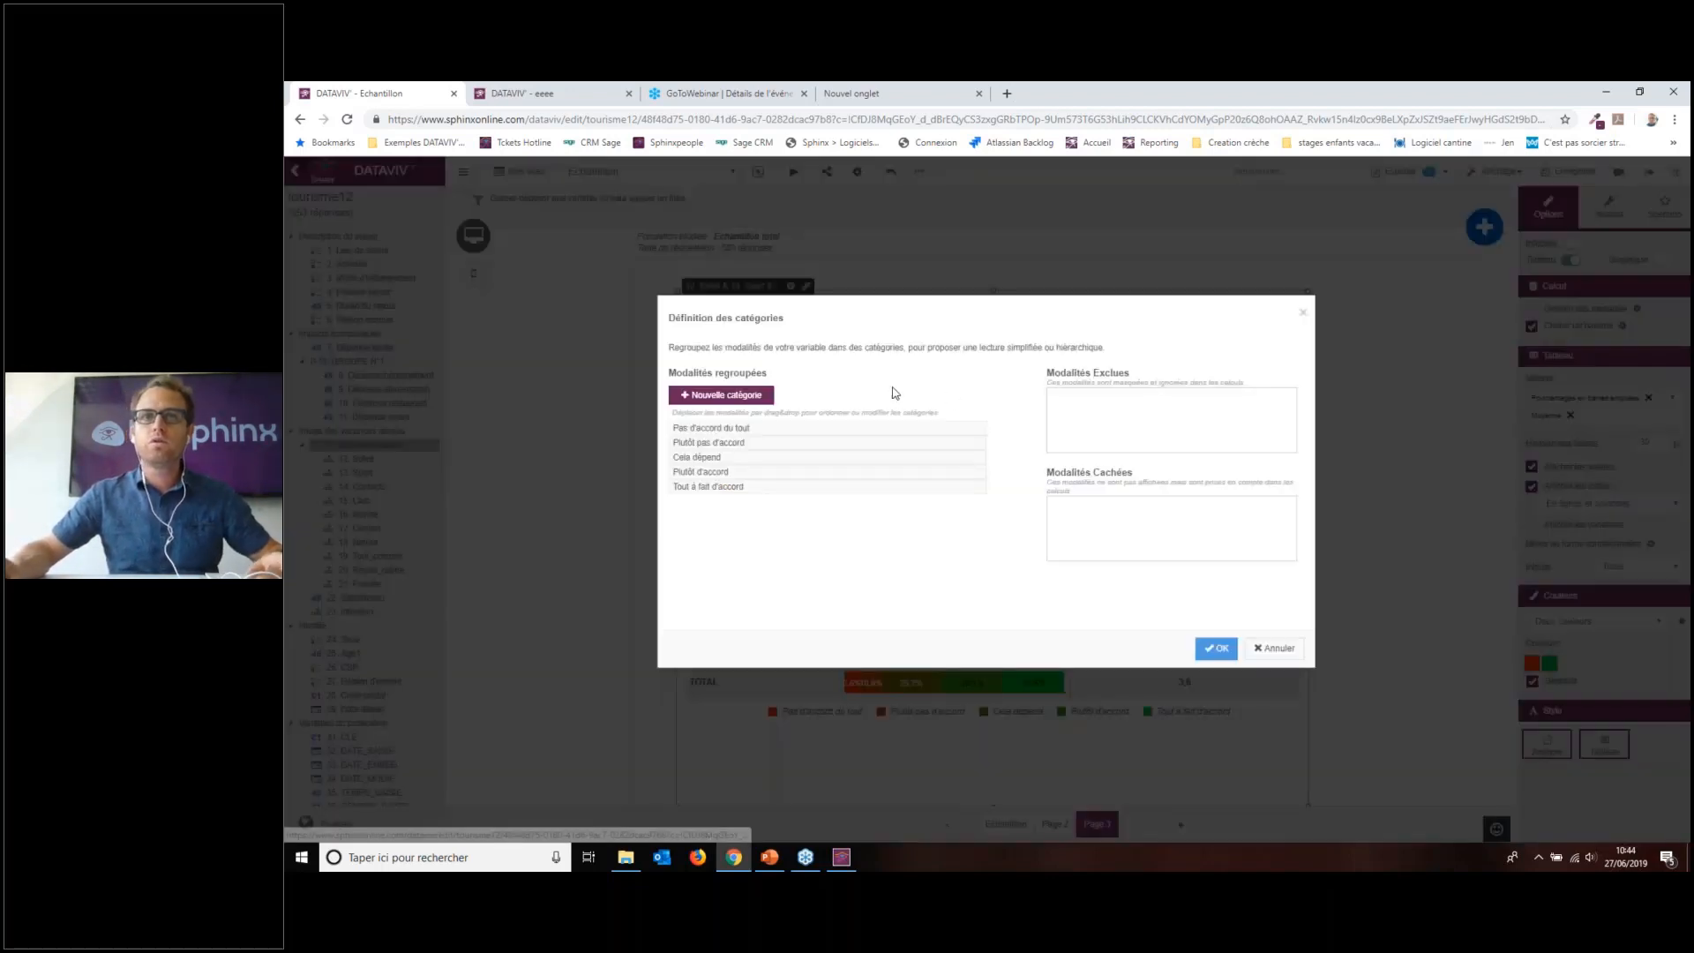
# Step: Group Pas d'accord du tout, Plutôt pas d'accord and Cela dépend into a Negatif category
pyautogui.click(698, 432)
pyautogui.click(701, 444)
pyautogui.click(704, 458)
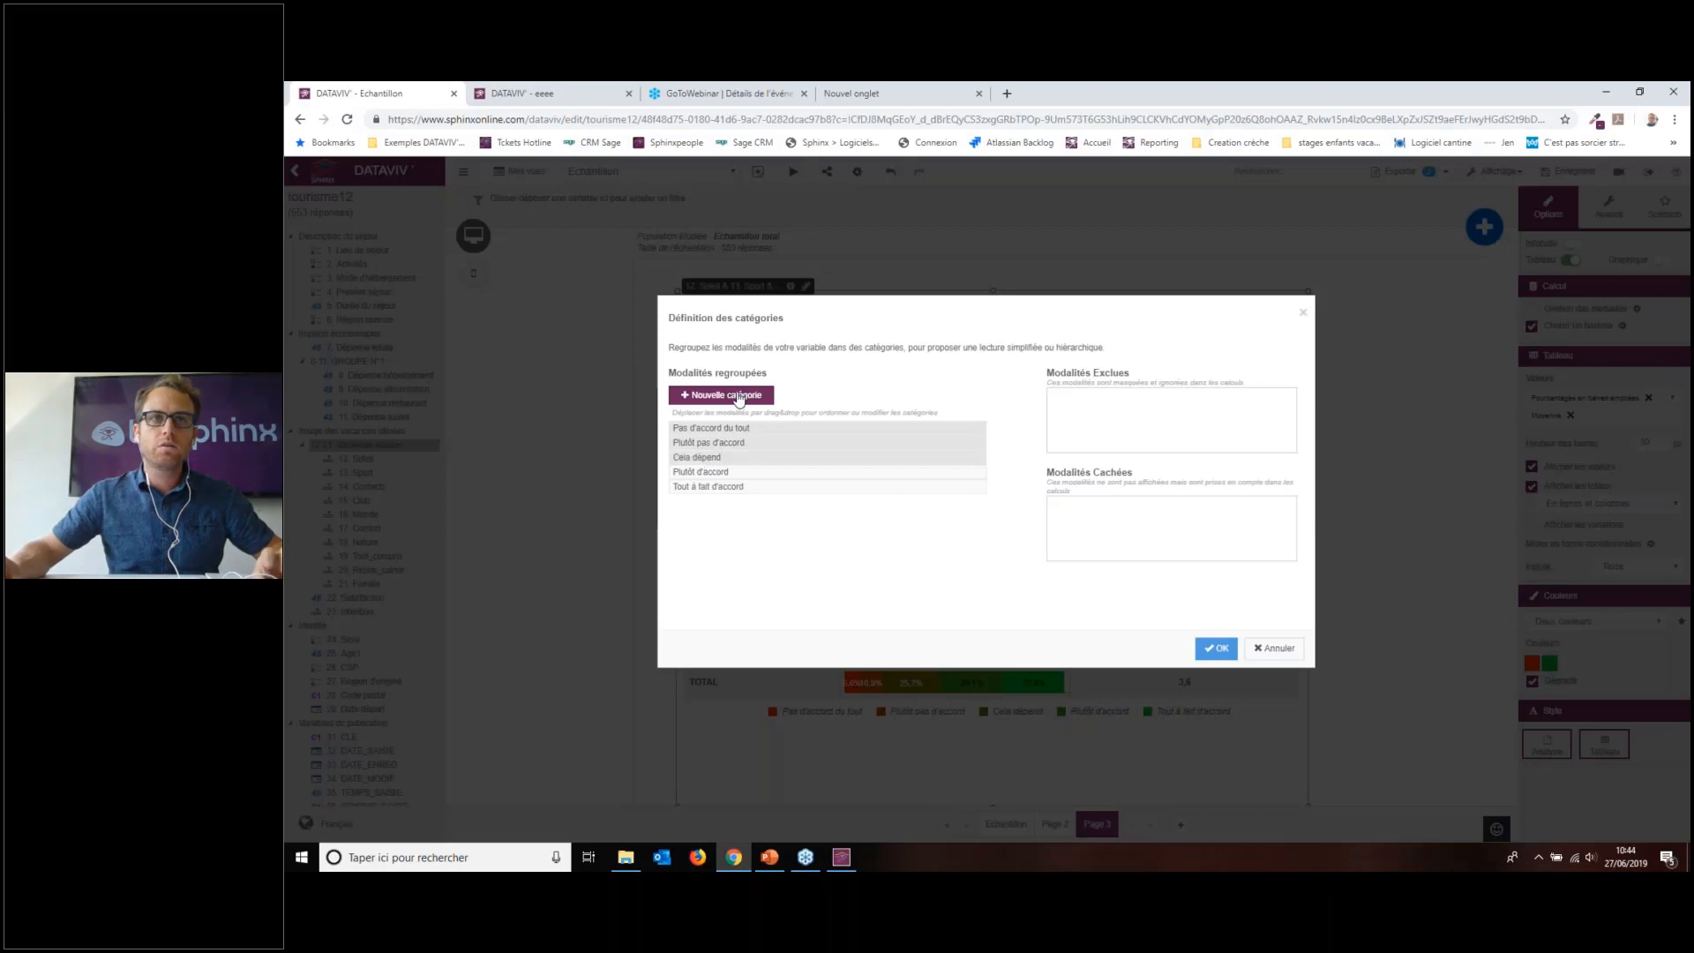
pyautogui.click(739, 397)
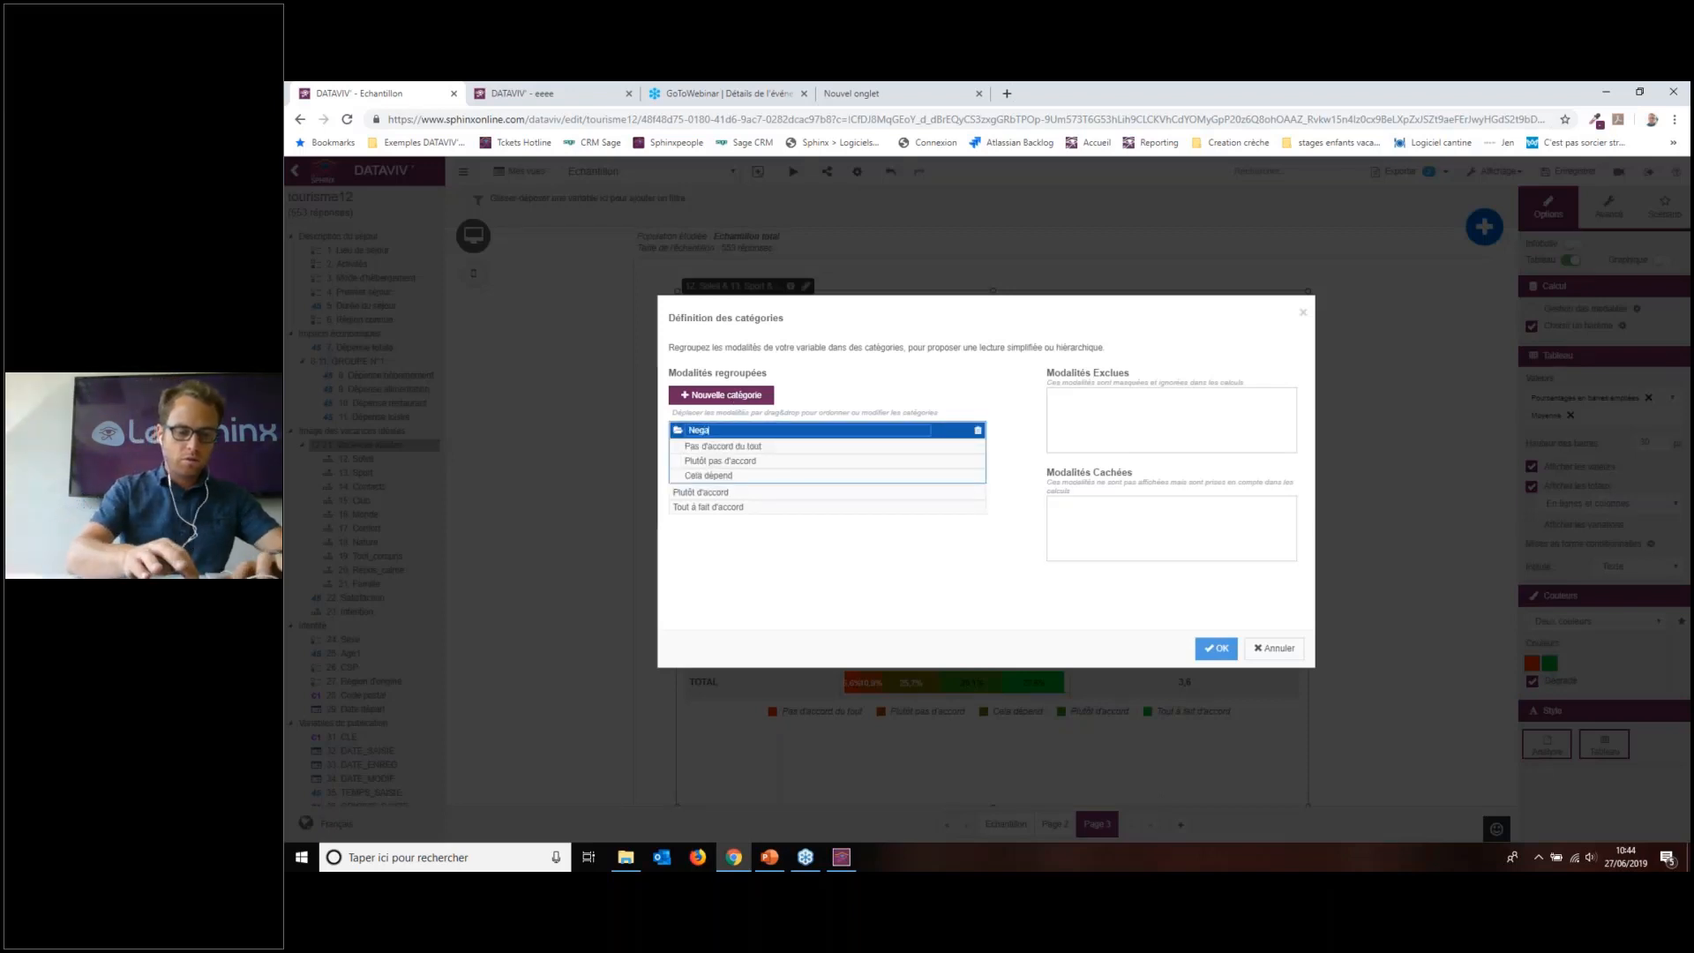
pyautogui.write('Negati')
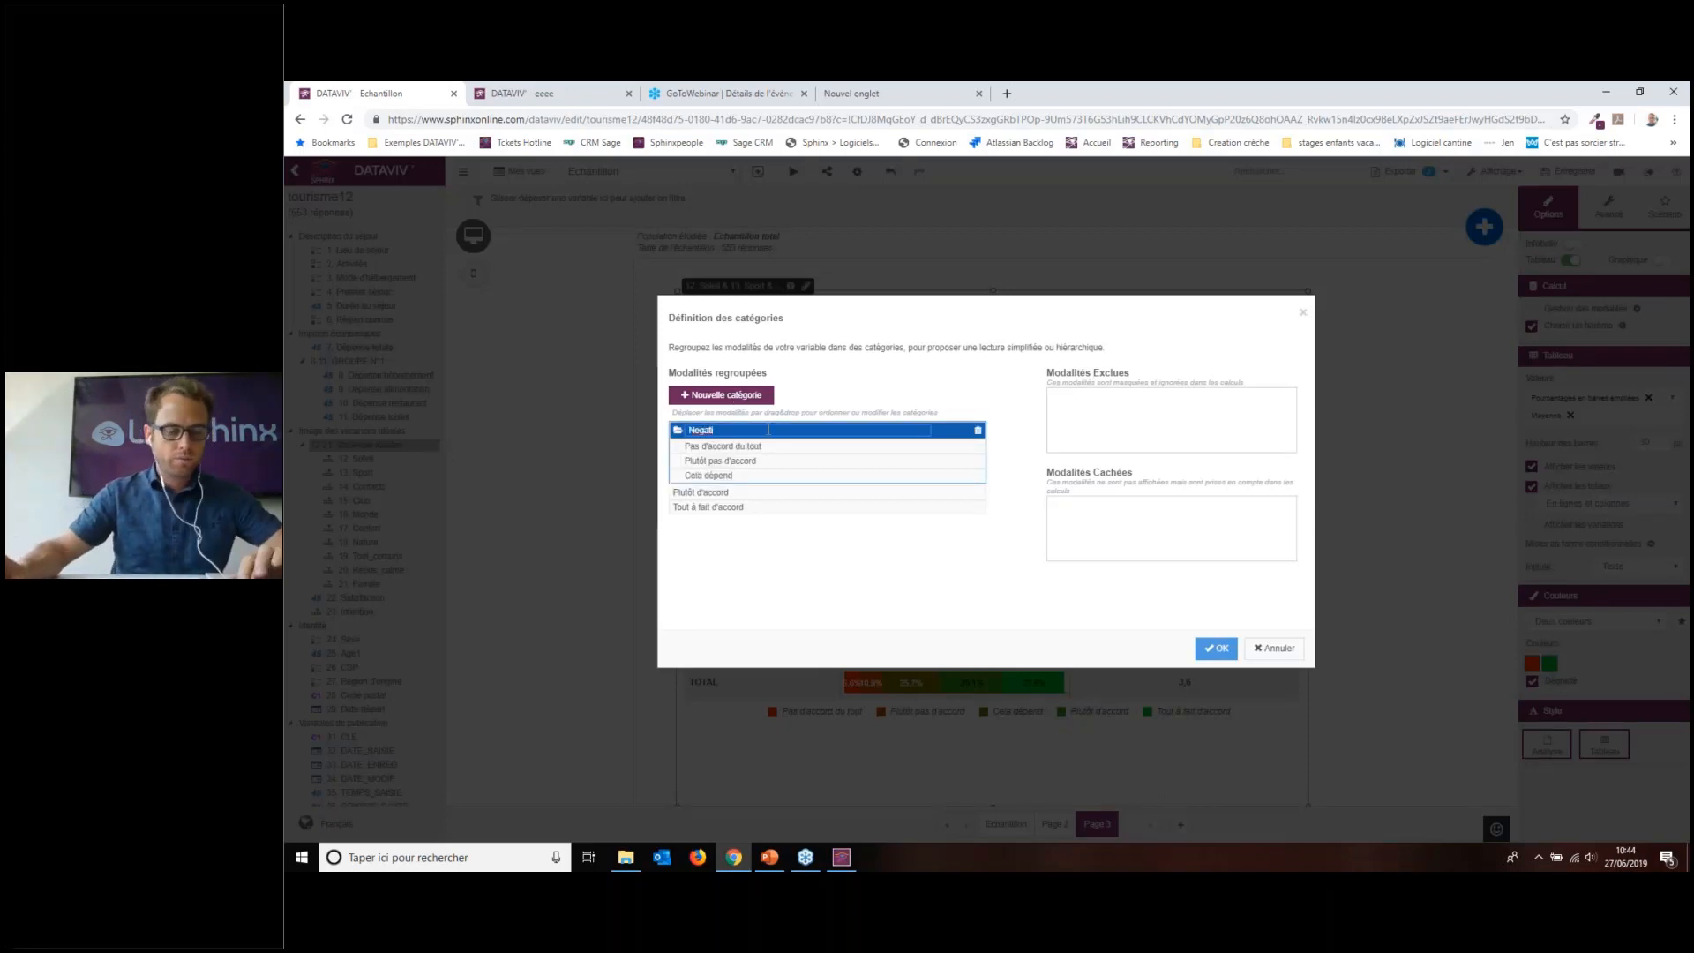
pyautogui.write('f')
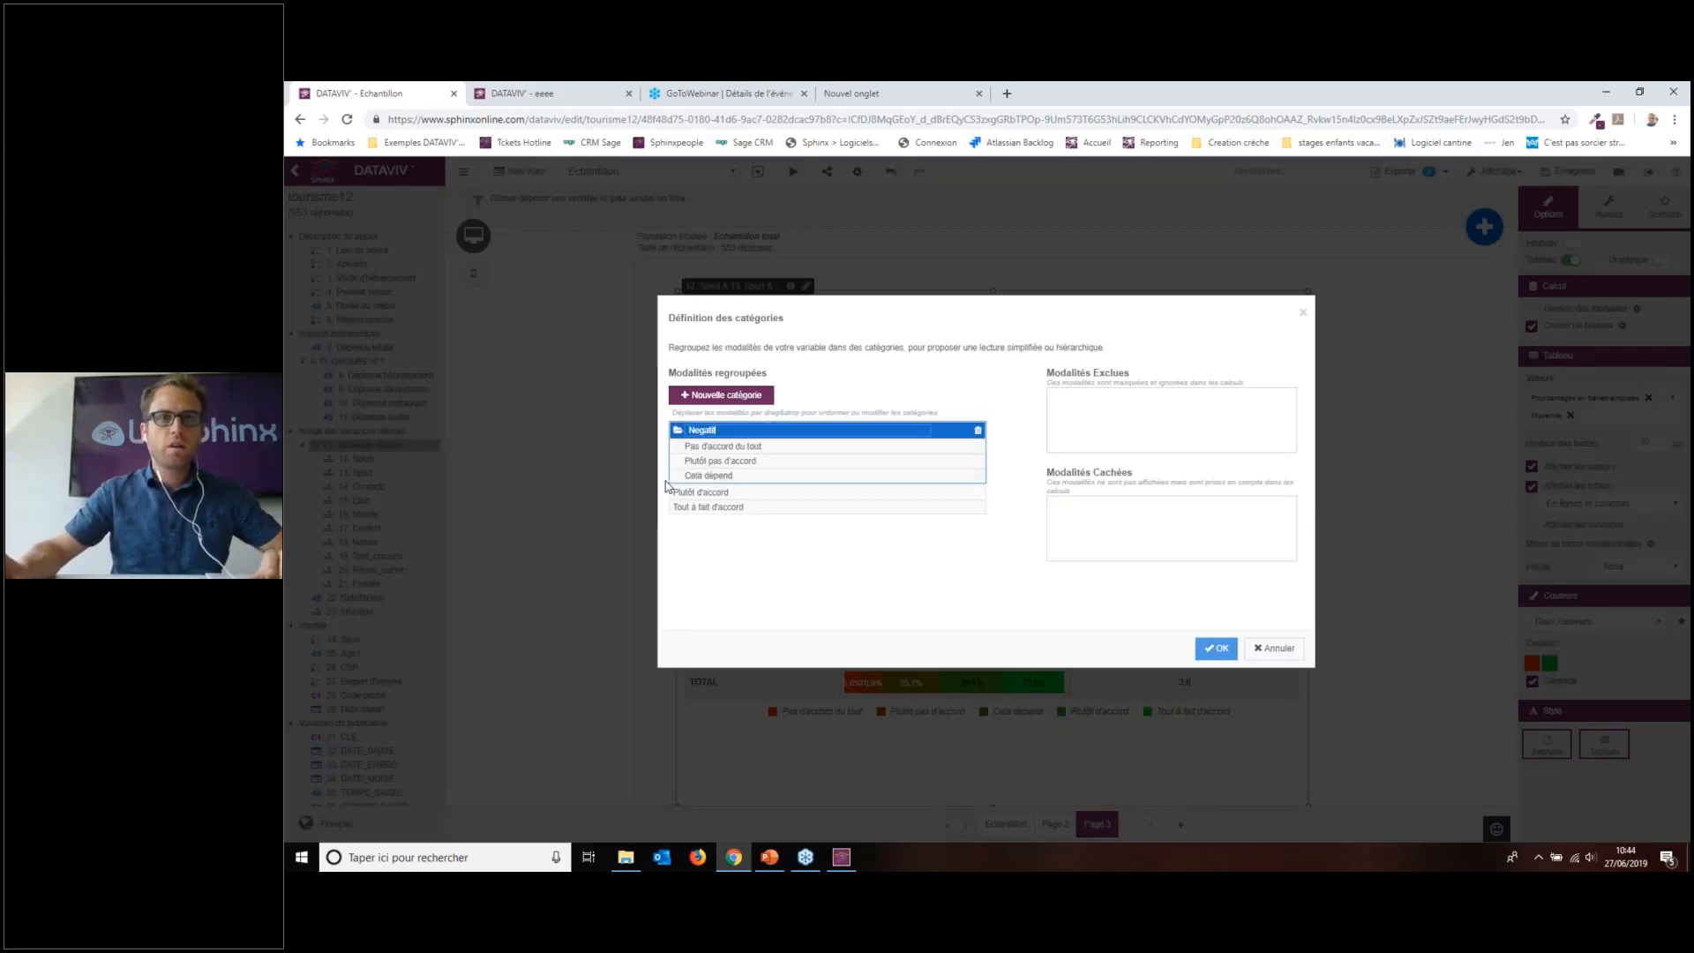
# Step: Group the two agreeing answers as Positif and apply the two-category grouping
pyautogui.click(715, 397)
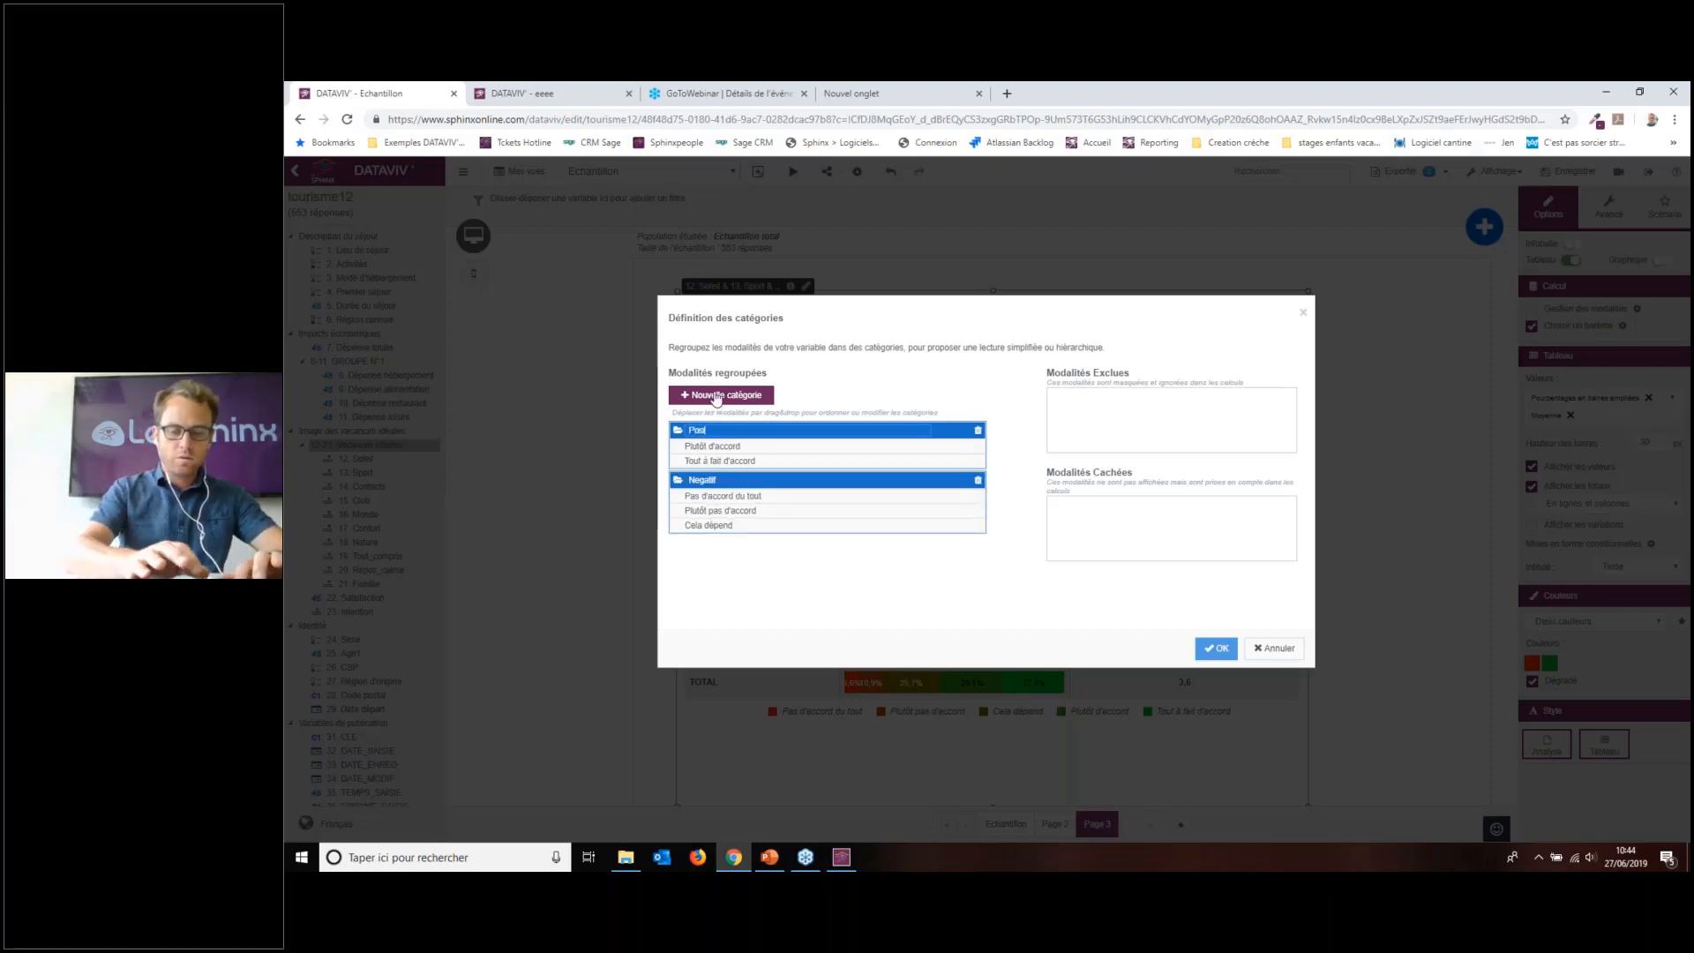
pyautogui.write('Positif')
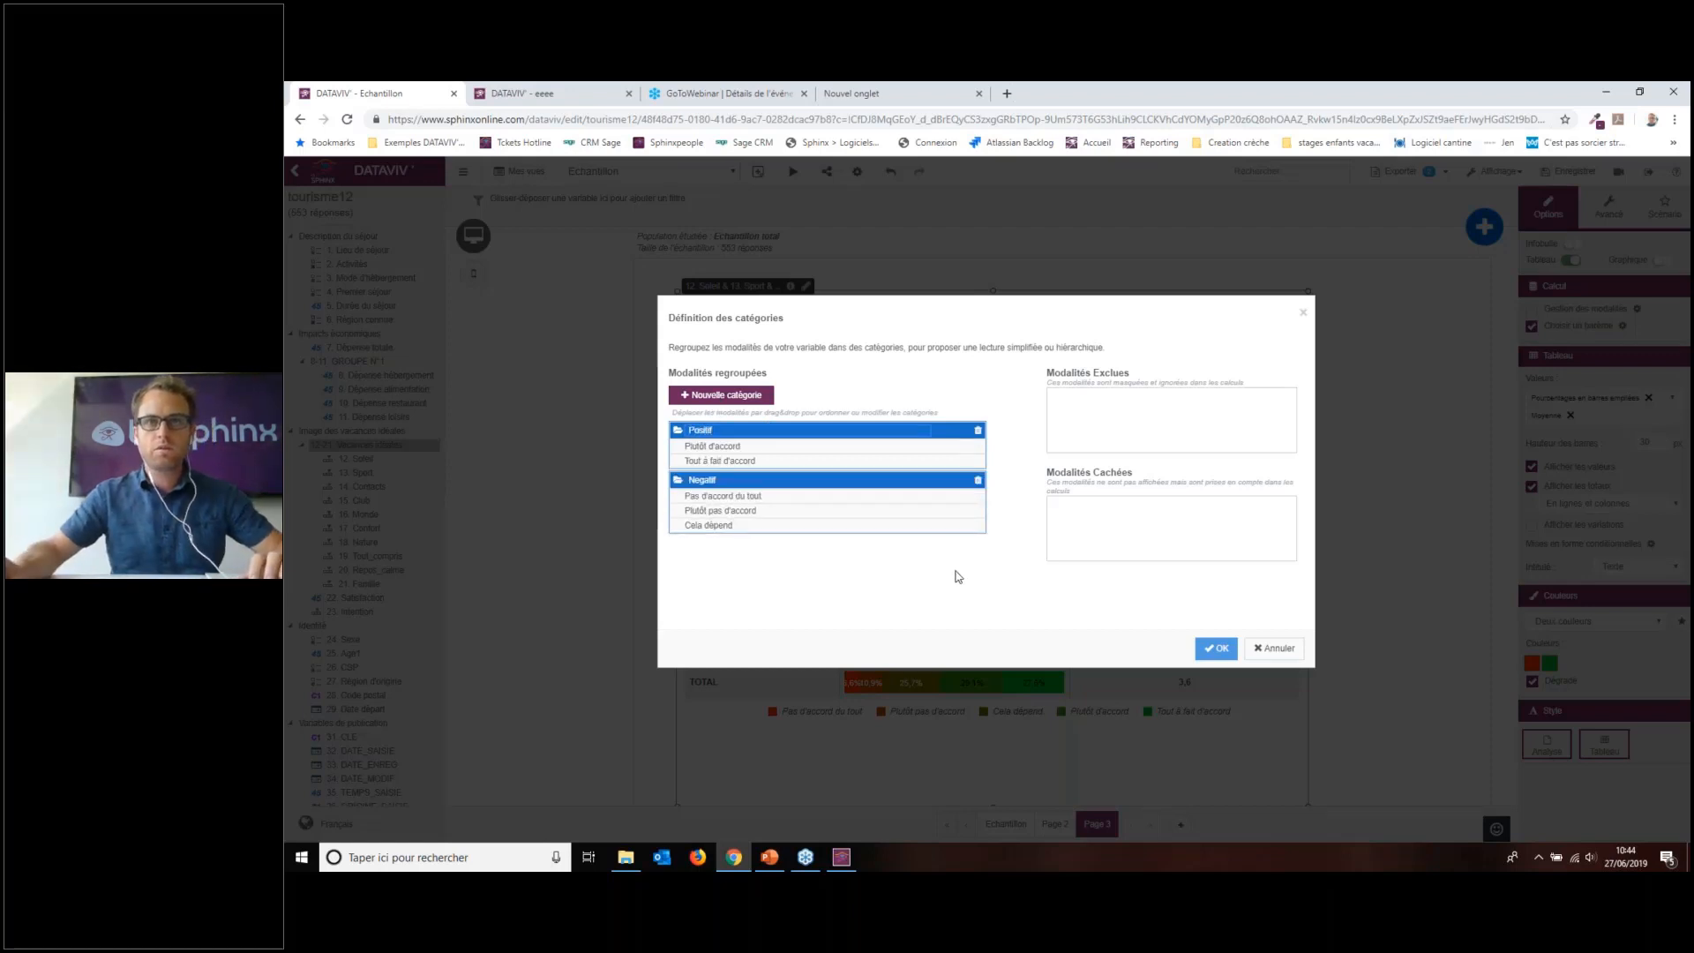
pyautogui.click(955, 572)
pyautogui.click(1216, 648)
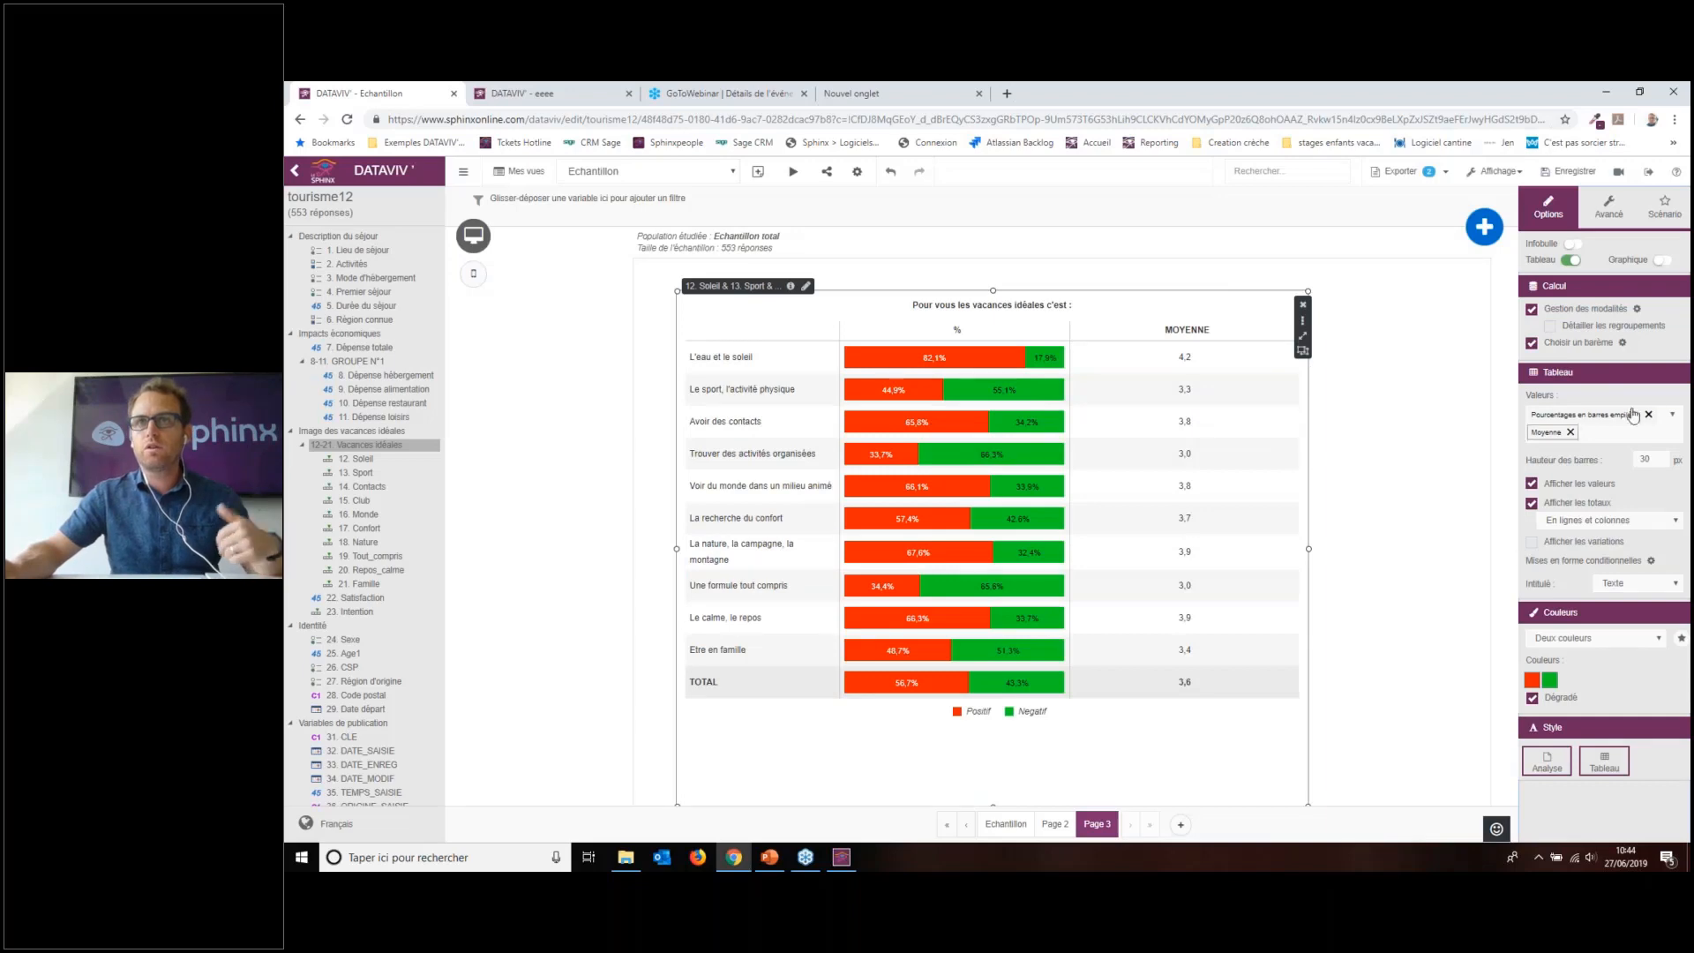
pyautogui.click(1621, 436)
pyautogui.scroll(-3, 1597, 569)
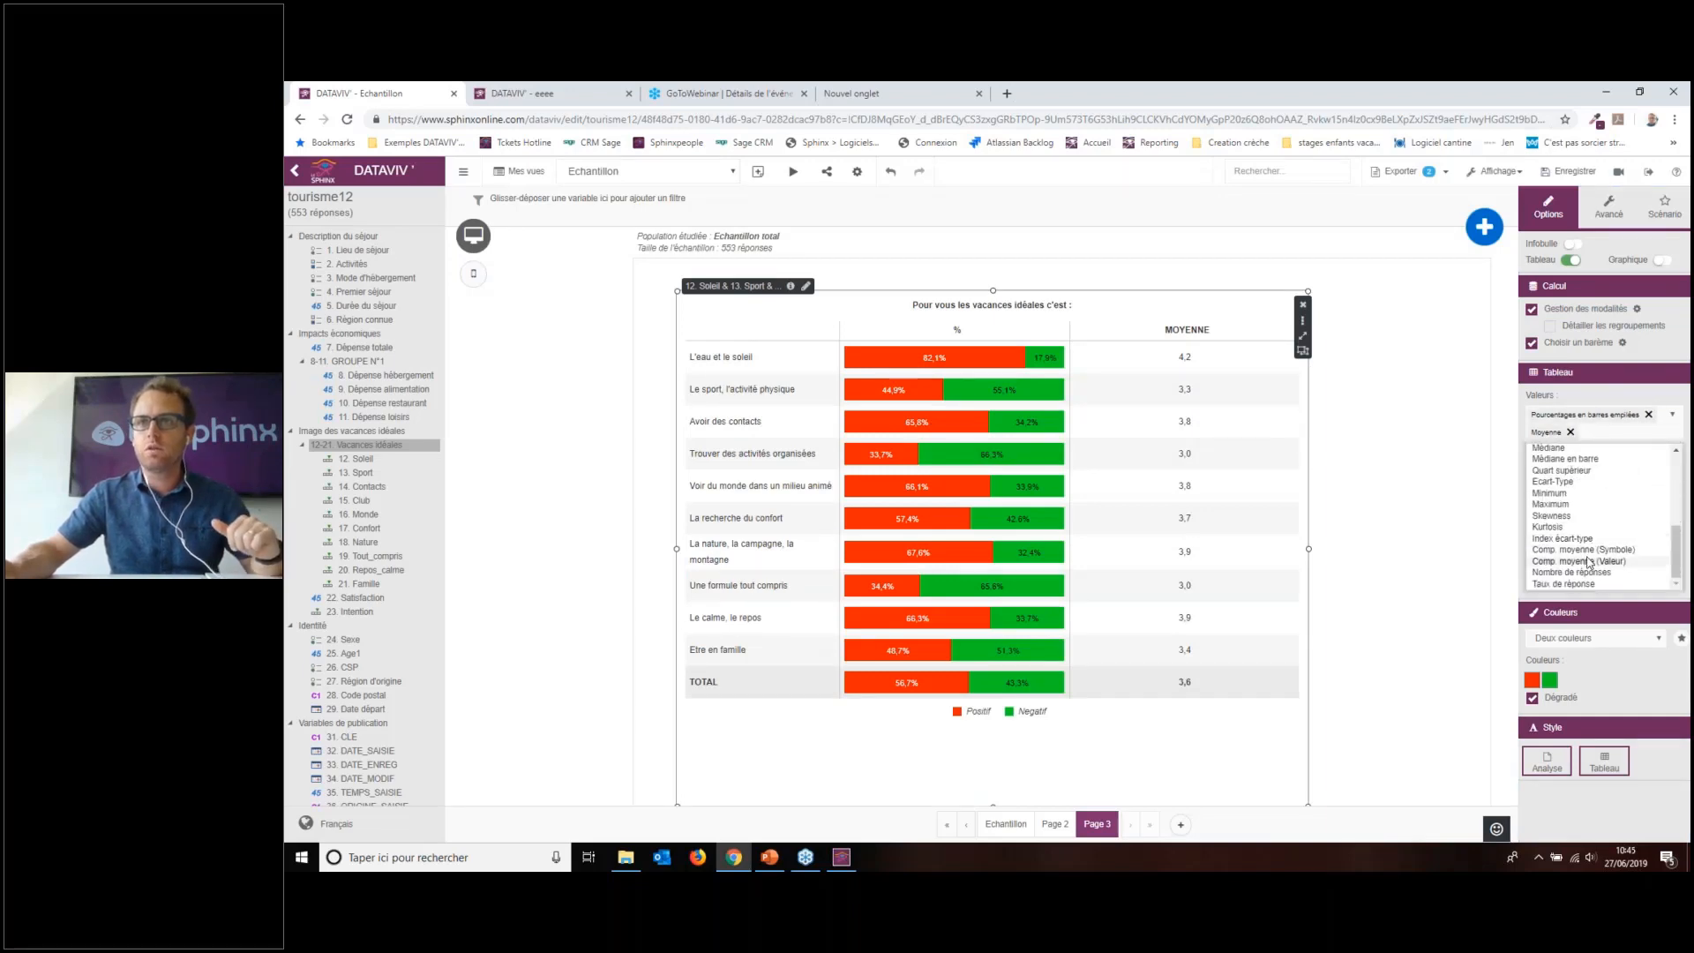
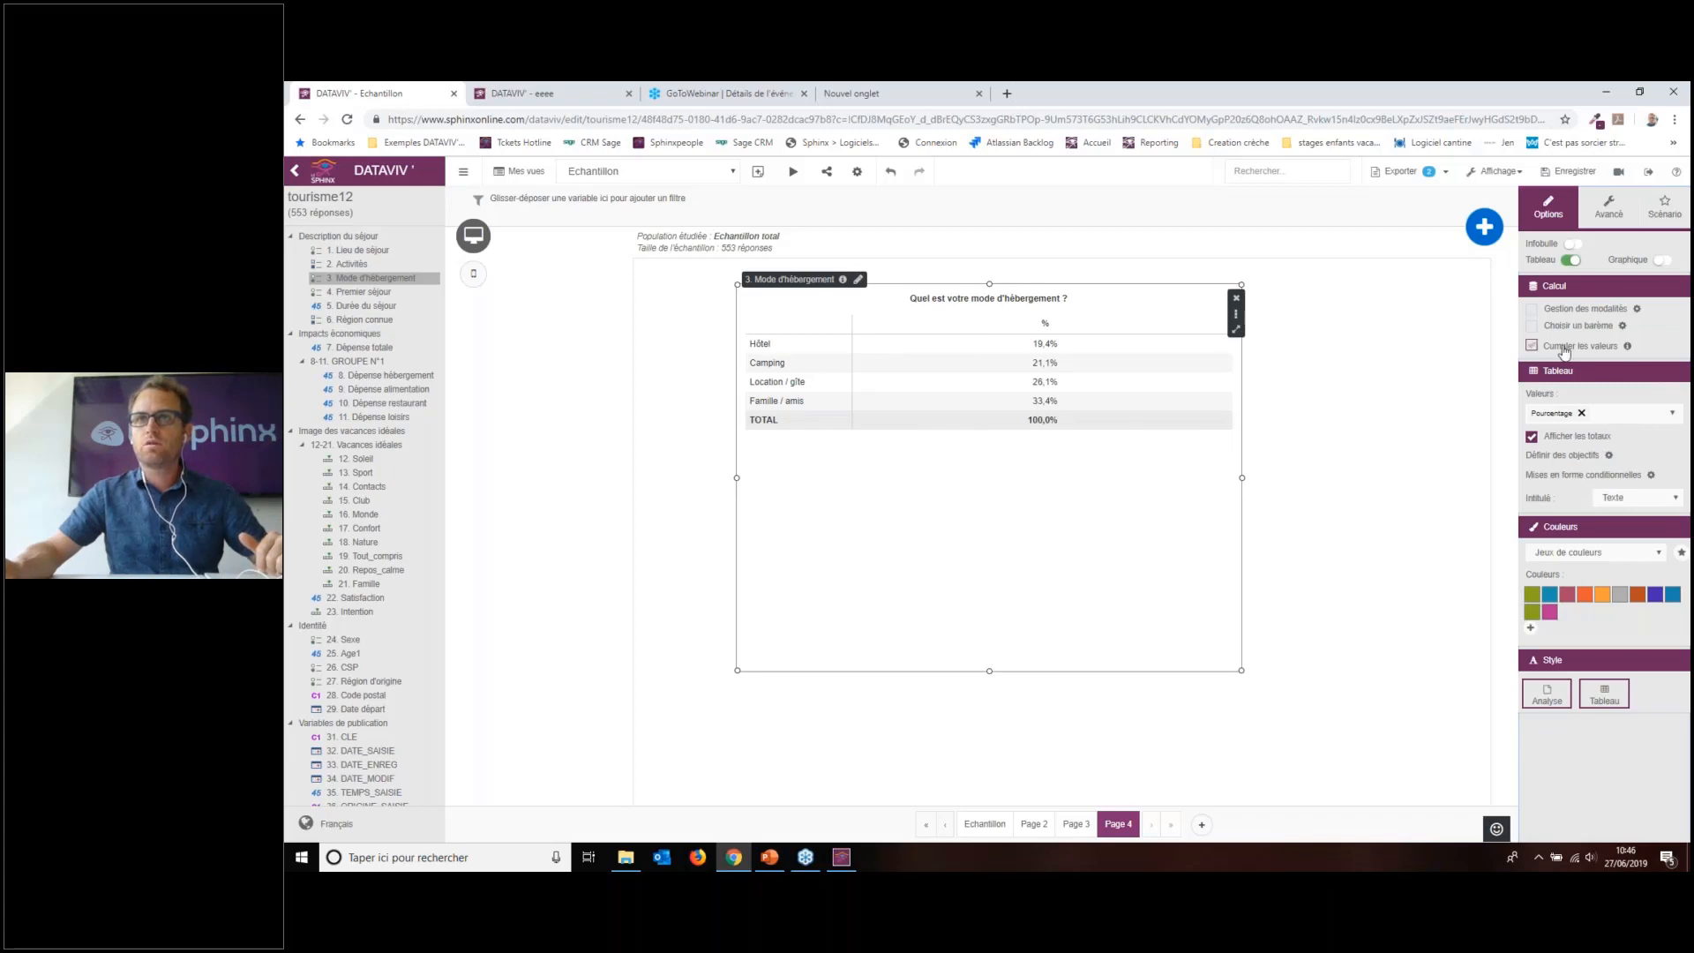
# Step: Turn on cumulative values so the table runs from Hôtel 19.4% to Famille/amis 100.0%
pyautogui.click(1565, 347)
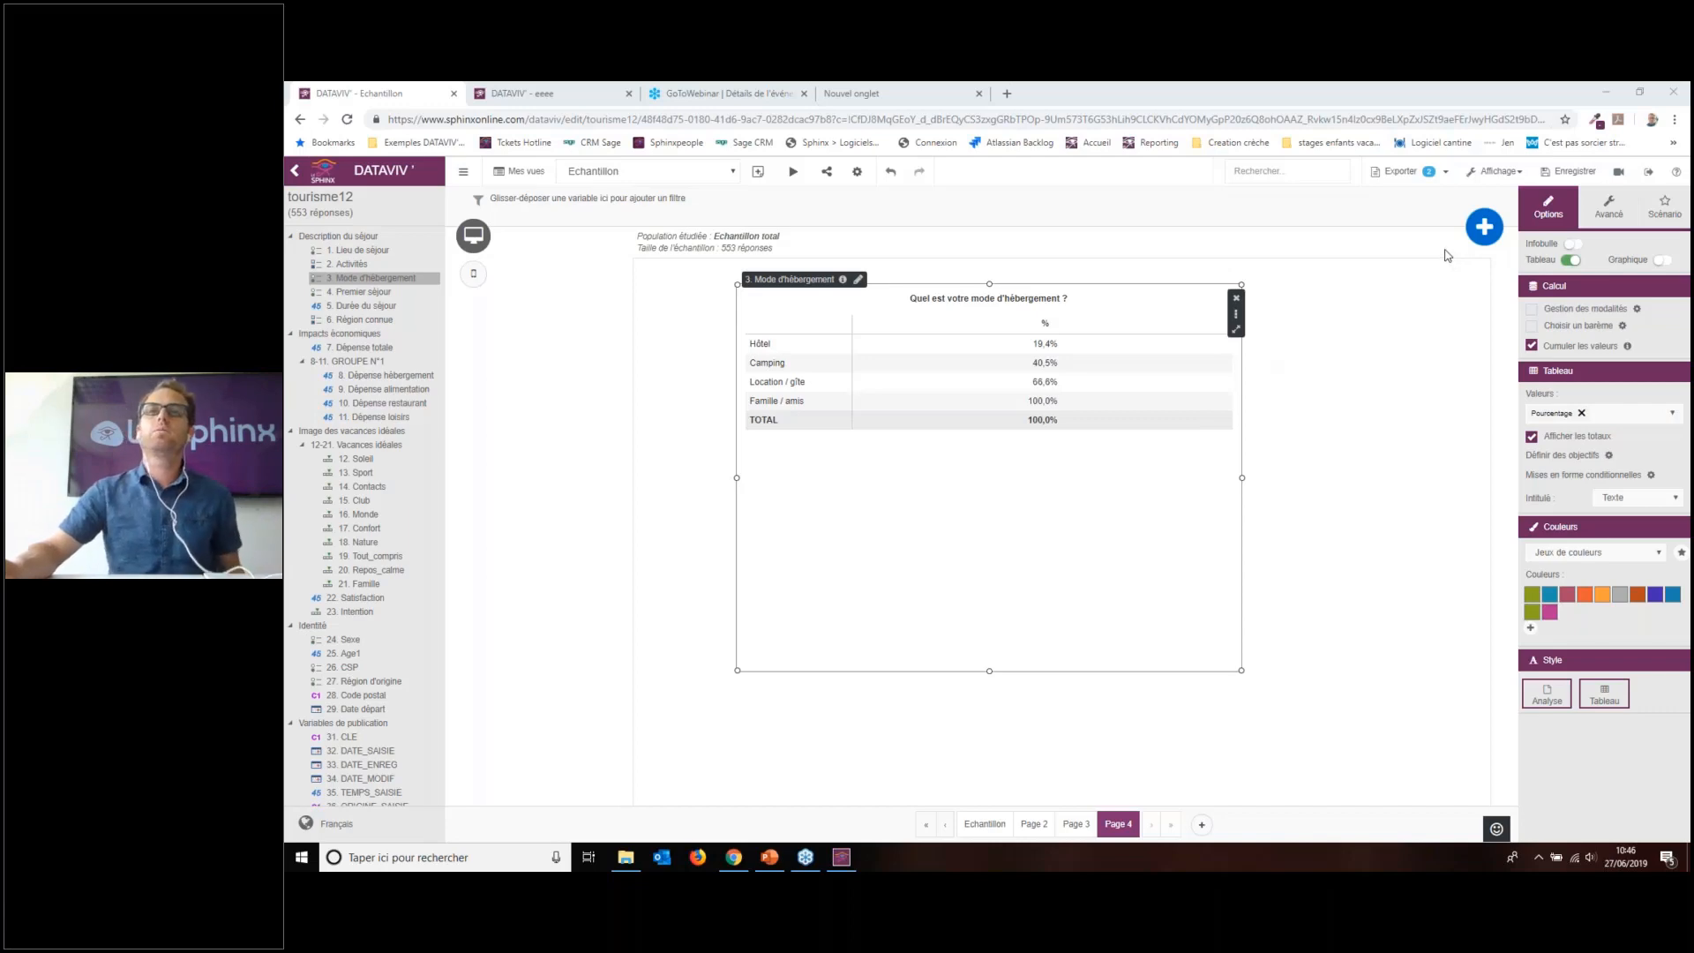
pyautogui.click(1361, 329)
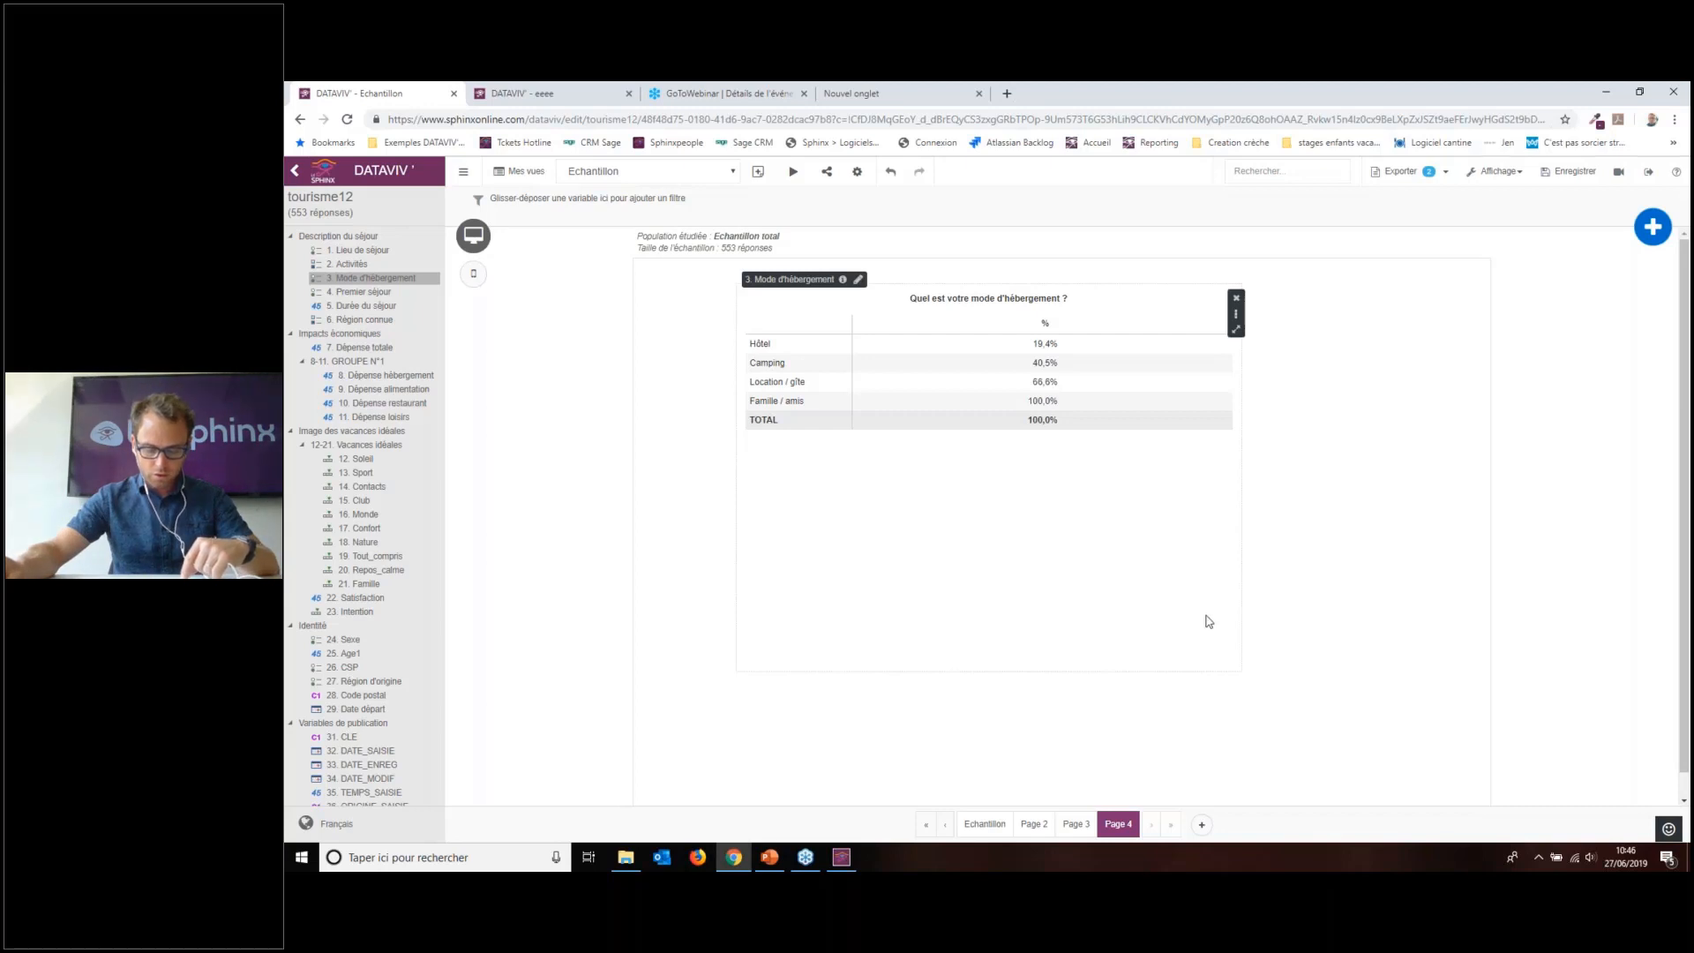
# Step: Add Page 5 and show Mode d'hébergement crossed with 7. Dépense totale as a table
pyautogui.click(1032, 586)
pyautogui.click(1201, 824)
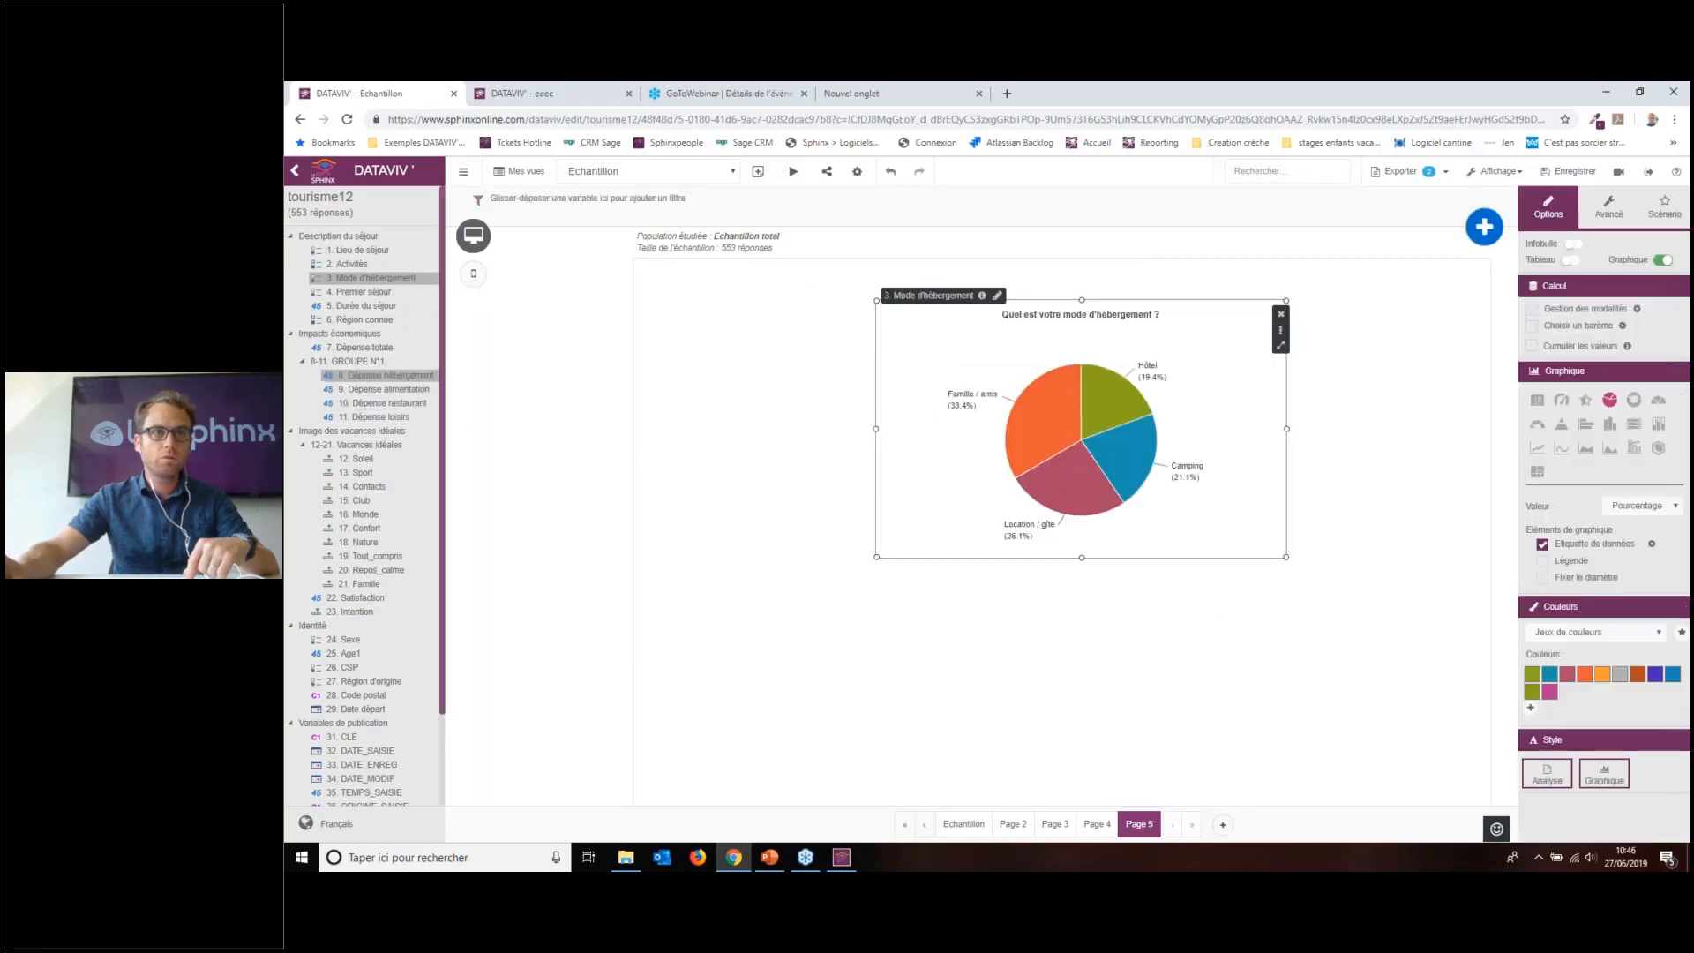
pyautogui.moveTo(357, 347); pyautogui.dragTo(1044, 519)
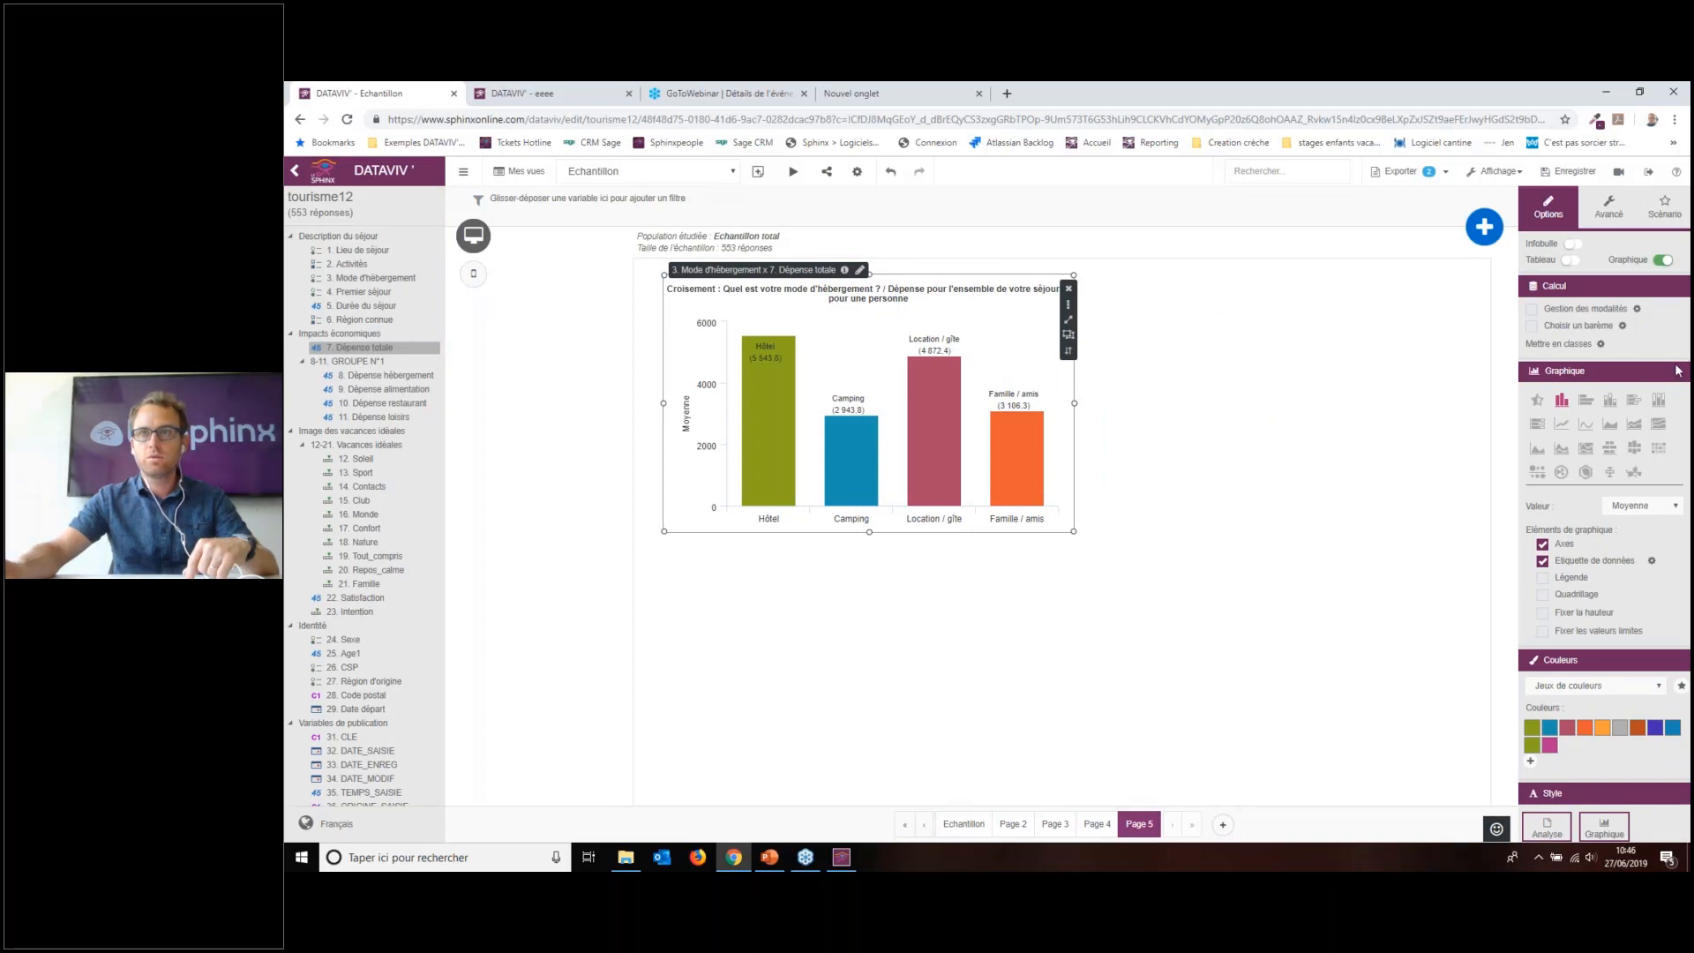
pyautogui.click(1629, 509)
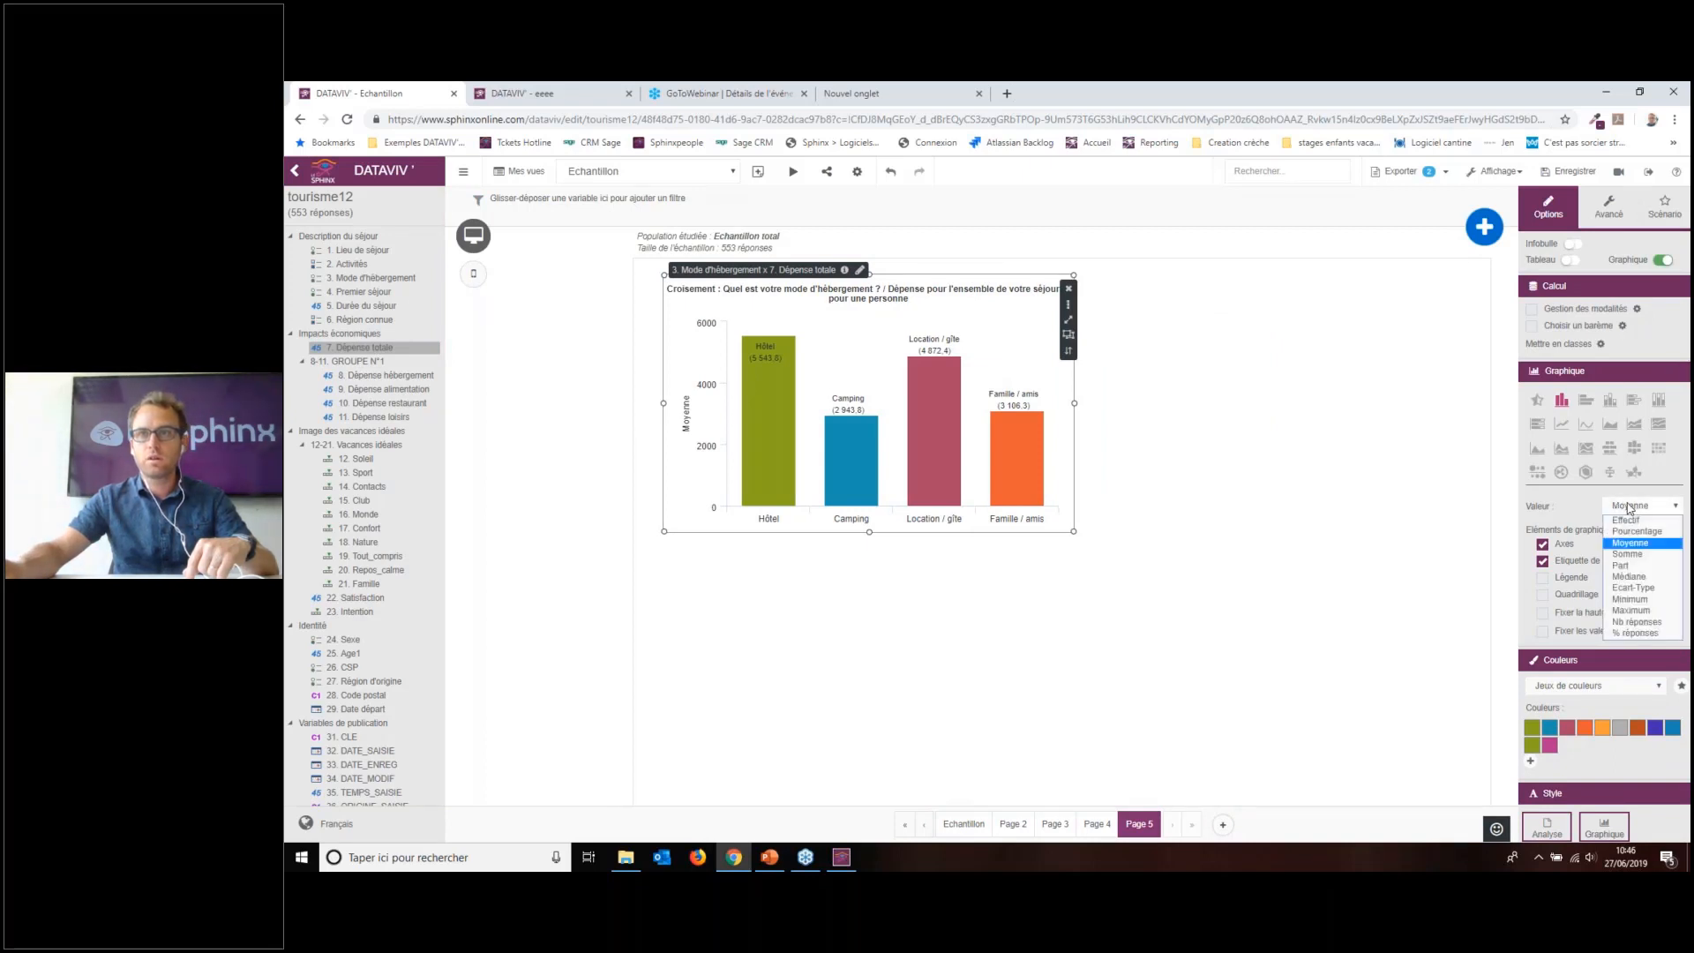
pyautogui.click(1630, 509)
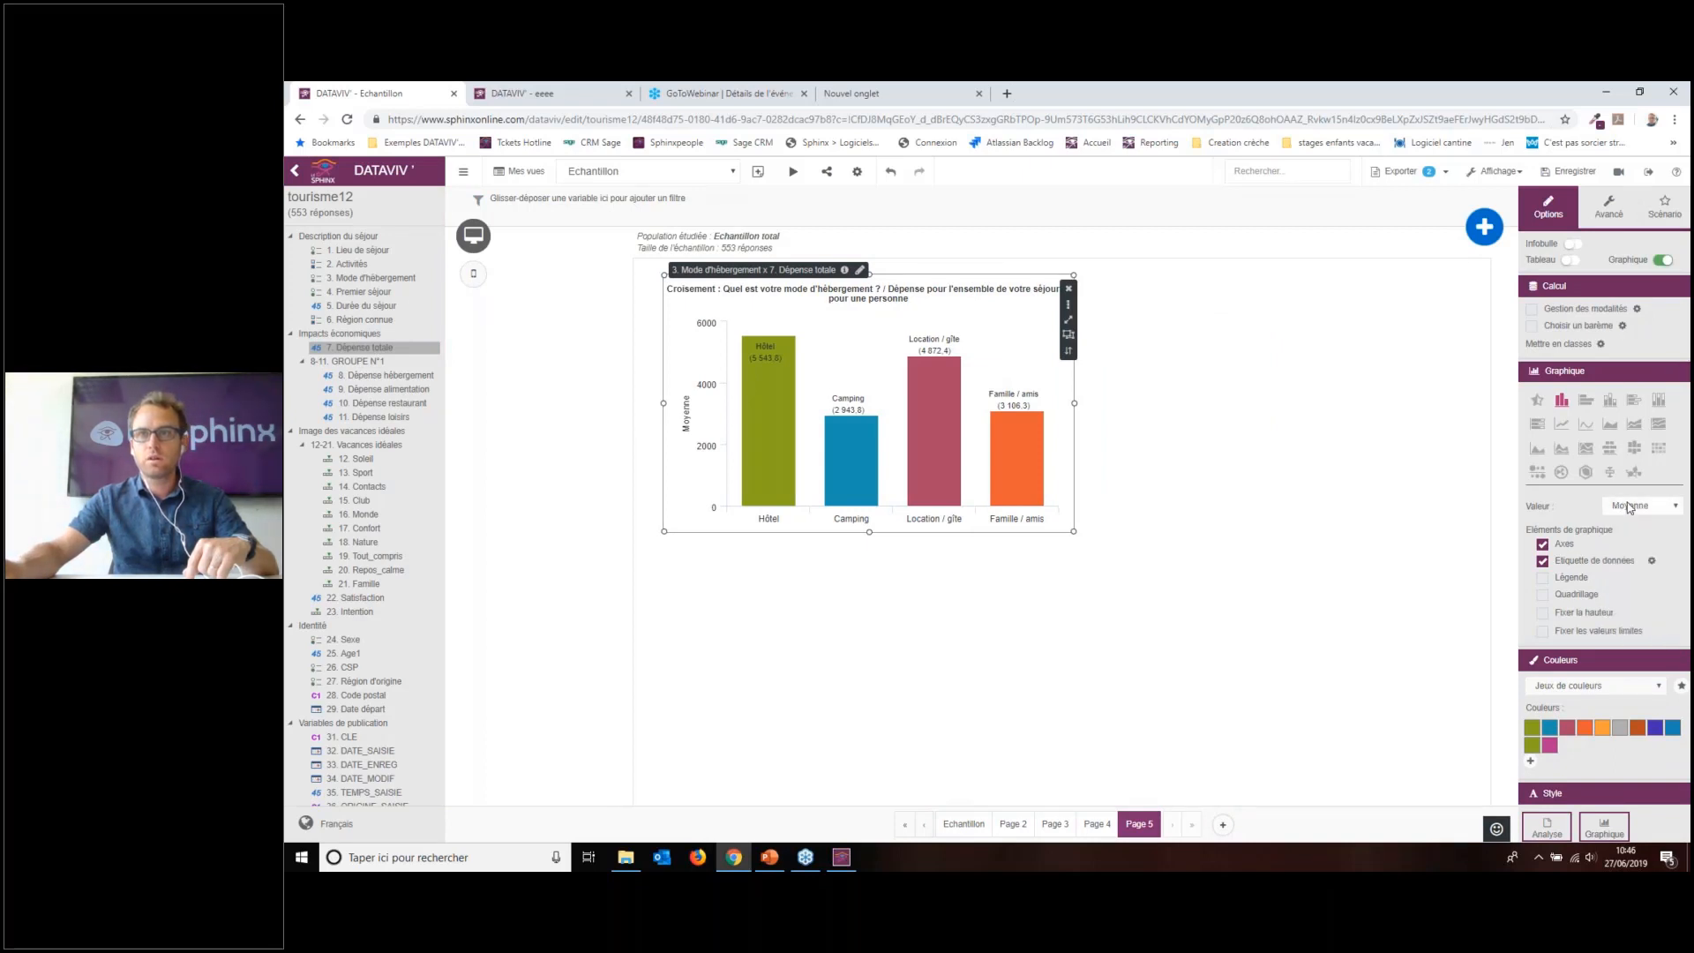
pyautogui.click(1607, 265)
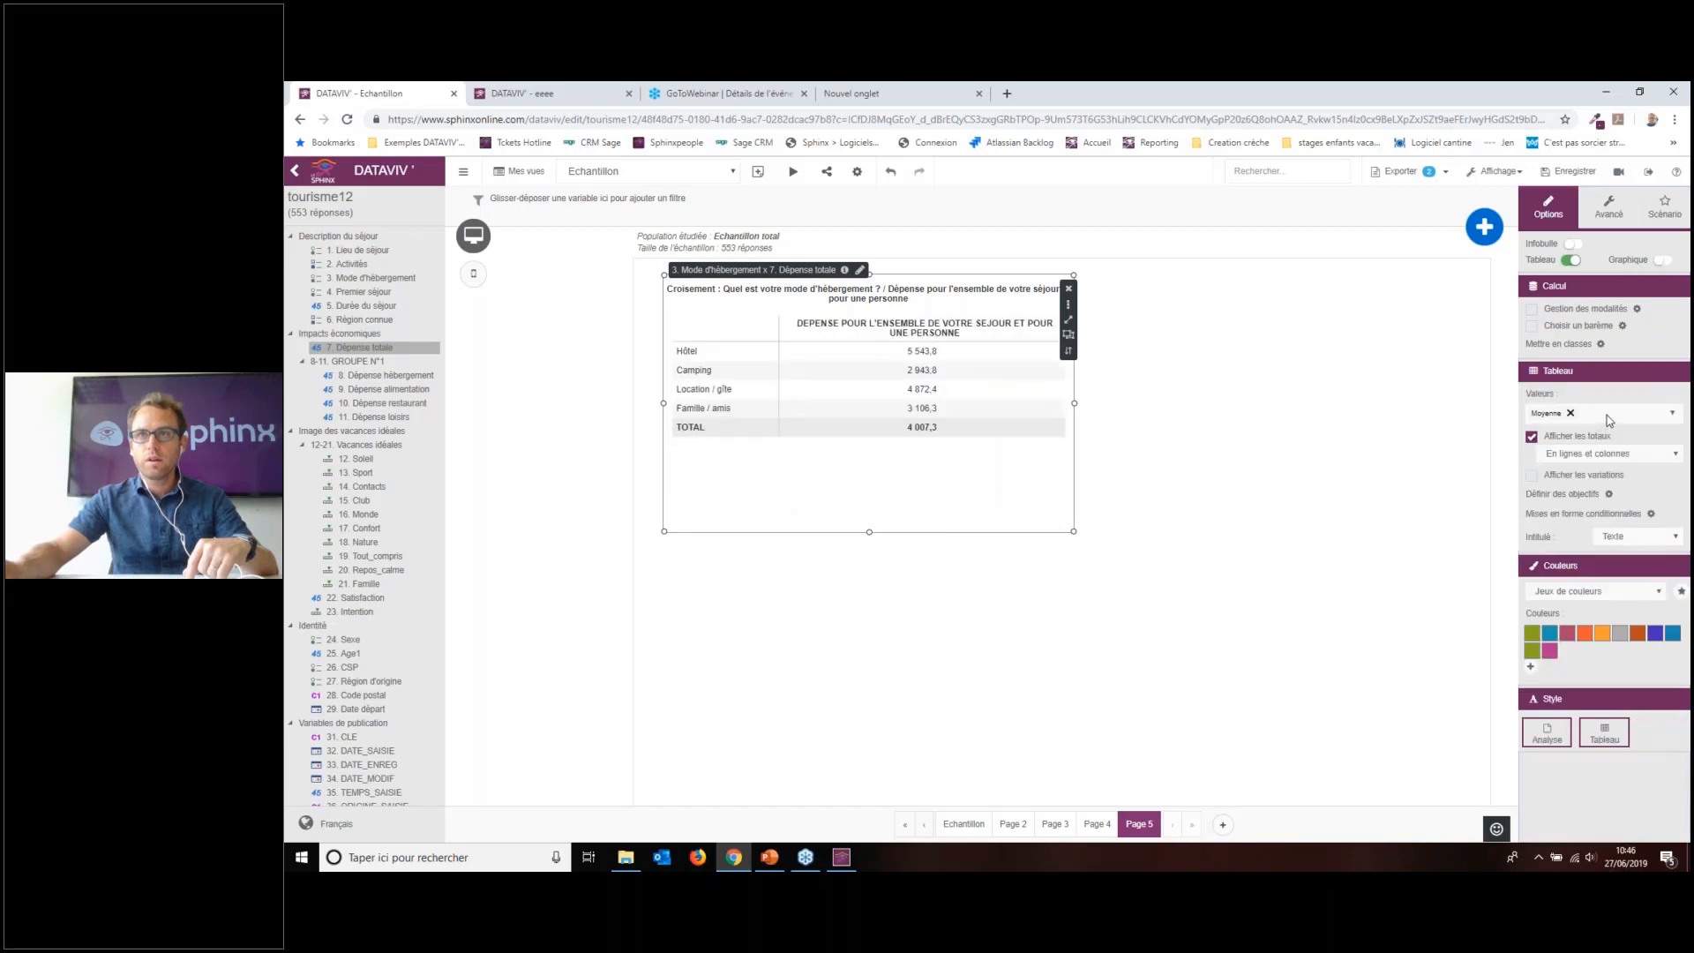
# Step: Replace the average (Moyenne) with the sum (Somme) in the table's displayed values
pyautogui.click(1608, 421)
pyautogui.scroll(-3, 1589, 494)
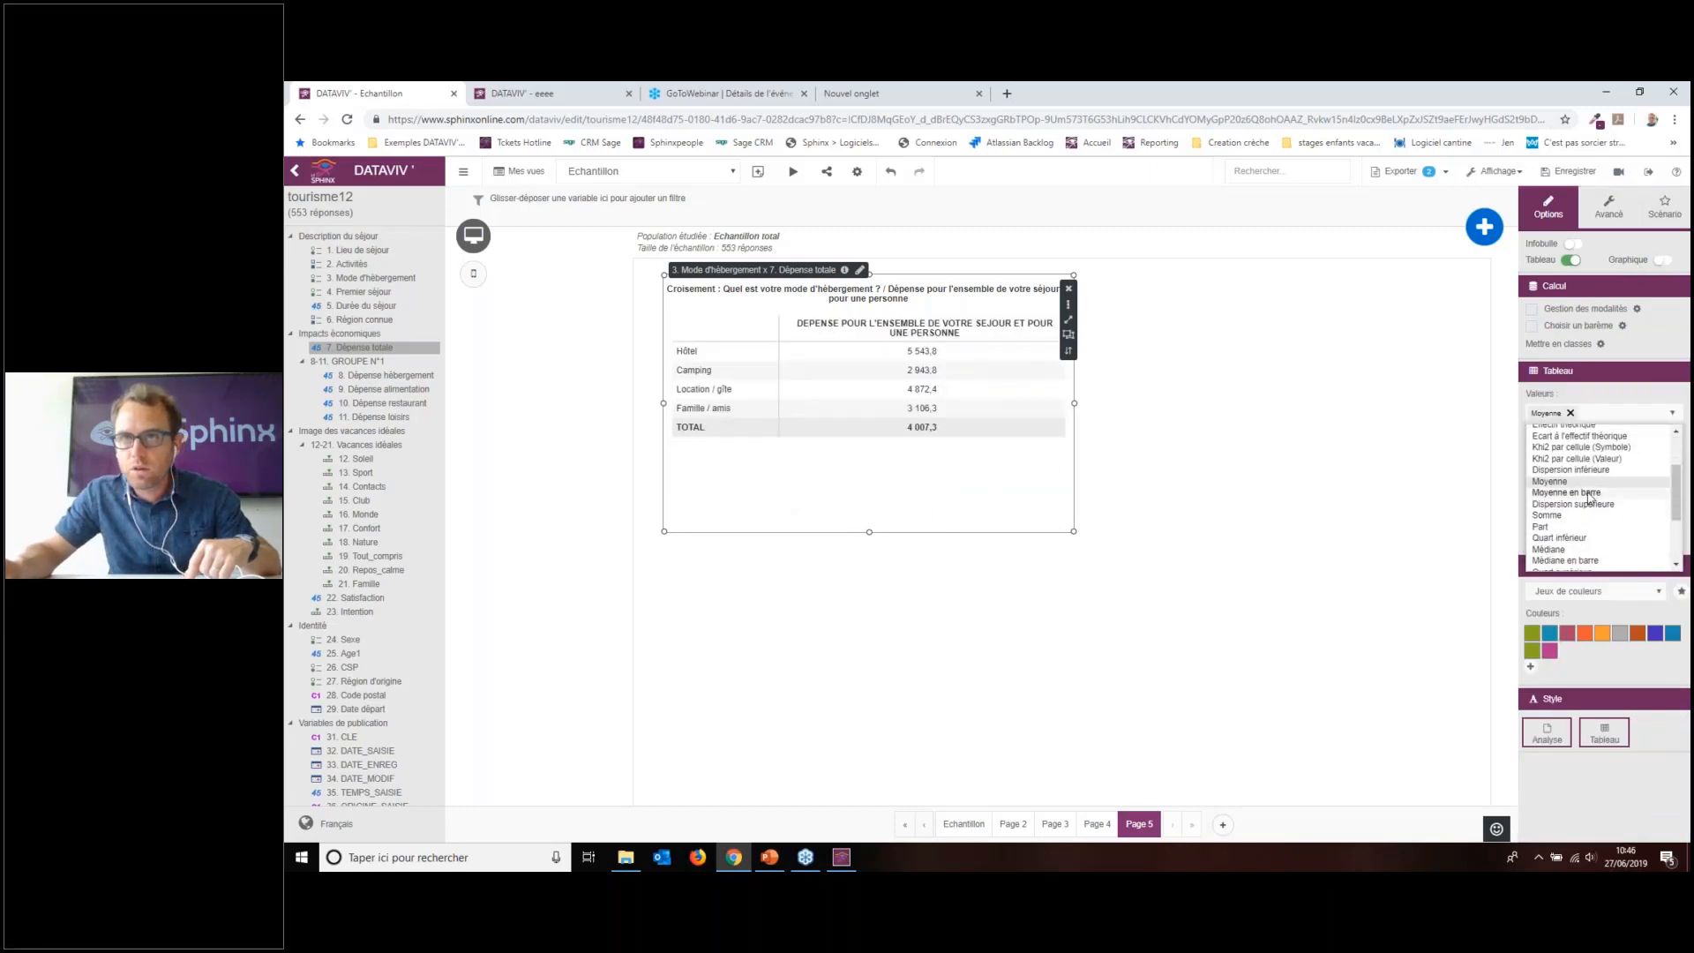
pyautogui.click(1588, 483)
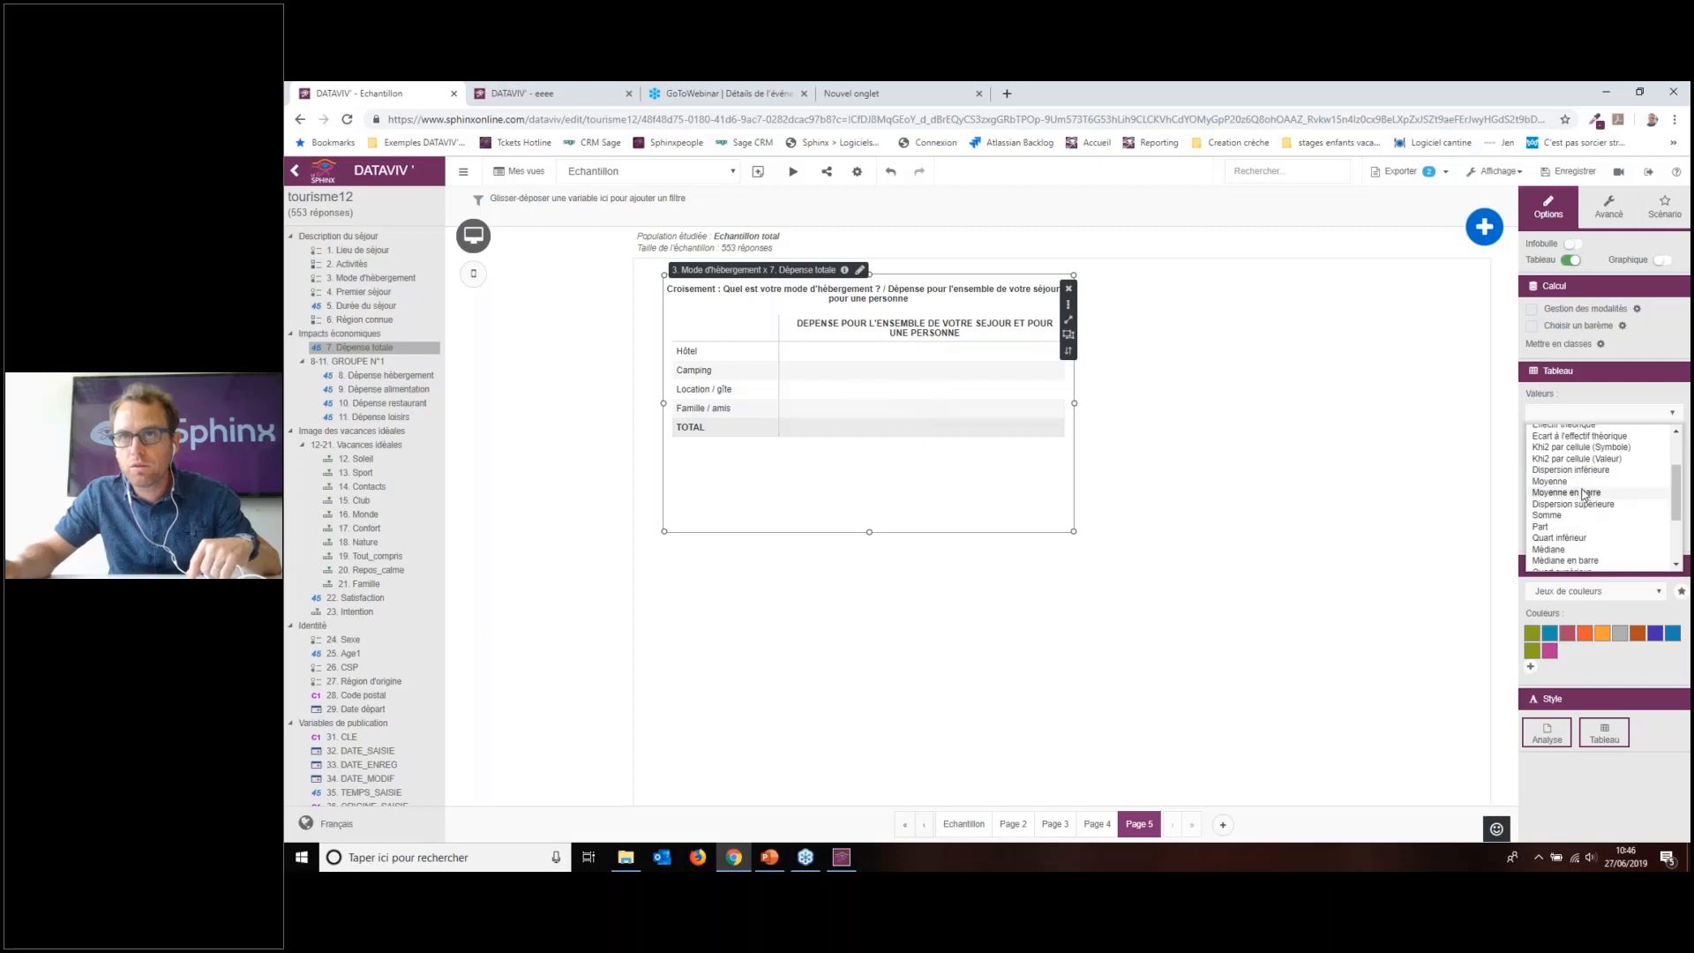
pyautogui.scroll(2, 1578, 500)
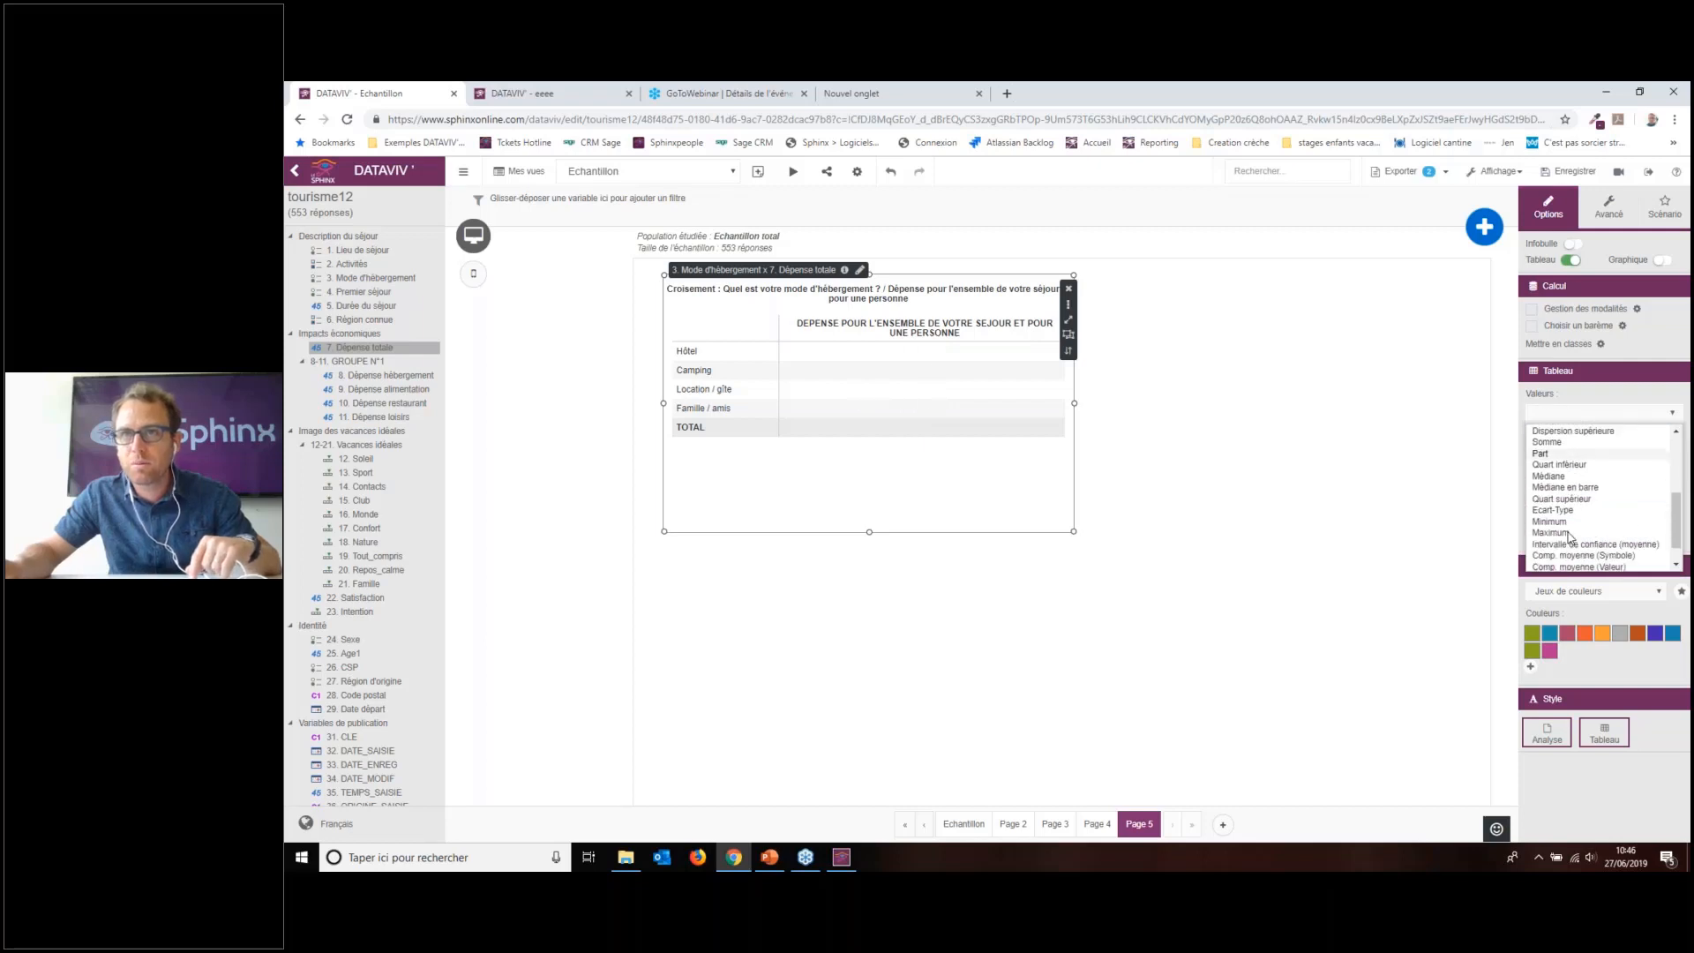
pyautogui.scroll(-2, 1571, 507)
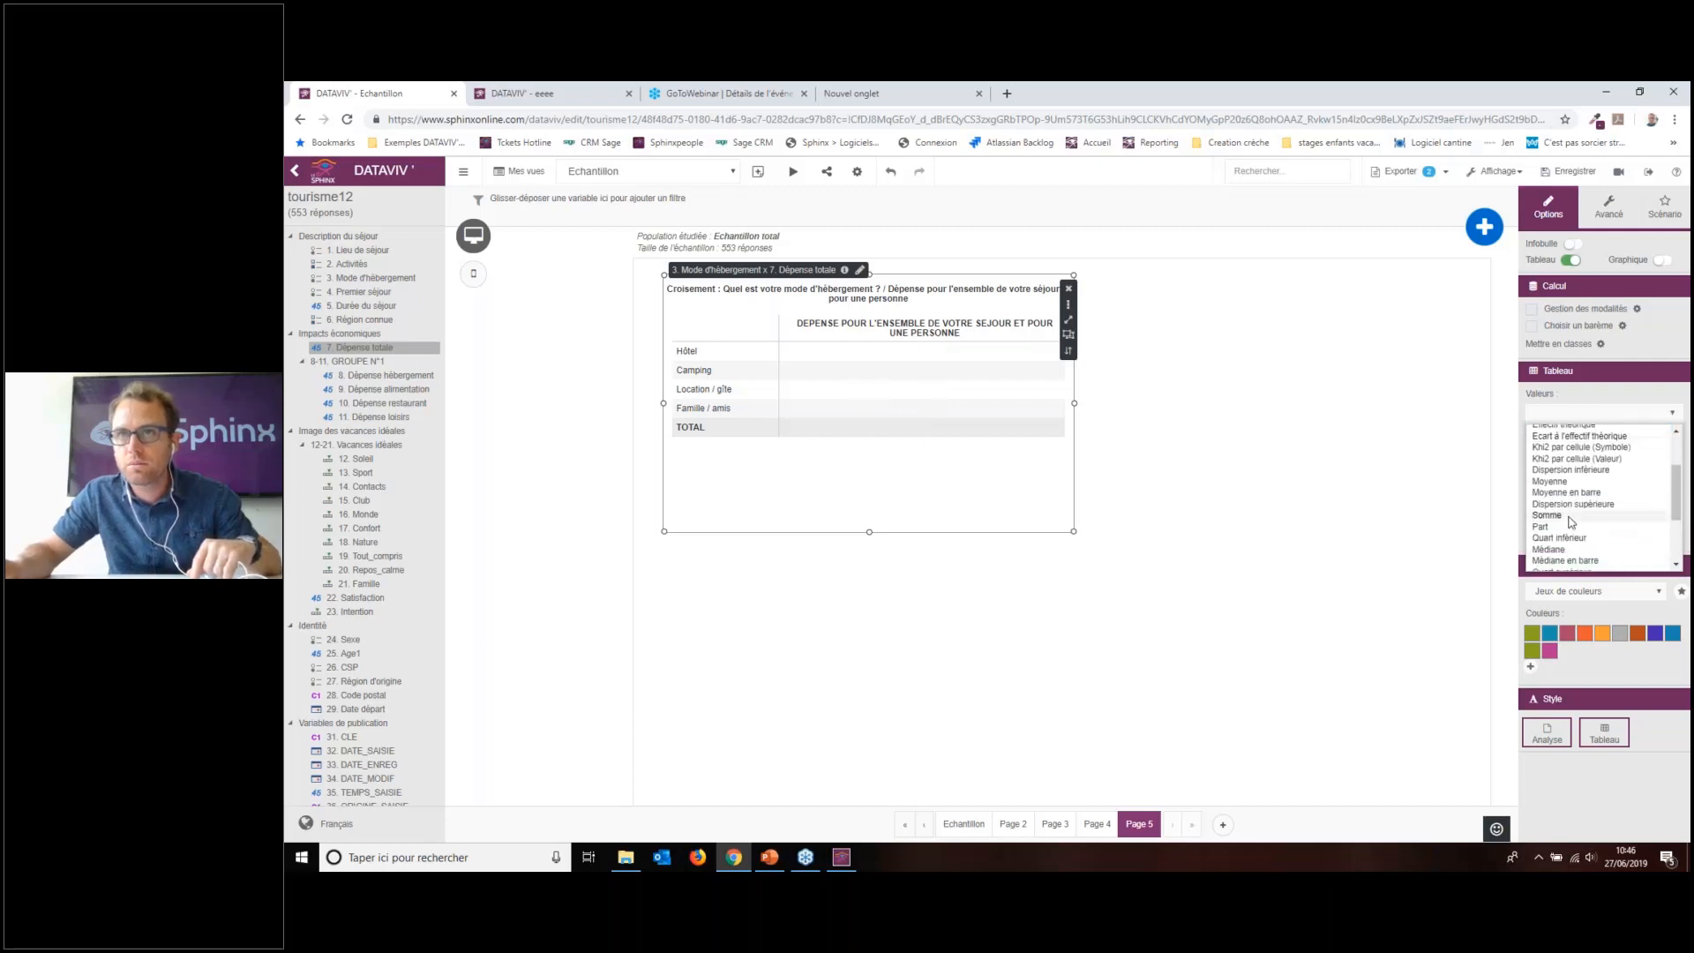
pyautogui.click(1547, 515)
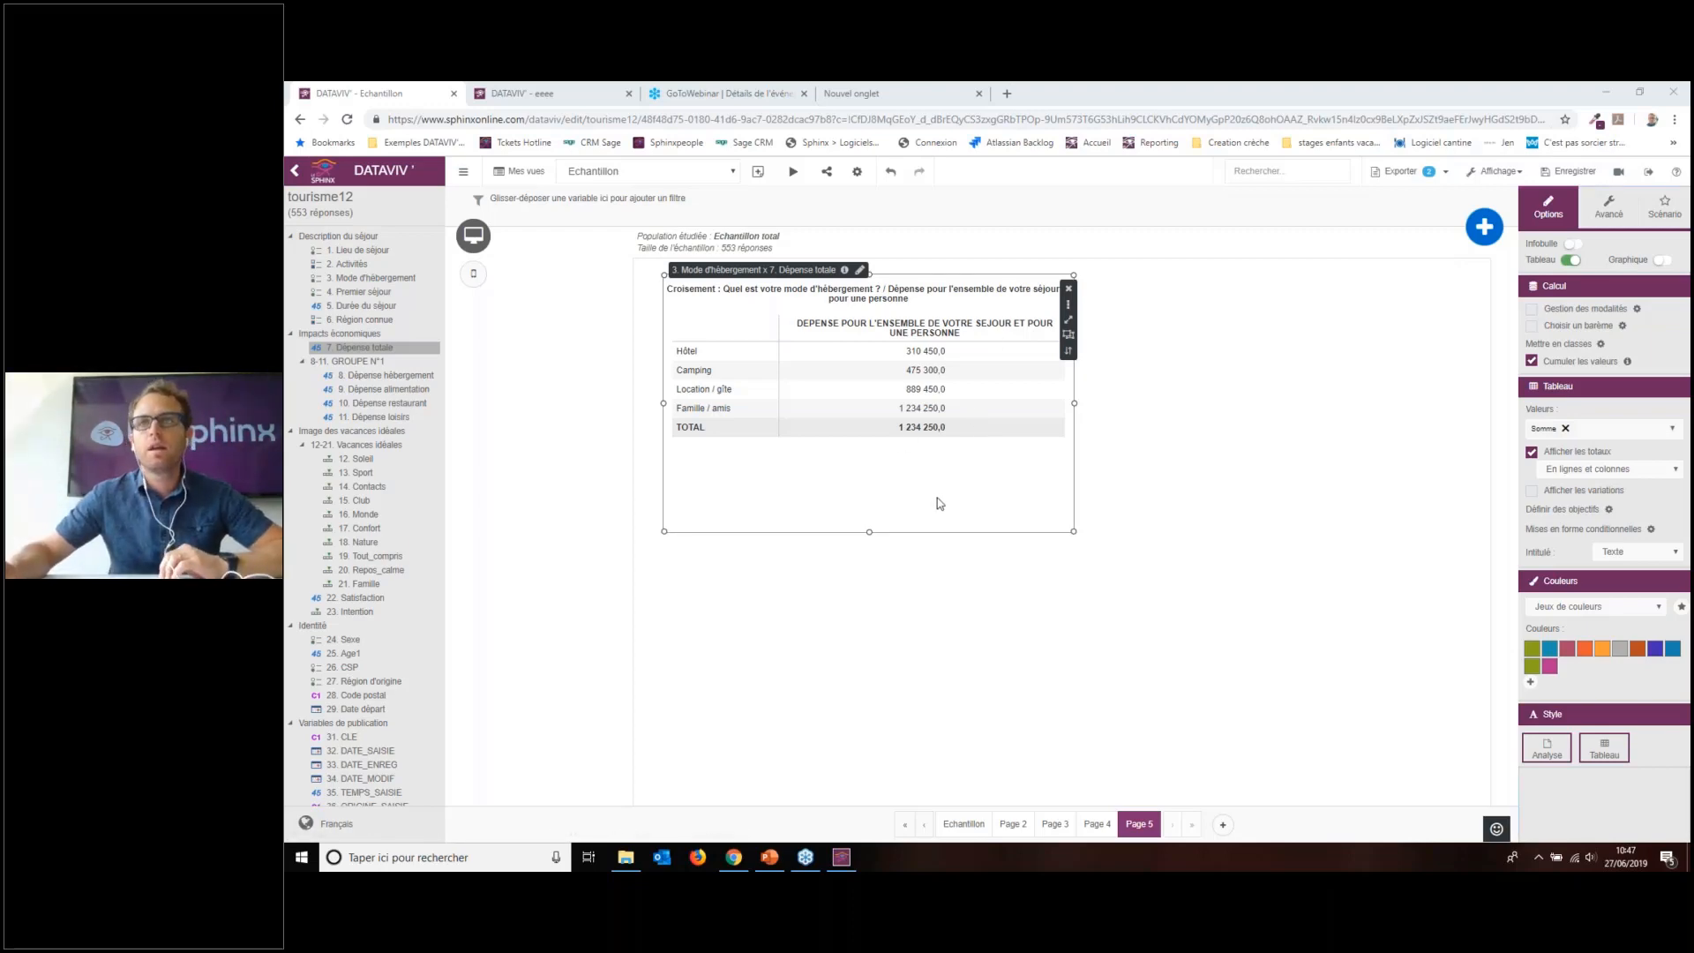
# Step: Nudge the Page 5 spending table slightly up and left, then reselect it
pyautogui.moveTo(938, 497); pyautogui.dragTo(907, 482)
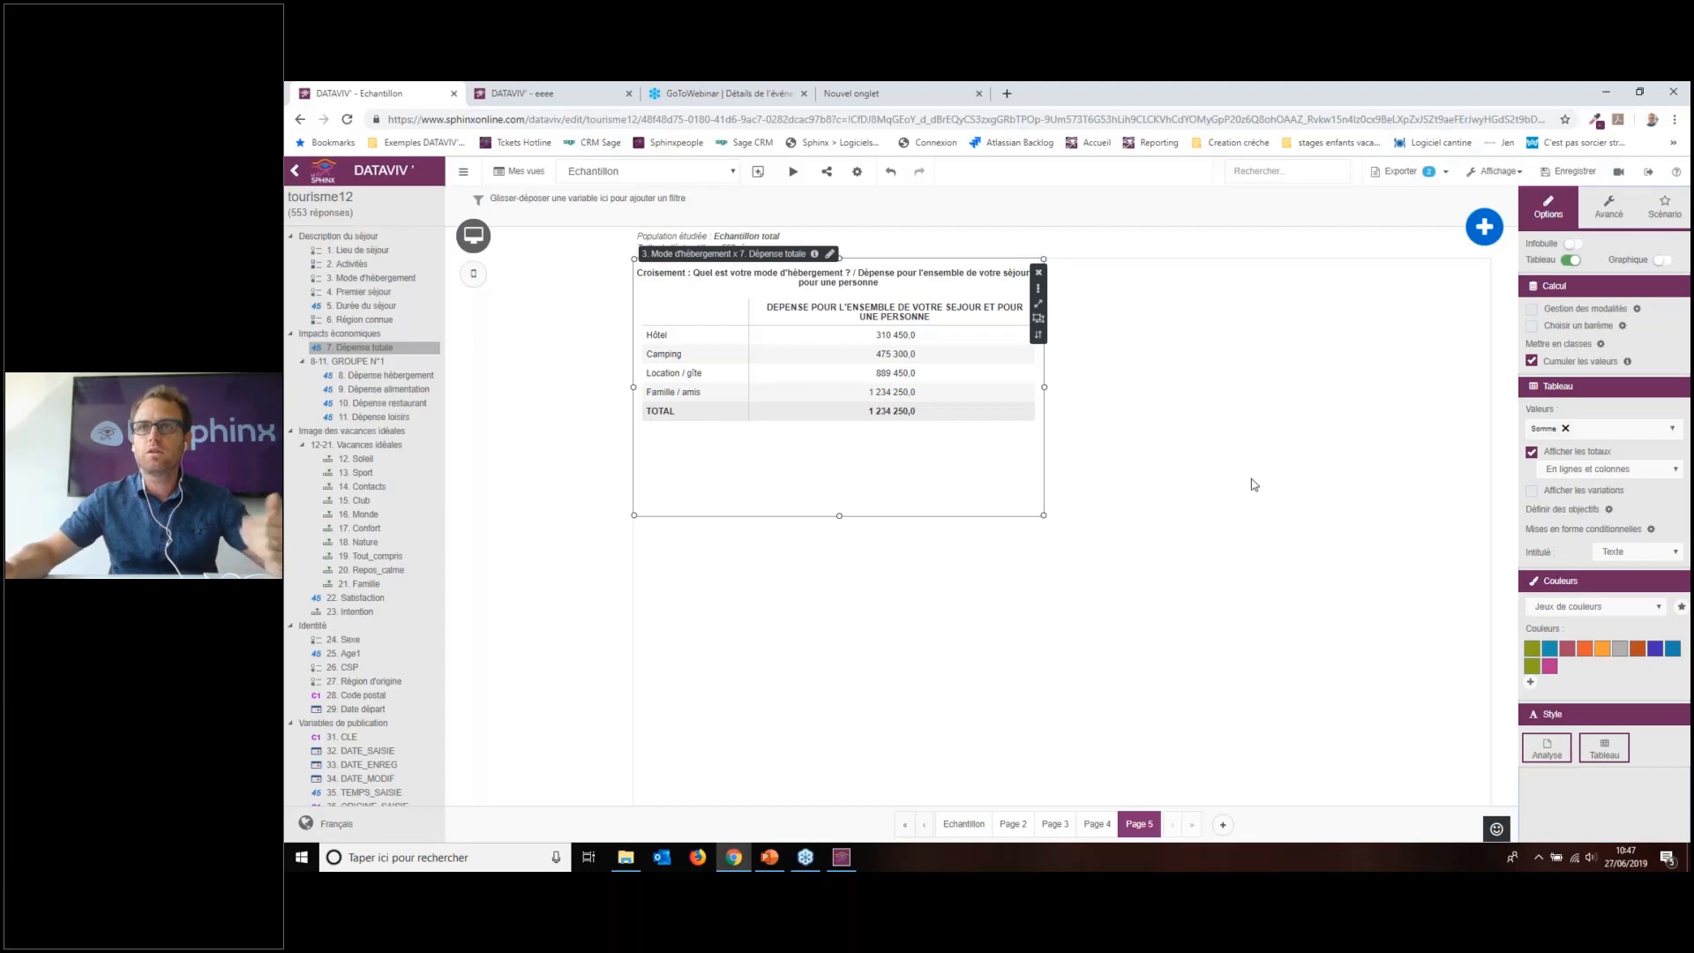
pyautogui.click(1445, 466)
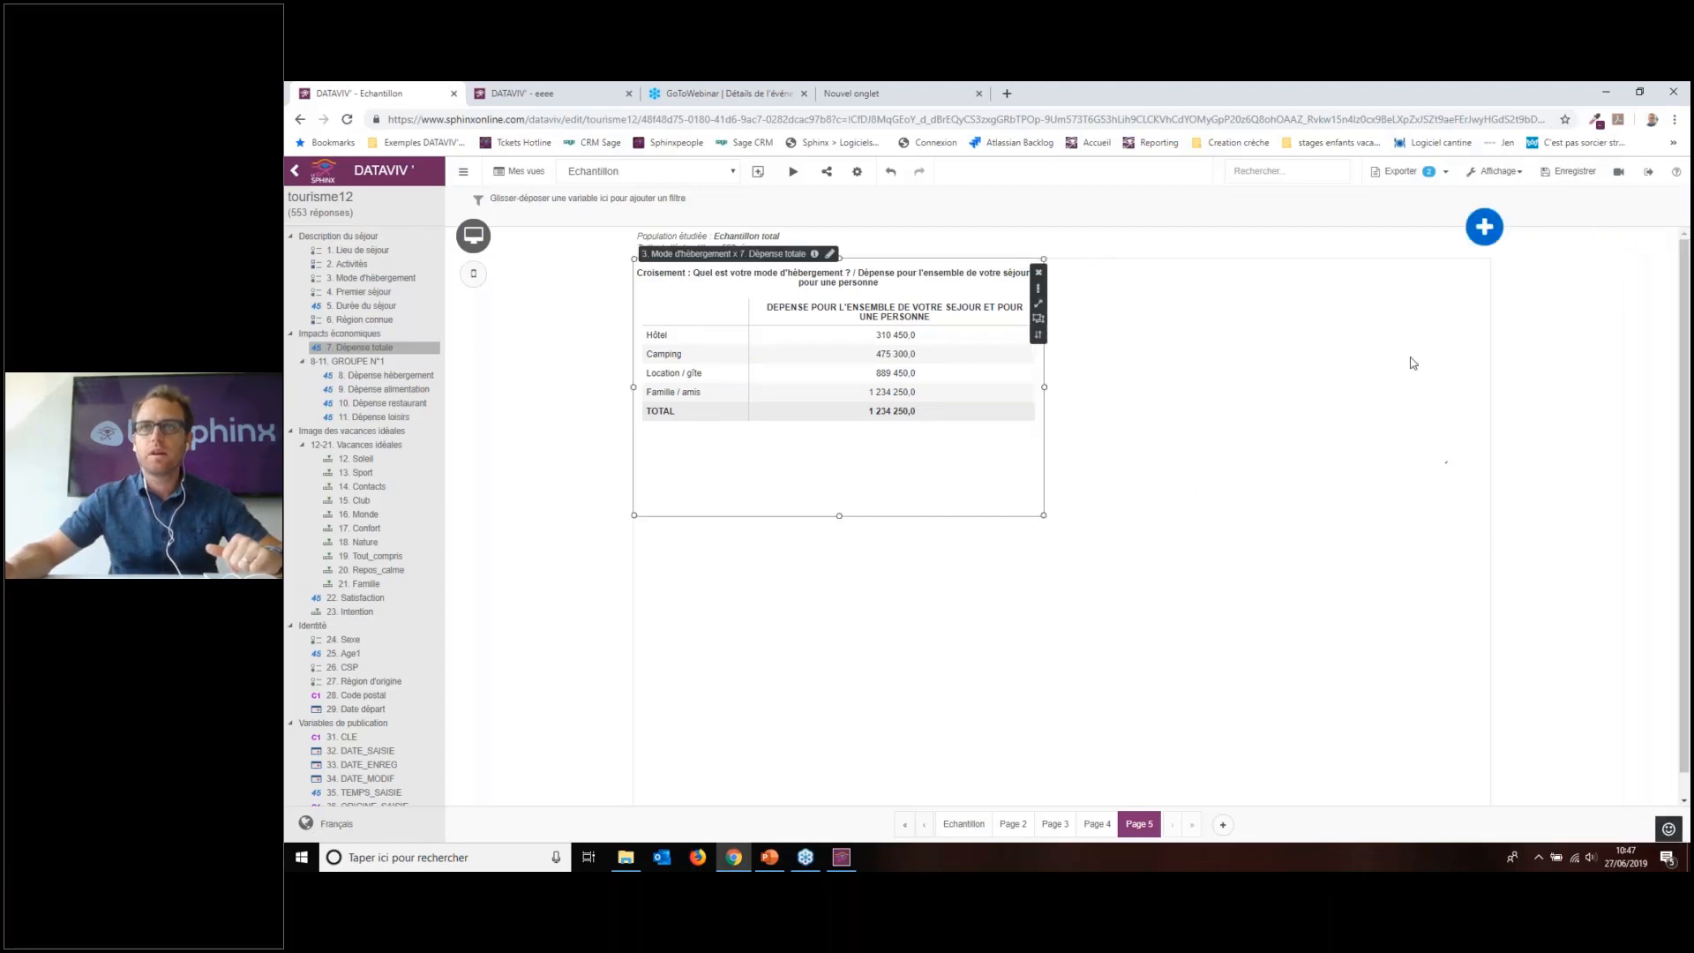
pyautogui.moveTo(1685, 260)
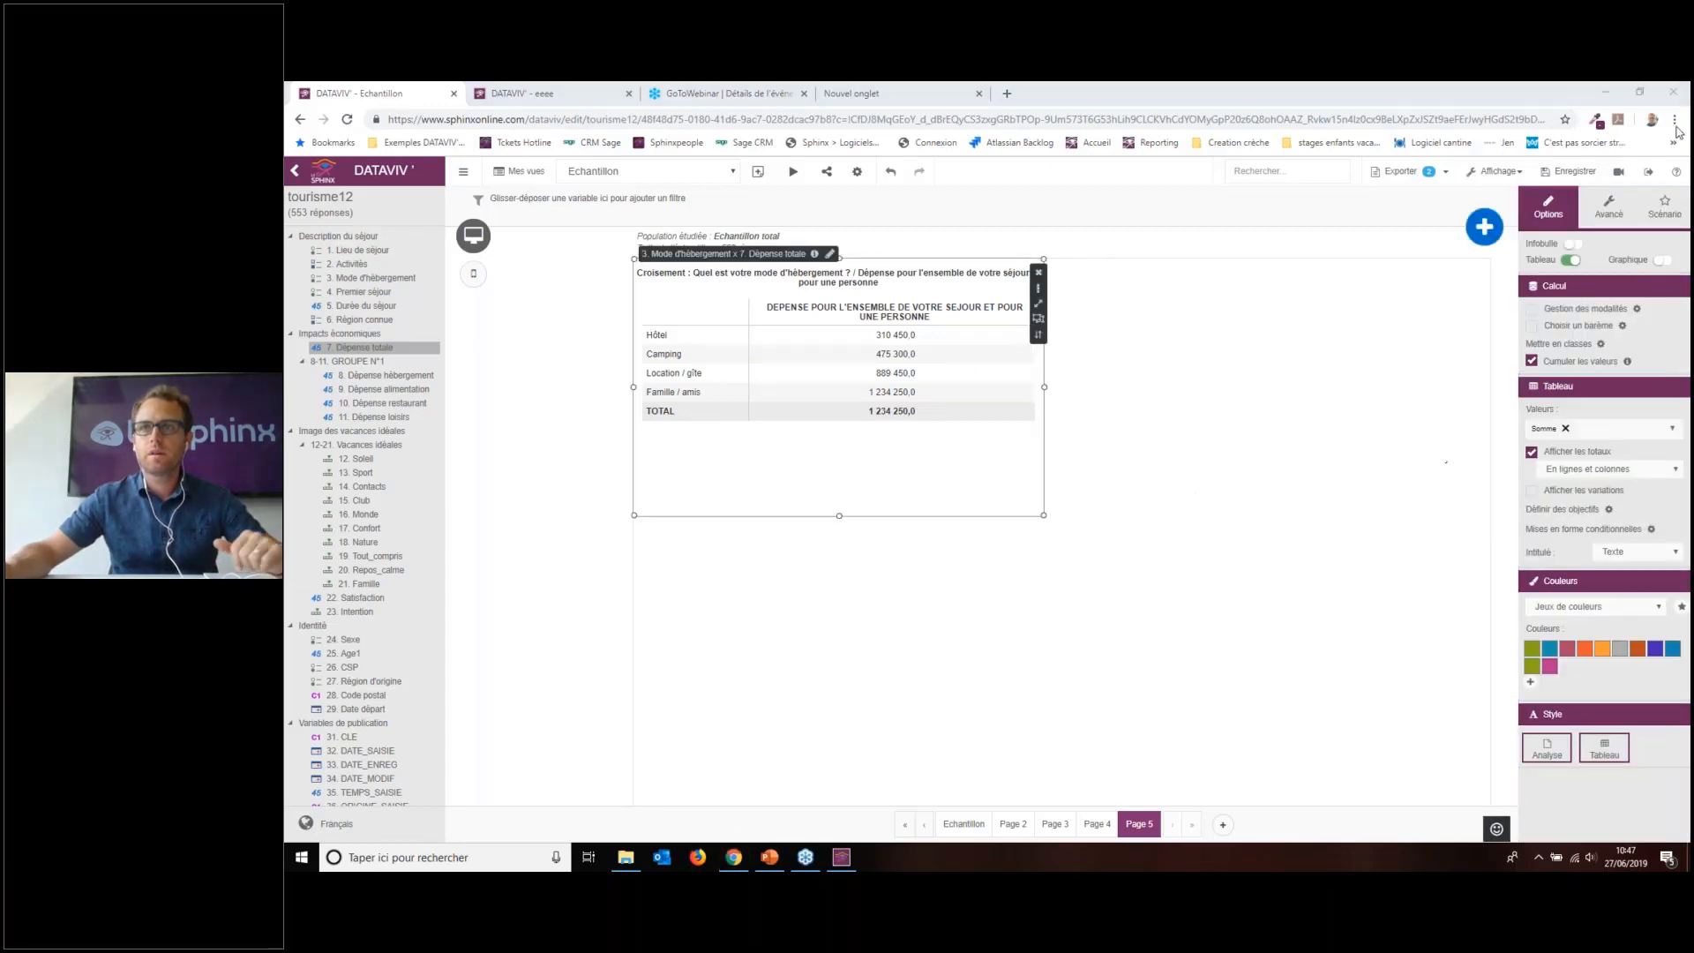
pyautogui.click(1227, 450)
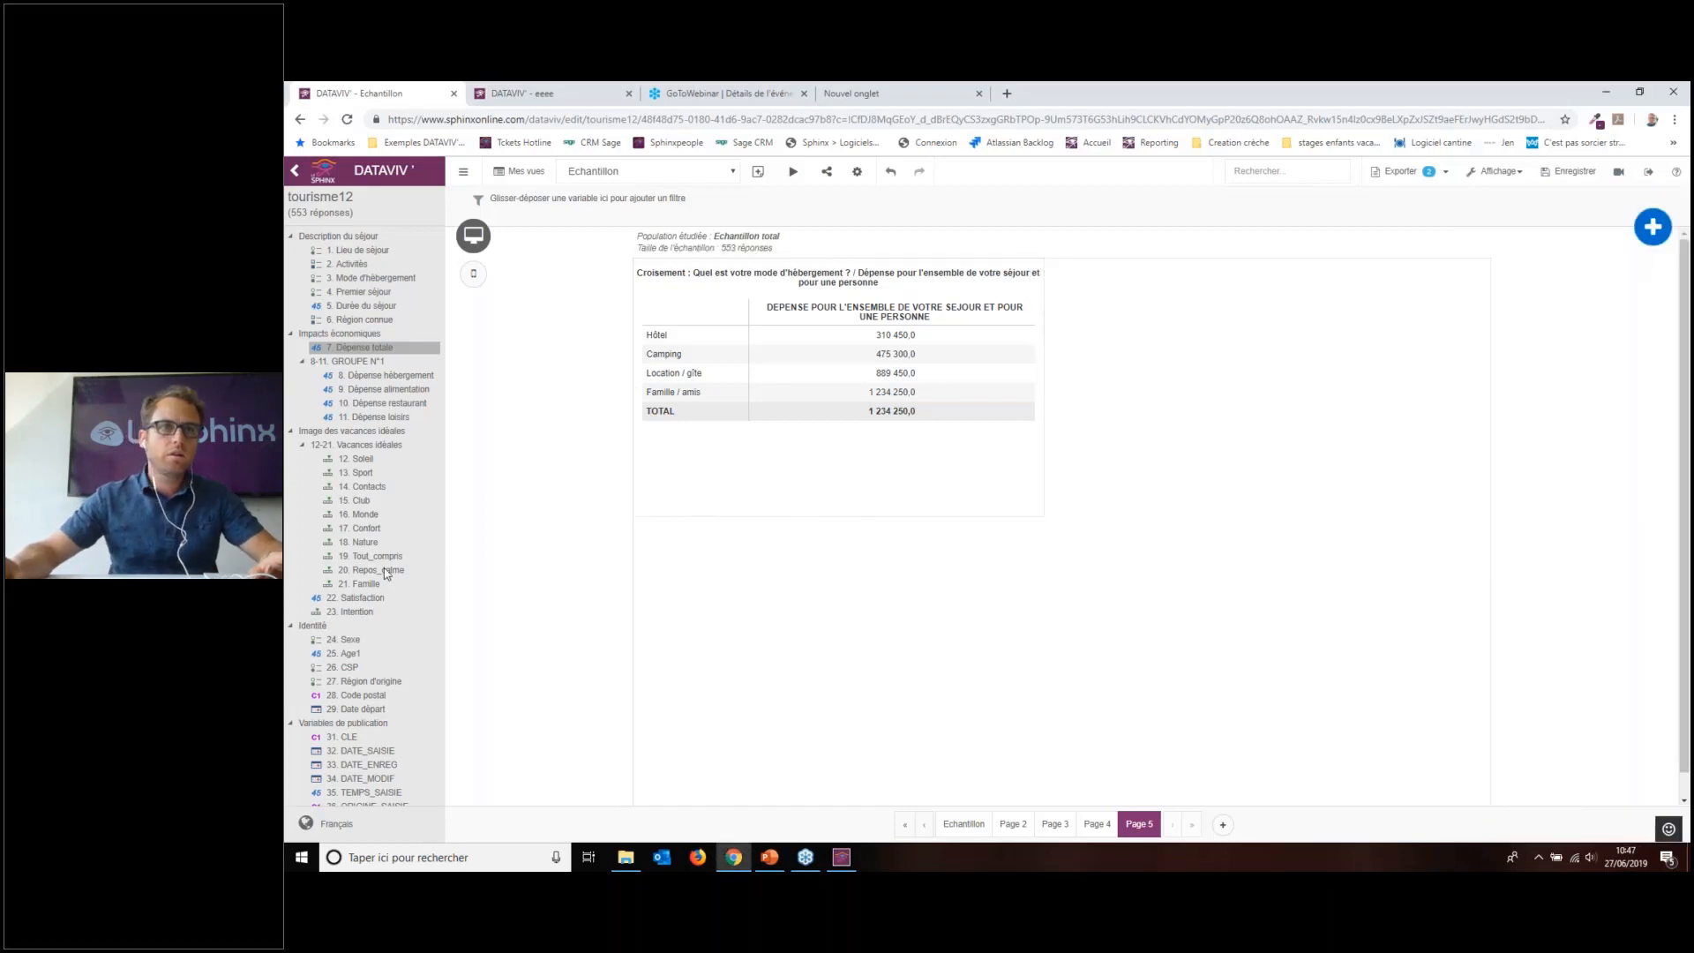
pyautogui.click(886, 505)
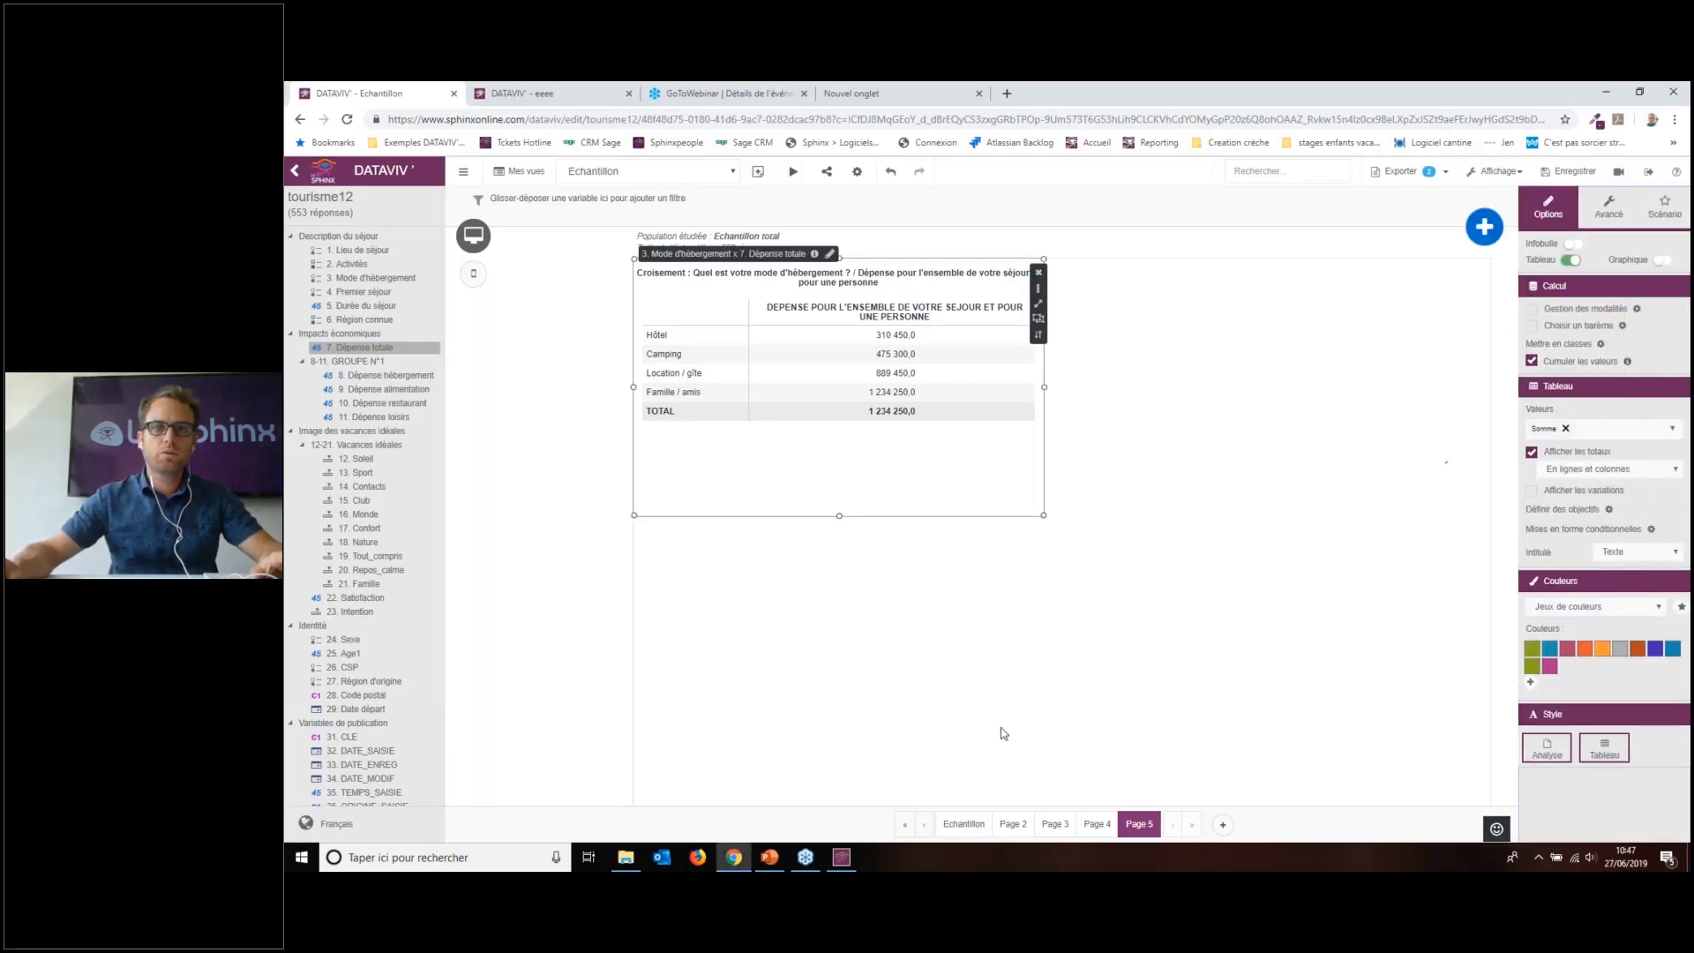
pyautogui.moveTo(796, 863)
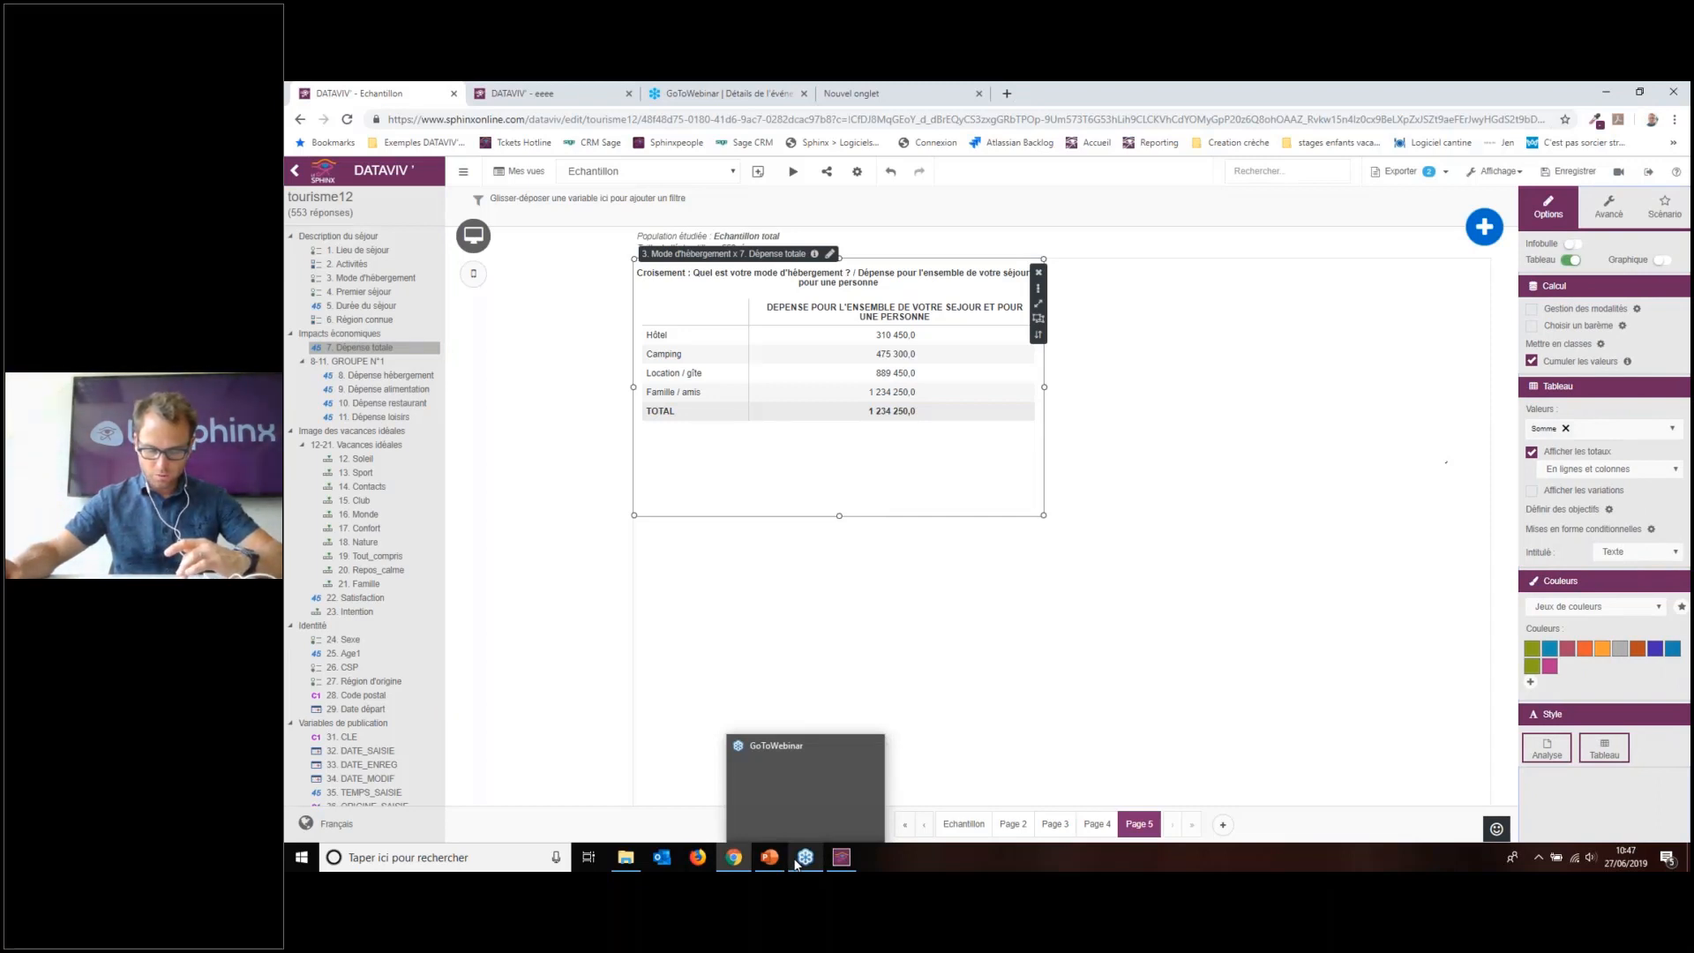
# Step: On new Page 6, tabulate Durée du séjour by Mode d'hébergement and Premier séjour, totals hidden
pyautogui.click(1223, 826)
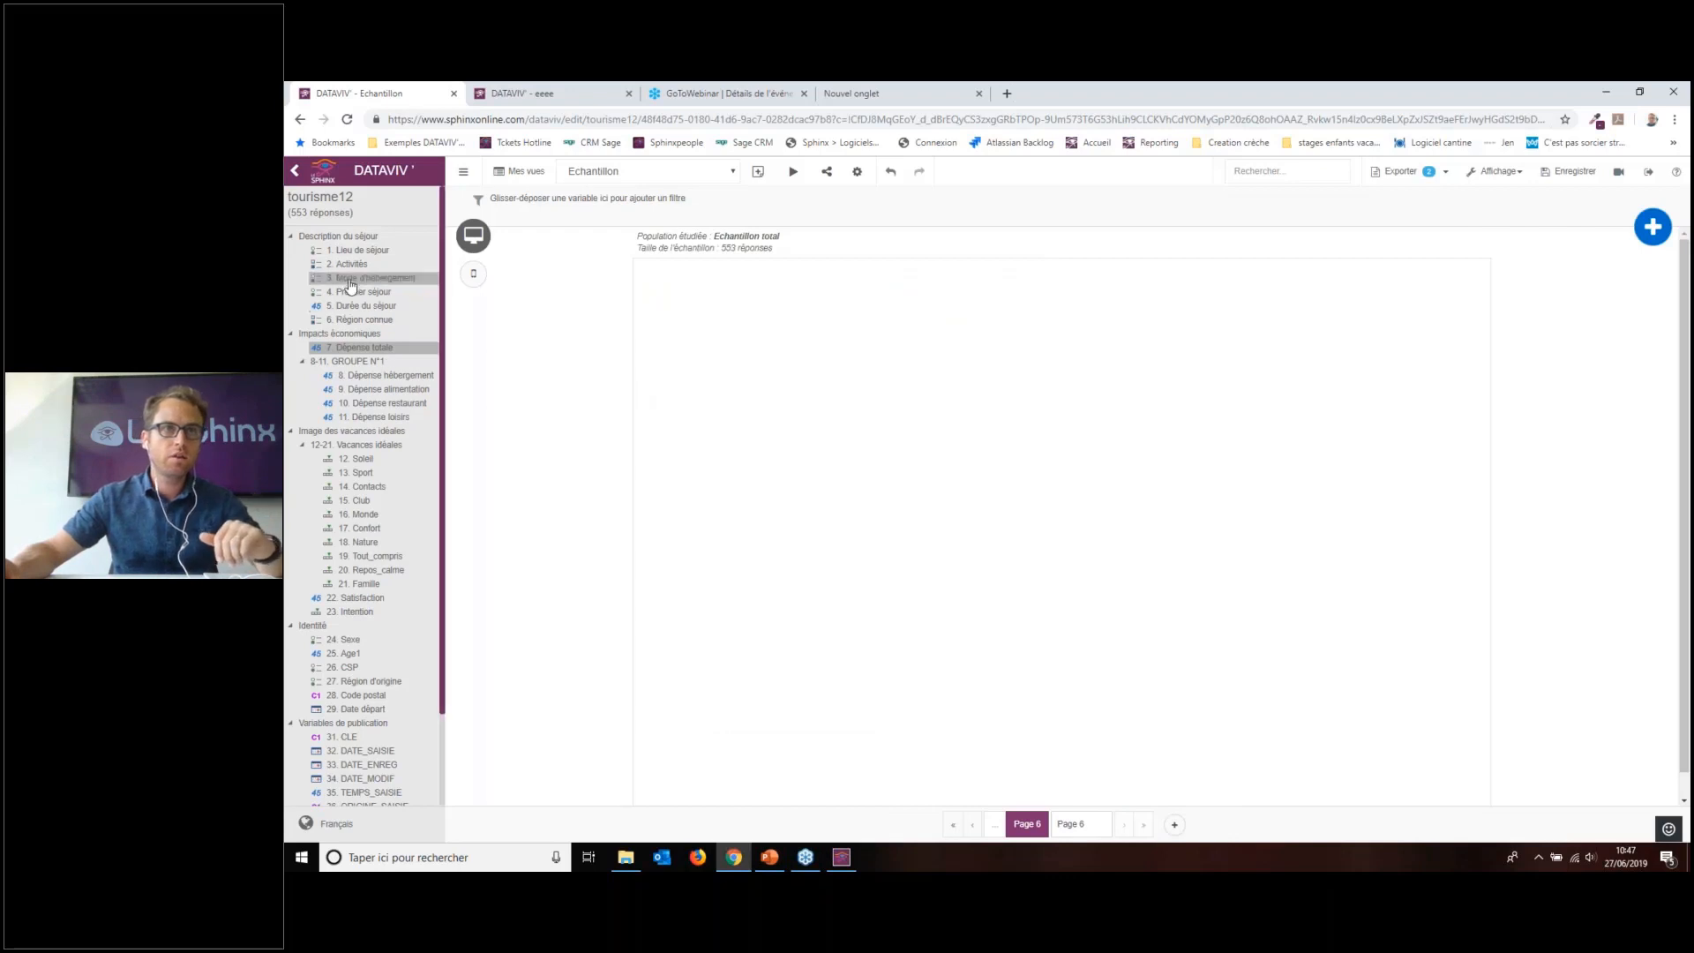
pyautogui.moveTo(370, 278); pyautogui.dragTo(830, 369)
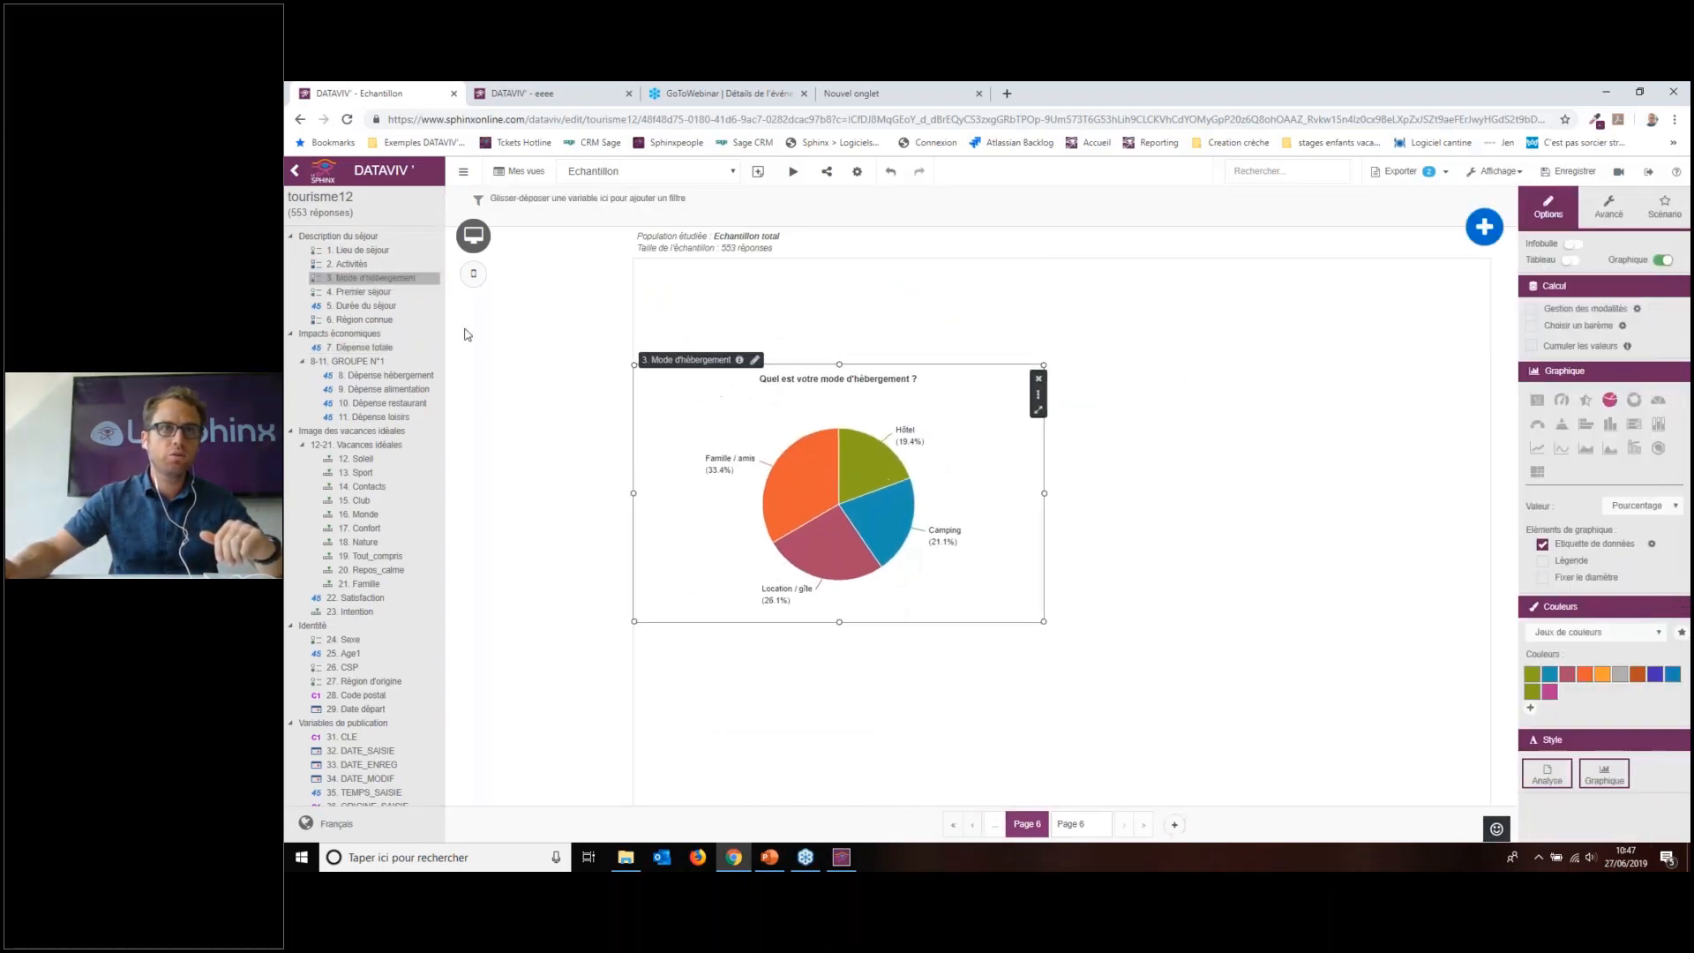
pyautogui.moveTo(363, 292); pyautogui.dragTo(543, 339)
pyautogui.moveTo(757, 476); pyautogui.dragTo(801, 575)
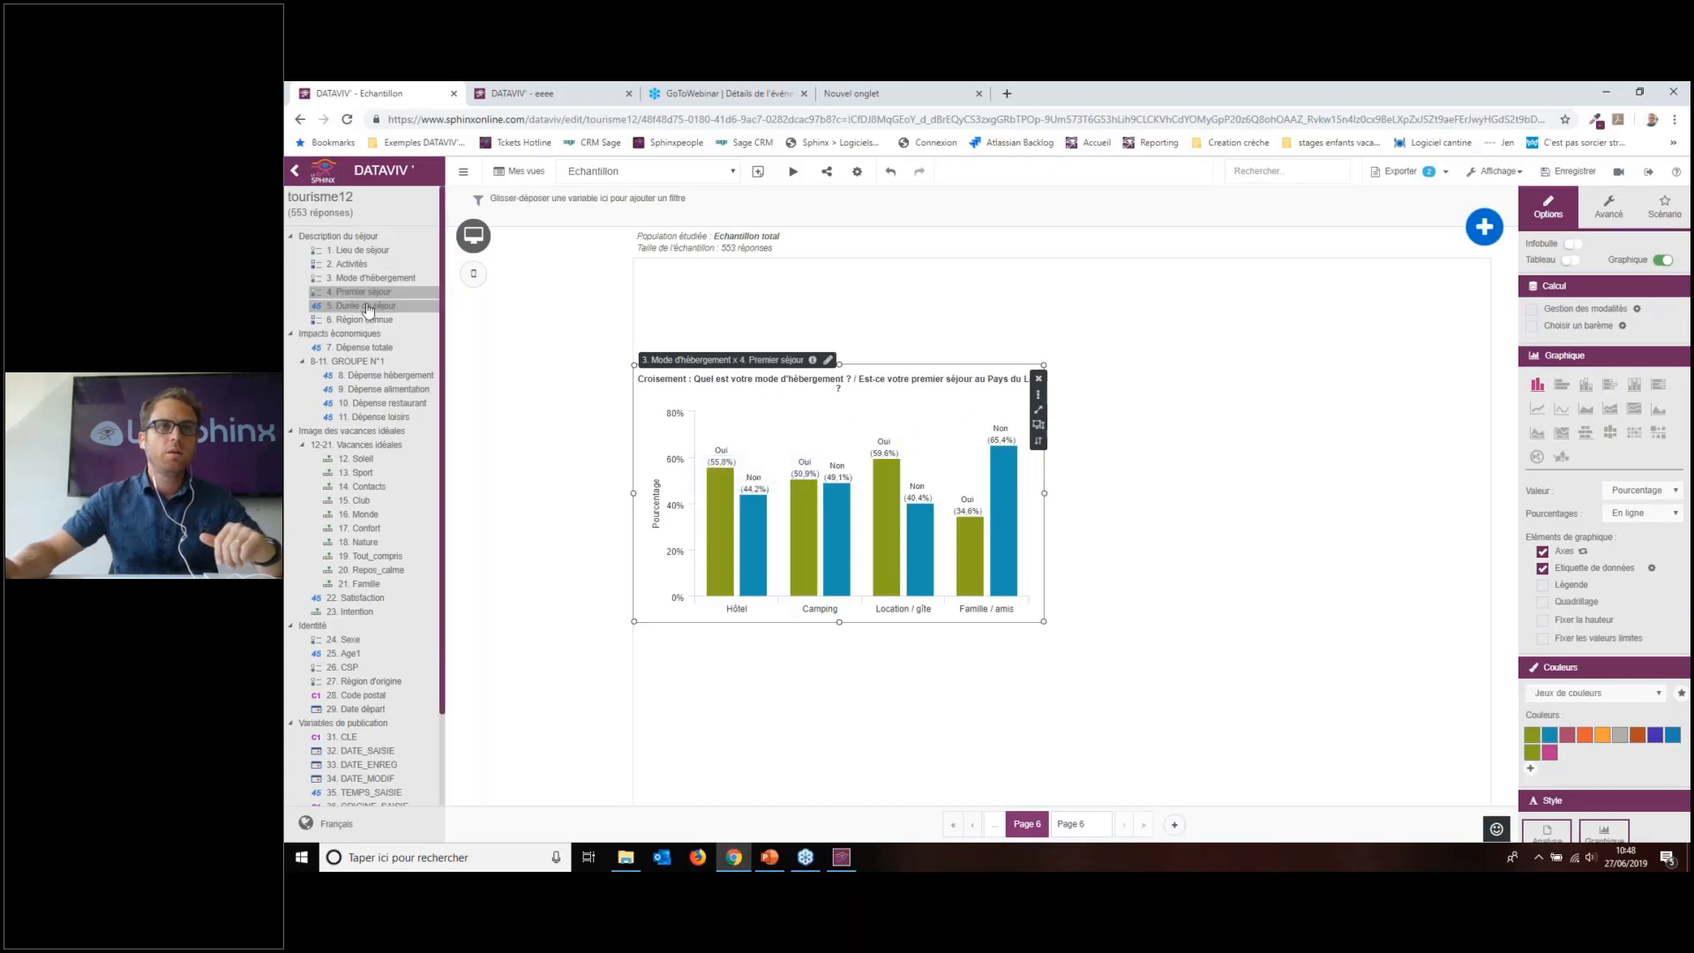
pyautogui.moveTo(363, 305); pyautogui.dragTo(909, 574)
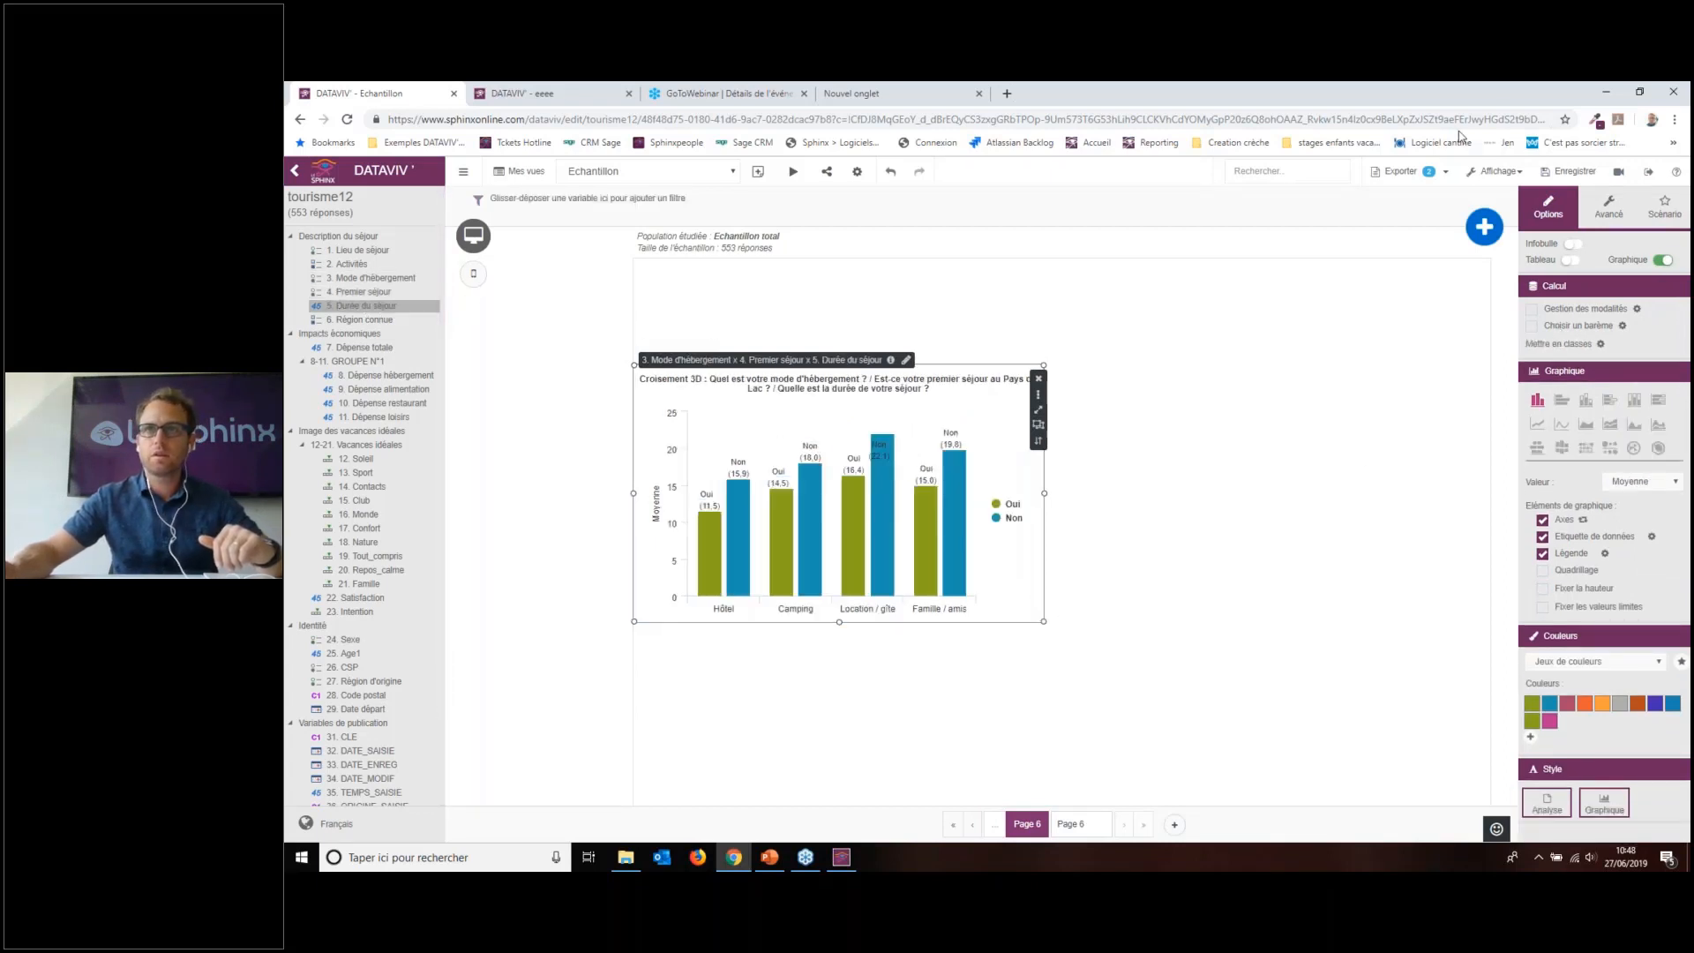
pyautogui.click(1571, 259)
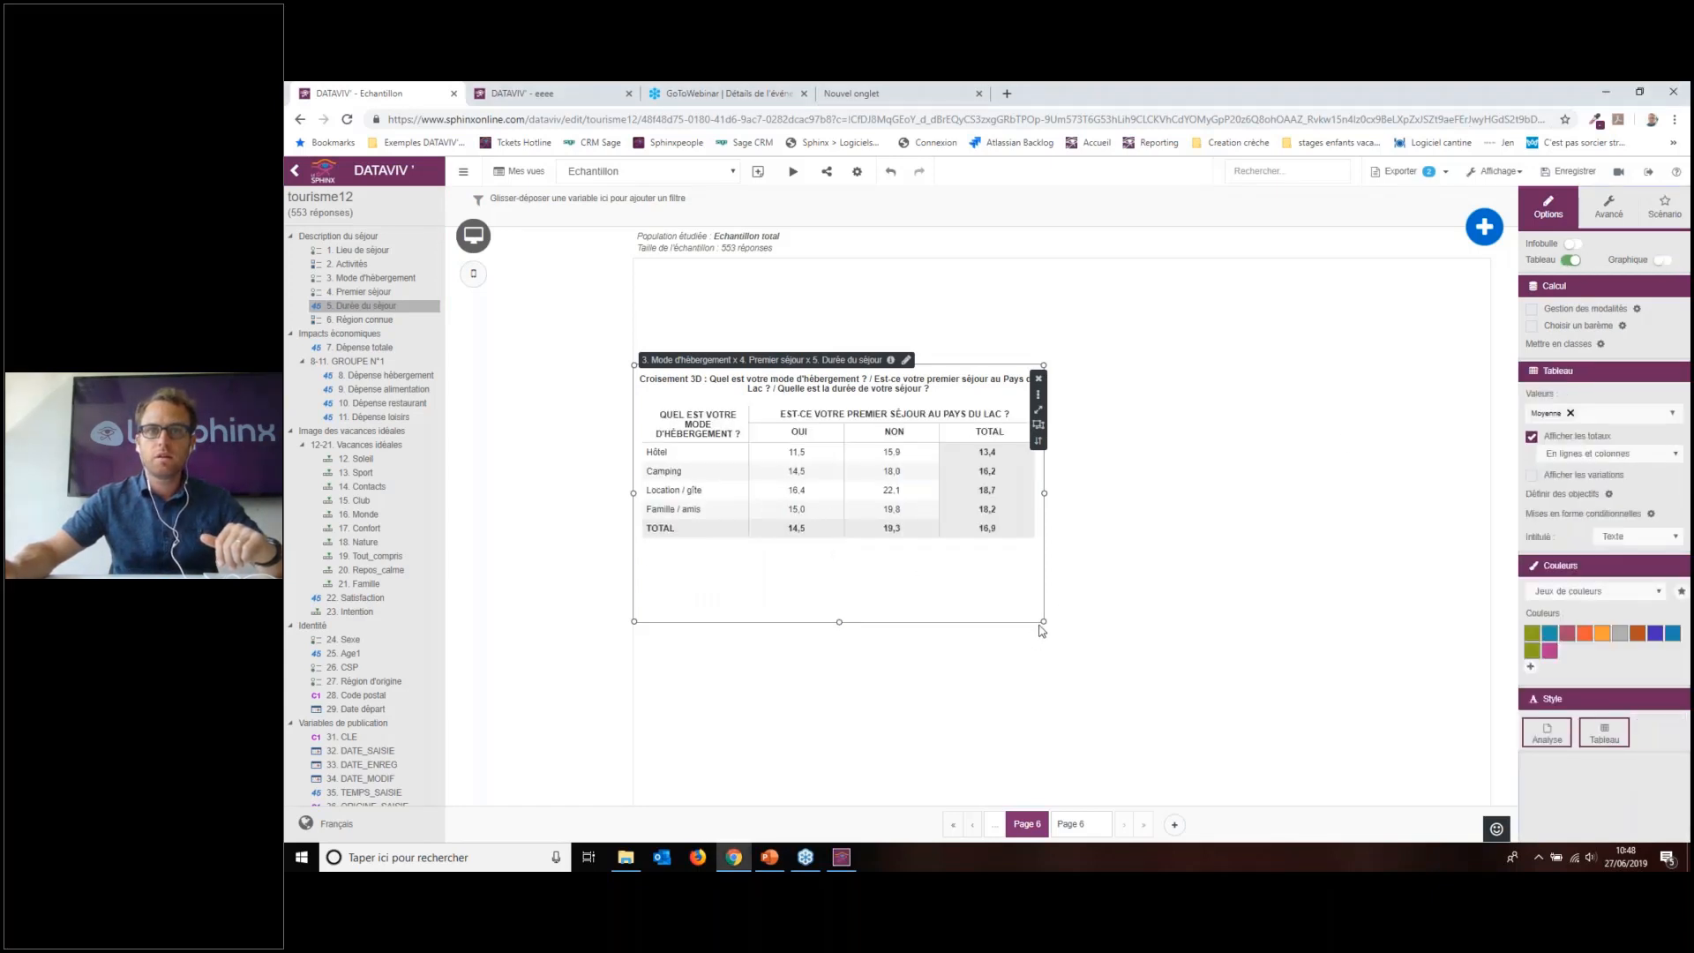
pyautogui.moveTo(1042, 630); pyautogui.dragTo(1100, 804)
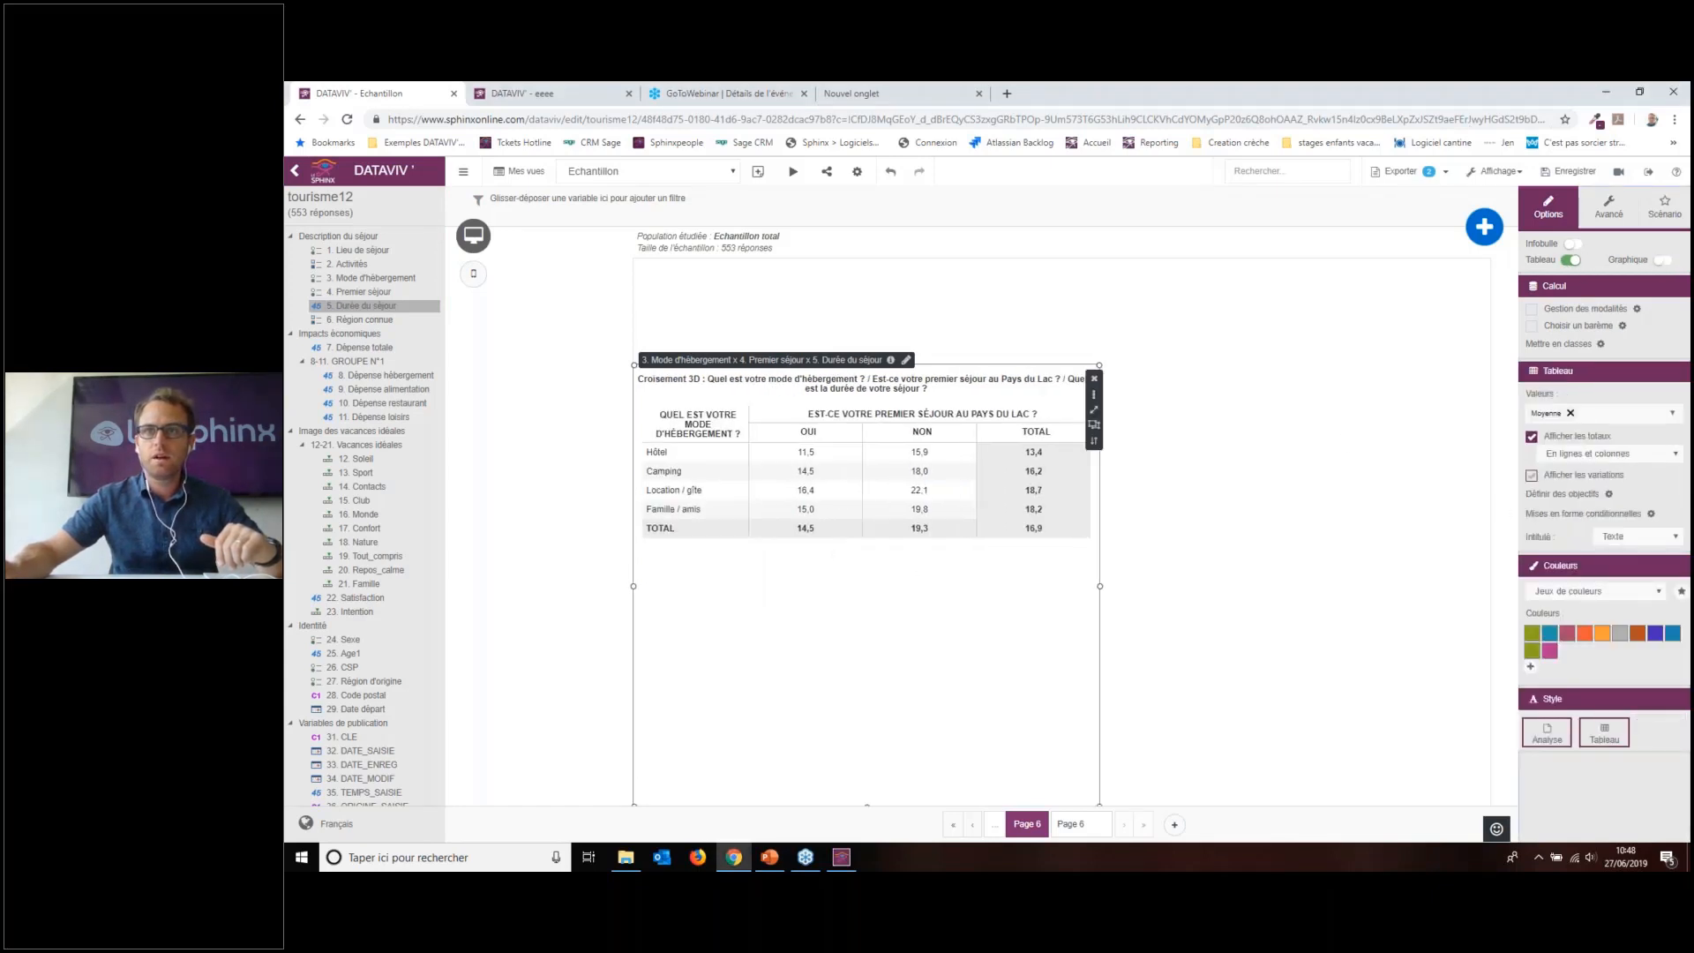
pyautogui.click(1576, 438)
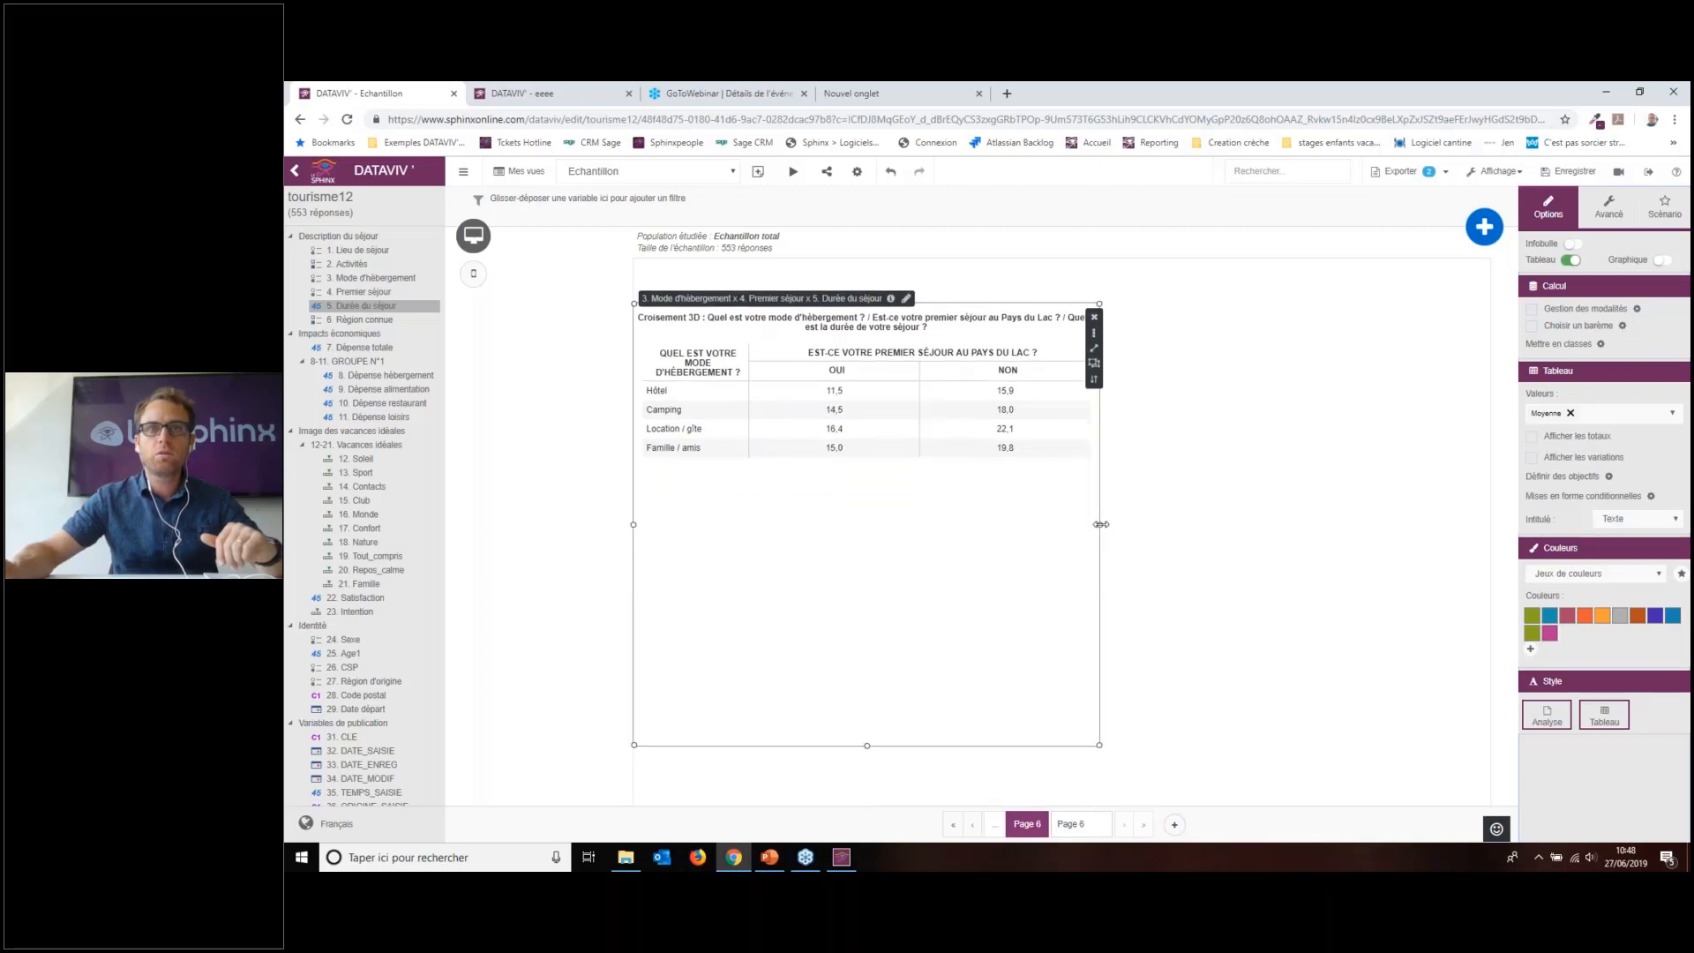
pyautogui.moveTo(1099, 524); pyautogui.dragTo(1022, 524)
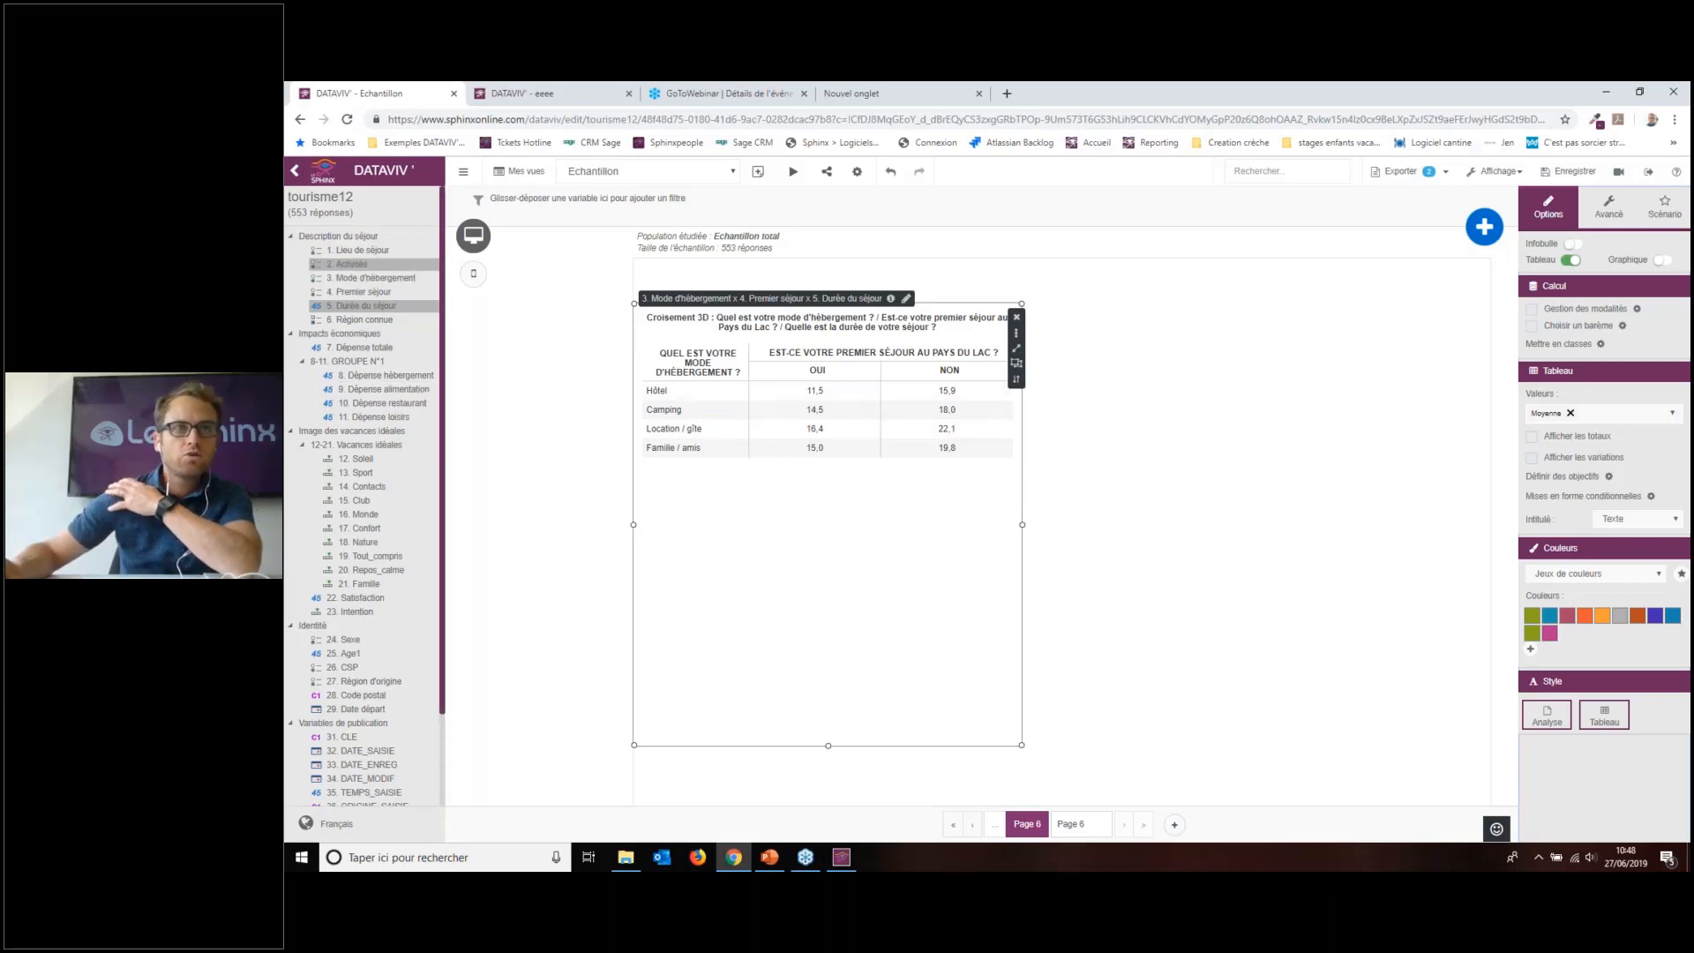
# Step: Add Sexe and Age1 as extra table columns and widen the widget to show them
pyautogui.moveTo(344, 647); pyautogui.dragTo(821, 706)
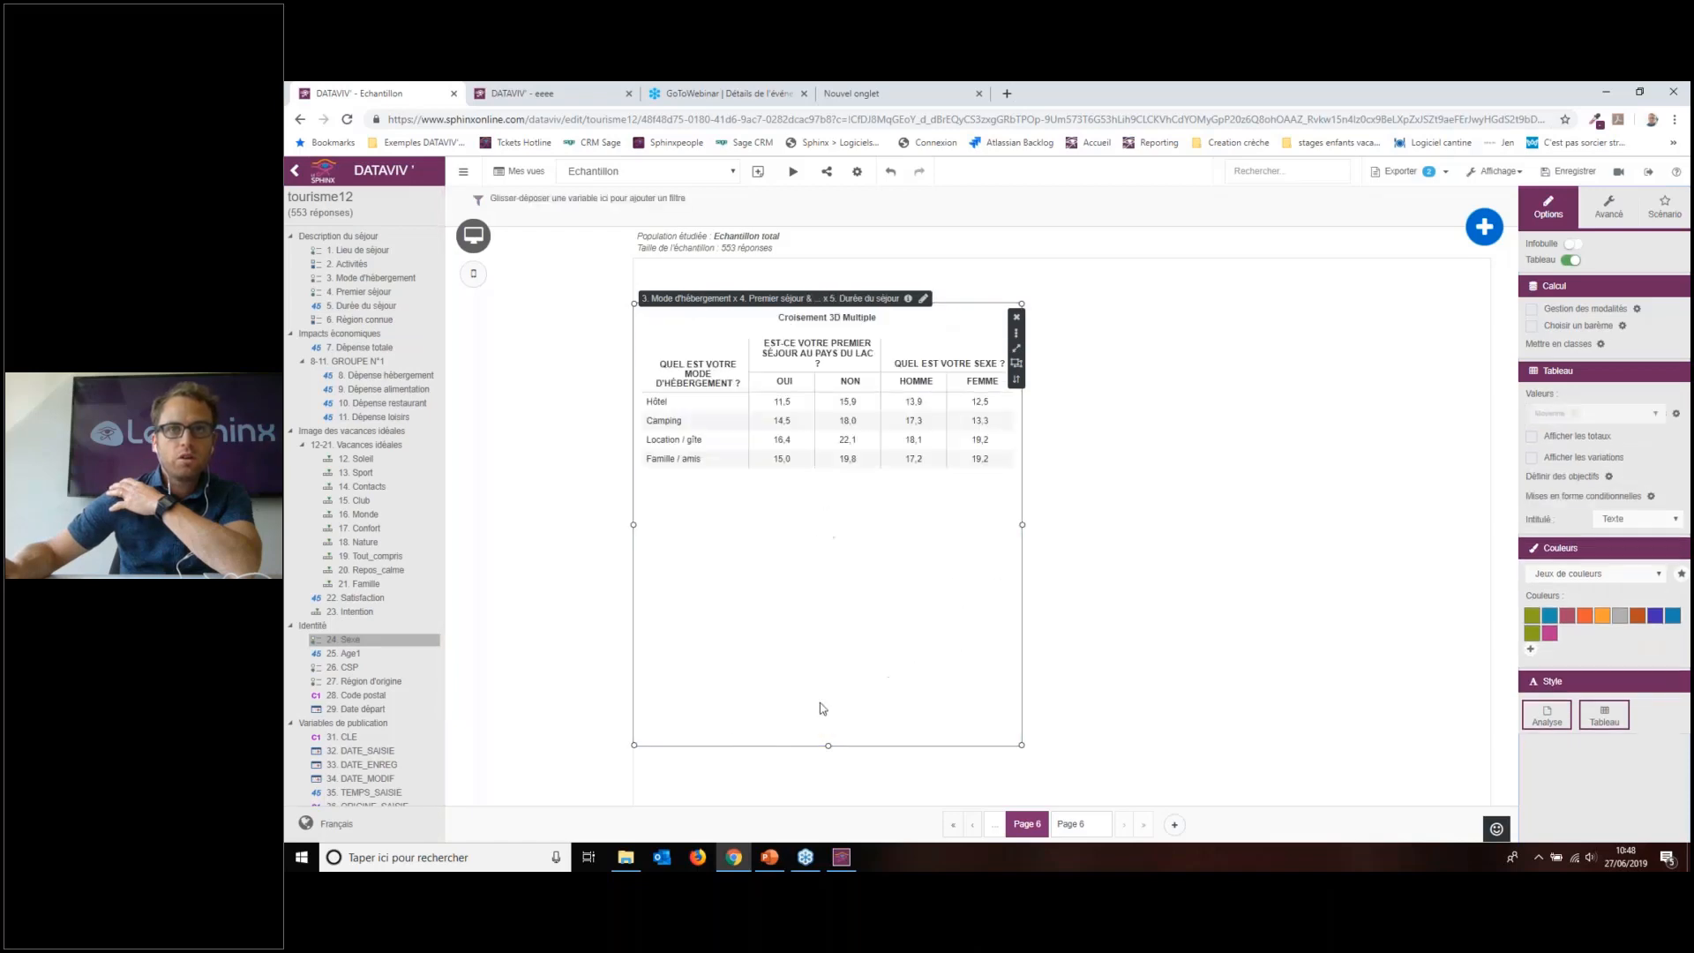
pyautogui.moveTo(349, 653); pyautogui.dragTo(827, 706)
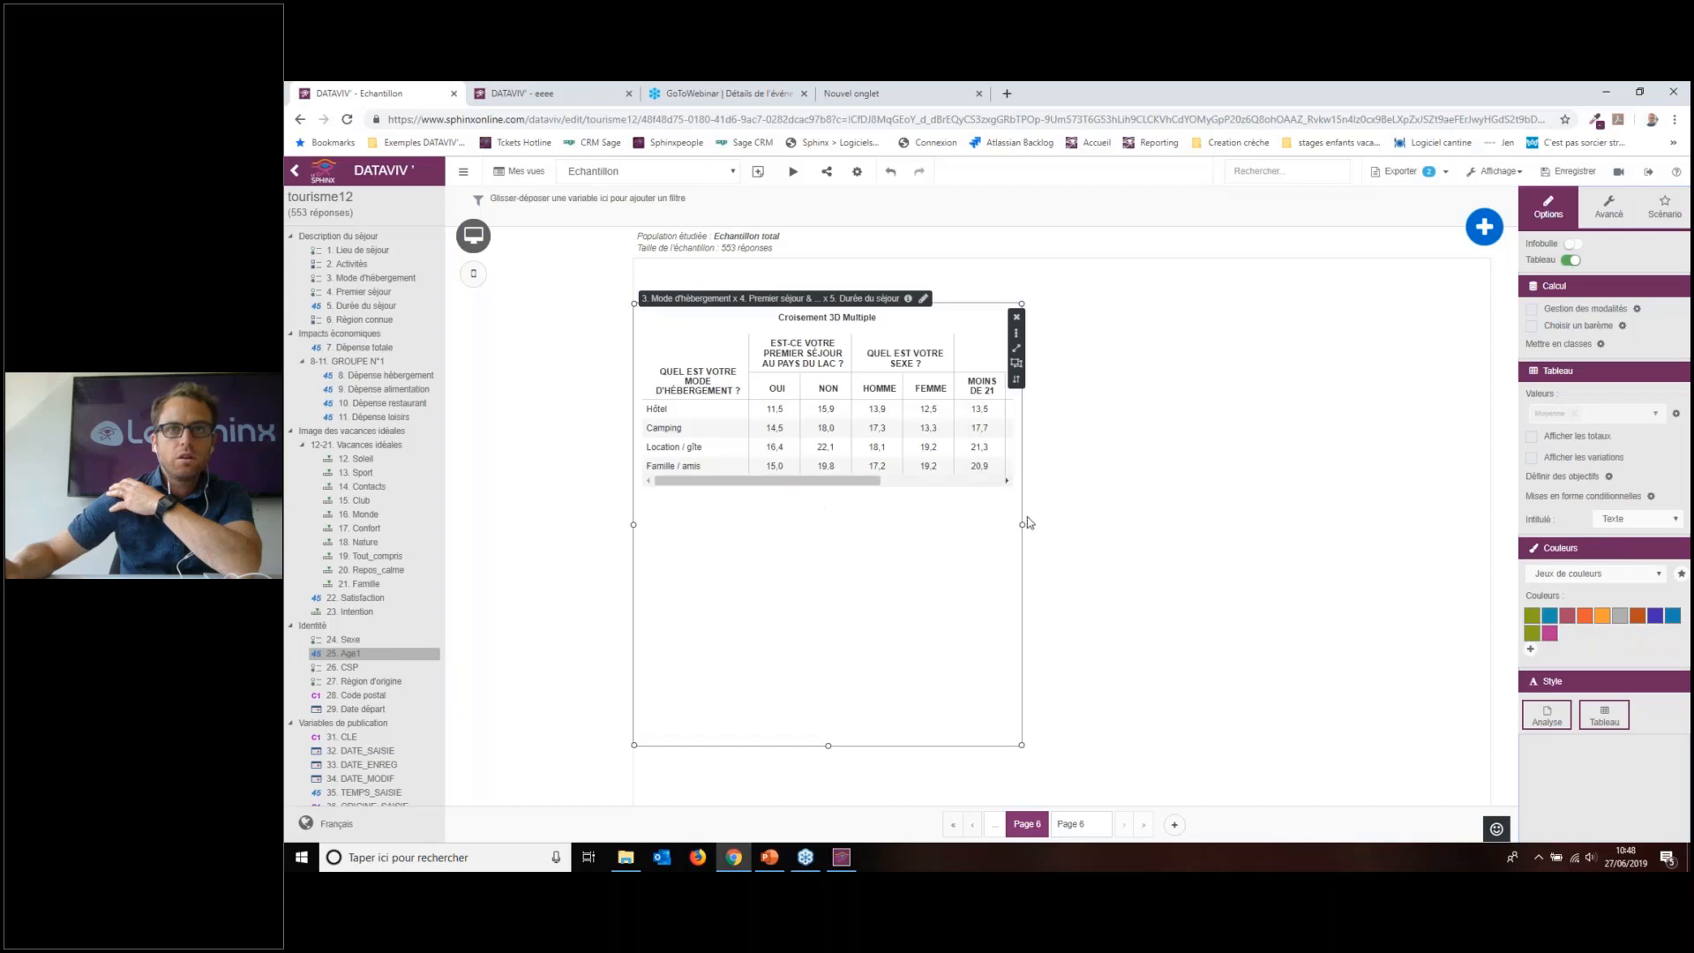
pyautogui.moveTo(1023, 525); pyautogui.dragTo(1440, 525)
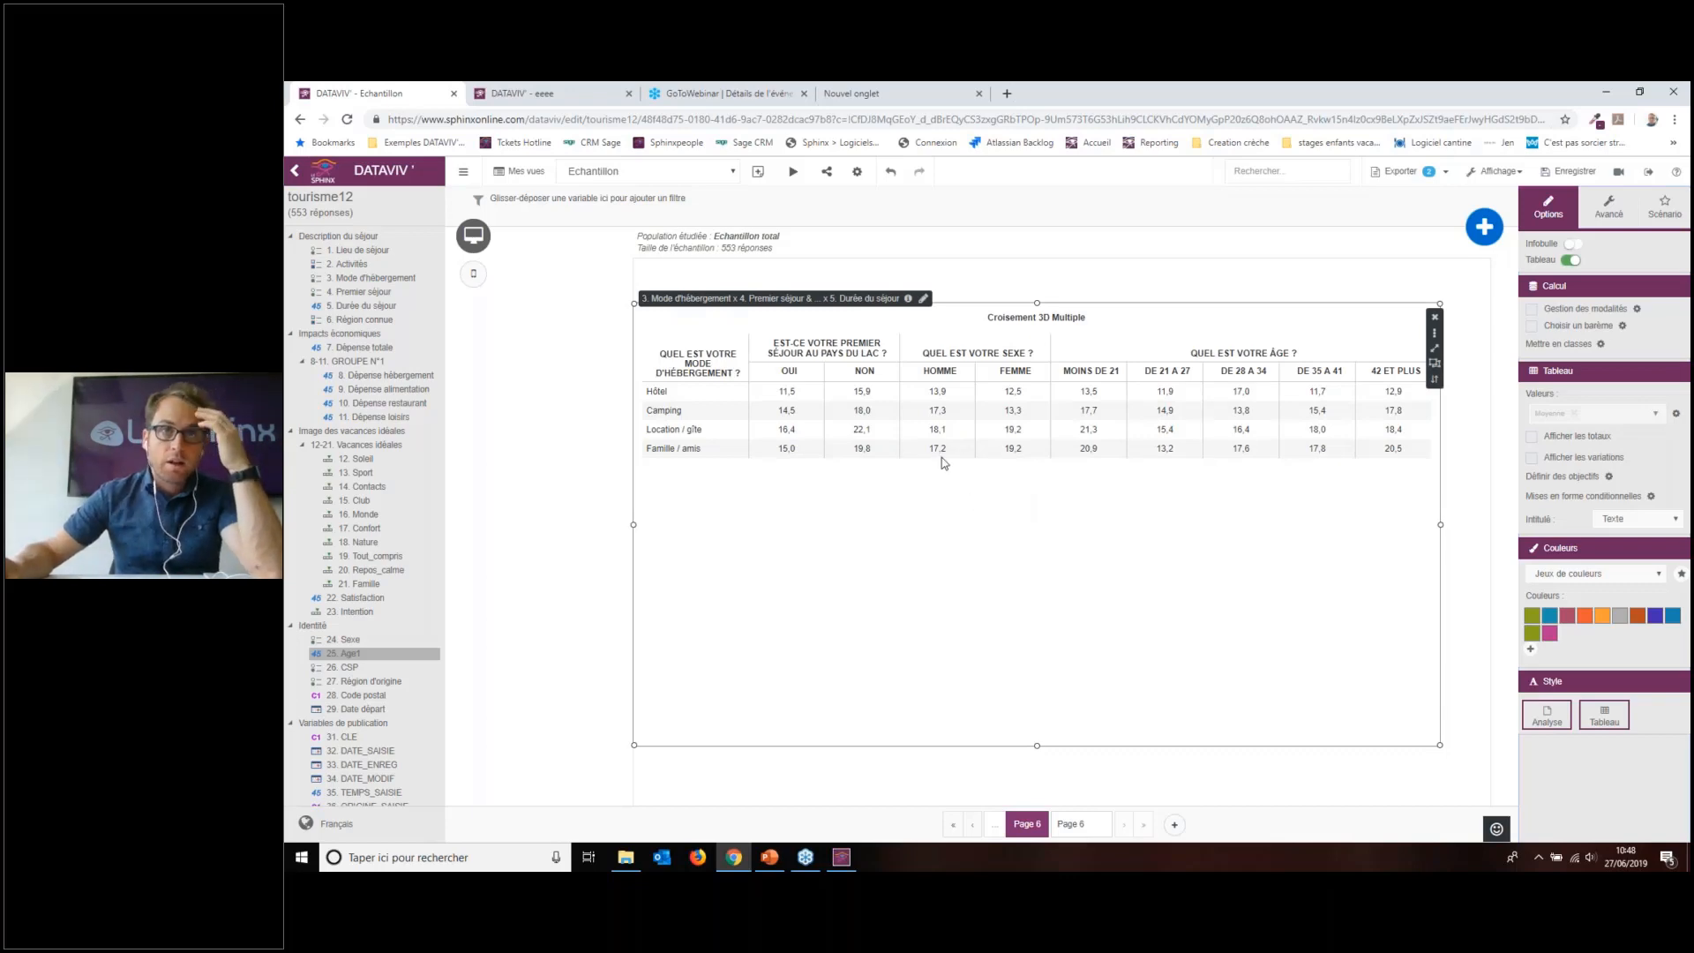
pyautogui.click(1639, 412)
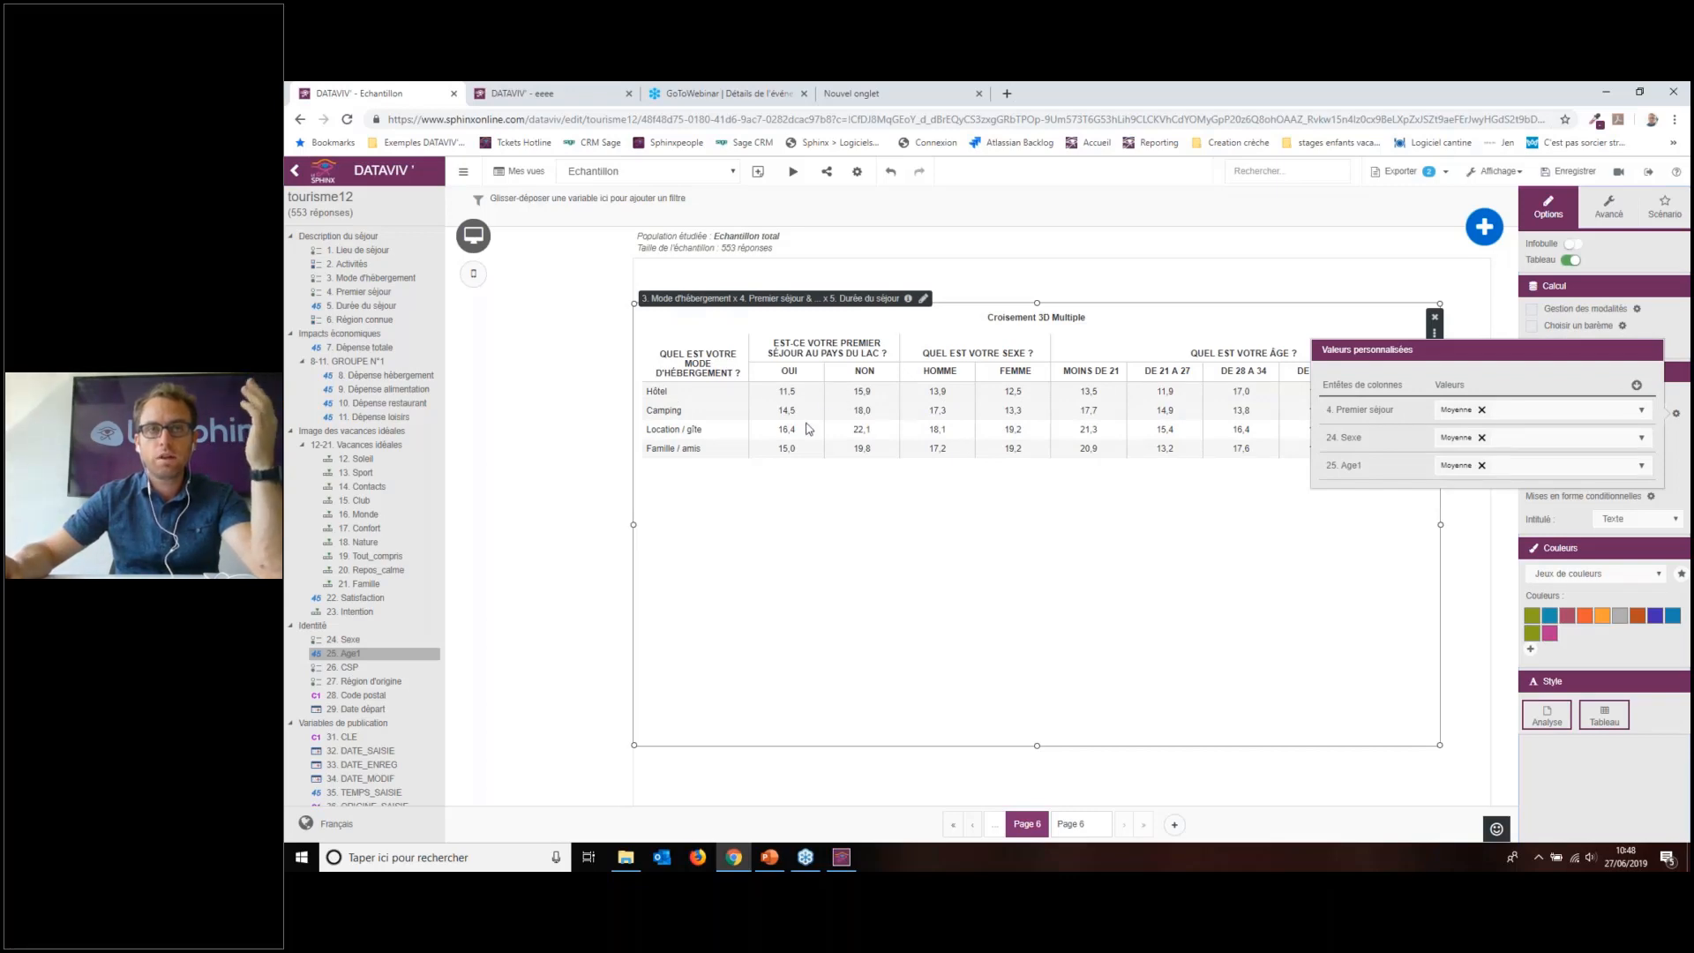
# Step: In custom values, set 4. Premier séjour to Moyenne and 24. Sexe to Somme
pyautogui.click(1527, 415)
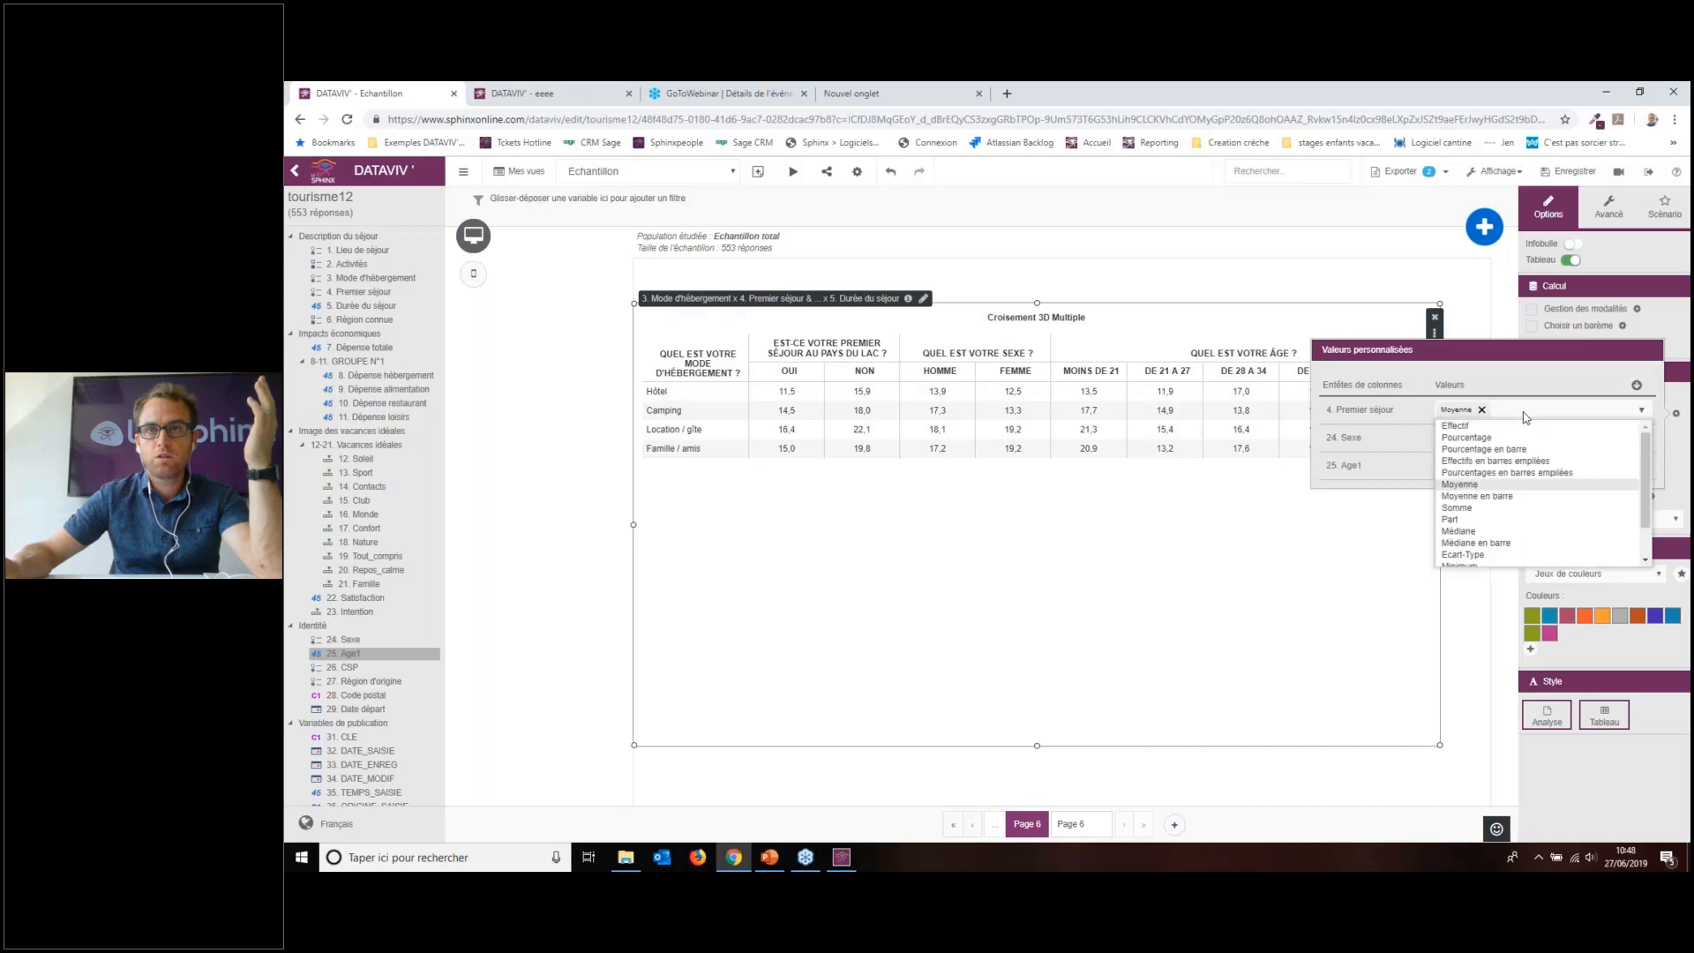
pyautogui.click(1490, 485)
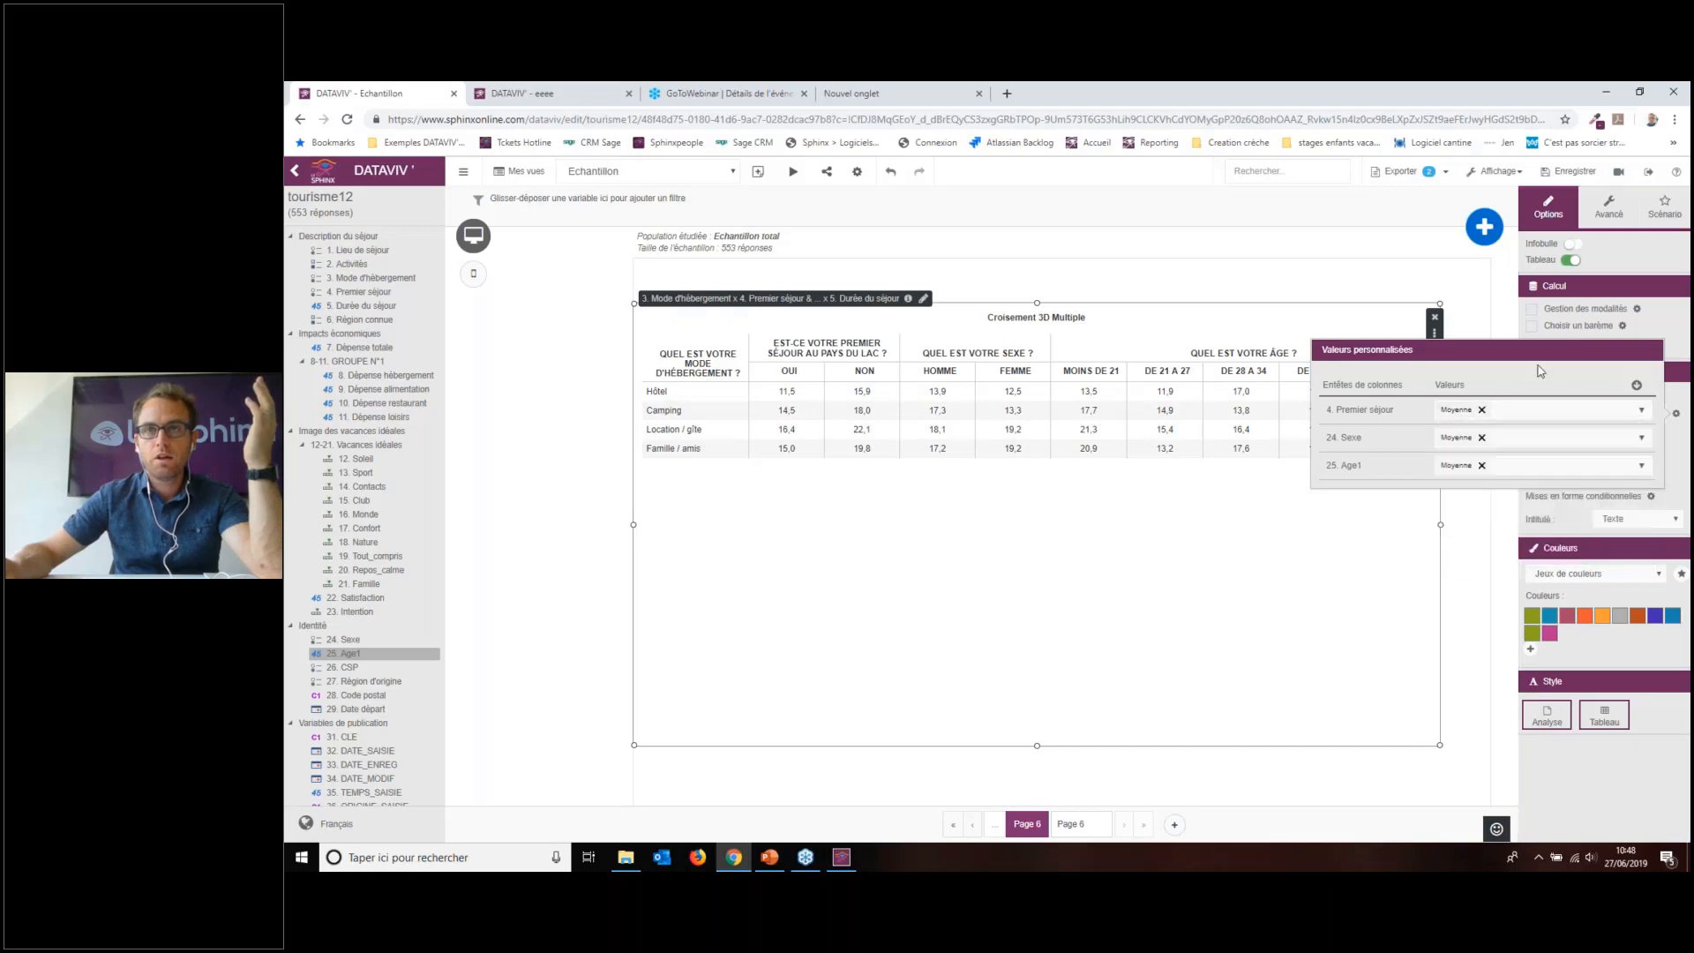
pyautogui.click(1540, 441)
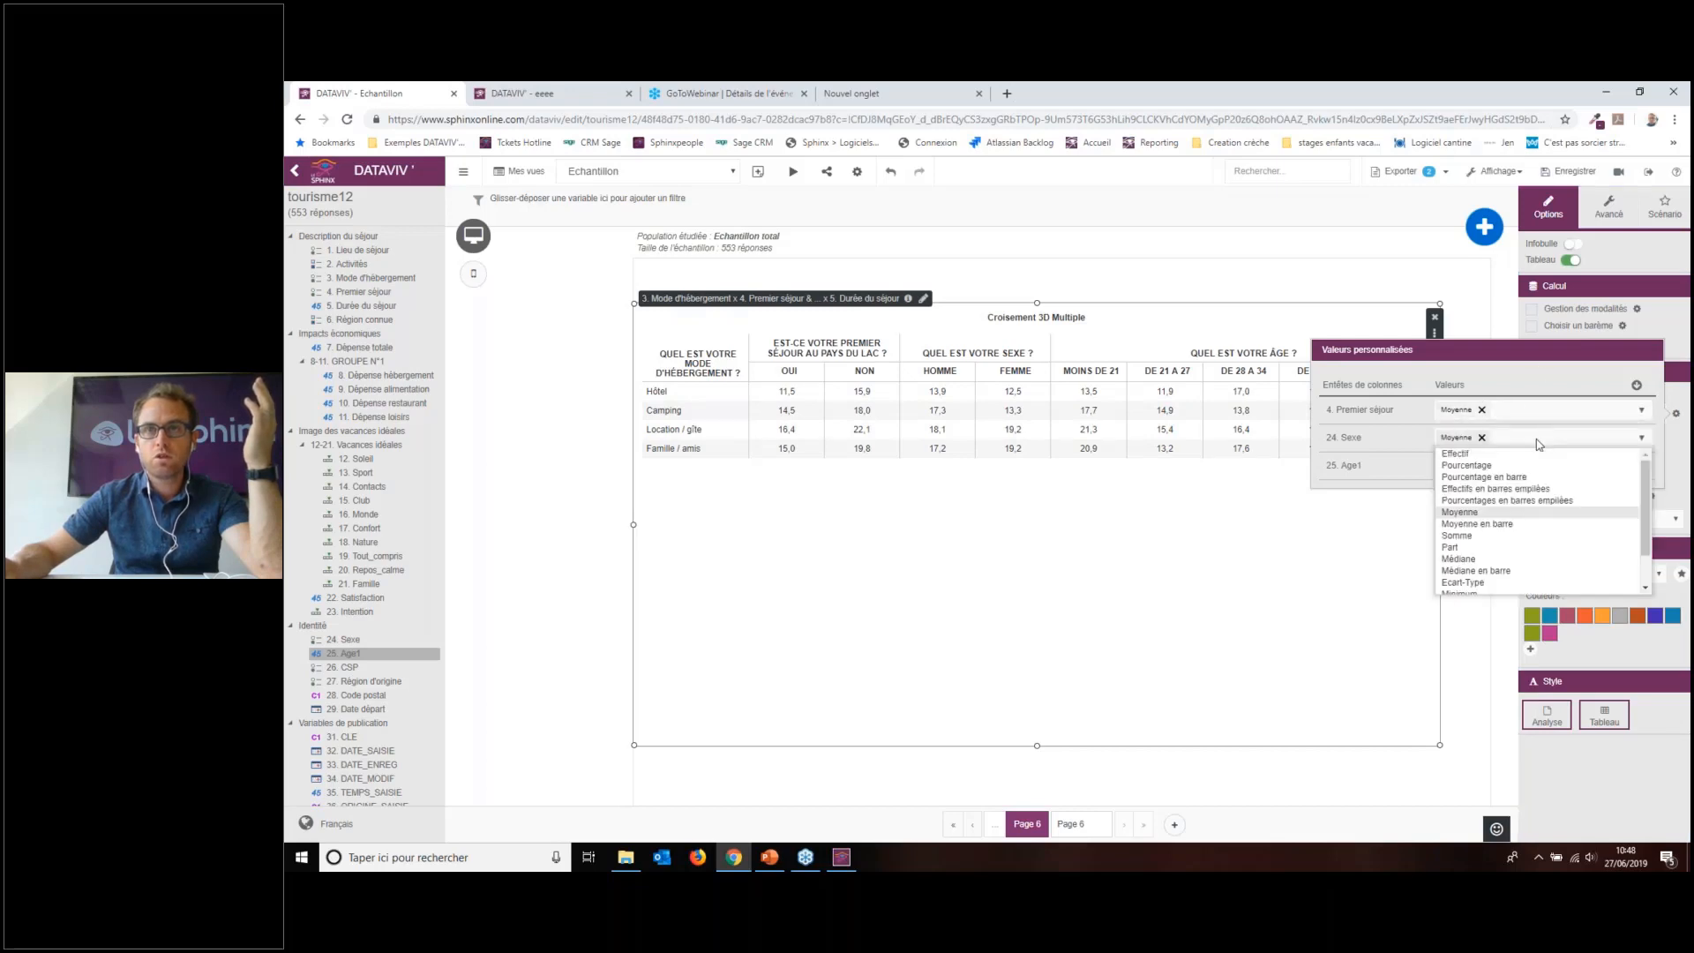
pyautogui.click(1494, 536)
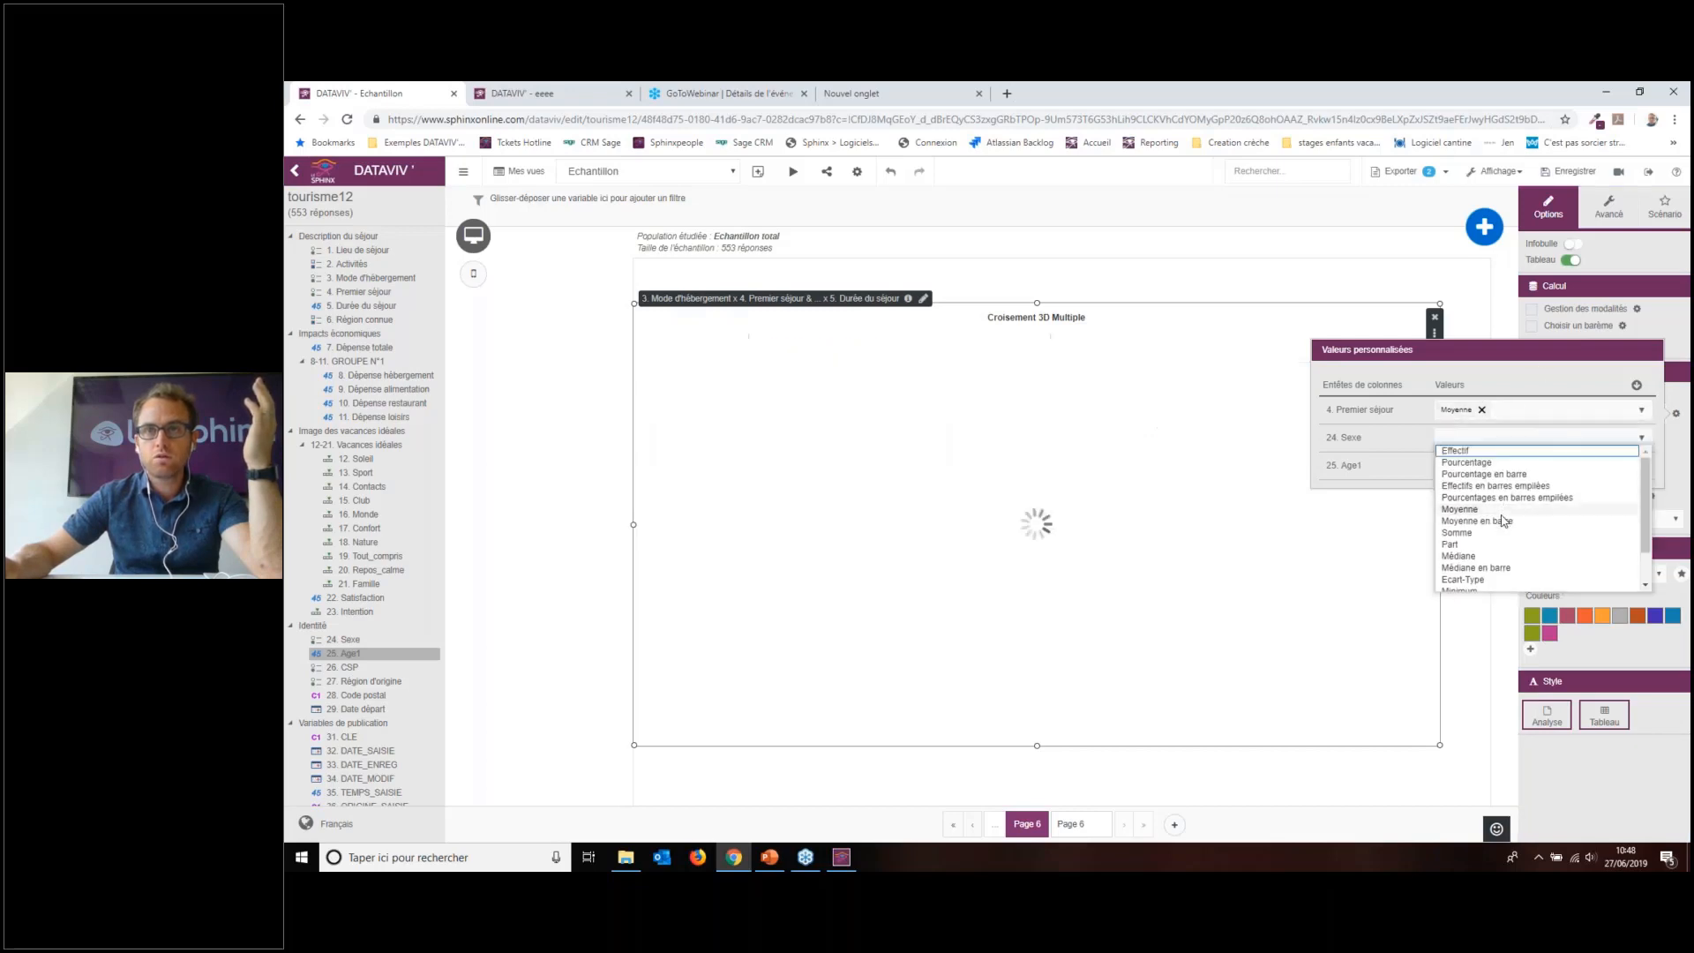
pyautogui.click(1470, 618)
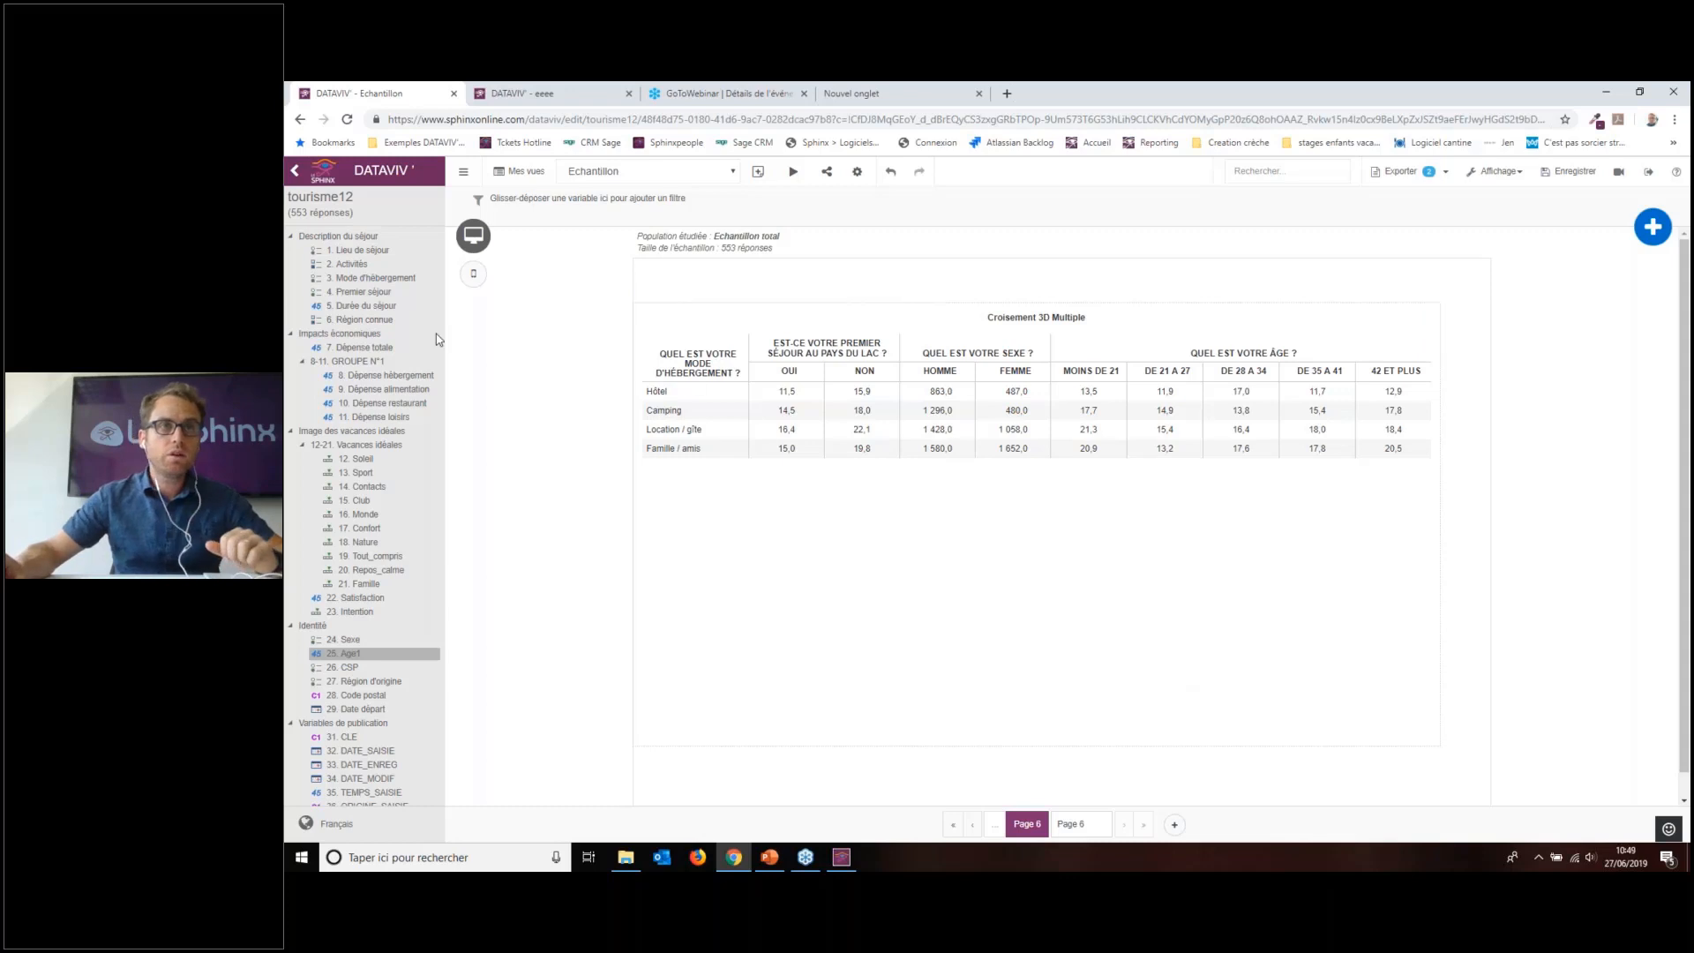
# Step: Filter the report by Mode d'hébergement with Hôtel moved to hidden categories, and add blank Page 7
pyautogui.moveTo(372, 287); pyautogui.dragTo(559, 200)
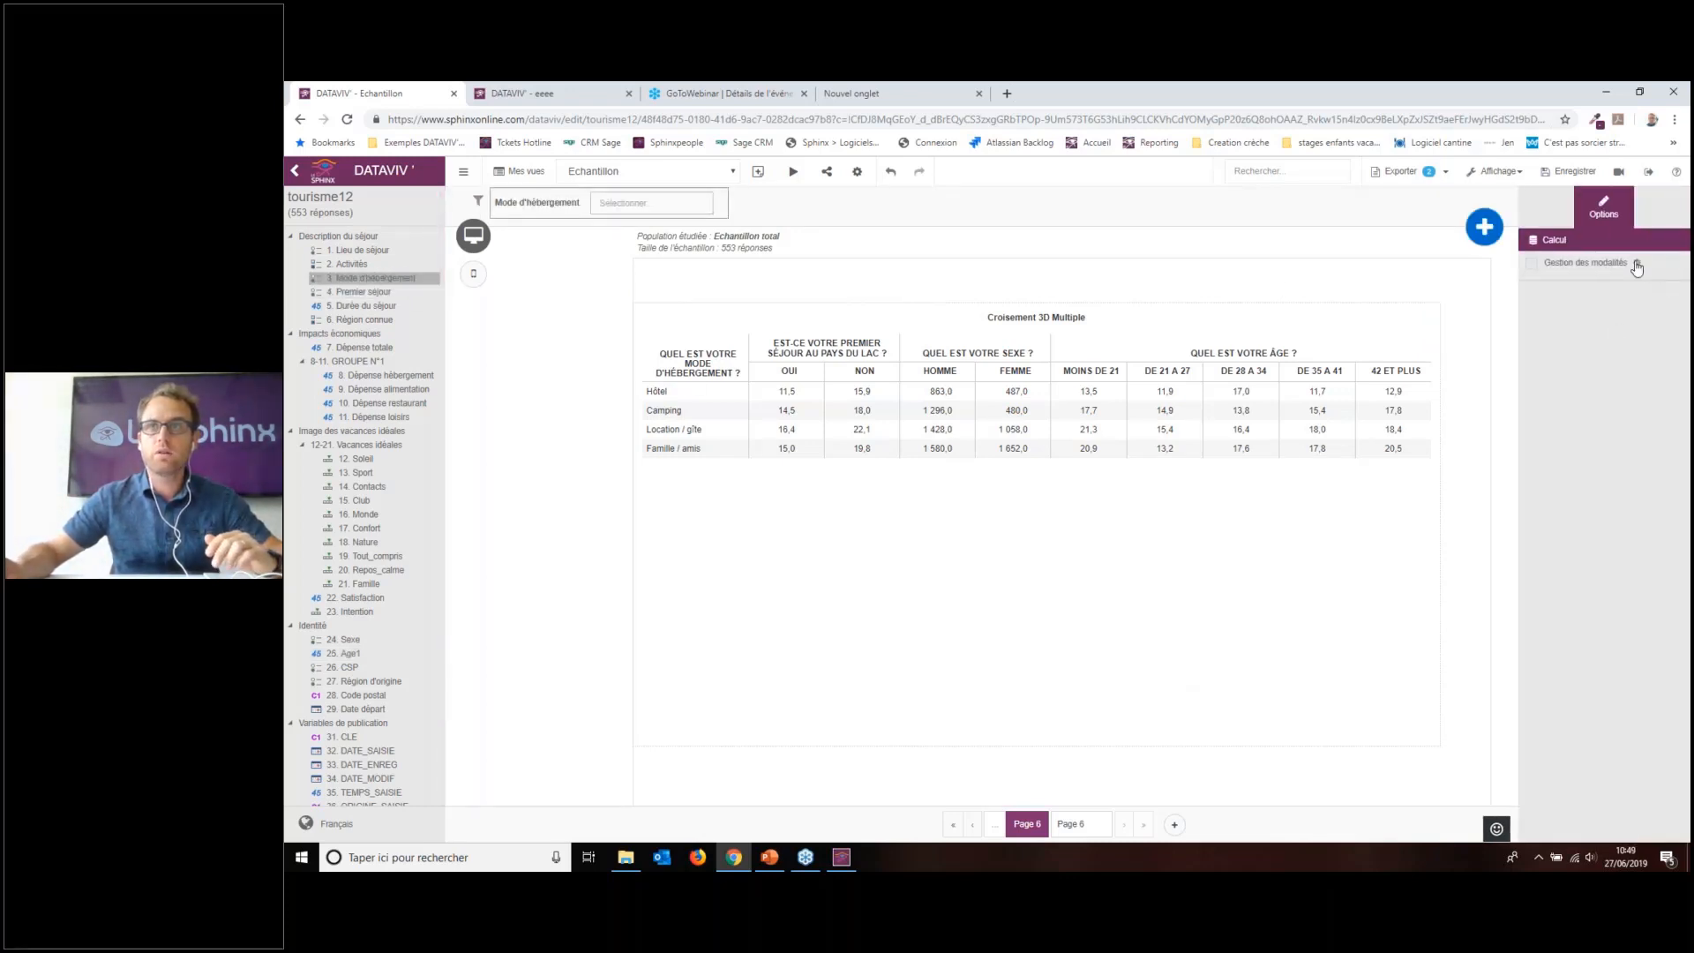
pyautogui.click(1637, 264)
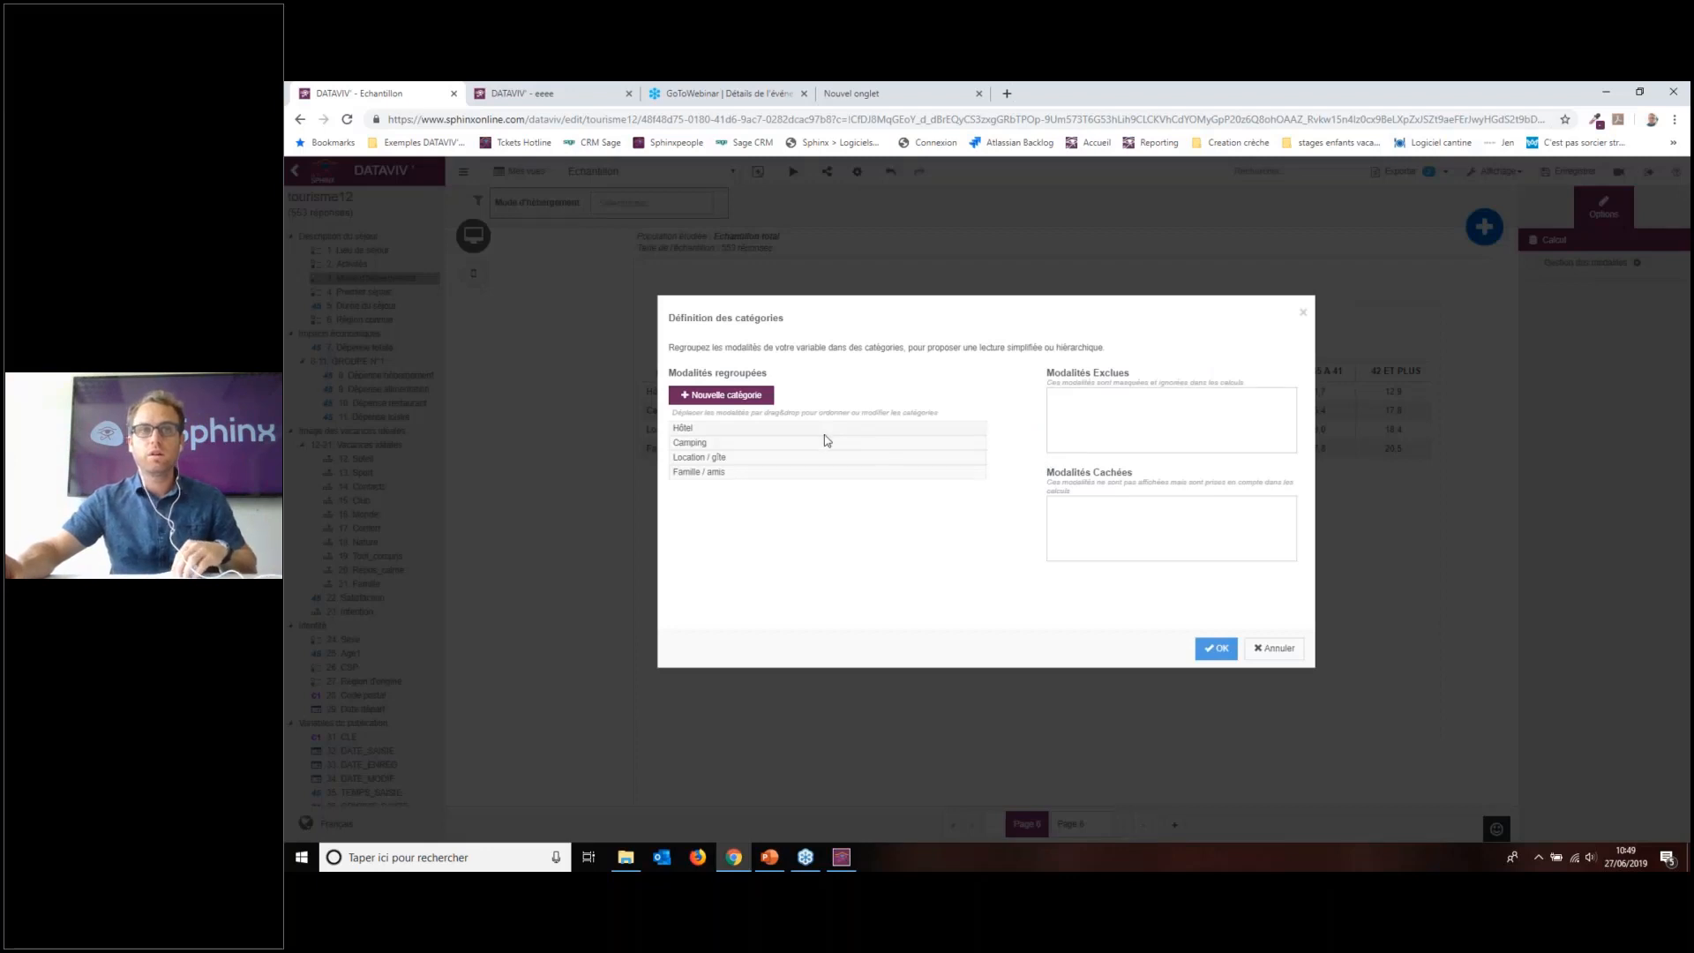
pyautogui.moveTo(826, 429); pyautogui.dragTo(1253, 534)
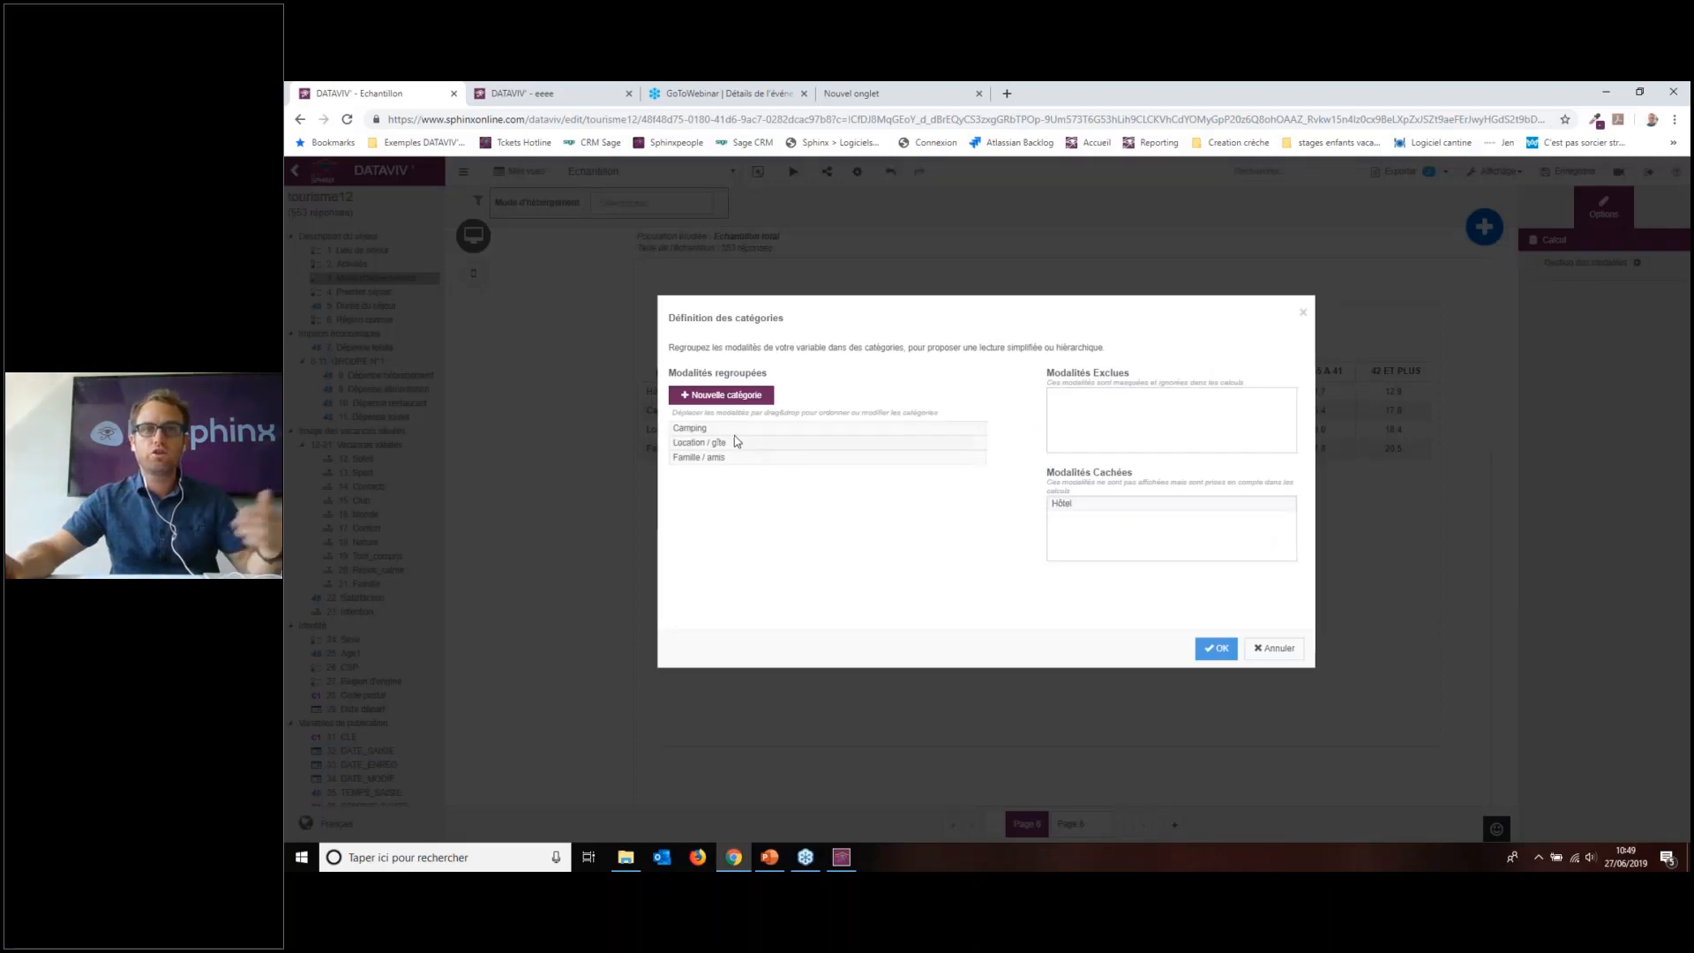
pyautogui.click(1216, 648)
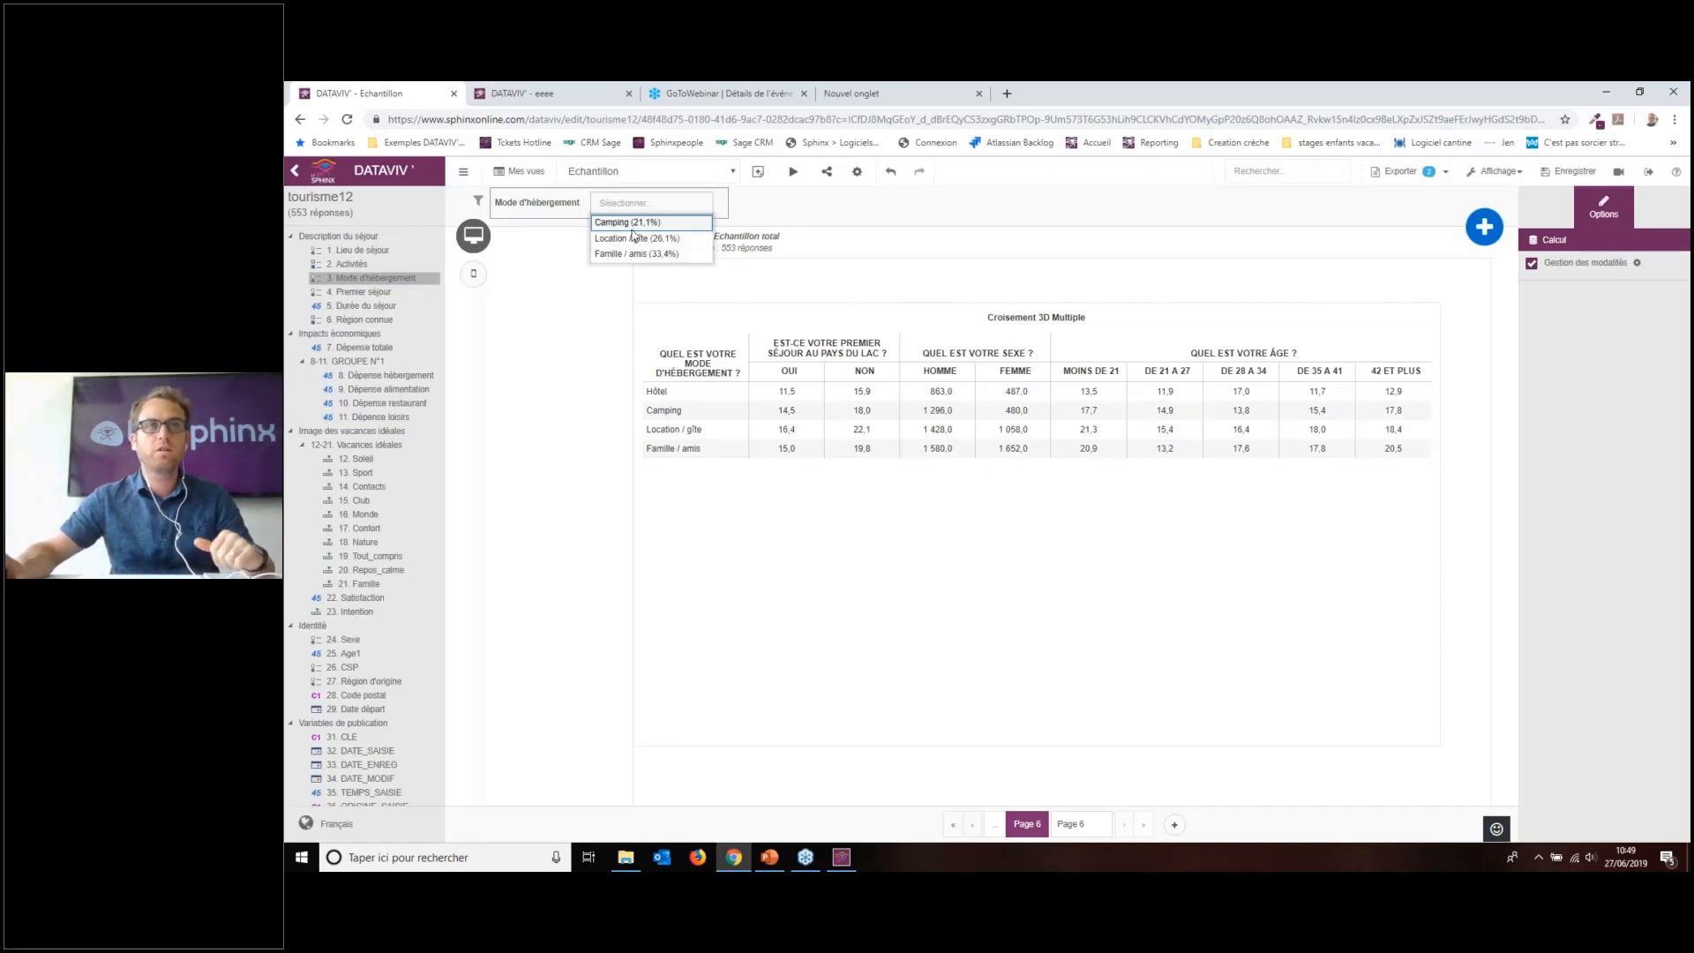
pyautogui.click(863, 269)
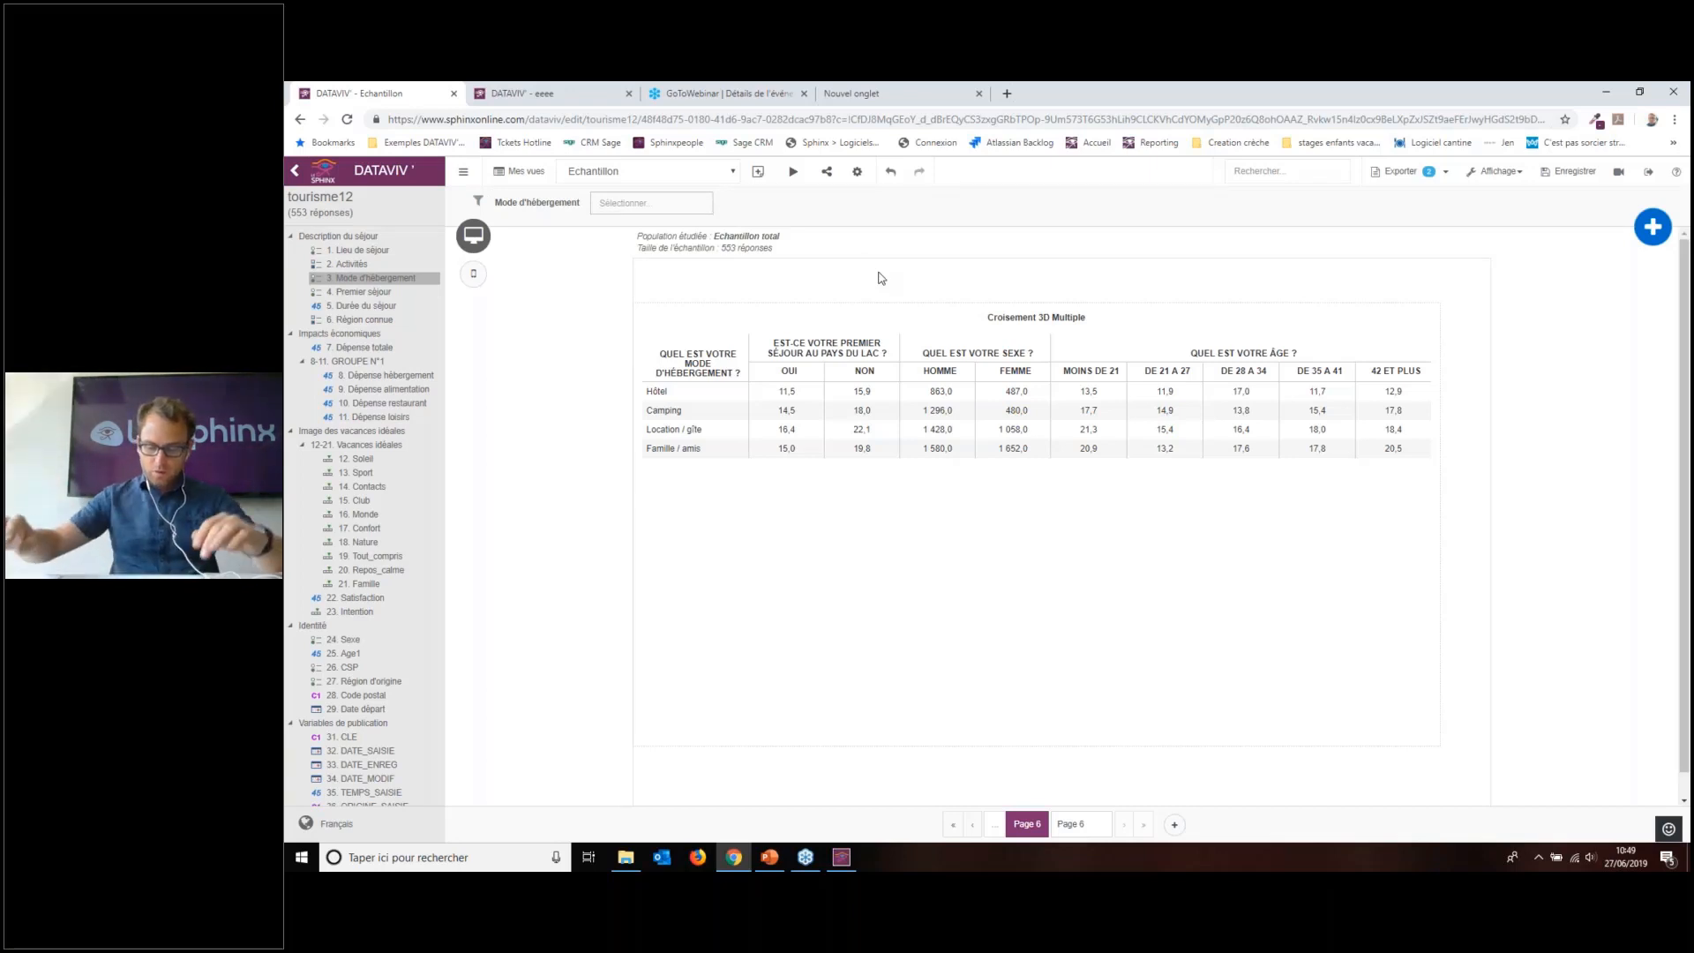
pyautogui.click(1175, 824)
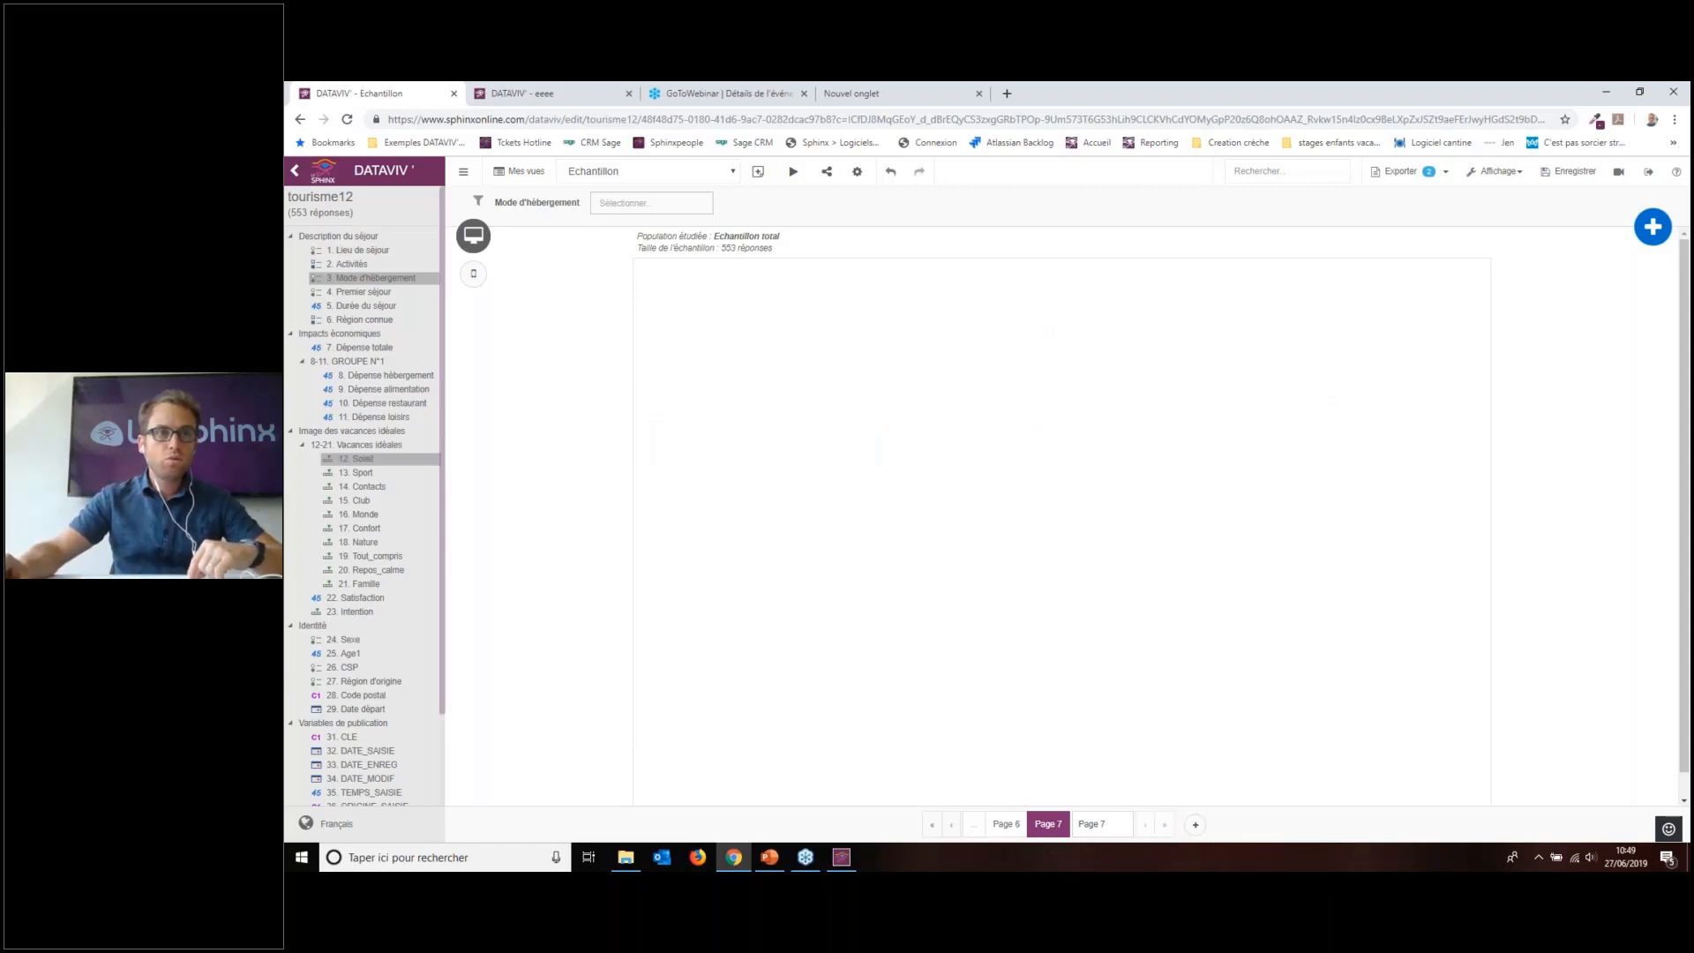
# Step: Place a 27. Région d'origine percentage bar chart on Page 7
pyautogui.scroll(-1, 375, 424)
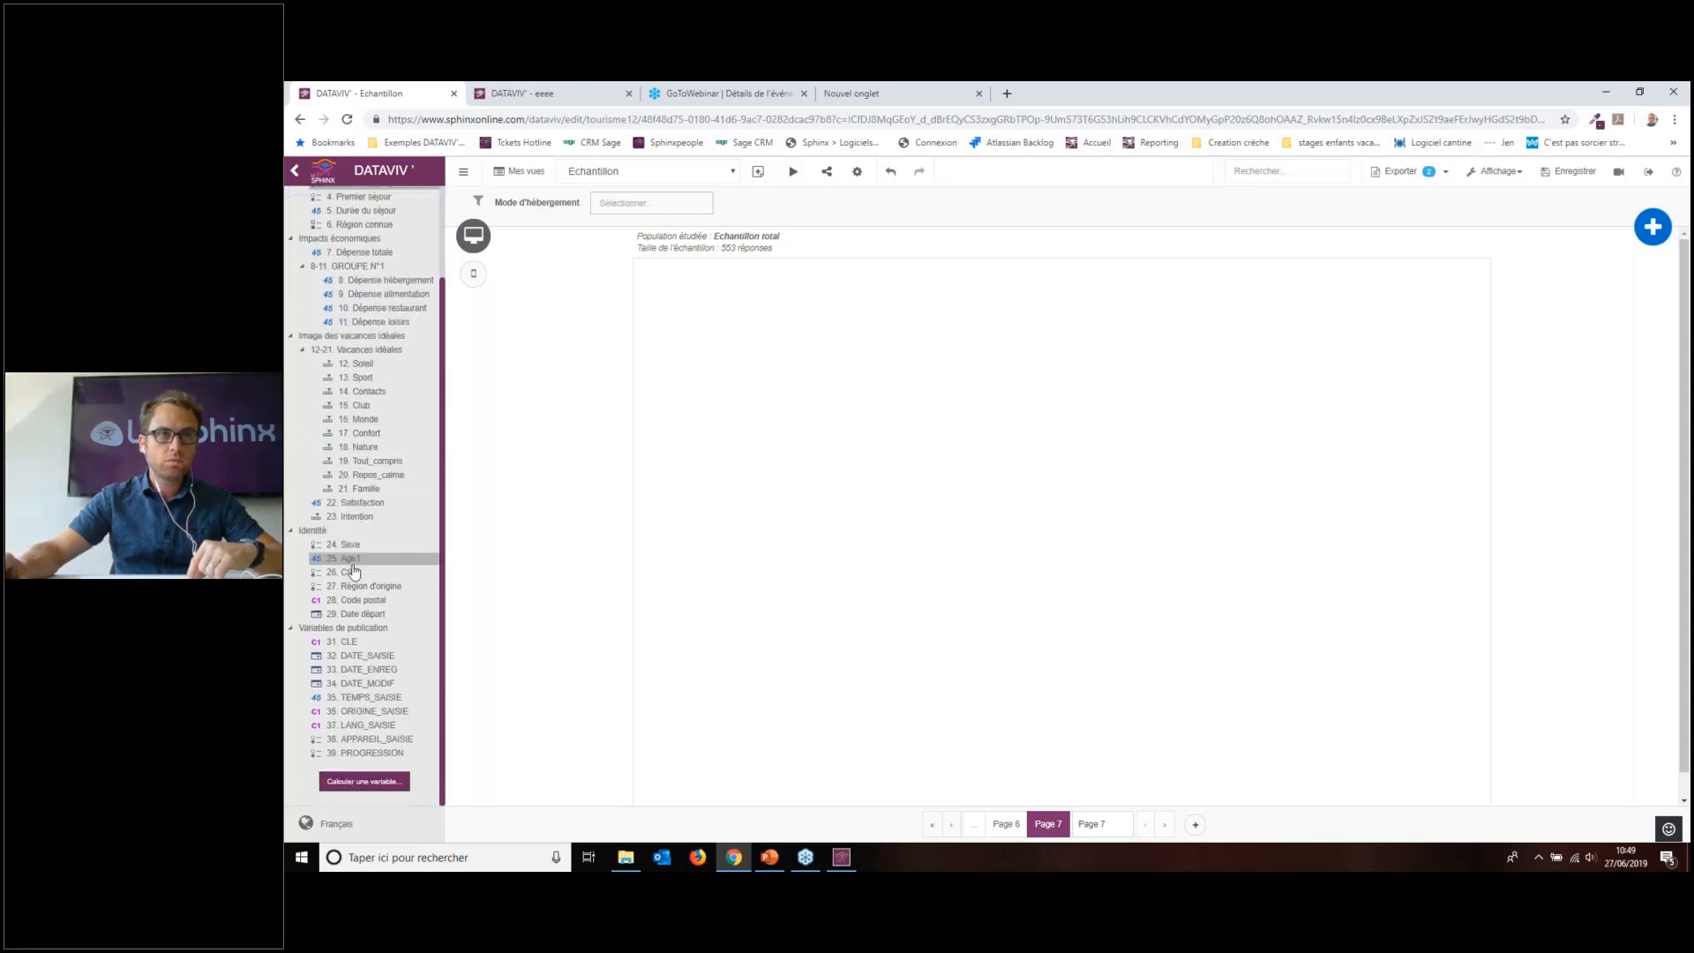
pyautogui.moveTo(366, 586); pyautogui.dragTo(840, 336)
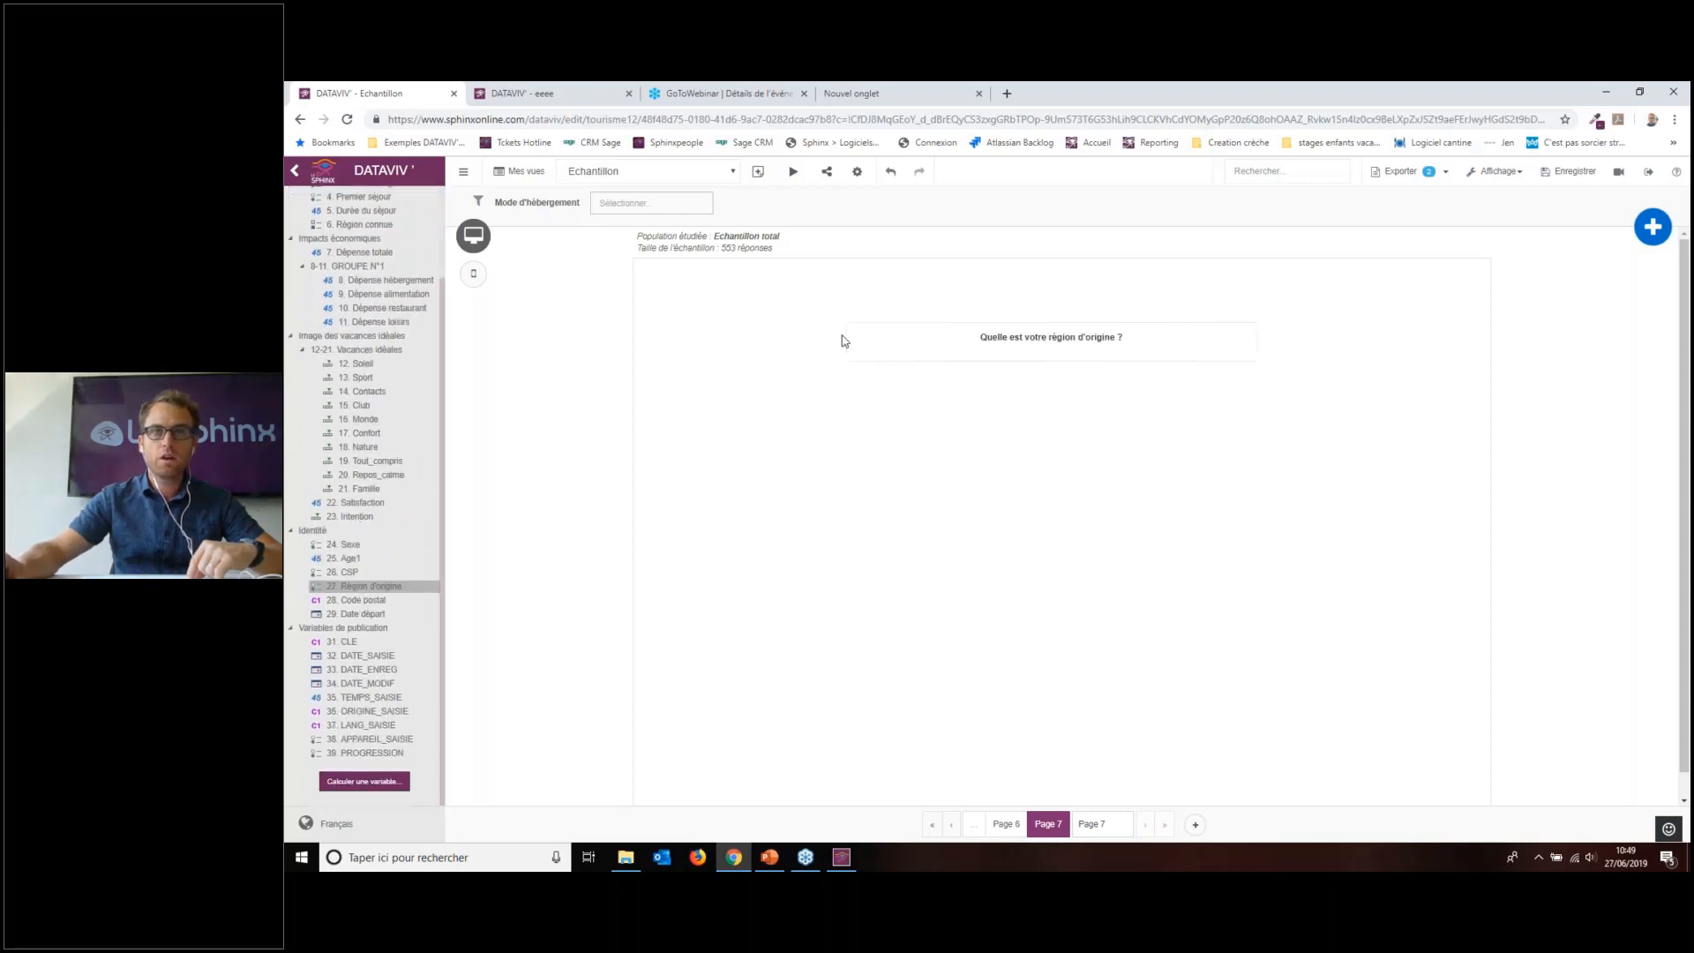
pyautogui.click(1138, 441)
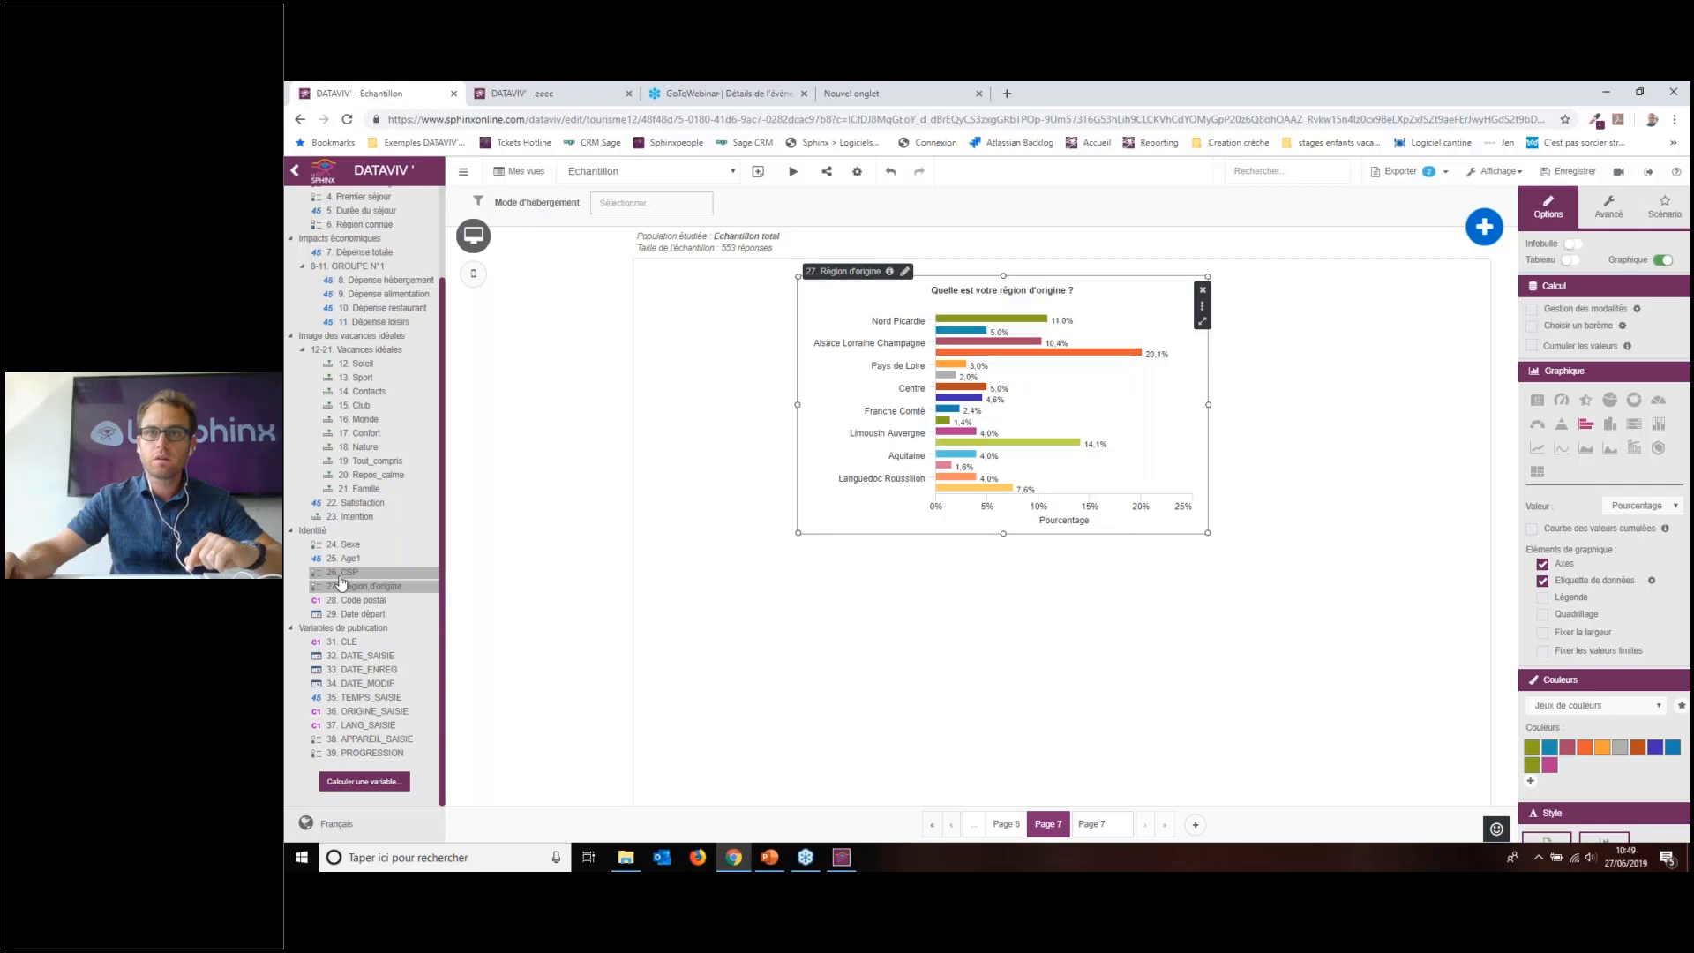
# Step: Delete the 28. Code postal chart that was dropped onto the page by mistake
pyautogui.scroll(2, 344, 573)
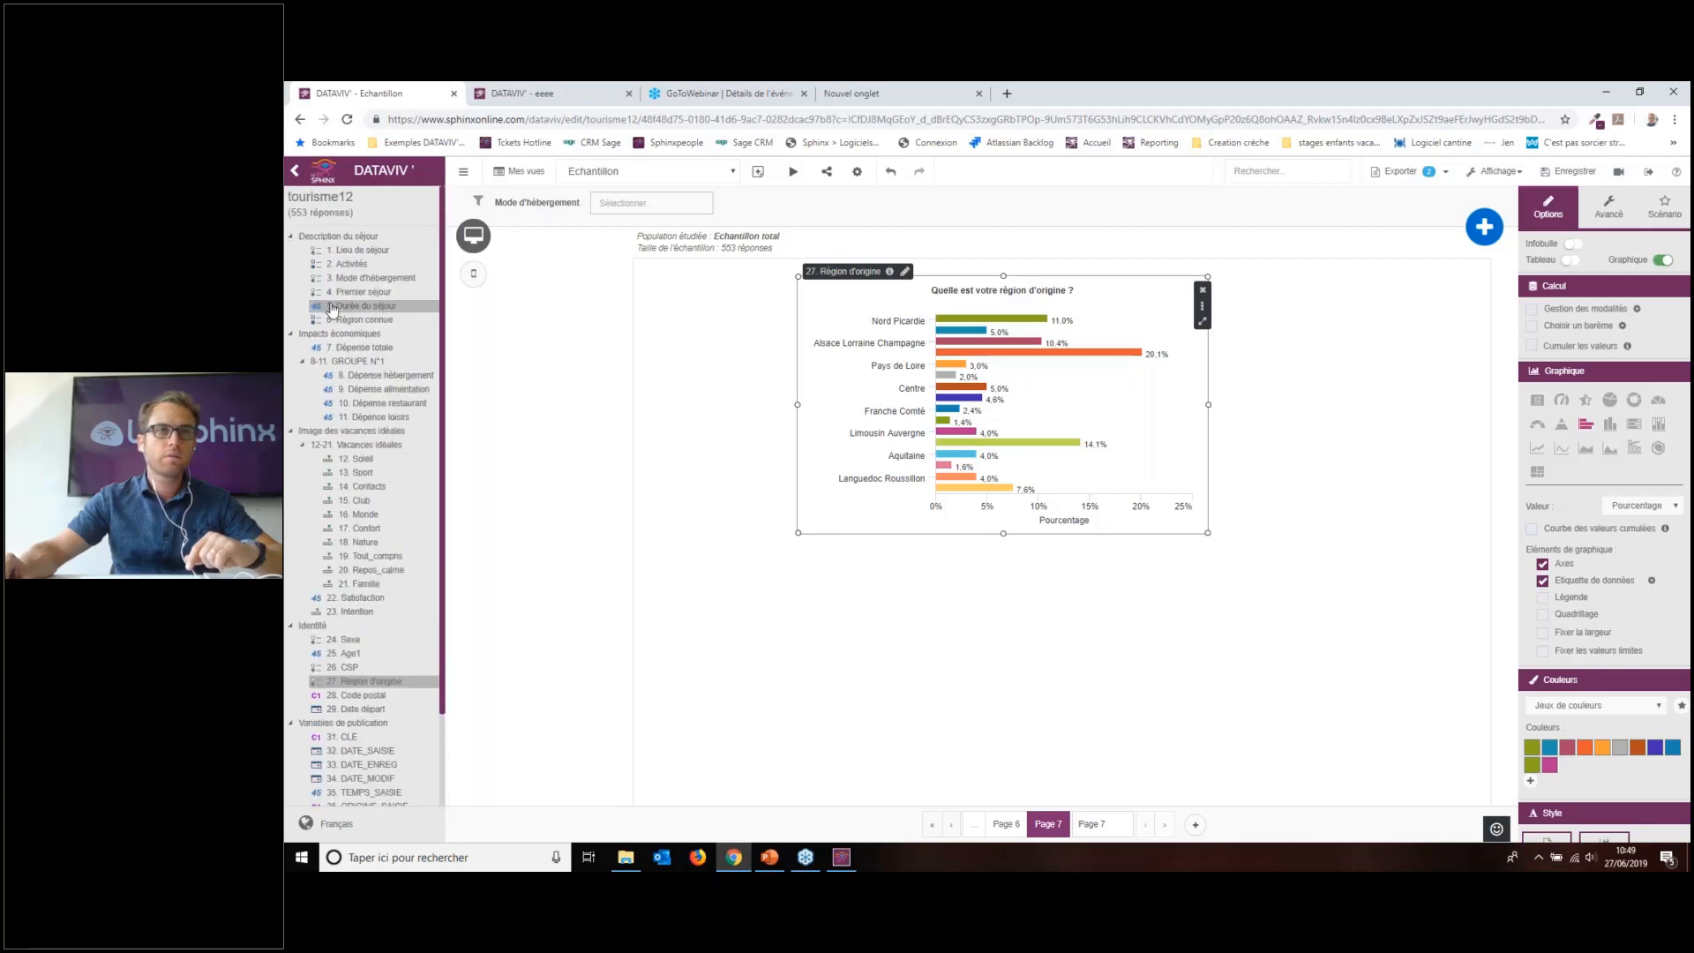
pyautogui.scroll(-2, 344, 573)
pyautogui.moveTo(353, 600); pyautogui.dragTo(892, 595)
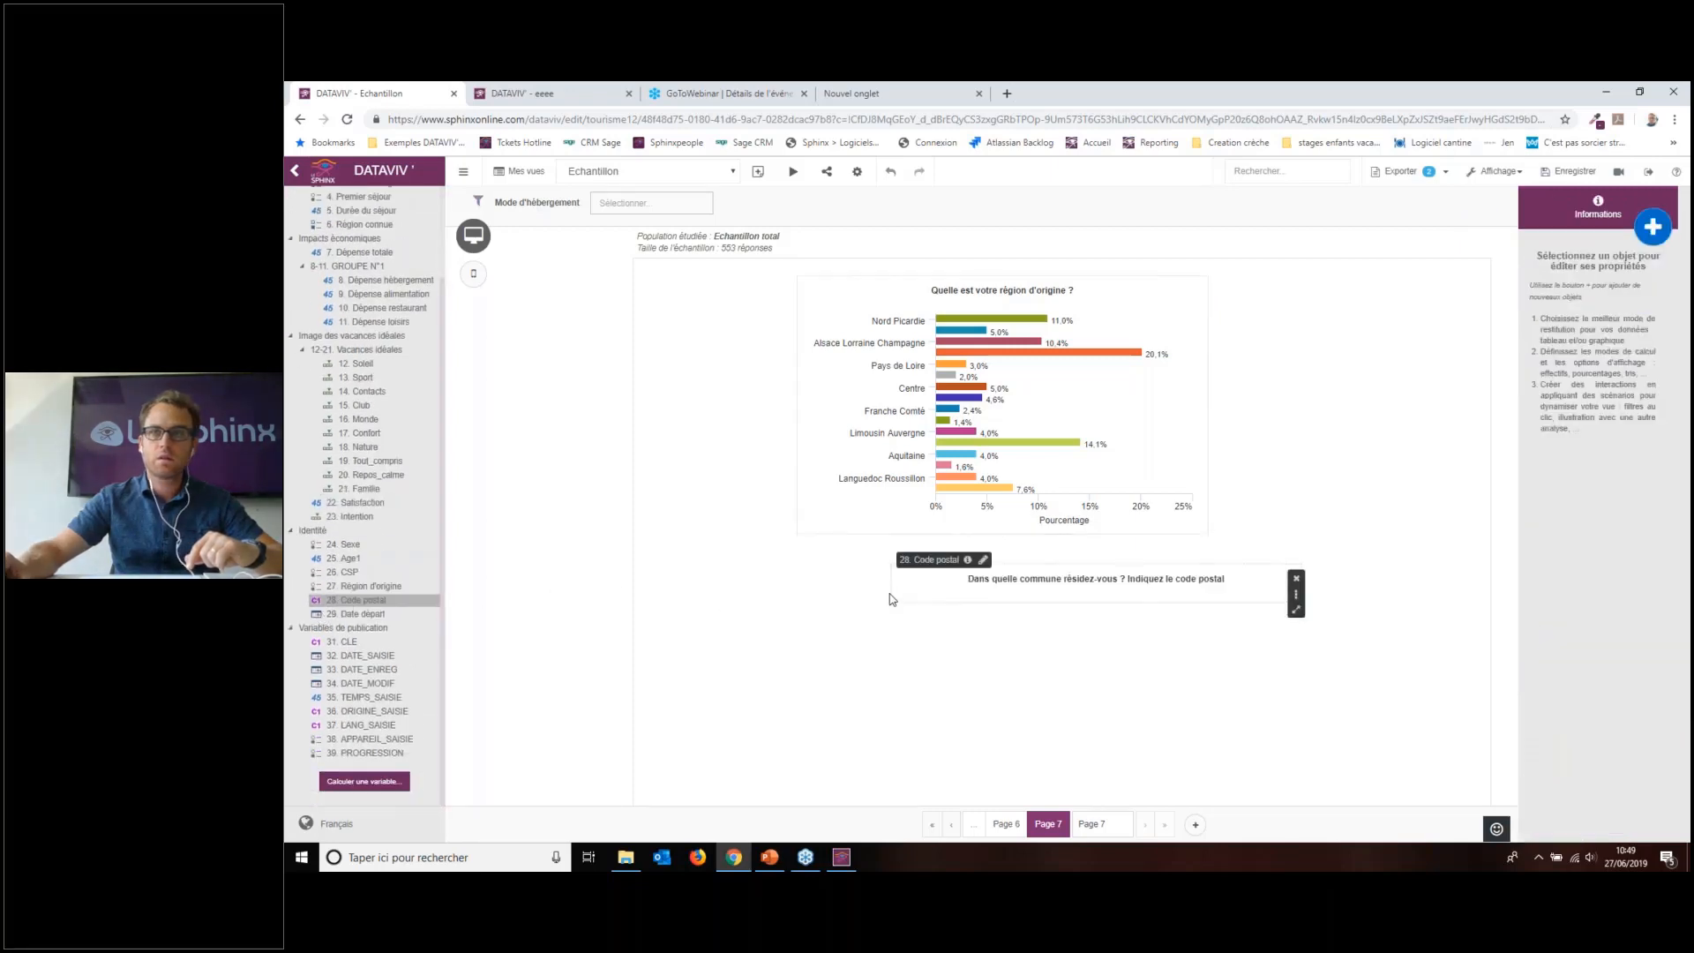
pyautogui.moveTo(1038, 639); pyautogui.dragTo(868, 508)
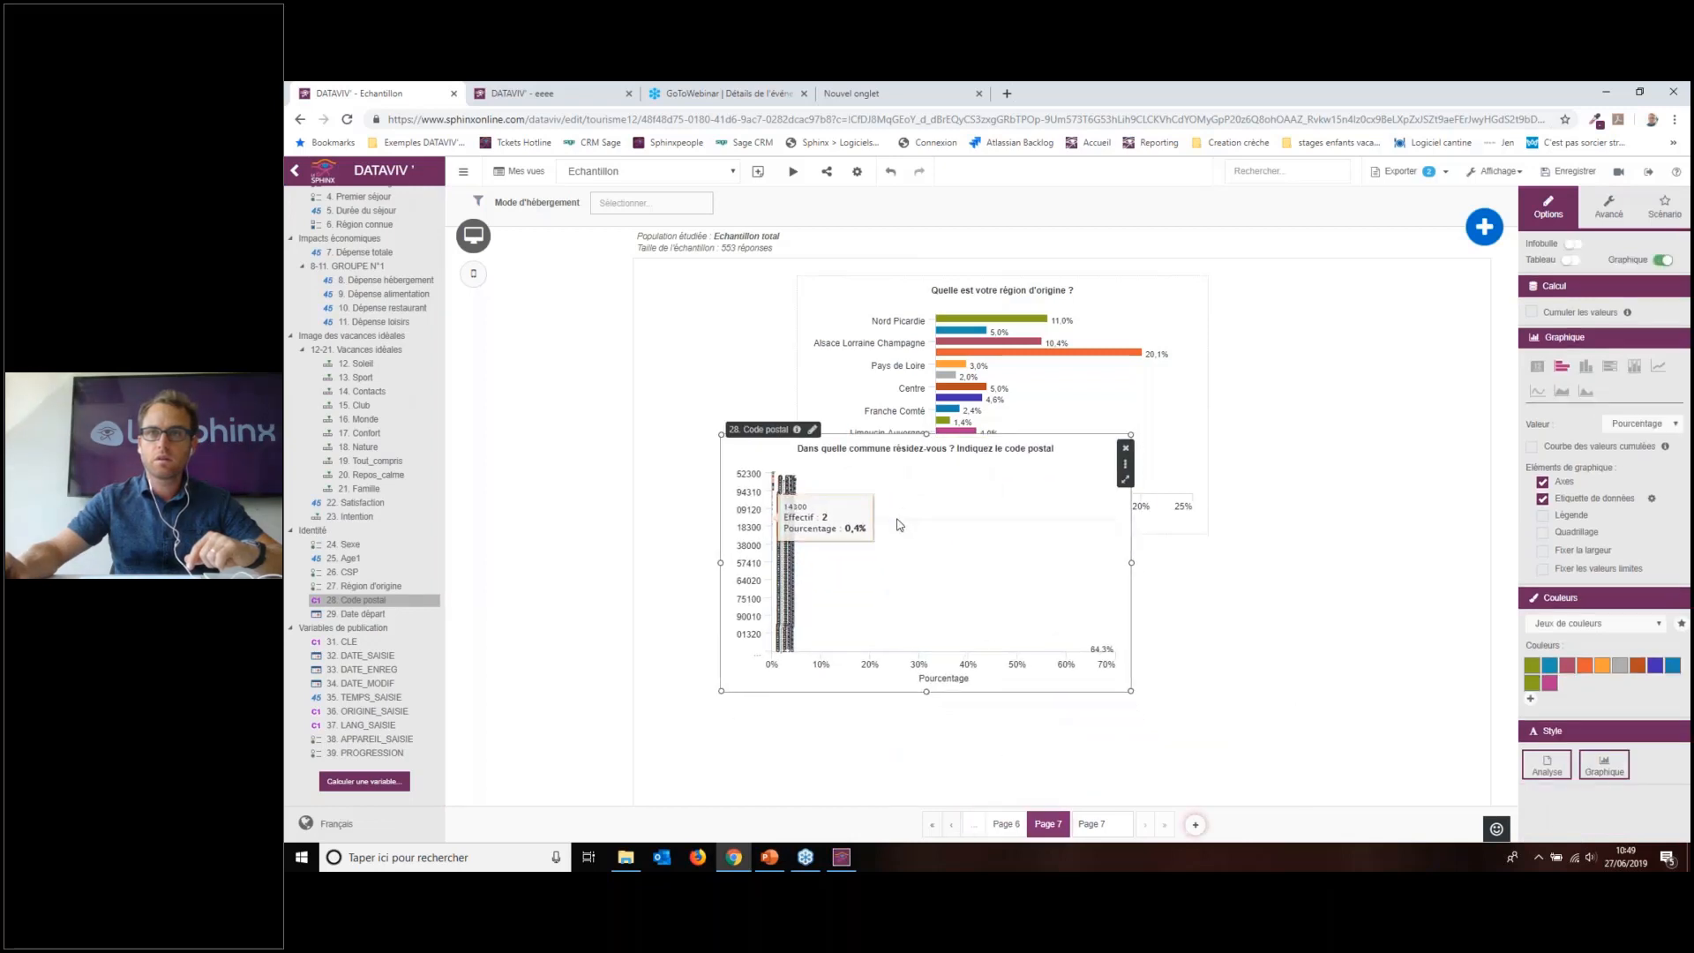
pyautogui.click(1127, 453)
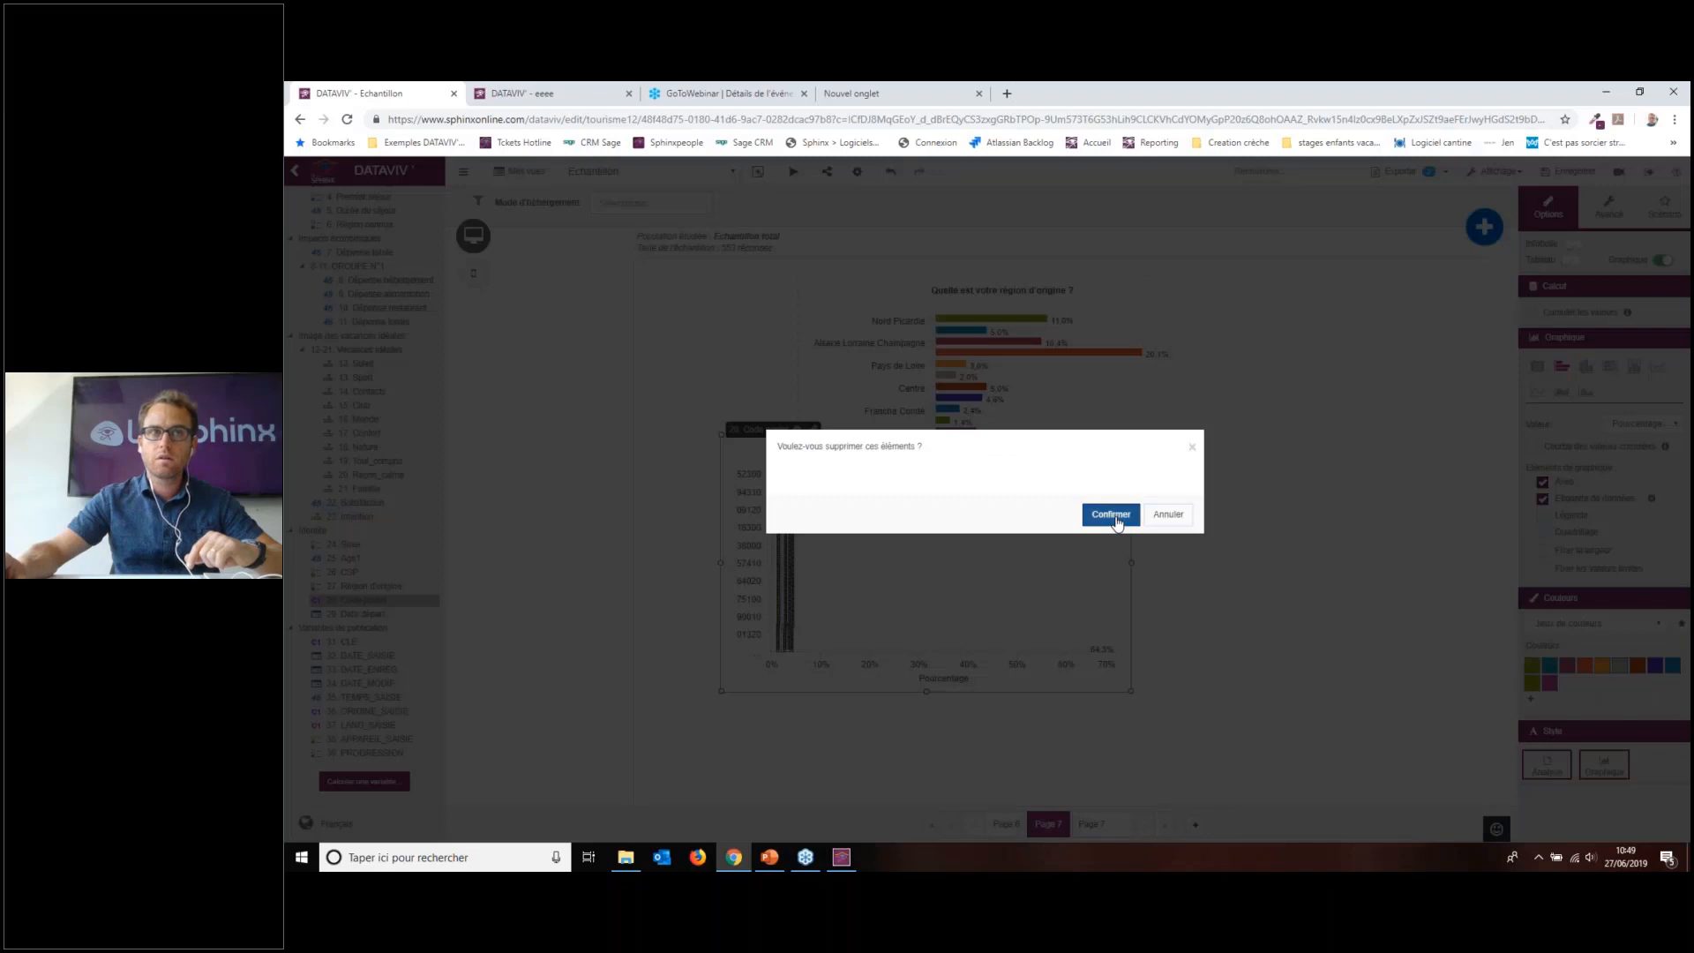
pyautogui.click(1109, 512)
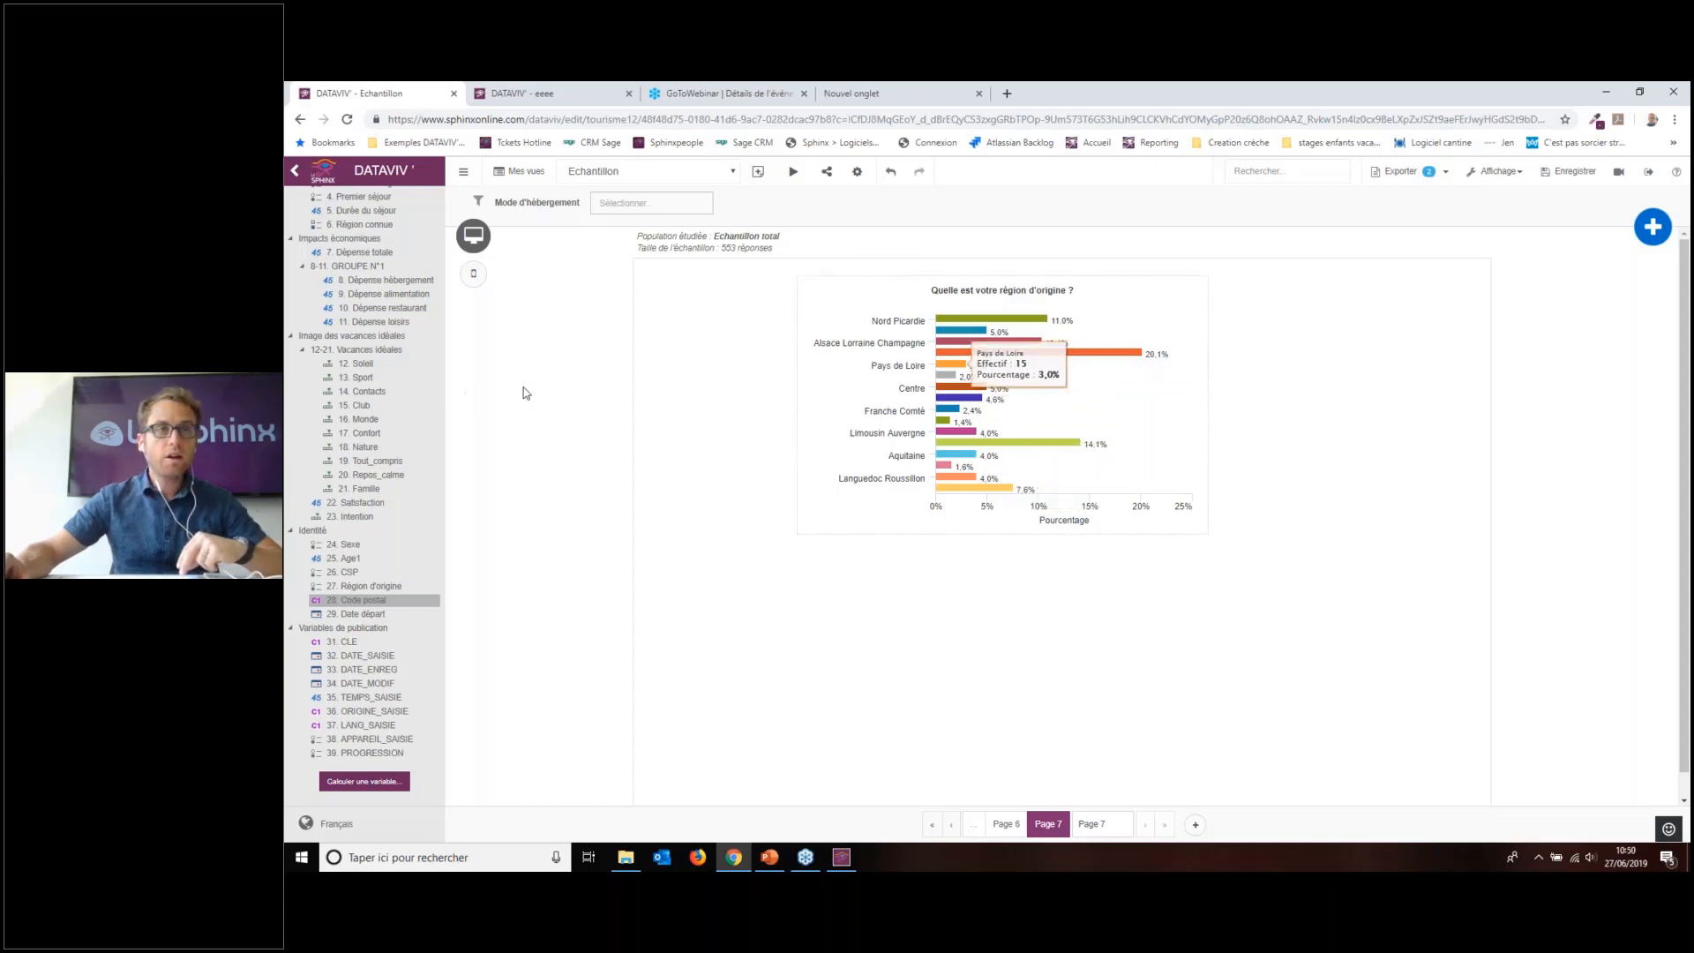
# Step: Drop 3. Mode d'hébergement onto the Région d'origine chart's Croiser zone
pyautogui.click(861, 344)
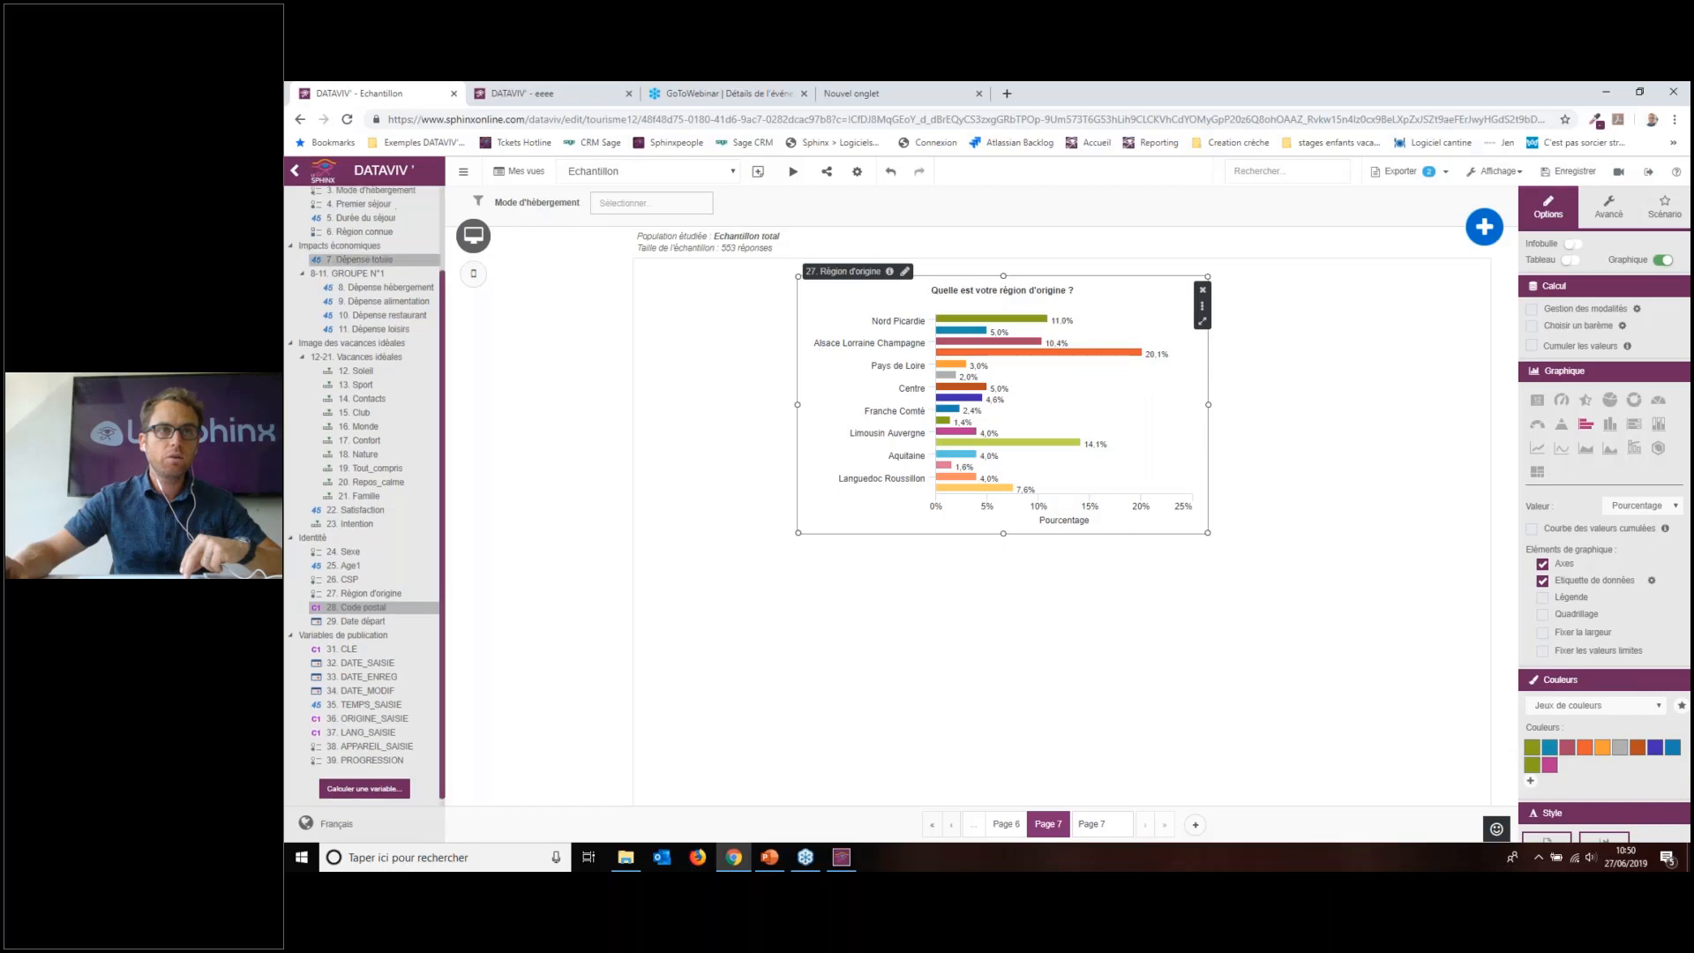
pyautogui.moveTo(375, 278); pyautogui.dragTo(960, 499)
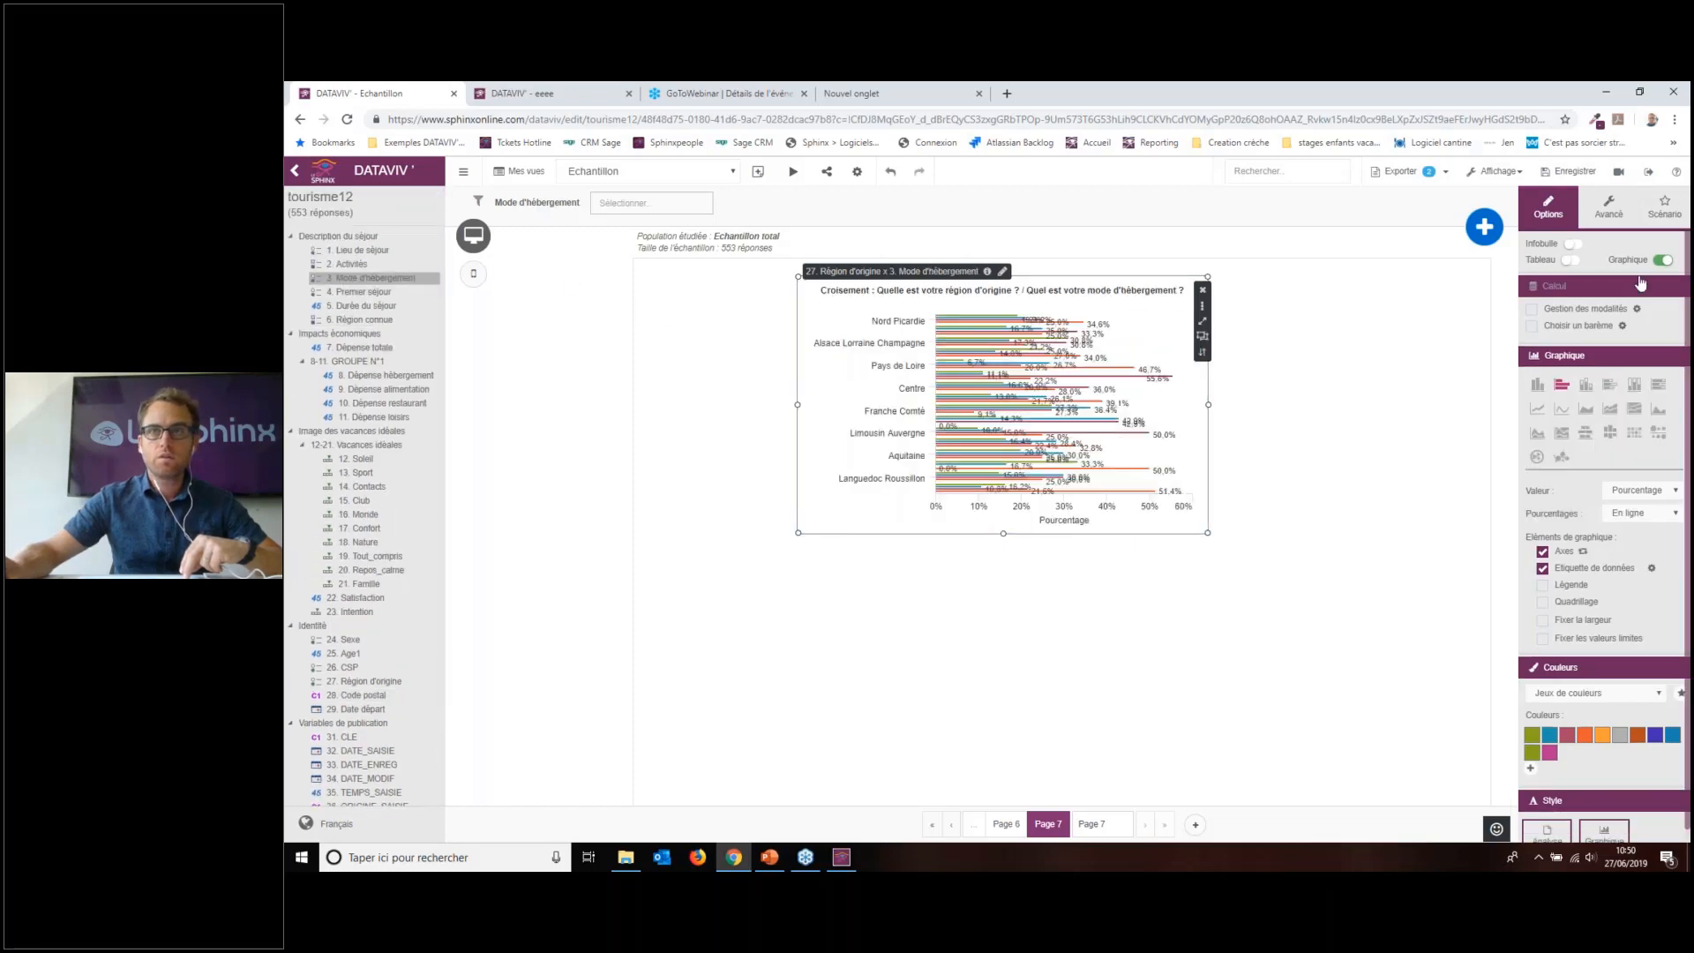
# Step: Show the crossing as a table, enlarged so every region row and TOTAL are visible
pyautogui.click(1663, 260)
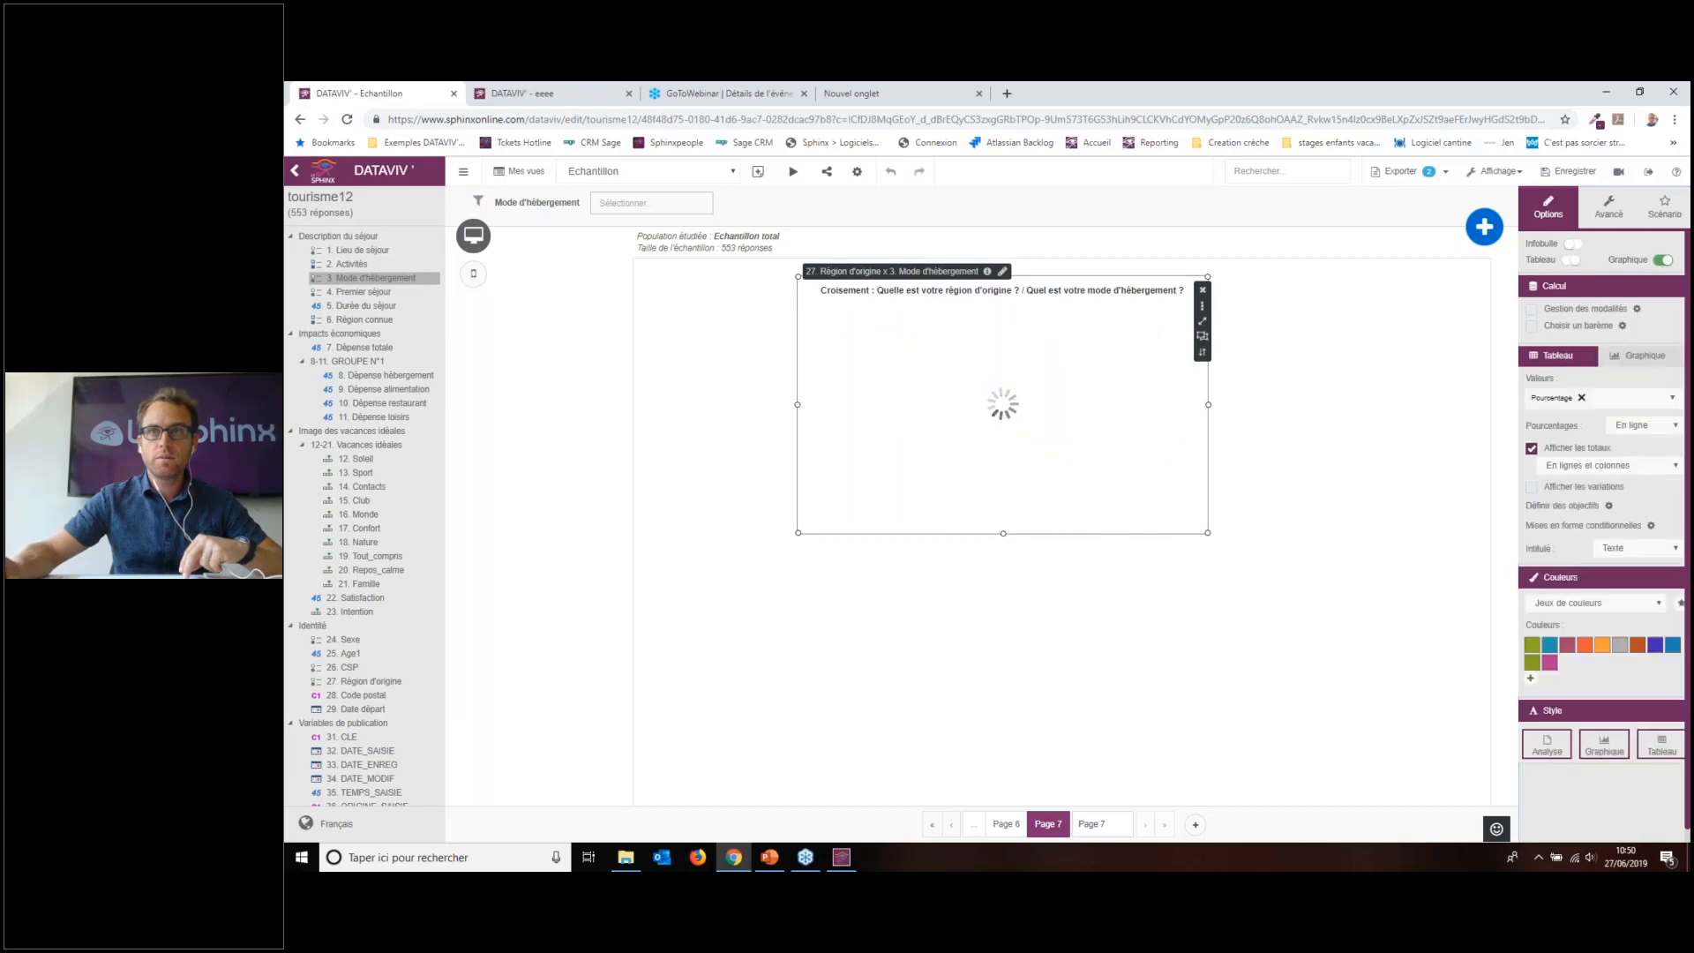
pyautogui.click(1617, 211)
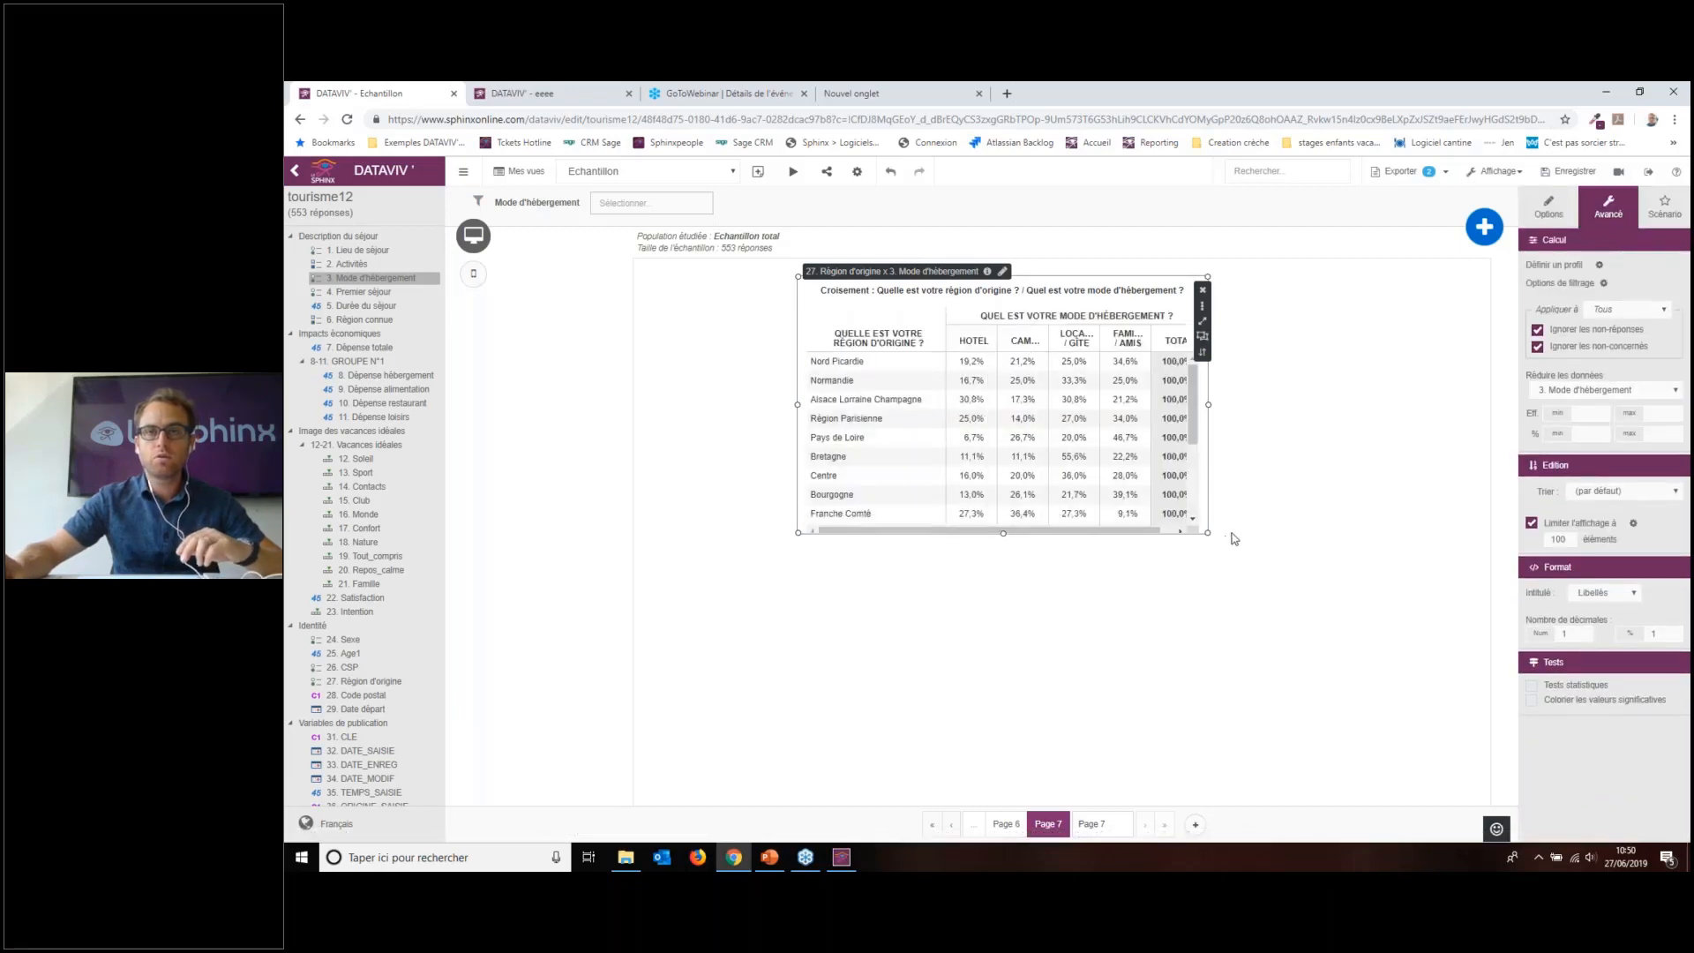
pyautogui.moveTo(1208, 533); pyautogui.dragTo(1416, 805)
# Step: Enable Tests statistiques and colour significant values, choosing Toutes for over- and under-represented cells
pyautogui.click(1565, 687)
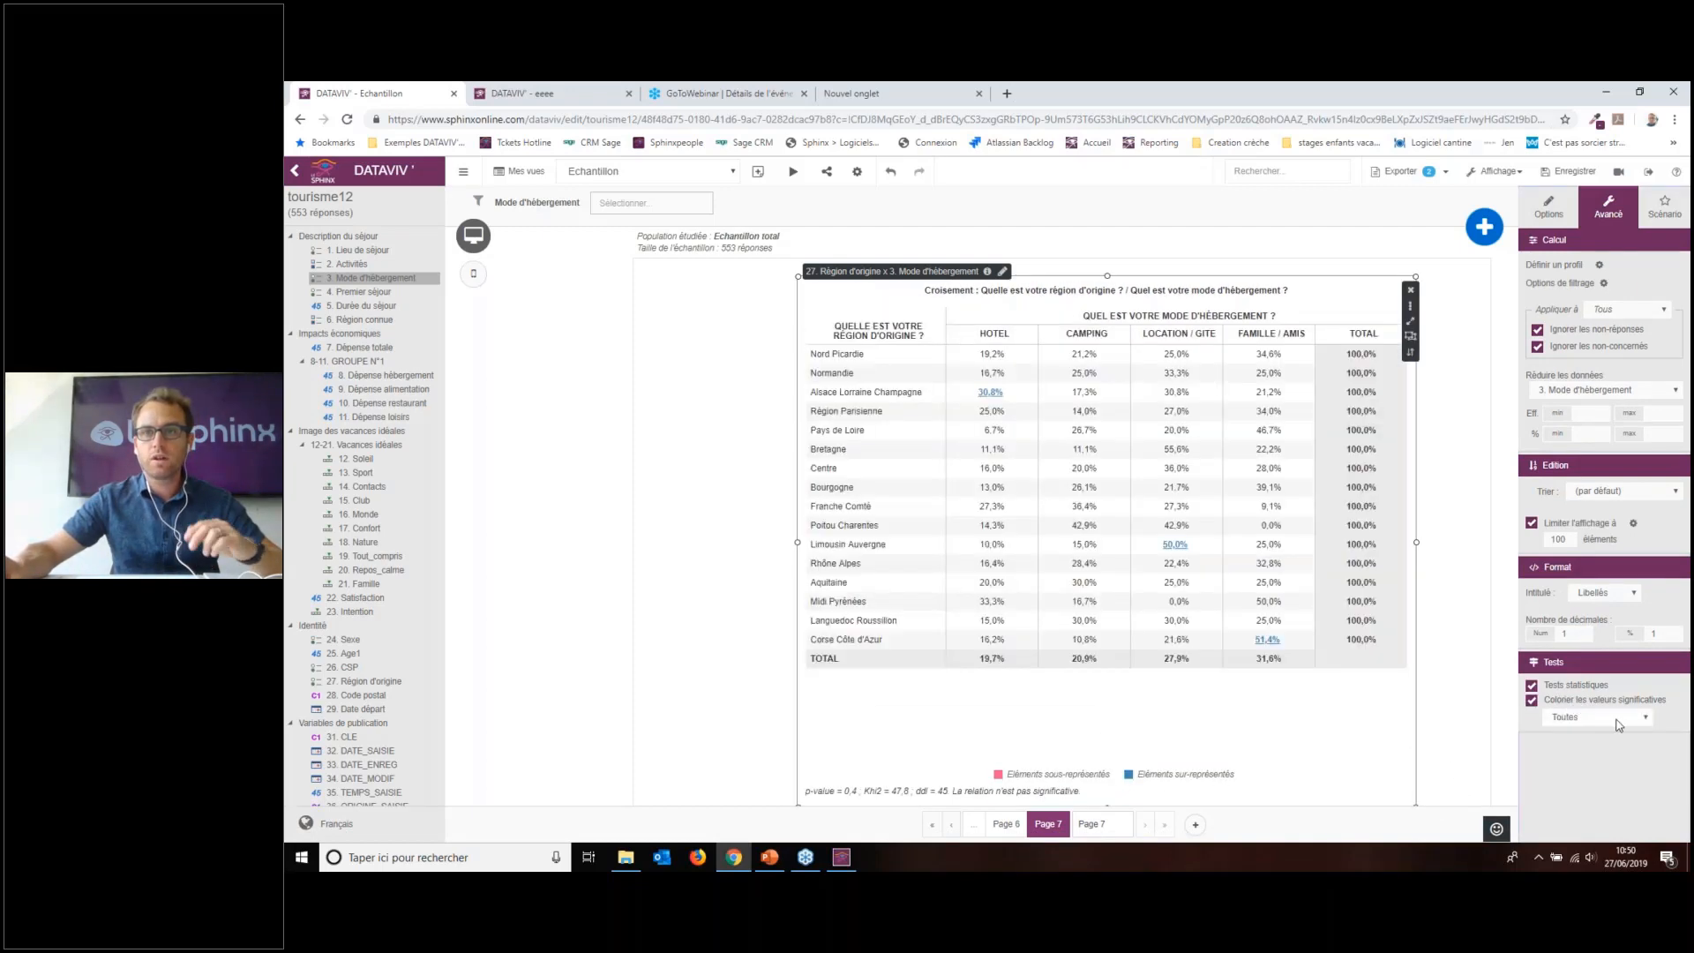
pyautogui.click(1617, 720)
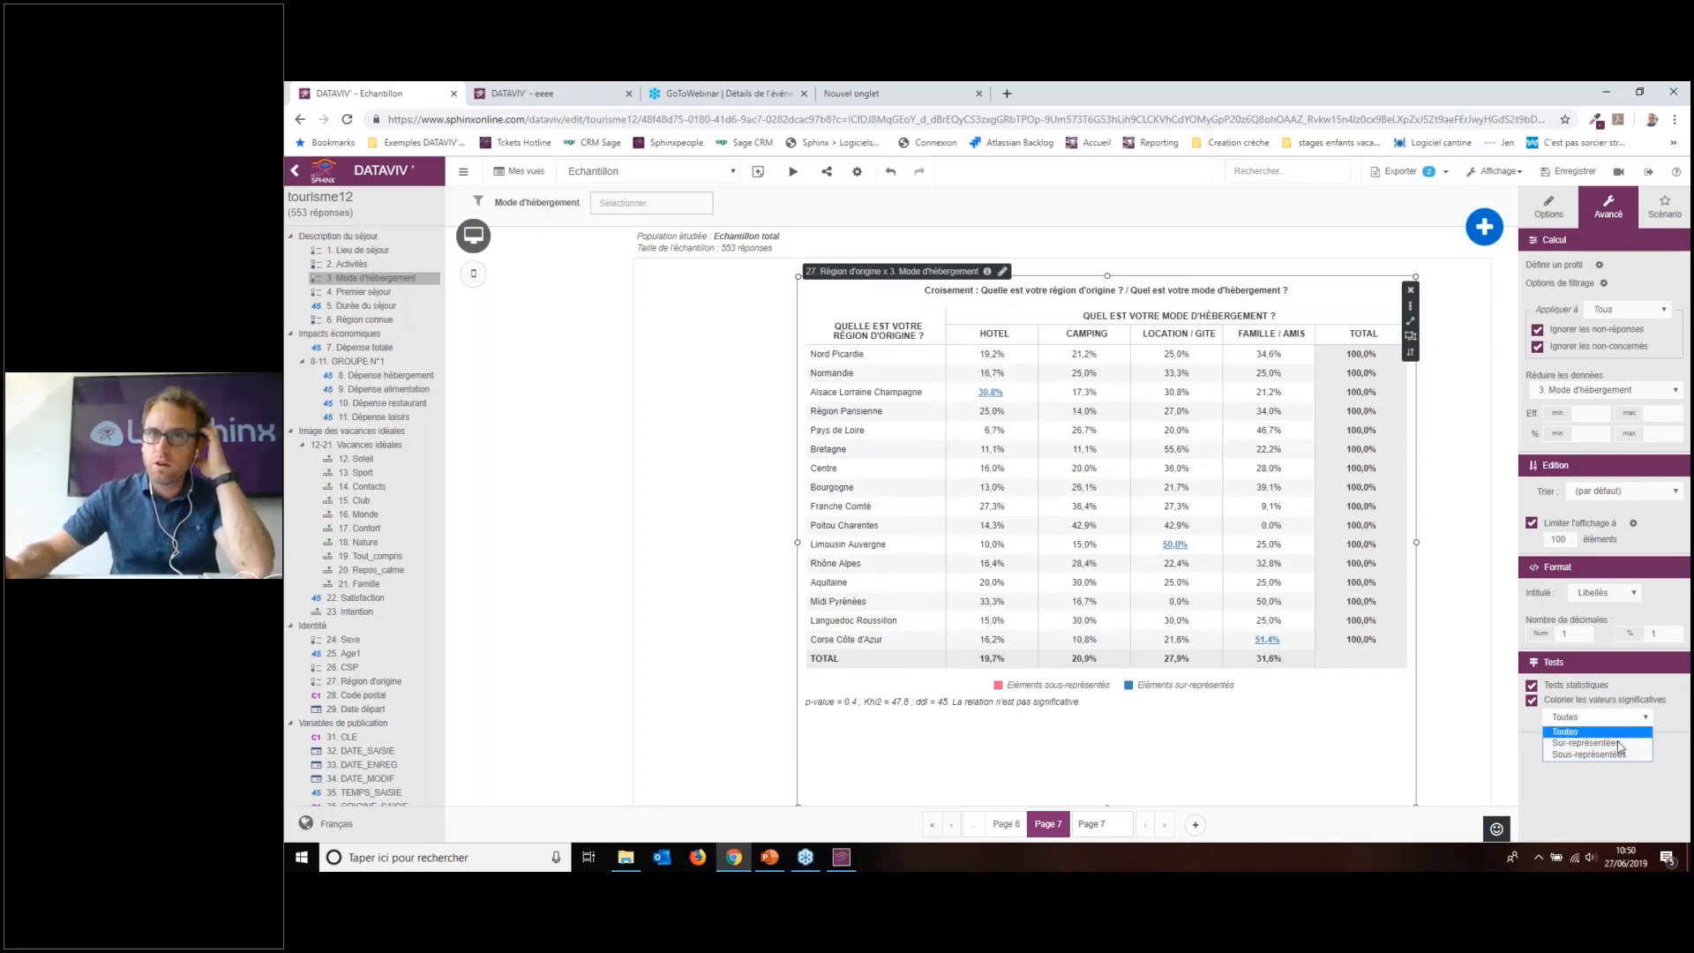
pyautogui.click(1621, 744)
pyautogui.click(1620, 719)
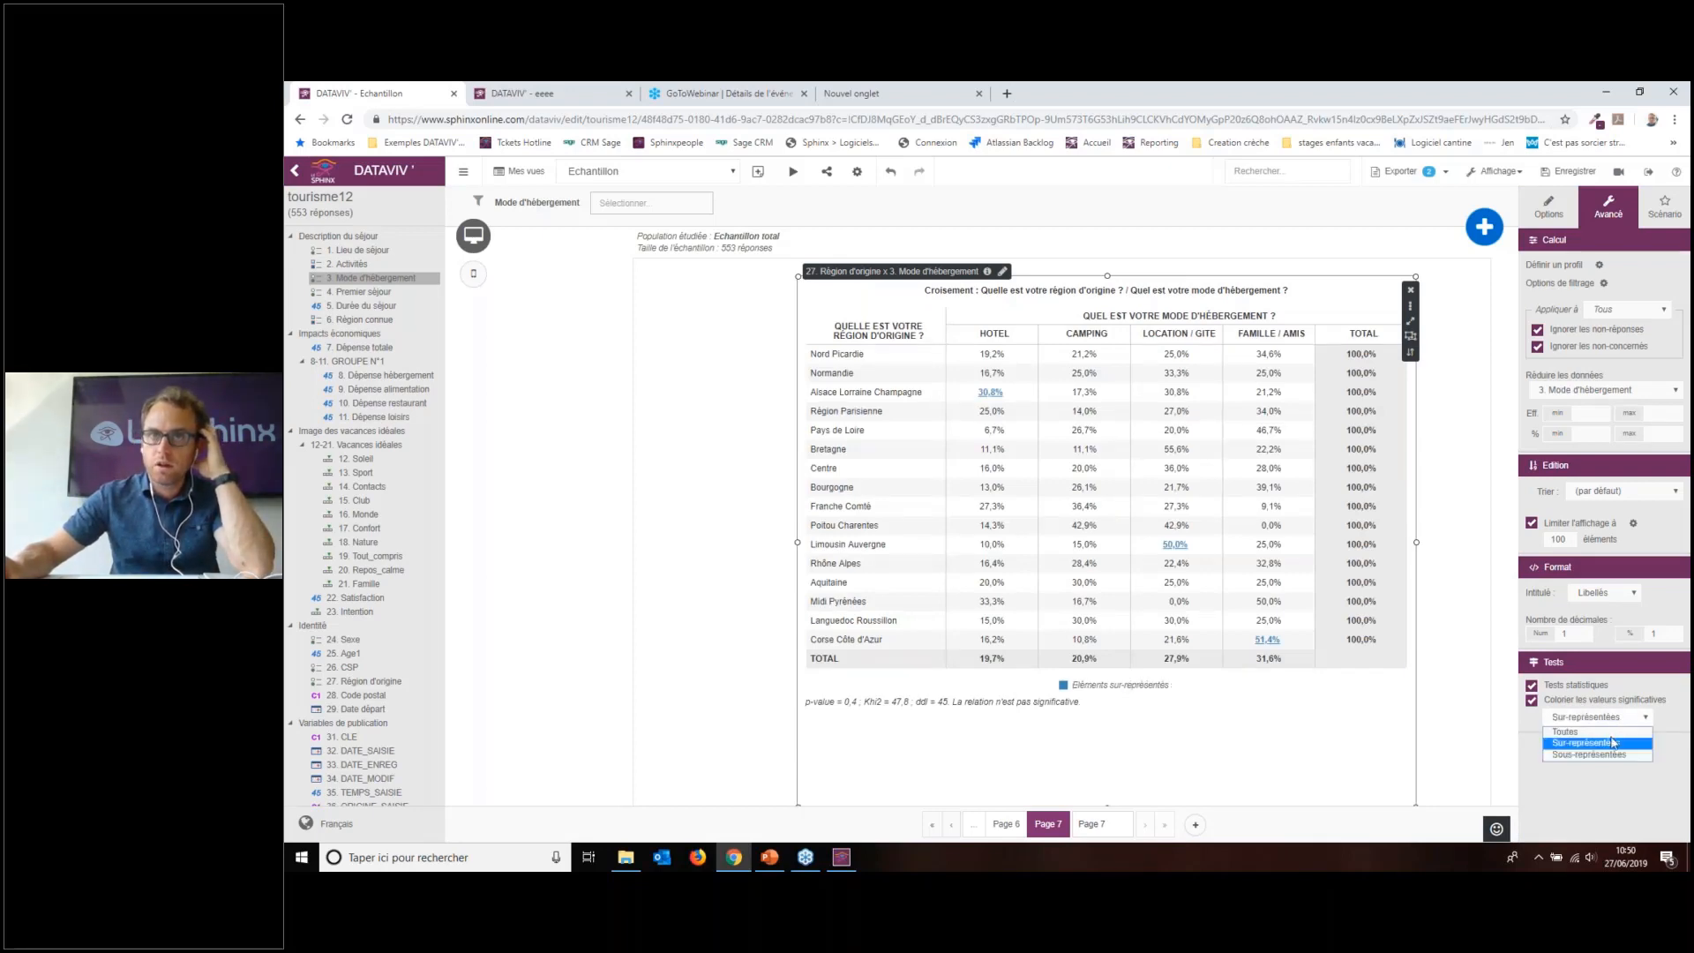
pyautogui.click(1611, 761)
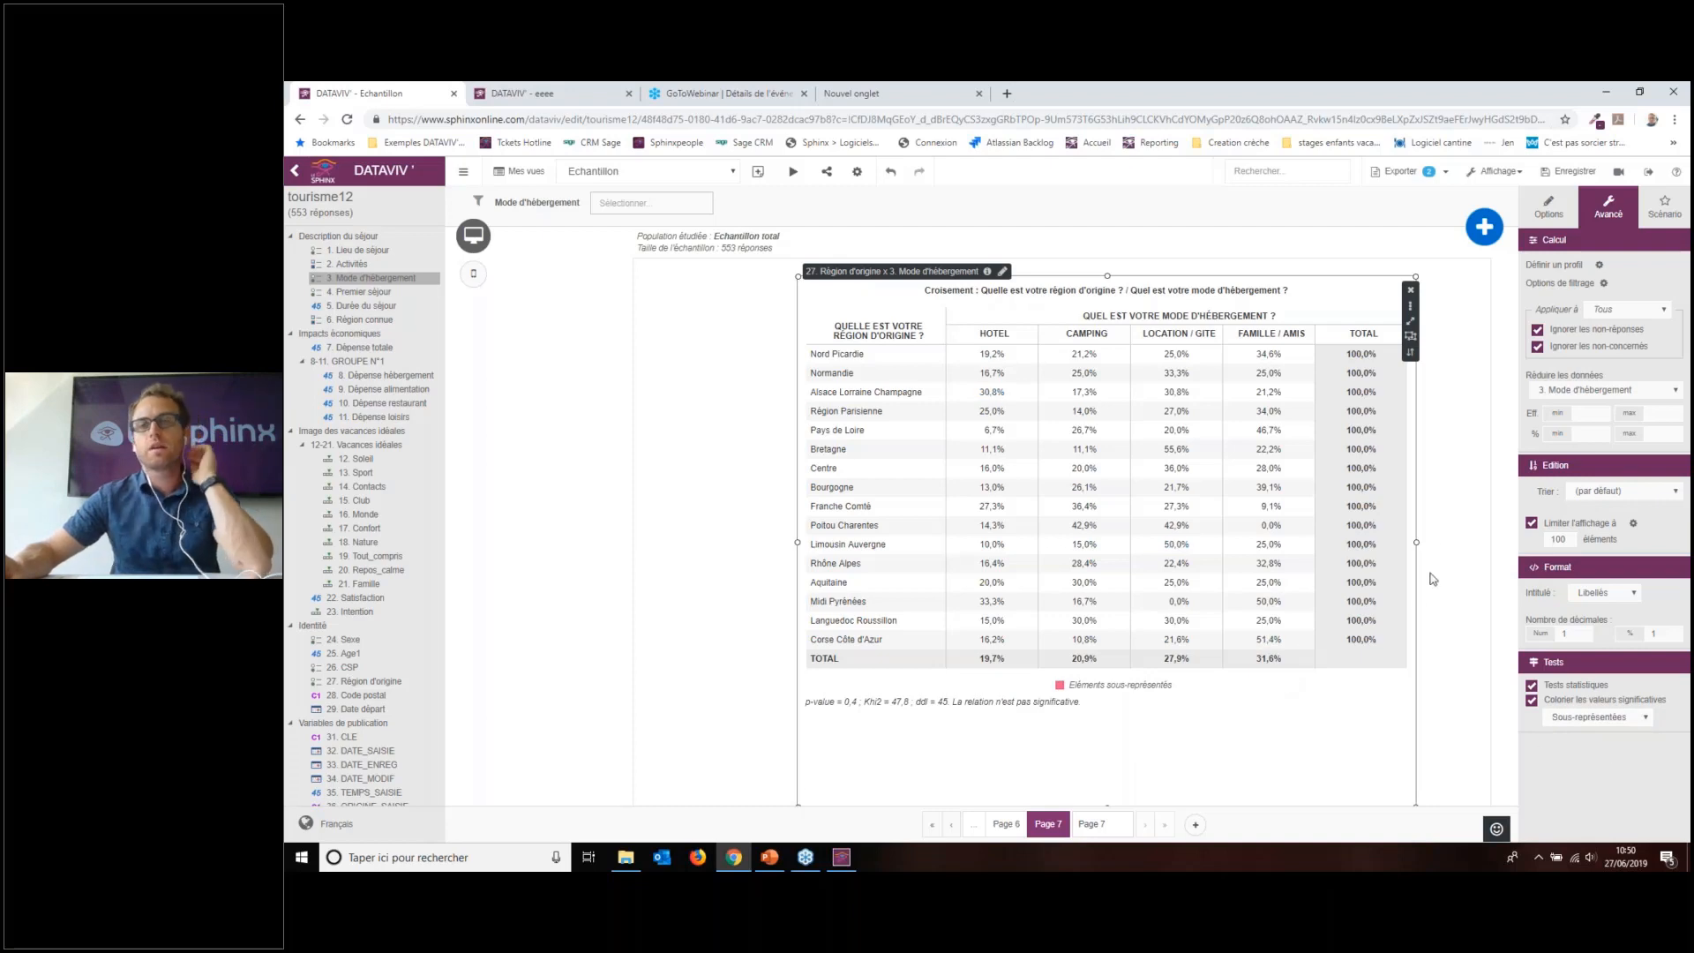
pyautogui.click(1570, 717)
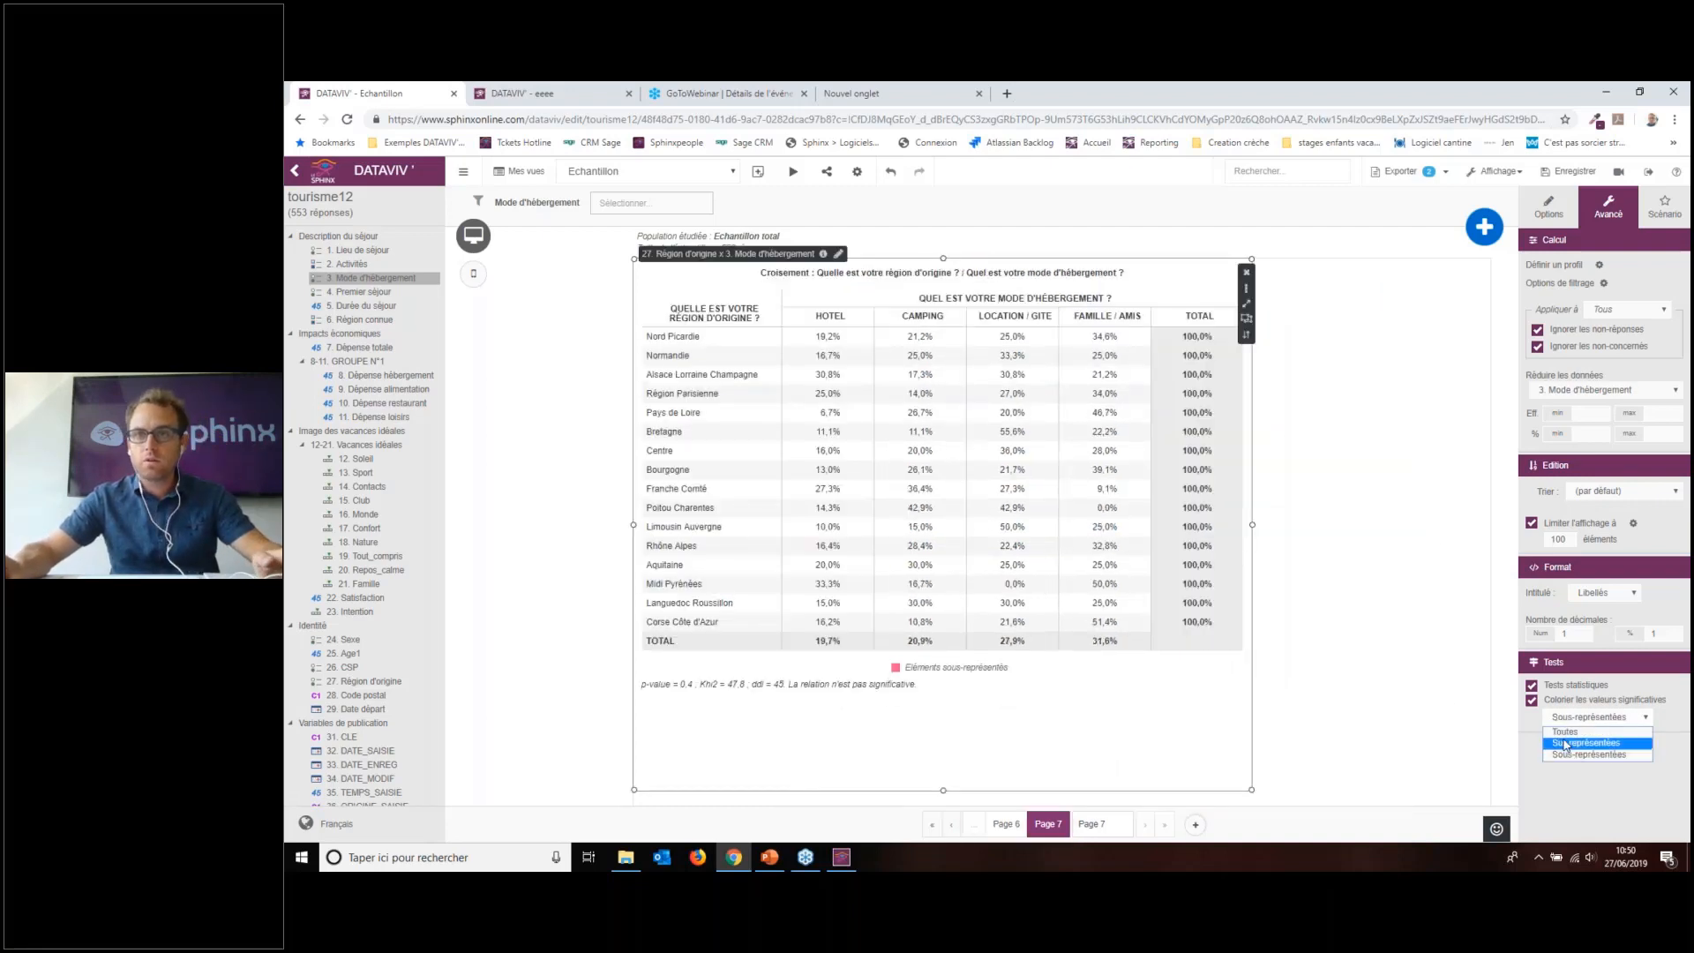
pyautogui.click(1566, 744)
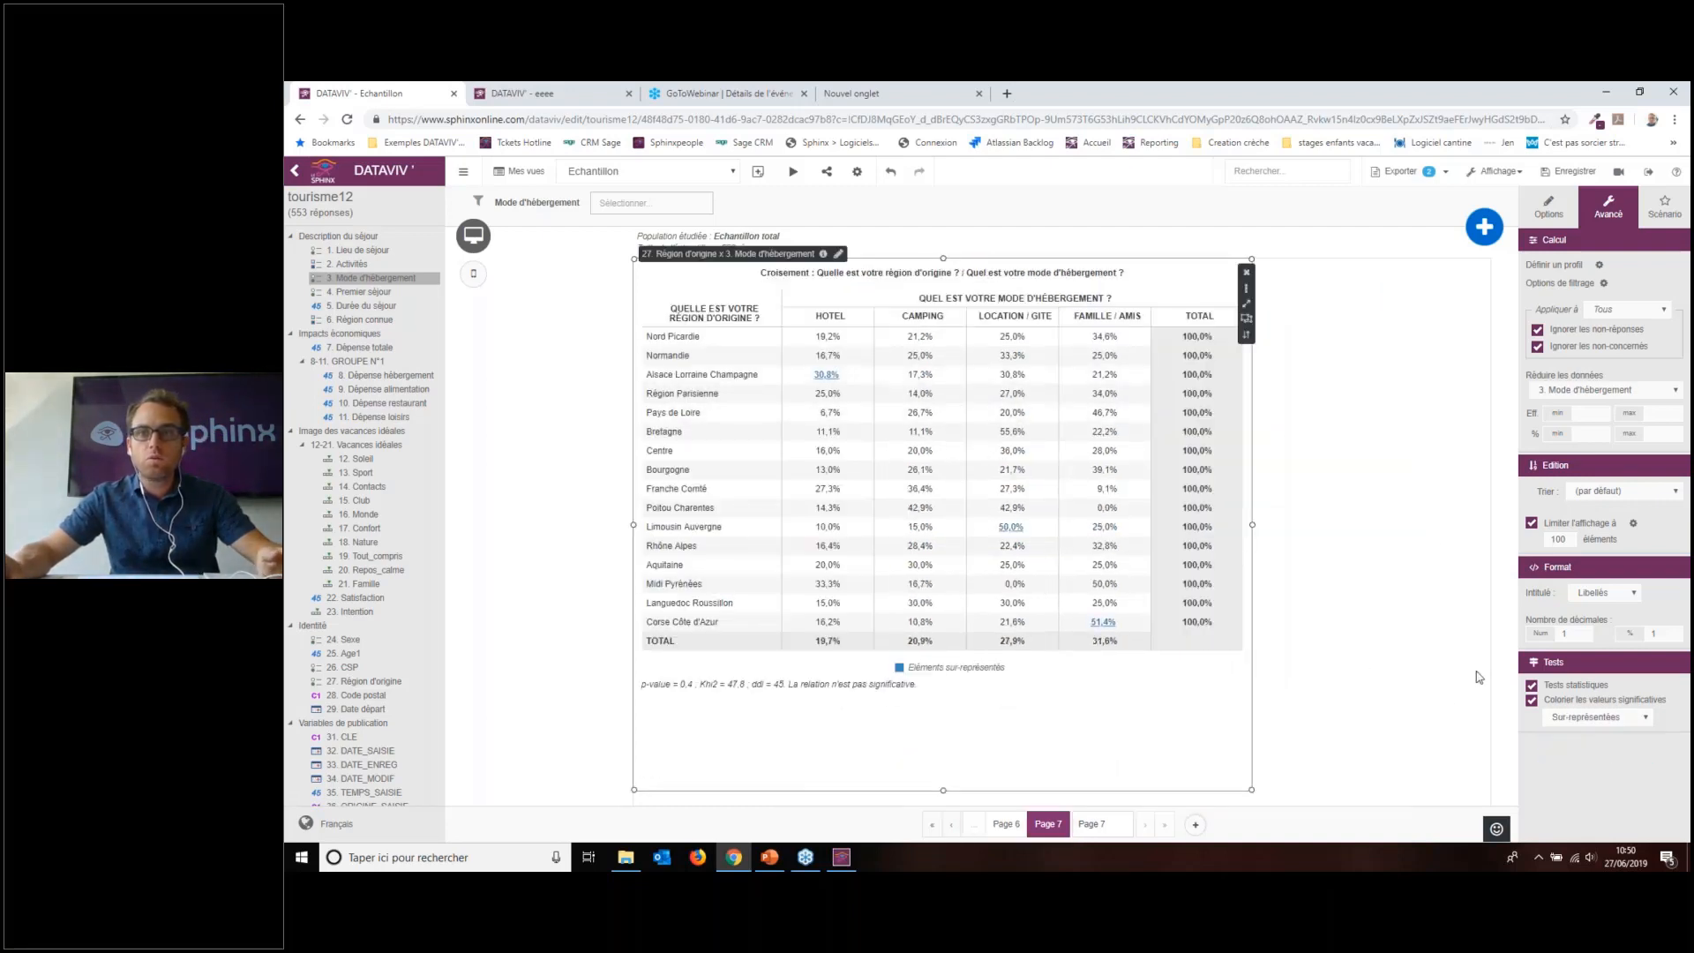
pyautogui.click(1608, 717)
pyautogui.click(1589, 755)
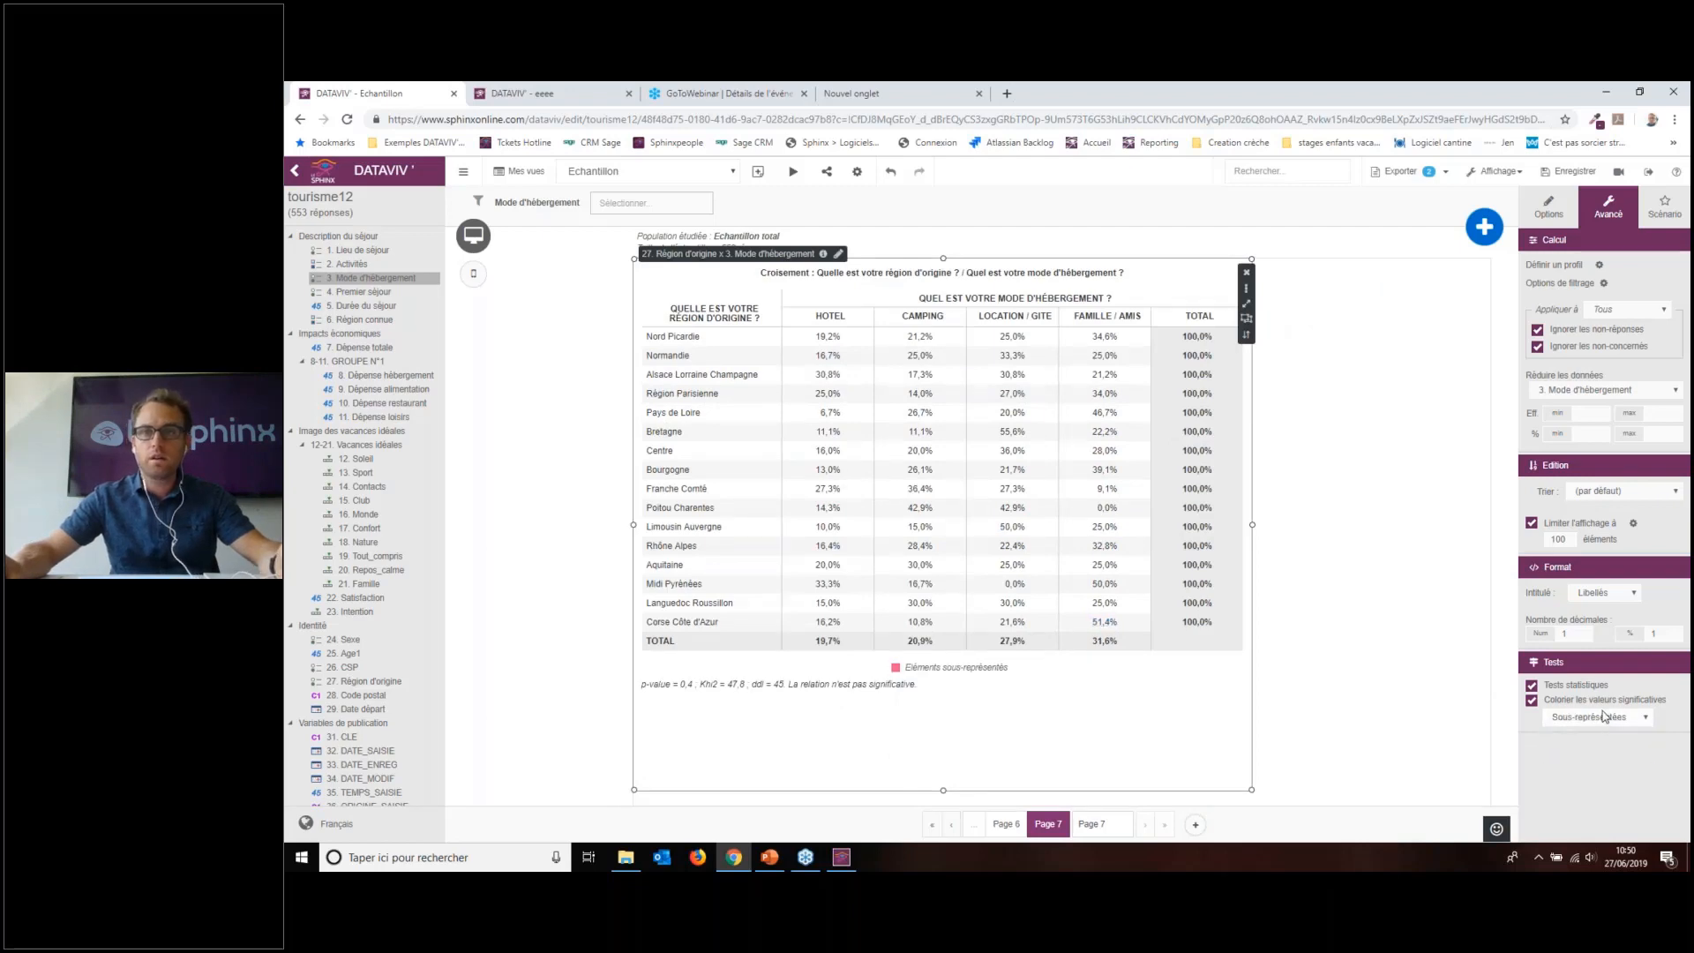
pyautogui.click(1600, 719)
pyautogui.click(1593, 732)
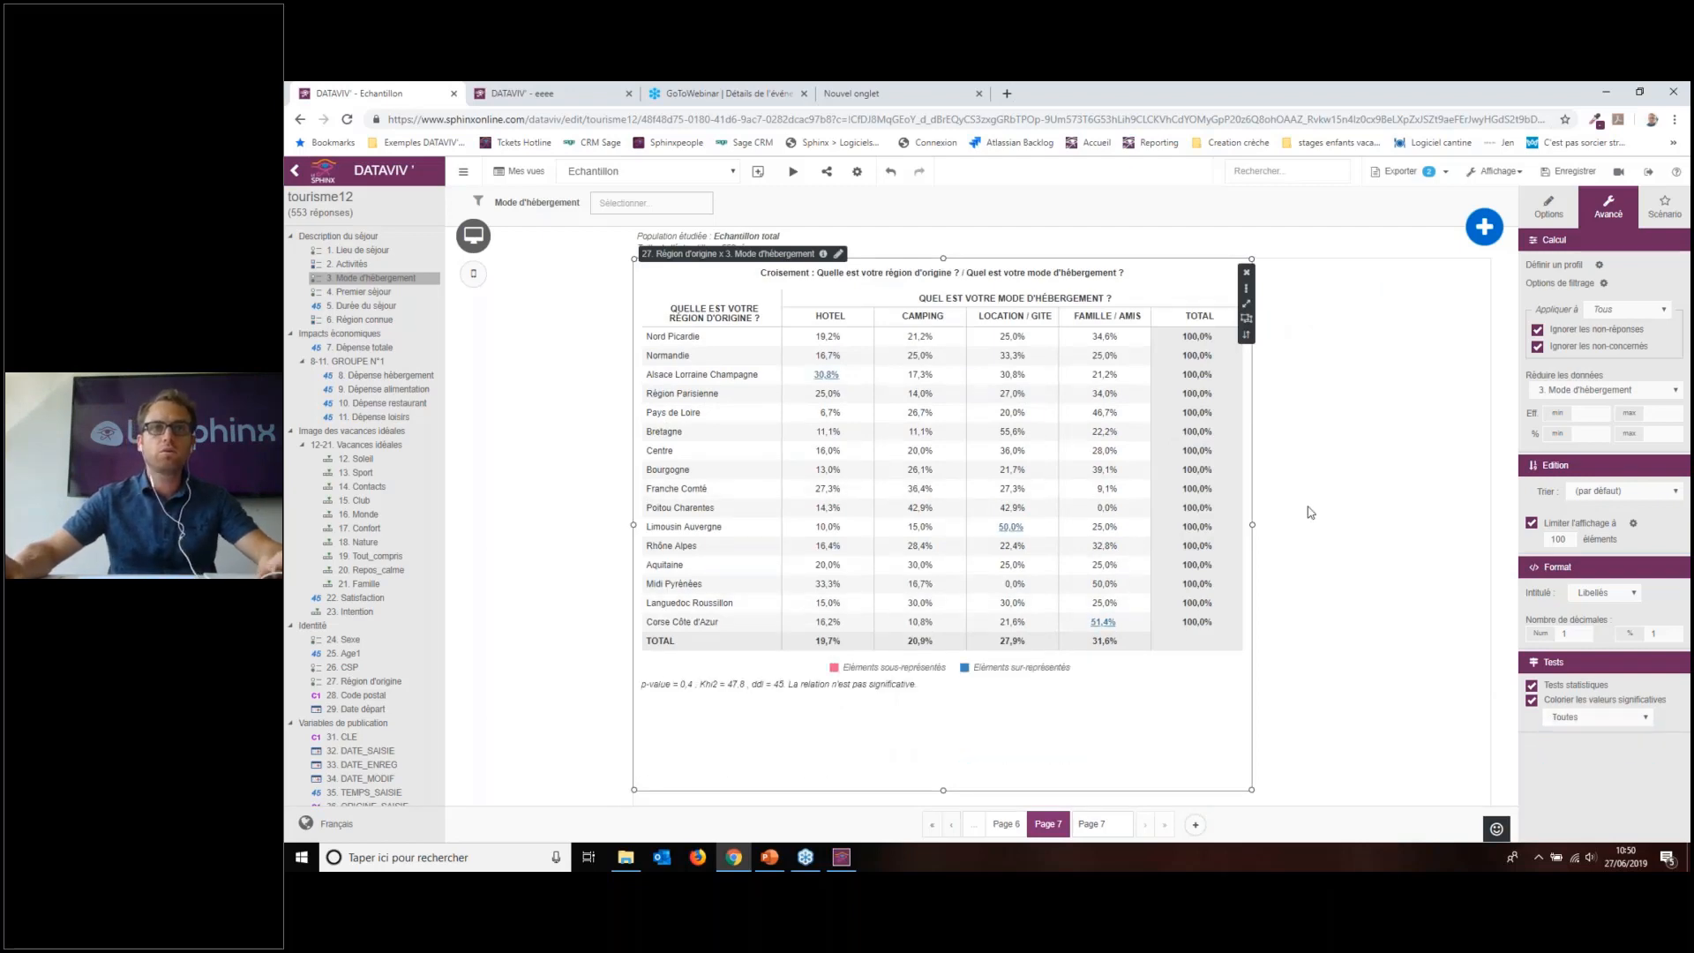
pyautogui.click(1353, 510)
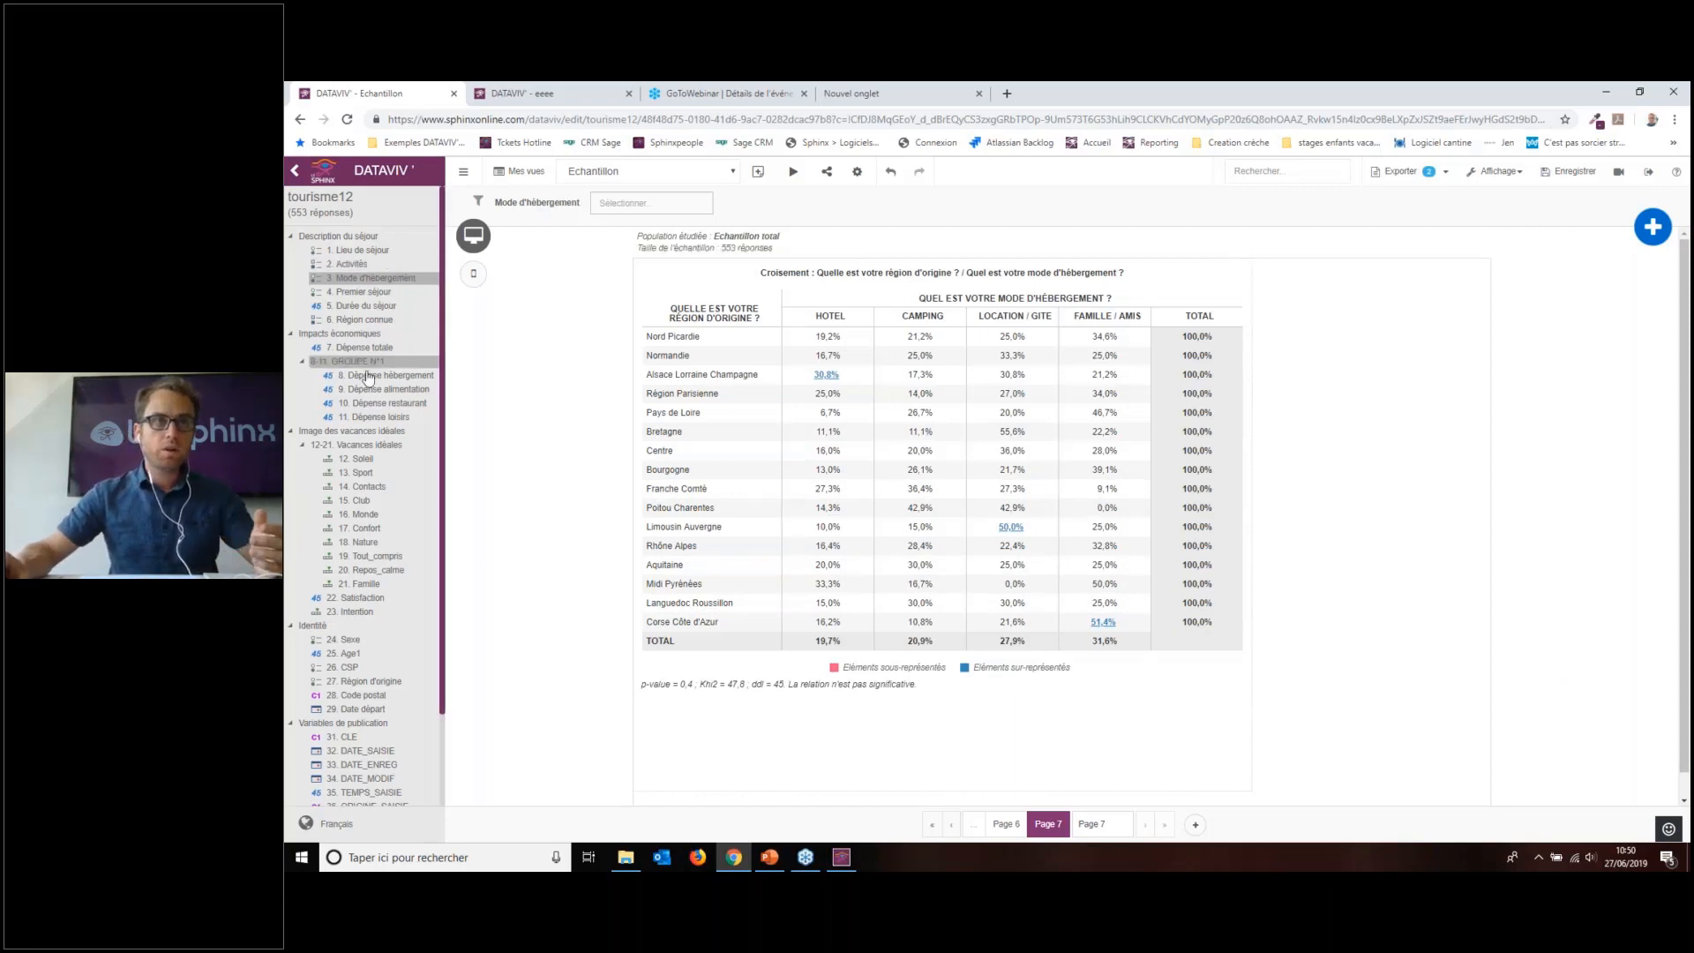
# Step: Insert the Enseignant teacher image on Page 7
pyautogui.click(1653, 226)
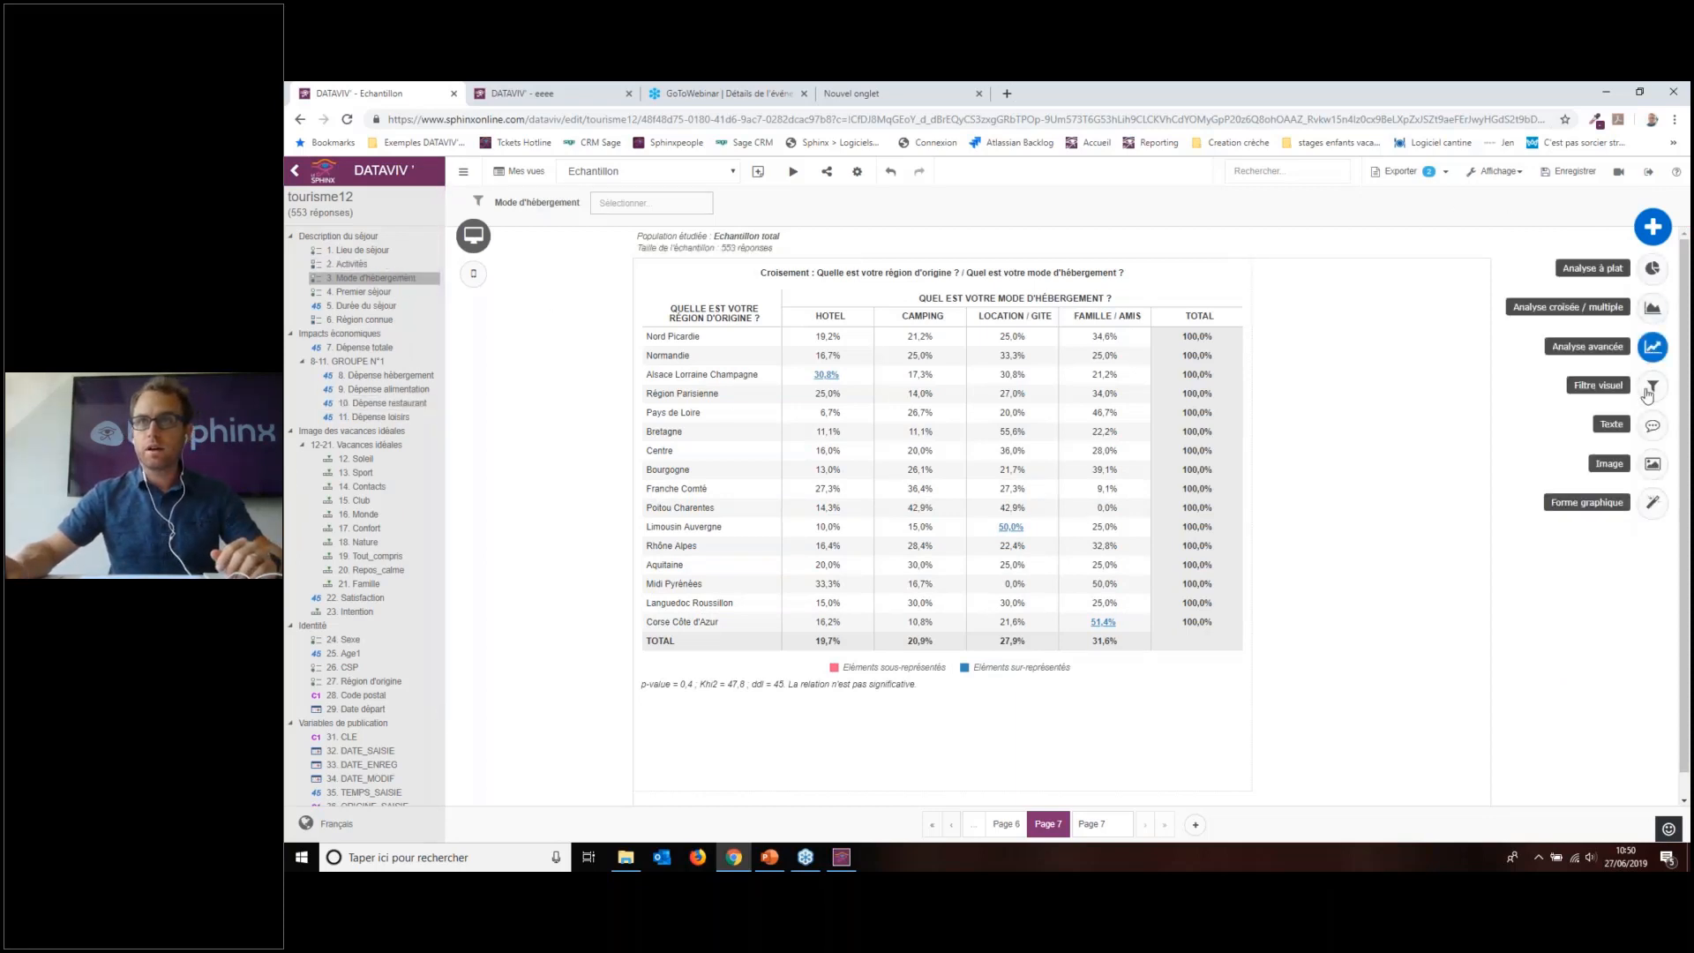
pyautogui.click(1653, 466)
pyautogui.click(1032, 433)
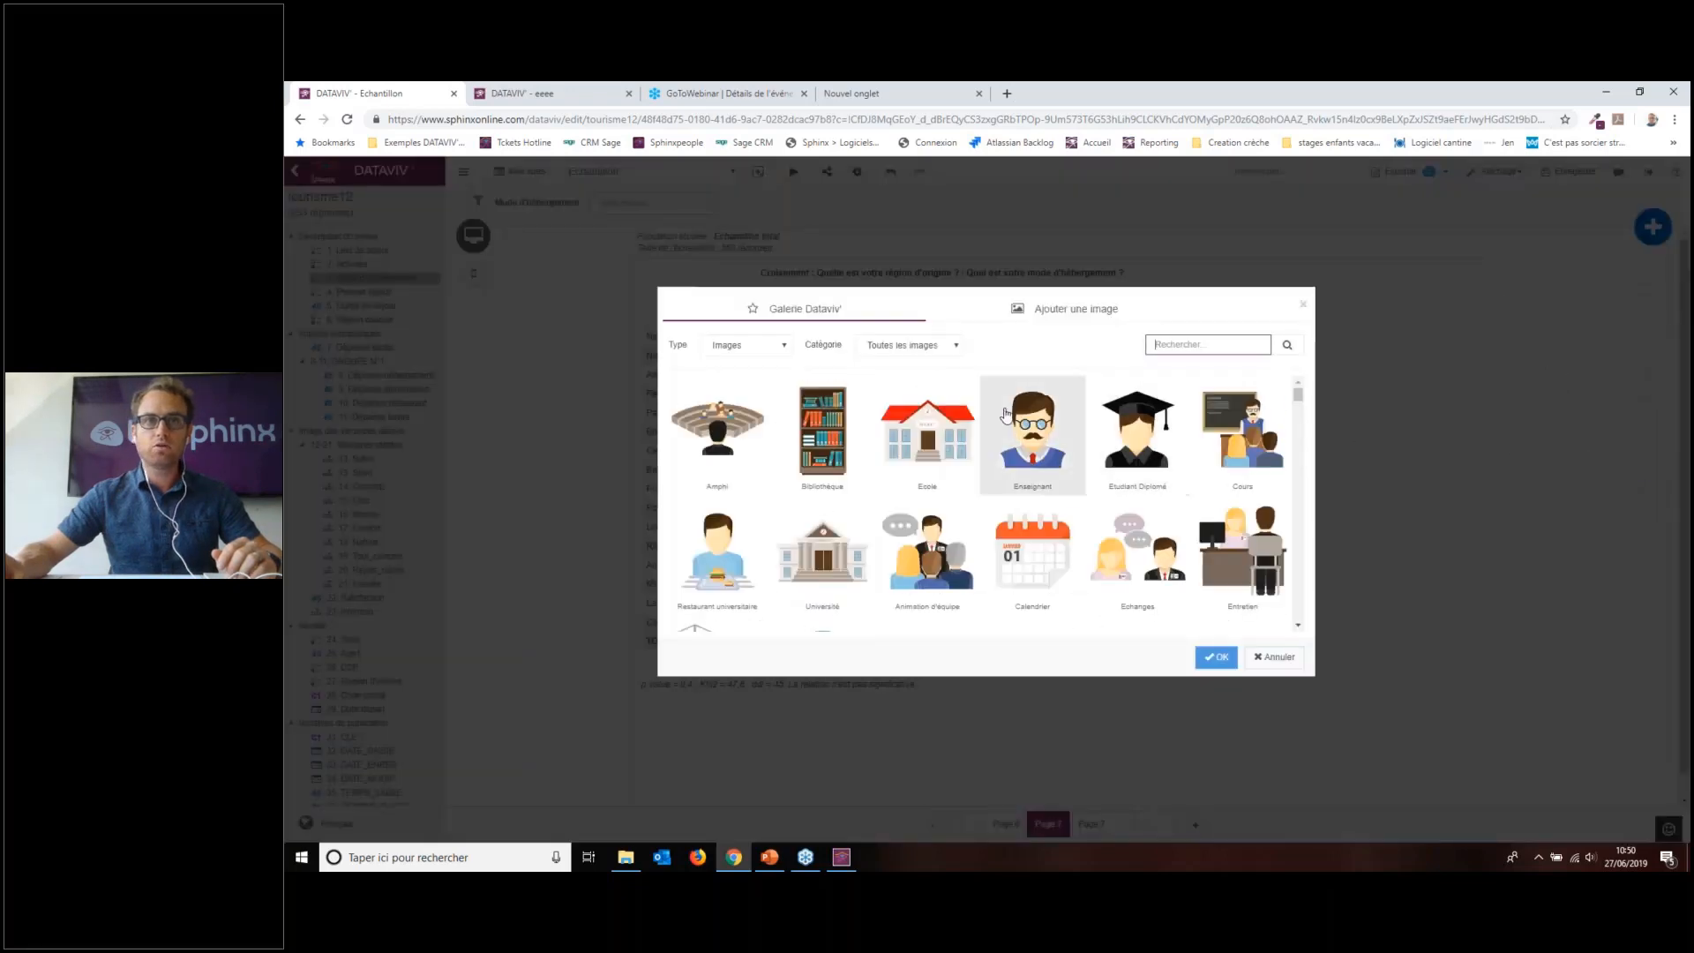
pyautogui.click(1217, 656)
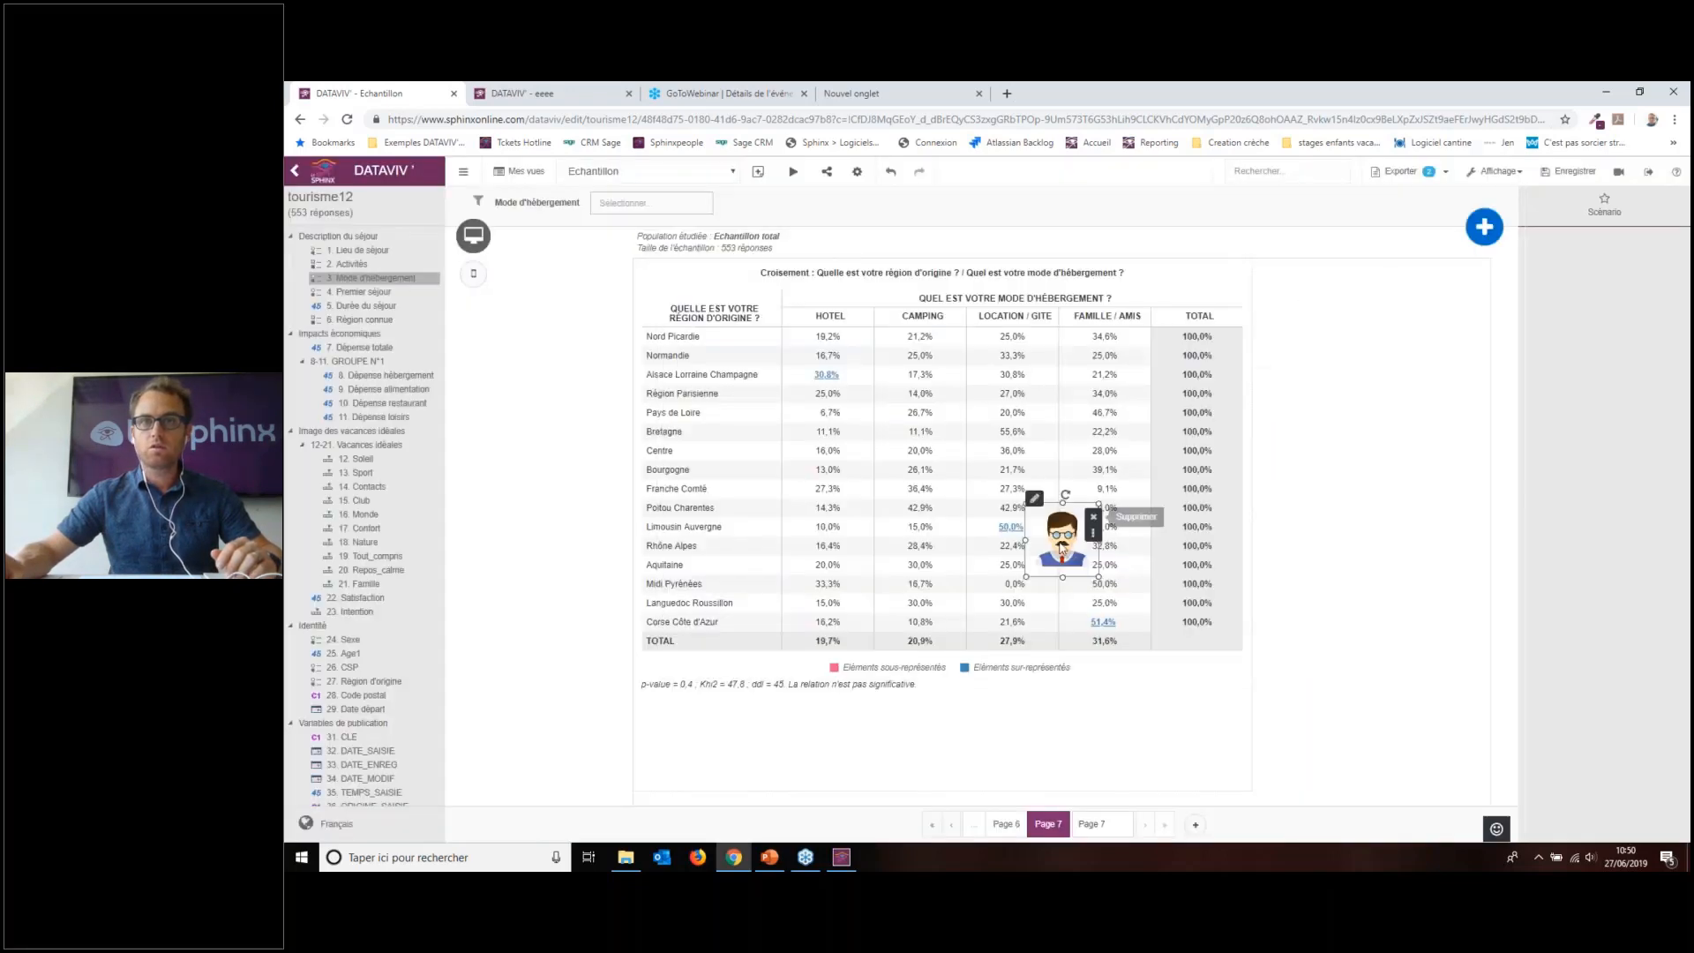
# Step: Link the image to Page 3 via Naviguer vers une page, move it right of the table, and save
pyautogui.click(1596, 206)
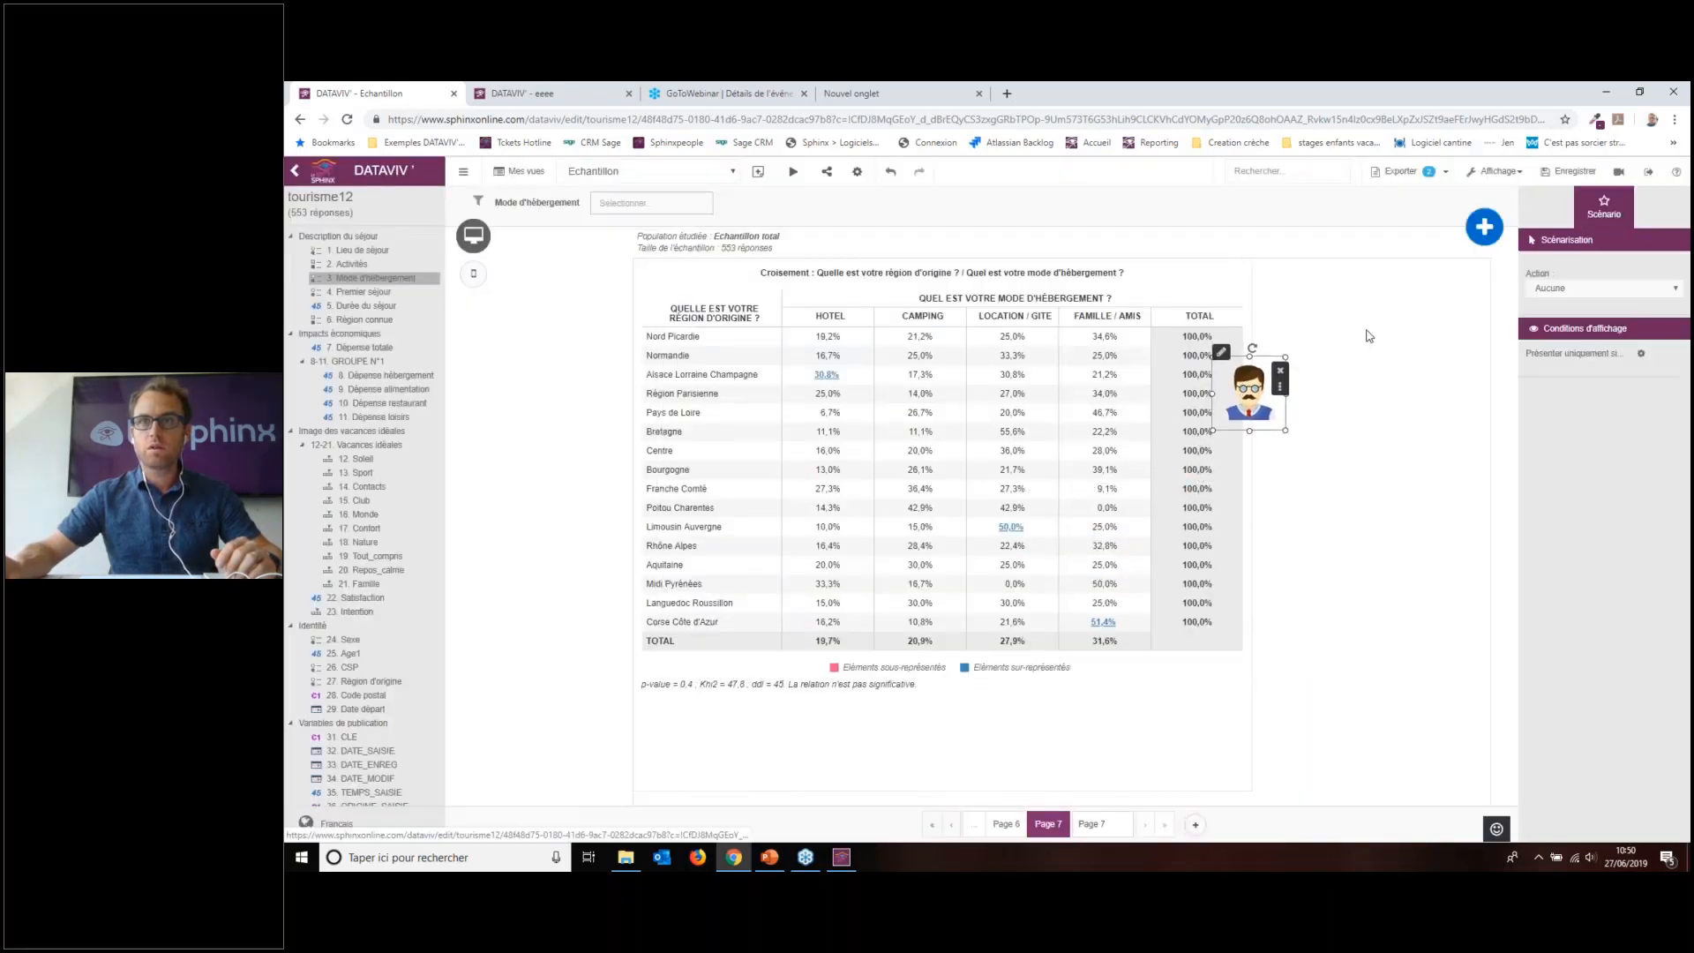
pyautogui.click(1619, 289)
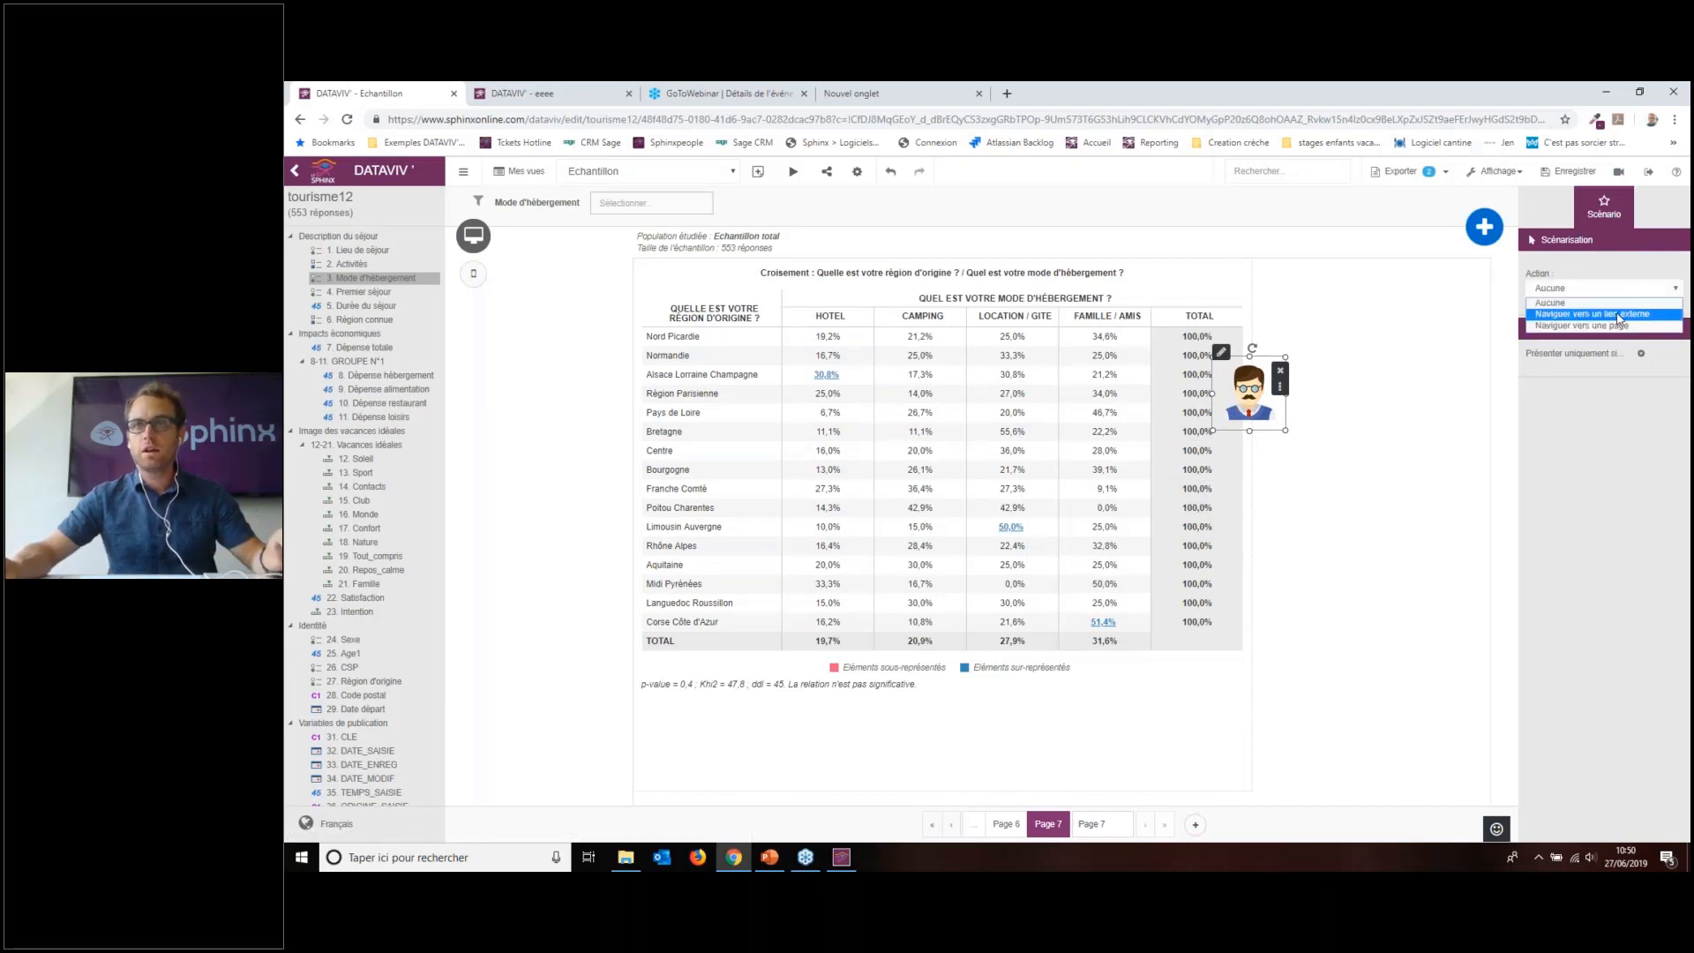
pyautogui.click(1620, 326)
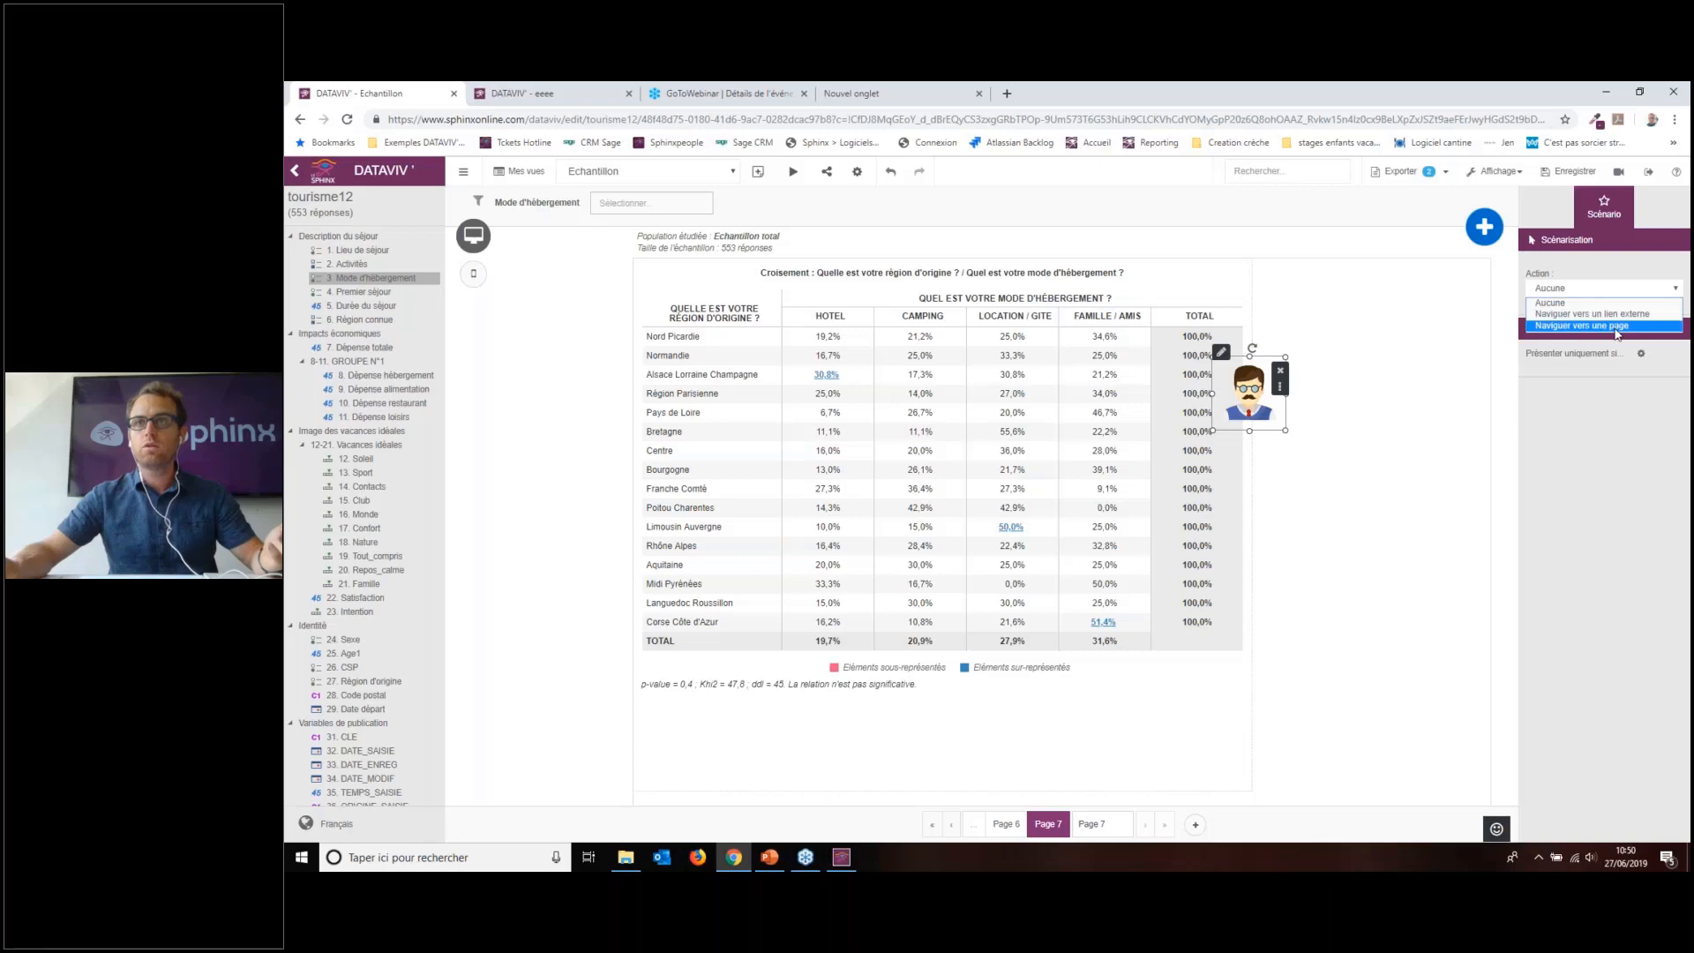
pyautogui.click(1610, 339)
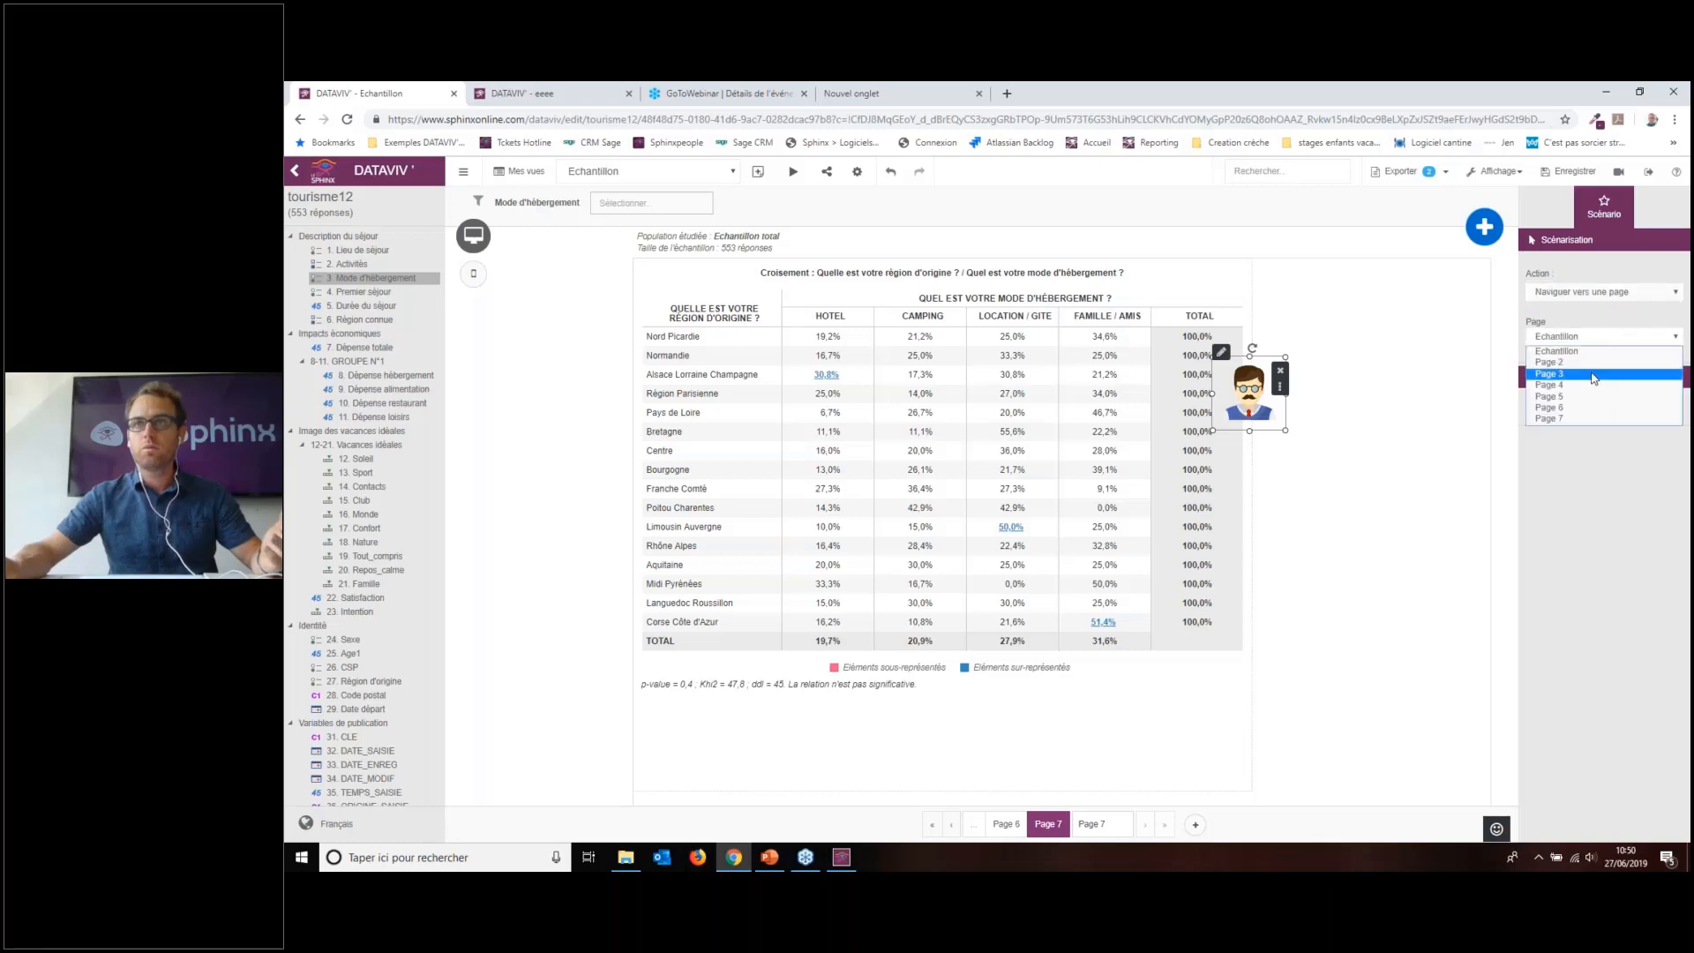
pyautogui.click(1599, 373)
pyautogui.click(1319, 561)
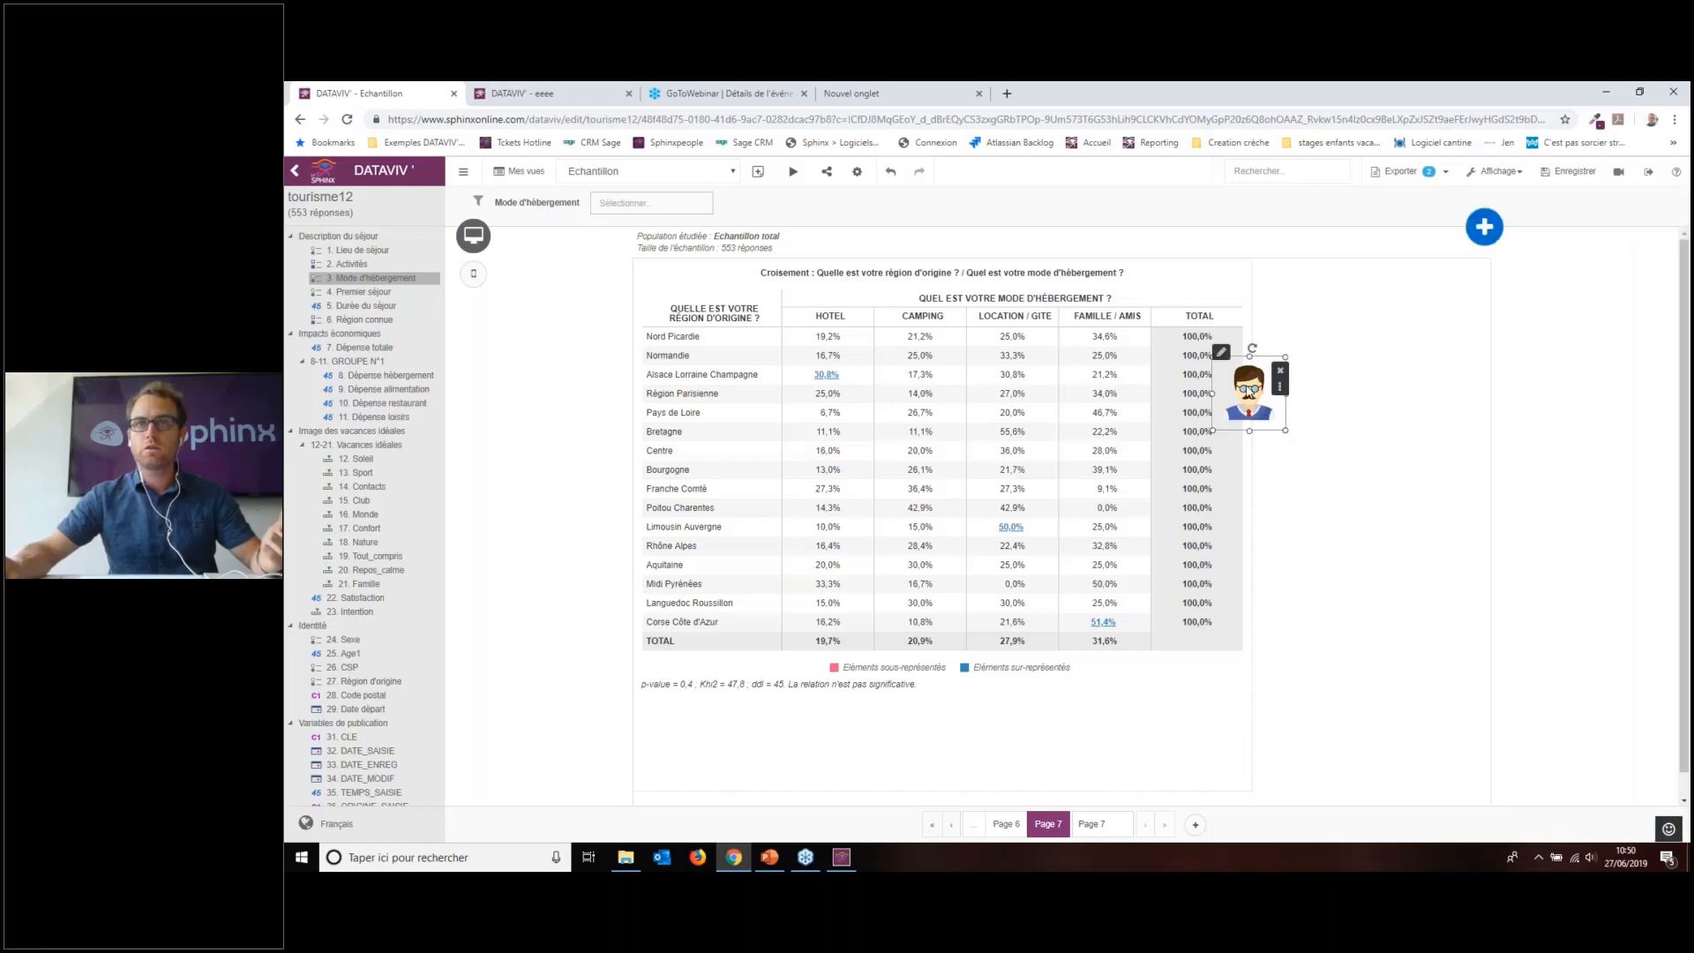
pyautogui.moveTo(1250, 392); pyautogui.dragTo(1361, 364)
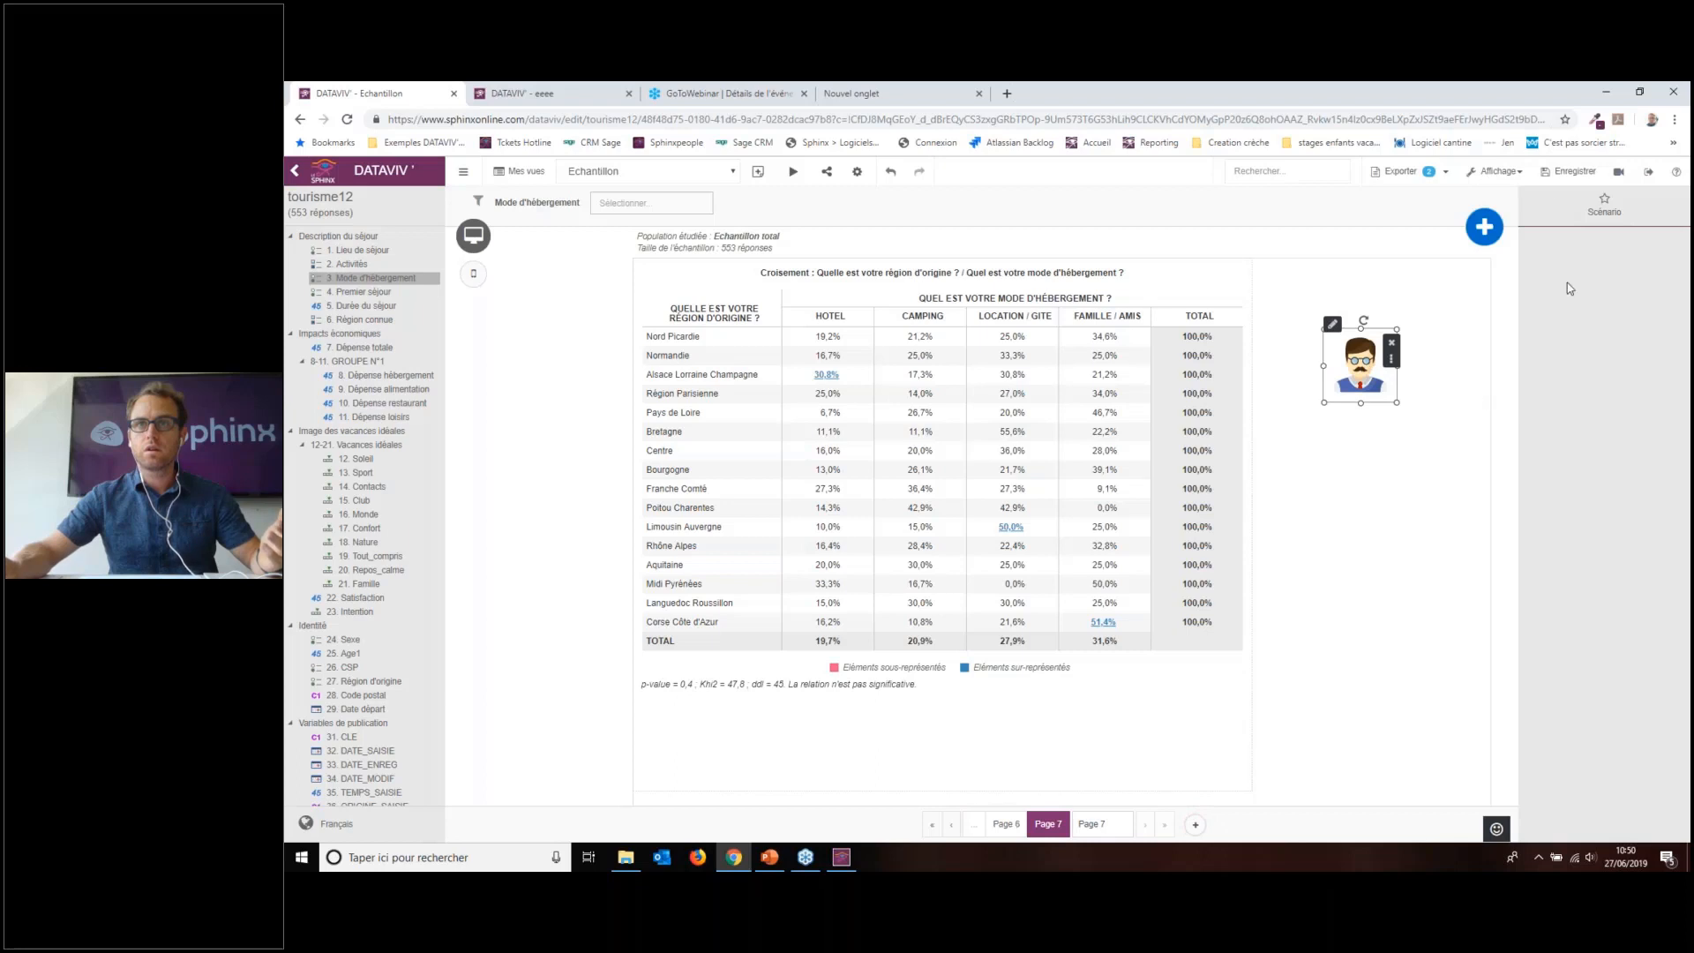
pyautogui.click(1571, 171)
# Step: Preview the report in a new tab, test the avatar link to Page 3, and browse Pages 8 and 7
pyautogui.click(795, 180)
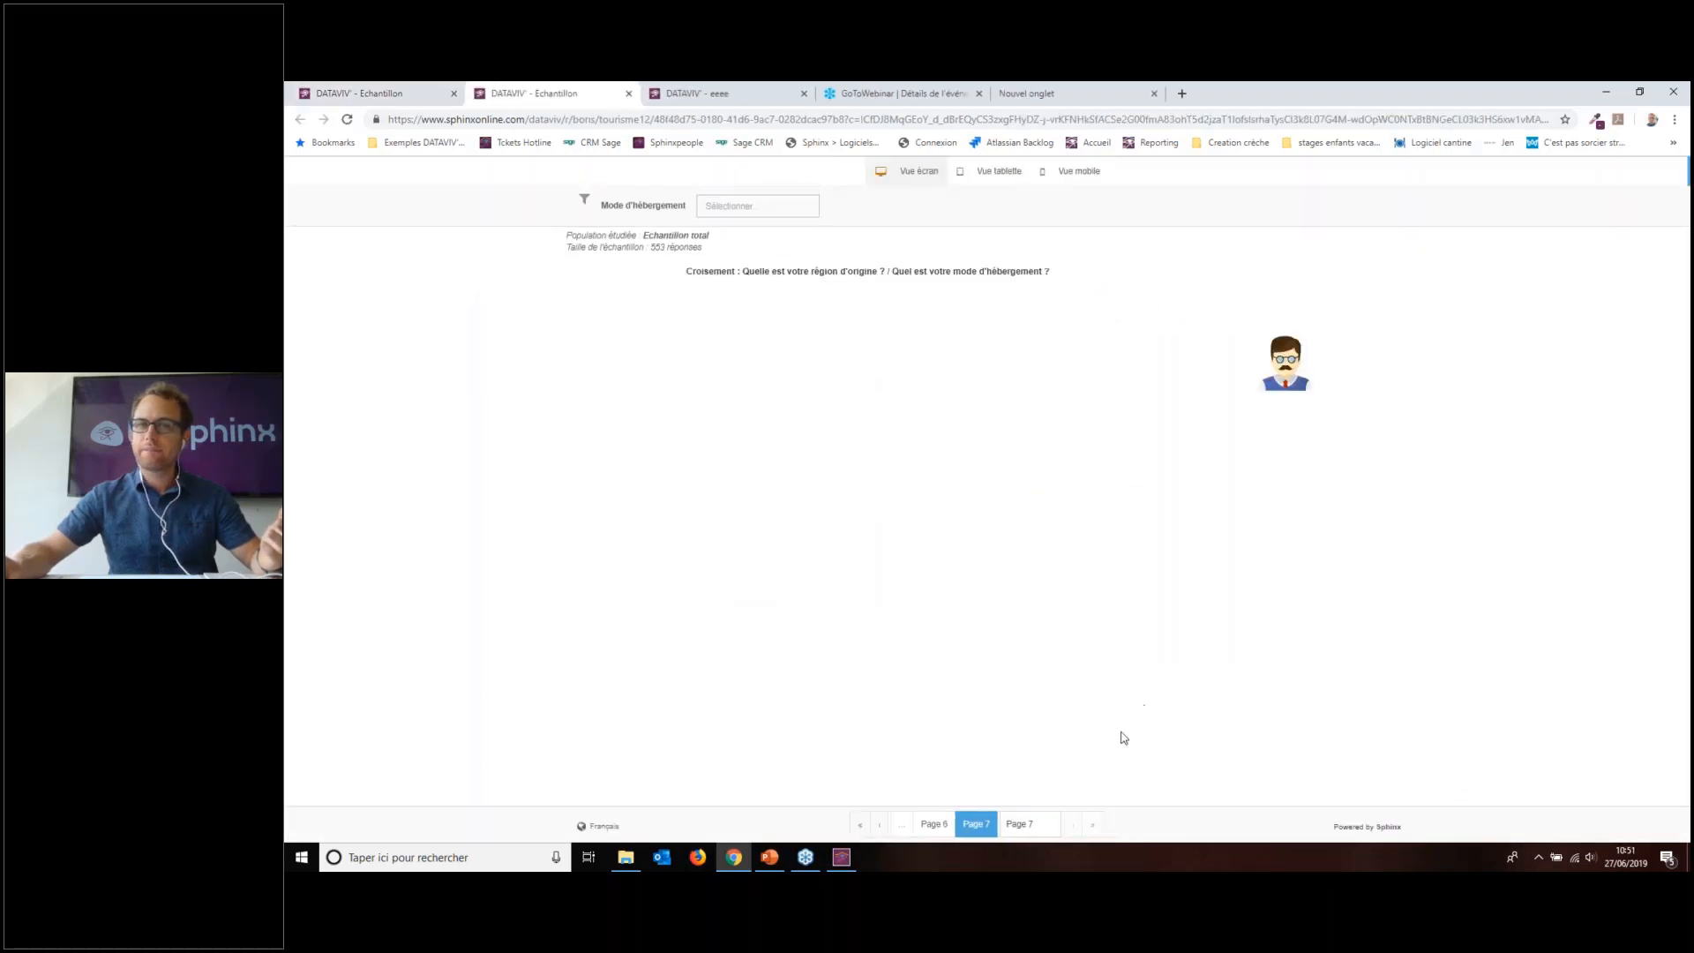
pyautogui.click(935, 824)
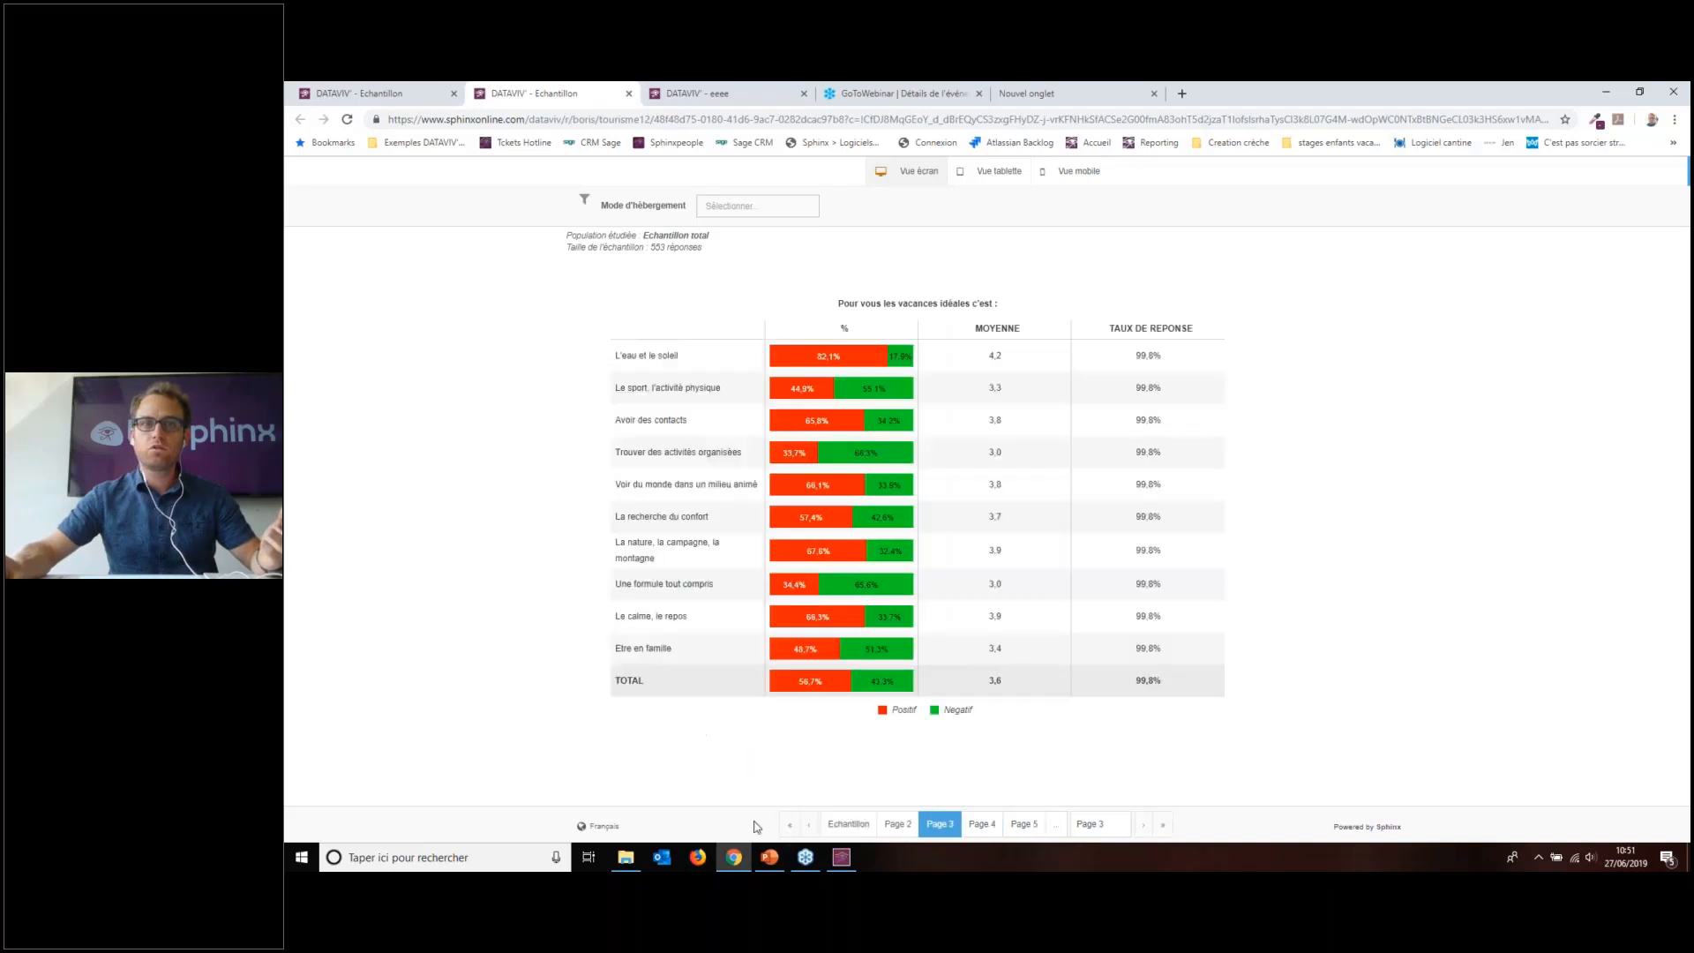
pyautogui.click(1052, 827)
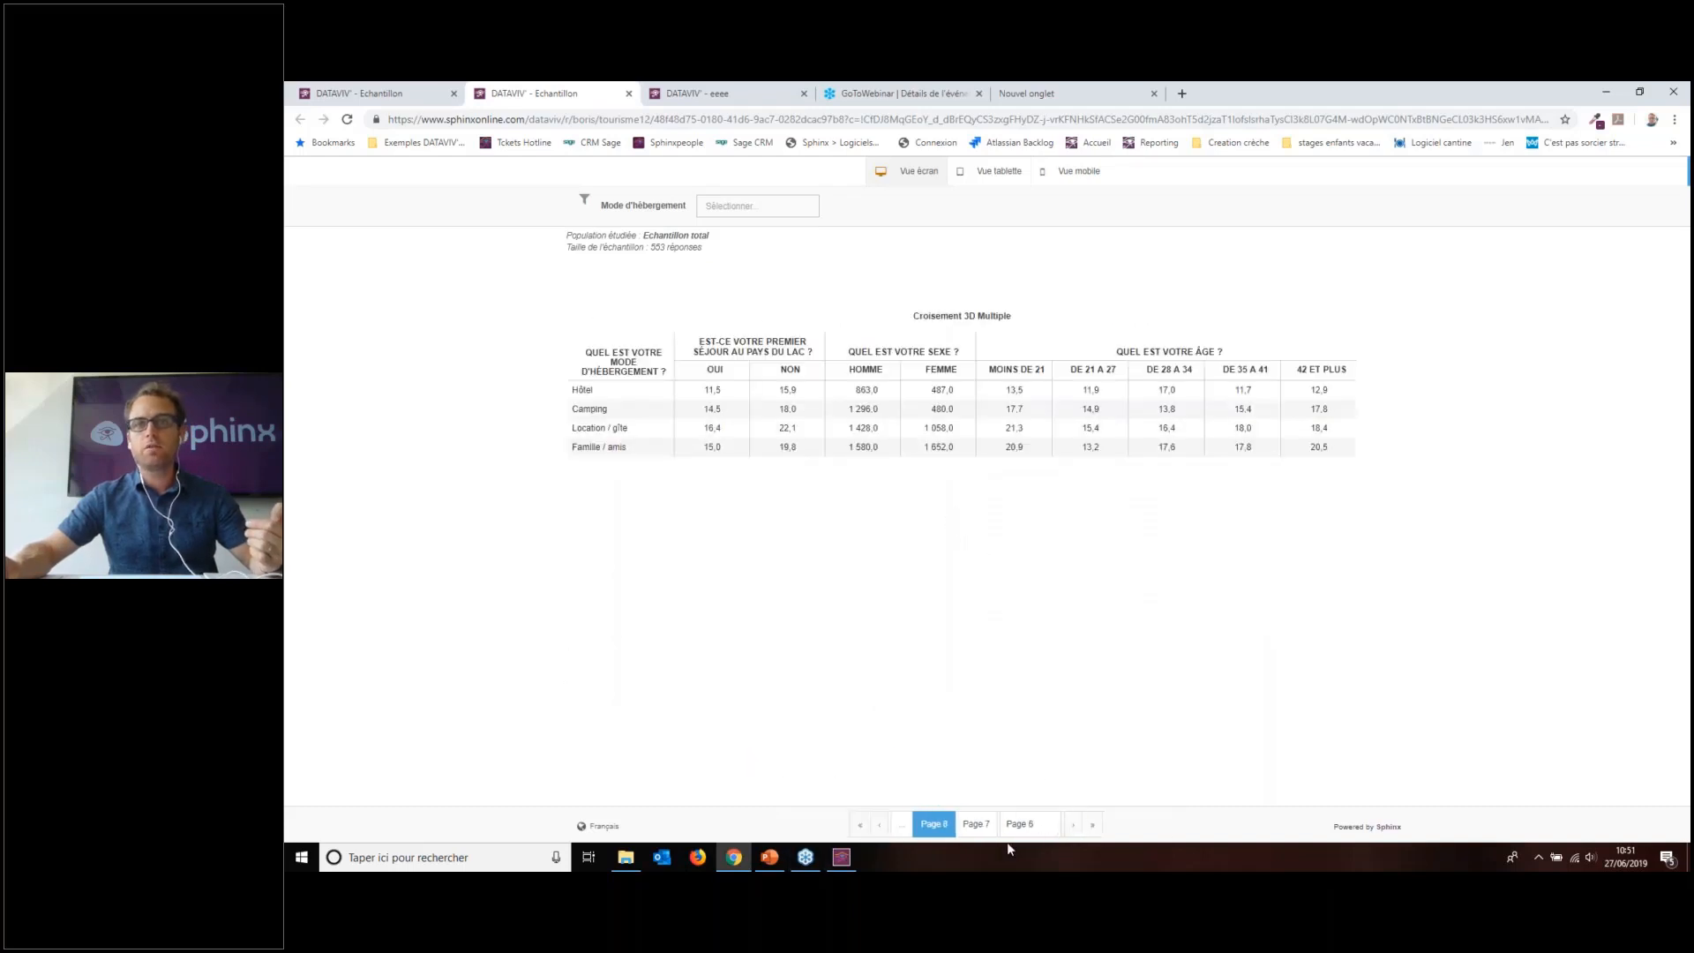
pyautogui.click(969, 826)
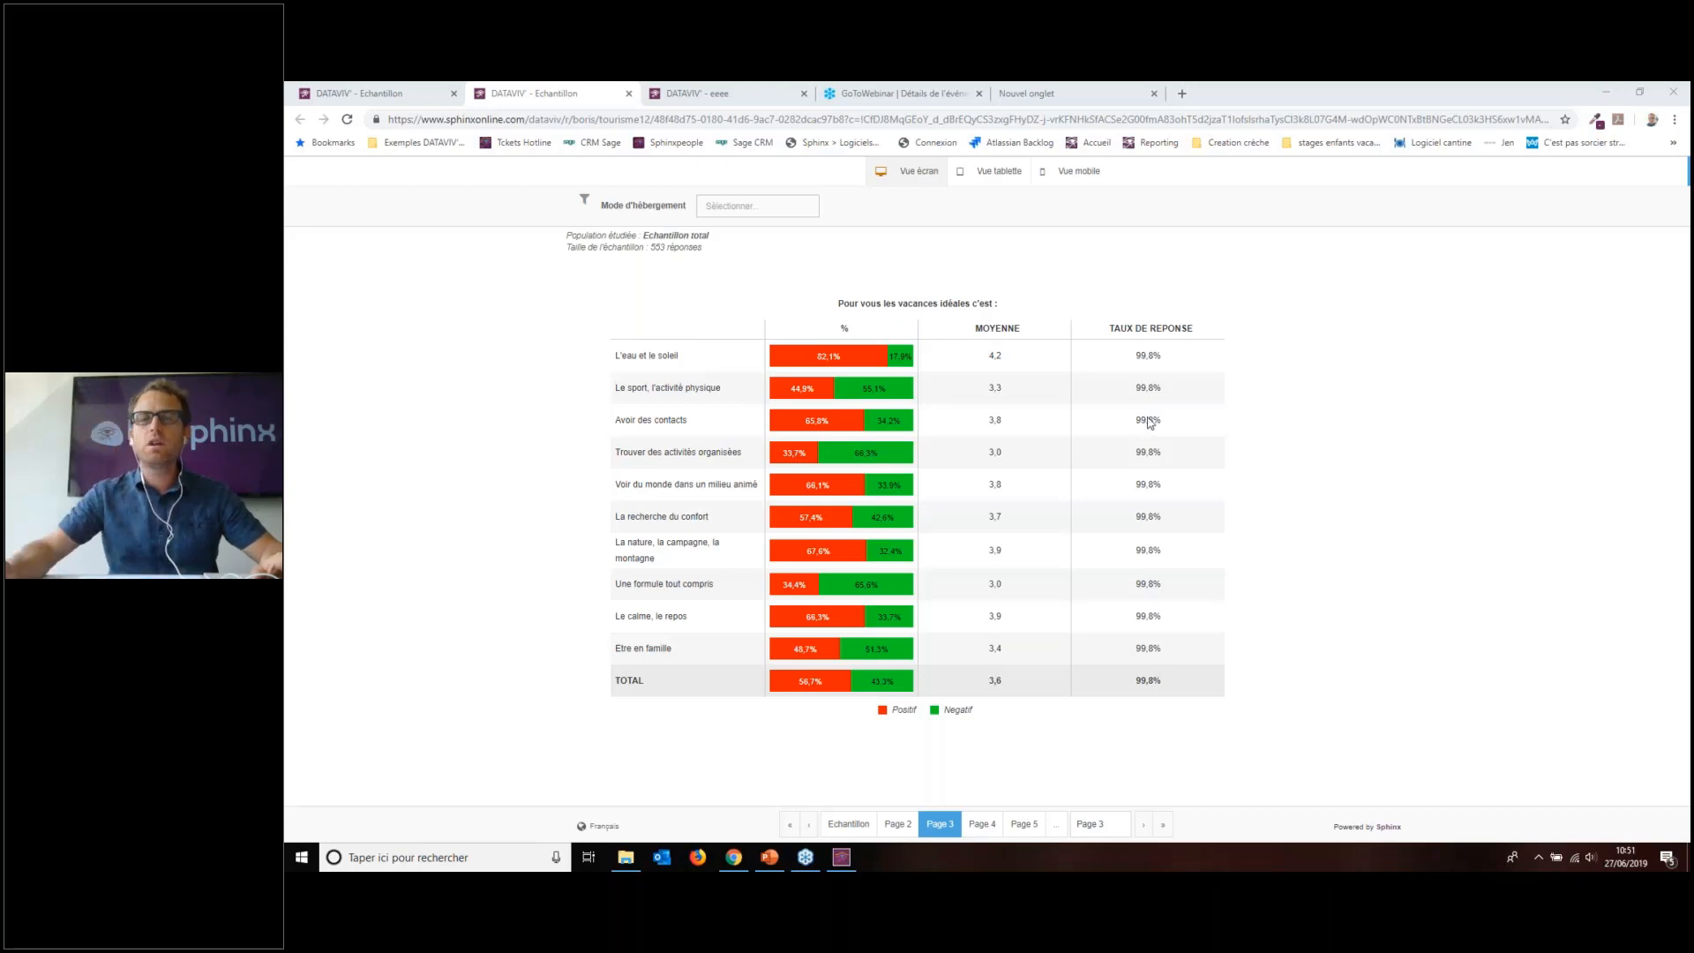
# Step: Briefly switch to the PowerPoint presentation and back to the report preview
pyautogui.click(1484, 386)
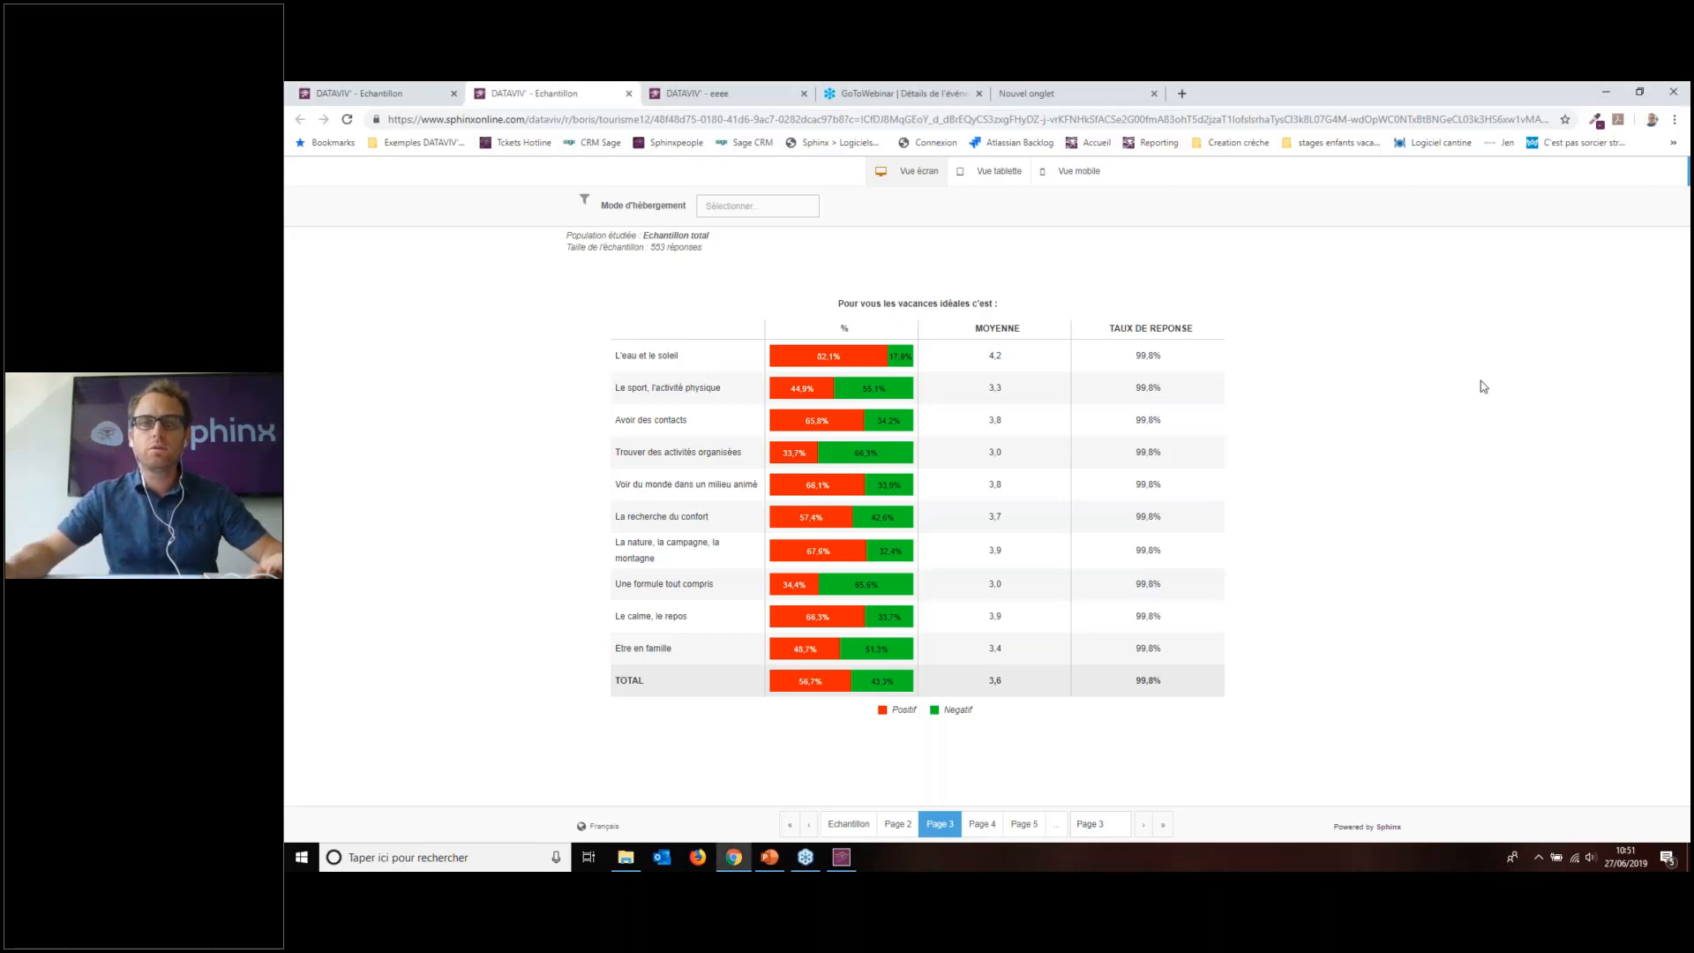
pyautogui.hotkey('alt', 'Tab')
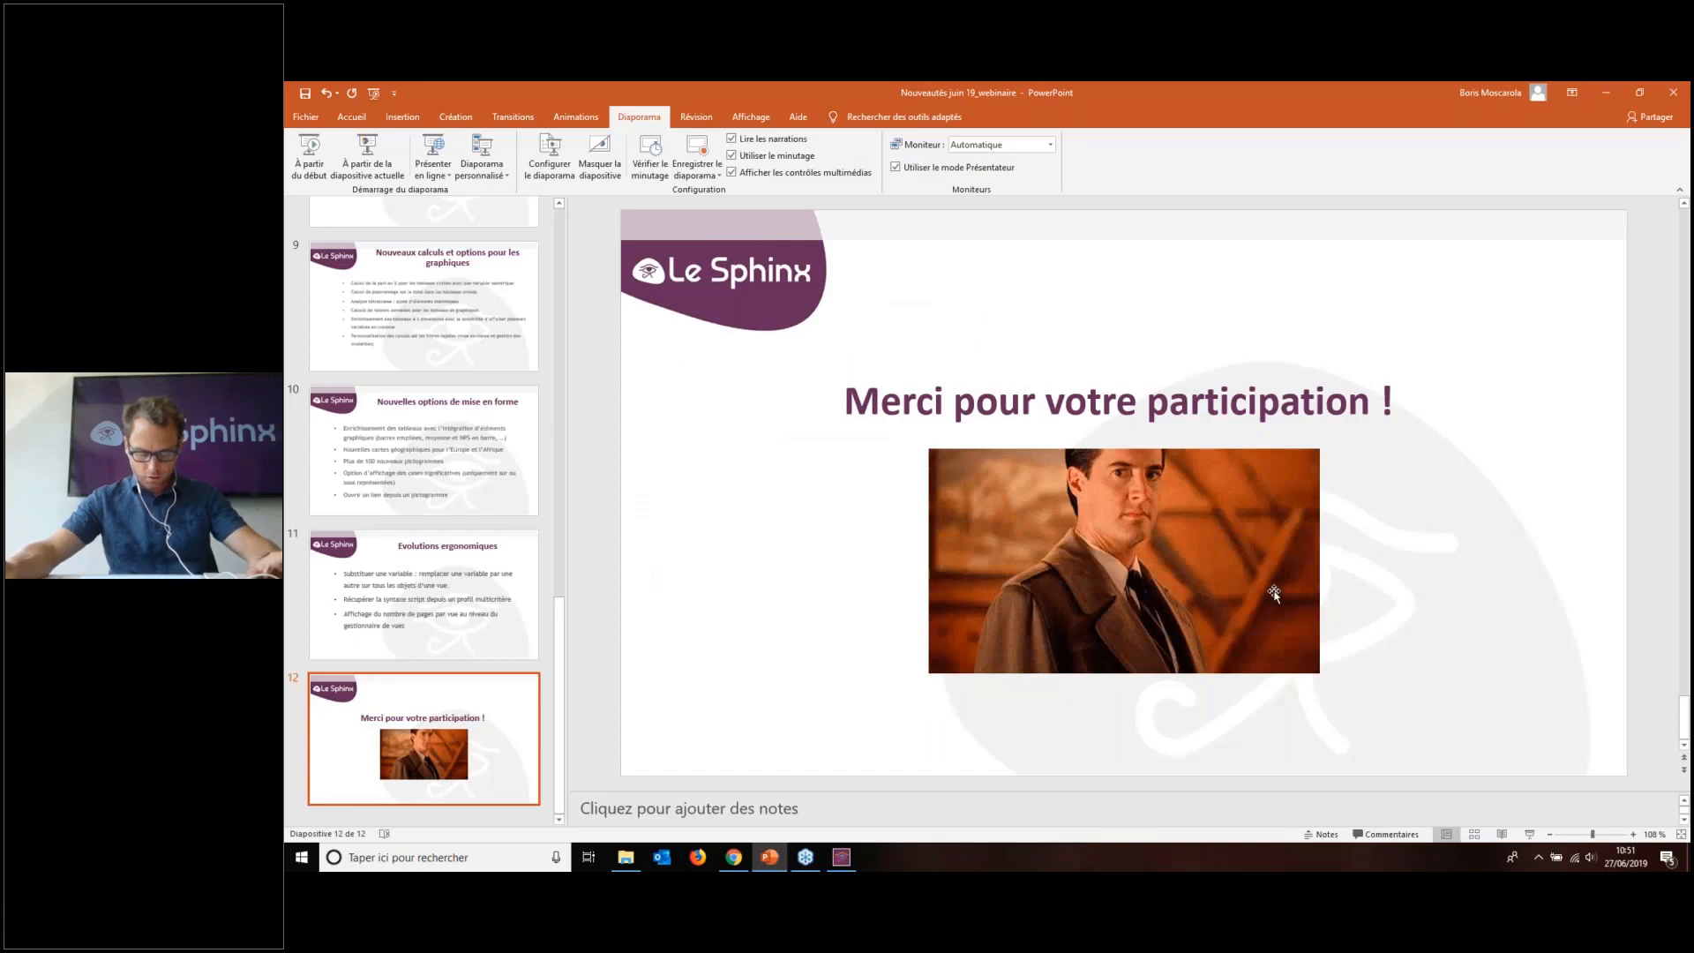
pyautogui.hotkey('alt', 'Tab')
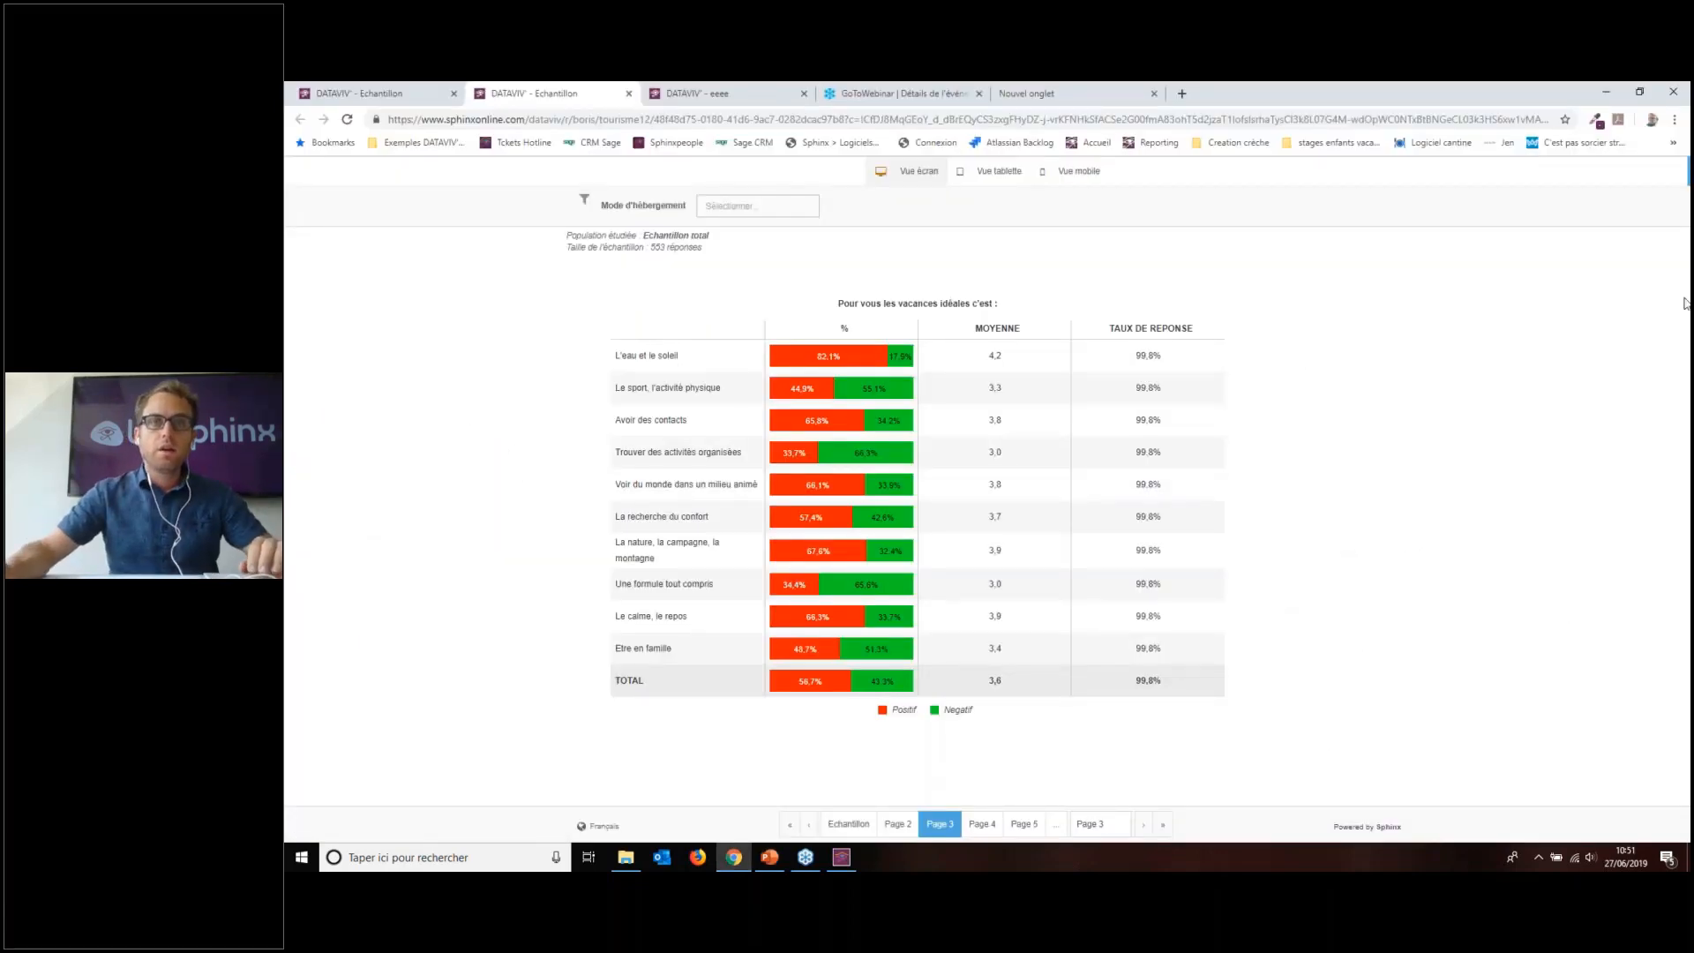
# Step: Return to the report editor and step through Pages 5, 4, 3 and Echantillon to reach Page 2
pyautogui.hotkey('ctrl', 'shift', 'Tab')
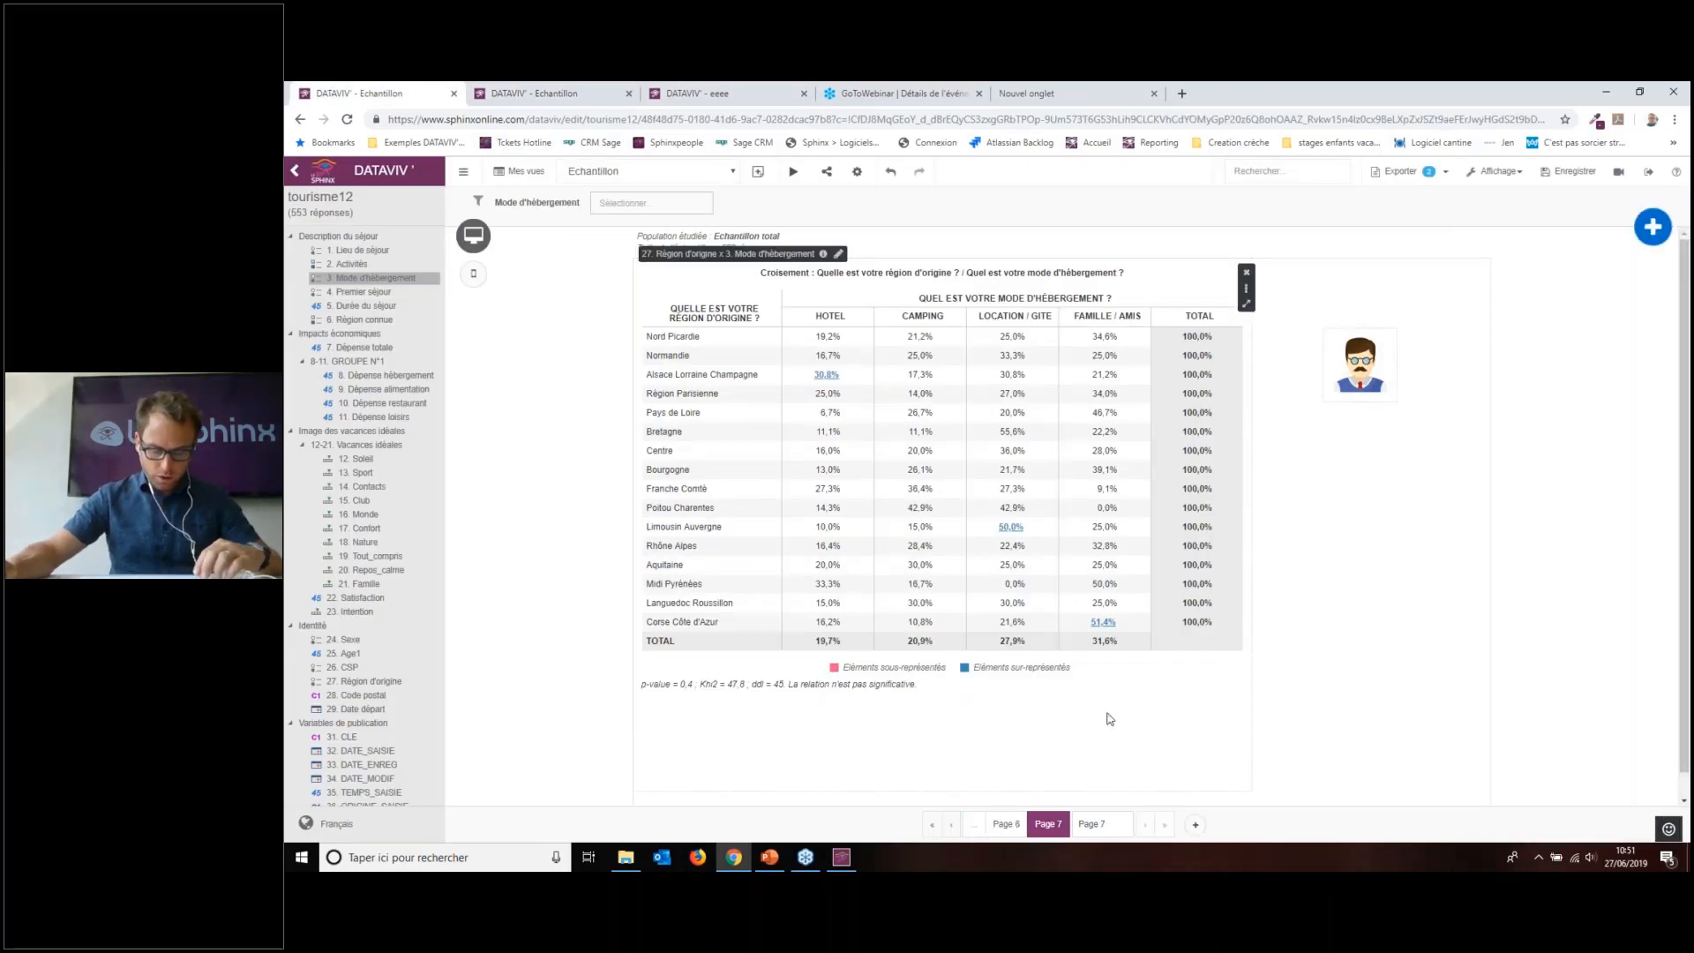
pyautogui.click(971, 827)
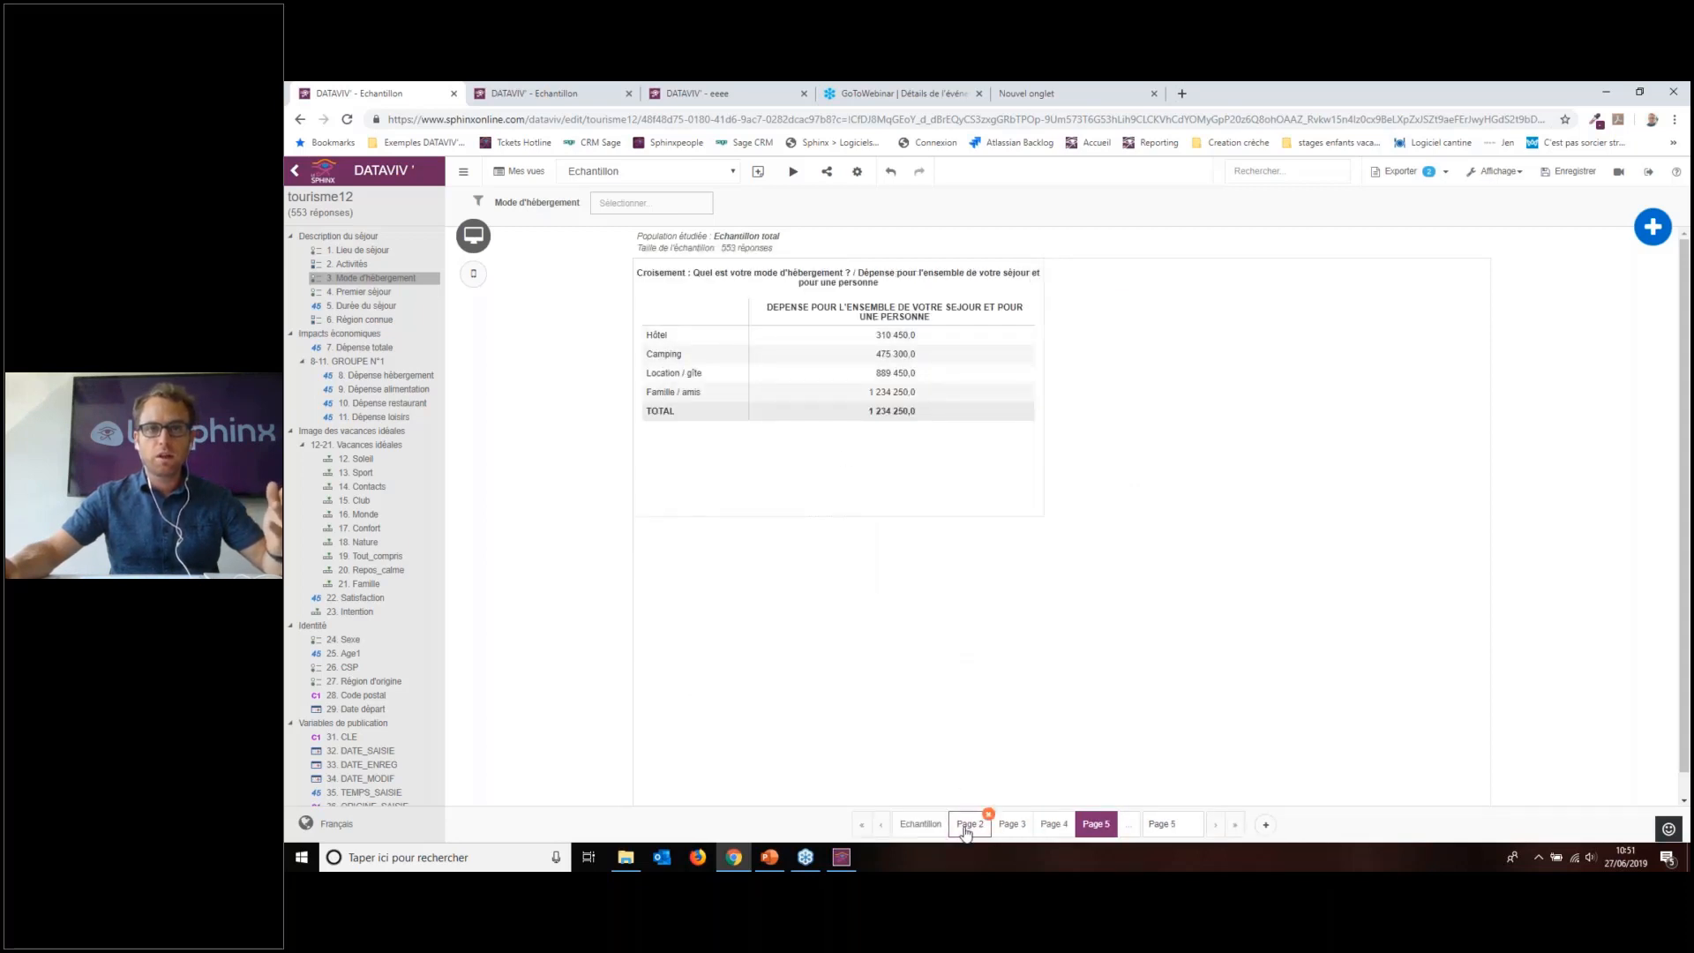
pyautogui.moveTo(966, 822)
pyautogui.click(1040, 828)
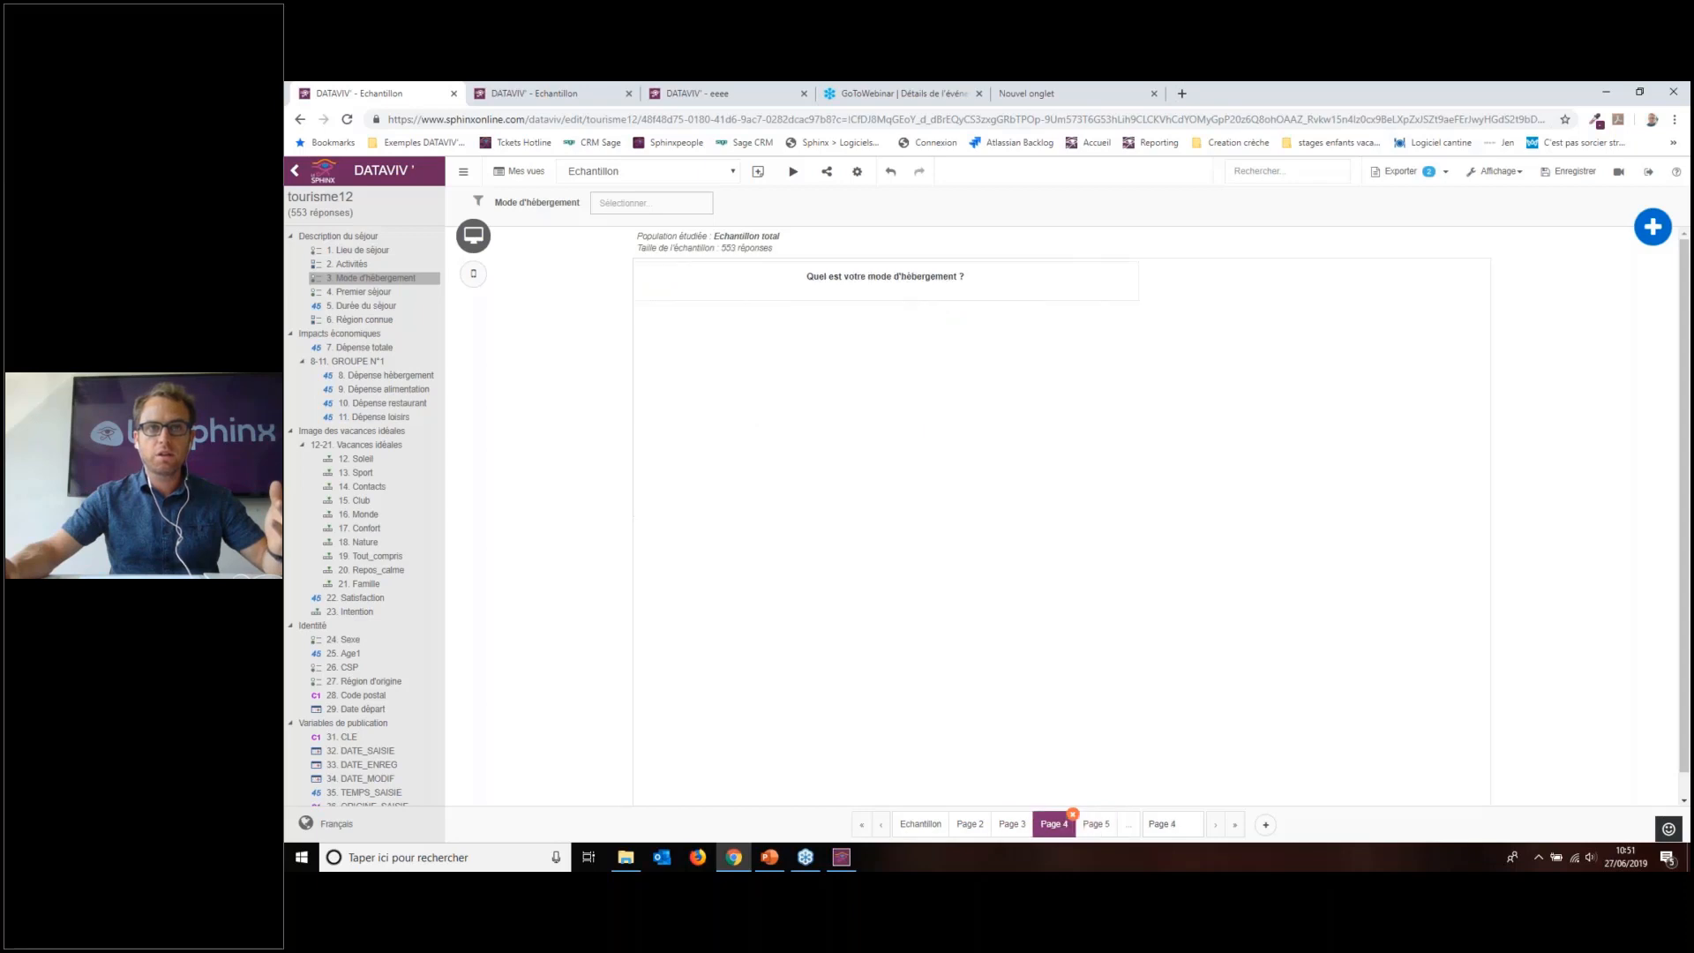
pyautogui.click(1015, 828)
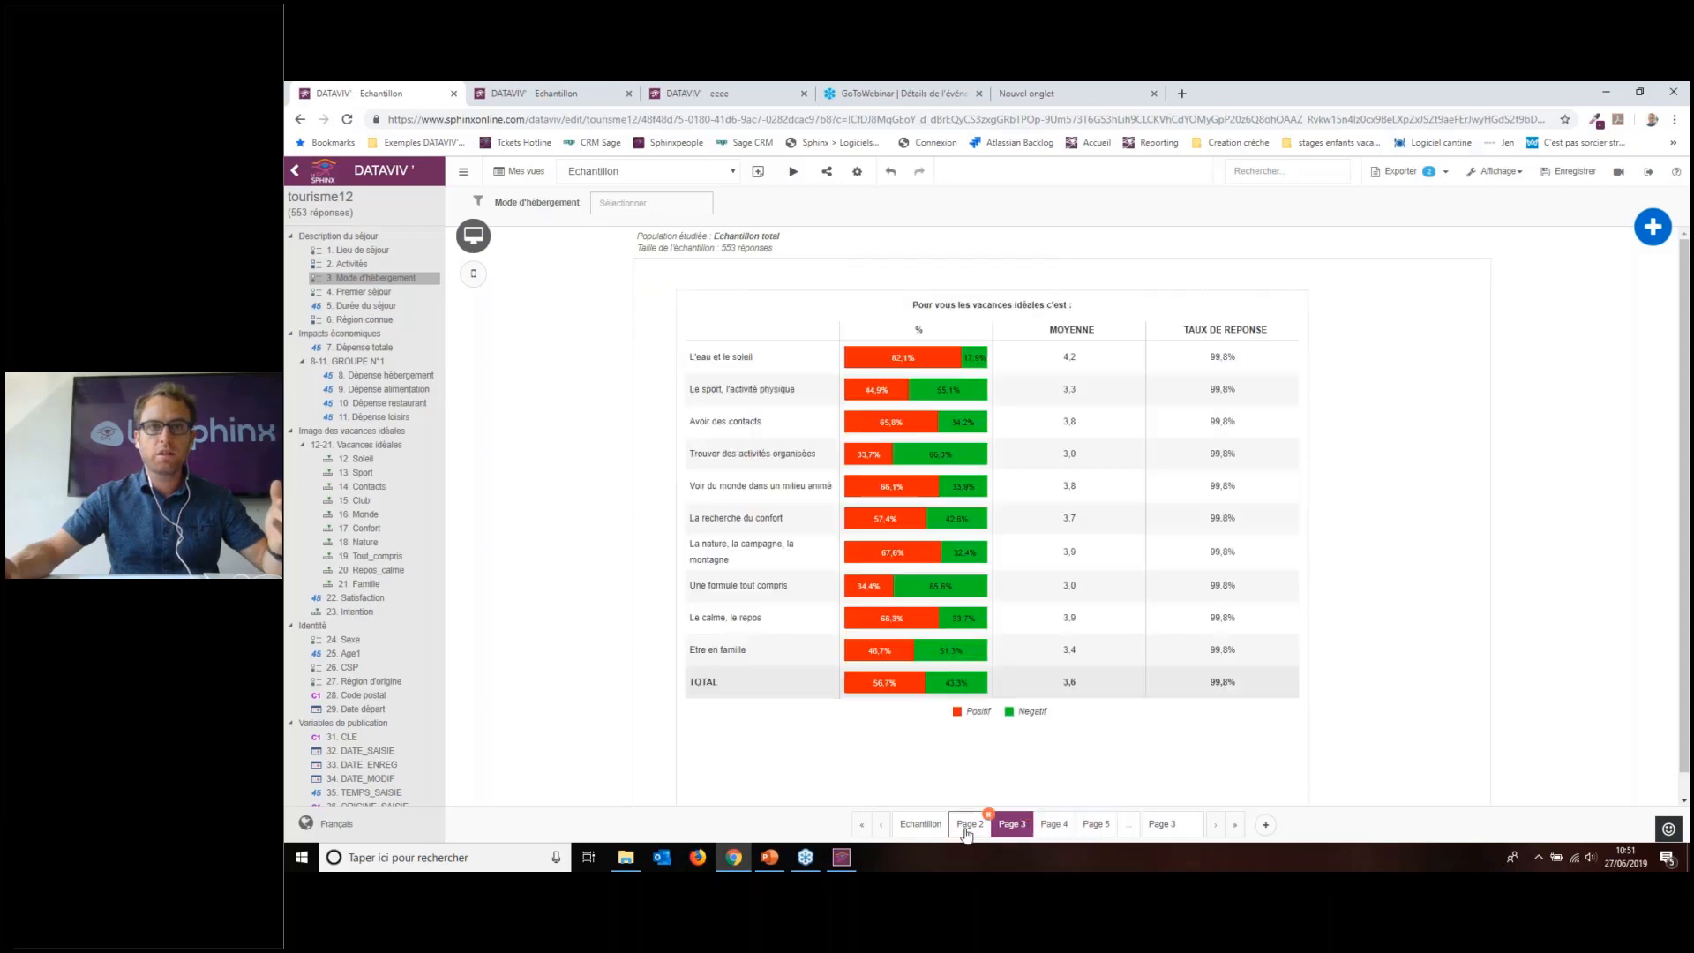
pyautogui.click(925, 823)
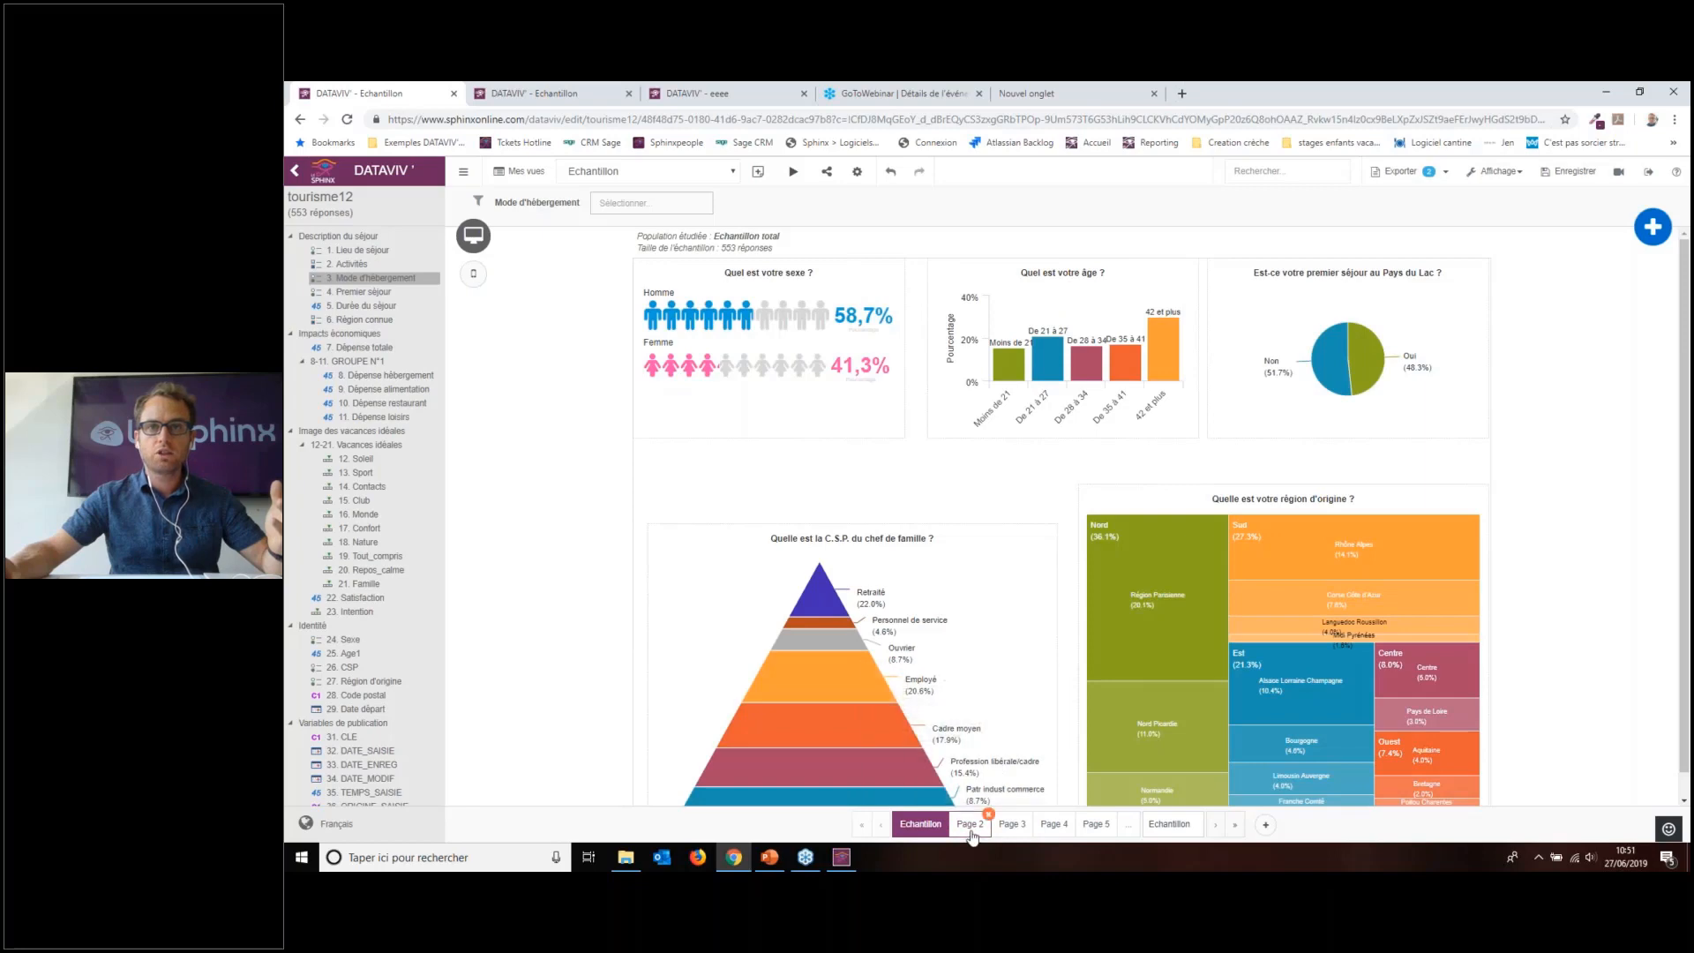
pyautogui.click(971, 827)
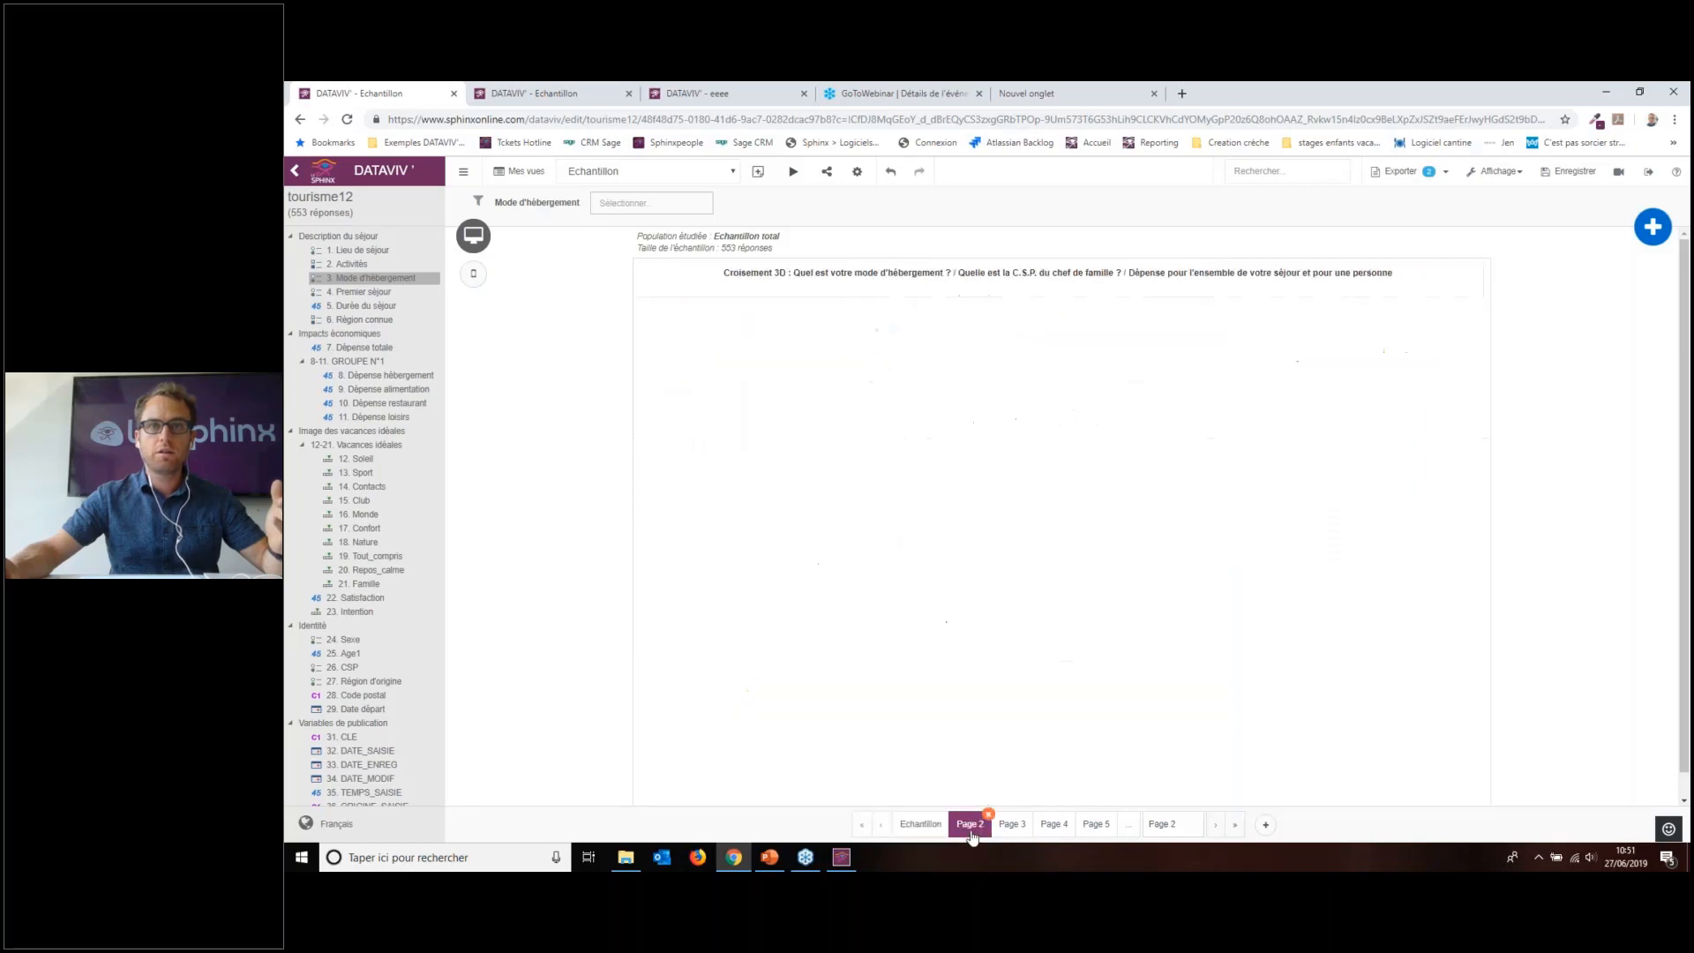
# Step: Check the Page 2 cross-table's options, then start Substituer une variable from the page's menu
pyautogui.click(830, 657)
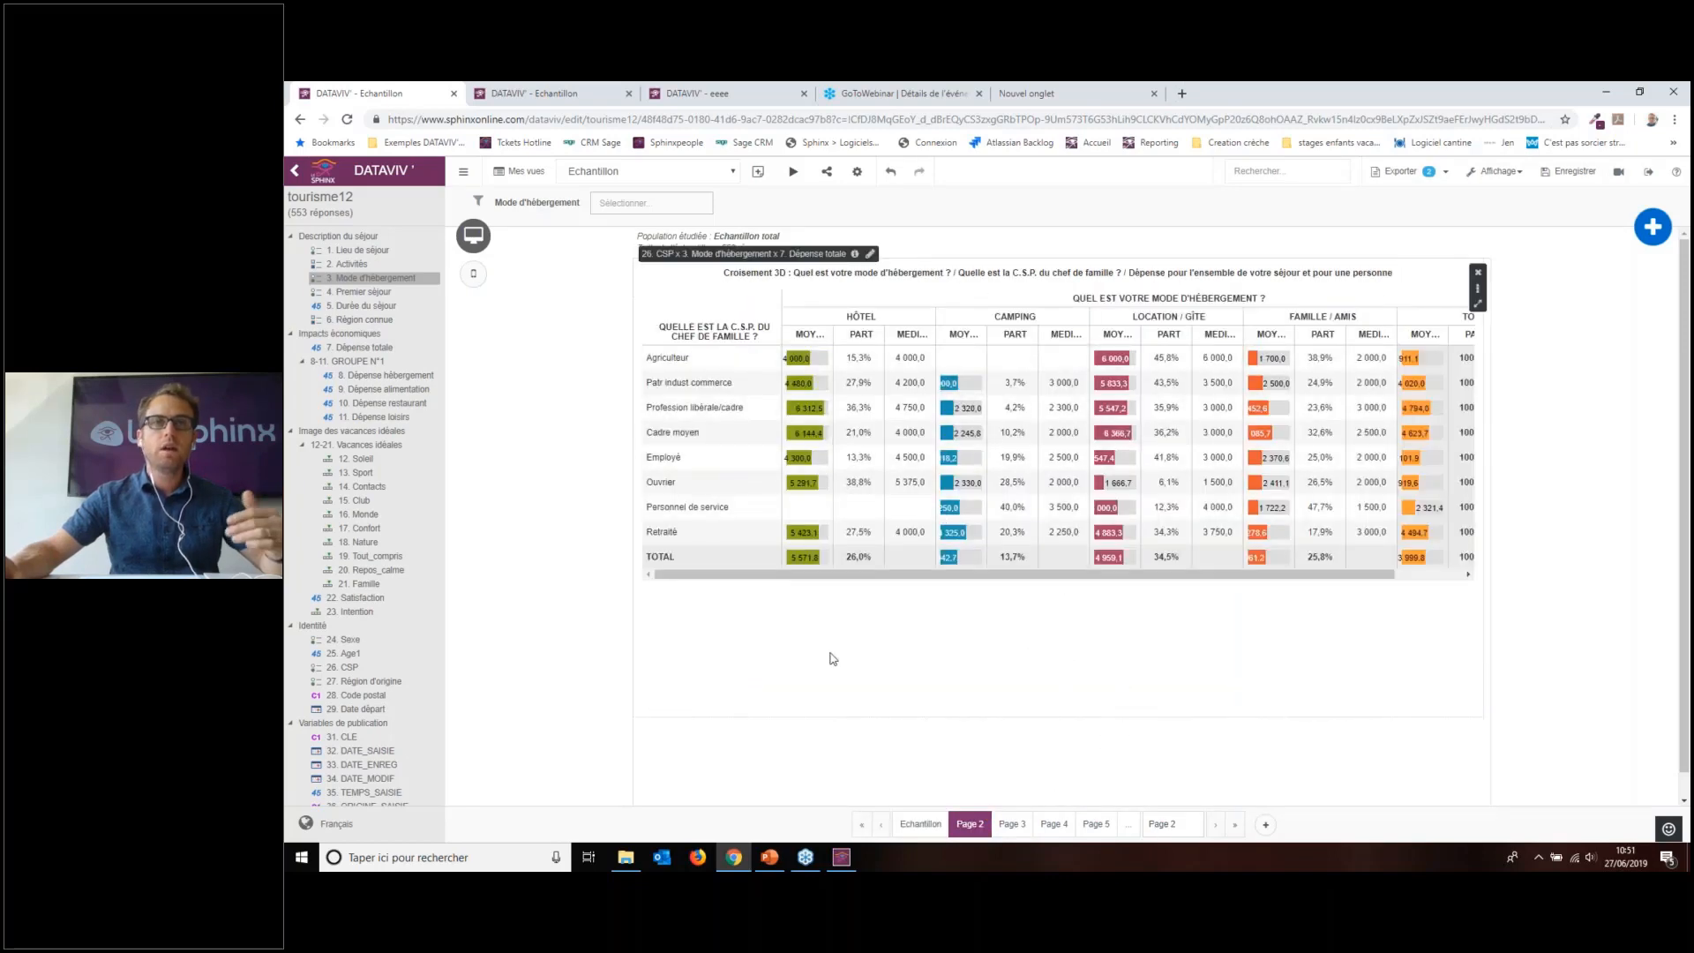
pyautogui.rightClick(845, 668)
pyautogui.click(900, 652)
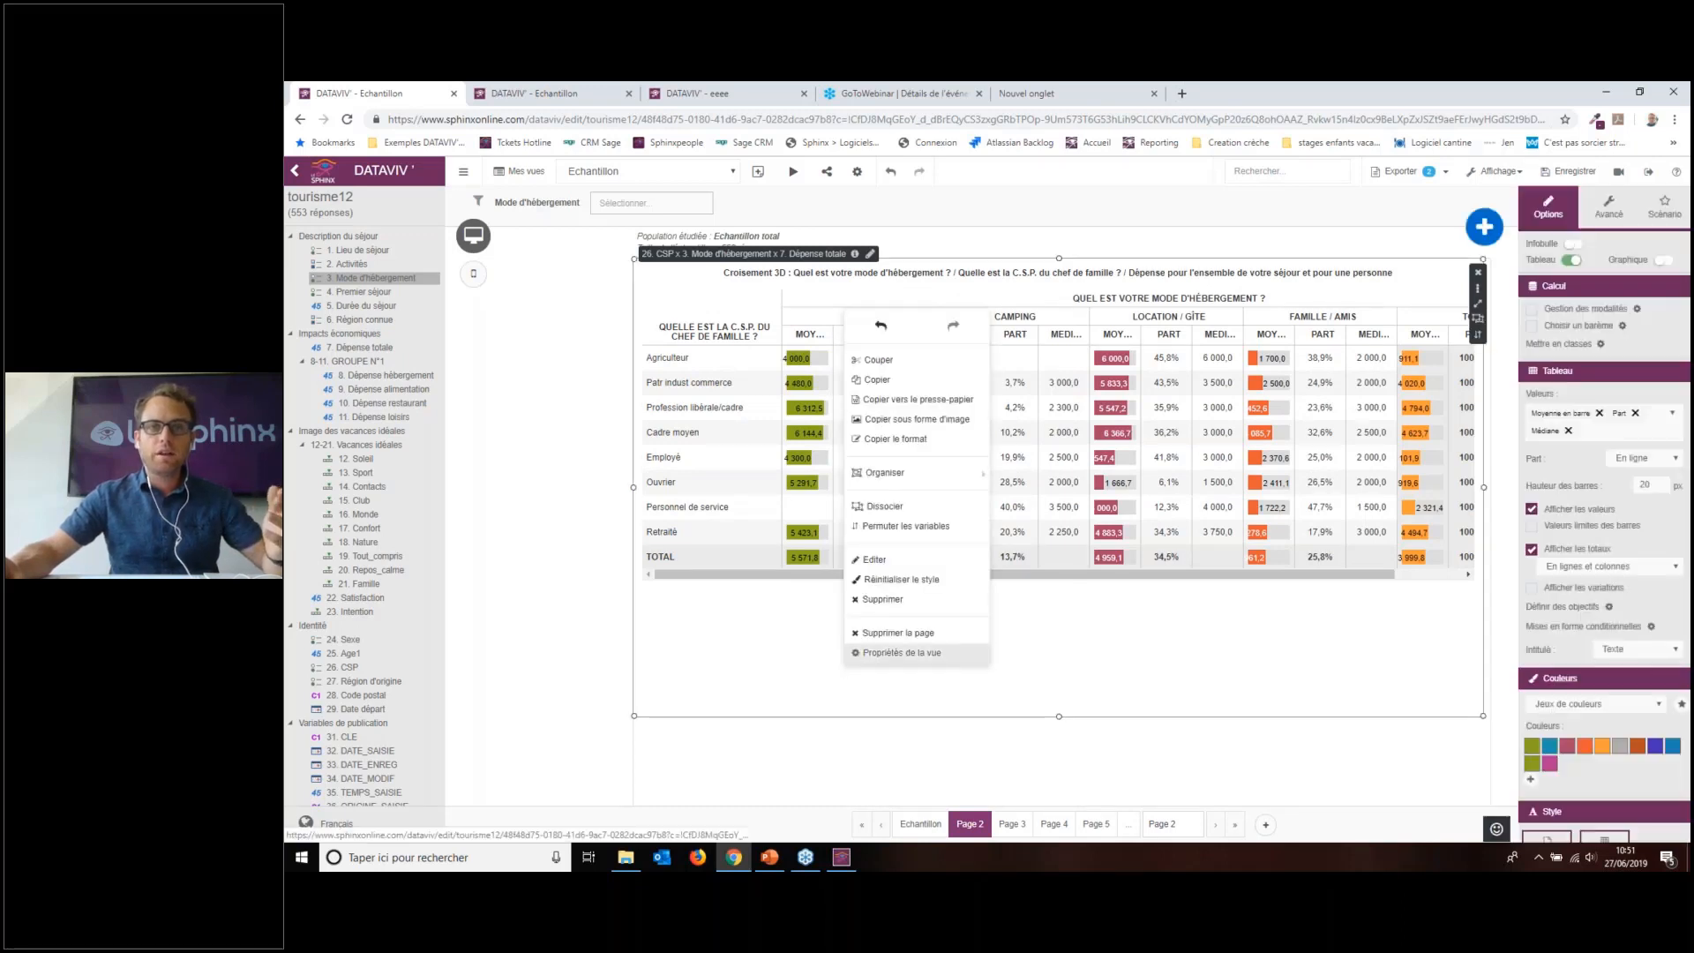
pyautogui.rightClick(878, 750)
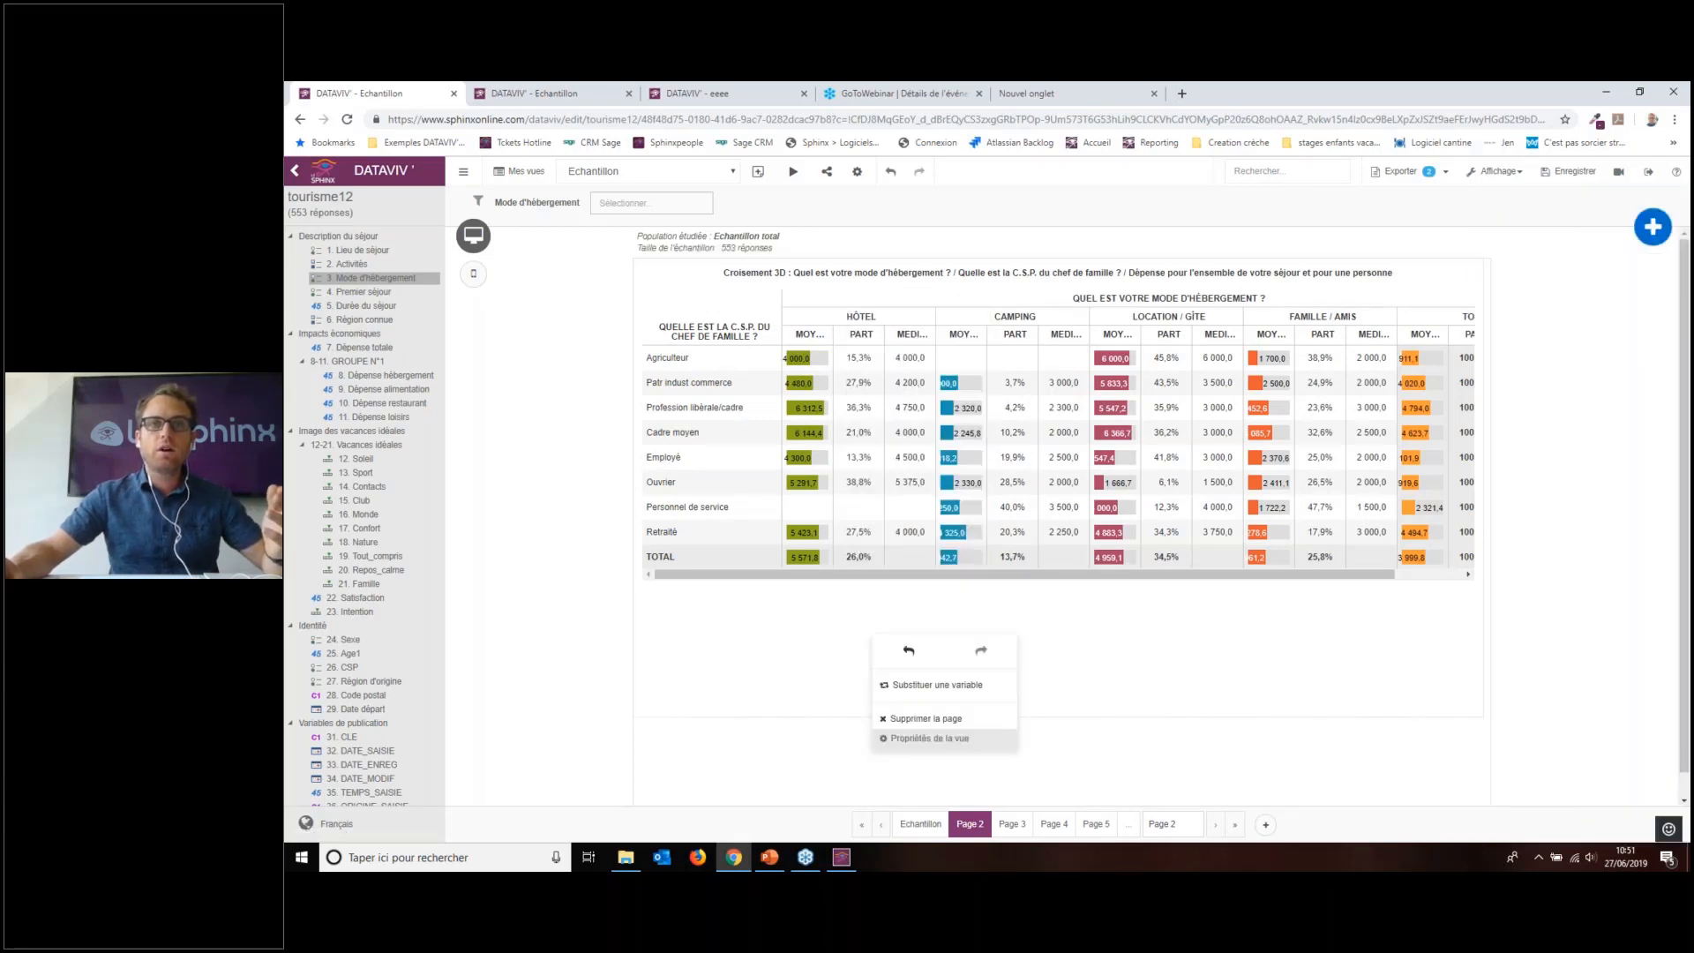
pyautogui.click(941, 686)
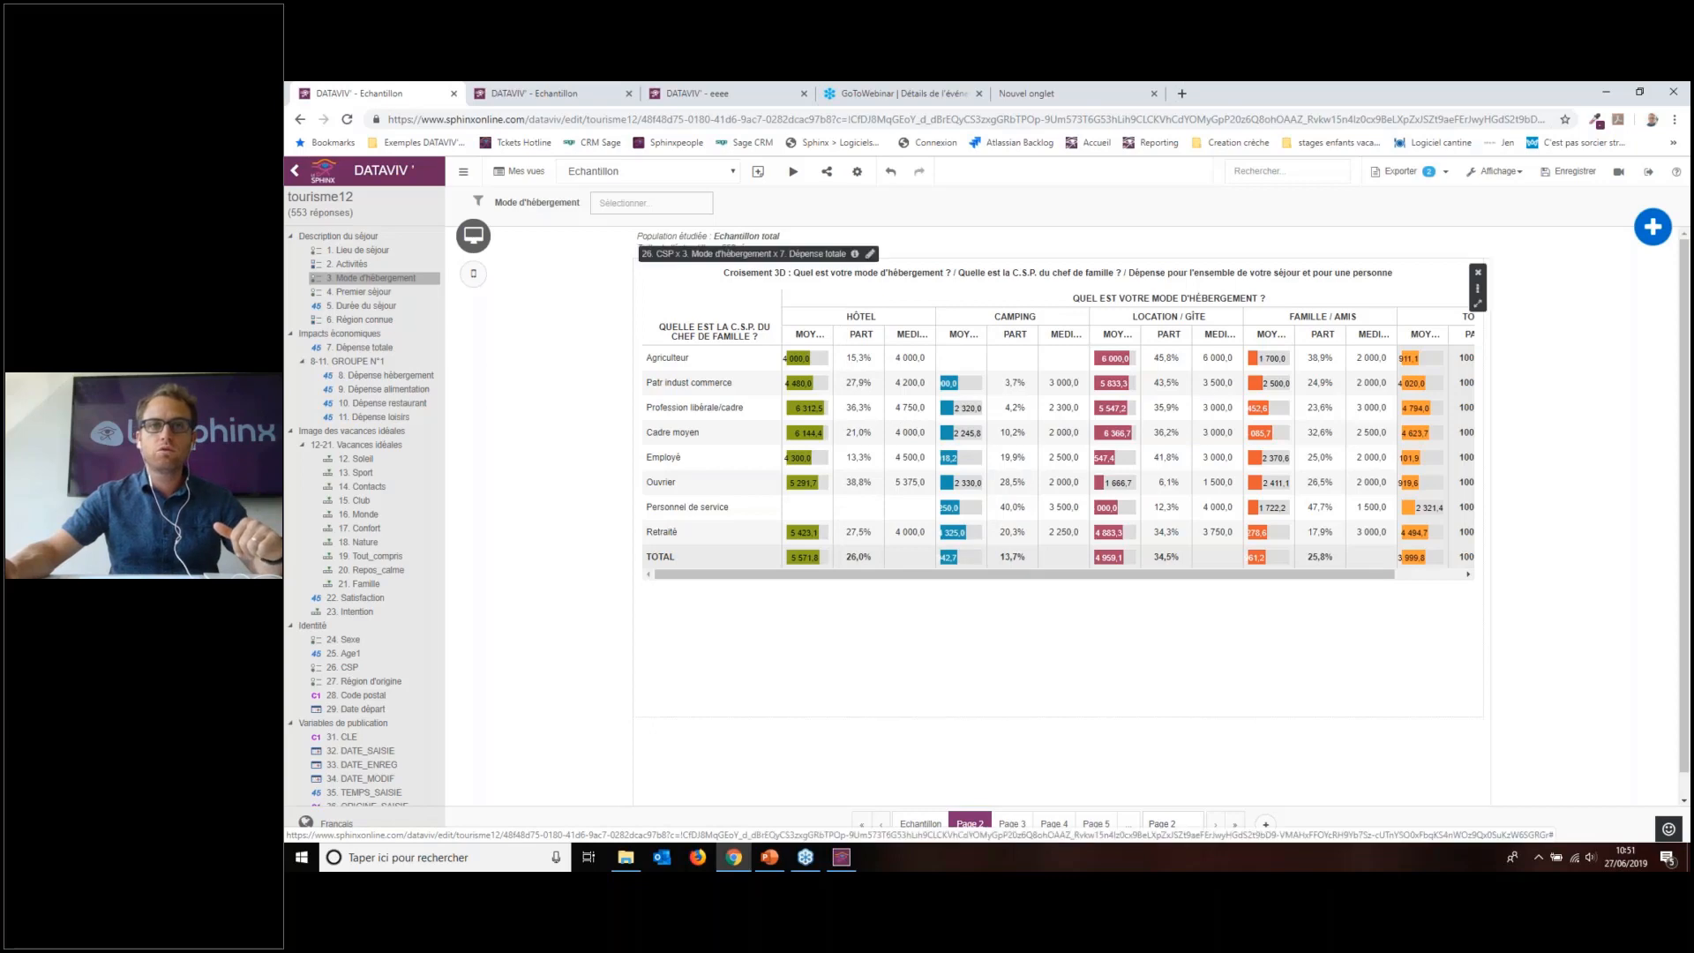
# Step: Replace 3. Mode d'hébergement with 1. Lieu de séjour, creating a new view
pyautogui.click(906, 376)
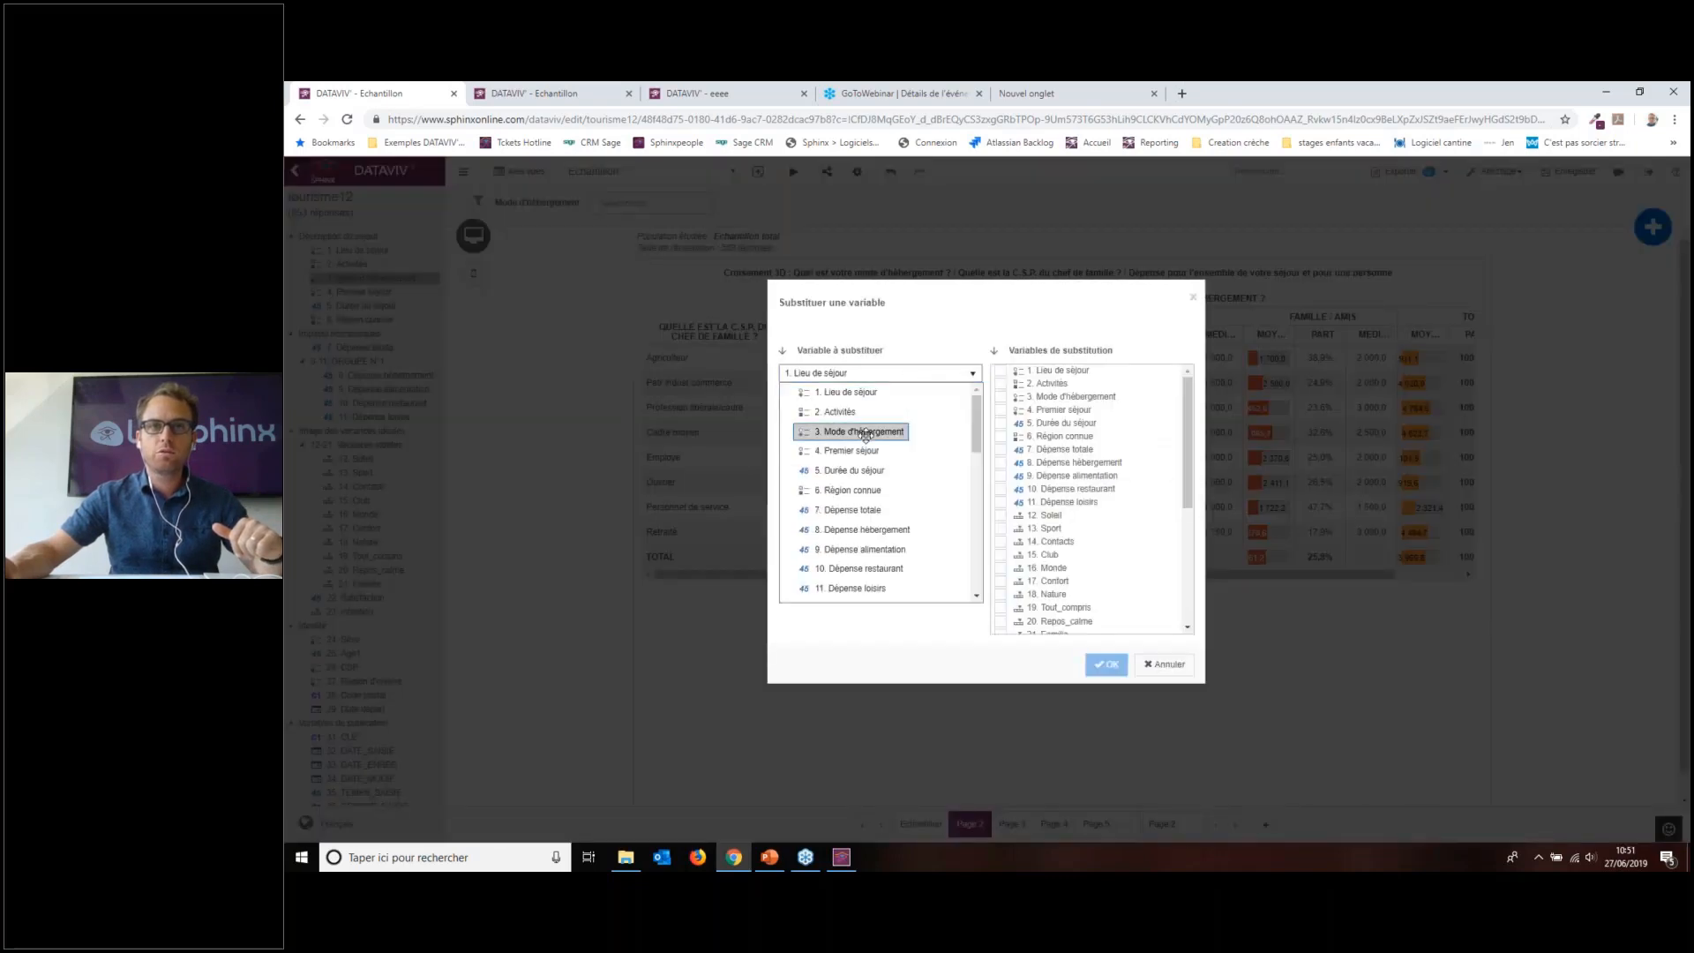
pyautogui.click(864, 431)
pyautogui.scroll(-3, 1185, 434)
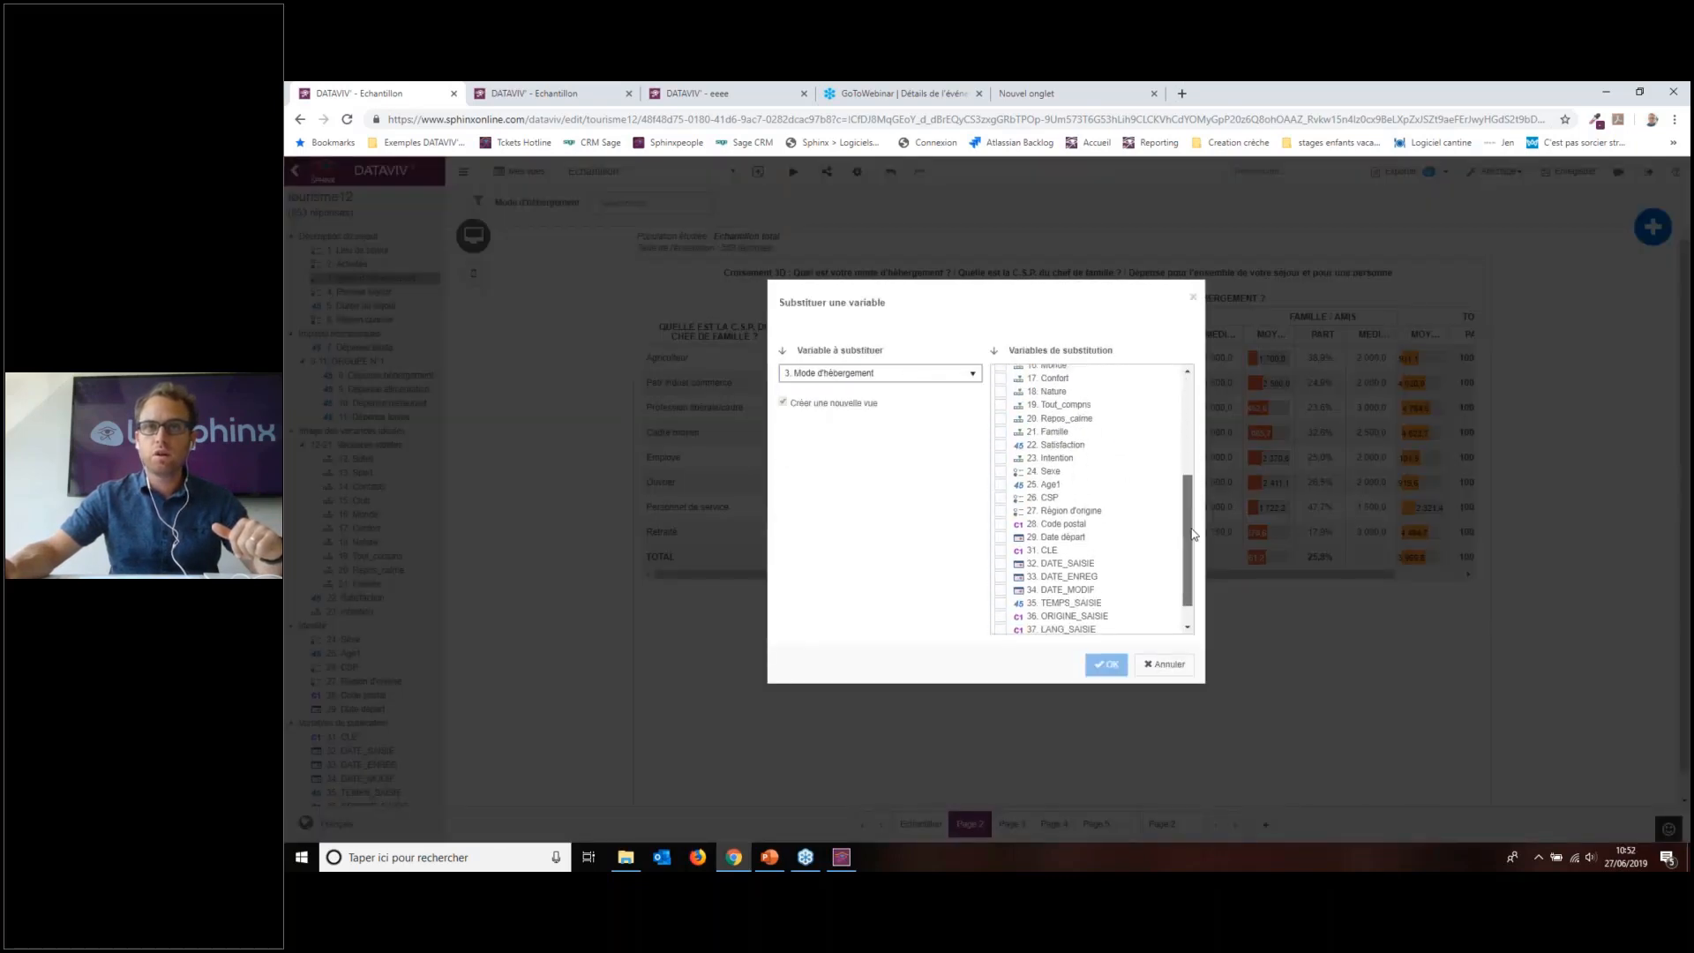
pyautogui.click(1089, 479)
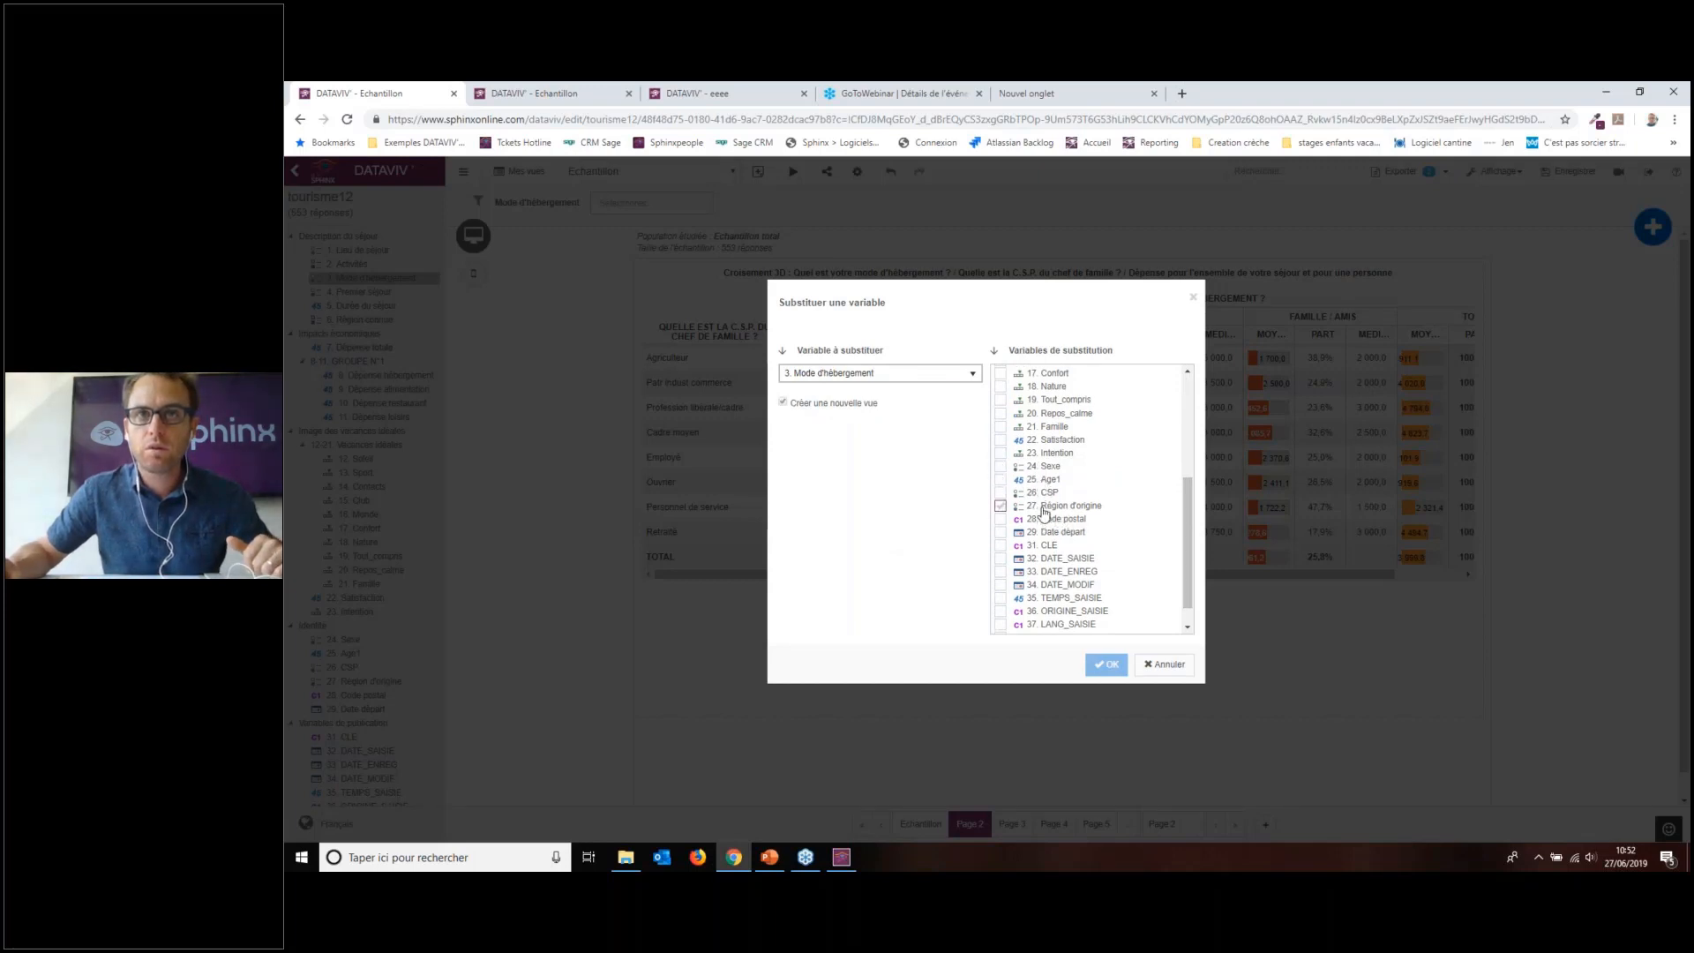
pyautogui.scroll(3, 1045, 512)
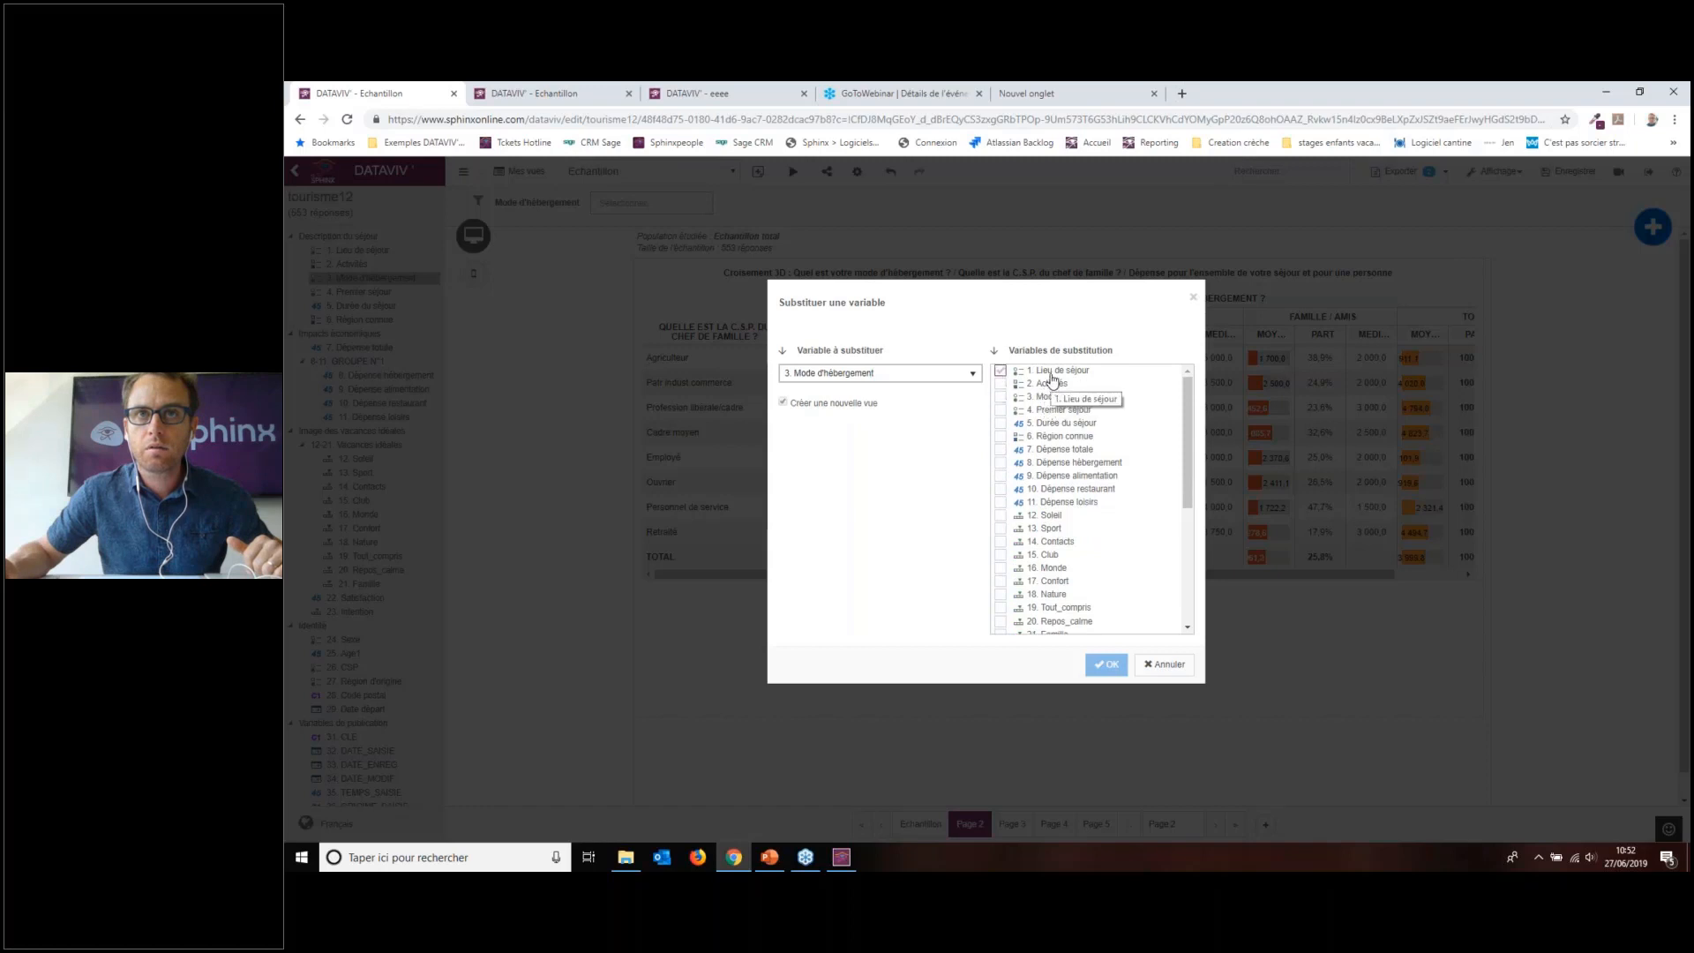
pyautogui.click(1052, 377)
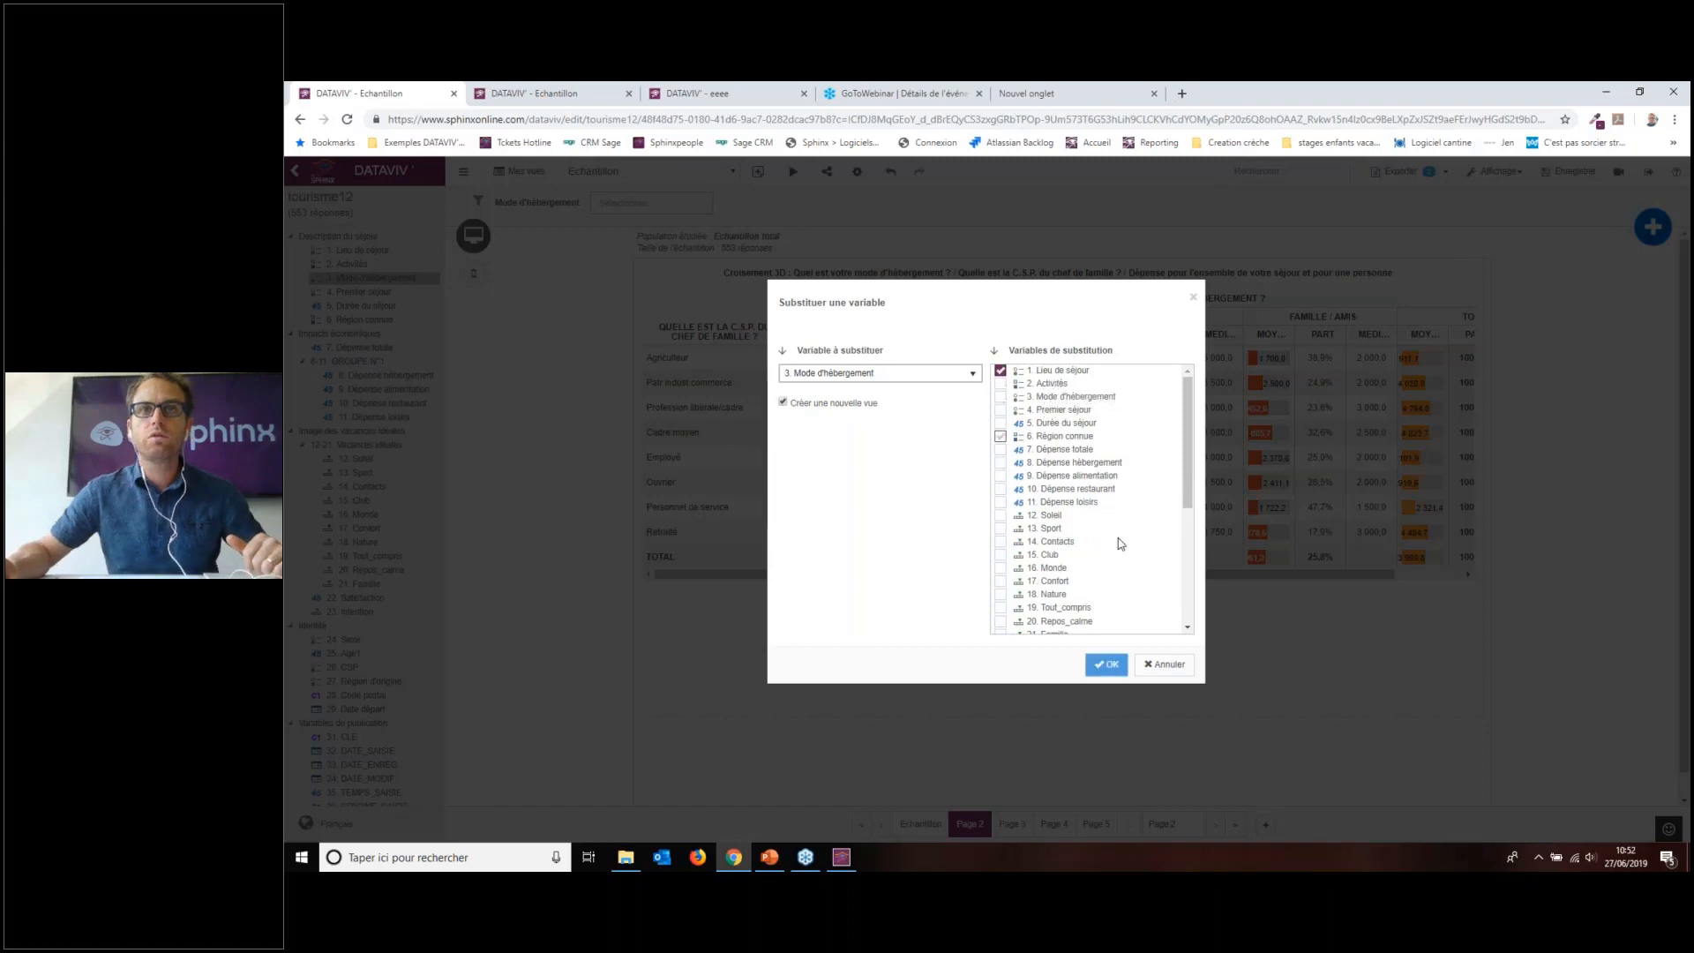
pyautogui.click(1104, 665)
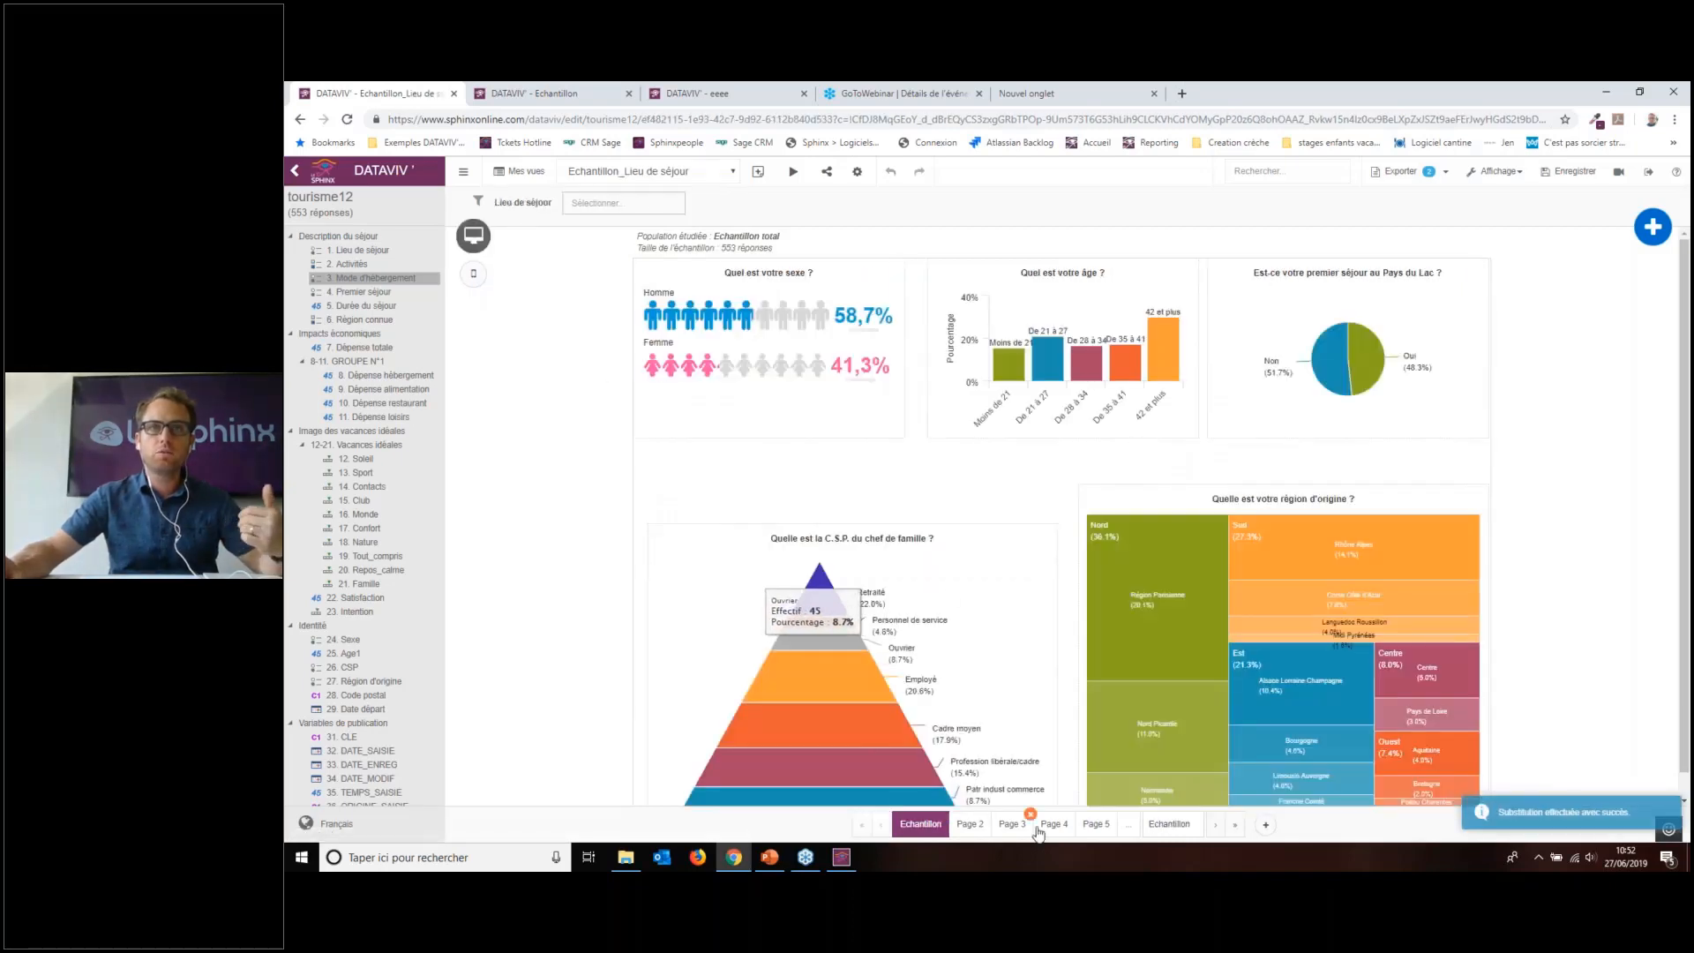
# Step: Check Pages 2 through 6 of Echantillon_Lieu de séjour, ending on Page 6's Croisement 3D Multiple table
pyautogui.click(968, 827)
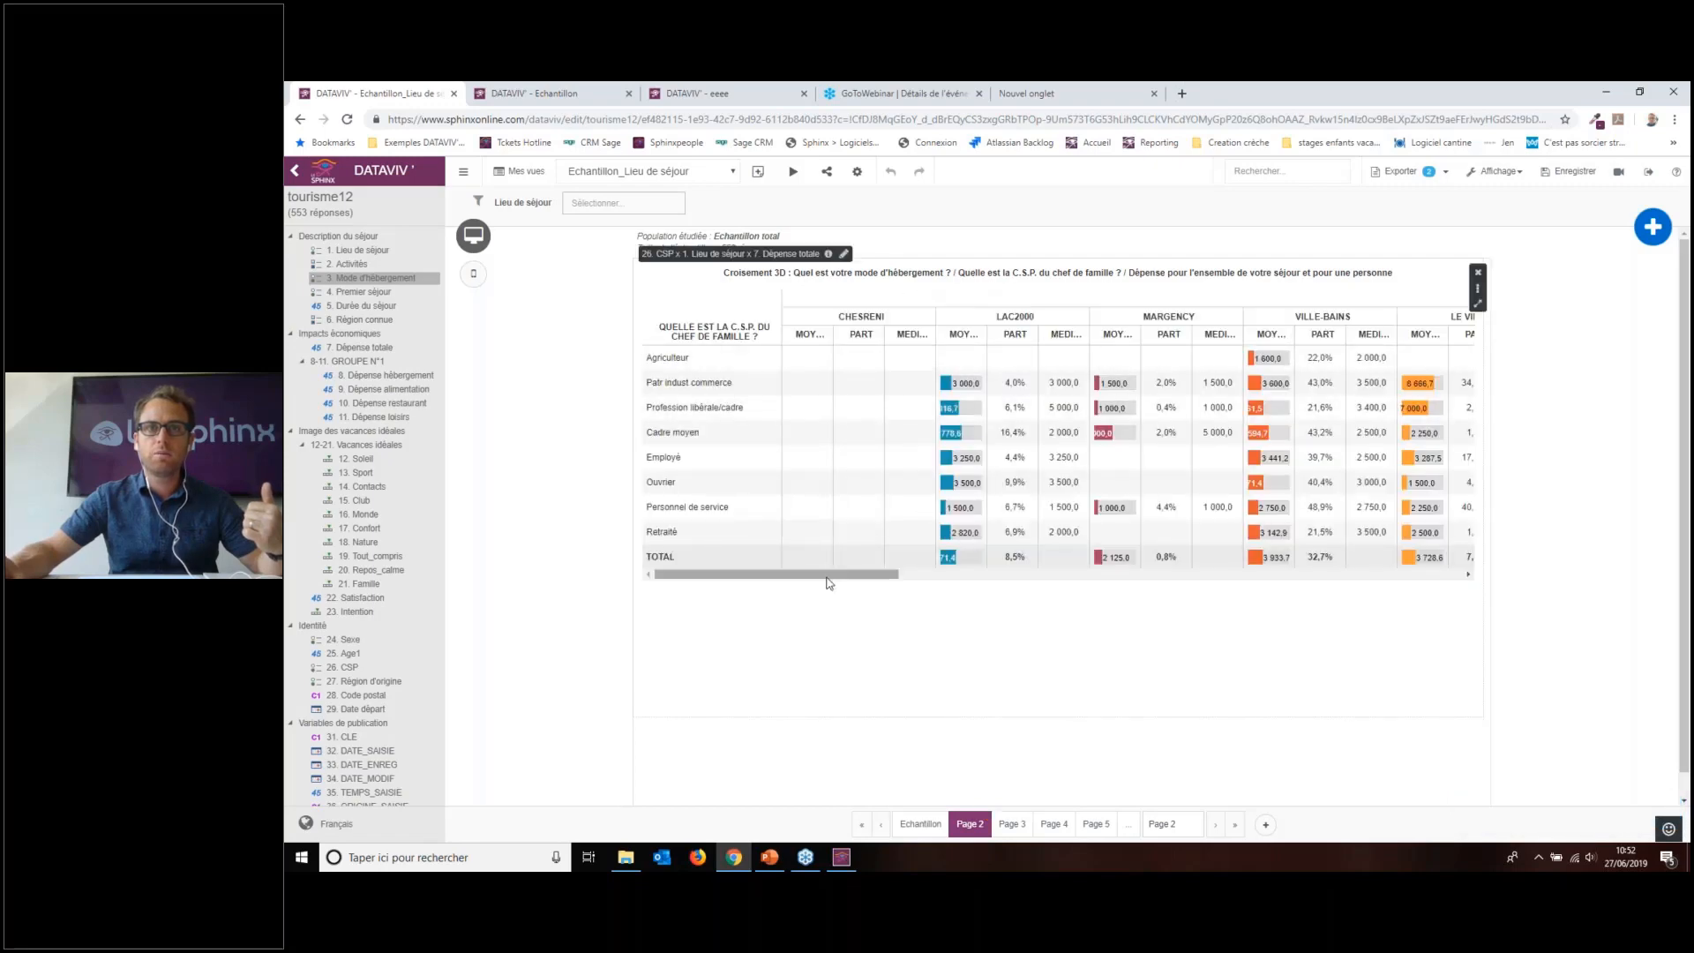
pyautogui.moveTo(780, 574); pyautogui.dragTo(1119, 585)
pyautogui.click(1013, 824)
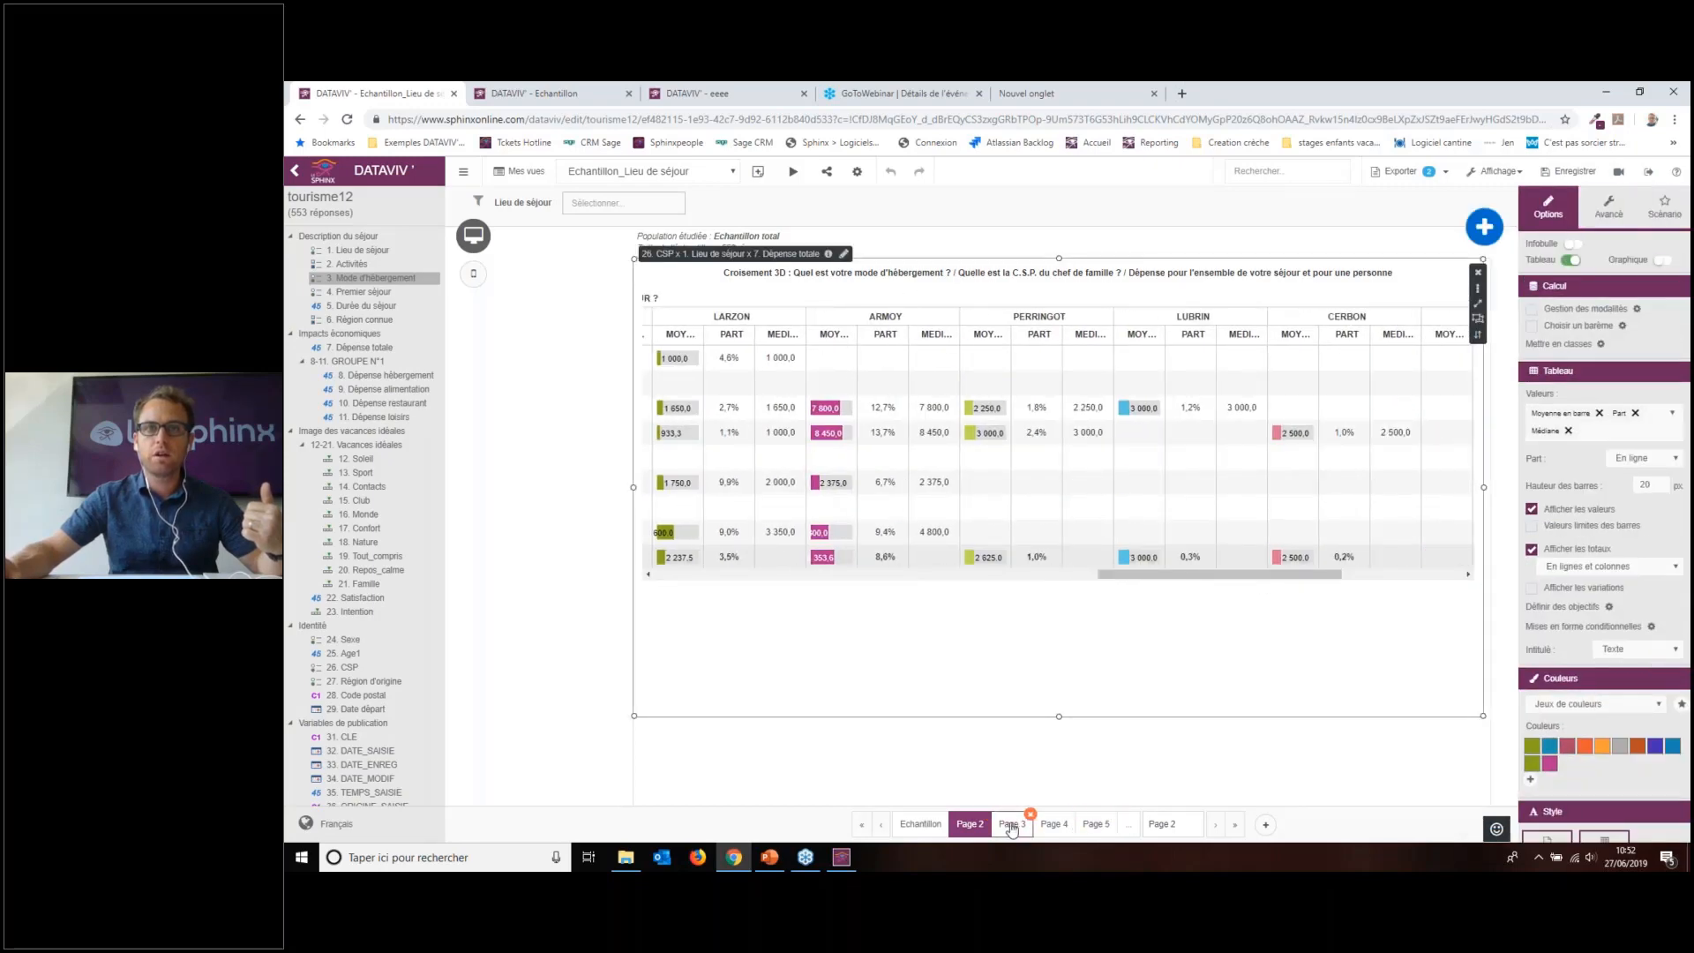
pyautogui.click(1062, 830)
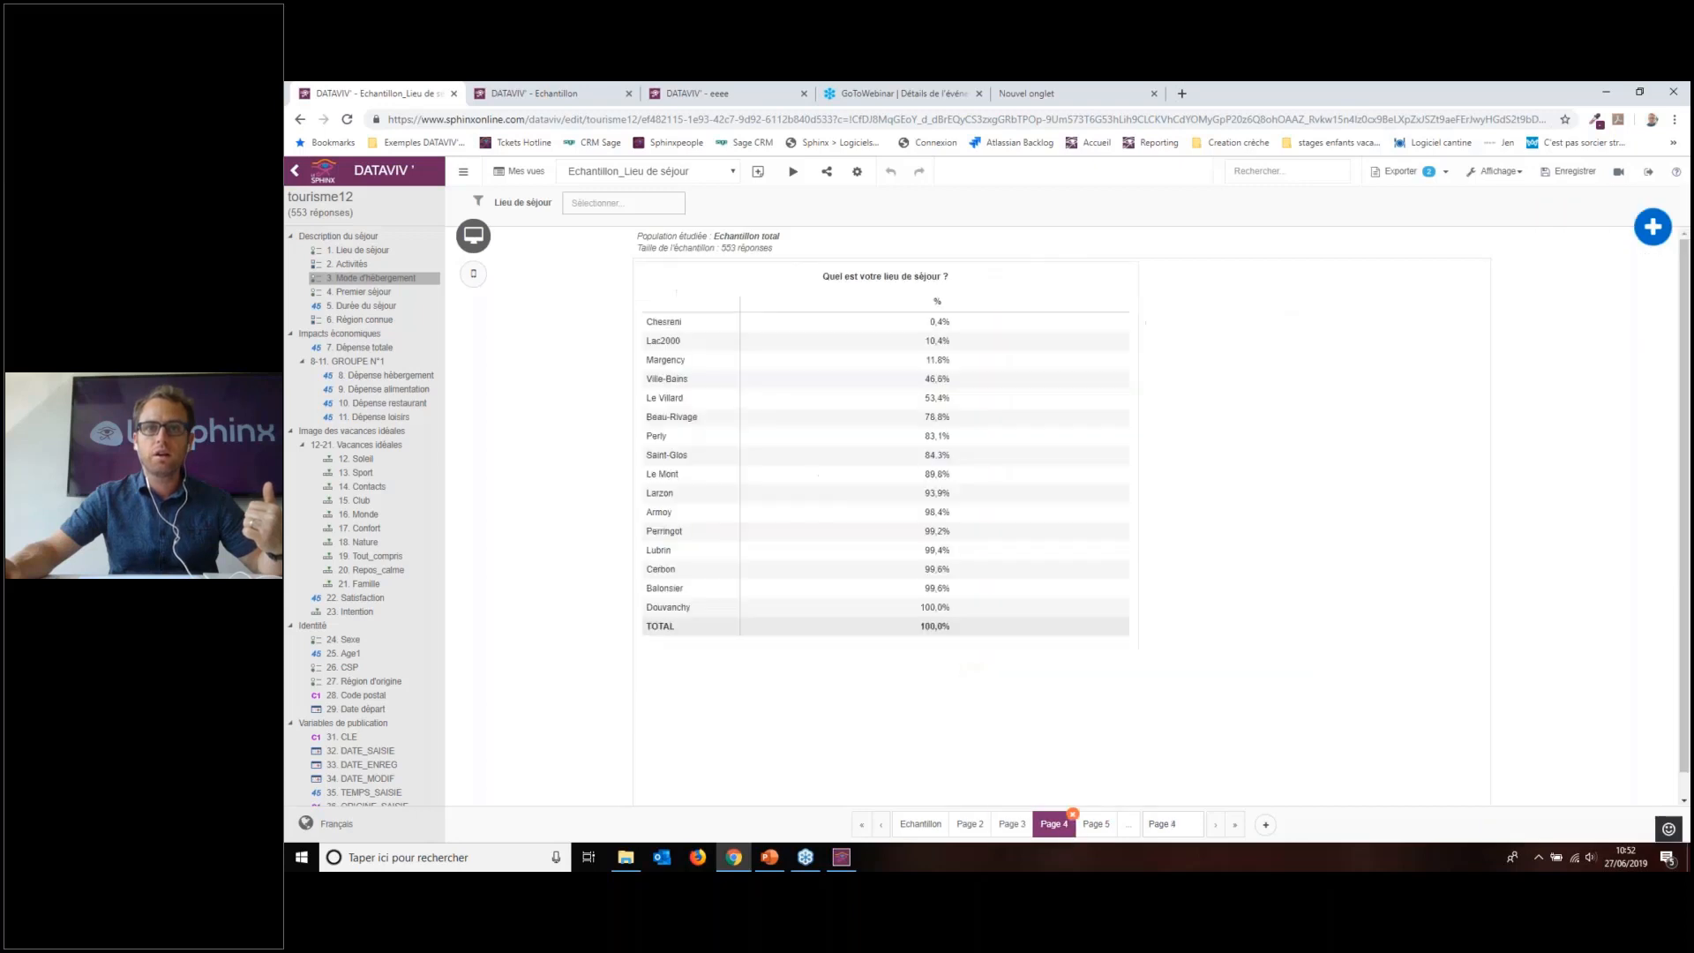
pyautogui.click(1093, 828)
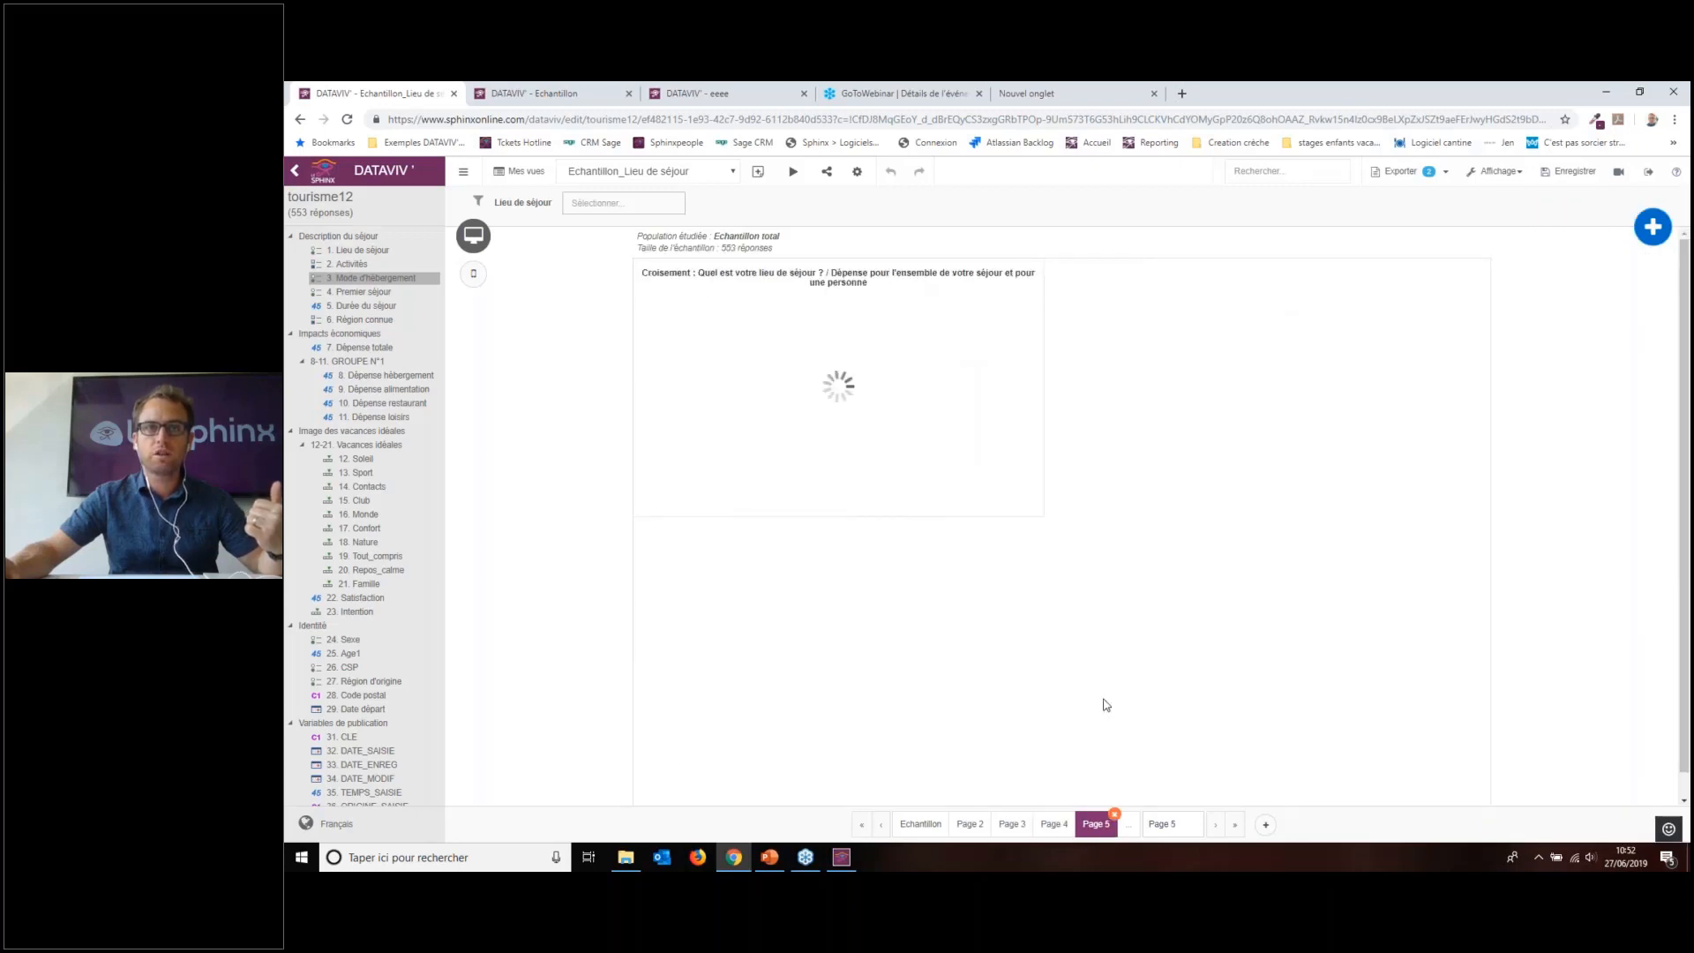
pyautogui.click(1127, 829)
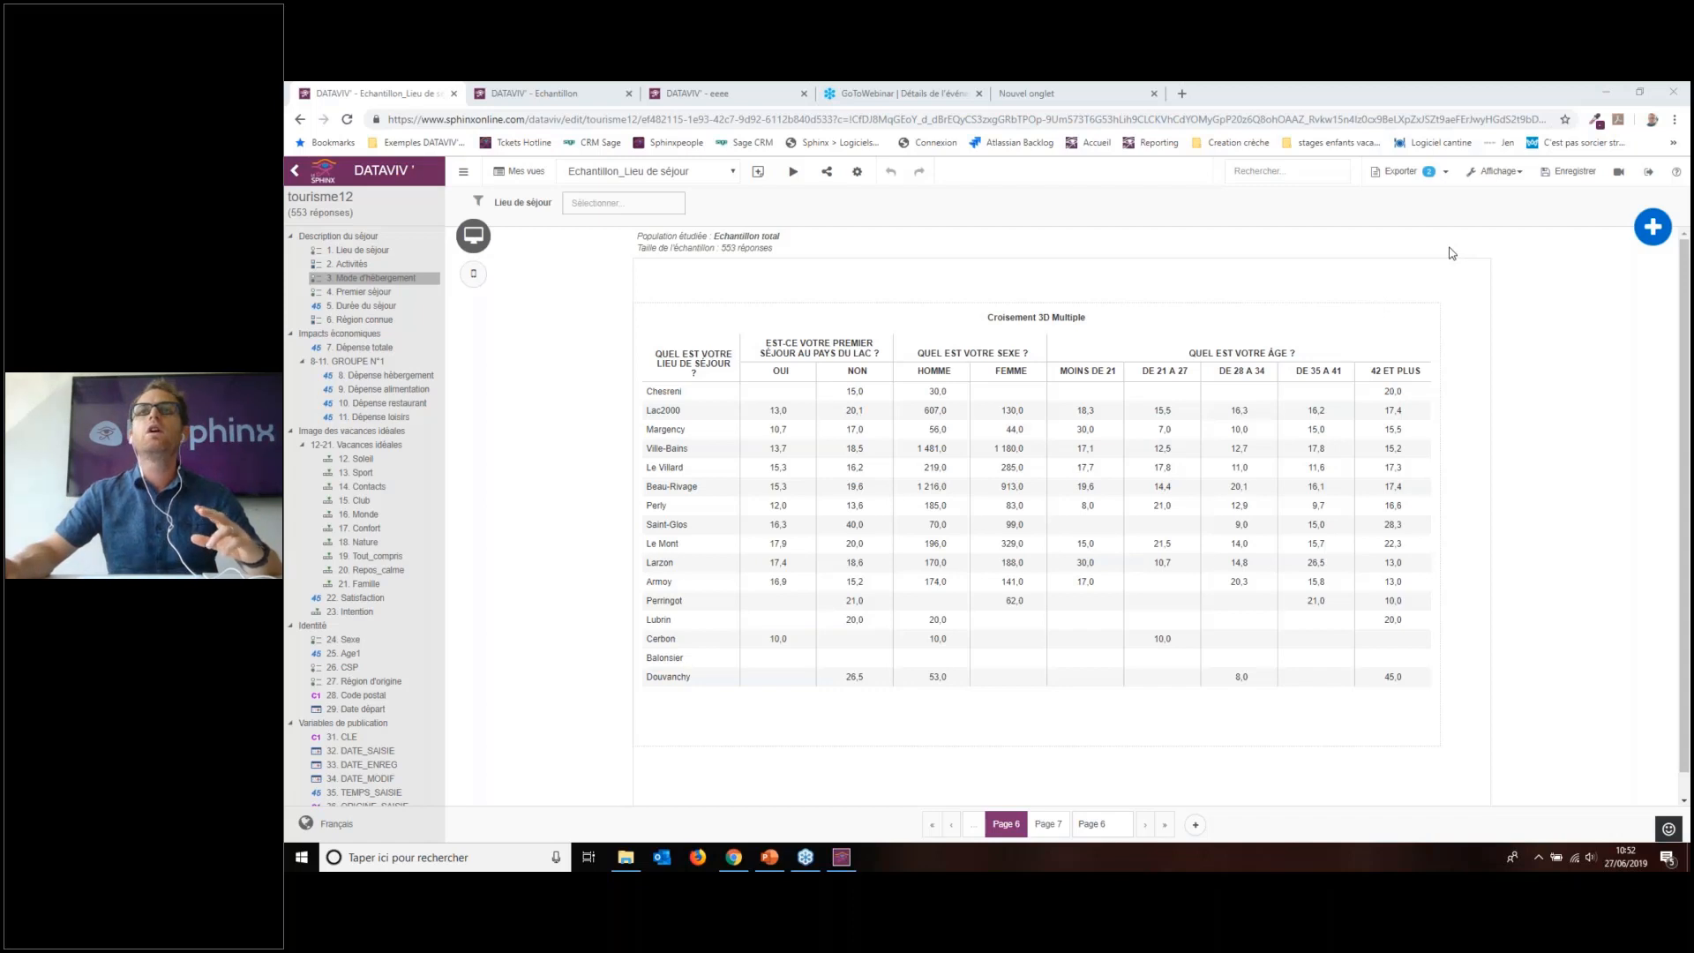
pyautogui.moveTo(1014, 334)
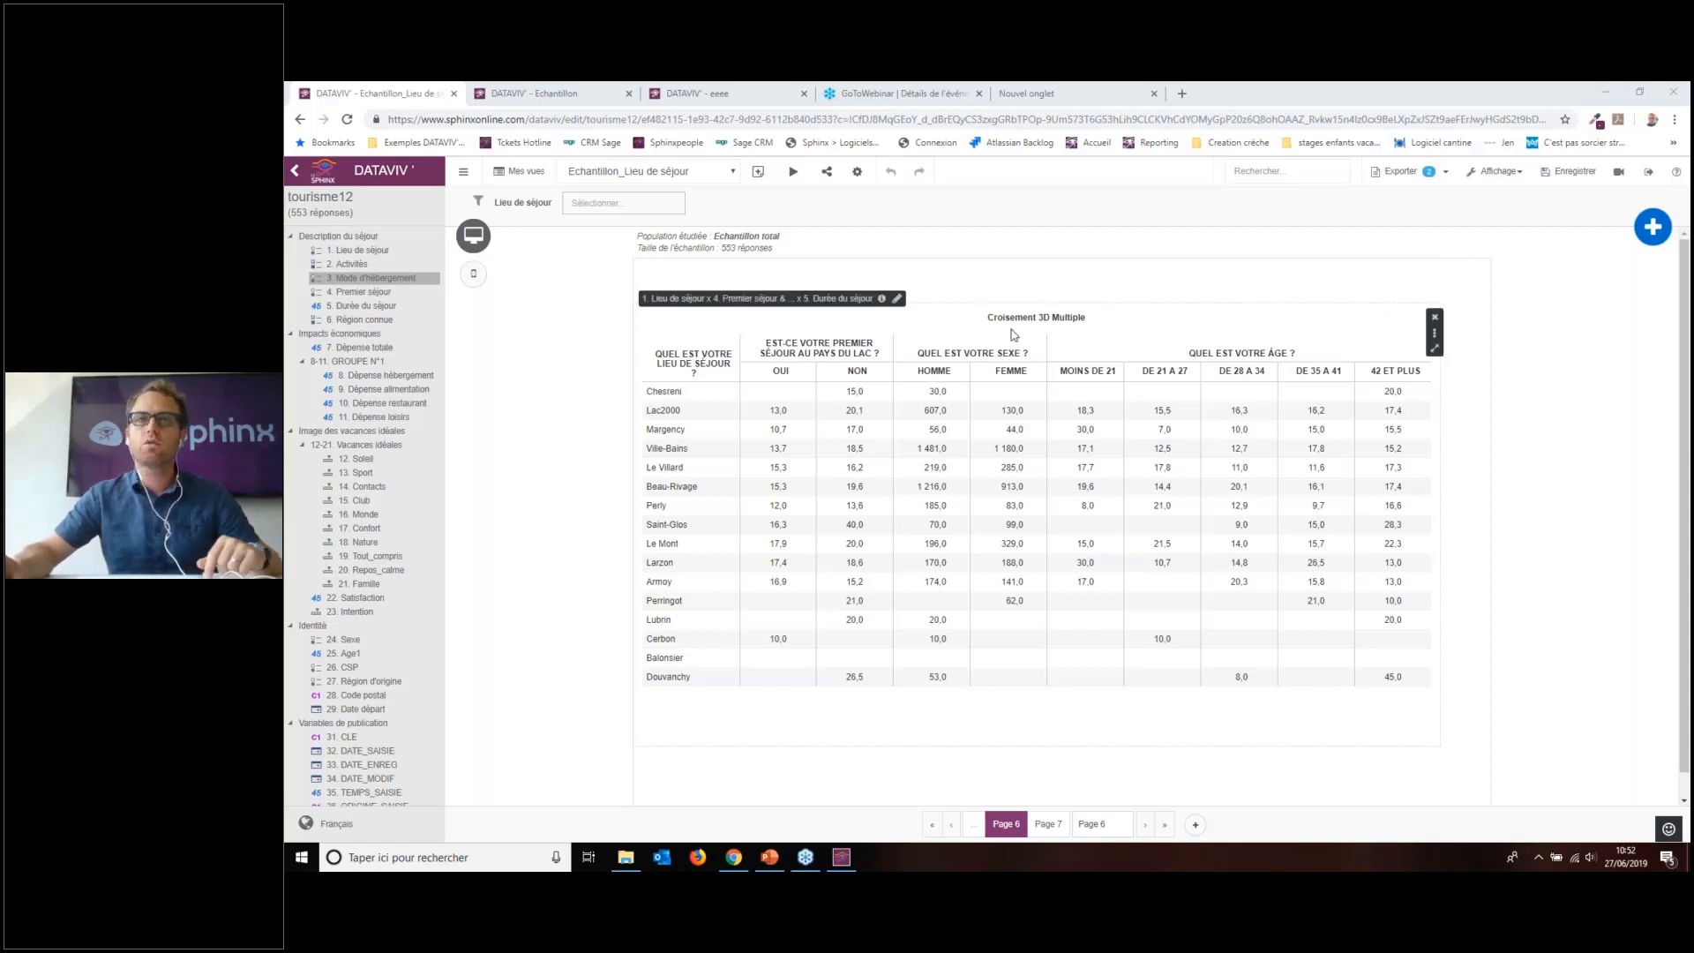
pyautogui.scroll(-1, 923, 333)
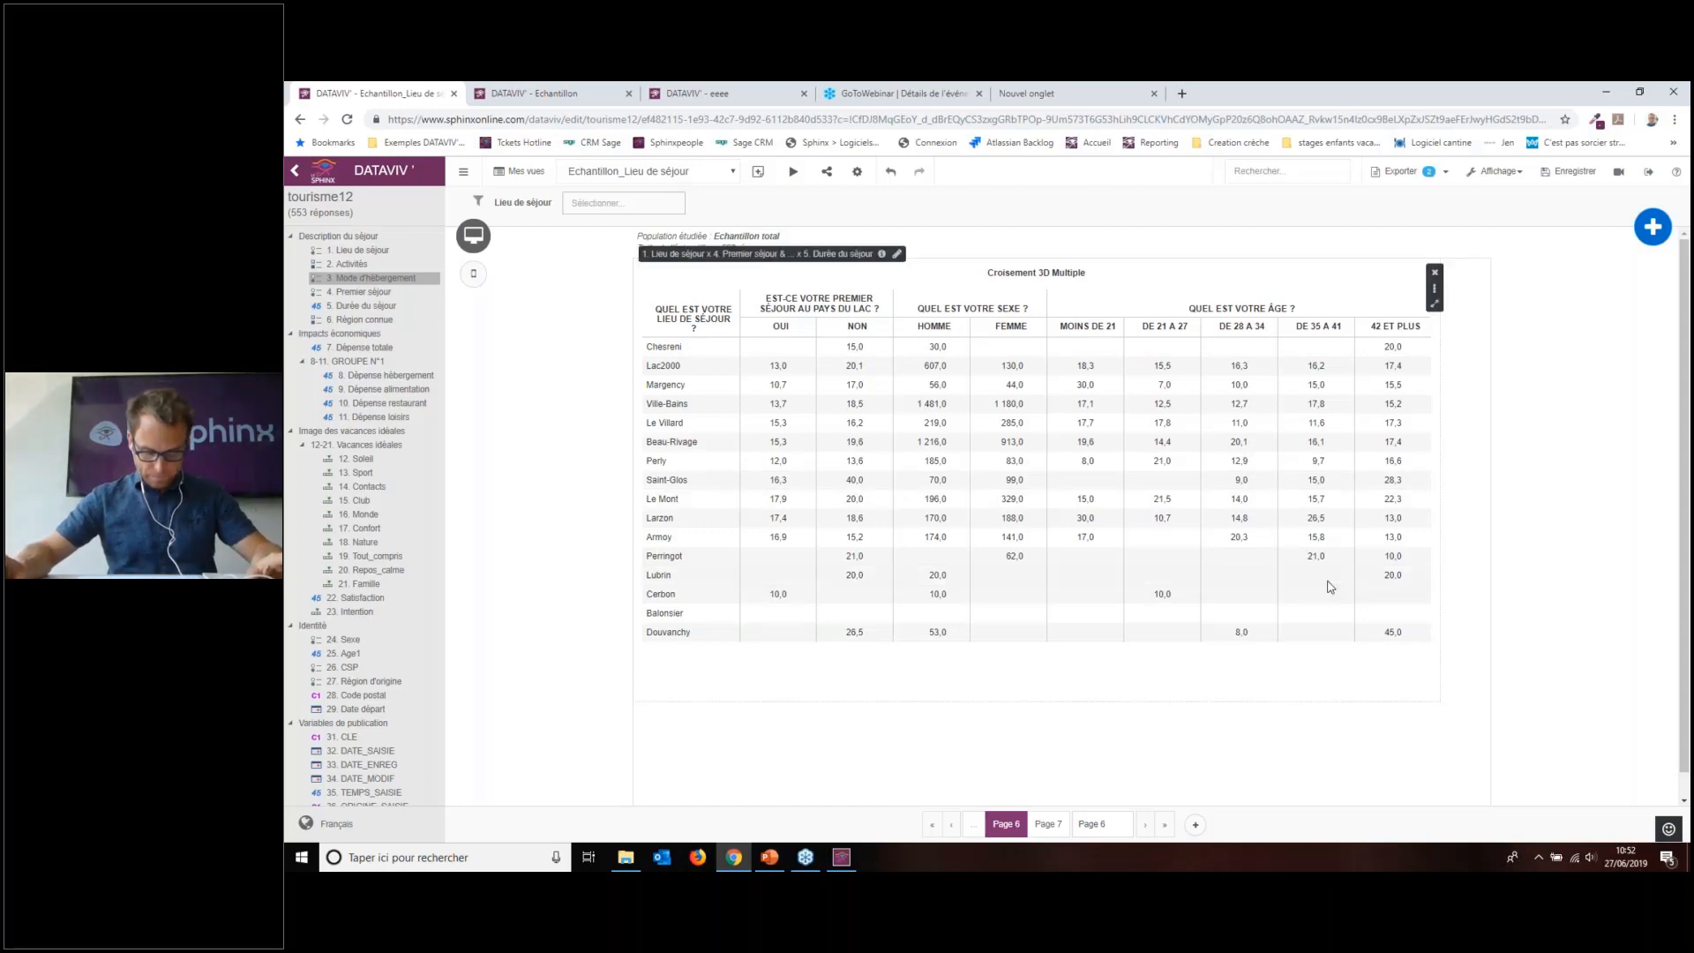
# Step: Leave the report via Mes vues, confirming the leave-page prompt, to reach the Gestionnaire de vues
pyautogui.click(535, 175)
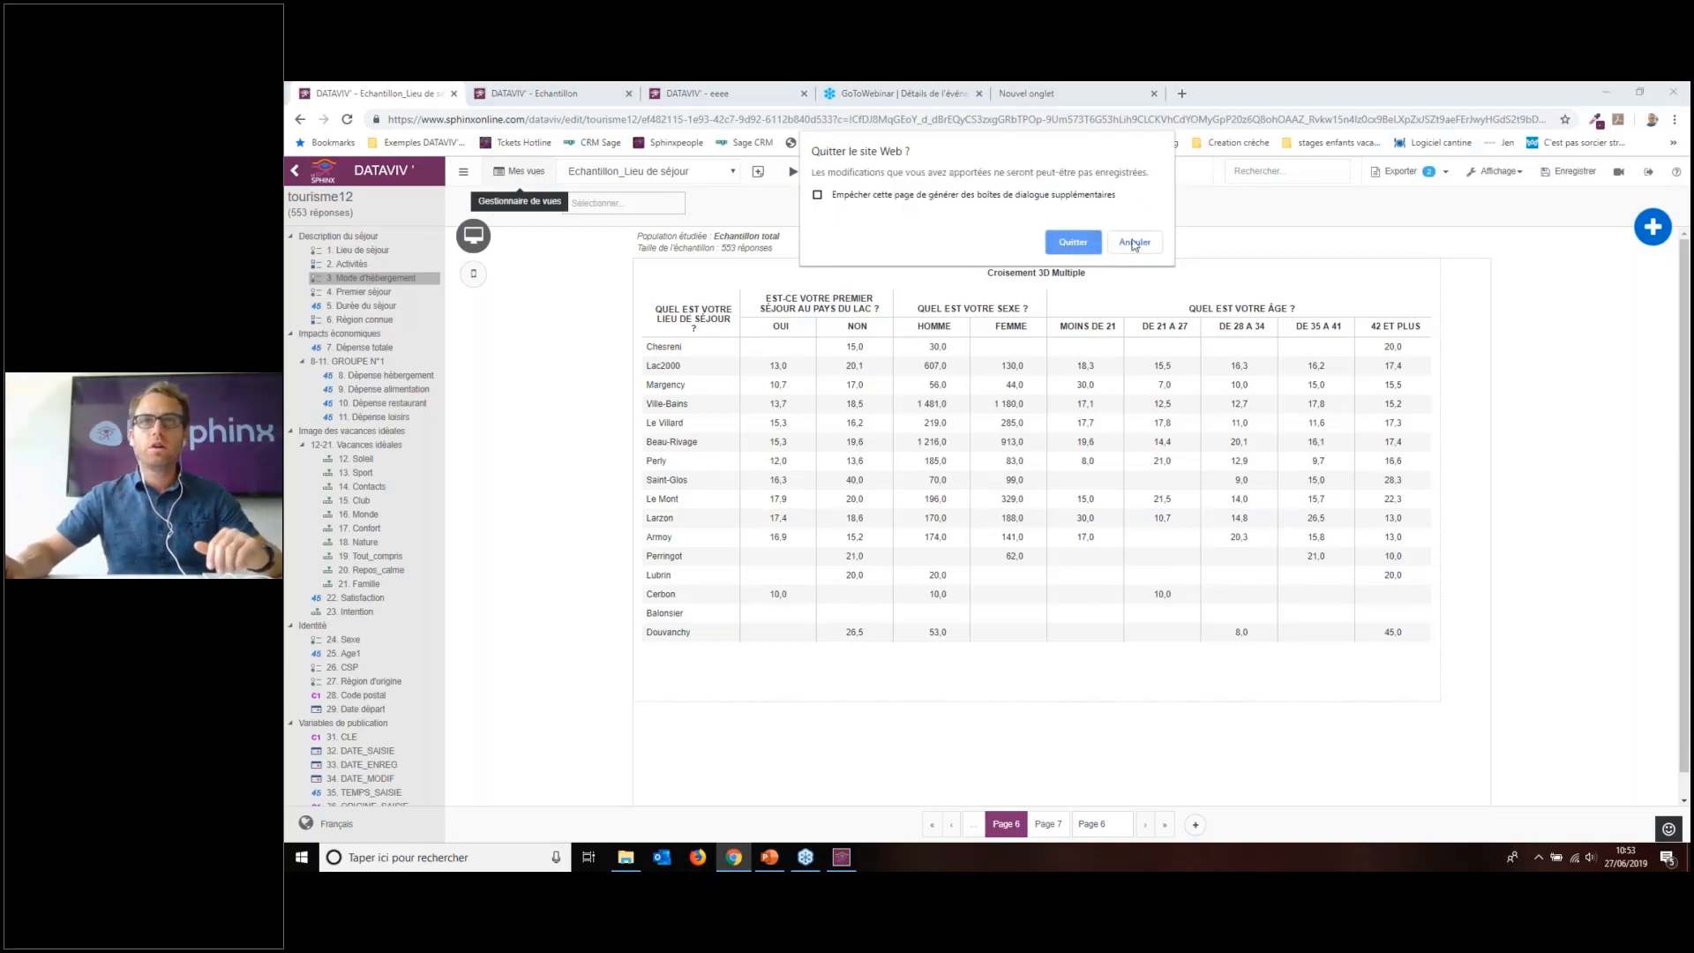
pyautogui.click(1135, 243)
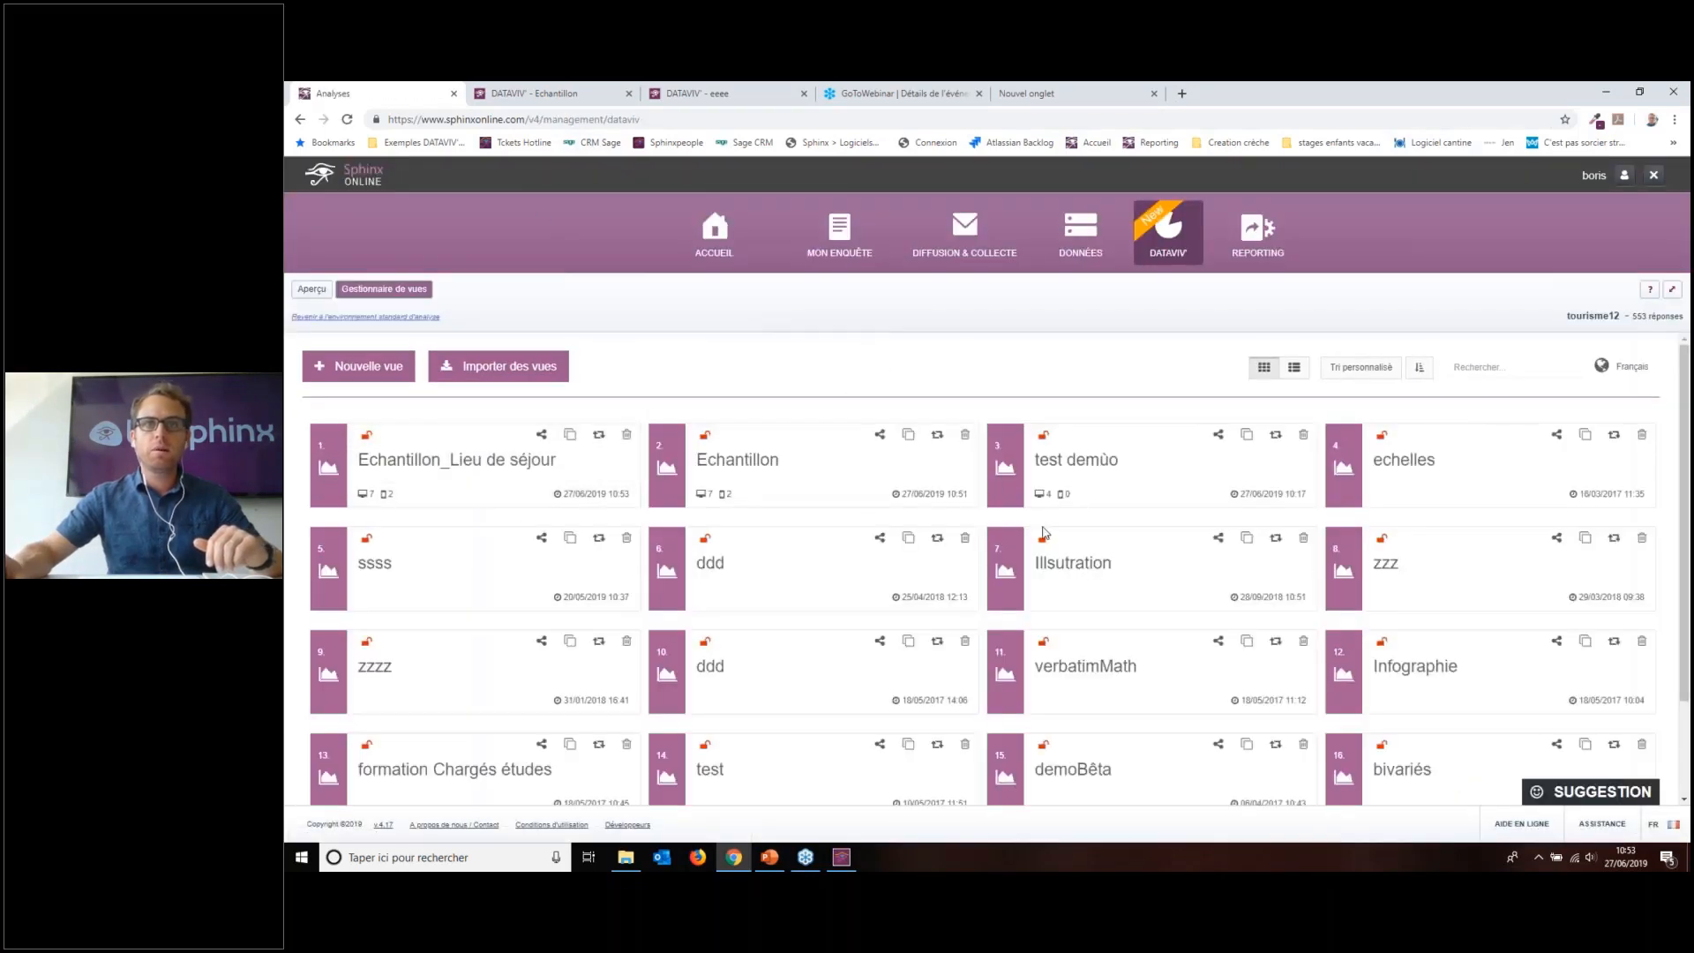
pyautogui.scroll(-2, 1044, 532)
pyautogui.scroll(2, 1104, 565)
pyautogui.moveTo(381, 497)
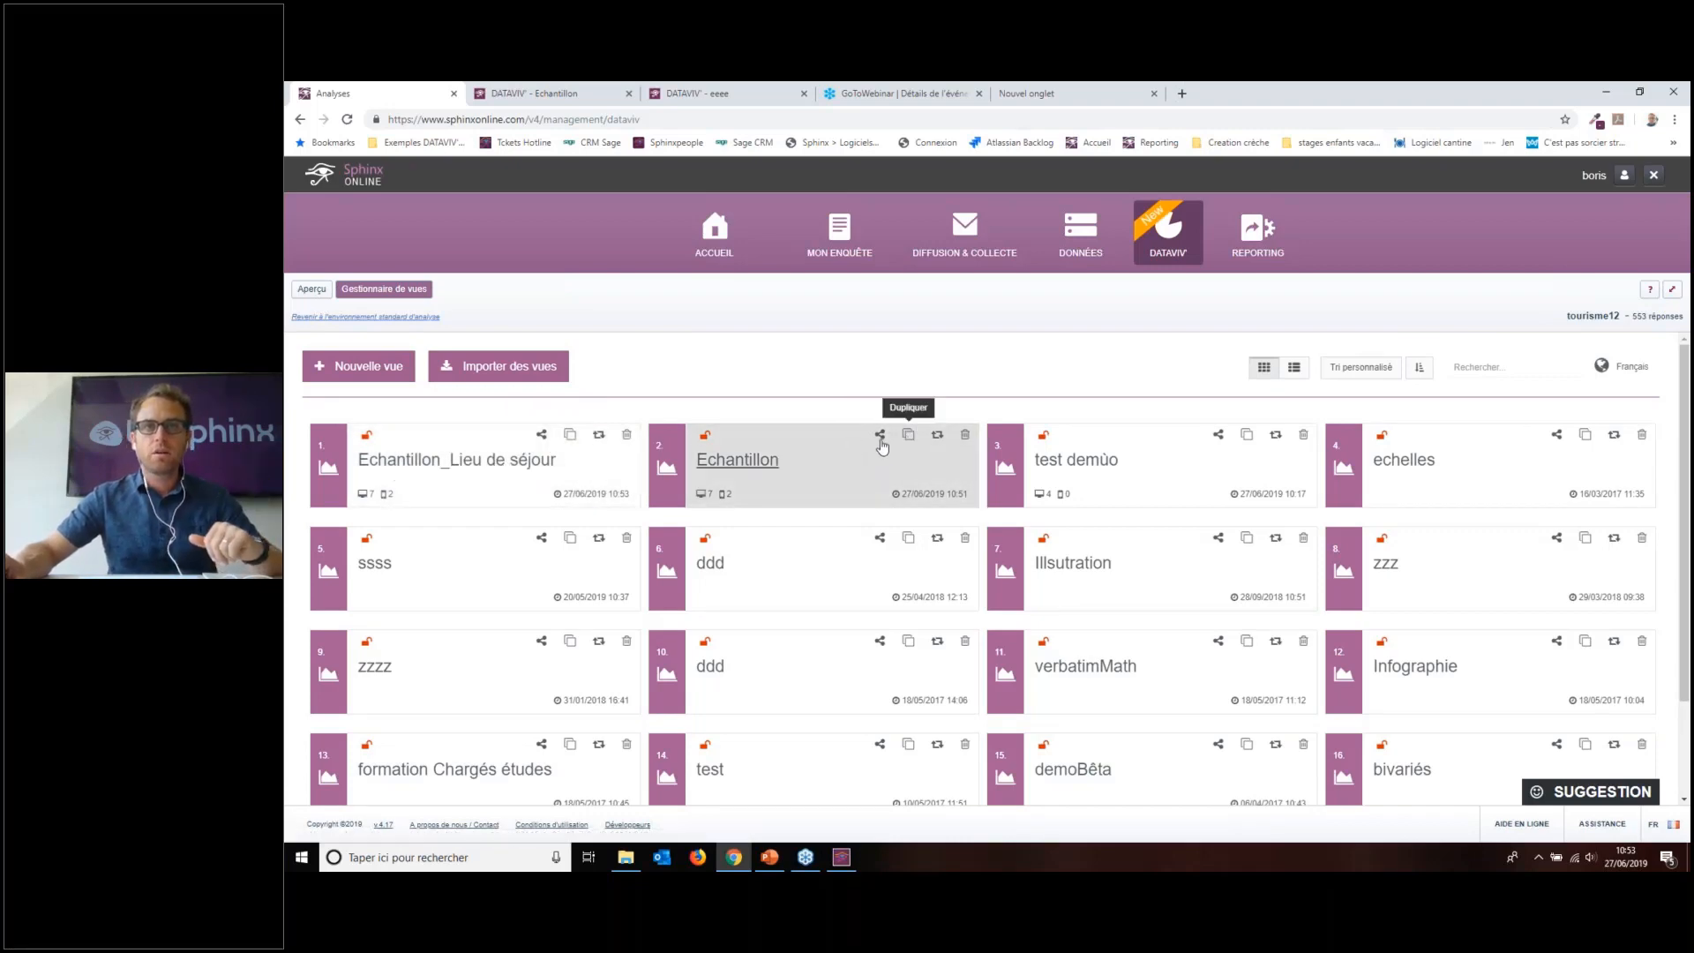
# Step: On the Echantillon card, start a variable substitution replacing 3. Mode d'hébergement
pyautogui.click(938, 436)
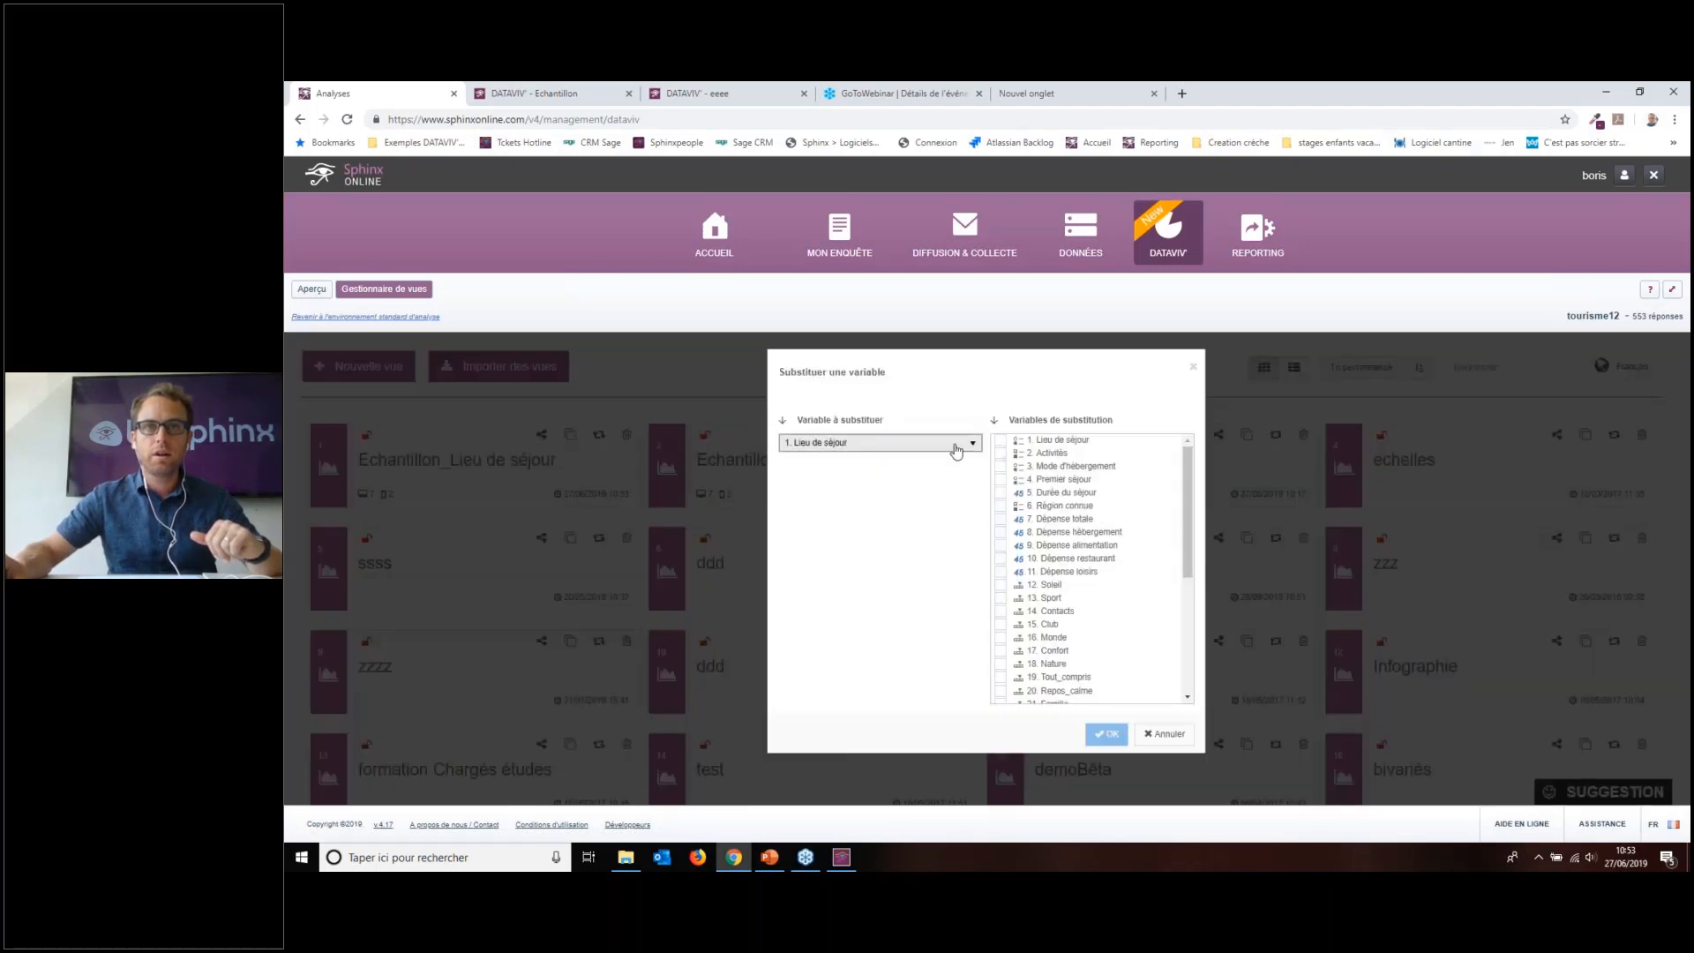
pyautogui.click(957, 451)
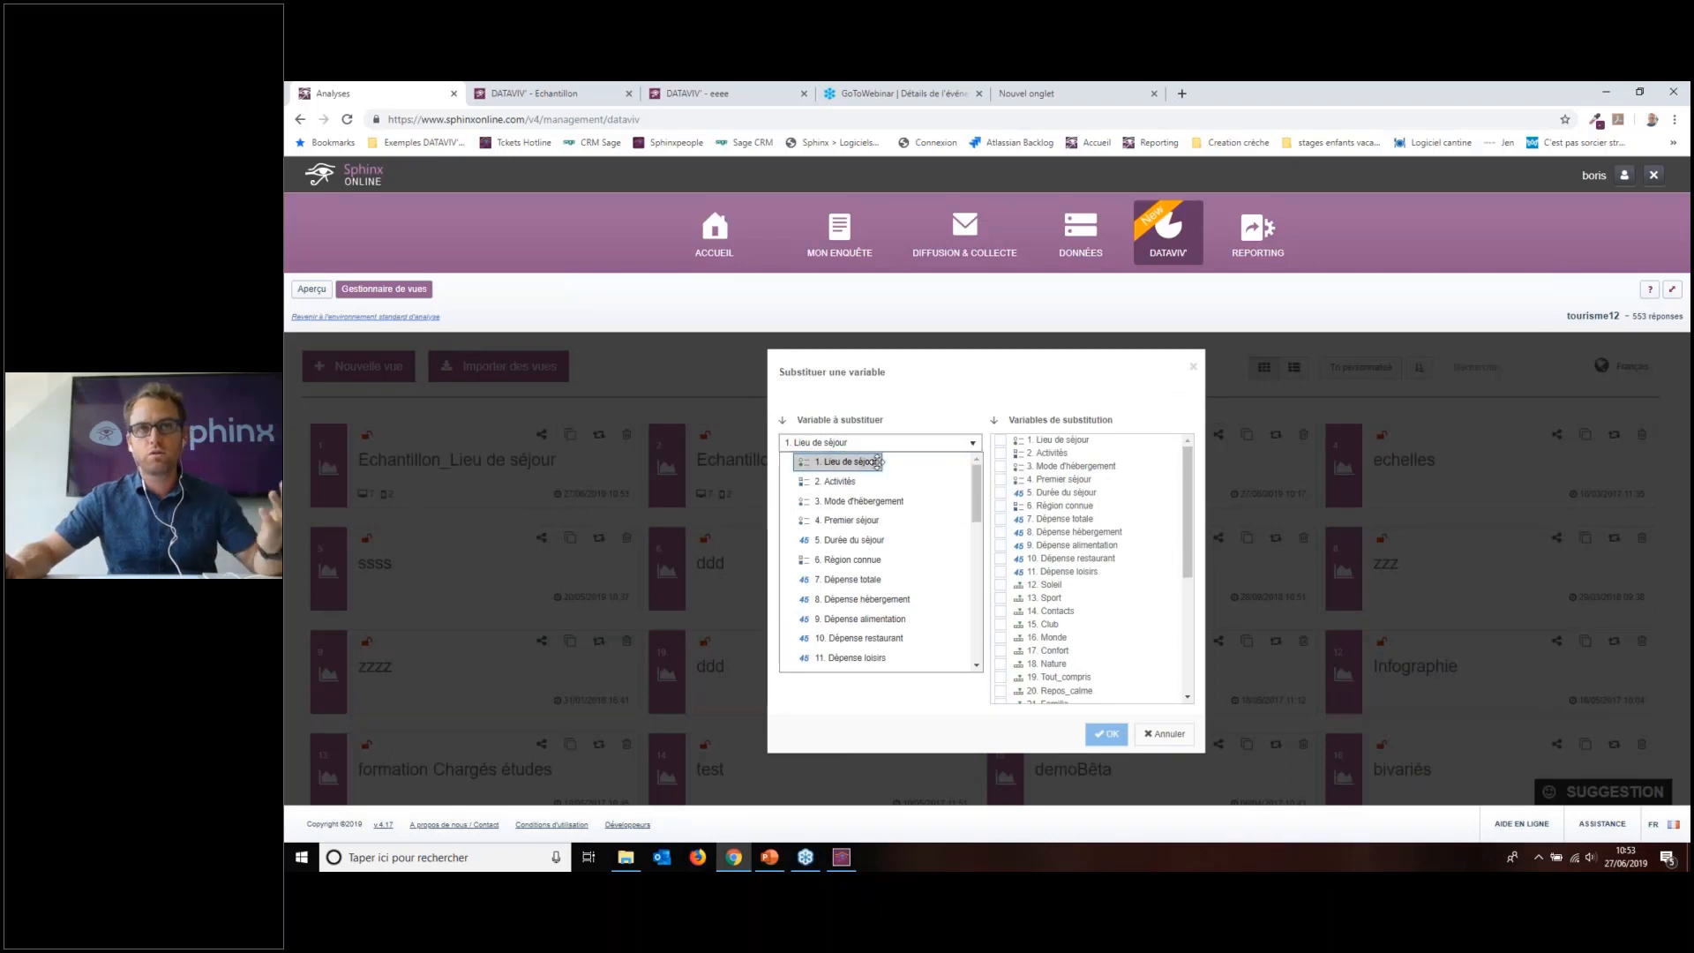
pyautogui.click(852, 500)
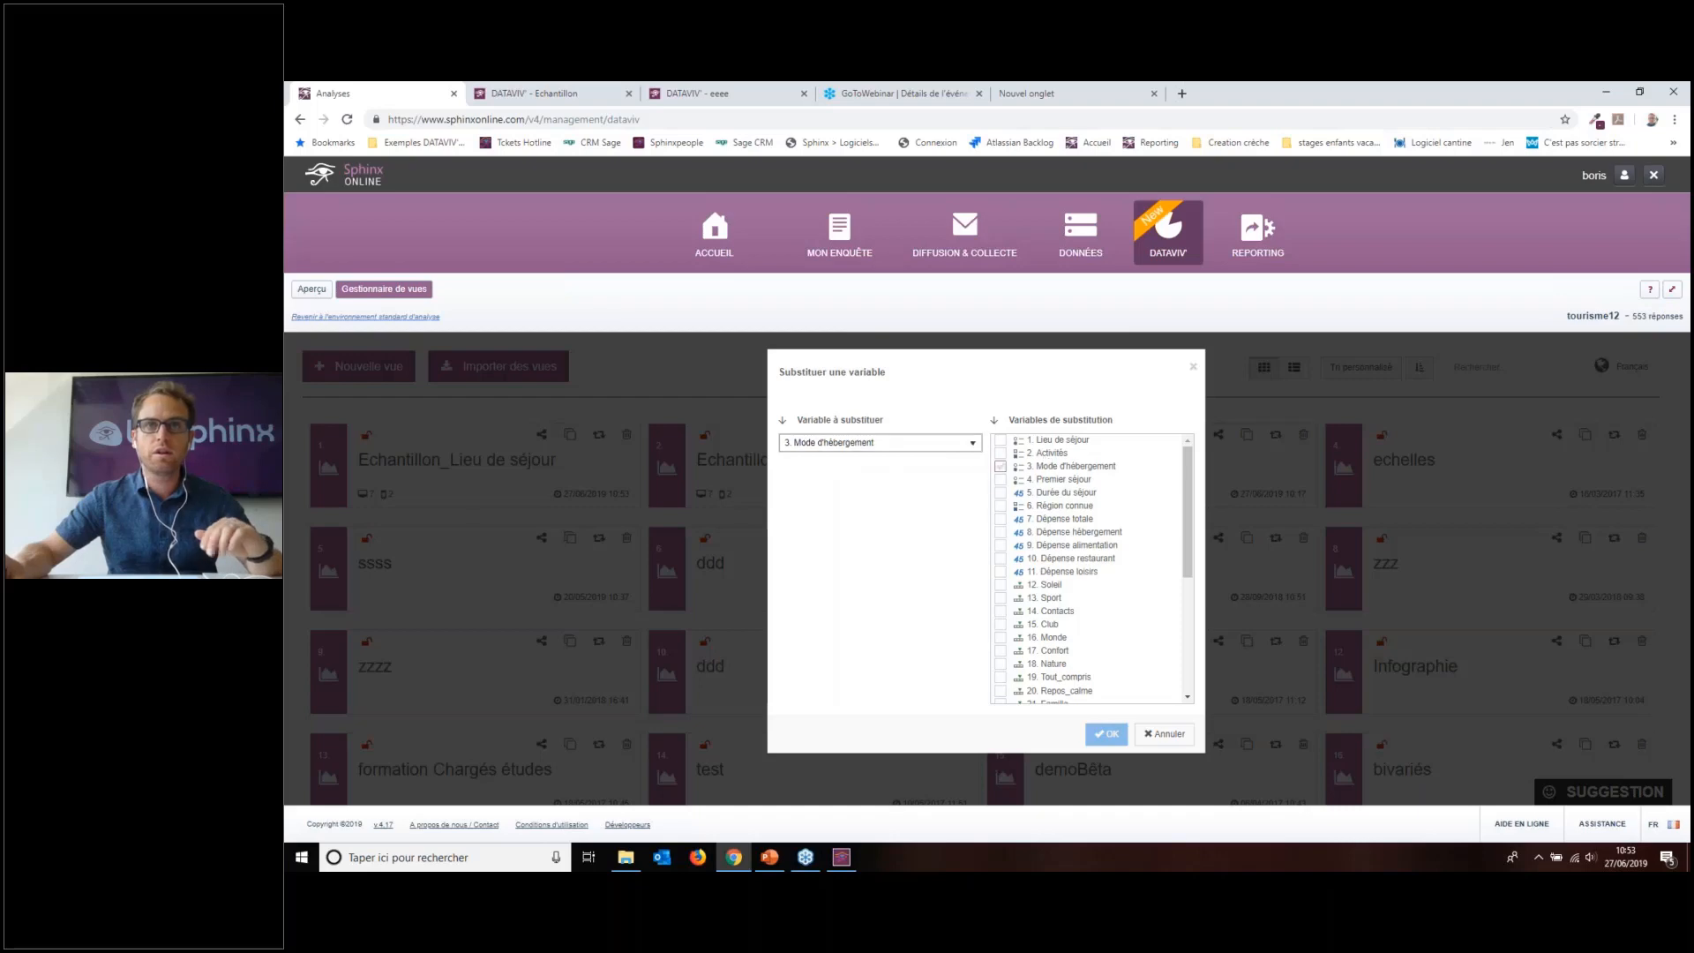
# Step: Substitute Premier séjour, Monde, Nature, Repos_calme and Famille to create new views, then return to PowerPoint
pyautogui.click(1000, 480)
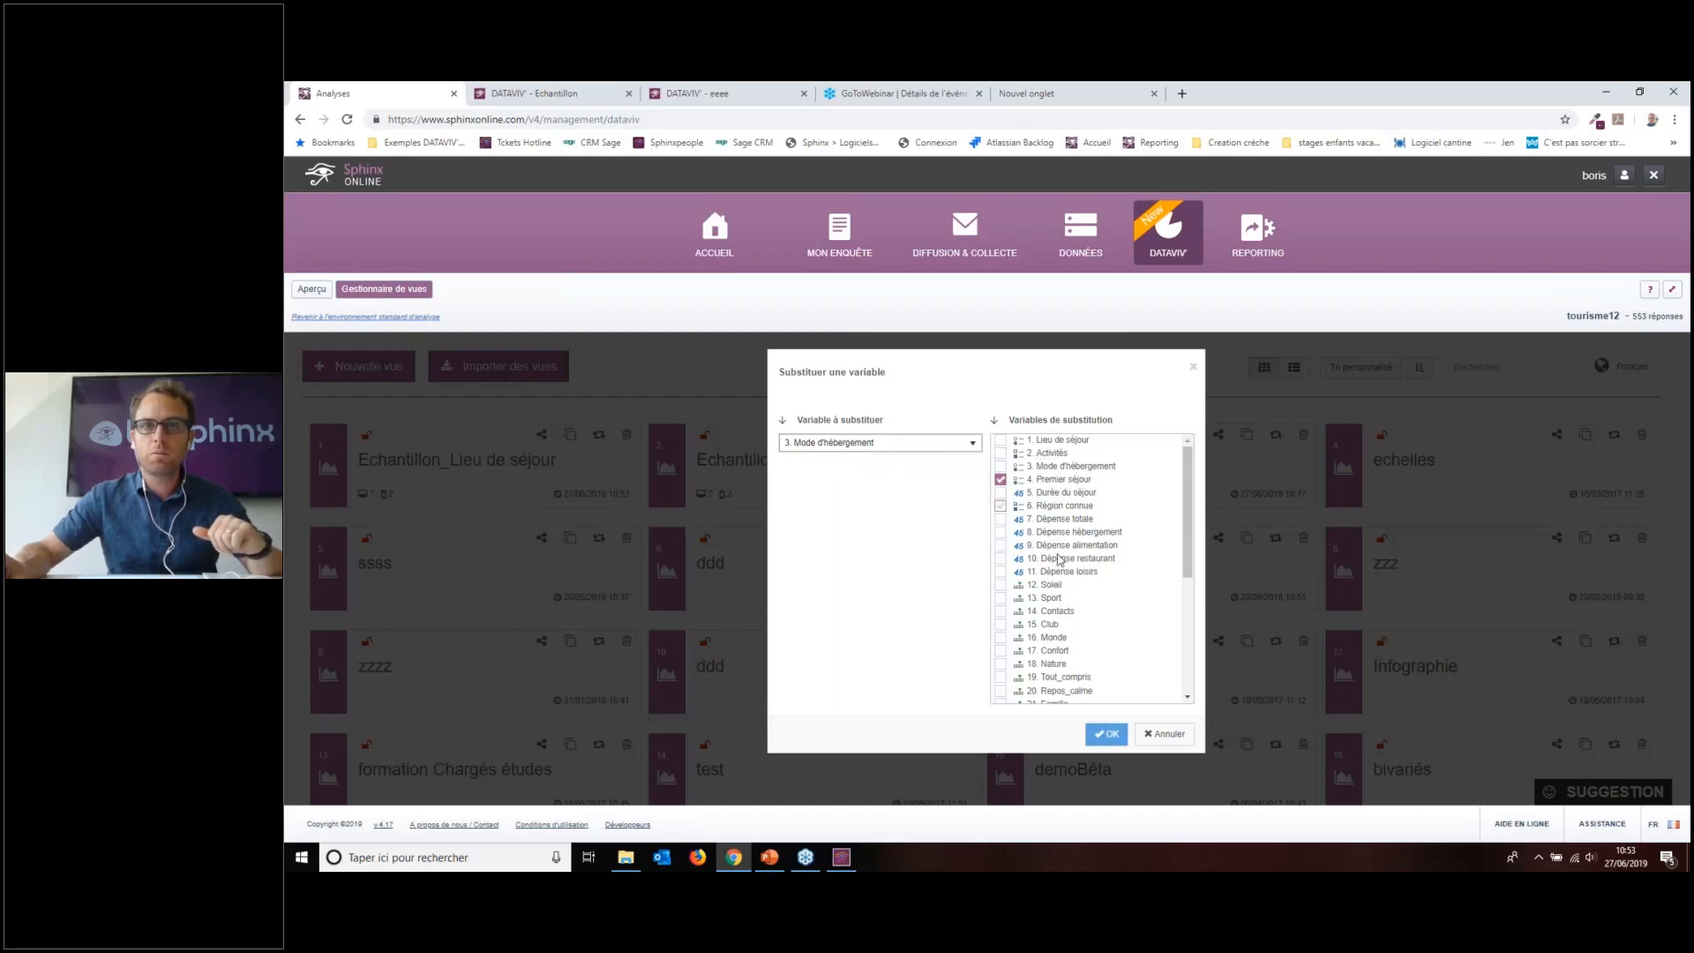
pyautogui.click(1047, 638)
pyautogui.click(1044, 663)
pyautogui.click(1042, 691)
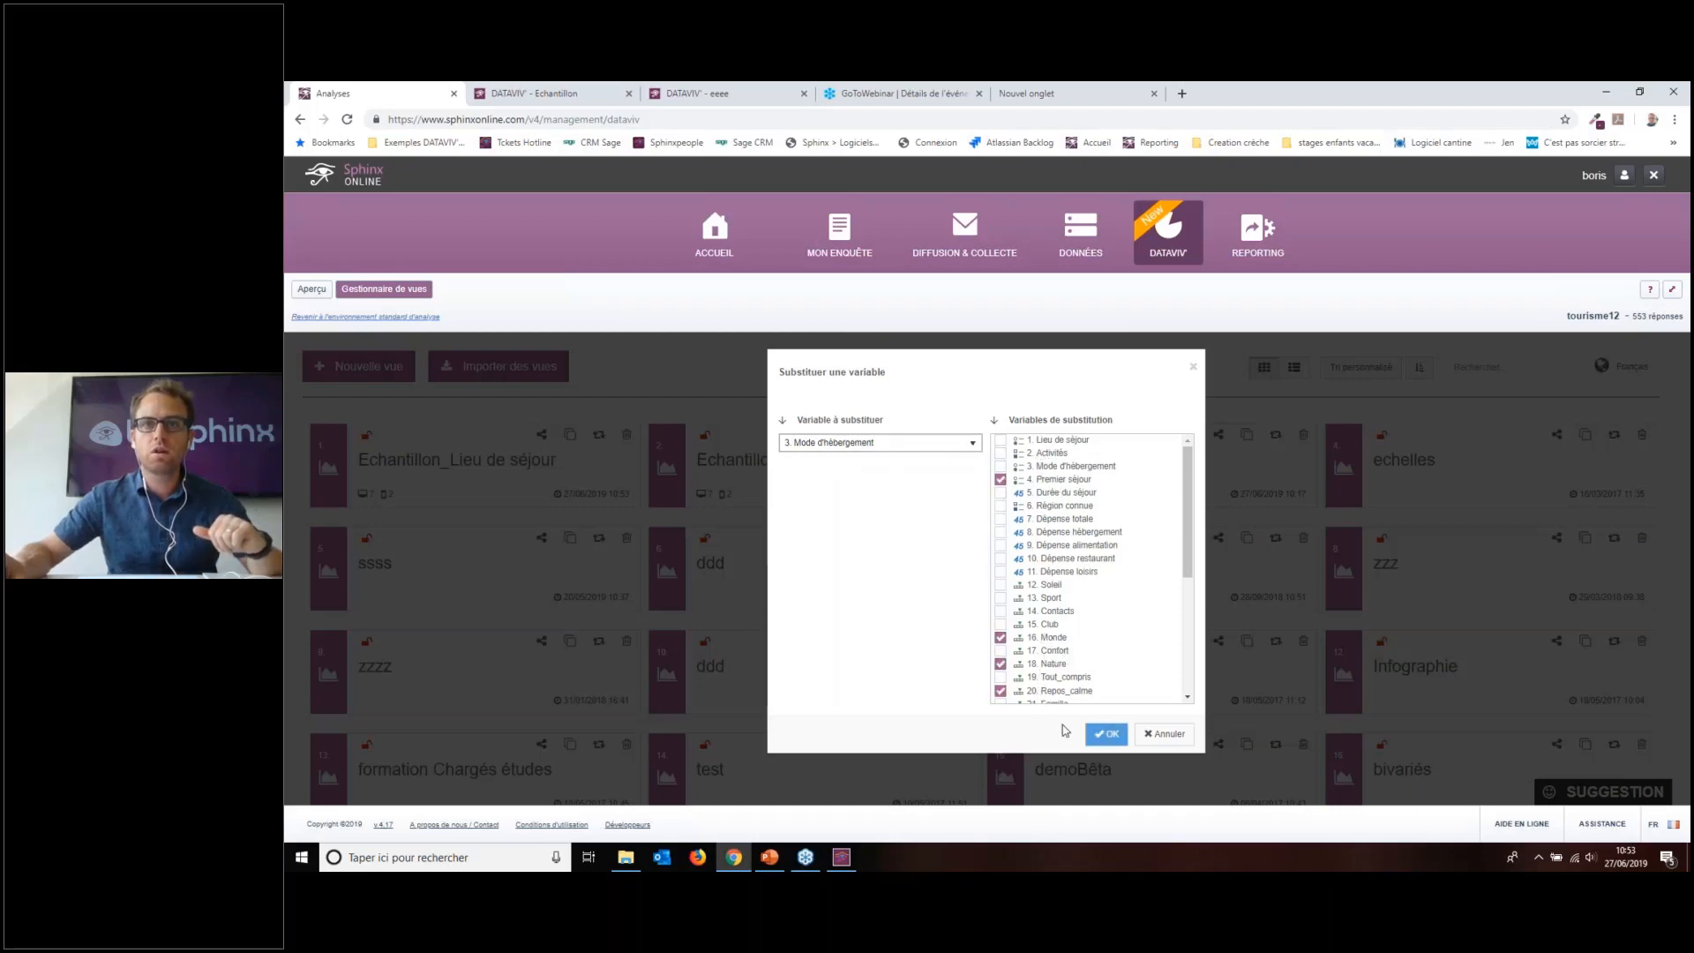
pyautogui.scroll(-2, 1063, 697)
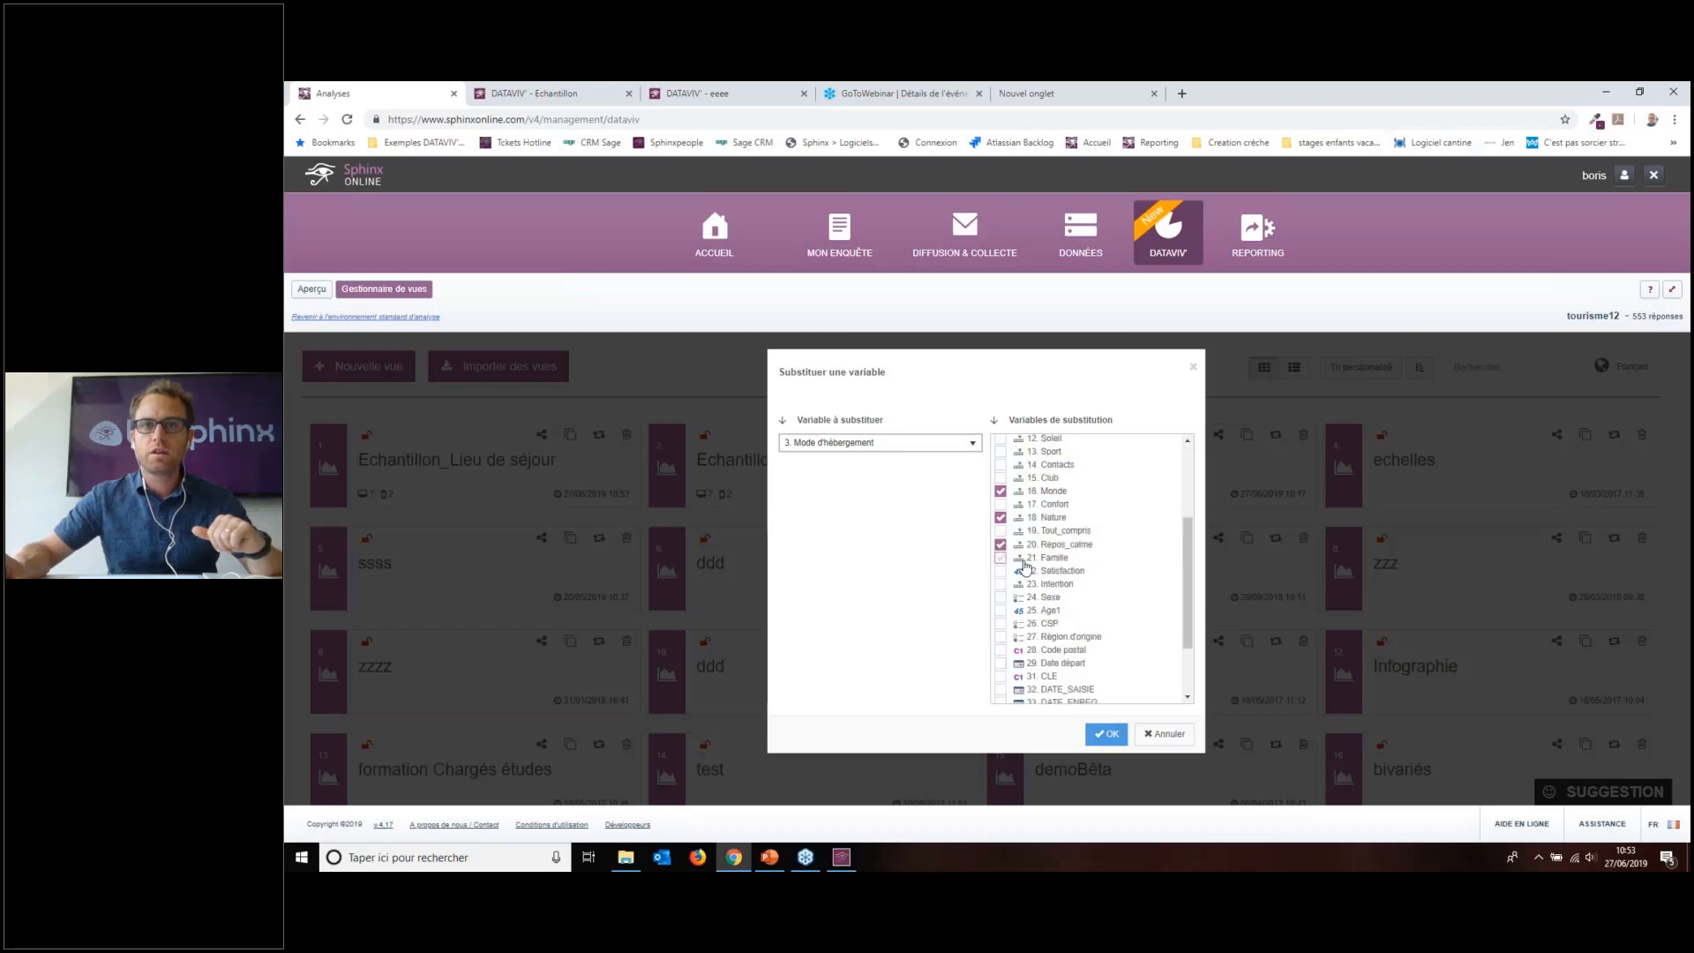
pyautogui.click(1107, 734)
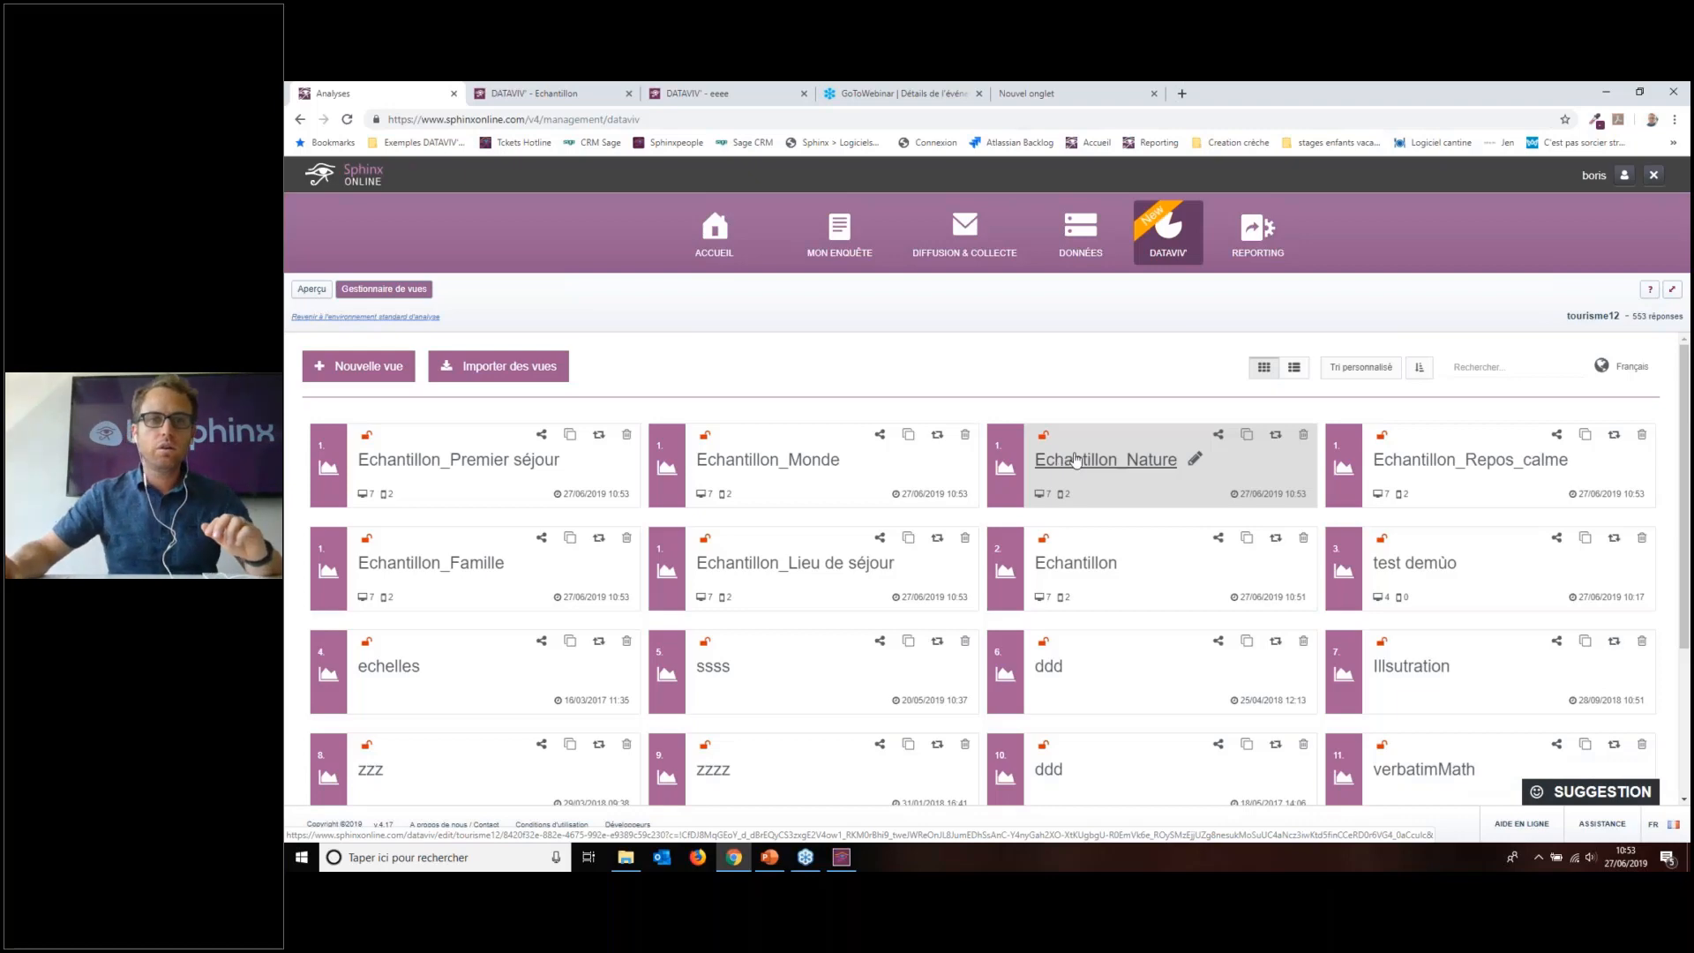
pyautogui.click(769, 857)
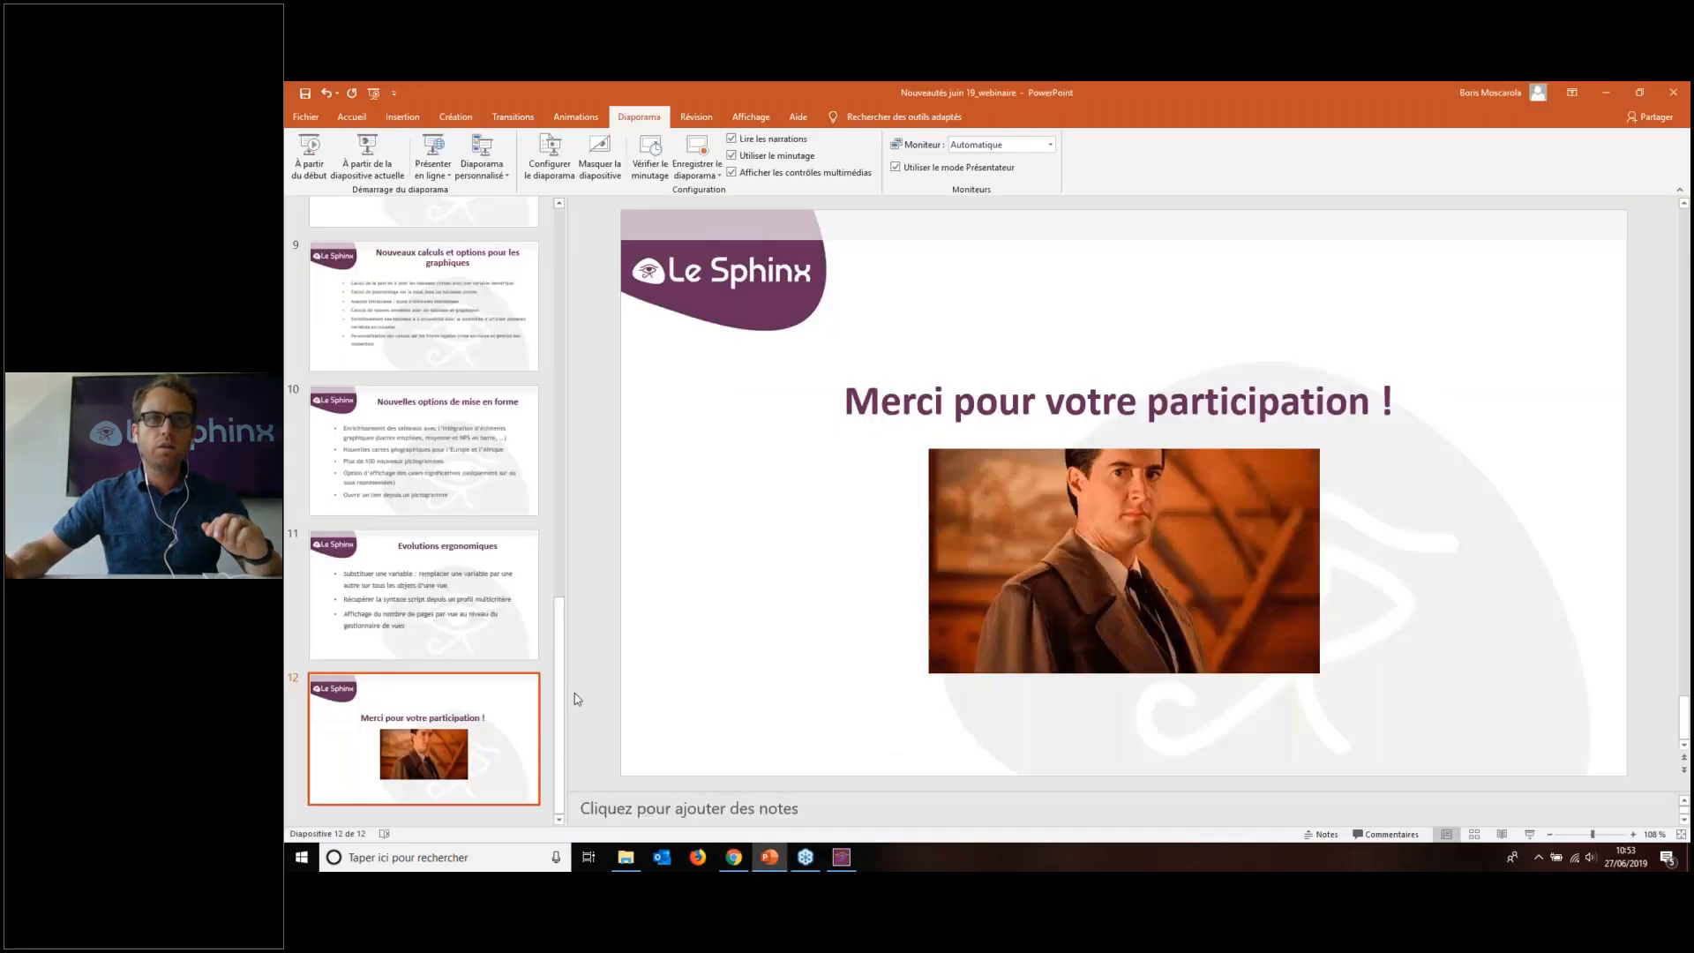
# Step: Show slide 11, 'Evolutions ergonomiques', from the slide thumbnails
pyautogui.click(408, 625)
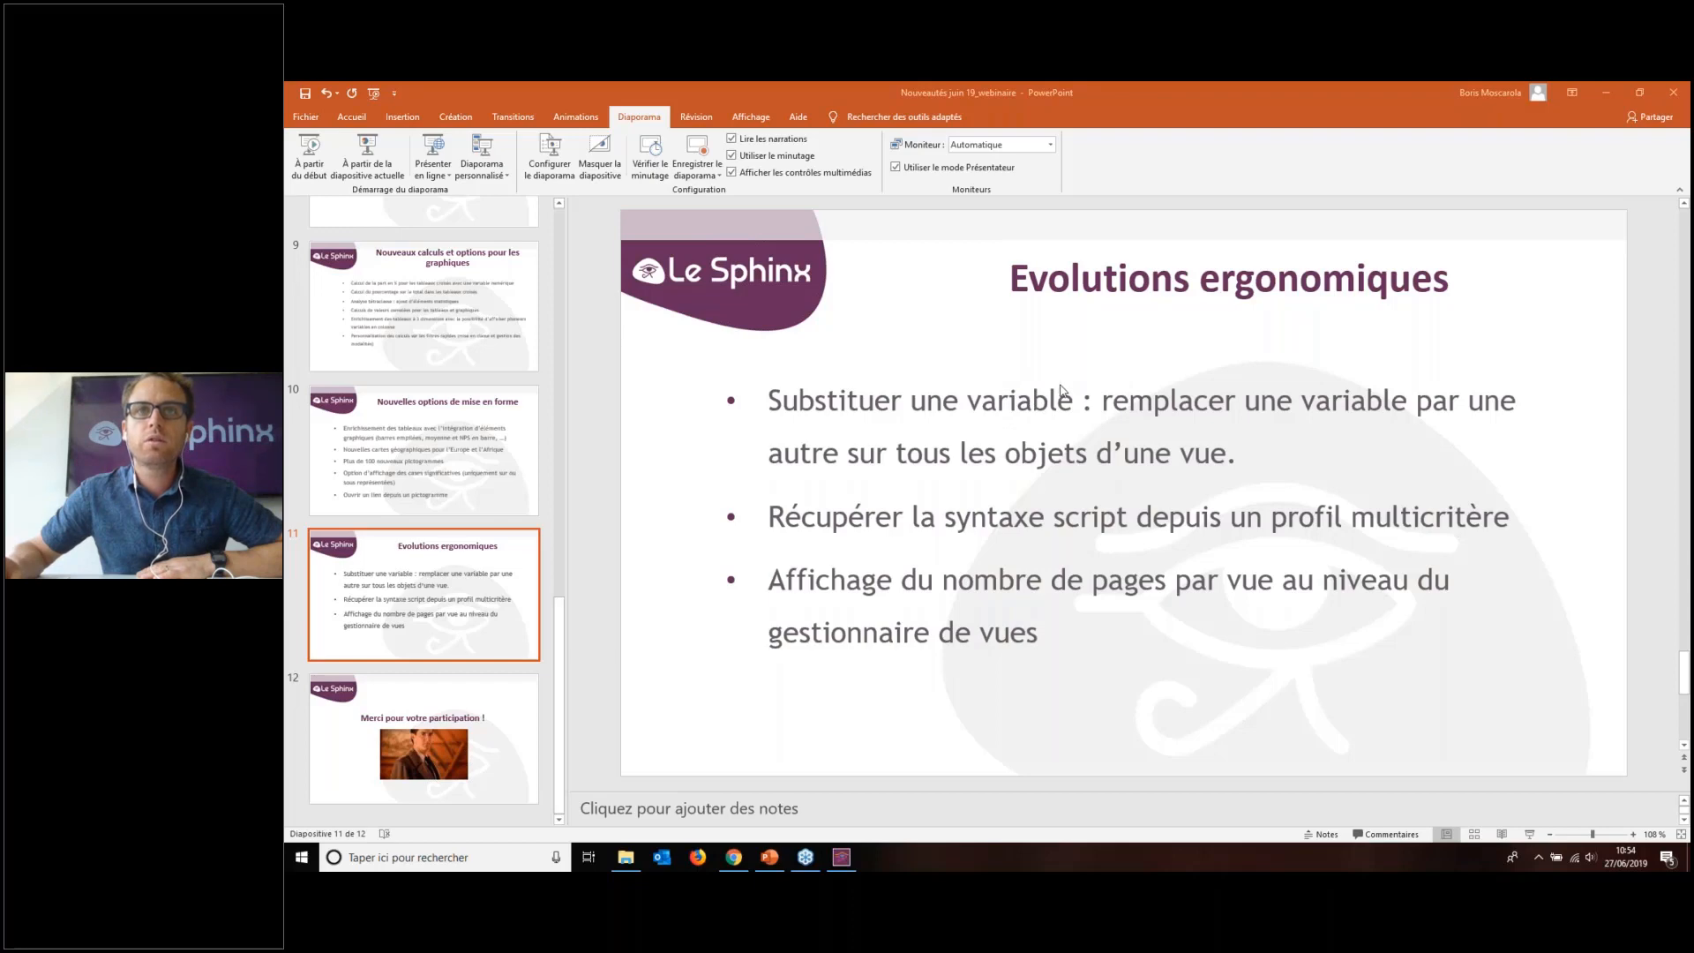
# Step: Back in the browser's views list, open the Echantillon_Nature view in the report editor
pyautogui.click(735, 857)
pyautogui.scroll(-1, 795, 547)
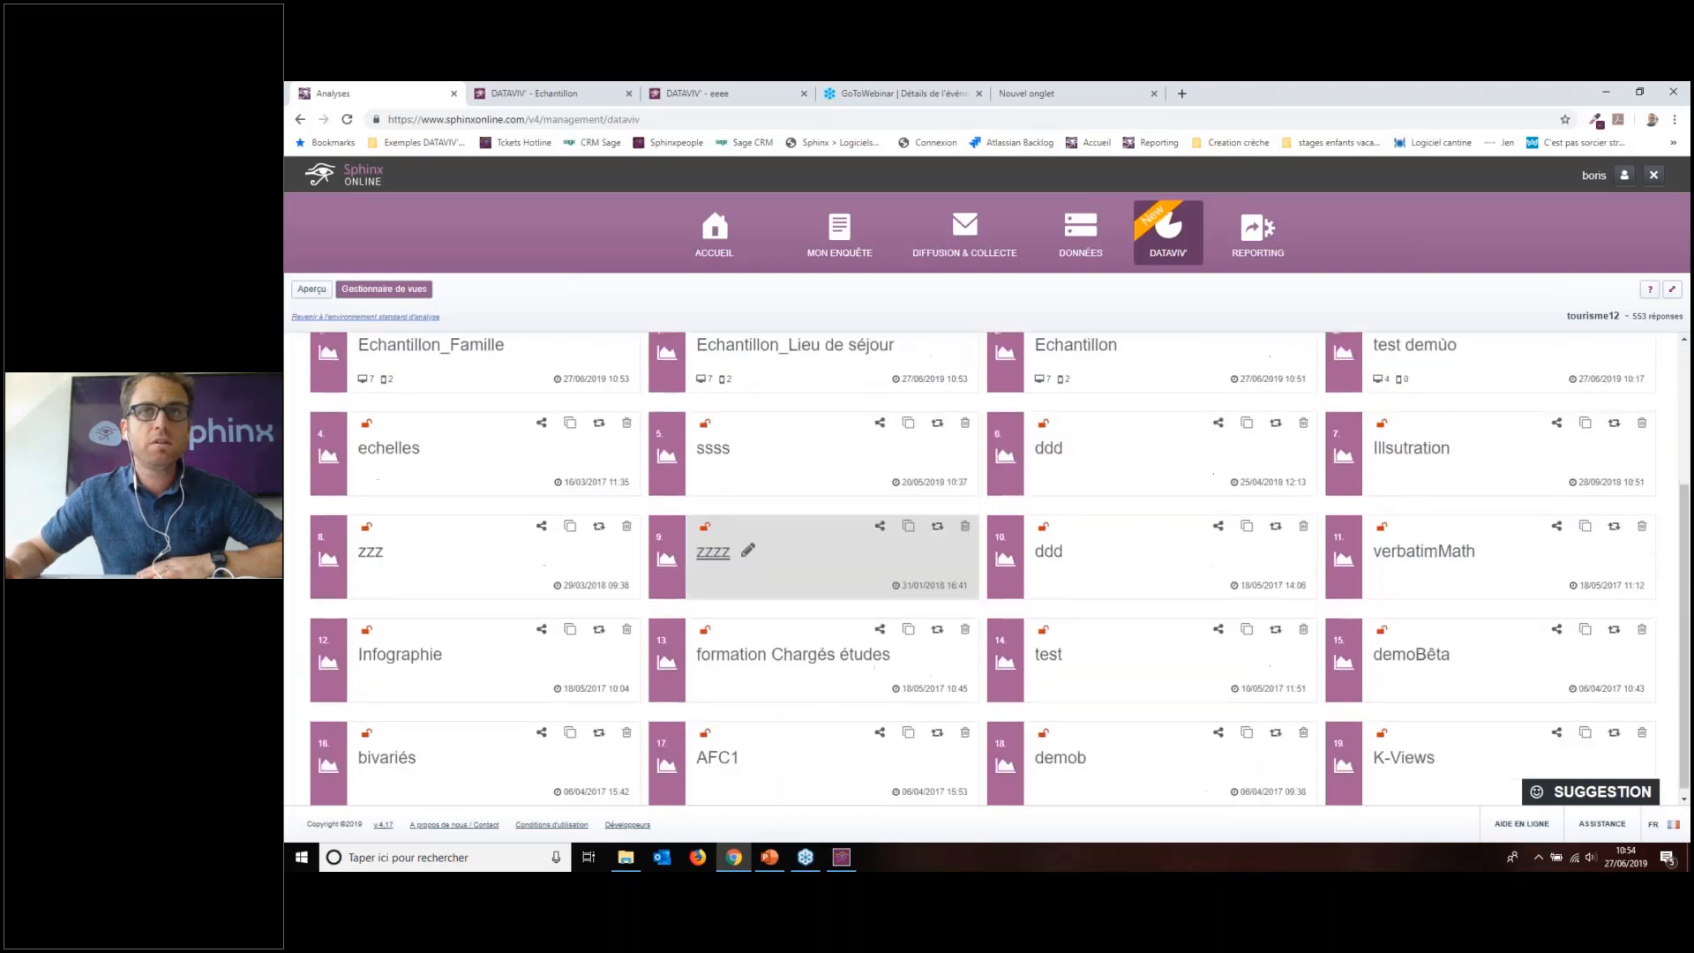
pyautogui.scroll(1, 794, 547)
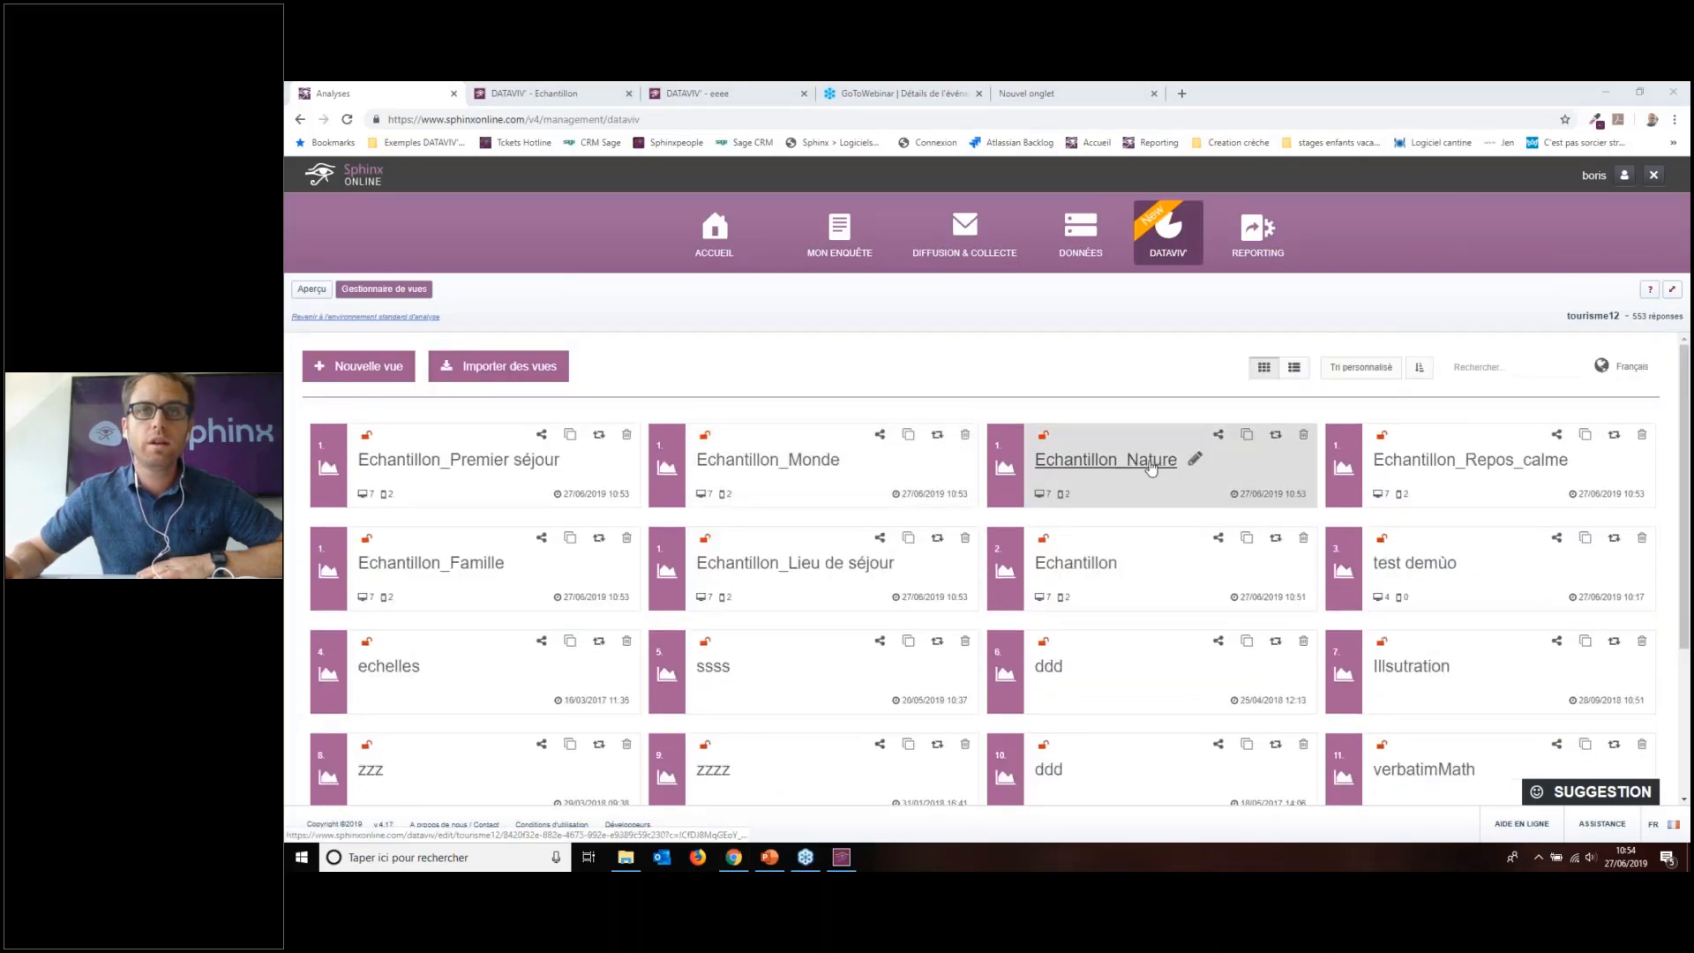
pyautogui.click(1109, 461)
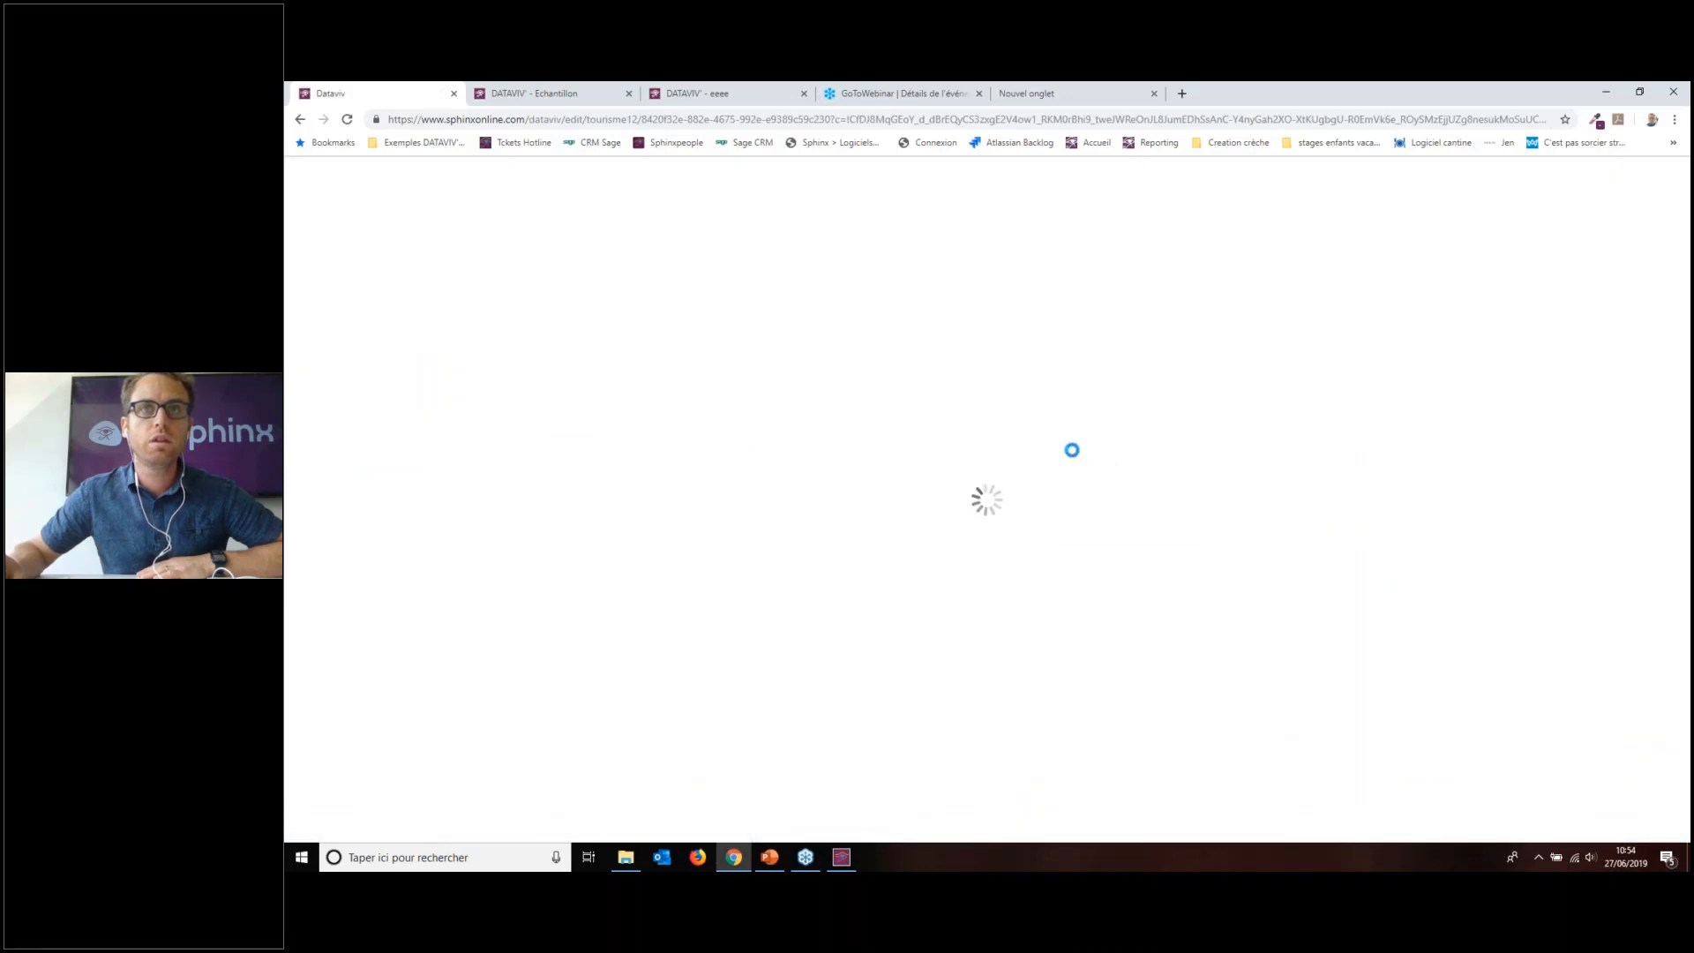
pyautogui.rightClick(1075, 453)
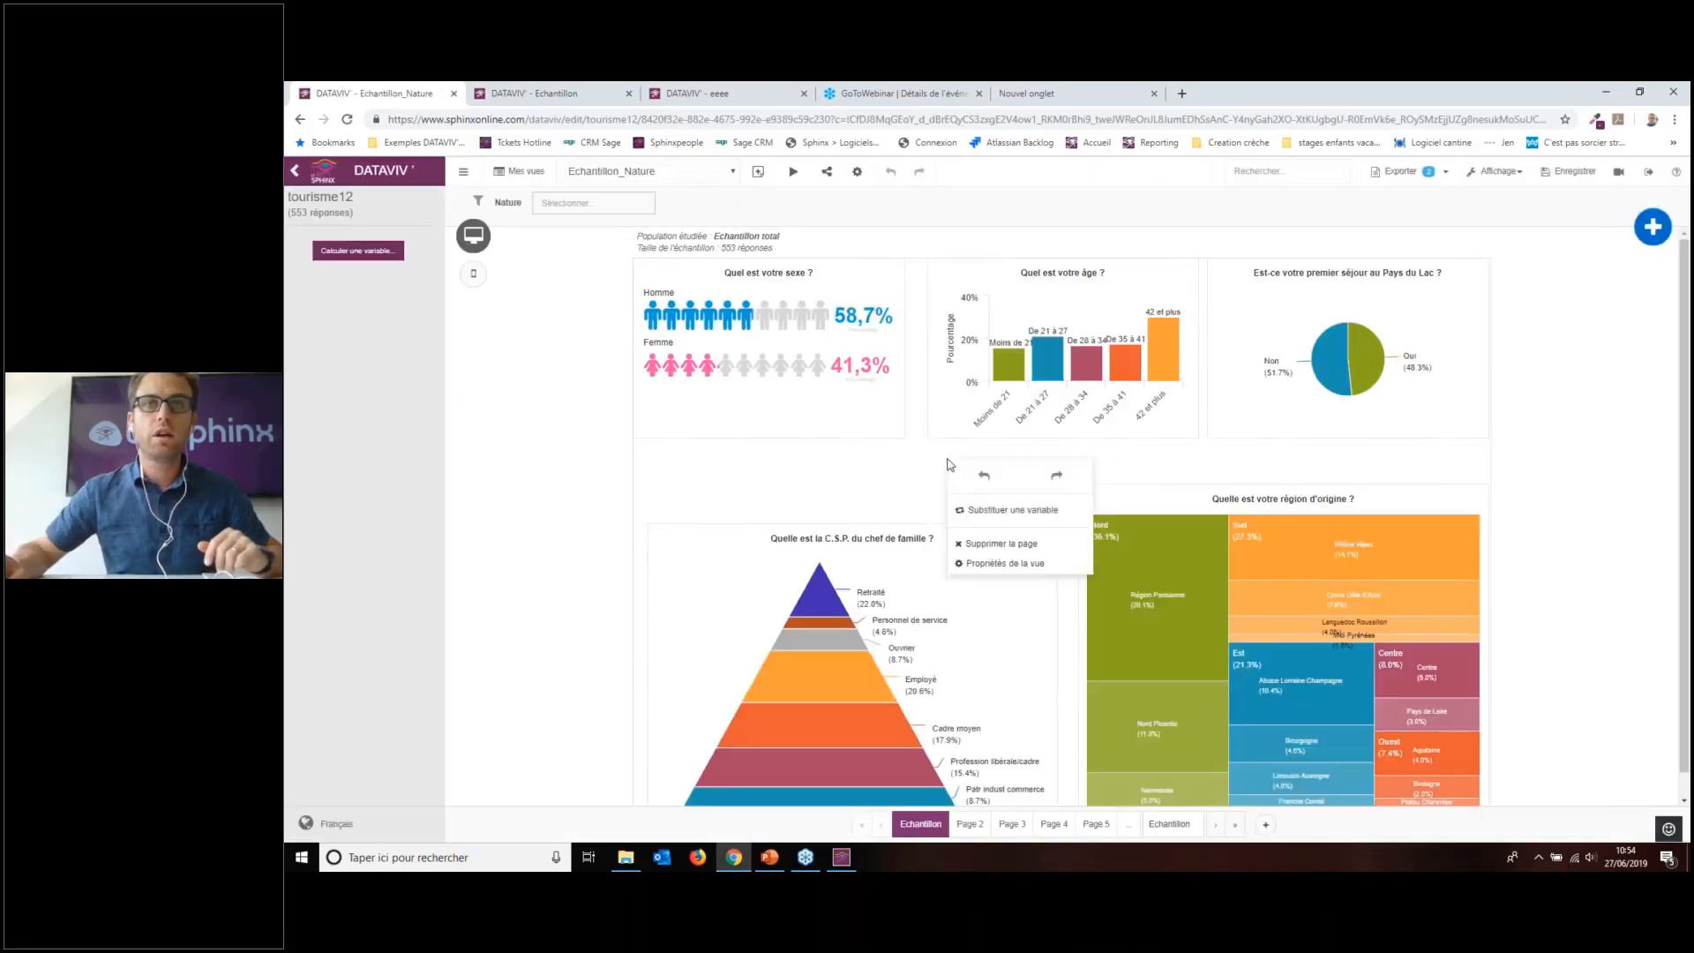
pyautogui.click(825, 473)
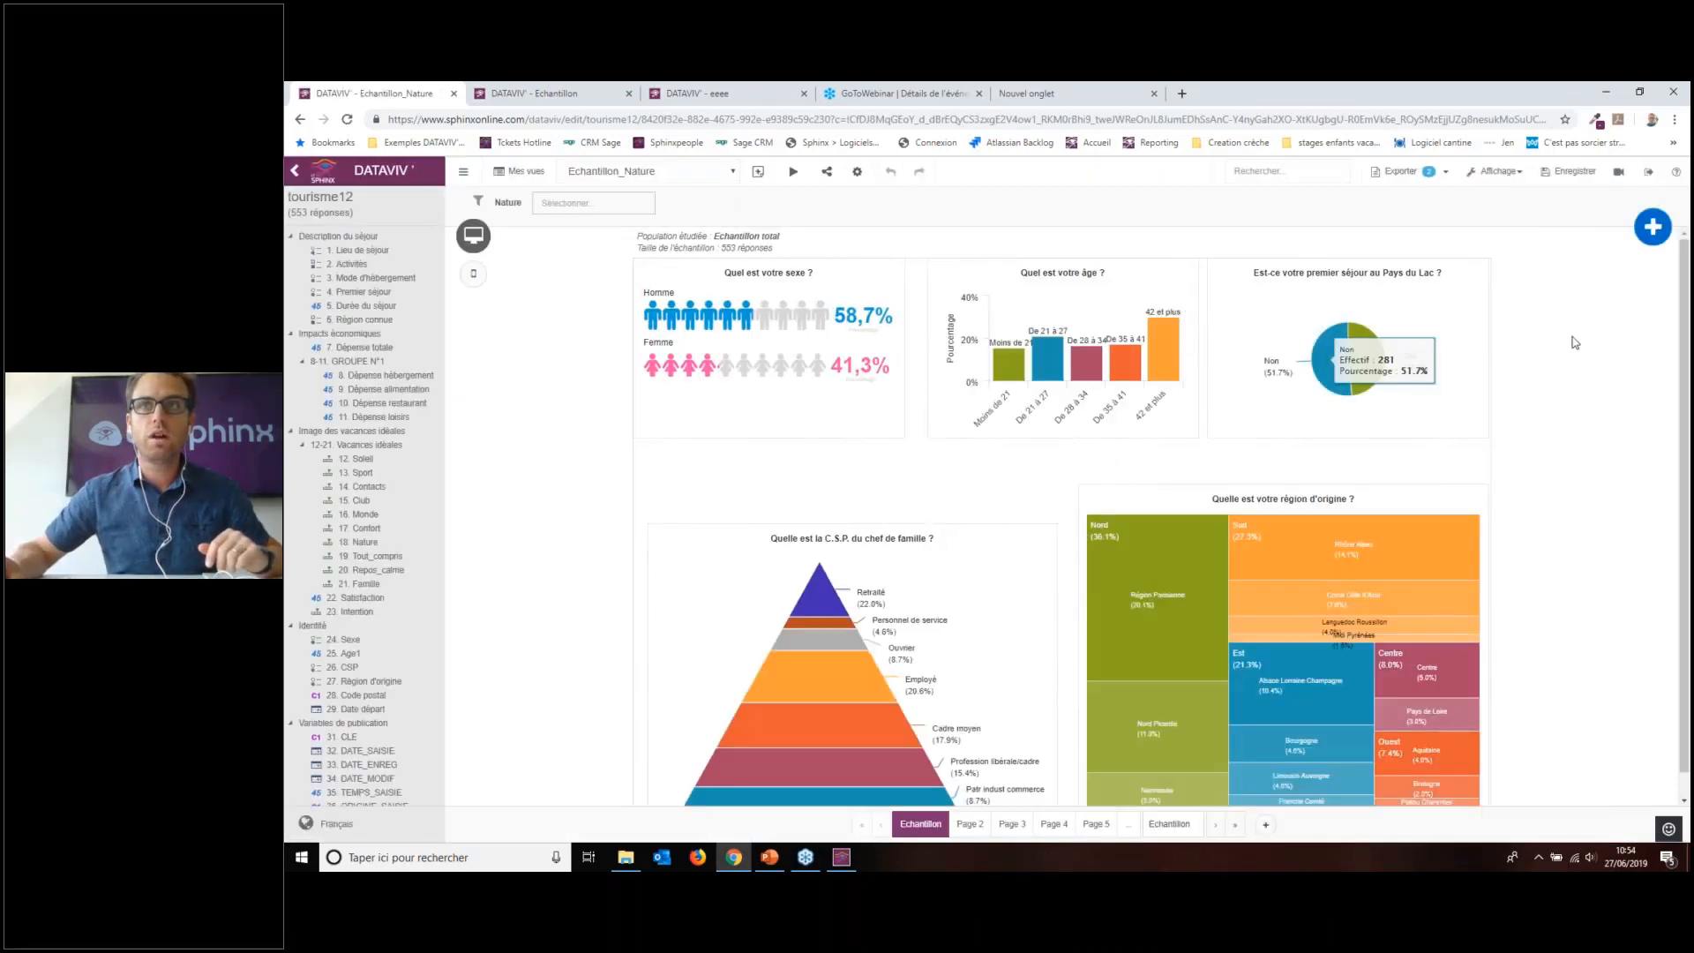
# Step: Select the age bar chart and review its Style > Analyse title font settings, then deselect it
pyautogui.click(999, 369)
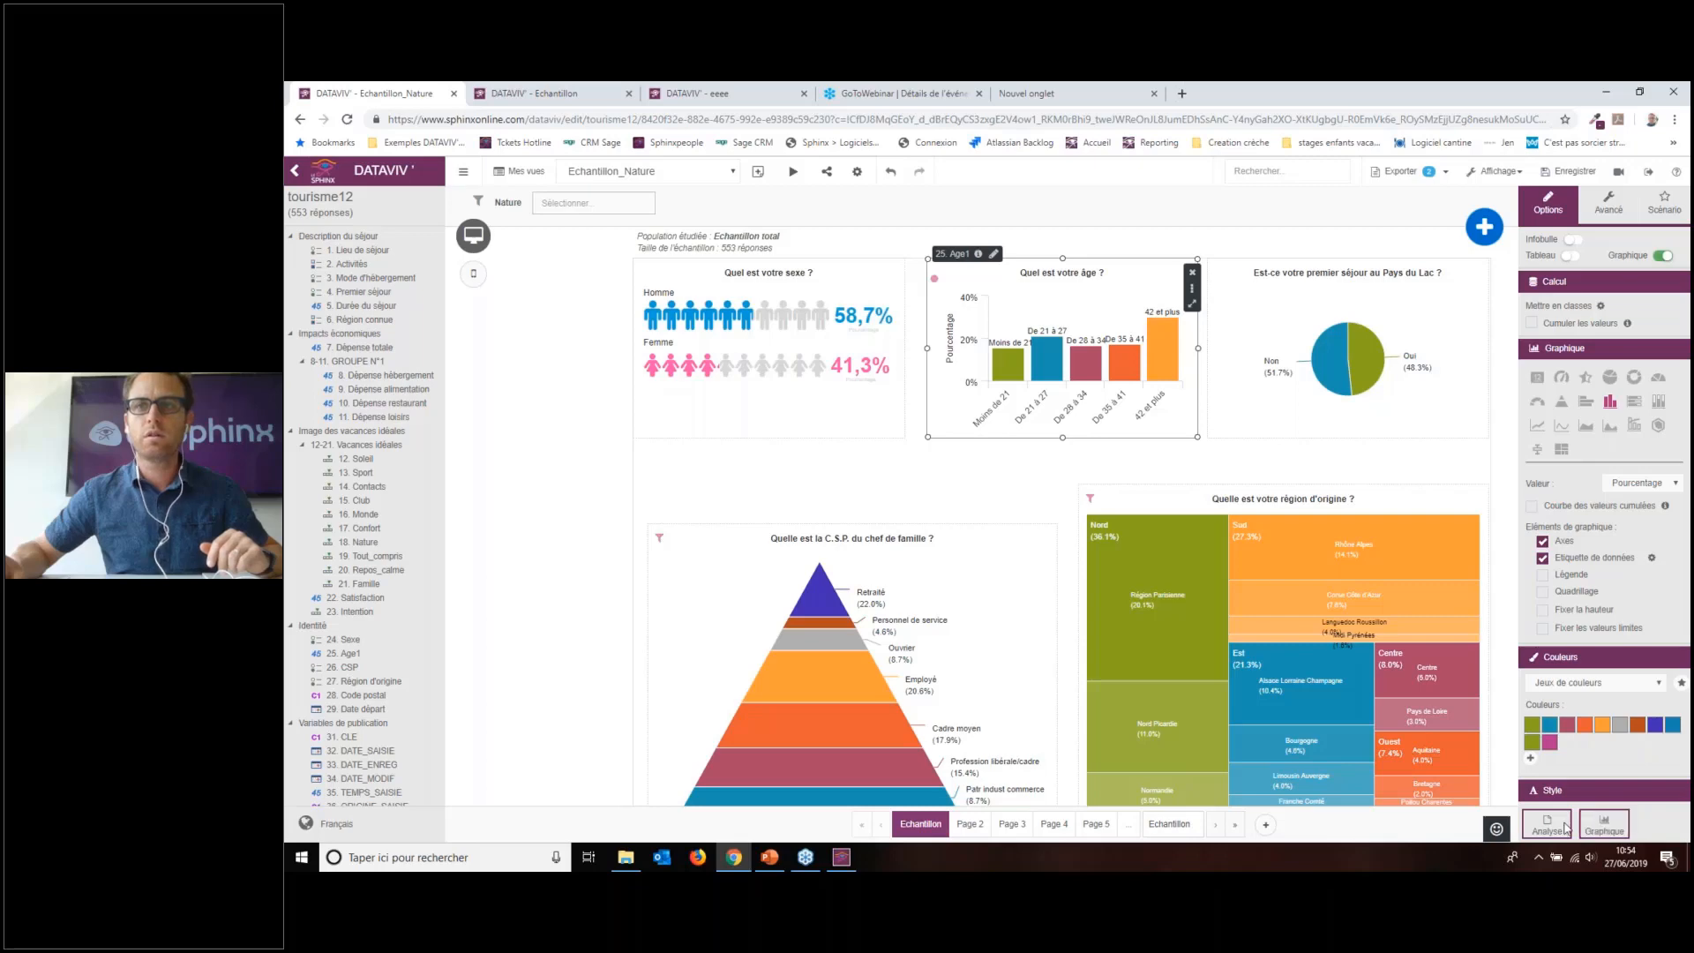
pyautogui.click(1551, 825)
pyautogui.click(1302, 696)
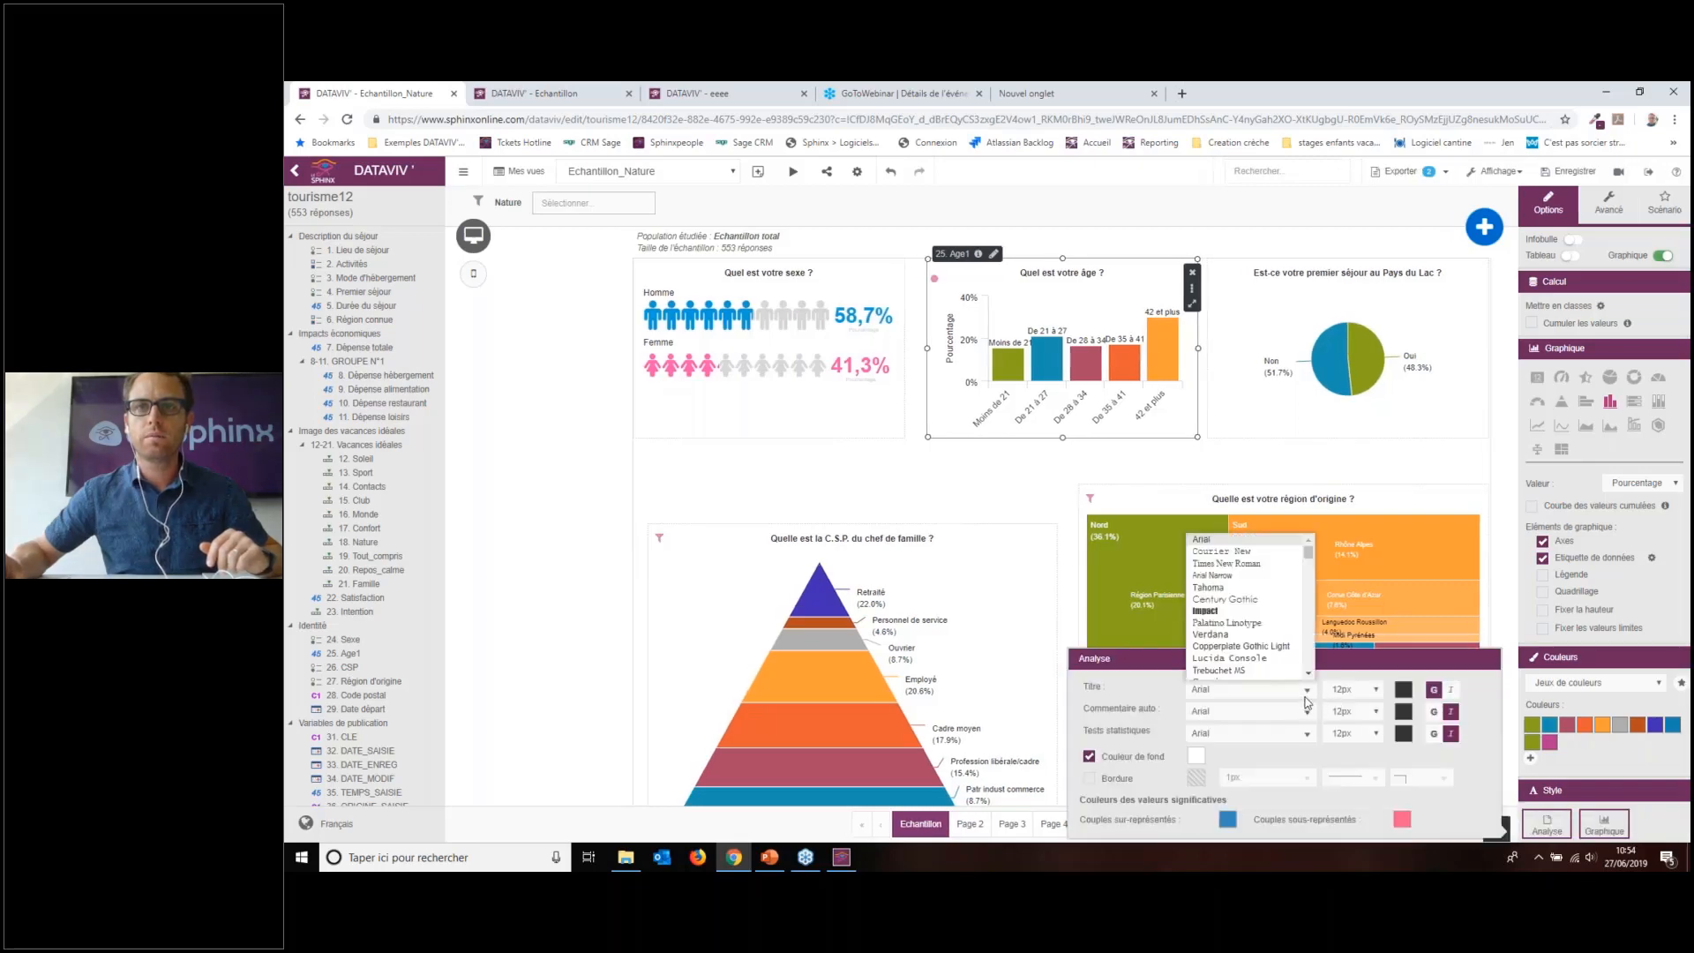
pyautogui.moveTo(1309, 556); pyautogui.dragTo(1317, 672)
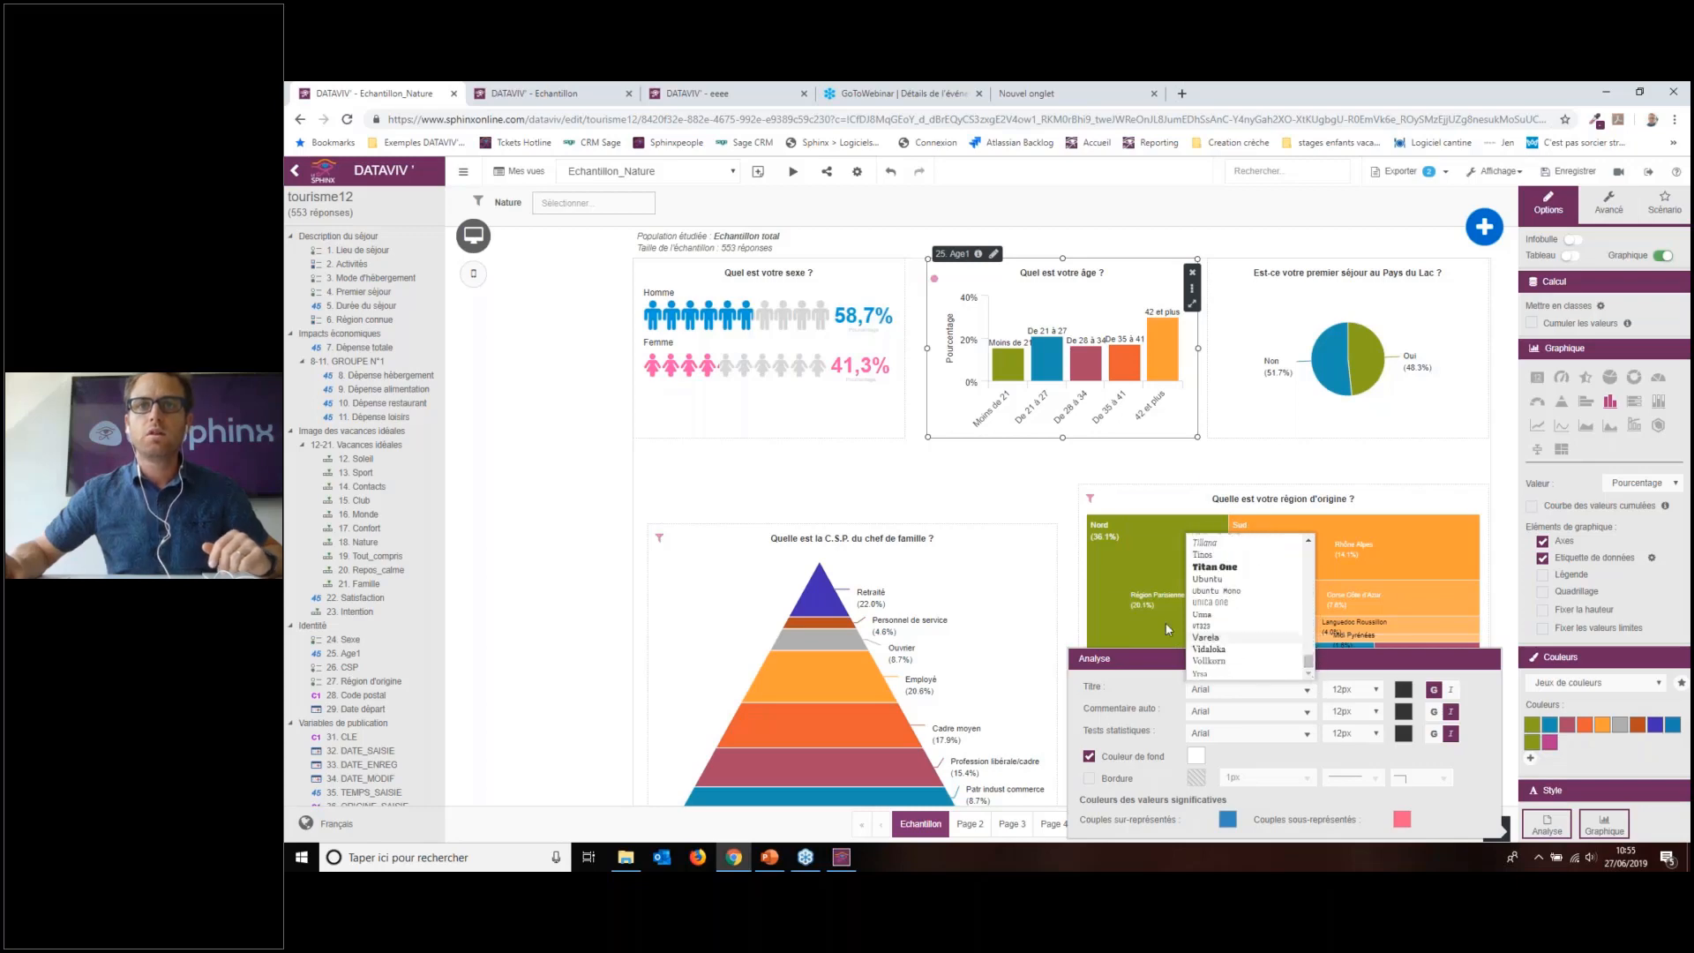
pyautogui.click(806, 504)
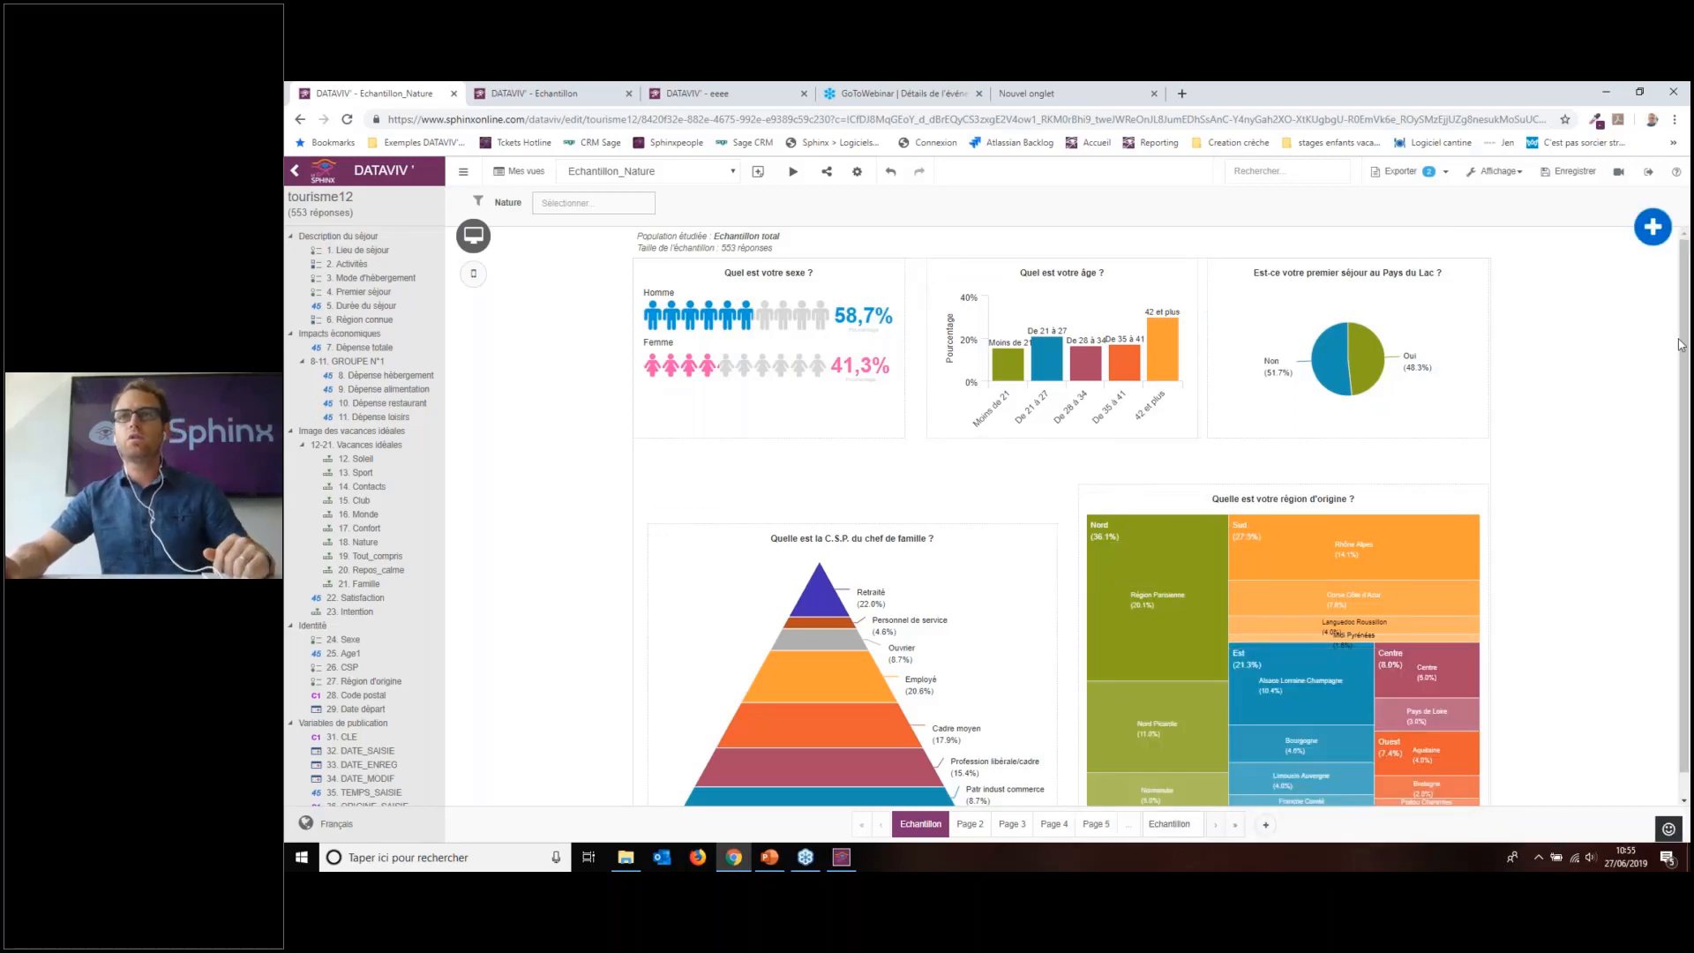